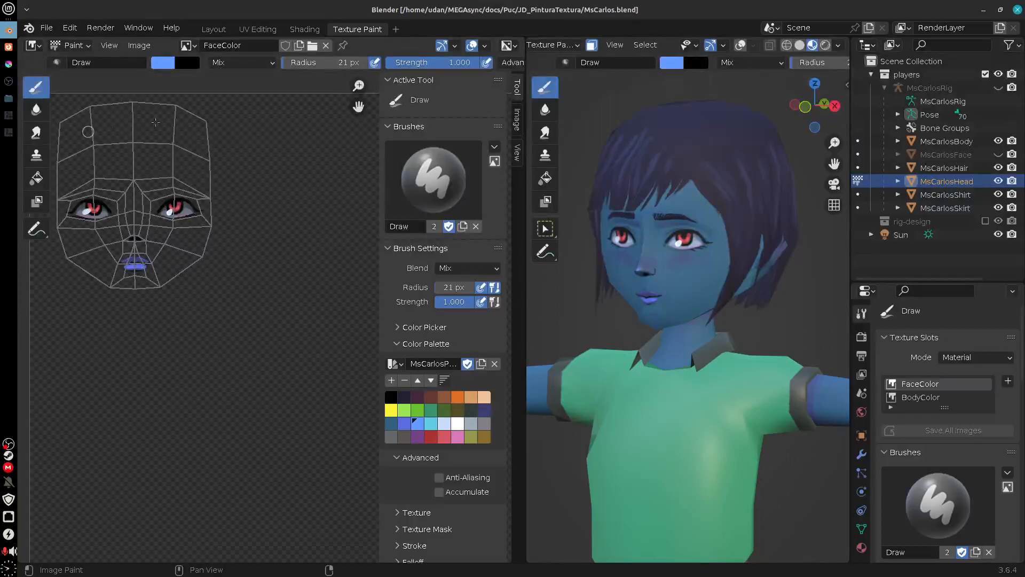
Step: Switch to Firefox and review the units of Módulo 01 and Módulo 02 on the Pintura para Textura - PR course home
{"action": "left_click", "coordinate": [8, 47]}
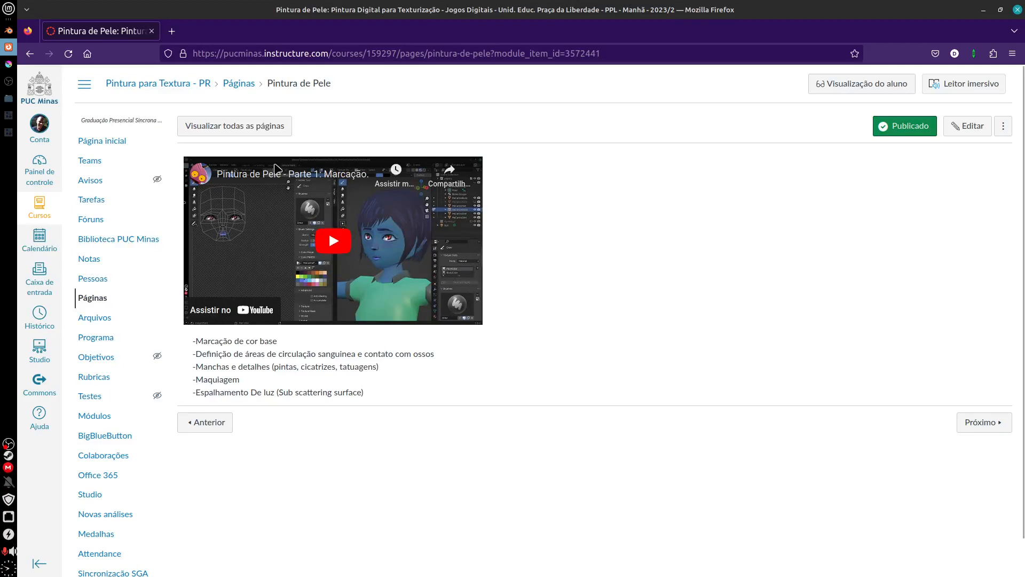
{"action": "left_click", "coordinate": [175, 85]}
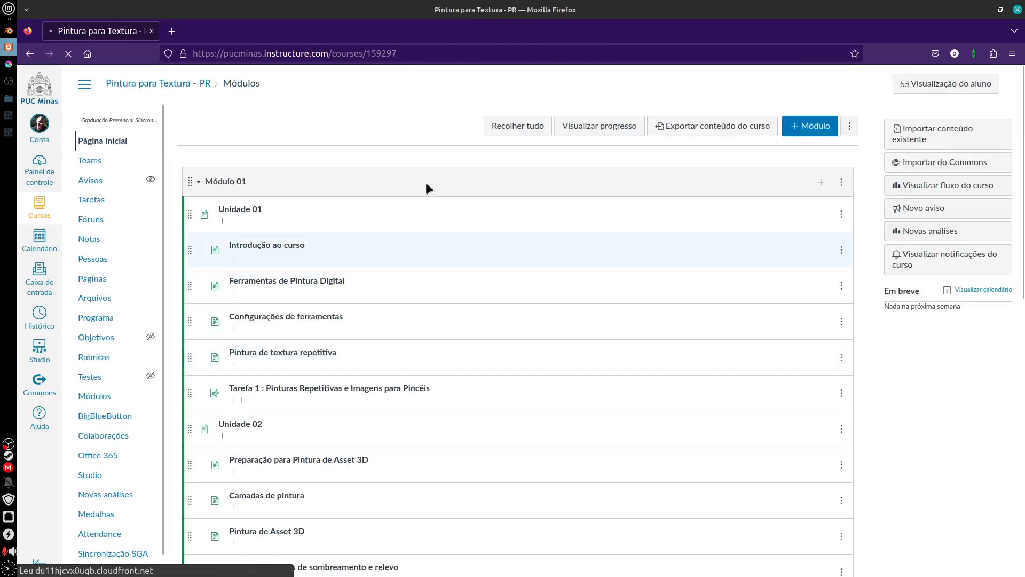
{"action": "scroll", "coordinate": [1018, 244], "scroll_direction": "down", "scroll_amount": 4}
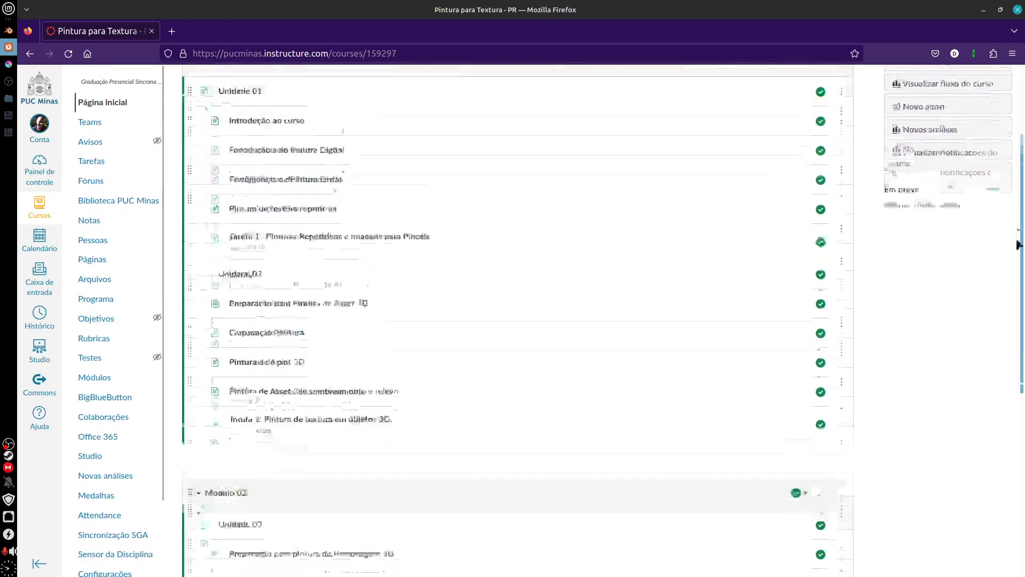
{"action": "left_click_drag", "start_coordinate": [1018, 244], "coordinate": [1023, 209]}
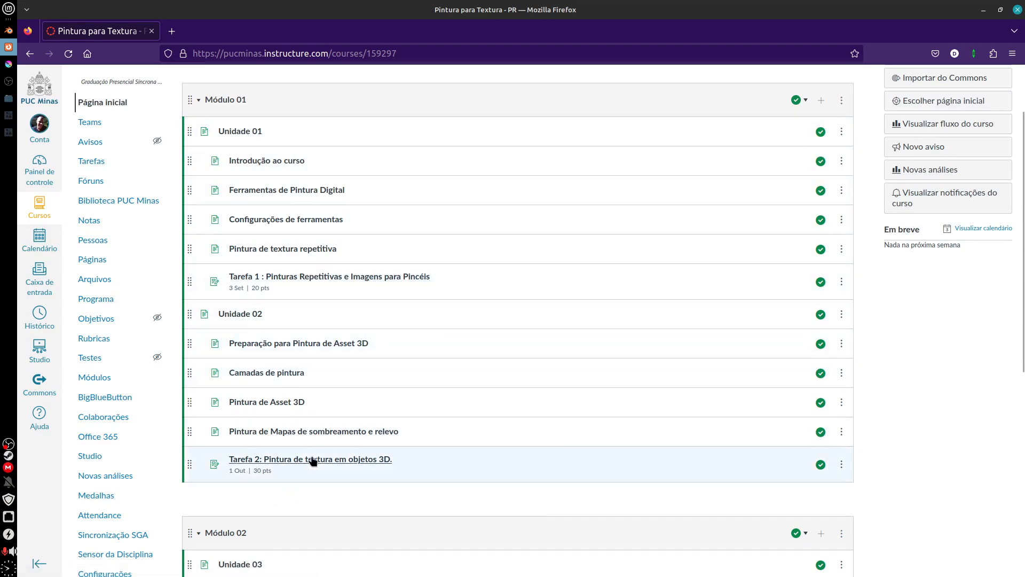
{"action": "left_click_drag", "start_coordinate": [1021, 266], "coordinate": [1012, 460]}
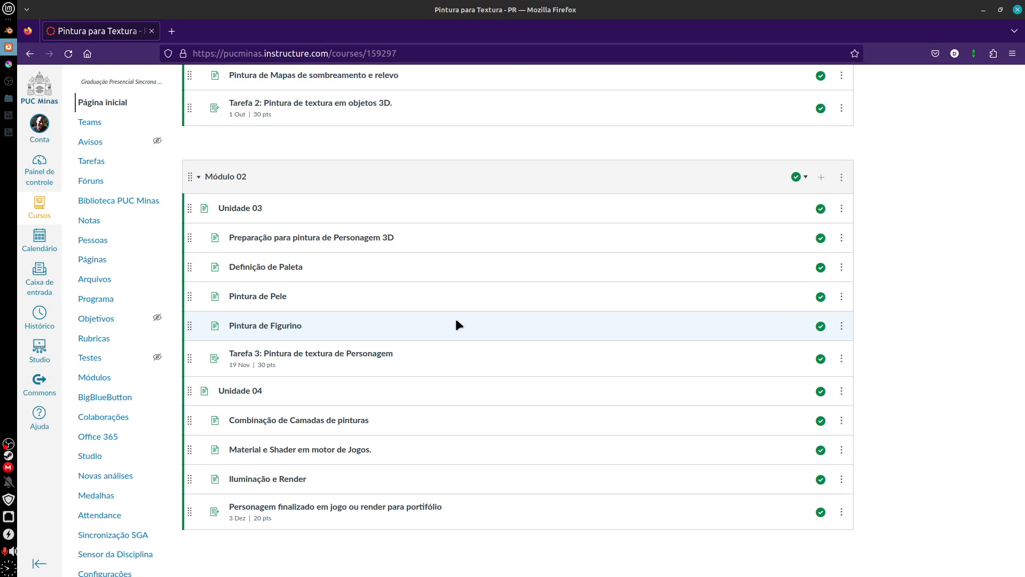
Step: Open the Pintura de Pele page and review its topic list, highlighting the line on spots, scars and tattoos
{"action": "left_click", "coordinate": [272, 296]}
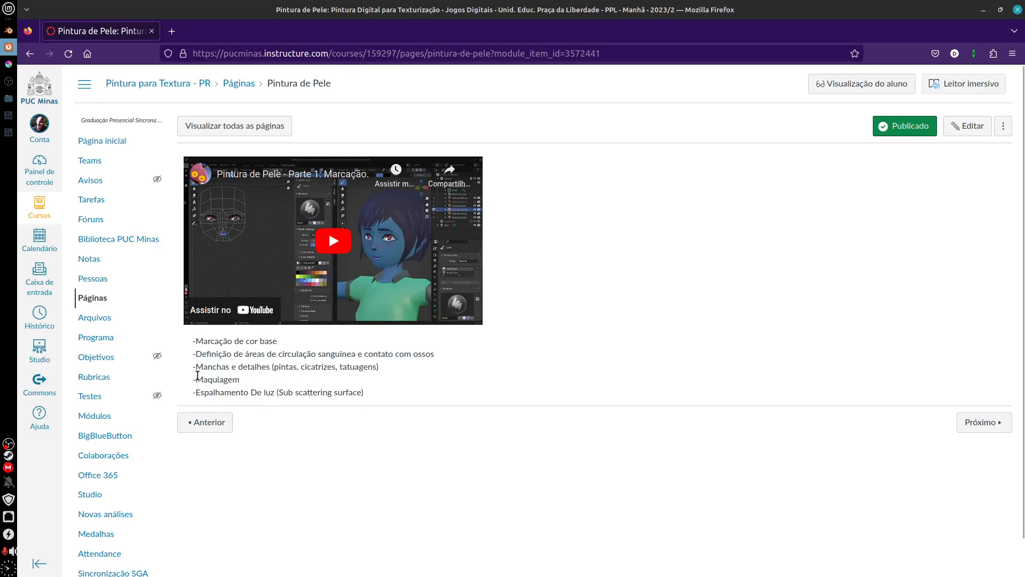
{"action": "left_click_drag", "start_coordinate": [197, 367], "coordinate": [363, 366]}
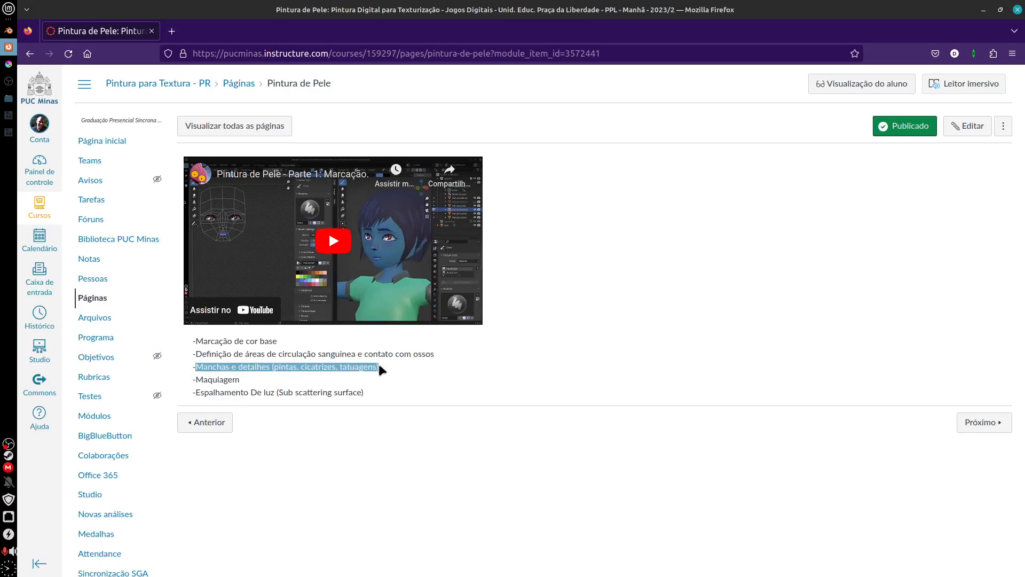
{"action": "left_click", "coordinate": [247, 377]}
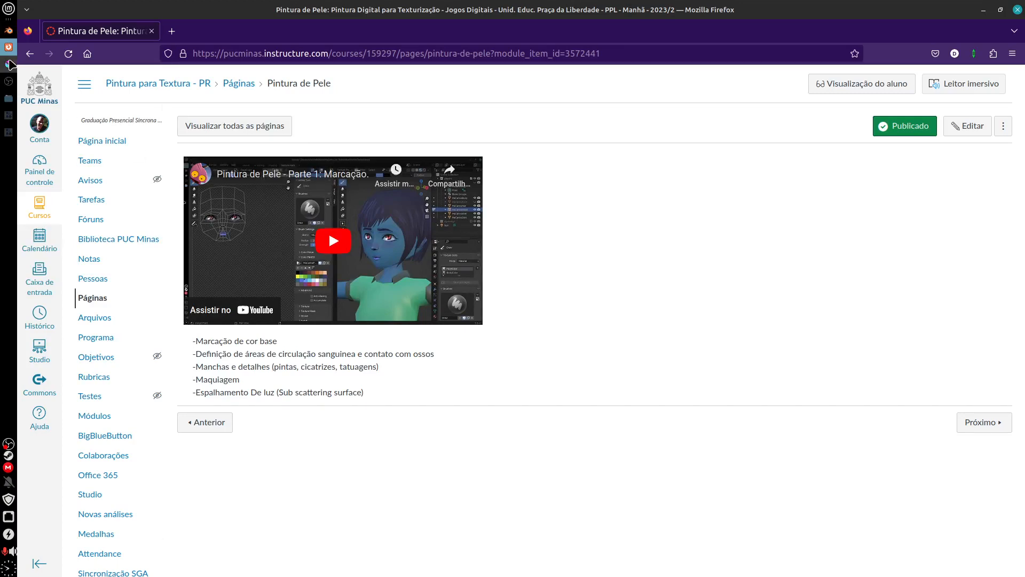
Step: Switch to Blender and set the 3D viewport to solid shading, viewing the character from the front
{"action": "left_click", "coordinate": [8, 31]}
{"action": "mouse_move", "coordinate": [727, 403]}
{"action": "left_mouse_down"}
{"action": "mouse_move", "coordinate": [668, 398]}
{"action": "mouse_move", "coordinate": [758, 393]}
{"action": "mouse_move", "coordinate": [694, 390]}
{"action": "mouse_move", "coordinate": [731, 389]}
{"action": "left_mouse_up"}
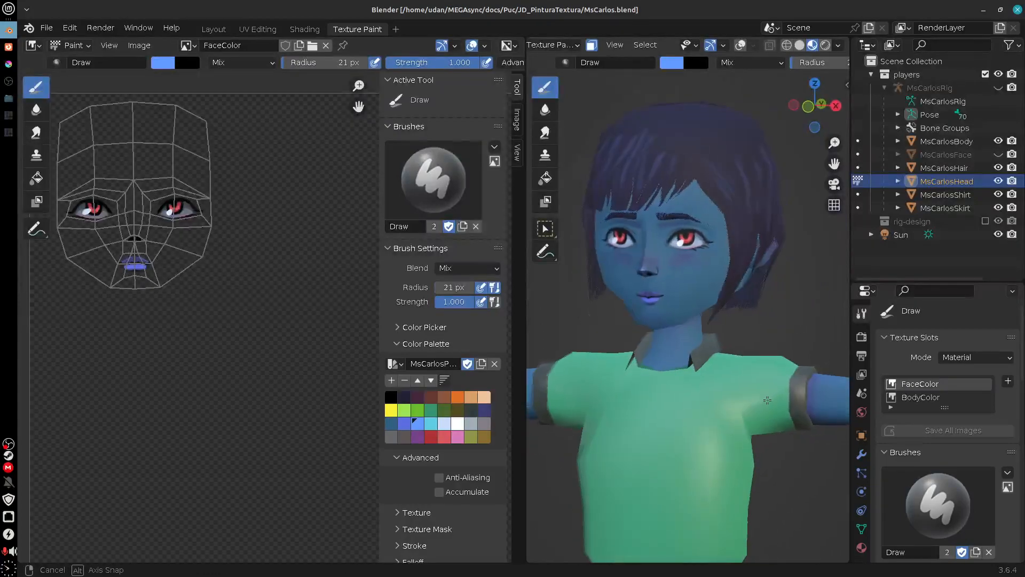
{"action": "left_click", "coordinate": [799, 44]}
{"action": "mouse_move", "coordinate": [722, 415]}
{"action": "left_mouse_down"}
{"action": "mouse_move", "coordinate": [655, 379]}
{"action": "mouse_move", "coordinate": [732, 384]}
{"action": "left_mouse_up"}
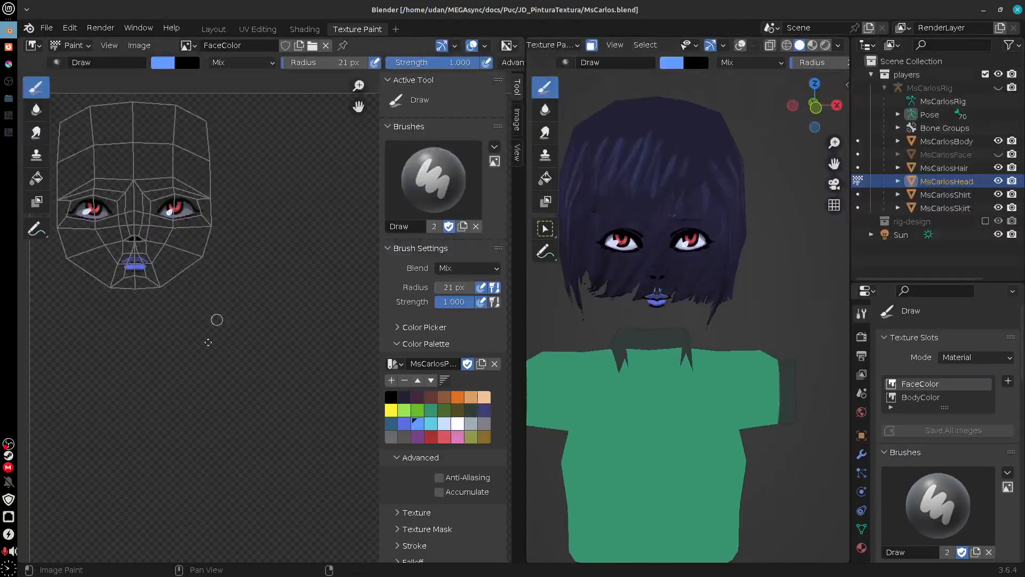
Step: Compare the FaceColor and BodyColor texture slots of the head and leave BodyColor as the active slot
{"action": "left_click_drag", "start_coordinate": [217, 321], "coordinate": [200, 341]}
{"action": "left_click", "coordinate": [920, 399]}
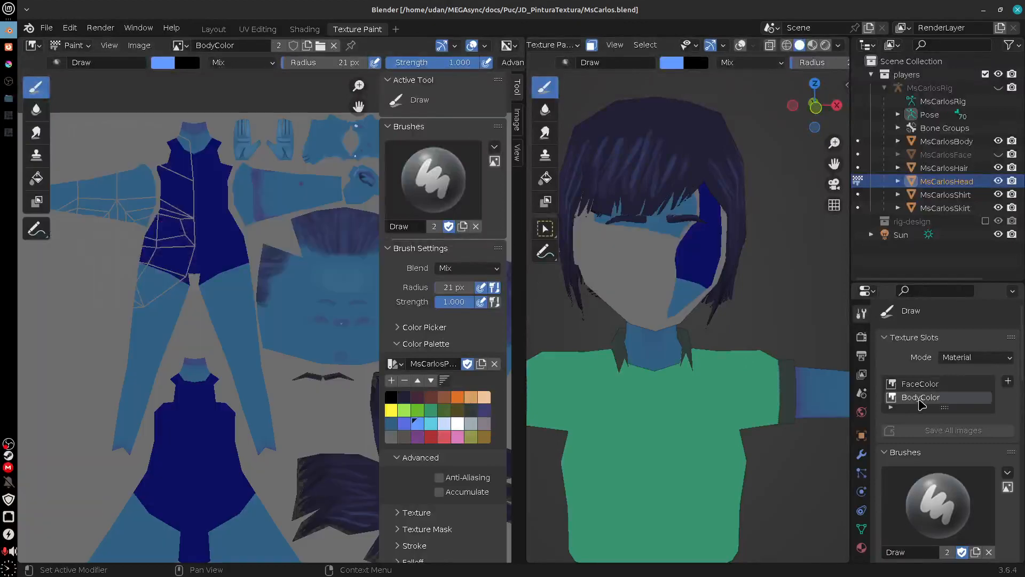
{"action": "left_click", "coordinate": [918, 385]}
{"action": "left_click", "coordinate": [919, 398]}
{"action": "left_click", "coordinate": [917, 385]}
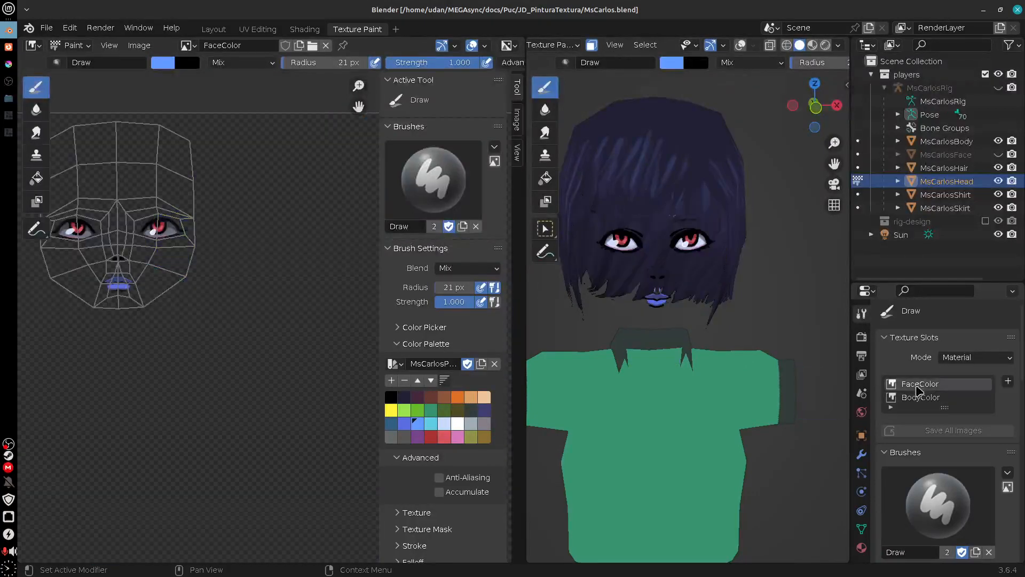
{"action": "left_click", "coordinate": [941, 398]}
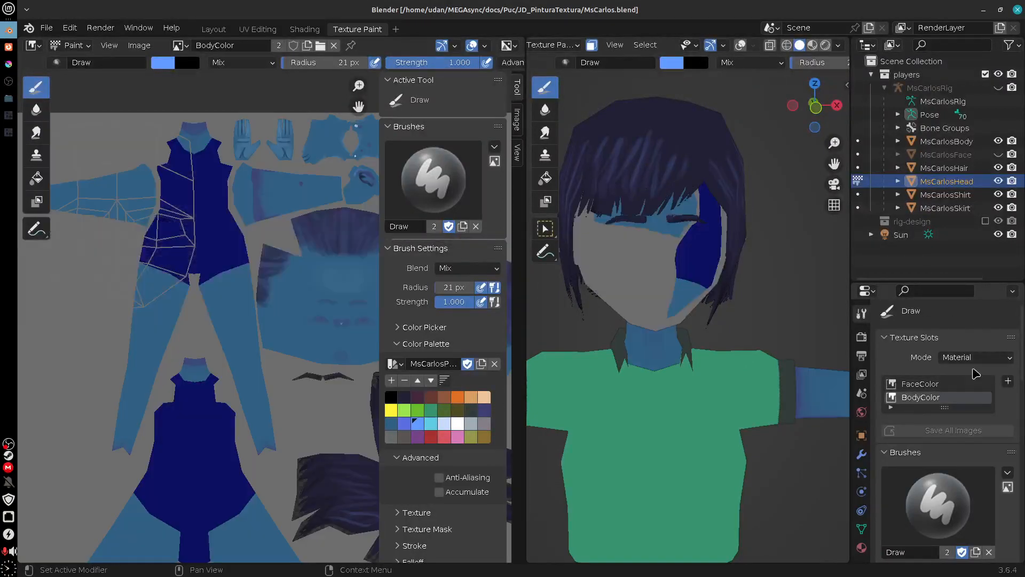
Step: Enlarge the properties area, make BodyUV the head mesh's active UV map and clear the face selection
{"action": "left_click_drag", "start_coordinate": [1001, 282], "coordinate": [999, 138]}
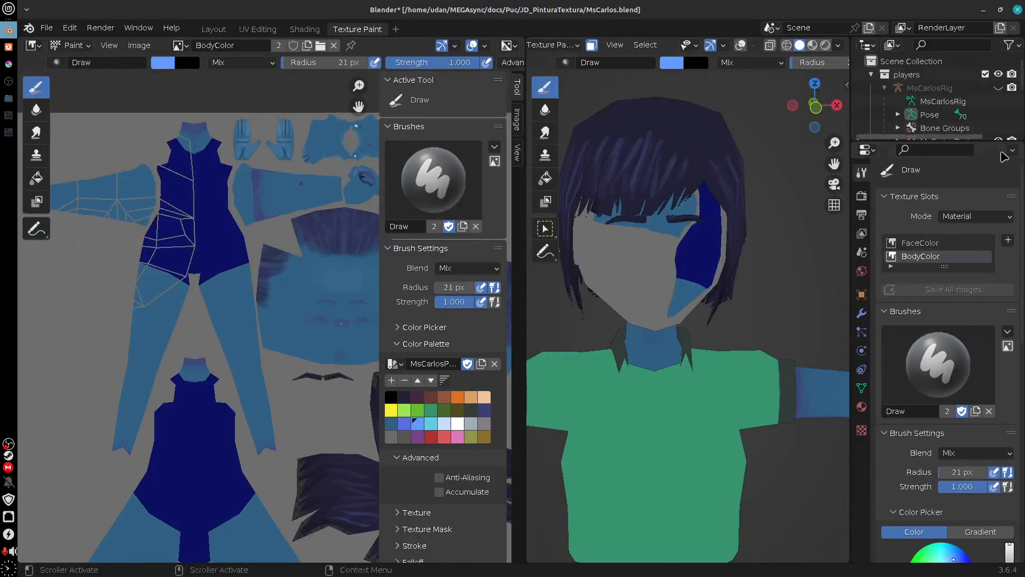
{"action": "scroll", "coordinate": [1021, 265], "scroll_direction": "down", "scroll_amount": 2}
{"action": "scroll", "coordinate": [1022, 264], "scroll_direction": "down", "scroll_amount": 4}
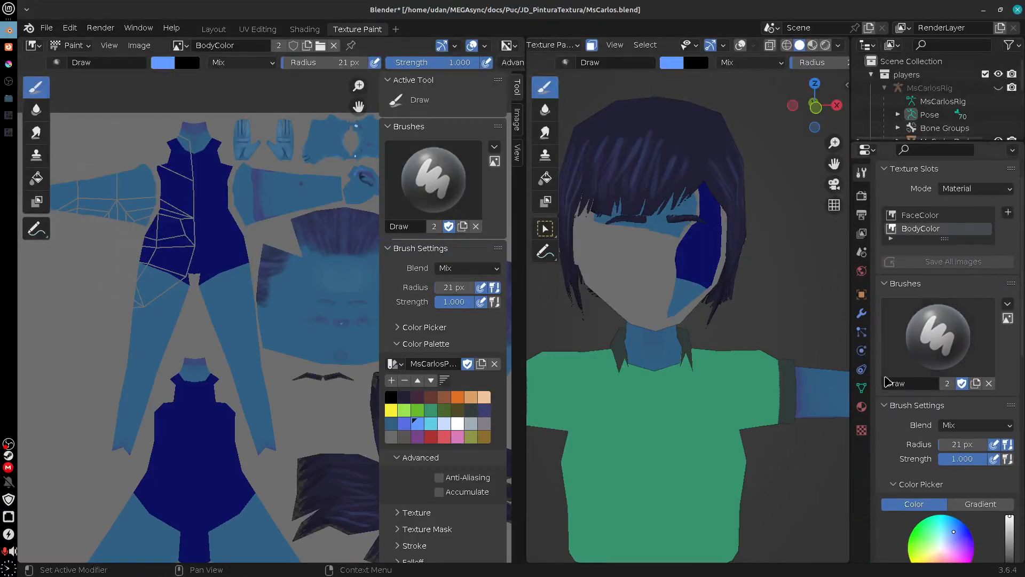
{"action": "left_click", "coordinate": [862, 388]}
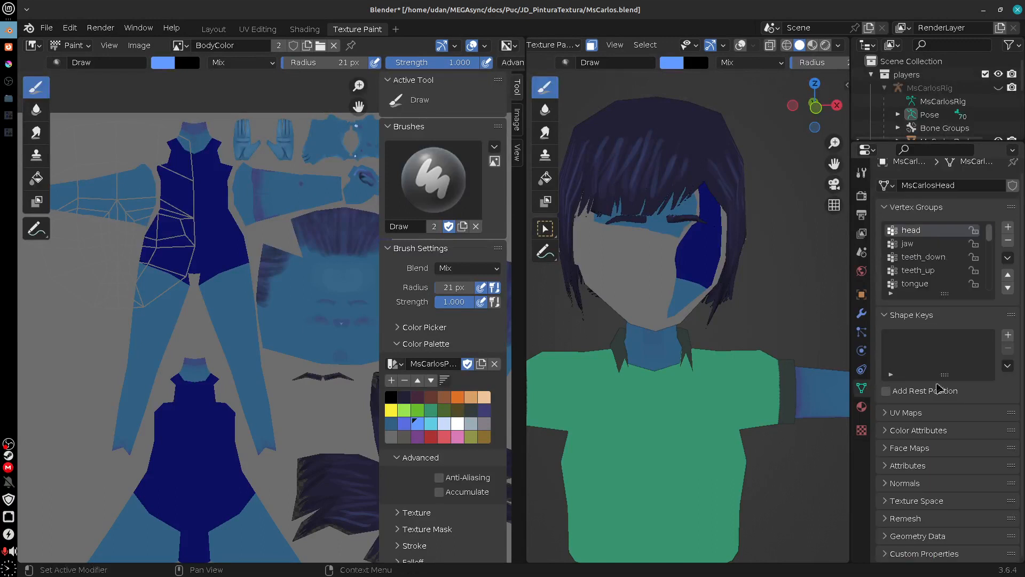
{"action": "left_click", "coordinate": [891, 315]}
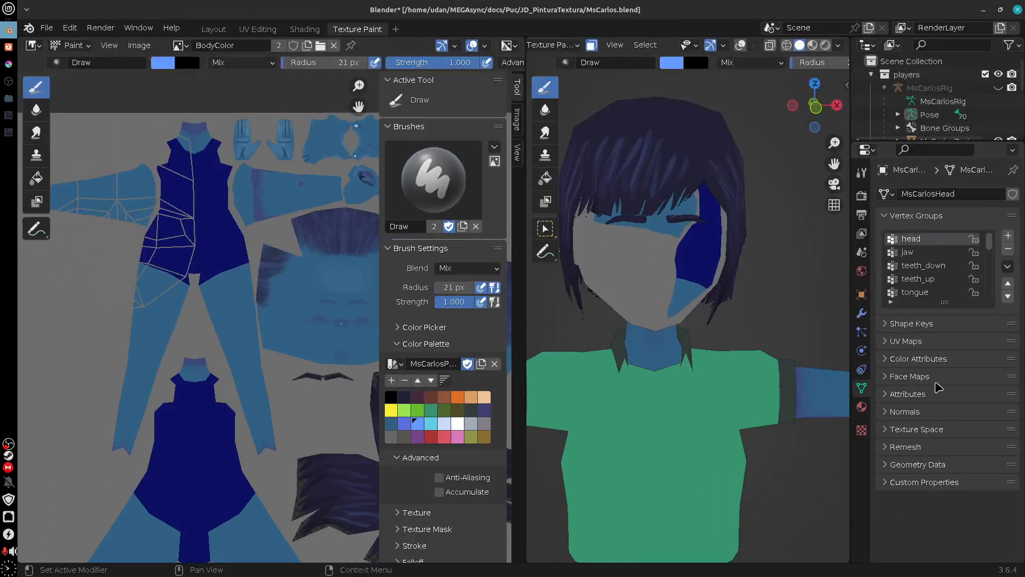
{"action": "left_click", "coordinate": [919, 342]}
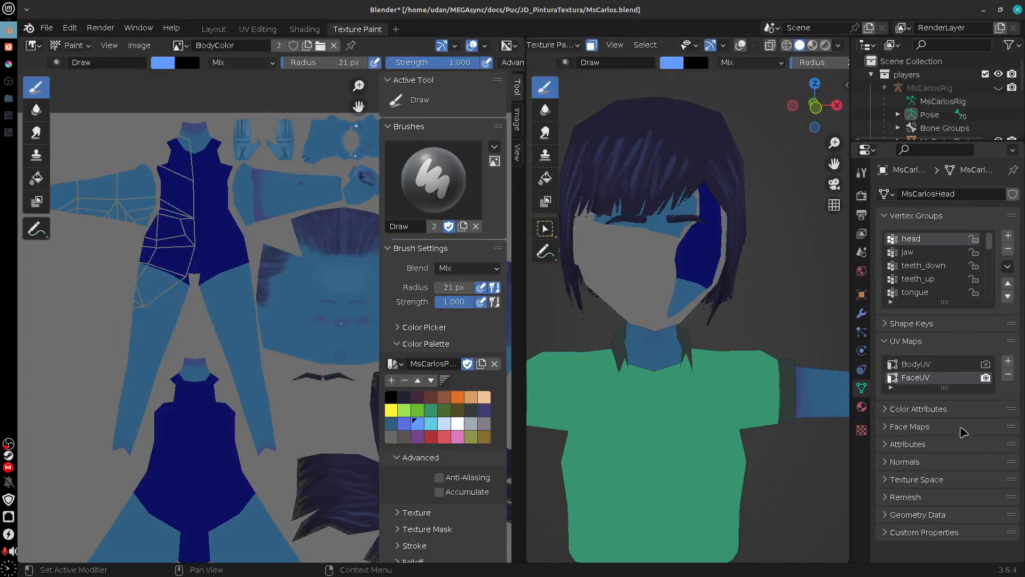
{"action": "left_click", "coordinate": [924, 366]}
{"action": "mouse_move", "coordinate": [729, 419]}
{"action": "left_mouse_down"}
{"action": "mouse_move", "coordinate": [665, 396]}
{"action": "mouse_move", "coordinate": [725, 376]}
{"action": "mouse_move", "coordinate": [653, 406]}
{"action": "mouse_move", "coordinate": [747, 428]}
{"action": "mouse_move", "coordinate": [695, 340]}
{"action": "left_mouse_up"}
{"action": "key", "text": "alt+a"}
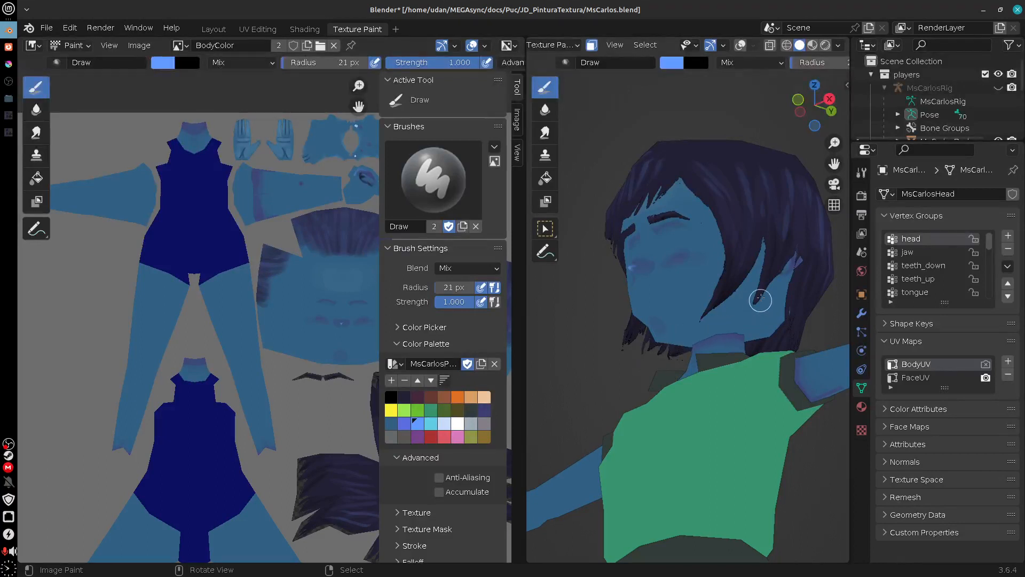
Step: Examine the painted skin on the character's head, face, neck and arms from the side and front
{"action": "left_click_drag", "start_coordinate": [761, 301], "coordinate": [772, 317]}
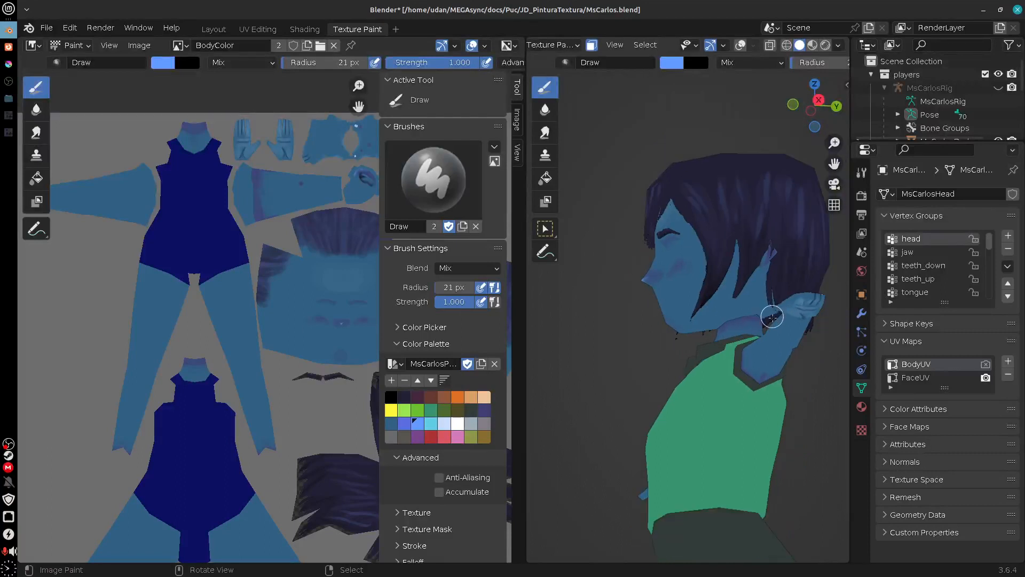
{"action": "scroll", "coordinate": [774, 320], "scroll_direction": "up", "scroll_amount": 3}
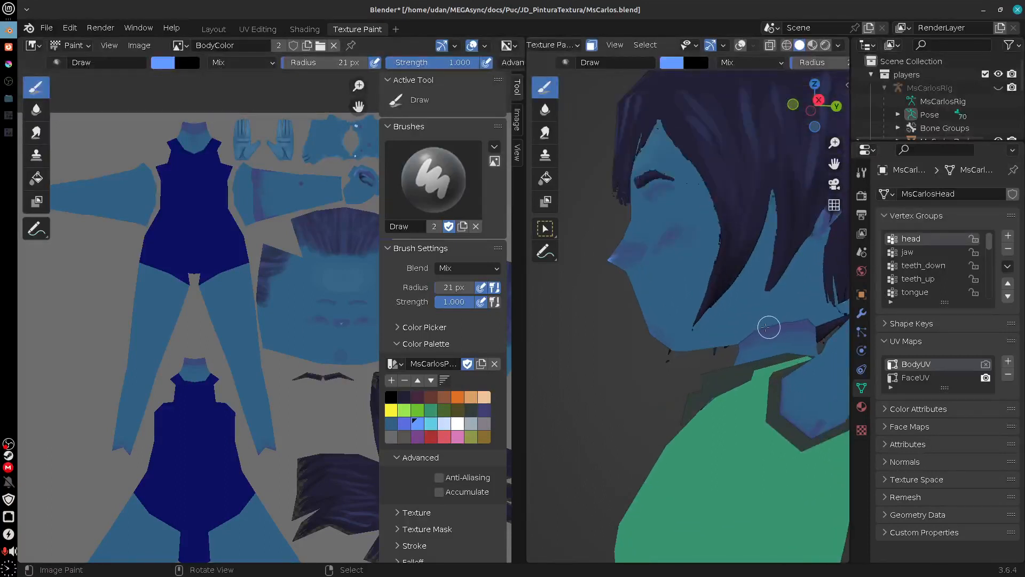
{"action": "left_click_drag", "start_coordinate": [696, 361], "coordinate": [848, 462]}
{"action": "mouse_move", "coordinate": [745, 456]}
{"action": "left_mouse_down"}
{"action": "mouse_move", "coordinate": [715, 435]}
{"action": "mouse_move", "coordinate": [677, 355]}
{"action": "left_mouse_up"}
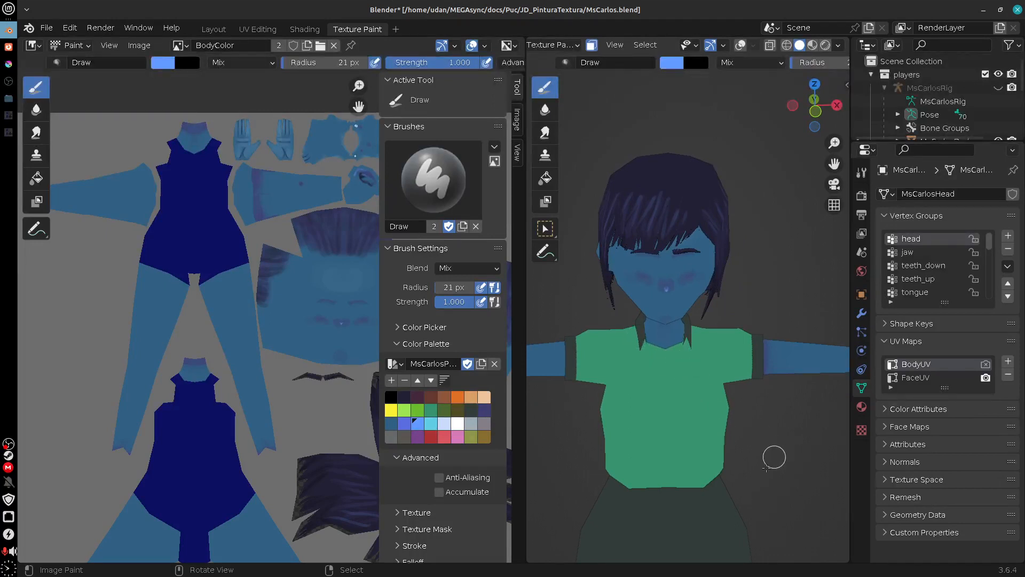
{"action": "left_click_drag", "start_coordinate": [774, 457], "coordinate": [732, 429]}
{"action": "left_click_drag", "start_coordinate": [765, 491], "coordinate": [728, 213]}
{"action": "left_click_drag", "start_coordinate": [742, 542], "coordinate": [744, 380]}
{"action": "left_click_drag", "start_coordinate": [746, 289], "coordinate": [740, 422]}
{"action": "left_click_drag", "start_coordinate": [743, 202], "coordinate": [731, 422]}
{"action": "left_click_drag", "start_coordinate": [737, 305], "coordinate": [744, 454]}
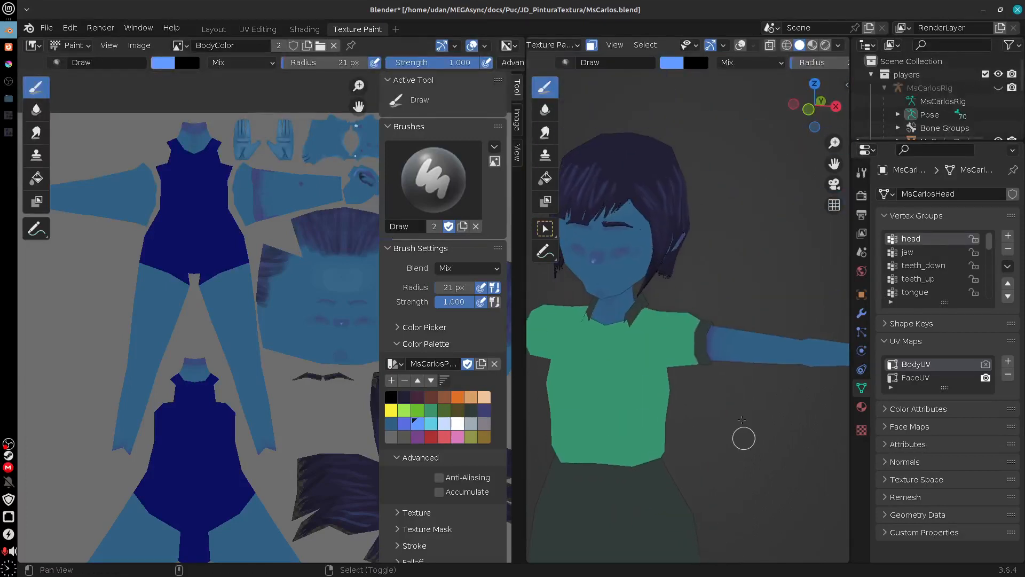
{"action": "mouse_move", "coordinate": [741, 365]}
{"action": "left_mouse_down"}
{"action": "mouse_move", "coordinate": [739, 464]}
{"action": "mouse_move", "coordinate": [744, 344]}
{"action": "left_mouse_up"}
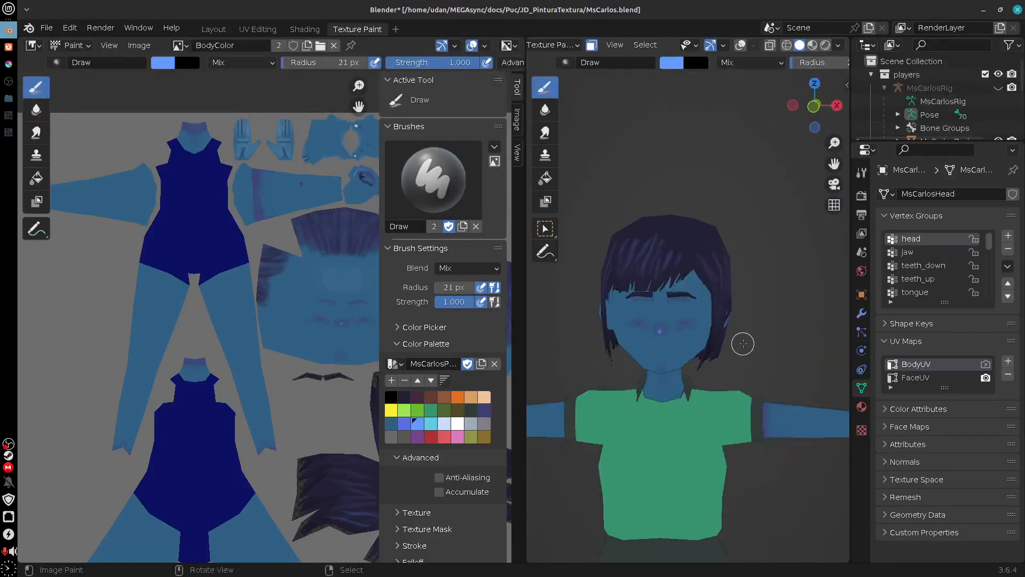
{"action": "scroll", "coordinate": [743, 349], "scroll_direction": "up", "scroll_amount": 6}
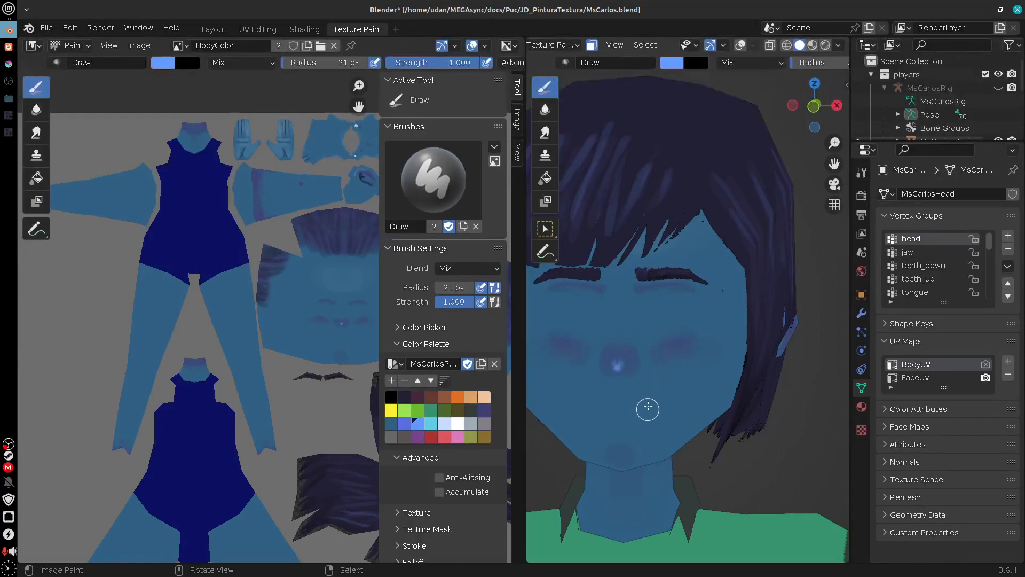
Step: Widen the image editor to show more of the BodyColor texture layout
{"action": "left_click_drag", "start_coordinate": [284, 386], "coordinate": [215, 357]}
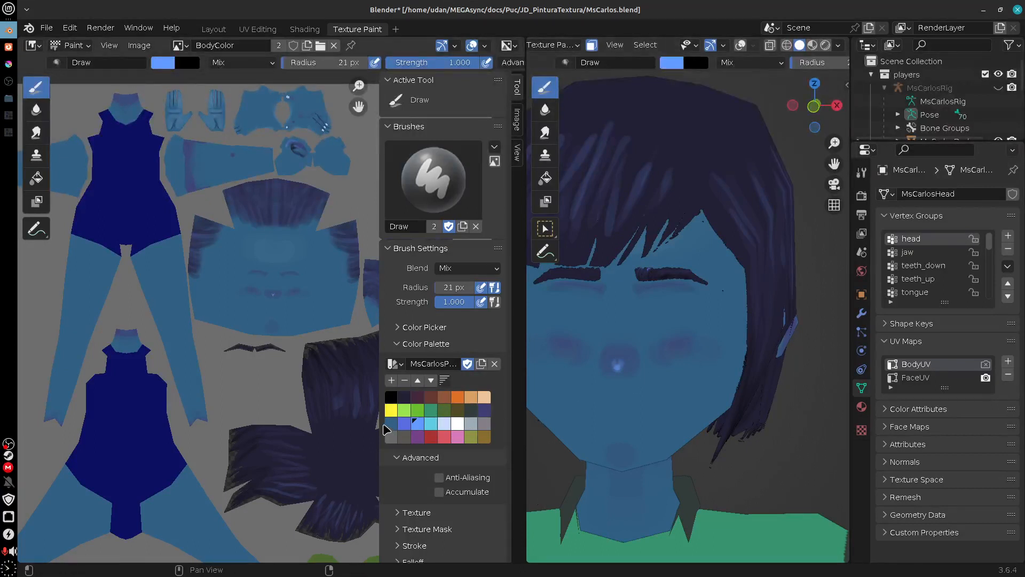
{"action": "mouse_move", "coordinate": [378, 423]}
{"action": "left_mouse_down"}
{"action": "mouse_move", "coordinate": [531, 425]}
{"action": "mouse_move", "coordinate": [473, 442]}
{"action": "mouse_move", "coordinate": [446, 434]}
{"action": "left_mouse_up"}
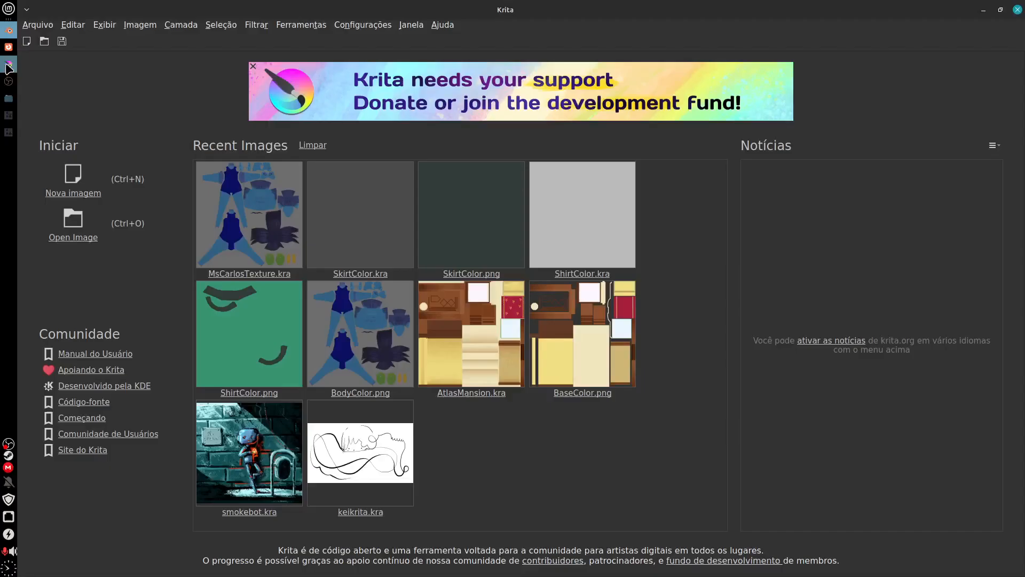
Step: Switch to Krita, open the recent file MsCarlosTexture.kra and toggle the Cor and BodyColor layers to check their contents
{"action": "left_click", "coordinate": [9, 64]}
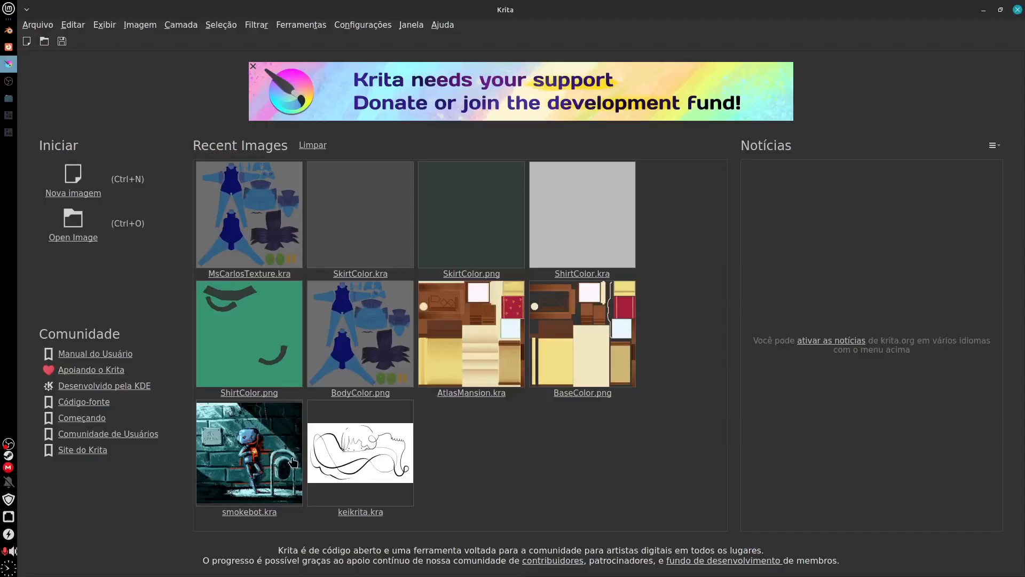
{"action": "left_click", "coordinate": [271, 220]}
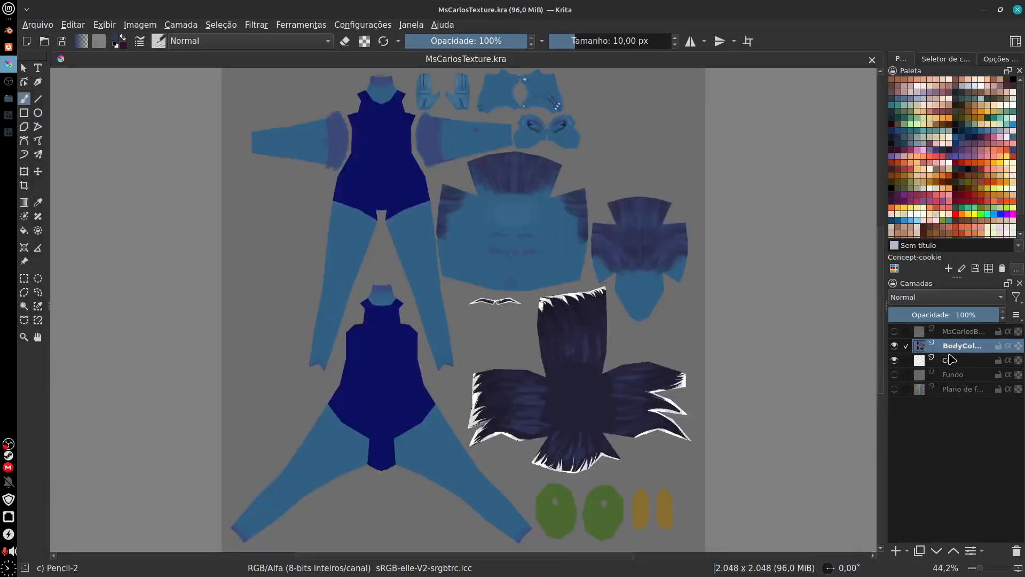
{"action": "left_click", "coordinate": [895, 360]}
{"action": "left_click", "coordinate": [895, 361]}
{"action": "left_click", "coordinate": [897, 346]}
{"action": "left_click", "coordinate": [896, 346]}
{"action": "left_click", "coordinate": [897, 347]}
{"action": "left_click", "coordinate": [897, 347]}
Step: Add a new paint layer above the BodyColor layer and name it Detalhes
{"action": "left_click", "coordinate": [896, 551]}
{"action": "double_click", "coordinate": [973, 346]}
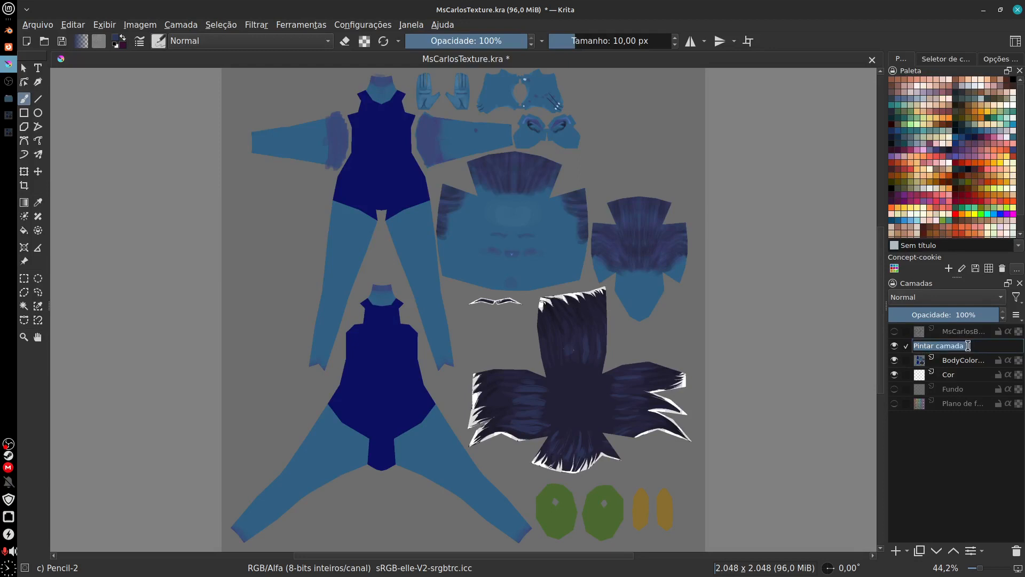
{"action": "type", "text": "Detalhes"}
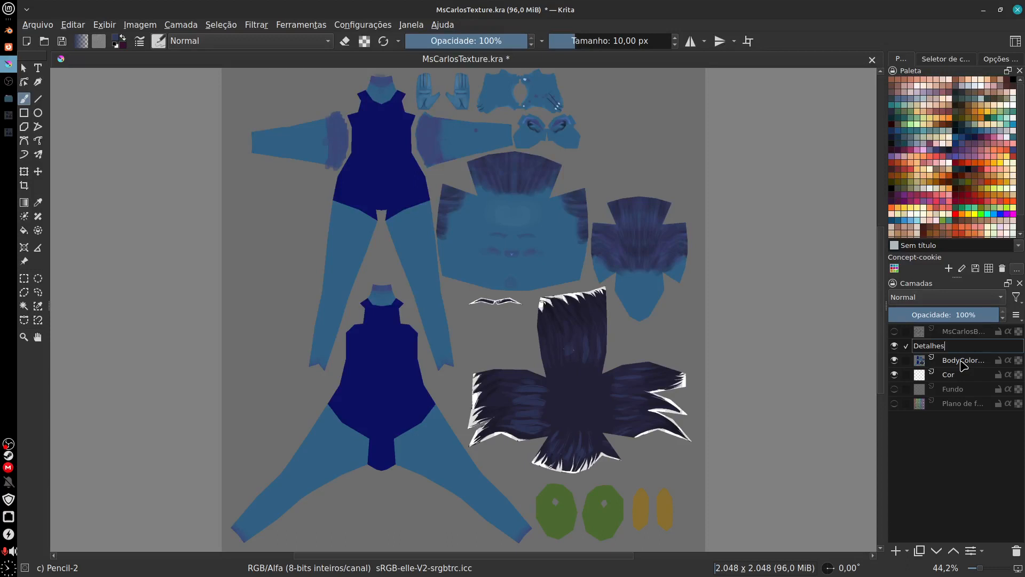
{"action": "key", "text": "Return"}
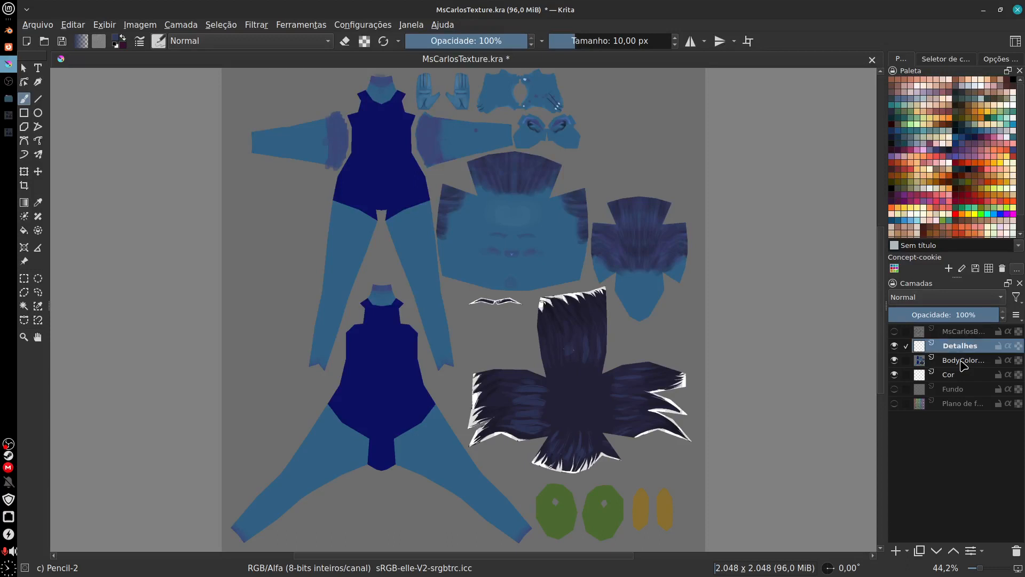
Step: Rename the BodyColor.png layer to CorBase and show the UV wireframe layer at the top of the stack
{"action": "double_click", "coordinate": [962, 361]}
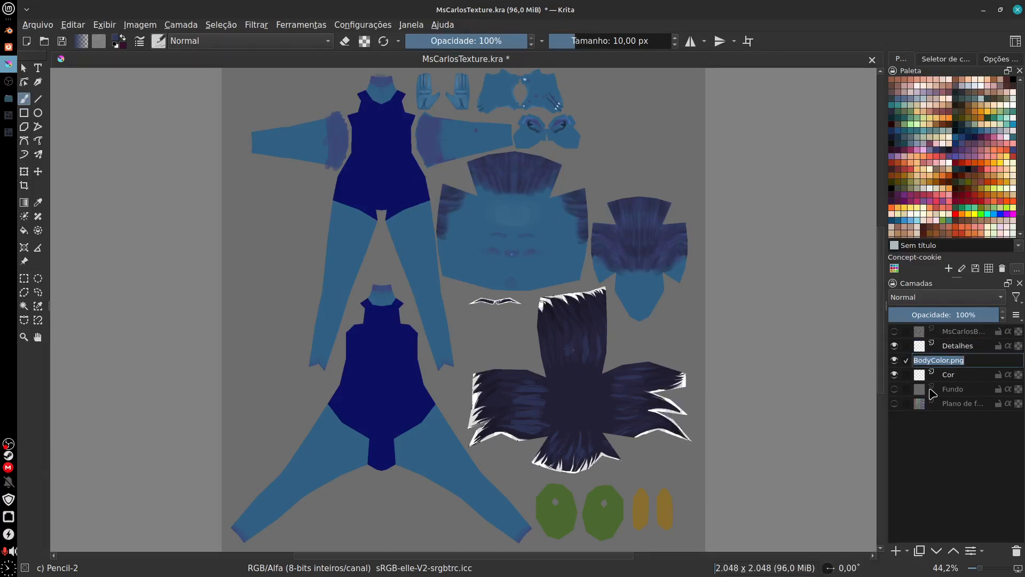
{"action": "type", "text": "O"}
{"action": "key", "text": "Return"}
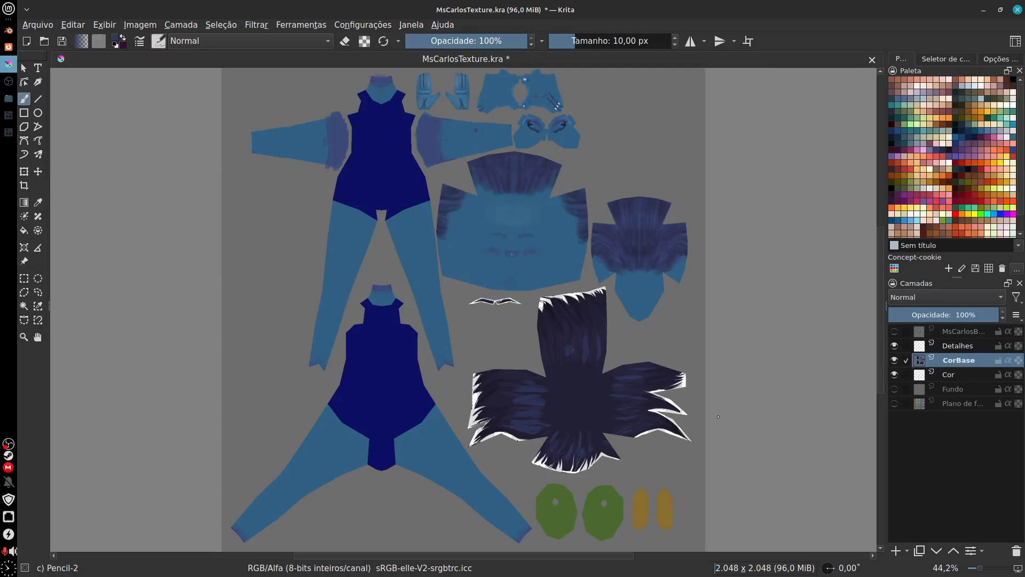
{"action": "left_click", "coordinate": [895, 331]}
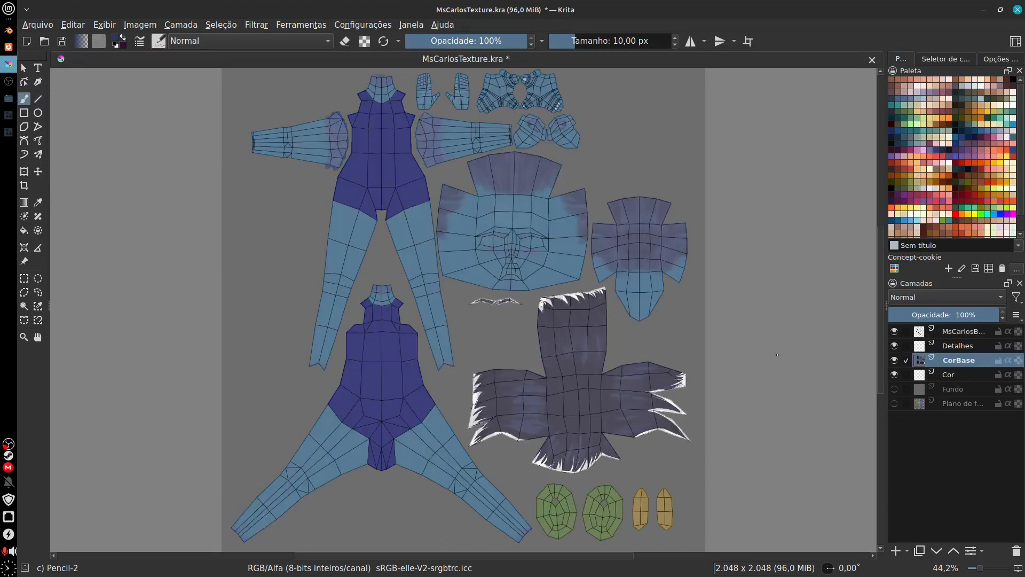
Step: Lower the opacity of the UV wireframe layer at the top of the stack to 22%
{"action": "left_click_drag", "start_coordinate": [777, 354], "coordinate": [708, 351]}
{"action": "scroll", "coordinate": [630, 342], "scroll_direction": "up", "scroll_amount": 3}
{"action": "left_click_drag", "start_coordinate": [559, 335], "coordinate": [696, 421]}
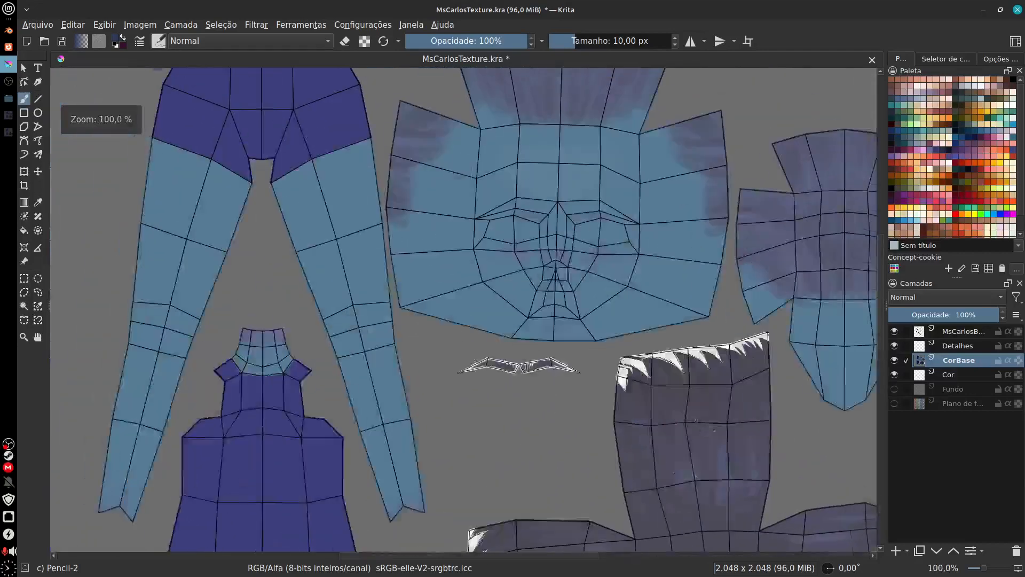
{"action": "left_click_drag", "start_coordinate": [572, 401], "coordinate": [522, 427]}
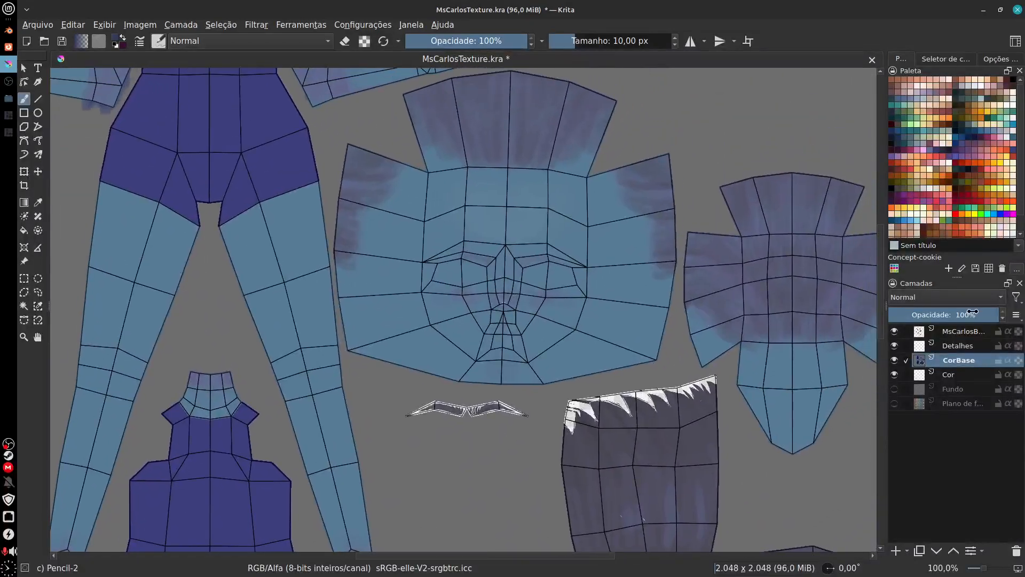
{"action": "left_click_drag", "start_coordinate": [996, 313], "coordinate": [915, 320]}
{"action": "left_click", "coordinate": [963, 332]}
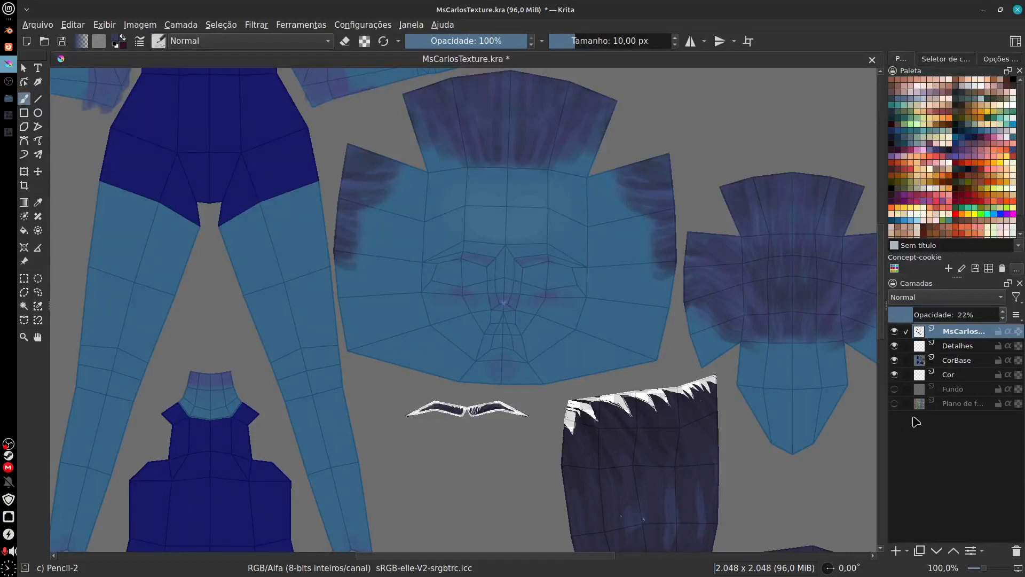
Step: Lock the CorBase layer, then check and delete the Cor layer beneath it
{"action": "left_click", "coordinate": [960, 362]}
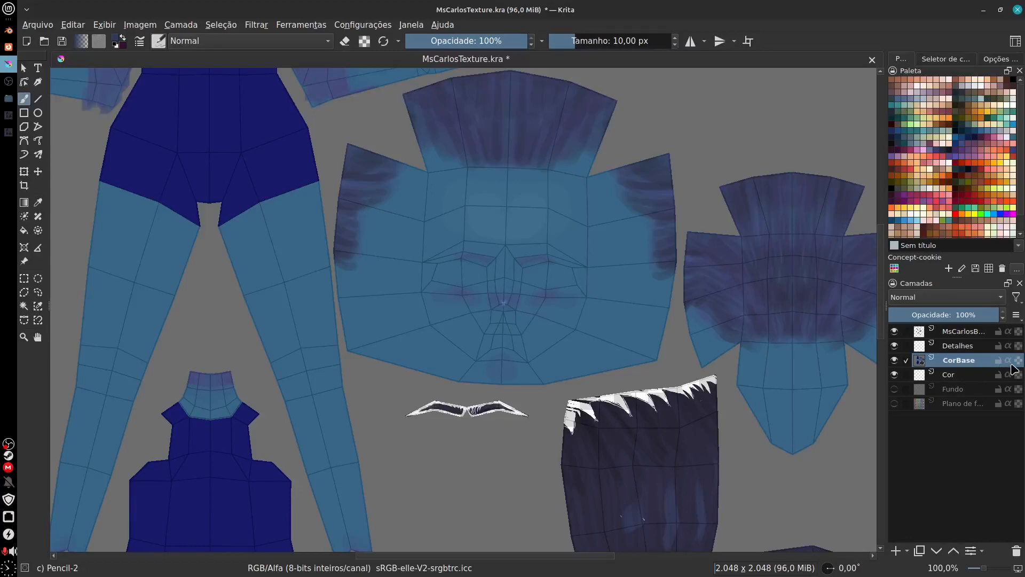
{"action": "left_click", "coordinate": [998, 361]}
{"action": "left_click", "coordinate": [895, 374]}
{"action": "left_click", "coordinate": [895, 373]}
{"action": "left_click", "coordinate": [937, 375]}
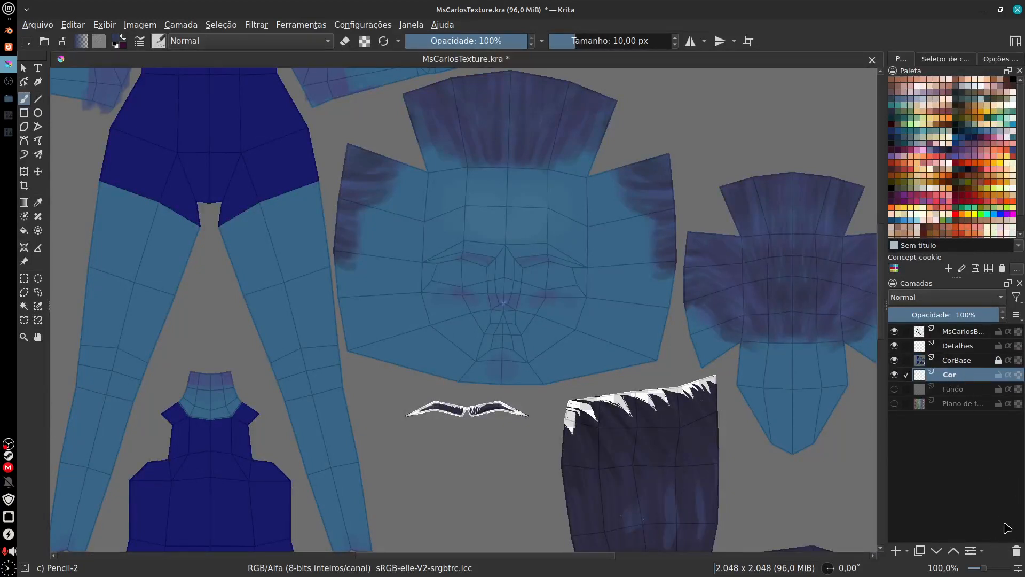
{"action": "left_click", "coordinate": [1017, 556]}
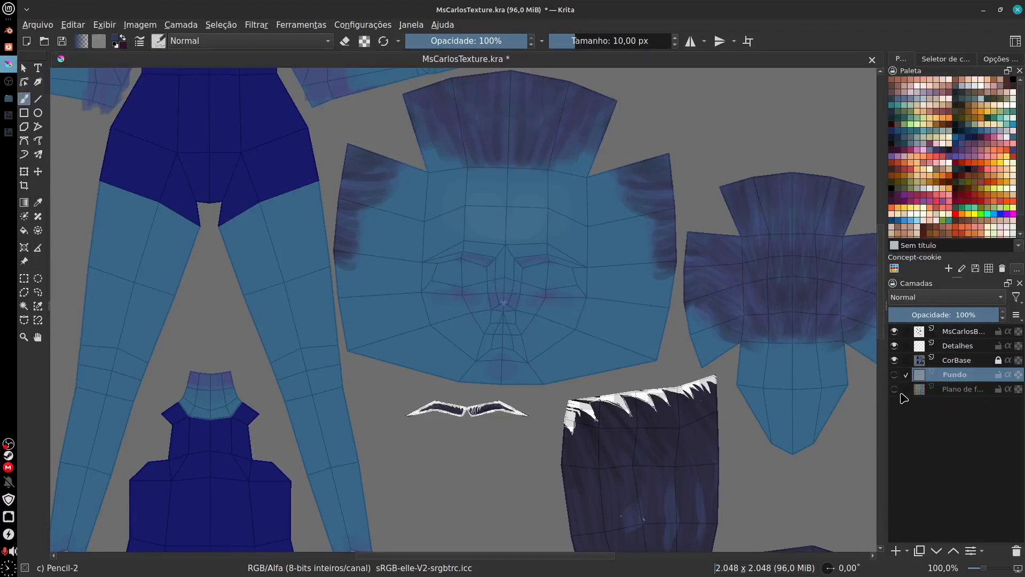
Step: Compare the texture with the Fundo layer shown and hidden, leaving it hidden
{"action": "left_click", "coordinate": [895, 377]}
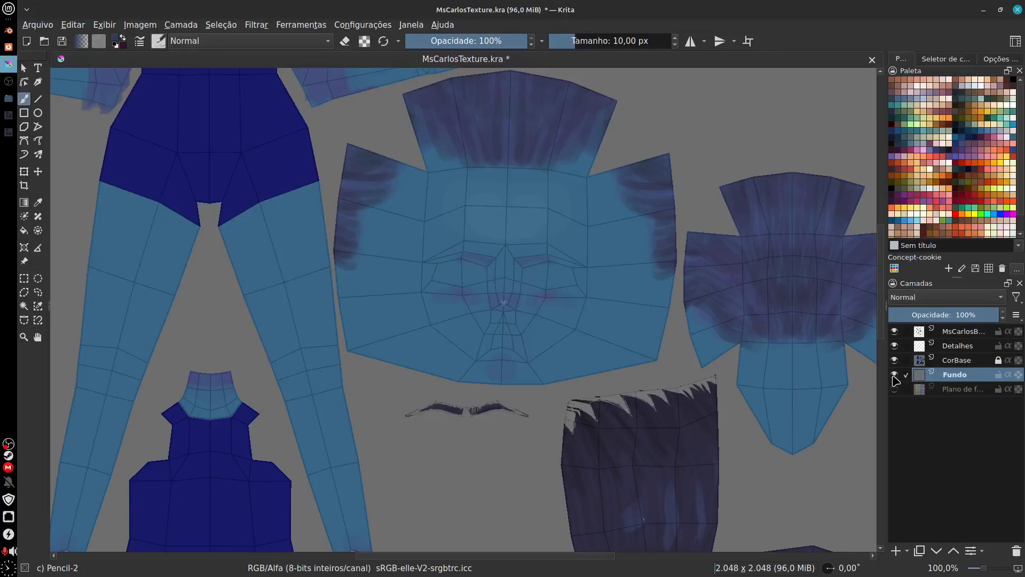
{"action": "left_click", "coordinate": [894, 376]}
{"action": "left_click", "coordinate": [895, 378]}
{"action": "left_click", "coordinate": [895, 379]}
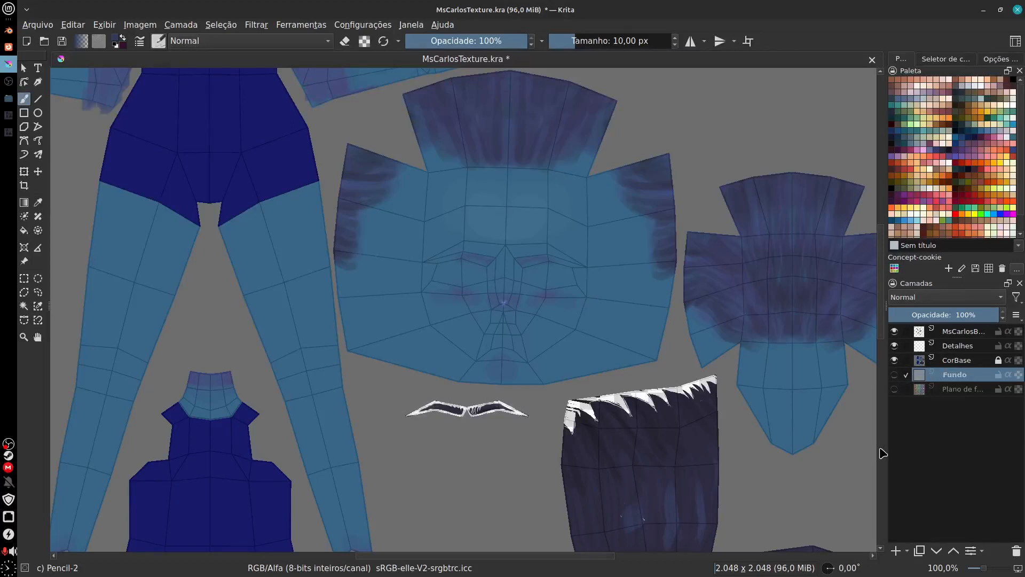
{"action": "left_click", "coordinate": [895, 376]}
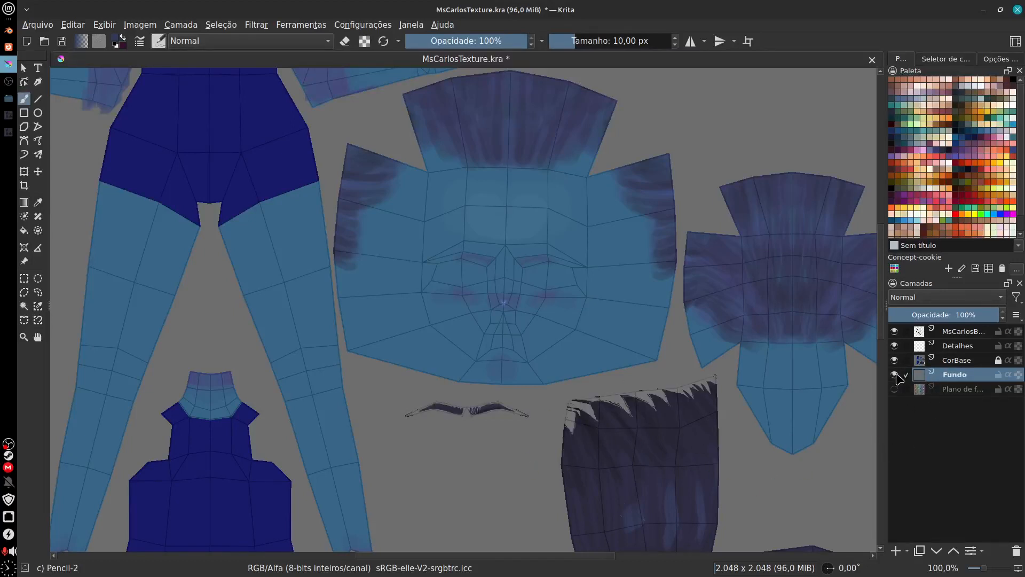
{"action": "left_click", "coordinate": [895, 376]}
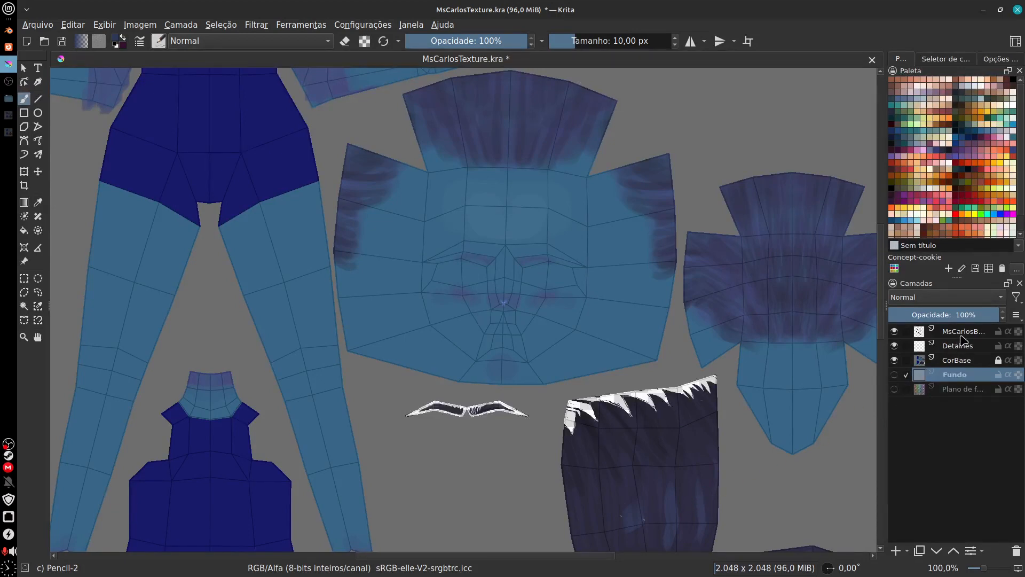
Step: Make CorBase the active layer and unlock it for editing the jagged upper edge of the dark cloth piece
{"action": "left_click", "coordinate": [956, 365]}
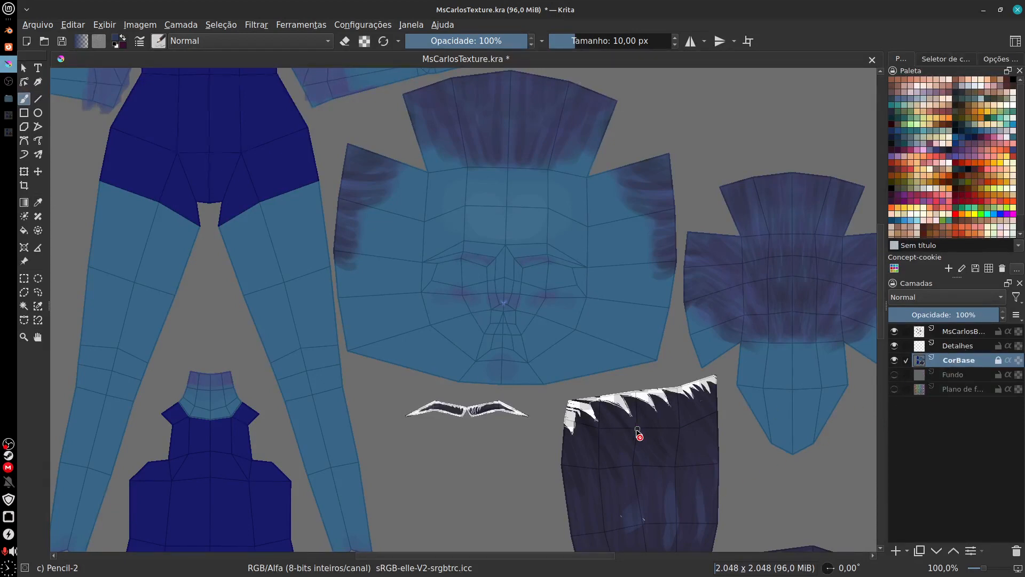
{"action": "scroll", "coordinate": [639, 435], "scroll_direction": "up", "scroll_amount": 4}
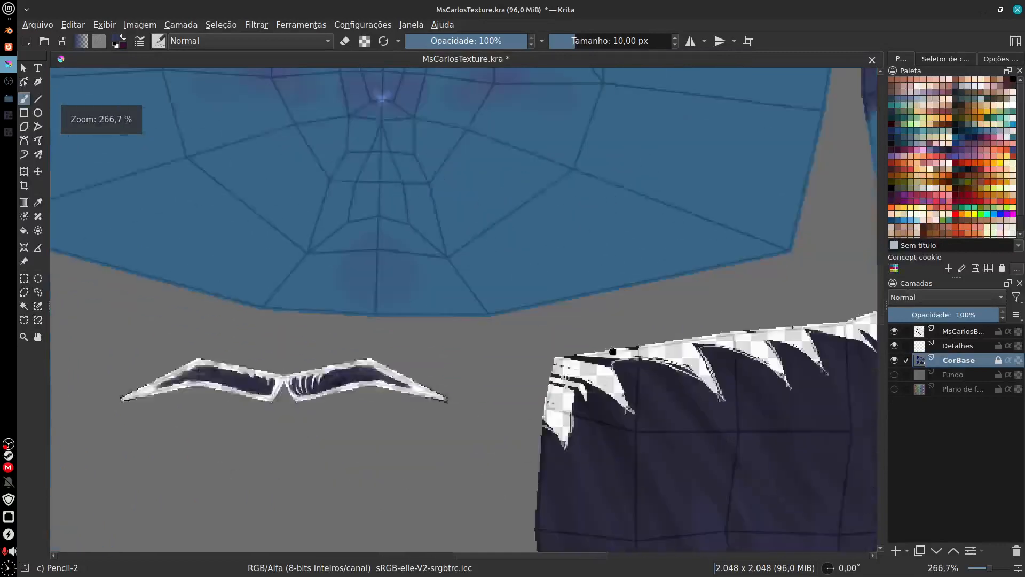
{"action": "scroll", "coordinate": [635, 405], "scroll_direction": "up", "scroll_amount": 2}
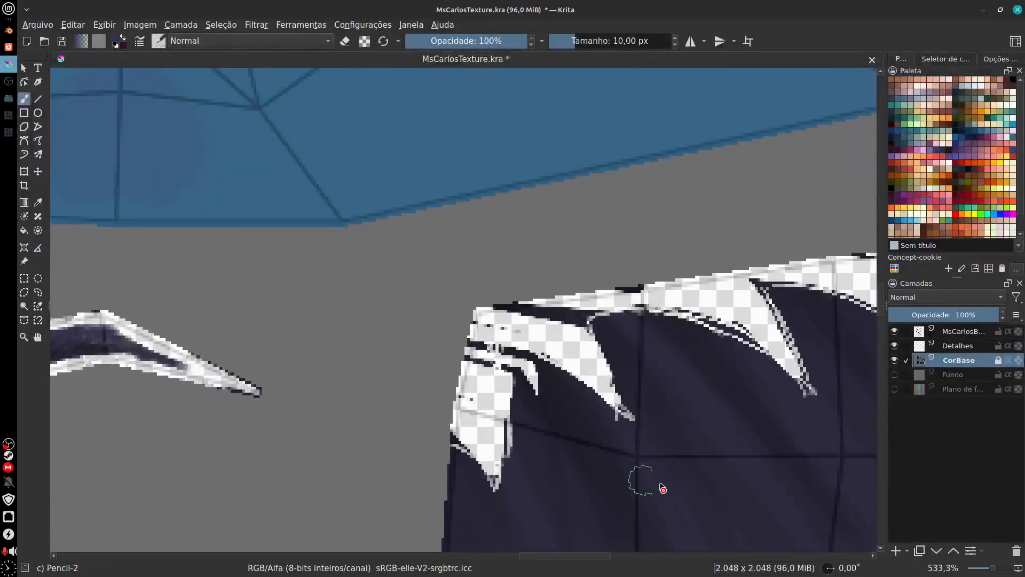
{"action": "mouse_move", "coordinate": [699, 488]}
{"action": "left_mouse_down"}
{"action": "mouse_move", "coordinate": [699, 501]}
{"action": "mouse_move", "coordinate": [636, 432]}
{"action": "mouse_move", "coordinate": [663, 430]}
{"action": "mouse_move", "coordinate": [641, 419]}
{"action": "mouse_move", "coordinate": [687, 413]}
{"action": "left_mouse_up"}
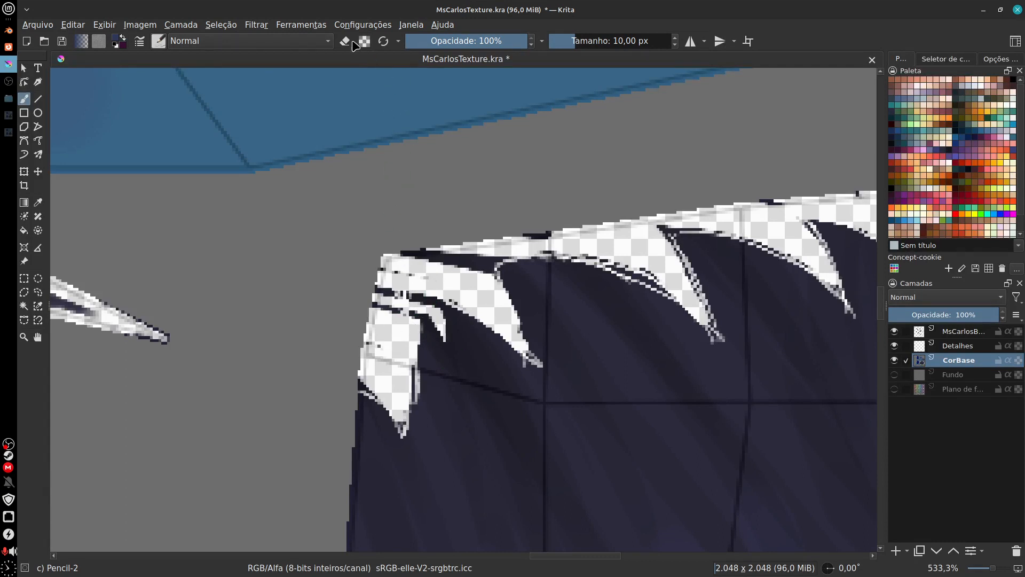
Step: Undo a Pencil-2 test stroke on the cloth's jagged edge and choose the Basic-1 brush preset instead
{"action": "left_click_drag", "start_coordinate": [403, 280], "coordinate": [391, 353]}
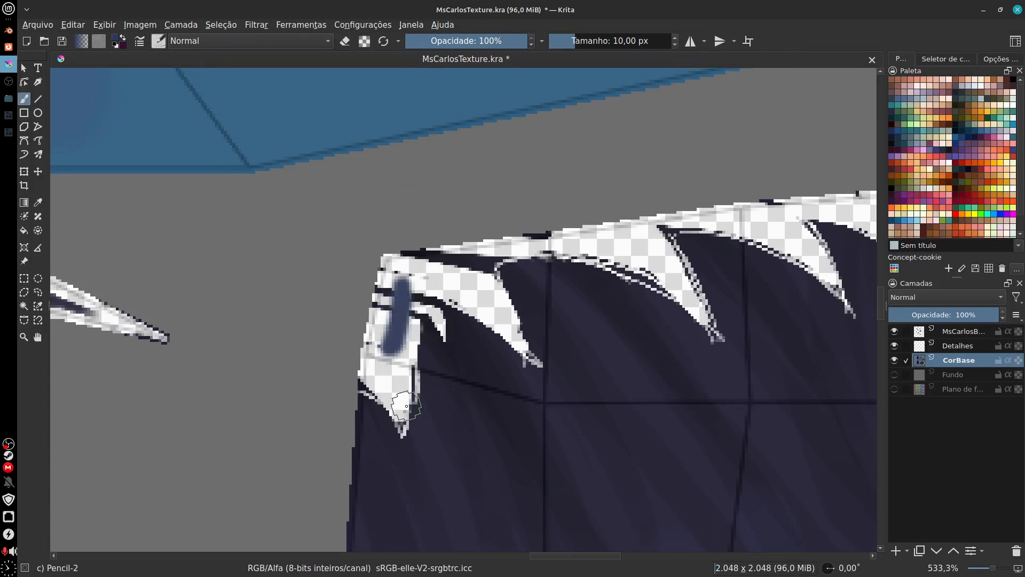
{"action": "key", "text": "ctrl+z"}
{"action": "left_click", "coordinate": [158, 43]}
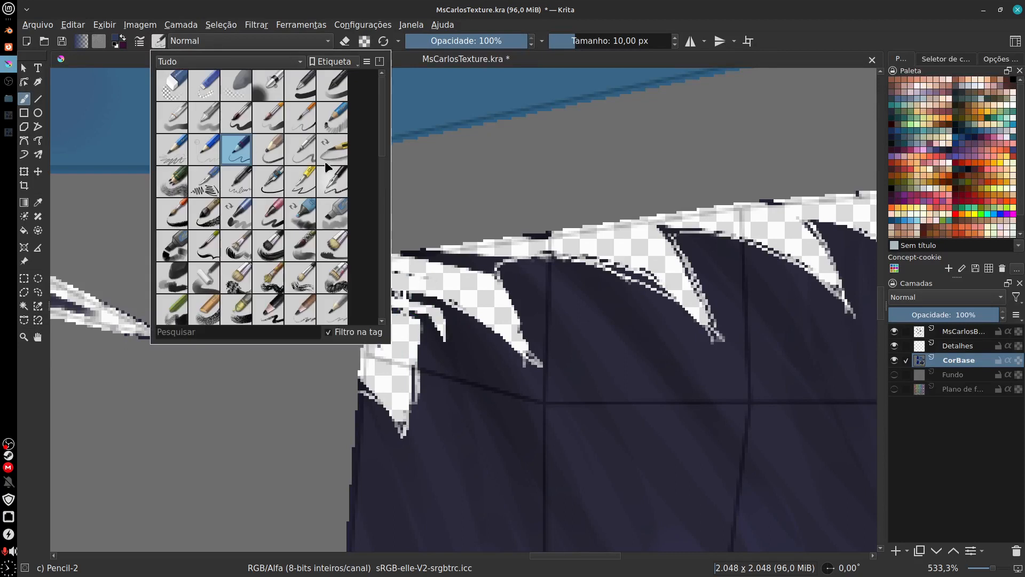
{"action": "left_click", "coordinate": [179, 124]}
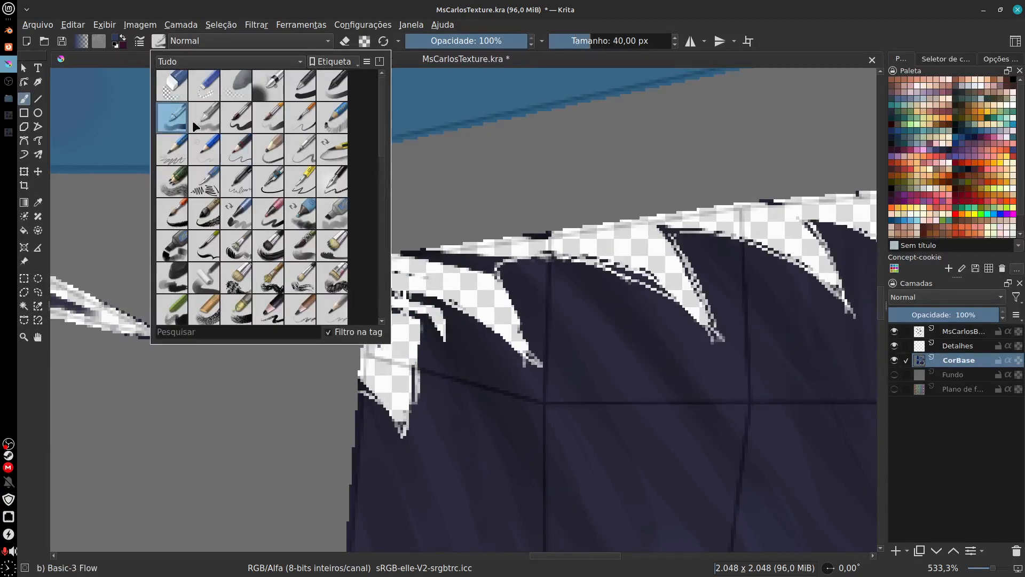
{"action": "left_click", "coordinate": [302, 96]}
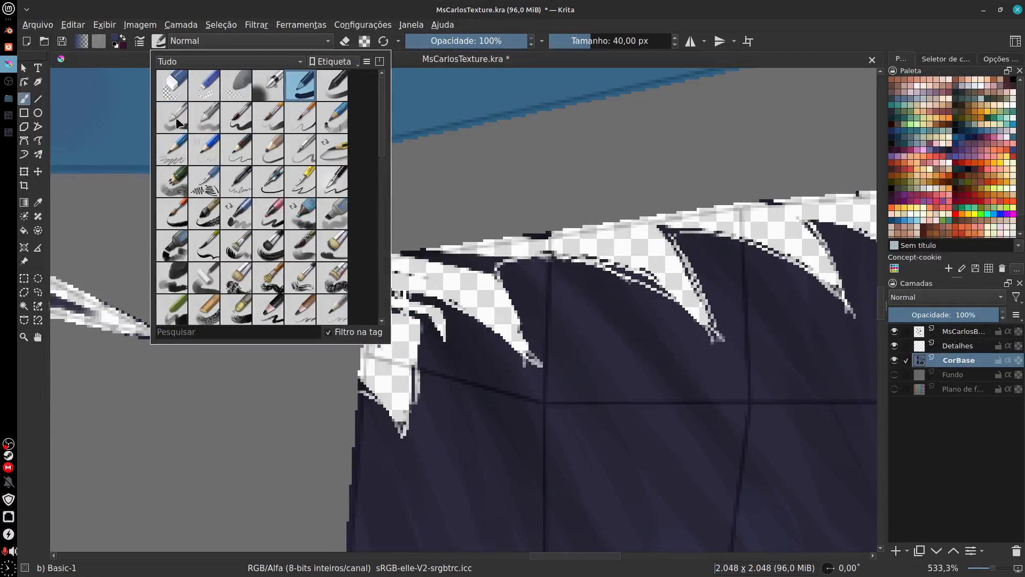
{"action": "left_click", "coordinate": [336, 88]}
{"action": "left_click", "coordinate": [301, 99]}
Step: Test the Basic-1 brush on the cloth's jagged edge and undo the strokes
{"action": "left_click", "coordinate": [469, 283]}
{"action": "mouse_move", "coordinate": [464, 291]}
{"action": "left_mouse_down"}
{"action": "mouse_move", "coordinate": [483, 250]}
{"action": "mouse_move", "coordinate": [452, 317]}
{"action": "left_mouse_up"}
{"action": "key", "text": "ctrl+z"}
{"action": "key", "text": "ctrl+z"}
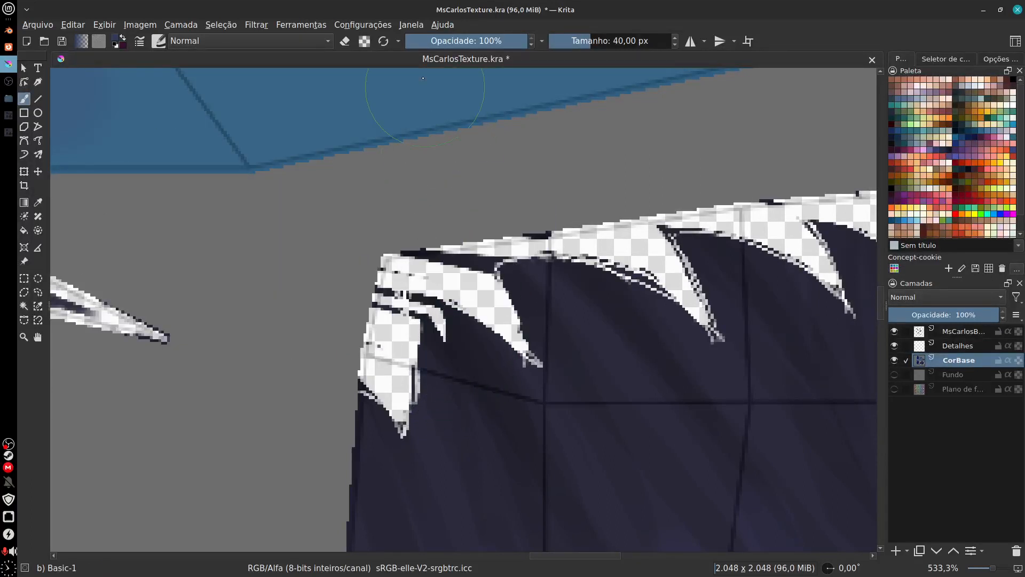
{"action": "left_click", "coordinate": [159, 41]}
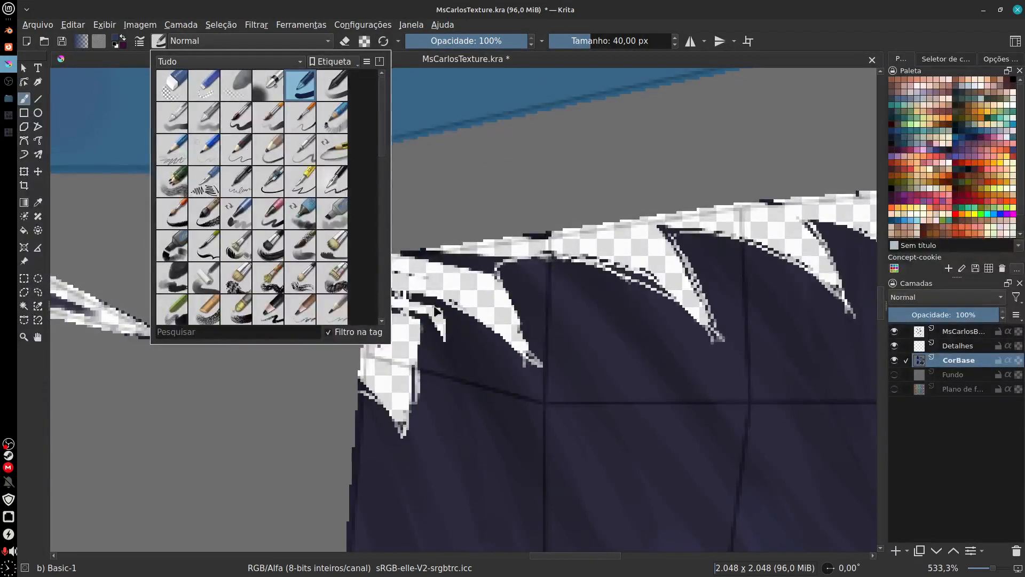
{"action": "left_click", "coordinate": [384, 16]}
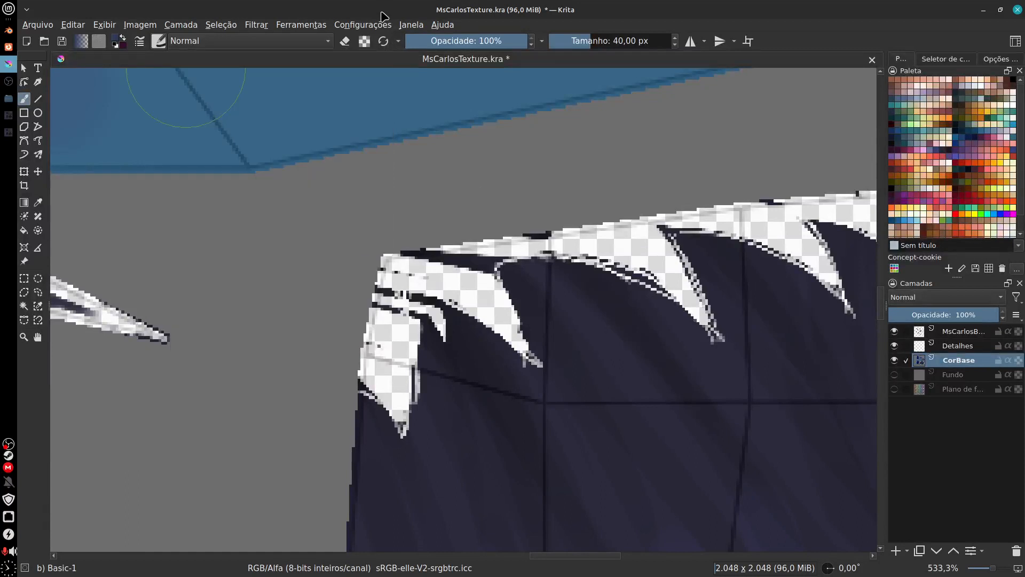
Step: Turn on eraser mode, reduce the brush to 7 px and erase the dark remnants at the cloth's upper-left corner
{"action": "left_click", "coordinate": [345, 41]}
{"action": "key", "text": "bracketleft"}
{"action": "key", "text": "bracketleft"}
{"action": "key", "text": "bracketleft"}
{"action": "key", "text": "bracketleft"}
{"action": "key", "text": "bracketleft"}
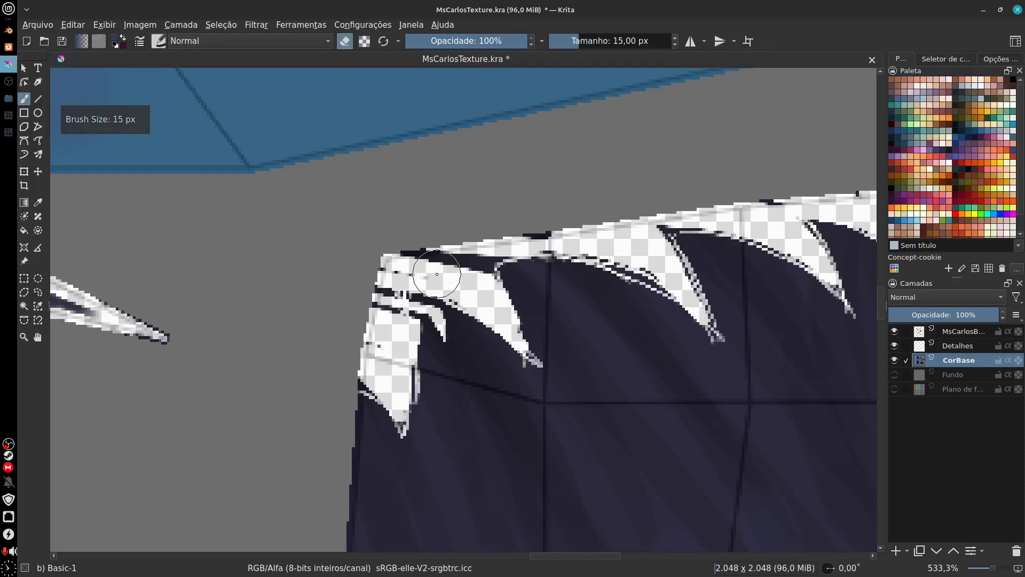
{"action": "key", "text": "bracketleft"}
{"action": "left_click_drag", "start_coordinate": [428, 267], "coordinate": [476, 263]}
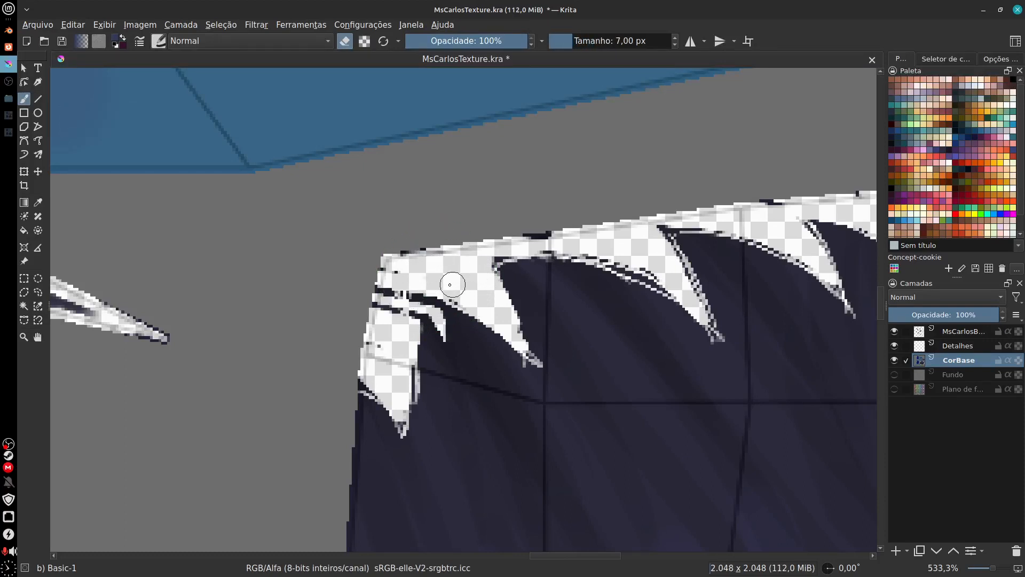
{"action": "mouse_move", "coordinate": [422, 289]}
{"action": "left_mouse_down"}
{"action": "mouse_move", "coordinate": [386, 303]}
{"action": "mouse_move", "coordinate": [387, 321]}
{"action": "mouse_move", "coordinate": [470, 273]}
{"action": "left_mouse_up"}
Step: Reduce the eraser to 3 px and clean the stray dark pixels along the leftmost notch of the jagged edge
{"action": "key", "text": "plus"}
{"action": "key", "text": "plus"}
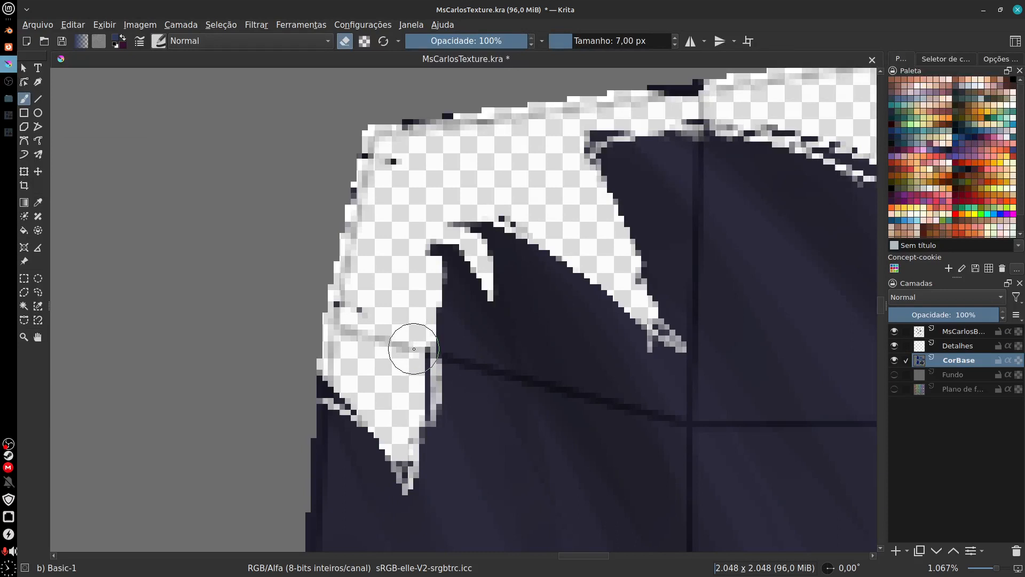
{"action": "key", "text": "bracketleft"}
{"action": "key", "text": "bracketleft"}
{"action": "key", "text": "bracketleft"}
{"action": "key", "text": "bracketleft"}
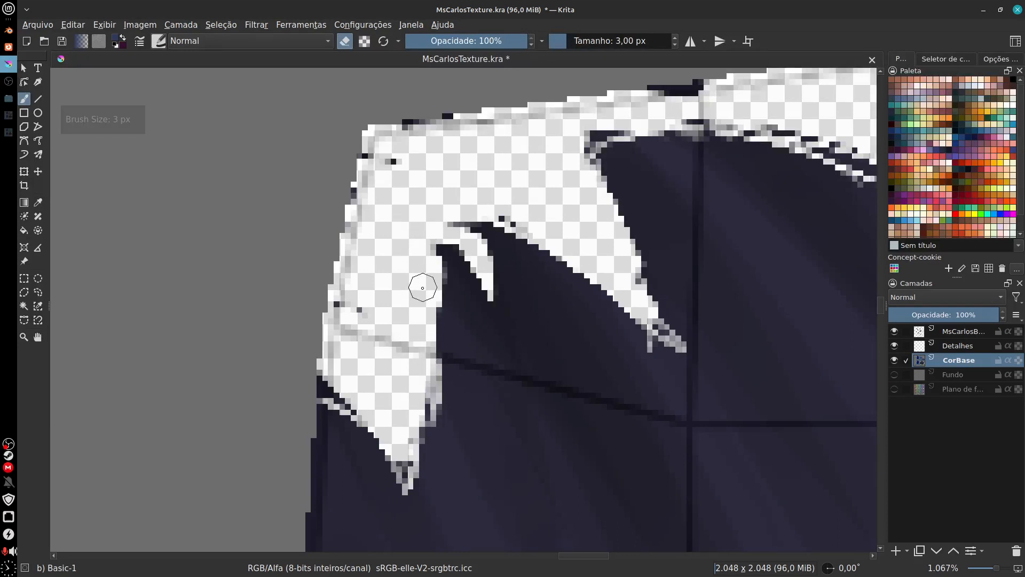
{"action": "left_click_drag", "start_coordinate": [425, 350], "coordinate": [410, 452]}
{"action": "mouse_move", "coordinate": [420, 296]}
{"action": "left_mouse_down"}
{"action": "mouse_move", "coordinate": [409, 460]}
{"action": "mouse_move", "coordinate": [354, 390]}
{"action": "mouse_move", "coordinate": [337, 388]}
{"action": "mouse_move", "coordinate": [374, 213]}
{"action": "mouse_move", "coordinate": [374, 163]}
{"action": "mouse_move", "coordinate": [426, 133]}
{"action": "mouse_move", "coordinate": [439, 179]}
{"action": "mouse_move", "coordinate": [296, 303]}
{"action": "left_mouse_up"}
{"action": "left_click_drag", "start_coordinate": [471, 275], "coordinate": [438, 275]}
{"action": "mouse_move", "coordinate": [339, 354]}
{"action": "left_mouse_down"}
{"action": "mouse_move", "coordinate": [310, 353]}
{"action": "mouse_move", "coordinate": [314, 368]}
{"action": "mouse_move", "coordinate": [475, 262]}
{"action": "mouse_move", "coordinate": [506, 258]}
{"action": "mouse_move", "coordinate": [468, 258]}
{"action": "mouse_move", "coordinate": [556, 236]}
{"action": "mouse_move", "coordinate": [510, 239]}
{"action": "mouse_move", "coordinate": [592, 242]}
{"action": "mouse_move", "coordinate": [582, 252]}
{"action": "mouse_move", "coordinate": [714, 330]}
{"action": "mouse_move", "coordinate": [458, 338]}
{"action": "mouse_move", "coordinate": [407, 245]}
{"action": "left_mouse_up"}
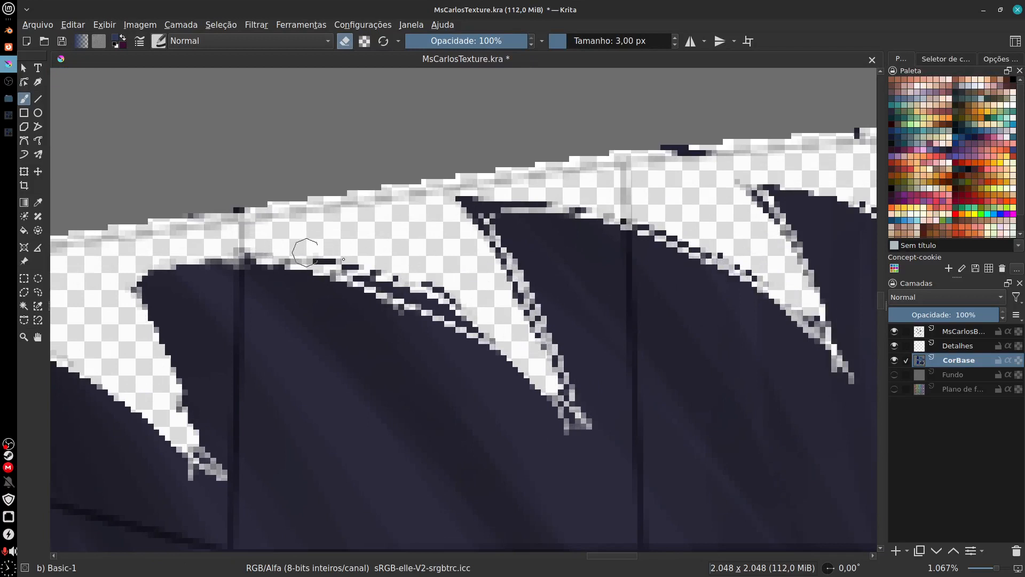
Step: Erase the stray outline pixels along the next notches of the jagged edge with the 3 px eraser
{"action": "mouse_move", "coordinate": [343, 260]}
{"action": "left_mouse_down"}
{"action": "mouse_move", "coordinate": [424, 283]}
{"action": "mouse_move", "coordinate": [360, 268]}
{"action": "mouse_move", "coordinate": [465, 309]}
{"action": "mouse_move", "coordinate": [454, 302]}
{"action": "mouse_move", "coordinate": [516, 343]}
{"action": "mouse_move", "coordinate": [462, 208]}
{"action": "mouse_move", "coordinate": [550, 382]}
{"action": "mouse_move", "coordinate": [528, 334]}
{"action": "left_mouse_up"}
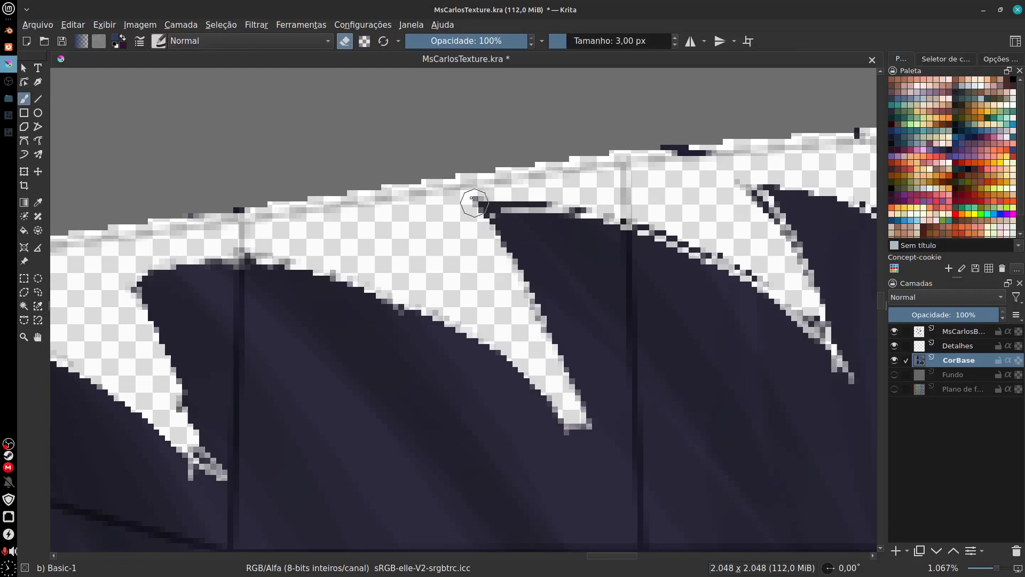
{"action": "left_click_drag", "start_coordinate": [462, 205], "coordinate": [625, 225]}
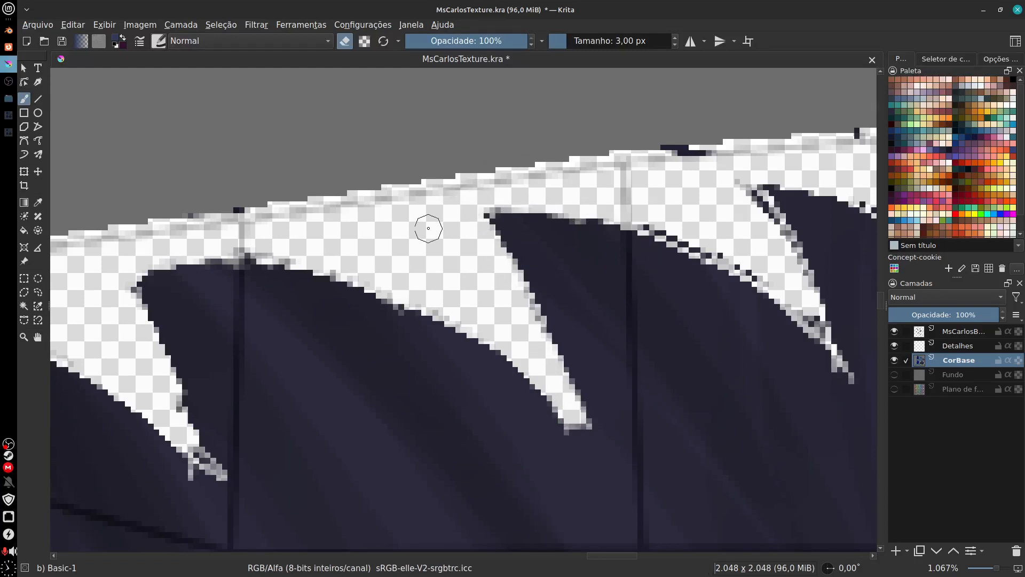
{"action": "left_click_drag", "start_coordinate": [434, 280], "coordinate": [222, 271]}
{"action": "left_click_drag", "start_coordinate": [419, 203], "coordinate": [579, 284]}
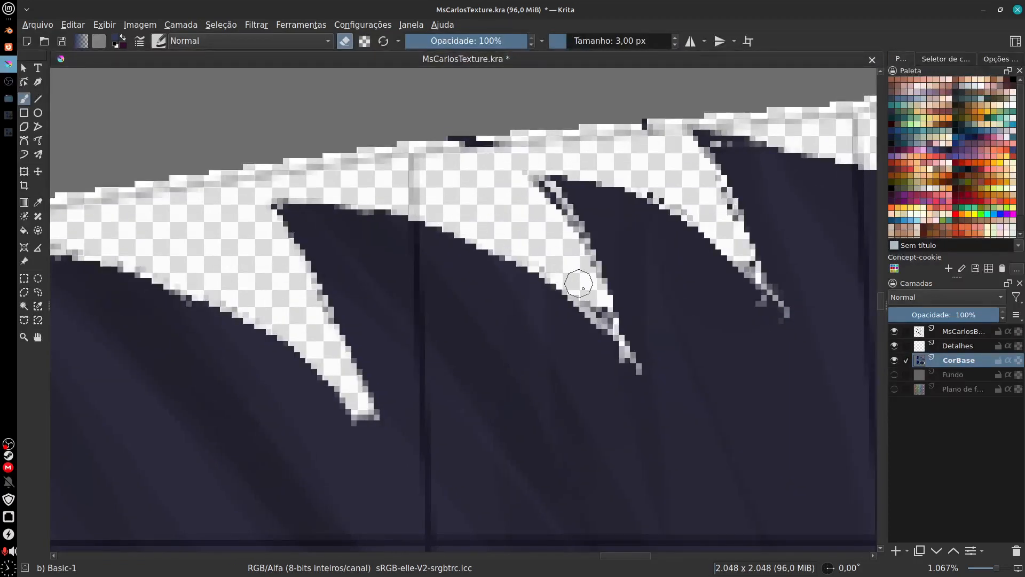
Step: Clean the next notch's edge, undo the stroke that widens its tip and erase that tip at 1 px
{"action": "mouse_move", "coordinate": [534, 181]}
{"action": "left_mouse_down"}
{"action": "mouse_move", "coordinate": [615, 314]}
{"action": "mouse_move", "coordinate": [586, 290]}
{"action": "mouse_move", "coordinate": [636, 375]}
{"action": "left_mouse_up"}
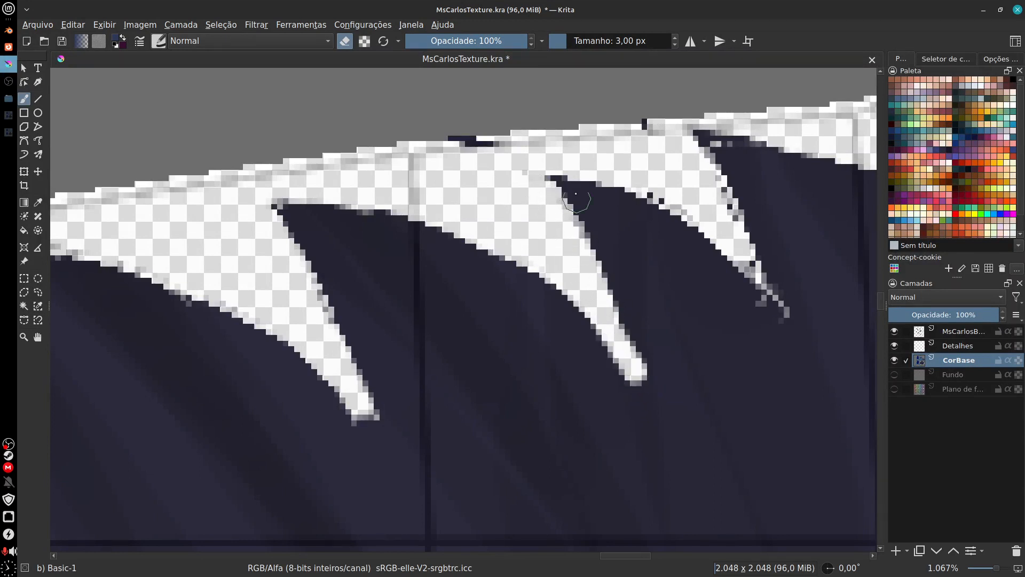
{"action": "key", "text": "ctrl+z"}
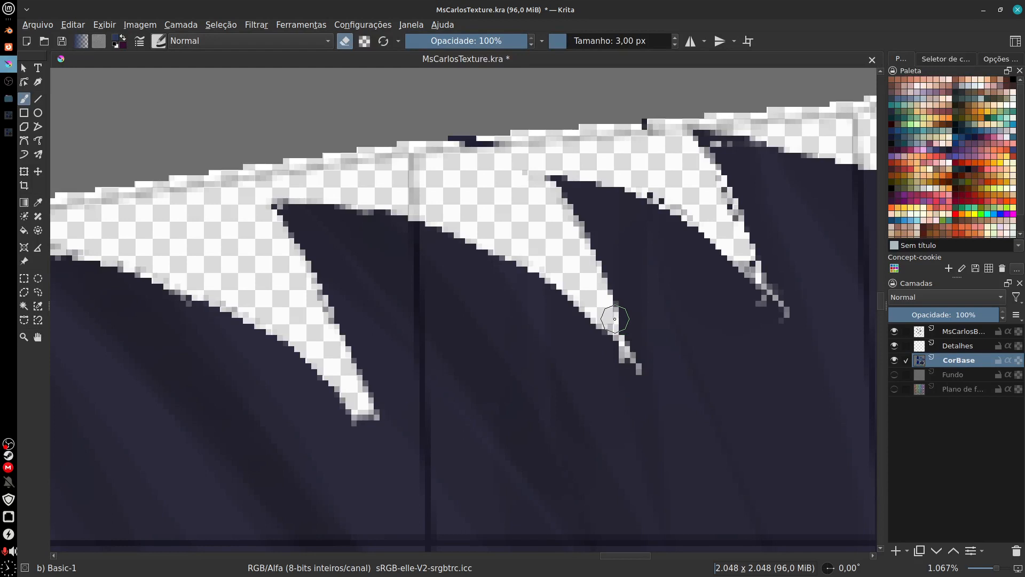
{"action": "key", "text": "bracketleft"}
{"action": "key", "text": "bracketleft"}
{"action": "left_click_drag", "start_coordinate": [608, 323], "coordinate": [635, 373]}
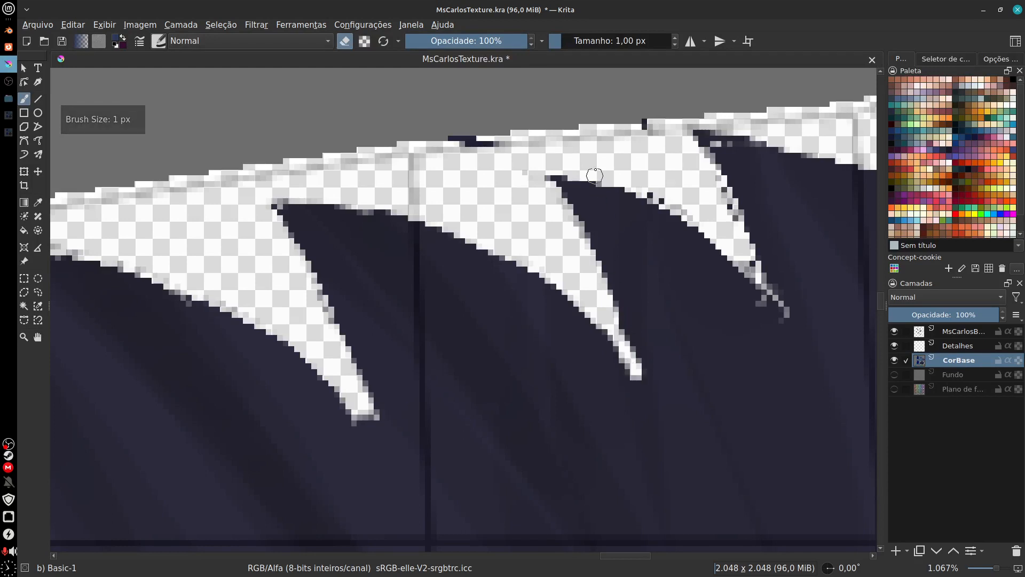
Step: Erase the leftover dark pixels on the cloth's upper border with the 1 px eraser and open the brush presets
{"action": "left_click_drag", "start_coordinate": [450, 140], "coordinate": [506, 141]}
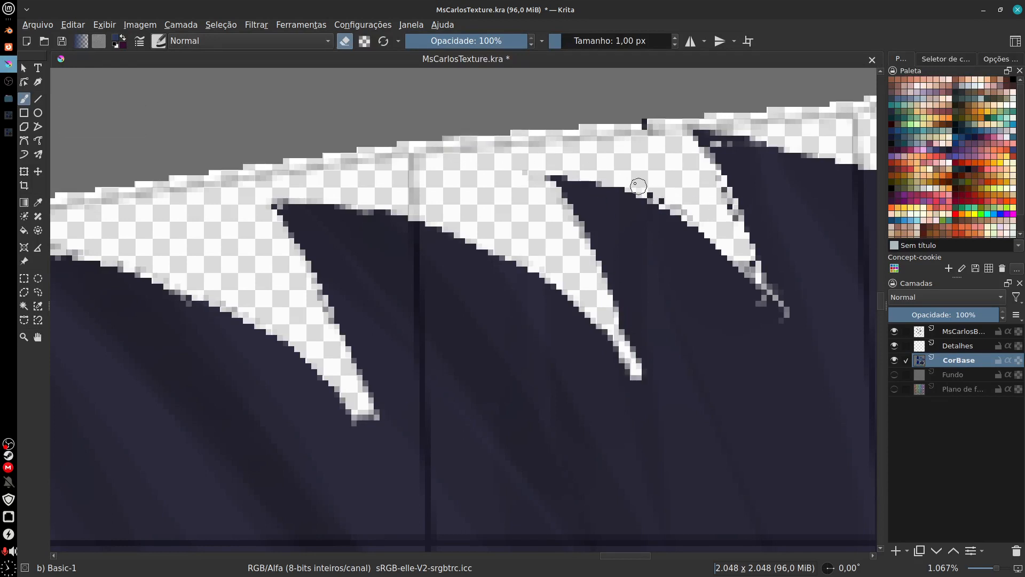
{"action": "left_click_drag", "start_coordinate": [710, 201], "coordinate": [591, 245]}
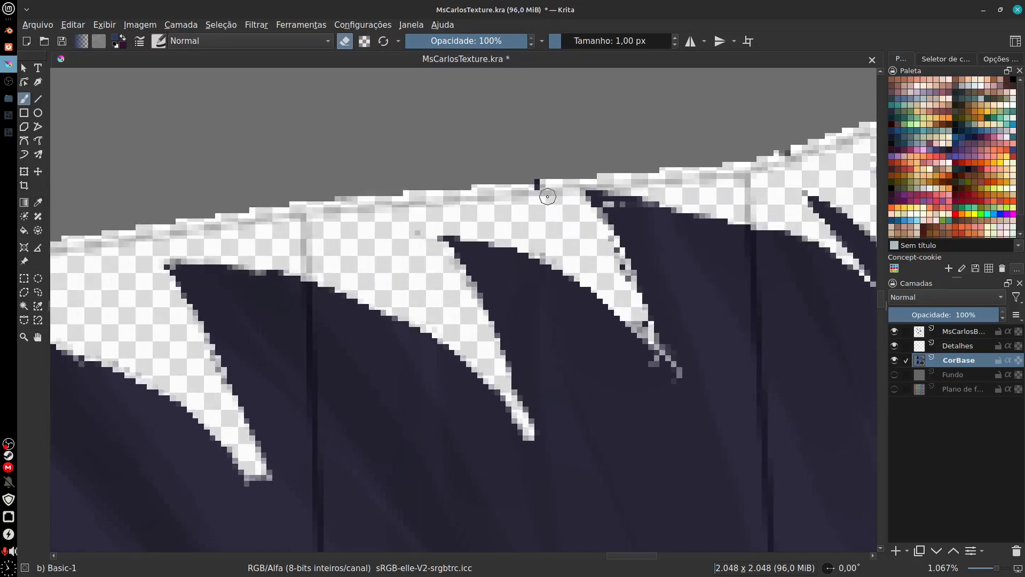
{"action": "left_click_drag", "start_coordinate": [538, 185], "coordinate": [550, 197]}
{"action": "left_click", "coordinate": [160, 41]}
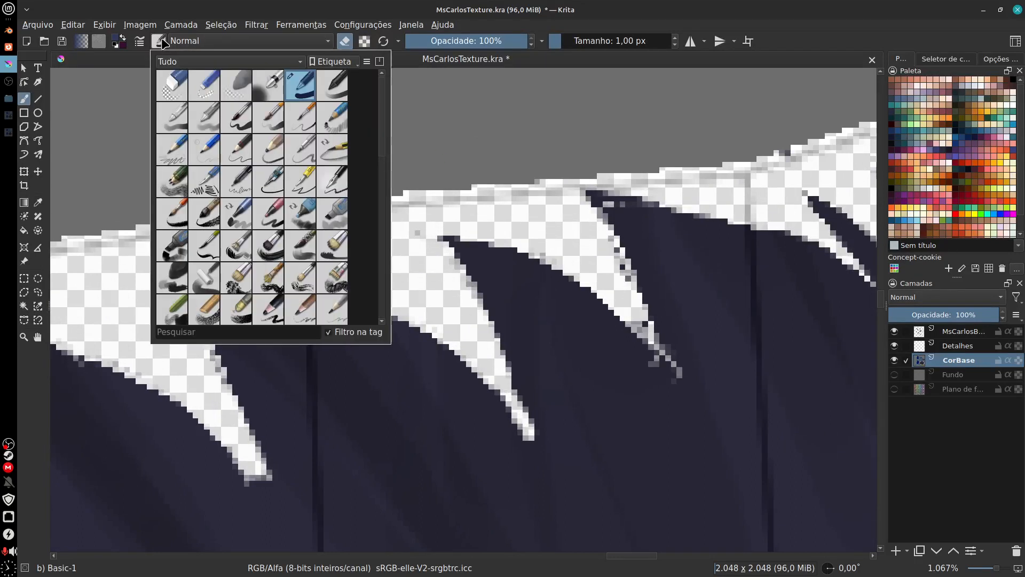
Step: Close the brush presets, erase the dark outline pixels in the notch beneath the cloth's upper border at 1 px and undo the stray stroke
{"action": "left_click", "coordinate": [165, 42]}
{"action": "mouse_move", "coordinate": [614, 251]}
{"action": "left_mouse_down"}
{"action": "mouse_move", "coordinate": [646, 320]}
{"action": "mouse_move", "coordinate": [628, 299]}
{"action": "mouse_move", "coordinate": [656, 342]}
{"action": "left_mouse_up"}
{"action": "left_click_drag", "start_coordinate": [687, 312], "coordinate": [644, 349]}
{"action": "left_click_drag", "start_coordinate": [534, 232], "coordinate": [660, 255]}
{"action": "key", "text": "ctrl+z"}
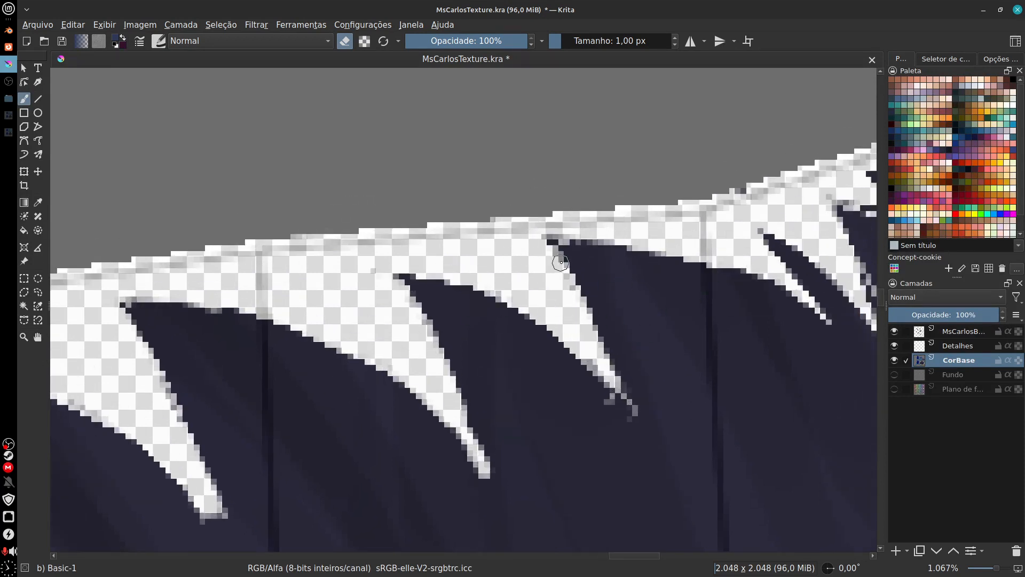
Step: Erase the leftover dark pixels along the remaining upper notches and at the cloth's outer upper corner with the 1 px eraser
{"action": "left_click_drag", "start_coordinate": [514, 238], "coordinate": [706, 267]}
{"action": "left_click_drag", "start_coordinate": [647, 306], "coordinate": [445, 305]}
{"action": "mouse_move", "coordinate": [680, 231]}
{"action": "left_mouse_down"}
{"action": "mouse_move", "coordinate": [581, 246]}
{"action": "mouse_move", "coordinate": [576, 338]}
{"action": "left_mouse_up"}
{"action": "left_click_drag", "start_coordinate": [533, 204], "coordinate": [627, 248]}
{"action": "left_click_drag", "start_coordinate": [675, 395], "coordinate": [538, 422]}
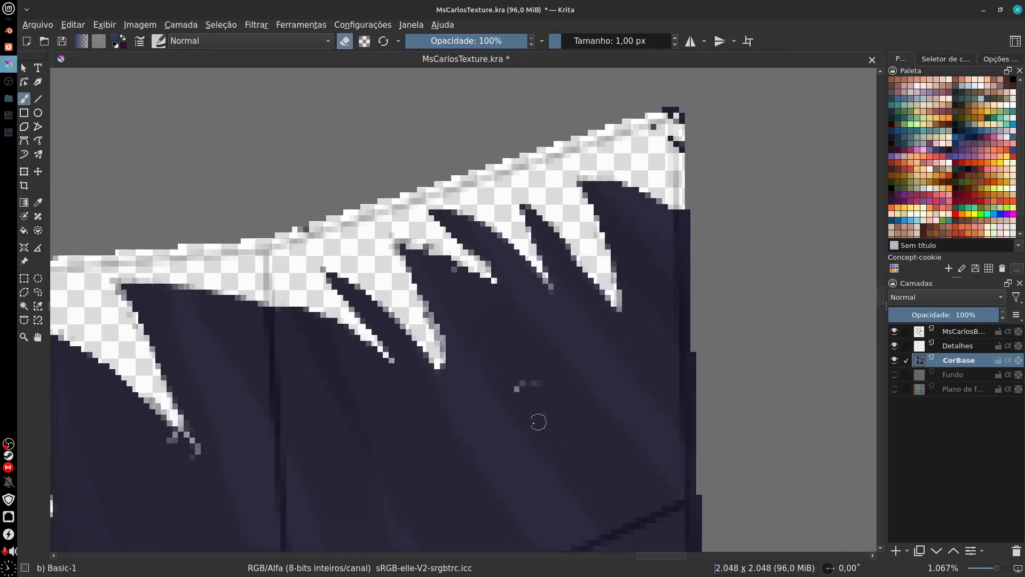
{"action": "mouse_move", "coordinate": [675, 200]}
{"action": "left_mouse_down"}
{"action": "mouse_move", "coordinate": [648, 234]}
{"action": "mouse_move", "coordinate": [638, 158]}
{"action": "mouse_move", "coordinate": [649, 175]}
{"action": "mouse_move", "coordinate": [638, 148]}
{"action": "left_mouse_up"}
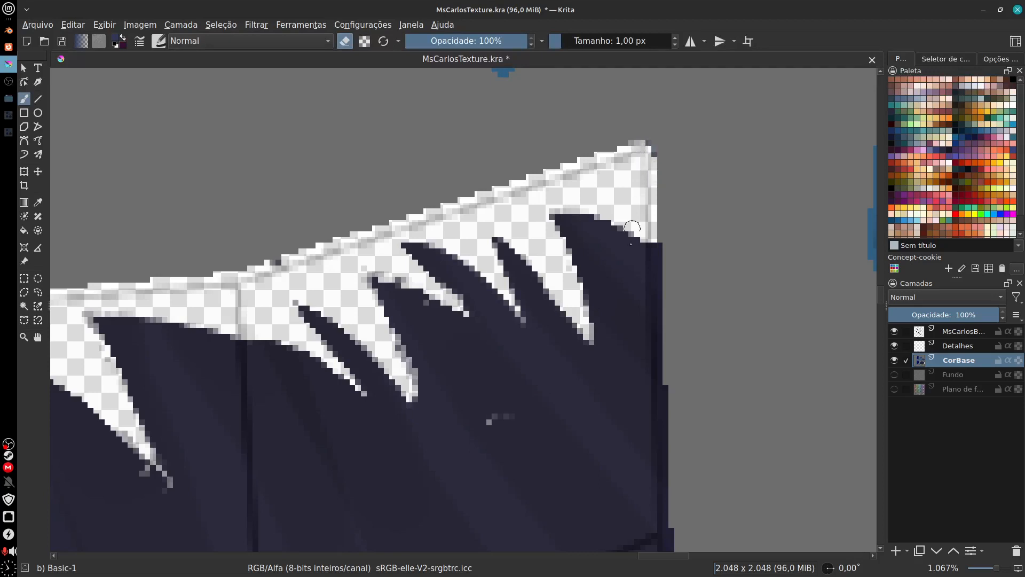
Step: Switch from erasing to painting and cover the light stray pixels below the upper notches with the sampled cloth colour, undoing the unwanted strokes
{"action": "mouse_move", "coordinate": [635, 433]}
{"action": "left_mouse_down"}
{"action": "mouse_move", "coordinate": [712, 213]}
{"action": "mouse_move", "coordinate": [724, 224]}
{"action": "left_mouse_up"}
{"action": "left_click_drag", "start_coordinate": [608, 317], "coordinate": [611, 360]}
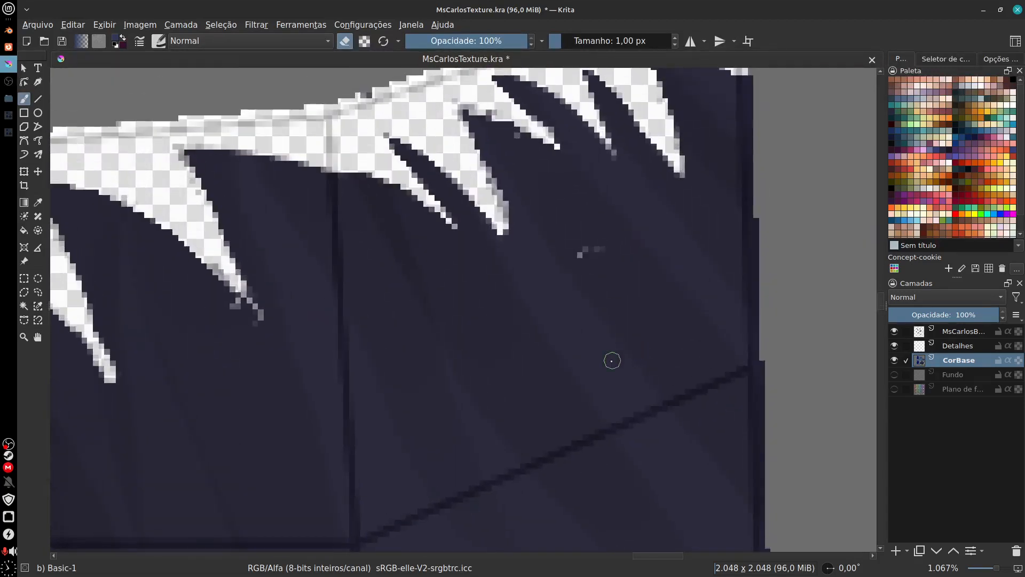
{"action": "left_click", "coordinate": [622, 289], "text": "ctrl"}
{"action": "left_click_drag", "start_coordinate": [579, 247], "coordinate": [595, 268]}
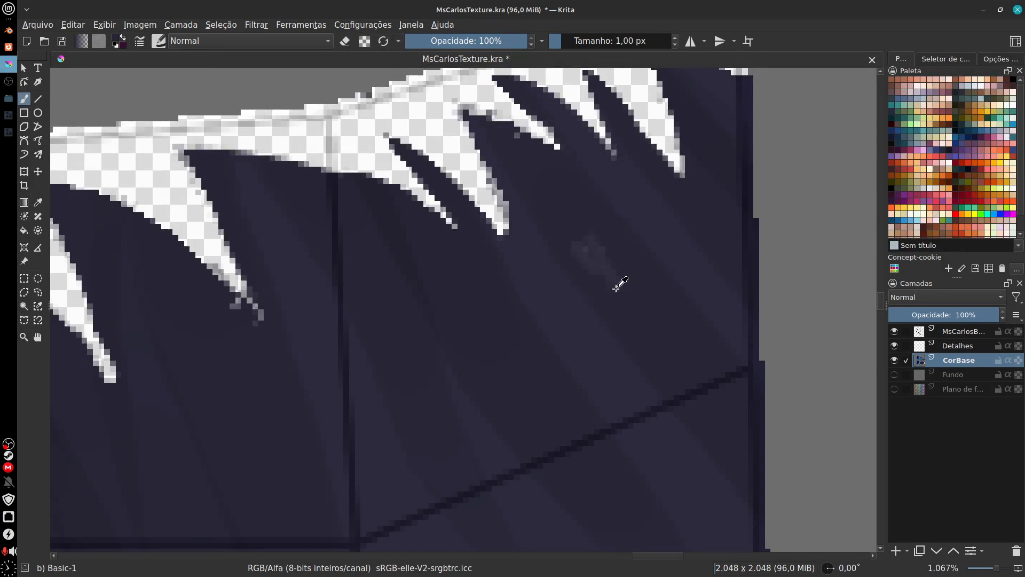
{"action": "key", "text": "ctrl+z"}
{"action": "mouse_move", "coordinate": [595, 268]}
{"action": "left_mouse_down"}
{"action": "mouse_move", "coordinate": [590, 382]}
{"action": "mouse_move", "coordinate": [574, 350]}
{"action": "mouse_move", "coordinate": [588, 350]}
{"action": "mouse_move", "coordinate": [604, 374]}
{"action": "left_mouse_up"}
{"action": "left_click", "coordinate": [569, 331], "text": "ctrl"}
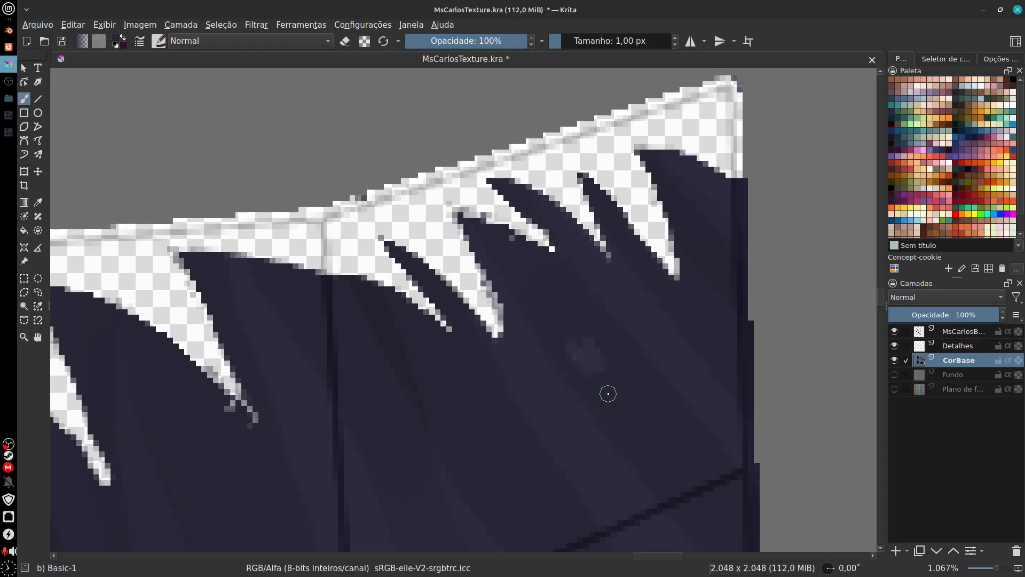
{"action": "key", "text": "ctrl+z"}
{"action": "mouse_move", "coordinate": [616, 375]}
{"action": "left_mouse_down"}
{"action": "mouse_move", "coordinate": [636, 265]}
{"action": "mouse_move", "coordinate": [606, 253]}
{"action": "mouse_move", "coordinate": [625, 251]}
{"action": "left_mouse_up"}
{"action": "left_click", "coordinate": [611, 263], "text": "ctrl"}
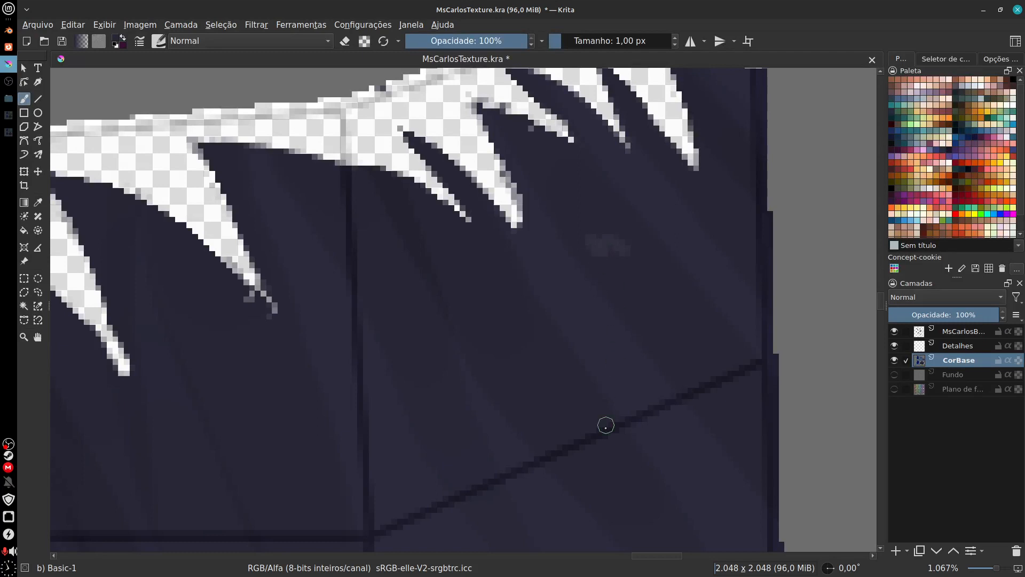
{"action": "left_click_drag", "start_coordinate": [557, 209], "coordinate": [664, 373]}
{"action": "left_click_drag", "start_coordinate": [591, 207], "coordinate": [677, 333]}
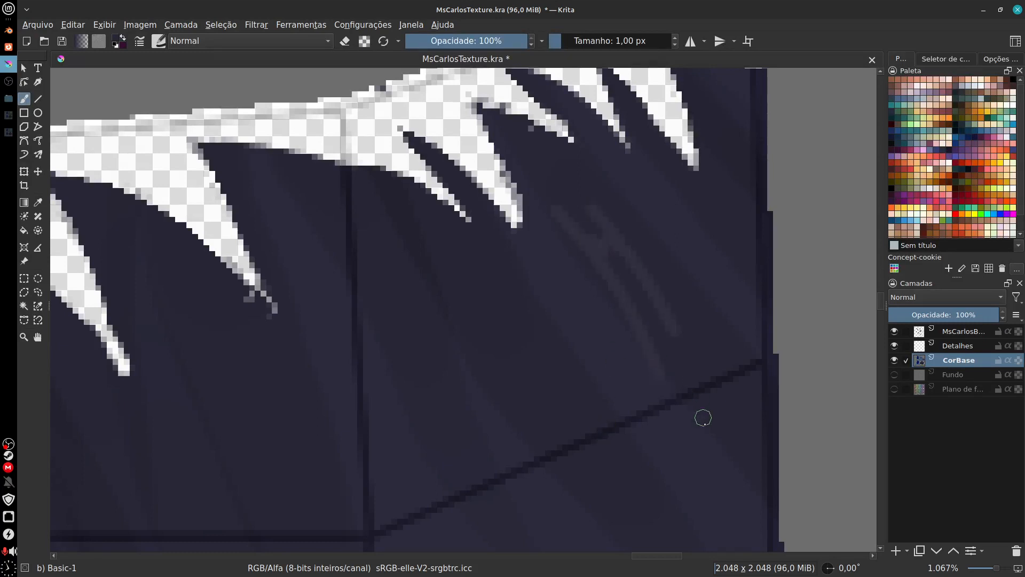
{"action": "key", "text": "ctrl+z"}
{"action": "key", "text": "ctrl+z"}
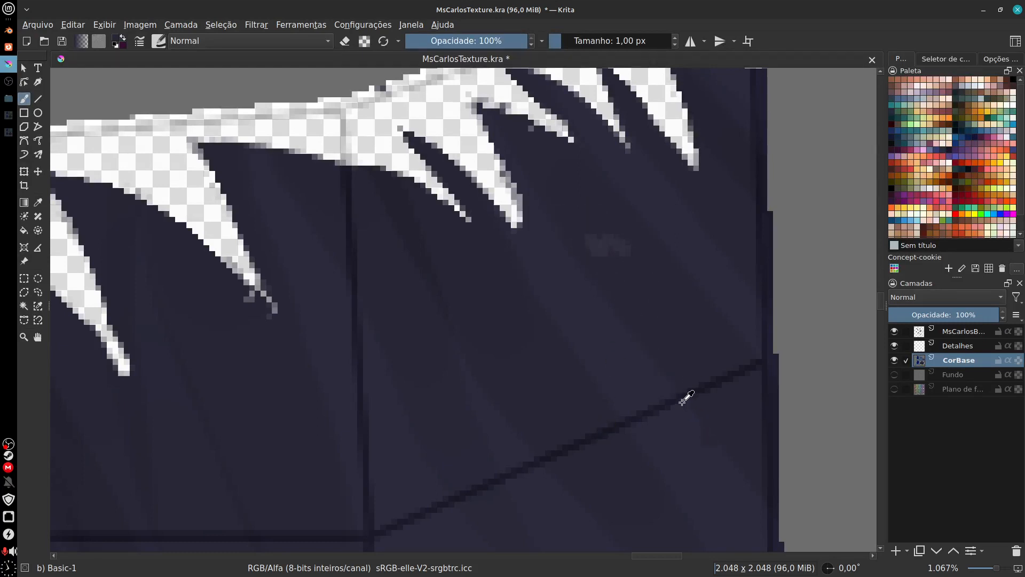
Step: Paint over the white stray pixels beside the seam-line intersection further down the cloth with sampled fabric colours, redoing the first stroke
{"action": "mouse_move", "coordinate": [671, 451]}
{"action": "left_mouse_down"}
{"action": "mouse_move", "coordinate": [632, 516]}
{"action": "mouse_move", "coordinate": [629, 548]}
{"action": "left_mouse_up"}
{"action": "mouse_move", "coordinate": [627, 408]}
{"action": "left_mouse_down"}
{"action": "mouse_move", "coordinate": [606, 487]}
{"action": "mouse_move", "coordinate": [588, 286]}
{"action": "left_mouse_up"}
{"action": "left_click_drag", "start_coordinate": [668, 435], "coordinate": [704, 198]}
{"action": "left_click_drag", "start_coordinate": [606, 494], "coordinate": [684, 113]}
{"action": "left_click_drag", "start_coordinate": [603, 368], "coordinate": [657, 80]}
{"action": "left_click_drag", "start_coordinate": [654, 480], "coordinate": [672, 158]}
{"action": "left_click_drag", "start_coordinate": [504, 458], "coordinate": [678, 304]}
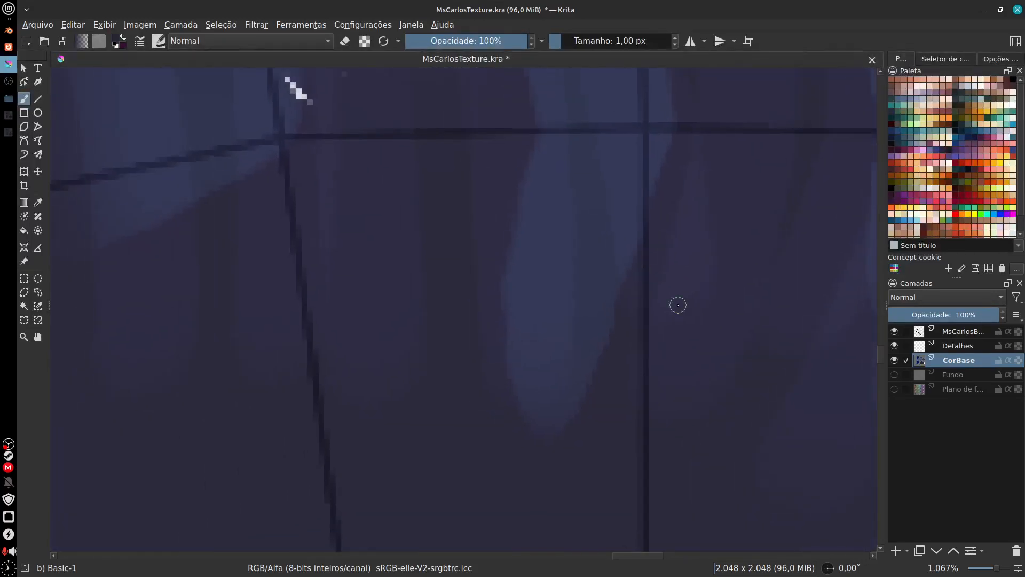
{"action": "mouse_move", "coordinate": [490, 204]}
{"action": "left_mouse_down"}
{"action": "mouse_move", "coordinate": [524, 360]}
{"action": "mouse_move", "coordinate": [572, 378]}
{"action": "left_mouse_up"}
{"action": "left_click", "coordinate": [399, 253], "text": "ctrl"}
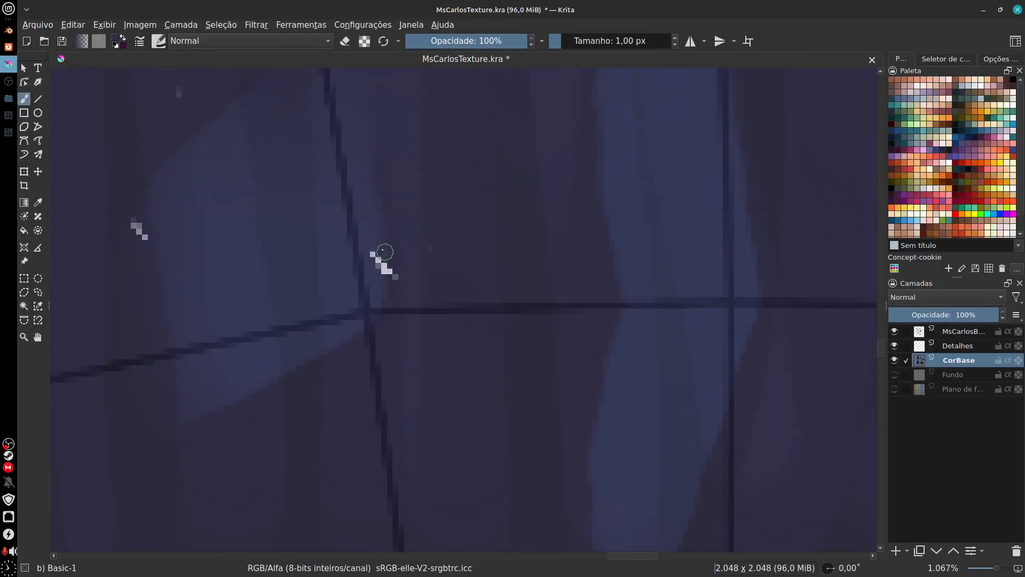
{"action": "mouse_move", "coordinate": [379, 251]}
{"action": "left_mouse_down"}
{"action": "mouse_move", "coordinate": [394, 276]}
{"action": "mouse_move", "coordinate": [379, 235]}
{"action": "left_mouse_up"}
{"action": "key", "text": "ctrl+z"}
{"action": "left_click", "coordinate": [378, 278], "text": "ctrl"}
{"action": "mouse_move", "coordinate": [381, 274]}
{"action": "left_mouse_down"}
{"action": "mouse_move", "coordinate": [374, 233]}
{"action": "mouse_move", "coordinate": [388, 283]}
{"action": "mouse_move", "coordinate": [373, 257]}
{"action": "left_mouse_up"}
{"action": "left_click", "coordinate": [392, 247], "text": "ctrl"}
{"action": "left_click_drag", "start_coordinate": [391, 295], "coordinate": [393, 223]}
Step: Sample the dark fabric colour and paint over the light pixels beside the neighbouring blue fold
{"action": "left_click_drag", "start_coordinate": [430, 305], "coordinate": [514, 318]}
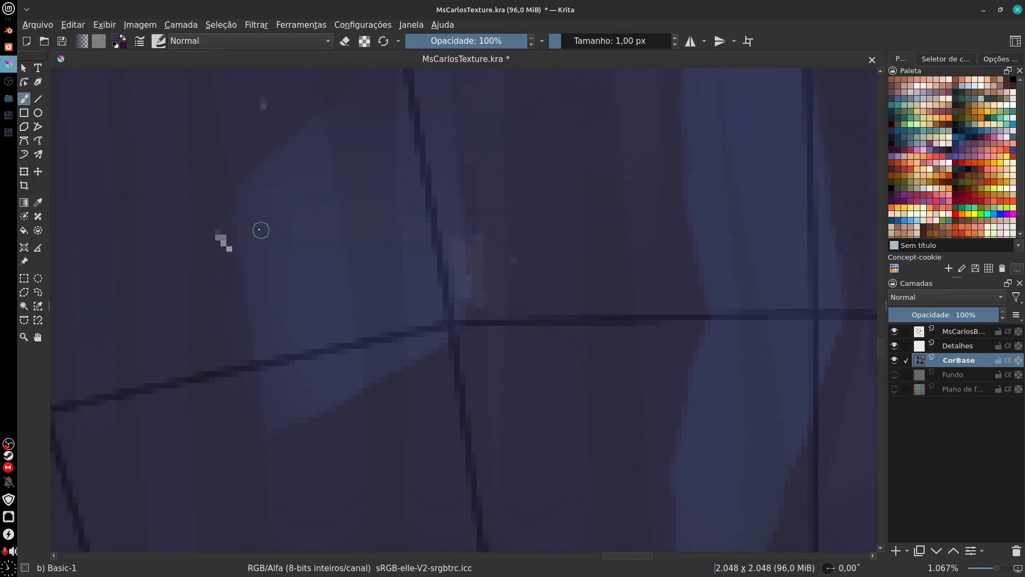
{"action": "left_click", "coordinate": [227, 279], "text": "ctrl"}
{"action": "left_click_drag", "start_coordinate": [223, 233], "coordinate": [230, 272]}
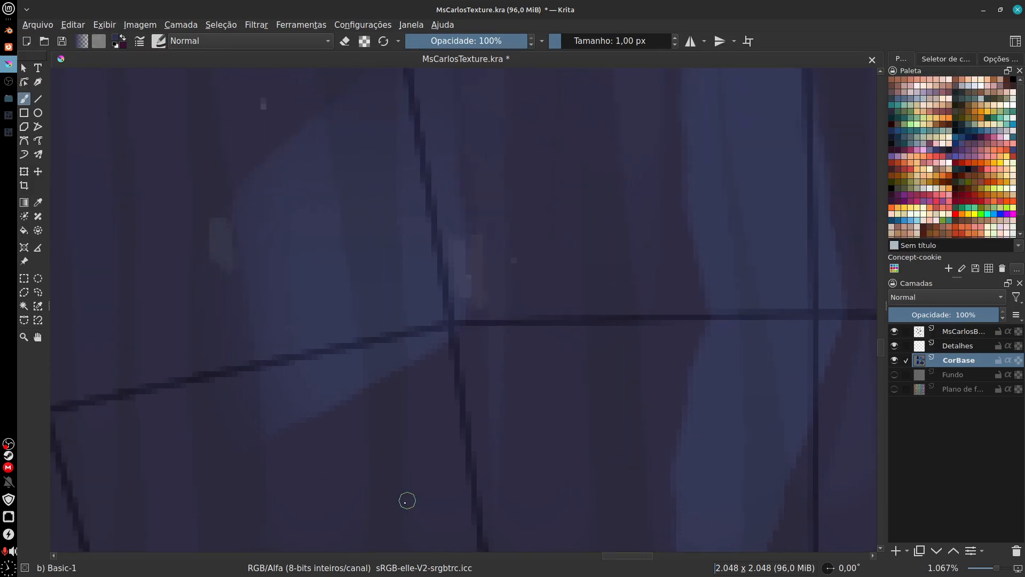
Step: Cover the stray light pixels above the spikes of the cloth's lower jagged edge with the sampled fabric colour
{"action": "left_click_drag", "start_coordinate": [407, 500], "coordinate": [546, 296]}
{"action": "left_click_drag", "start_coordinate": [503, 498], "coordinate": [565, 162]}
{"action": "left_click_drag", "start_coordinate": [613, 356], "coordinate": [536, 398]}
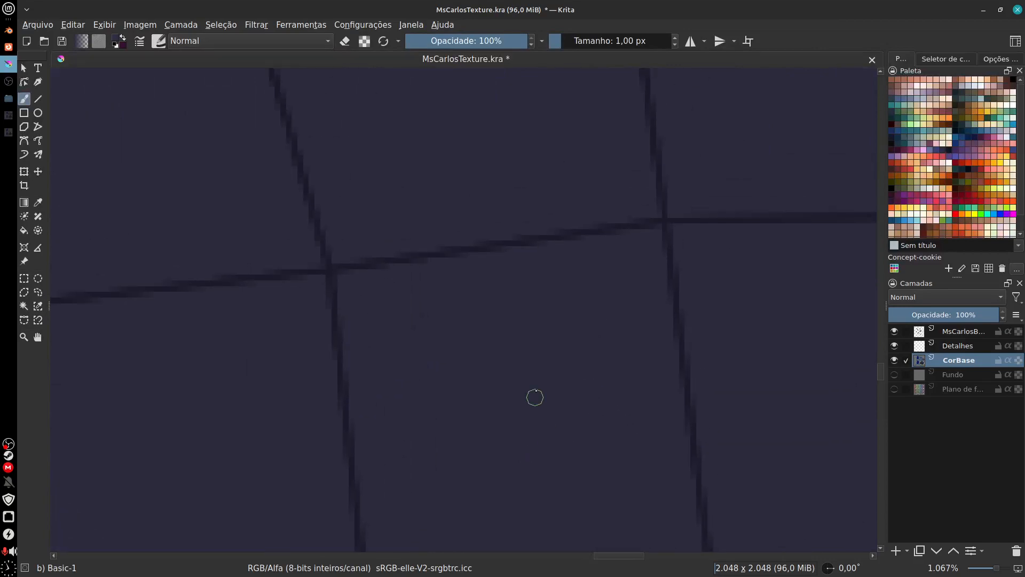
{"action": "scroll", "coordinate": [531, 440], "scroll_direction": "down", "scroll_amount": 2}
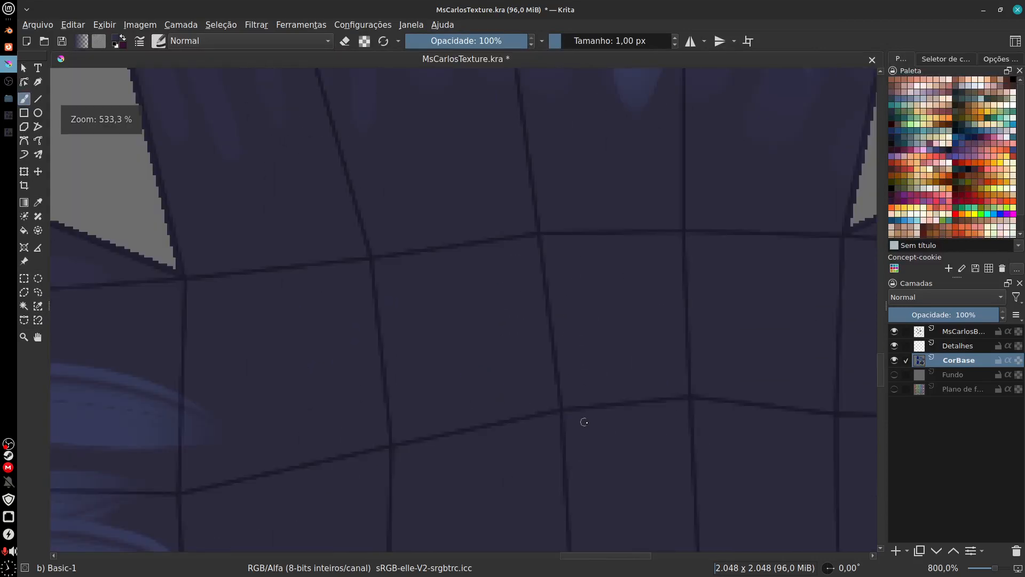
{"action": "key", "text": "ctrl+minus"}
{"action": "key", "text": "ctrl+minus"}
{"action": "left_click_drag", "start_coordinate": [643, 480], "coordinate": [651, 179]}
{"action": "left_click_drag", "start_coordinate": [534, 462], "coordinate": [585, 272]}
{"action": "key", "text": "ctrl+plus"}
{"action": "key", "text": "ctrl+plus"}
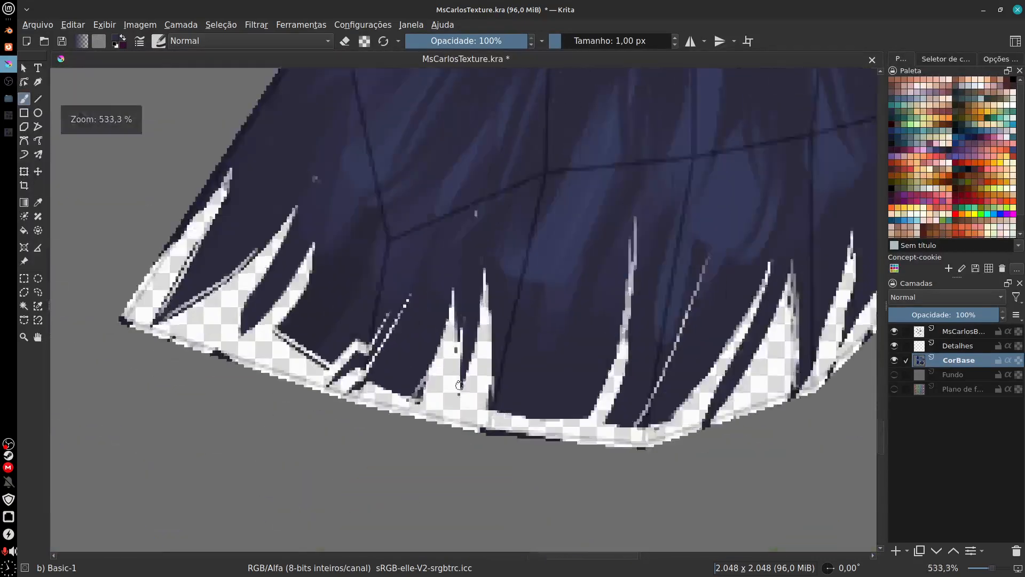
{"action": "key", "text": "ctrl+plus"}
{"action": "left_click_drag", "start_coordinate": [487, 171], "coordinate": [584, 245]}
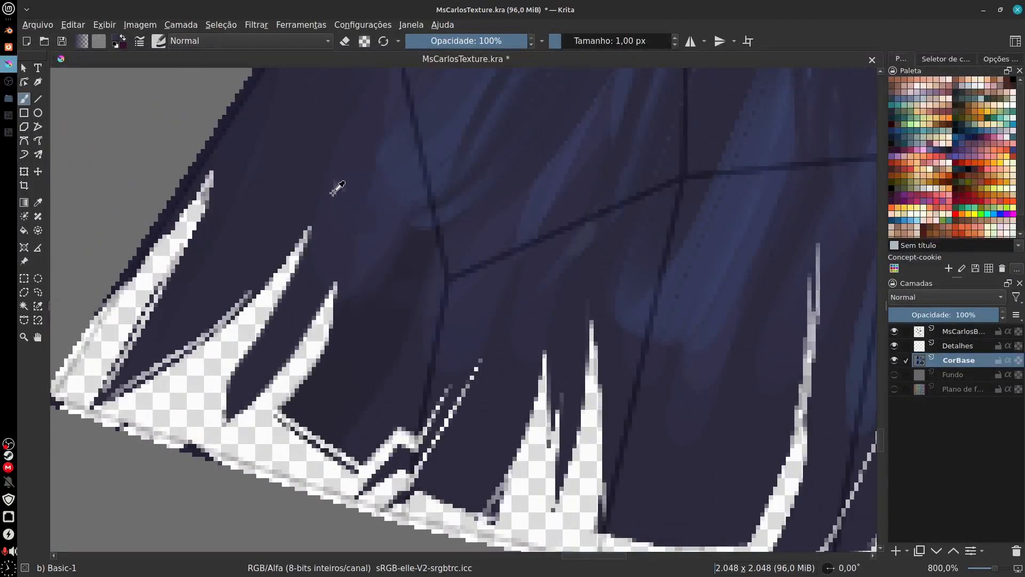
{"action": "left_click_drag", "start_coordinate": [333, 192], "coordinate": [345, 161]}
{"action": "scroll", "coordinate": [522, 351], "scroll_direction": "down", "scroll_amount": 3}
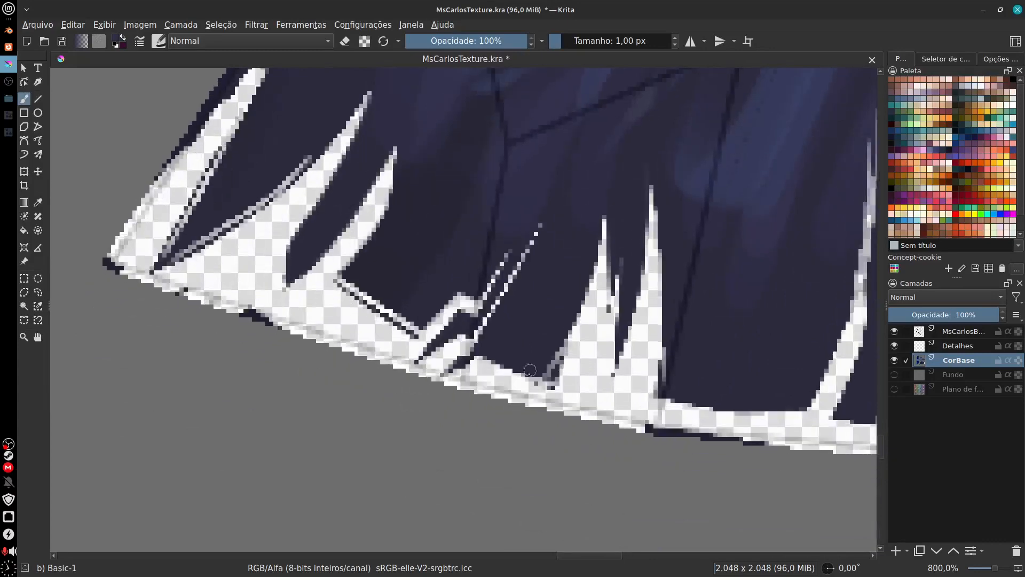
Step: Switch back to erasing and remove the dark outline from the leftmost notch, corner and adjoining border of the lower jagged edge
{"action": "key", "text": "e"}
{"action": "scroll", "coordinate": [202, 271], "scroll_direction": "up", "scroll_amount": 3}
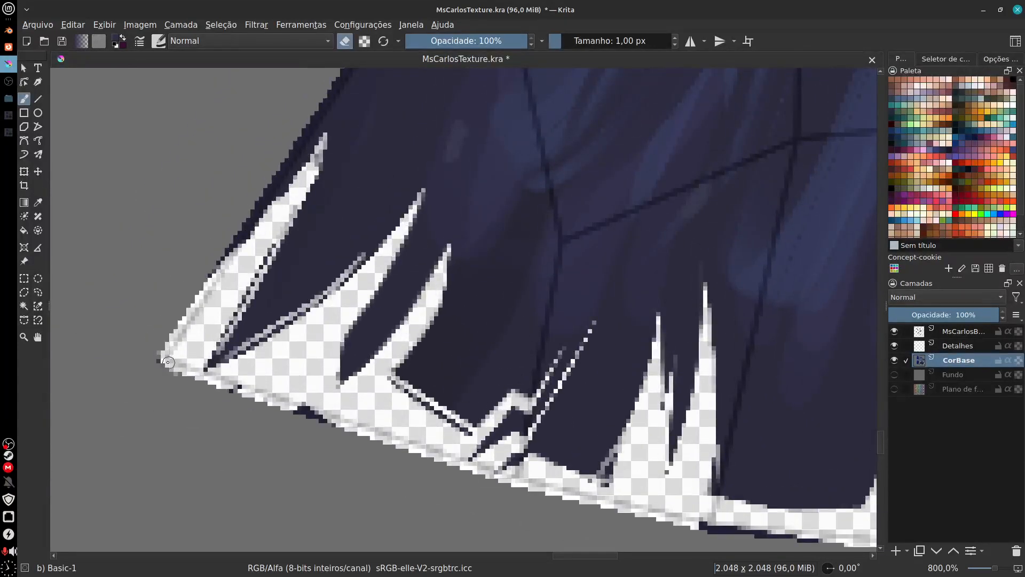
{"action": "left_click_drag", "start_coordinate": [282, 233], "coordinate": [203, 361]}
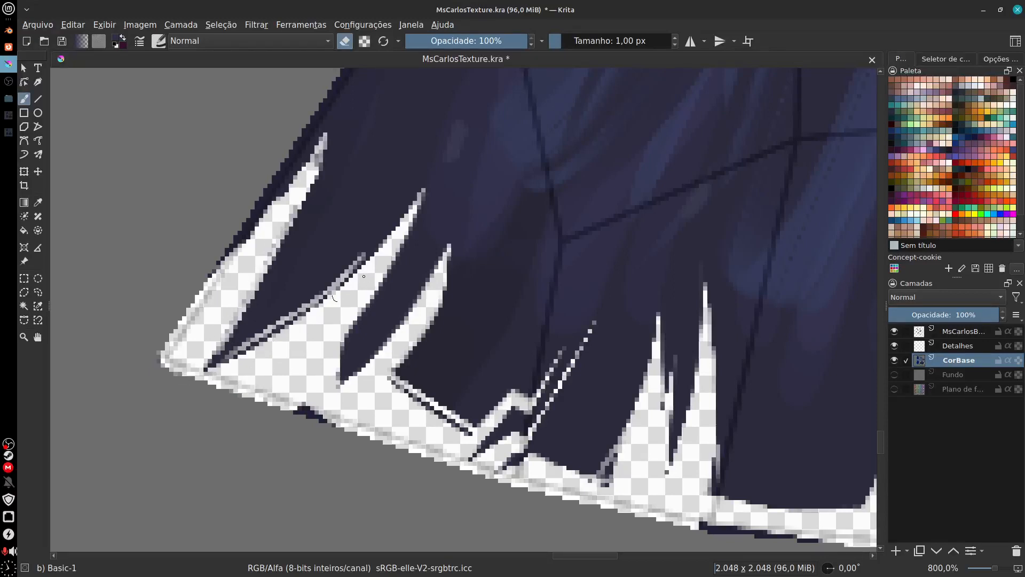
{"action": "mouse_move", "coordinate": [293, 394]}
{"action": "left_mouse_down"}
{"action": "mouse_move", "coordinate": [337, 419]}
{"action": "mouse_move", "coordinate": [299, 406]}
{"action": "left_mouse_up"}
Step: Erase the sloping outline beside the third notch of the lower edge and undo the strokes that spill into the cloth and past the border
{"action": "mouse_move", "coordinate": [394, 377]}
{"action": "left_mouse_down"}
{"action": "mouse_move", "coordinate": [461, 432]}
{"action": "mouse_move", "coordinate": [425, 420]}
{"action": "mouse_move", "coordinate": [452, 368]}
{"action": "left_mouse_up"}
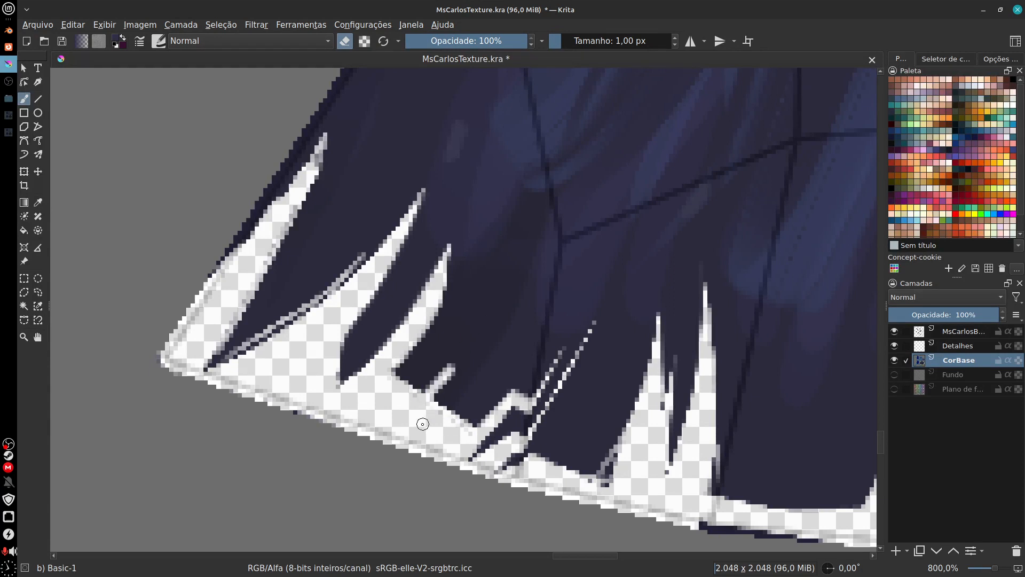
{"action": "key", "text": "ctrl+z"}
{"action": "left_click_drag", "start_coordinate": [405, 401], "coordinate": [473, 328]}
{"action": "key", "text": "ctrl+z"}
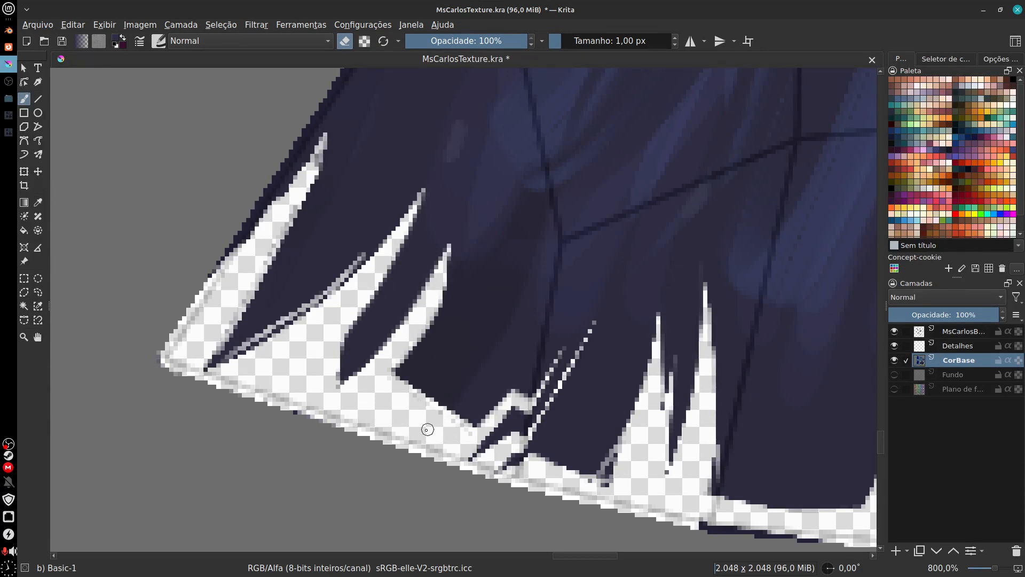
{"action": "left_click_drag", "start_coordinate": [274, 409], "coordinate": [322, 430]}
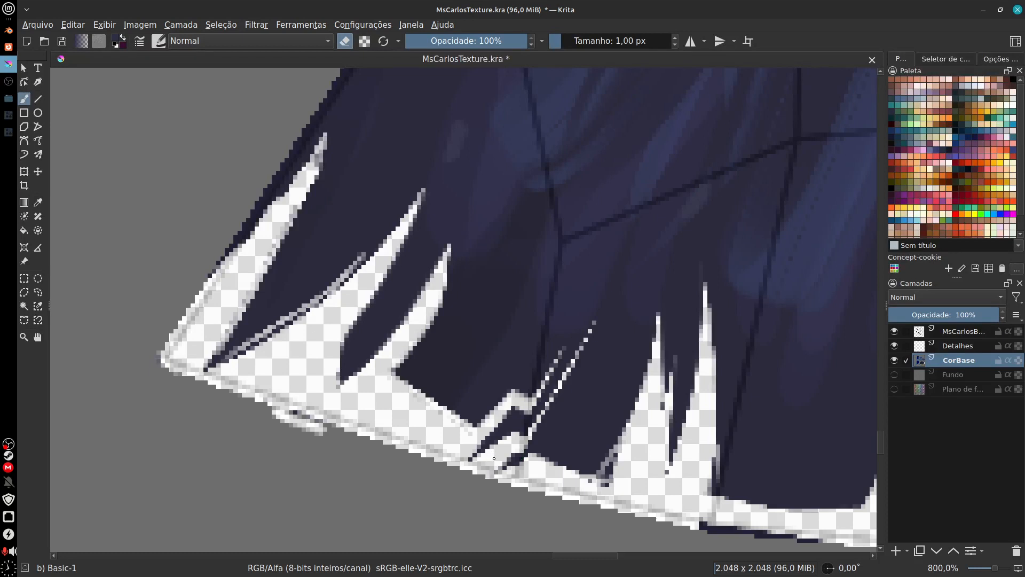
{"action": "key", "text": "ctrl+z"}
Step: Erase the small dark spikes at the middle of the lower fringe and undo the stroke that cuts into the cloth
{"action": "left_click_drag", "start_coordinate": [471, 460], "coordinate": [507, 421]}
{"action": "mouse_move", "coordinate": [472, 452]}
{"action": "left_mouse_down"}
{"action": "mouse_move", "coordinate": [508, 414]}
{"action": "mouse_move", "coordinate": [517, 425]}
{"action": "left_mouse_up"}
{"action": "mouse_move", "coordinate": [499, 470]}
{"action": "left_mouse_down"}
{"action": "mouse_move", "coordinate": [527, 478]}
{"action": "mouse_move", "coordinate": [584, 495]}
{"action": "mouse_move", "coordinate": [546, 482]}
{"action": "mouse_move", "coordinate": [579, 414]}
{"action": "left_mouse_up"}
{"action": "key", "text": "ctrl+z"}
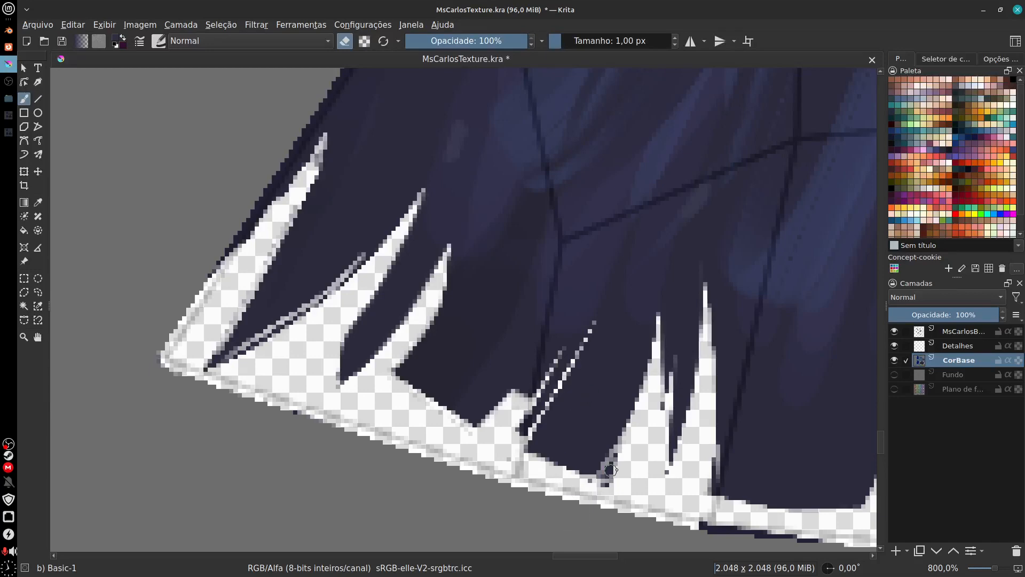
Step: Erase the leftover dark pixels around the next notches and along the bottom border of the lower fringe
{"action": "mouse_move", "coordinate": [597, 491]}
{"action": "left_mouse_down"}
{"action": "mouse_move", "coordinate": [617, 457]}
{"action": "mouse_move", "coordinate": [620, 468]}
{"action": "left_mouse_up"}
{"action": "mouse_move", "coordinate": [674, 516]}
{"action": "left_mouse_down"}
{"action": "mouse_move", "coordinate": [548, 415]}
{"action": "mouse_move", "coordinate": [707, 496]}
{"action": "mouse_move", "coordinate": [595, 450]}
{"action": "mouse_move", "coordinate": [528, 435]}
{"action": "mouse_move", "coordinate": [702, 453]}
{"action": "mouse_move", "coordinate": [529, 467]}
{"action": "left_mouse_up"}
{"action": "left_click_drag", "start_coordinate": [646, 466], "coordinate": [674, 469]}
{"action": "left_click_drag", "start_coordinate": [657, 468], "coordinate": [580, 485]}
{"action": "mouse_move", "coordinate": [687, 454]}
{"action": "left_mouse_down"}
{"action": "mouse_move", "coordinate": [716, 420]}
{"action": "mouse_move", "coordinate": [688, 453]}
{"action": "mouse_move", "coordinate": [653, 462]}
{"action": "mouse_move", "coordinate": [721, 432]}
{"action": "mouse_move", "coordinate": [635, 473]}
{"action": "mouse_move", "coordinate": [662, 441]}
{"action": "mouse_move", "coordinate": [622, 482]}
{"action": "left_mouse_up"}
{"action": "left_click_drag", "start_coordinate": [667, 448], "coordinate": [722, 374]}
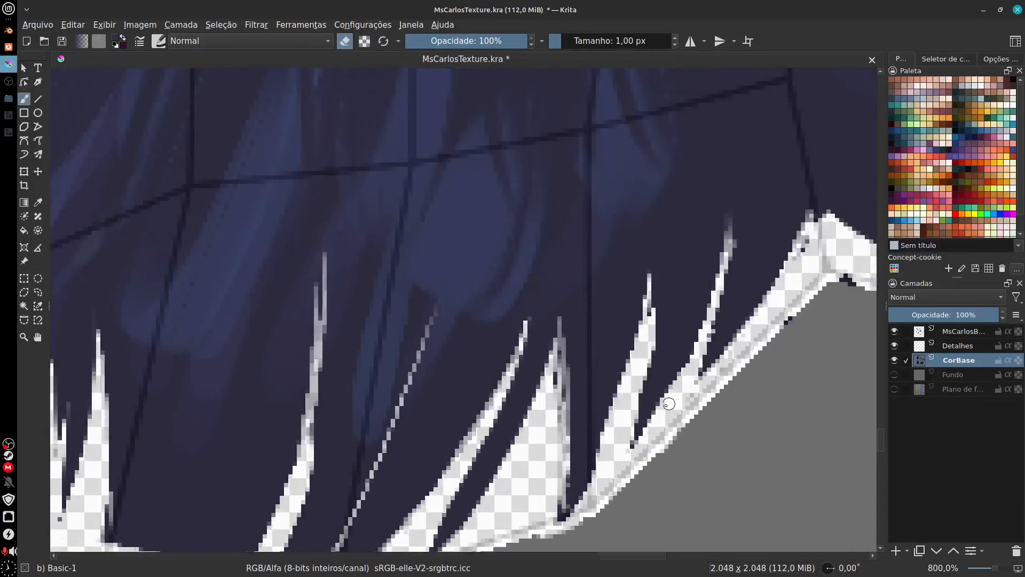
Step: Erase the dark pixels around the inner corner and along the lower border of the adjoining triangular flap
{"action": "left_click_drag", "start_coordinate": [588, 428], "coordinate": [489, 476]}
{"action": "left_click_drag", "start_coordinate": [674, 377], "coordinate": [690, 369]}
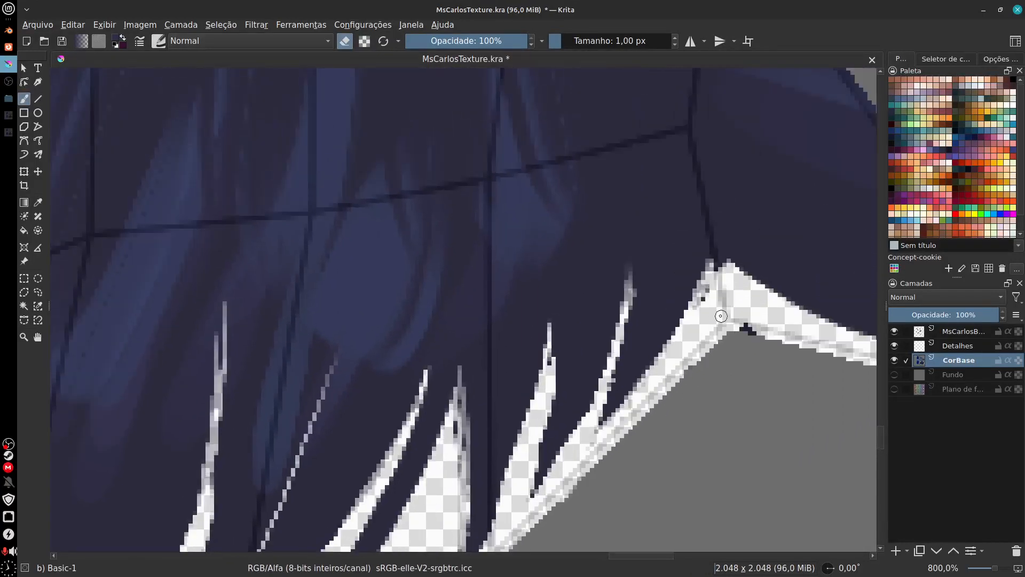
{"action": "mouse_move", "coordinate": [701, 310]}
{"action": "left_mouse_down"}
{"action": "mouse_move", "coordinate": [713, 299]}
{"action": "mouse_move", "coordinate": [760, 333]}
{"action": "left_mouse_up"}
{"action": "left_click_drag", "start_coordinate": [761, 369], "coordinate": [603, 392]}
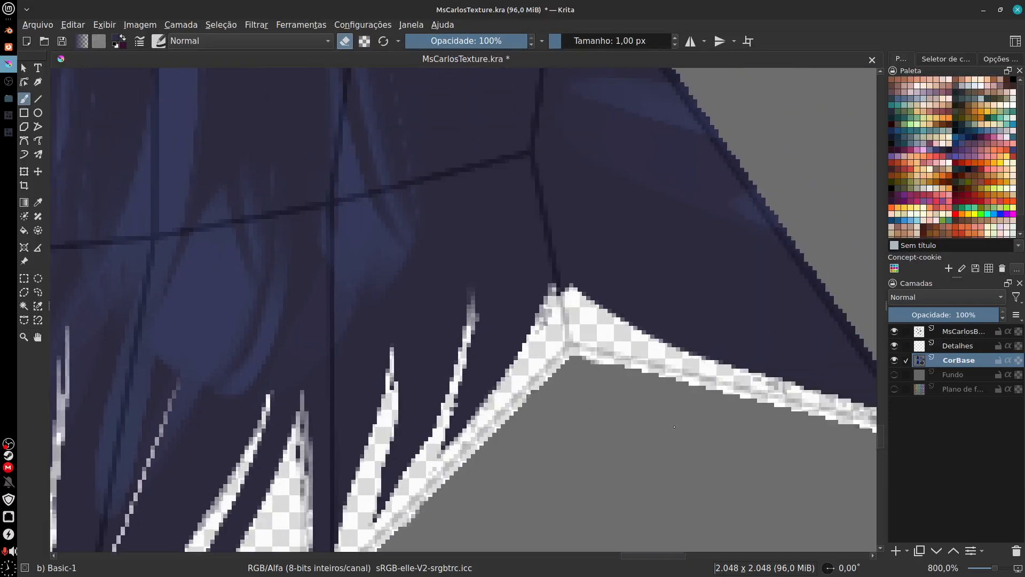
{"action": "left_click_drag", "start_coordinate": [774, 450], "coordinate": [636, 426]}
{"action": "left_click_drag", "start_coordinate": [743, 400], "coordinate": [789, 406]}
{"action": "left_click_drag", "start_coordinate": [578, 428], "coordinate": [587, 427]}
Step: Erase the dark outline along the pointed tip and lower border of the cloth's left side flap
{"action": "scroll", "coordinate": [587, 428], "scroll_direction": "down", "scroll_amount": 6}
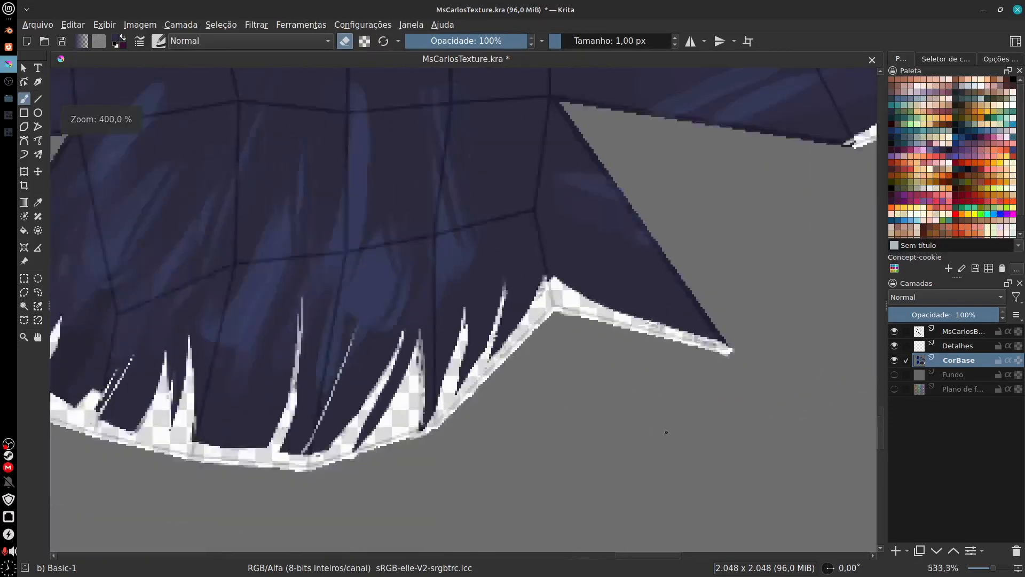
{"action": "scroll", "coordinate": [542, 393], "scroll_direction": "up", "scroll_amount": 5}
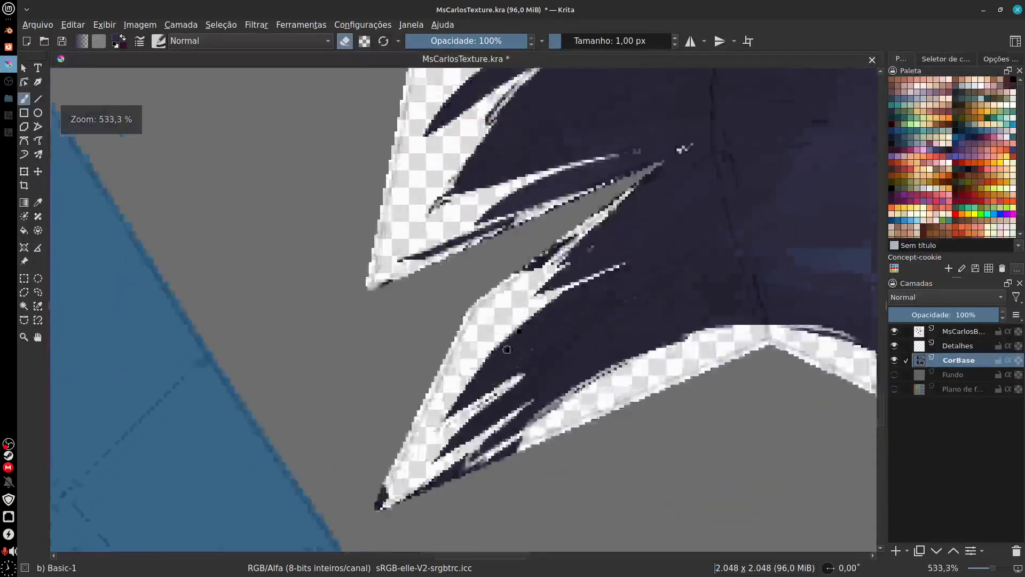
{"action": "left_click_drag", "start_coordinate": [507, 349], "coordinate": [514, 277]}
{"action": "mouse_move", "coordinate": [387, 436]}
{"action": "left_mouse_down"}
{"action": "mouse_move", "coordinate": [393, 417]}
{"action": "mouse_move", "coordinate": [380, 442]}
{"action": "mouse_move", "coordinate": [433, 415]}
{"action": "left_mouse_up"}
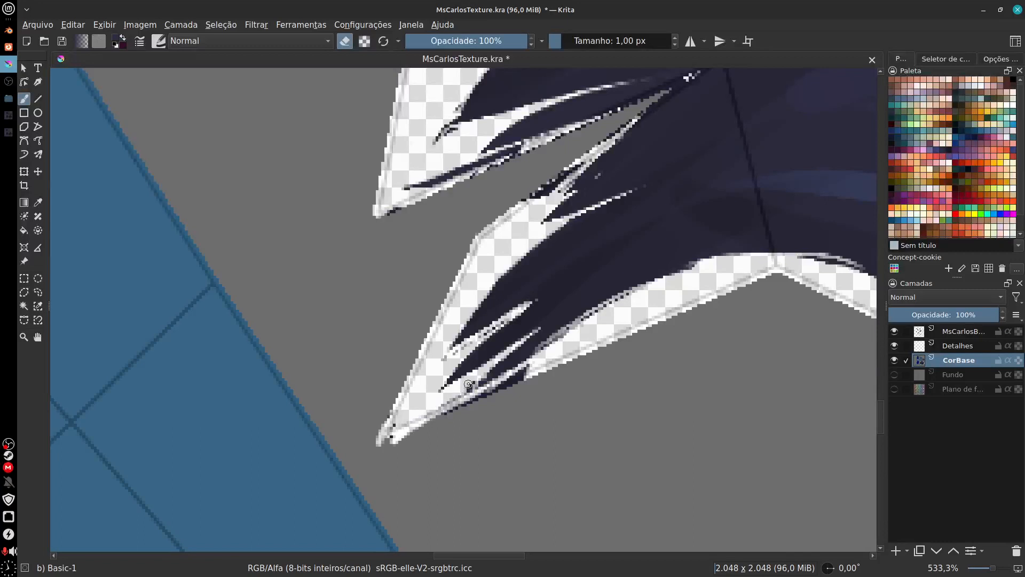
{"action": "mouse_move", "coordinate": [469, 384]}
{"action": "left_mouse_down"}
{"action": "mouse_move", "coordinate": [439, 412]}
{"action": "mouse_move", "coordinate": [535, 372]}
{"action": "mouse_move", "coordinate": [471, 401]}
{"action": "mouse_move", "coordinate": [538, 367]}
{"action": "left_mouse_up"}
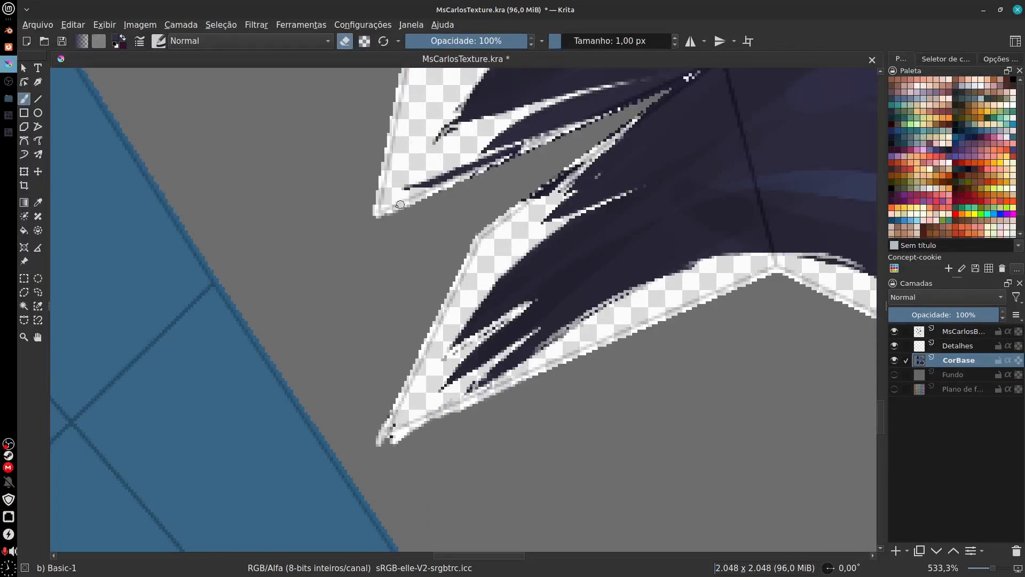
Step: Erase the dark outline pixels along both edges of the gap between the two left side flaps
{"action": "left_click_drag", "start_coordinate": [400, 204], "coordinate": [528, 157]}
{"action": "left_click_drag", "start_coordinate": [529, 157], "coordinate": [456, 310]}
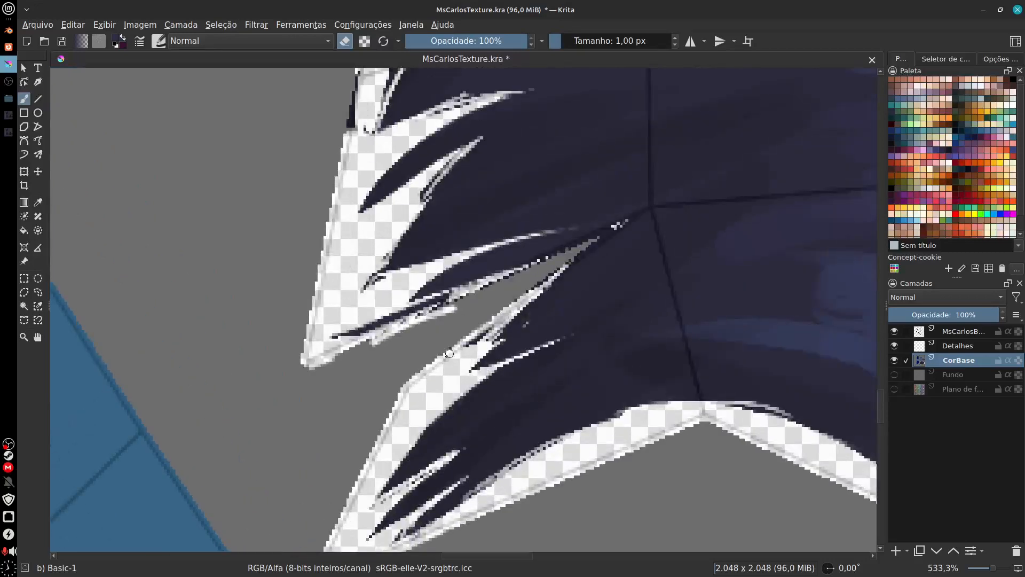
{"action": "left_click_drag", "start_coordinate": [449, 354], "coordinate": [550, 276]}
{"action": "left_click_drag", "start_coordinate": [508, 304], "coordinate": [559, 264]}
{"action": "mouse_move", "coordinate": [446, 308]}
{"action": "left_mouse_down"}
{"action": "mouse_move", "coordinate": [544, 267]}
{"action": "mouse_move", "coordinate": [366, 340]}
{"action": "mouse_move", "coordinate": [364, 363]}
{"action": "mouse_move", "coordinate": [408, 334]}
{"action": "left_mouse_up"}
Step: Erase the remaining dark pixels along the vertical outer border and notches above the upper left flap
{"action": "left_click_drag", "start_coordinate": [347, 392], "coordinate": [321, 453]}
{"action": "left_click_drag", "start_coordinate": [382, 328], "coordinate": [388, 345]}
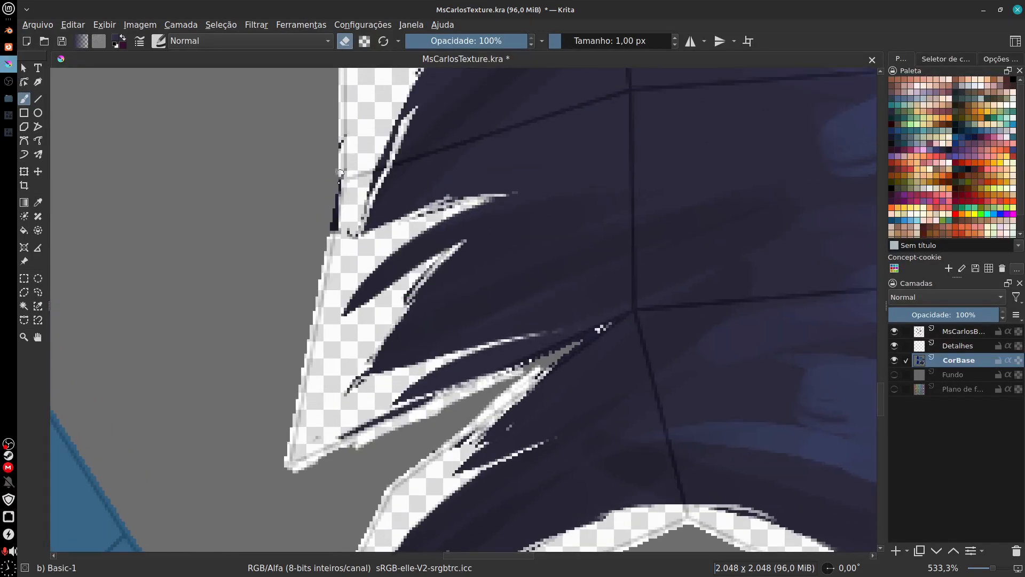
{"action": "left_click_drag", "start_coordinate": [340, 173], "coordinate": [331, 327]}
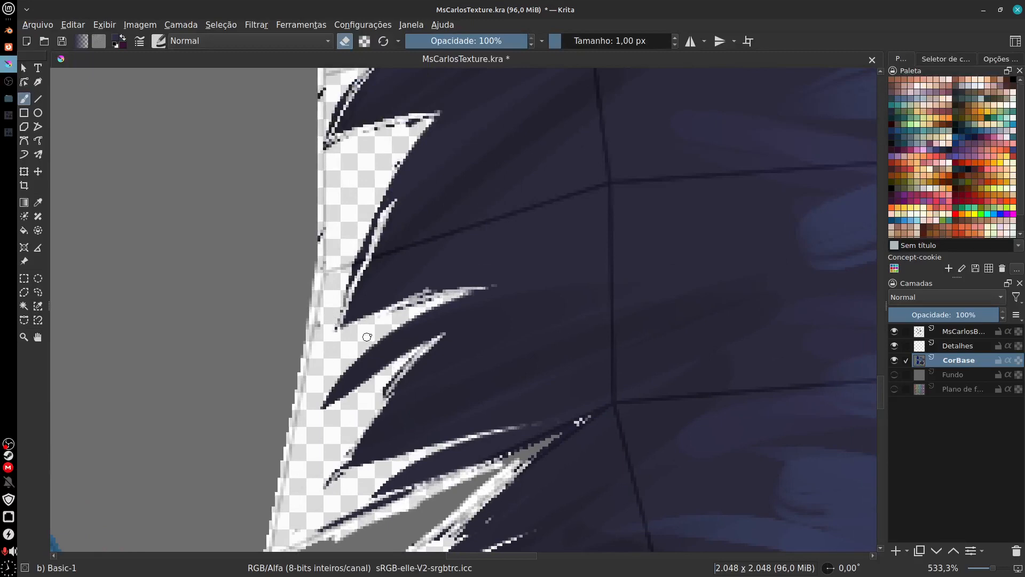
{"action": "left_click_drag", "start_coordinate": [346, 253], "coordinate": [331, 334]}
{"action": "left_click_drag", "start_coordinate": [311, 299], "coordinate": [301, 361]}
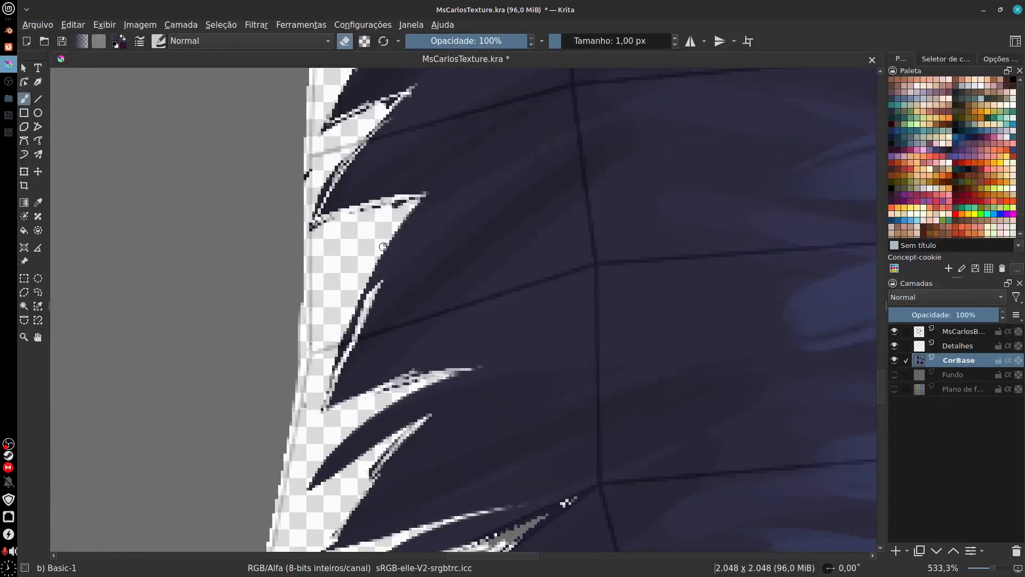
Step: Erase the remaining dark pixels along the outer vertical border, notch edges and upper corner of the upper left flap
{"action": "left_click_drag", "start_coordinate": [405, 205], "coordinate": [393, 203]}
{"action": "mouse_move", "coordinate": [323, 231]}
{"action": "left_mouse_down"}
{"action": "mouse_move", "coordinate": [298, 313]}
{"action": "mouse_move", "coordinate": [287, 293]}
{"action": "left_mouse_up"}
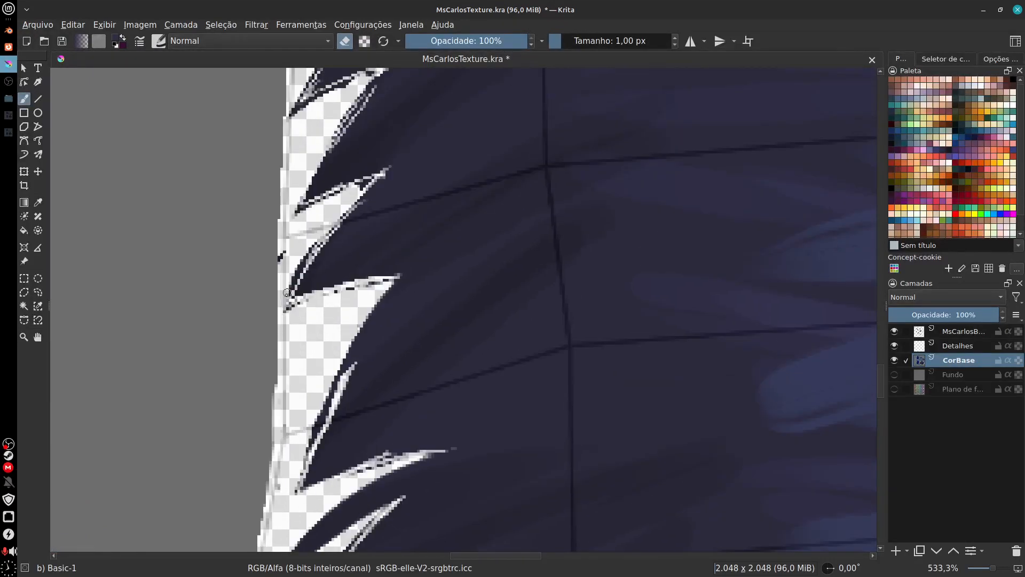
{"action": "scroll", "coordinate": [291, 335], "scroll_direction": "up", "scroll_amount": 1}
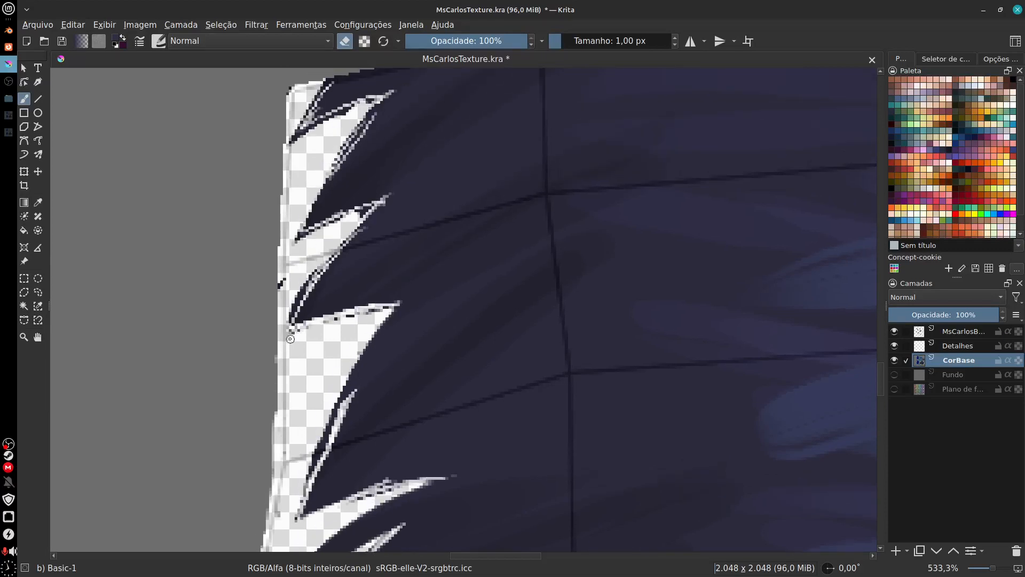
{"action": "left_click_drag", "start_coordinate": [280, 284], "coordinate": [277, 302]}
{"action": "left_click_drag", "start_coordinate": [270, 338], "coordinate": [255, 443]}
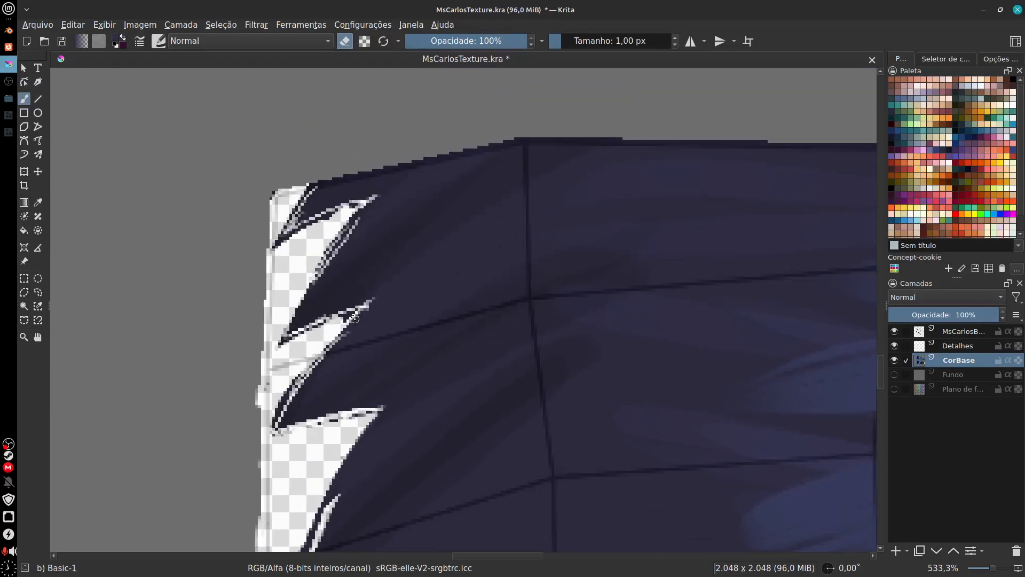
{"action": "left_click_drag", "start_coordinate": [338, 212], "coordinate": [259, 259]}
{"action": "mouse_move", "coordinate": [307, 187]}
{"action": "left_mouse_down"}
{"action": "mouse_move", "coordinate": [276, 243]}
{"action": "mouse_move", "coordinate": [285, 219]}
{"action": "mouse_move", "coordinate": [274, 192]}
{"action": "left_mouse_up"}
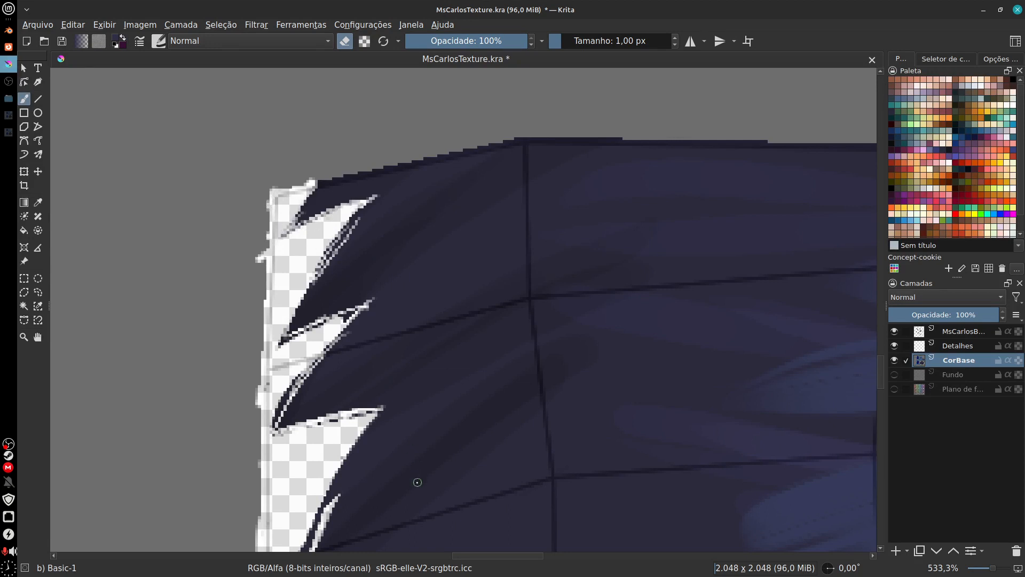
Step: Hide the wireframe layer above Detalhes and paint over the white specks inside the left flap with a sampled dark blue
{"action": "left_click_drag", "start_coordinate": [417, 482], "coordinate": [409, 440]}
{"action": "left_click_drag", "start_coordinate": [512, 483], "coordinate": [500, 303]}
{"action": "left_click_drag", "start_coordinate": [566, 526], "coordinate": [524, 422]}
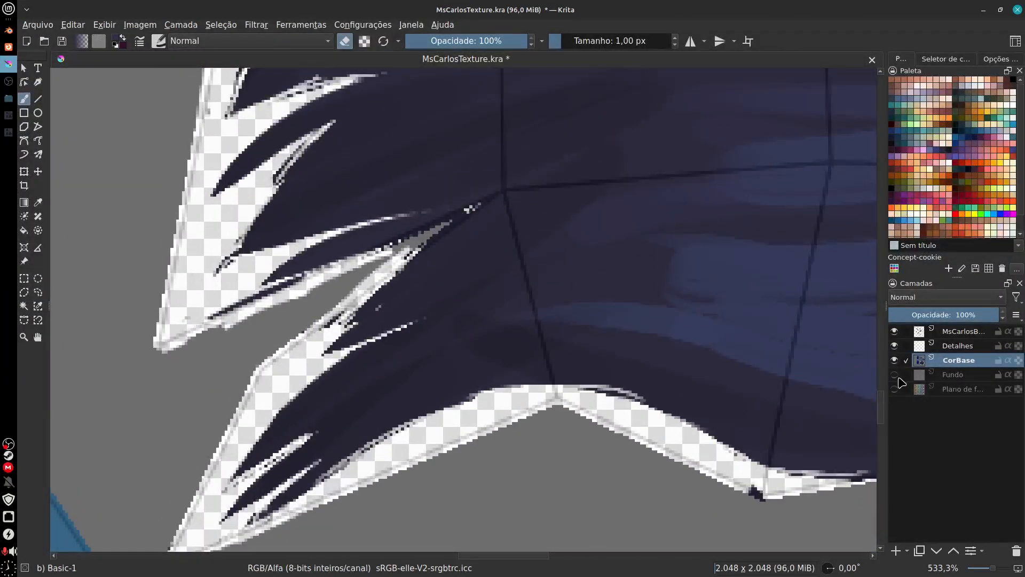
{"action": "left_click", "coordinate": [894, 331]}
{"action": "left_click_drag", "start_coordinate": [529, 324], "coordinate": [448, 380]}
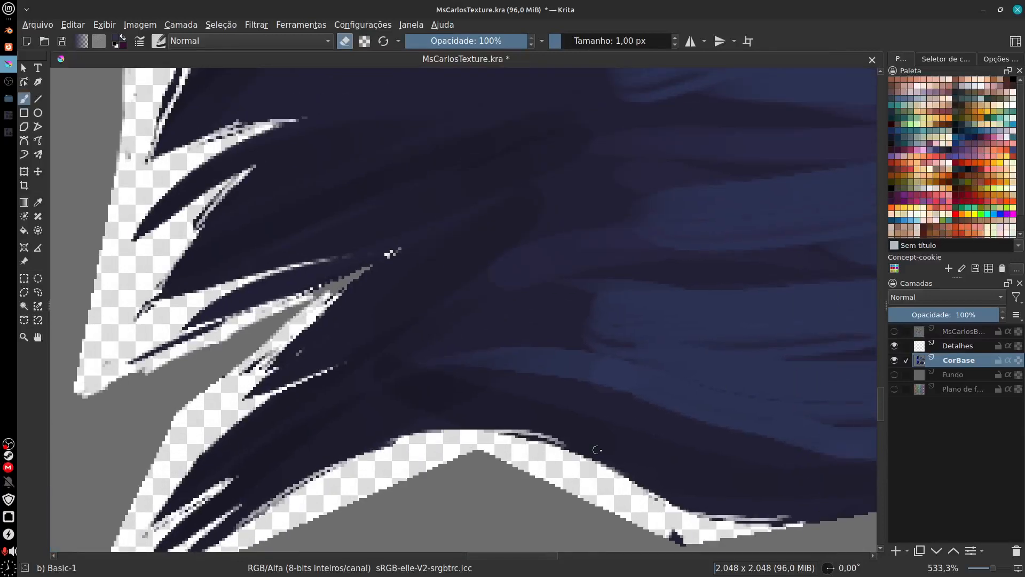
{"action": "left_click_drag", "start_coordinate": [585, 361], "coordinate": [574, 400]}
{"action": "left_click_drag", "start_coordinate": [493, 322], "coordinate": [526, 475]}
{"action": "left_click_drag", "start_coordinate": [563, 413], "coordinate": [592, 397]}
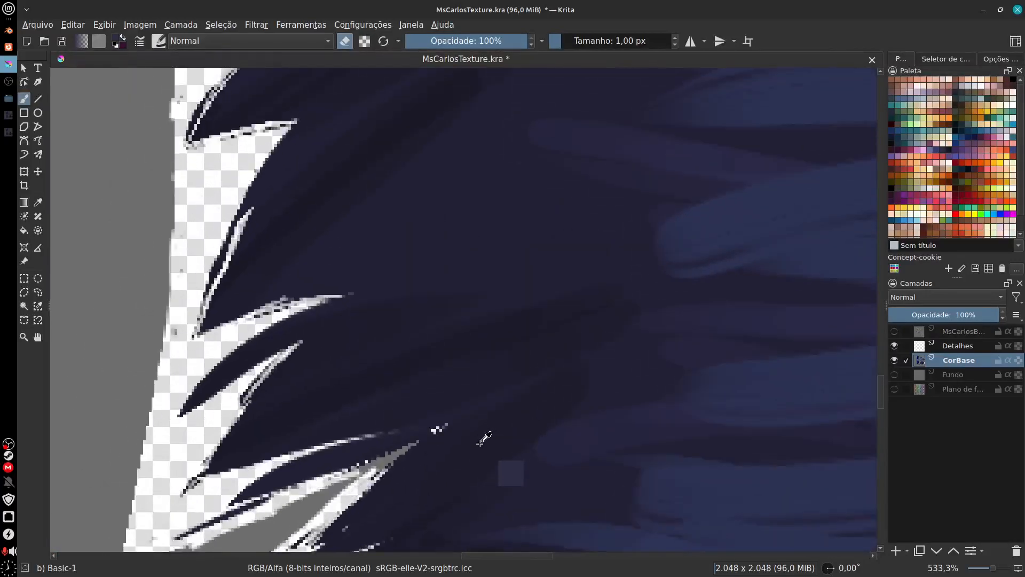
{"action": "key", "text": "e"}
Step: Paint over the stray light marks beside the pale blue patch on the central upright section using sampled blue
{"action": "mouse_move", "coordinate": [800, 385]}
{"action": "left_mouse_down"}
{"action": "mouse_move", "coordinate": [680, 431]}
{"action": "mouse_move", "coordinate": [608, 142]}
{"action": "left_mouse_up"}
{"action": "left_click_drag", "start_coordinate": [614, 415], "coordinate": [552, 516]}
{"action": "mouse_move", "coordinate": [597, 278]}
{"action": "left_mouse_down"}
{"action": "mouse_move", "coordinate": [576, 512]}
{"action": "mouse_move", "coordinate": [560, 321]}
{"action": "mouse_move", "coordinate": [408, 385]}
{"action": "mouse_move", "coordinate": [618, 449]}
{"action": "mouse_move", "coordinate": [565, 386]}
{"action": "mouse_move", "coordinate": [612, 375]}
{"action": "left_mouse_up"}
{"action": "left_click", "coordinate": [311, 366], "text": "ctrl"}
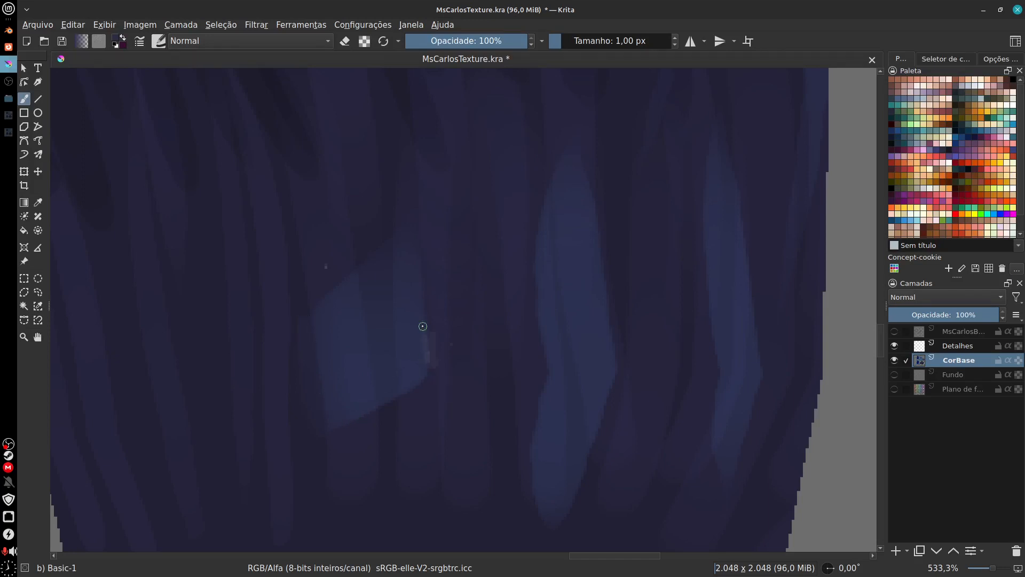
{"action": "key", "text": "ctrl+z"}
{"action": "left_click", "coordinate": [298, 292], "text": "ctrl"}
{"action": "left_click_drag", "start_coordinate": [301, 293], "coordinate": [303, 353]}
Step: Cover the faint light patch just below the upper right fringe of the upright section with sampled dark blue
{"action": "left_click_drag", "start_coordinate": [533, 288], "coordinate": [458, 488]}
{"action": "left_click_drag", "start_coordinate": [593, 266], "coordinate": [502, 544]}
{"action": "left_click_drag", "start_coordinate": [480, 340], "coordinate": [485, 424]}
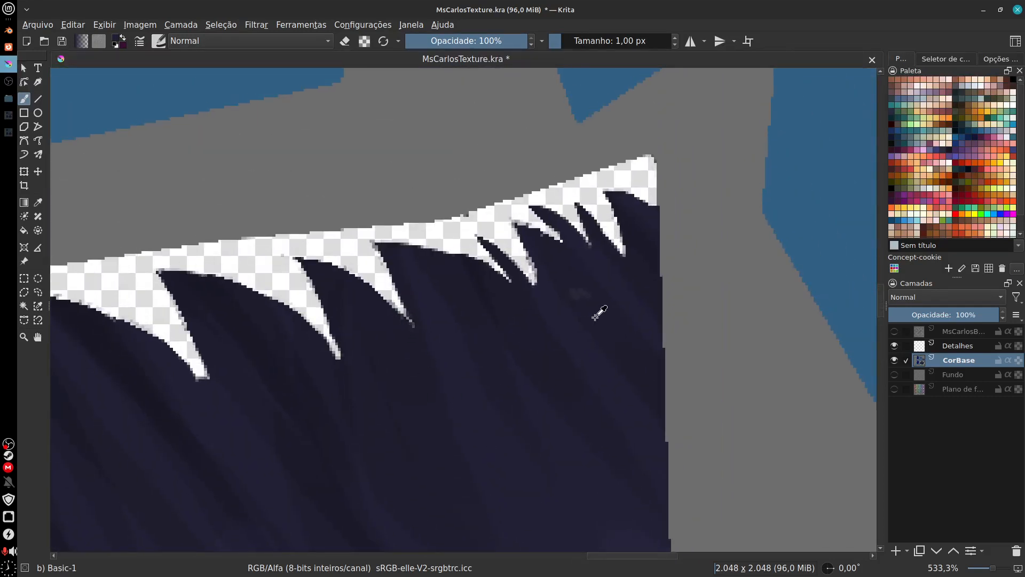
{"action": "left_click_drag", "start_coordinate": [537, 507], "coordinate": [626, 358]}
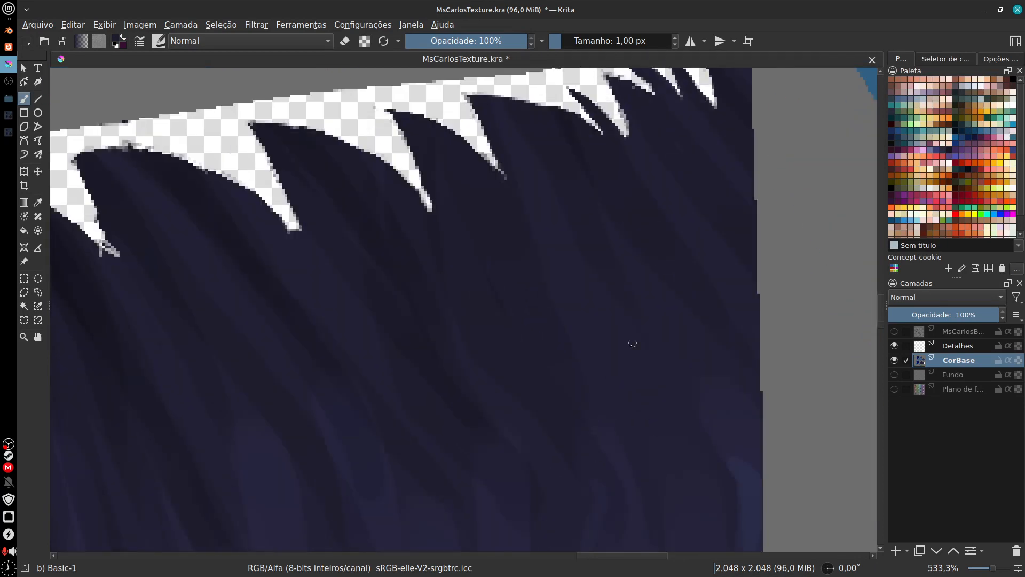
Step: Erase the dark pixels along the outer border around the upper left corner of the upright section's fringe
{"action": "left_click_drag", "start_coordinate": [513, 539], "coordinate": [573, 222]}
{"action": "left_click_drag", "start_coordinate": [491, 333], "coordinate": [540, 486]}
{"action": "left_click_drag", "start_coordinate": [352, 168], "coordinate": [427, 394]}
{"action": "left_click_drag", "start_coordinate": [217, 206], "coordinate": [249, 291]}
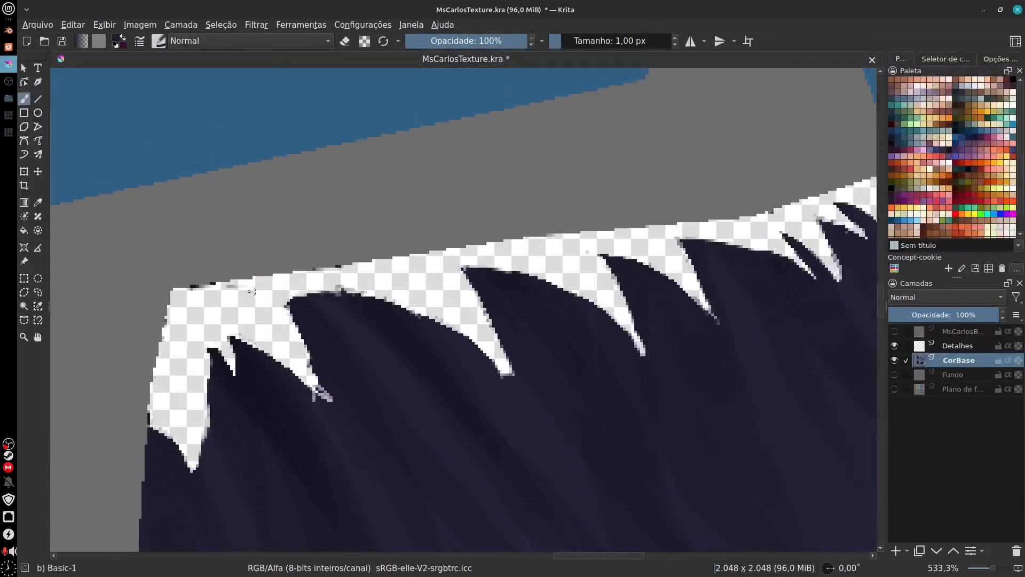
{"action": "key", "text": "e"}
{"action": "left_click_drag", "start_coordinate": [184, 290], "coordinate": [327, 272]}
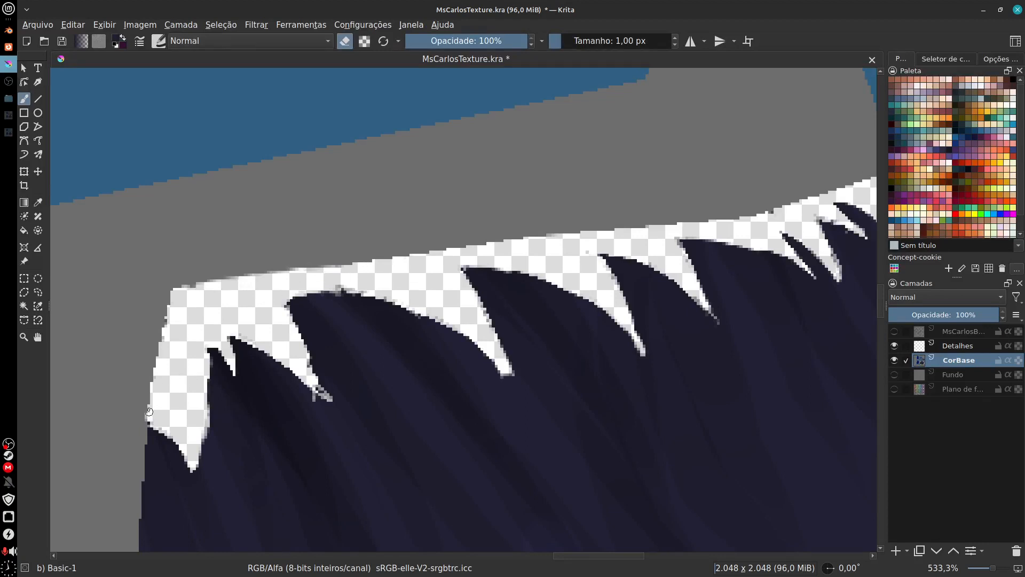
{"action": "left_click_drag", "start_coordinate": [149, 412], "coordinate": [155, 399]}
Step: Erase the stray specks left in the transparent margin along the outer edge of the upper left flap
{"action": "mouse_move", "coordinate": [214, 526]}
{"action": "left_mouse_down"}
{"action": "mouse_move", "coordinate": [308, 183]}
{"action": "mouse_move", "coordinate": [322, 68]}
{"action": "left_mouse_up"}
{"action": "left_click_drag", "start_coordinate": [428, 426], "coordinate": [428, 127]}
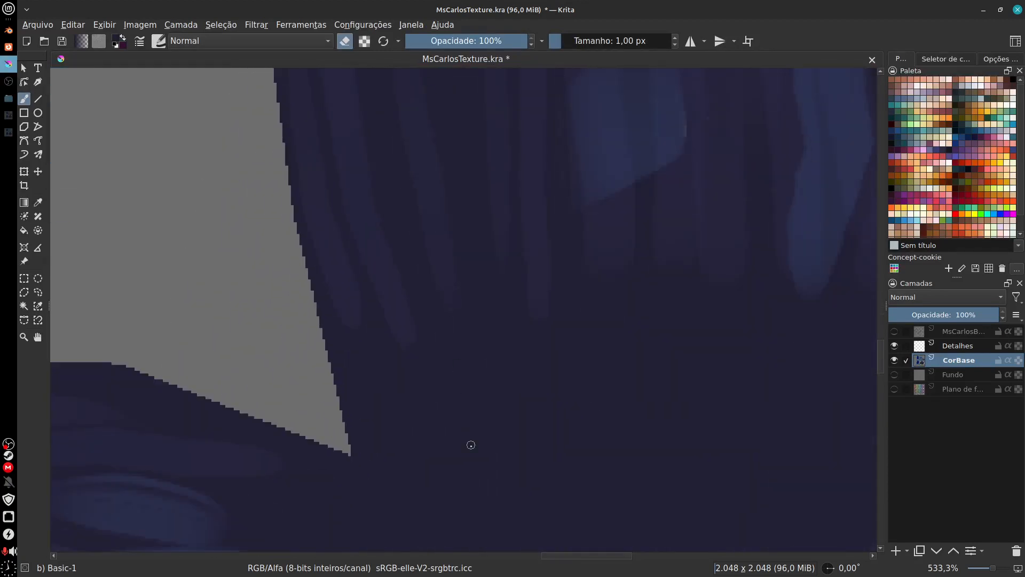
{"action": "left_click_drag", "start_coordinate": [471, 445], "coordinate": [619, 60]}
{"action": "left_click_drag", "start_coordinate": [262, 398], "coordinate": [721, 302]}
{"action": "left_click_drag", "start_coordinate": [327, 361], "coordinate": [534, 350]}
{"action": "left_click_drag", "start_coordinate": [469, 351], "coordinate": [499, 353]}
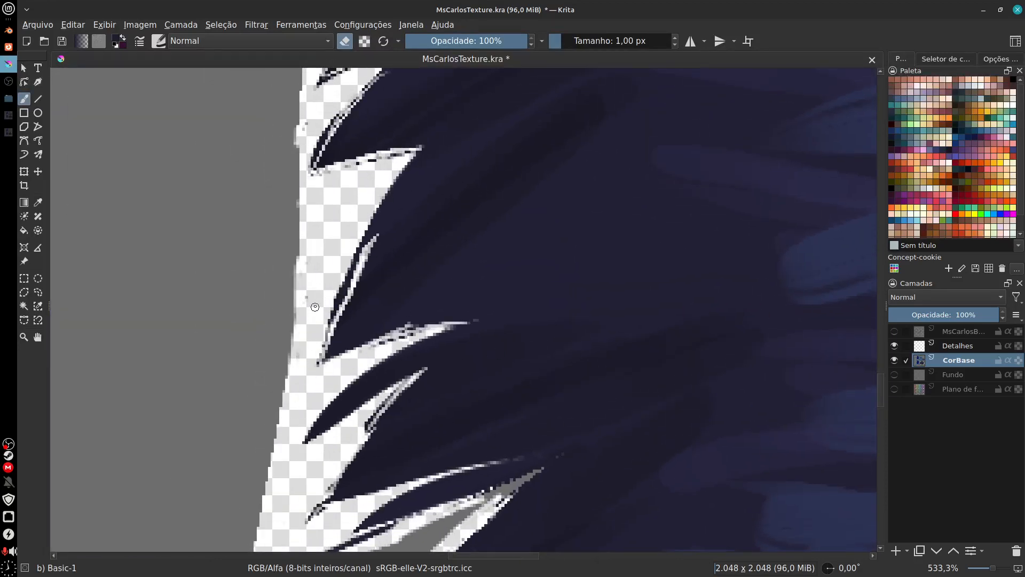
{"action": "left_click_drag", "start_coordinate": [304, 363], "coordinate": [303, 485]}
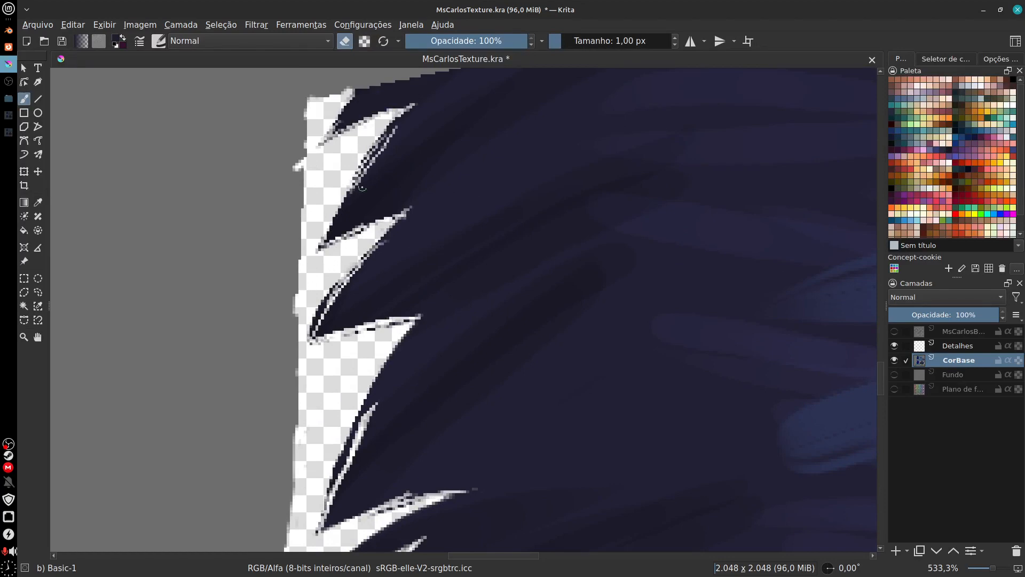
{"action": "left_click_drag", "start_coordinate": [480, 486], "coordinate": [493, 136]}
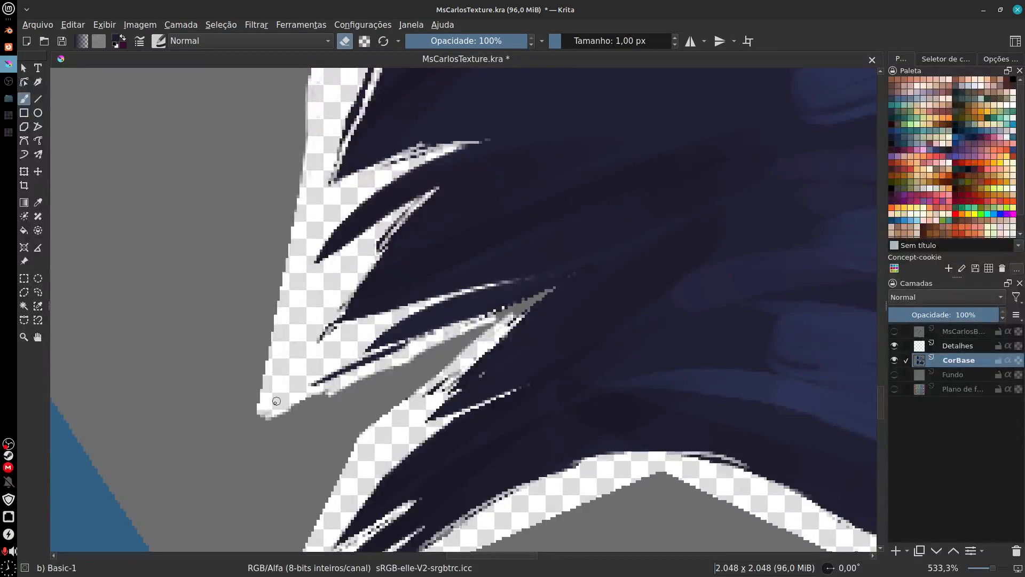
Step: Erase the leftover wedge at the inner end of the gap between the two left side flaps
{"action": "left_click_drag", "start_coordinate": [501, 346], "coordinate": [442, 353]}
{"action": "left_click_drag", "start_coordinate": [538, 378], "coordinate": [478, 416]}
{"action": "left_click_drag", "start_coordinate": [359, 370], "coordinate": [435, 335]}
{"action": "key", "text": "ctrl+z"}
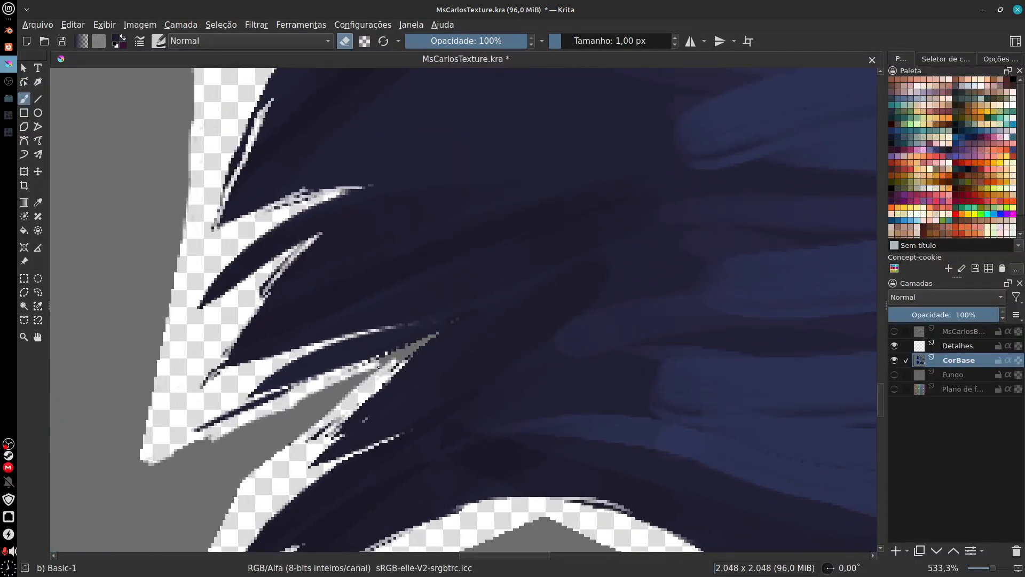
{"action": "mouse_move", "coordinate": [359, 373]}
{"action": "left_mouse_down"}
{"action": "mouse_move", "coordinate": [434, 338]}
{"action": "mouse_move", "coordinate": [377, 371]}
{"action": "left_mouse_up"}
Step: Erase the dark pixels where the transparent lower border of the lower right flap begins
{"action": "left_click_drag", "start_coordinate": [566, 402], "coordinate": [442, 276]}
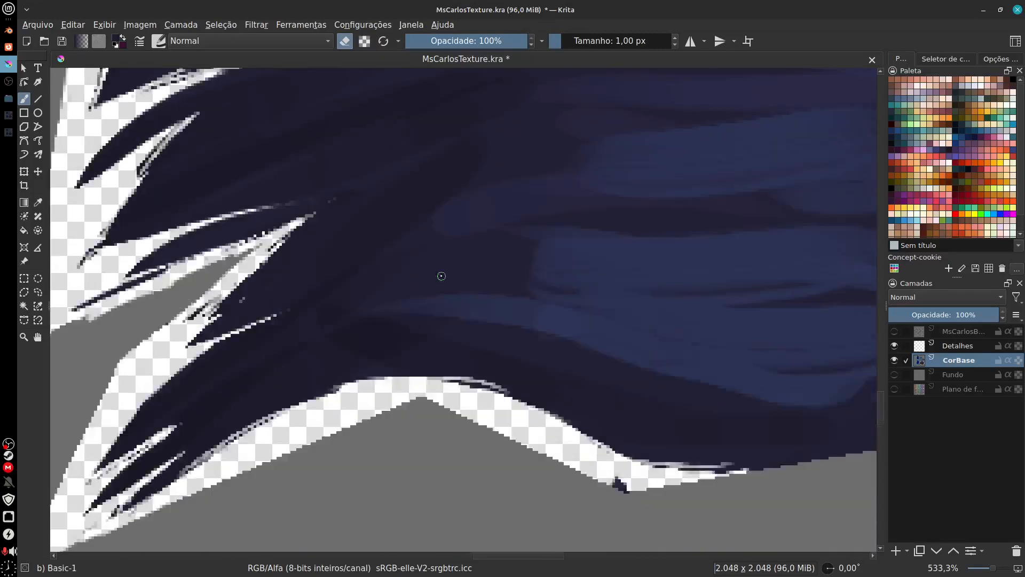
{"action": "left_click_drag", "start_coordinate": [682, 353], "coordinate": [298, 387]}
{"action": "left_click_drag", "start_coordinate": [603, 427], "coordinate": [725, 295]}
{"action": "left_click_drag", "start_coordinate": [349, 379], "coordinate": [363, 390]}
{"action": "left_click_drag", "start_coordinate": [513, 427], "coordinate": [443, 193]}
{"action": "mouse_move", "coordinate": [742, 512]}
{"action": "left_mouse_down"}
{"action": "mouse_move", "coordinate": [600, 448]}
{"action": "mouse_move", "coordinate": [426, 405]}
{"action": "mouse_move", "coordinate": [208, 393]}
{"action": "left_mouse_up"}
{"action": "mouse_move", "coordinate": [849, 345]}
{"action": "left_mouse_down"}
{"action": "mouse_move", "coordinate": [872, 335]}
{"action": "mouse_move", "coordinate": [634, 407]}
{"action": "mouse_move", "coordinate": [549, 448]}
{"action": "left_mouse_up"}
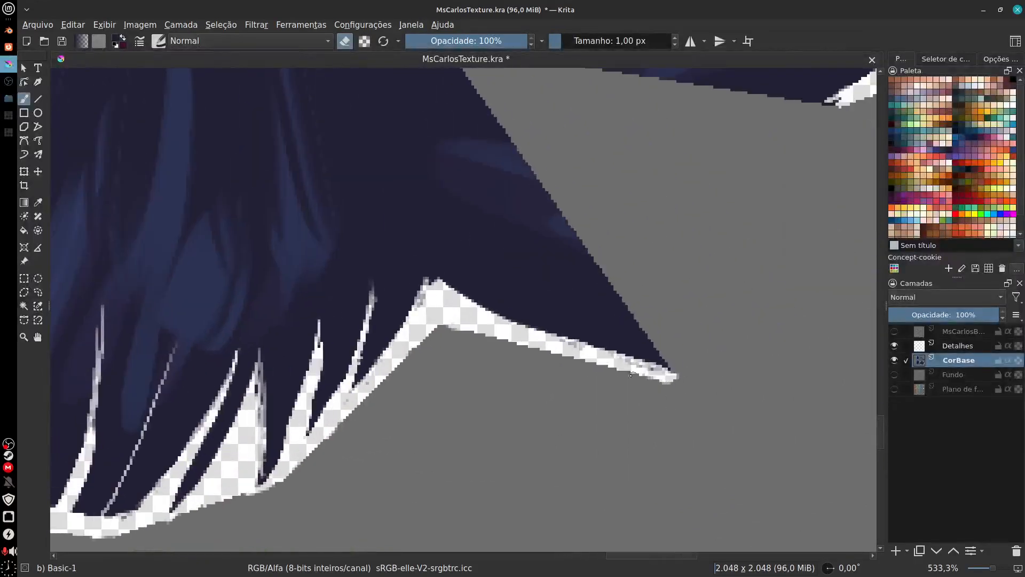
{"action": "left_click_drag", "start_coordinate": [806, 182], "coordinate": [565, 398]}
{"action": "mouse_move", "coordinate": [613, 326]}
{"action": "left_mouse_down"}
{"action": "mouse_move", "coordinate": [669, 299]}
{"action": "mouse_move", "coordinate": [600, 318]}
{"action": "left_mouse_up"}
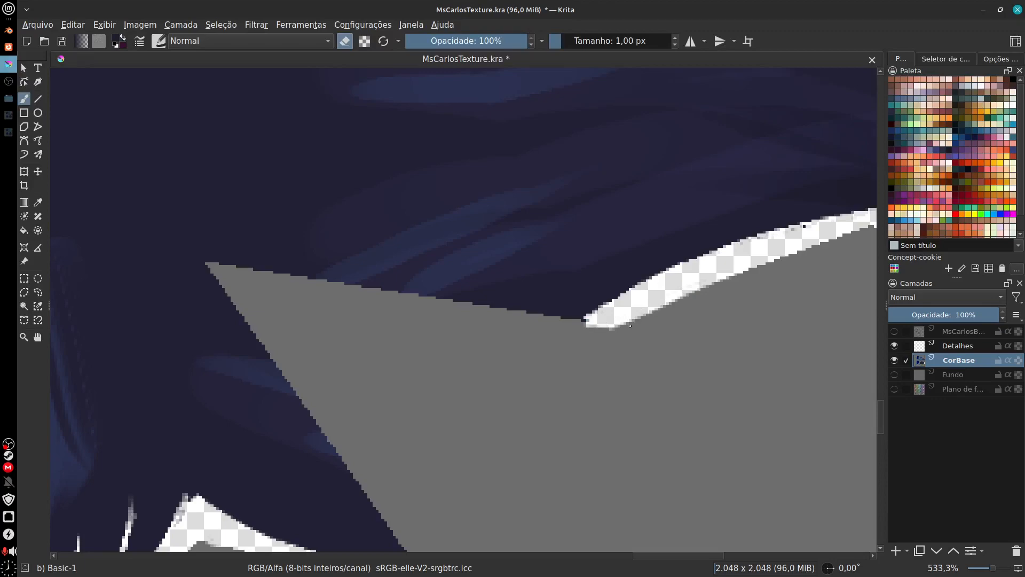
Step: Erase the dark outline along the outer lower border of the lower right flap up to its pointed tip
{"action": "left_click_drag", "start_coordinate": [833, 271], "coordinate": [539, 384]}
{"action": "left_click_drag", "start_coordinate": [699, 406], "coordinate": [457, 381]}
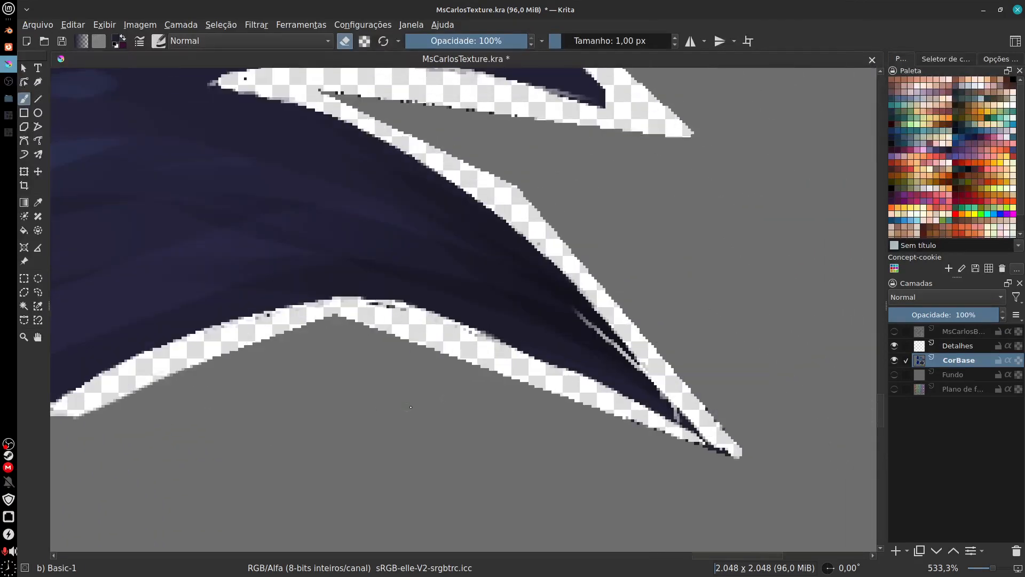
{"action": "mouse_move", "coordinate": [624, 423]}
{"action": "left_mouse_down"}
{"action": "mouse_move", "coordinate": [735, 459]}
{"action": "mouse_move", "coordinate": [722, 451]}
{"action": "left_mouse_up"}
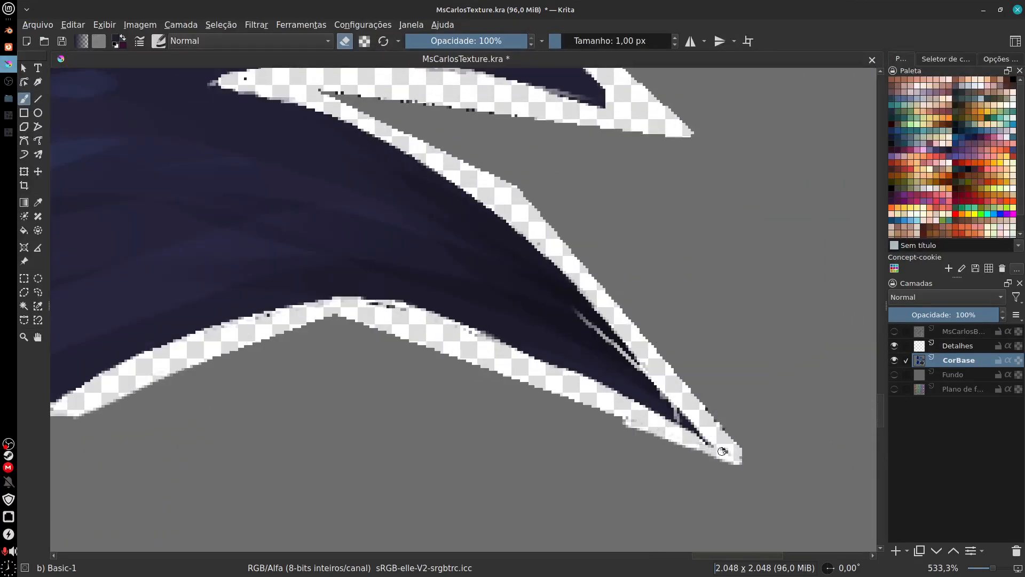
{"action": "scroll", "coordinate": [623, 440], "scroll_direction": "down", "scroll_amount": 6}
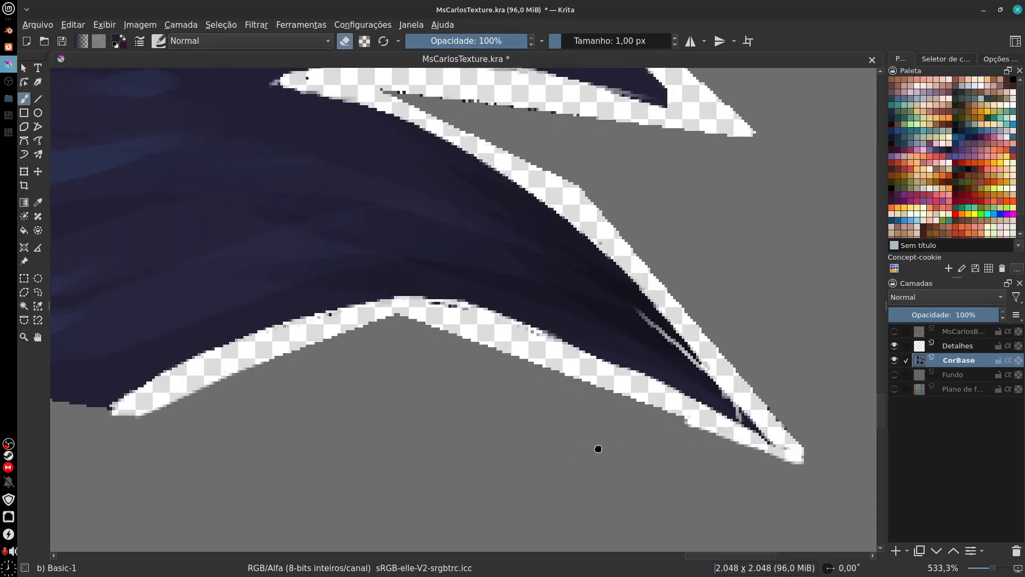
Step: Show the wireframe layer above Detalhes again and review the cutout edges across the whole cloth
{"action": "left_click", "coordinate": [895, 332]}
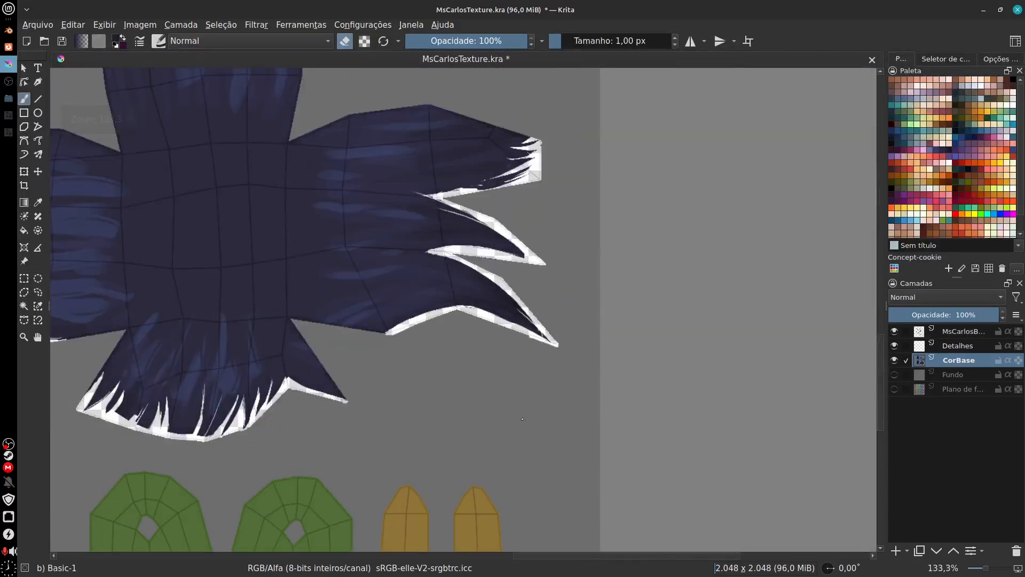
{"action": "left_click_drag", "start_coordinate": [437, 421], "coordinate": [708, 415]}
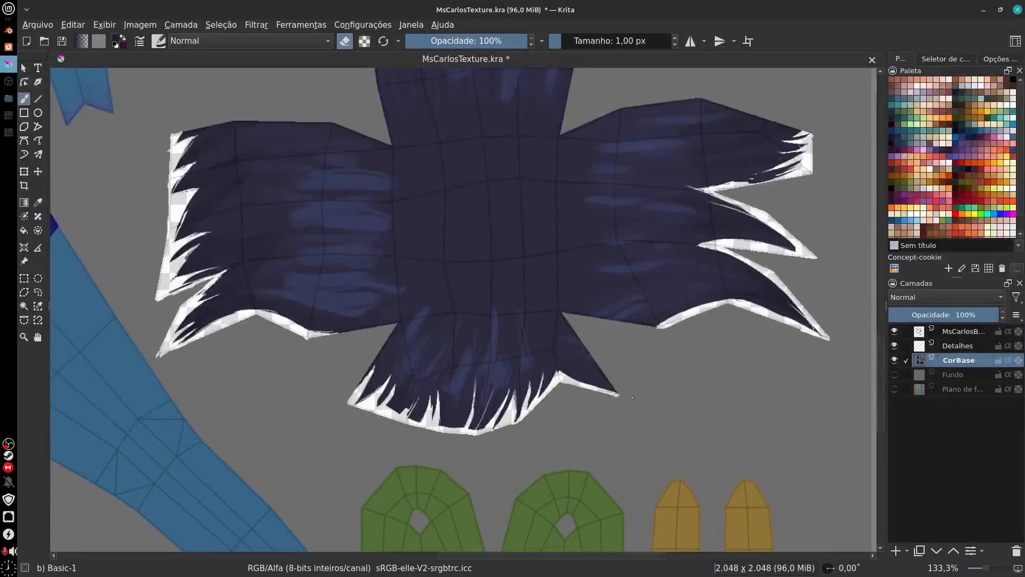
{"action": "left_click_drag", "start_coordinate": [632, 397], "coordinate": [591, 456]}
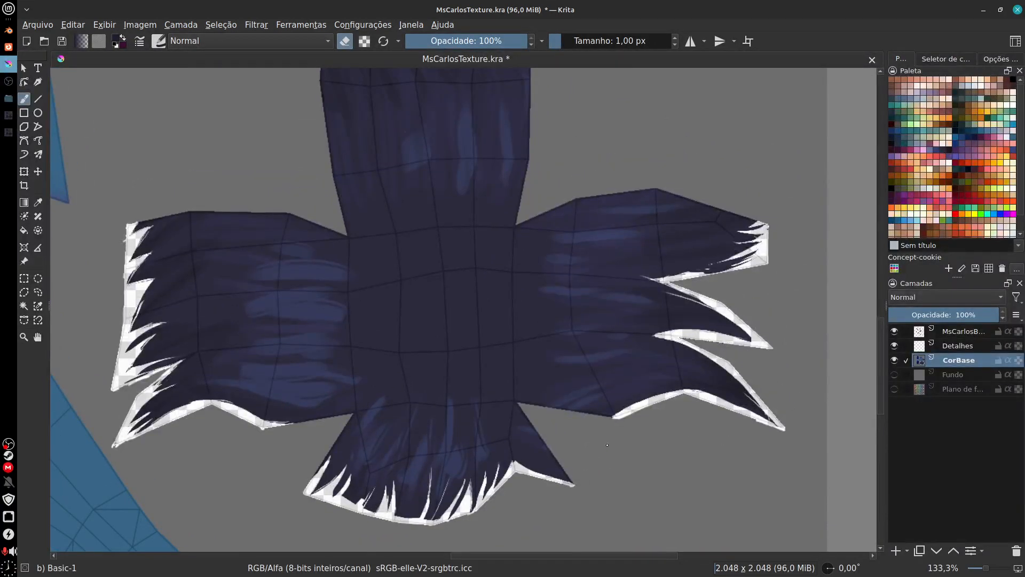
{"action": "scroll", "coordinate": [601, 451], "scroll_direction": "up", "scroll_amount": 5}
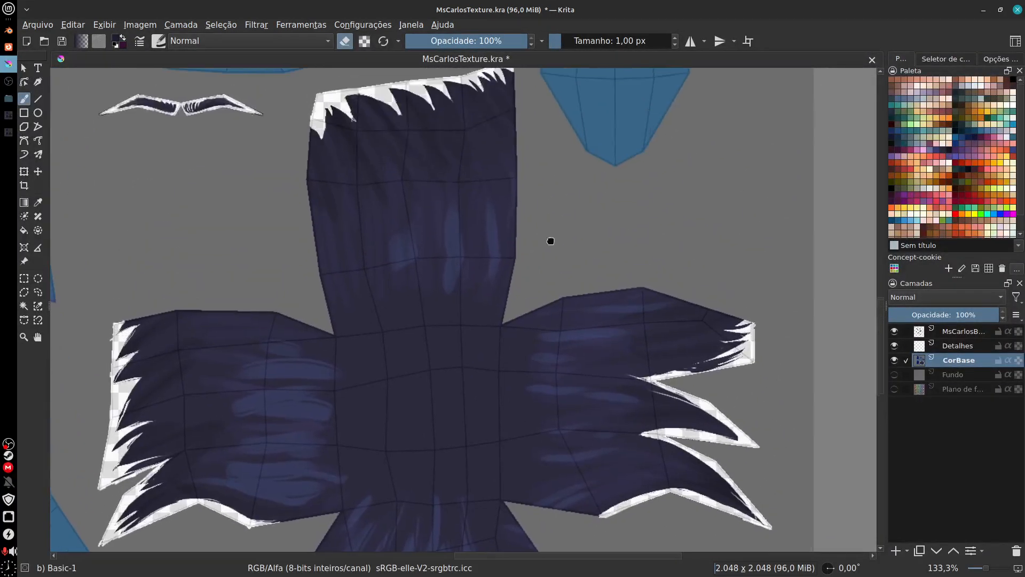
{"action": "scroll", "coordinate": [696, 485], "scroll_direction": "down", "scroll_amount": 5}
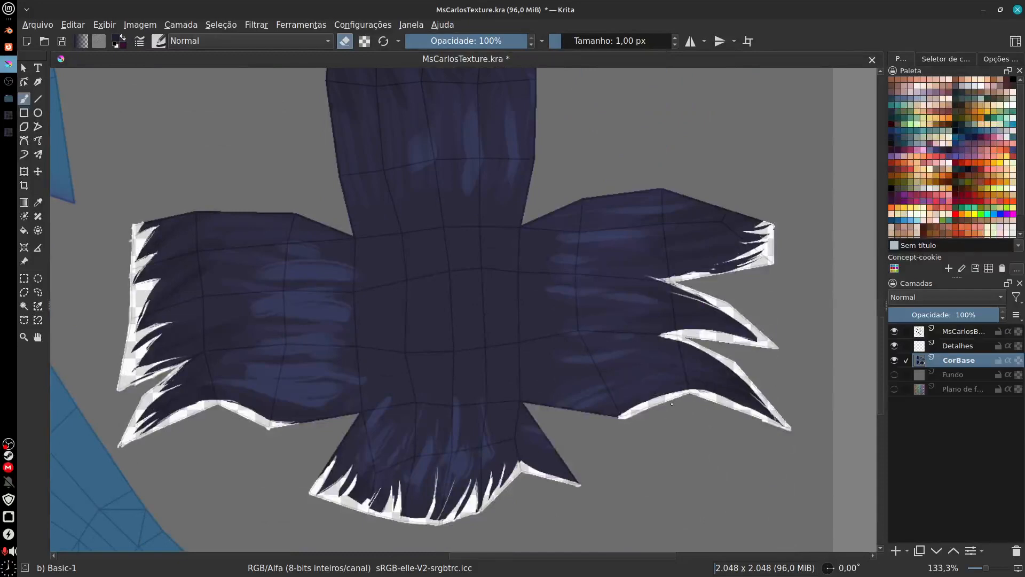
{"action": "scroll", "coordinate": [662, 466], "scroll_direction": "up", "scroll_amount": 7}
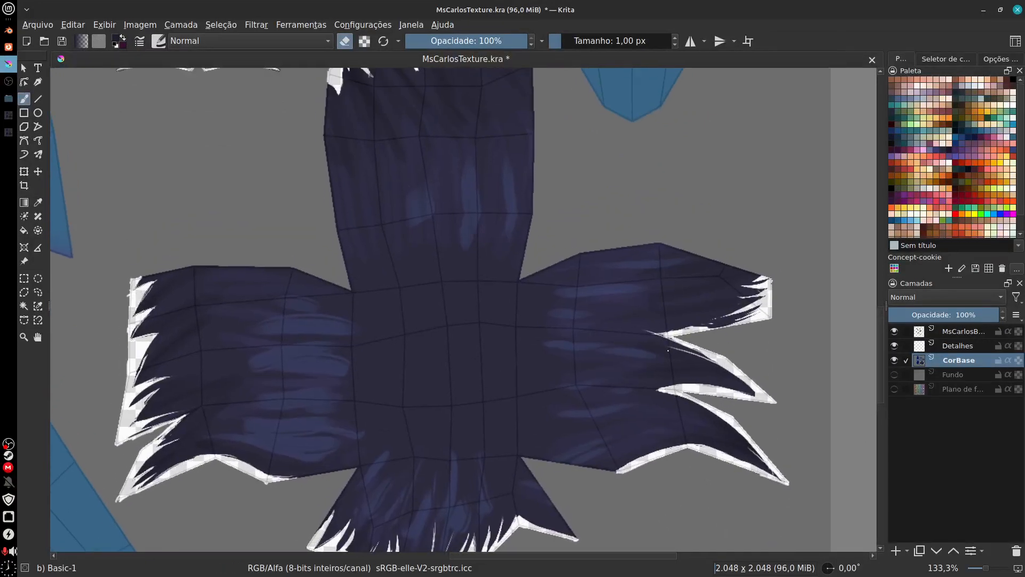
Step: Erase the dark and coloured outline pixels along the upper and lower borders of the left eyebrow piece
{"action": "left_click_drag", "start_coordinate": [235, 243], "coordinate": [381, 335]}
{"action": "key", "text": "plus"}
{"action": "key", "text": "plus"}
{"action": "key", "text": "plus"}
{"action": "key", "text": "plus"}
{"action": "left_click_drag", "start_coordinate": [243, 301], "coordinate": [620, 384]}
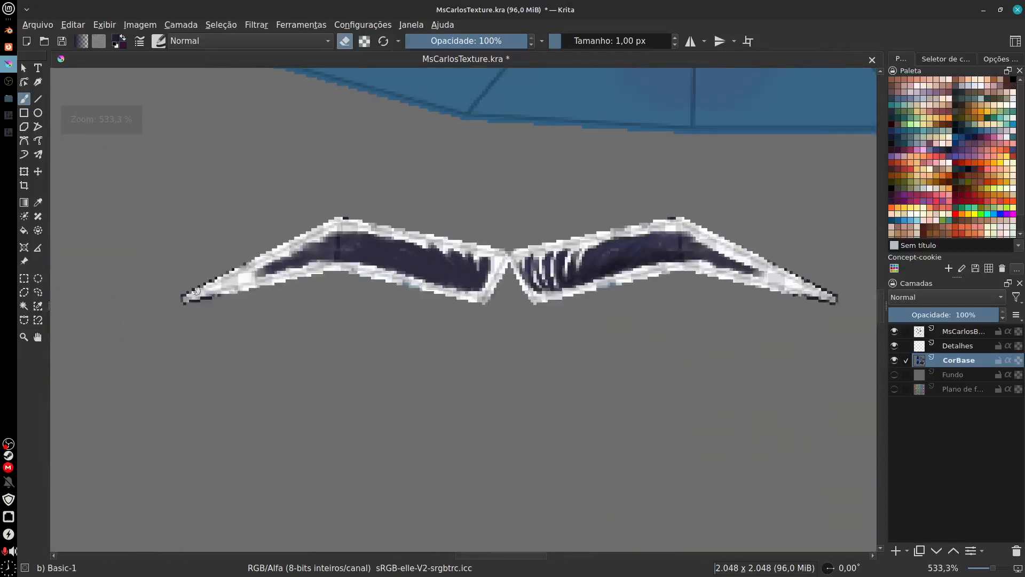
{"action": "mouse_move", "coordinate": [187, 302]}
{"action": "left_mouse_down"}
{"action": "mouse_move", "coordinate": [235, 291]}
{"action": "mouse_move", "coordinate": [218, 275]}
{"action": "left_mouse_up"}
{"action": "left_click_drag", "start_coordinate": [250, 260], "coordinate": [350, 213]}
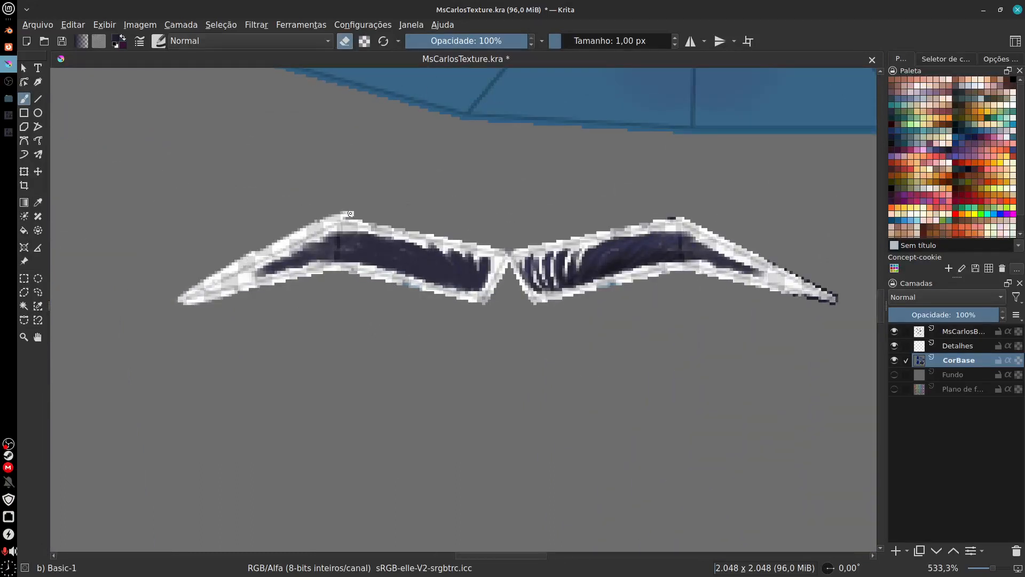
{"action": "left_click_drag", "start_coordinate": [331, 272], "coordinate": [416, 293]}
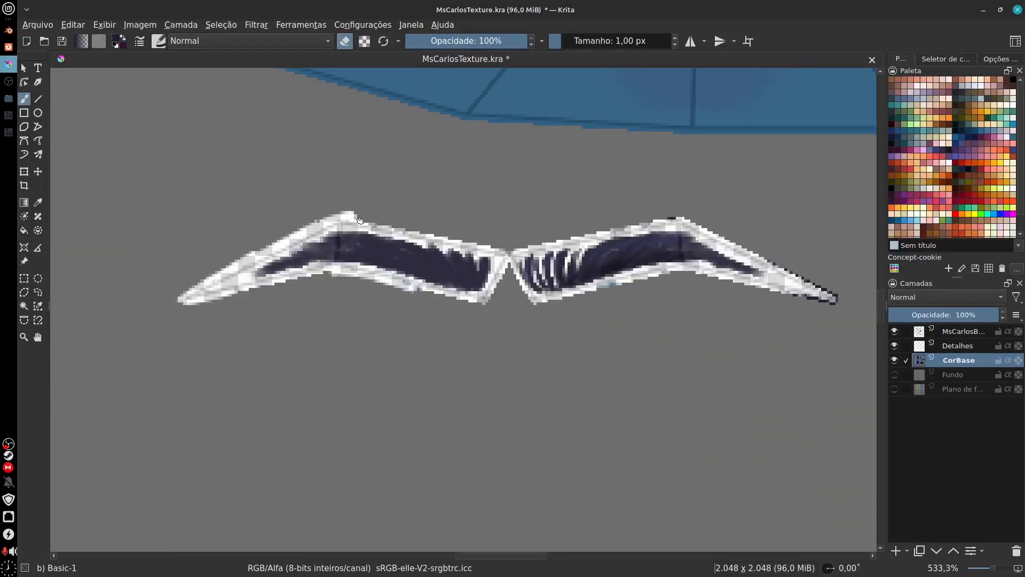
{"action": "left_click_drag", "start_coordinate": [360, 220], "coordinate": [389, 224]}
Step: Erase the dark and coloured outline pixels around the right eyebrow piece, including its outer tip and inner corner
{"action": "left_click_drag", "start_coordinate": [516, 246], "coordinate": [693, 215]}
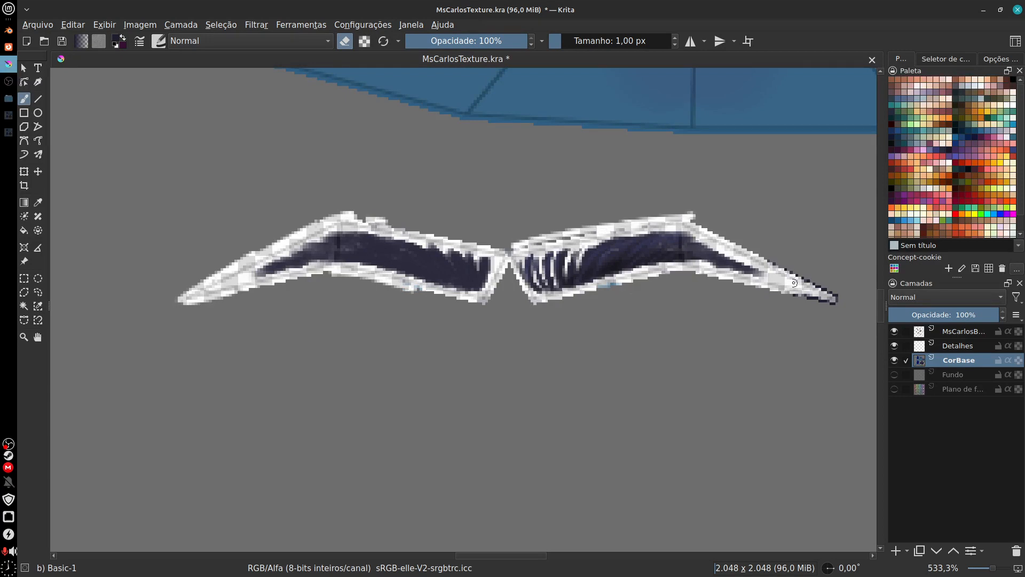
{"action": "left_click_drag", "start_coordinate": [699, 276], "coordinate": [828, 304]}
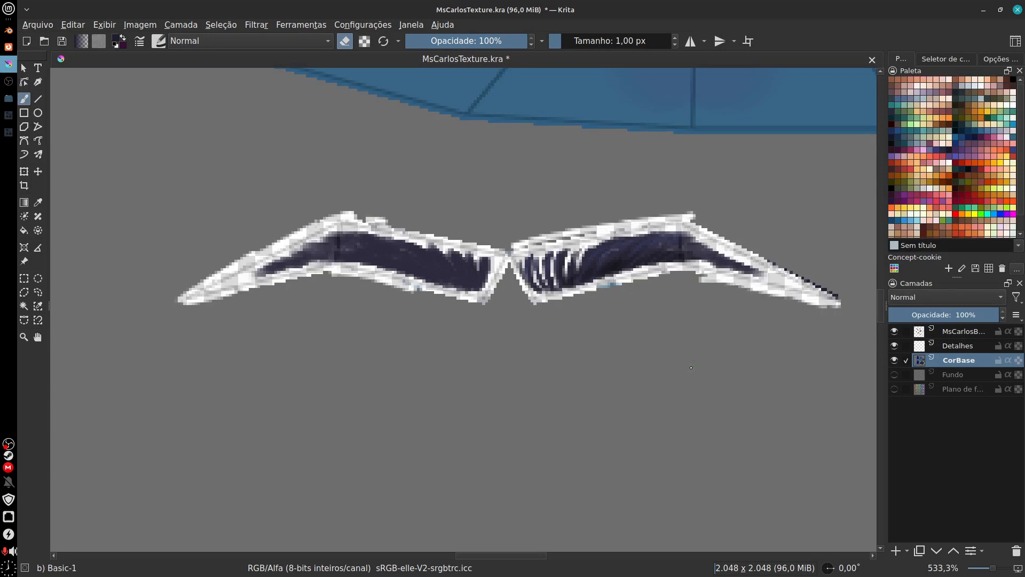
{"action": "left_click_drag", "start_coordinate": [765, 258], "coordinate": [836, 298]}
{"action": "left_click_drag", "start_coordinate": [639, 397], "coordinate": [589, 374]}
{"action": "left_click_drag", "start_coordinate": [572, 257], "coordinate": [493, 285]}
{"action": "left_click_drag", "start_coordinate": [469, 224], "coordinate": [642, 196]}
{"action": "left_click_drag", "start_coordinate": [488, 275], "coordinate": [485, 292]}
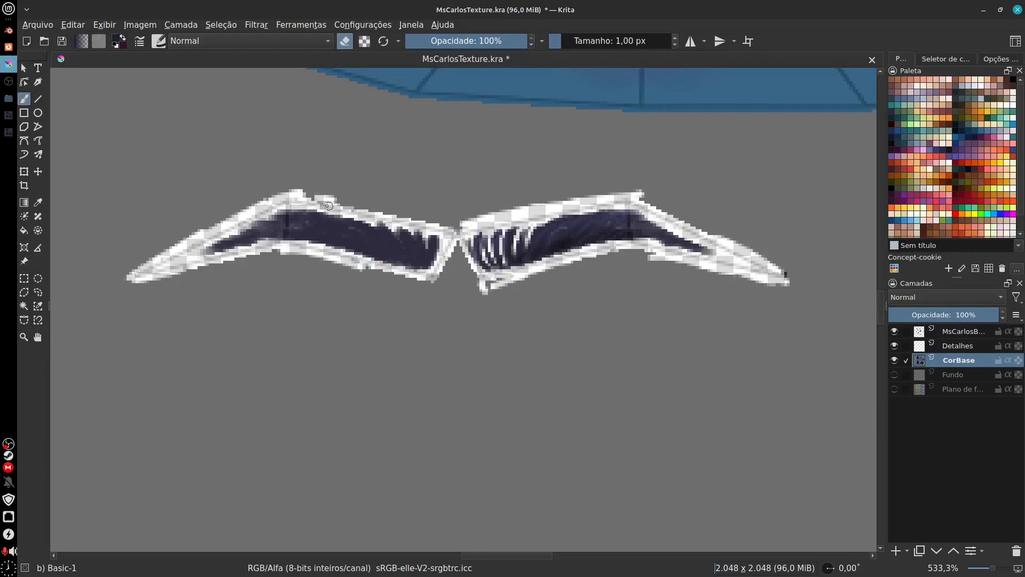
Step: Erase the remaining stray pixels along the upper border of the left eyebrow piece
{"action": "left_click_drag", "start_coordinate": [301, 196], "coordinate": [345, 209]}
{"action": "scroll", "coordinate": [480, 353], "scroll_direction": "down", "scroll_amount": 2}
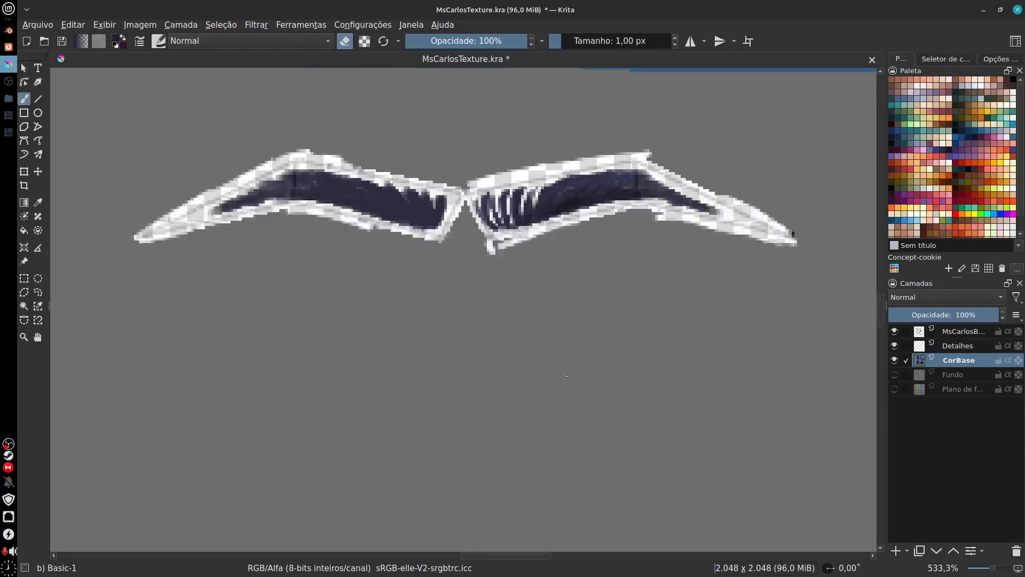
{"action": "key", "text": "minus"}
{"action": "key", "text": "minus"}
{"action": "key", "text": "minus"}
{"action": "key", "text": "minus"}
{"action": "key", "text": "minus"}
{"action": "key", "text": "minus"}
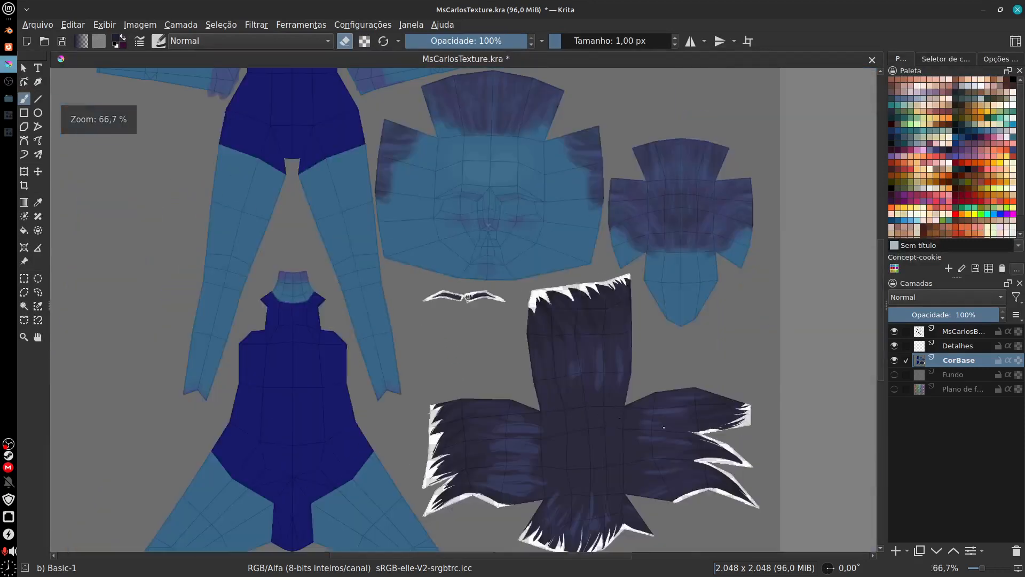
Step: On the Detalhes layer, draw a closed polygonal selection loosely around the whole dark cloth piece and both eyebrow pieces
{"action": "mouse_move", "coordinate": [722, 537]}
{"action": "left_mouse_down"}
{"action": "mouse_move", "coordinate": [642, 436]}
{"action": "mouse_move", "coordinate": [621, 475]}
{"action": "mouse_move", "coordinate": [586, 412]}
{"action": "left_mouse_up"}
{"action": "key", "text": "plus"}
{"action": "key", "text": "plus"}
{"action": "left_click_drag", "start_coordinate": [570, 449], "coordinate": [612, 356]}
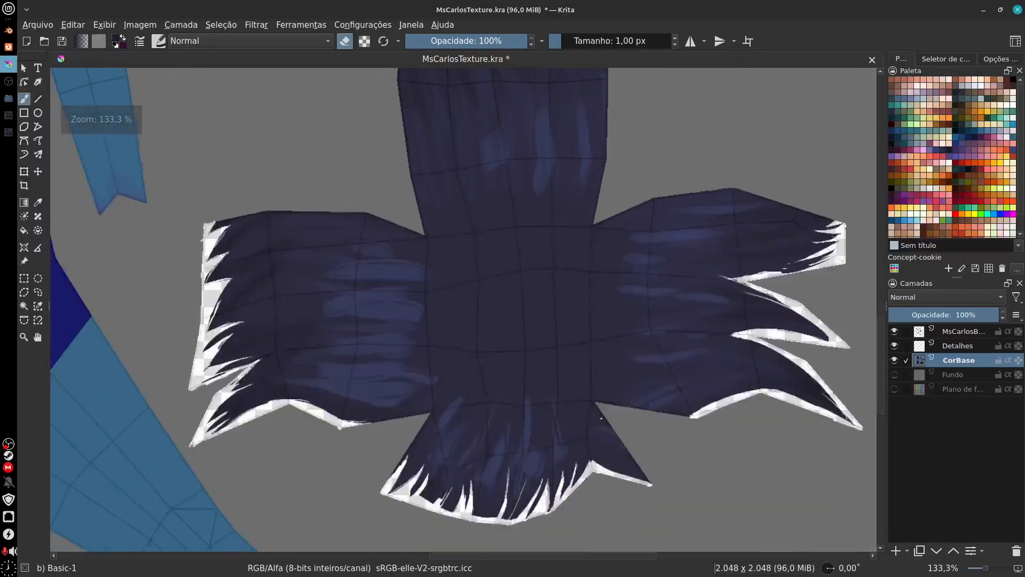
{"action": "left_click_drag", "start_coordinate": [571, 426], "coordinate": [618, 409]}
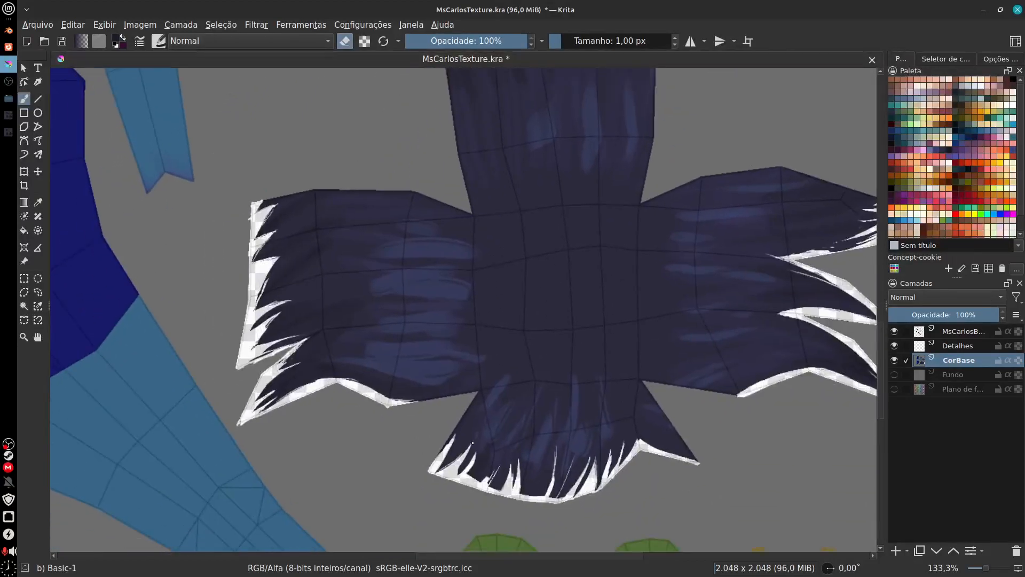
{"action": "left_click", "coordinate": [955, 347]}
{"action": "left_click_drag", "start_coordinate": [526, 395], "coordinate": [547, 382]}
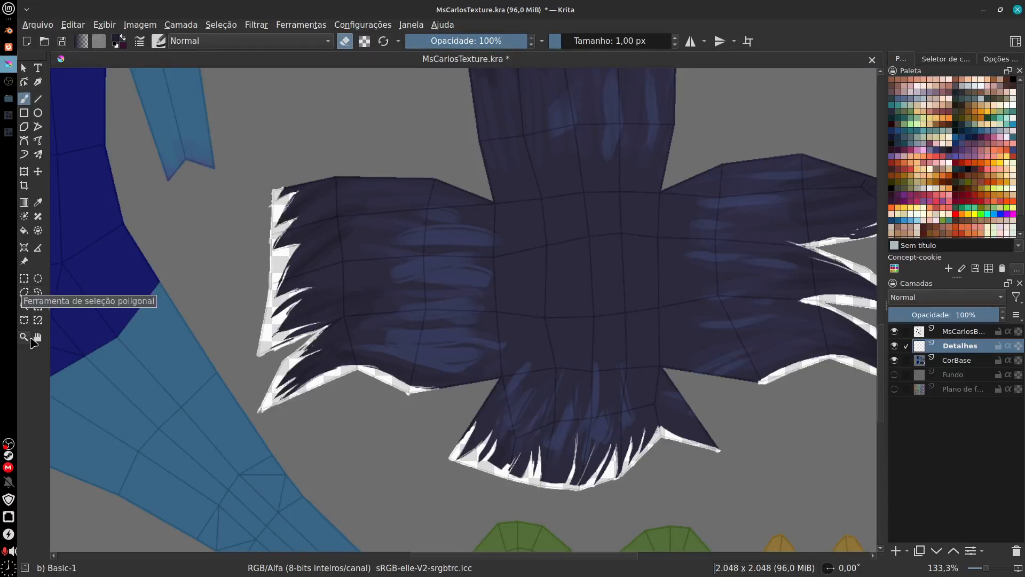
{"action": "left_click", "coordinate": [23, 295]}
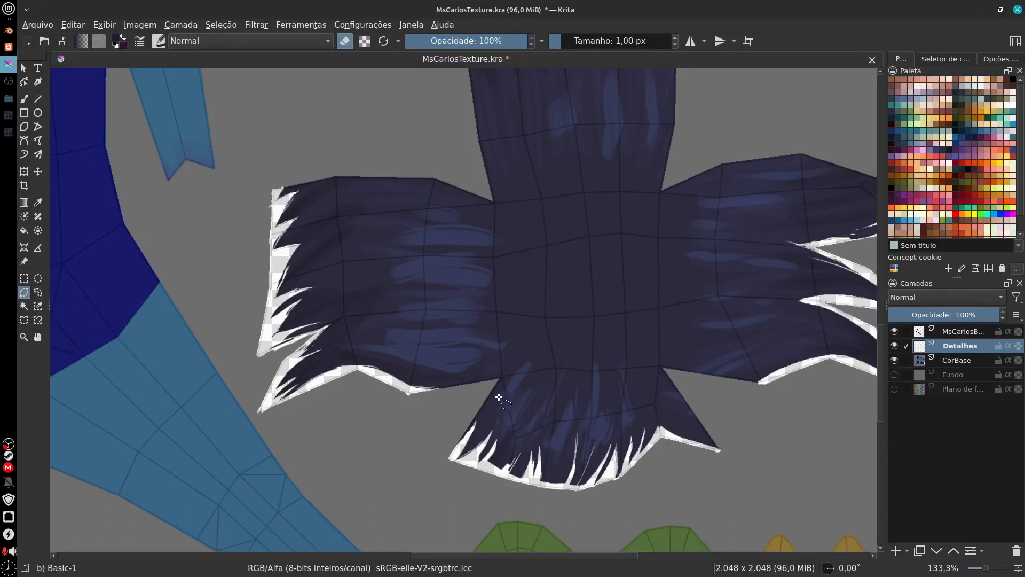
{"action": "left_click", "coordinate": [439, 460]}
{"action": "left_click_drag", "start_coordinate": [741, 393], "coordinate": [577, 417]}
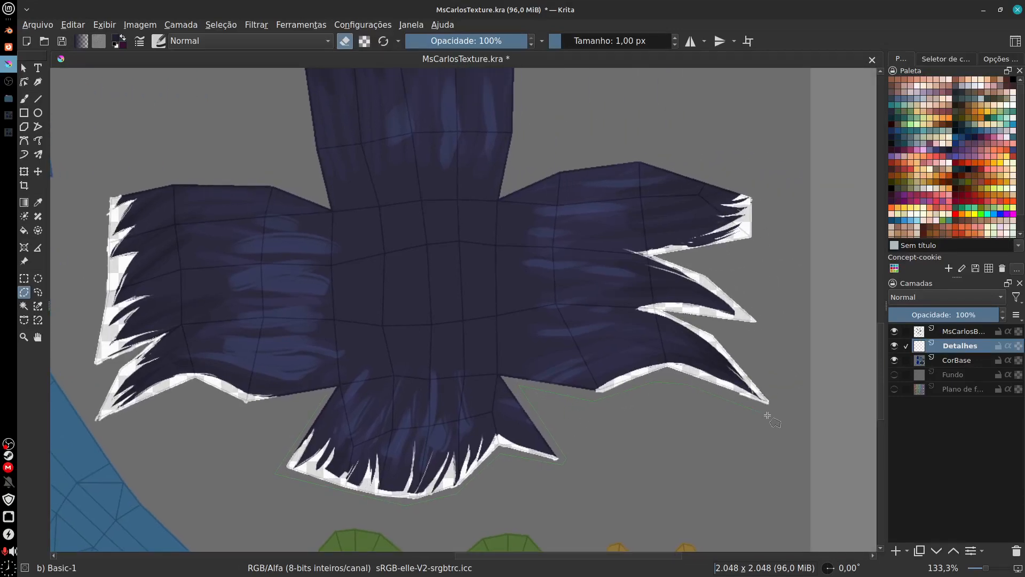
{"action": "left_click", "coordinate": [773, 171]}
{"action": "left_click_drag", "start_coordinate": [753, 252], "coordinate": [811, 374]}
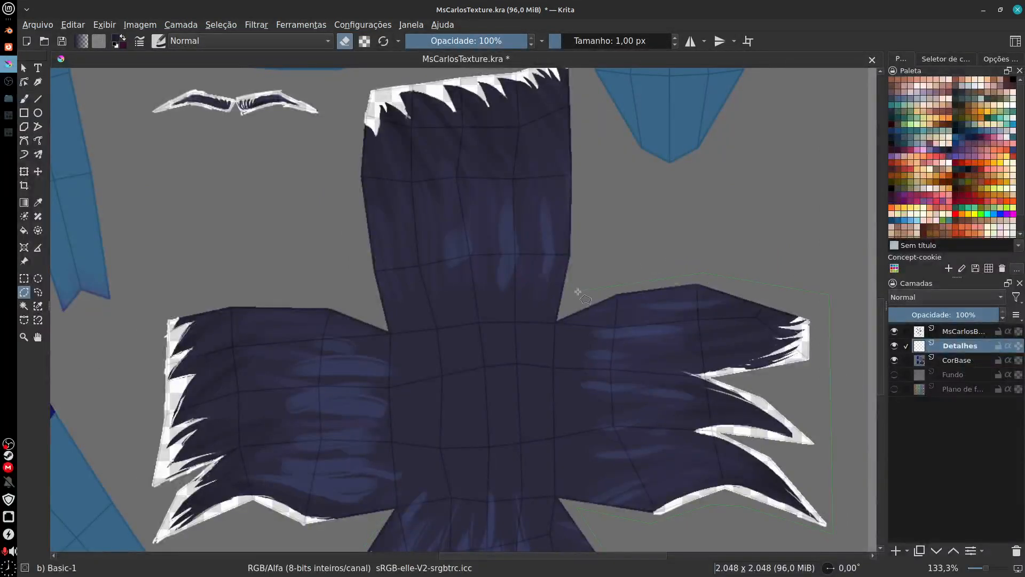
{"action": "left_click_drag", "start_coordinate": [588, 154], "coordinate": [597, 309]}
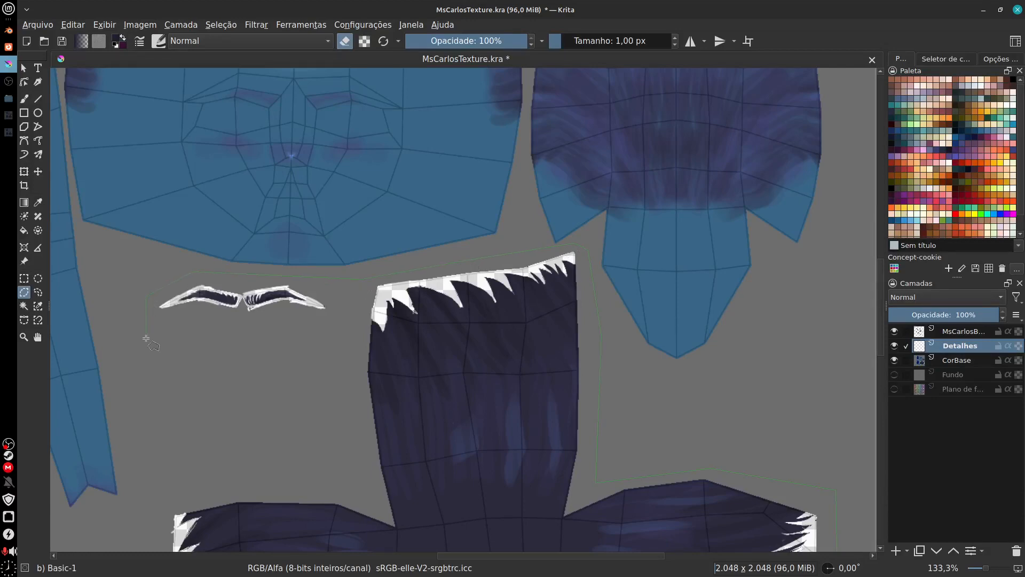
{"action": "left_click_drag", "start_coordinate": [340, 422], "coordinate": [386, 264]}
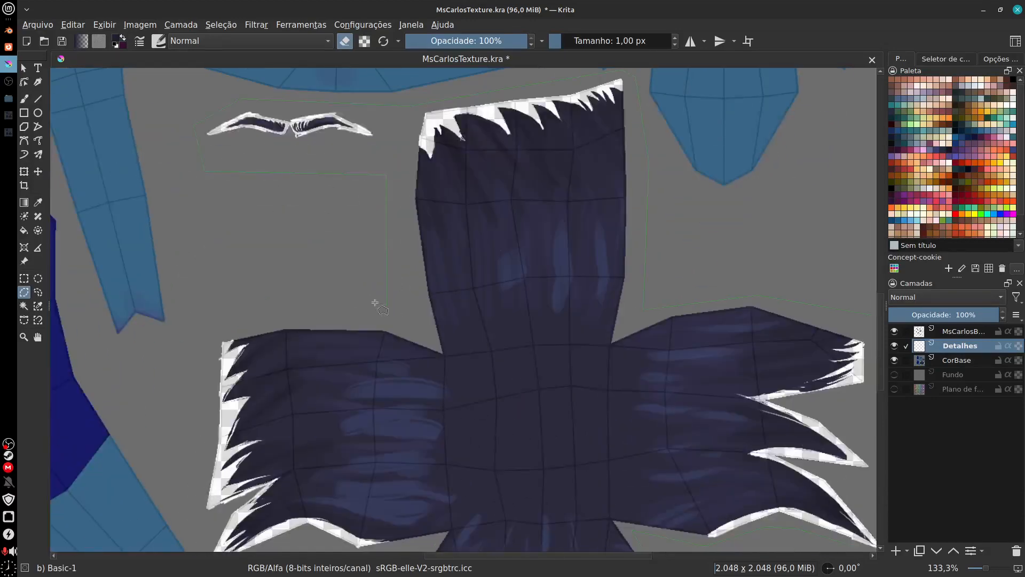
{"action": "left_click_drag", "start_coordinate": [184, 442], "coordinate": [176, 275]}
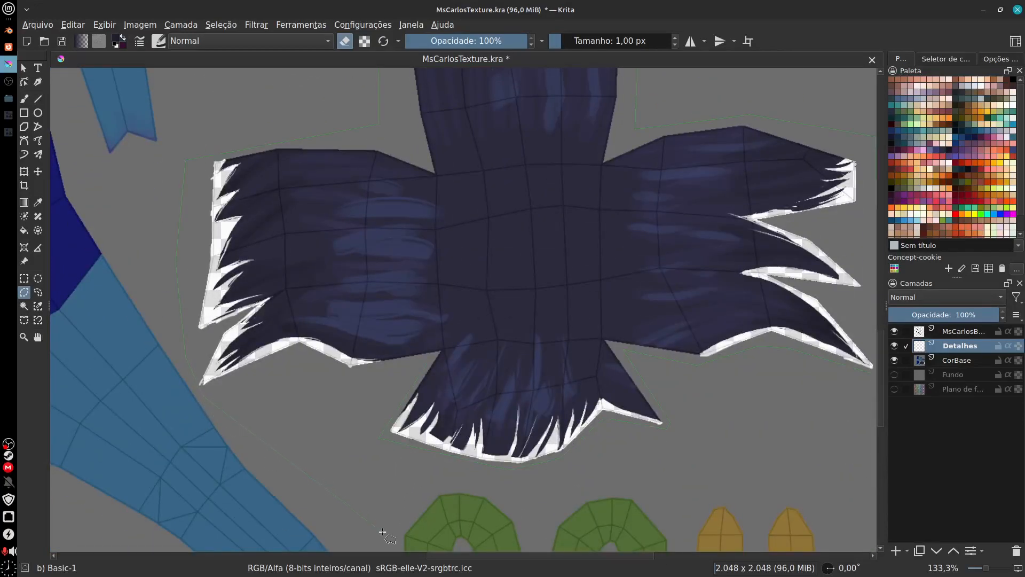
{"action": "double_click", "coordinate": [429, 358]}
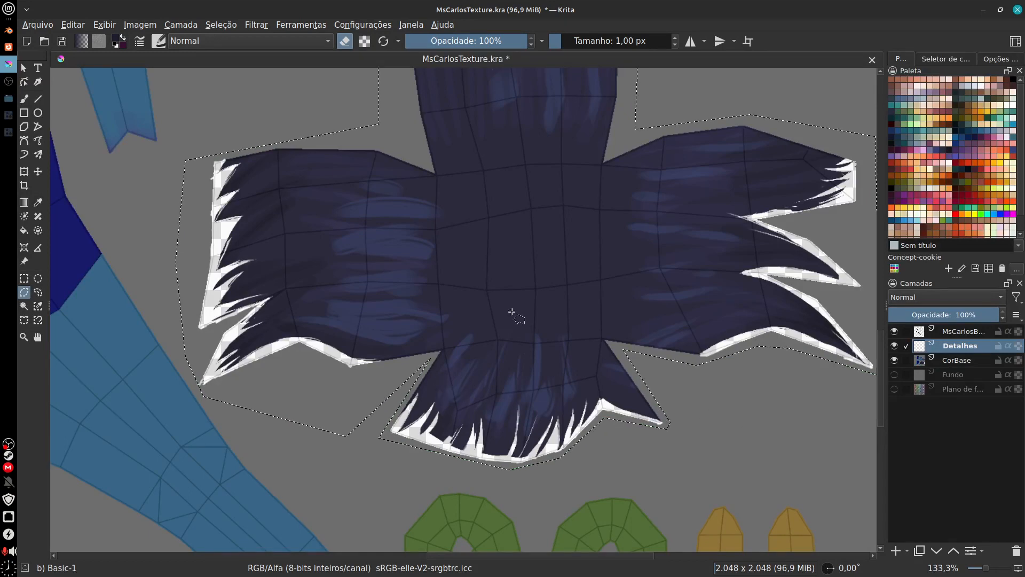
Step: Tighten the selection to the cloth and eyebrow outlines by subtracting the surrounding empty area with Contiguous Selection on CorBase
{"action": "left_click_drag", "start_coordinate": [687, 444], "coordinate": [646, 512]}
{"action": "left_click_drag", "start_coordinate": [552, 227], "coordinate": [536, 299]}
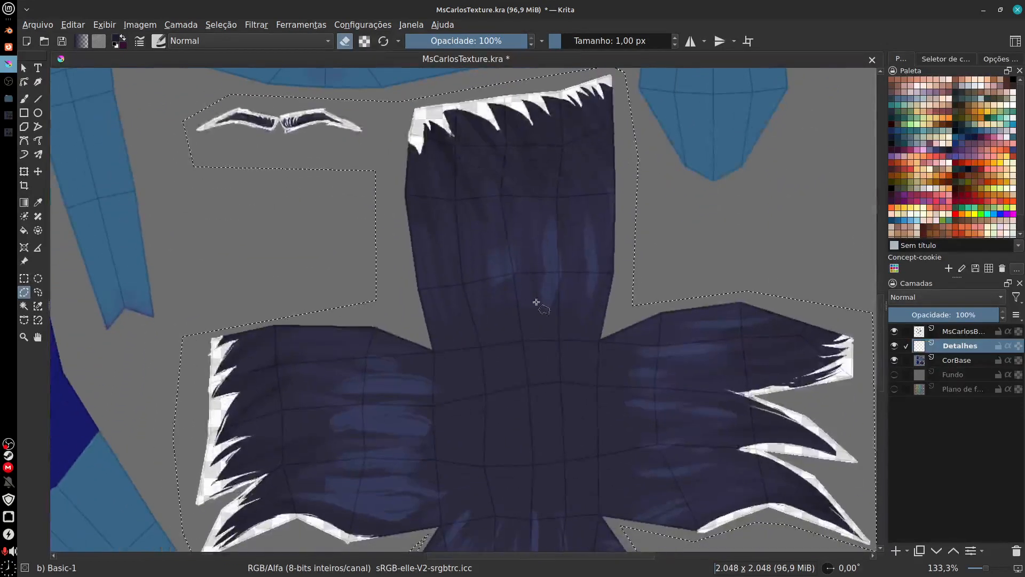
{"action": "left_click", "coordinate": [24, 308]}
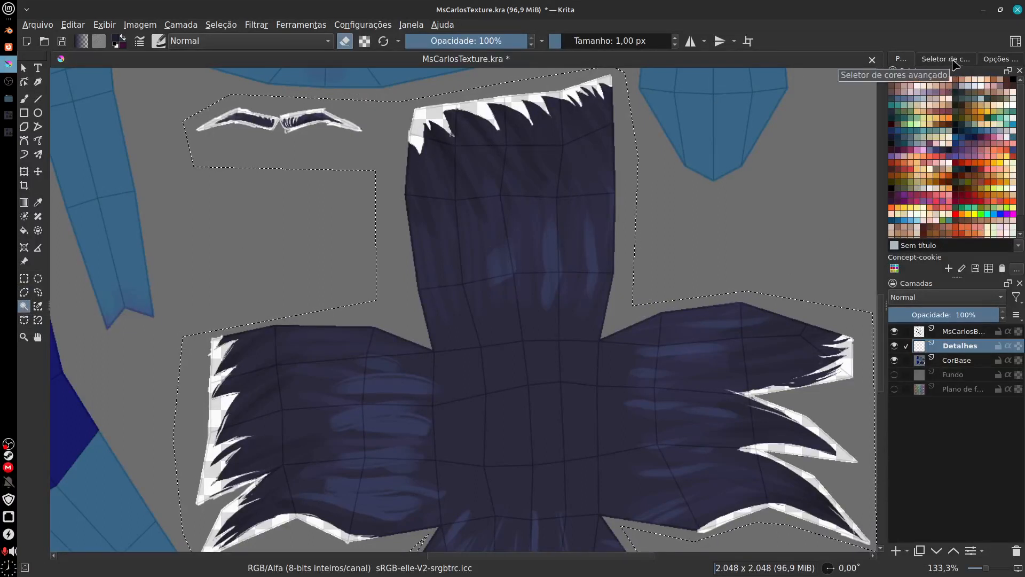
{"action": "left_click", "coordinate": [987, 61]}
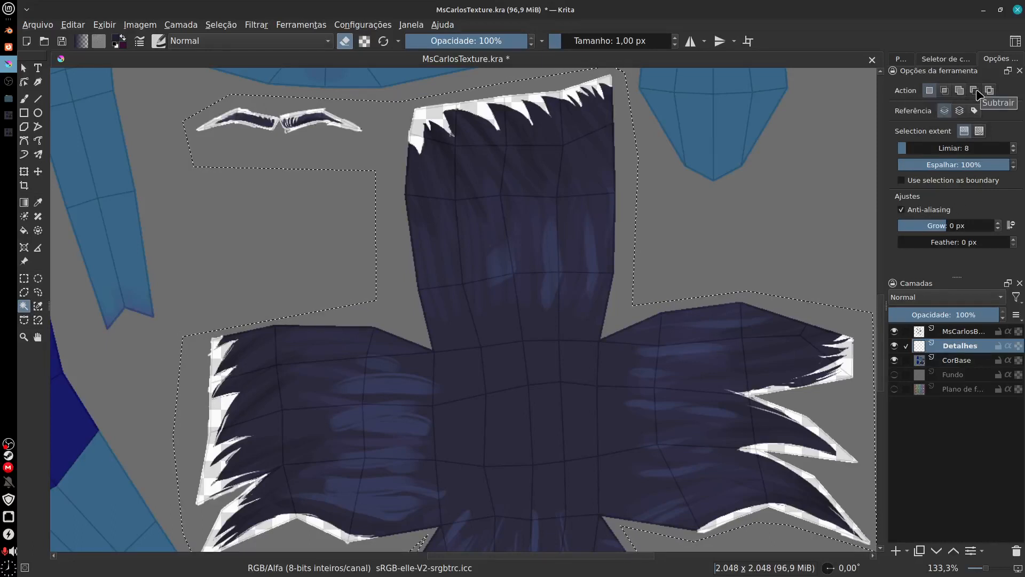
{"action": "left_click", "coordinate": [975, 91]}
{"action": "key", "text": "ctrl+shift+a"}
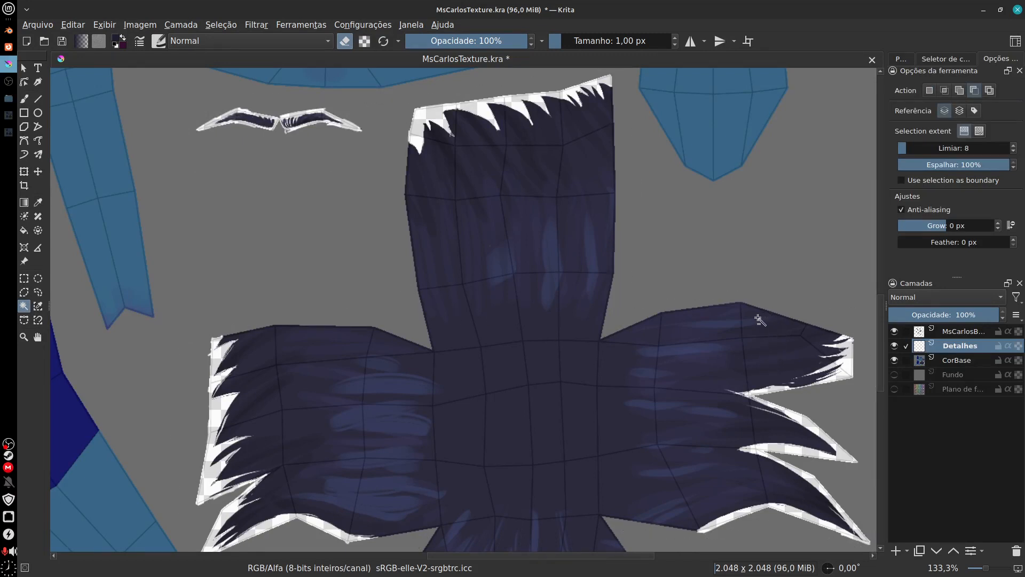
{"action": "left_click", "coordinate": [634, 335]}
{"action": "left_click", "coordinate": [951, 362]}
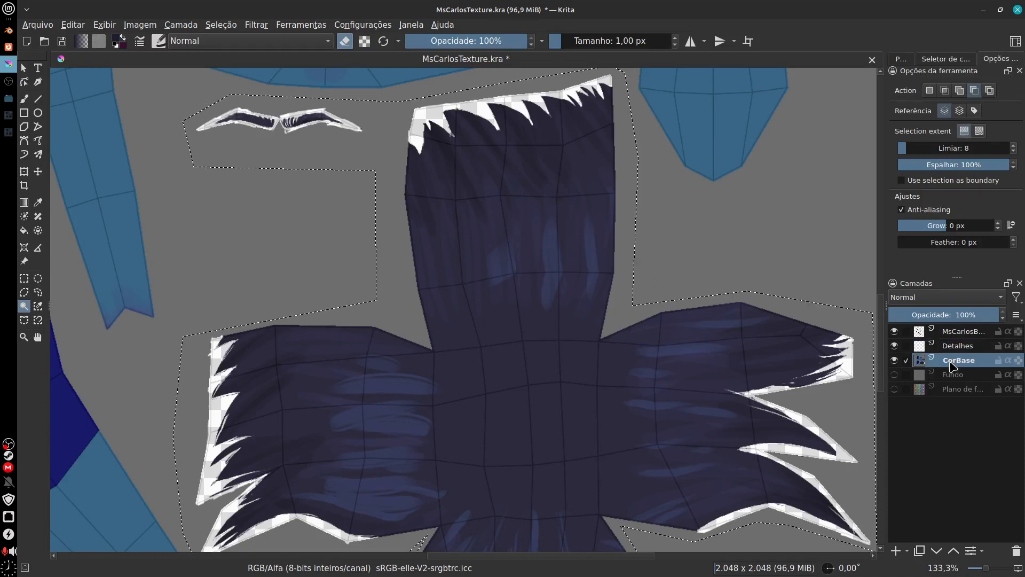
{"action": "left_click", "coordinate": [613, 326]}
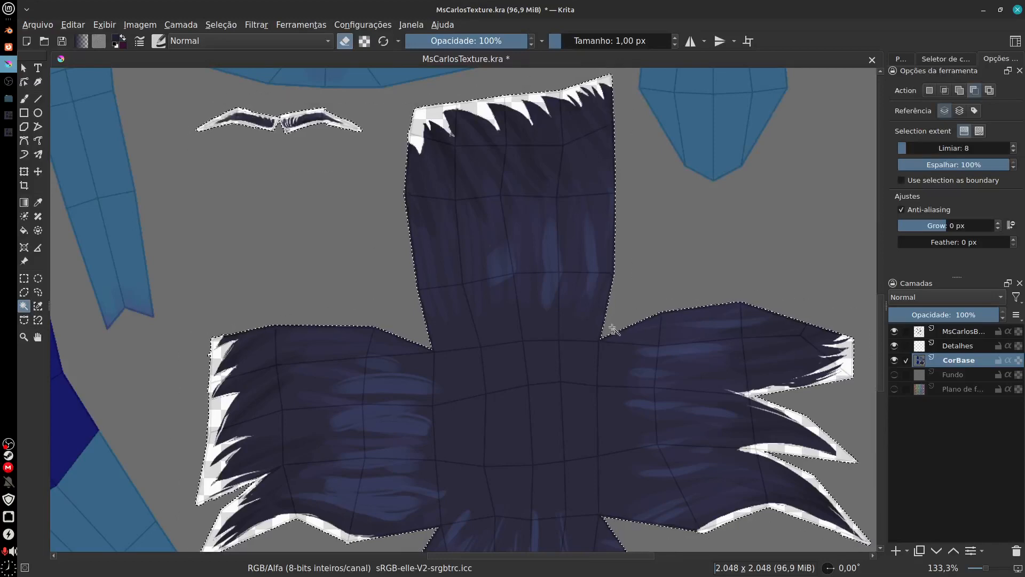
Step: Make Detalhes the active layer again and choose the Texture Hair brush preset for freehand painting
{"action": "left_click_drag", "start_coordinate": [495, 433], "coordinate": [483, 405]}
{"action": "key", "text": "Page_Up"}
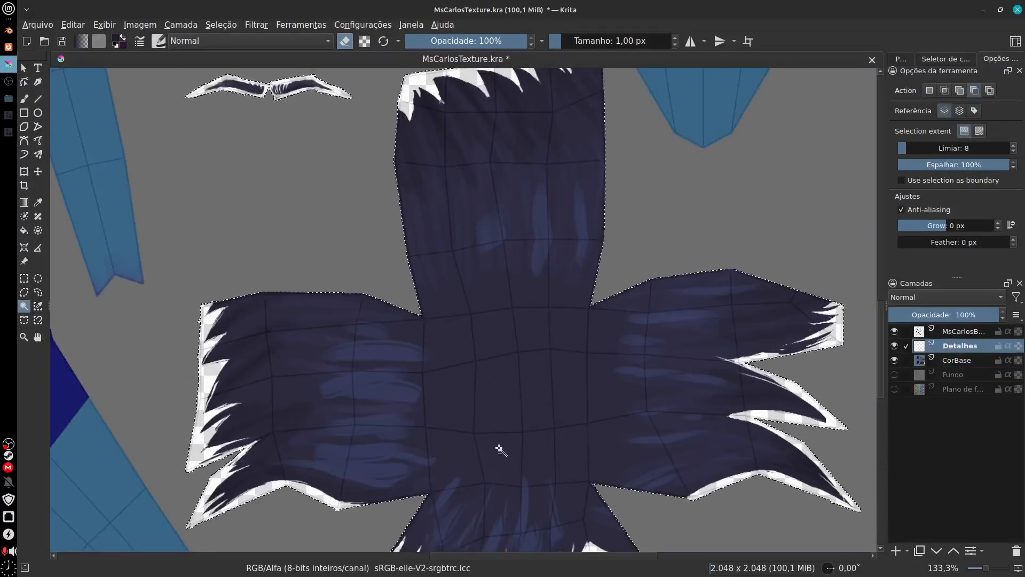
{"action": "left_click_drag", "start_coordinate": [501, 450], "coordinate": [512, 339]}
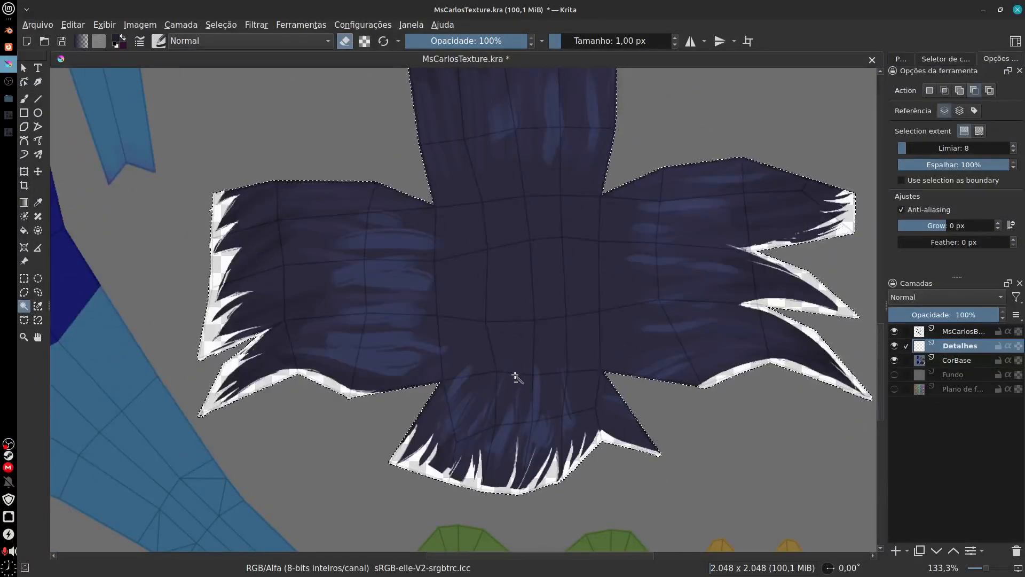
{"action": "key", "text": "b"}
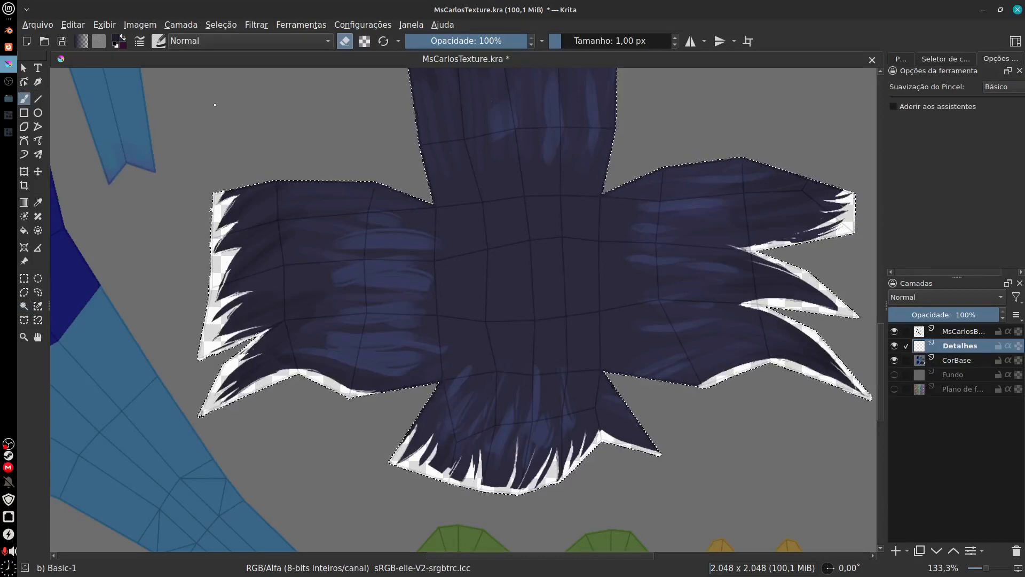
{"action": "left_click", "coordinate": [909, 60]}
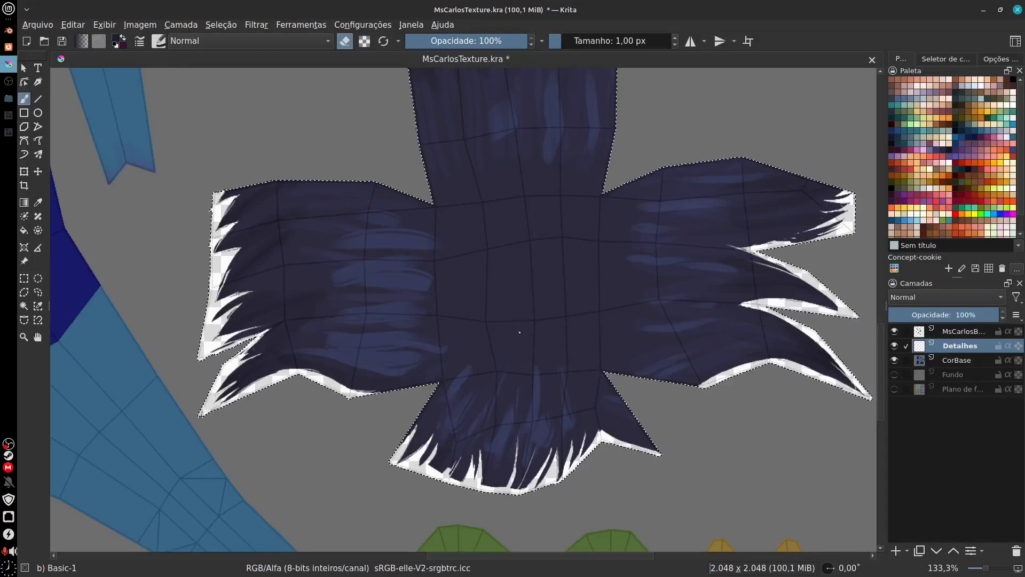
{"action": "left_click", "coordinate": [166, 43]}
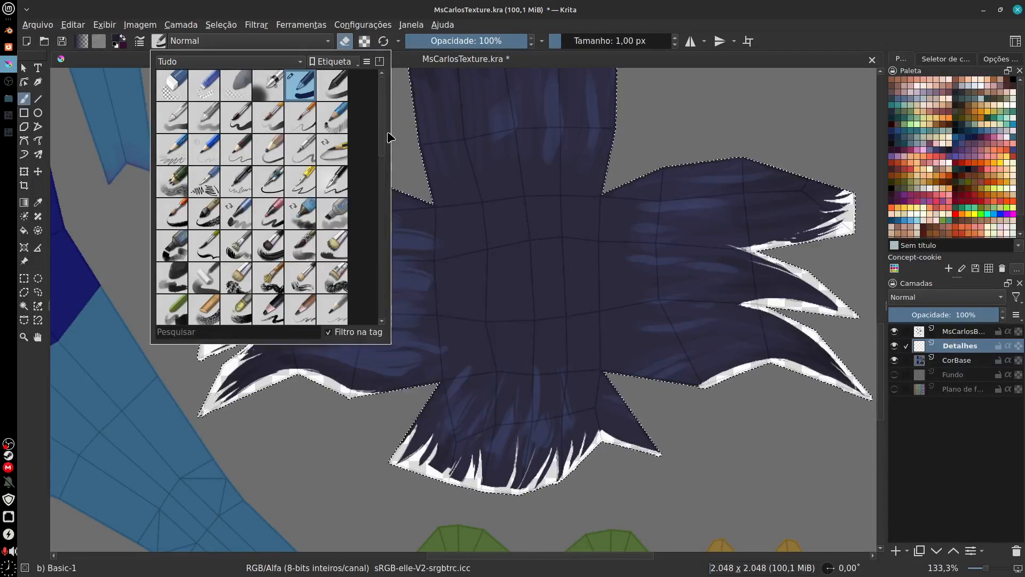
{"action": "scroll", "coordinate": [387, 137], "scroll_direction": "down", "scroll_amount": 5}
{"action": "left_click_drag", "start_coordinate": [383, 237], "coordinate": [385, 301]}
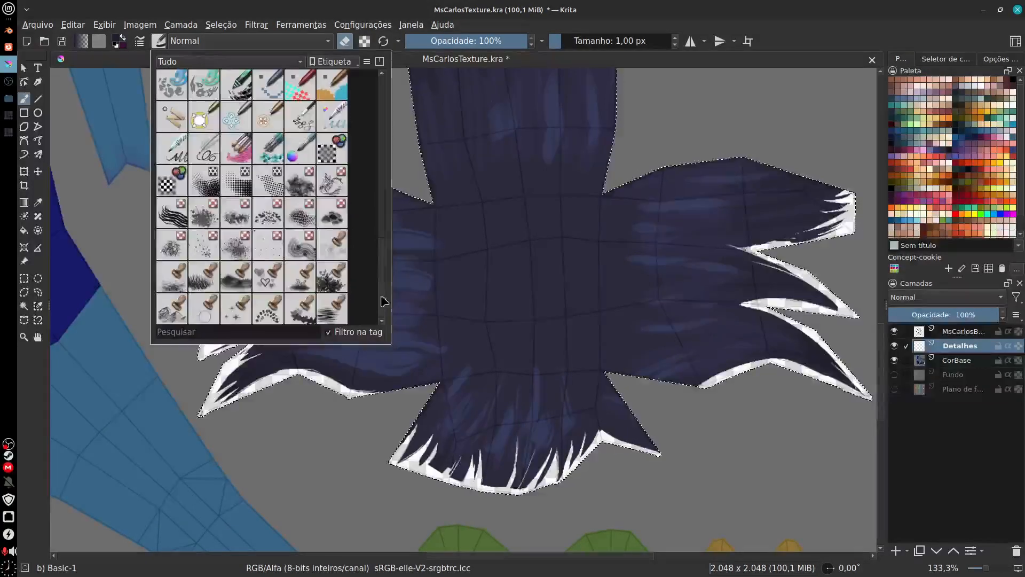
{"action": "left_click", "coordinate": [175, 219]}
{"action": "left_click", "coordinate": [532, 293]}
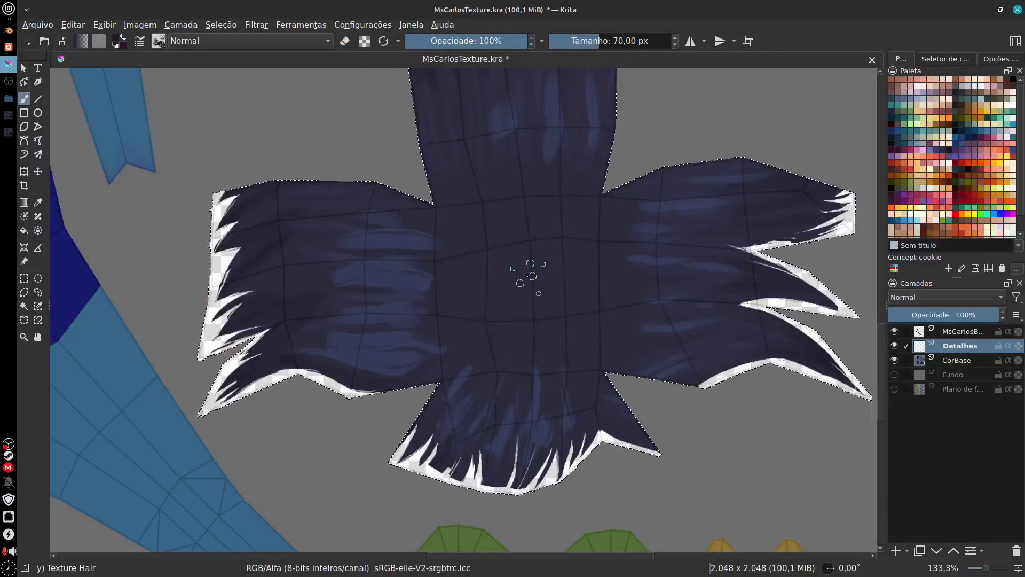
Step: Try a Texture Hair stroke from the cloth's centre down to the lower flap, and undo it
{"action": "left_click_drag", "start_coordinate": [528, 273], "coordinate": [473, 424]}
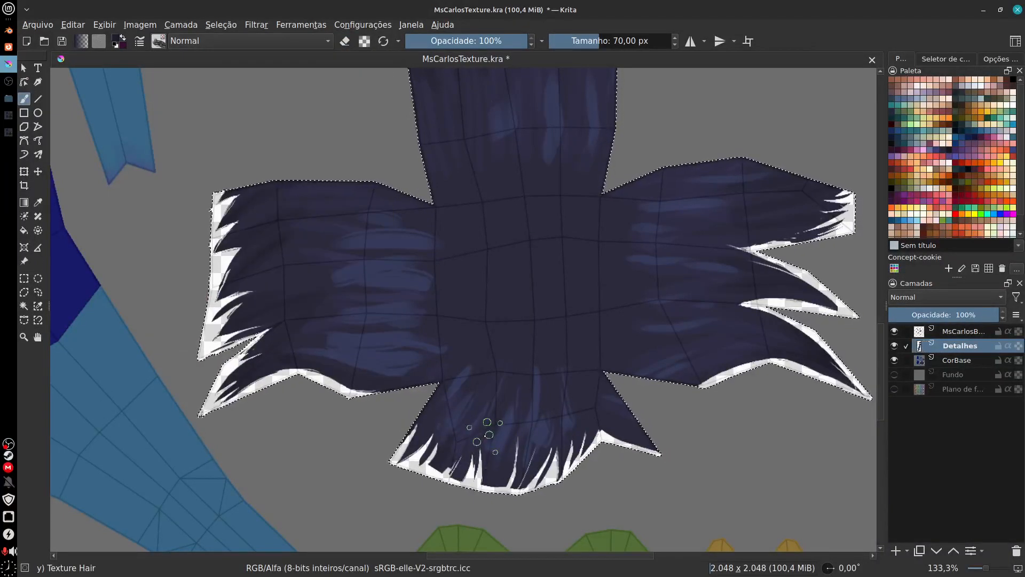
{"action": "key", "text": "ctrl+z"}
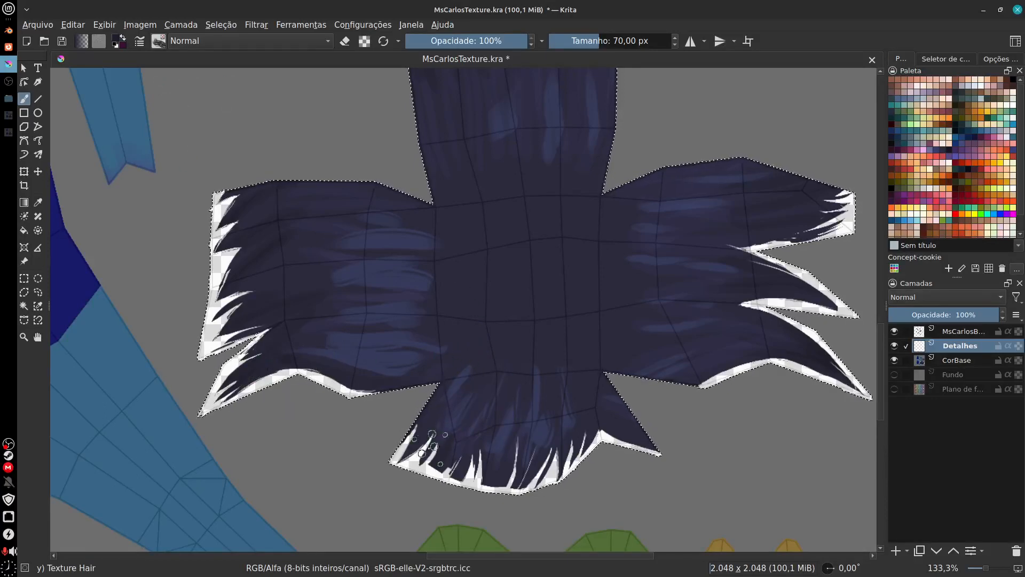
{"action": "left_click_drag", "start_coordinate": [435, 448], "coordinate": [442, 441]}
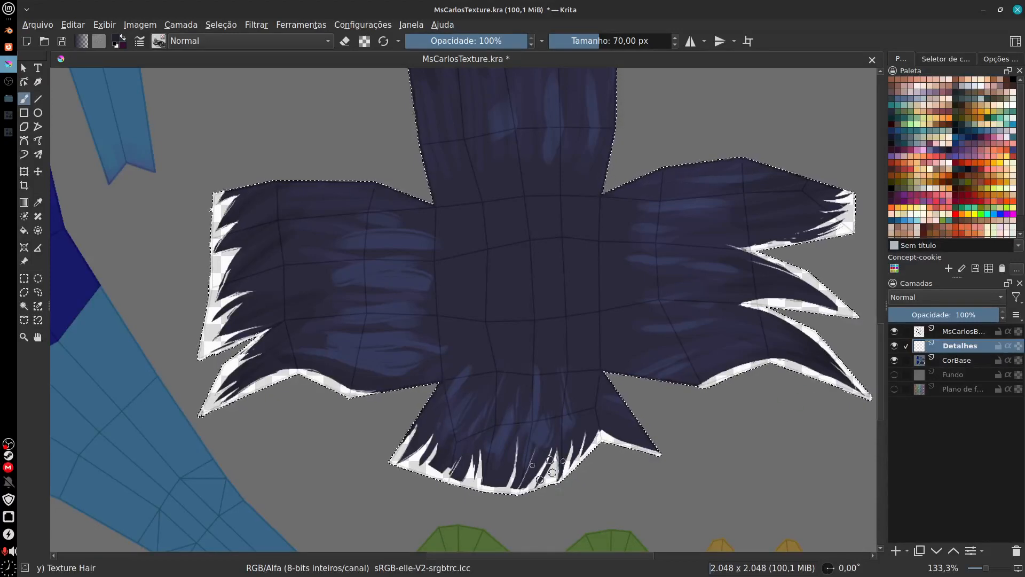
Step: Make CorBase active and try subtracting the transparent fringe below the lower flap with Similar Color Selection at threshold 20
{"action": "scroll", "coordinate": [526, 398], "scroll_direction": "up", "scroll_amount": 2}
{"action": "key", "text": "plus"}
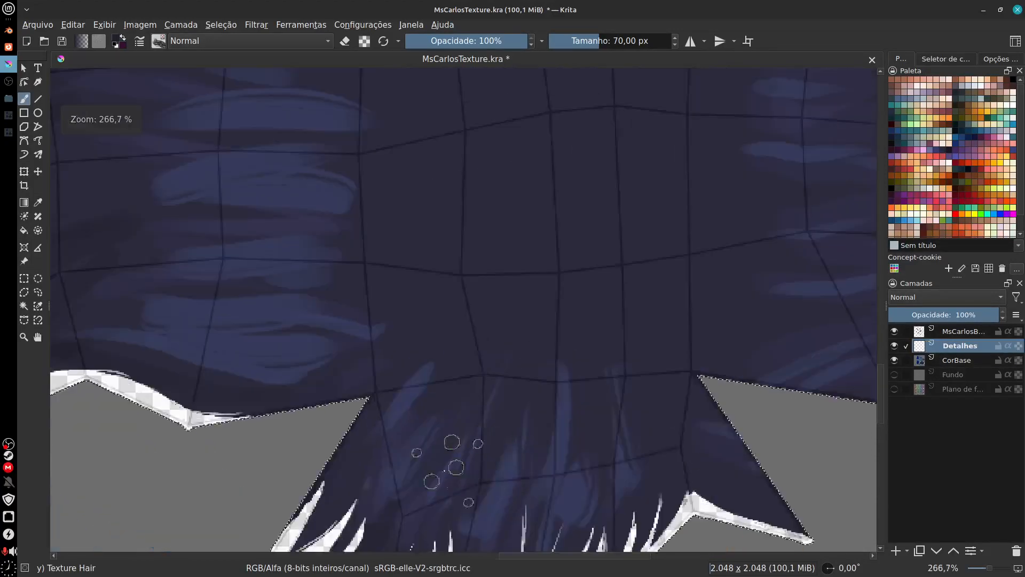
{"action": "left_click_drag", "start_coordinate": [406, 497], "coordinate": [582, 369]}
{"action": "left_click", "coordinate": [960, 363]}
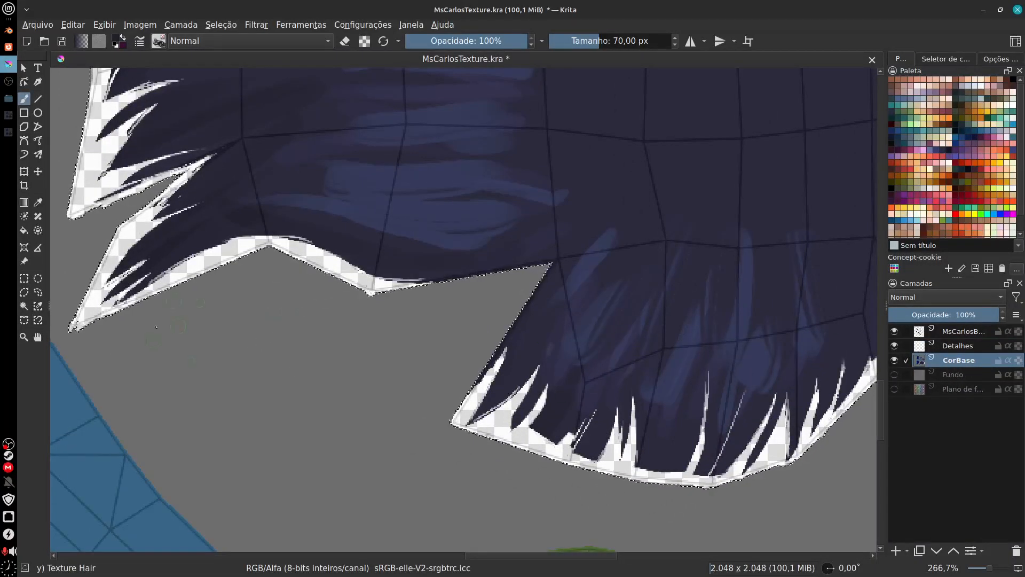
{"action": "left_click", "coordinate": [25, 306]}
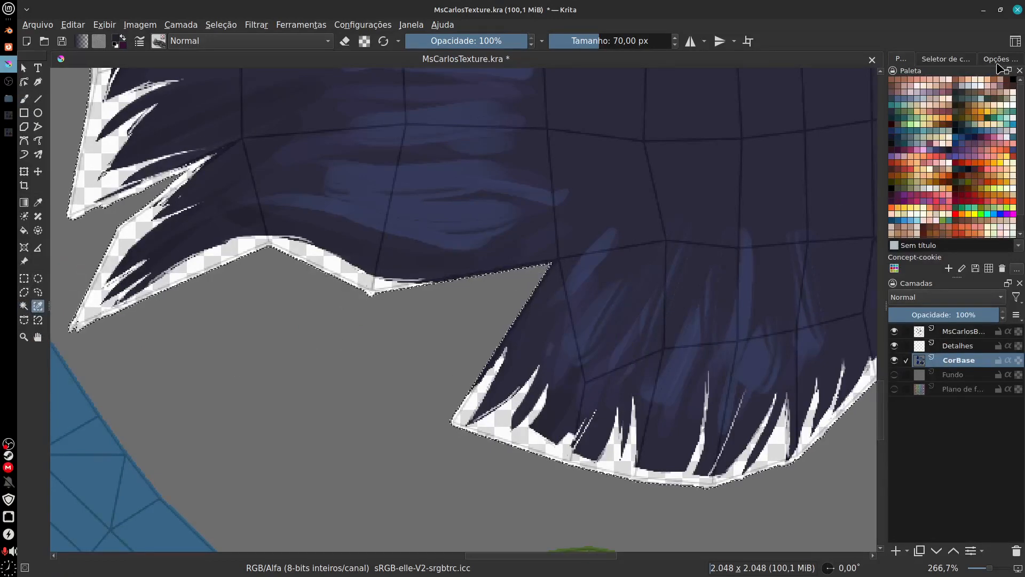
{"action": "left_click", "coordinate": [958, 62]}
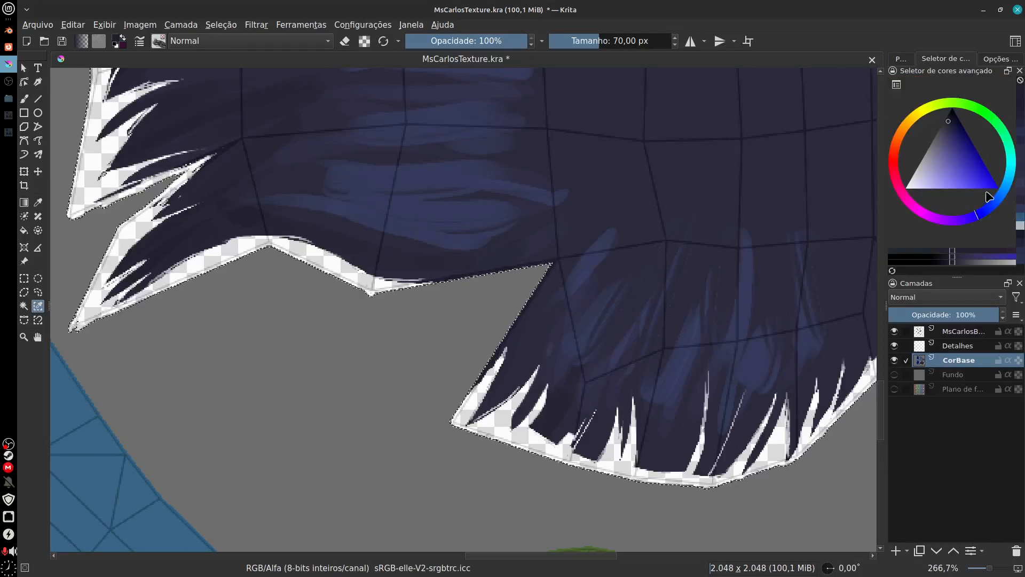
{"action": "left_click", "coordinate": [907, 59]}
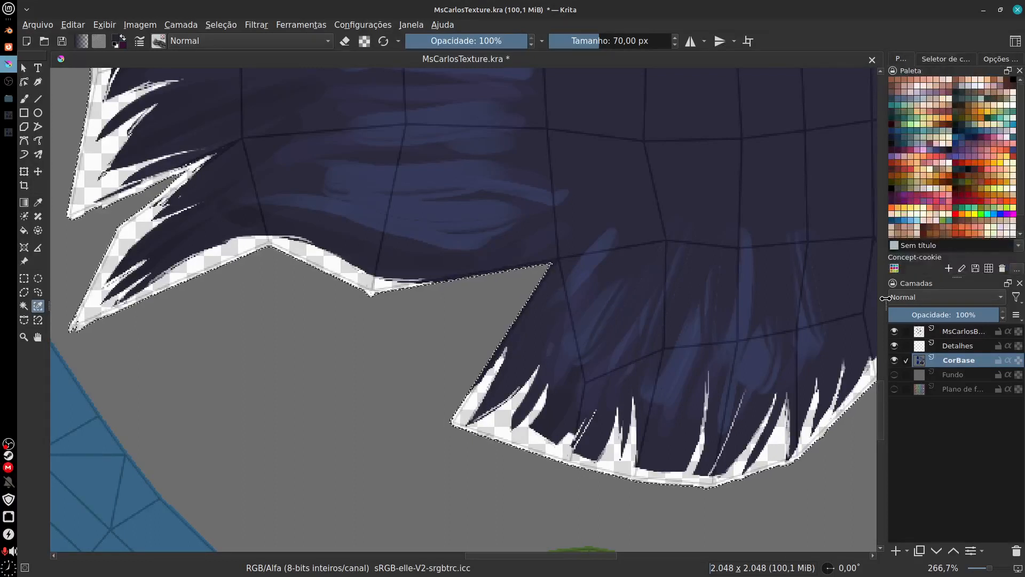
{"action": "left_click", "coordinate": [958, 62]}
{"action": "left_click", "coordinate": [1001, 61]}
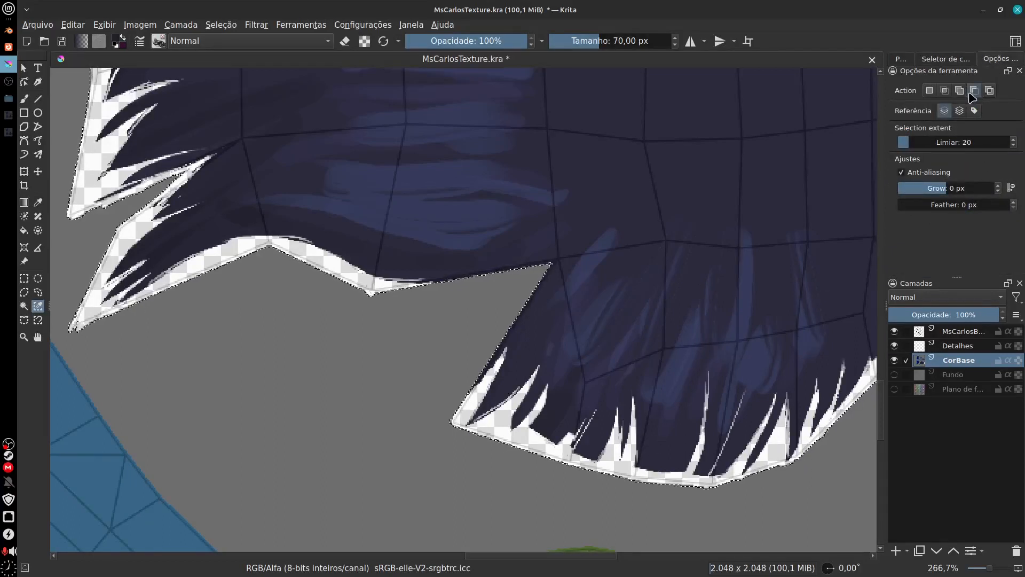
{"action": "left_click", "coordinate": [564, 450]}
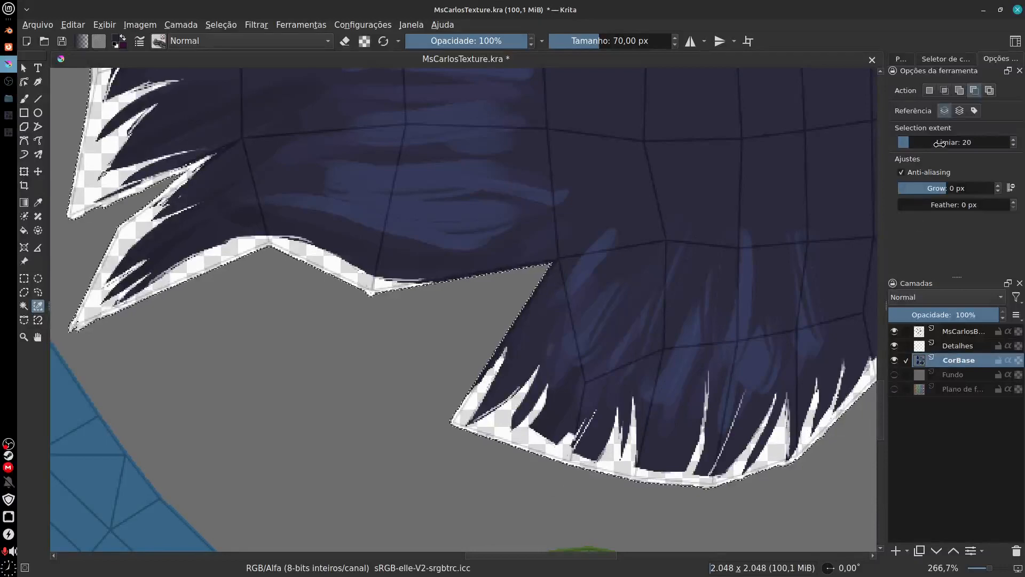
Step: Try subtracting the transparent fringe from the selection with the Similar Color Selection threshold raised to 46 and 95
{"action": "left_click_drag", "start_coordinate": [911, 143], "coordinate": [924, 143]}
{"action": "left_click", "coordinate": [622, 466]}
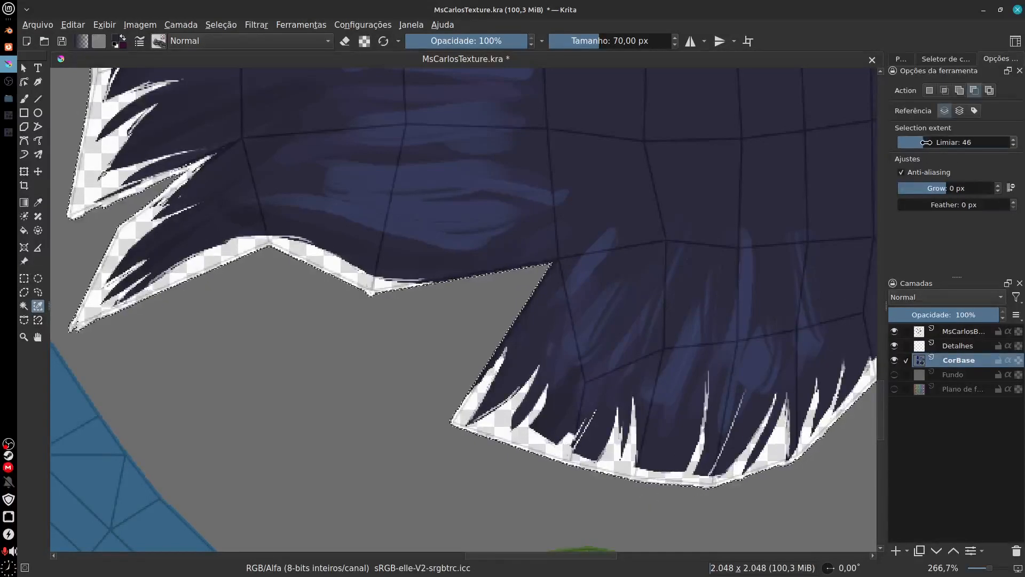
{"action": "left_click_drag", "start_coordinate": [921, 142], "coordinate": [950, 142]}
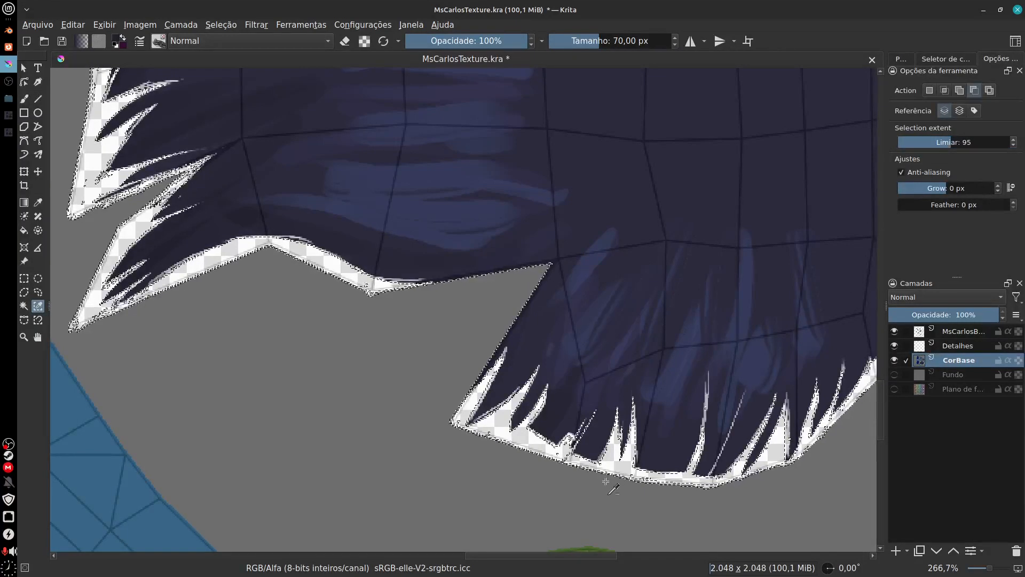
Step: Hide the wireframe layer and subtract the transparent fringe from the selection with threshold 60 and Grow 1 px
{"action": "left_click", "coordinate": [894, 331]}
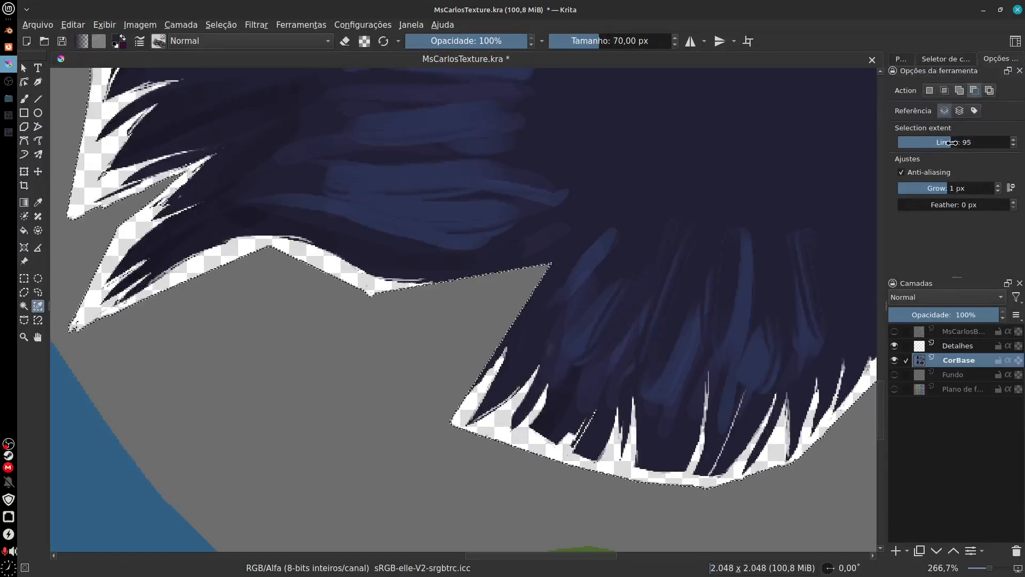
{"action": "left_click_drag", "start_coordinate": [932, 152], "coordinate": [931, 153]}
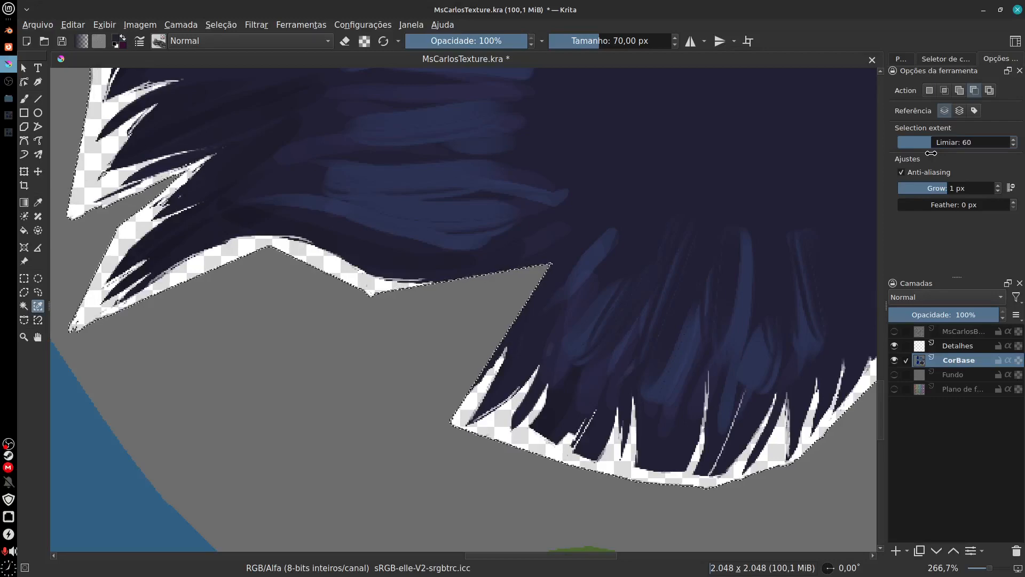
{"action": "left_click", "coordinate": [607, 458]}
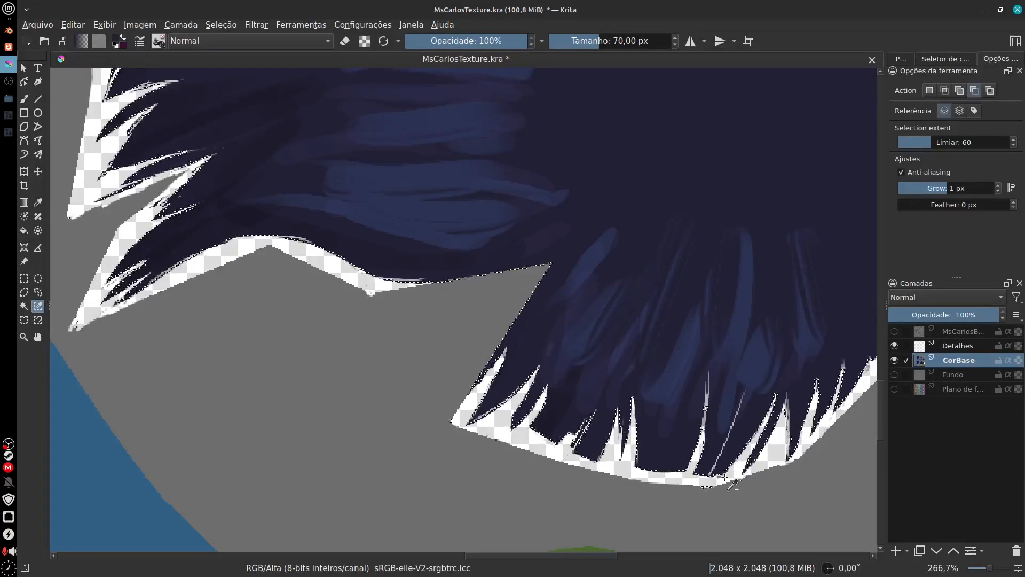
Step: Clear the selection, try splitting CorBase's alpha into a transparency mask, and remove that mask
{"action": "key", "text": "ctrl+shift+a"}
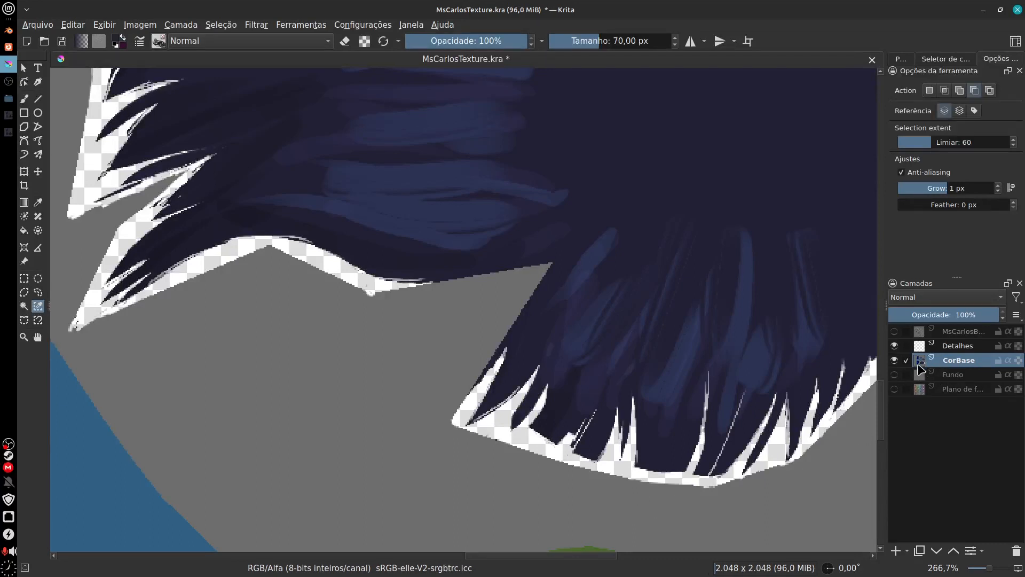
{"action": "right_click", "coordinate": [922, 366]}
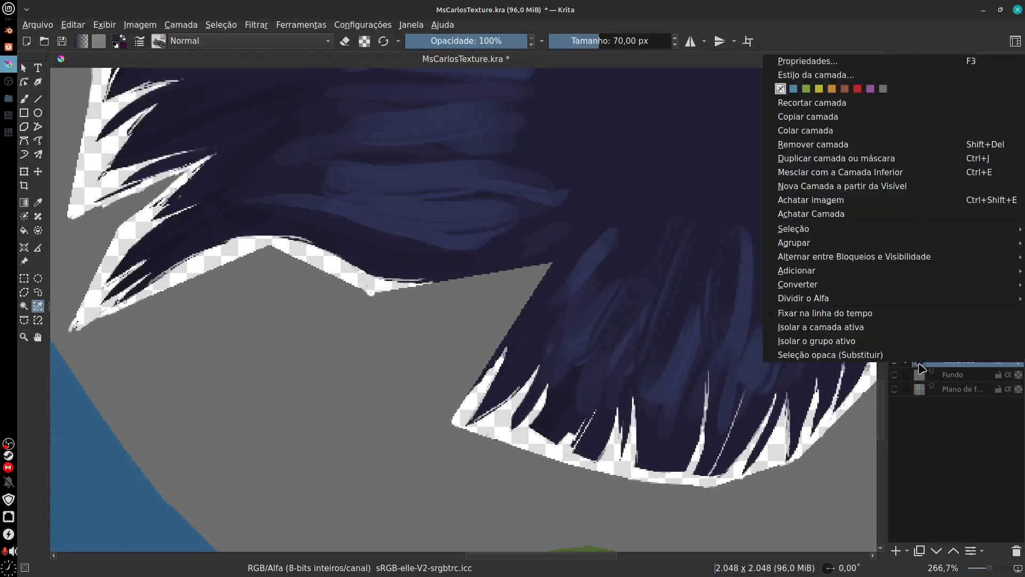
{"action": "mouse_move", "coordinate": [880, 236]}
{"action": "mouse_move", "coordinate": [927, 301]}
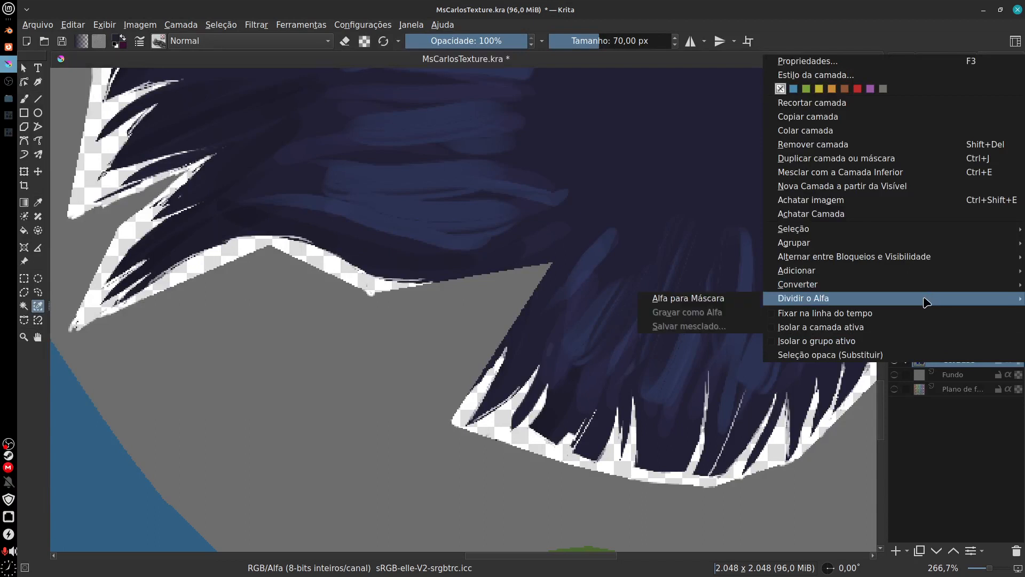
{"action": "left_click", "coordinate": [674, 303]}
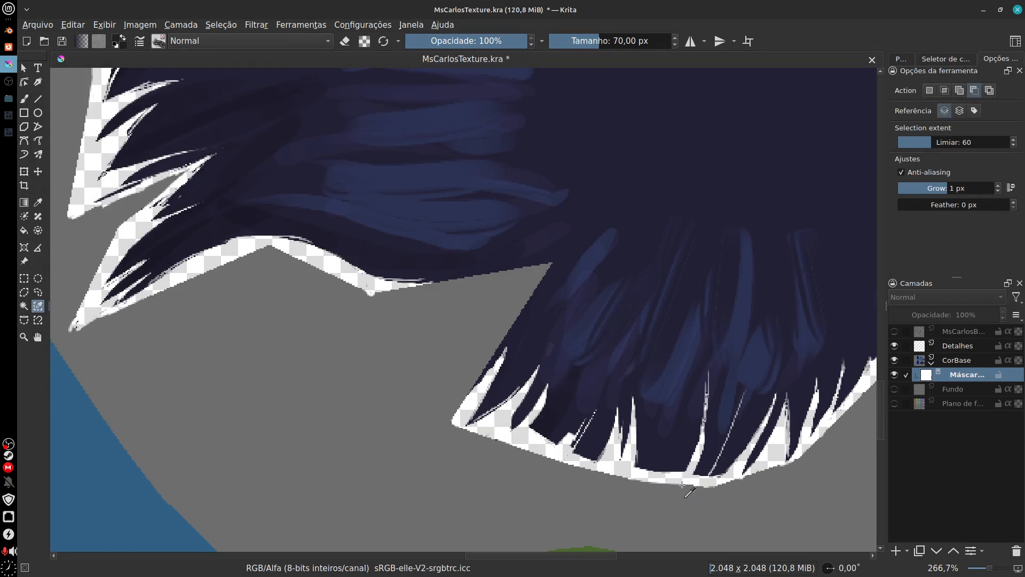
{"action": "left_click", "coordinate": [1017, 551]}
{"action": "left_click_drag", "start_coordinate": [751, 477], "coordinate": [644, 488]}
{"action": "key", "text": "ctrl+z"}
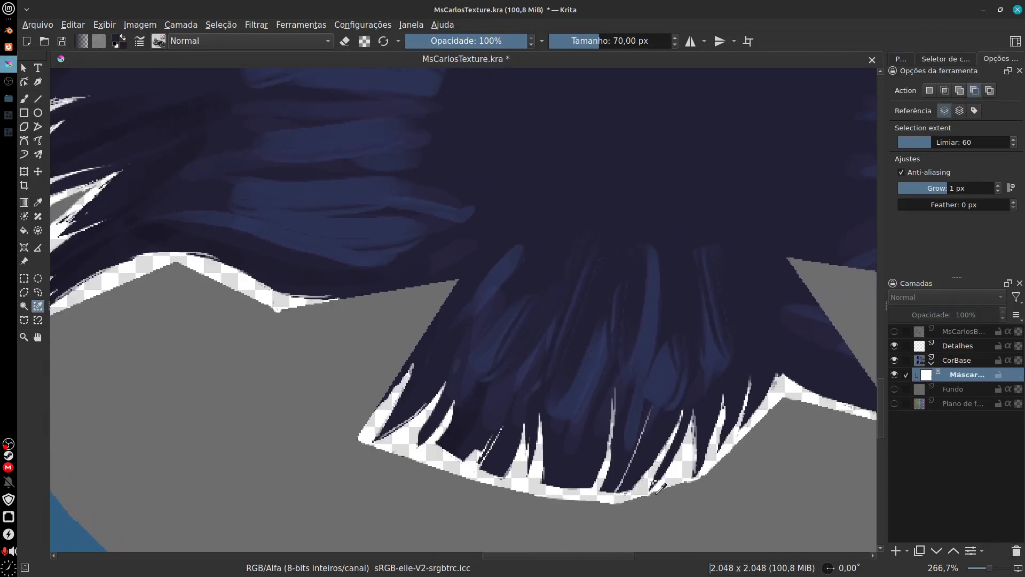
{"action": "key", "text": "ctrl+shift+z"}
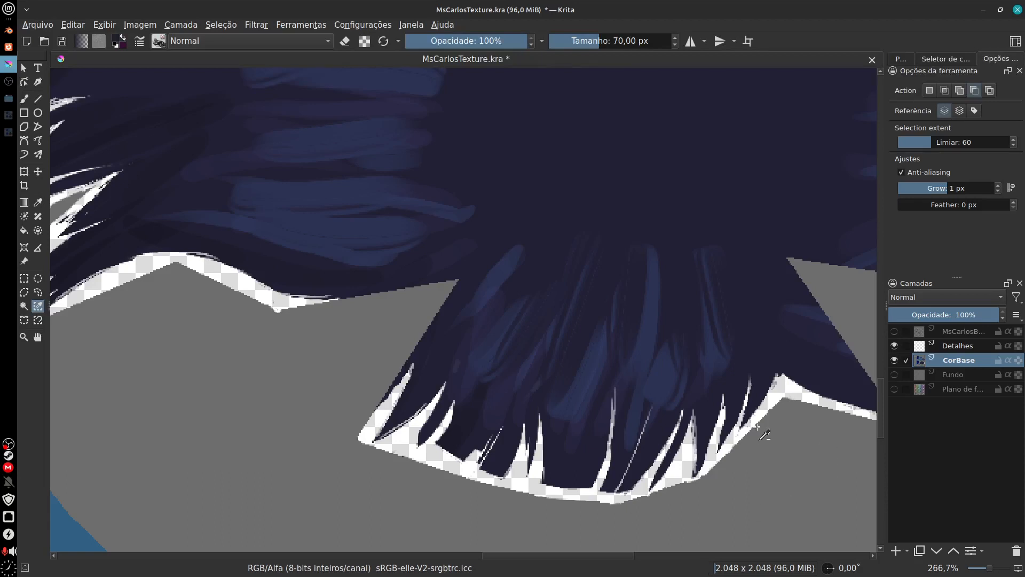
Step: Restore the tight selection that follows the painted hair strands
{"action": "scroll", "coordinate": [615, 483], "scroll_direction": "right", "scroll_amount": 3}
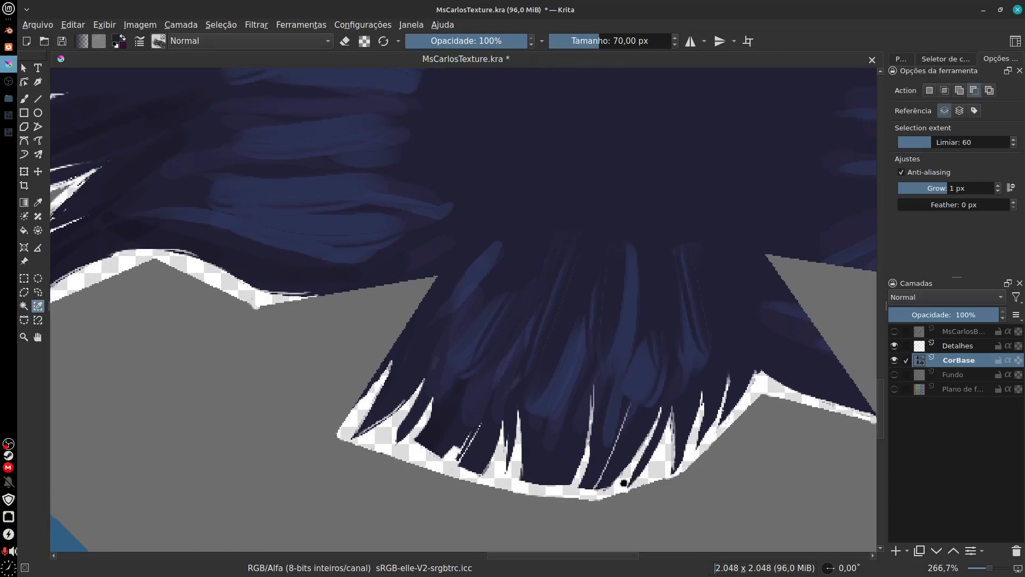
{"action": "left_click", "coordinate": [663, 487]}
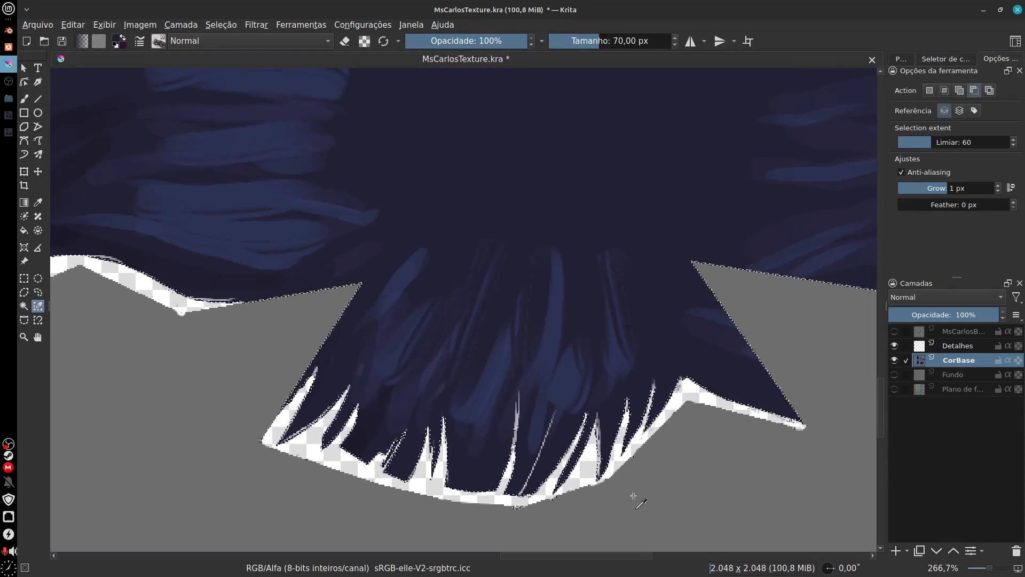
Step: Check how the selection outline follows the jagged hair tips on the lower, left and upper flaps
{"action": "scroll", "coordinate": [671, 507], "scroll_direction": "left", "scroll_amount": 2}
{"action": "scroll", "coordinate": [671, 508], "scroll_direction": "up", "scroll_amount": 1}
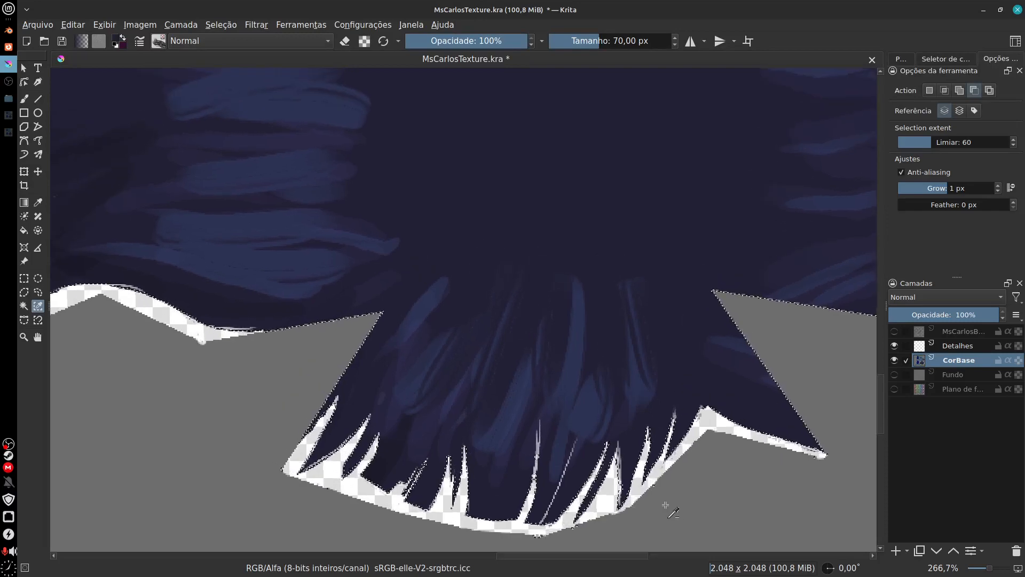
{"action": "scroll", "coordinate": [711, 494], "scroll_direction": "left", "scroll_amount": 6}
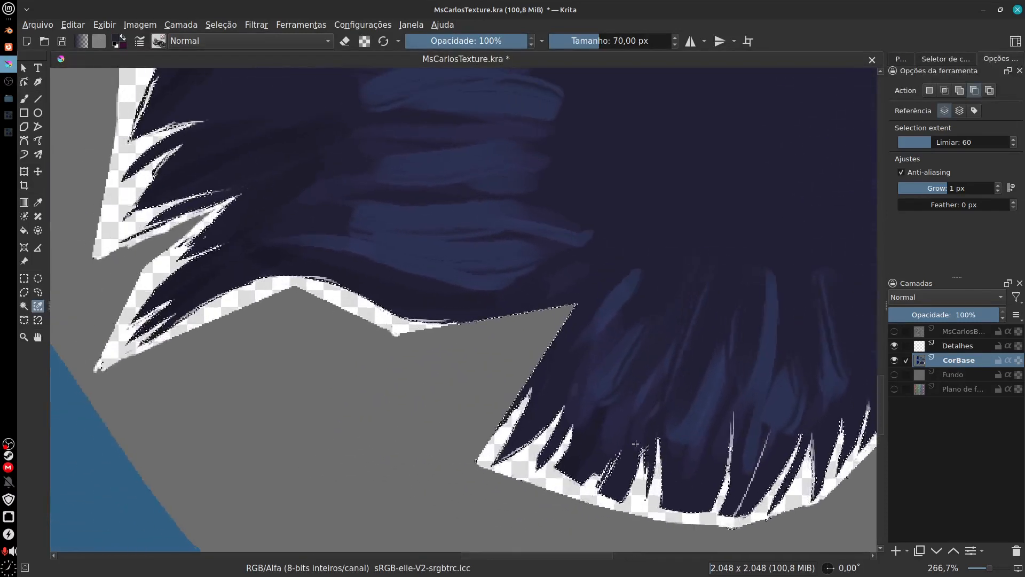
{"action": "scroll", "coordinate": [579, 475], "scroll_direction": "right", "scroll_amount": 2}
{"action": "scroll", "coordinate": [579, 474], "scroll_direction": "up", "scroll_amount": 6}
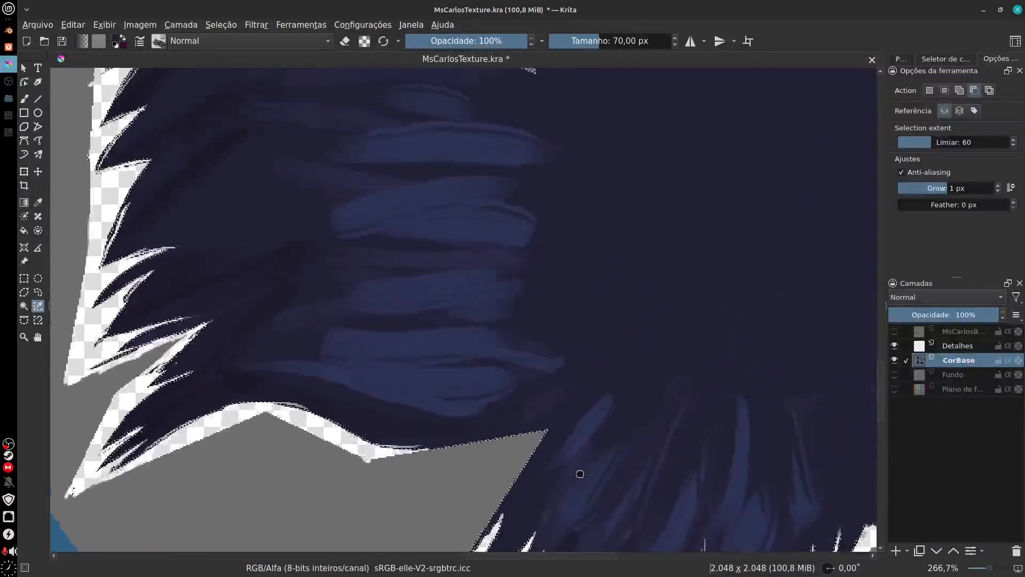
{"action": "scroll", "coordinate": [569, 460], "scroll_direction": "up", "scroll_amount": 8}
{"action": "scroll", "coordinate": [569, 461], "scroll_direction": "right", "scroll_amount": 4}
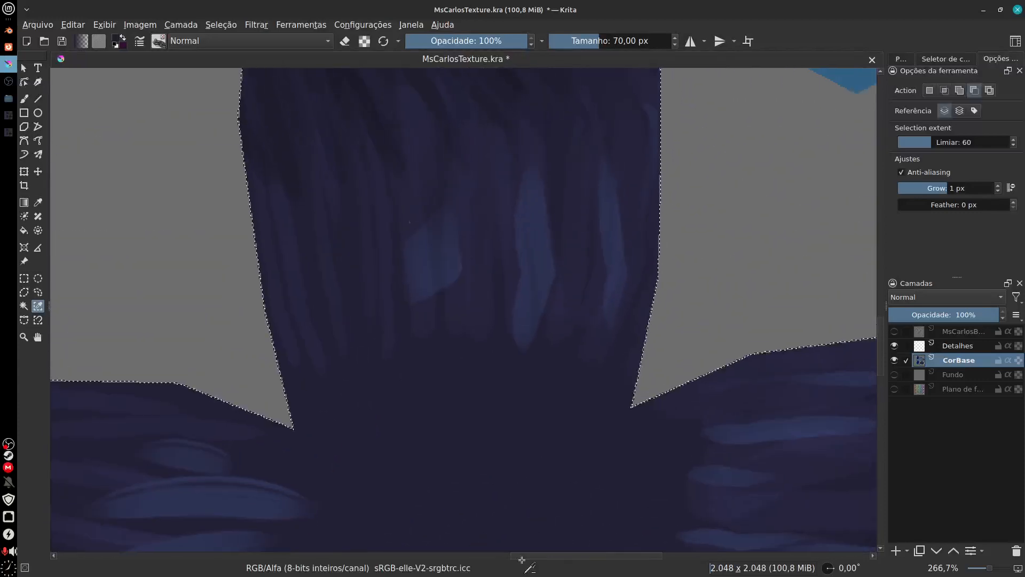
{"action": "scroll", "coordinate": [539, 473], "scroll_direction": "up", "scroll_amount": 6}
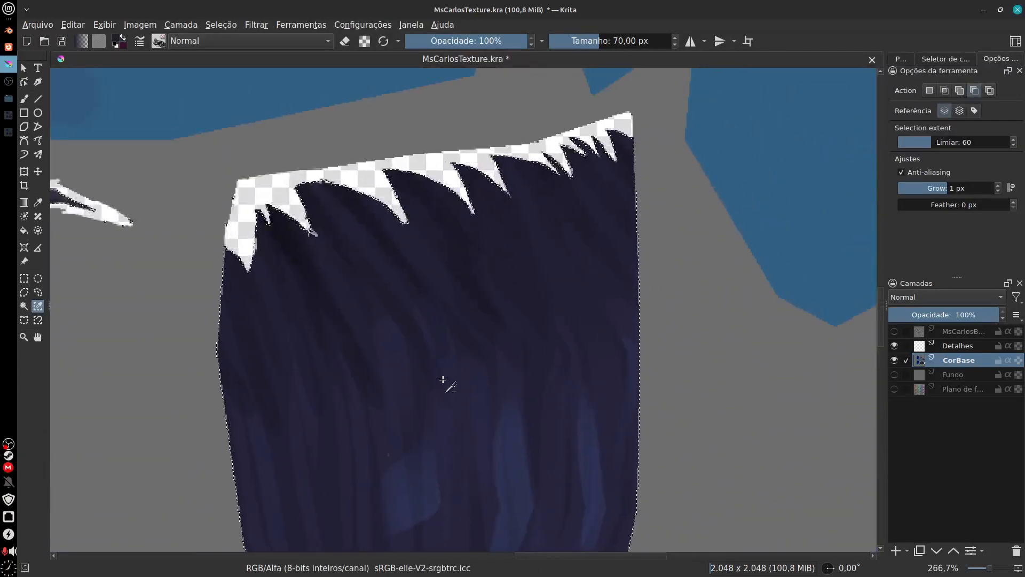
{"action": "scroll", "coordinate": [465, 481], "scroll_direction": "down", "scroll_amount": 5}
{"action": "scroll", "coordinate": [526, 350], "scroll_direction": "left", "scroll_amount": 3}
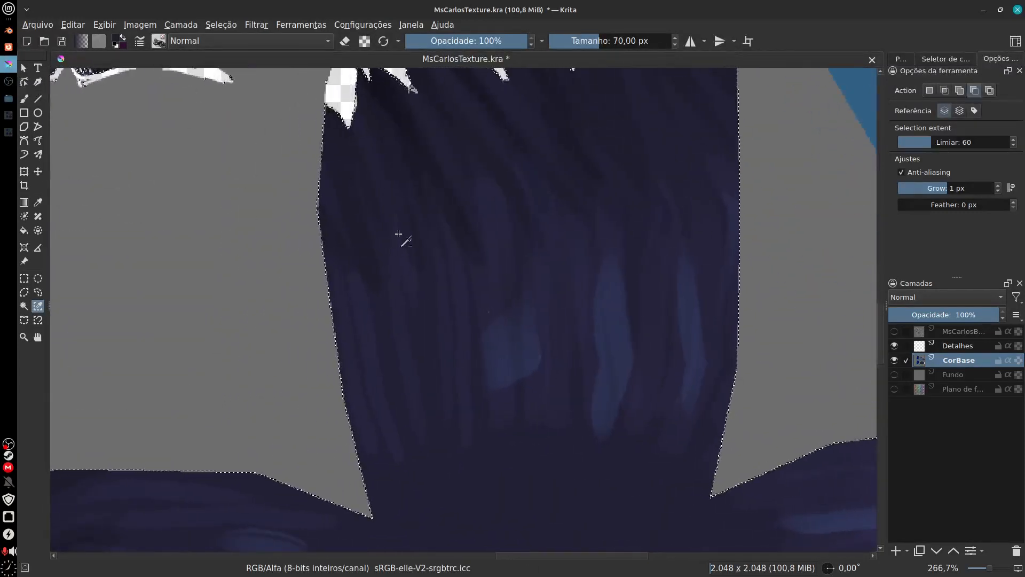
Step: Make Detalhes active with the hair selection kept, ready the Texture Hair brush, and sample the dark colour near the upper flap's tips
{"action": "left_click", "coordinate": [159, 41]}
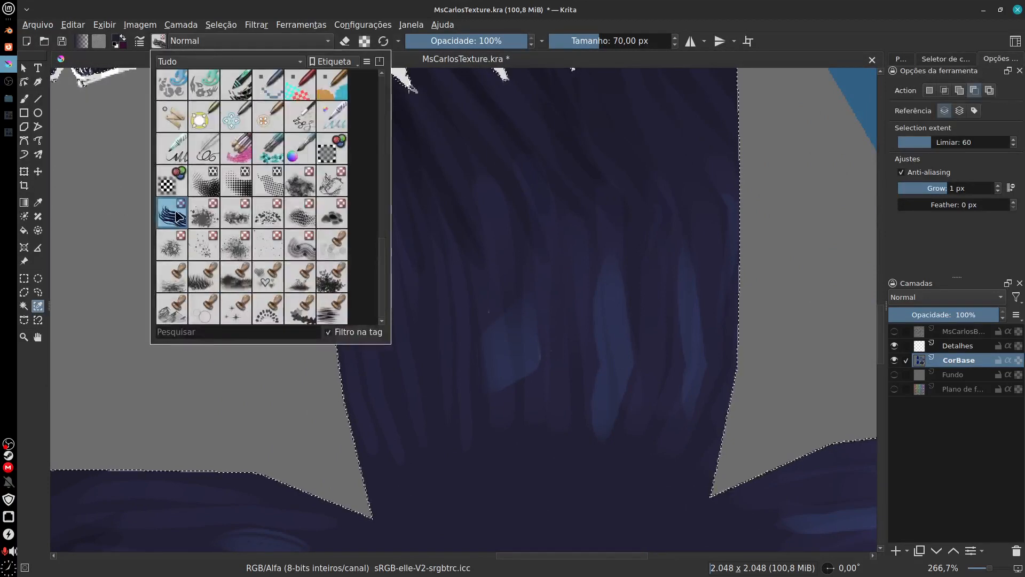
{"action": "left_click", "coordinate": [597, 350]}
{"action": "left_click_drag", "start_coordinate": [586, 321], "coordinate": [557, 351]}
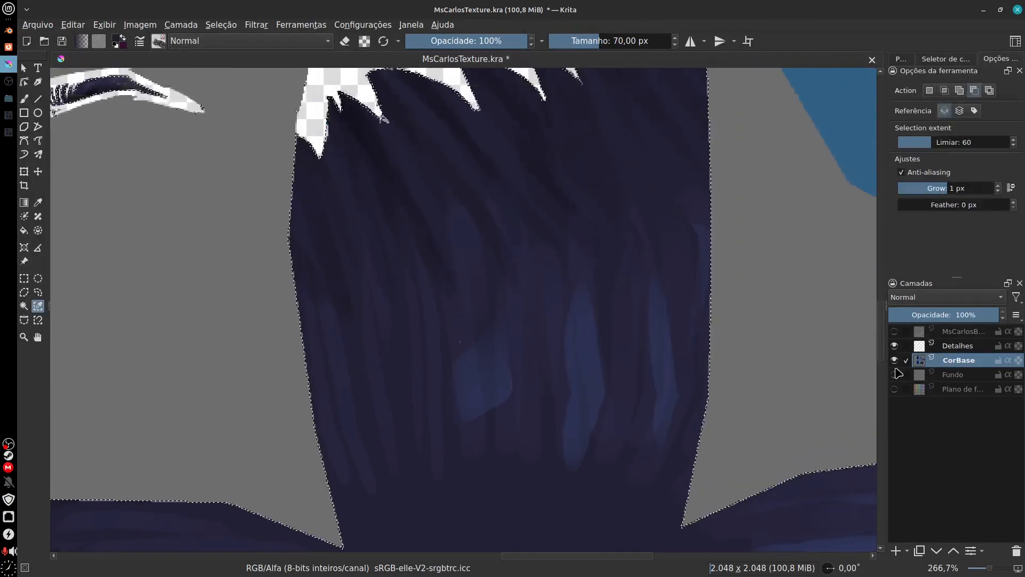
{"action": "left_click", "coordinate": [910, 347]}
{"action": "key", "text": "ctrl+shift+a"}
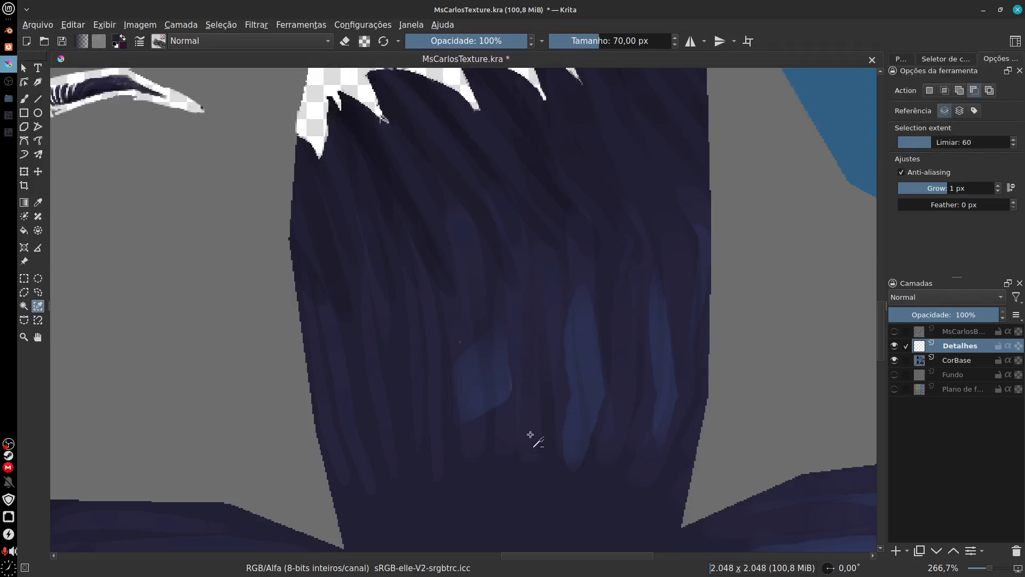
{"action": "left_click", "coordinate": [567, 476]}
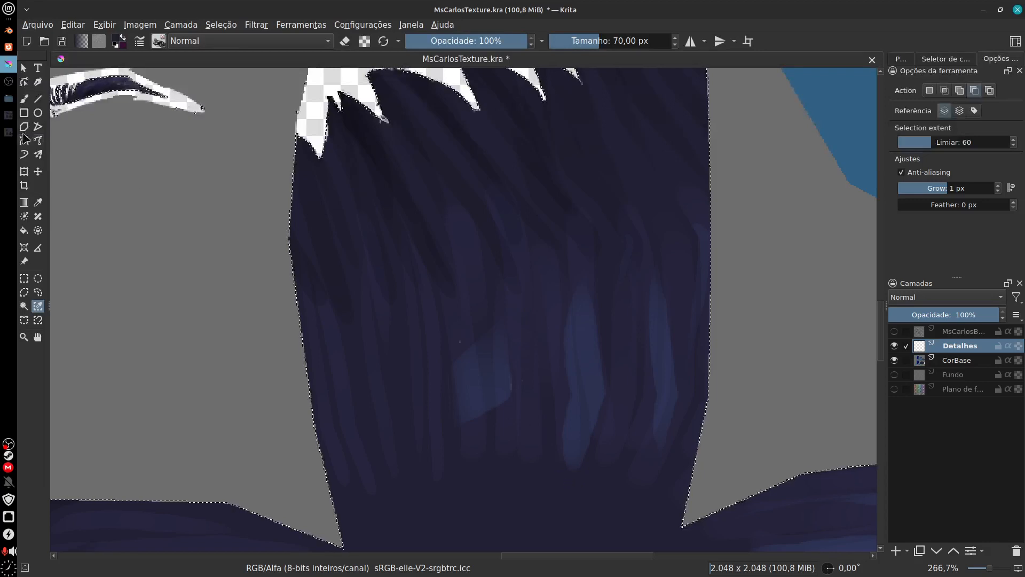
{"action": "left_click", "coordinate": [24, 99]}
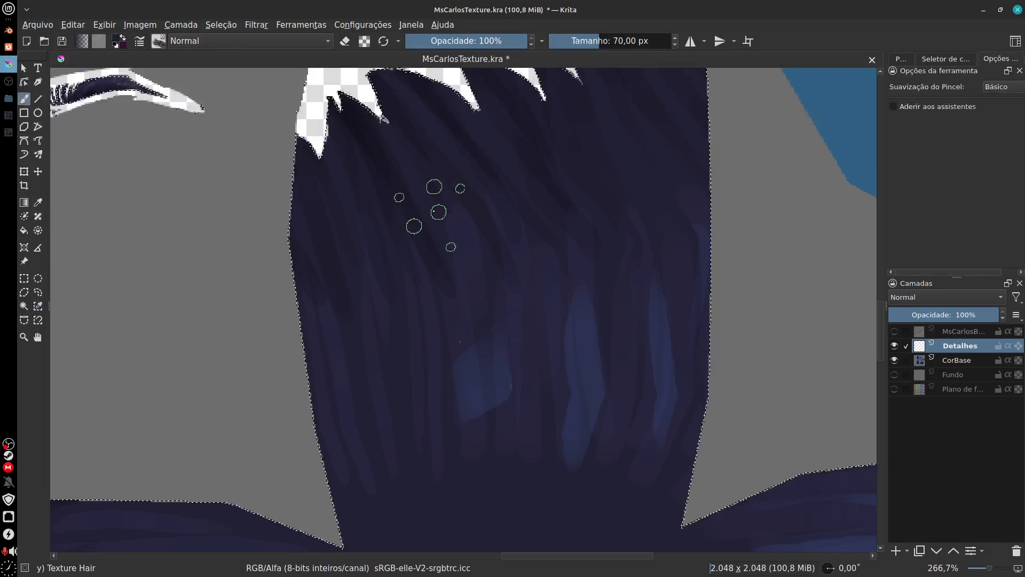
{"action": "left_click", "coordinate": [359, 125], "text": "ctrl"}
Step: Paint dark Texture Hair strokes along the jagged tips of the upper flap on Detalhes
{"action": "left_click_drag", "start_coordinate": [406, 234], "coordinate": [431, 332]}
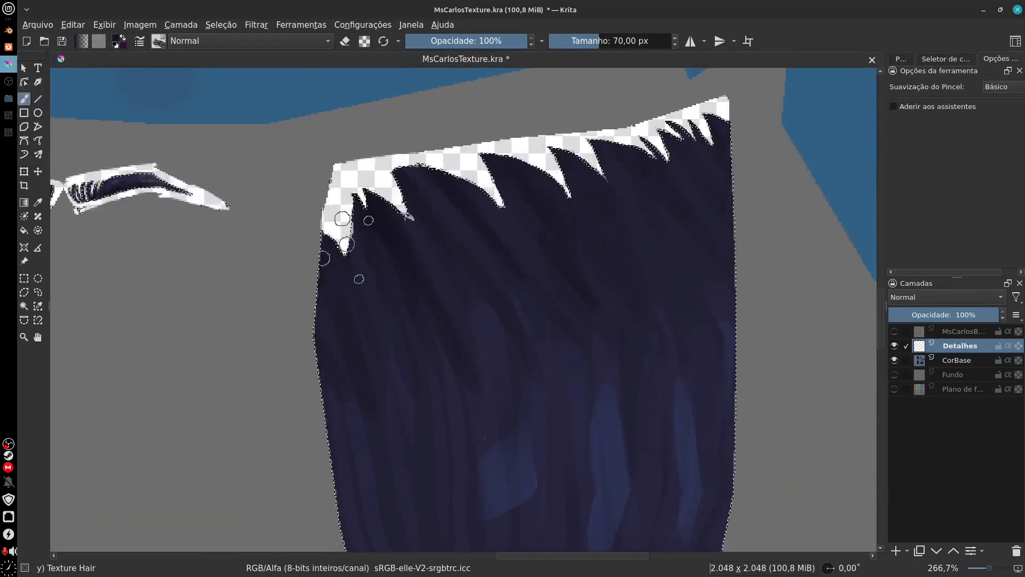
{"action": "mouse_move", "coordinate": [346, 244]}
{"action": "left_mouse_down"}
{"action": "mouse_move", "coordinate": [408, 430]}
{"action": "mouse_move", "coordinate": [430, 451]}
{"action": "mouse_move", "coordinate": [458, 412]}
{"action": "mouse_move", "coordinate": [462, 171]}
{"action": "mouse_move", "coordinate": [508, 171]}
{"action": "mouse_move", "coordinate": [545, 224]}
{"action": "mouse_move", "coordinate": [586, 358]}
{"action": "mouse_move", "coordinate": [630, 374]}
{"action": "mouse_move", "coordinate": [662, 138]}
{"action": "mouse_move", "coordinate": [679, 291]}
{"action": "left_mouse_up"}
{"action": "mouse_move", "coordinate": [694, 137]}
{"action": "left_mouse_down"}
{"action": "mouse_move", "coordinate": [710, 337]}
{"action": "mouse_move", "coordinate": [699, 163]}
{"action": "left_mouse_up"}
{"action": "left_click_drag", "start_coordinate": [670, 223], "coordinate": [660, 308]}
Step: Paint dark Texture Hair strokes inward from the jagged tips along the upper half of the left flap
{"action": "key", "text": "minus"}
{"action": "left_click_drag", "start_coordinate": [550, 414], "coordinate": [750, 228]}
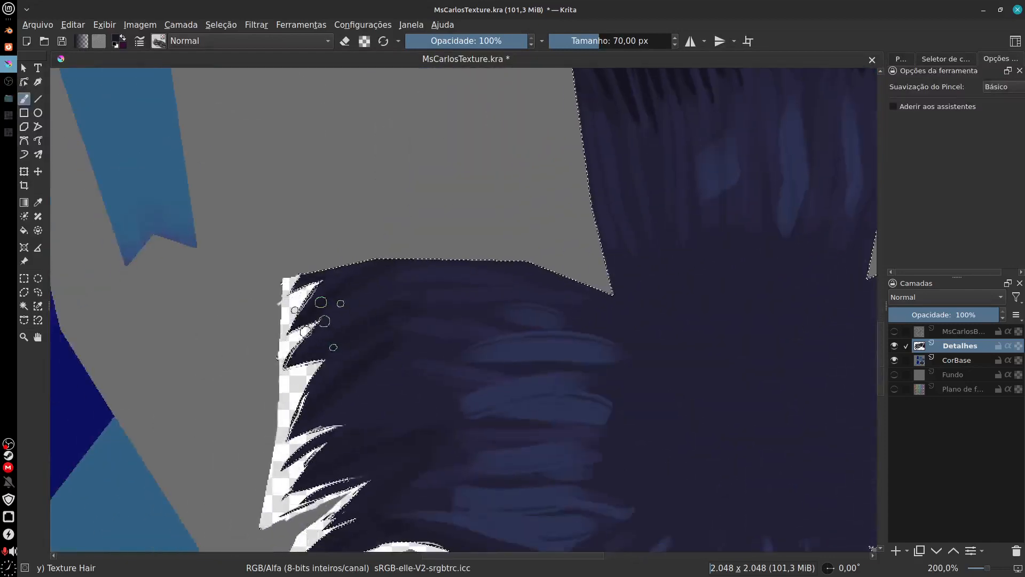
{"action": "left_click_drag", "start_coordinate": [315, 315], "coordinate": [454, 290]}
{"action": "left_click_drag", "start_coordinate": [307, 337], "coordinate": [452, 310]}
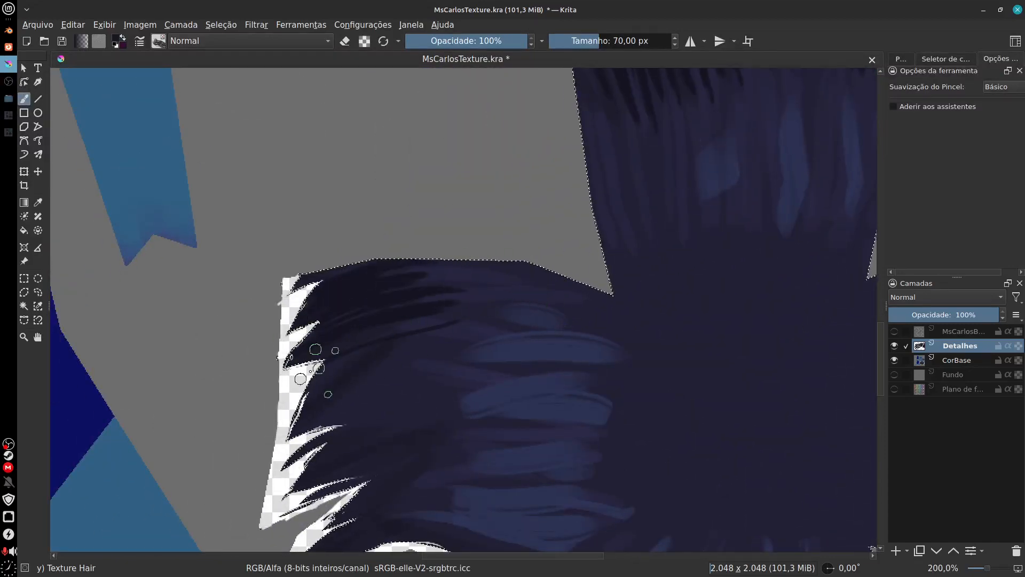
{"action": "left_click_drag", "start_coordinate": [311, 373], "coordinate": [441, 342]}
{"action": "left_click_drag", "start_coordinate": [314, 402], "coordinate": [448, 365]}
Step: Continue the dark Texture Hair strokes over the middle and lower tips of the left flap
{"action": "left_click_drag", "start_coordinate": [372, 387], "coordinate": [410, 312]}
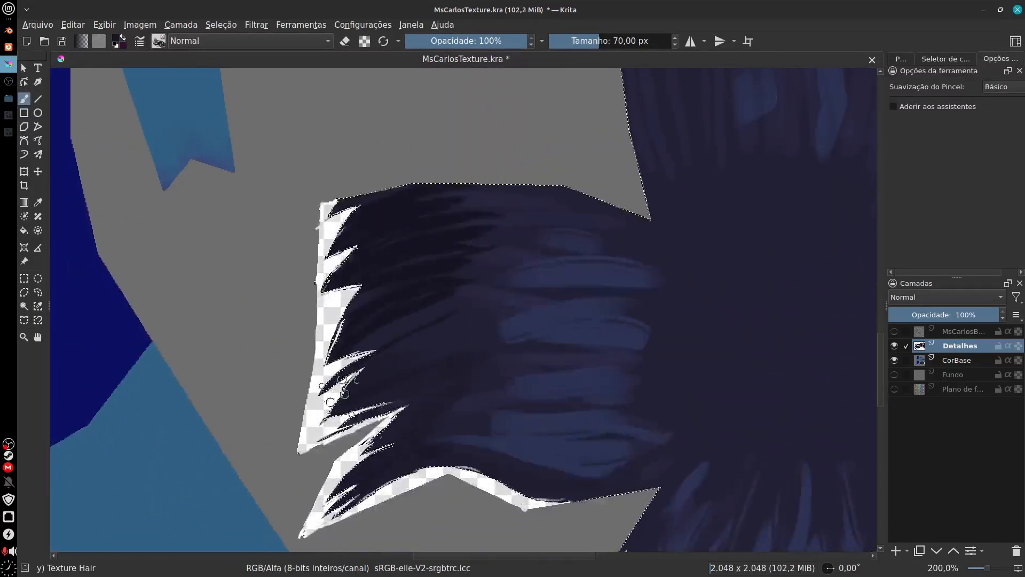
{"action": "left_click_drag", "start_coordinate": [337, 369], "coordinate": [493, 320]}
{"action": "left_click_drag", "start_coordinate": [350, 419], "coordinate": [526, 367]}
{"action": "left_click_drag", "start_coordinate": [369, 449], "coordinate": [526, 408]}
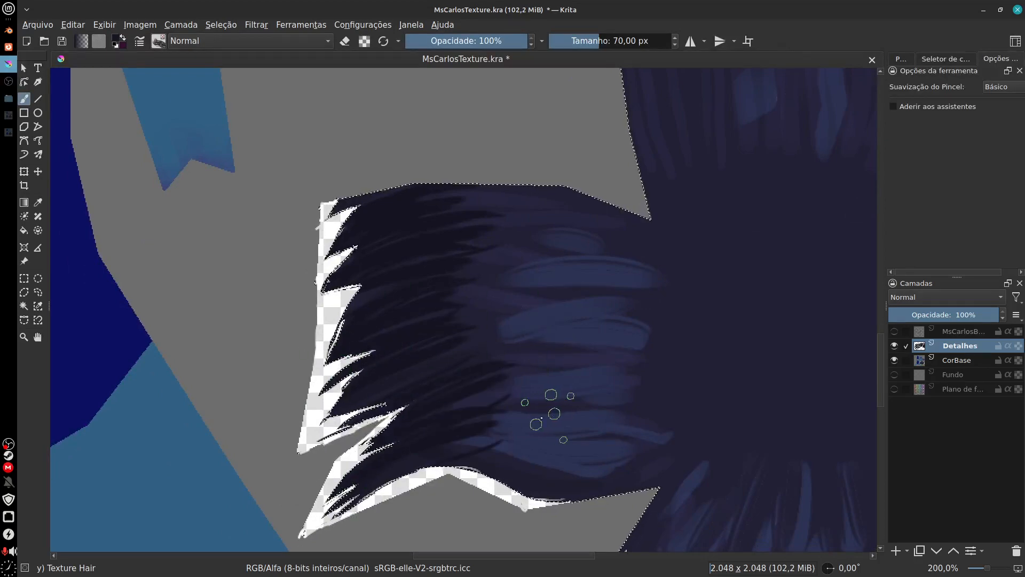
{"action": "left_click_drag", "start_coordinate": [377, 474], "coordinate": [519, 437]}
{"action": "left_click_drag", "start_coordinate": [349, 394], "coordinate": [527, 344]}
{"action": "left_click_drag", "start_coordinate": [339, 371], "coordinate": [452, 341]}
{"action": "left_click_drag", "start_coordinate": [342, 350], "coordinate": [401, 331]}
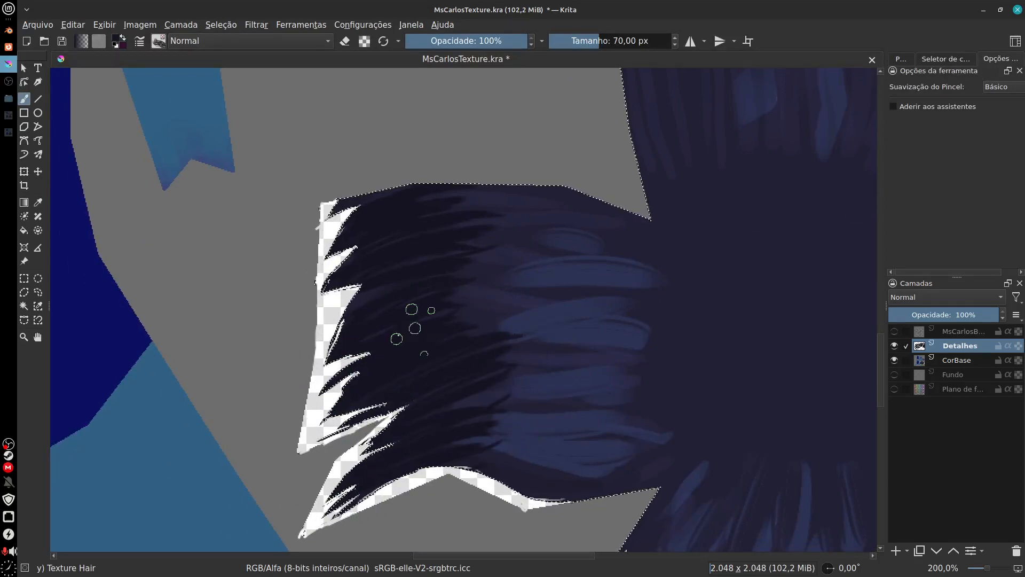
Step: Paint dark Texture Hair strokes upward from the jagged edge across the whole lower flap
{"action": "left_click_drag", "start_coordinate": [564, 469], "coordinate": [436, 360]}
{"action": "left_click_drag", "start_coordinate": [635, 394], "coordinate": [604, 345]}
{"action": "left_click_drag", "start_coordinate": [454, 429], "coordinate": [505, 355]}
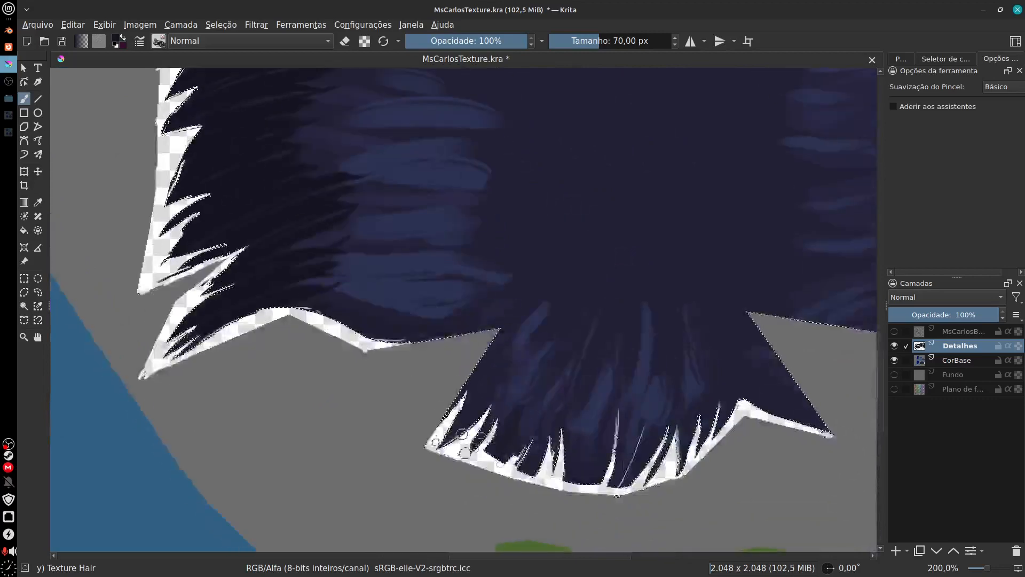
{"action": "left_click_drag", "start_coordinate": [473, 408], "coordinate": [538, 331]}
{"action": "left_click_drag", "start_coordinate": [534, 406], "coordinate": [566, 334]}
{"action": "mouse_move", "coordinate": [566, 409]}
{"action": "left_mouse_down"}
{"action": "mouse_move", "coordinate": [585, 345]}
{"action": "mouse_move", "coordinate": [606, 368]}
{"action": "left_mouse_up"}
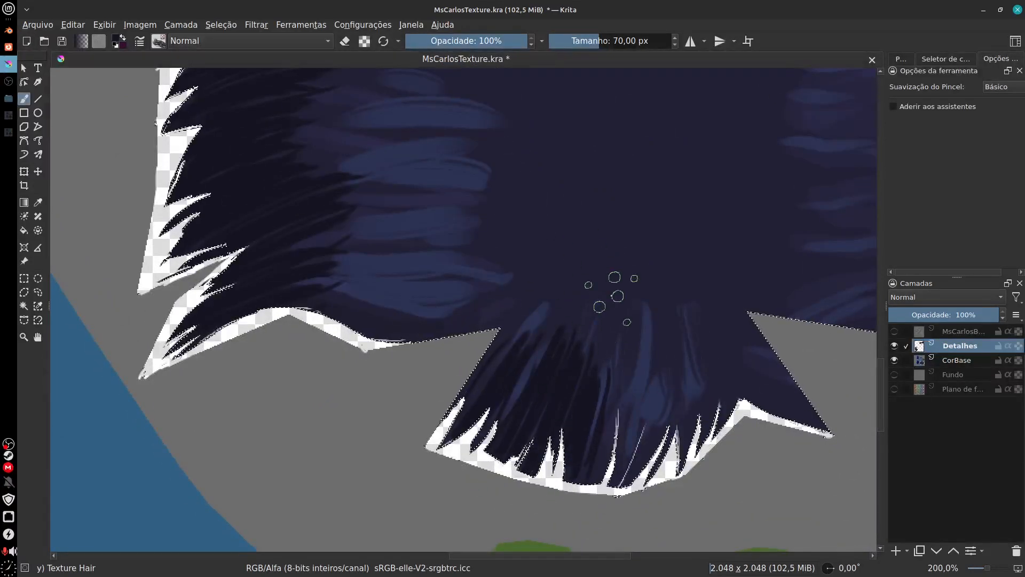
{"action": "left_click_drag", "start_coordinate": [601, 409], "coordinate": [627, 372]}
{"action": "mouse_move", "coordinate": [635, 417]}
{"action": "left_mouse_down"}
{"action": "mouse_move", "coordinate": [657, 352]}
{"action": "mouse_move", "coordinate": [686, 376]}
{"action": "left_mouse_up"}
{"action": "left_click_drag", "start_coordinate": [686, 420], "coordinate": [713, 371]}
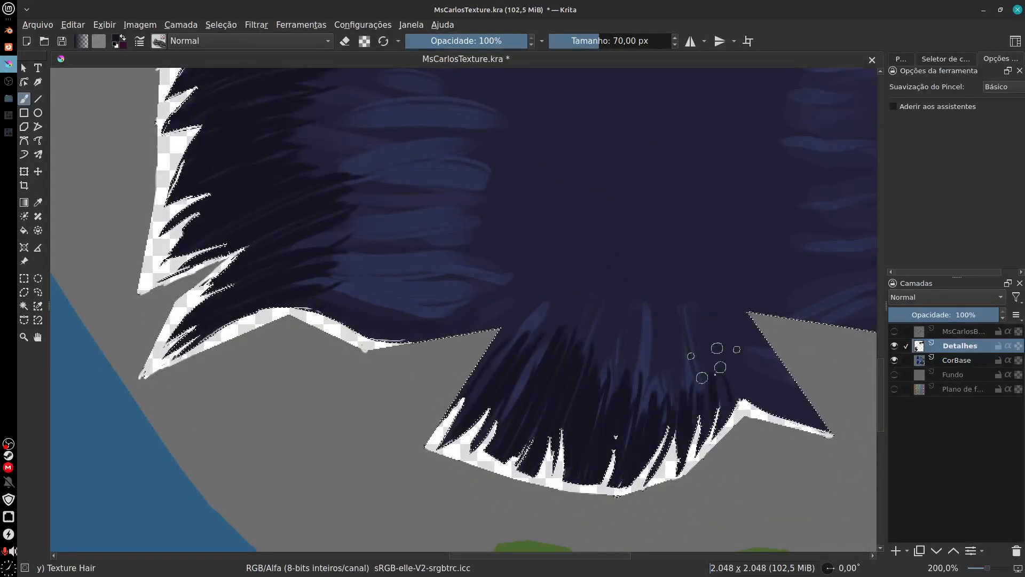
{"action": "left_click_drag", "start_coordinate": [715, 408], "coordinate": [740, 376]}
Step: Paint dark Texture Hair strokes inward from the pointed tips of the right flap
{"action": "mouse_move", "coordinate": [791, 414]}
{"action": "left_mouse_down"}
{"action": "mouse_move", "coordinate": [761, 379]}
{"action": "mouse_move", "coordinate": [641, 393]}
{"action": "left_mouse_up"}
{"action": "left_click_drag", "start_coordinate": [830, 318], "coordinate": [652, 425]}
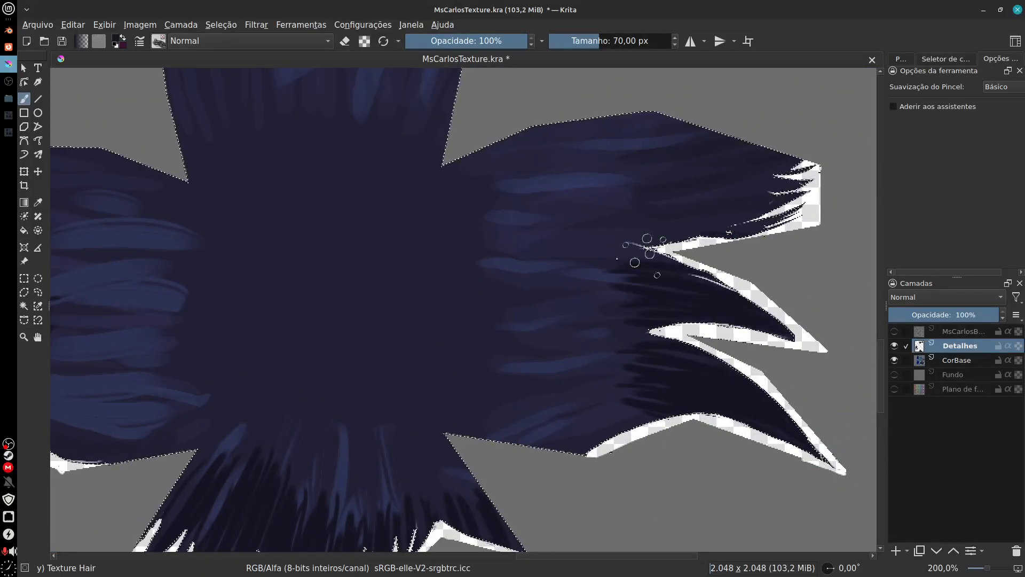
{"action": "mouse_move", "coordinate": [765, 206]}
{"action": "left_mouse_down"}
{"action": "mouse_move", "coordinate": [577, 243]}
{"action": "mouse_move", "coordinate": [574, 229]}
{"action": "left_mouse_up"}
{"action": "left_click_drag", "start_coordinate": [782, 184], "coordinate": [659, 176]}
{"action": "mouse_move", "coordinate": [796, 163]}
{"action": "left_mouse_down"}
{"action": "mouse_move", "coordinate": [681, 128]}
{"action": "mouse_move", "coordinate": [663, 138]}
{"action": "left_mouse_up"}
{"action": "left_click_drag", "start_coordinate": [672, 210], "coordinate": [550, 228]}
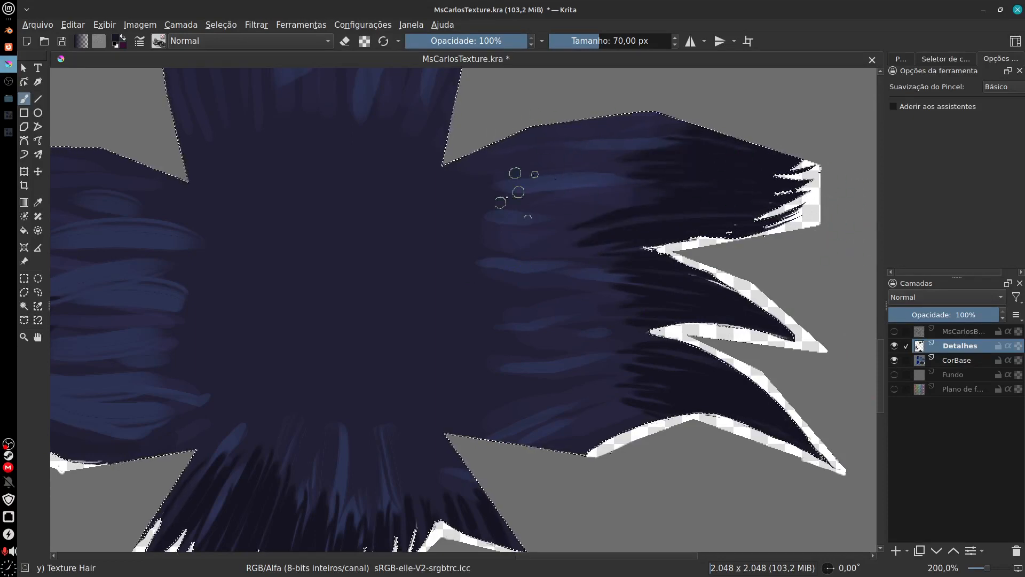
Step: Sample the base hair colour near the centre and blend the right flap's dark strokes with thin strands of it
{"action": "left_click_drag", "start_coordinate": [592, 397], "coordinate": [603, 398]}
{"action": "left_click", "coordinate": [459, 359], "text": "ctrl"}
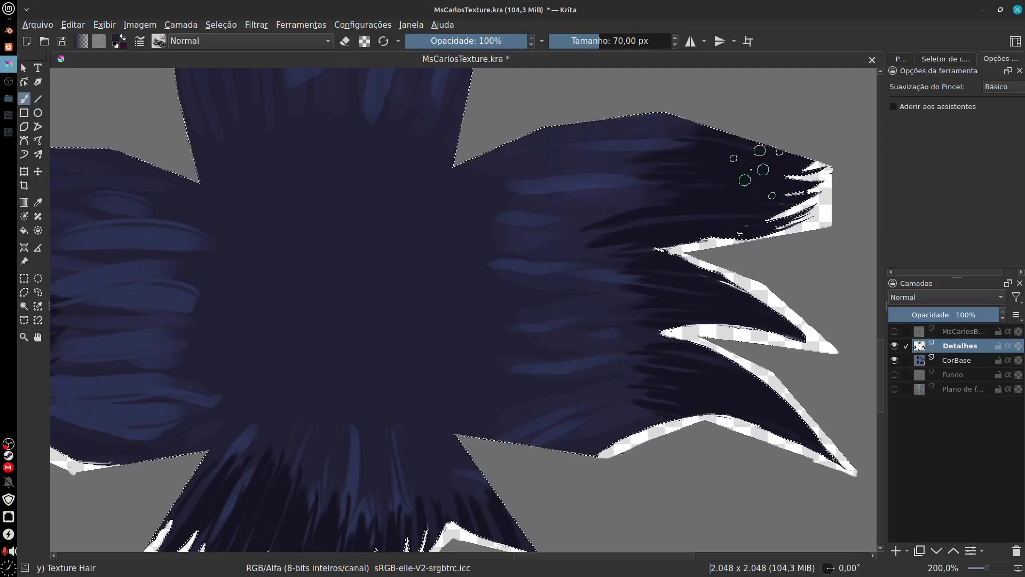
{"action": "mouse_move", "coordinate": [707, 171]}
{"action": "left_mouse_down"}
{"action": "mouse_move", "coordinate": [600, 207]}
{"action": "mouse_move", "coordinate": [632, 215]}
{"action": "mouse_move", "coordinate": [601, 260]}
{"action": "mouse_move", "coordinate": [486, 301]}
{"action": "left_mouse_up"}
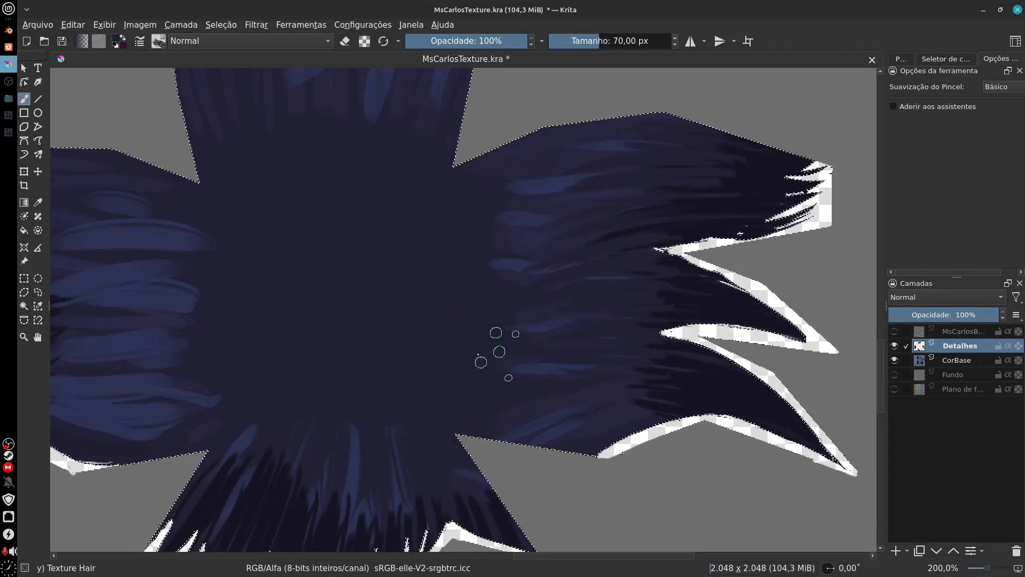
Step: Blend the dark strokes and blue patches of the upper flap with strands of the base hair colour
{"action": "mouse_move", "coordinate": [481, 385]}
{"action": "left_mouse_down"}
{"action": "mouse_move", "coordinate": [488, 437]}
{"action": "mouse_move", "coordinate": [568, 562]}
{"action": "left_mouse_up"}
{"action": "mouse_move", "coordinate": [250, 198]}
{"action": "left_mouse_down"}
{"action": "mouse_move", "coordinate": [271, 281]}
{"action": "mouse_move", "coordinate": [289, 298]}
{"action": "left_mouse_up"}
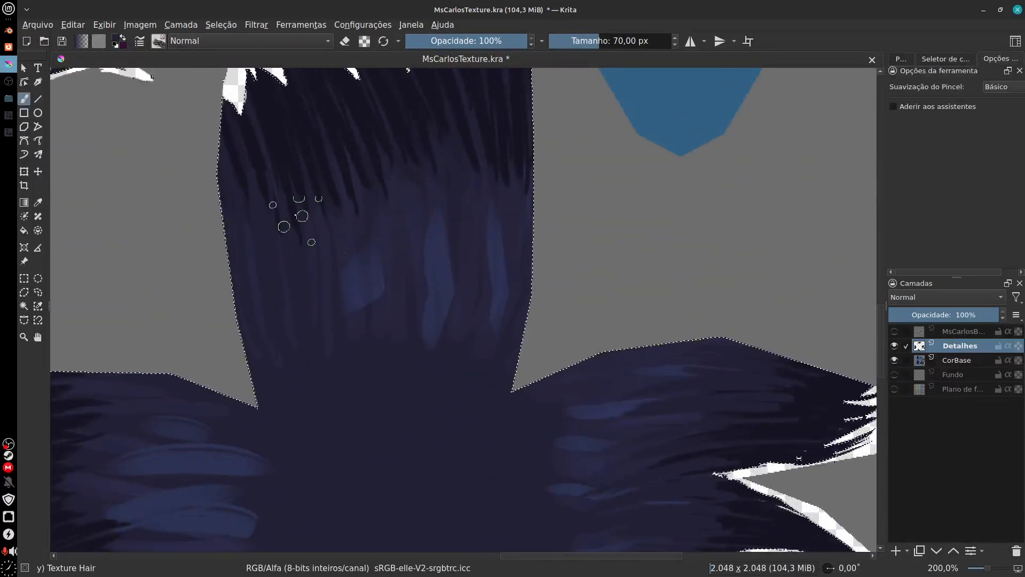
{"action": "left_click_drag", "start_coordinate": [296, 223], "coordinate": [314, 272]}
{"action": "mouse_move", "coordinate": [331, 187]}
{"action": "left_mouse_down"}
{"action": "mouse_move", "coordinate": [393, 378]}
{"action": "mouse_move", "coordinate": [412, 275]}
{"action": "mouse_move", "coordinate": [458, 153]}
{"action": "mouse_move", "coordinate": [459, 320]}
{"action": "left_mouse_up"}
{"action": "left_click_drag", "start_coordinate": [499, 154], "coordinate": [481, 404]}
Step: Blend the dark edges and blue patches of the left and lower flaps with base-colour hair strands
{"action": "mouse_move", "coordinate": [398, 436]}
{"action": "left_mouse_down"}
{"action": "mouse_move", "coordinate": [554, 232]}
{"action": "mouse_move", "coordinate": [620, 232]}
{"action": "left_mouse_up"}
{"action": "mouse_move", "coordinate": [449, 269]}
{"action": "left_mouse_down"}
{"action": "mouse_move", "coordinate": [308, 200]}
{"action": "mouse_move", "coordinate": [365, 201]}
{"action": "mouse_move", "coordinate": [350, 240]}
{"action": "mouse_move", "coordinate": [446, 245]}
{"action": "mouse_move", "coordinate": [316, 251]}
{"action": "mouse_move", "coordinate": [493, 264]}
{"action": "mouse_move", "coordinate": [283, 279]}
{"action": "mouse_move", "coordinate": [442, 283]}
{"action": "mouse_move", "coordinate": [364, 303]}
{"action": "mouse_move", "coordinate": [333, 328]}
{"action": "mouse_move", "coordinate": [365, 300]}
{"action": "mouse_move", "coordinate": [365, 263]}
{"action": "left_mouse_up"}
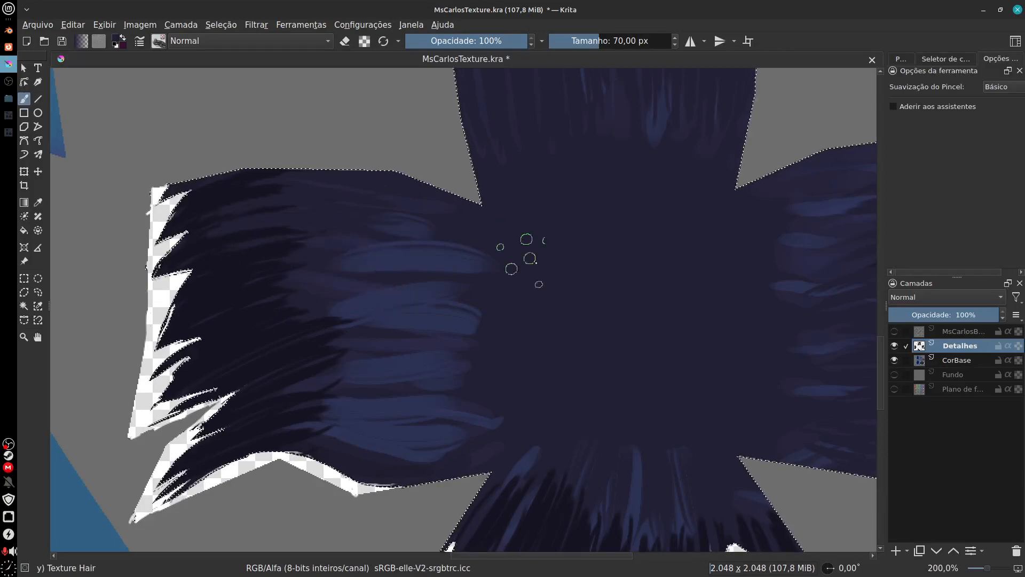
{"action": "mouse_move", "coordinate": [287, 285]}
{"action": "left_mouse_down"}
{"action": "mouse_move", "coordinate": [238, 261]}
{"action": "mouse_move", "coordinate": [252, 339]}
{"action": "mouse_move", "coordinate": [286, 344]}
{"action": "mouse_move", "coordinate": [312, 381]}
{"action": "mouse_move", "coordinate": [297, 419]}
{"action": "mouse_move", "coordinate": [313, 426]}
{"action": "left_mouse_up"}
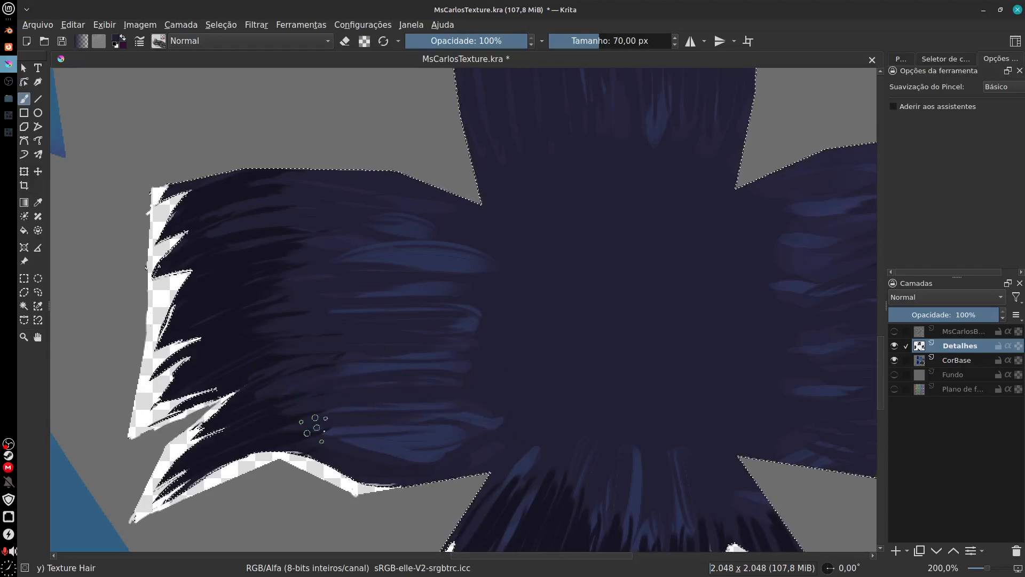
{"action": "mouse_move", "coordinate": [639, 461]}
{"action": "left_mouse_down"}
{"action": "mouse_move", "coordinate": [611, 447]}
{"action": "mouse_move", "coordinate": [548, 324]}
{"action": "mouse_move", "coordinate": [548, 369]}
{"action": "left_mouse_up"}
{"action": "mouse_move", "coordinate": [567, 331]}
{"action": "left_mouse_down"}
{"action": "mouse_move", "coordinate": [581, 374]}
{"action": "mouse_move", "coordinate": [559, 441]}
{"action": "mouse_move", "coordinate": [574, 497]}
{"action": "left_mouse_up"}
Step: Paint blue highlight strands across the blue patches of the left flap
{"action": "left_click_drag", "start_coordinate": [286, 222], "coordinate": [419, 232]}
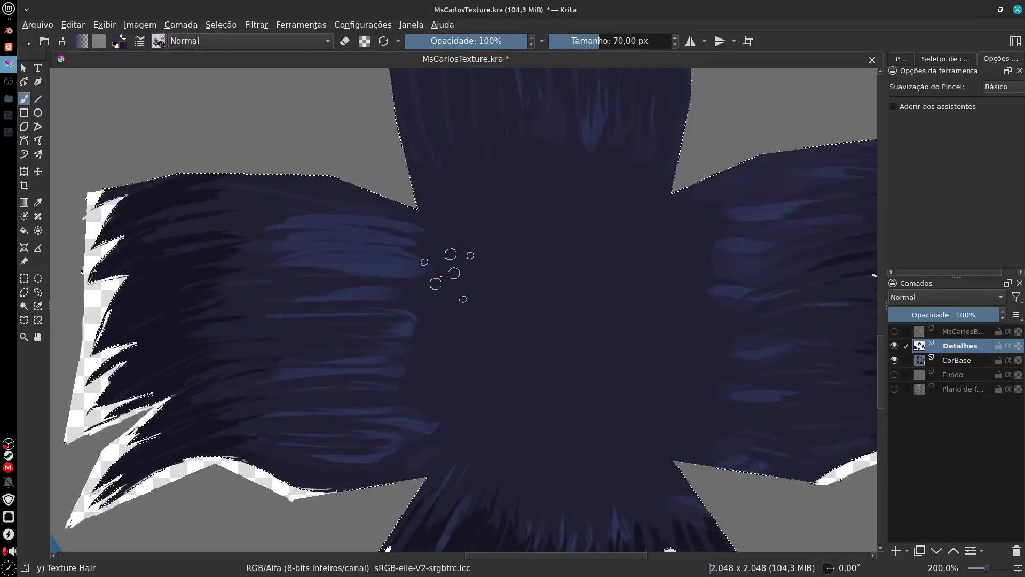
{"action": "left_click_drag", "start_coordinate": [350, 278], "coordinate": [441, 270]}
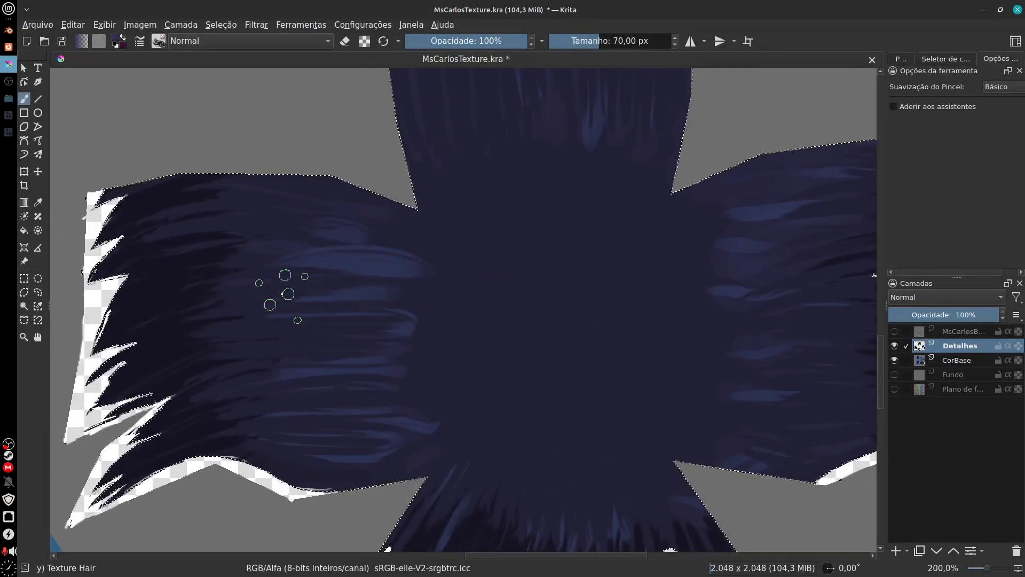
{"action": "left_click_drag", "start_coordinate": [282, 297], "coordinate": [382, 295]}
{"action": "left_click_drag", "start_coordinate": [299, 330], "coordinate": [395, 329]}
{"action": "left_click_drag", "start_coordinate": [278, 373], "coordinate": [406, 369]}
{"action": "left_click_drag", "start_coordinate": [291, 402], "coordinate": [382, 409]}
Step: Try painting blue highlight strands over the lower flap's base at 70 px and at 20,83 px brush size
{"action": "mouse_move", "coordinate": [511, 392]}
{"action": "left_mouse_down"}
{"action": "mouse_move", "coordinate": [444, 371]}
{"action": "mouse_move", "coordinate": [430, 279]}
{"action": "left_mouse_up"}
{"action": "mouse_move", "coordinate": [416, 374]}
{"action": "left_mouse_down"}
{"action": "mouse_move", "coordinate": [431, 352]}
{"action": "mouse_move", "coordinate": [459, 366]}
{"action": "mouse_move", "coordinate": [382, 385]}
{"action": "mouse_move", "coordinate": [411, 347]}
{"action": "mouse_move", "coordinate": [432, 371]}
{"action": "left_mouse_up"}
{"action": "mouse_move", "coordinate": [410, 316]}
{"action": "left_mouse_down"}
{"action": "mouse_move", "coordinate": [364, 423]}
{"action": "mouse_move", "coordinate": [415, 353]}
{"action": "left_mouse_up"}
{"action": "mouse_move", "coordinate": [452, 300]}
{"action": "left_mouse_down"}
{"action": "mouse_move", "coordinate": [390, 439]}
{"action": "mouse_move", "coordinate": [443, 374]}
{"action": "left_mouse_up"}
{"action": "left_click_drag", "start_coordinate": [481, 319], "coordinate": [419, 481]}
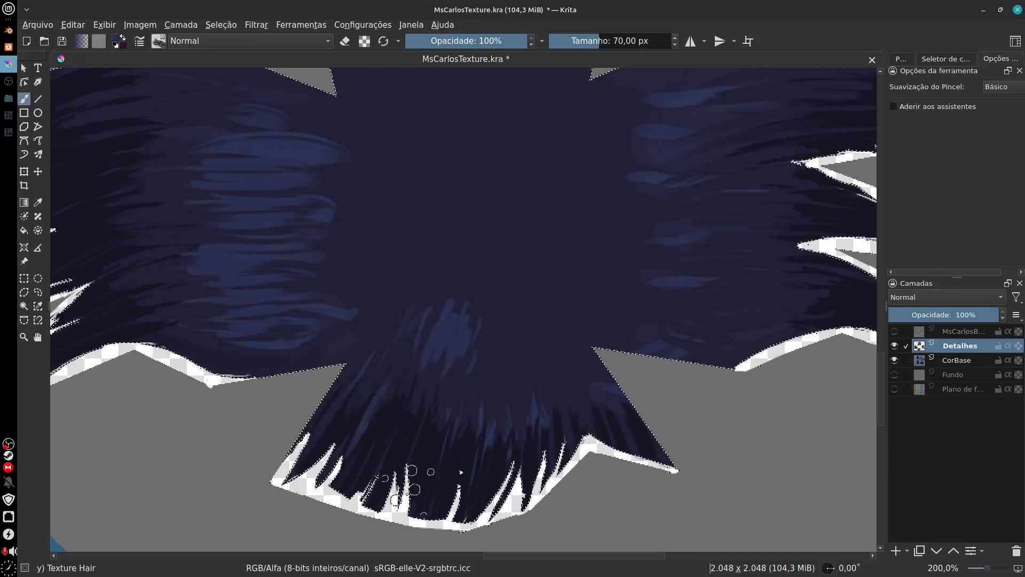
{"action": "left_click_drag", "start_coordinate": [454, 302], "coordinate": [427, 368]}
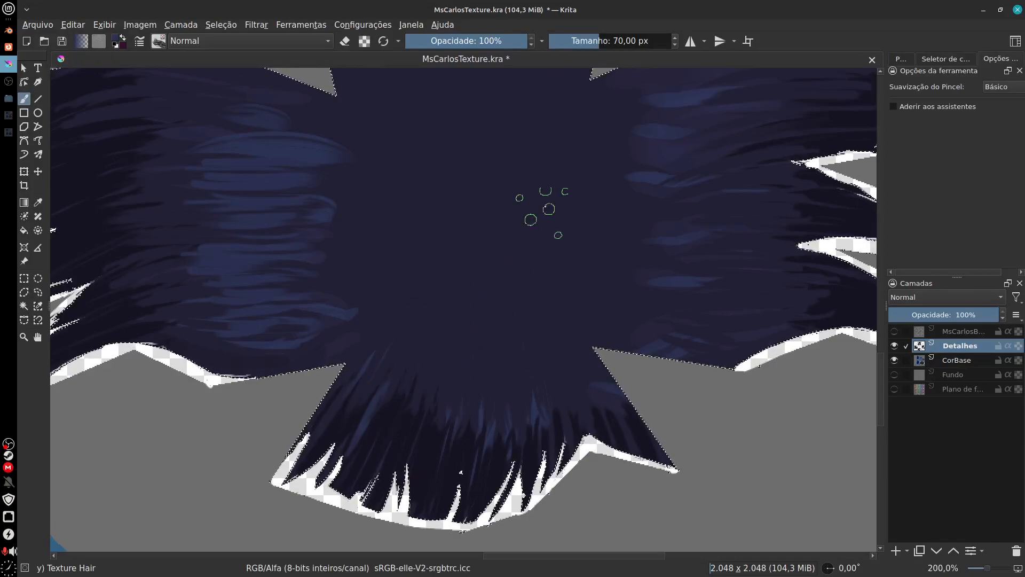
{"action": "left_click_drag", "start_coordinate": [595, 42], "coordinate": [583, 54]}
{"action": "left_click_drag", "start_coordinate": [407, 317], "coordinate": [377, 381]}
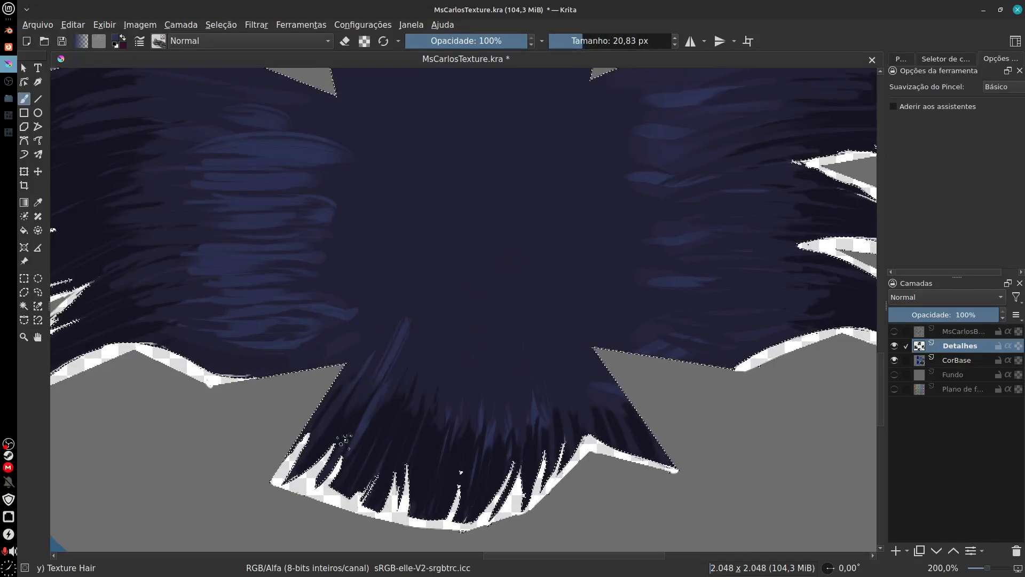
Step: Set the brush size to 45,92 px and paint blue highlight strands across the lower flap's base
{"action": "left_click", "coordinate": [587, 45]}
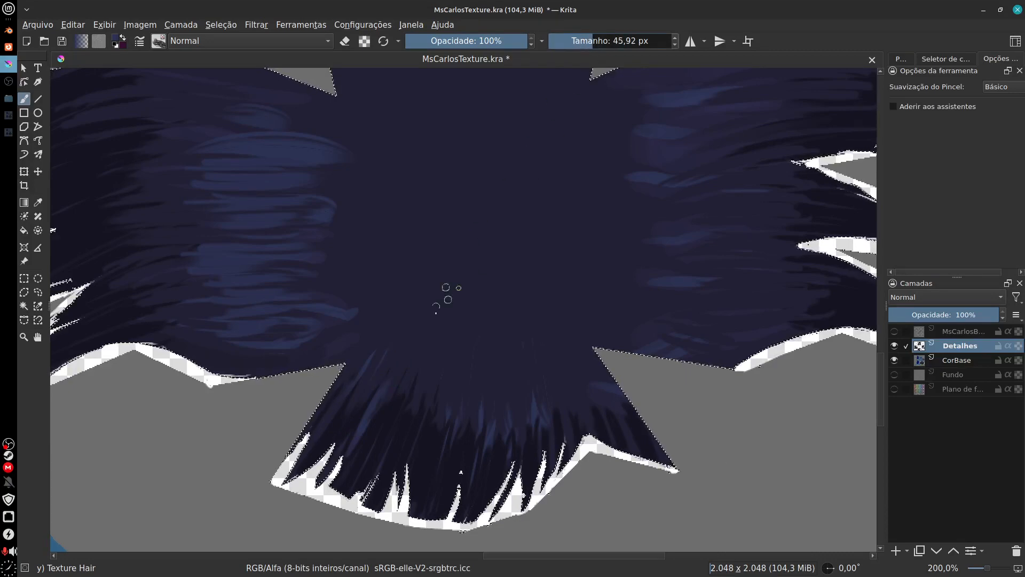
{"action": "mouse_move", "coordinate": [413, 338]}
{"action": "left_mouse_down"}
{"action": "mouse_move", "coordinate": [387, 380]}
{"action": "mouse_move", "coordinate": [416, 385]}
{"action": "left_mouse_up"}
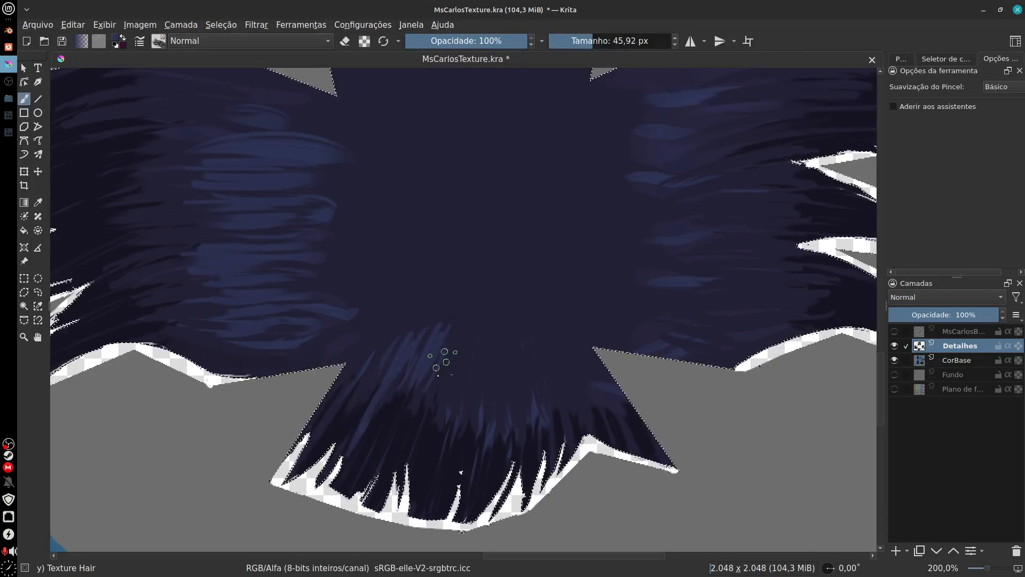
{"action": "left_click_drag", "start_coordinate": [453, 342], "coordinate": [434, 386]}
{"action": "left_click_drag", "start_coordinate": [478, 339], "coordinate": [459, 379]}
{"action": "mouse_move", "coordinate": [508, 329]}
{"action": "left_mouse_down"}
{"action": "mouse_move", "coordinate": [482, 397]}
{"action": "mouse_move", "coordinate": [510, 405]}
{"action": "left_mouse_up"}
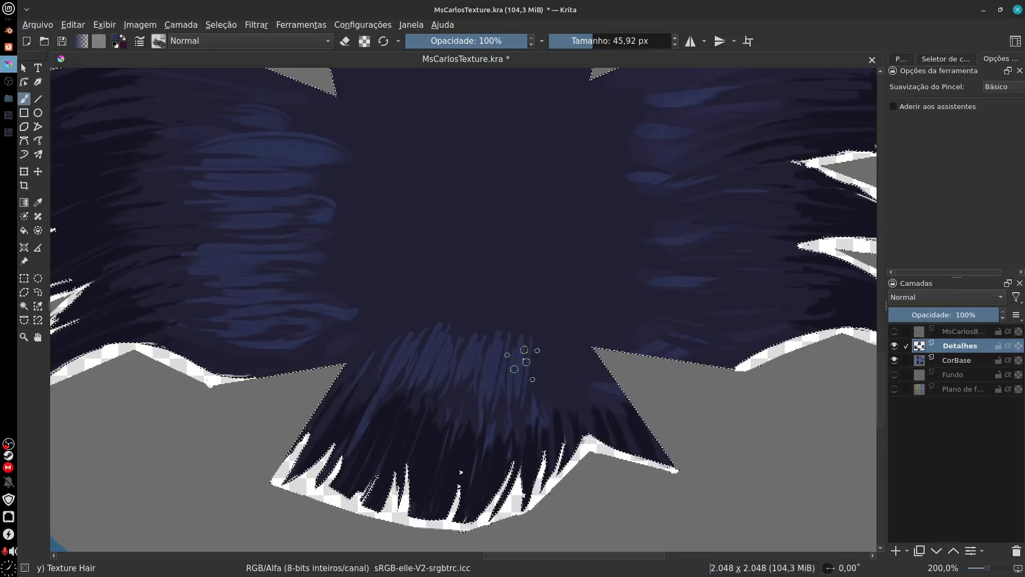
Step: Paint blue highlight strands down the inner part of the right flap, and sample the dark colour from the lower flap
{"action": "left_click_drag", "start_coordinate": [723, 238], "coordinate": [636, 313]}
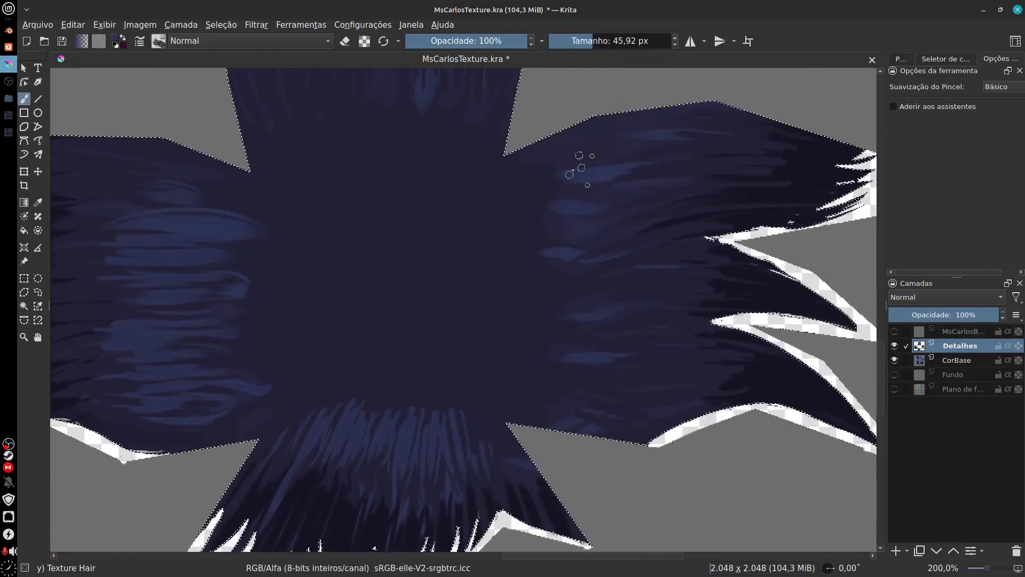
{"action": "left_click_drag", "start_coordinate": [579, 166], "coordinate": [531, 180]}
{"action": "left_click_drag", "start_coordinate": [594, 191], "coordinate": [529, 218]}
{"action": "mouse_move", "coordinate": [594, 232]}
{"action": "left_mouse_down"}
{"action": "mouse_move", "coordinate": [549, 256]}
{"action": "mouse_move", "coordinate": [614, 243]}
{"action": "mouse_move", "coordinate": [547, 292]}
{"action": "mouse_move", "coordinate": [591, 309]}
{"action": "mouse_move", "coordinate": [540, 367]}
{"action": "mouse_move", "coordinate": [588, 407]}
{"action": "left_mouse_up"}
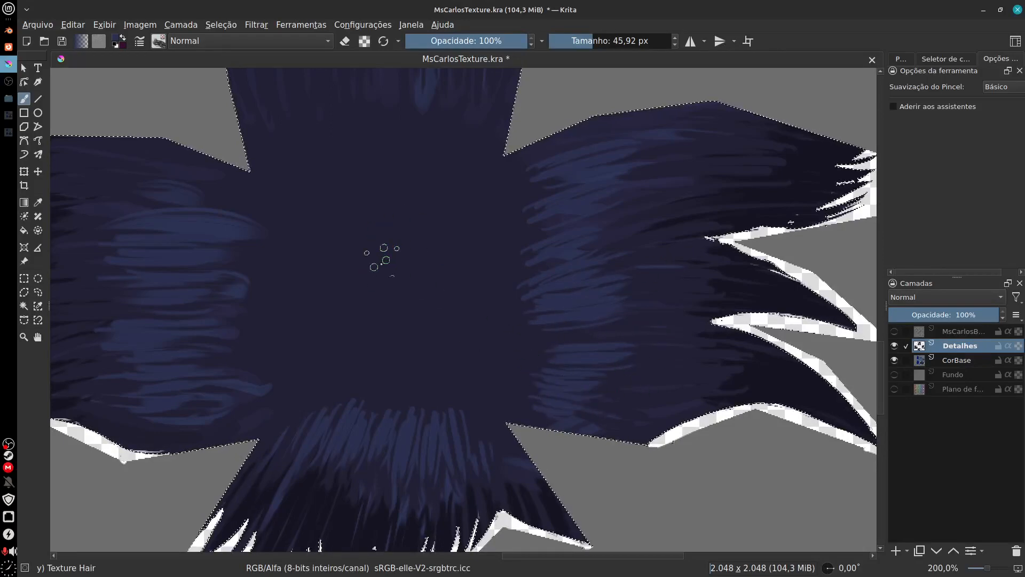
{"action": "left_click", "coordinate": [340, 522], "text": "ctrl"}
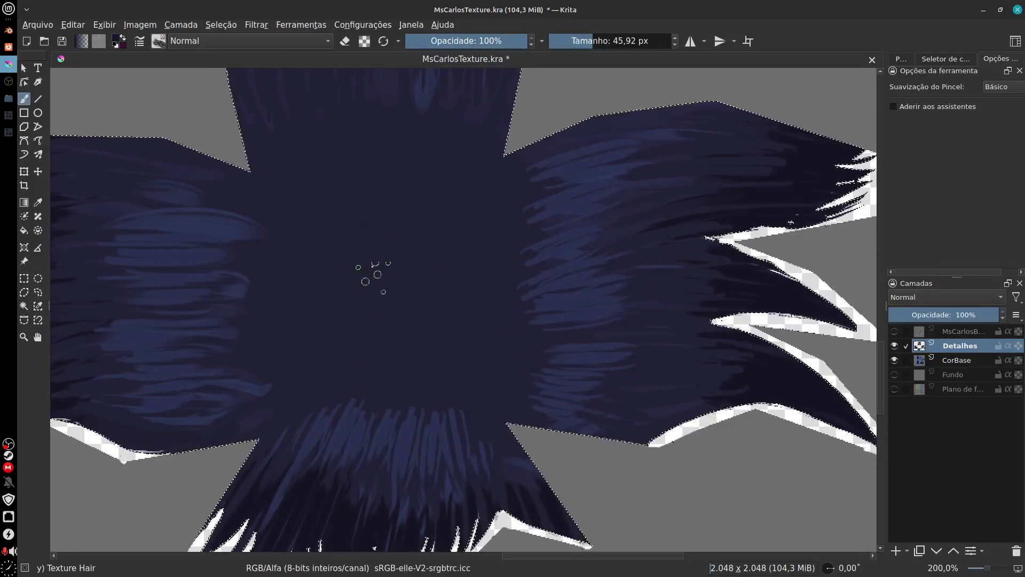
Step: Try painting an oval ring of short dark strands radiating around the centre of the hair
{"action": "mouse_move", "coordinate": [379, 234]}
{"action": "left_mouse_down"}
{"action": "mouse_move", "coordinate": [335, 270]}
{"action": "mouse_move", "coordinate": [371, 287]}
{"action": "mouse_move", "coordinate": [325, 295]}
{"action": "mouse_move", "coordinate": [358, 302]}
{"action": "mouse_move", "coordinate": [322, 369]}
{"action": "mouse_move", "coordinate": [375, 376]}
{"action": "mouse_move", "coordinate": [388, 409]}
{"action": "mouse_move", "coordinate": [401, 359]}
{"action": "left_mouse_up"}
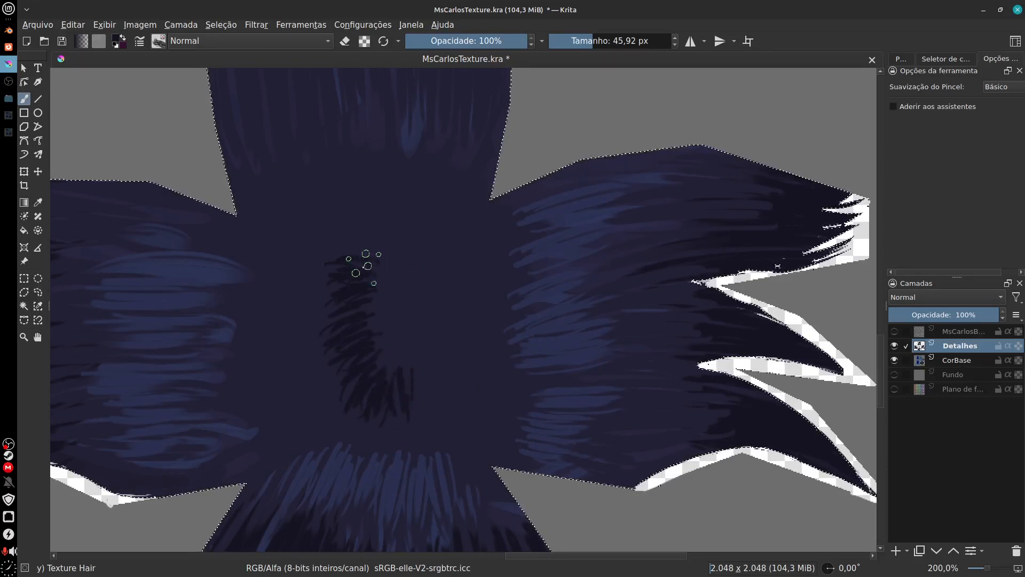
{"action": "mouse_move", "coordinate": [382, 257]}
{"action": "left_mouse_down"}
{"action": "mouse_move", "coordinate": [404, 219]}
{"action": "mouse_move", "coordinate": [415, 281]}
{"action": "mouse_move", "coordinate": [438, 266]}
{"action": "mouse_move", "coordinate": [462, 276]}
{"action": "left_mouse_up"}
{"action": "mouse_move", "coordinate": [421, 313]}
{"action": "left_mouse_down"}
{"action": "mouse_move", "coordinate": [418, 337]}
{"action": "mouse_move", "coordinate": [441, 366]}
{"action": "mouse_move", "coordinate": [432, 414]}
{"action": "left_mouse_up"}
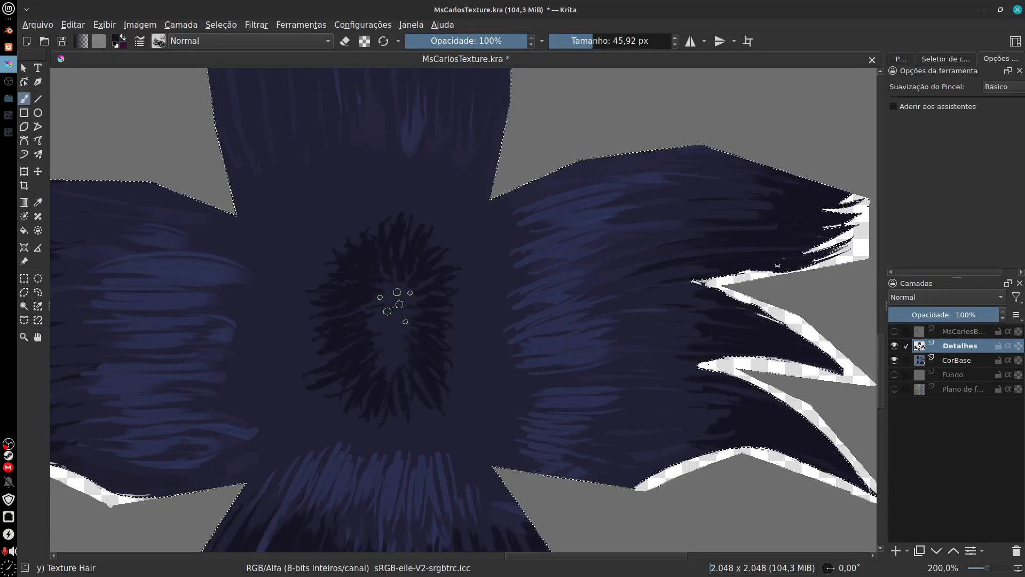
{"action": "left_click_drag", "start_coordinate": [397, 344], "coordinate": [415, 340]}
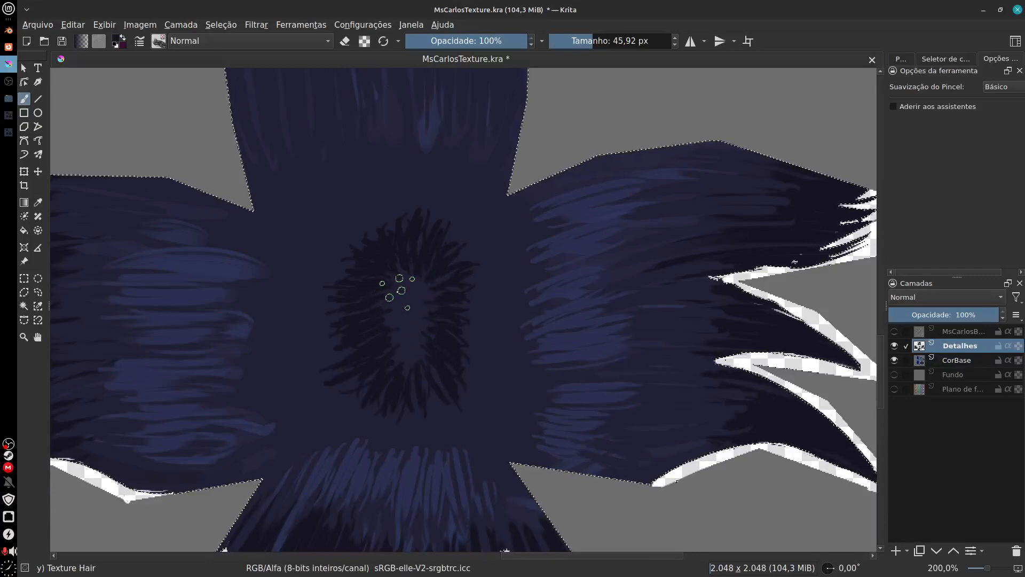
{"action": "left_click_drag", "start_coordinate": [371, 366], "coordinate": [400, 352]}
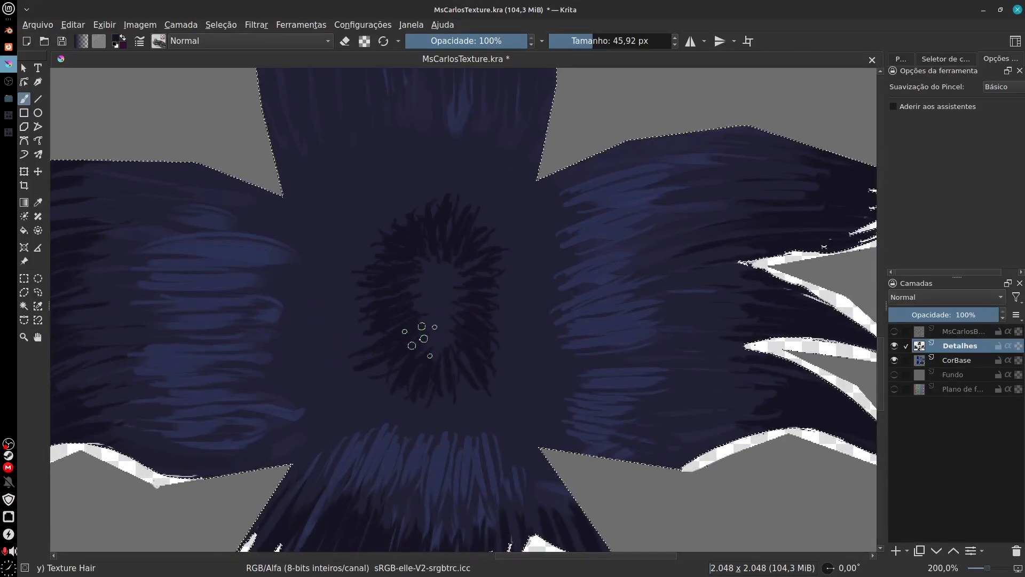
Step: Undo all the dark strands painted around the centre of the hair
{"action": "key", "text": "ctrl+z"}
{"action": "key", "text": "ctrl+z"}
{"action": "key", "text": "ctrl+z"}
{"action": "key", "text": "ctrl+z"}
{"action": "key", "text": "ctrl+z"}
{"action": "key", "text": "ctrl+z"}
{"action": "key", "text": "ctrl+z"}
{"action": "key", "text": "ctrl+z"}
{"action": "key", "text": "ctrl+z"}
{"action": "key", "text": "ctrl+z"}
{"action": "key", "text": "ctrl+z"}
{"action": "key", "text": "ctrl+z"}
{"action": "key", "text": "ctrl+z"}
{"action": "key", "text": "ctrl+z"}
{"action": "key", "text": "ctrl+z"}
{"action": "key", "text": "ctrl+z"}
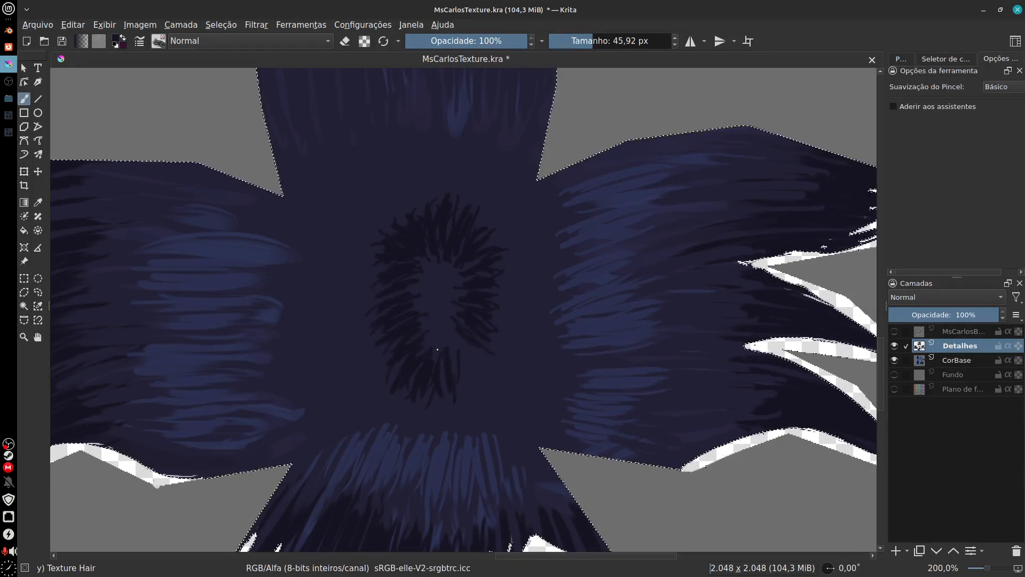
{"action": "key", "text": "ctrl+z"}
{"action": "key", "text": "ctrl+z"}
{"action": "key", "text": "ctrl+z"}
{"action": "key", "text": "ctrl+z"}
{"action": "key", "text": "ctrl+z"}
{"action": "key", "text": "ctrl+z"}
{"action": "key", "text": "ctrl+z"}
{"action": "key", "text": "ctrl+z"}
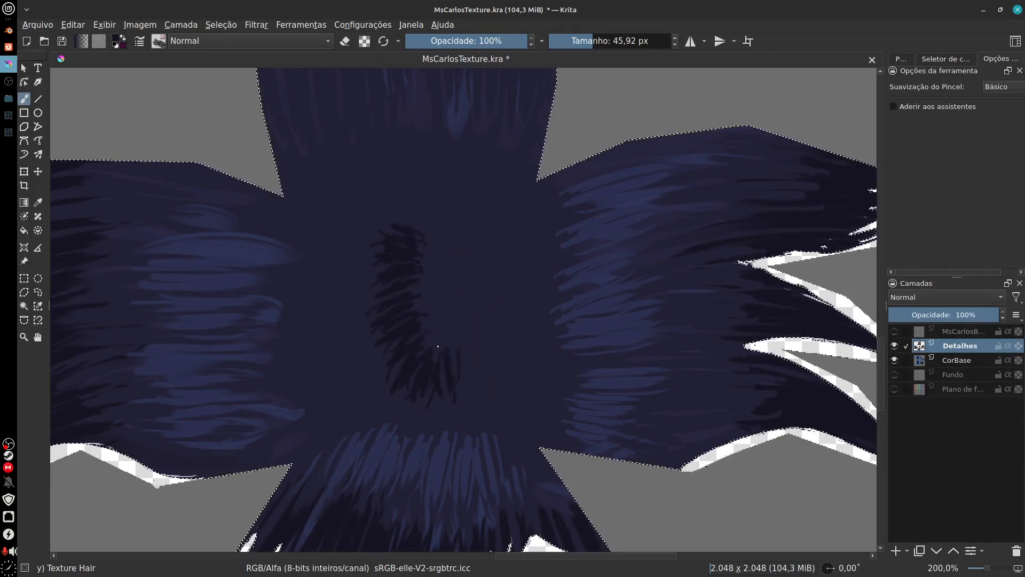
{"action": "key", "text": "ctrl+z"}
{"action": "key", "text": "ctrl+z"}
{"action": "key", "text": "ctrl+z"}
{"action": "key", "text": "ctrl+z"}
{"action": "key", "text": "ctrl+z"}
{"action": "key", "text": "ctrl+z"}
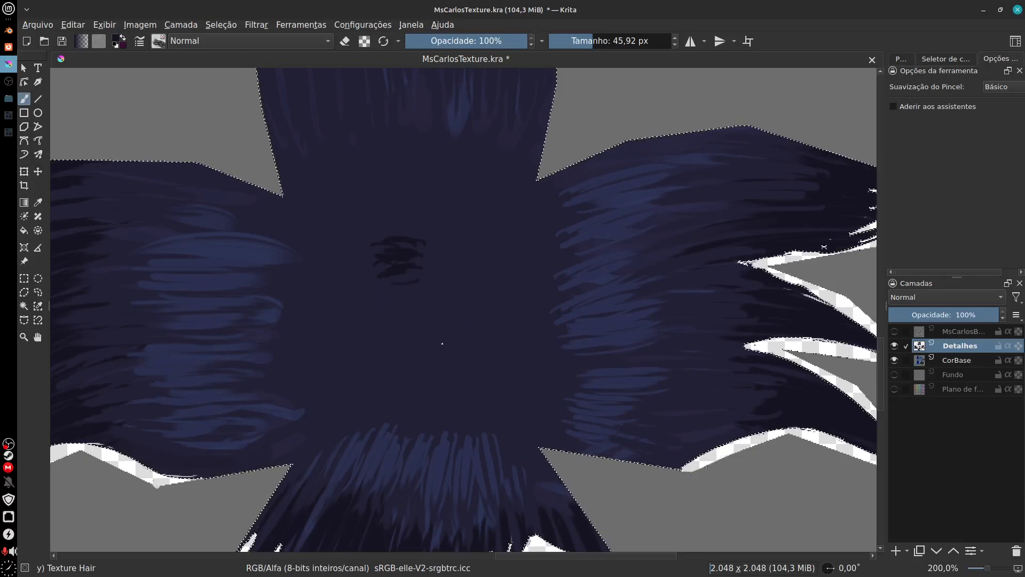
Step: Lower the brush opacity to 46% and the brush size to 27,36 px
{"action": "left_click_drag", "start_coordinate": [518, 39], "coordinate": [462, 58]}
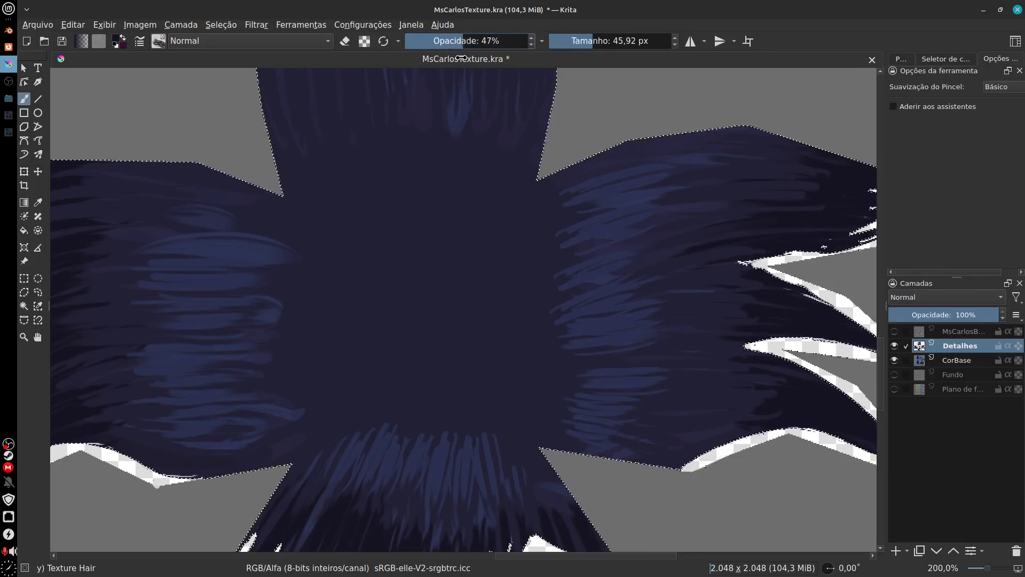
{"action": "left_click_drag", "start_coordinate": [591, 42], "coordinate": [587, 43]}
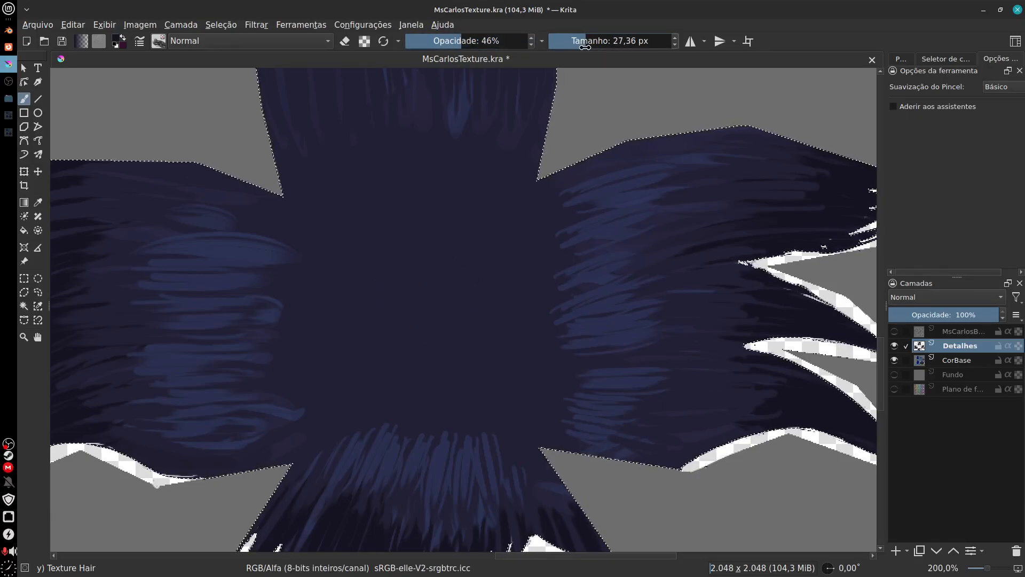
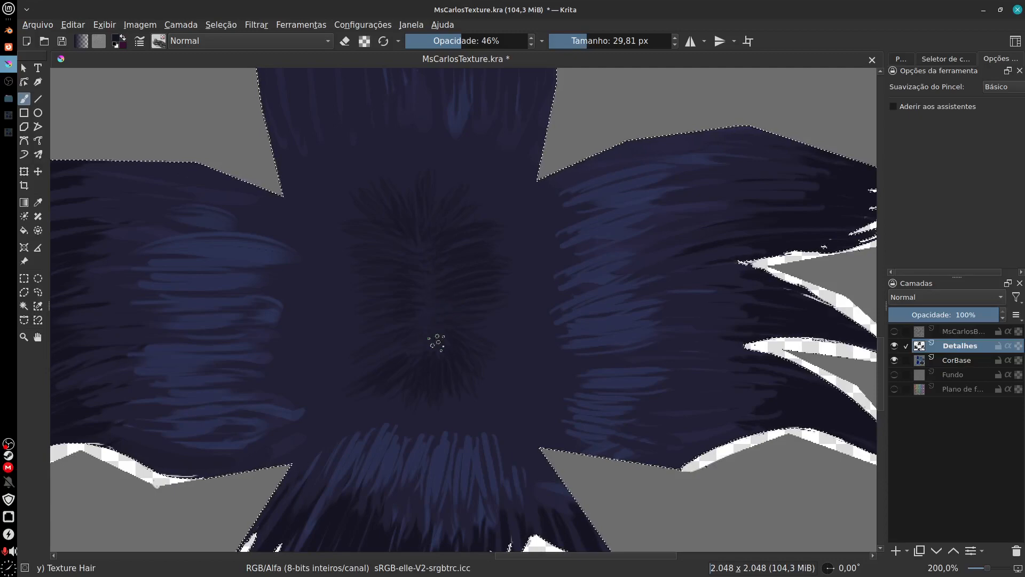
Step: Sample the light blue colour from the body piece beside the hair for the centre highlight
{"action": "scroll", "coordinate": [429, 327], "scroll_direction": "down", "scroll_amount": 5}
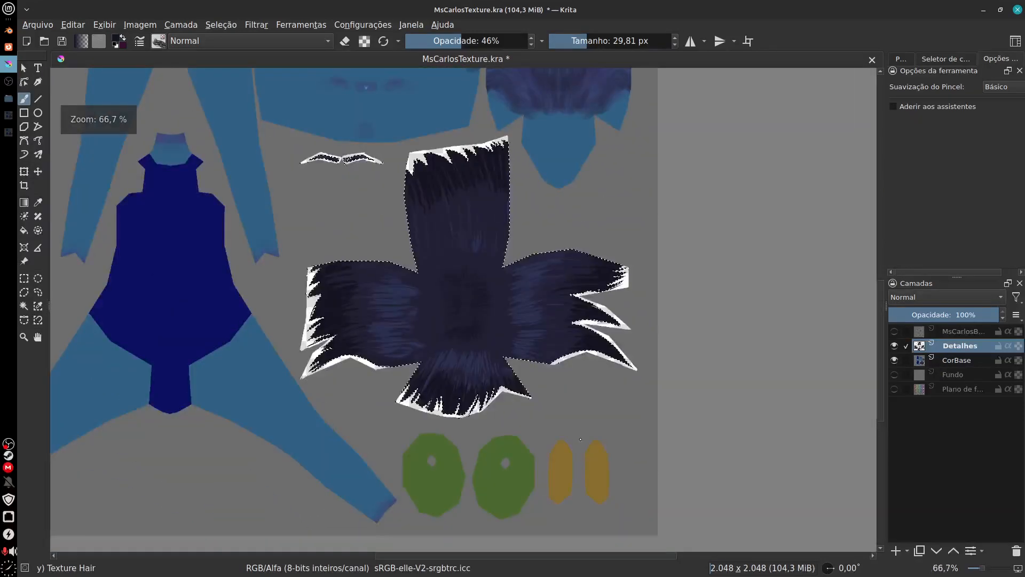
{"action": "scroll", "coordinate": [456, 305], "scroll_direction": "up", "scroll_amount": 3}
{"action": "left_click_drag", "start_coordinate": [475, 322], "coordinate": [841, 357]}
{"action": "left_click_drag", "start_coordinate": [426, 378], "coordinate": [480, 329]}
{"action": "left_click", "coordinate": [326, 433], "text": "ctrl"}
{"action": "left_click_drag", "start_coordinate": [625, 369], "coordinate": [284, 396]}
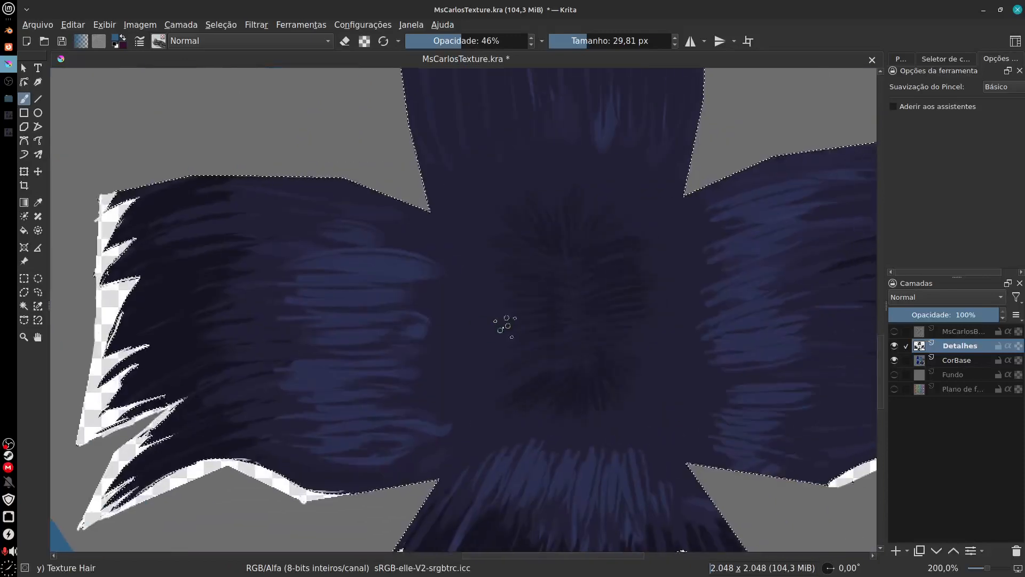
{"action": "left_click_drag", "start_coordinate": [634, 320], "coordinate": [427, 153]}
{"action": "scroll", "coordinate": [421, 254], "scroll_direction": "up", "scroll_amount": 3}
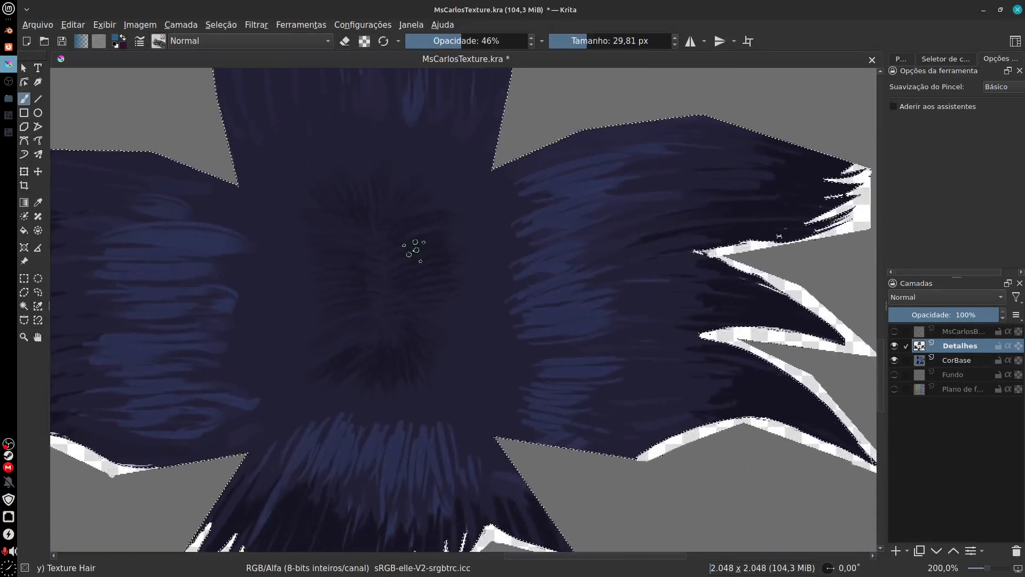
Step: Lower the brush opacity to 24% and paint short light blue strands in a vertical band down the centre of the hair
{"action": "left_click_drag", "start_coordinate": [331, 208], "coordinate": [348, 202]}
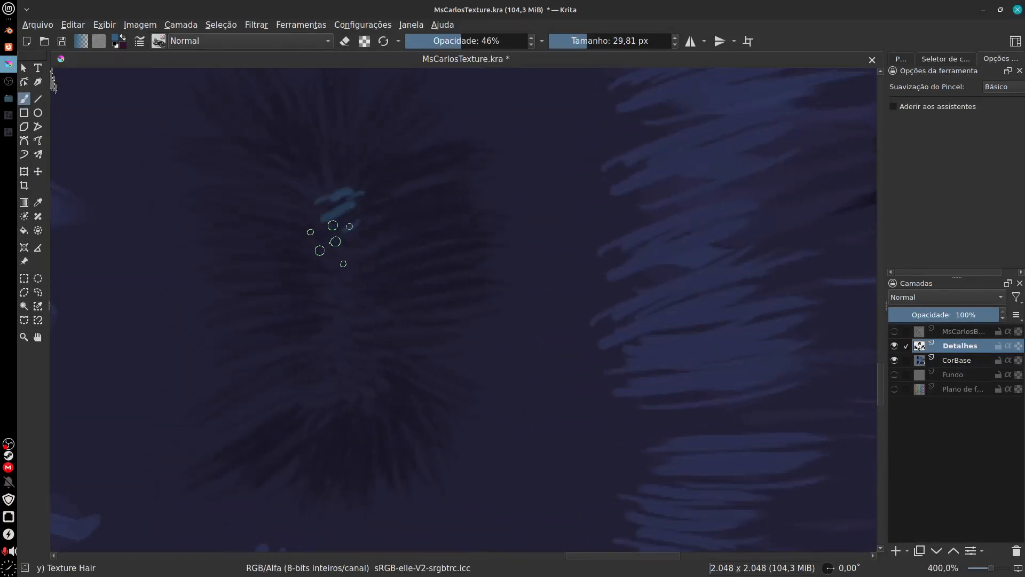
{"action": "key", "text": "ctrl+z"}
{"action": "left_click", "coordinate": [431, 45]}
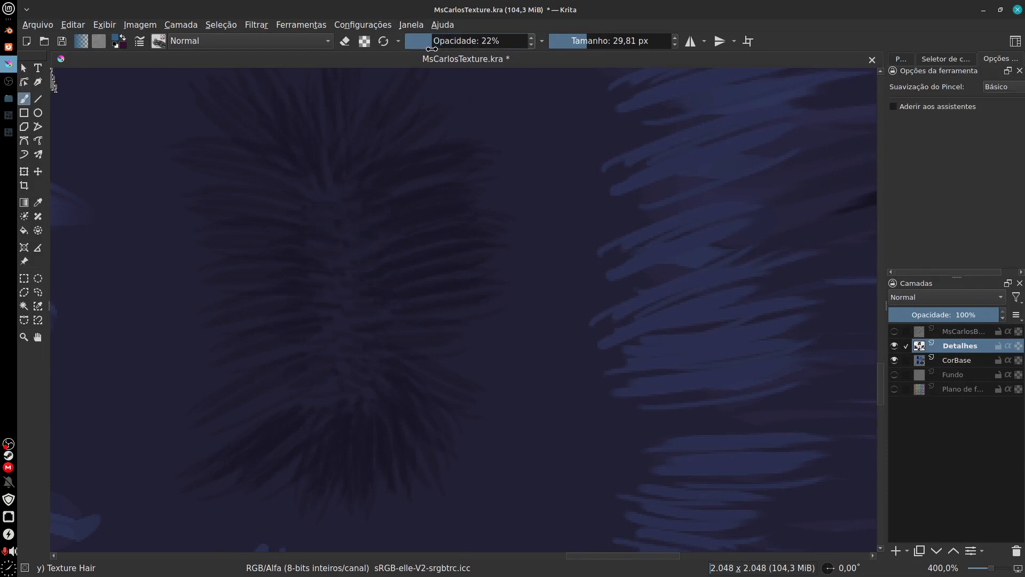
{"action": "left_click_drag", "start_coordinate": [326, 202], "coordinate": [350, 192]}
{"action": "mouse_move", "coordinate": [328, 229]}
{"action": "left_mouse_down"}
{"action": "mouse_move", "coordinate": [354, 233]}
{"action": "mouse_move", "coordinate": [330, 256]}
{"action": "mouse_move", "coordinate": [352, 249]}
{"action": "mouse_move", "coordinate": [336, 265]}
{"action": "mouse_move", "coordinate": [351, 287]}
{"action": "mouse_move", "coordinate": [342, 310]}
{"action": "left_mouse_up"}
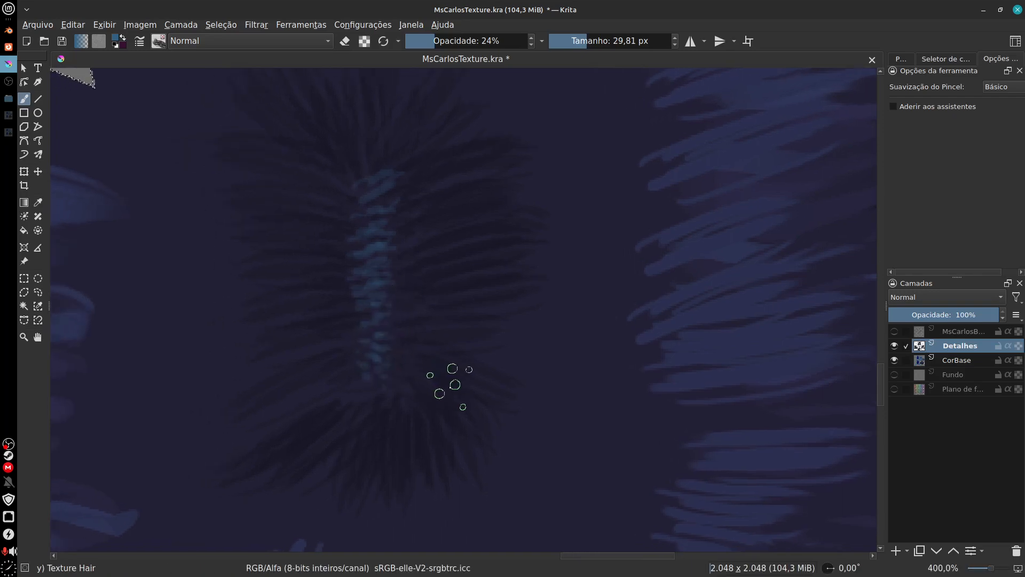
Step: Sample the dark hair colour and brush soft dark strands over the blue highlights of the lower flap
{"action": "scroll", "coordinate": [453, 378], "scroll_direction": "down", "scroll_amount": 4}
{"action": "left_click_drag", "start_coordinate": [470, 397], "coordinate": [476, 411]}
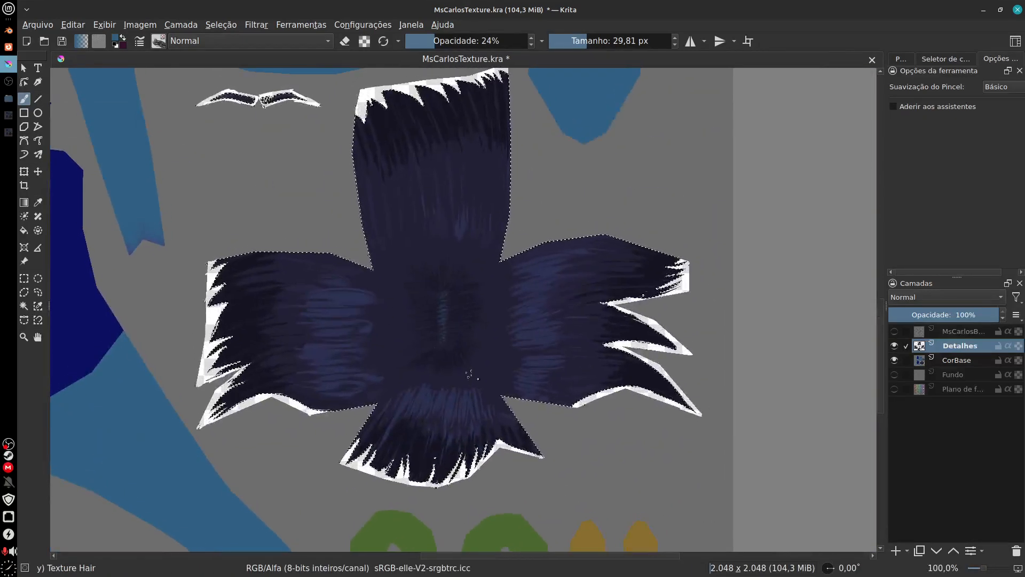
{"action": "left_click_drag", "start_coordinate": [479, 370], "coordinate": [577, 358]}
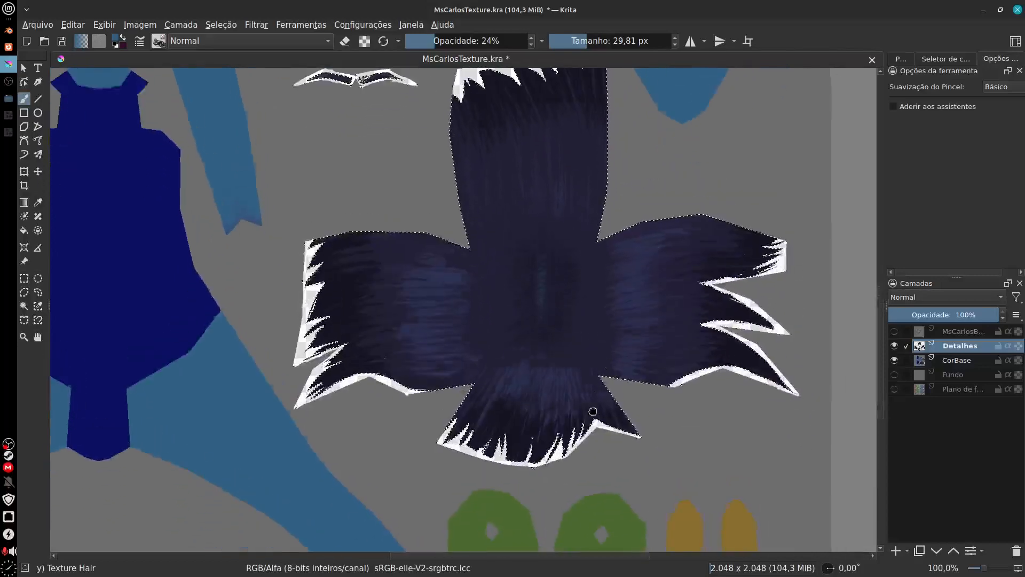
{"action": "left_click_drag", "start_coordinate": [593, 414], "coordinate": [586, 367]}
{"action": "scroll", "coordinate": [523, 364], "scroll_direction": "up", "scroll_amount": 2}
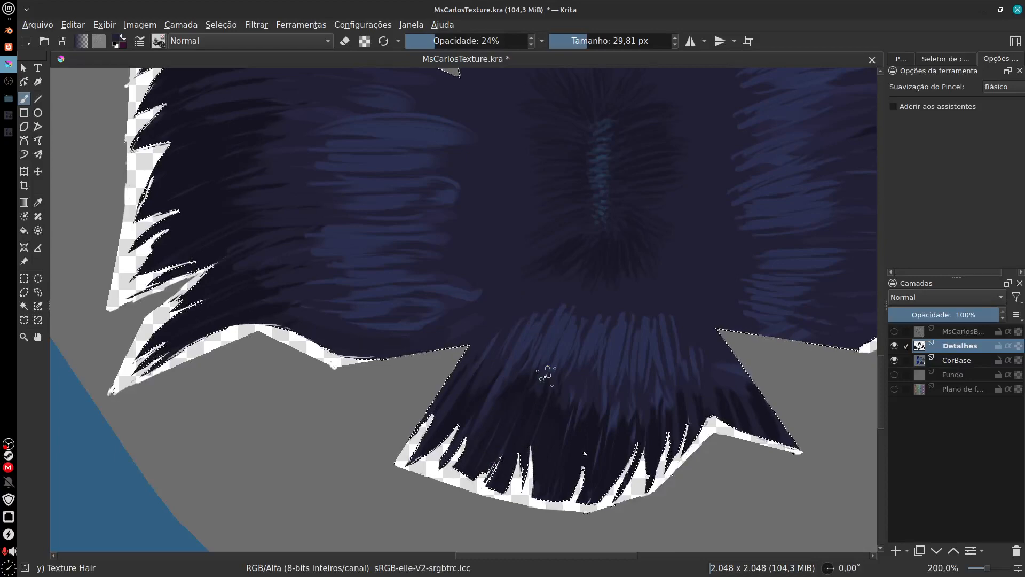
{"action": "left_click", "coordinate": [483, 388], "text": "ctrl"}
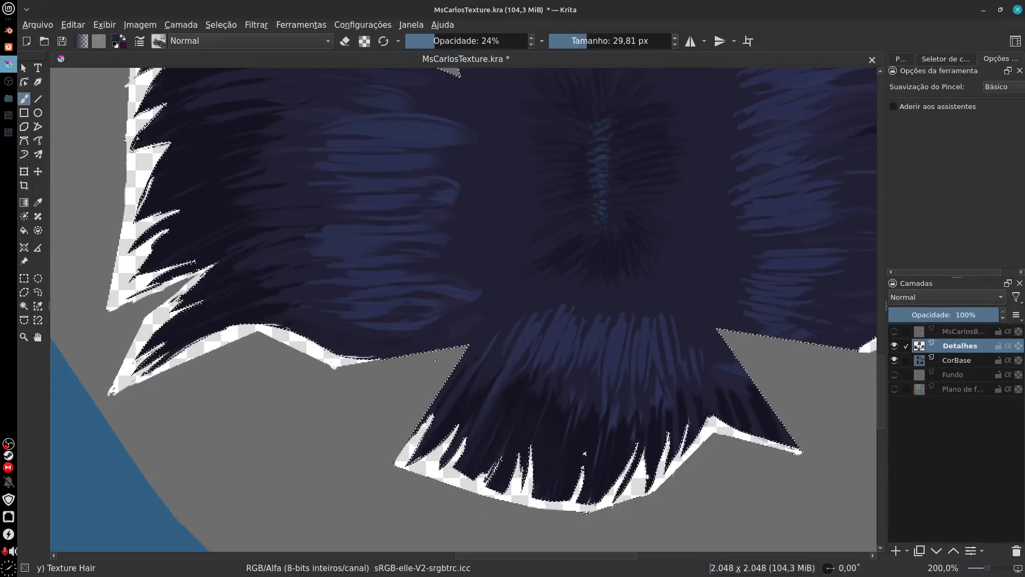
{"action": "left_click_drag", "start_coordinate": [431, 329], "coordinate": [536, 393]}
{"action": "left_click", "coordinate": [470, 403], "text": "ctrl"}
{"action": "left_click_drag", "start_coordinate": [440, 400], "coordinate": [478, 422]}
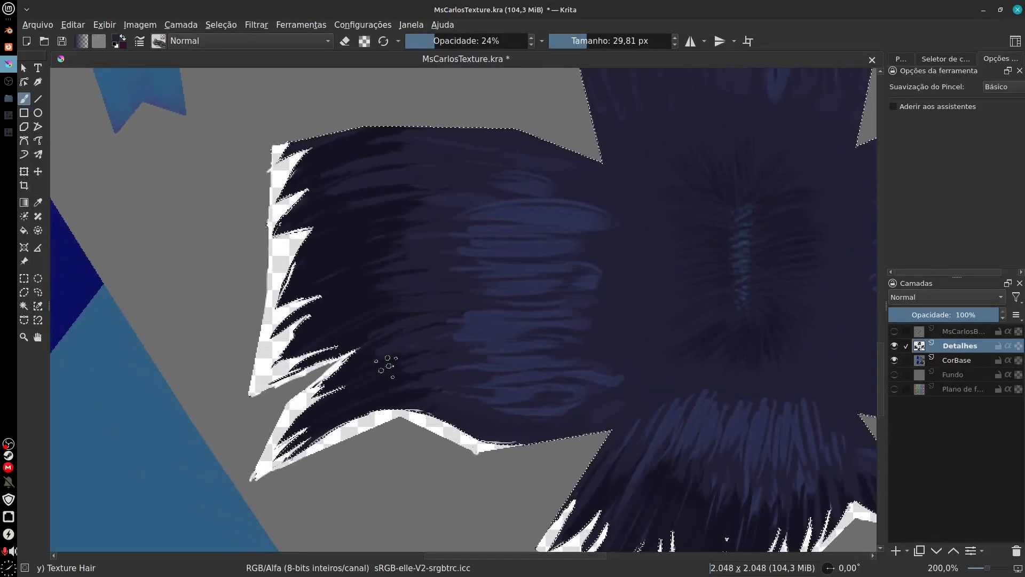
Step: Blend the highlight edges on the side flaps and the upper part of the lower flap with fine strands
{"action": "left_click", "coordinate": [448, 403], "text": "ctrl"}
{"action": "left_click_drag", "start_coordinate": [563, 311], "coordinate": [321, 344]}
{"action": "left_click_drag", "start_coordinate": [825, 167], "coordinate": [677, 210]}
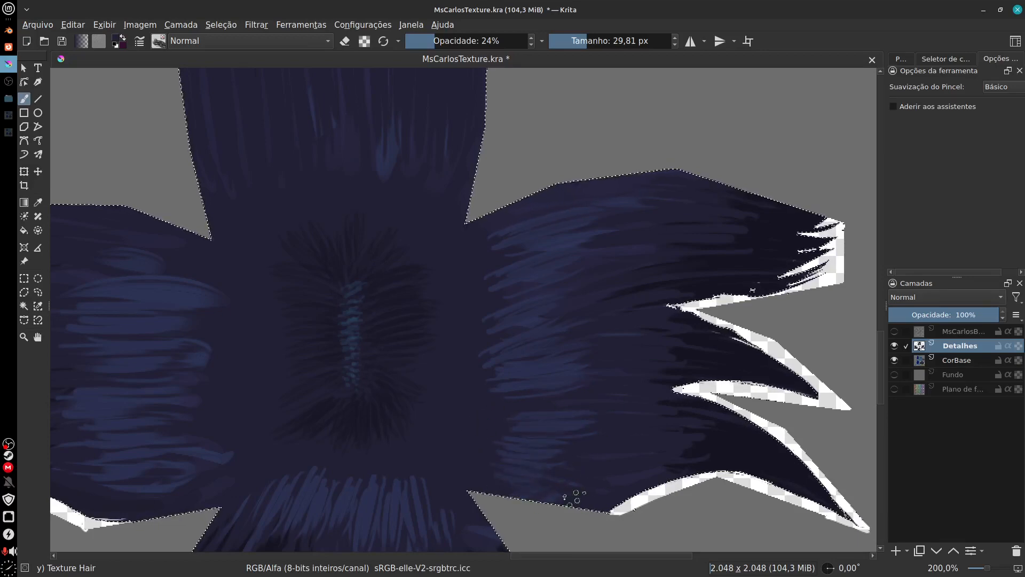
{"action": "left_click_drag", "start_coordinate": [517, 466], "coordinate": [507, 364]}
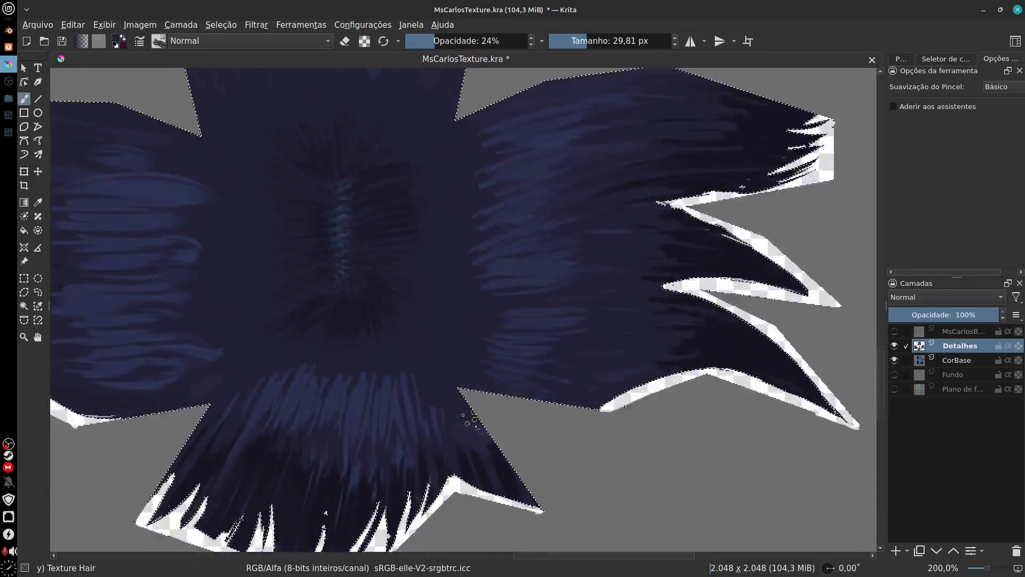
{"action": "mouse_move", "coordinate": [378, 371]}
{"action": "left_mouse_down"}
{"action": "mouse_move", "coordinate": [424, 441]}
{"action": "mouse_move", "coordinate": [435, 416]}
{"action": "left_mouse_up"}
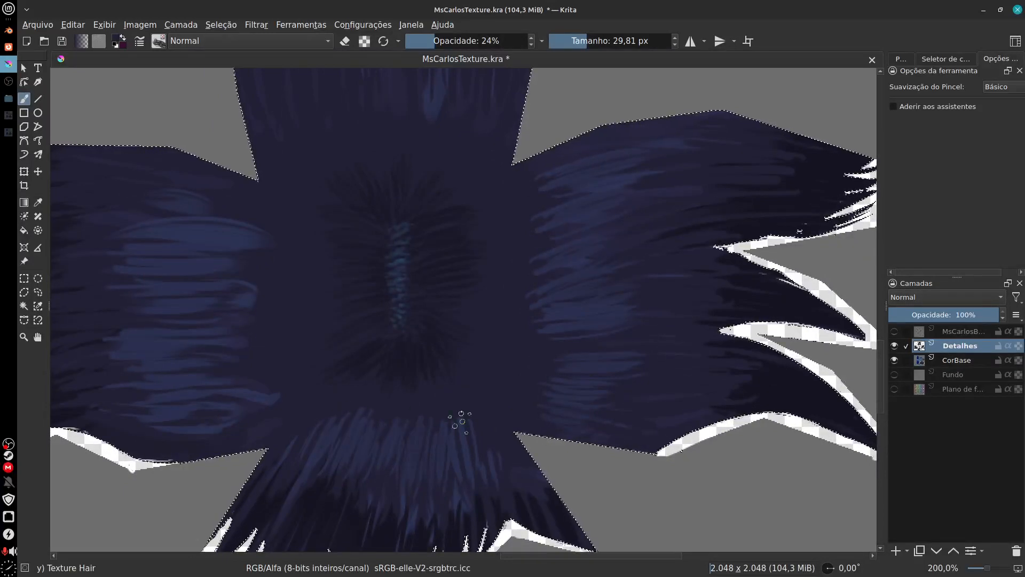
{"action": "left_click_drag", "start_coordinate": [424, 409], "coordinate": [476, 315]}
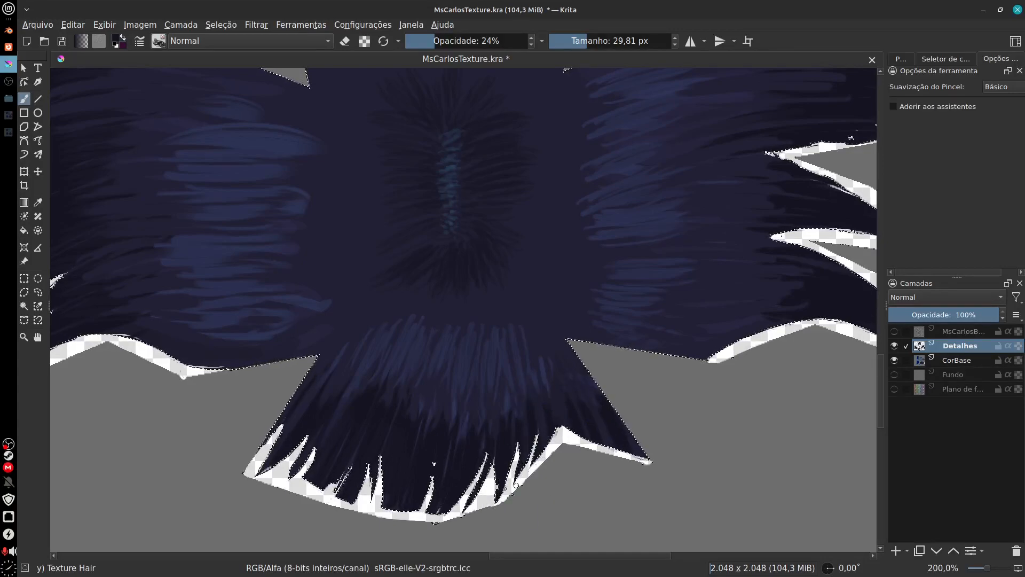
{"action": "left_click_drag", "start_coordinate": [635, 421], "coordinate": [568, 473]}
{"action": "scroll", "coordinate": [568, 473], "scroll_direction": "down", "scroll_amount": 3}
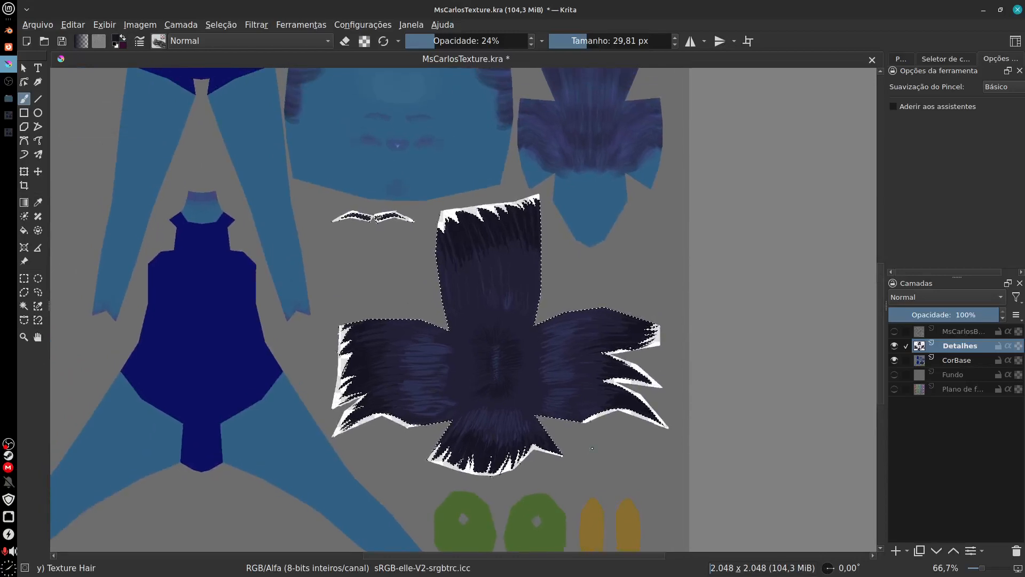
Step: Clear the hair selection and sample the dark colour from the upper hair flap
{"action": "left_click", "coordinate": [221, 24]}
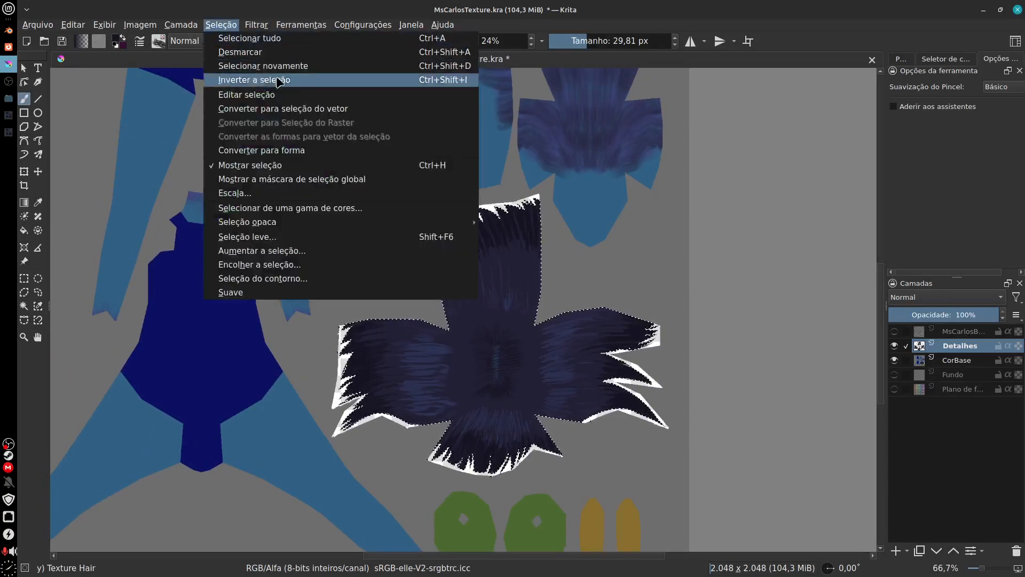
{"action": "left_click", "coordinate": [270, 53]}
{"action": "left_click_drag", "start_coordinate": [627, 419], "coordinate": [596, 500]}
{"action": "left_click_drag", "start_coordinate": [570, 445], "coordinate": [577, 463]}
{"action": "left_click_drag", "start_coordinate": [569, 403], "coordinate": [553, 439]}
{"action": "left_click_drag", "start_coordinate": [473, 397], "coordinate": [498, 414]}
{"action": "left_click_drag", "start_coordinate": [558, 385], "coordinate": [542, 416]}
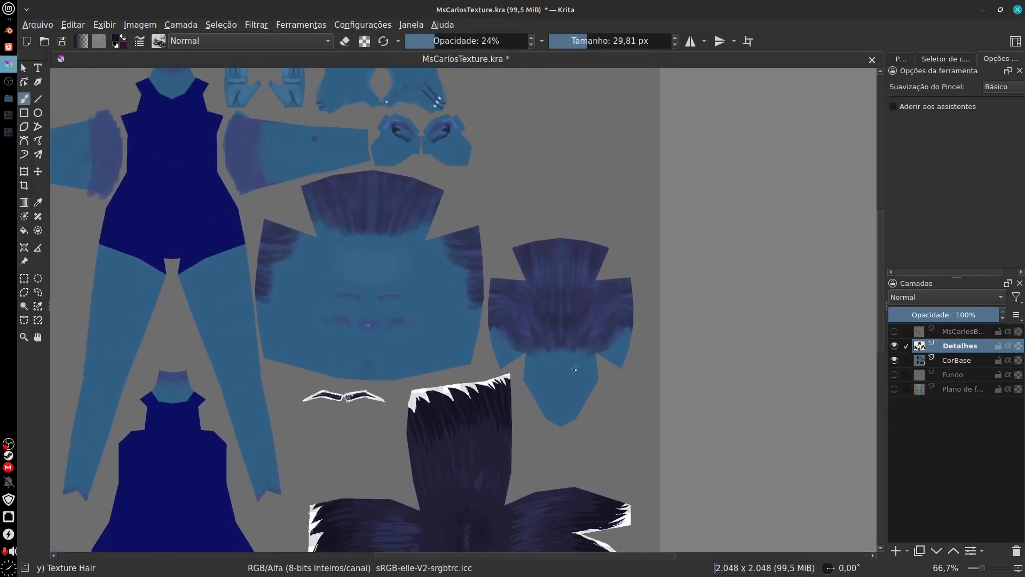
{"action": "left_click_drag", "start_coordinate": [590, 374], "coordinate": [557, 324]}
{"action": "key", "text": "ctrl+plus"}
{"action": "key", "text": "ctrl+plus"}
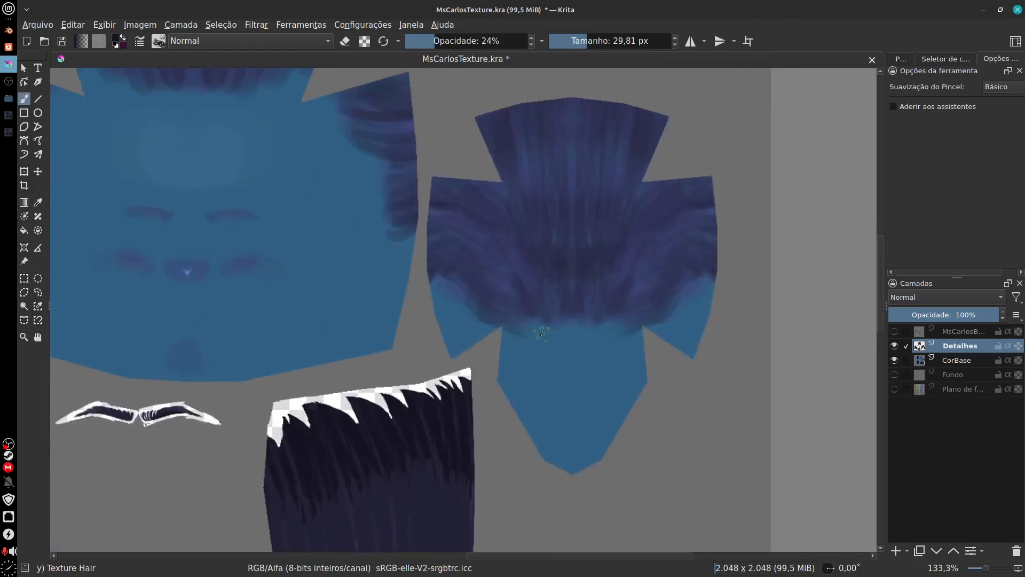
{"action": "scroll", "coordinate": [540, 334], "scroll_direction": "down", "scroll_amount": 1}
{"action": "scroll", "coordinate": [483, 374], "scroll_direction": "up", "scroll_amount": 2}
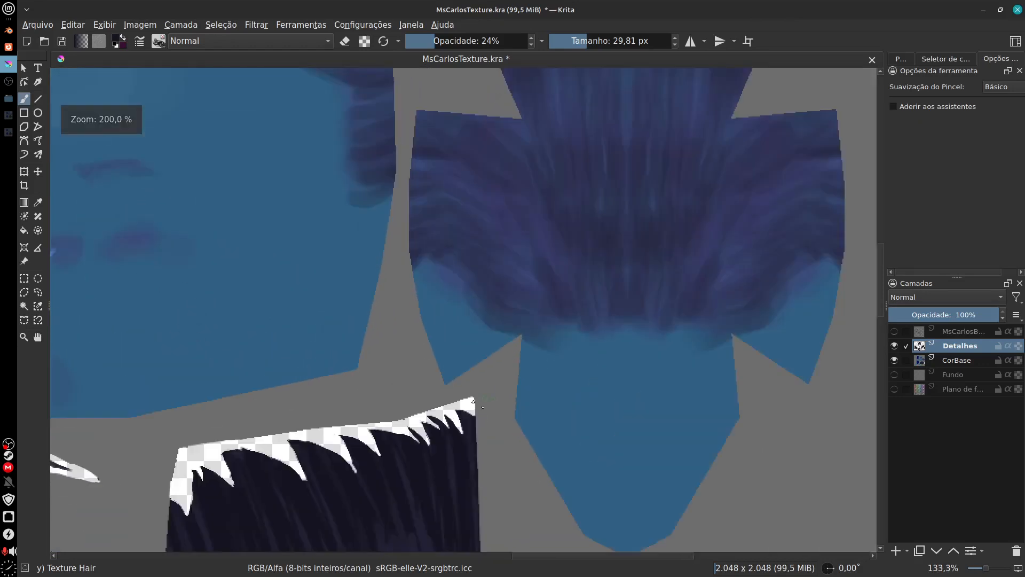
{"action": "left_click_drag", "start_coordinate": [480, 375], "coordinate": [494, 319]}
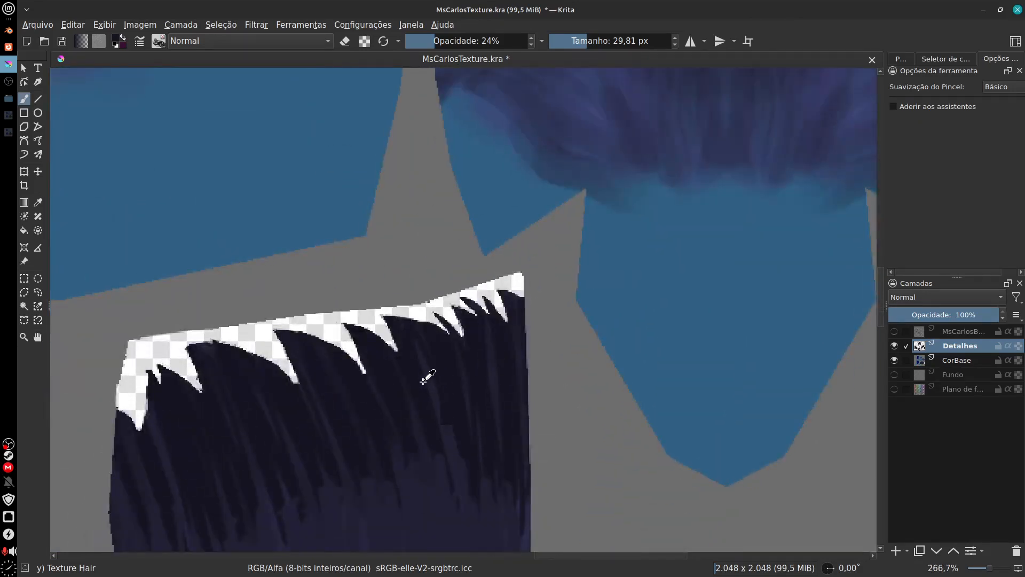
{"action": "left_click_drag", "start_coordinate": [639, 245], "coordinate": [542, 389]}
Step: Paint fine dark strands across the middle of the lower hairline on the back-of-head piece
{"action": "left_click_drag", "start_coordinate": [518, 291], "coordinate": [576, 337]}
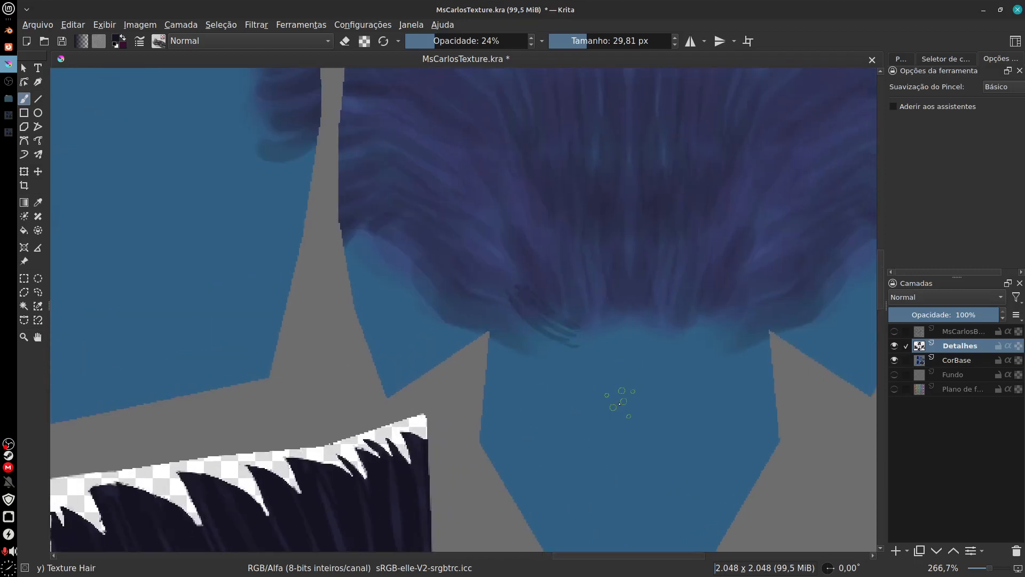
{"action": "key", "text": "ctrl+z"}
{"action": "mouse_move", "coordinate": [506, 303]}
{"action": "left_mouse_down"}
{"action": "mouse_move", "coordinate": [601, 350]}
{"action": "mouse_move", "coordinate": [545, 355]}
{"action": "left_mouse_up"}
{"action": "key", "text": "ctrl+z"}
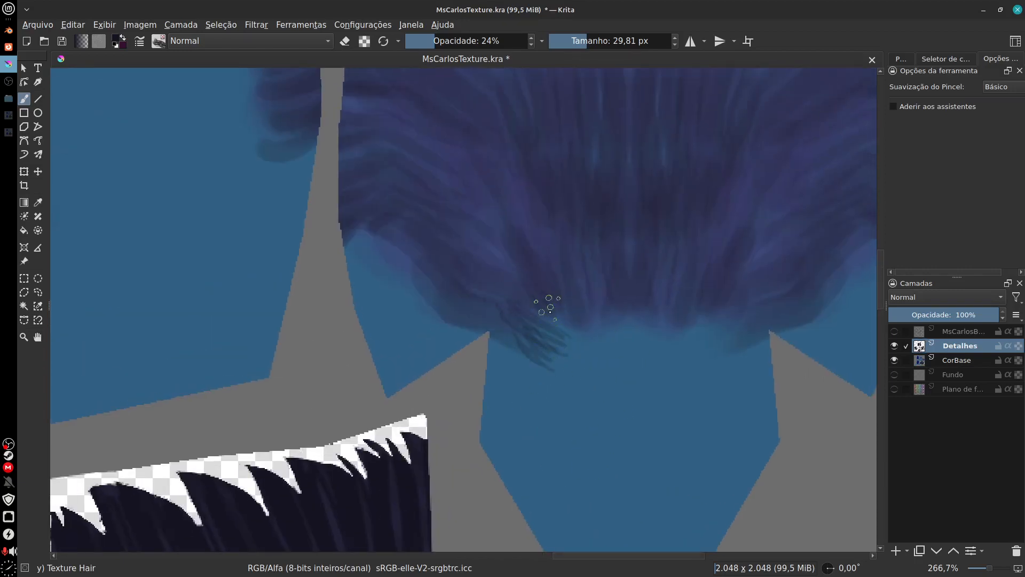
{"action": "left_click_drag", "start_coordinate": [550, 312], "coordinate": [579, 338]}
{"action": "left_click_drag", "start_coordinate": [603, 289], "coordinate": [598, 332]}
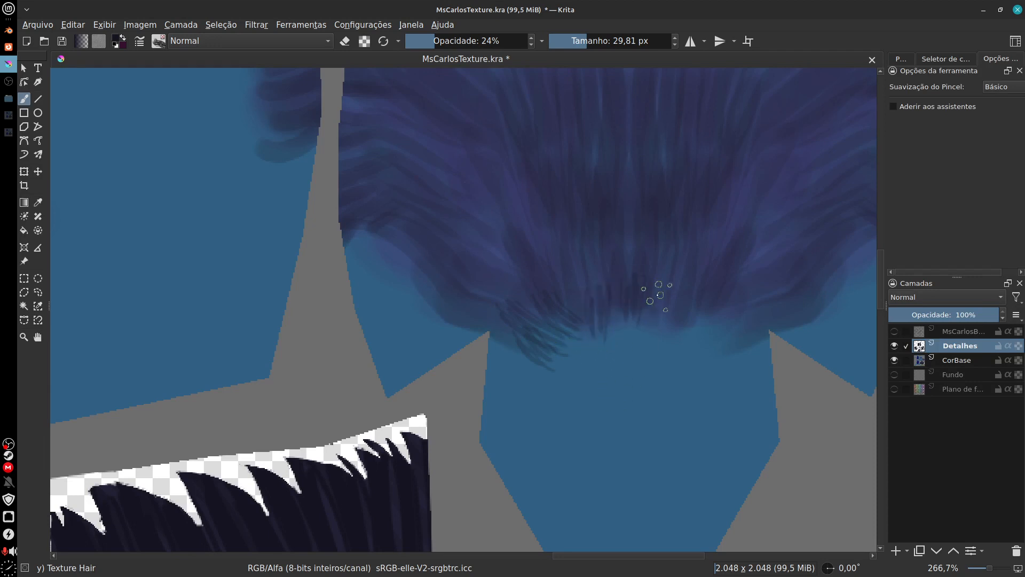
{"action": "mouse_move", "coordinate": [723, 314]}
{"action": "left_mouse_down"}
{"action": "mouse_move", "coordinate": [714, 335]}
{"action": "mouse_move", "coordinate": [739, 346]}
{"action": "mouse_move", "coordinate": [633, 413]}
{"action": "left_mouse_up"}
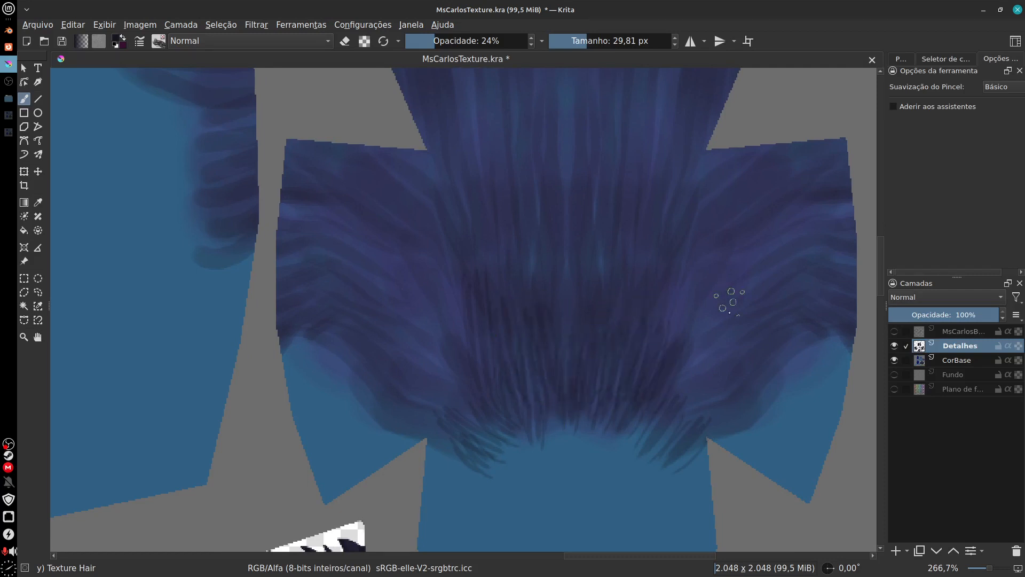
Step: Extend the dark strands along both outer sides of the back-of-head hairline and thicken its centre
{"action": "left_click_drag", "start_coordinate": [739, 374], "coordinate": [728, 423]}
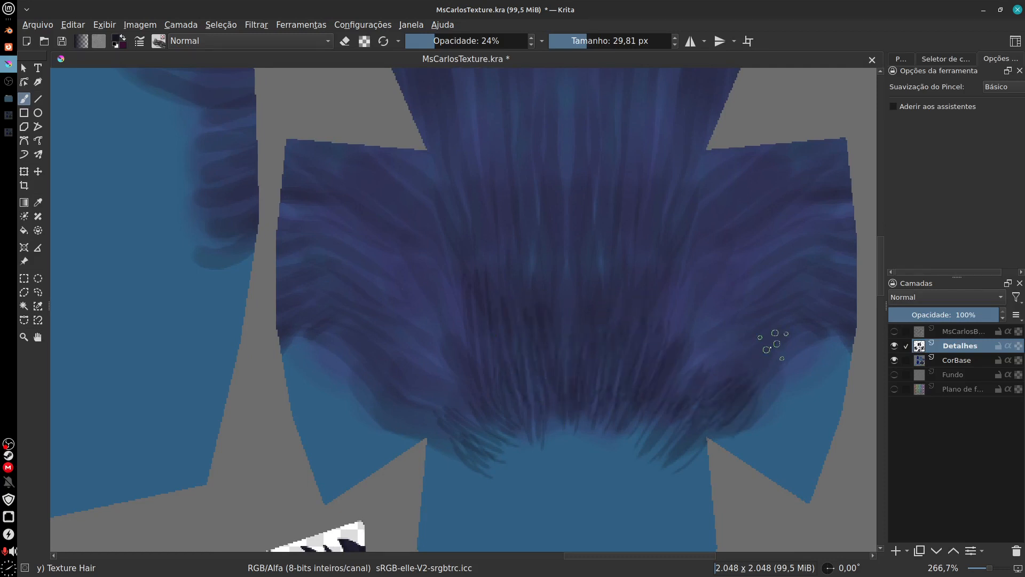
{"action": "left_click_drag", "start_coordinate": [769, 350], "coordinate": [747, 427]}
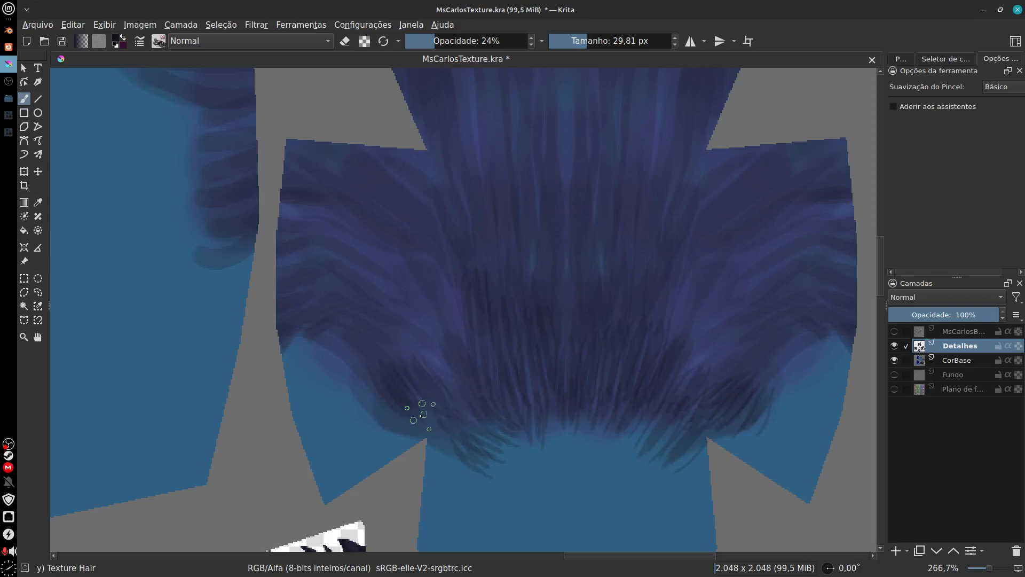
{"action": "left_click_drag", "start_coordinate": [387, 335], "coordinate": [478, 421]}
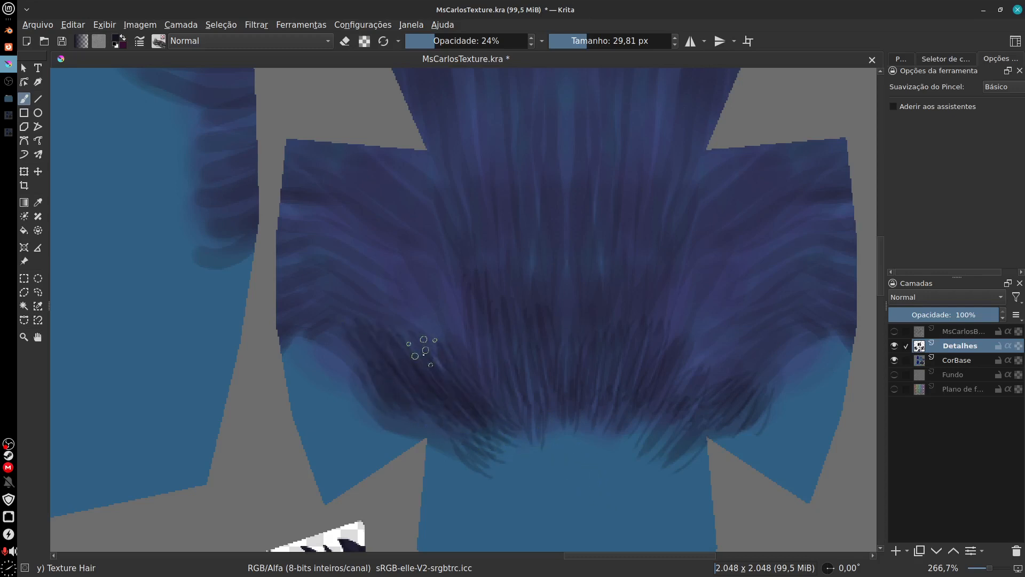
{"action": "left_click_drag", "start_coordinate": [536, 335], "coordinate": [549, 393]}
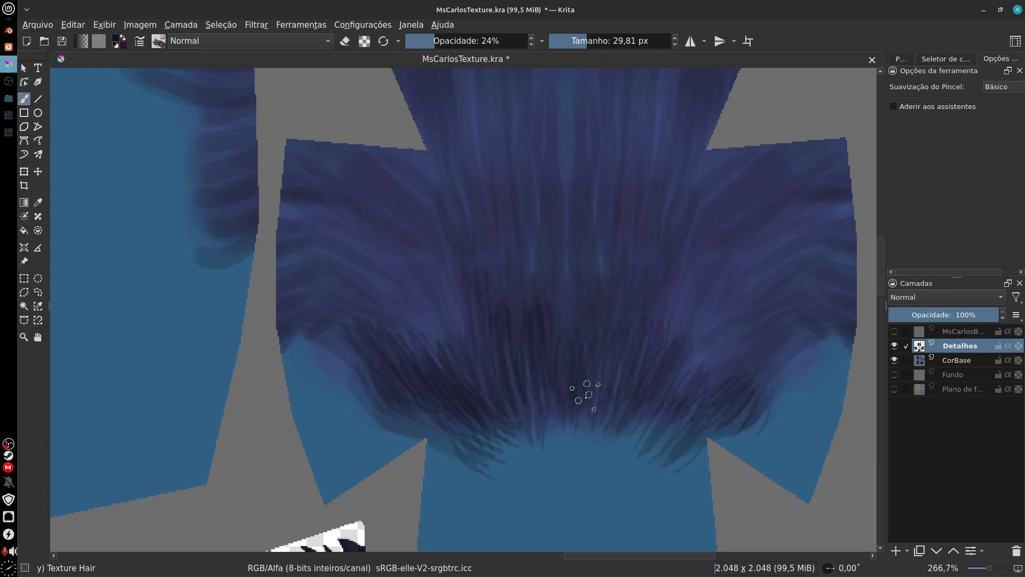
{"action": "mouse_move", "coordinate": [647, 469]}
{"action": "left_mouse_down"}
{"action": "mouse_move", "coordinate": [762, 478]}
{"action": "mouse_move", "coordinate": [663, 493]}
{"action": "left_mouse_up"}
{"action": "left_click_drag", "start_coordinate": [706, 365], "coordinate": [691, 410]}
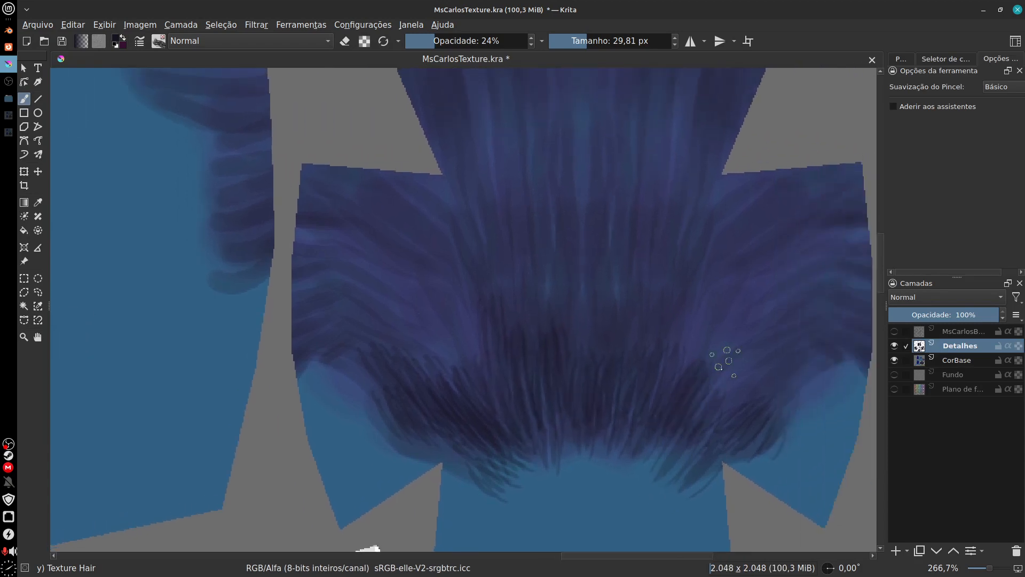
Step: Paint curved dark strands along the inner edge of the right sideburn on the face piece, down to its lower end
{"action": "left_click_drag", "start_coordinate": [472, 333], "coordinate": [602, 460]}
{"action": "left_click_drag", "start_coordinate": [453, 367], "coordinate": [476, 406]}
{"action": "left_click_drag", "start_coordinate": [273, 227], "coordinate": [355, 279]}
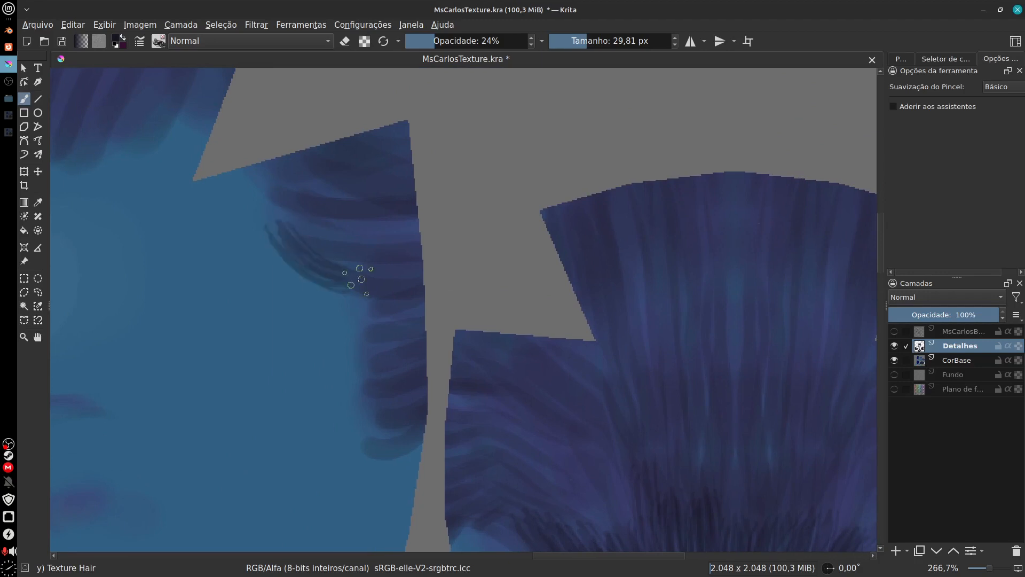
{"action": "mouse_move", "coordinate": [277, 206]}
{"action": "left_mouse_down"}
{"action": "mouse_move", "coordinate": [343, 235]}
{"action": "mouse_move", "coordinate": [372, 206]}
{"action": "left_mouse_up"}
{"action": "mouse_move", "coordinate": [313, 257]}
{"action": "left_mouse_down"}
{"action": "mouse_move", "coordinate": [339, 286]}
{"action": "mouse_move", "coordinate": [377, 308]}
{"action": "left_mouse_up"}
{"action": "left_click_drag", "start_coordinate": [361, 319], "coordinate": [382, 330]}
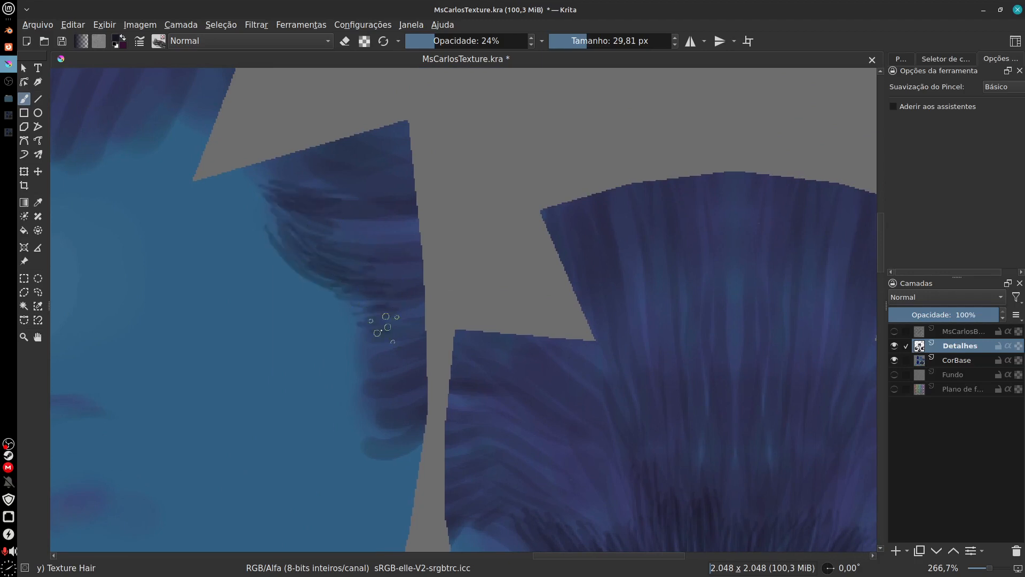
{"action": "left_click_drag", "start_coordinate": [376, 422], "coordinate": [414, 431]}
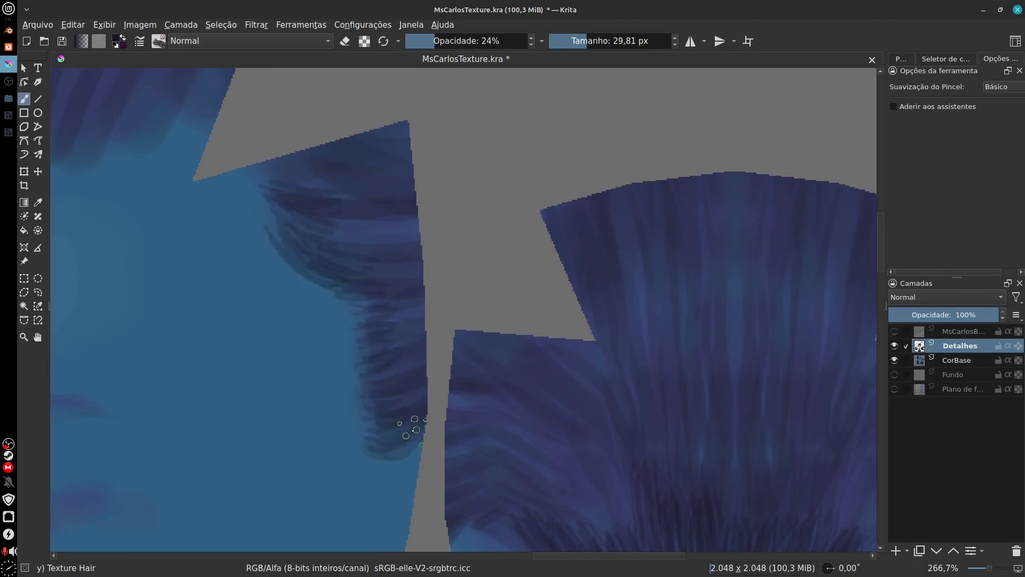
Step: Paint fine dark strands along the forehead hairline of the face piece, from its centre out to the right corner
{"action": "left_click_drag", "start_coordinate": [334, 261], "coordinate": [488, 386]}
{"action": "left_click_drag", "start_coordinate": [319, 318], "coordinate": [479, 321]}
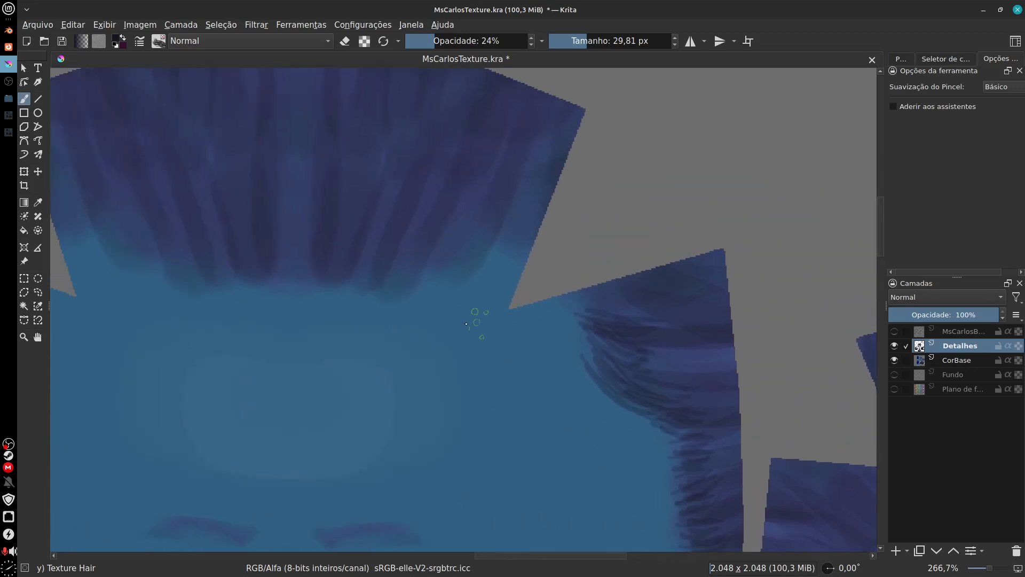
{"action": "left_click_drag", "start_coordinate": [298, 292], "coordinate": [300, 248]}
{"action": "left_click_drag", "start_coordinate": [328, 296], "coordinate": [338, 267]}
{"action": "left_click_drag", "start_coordinate": [366, 295], "coordinate": [372, 218]}
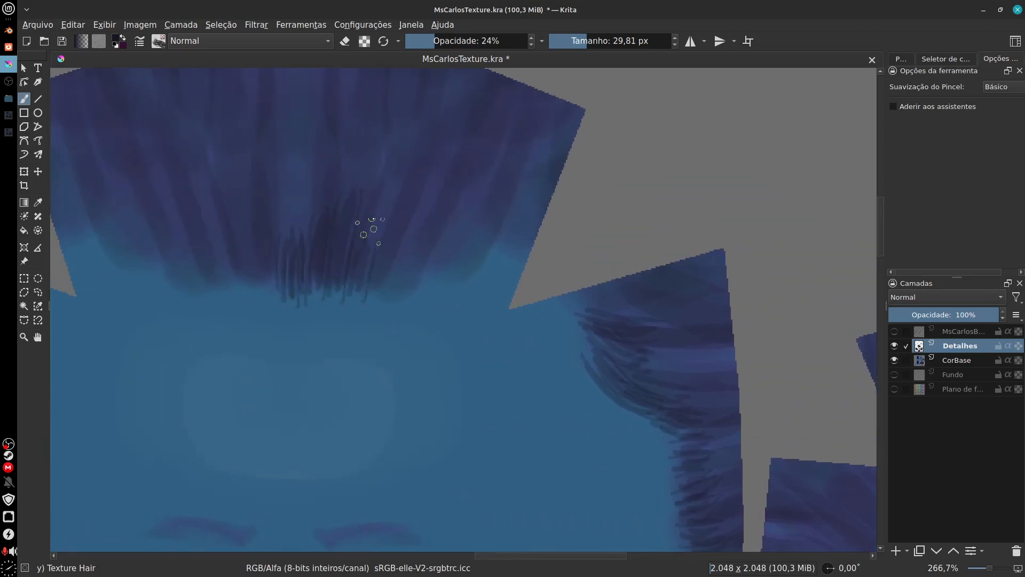
{"action": "left_click_drag", "start_coordinate": [381, 302], "coordinate": [389, 260]}
{"action": "mouse_move", "coordinate": [405, 298]}
{"action": "left_mouse_down"}
{"action": "mouse_move", "coordinate": [415, 235]}
{"action": "mouse_move", "coordinate": [431, 241]}
{"action": "left_mouse_up"}
{"action": "left_click_drag", "start_coordinate": [443, 300], "coordinate": [470, 211]}
{"action": "left_click_drag", "start_coordinate": [494, 256], "coordinate": [517, 184]}
Step: Continue the dark strands along the left half of the forehead hairline, out to its left corner
{"action": "left_click_drag", "start_coordinate": [403, 286], "coordinate": [499, 339]}
{"action": "left_click_drag", "start_coordinate": [366, 350], "coordinate": [356, 272]}
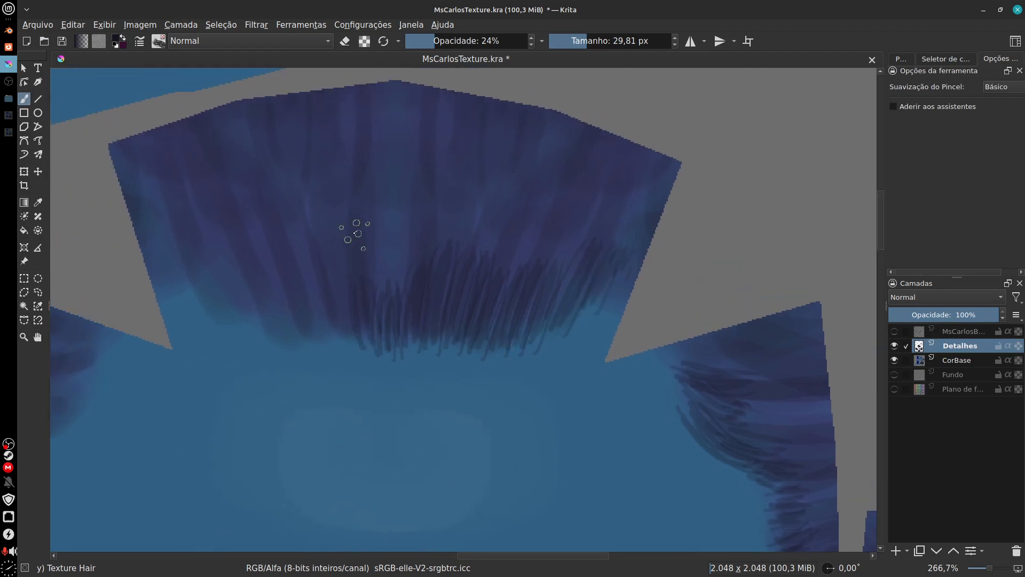
{"action": "left_click_drag", "start_coordinate": [300, 352], "coordinate": [278, 293]}
{"action": "left_click_drag", "start_coordinate": [289, 344], "coordinate": [235, 272]}
{"action": "left_click_drag", "start_coordinate": [250, 343], "coordinate": [210, 275]}
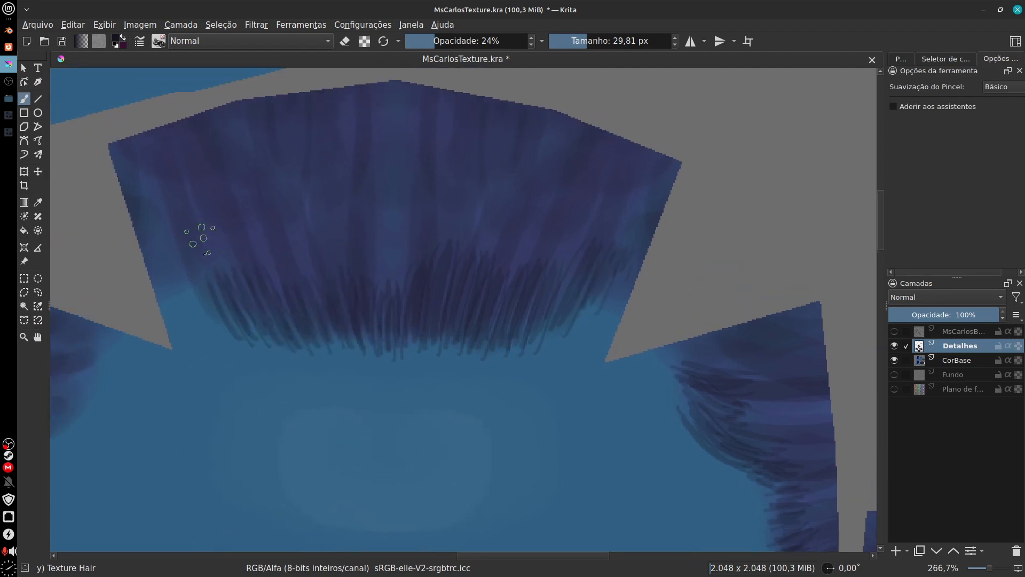
{"action": "left_click_drag", "start_coordinate": [223, 323], "coordinate": [199, 283]}
{"action": "mouse_move", "coordinate": [203, 306]}
{"action": "left_mouse_down"}
{"action": "mouse_move", "coordinate": [181, 267]}
{"action": "mouse_move", "coordinate": [165, 267]}
{"action": "left_mouse_up"}
Step: Paint dark strands along the inner edge of the left sideburn on the face piece, down towards its lower end
{"action": "left_click_drag", "start_coordinate": [214, 354], "coordinate": [242, 370]}
{"action": "left_click_drag", "start_coordinate": [330, 294], "coordinate": [372, 284]}
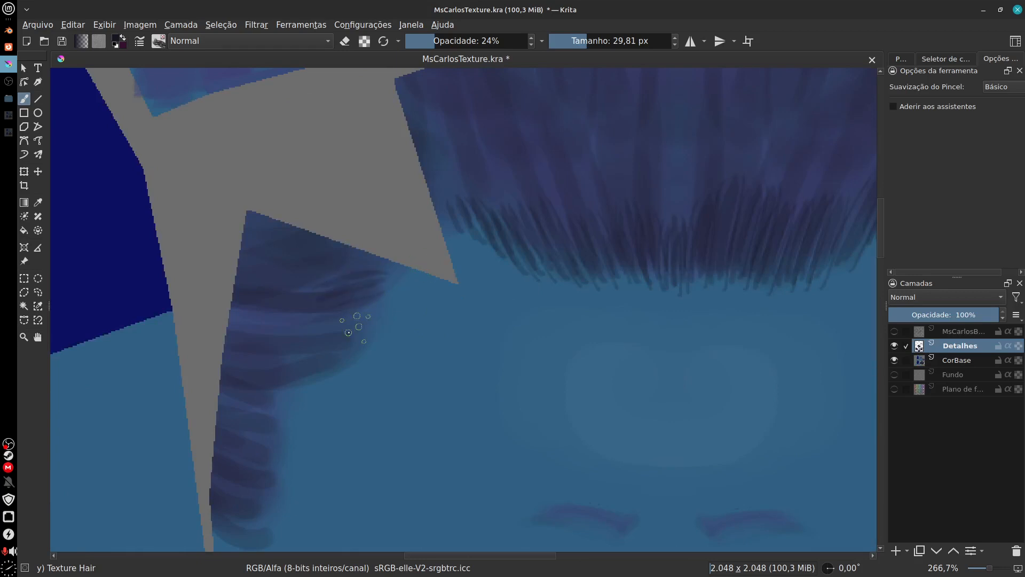
{"action": "mouse_move", "coordinate": [316, 341]}
{"action": "left_mouse_down"}
{"action": "mouse_move", "coordinate": [356, 332]}
{"action": "mouse_move", "coordinate": [371, 299]}
{"action": "left_mouse_up"}
{"action": "left_click_drag", "start_coordinate": [308, 366], "coordinate": [347, 358]}
{"action": "mouse_move", "coordinate": [283, 394]}
{"action": "left_mouse_down"}
{"action": "mouse_move", "coordinate": [343, 385]}
{"action": "mouse_move", "coordinate": [315, 382]}
{"action": "left_mouse_up"}
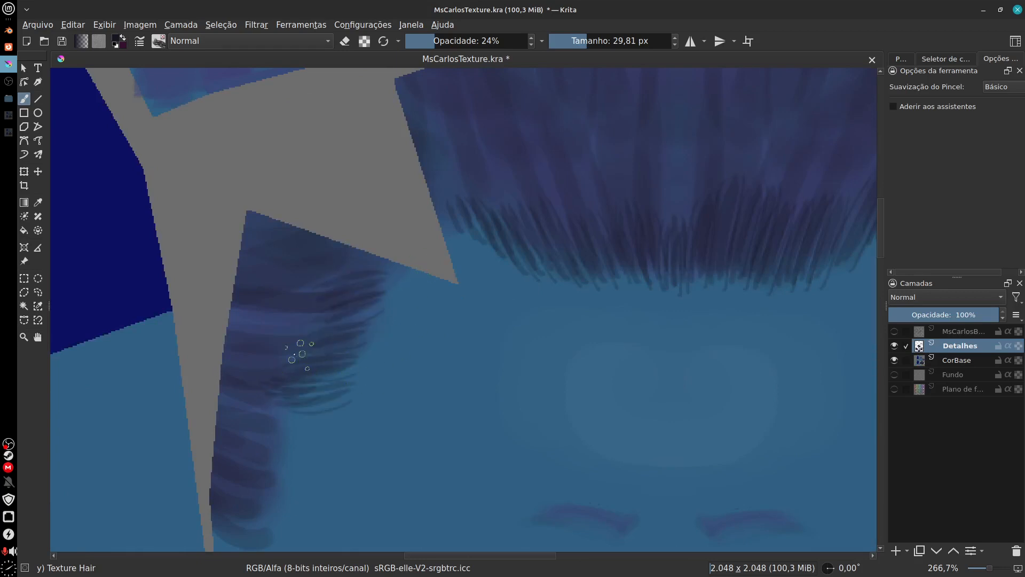
{"action": "left_click_drag", "start_coordinate": [257, 356], "coordinate": [302, 342]}
{"action": "left_click_drag", "start_coordinate": [251, 419], "coordinate": [305, 416]}
{"action": "left_click_drag", "start_coordinate": [264, 470], "coordinate": [287, 454]}
{"action": "scroll", "coordinate": [272, 449], "scroll_direction": "down", "scroll_amount": 4}
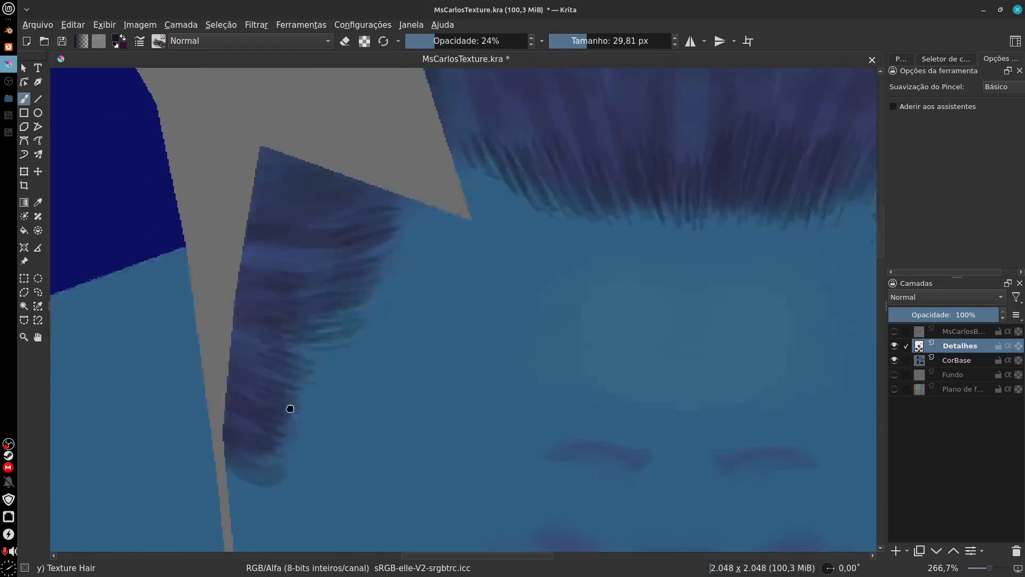
Step: Show the MsCarlosB... wireframe layer over the painted face piece
{"action": "scroll", "coordinate": [299, 374], "scroll_direction": "down", "scroll_amount": 2}
{"action": "scroll", "coordinate": [443, 413], "scroll_direction": "down", "scroll_amount": 6}
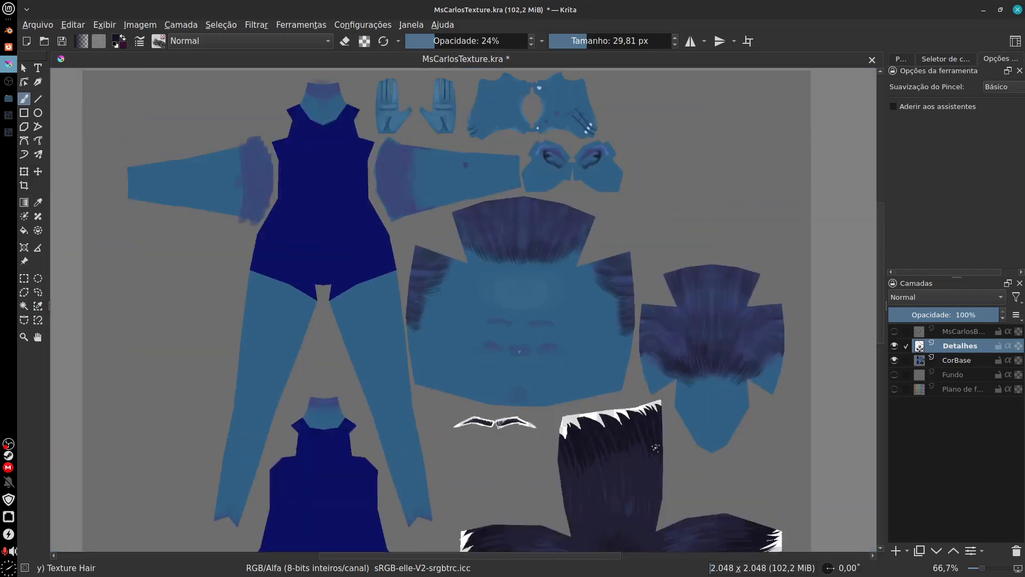
{"action": "left_click_drag", "start_coordinate": [490, 310], "coordinate": [461, 373]}
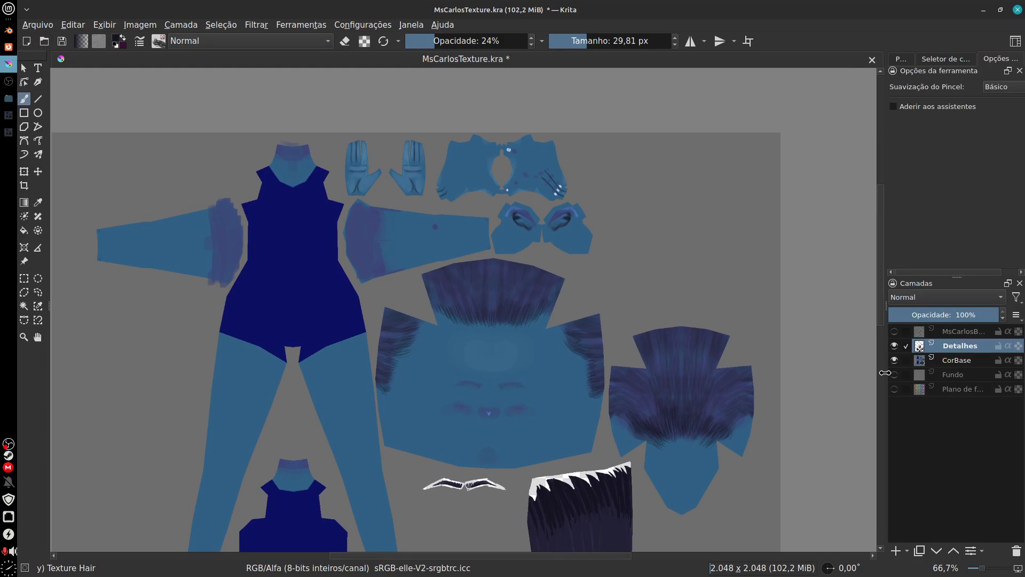
{"action": "left_click", "coordinate": [896, 332]}
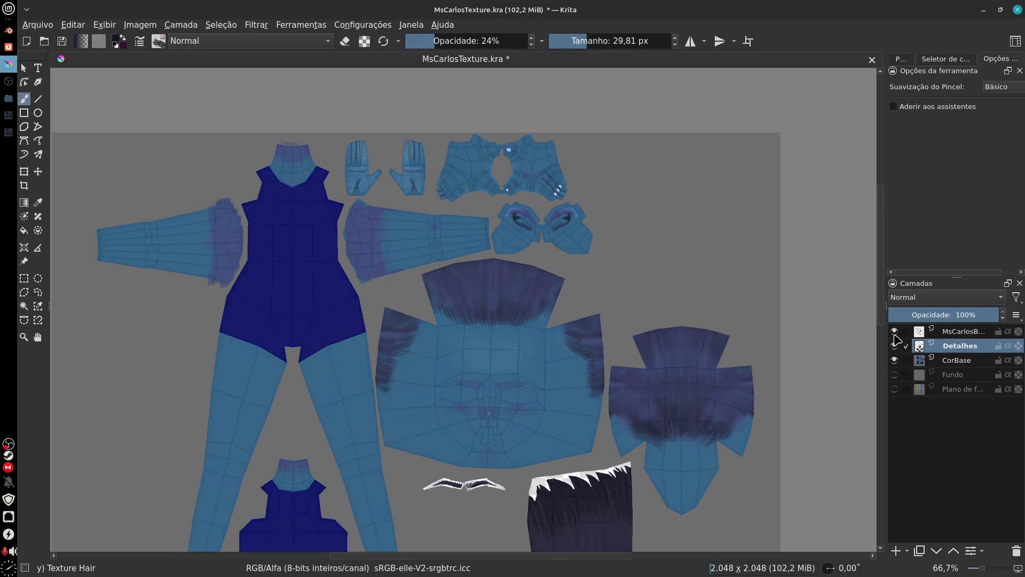
{"action": "scroll", "coordinate": [492, 360], "scroll_direction": "up", "scroll_amount": 6}
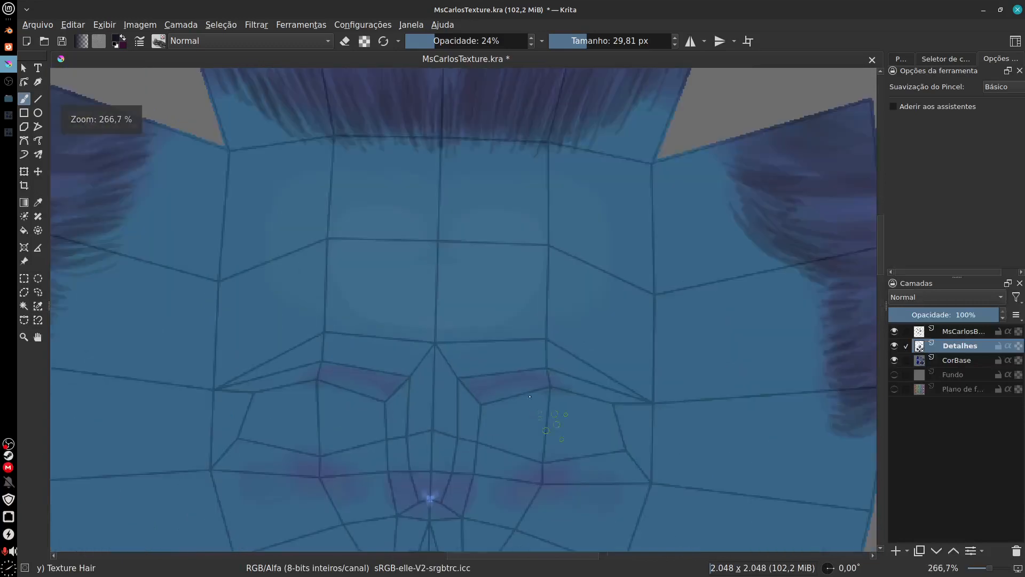
{"action": "scroll", "coordinate": [550, 393], "scroll_direction": "down", "scroll_amount": 2}
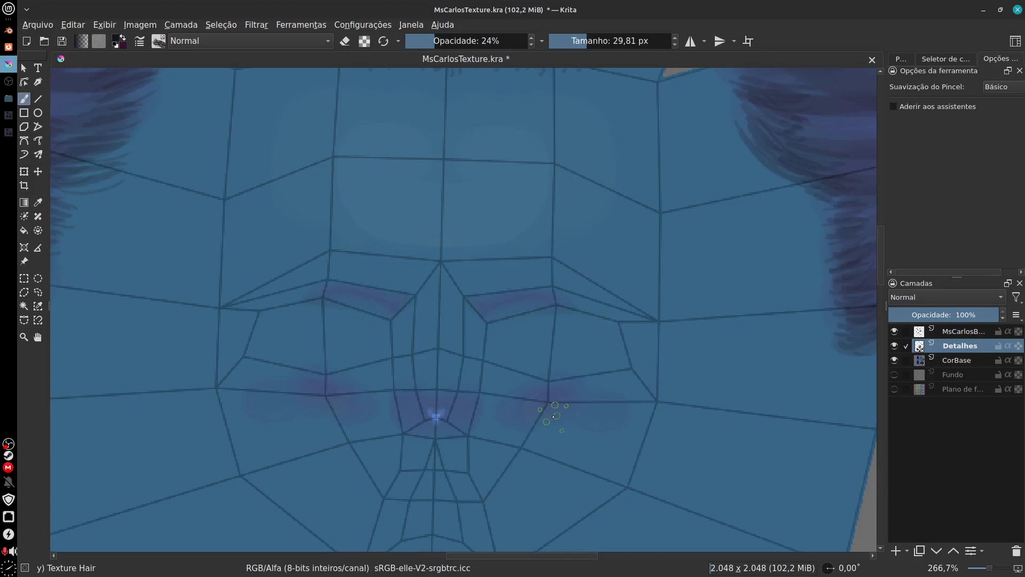
Step: Switch the brush preset to b) Basic-2 Opacity
{"action": "left_click", "coordinate": [159, 43]}
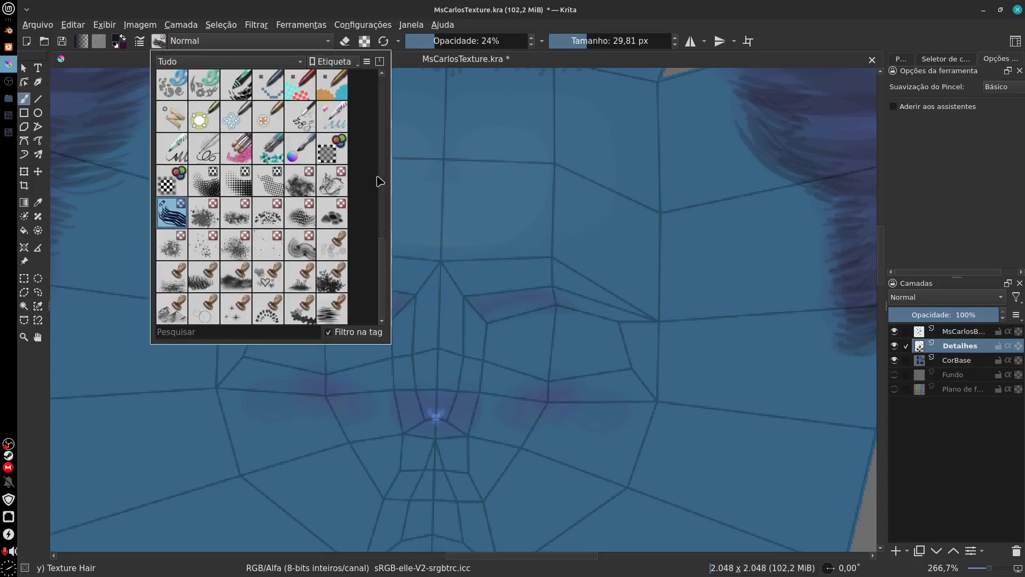
{"action": "left_click_drag", "start_coordinate": [381, 286], "coordinate": [385, 93]}
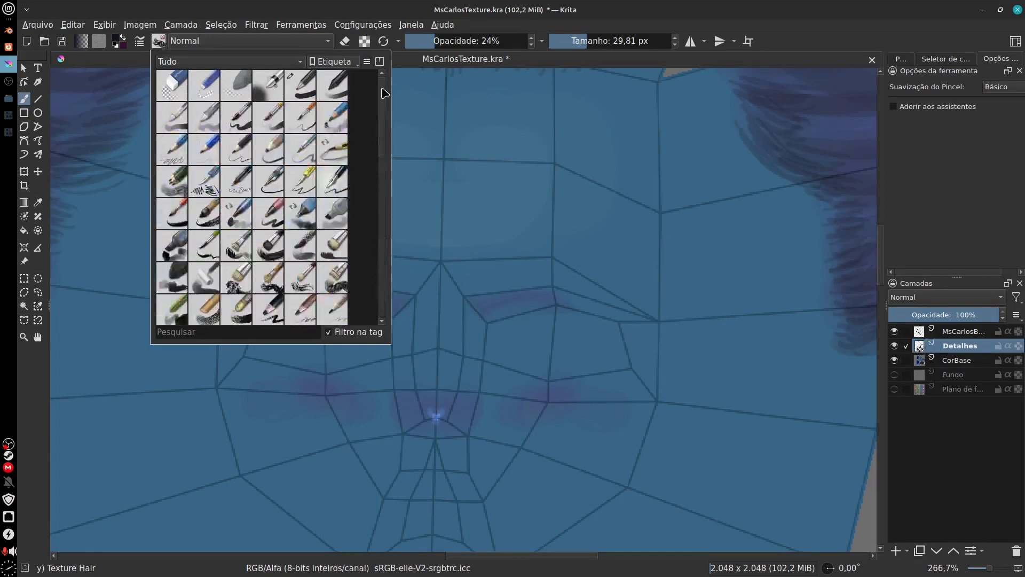
{"action": "left_click", "coordinate": [345, 87]}
{"action": "left_click", "coordinate": [469, 165]}
Step: Try filling both eye areas of the face with dark ovals, and undo them
{"action": "mouse_move", "coordinate": [497, 342]}
{"action": "left_mouse_down"}
{"action": "mouse_move", "coordinate": [556, 339]}
{"action": "mouse_move", "coordinate": [551, 391]}
{"action": "left_mouse_up"}
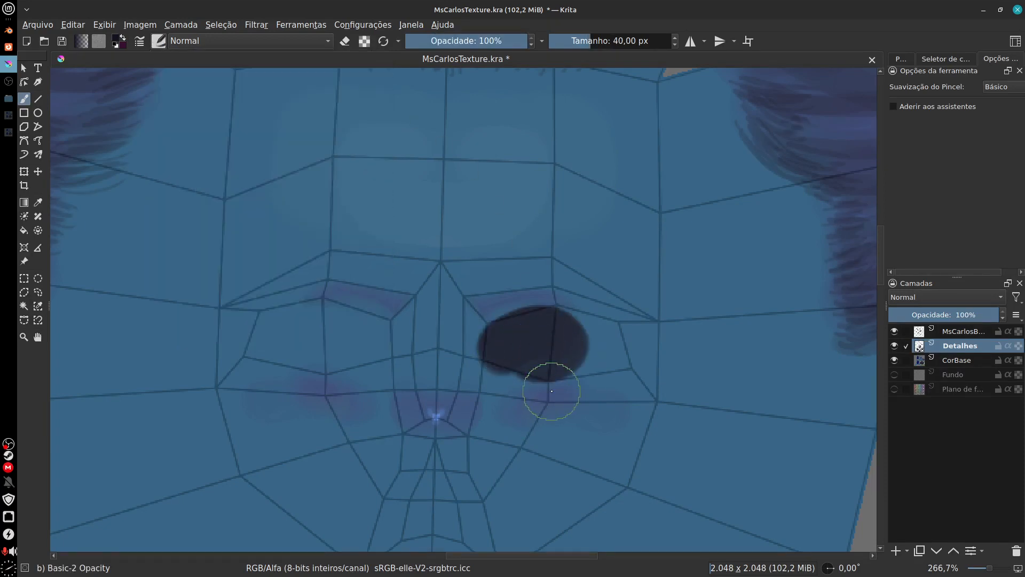
{"action": "key", "text": "ctrl+z"}
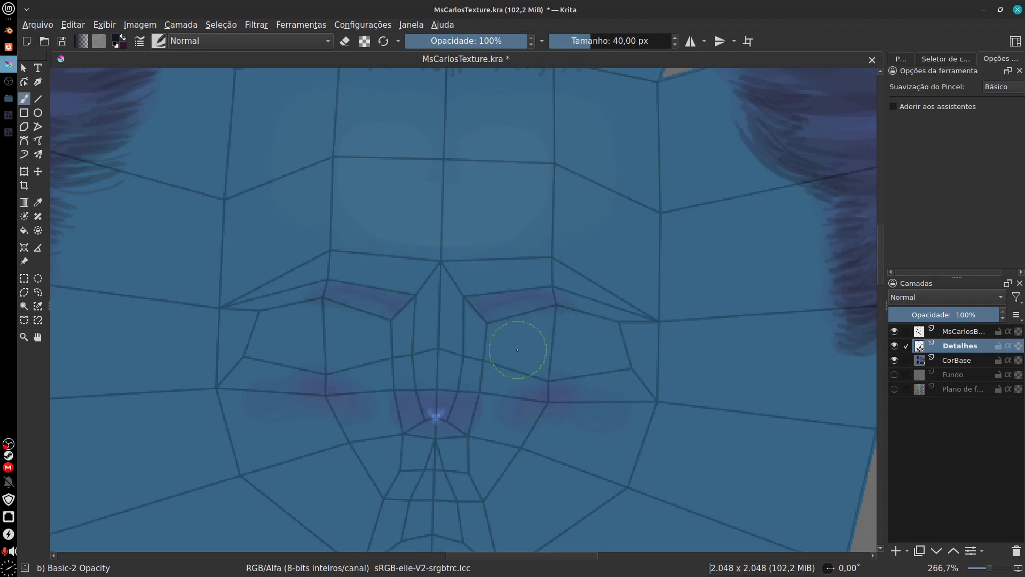
{"action": "mouse_move", "coordinate": [508, 340]}
{"action": "left_mouse_down"}
{"action": "mouse_move", "coordinate": [548, 332]}
{"action": "mouse_move", "coordinate": [588, 348]}
{"action": "mouse_move", "coordinate": [512, 353]}
{"action": "left_mouse_up"}
{"action": "mouse_move", "coordinate": [353, 331]}
{"action": "left_mouse_down"}
{"action": "mouse_move", "coordinate": [292, 343]}
{"action": "mouse_move", "coordinate": [348, 338]}
{"action": "left_mouse_up"}
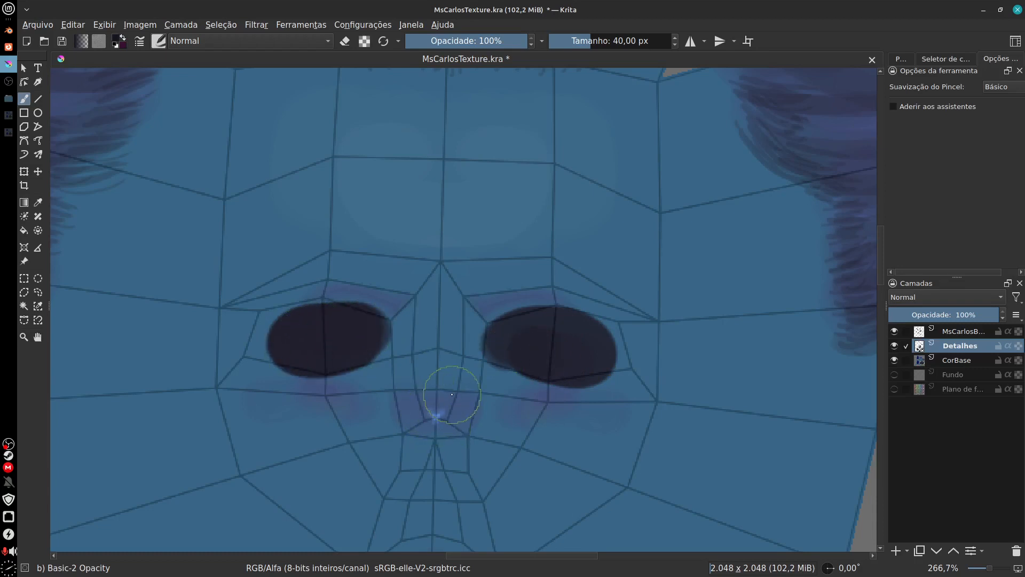
{"action": "key", "text": "ctrl+z"}
{"action": "key", "text": "ctrl+z"}
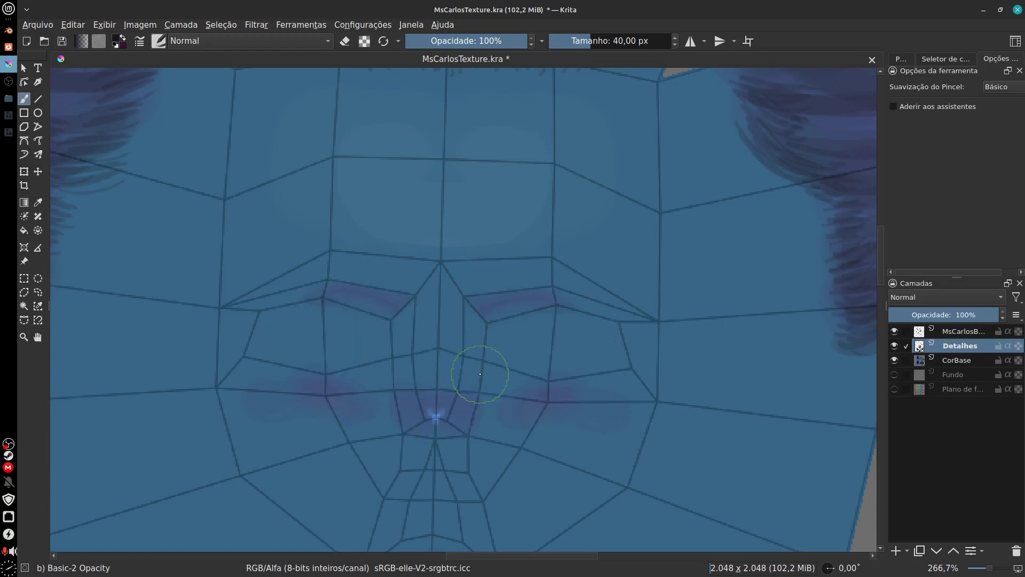
Step: Reduce the brush size to 16 px
{"action": "key", "text": "f"}
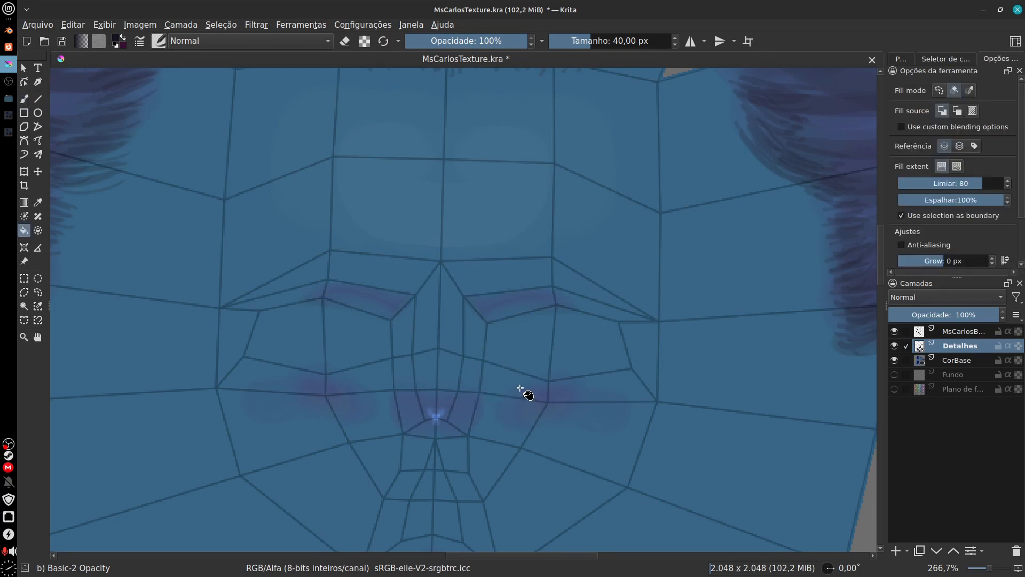
{"action": "key", "text": "b"}
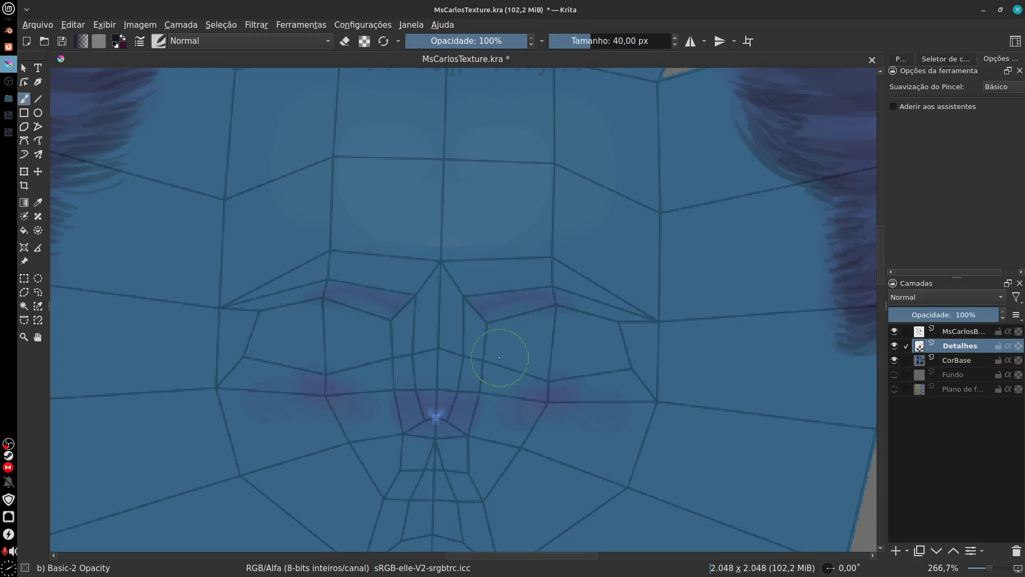
{"action": "key", "text": "bracketleft"}
{"action": "key", "text": "bracketleft"}
{"action": "key", "text": "bracketleft"}
{"action": "key", "text": "bracketleft"}
{"action": "key", "text": "bracketleft"}
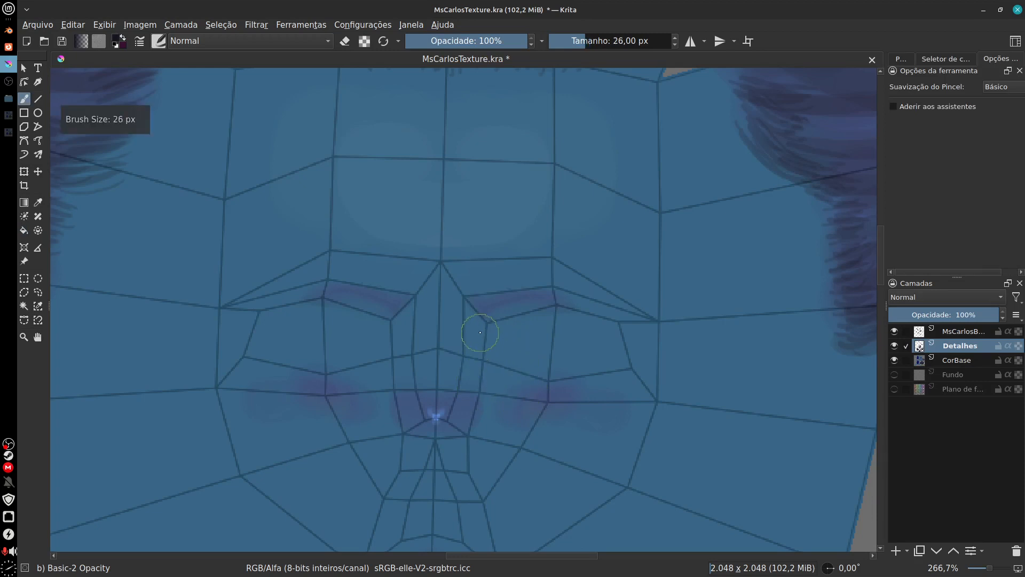
Step: Try dark lines down both sides of the nose and across its base, and undo them
{"action": "left_click_drag", "start_coordinate": [478, 324], "coordinate": [449, 437]}
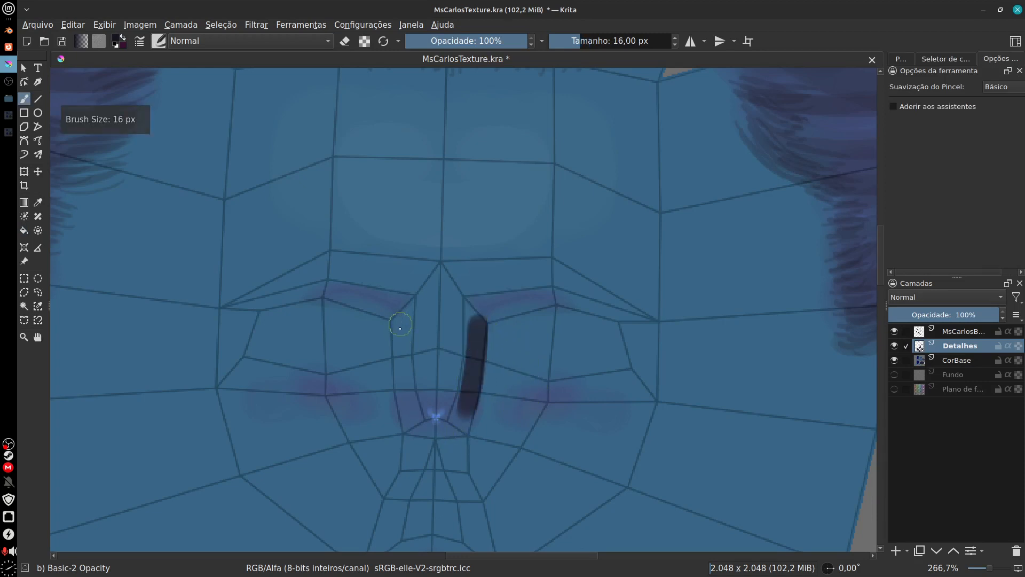
{"action": "mouse_move", "coordinate": [400, 328]}
{"action": "left_mouse_down"}
{"action": "mouse_move", "coordinate": [414, 440]}
{"action": "mouse_move", "coordinate": [408, 421]}
{"action": "mouse_move", "coordinate": [446, 432]}
{"action": "mouse_move", "coordinate": [485, 414]}
{"action": "left_mouse_up"}
{"action": "left_click_drag", "start_coordinate": [484, 488], "coordinate": [502, 413]}
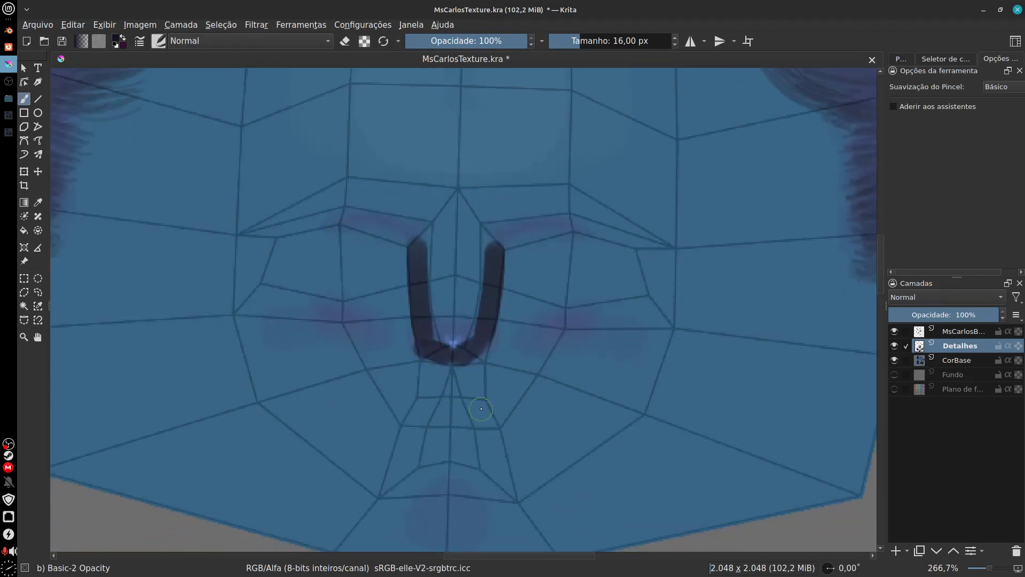
{"action": "left_click_drag", "start_coordinate": [489, 261], "coordinate": [495, 257]}
{"action": "key", "text": "ctrl+z"}
{"action": "key", "text": "ctrl+z"}
{"action": "key", "text": "ctrl+z"}
{"action": "key", "text": "ctrl+z"}
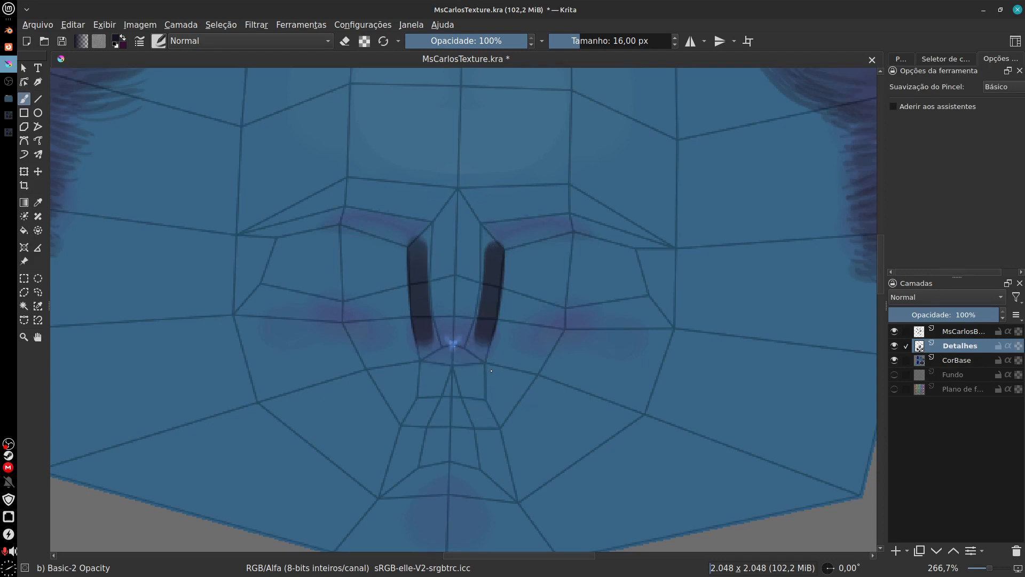
Step: Try a dark curved line across the chin and up both sides of the jaw, and undo it
{"action": "scroll", "coordinate": [558, 423], "scroll_direction": "down", "scroll_amount": 3}
{"action": "mouse_move", "coordinate": [393, 414]}
{"action": "left_mouse_down"}
{"action": "mouse_move", "coordinate": [507, 419]}
{"action": "mouse_move", "coordinate": [650, 336]}
{"action": "left_mouse_up"}
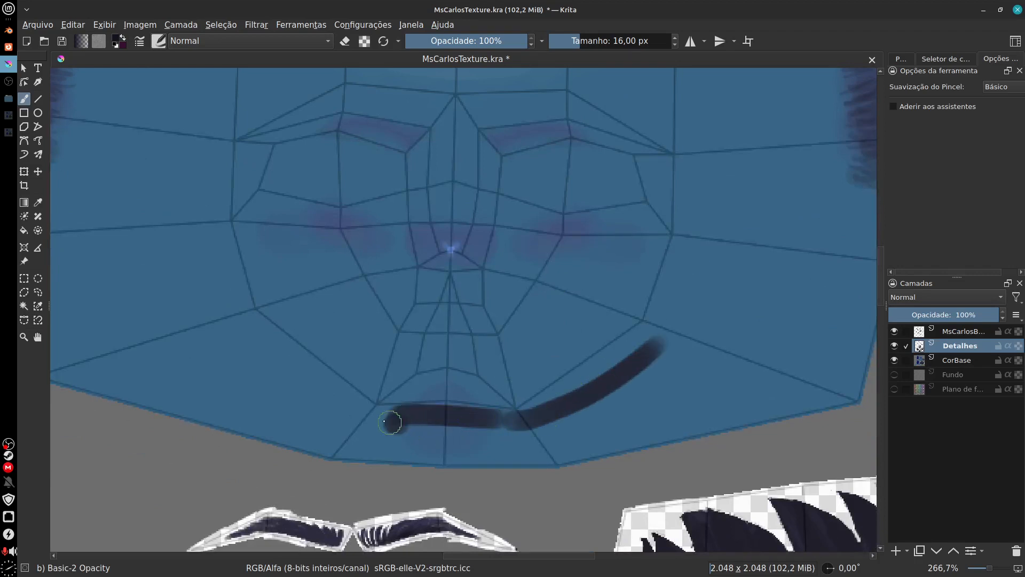
{"action": "left_click_drag", "start_coordinate": [397, 423], "coordinate": [275, 356]}
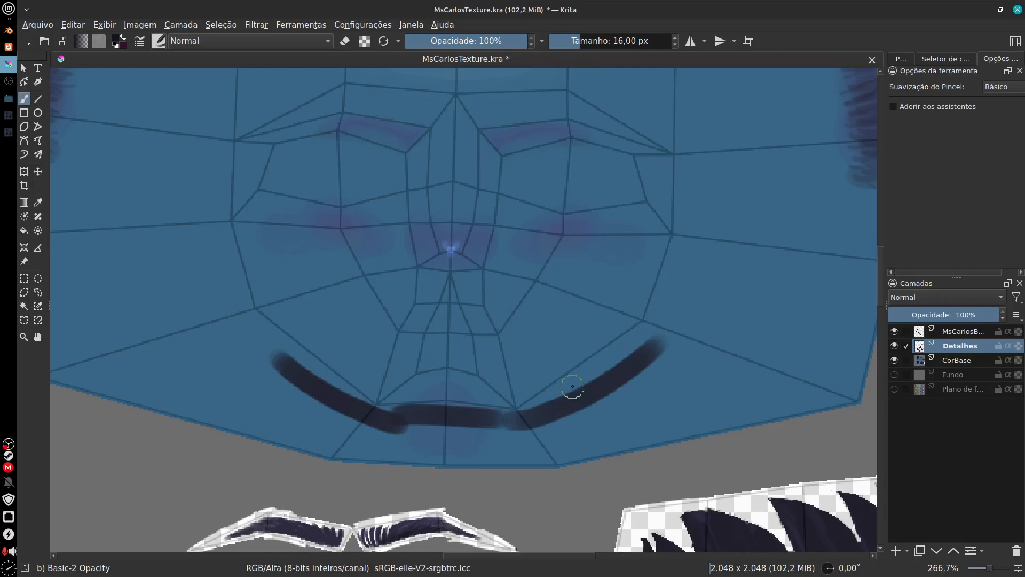
{"action": "key", "text": "ctrl+z"}
{"action": "key", "text": "ctrl+z"}
{"action": "key", "text": "ctrl+z"}
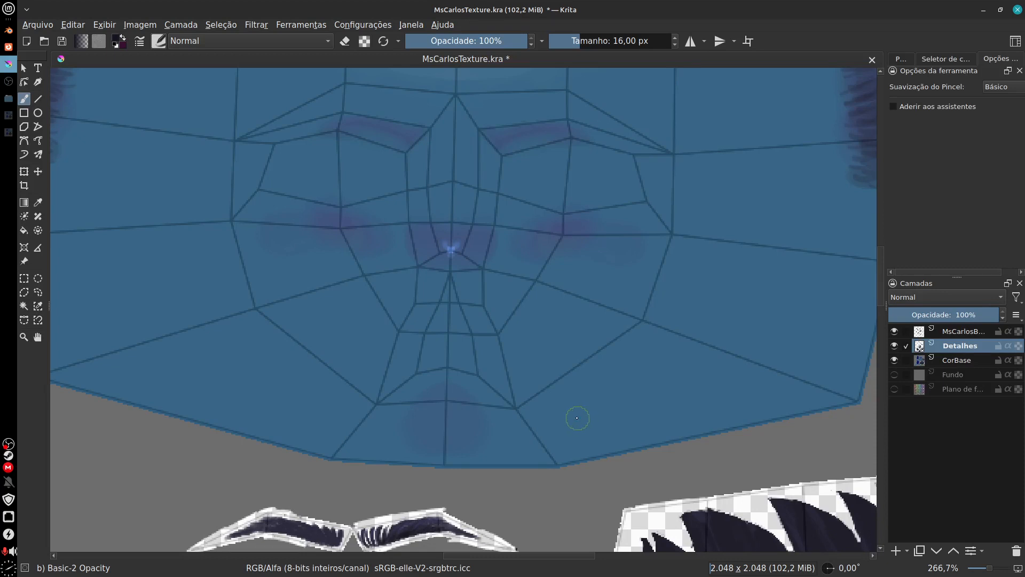
Step: Hide the MsCarlosB... wireframe layer and sample the purple shading colour from the nose
{"action": "left_click_drag", "start_coordinate": [577, 418], "coordinate": [565, 417]}
{"action": "left_click", "coordinate": [894, 332]}
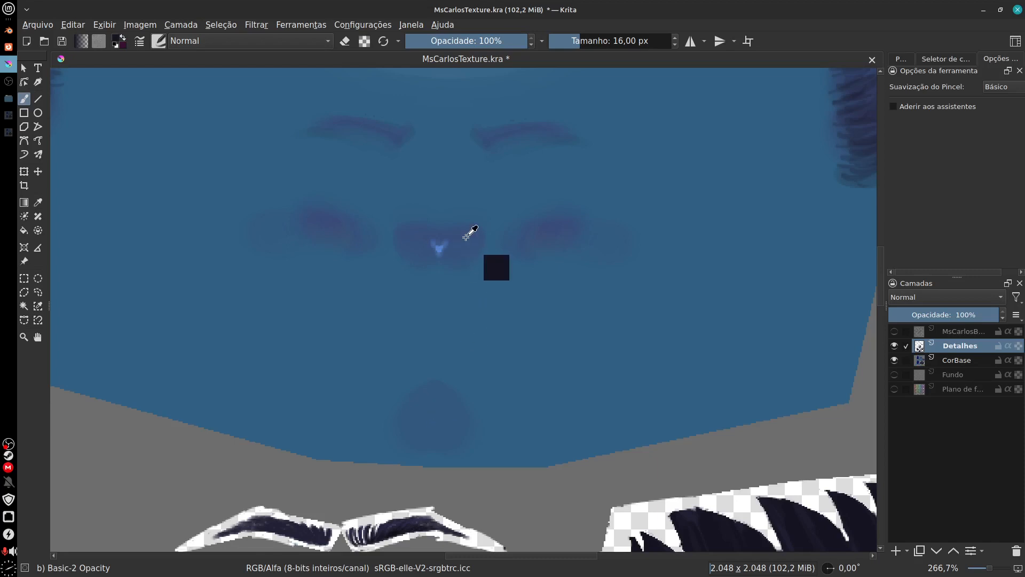
{"action": "left_click", "coordinate": [463, 240], "text": "ctrl"}
Step: Examine the purple shading on the neck and upper-arm pieces
{"action": "left_click_drag", "start_coordinate": [404, 342], "coordinate": [683, 396]}
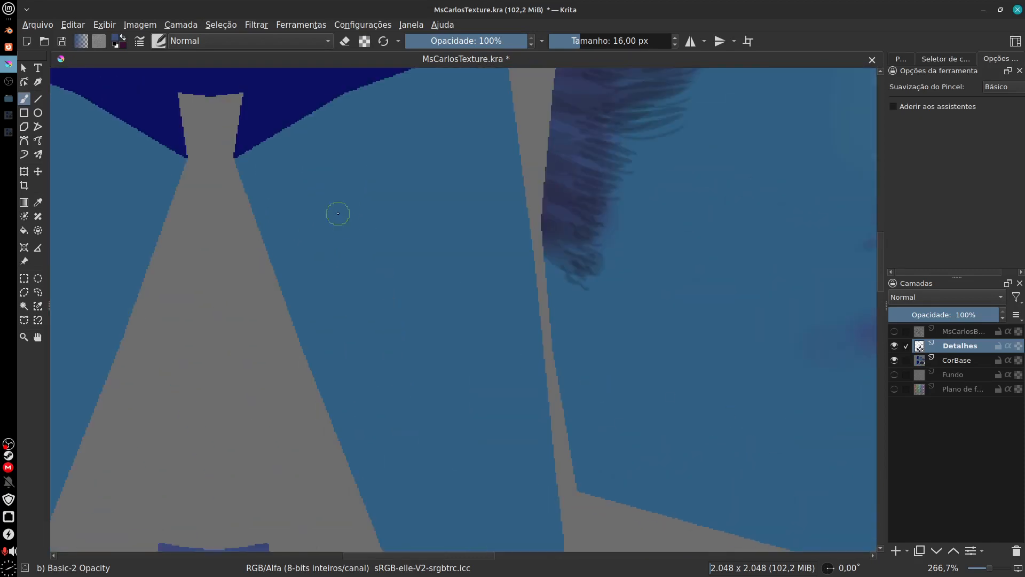
{"action": "left_click_drag", "start_coordinate": [338, 179], "coordinate": [338, 506]}
{"action": "left_click_drag", "start_coordinate": [336, 155], "coordinate": [343, 540]}
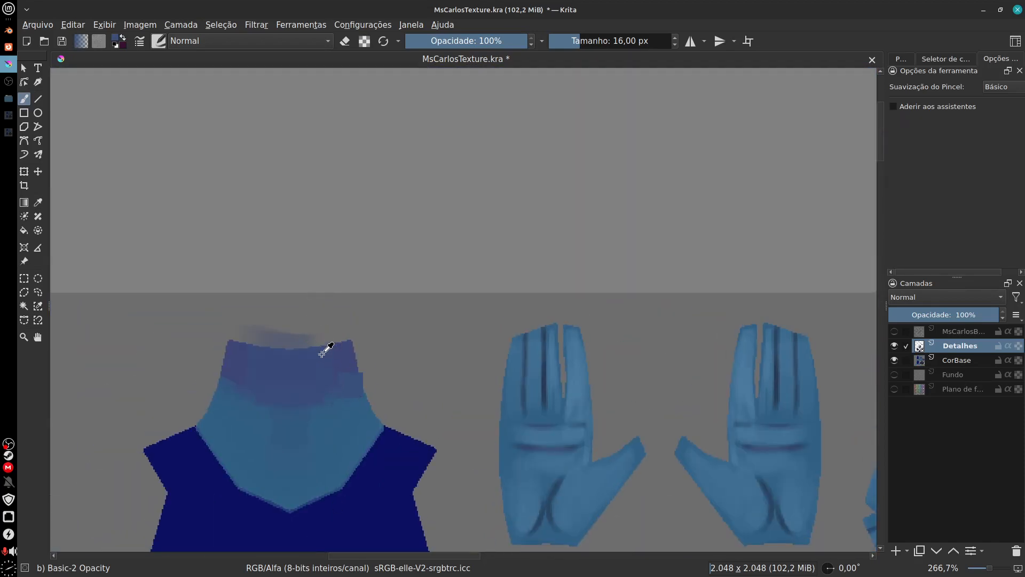
{"action": "left_click_drag", "start_coordinate": [619, 417], "coordinate": [411, 227]}
{"action": "left_click_drag", "start_coordinate": [603, 431], "coordinate": [453, 217]}
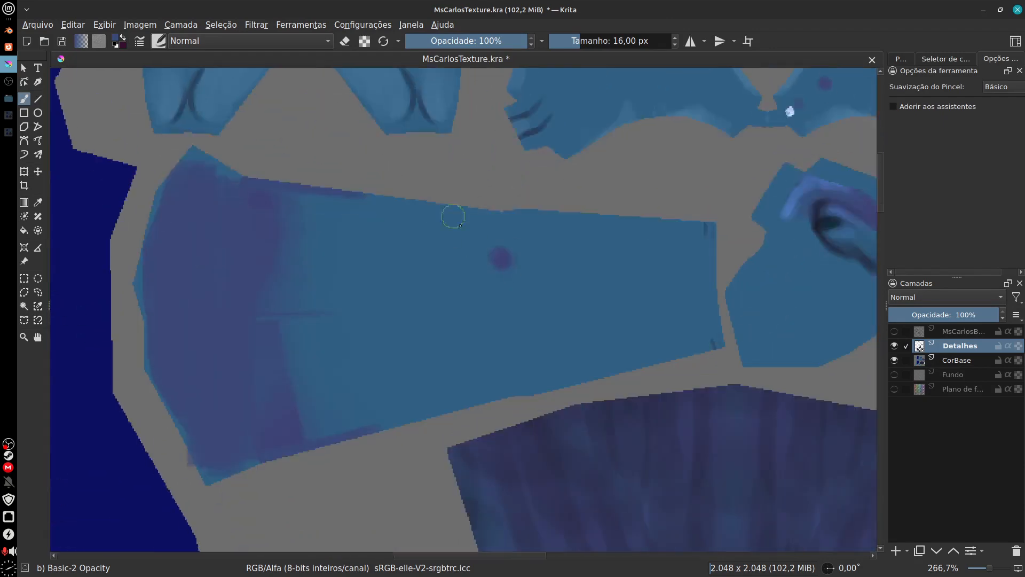
{"action": "left_click_drag", "start_coordinate": [585, 468], "coordinate": [719, 233]}
{"action": "left_click_drag", "start_coordinate": [664, 485], "coordinate": [554, 294]}
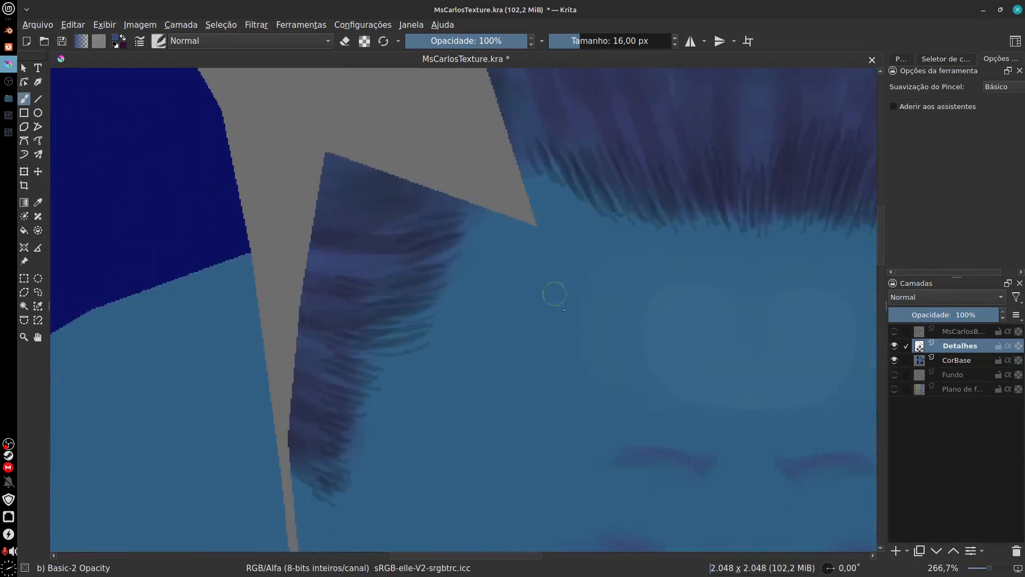
Step: Show the MsCarlosB... wireframe layer again and paint a purple contour line from the chin up the right jaw to beside the eye
{"action": "left_click", "coordinate": [894, 331]}
{"action": "left_click_drag", "start_coordinate": [745, 447], "coordinate": [679, 211]}
{"action": "left_click_drag", "start_coordinate": [758, 499], "coordinate": [588, 384]}
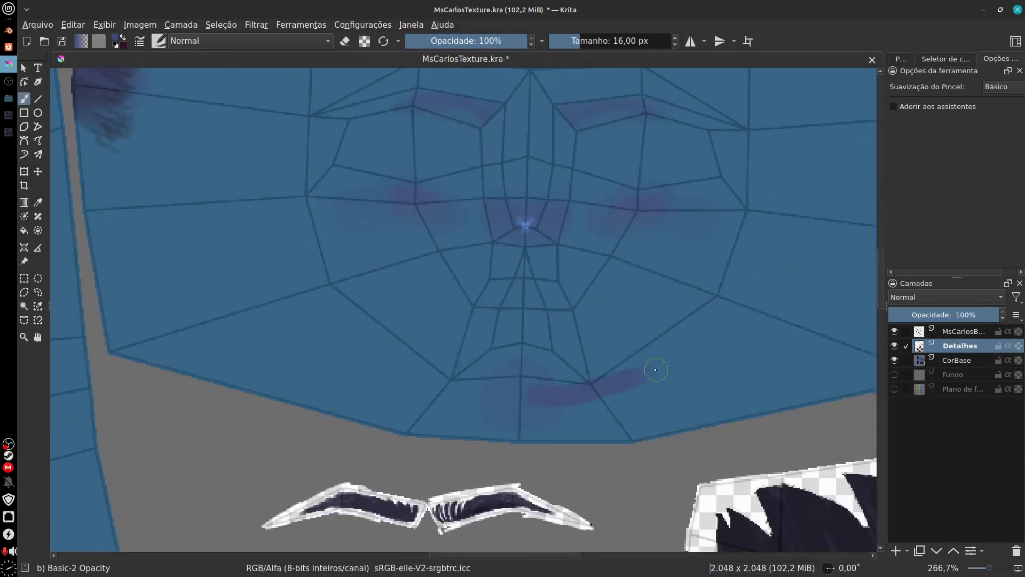
{"action": "left_click_drag", "start_coordinate": [530, 395], "coordinate": [734, 291]}
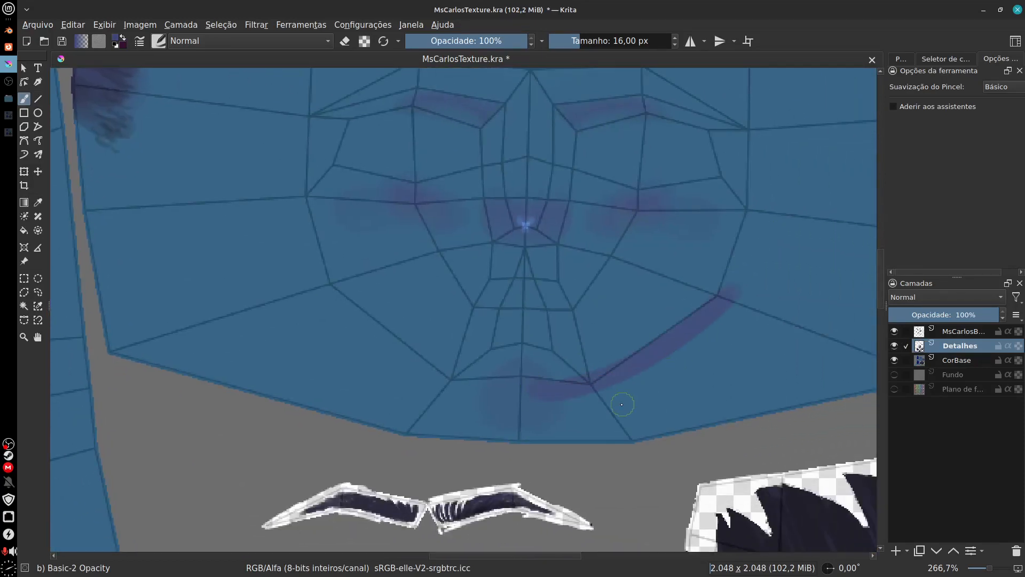
{"action": "key", "text": "ctrl+z"}
{"action": "mouse_move", "coordinate": [531, 391]}
{"action": "left_mouse_down"}
{"action": "mouse_move", "coordinate": [641, 359]}
{"action": "mouse_move", "coordinate": [725, 277]}
{"action": "mouse_move", "coordinate": [621, 351]}
{"action": "left_mouse_up"}
{"action": "left_click_drag", "start_coordinate": [611, 369], "coordinate": [656, 222]}
{"action": "left_click_drag", "start_coordinate": [606, 419], "coordinate": [616, 432]}
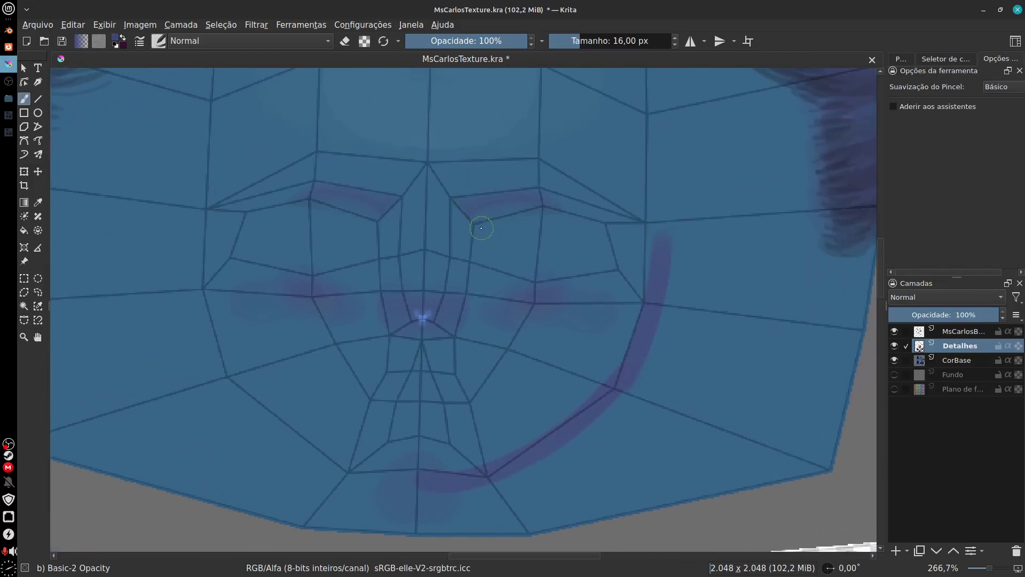
Step: Paint purple strokes along both brow lines and down both sides of the nose bridge, following the wireframe
{"action": "mouse_move", "coordinate": [481, 228]}
{"action": "left_mouse_down"}
{"action": "mouse_move", "coordinate": [502, 217]}
{"action": "mouse_move", "coordinate": [610, 225]}
{"action": "left_mouse_up"}
{"action": "key", "text": "ctrl+z"}
{"action": "left_click_drag", "start_coordinate": [487, 224], "coordinate": [591, 224]}
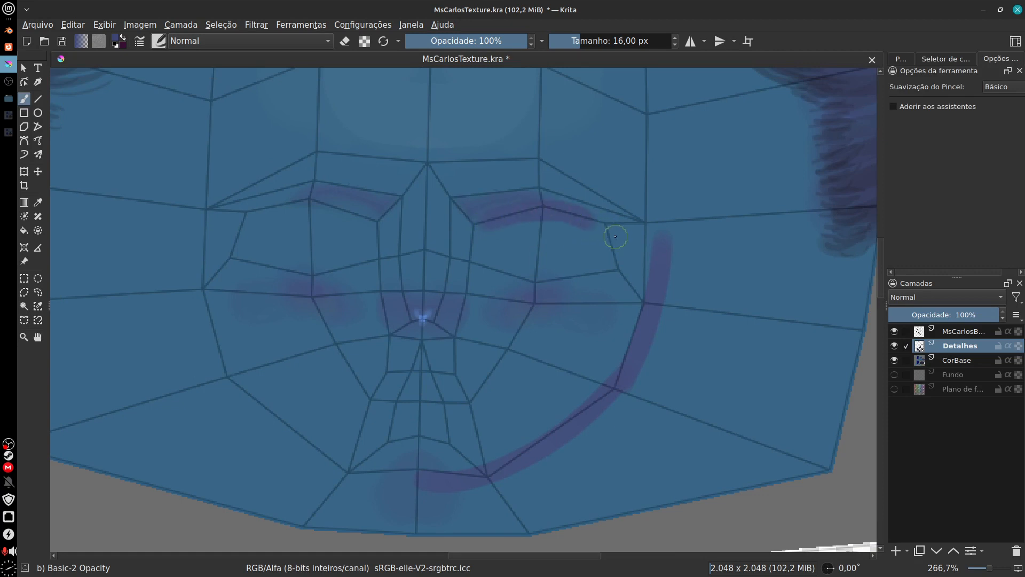
{"action": "left_click_drag", "start_coordinate": [262, 212], "coordinate": [342, 203]}
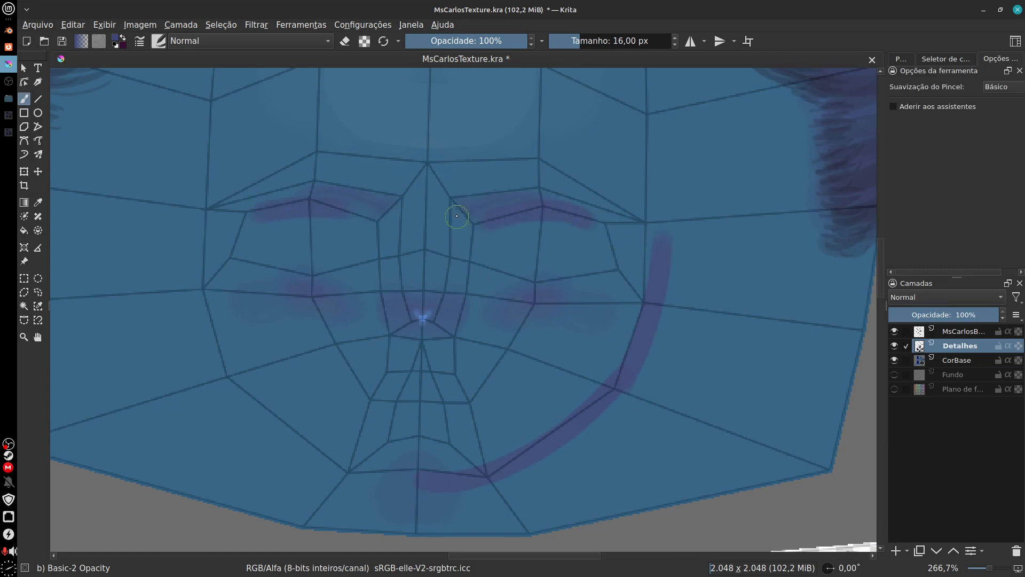
{"action": "left_click_drag", "start_coordinate": [456, 216], "coordinate": [450, 314]}
{"action": "mouse_move", "coordinate": [397, 214]}
{"action": "left_mouse_down"}
{"action": "mouse_move", "coordinate": [406, 310]}
{"action": "mouse_move", "coordinate": [437, 333]}
{"action": "left_mouse_up"}
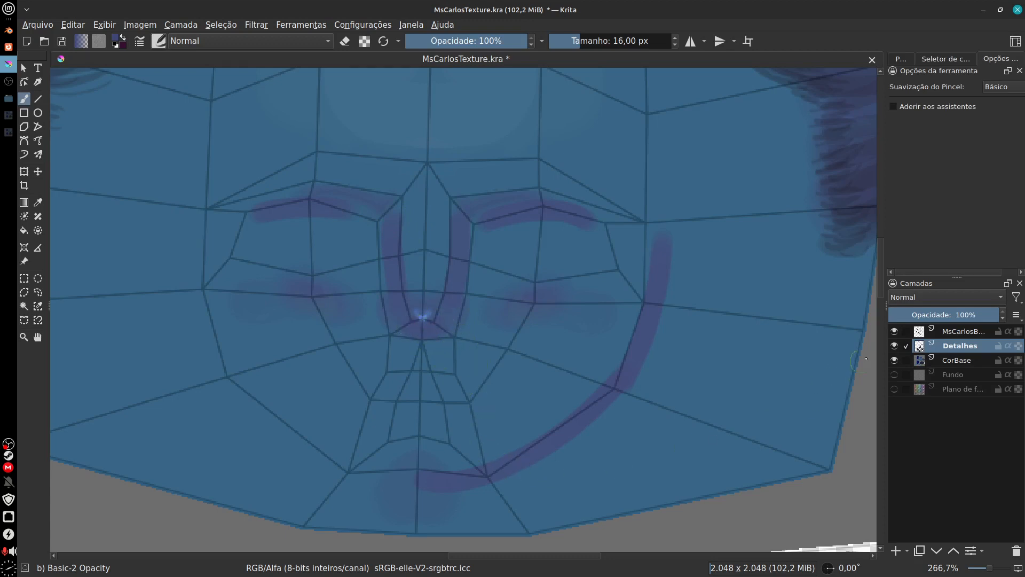
Step: Paint a matching purple contour from beside the left eye down the jaw, joining the existing line at the chin
{"action": "left_click_drag", "start_coordinate": [538, 399], "coordinate": [564, 411]}
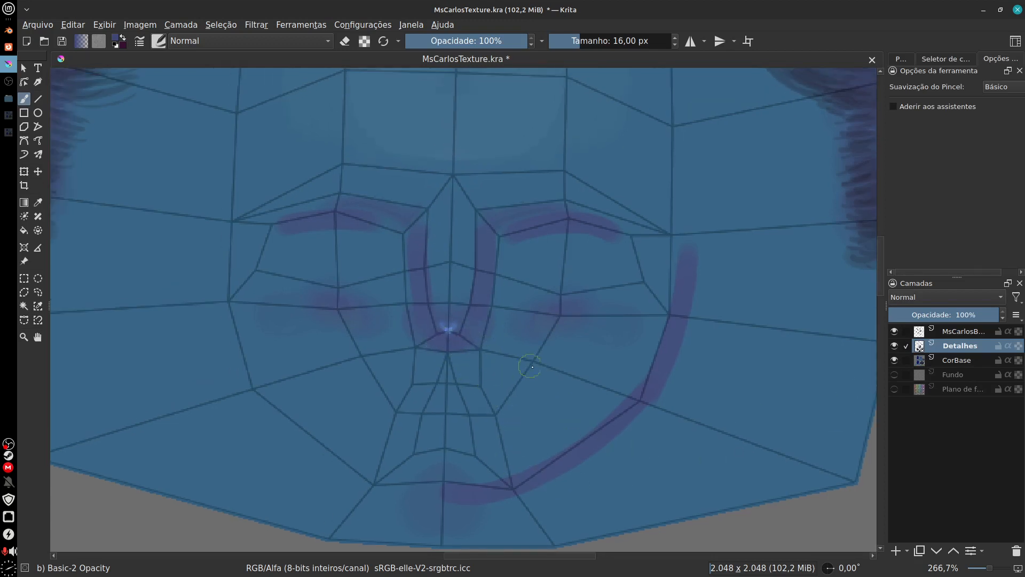
{"action": "left_click_drag", "start_coordinate": [575, 469], "coordinate": [660, 407]}
{"action": "mouse_move", "coordinate": [299, 200]}
{"action": "left_mouse_down"}
{"action": "mouse_move", "coordinate": [396, 385]}
{"action": "mouse_move", "coordinate": [500, 435]}
{"action": "left_mouse_up"}
{"action": "key", "text": "ctrl+z"}
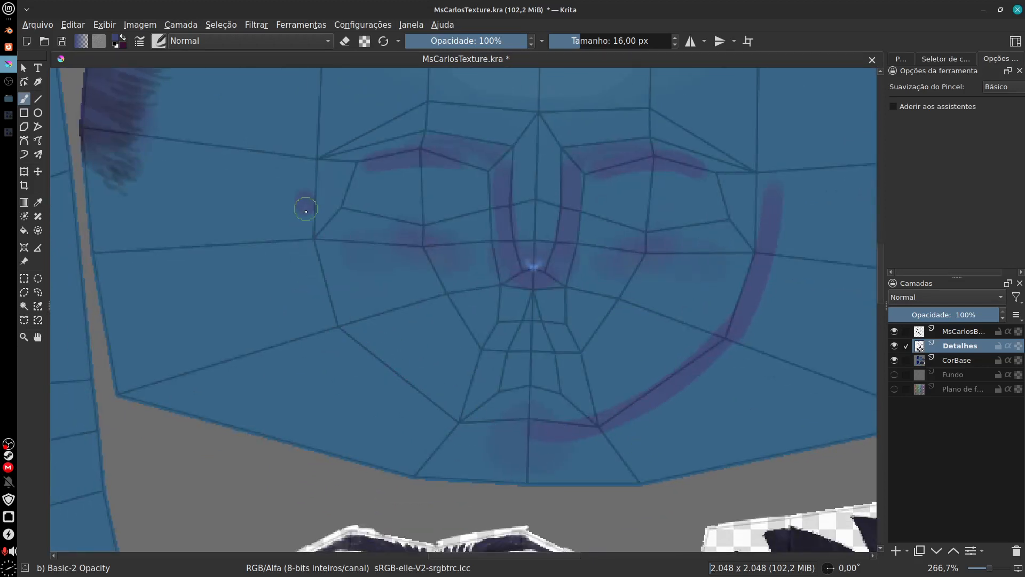
{"action": "left_click_drag", "start_coordinate": [302, 203], "coordinate": [520, 433]}
{"action": "key", "text": "ctrl+z"}
{"action": "mouse_move", "coordinate": [298, 190]}
{"action": "left_mouse_down"}
{"action": "mouse_move", "coordinate": [317, 256]}
{"action": "mouse_move", "coordinate": [609, 424]}
{"action": "left_mouse_up"}
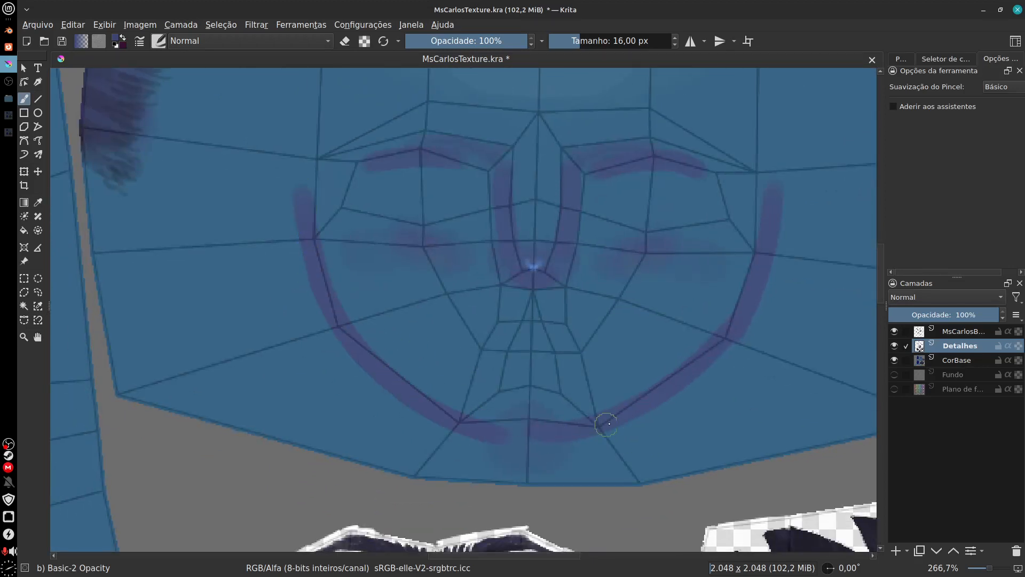
{"action": "left_click_drag", "start_coordinate": [446, 408], "coordinate": [534, 430]}
Step: Extend the purple contour up both temples and curve it inward toward the hairline on each side of the forehead
{"action": "left_click_drag", "start_coordinate": [655, 383], "coordinate": [544, 498]}
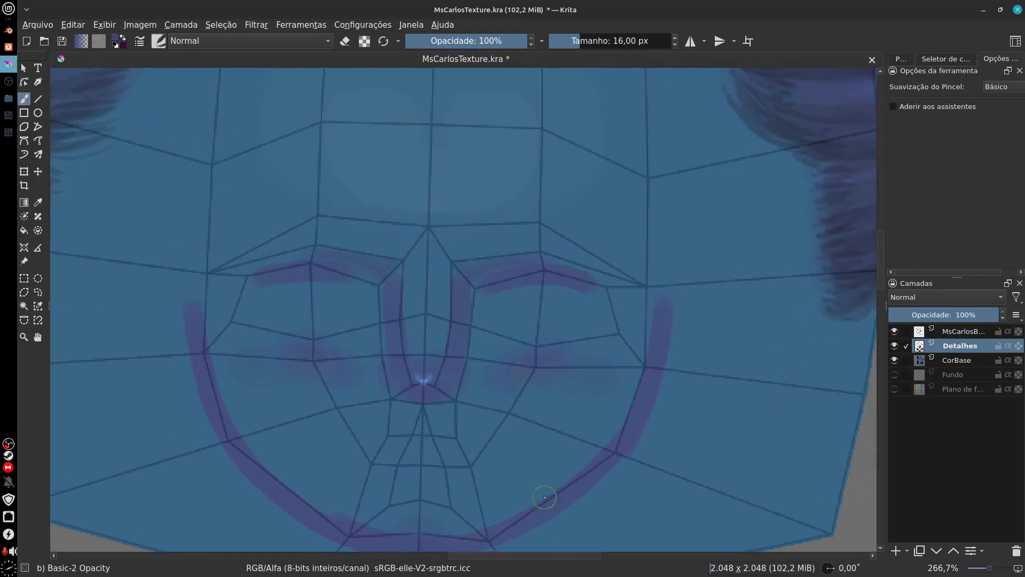
{"action": "left_click_drag", "start_coordinate": [649, 396], "coordinate": [657, 283]}
{"action": "left_click_drag", "start_coordinate": [656, 181], "coordinate": [656, 385]}
{"action": "left_click_drag", "start_coordinate": [648, 448], "coordinate": [664, 490]}
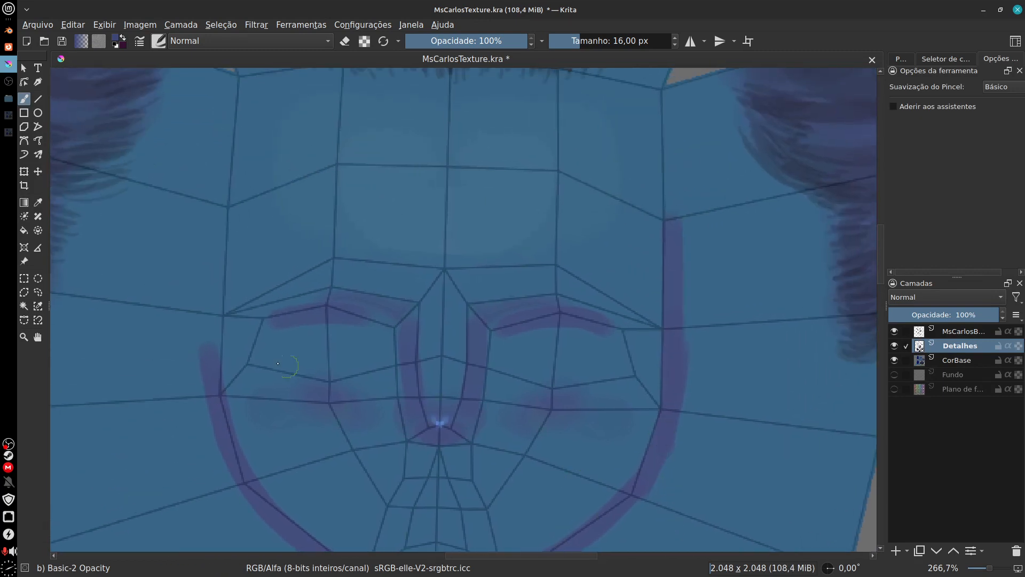
{"action": "left_click_drag", "start_coordinate": [213, 380], "coordinate": [223, 174]}
{"action": "left_click_drag", "start_coordinate": [227, 451], "coordinate": [245, 530]}
{"action": "scroll", "coordinate": [250, 253], "scroll_direction": "up", "scroll_amount": 1}
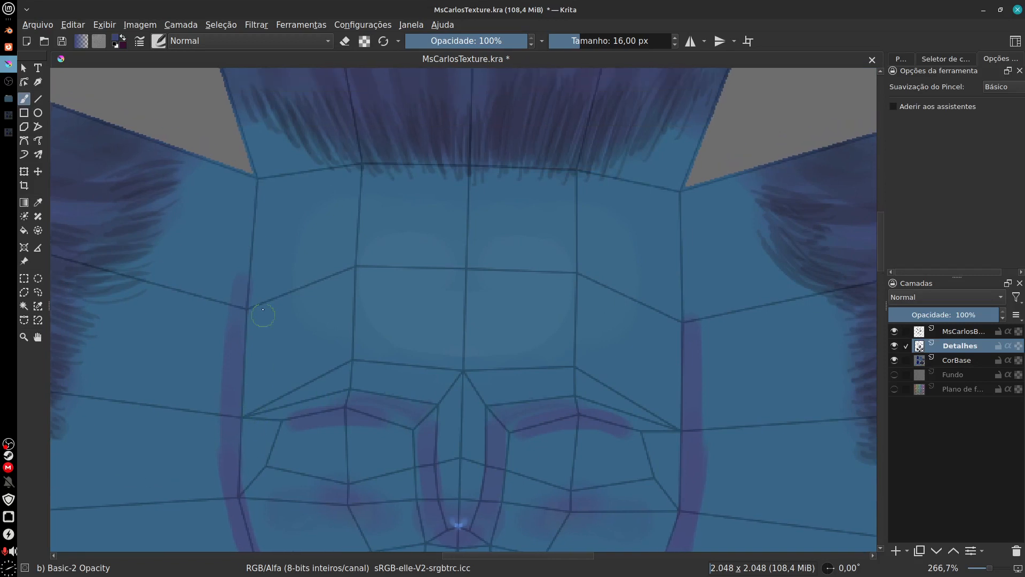
{"action": "left_click_drag", "start_coordinate": [244, 286], "coordinate": [282, 196]}
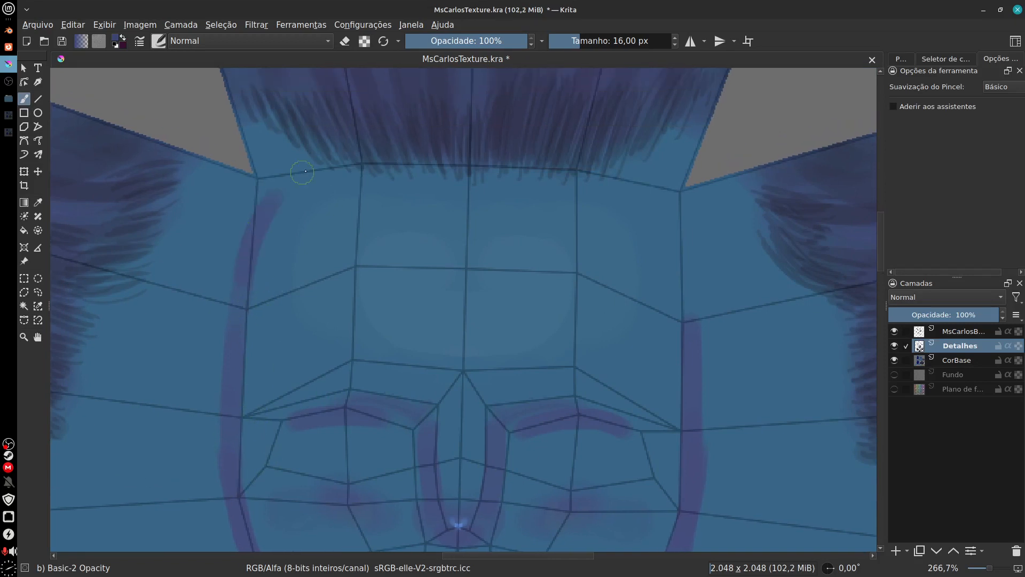
{"action": "left_click_drag", "start_coordinate": [643, 187], "coordinate": [689, 257]}
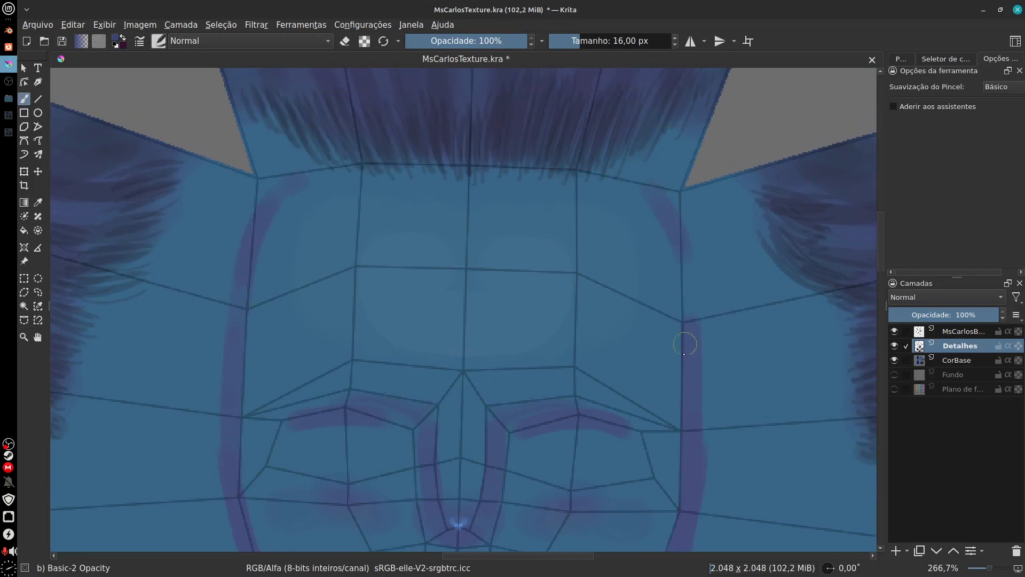
{"action": "left_click_drag", "start_coordinate": [660, 204], "coordinate": [687, 342]}
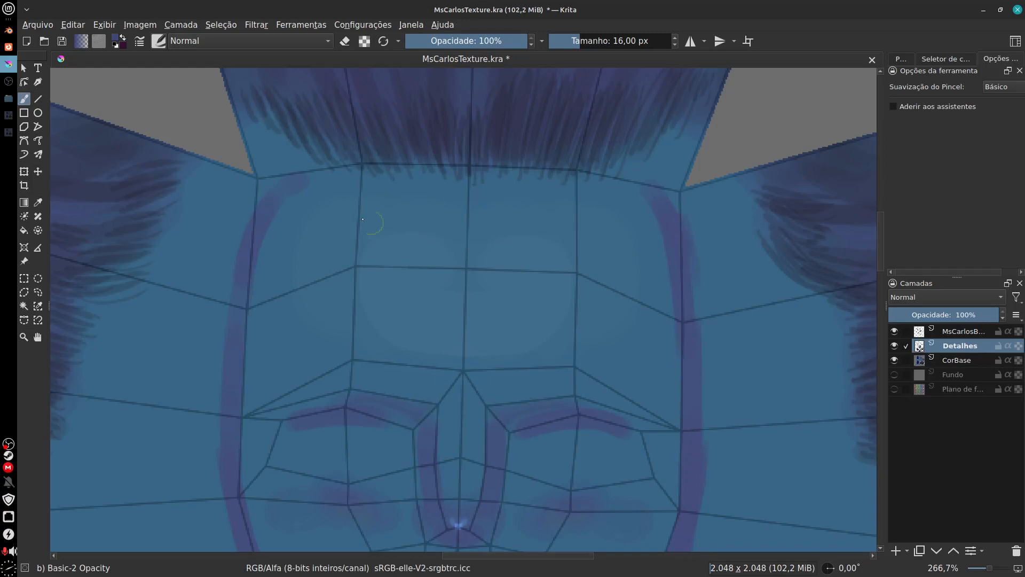
Step: Thicken the purple shading under both brows, from the nose bridge out to the outer eye corners
{"action": "left_click_drag", "start_coordinate": [456, 465], "coordinate": [529, 310]}
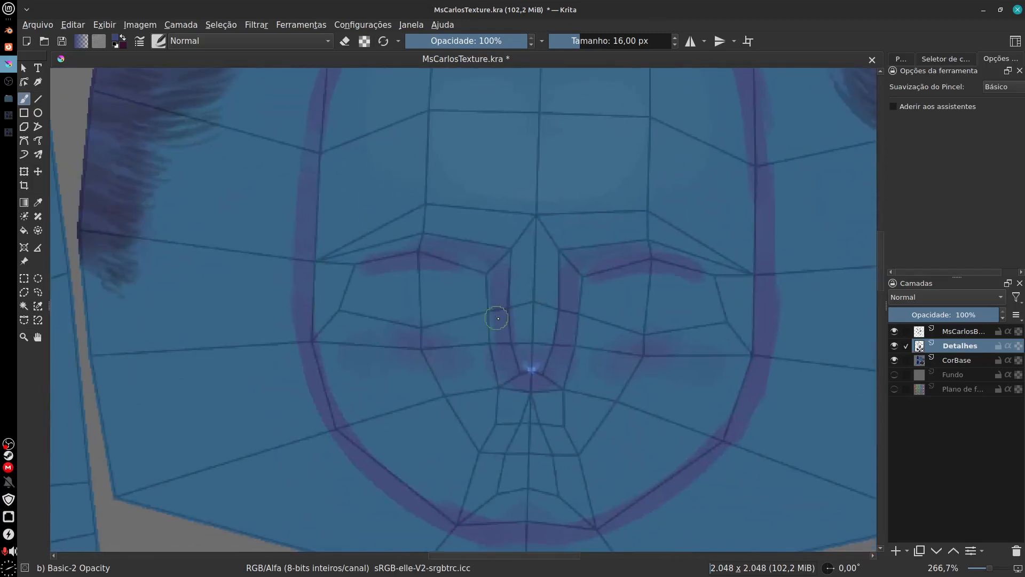
{"action": "key", "text": "ctrl+plus"}
{"action": "mouse_move", "coordinate": [594, 426]}
{"action": "left_mouse_down"}
{"action": "mouse_move", "coordinate": [570, 415]}
{"action": "mouse_move", "coordinate": [568, 427]}
{"action": "left_mouse_up"}
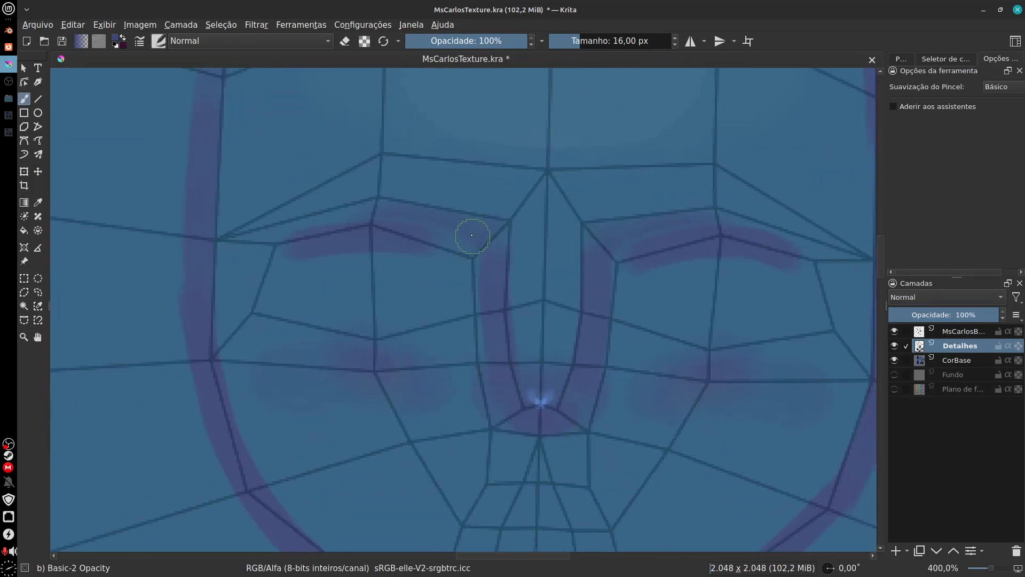
{"action": "left_click_drag", "start_coordinate": [472, 235], "coordinate": [307, 231]}
{"action": "left_click_drag", "start_coordinate": [417, 239], "coordinate": [256, 250]}
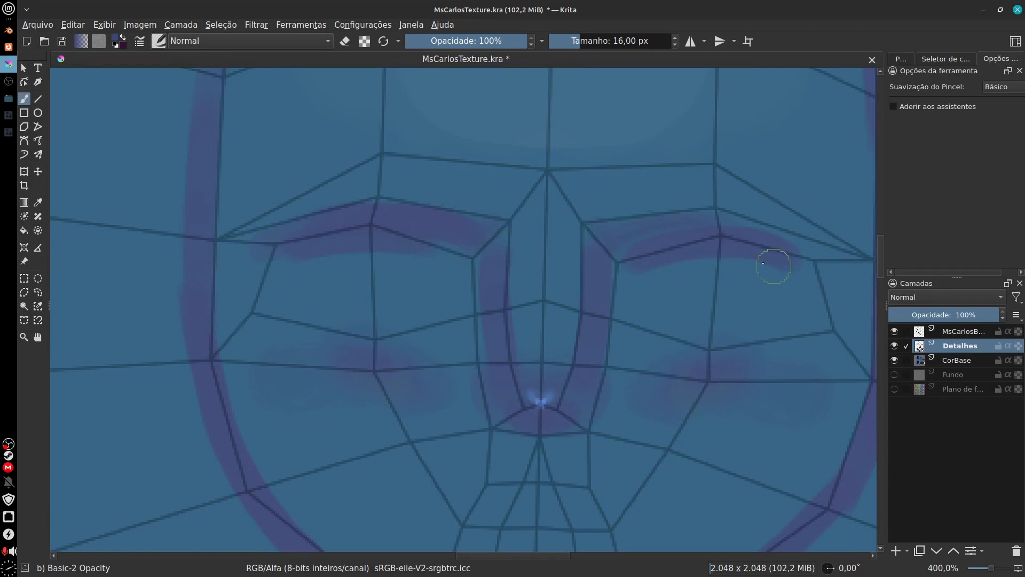
{"action": "left_click_drag", "start_coordinate": [628, 245], "coordinate": [825, 268]}
{"action": "left_click_drag", "start_coordinate": [807, 354], "coordinate": [725, 329]}
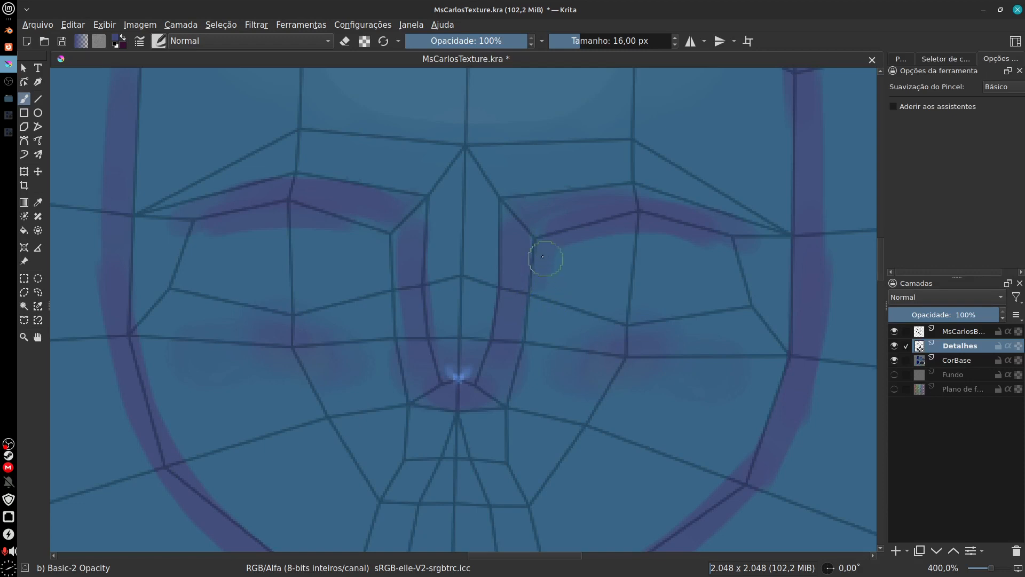
{"action": "left_click_drag", "start_coordinate": [544, 252], "coordinate": [627, 235]}
{"action": "left_click_drag", "start_coordinate": [229, 225], "coordinate": [359, 229]}
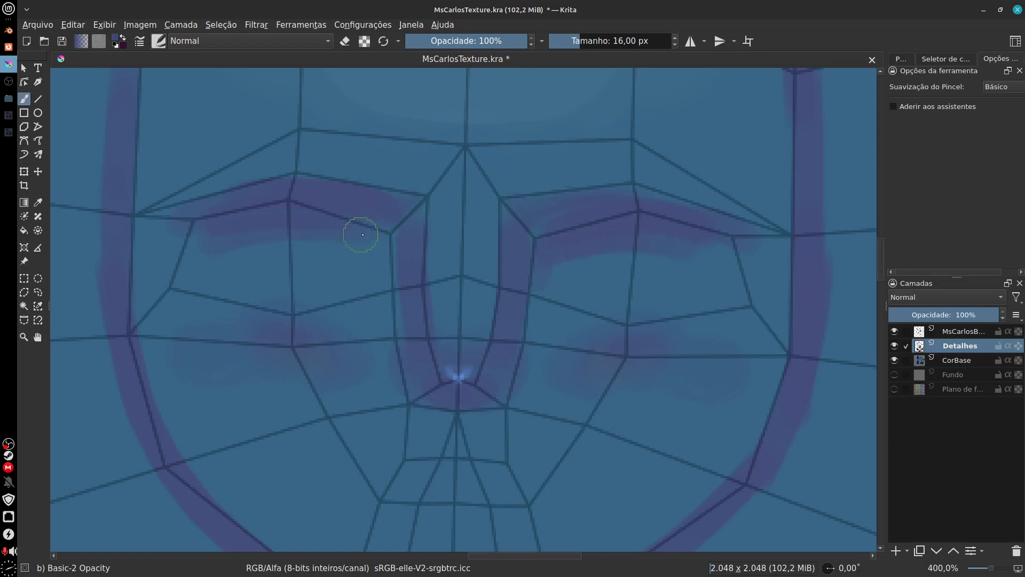
Step: Deepen the purple shading along both sides of the nose and hide the MsCarlosB... wireframe layer
{"action": "scroll", "coordinate": [673, 379], "scroll_direction": "down", "scroll_amount": 3}
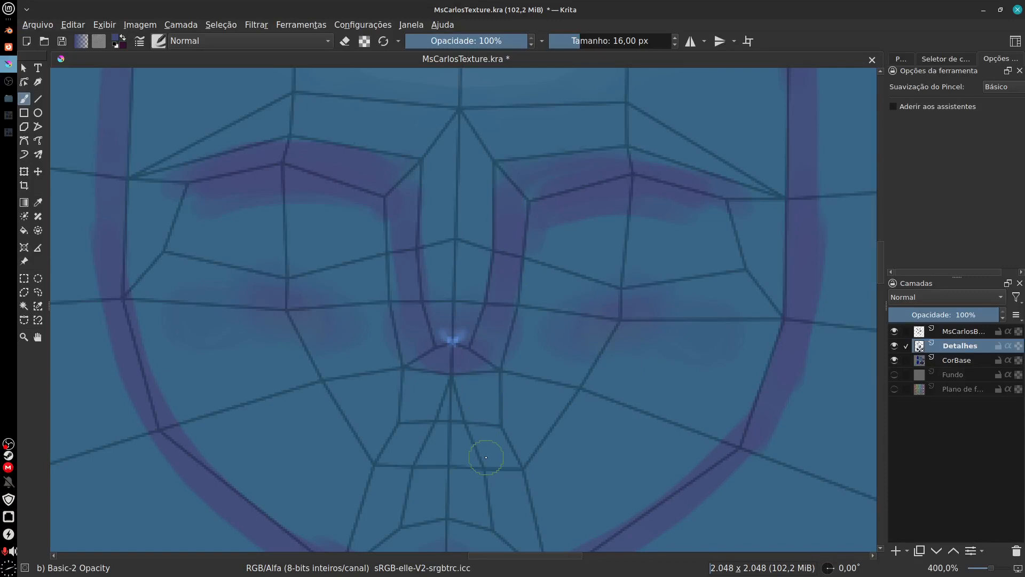
{"action": "left_click_drag", "start_coordinate": [405, 194], "coordinate": [426, 374]}
{"action": "left_click_drag", "start_coordinate": [492, 343], "coordinate": [518, 203]}
{"action": "left_click", "coordinate": [894, 331]}
{"action": "mouse_move", "coordinate": [556, 444]}
{"action": "left_mouse_down"}
{"action": "mouse_move", "coordinate": [630, 414]}
{"action": "mouse_move", "coordinate": [591, 427]}
{"action": "mouse_move", "coordinate": [648, 302]}
{"action": "mouse_move", "coordinate": [575, 435]}
{"action": "left_mouse_up"}
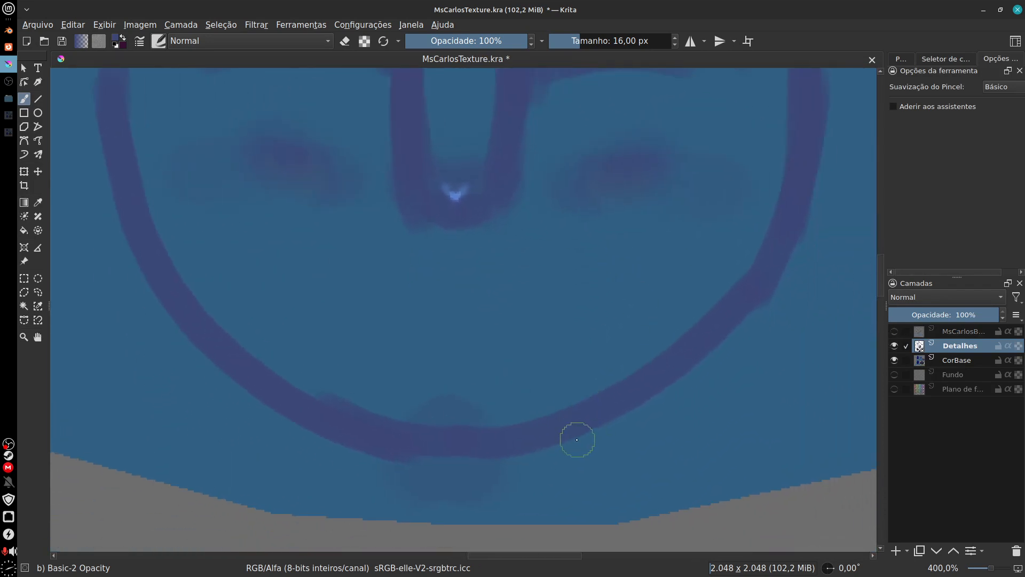
Step: Enlarge the Basic-2 Opacity brush to 35 px for broader shading around the face
{"action": "key", "text": "f"}
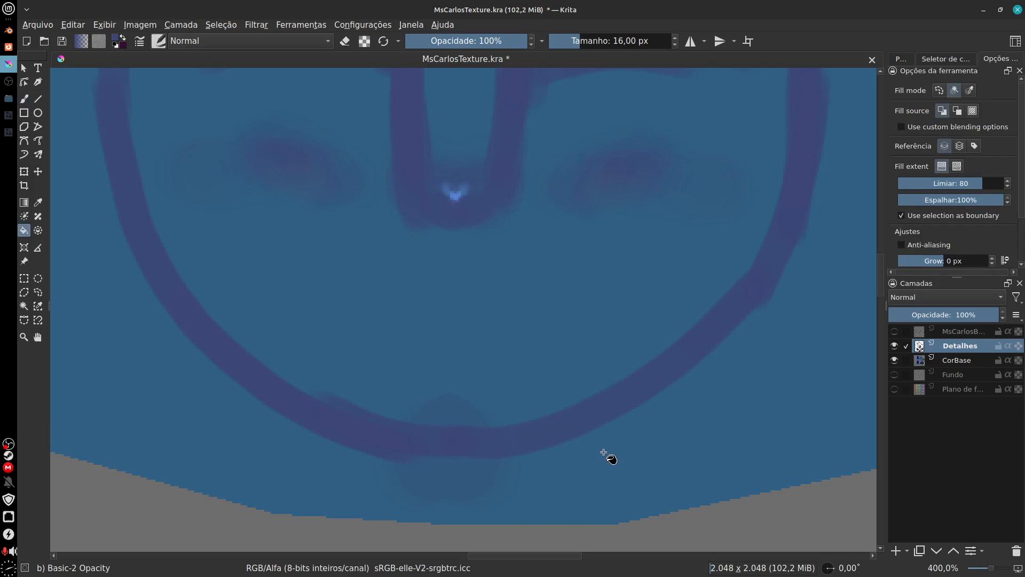
{"action": "key", "text": "b"}
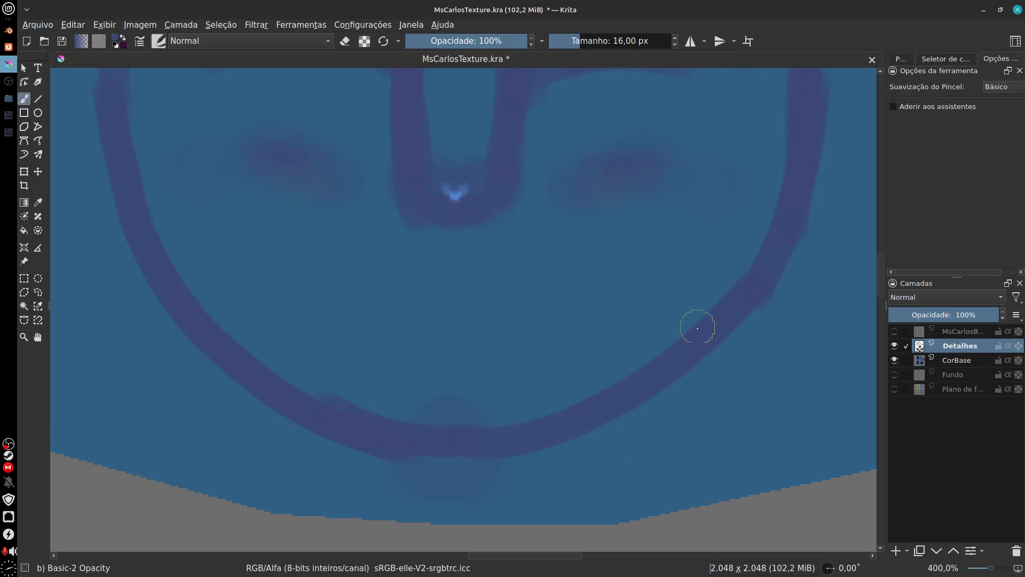
{"action": "key", "text": "bracketleft"}
{"action": "key", "text": "bracketright"}
{"action": "key", "text": "bracketright"}
{"action": "key", "text": "bracketright"}
{"action": "key", "text": "bracketright"}
{"action": "key", "text": "bracketright"}
{"action": "key", "text": "bracketright"}
{"action": "key", "text": "bracketright"}
{"action": "key", "text": "bracketright"}
{"action": "key", "text": "bracketright"}
{"action": "key", "text": "bracketright"}
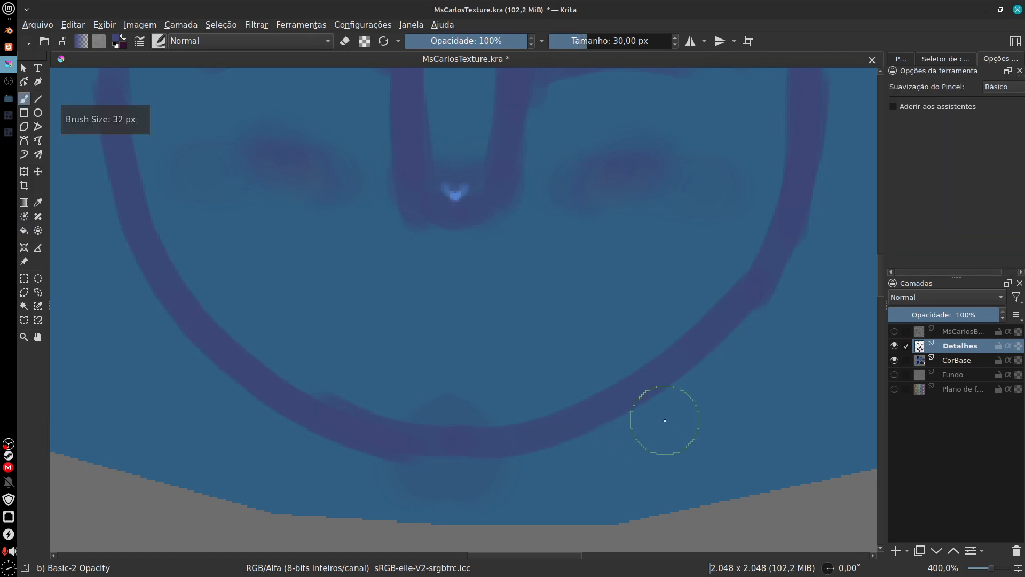
{"action": "mouse_move", "coordinate": [602, 448]}
{"action": "left_mouse_down"}
{"action": "mouse_move", "coordinate": [546, 403]}
{"action": "mouse_move", "coordinate": [634, 409]}
{"action": "left_mouse_up"}
{"action": "key", "text": "minus"}
{"action": "key", "text": "minus"}
{"action": "key", "text": "minus"}
{"action": "key", "text": "minus"}
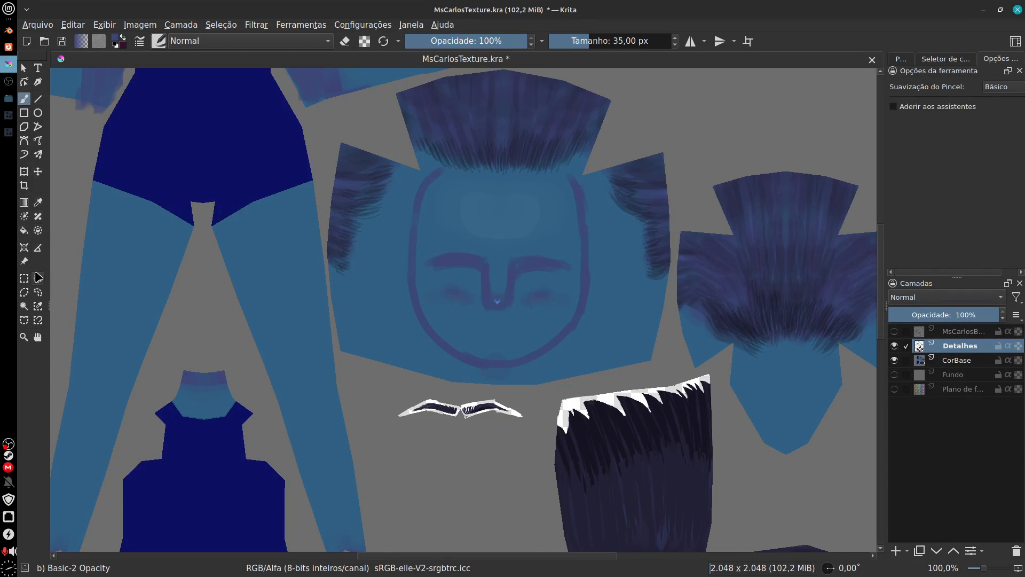
Step: Select the empty background on the CorBase layer with contiguous selection and invert it to cover the texture pieces
{"action": "left_click", "coordinate": [24, 306]}
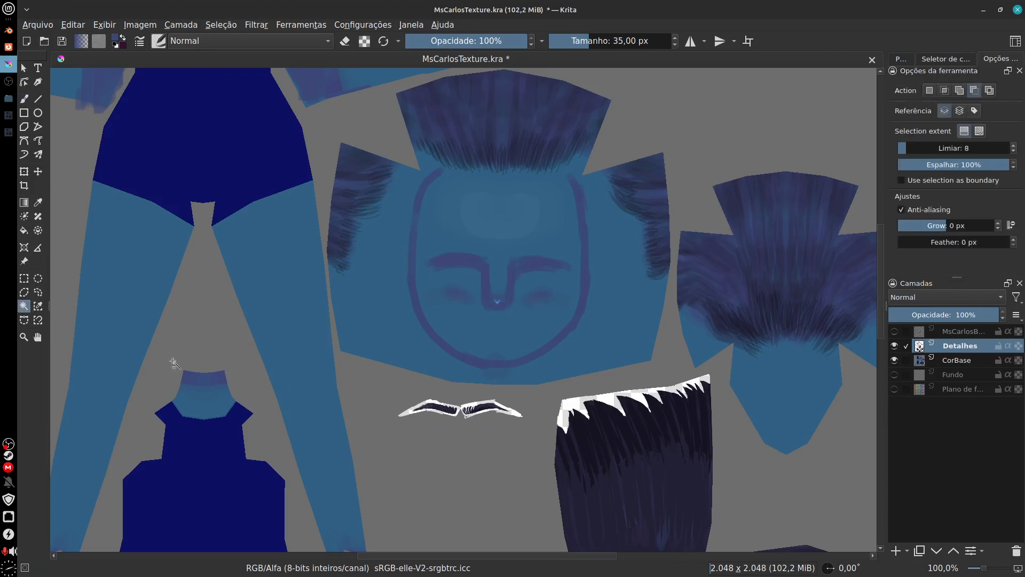
{"action": "left_click", "coordinate": [548, 407]}
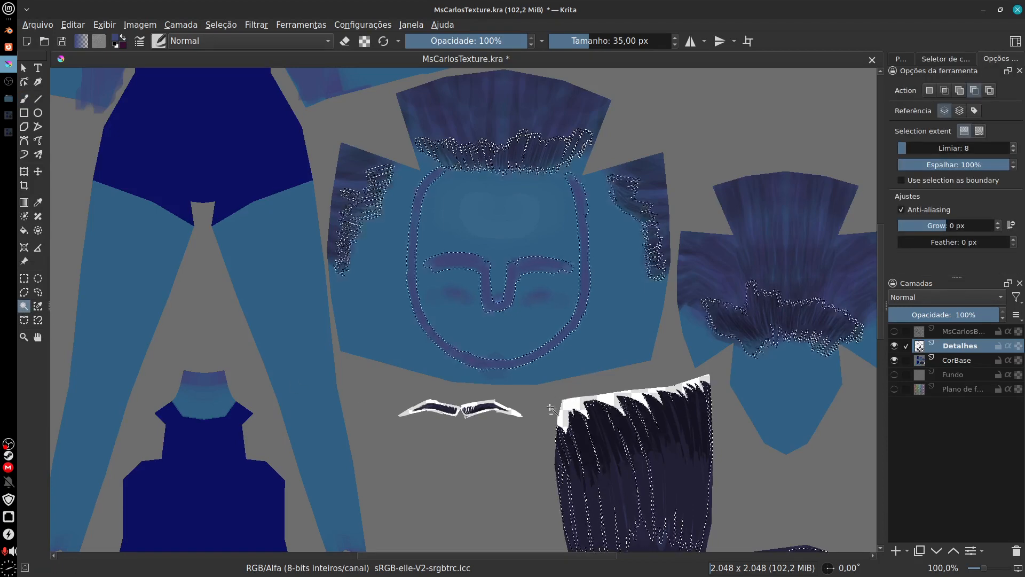
{"action": "left_click", "coordinate": [956, 362]}
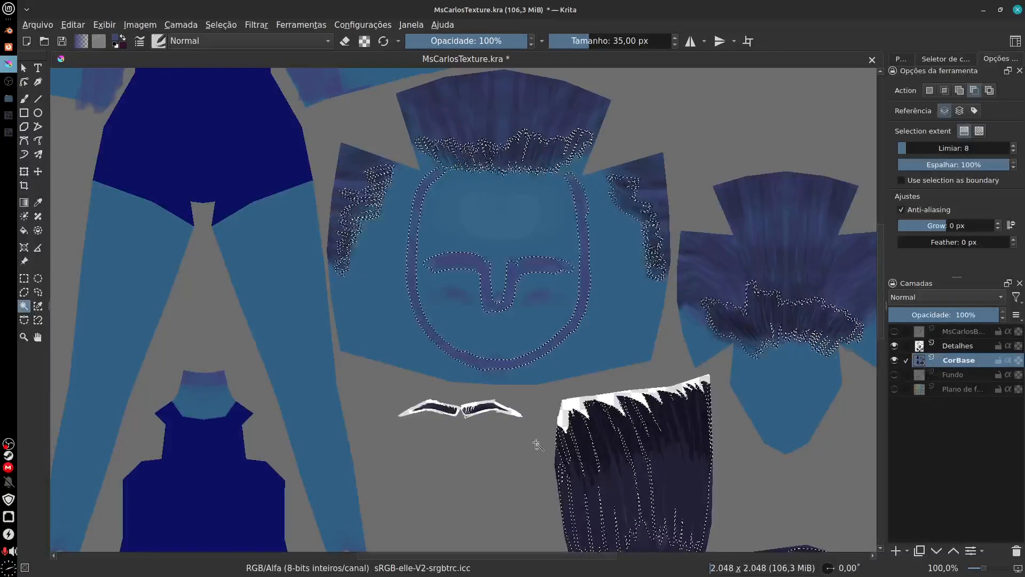
{"action": "left_click", "coordinate": [498, 498]}
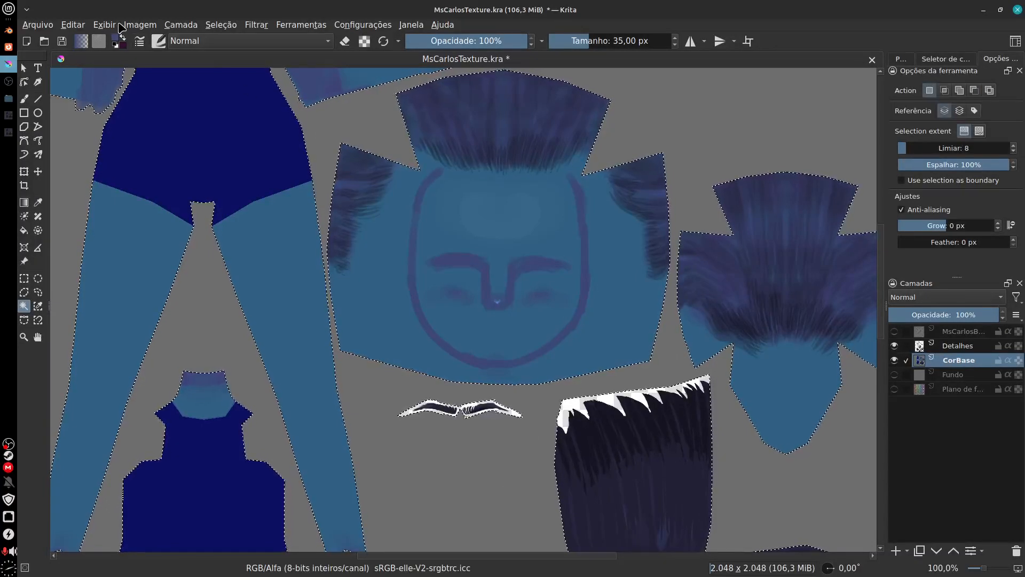
{"action": "left_click", "coordinate": [230, 27]}
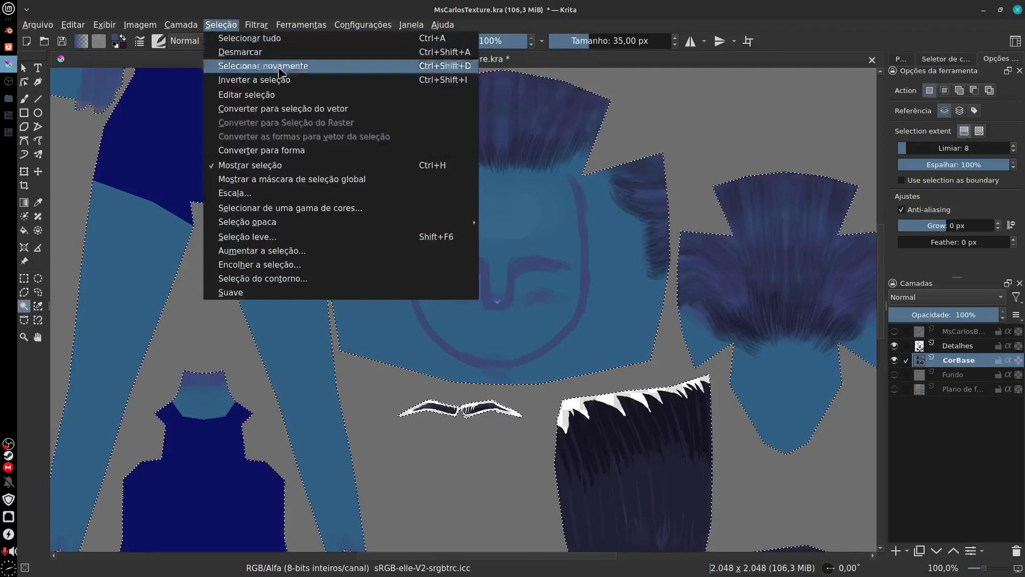
{"action": "left_click", "coordinate": [293, 80]}
Step: Paint a broad purple shadow band on CorBase outside the face contour, under the chin and up both jaws and temples
{"action": "left_click_drag", "start_coordinate": [577, 347], "coordinate": [539, 357]}
{"action": "key", "text": "plus"}
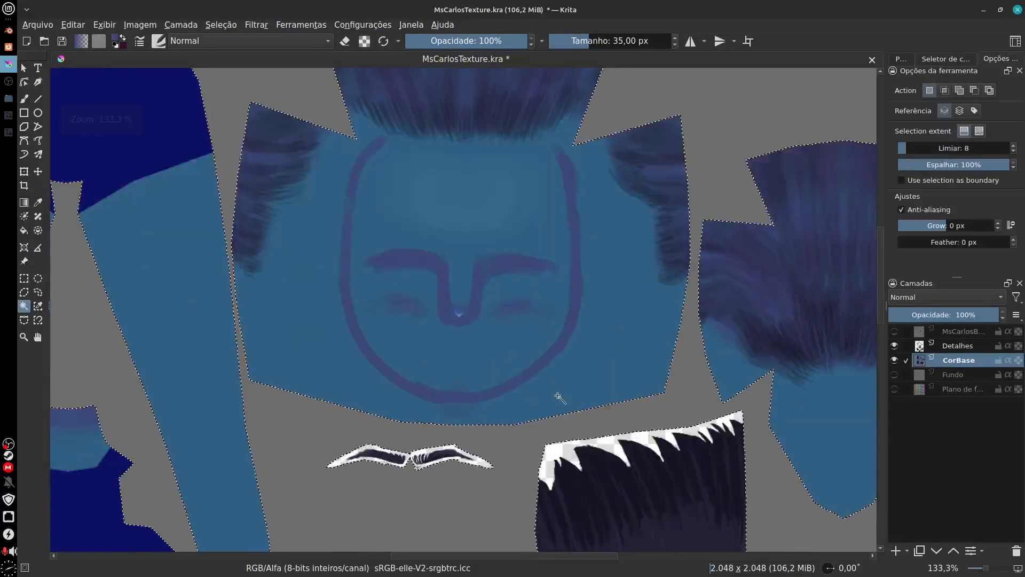
{"action": "key", "text": "b"}
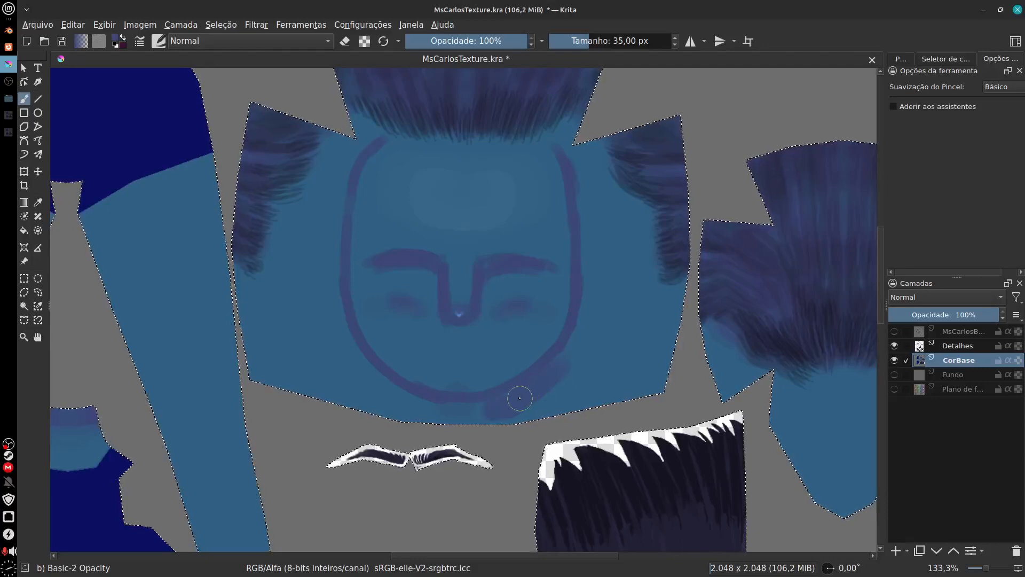
{"action": "left_click_drag", "start_coordinate": [487, 412], "coordinate": [559, 367]}
{"action": "mouse_move", "coordinate": [576, 336]}
{"action": "left_mouse_down"}
{"action": "mouse_move", "coordinate": [578, 178]}
{"action": "mouse_move", "coordinate": [584, 251]}
{"action": "mouse_move", "coordinate": [592, 206]}
{"action": "mouse_move", "coordinate": [581, 354]}
{"action": "left_mouse_up"}
{"action": "left_click_drag", "start_coordinate": [609, 231], "coordinate": [607, 343]}
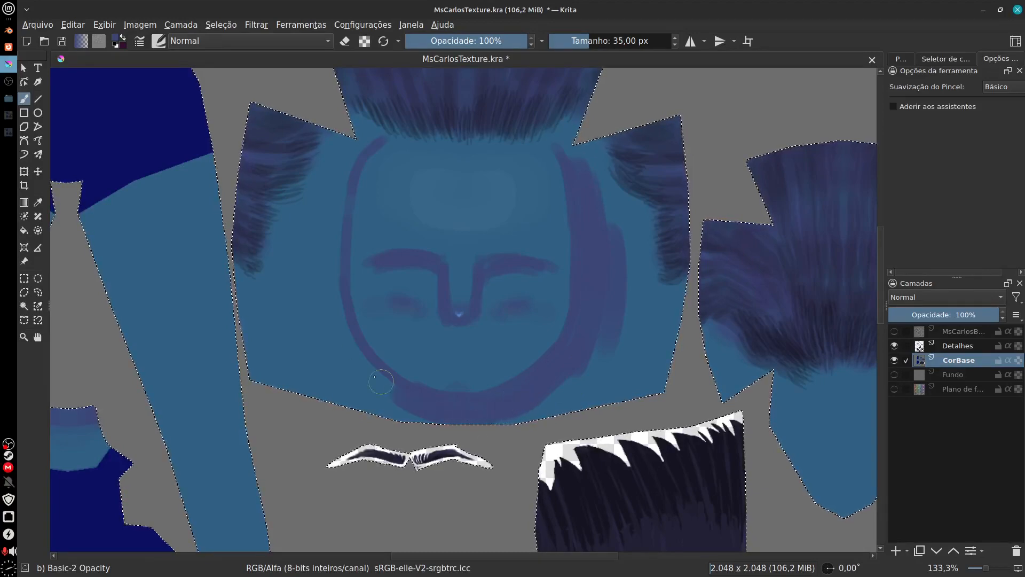
{"action": "mouse_move", "coordinate": [375, 382]}
{"action": "left_mouse_down"}
{"action": "mouse_move", "coordinate": [342, 199]}
{"action": "mouse_move", "coordinate": [342, 334]}
{"action": "mouse_move", "coordinate": [356, 153]}
{"action": "mouse_move", "coordinate": [332, 351]}
{"action": "mouse_move", "coordinate": [340, 186]}
{"action": "mouse_move", "coordinate": [365, 390]}
{"action": "mouse_move", "coordinate": [321, 318]}
{"action": "left_mouse_up"}
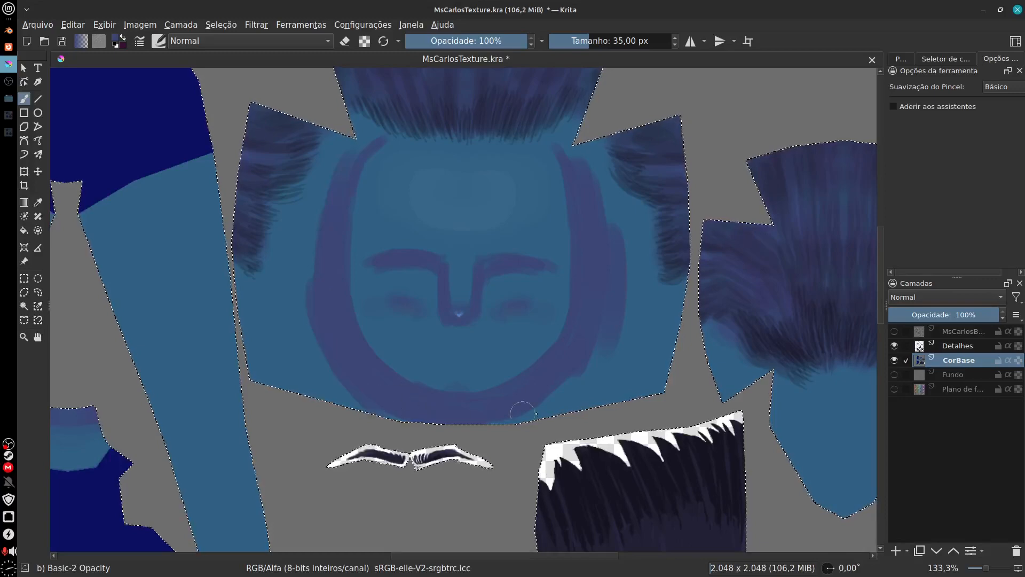
Step: Examine the purple shading on the arm, hand and ear pieces above the head
{"action": "left_click_drag", "start_coordinate": [446, 458], "coordinate": [807, 339]}
{"action": "mouse_move", "coordinate": [422, 370]}
{"action": "left_mouse_down"}
{"action": "mouse_move", "coordinate": [499, 199]}
{"action": "mouse_move", "coordinate": [496, 359]}
{"action": "mouse_move", "coordinate": [470, 454]}
{"action": "left_mouse_up"}
{"action": "mouse_move", "coordinate": [499, 272]}
{"action": "left_mouse_down"}
{"action": "mouse_move", "coordinate": [437, 411]}
{"action": "mouse_move", "coordinate": [430, 470]}
{"action": "left_mouse_up"}
{"action": "left_click_drag", "start_coordinate": [519, 253], "coordinate": [462, 470]}
{"action": "left_click_drag", "start_coordinate": [744, 439], "coordinate": [435, 401]}
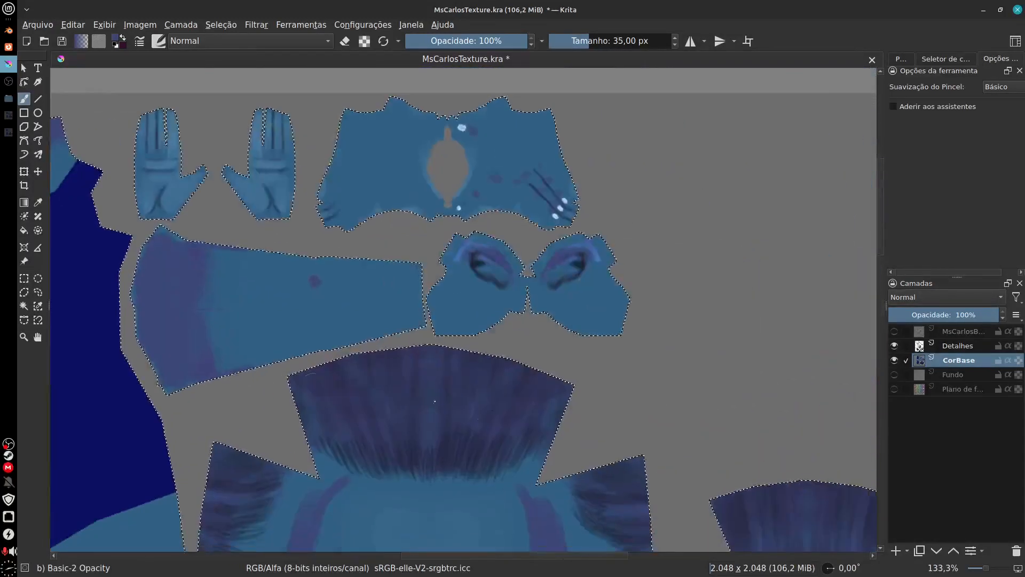
Step: Show the wireframe layer and try continuing the purple shading along the lower edge of the back-of-head piece on CorBase
{"action": "left_click_drag", "start_coordinate": [476, 467], "coordinate": [428, 285]}
{"action": "left_click_drag", "start_coordinate": [744, 456], "coordinate": [661, 255]}
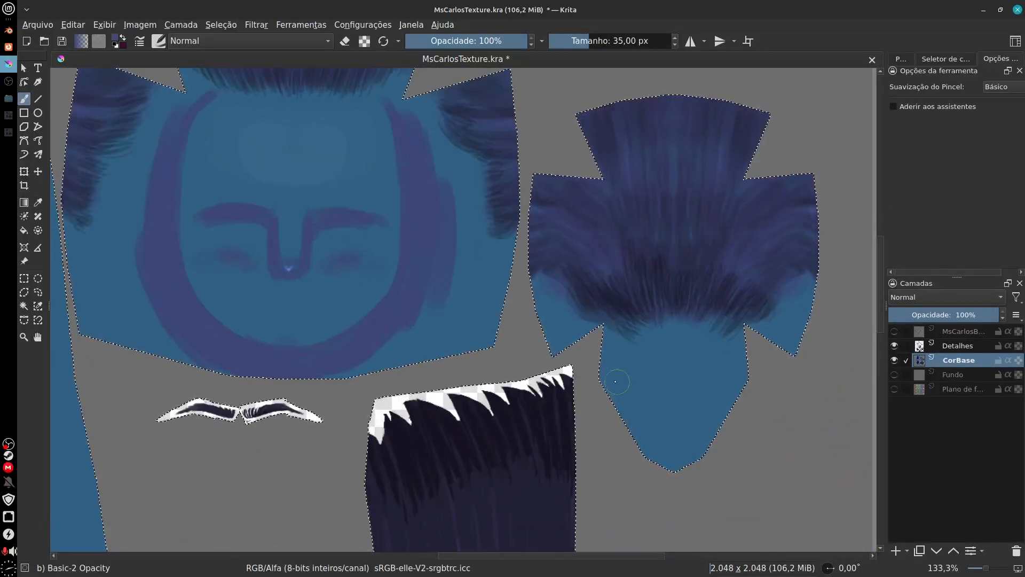
{"action": "left_click", "coordinate": [894, 332]}
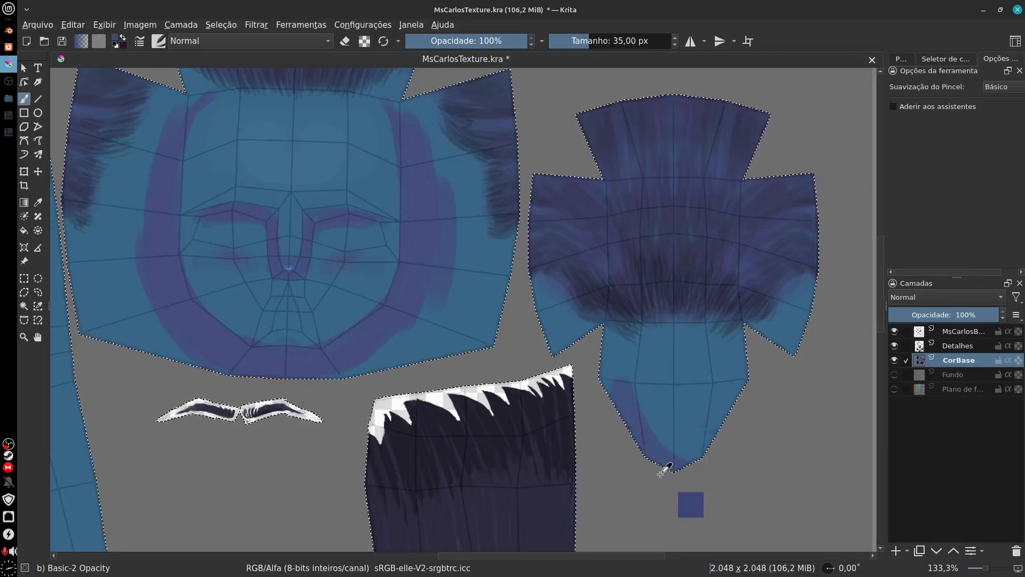
{"action": "left_click_drag", "start_coordinate": [671, 422], "coordinate": [737, 457]}
{"action": "left_click_drag", "start_coordinate": [526, 366], "coordinate": [563, 387]}
{"action": "left_click_drag", "start_coordinate": [835, 429], "coordinate": [682, 412]}
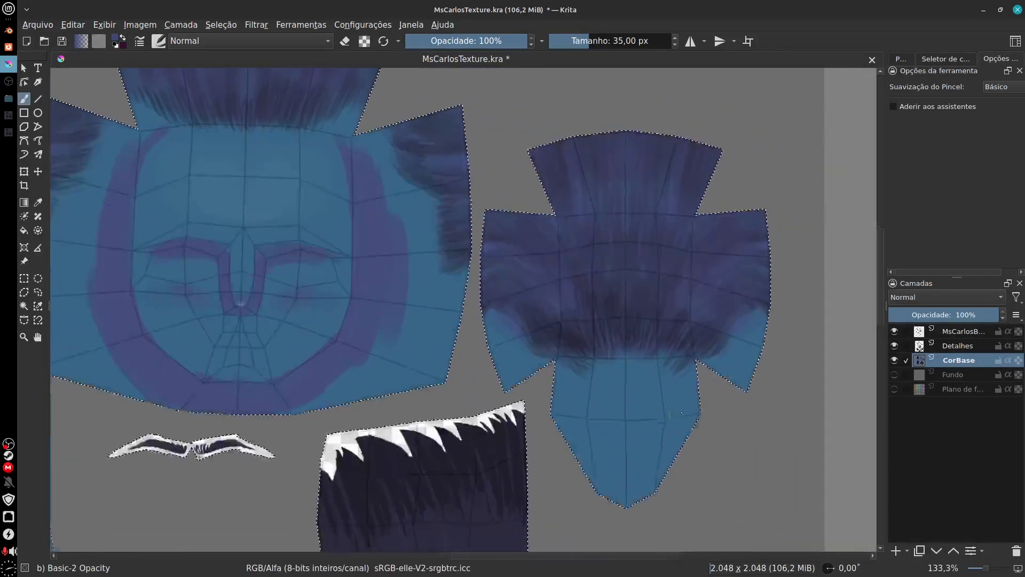
{"action": "left_click_drag", "start_coordinate": [577, 398], "coordinate": [824, 435]}
{"action": "mouse_move", "coordinate": [504, 417]}
{"action": "left_mouse_down"}
{"action": "mouse_move", "coordinate": [504, 431]}
{"action": "mouse_move", "coordinate": [548, 406]}
{"action": "mouse_move", "coordinate": [475, 406]}
{"action": "mouse_move", "coordinate": [471, 435]}
{"action": "left_mouse_up"}
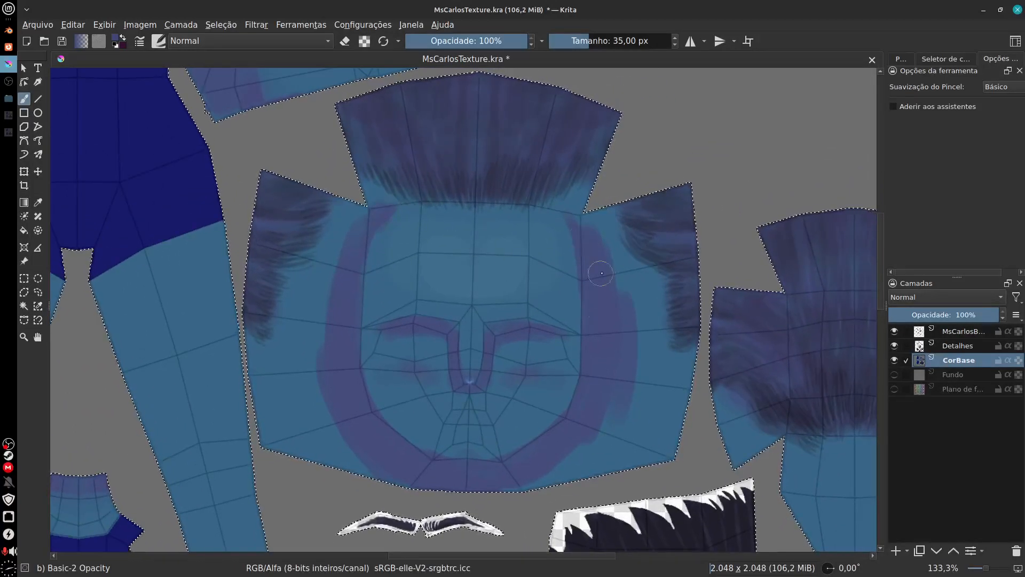
Step: Try softening the purple band beside the chin on CorBase with the Blender Blur brush at 60 px
{"action": "left_click", "coordinate": [158, 40]}
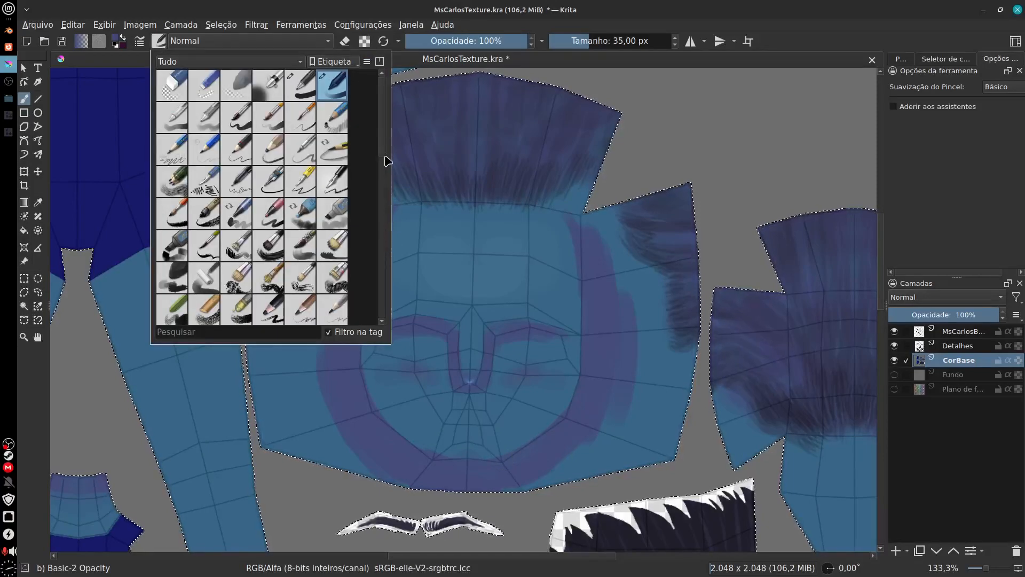
{"action": "mouse_move", "coordinate": [383, 149]}
{"action": "left_mouse_down"}
{"action": "mouse_move", "coordinate": [388, 259]}
{"action": "mouse_move", "coordinate": [382, 138]}
{"action": "mouse_move", "coordinate": [392, 213]}
{"action": "mouse_move", "coordinate": [406, 180]}
{"action": "left_mouse_up"}
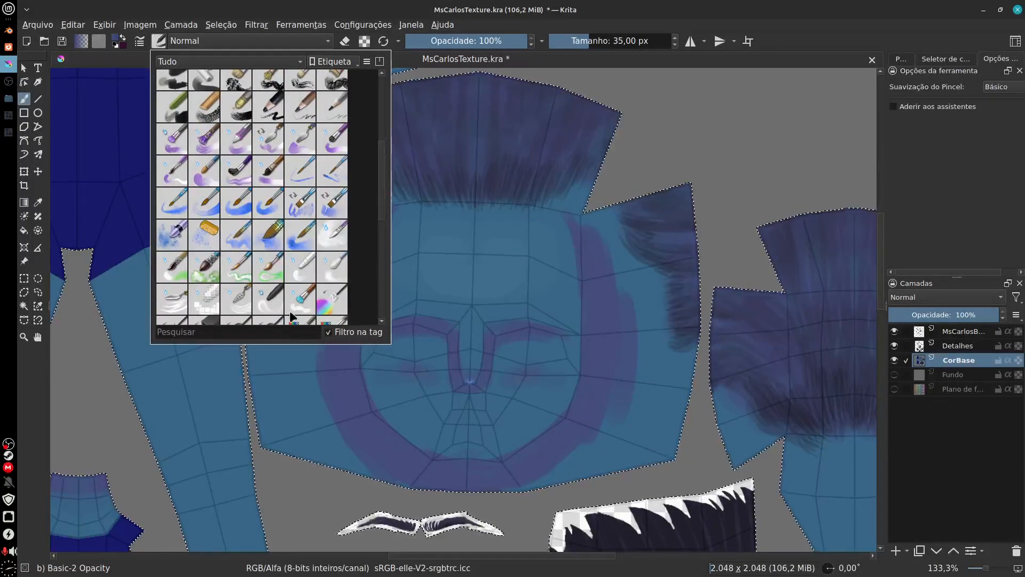
{"action": "left_click", "coordinate": [334, 270]}
{"action": "left_click", "coordinate": [628, 380]}
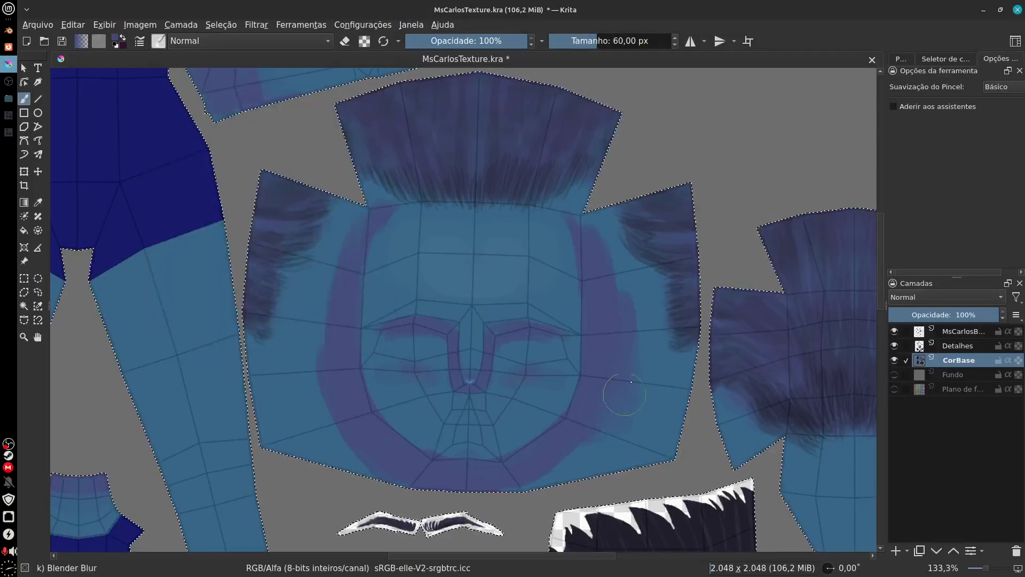
{"action": "mouse_move", "coordinate": [533, 486]}
{"action": "left_mouse_down"}
{"action": "mouse_move", "coordinate": [578, 469]}
{"action": "mouse_move", "coordinate": [547, 479]}
{"action": "left_mouse_up"}
{"action": "key", "text": "ctrl+z"}
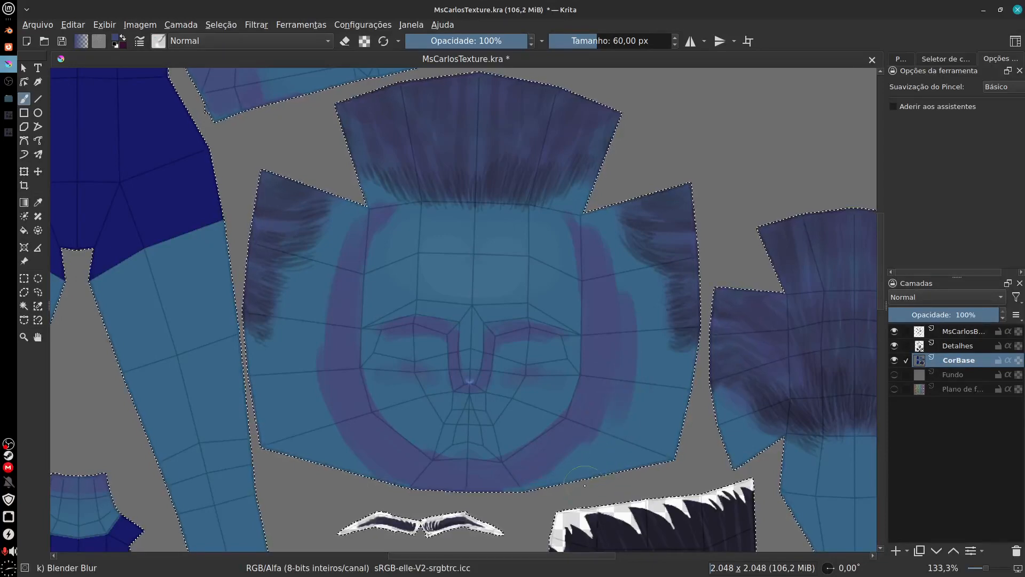
Step: Hide the wireframe layer and undo the broad purple shadow strokes on CorBase, keeping the thin face contour on Detalhes
{"action": "left_click", "coordinate": [961, 346]}
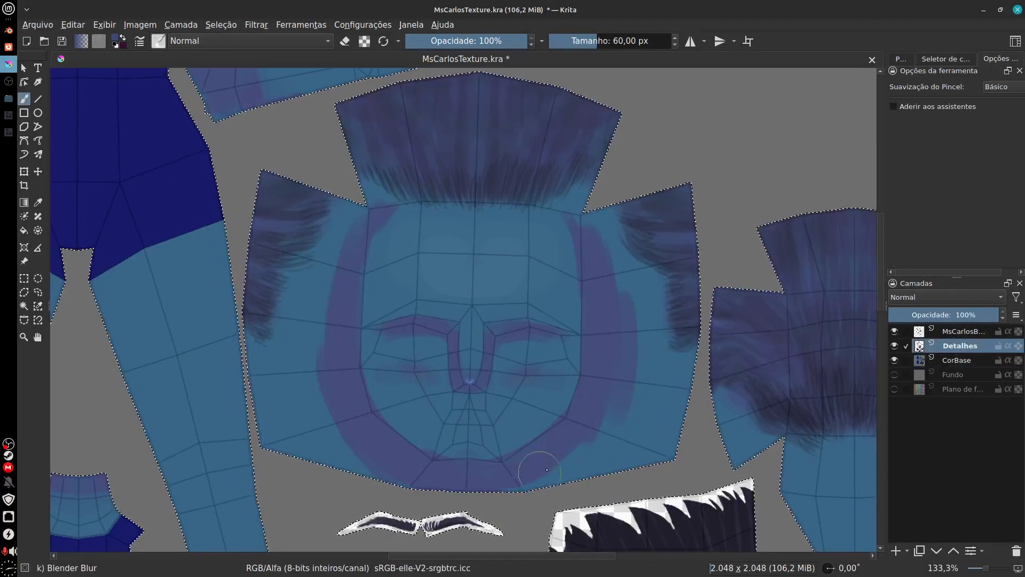
{"action": "left_click", "coordinate": [895, 331]}
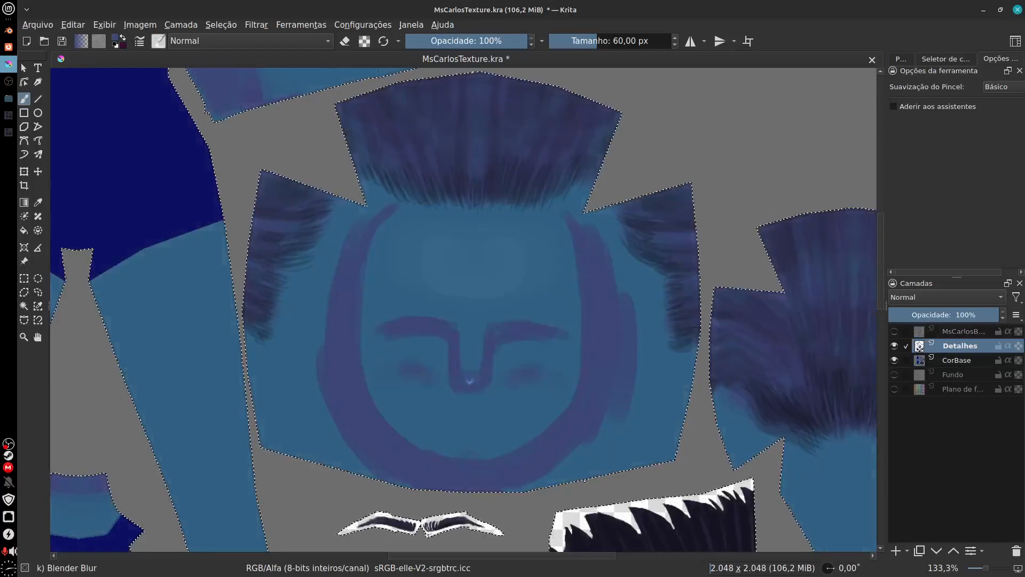
{"action": "key", "text": "ctrl+z"}
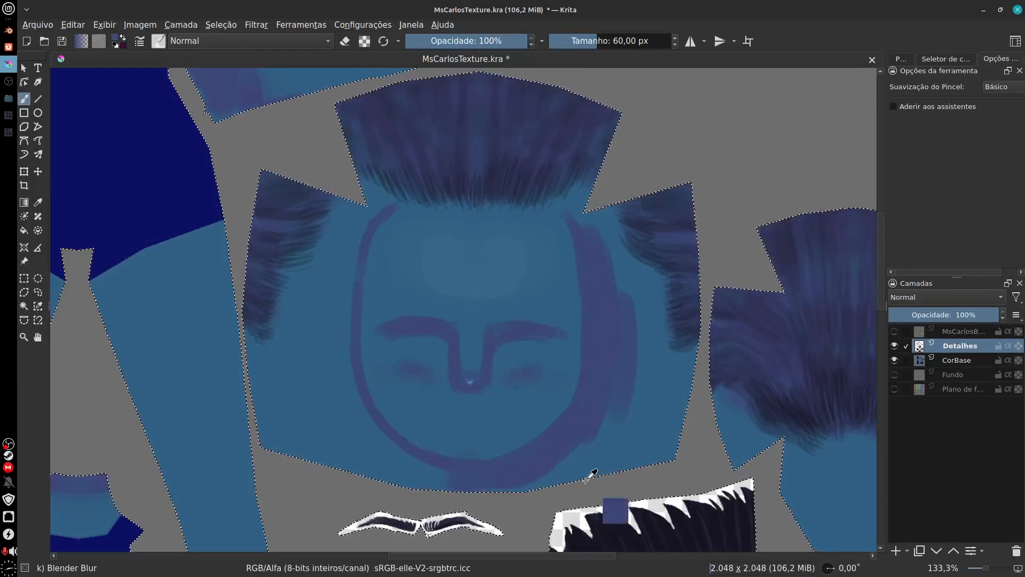
{"action": "key", "text": "ctrl+z"}
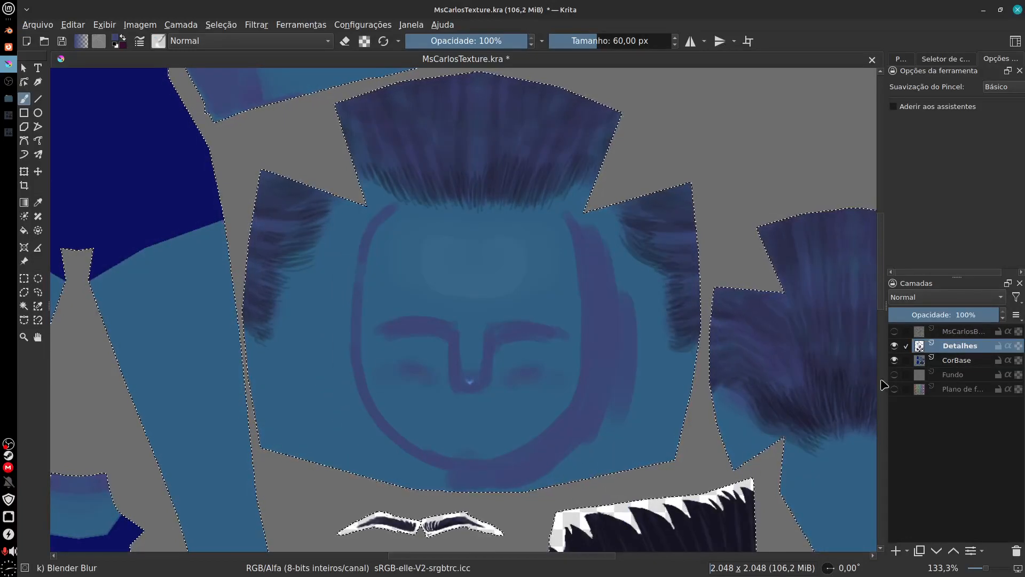
{"action": "left_click", "coordinate": [895, 361]}
{"action": "left_click", "coordinate": [895, 361]}
{"action": "left_click", "coordinate": [895, 360]}
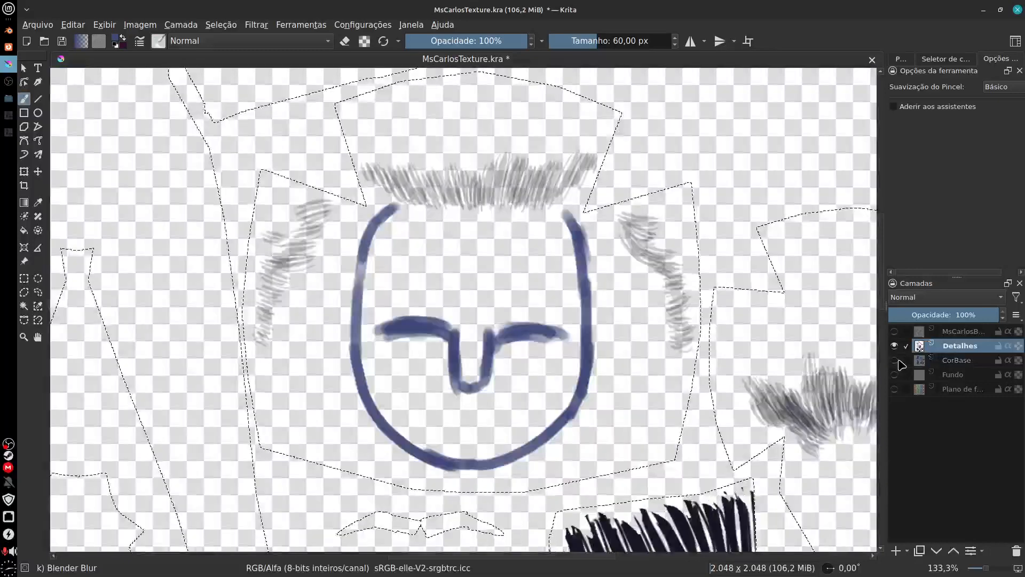
{"action": "left_click", "coordinate": [895, 360]}
{"action": "key", "text": "ctrl+z"}
{"action": "key", "text": "ctrl+z"}
{"action": "key", "text": "ctrl+z"}
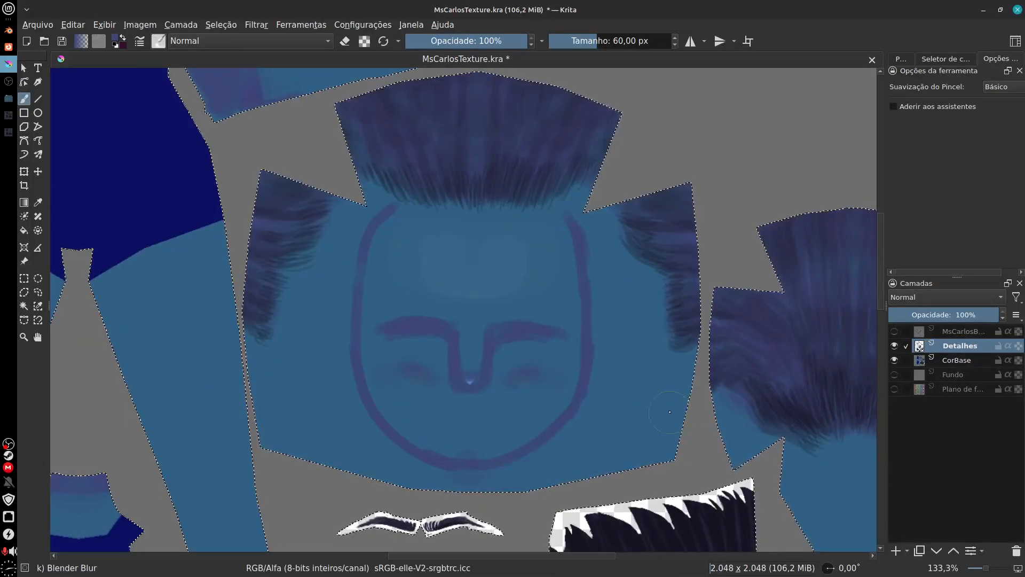
Step: Lock the CorBase layer against editing and make Detalhes the active layer
{"action": "left_click", "coordinate": [999, 365]}
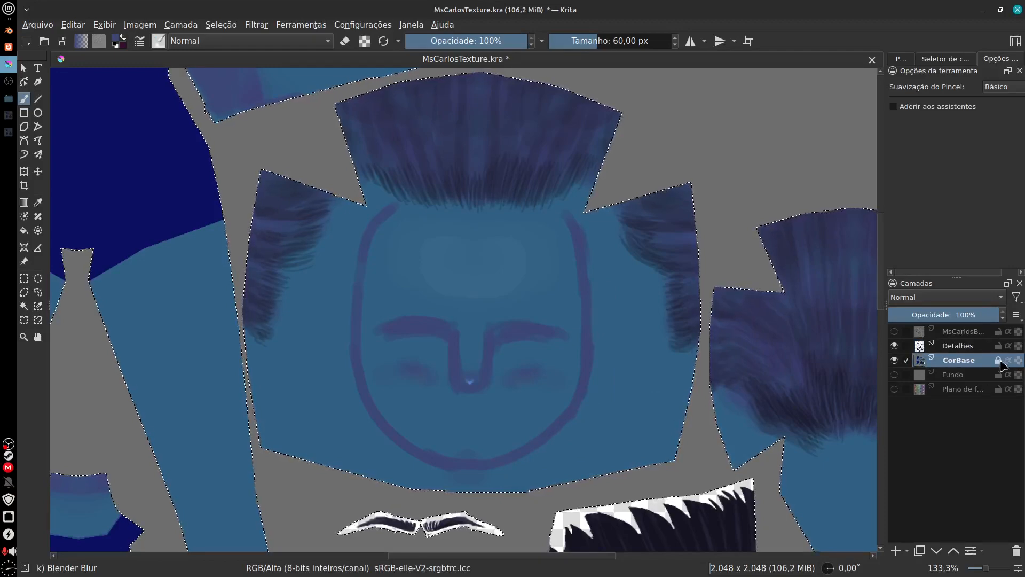
{"action": "left_click", "coordinate": [998, 359]}
{"action": "left_click", "coordinate": [894, 360]}
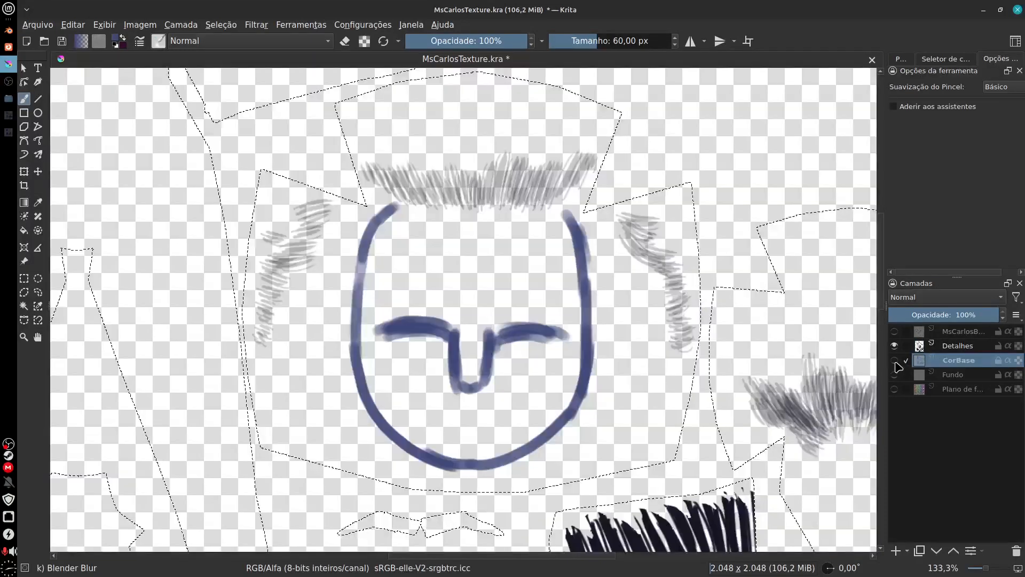
{"action": "left_click", "coordinate": [895, 360]}
{"action": "left_click", "coordinate": [895, 360]}
{"action": "left_click", "coordinate": [894, 360]}
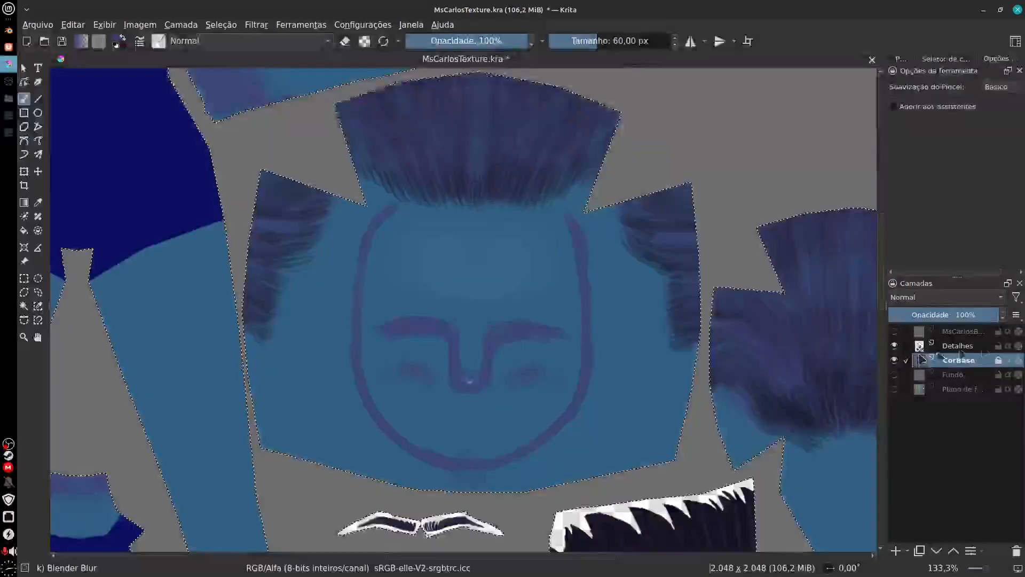
{"action": "left_click", "coordinate": [961, 345]}
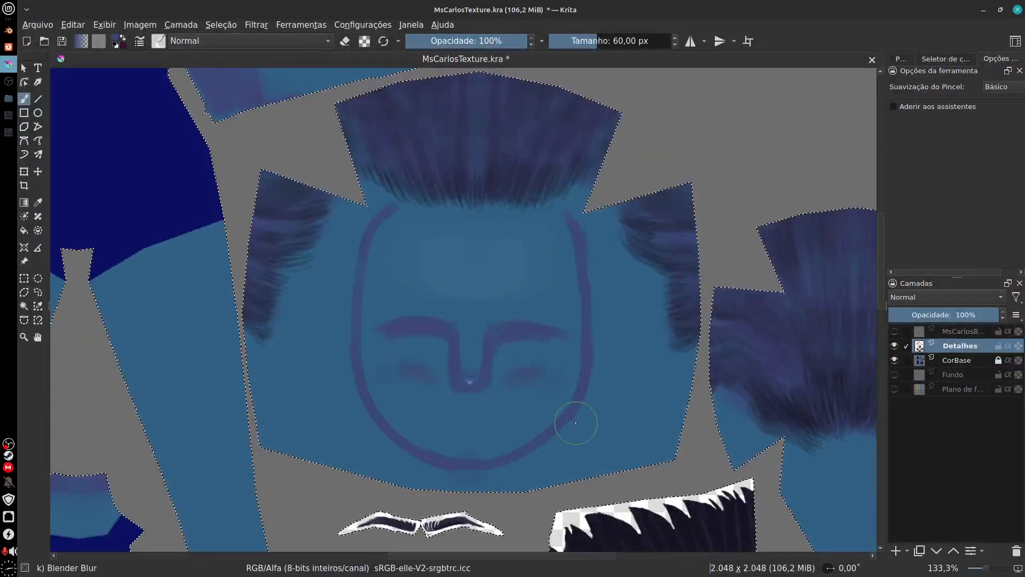
Step: Repaint the broad purple shadow band outside the face contour on Detalhes with the Basic-2 Opacity brush at 35 px
{"action": "key", "text": "F6"}
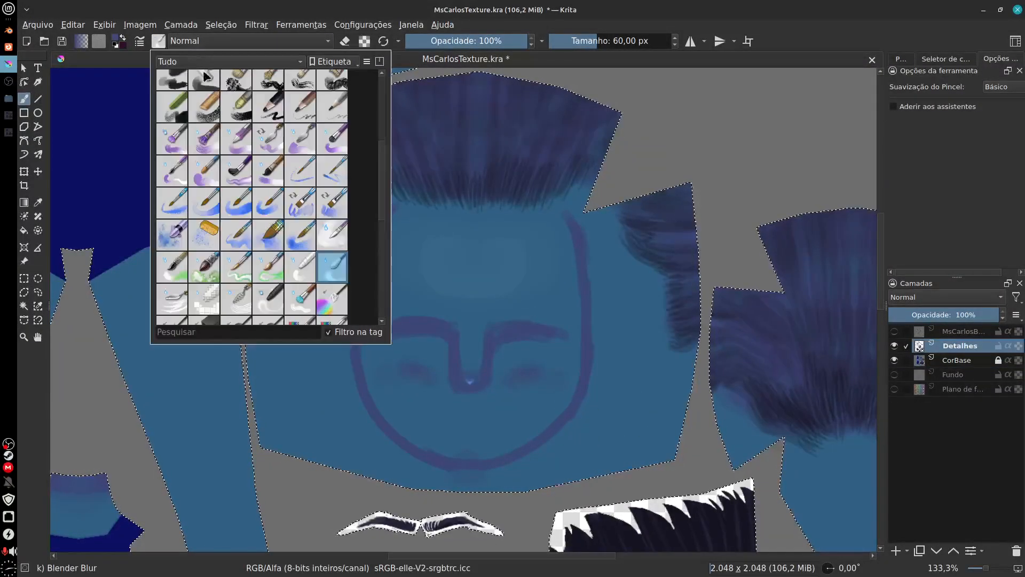
{"action": "left_click_drag", "start_coordinate": [382, 193], "coordinate": [378, 130]}
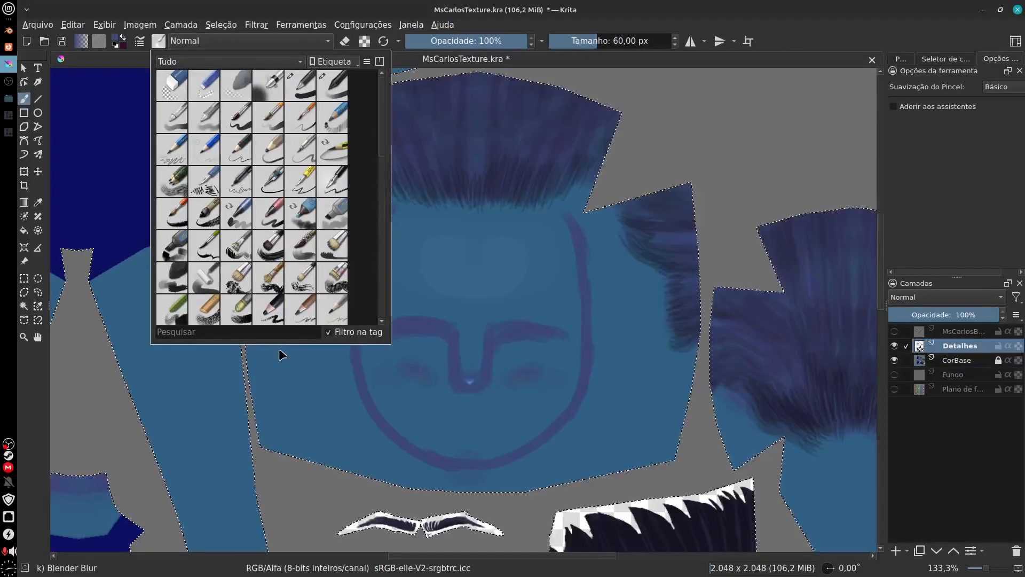
{"action": "left_click", "coordinate": [335, 86]}
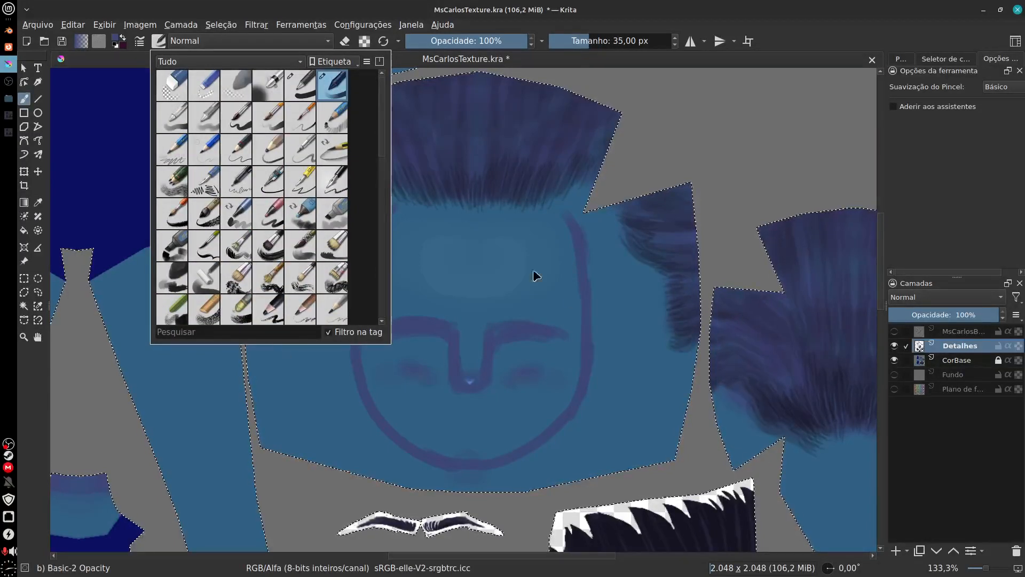
{"action": "left_click", "coordinate": [606, 388]}
{"action": "mouse_move", "coordinate": [593, 416]}
{"action": "left_mouse_down"}
{"action": "mouse_move", "coordinate": [550, 448]}
{"action": "mouse_move", "coordinate": [594, 371]}
{"action": "mouse_move", "coordinate": [596, 260]}
{"action": "mouse_move", "coordinate": [600, 309]}
{"action": "left_mouse_up"}
{"action": "mouse_move", "coordinate": [601, 382]}
{"action": "left_mouse_down"}
{"action": "mouse_move", "coordinate": [521, 464]}
{"action": "mouse_move", "coordinate": [466, 467]}
{"action": "mouse_move", "coordinate": [463, 482]}
{"action": "left_mouse_up"}
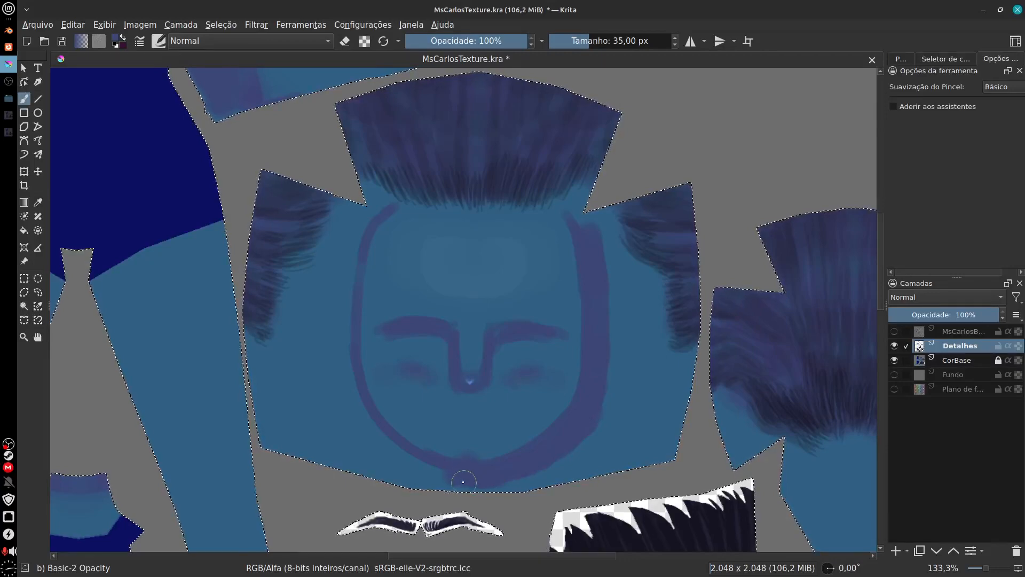
{"action": "mouse_move", "coordinate": [392, 454]}
{"action": "left_mouse_down"}
{"action": "mouse_move", "coordinate": [419, 469]}
{"action": "mouse_move", "coordinate": [351, 395]}
{"action": "mouse_move", "coordinate": [376, 443]}
{"action": "mouse_move", "coordinate": [346, 344]}
{"action": "mouse_move", "coordinate": [345, 272]}
{"action": "mouse_move", "coordinate": [362, 222]}
{"action": "mouse_move", "coordinate": [326, 420]}
{"action": "mouse_move", "coordinate": [319, 387]}
{"action": "mouse_move", "coordinate": [325, 324]}
{"action": "mouse_move", "coordinate": [353, 433]}
{"action": "left_mouse_up"}
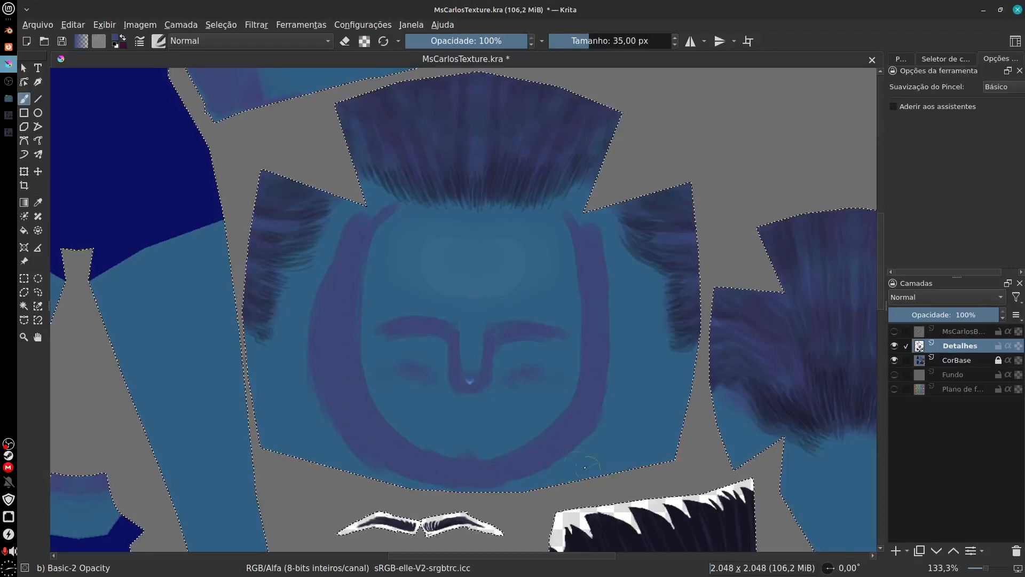
{"action": "mouse_move", "coordinate": [609, 369]}
{"action": "left_mouse_down"}
{"action": "mouse_move", "coordinate": [603, 306]}
{"action": "mouse_move", "coordinate": [606, 367]}
{"action": "mouse_move", "coordinate": [588, 441]}
{"action": "left_mouse_up"}
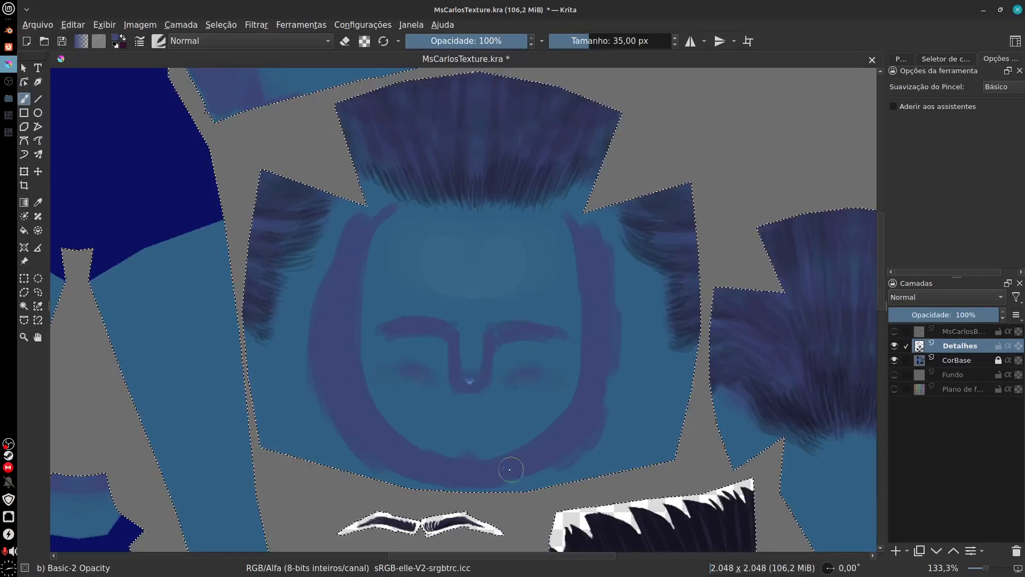
{"action": "left_click_drag", "start_coordinate": [353, 235], "coordinate": [385, 202]}
{"action": "left_click_drag", "start_coordinate": [624, 409], "coordinate": [623, 398]}
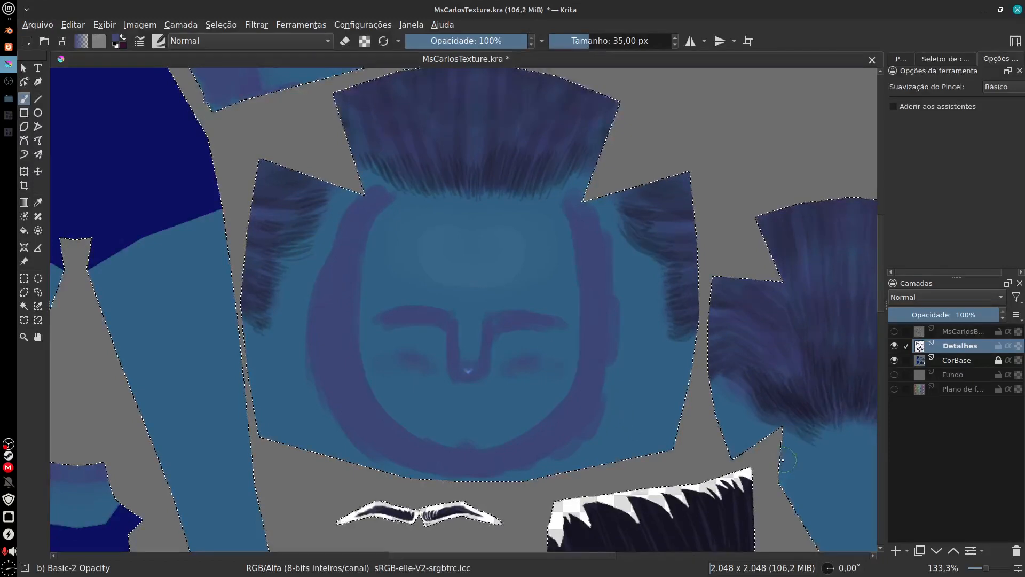
Step: Blur the outer edge of the purple band along the jaws, cheeks and temples with the Blender Blur brush at 60 px
{"action": "left_click_drag", "start_coordinate": [843, 482], "coordinate": [683, 452]}
{"action": "left_click_drag", "start_coordinate": [486, 445], "coordinate": [614, 432]}
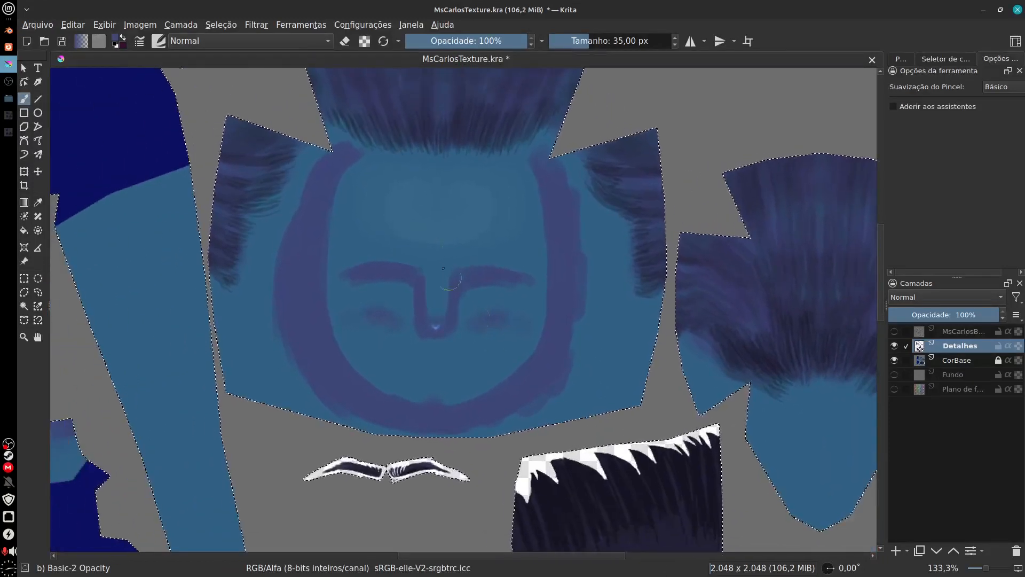
{"action": "left_click", "coordinate": [163, 43]}
{"action": "scroll", "coordinate": [386, 188], "scroll_direction": "down", "scroll_amount": 10}
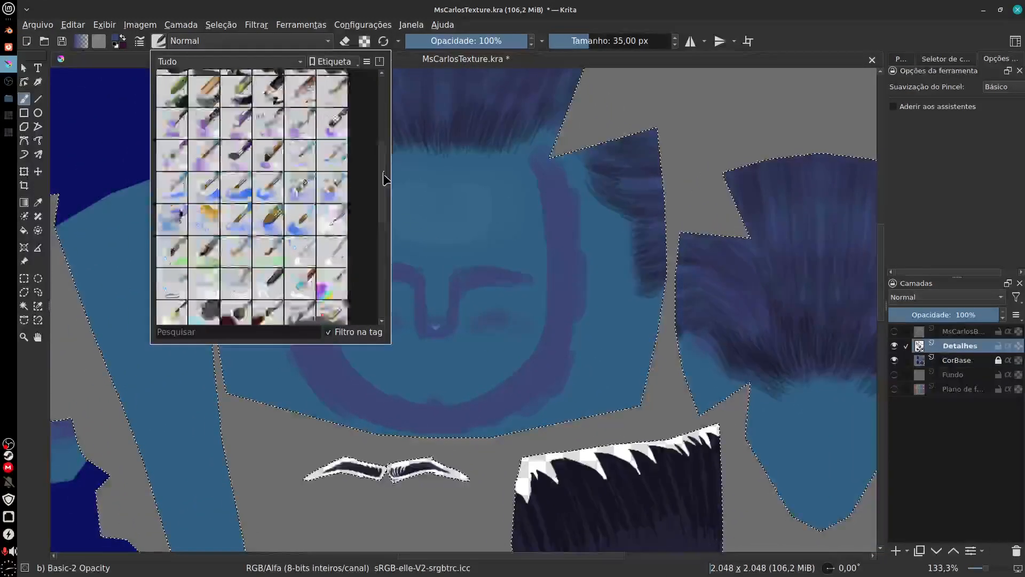
{"action": "left_click_drag", "start_coordinate": [384, 187], "coordinate": [385, 190]}
{"action": "left_click", "coordinate": [334, 211]}
{"action": "left_click", "coordinate": [454, 267]}
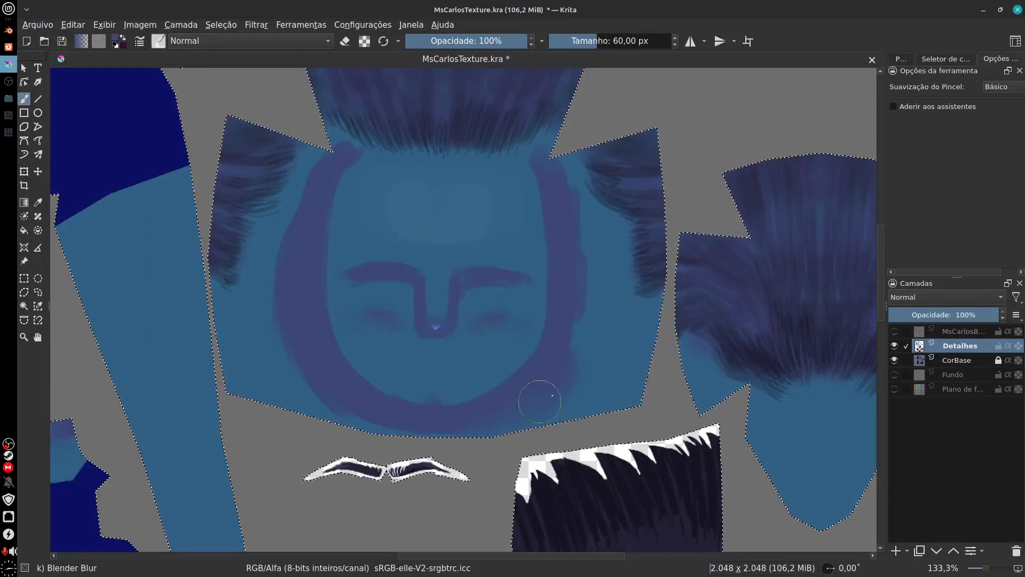
{"action": "mouse_move", "coordinate": [572, 340]}
{"action": "left_mouse_down"}
{"action": "mouse_move", "coordinate": [590, 317]}
{"action": "mouse_move", "coordinate": [594, 287]}
{"action": "mouse_move", "coordinate": [586, 293]}
{"action": "mouse_move", "coordinate": [606, 251]}
{"action": "mouse_move", "coordinate": [560, 219]}
{"action": "mouse_move", "coordinate": [558, 197]}
{"action": "mouse_move", "coordinate": [587, 160]}
{"action": "mouse_move", "coordinate": [566, 175]}
{"action": "mouse_move", "coordinate": [574, 229]}
{"action": "left_mouse_up"}
{"action": "left_click_drag", "start_coordinate": [580, 325], "coordinate": [584, 337]}
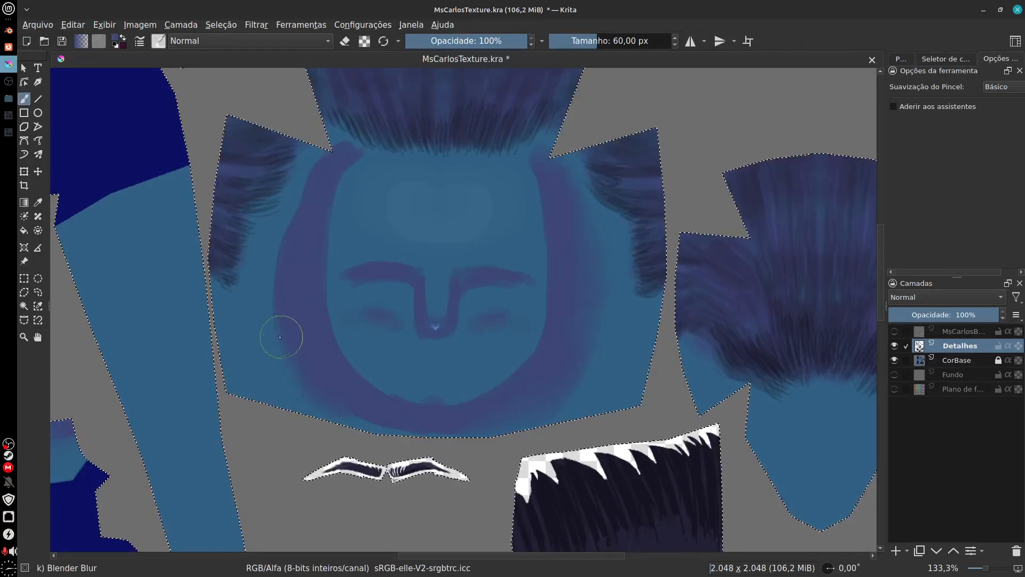
{"action": "mouse_move", "coordinate": [280, 337]}
{"action": "left_mouse_down"}
{"action": "mouse_move", "coordinate": [272, 267]}
{"action": "mouse_move", "coordinate": [311, 177]}
{"action": "left_mouse_up"}
Step: Blur the edges of the purple eyebrow and nose shadows with the Blender Blur brush at 20 px
{"action": "scroll", "coordinate": [447, 316], "scroll_direction": "up", "scroll_amount": 4}
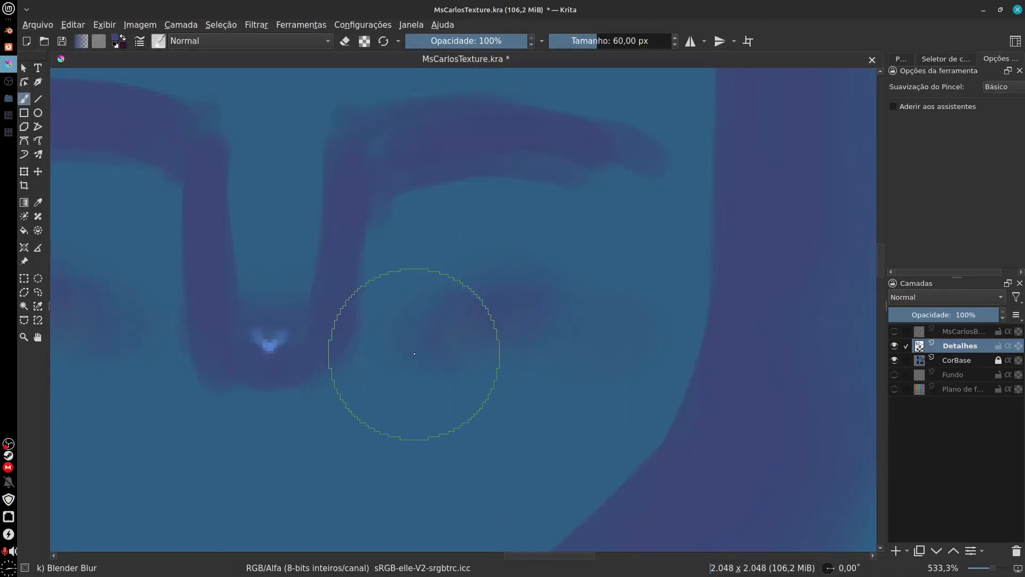
{"action": "key", "text": "f"}
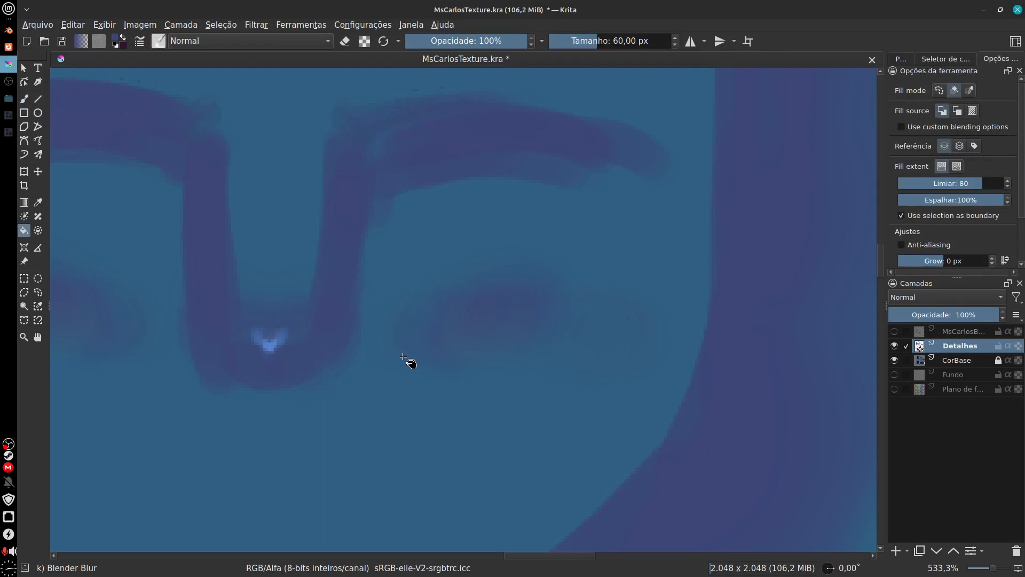
{"action": "key", "text": "b"}
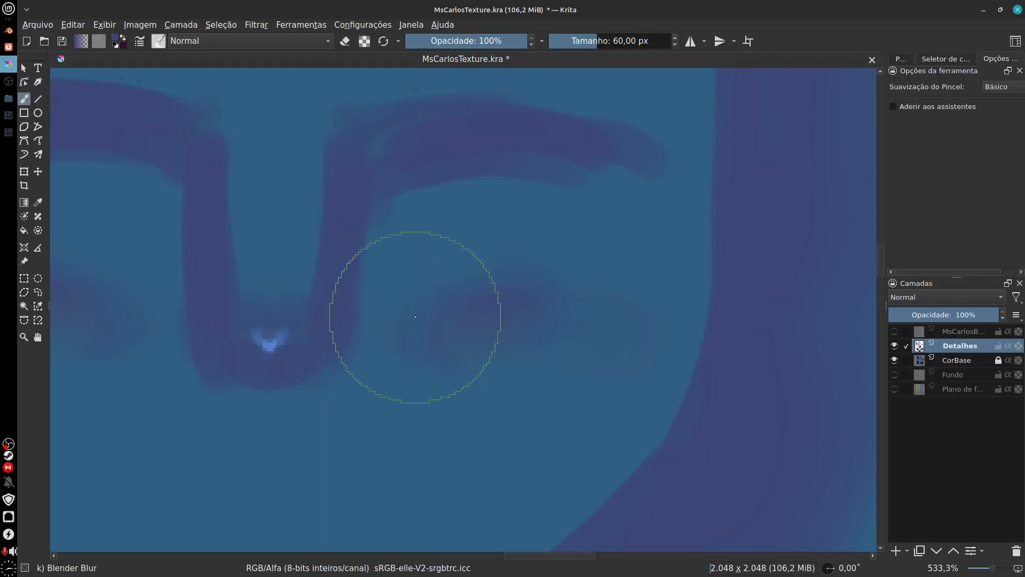
{"action": "key", "text": "bracketleft"}
{"action": "key", "text": "bracketleft"}
{"action": "key", "text": "bracketleft"}
{"action": "key", "text": "bracketleft"}
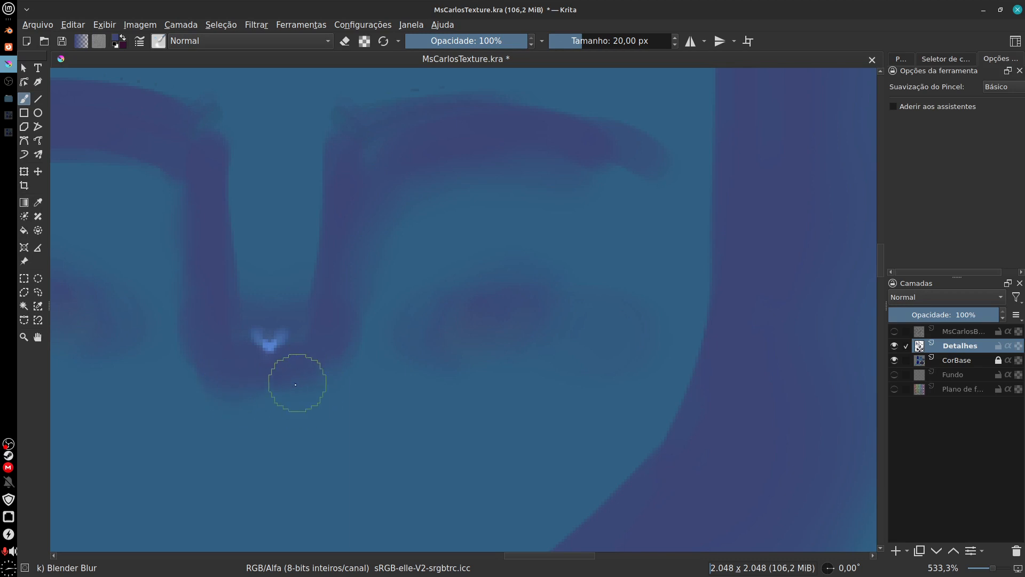
{"action": "mouse_move", "coordinate": [366, 355]}
{"action": "left_mouse_down"}
{"action": "mouse_move", "coordinate": [446, 469]}
{"action": "mouse_move", "coordinate": [519, 496]}
{"action": "left_mouse_up"}
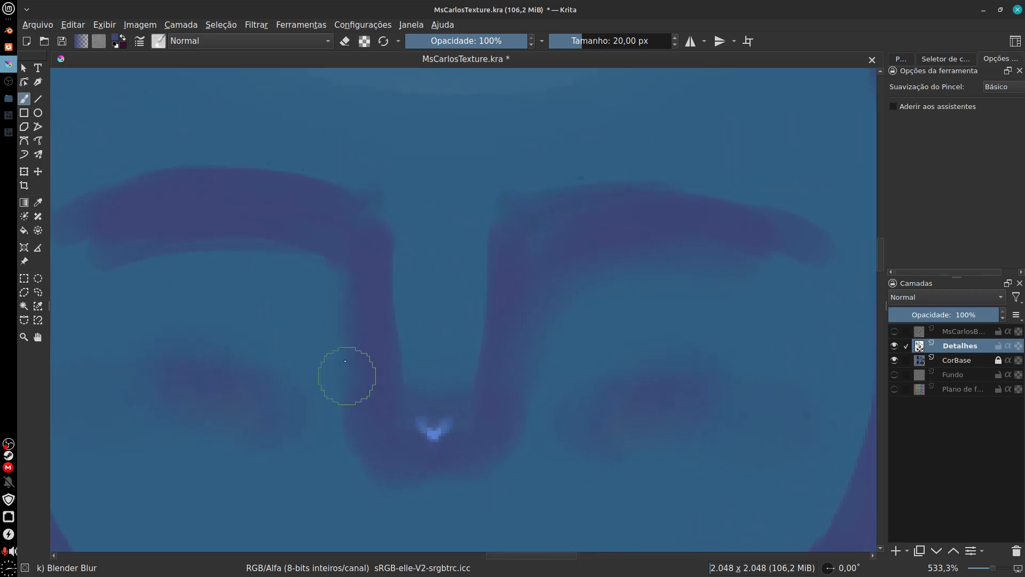
{"action": "left_click_drag", "start_coordinate": [271, 287], "coordinate": [324, 306]}
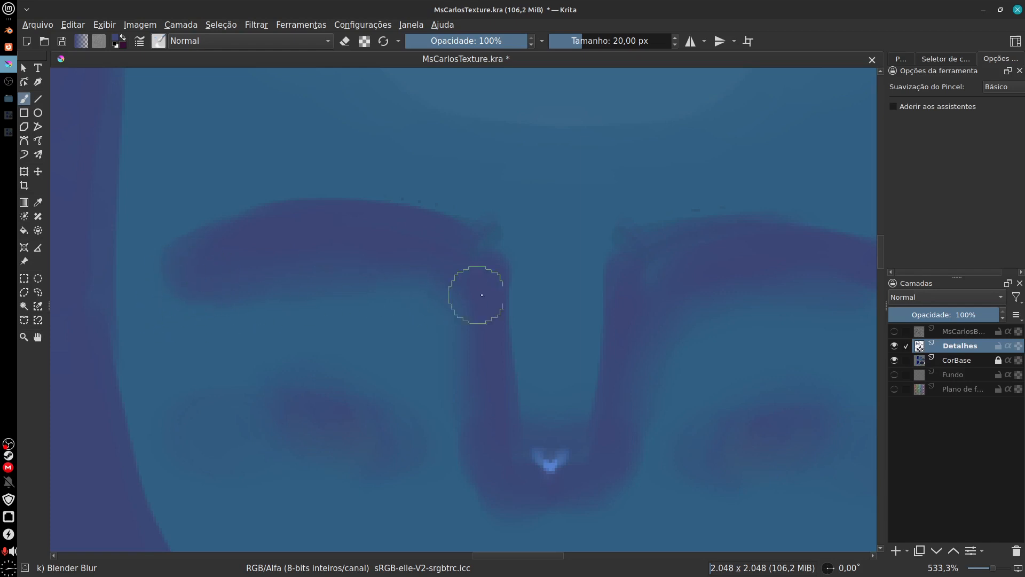
{"action": "left_click_drag", "start_coordinate": [643, 274], "coordinate": [581, 295]}
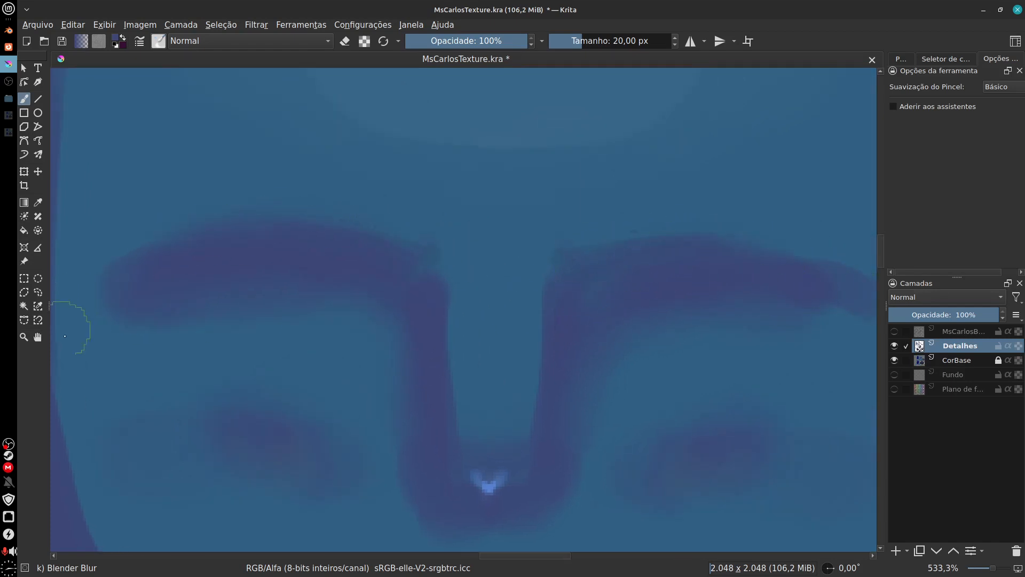
{"action": "left_click_drag", "start_coordinate": [558, 391], "coordinate": [508, 337]}
Step: Soften the inner edge and temple ends of the purple face band with the Blender Blur brush at 20 px
{"action": "scroll", "coordinate": [629, 410], "scroll_direction": "down", "scroll_amount": 3}
{"action": "left_click_drag", "start_coordinate": [582, 435], "coordinate": [560, 401]}
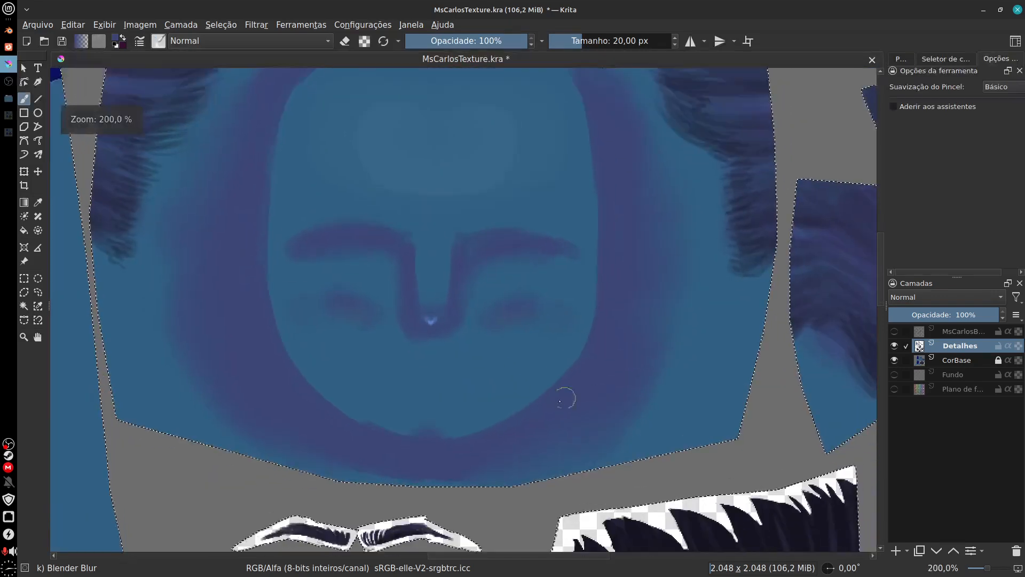
{"action": "left_click_drag", "start_coordinate": [589, 341], "coordinate": [552, 416]}
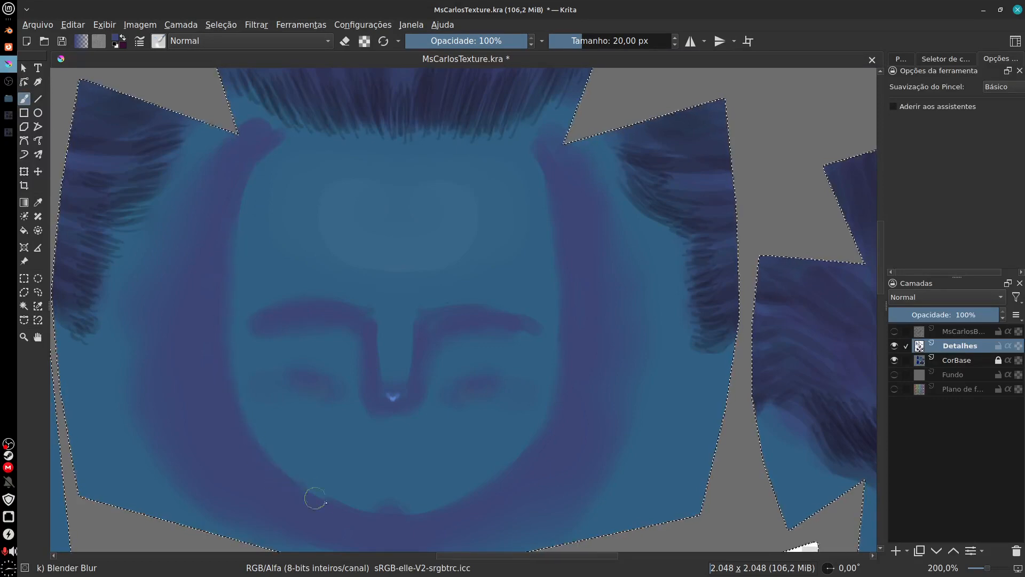
{"action": "mouse_move", "coordinate": [554, 462]}
{"action": "left_mouse_down"}
{"action": "mouse_move", "coordinate": [497, 486]}
{"action": "mouse_move", "coordinate": [504, 478]}
{"action": "left_mouse_up"}
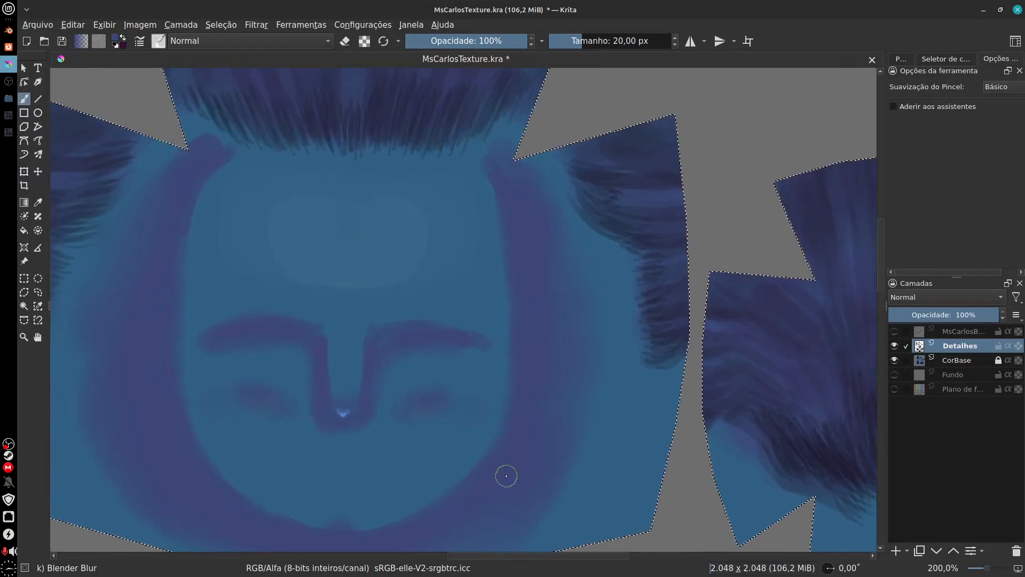
{"action": "scroll", "coordinate": [506, 476], "scroll_direction": "down", "scroll_amount": 3}
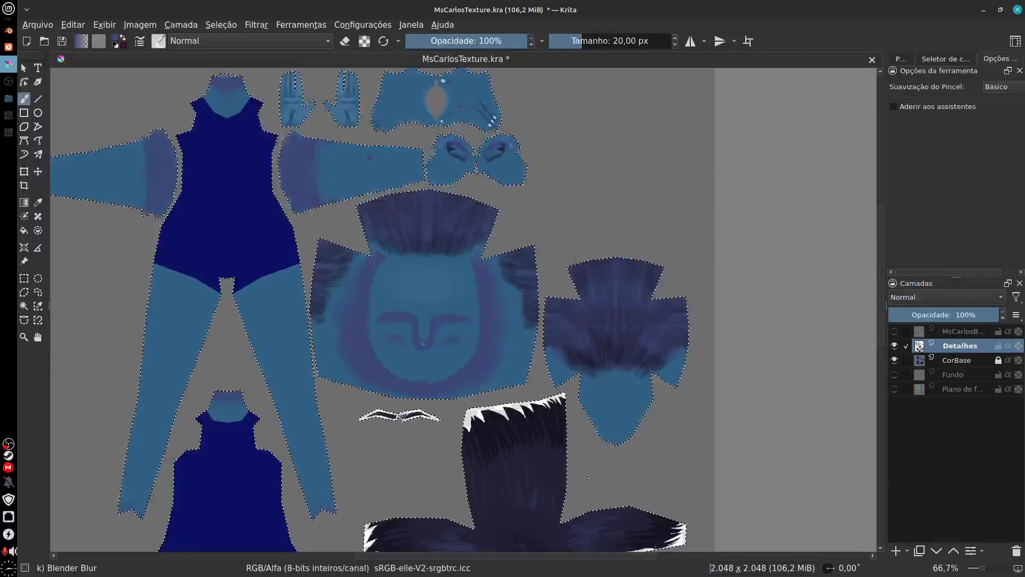
{"action": "scroll", "coordinate": [541, 409], "scroll_direction": "up", "scroll_amount": 3}
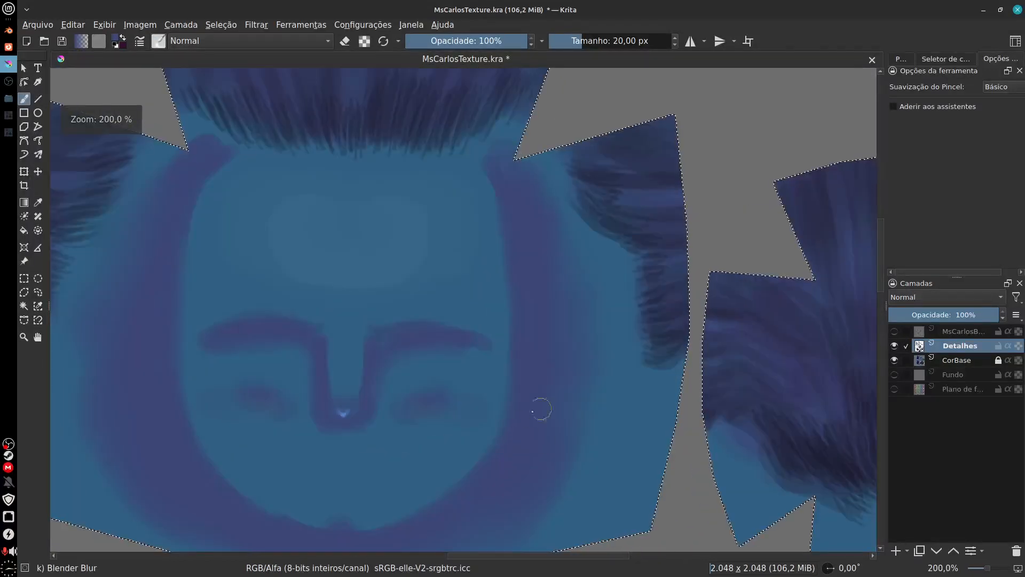
{"action": "left_click_drag", "start_coordinate": [553, 431], "coordinate": [645, 433]}
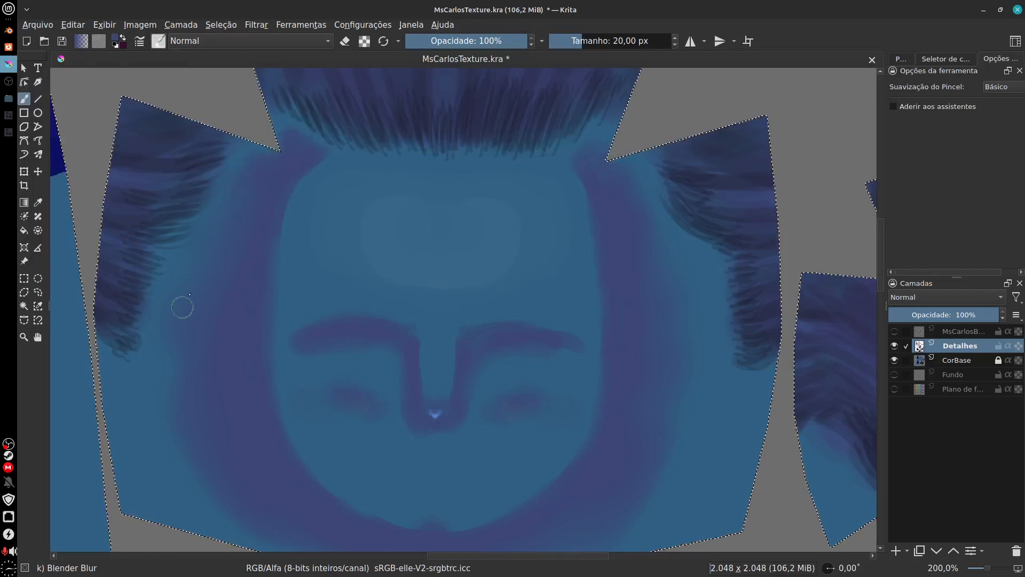
{"action": "scroll", "coordinate": [584, 394], "scroll_direction": "down", "scroll_amount": 3}
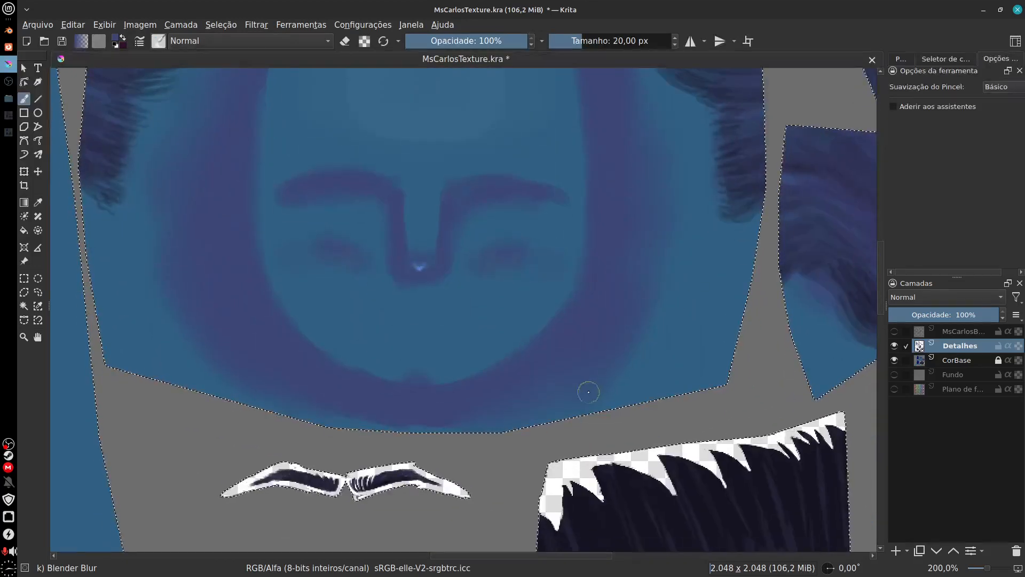
{"action": "scroll", "coordinate": [481, 401], "scroll_direction": "right", "scroll_amount": 2}
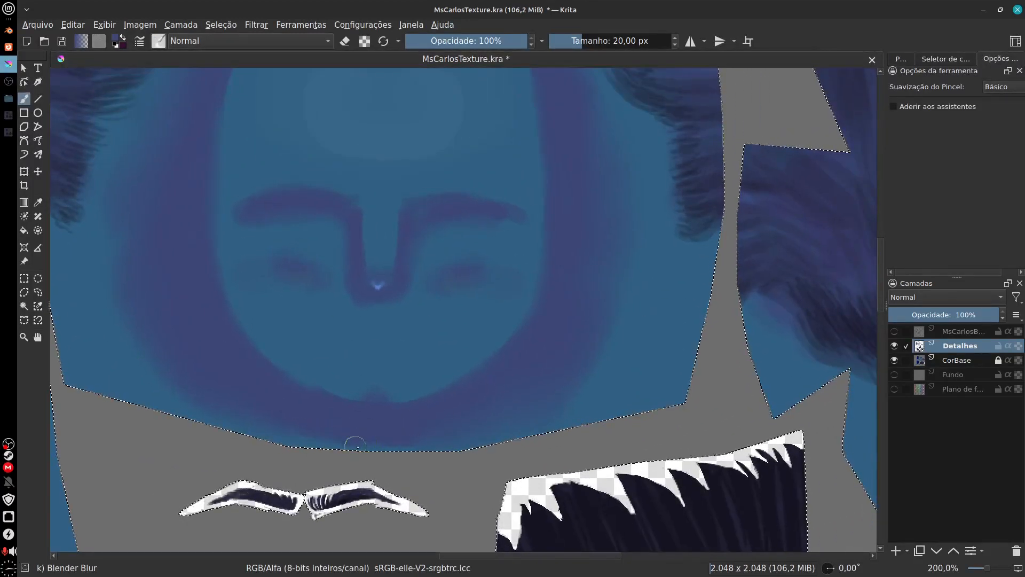
{"action": "scroll", "coordinate": [454, 443], "scroll_direction": "up", "scroll_amount": 1}
{"action": "scroll", "coordinate": [470, 451], "scroll_direction": "right", "scroll_amount": 2}
Step: Export the texture as a PNG image, overwriting BodyColor.png and keeping the offered PNG options
{"action": "scroll", "coordinate": [482, 457], "scroll_direction": "down", "scroll_amount": 5, "text": "ctrl"}
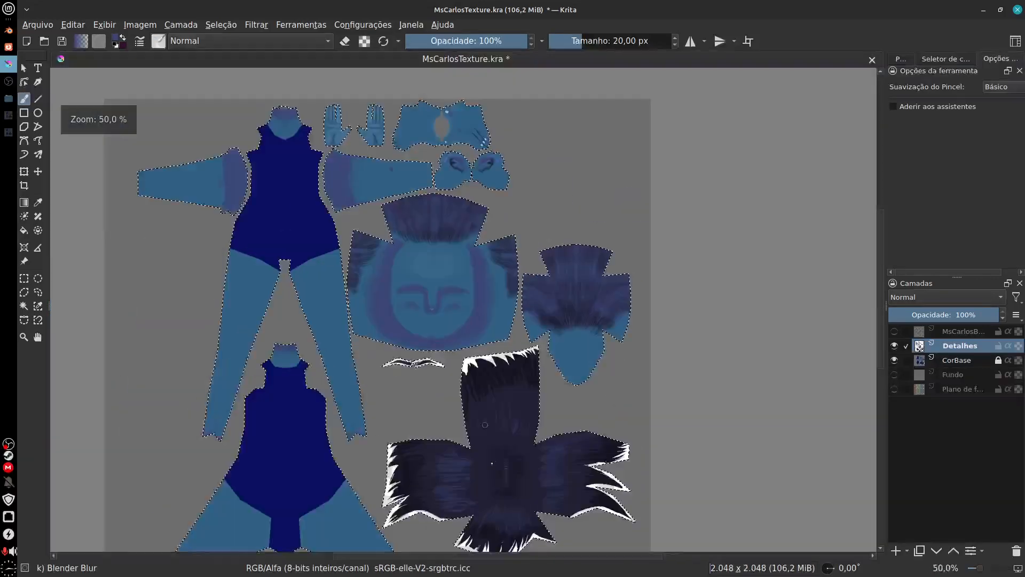
{"action": "scroll", "coordinate": [613, 461], "scroll_direction": "up", "scroll_amount": 1}
{"action": "left_click_drag", "start_coordinate": [612, 461], "coordinate": [565, 398]}
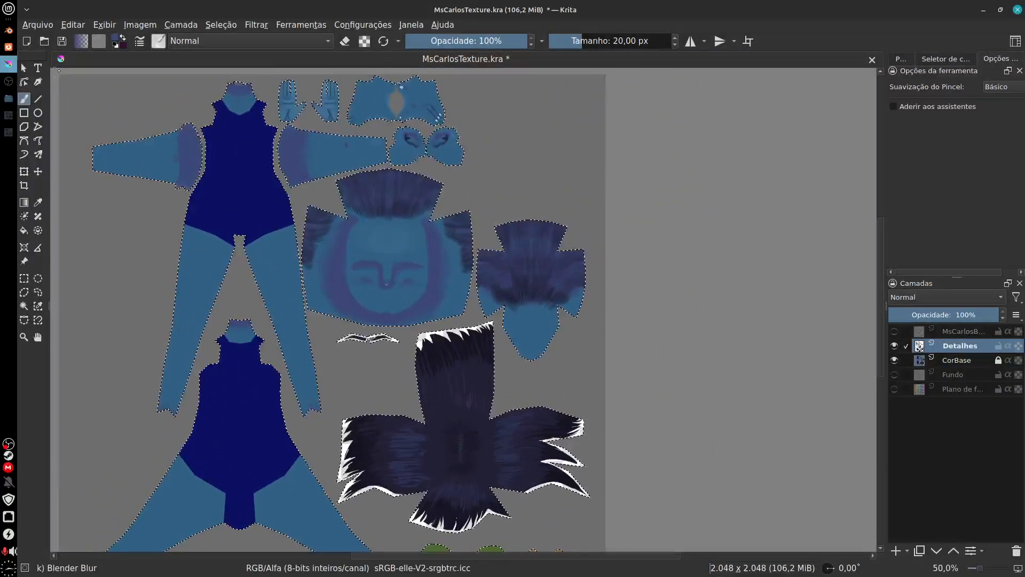
{"action": "left_click", "coordinate": [46, 25]}
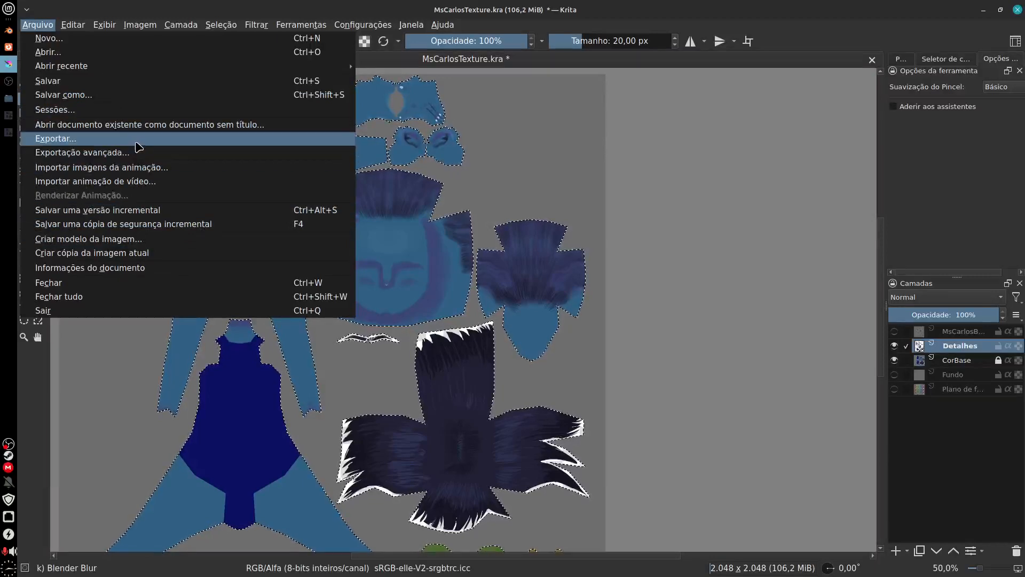
{"action": "left_click", "coordinate": [131, 139]}
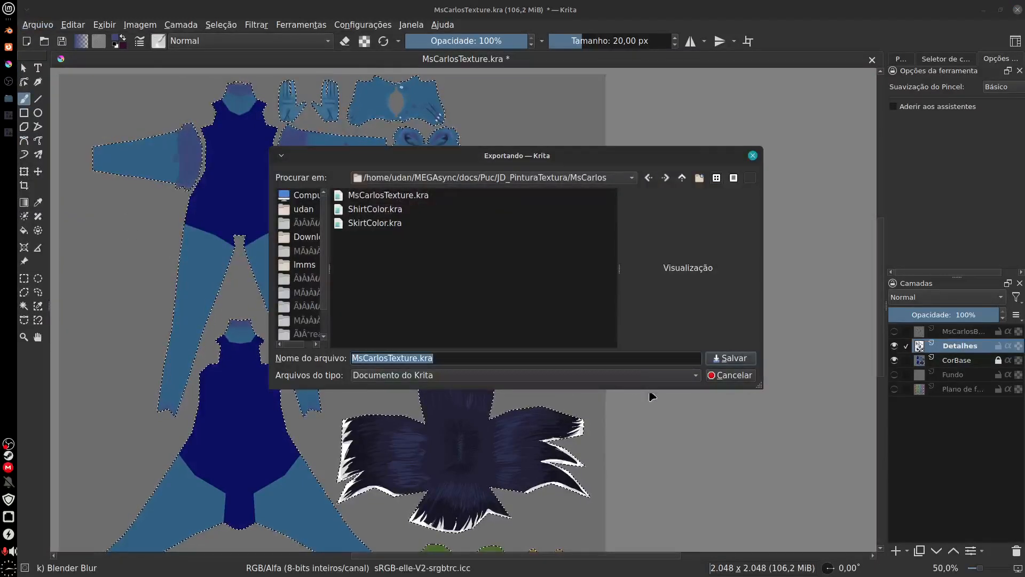
{"action": "left_click", "coordinate": [638, 378]}
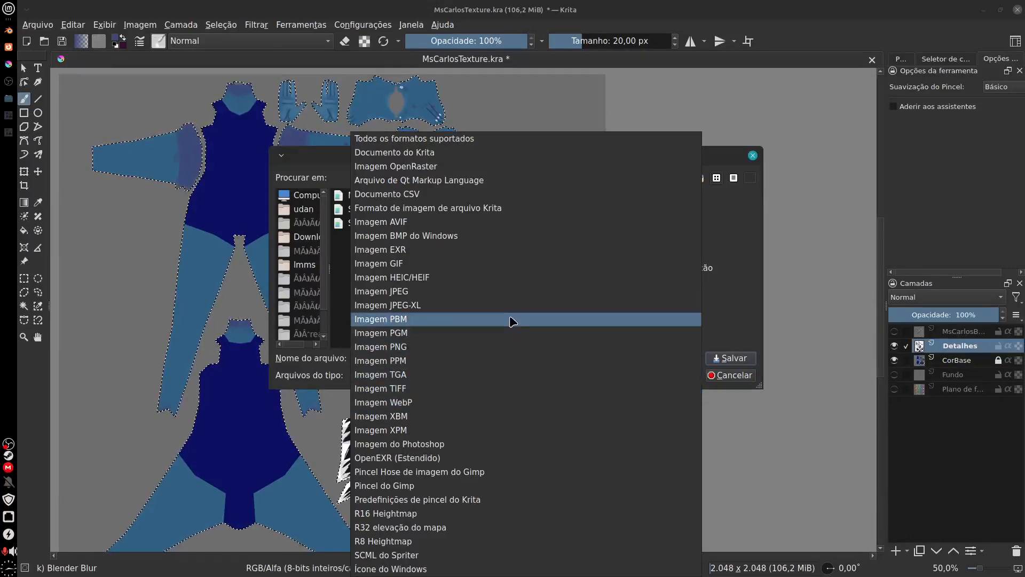
{"action": "left_click", "coordinate": [439, 350]}
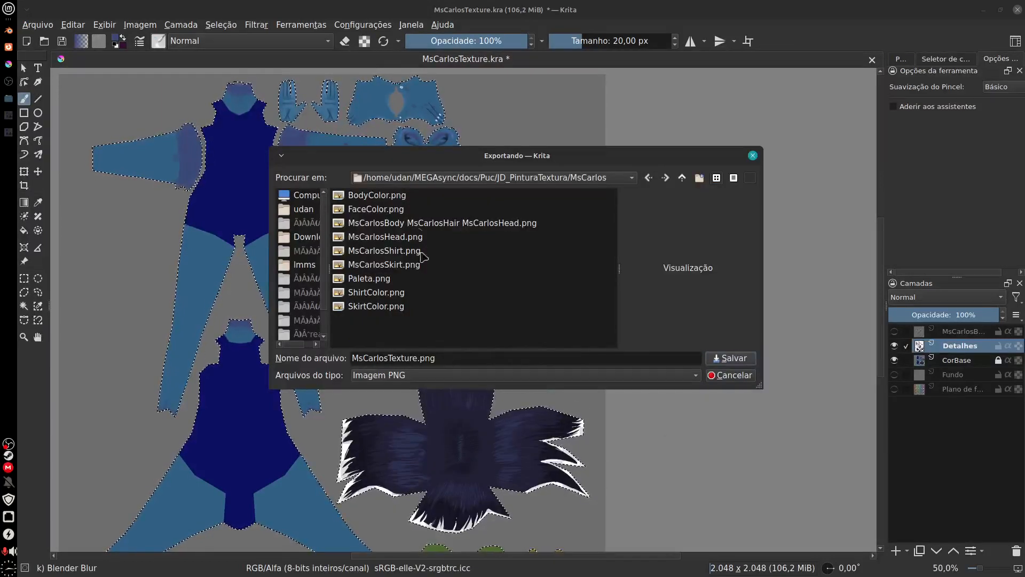
{"action": "left_click", "coordinate": [401, 196]}
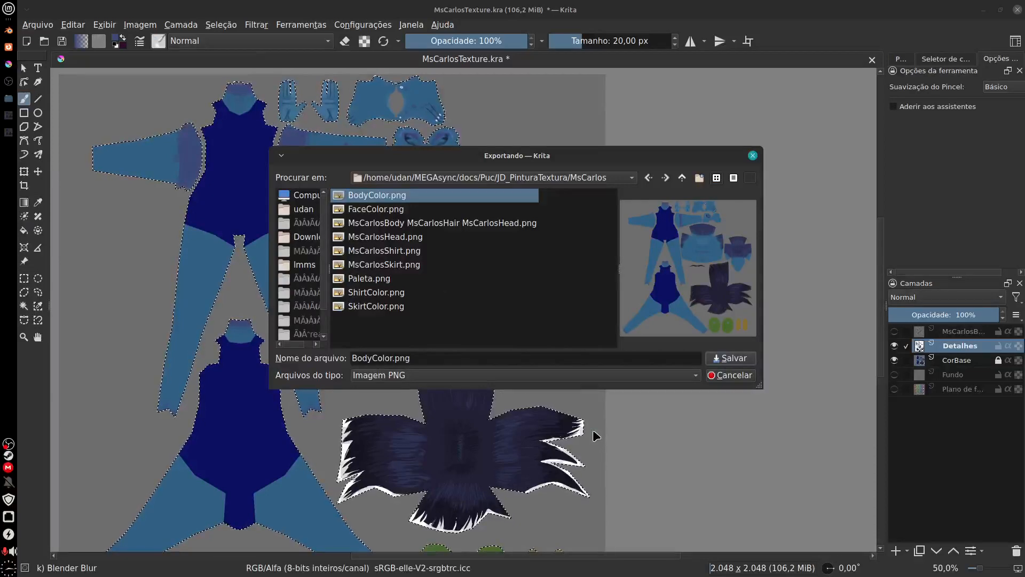
{"action": "left_click", "coordinate": [744, 361]}
{"action": "left_click", "coordinate": [561, 272]}
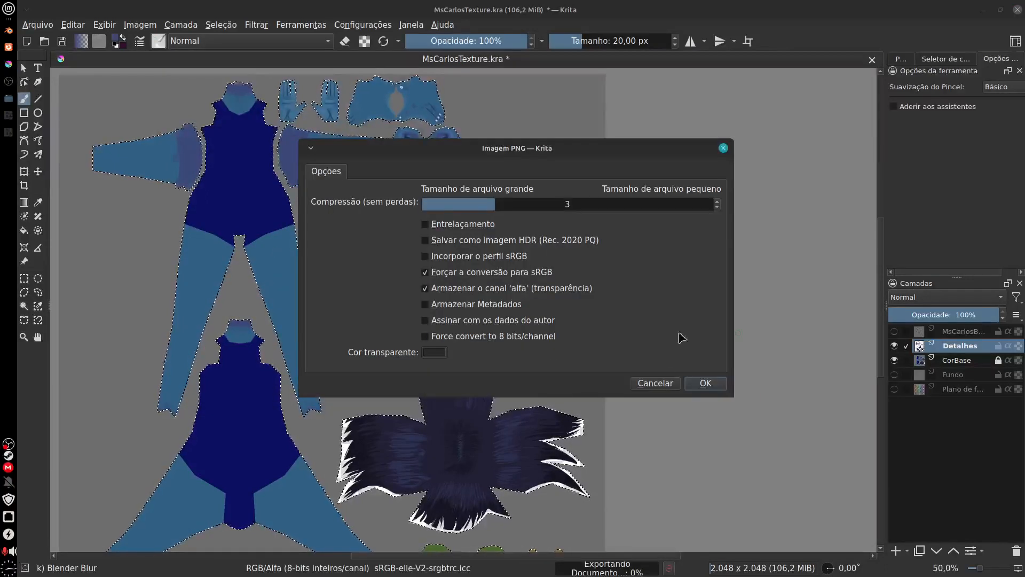
{"action": "left_click", "coordinate": [706, 383]}
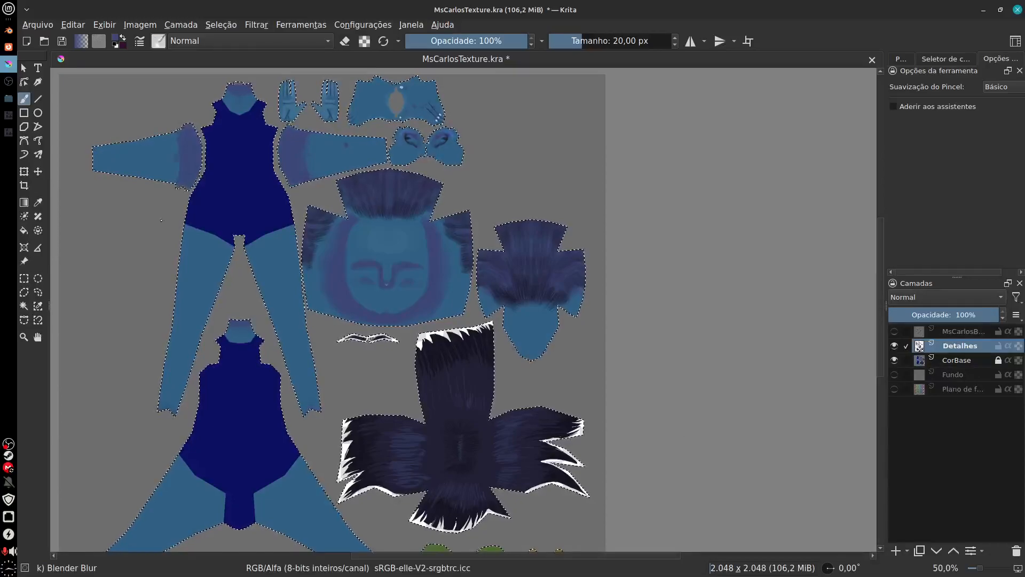
Step: Switch to Blender and reload the BodyColor image from disk
{"action": "left_click", "coordinate": [9, 31]}
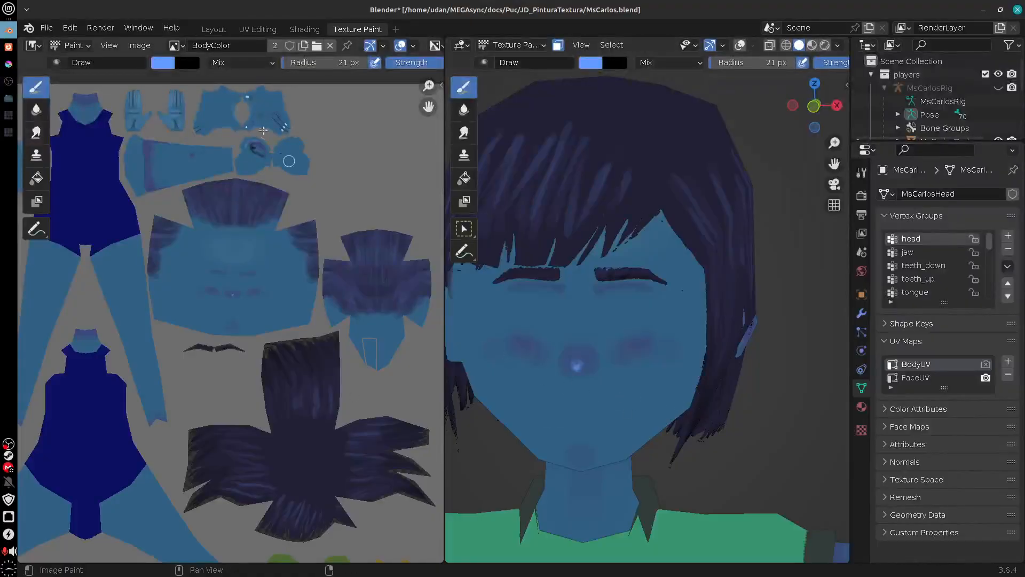
{"action": "left_click", "coordinate": [140, 47]}
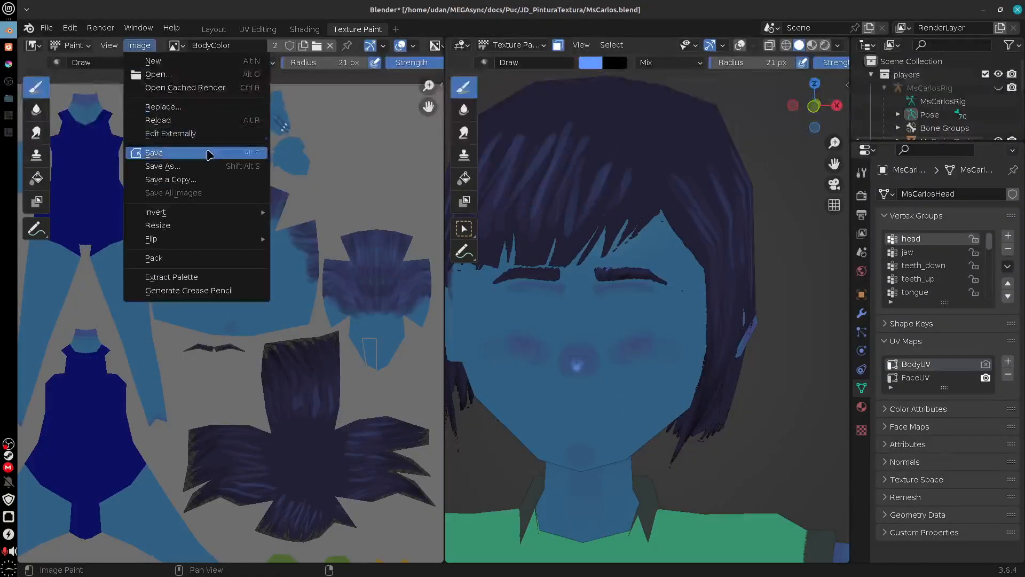
{"action": "left_click", "coordinate": [202, 122]}
Step: Inspect the purple shading on the head model's face, jaw and neck from the front, side and below
{"action": "left_click_drag", "start_coordinate": [740, 441], "coordinate": [674, 415]}
{"action": "left_click_drag", "start_coordinate": [626, 359], "coordinate": [731, 414]}
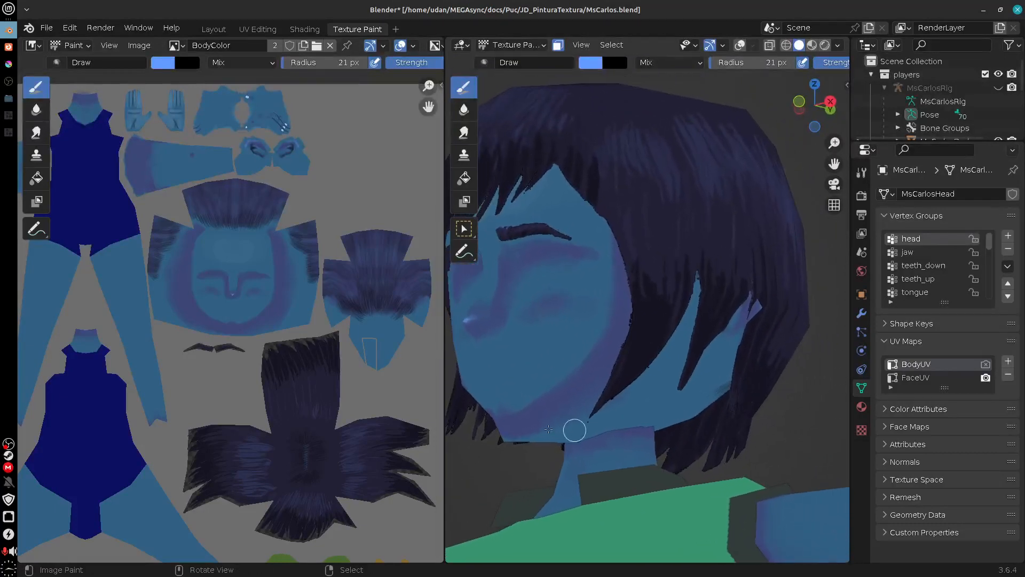
{"action": "left_click_drag", "start_coordinate": [582, 431], "coordinate": [694, 365]}
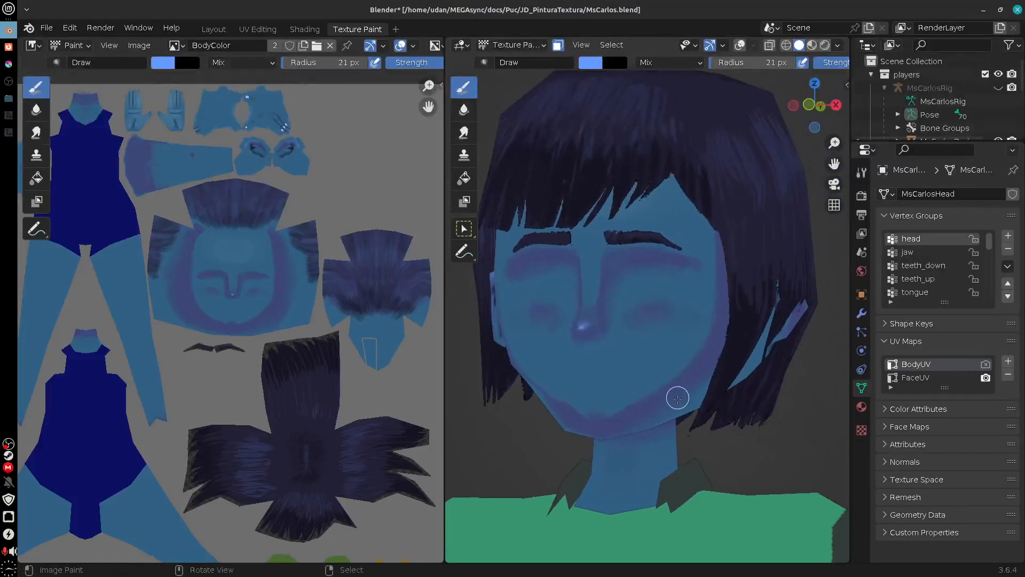
{"action": "left_click_drag", "start_coordinate": [677, 398], "coordinate": [675, 428]}
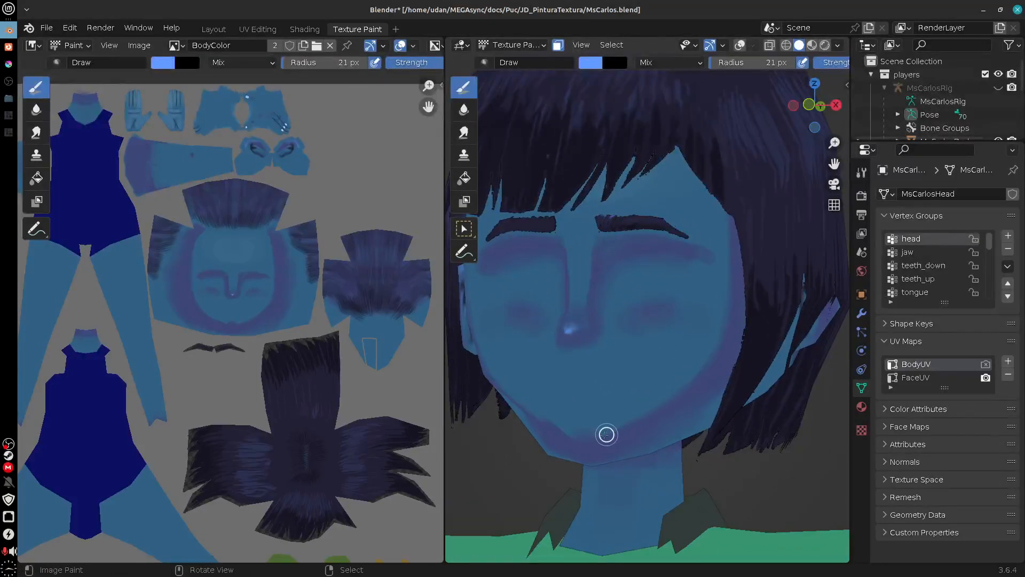
{"action": "left_click_drag", "start_coordinate": [633, 453], "coordinate": [616, 354]}
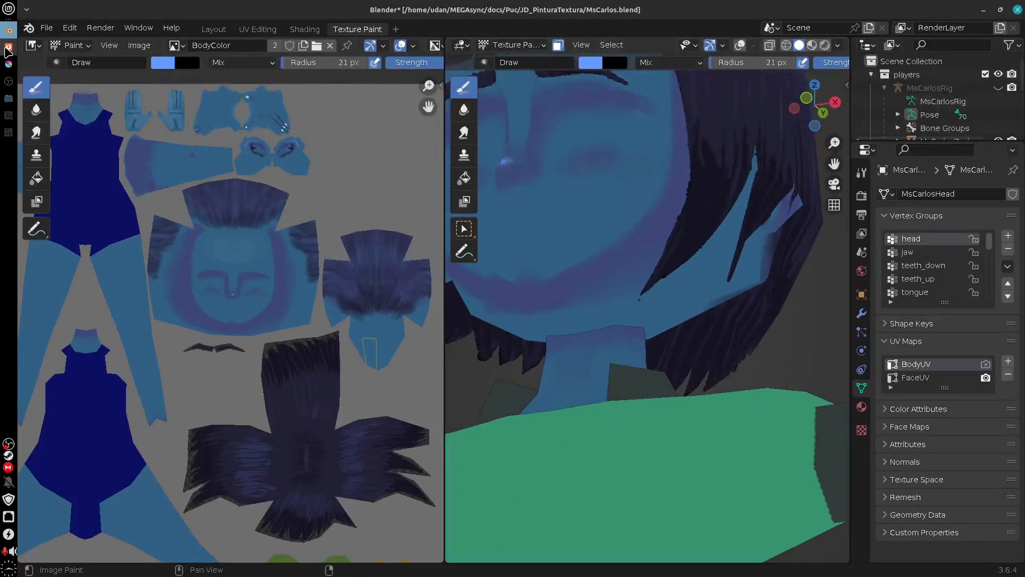
{"action": "left_click_drag", "start_coordinate": [571, 405], "coordinate": [550, 327]}
{"action": "left_click_drag", "start_coordinate": [630, 376], "coordinate": [677, 465]}
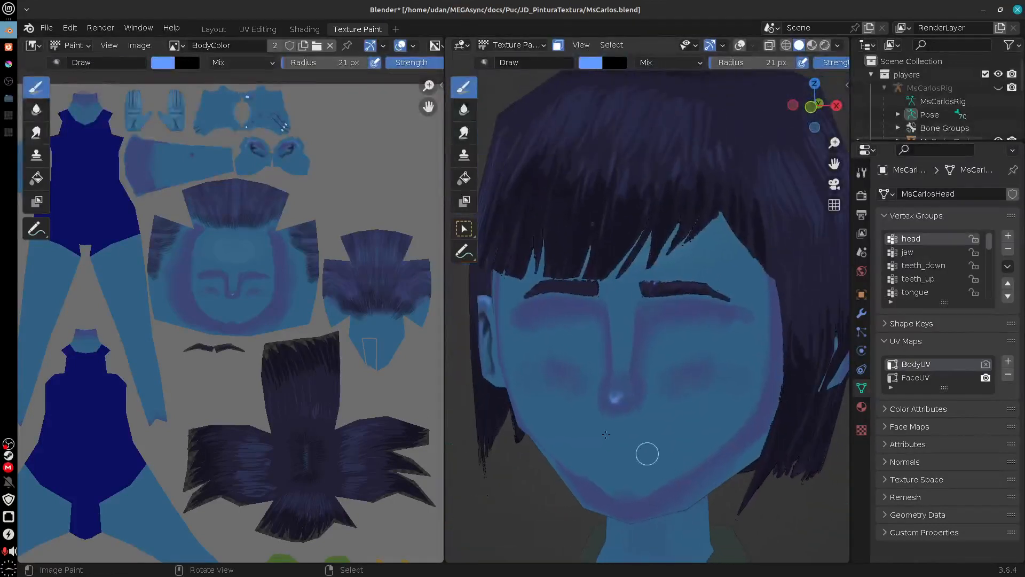
Step: Switch back to Krita and show the wireframe layer over the face texture
{"action": "left_click", "coordinate": [10, 65]}
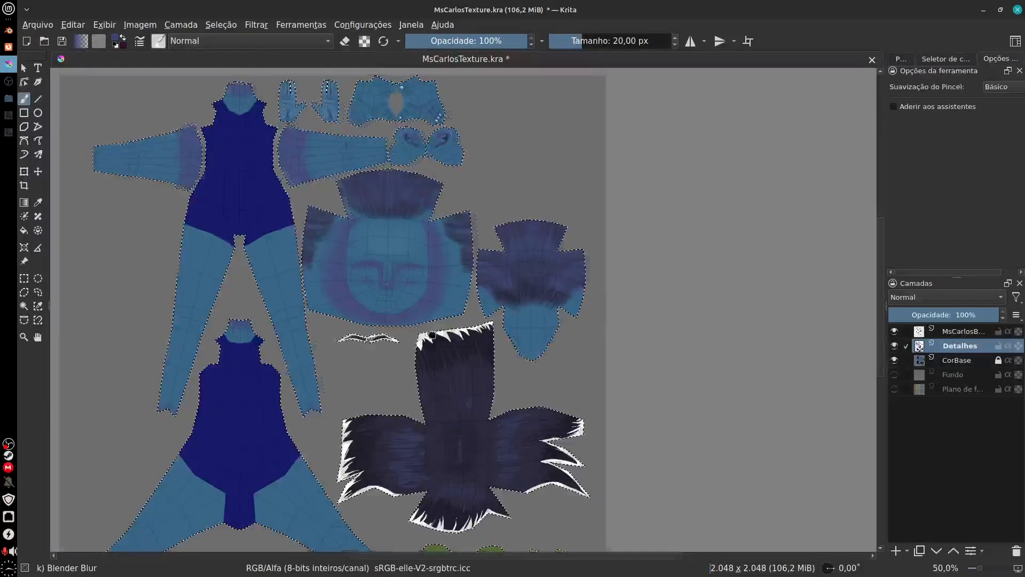
{"action": "left_click_drag", "start_coordinate": [398, 296], "coordinate": [456, 308]}
{"action": "scroll", "coordinate": [455, 308], "scroll_direction": "up", "scroll_amount": 1}
{"action": "scroll", "coordinate": [459, 306], "scroll_direction": "up", "scroll_amount": 1}
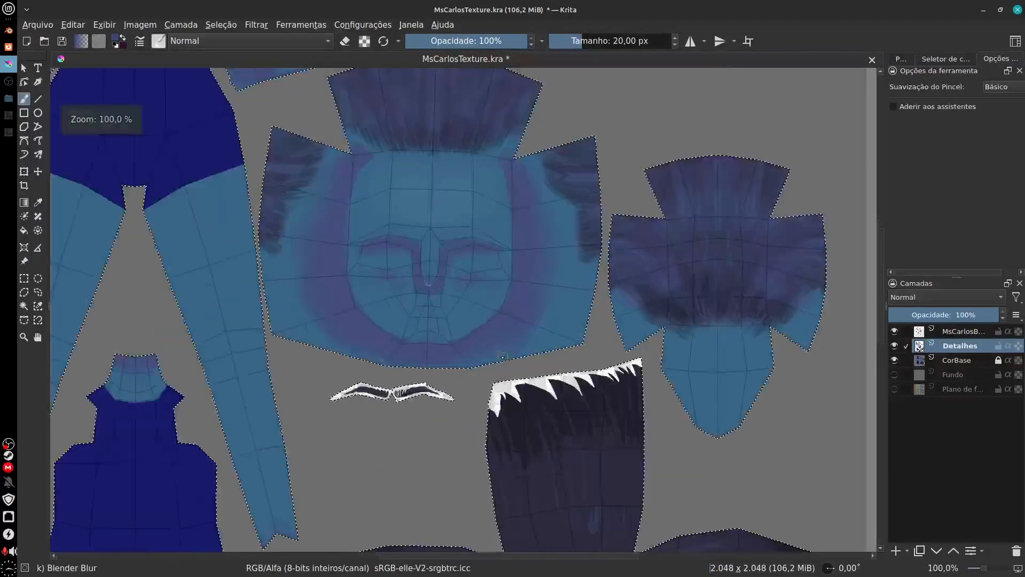
{"action": "left_click_drag", "start_coordinate": [502, 366], "coordinate": [570, 380]}
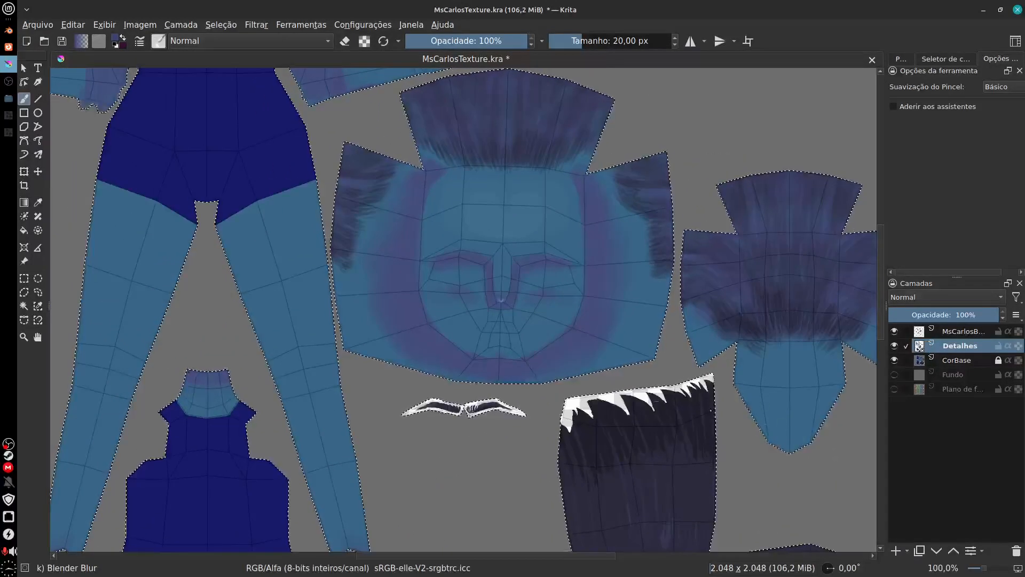
{"action": "left_click_drag", "start_coordinate": [475, 445], "coordinate": [452, 458]}
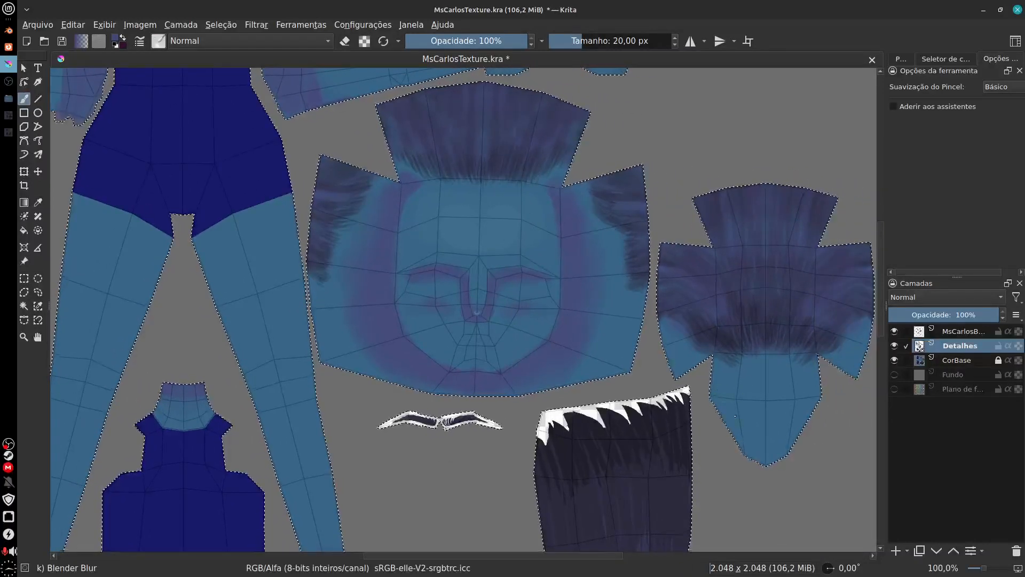
Step: Erase the inner part of the purple contour around the face on Detalhes, using the Basic-2 Opacity brush in eraser mode
{"action": "mouse_move", "coordinate": [742, 438]}
{"action": "left_mouse_down"}
{"action": "mouse_move", "coordinate": [748, 432]}
{"action": "mouse_move", "coordinate": [727, 438]}
{"action": "left_mouse_up"}
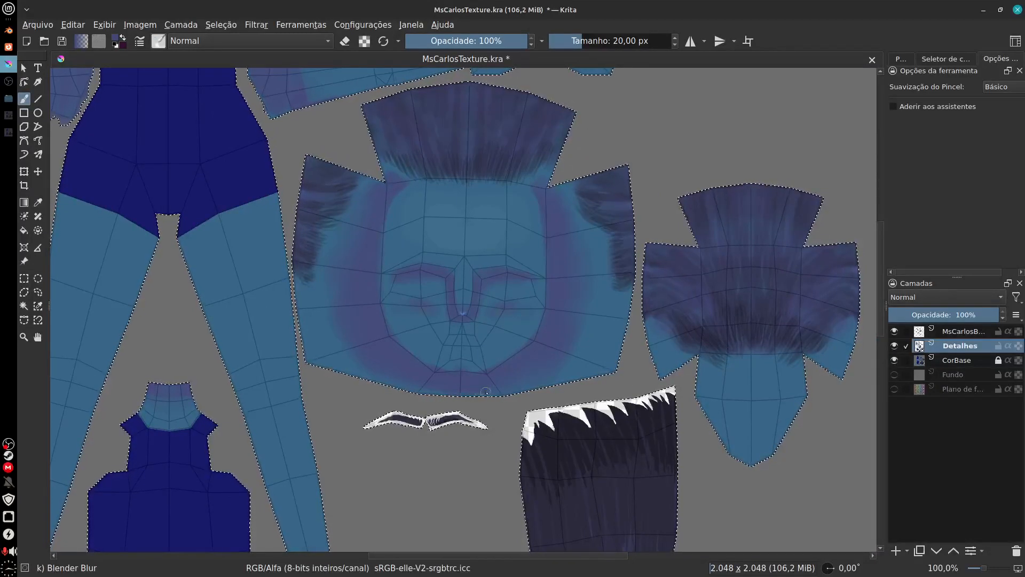
{"action": "scroll", "coordinate": [484, 388], "scroll_direction": "up", "scroll_amount": 1}
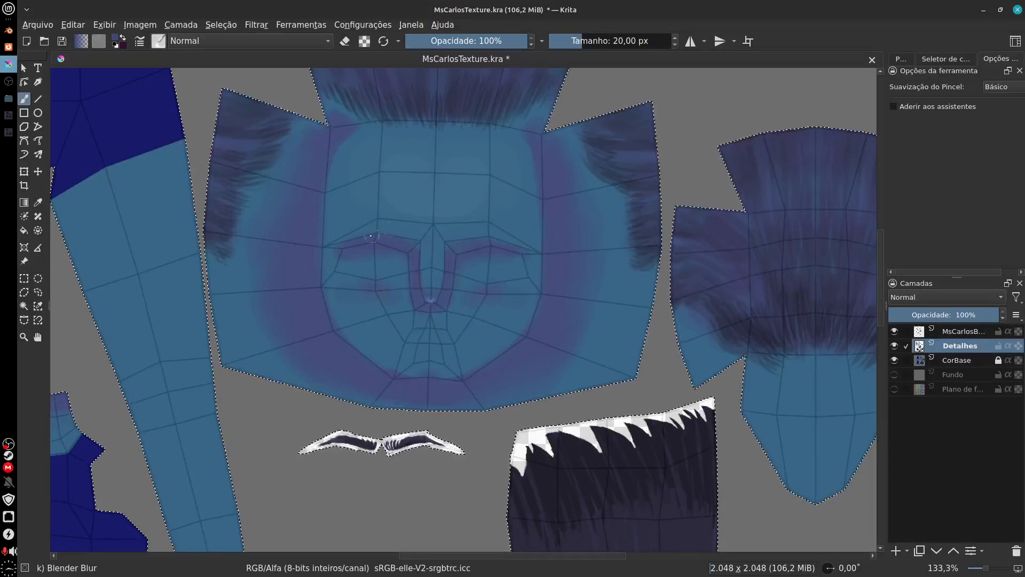
{"action": "key", "text": "e"}
{"action": "left_click", "coordinate": [159, 42]}
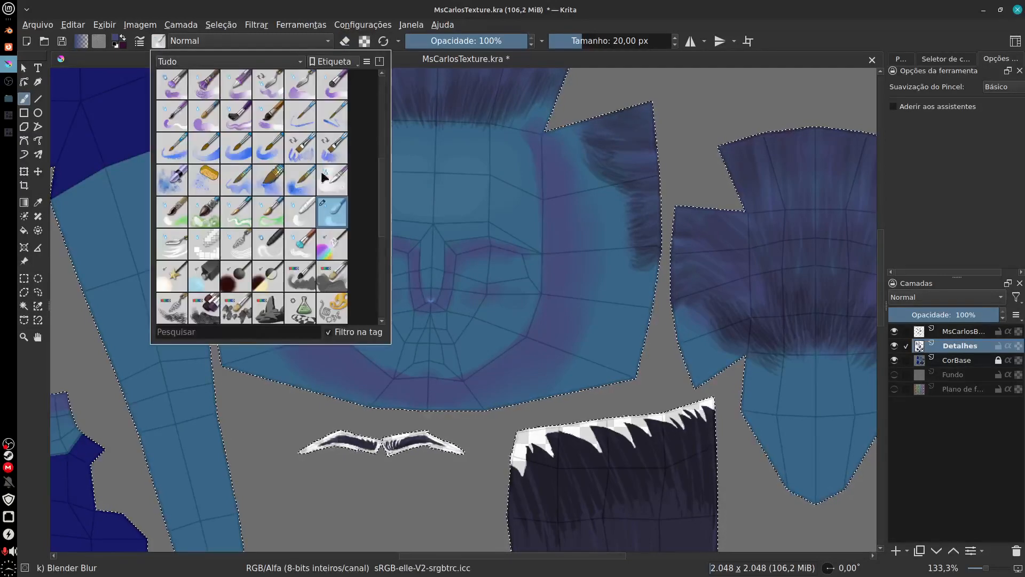
{"action": "left_click_drag", "start_coordinate": [383, 219], "coordinate": [383, 123]}
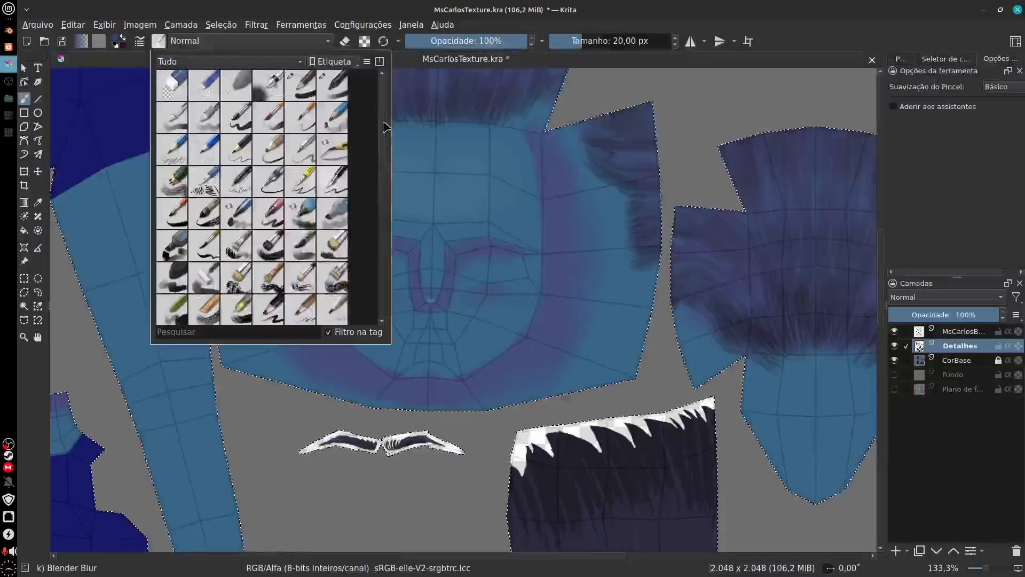
{"action": "left_click", "coordinate": [334, 92]}
{"action": "left_click", "coordinate": [458, 6]}
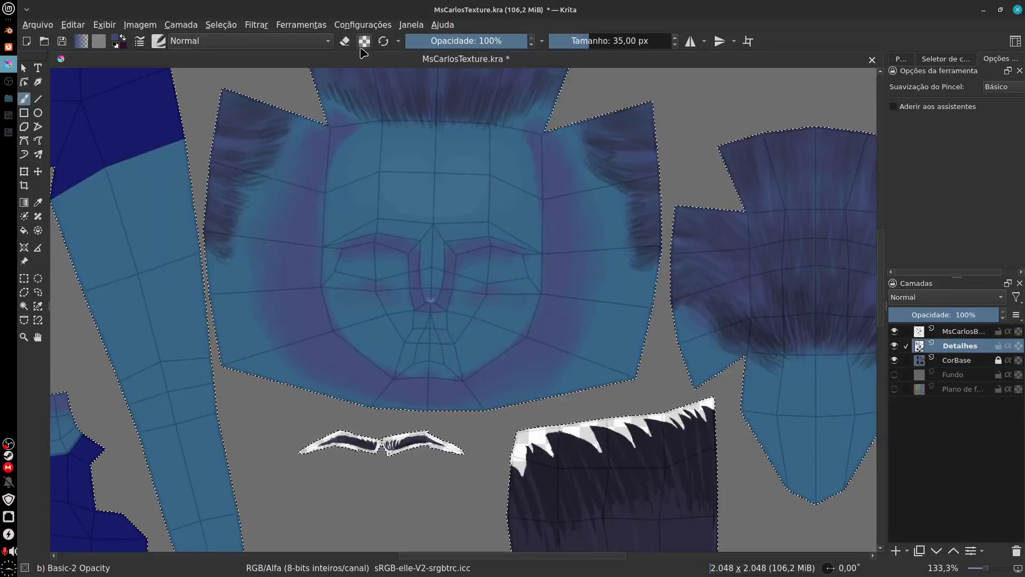
{"action": "left_click", "coordinate": [344, 42]}
{"action": "mouse_move", "coordinate": [332, 166]}
{"action": "left_mouse_down"}
{"action": "mouse_move", "coordinate": [315, 284]}
{"action": "mouse_move", "coordinate": [317, 203]}
{"action": "mouse_move", "coordinate": [313, 292]}
{"action": "mouse_move", "coordinate": [311, 280]}
{"action": "mouse_move", "coordinate": [328, 323]}
{"action": "mouse_move", "coordinate": [387, 383]}
{"action": "mouse_move", "coordinate": [382, 373]}
{"action": "mouse_move", "coordinate": [391, 375]}
{"action": "mouse_move", "coordinate": [350, 347]}
{"action": "mouse_move", "coordinate": [455, 382]}
{"action": "mouse_move", "coordinate": [395, 376]}
{"action": "mouse_move", "coordinate": [469, 373]}
{"action": "mouse_move", "coordinate": [391, 379]}
{"action": "mouse_move", "coordinate": [453, 392]}
{"action": "mouse_move", "coordinate": [386, 380]}
{"action": "mouse_move", "coordinate": [471, 379]}
{"action": "mouse_move", "coordinate": [394, 389]}
{"action": "mouse_move", "coordinate": [500, 364]}
{"action": "mouse_move", "coordinate": [417, 382]}
{"action": "mouse_move", "coordinate": [437, 386]}
{"action": "mouse_move", "coordinate": [519, 347]}
{"action": "mouse_move", "coordinate": [473, 383]}
{"action": "mouse_move", "coordinate": [536, 336]}
{"action": "mouse_move", "coordinate": [509, 354]}
{"action": "mouse_move", "coordinate": [527, 345]}
{"action": "mouse_move", "coordinate": [551, 220]}
{"action": "mouse_move", "coordinate": [528, 147]}
{"action": "mouse_move", "coordinate": [552, 208]}
{"action": "mouse_move", "coordinate": [549, 167]}
{"action": "mouse_move", "coordinate": [553, 252]}
{"action": "mouse_move", "coordinate": [563, 259]}
{"action": "mouse_move", "coordinate": [560, 233]}
{"action": "mouse_move", "coordinate": [529, 362]}
{"action": "mouse_move", "coordinate": [552, 303]}
{"action": "mouse_move", "coordinate": [537, 338]}
{"action": "left_mouse_up"}
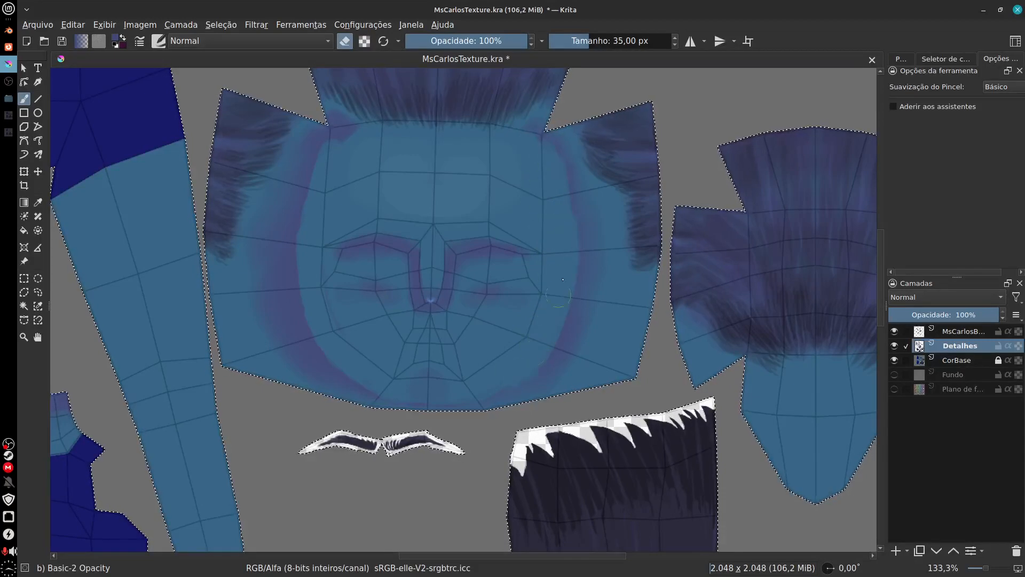
Step: Switch to Blender, turn on the viewport overlays and examine the head's edges around the cheek, jaw and neck against the texture
{"action": "left_click", "coordinate": [8, 31]}
{"action": "left_click_drag", "start_coordinate": [790, 428], "coordinate": [731, 414]}
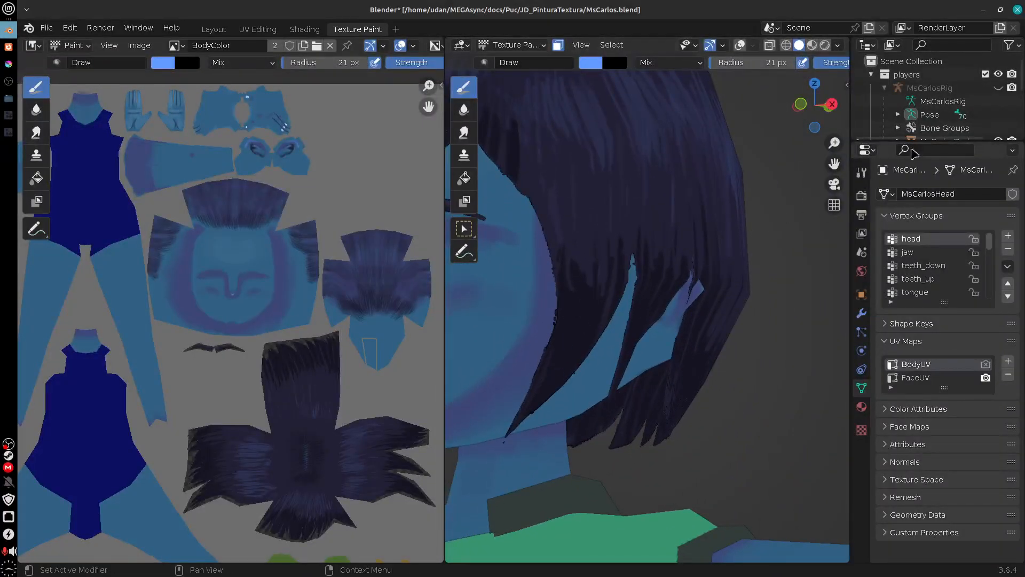
{"action": "left_click", "coordinate": [838, 46]}
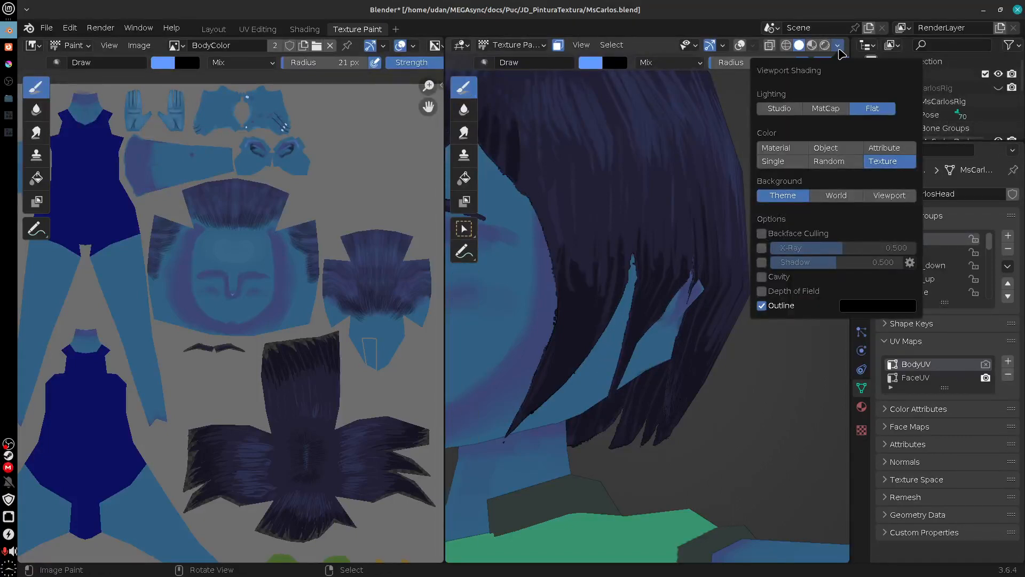
{"action": "left_click", "coordinate": [754, 47]}
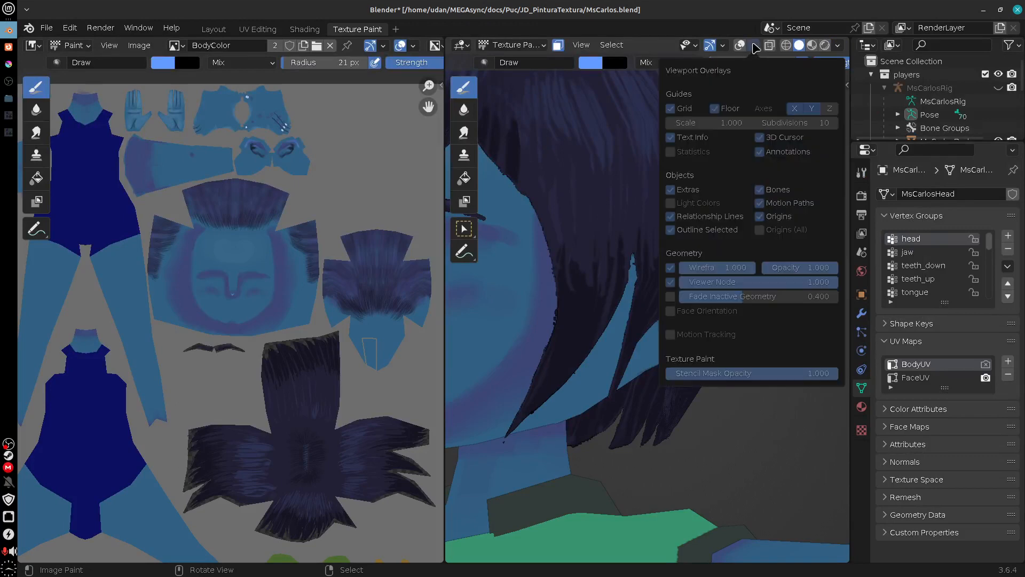
{"action": "left_click", "coordinate": [739, 46]}
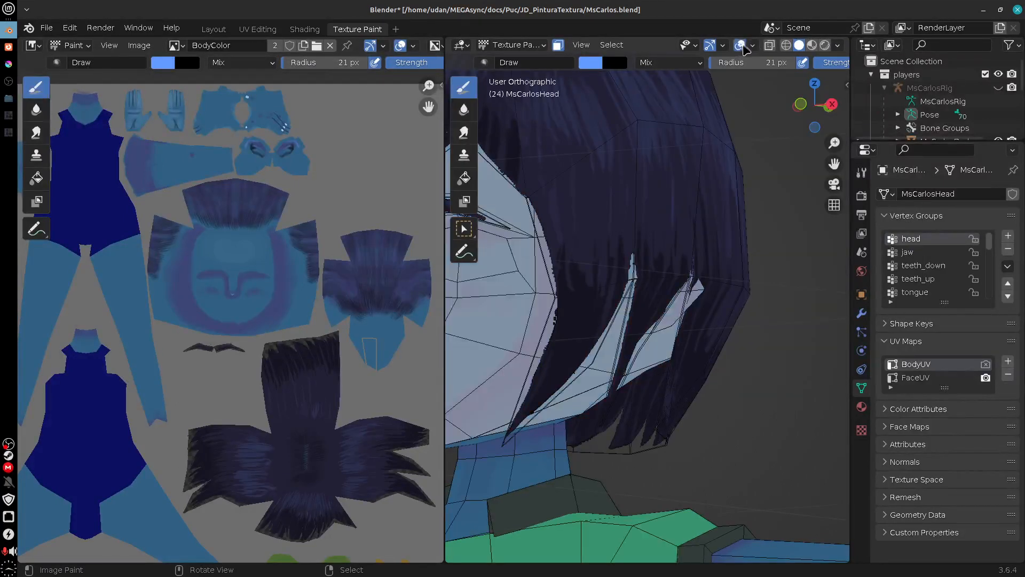
{"action": "left_click_drag", "start_coordinate": [652, 303], "coordinate": [813, 289]}
{"action": "key", "text": "a"}
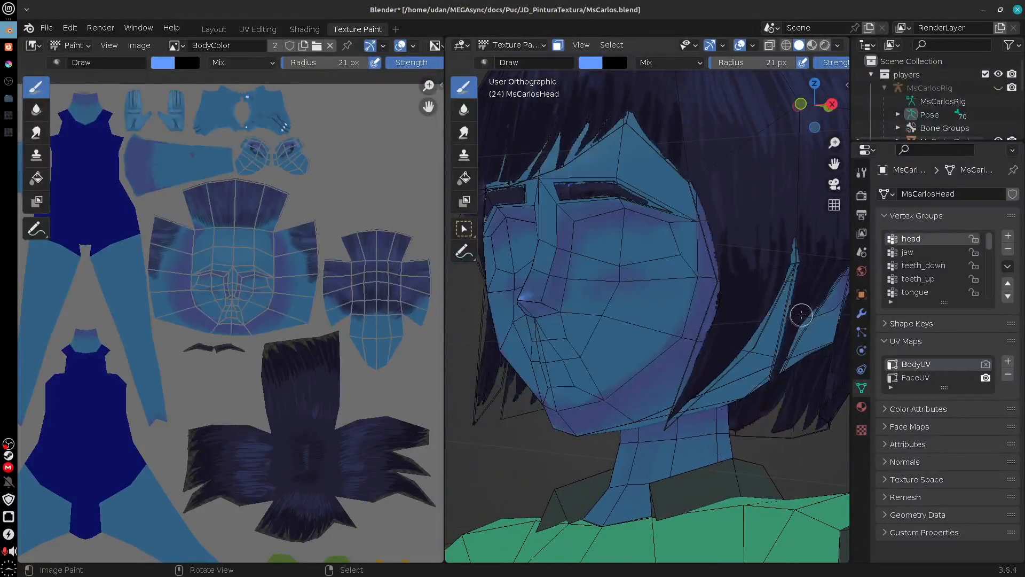
{"action": "mouse_move", "coordinate": [785, 370]}
{"action": "left_mouse_down"}
{"action": "mouse_move", "coordinate": [722, 341]}
{"action": "mouse_move", "coordinate": [760, 325]}
{"action": "mouse_move", "coordinate": [782, 344]}
{"action": "mouse_move", "coordinate": [749, 338]}
{"action": "mouse_move", "coordinate": [631, 250]}
{"action": "mouse_move", "coordinate": [670, 278]}
{"action": "mouse_move", "coordinate": [665, 288]}
{"action": "mouse_move", "coordinate": [532, 276]}
{"action": "left_mouse_up"}
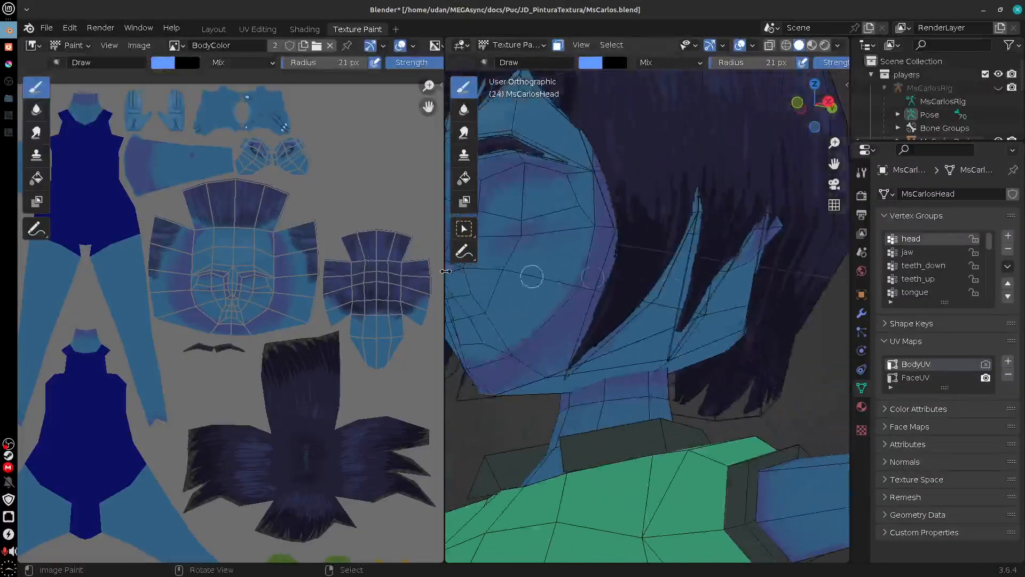
Step: Switch back to Krita and erase the remaining purple contour from the sides of the face and the jaw
{"action": "left_click", "coordinate": [10, 65]}
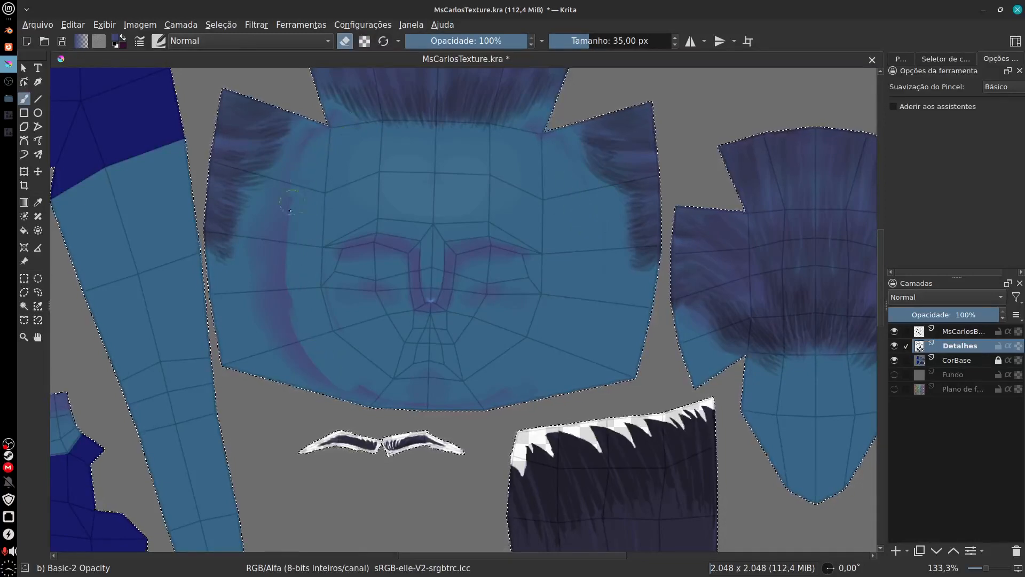
{"action": "mouse_move", "coordinate": [283, 217]}
{"action": "left_mouse_down"}
{"action": "mouse_move", "coordinate": [288, 315]}
{"action": "mouse_move", "coordinate": [272, 277]}
{"action": "mouse_move", "coordinate": [291, 232]}
{"action": "mouse_move", "coordinate": [288, 253]}
{"action": "left_mouse_up"}
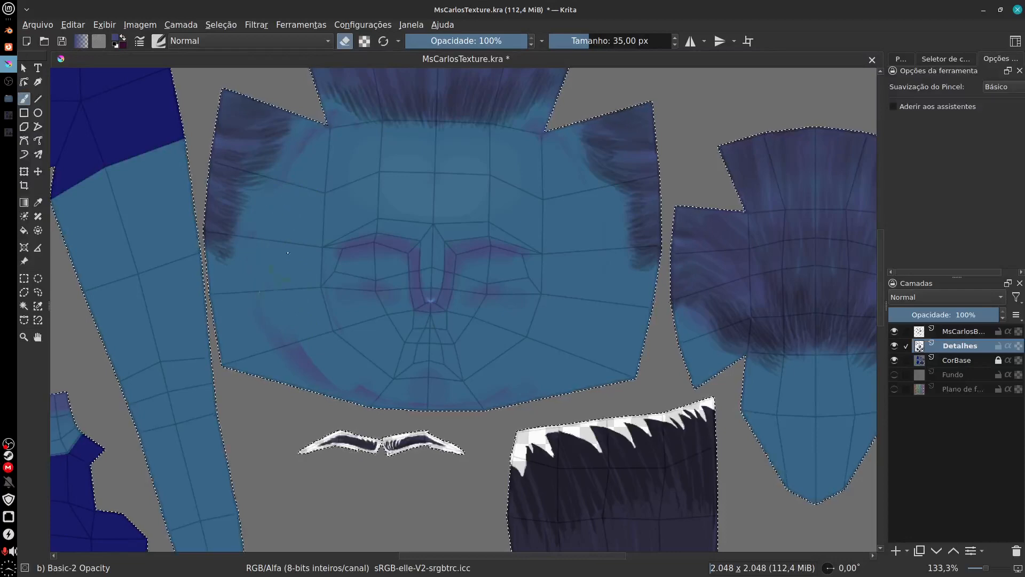
{"action": "mouse_move", "coordinate": [267, 299]}
{"action": "left_mouse_down"}
{"action": "mouse_move", "coordinate": [323, 377]}
{"action": "mouse_move", "coordinate": [275, 336]}
{"action": "mouse_move", "coordinate": [355, 385]}
{"action": "left_mouse_up"}
{"action": "left_click_drag", "start_coordinate": [530, 403], "coordinate": [488, 399]}
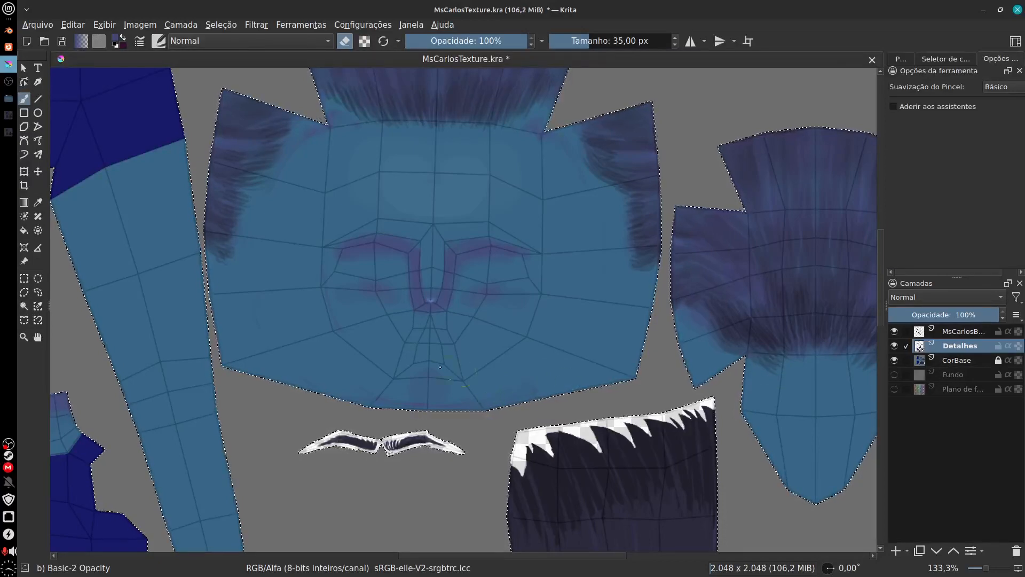
Step: Turn off eraser mode and paint purple shading along the lower-right edge of the face island
{"action": "left_click", "coordinate": [343, 44]}
{"action": "mouse_move", "coordinate": [534, 395]}
{"action": "left_mouse_down"}
{"action": "mouse_move", "coordinate": [452, 409]}
{"action": "mouse_move", "coordinate": [600, 384]}
{"action": "mouse_move", "coordinate": [498, 405]}
{"action": "mouse_move", "coordinate": [615, 378]}
{"action": "mouse_move", "coordinate": [600, 384]}
{"action": "mouse_move", "coordinate": [643, 336]}
{"action": "mouse_move", "coordinate": [619, 383]}
{"action": "mouse_move", "coordinate": [651, 294]}
{"action": "mouse_move", "coordinate": [617, 385]}
{"action": "mouse_move", "coordinate": [645, 321]}
{"action": "mouse_move", "coordinate": [570, 394]}
{"action": "mouse_move", "coordinate": [618, 367]}
{"action": "left_mouse_up"}
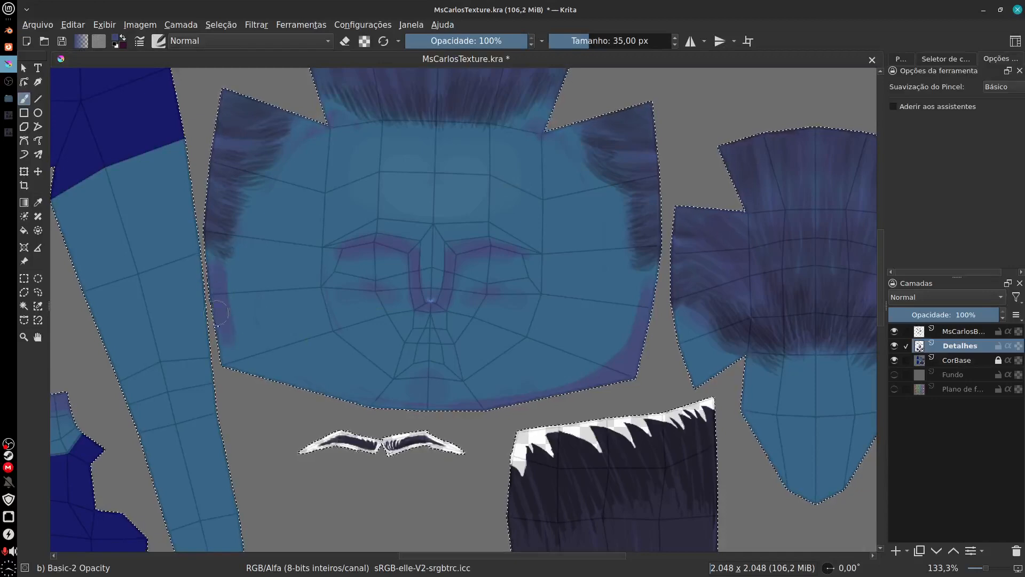
{"action": "left_click_drag", "start_coordinate": [215, 289], "coordinate": [235, 341]}
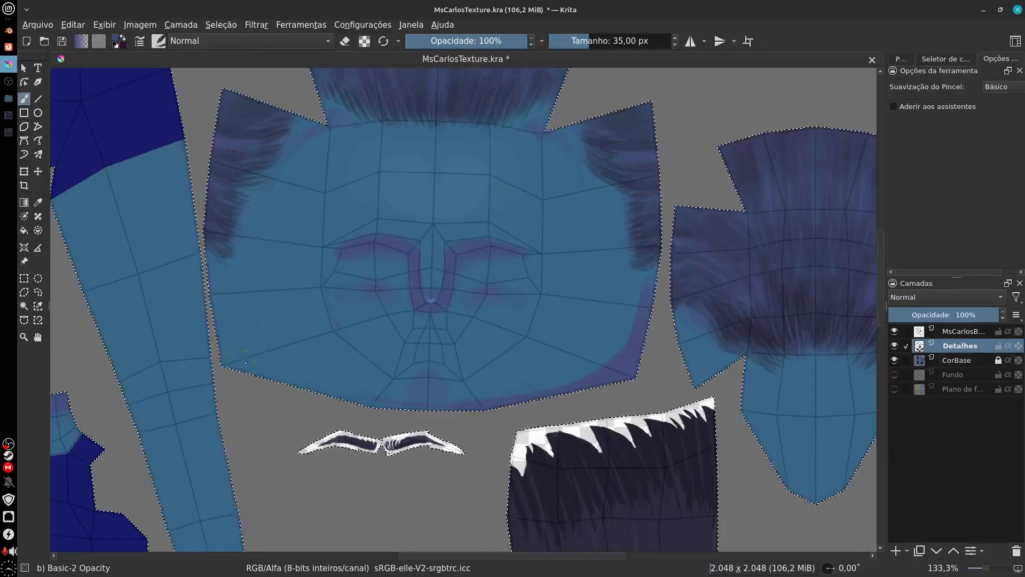
{"action": "left_click_drag", "start_coordinate": [255, 420], "coordinate": [395, 387]}
Step: Subtract the lower body, leg, eyebrow, hair and shoe islands from the selection with the freehand selection tool
{"action": "key", "text": "minus"}
{"action": "key", "text": "minus"}
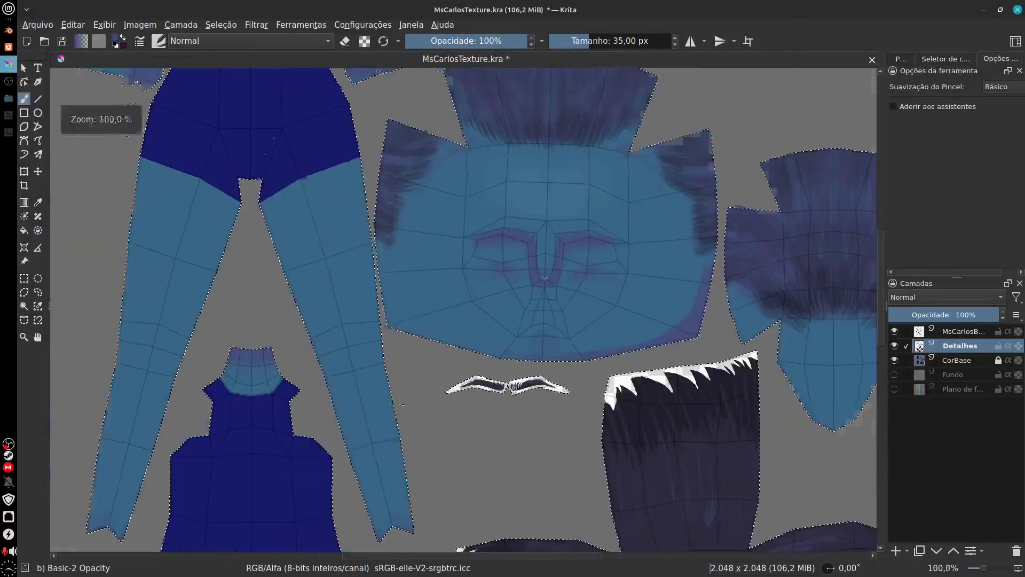
{"action": "left_click", "coordinate": [38, 292]}
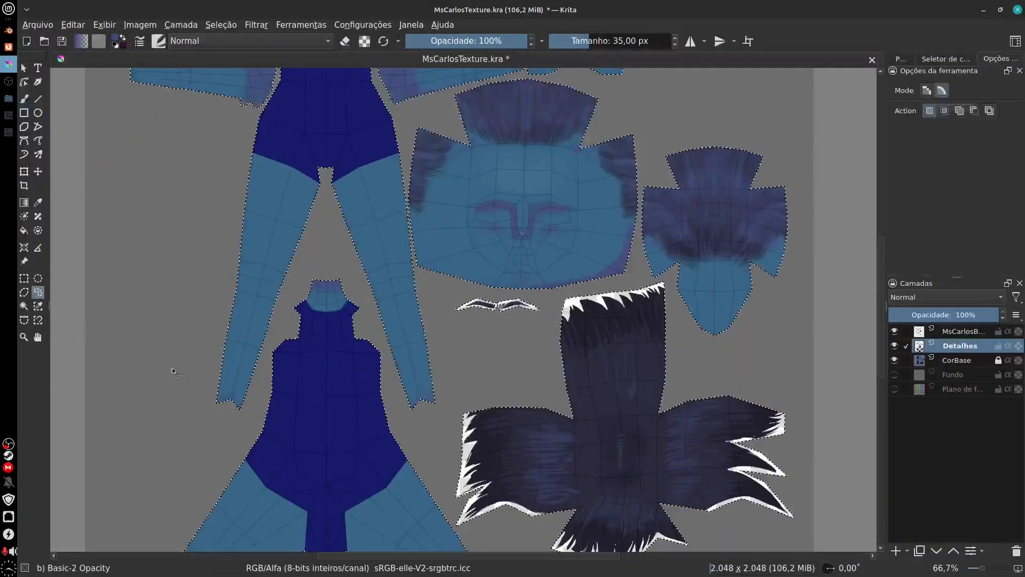
{"action": "left_click", "coordinate": [974, 111]}
{"action": "mouse_move", "coordinate": [447, 393]}
{"action": "left_mouse_down"}
{"action": "mouse_move", "coordinate": [374, 88]}
{"action": "mouse_move", "coordinate": [269, 80]}
{"action": "mouse_move", "coordinate": [65, 190]}
{"action": "mouse_move", "coordinate": [102, 510]}
{"action": "mouse_move", "coordinate": [440, 435]}
{"action": "mouse_move", "coordinate": [447, 398]}
{"action": "left_mouse_up"}
{"action": "left_click_drag", "start_coordinate": [609, 475], "coordinate": [604, 398]}
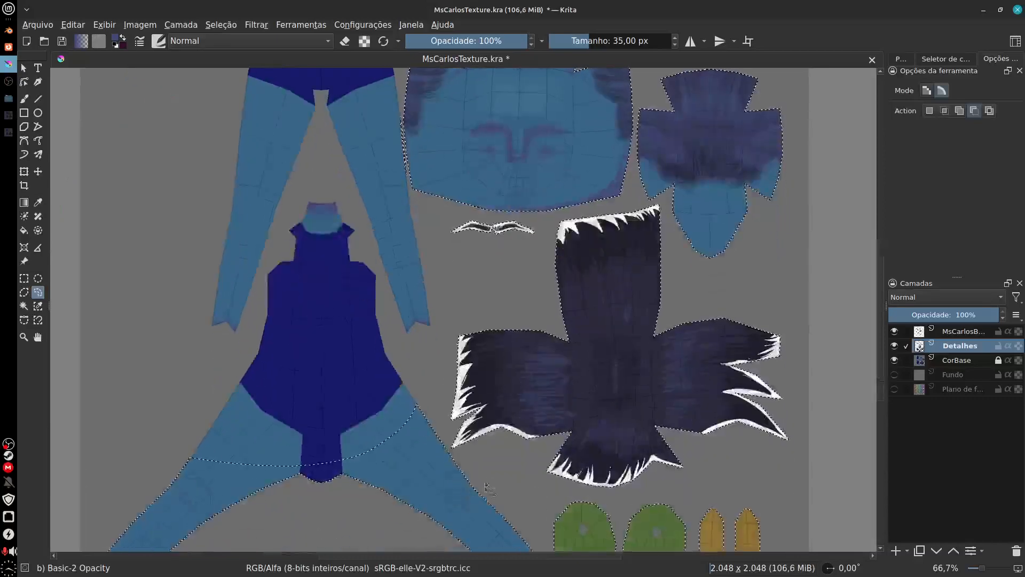
{"action": "left_click_drag", "start_coordinate": [392, 479], "coordinate": [394, 506]}
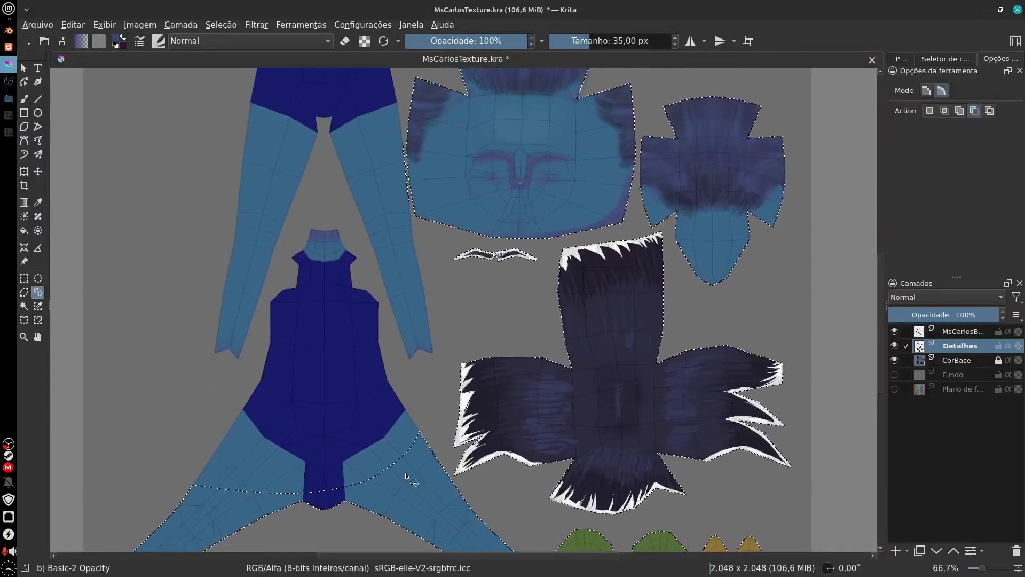
{"action": "mouse_move", "coordinate": [425, 436]}
{"action": "left_mouse_down"}
{"action": "mouse_move", "coordinate": [450, 250]}
{"action": "mouse_move", "coordinate": [664, 234]}
{"action": "mouse_move", "coordinate": [839, 432]}
{"action": "mouse_move", "coordinate": [790, 541]}
{"action": "mouse_move", "coordinate": [539, 547]}
{"action": "mouse_move", "coordinate": [320, 536]}
{"action": "mouse_move", "coordinate": [142, 467]}
{"action": "mouse_move", "coordinate": [213, 432]}
{"action": "left_mouse_up"}
{"action": "left_click_drag", "start_coordinate": [645, 440], "coordinate": [691, 223]}
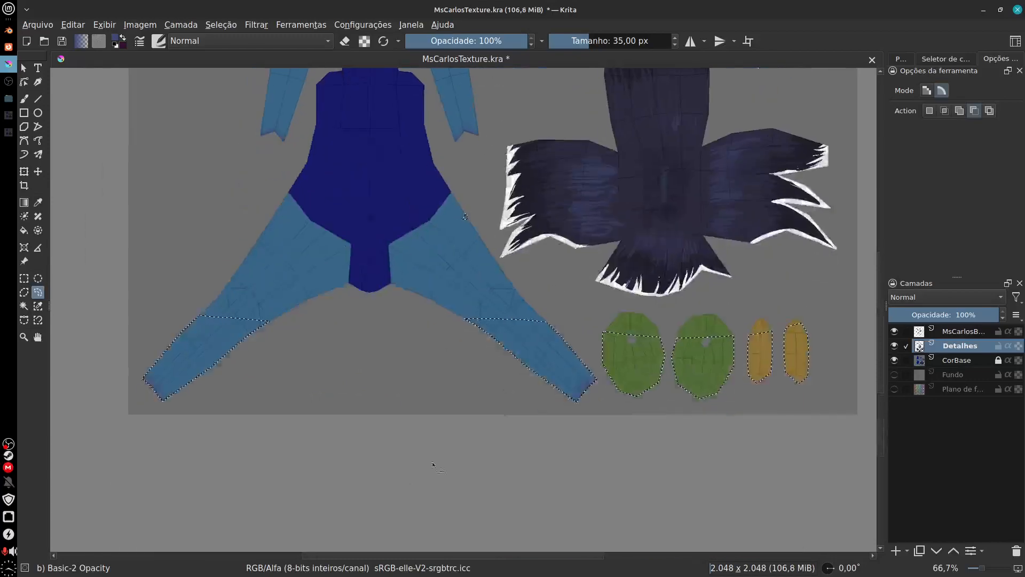
{"action": "mouse_move", "coordinate": [300, 496]}
{"action": "left_mouse_down"}
{"action": "mouse_move", "coordinate": [109, 407]}
{"action": "mouse_move", "coordinate": [385, 129]}
{"action": "mouse_move", "coordinate": [681, 140]}
{"action": "mouse_move", "coordinate": [882, 325]}
{"action": "left_mouse_up"}
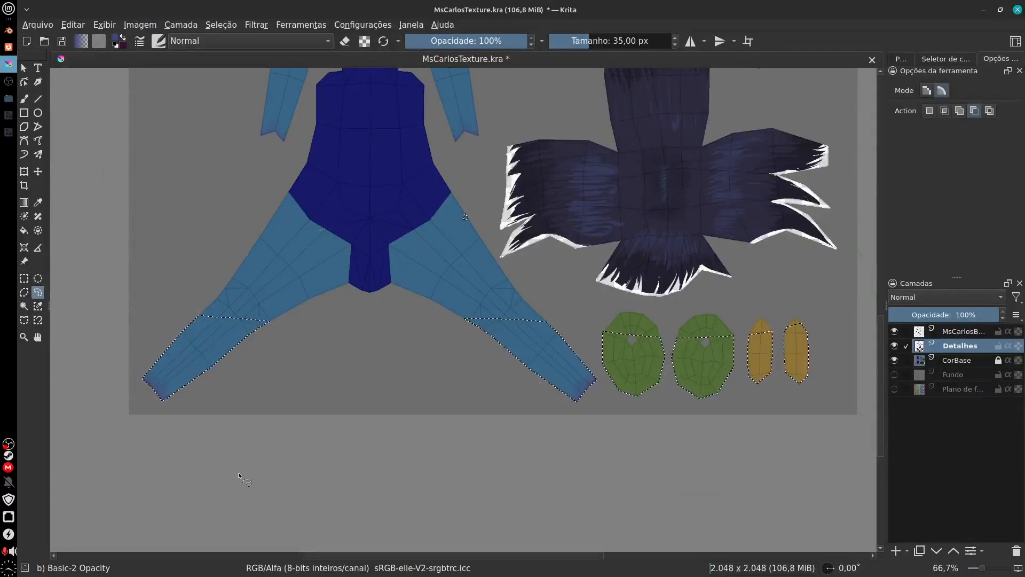
Step: Subtract the upper body, arm, hand and ear islands from the selection with the freehand selection tool
{"action": "scroll", "coordinate": [458, 320], "scroll_direction": "up", "scroll_amount": 10}
{"action": "left_click_drag", "start_coordinate": [452, 385], "coordinate": [458, 455]}
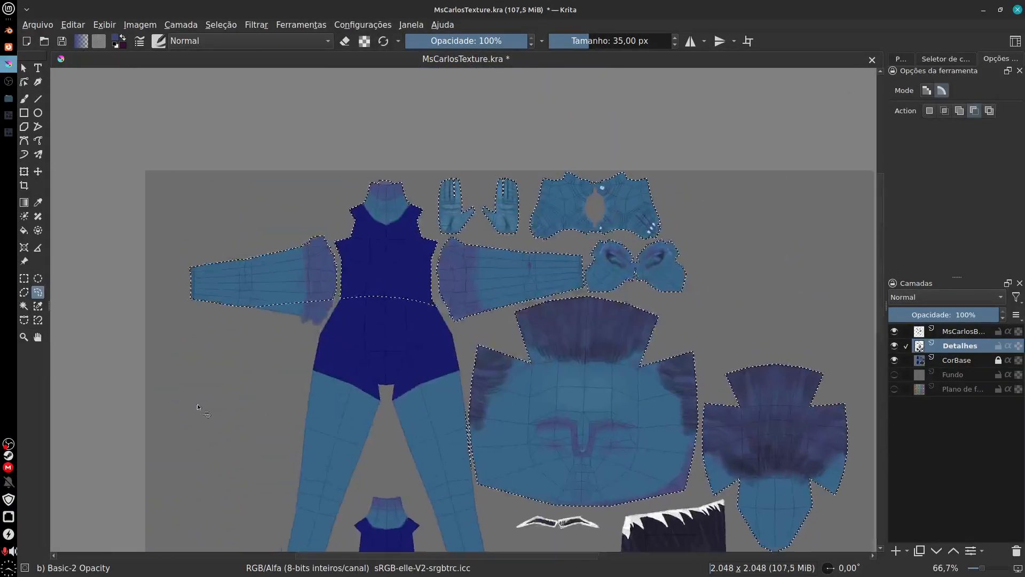
{"action": "mouse_move", "coordinate": [198, 404]}
{"action": "left_mouse_down"}
{"action": "mouse_move", "coordinate": [259, 361]}
{"action": "mouse_move", "coordinate": [441, 338]}
{"action": "mouse_move", "coordinate": [535, 303]}
{"action": "mouse_move", "coordinate": [641, 298]}
{"action": "mouse_move", "coordinate": [743, 252]}
{"action": "mouse_move", "coordinate": [597, 90]}
{"action": "mouse_move", "coordinate": [144, 223]}
{"action": "mouse_move", "coordinate": [187, 368]}
{"action": "left_mouse_up"}
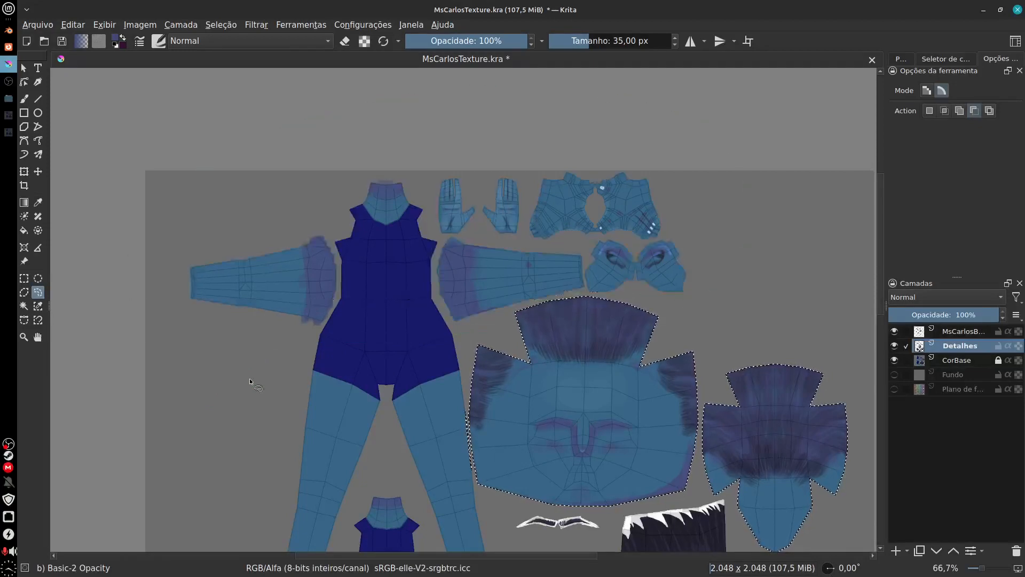
Step: Paint purple along the face island's left edge and subtract the leg sliver beside it from the selection
{"action": "mouse_move", "coordinate": [647, 434]}
{"action": "left_mouse_down"}
{"action": "mouse_move", "coordinate": [626, 384]}
{"action": "mouse_move", "coordinate": [581, 347]}
{"action": "left_mouse_up"}
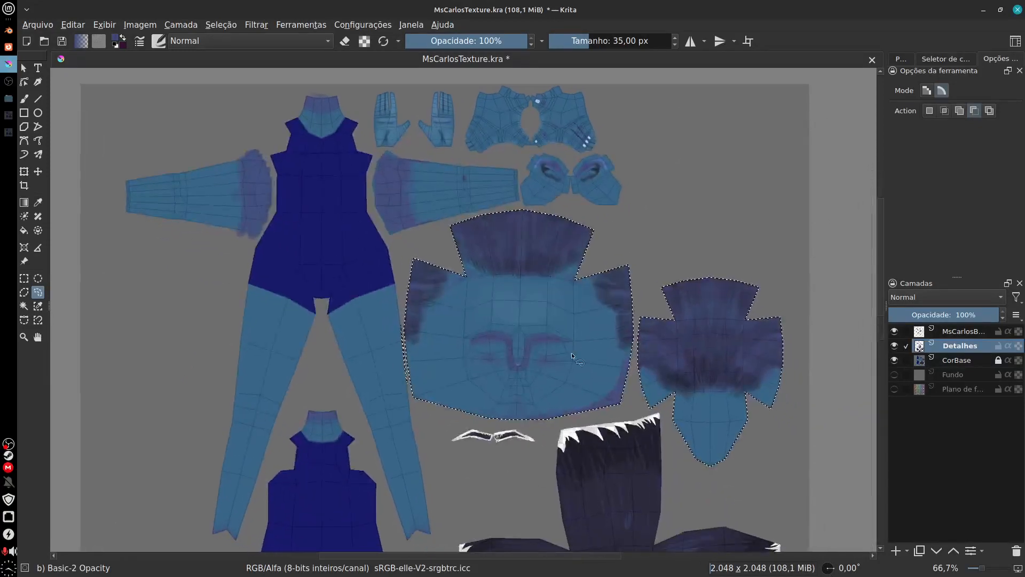
{"action": "key", "text": "ctrl+plus"}
{"action": "key", "text": "ctrl+plus"}
{"action": "left_click_drag", "start_coordinate": [480, 443], "coordinate": [504, 445]}
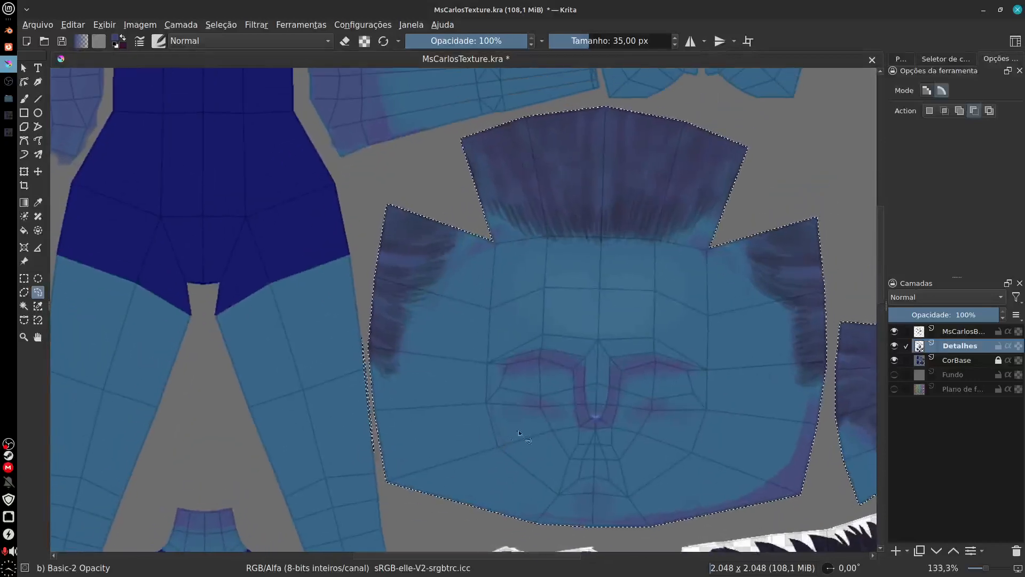
{"action": "left_click_drag", "start_coordinate": [668, 453], "coordinate": [615, 392]}
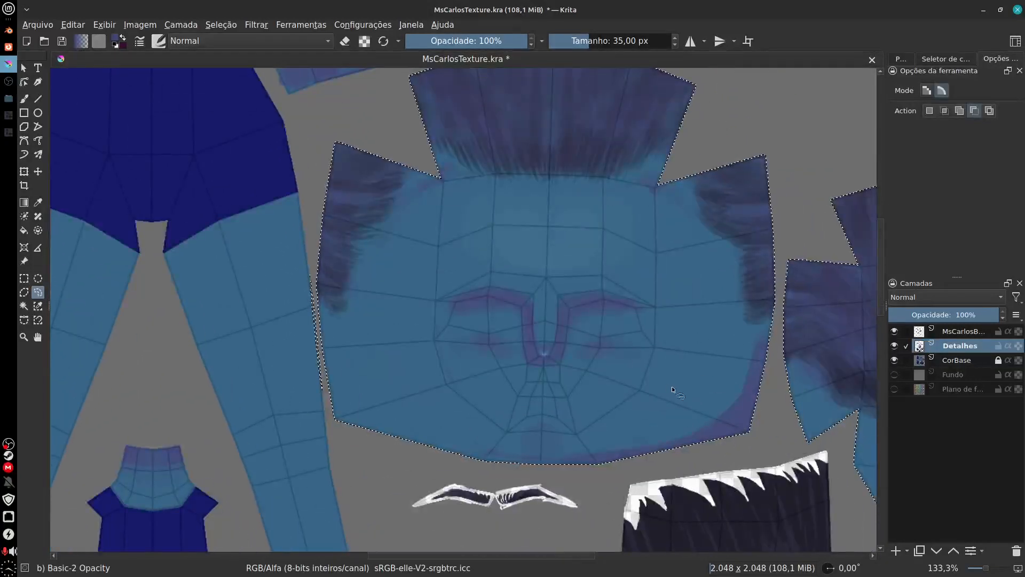
{"action": "left_click", "coordinate": [25, 98]}
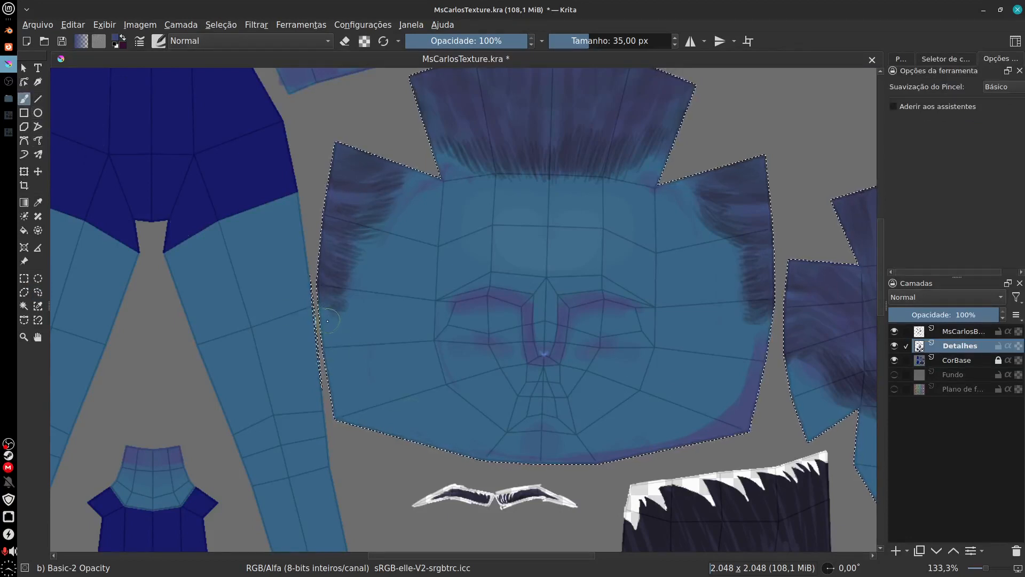
{"action": "left_click_drag", "start_coordinate": [330, 331], "coordinate": [336, 385]}
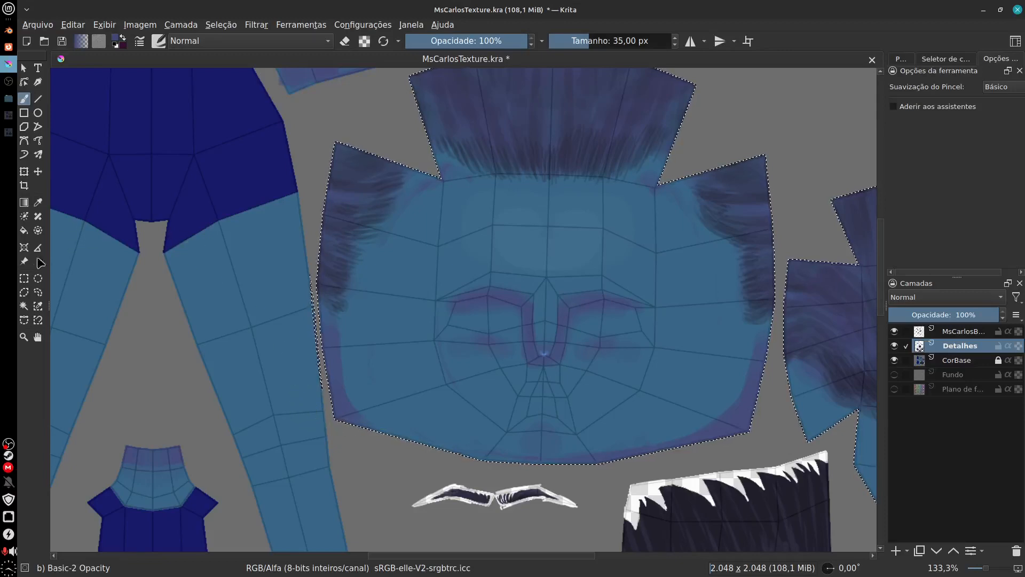
{"action": "left_click", "coordinate": [38, 292]}
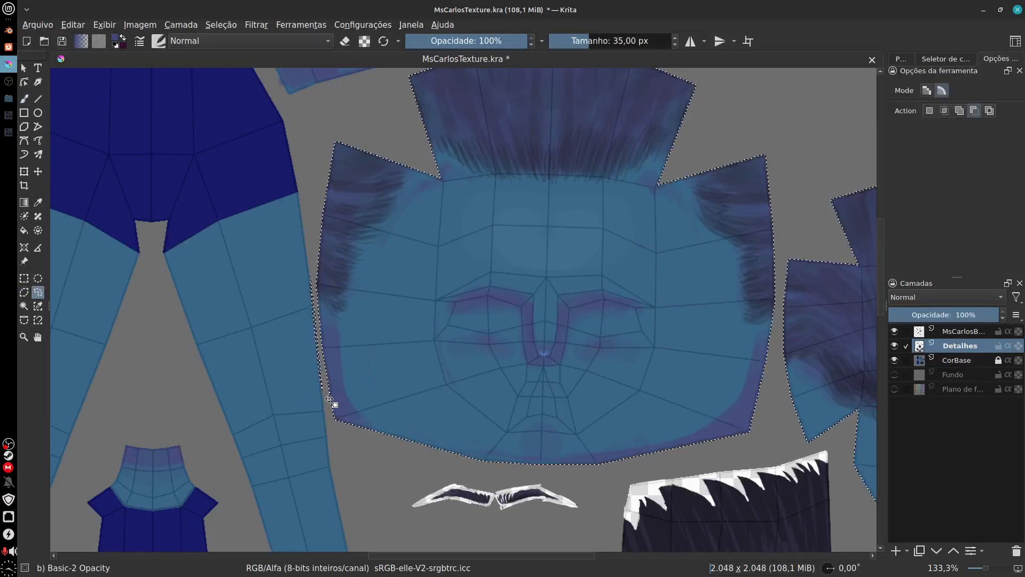
{"action": "left_click", "coordinate": [24, 294]}
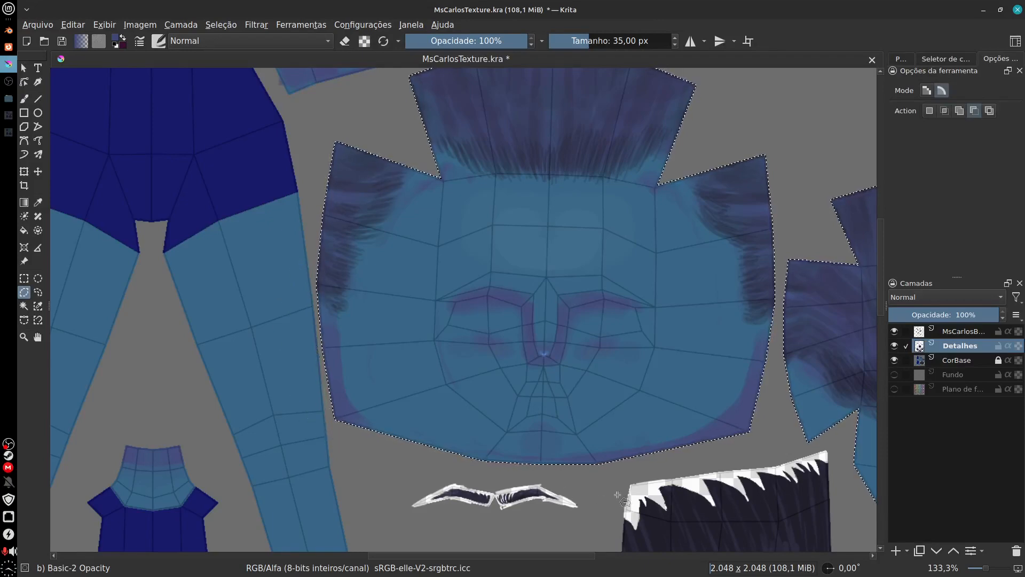
Step: Paint a purple border along the lower edge of the face island and the lower edges of the back-of-head island
{"action": "left_click_drag", "start_coordinate": [598, 454], "coordinate": [579, 435]}
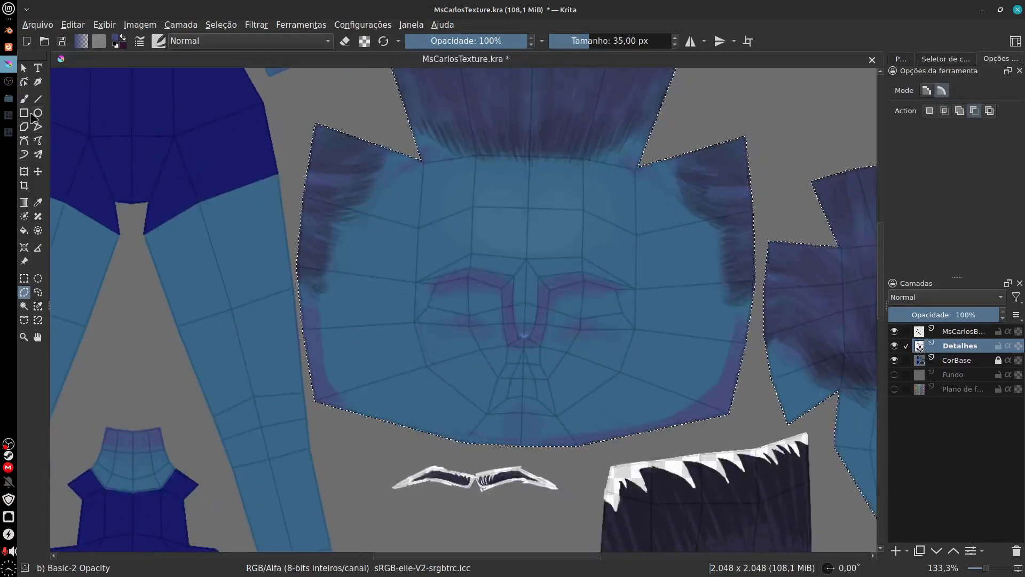
{"action": "key", "text": "b"}
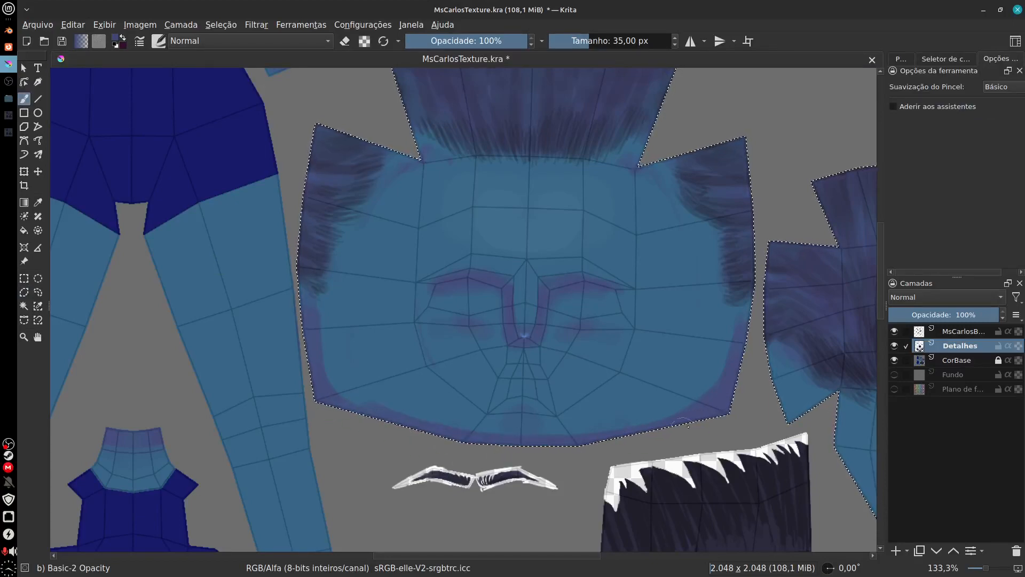
{"action": "left_click_drag", "start_coordinate": [693, 483], "coordinate": [561, 432]}
{"action": "mouse_move", "coordinate": [645, 304]}
{"action": "left_mouse_down"}
{"action": "mouse_move", "coordinate": [661, 360]}
{"action": "mouse_move", "coordinate": [699, 357]}
{"action": "mouse_move", "coordinate": [706, 393]}
{"action": "mouse_move", "coordinate": [750, 461]}
{"action": "mouse_move", "coordinate": [786, 478]}
{"action": "mouse_move", "coordinate": [718, 479]}
{"action": "mouse_move", "coordinate": [730, 490]}
{"action": "mouse_move", "coordinate": [777, 443]}
{"action": "mouse_move", "coordinate": [795, 371]}
{"action": "mouse_move", "coordinate": [831, 372]}
{"action": "mouse_move", "coordinate": [848, 389]}
{"action": "mouse_move", "coordinate": [793, 407]}
{"action": "left_mouse_up"}
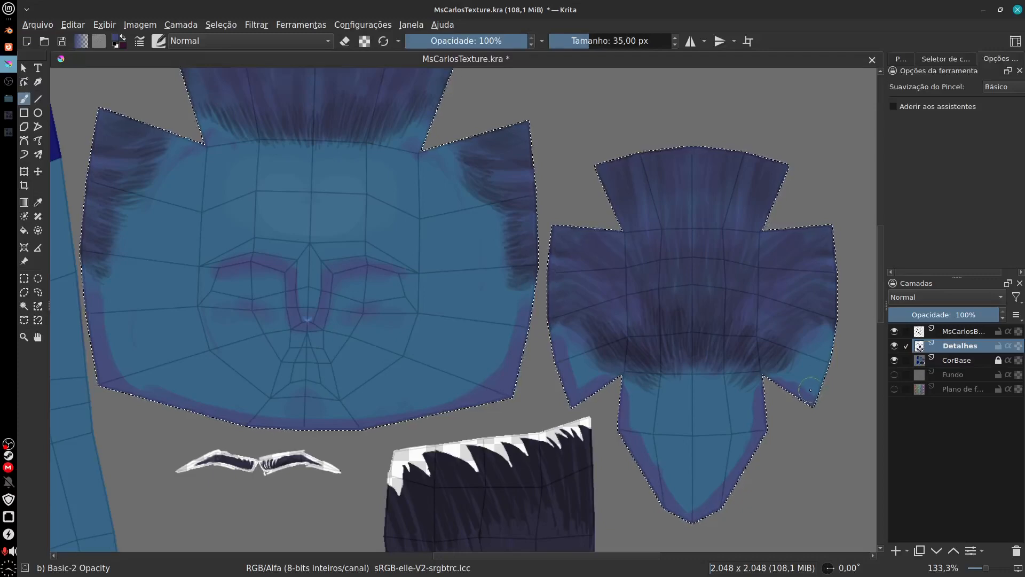
Step: Examine the painted borders of the face and back-of-head islands and the neighbouring arm, hand and ear islands
{"action": "left_click_drag", "start_coordinate": [769, 453], "coordinate": [829, 412]}
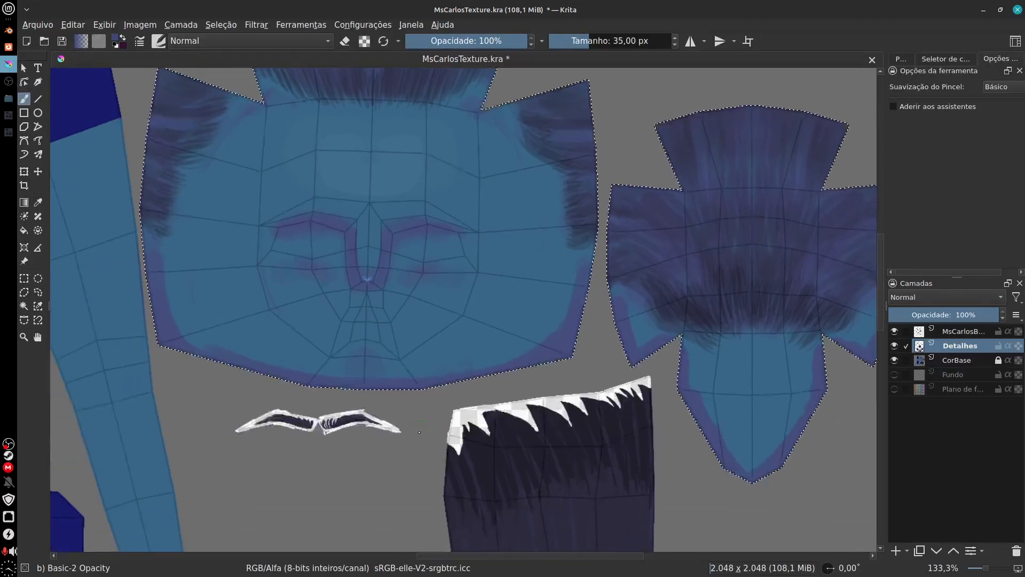
{"action": "left_click_drag", "start_coordinate": [481, 374], "coordinate": [628, 441]}
{"action": "left_click_drag", "start_coordinate": [471, 449], "coordinate": [603, 489]}
{"action": "left_click_drag", "start_coordinate": [746, 131], "coordinate": [630, 446]}
{"action": "left_click_drag", "start_coordinate": [455, 418], "coordinate": [384, 411]}
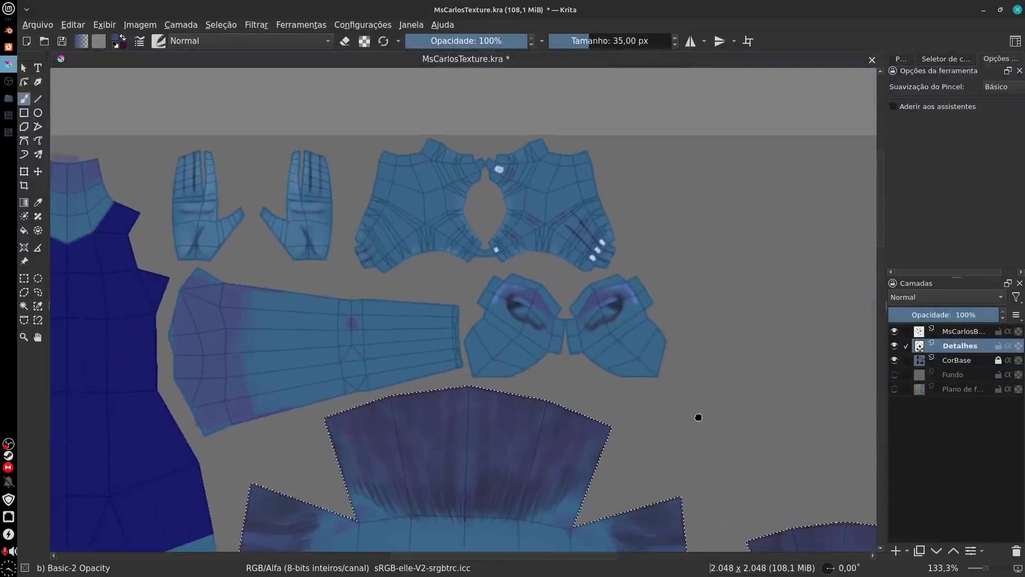
{"action": "left_click_drag", "start_coordinate": [698, 416], "coordinate": [613, 394]}
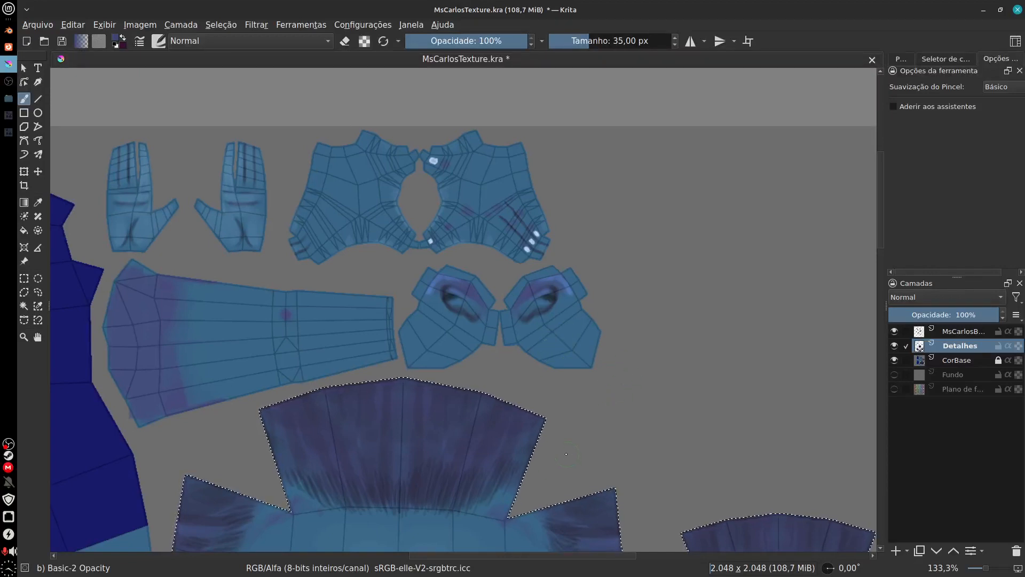
{"action": "left_click_drag", "start_coordinate": [566, 436], "coordinate": [721, 373]}
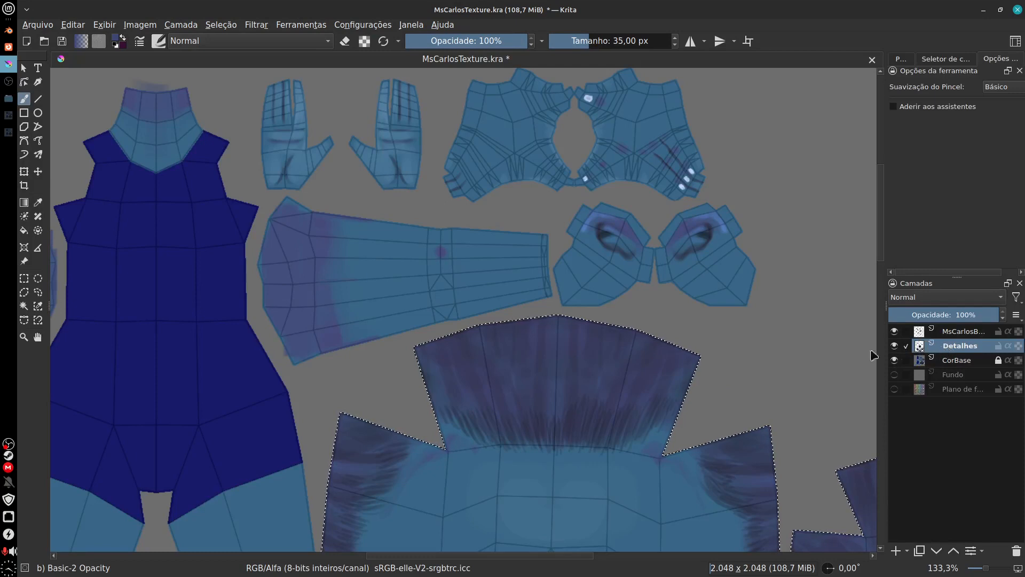
{"action": "left_click_drag", "start_coordinate": [587, 217], "coordinate": [579, 312]}
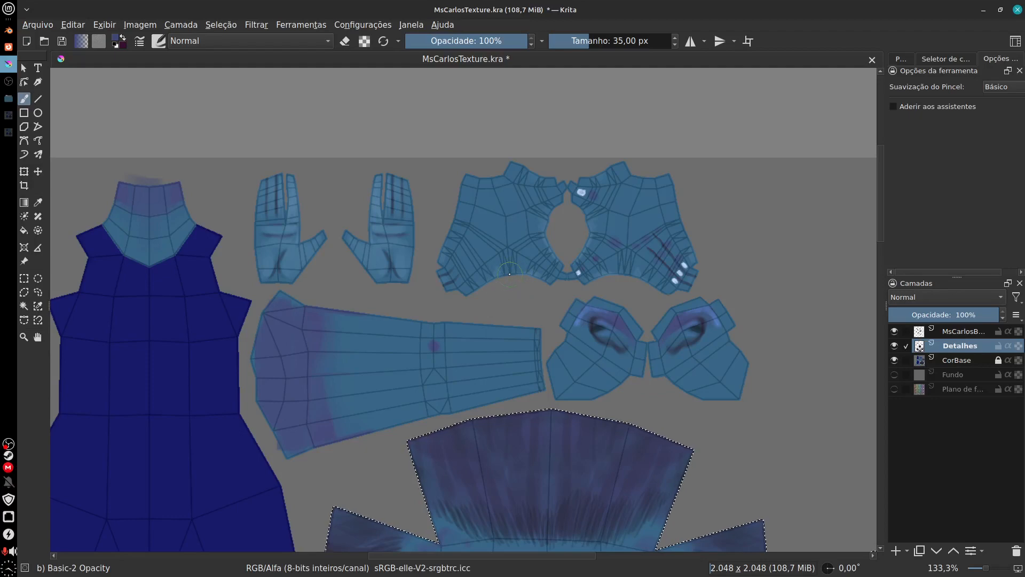
{"action": "left_click_drag", "start_coordinate": [733, 431], "coordinate": [700, 318]}
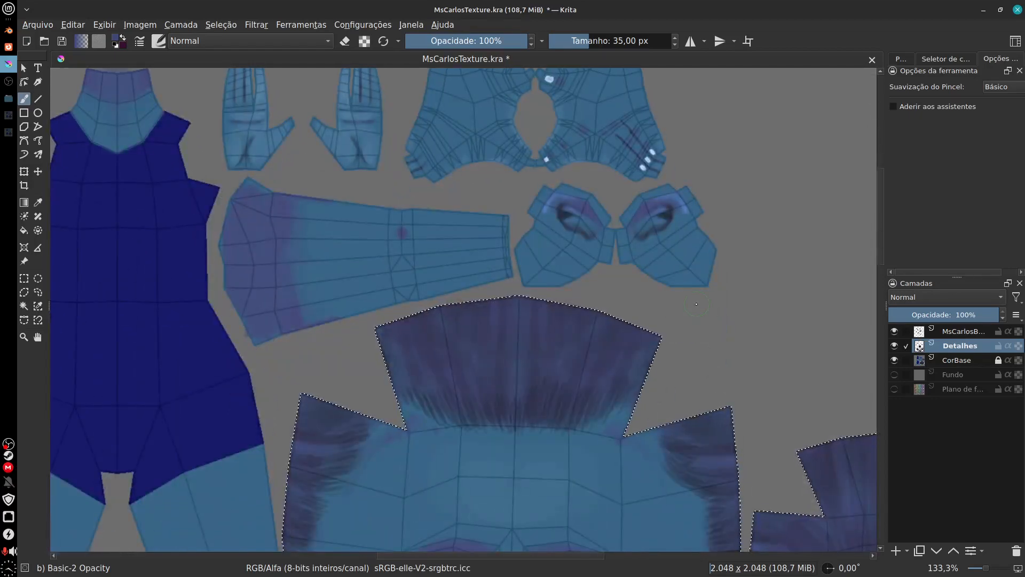
{"action": "left_click_drag", "start_coordinate": [733, 408], "coordinate": [737, 158]}
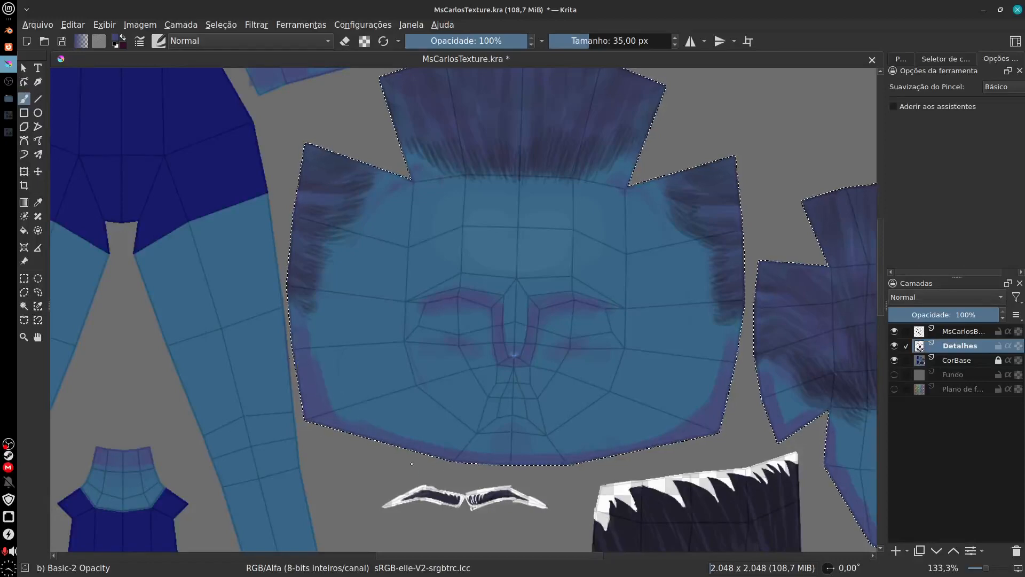
{"action": "left_click_drag", "start_coordinate": [716, 410], "coordinate": [548, 403]}
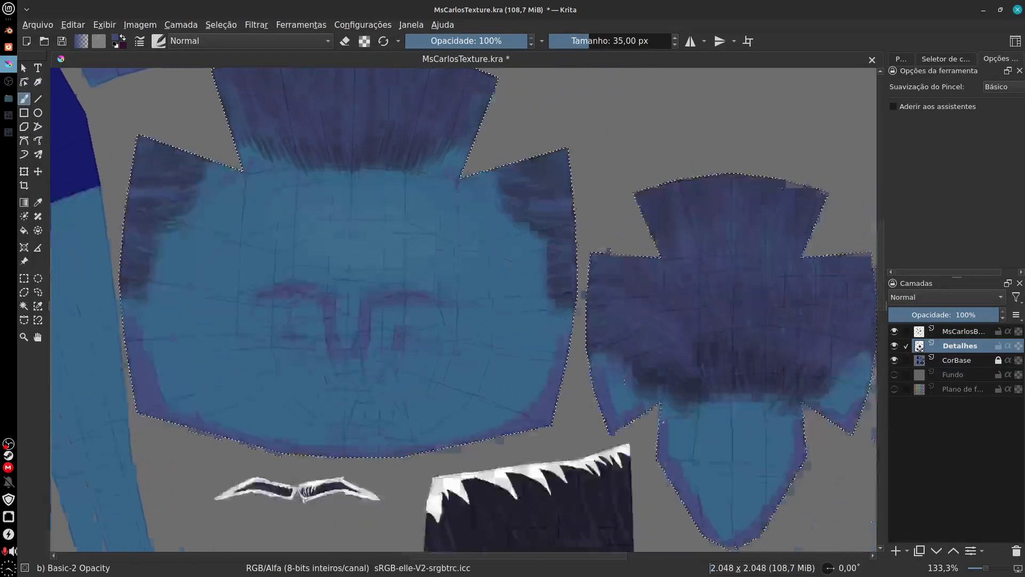
{"action": "left_click_drag", "start_coordinate": [659, 421], "coordinate": [600, 378]}
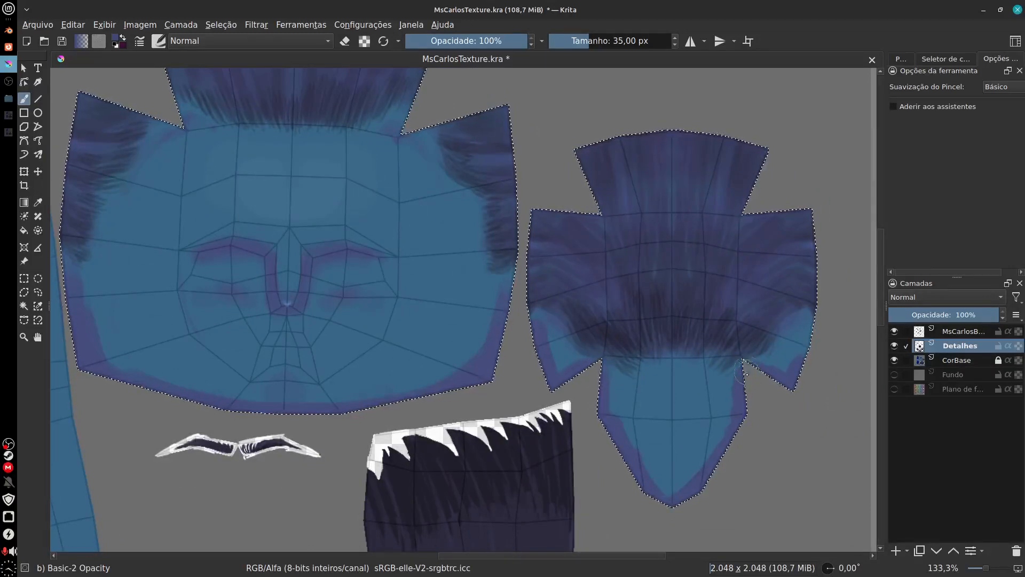
{"action": "left_click_drag", "start_coordinate": [749, 463], "coordinate": [765, 446]}
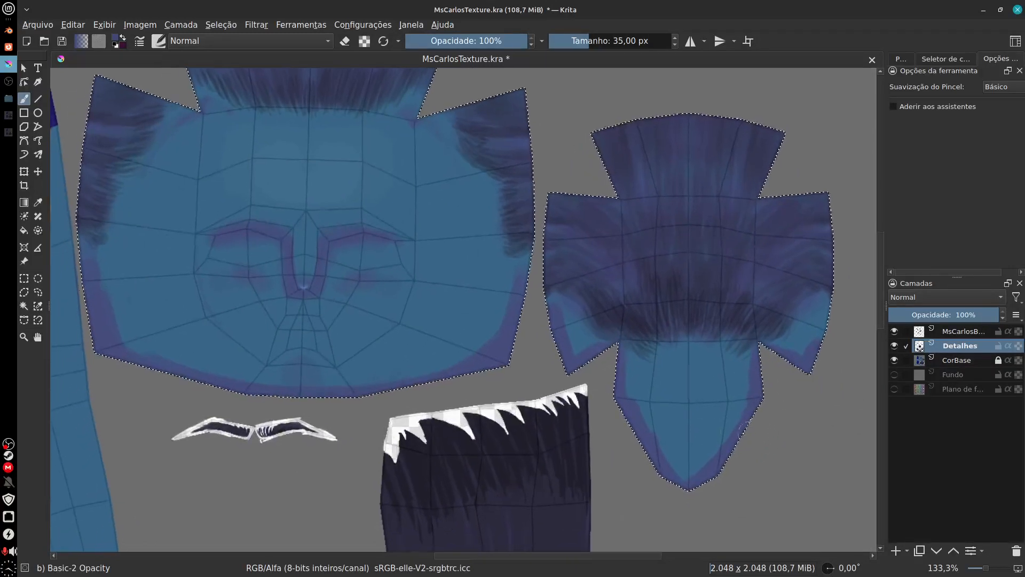
{"action": "left_click_drag", "start_coordinate": [459, 370], "coordinate": [499, 407]}
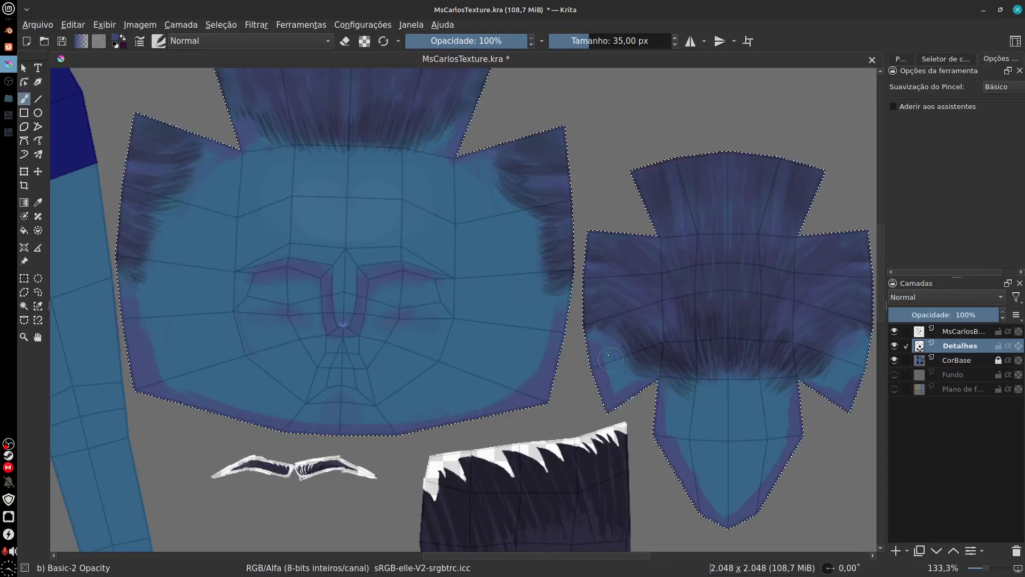
Step: Start an HSV/HSL adjustment of the selected head islands on Detalhes with hue 16, saturation -9 and lightness 1
{"action": "left_click", "coordinate": [257, 27]}
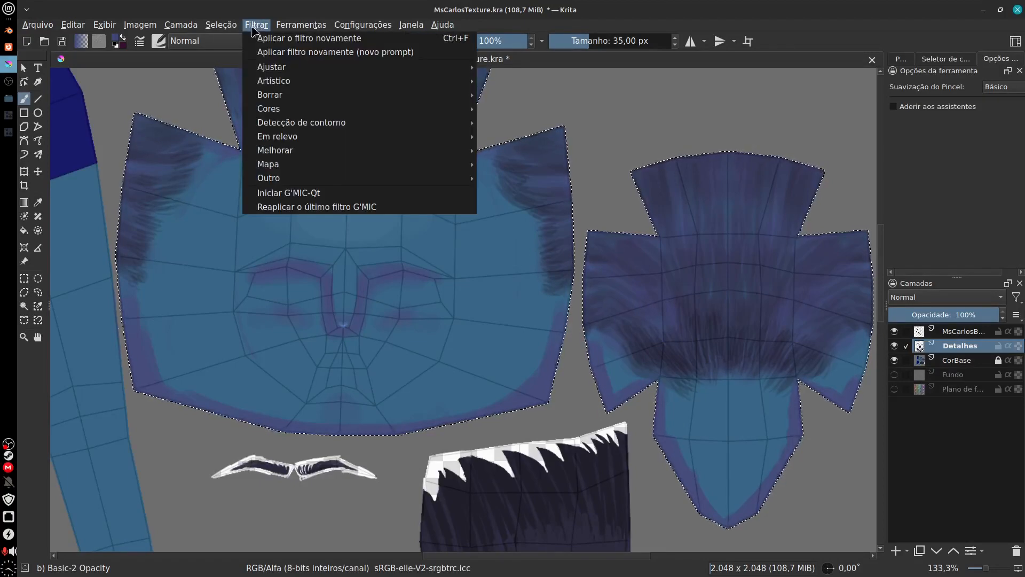
{"action": "mouse_move", "coordinate": [319, 111]}
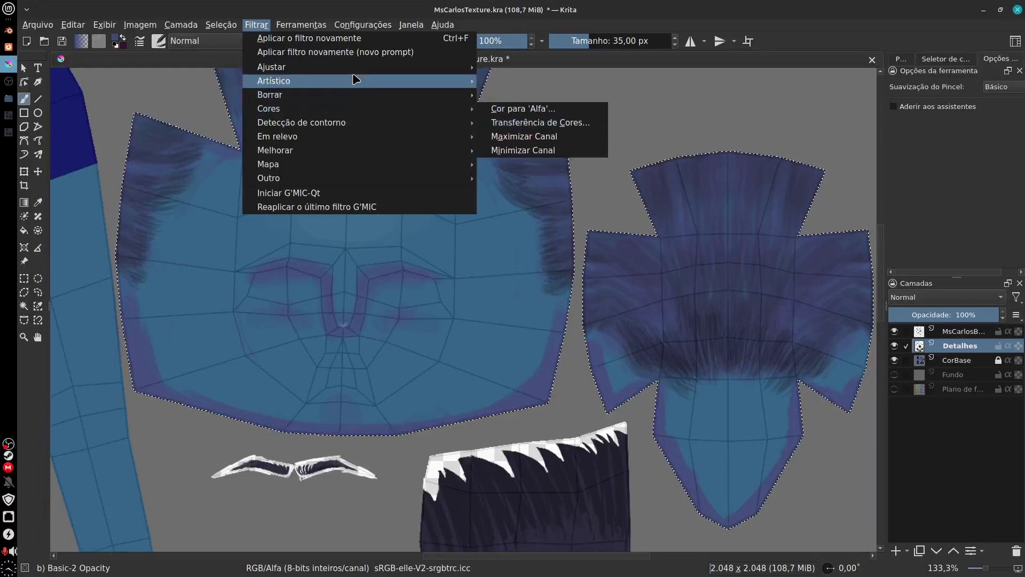
{"action": "mouse_move", "coordinate": [459, 67]}
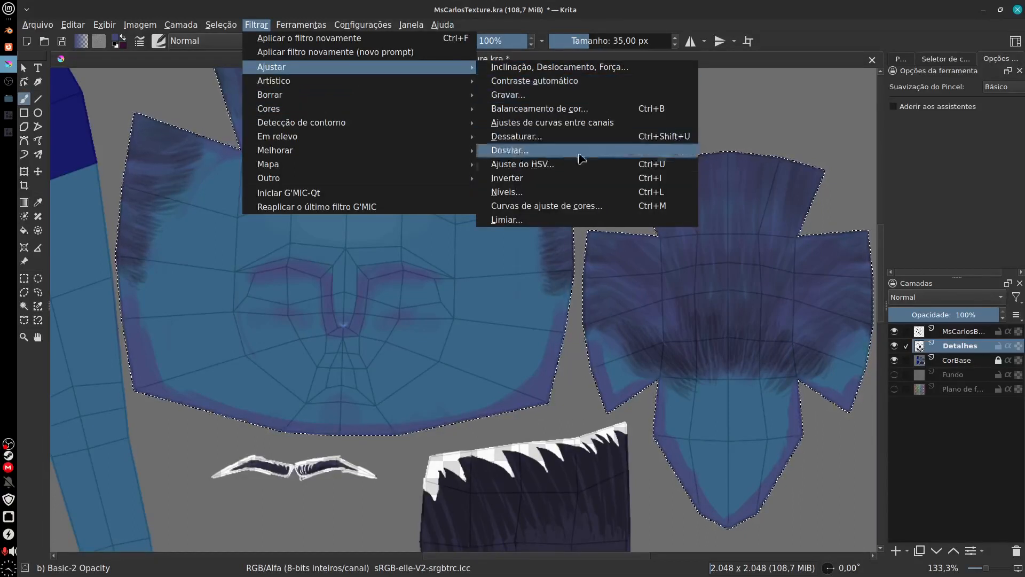
{"action": "left_click", "coordinate": [577, 164]}
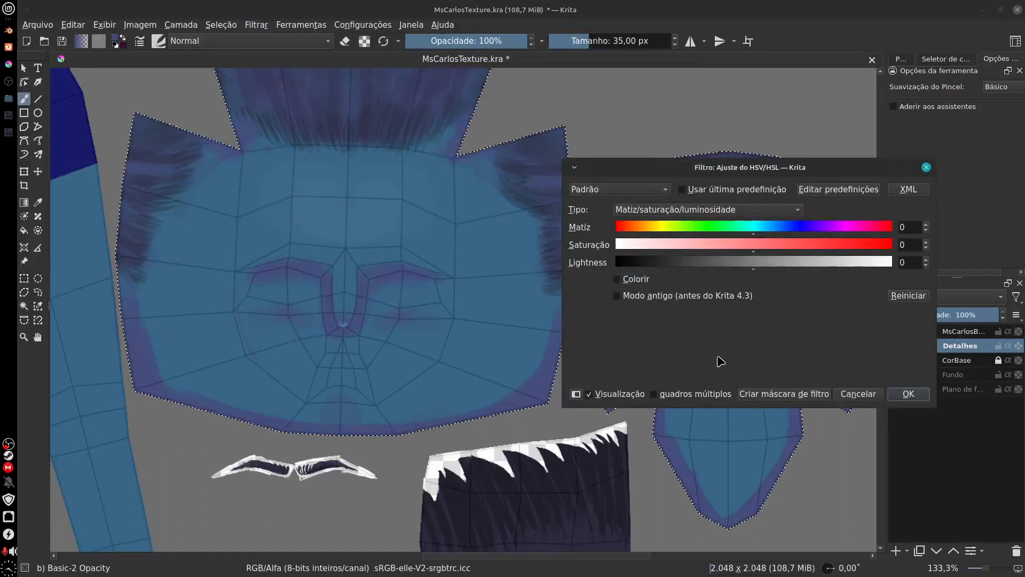
{"action": "mouse_move", "coordinate": [755, 237]}
{"action": "left_mouse_down"}
{"action": "mouse_move", "coordinate": [790, 229]}
{"action": "mouse_move", "coordinate": [738, 238]}
{"action": "mouse_move", "coordinate": [750, 240]}
{"action": "left_mouse_up"}
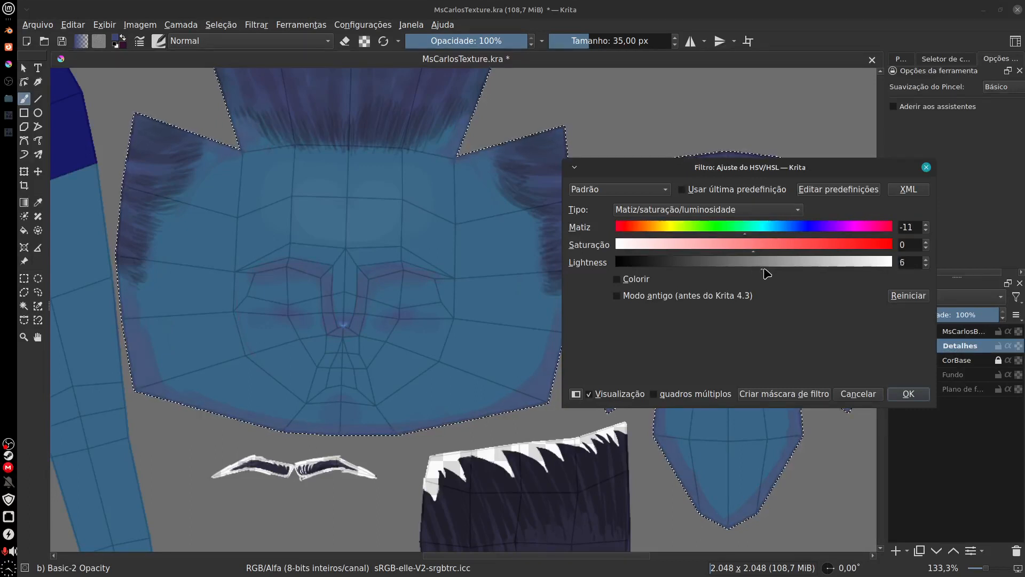
{"action": "left_click_drag", "start_coordinate": [767, 274], "coordinate": [754, 275]}
{"action": "left_click", "coordinate": [742, 251]}
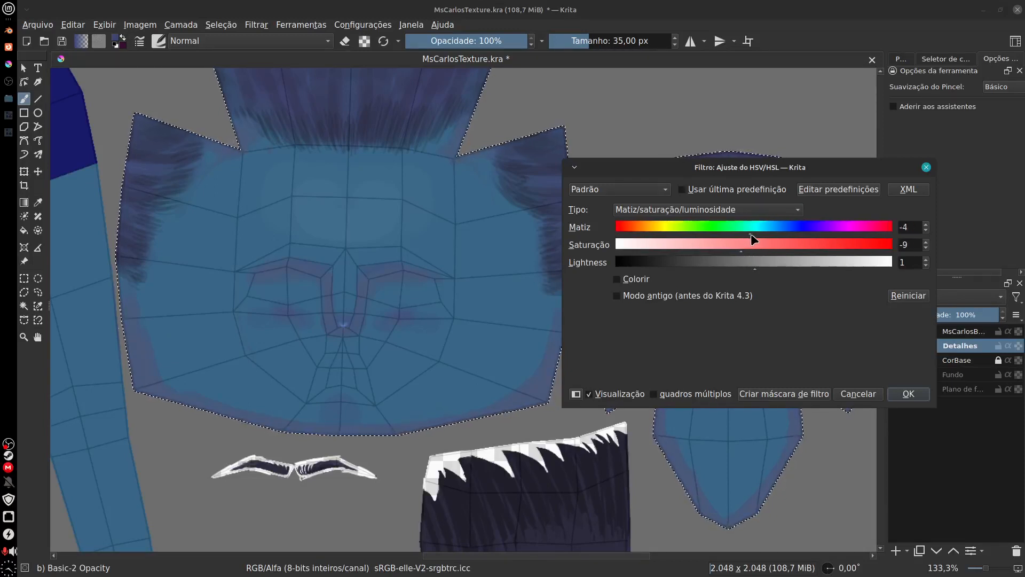
{"action": "left_click", "coordinate": [747, 234]}
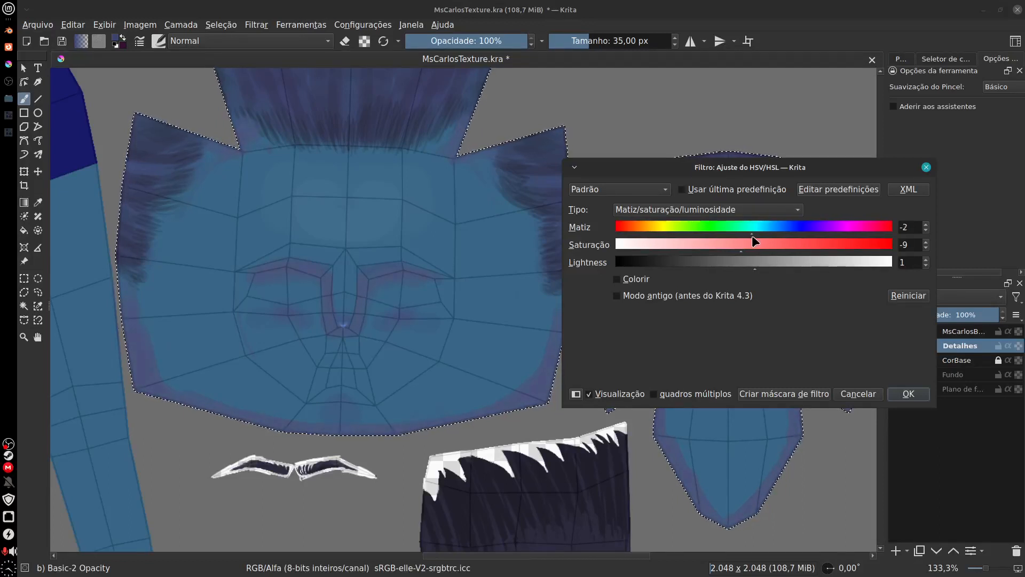
{"action": "left_click_drag", "start_coordinate": [753, 235], "coordinate": [766, 237]}
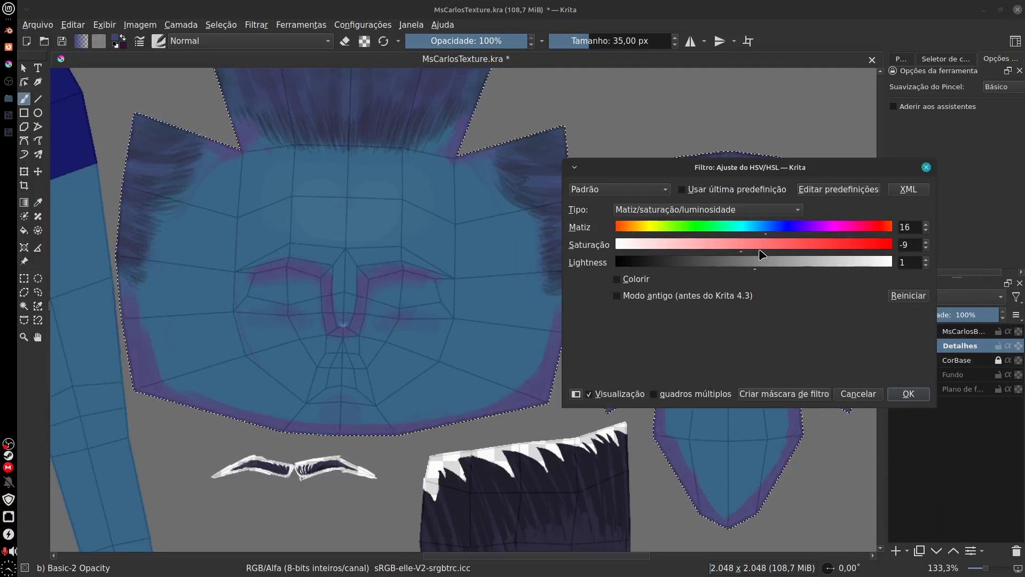
Step: Colorize the selected head shading with hue 209, saturation 44 and lightness 5, and apply the filter
{"action": "left_click", "coordinate": [617, 279]}
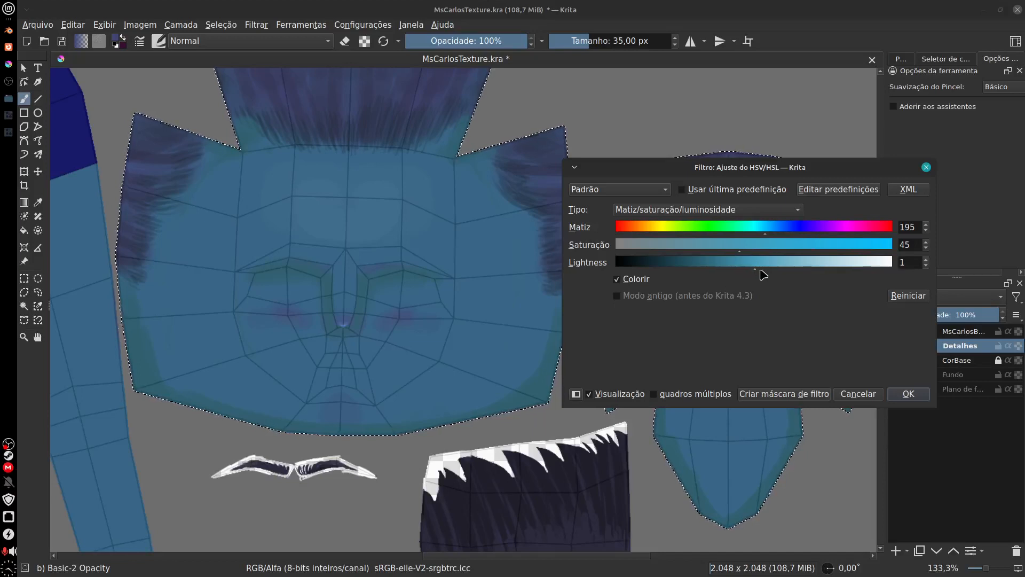
{"action": "left_click_drag", "start_coordinate": [757, 273], "coordinate": [743, 275]}
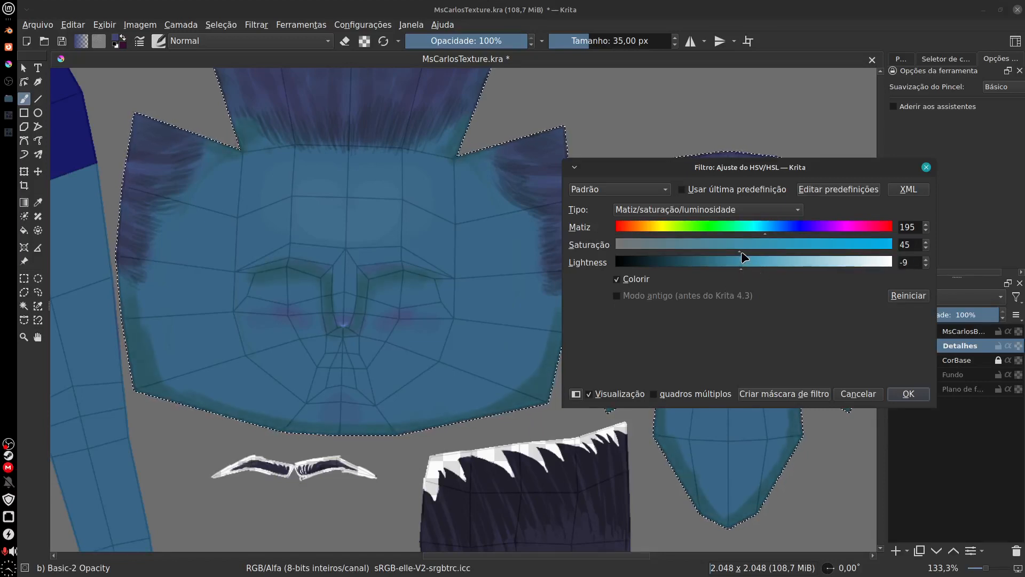
{"action": "left_click_drag", "start_coordinate": [766, 233], "coordinate": [779, 238]}
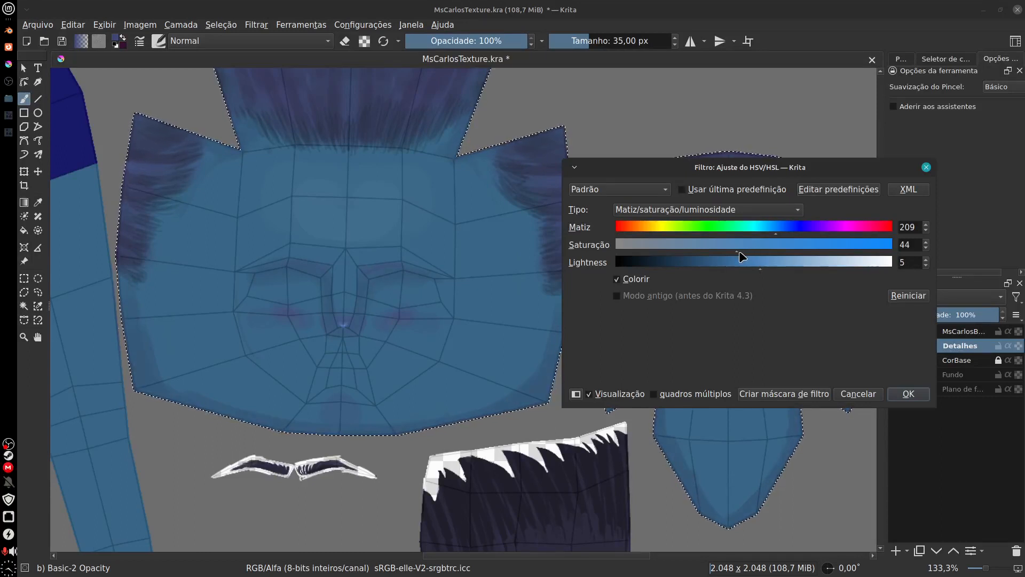
{"action": "left_click", "coordinate": [908, 394]}
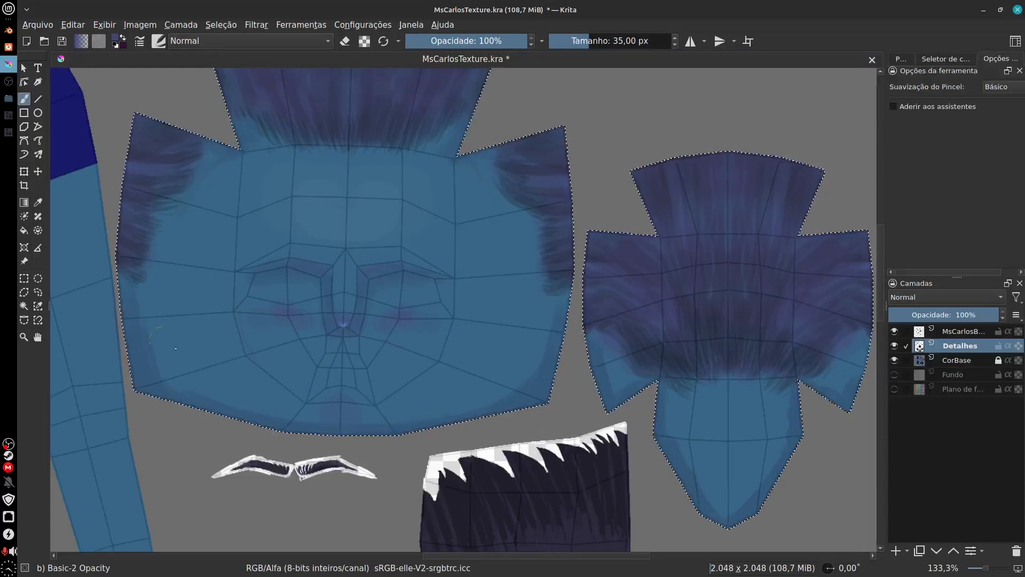
Step: Hide the UV wireframe layer and export the texture as BodyColor.png, replacing the existing file
{"action": "left_click", "coordinate": [894, 331]}
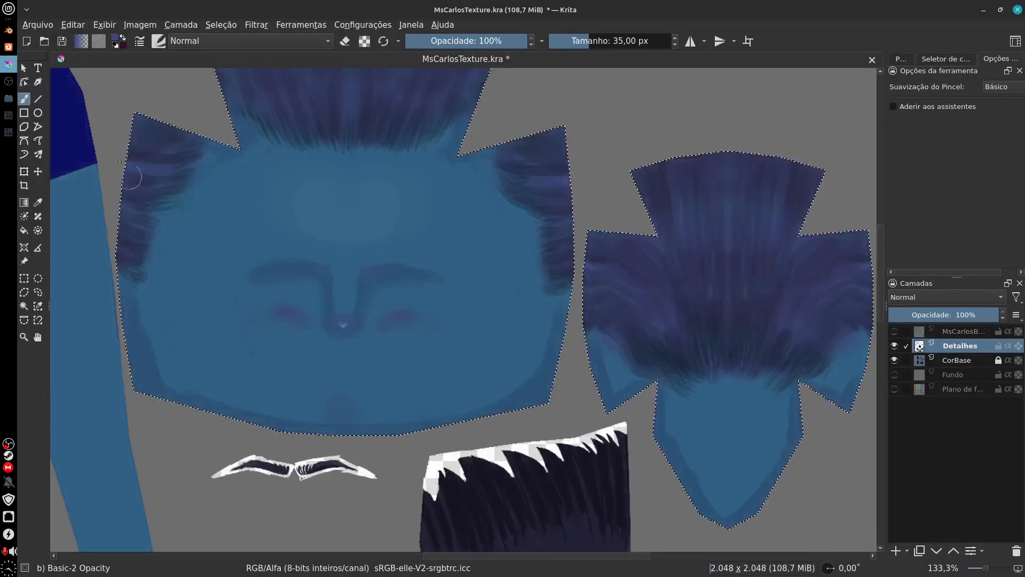
{"action": "left_click", "coordinate": [37, 25]}
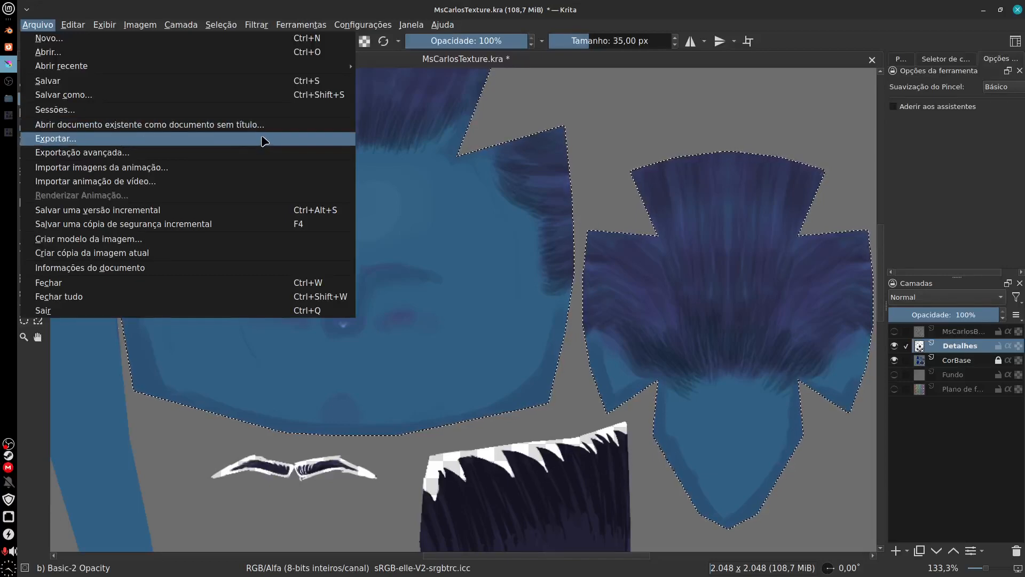
{"action": "left_click", "coordinate": [264, 140]}
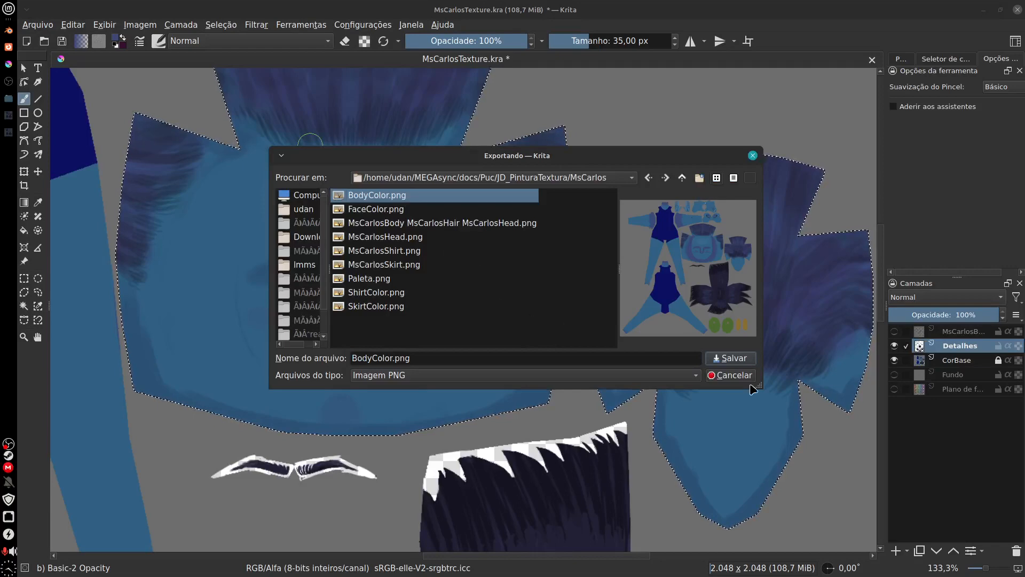
{"action": "left_click", "coordinate": [731, 358]}
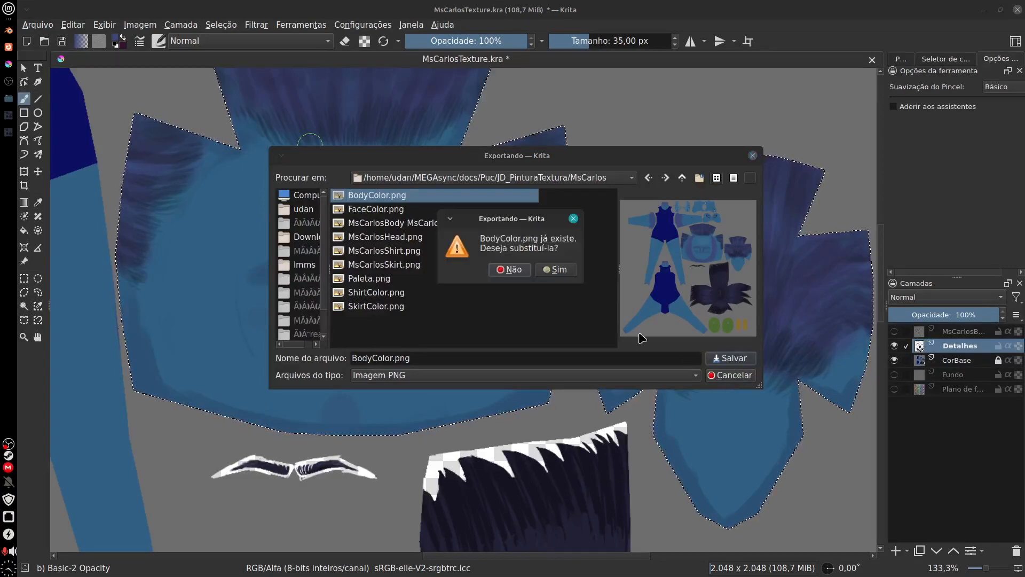
{"action": "left_click", "coordinate": [557, 270]}
{"action": "left_click", "coordinate": [704, 382]}
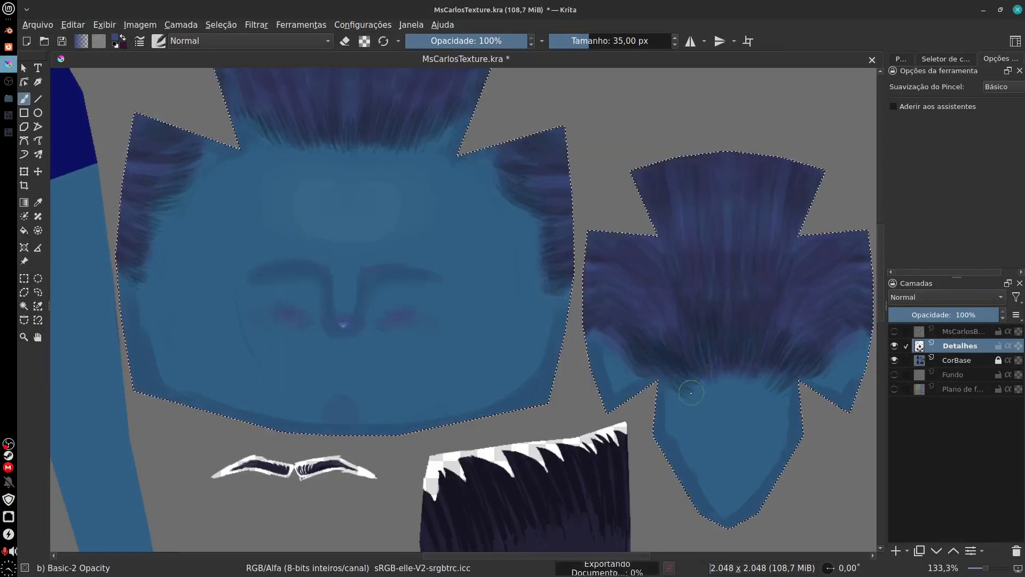
Step: Switch to Blender, turn off the 3D viewport overlays and reload the BodyColor image
{"action": "left_click", "coordinate": [10, 33]}
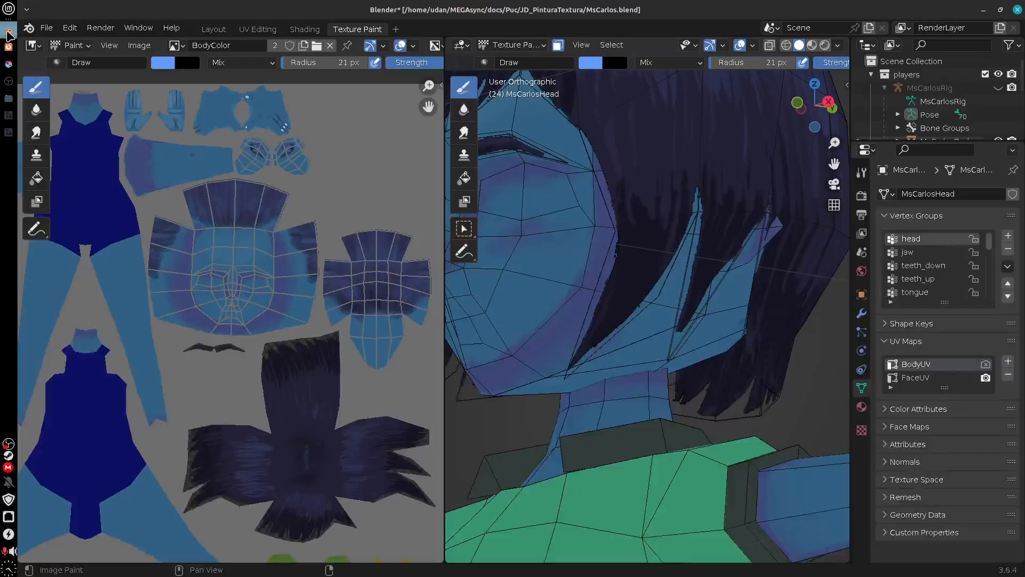
{"action": "left_click", "coordinate": [742, 46]}
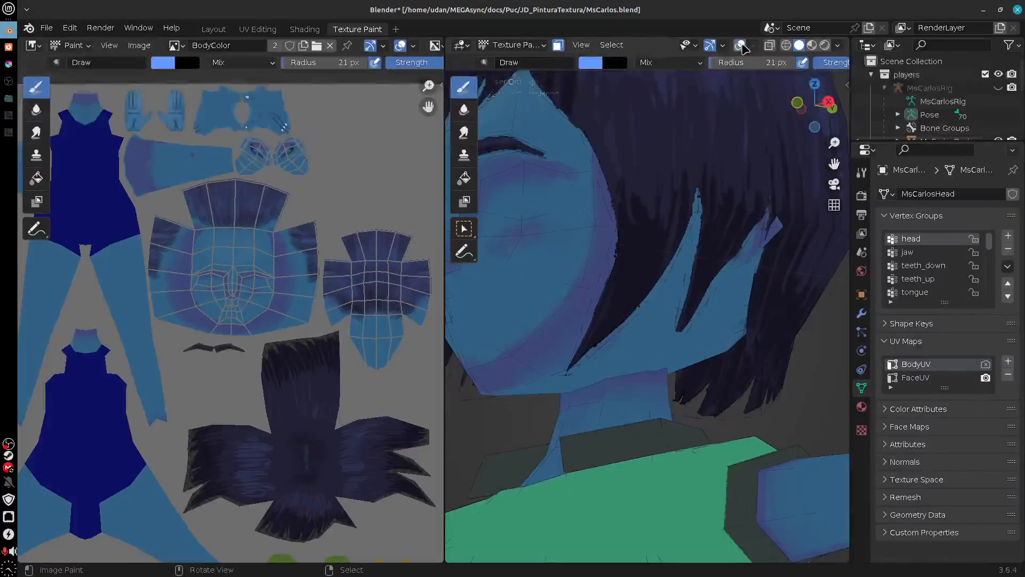
{"action": "left_click", "coordinate": [49, 29]}
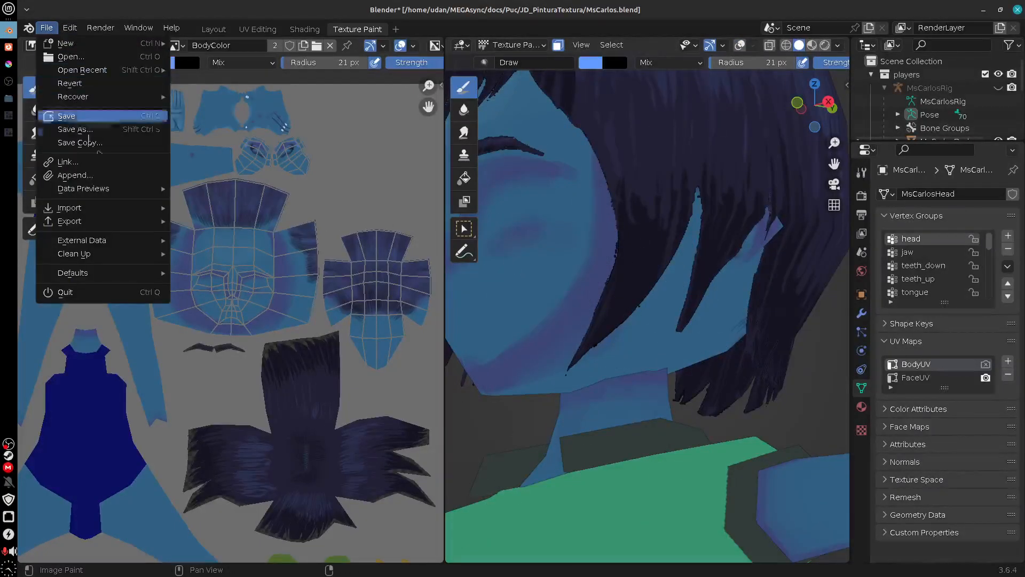
{"action": "mouse_move", "coordinate": [133, 227]}
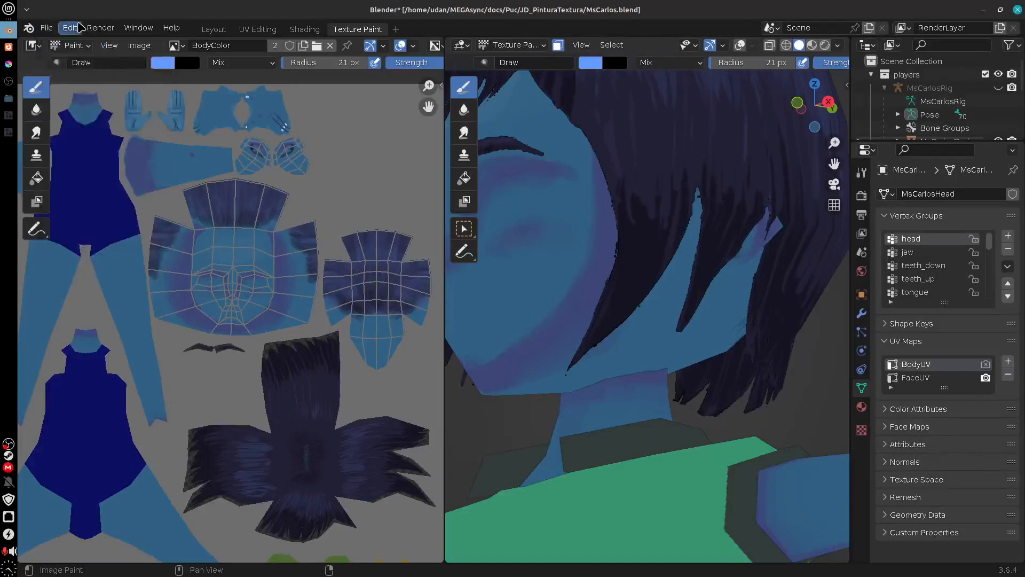
{"action": "left_click", "coordinate": [139, 46]}
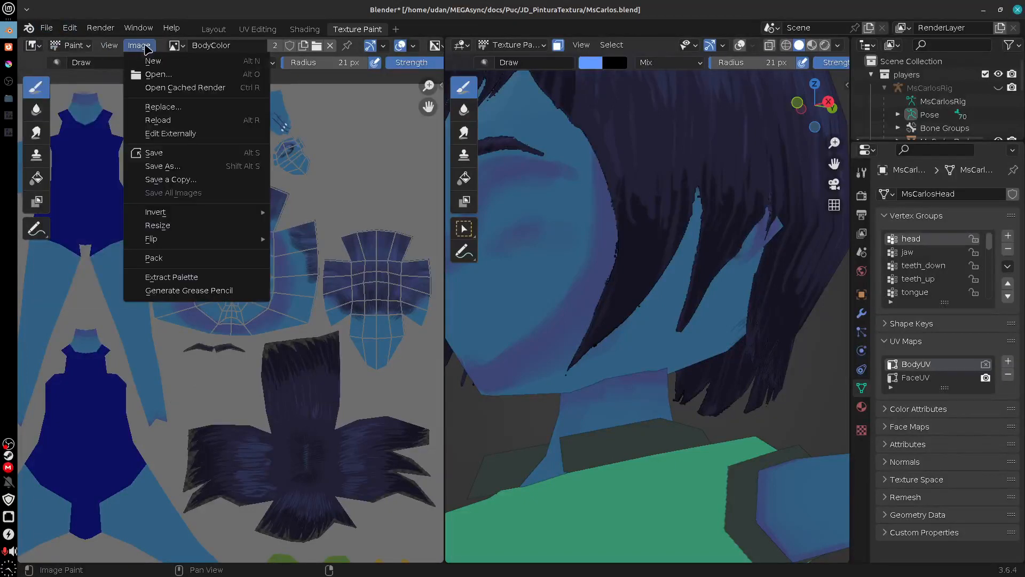
{"action": "left_click", "coordinate": [207, 119]}
Step: Set the 3D viewport to material preview and inspect the face, jaw and neck shading, undoing any accidental change
{"action": "mouse_move", "coordinate": [679, 378]}
{"action": "left_mouse_down"}
{"action": "mouse_move", "coordinate": [712, 373]}
{"action": "mouse_move", "coordinate": [674, 332]}
{"action": "mouse_move", "coordinate": [660, 346]}
{"action": "mouse_move", "coordinate": [687, 379]}
{"action": "mouse_move", "coordinate": [676, 370]}
{"action": "mouse_move", "coordinate": [736, 381]}
{"action": "mouse_move", "coordinate": [643, 325]}
{"action": "mouse_move", "coordinate": [756, 350]}
{"action": "mouse_move", "coordinate": [668, 370]}
{"action": "mouse_move", "coordinate": [623, 366]}
{"action": "mouse_move", "coordinate": [650, 394]}
{"action": "mouse_move", "coordinate": [623, 376]}
{"action": "mouse_move", "coordinate": [699, 380]}
{"action": "mouse_move", "coordinate": [671, 275]}
{"action": "left_mouse_up"}
{"action": "left_click", "coordinate": [812, 45]}
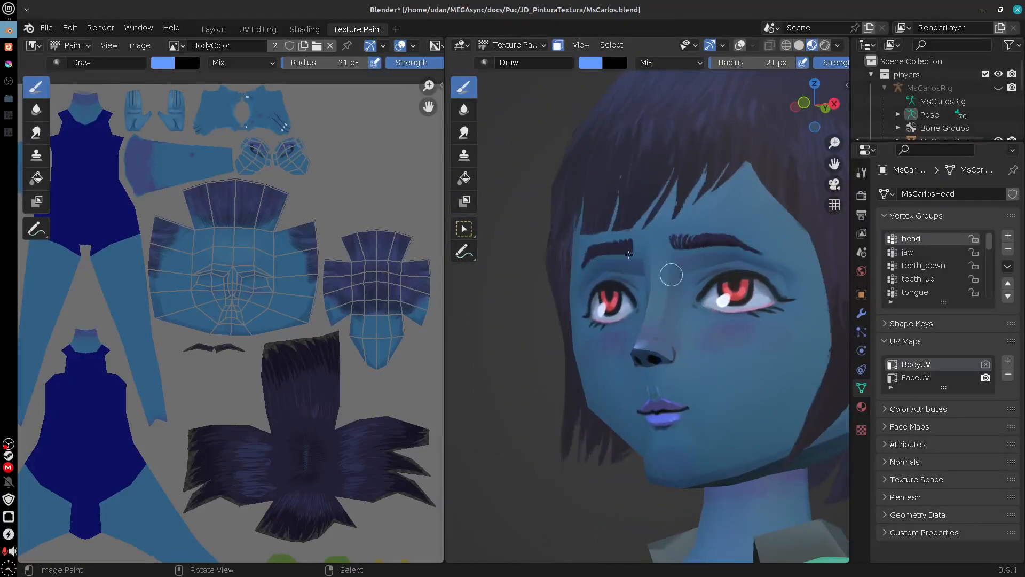
{"action": "mouse_move", "coordinate": [763, 398]}
{"action": "left_mouse_down"}
{"action": "mouse_move", "coordinate": [749, 383]}
{"action": "mouse_move", "coordinate": [750, 393]}
{"action": "mouse_move", "coordinate": [742, 359]}
{"action": "mouse_move", "coordinate": [699, 342]}
{"action": "mouse_move", "coordinate": [718, 343]}
{"action": "left_mouse_up"}
{"action": "key", "text": "ctrl+z"}
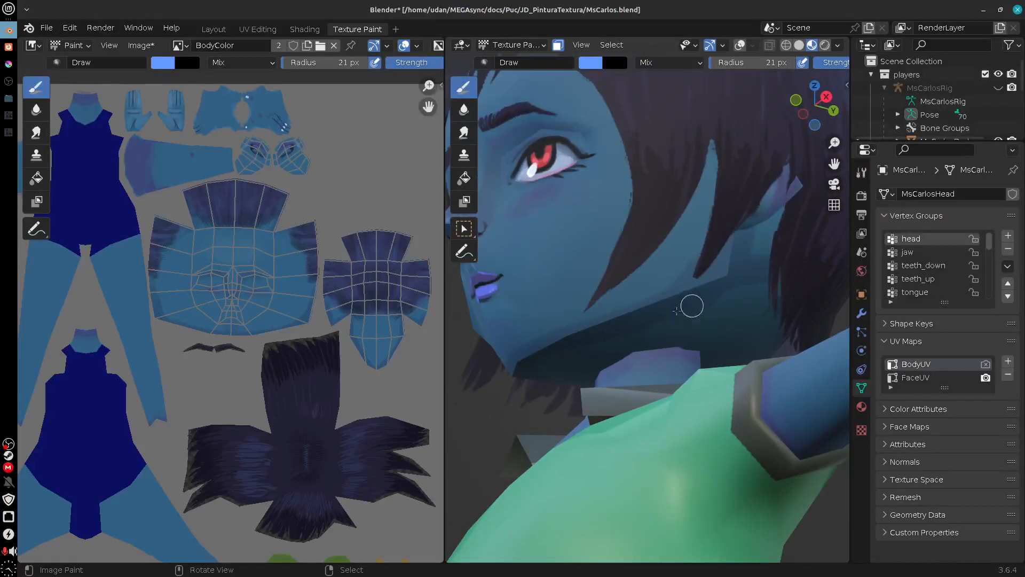
Step: Undo the last accidental change and inspect the shading on the head's face, jaw and neck from several angles
{"action": "key", "text": "ctrl+z"}
{"action": "left_click_drag", "start_coordinate": [642, 323], "coordinate": [722, 365]}
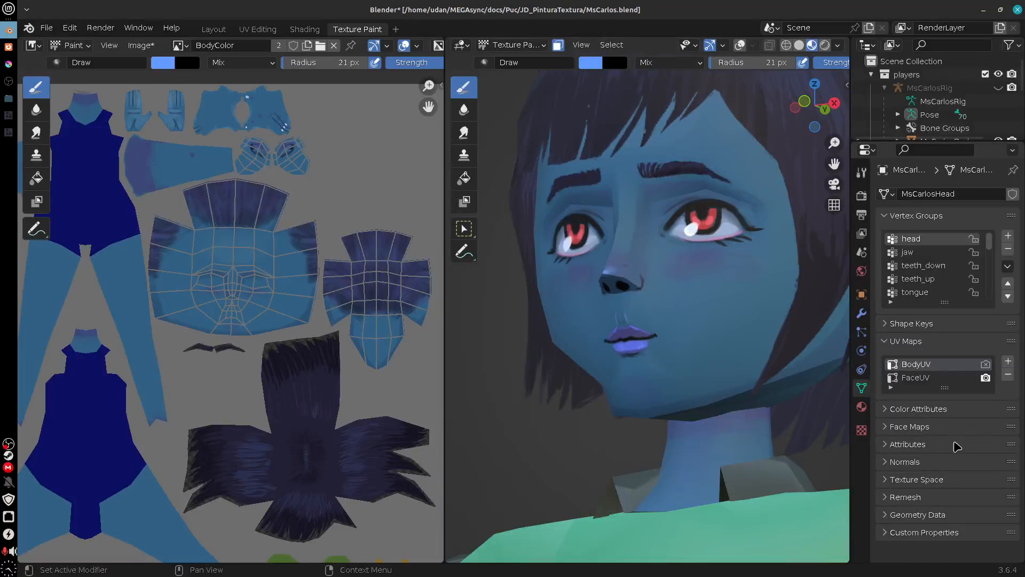
{"action": "left_click", "coordinate": [908, 462]}
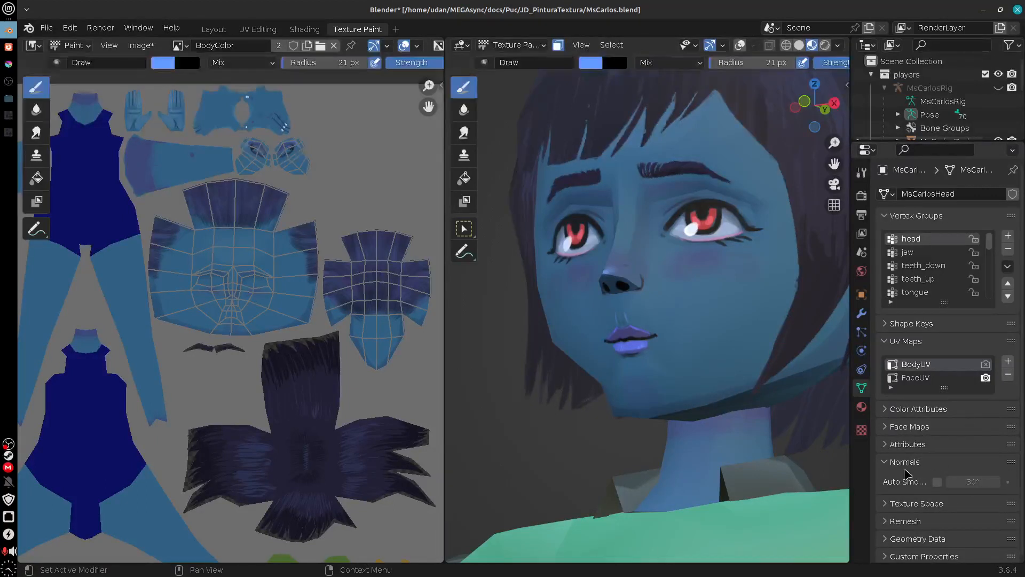
{"action": "left_click", "coordinate": [905, 468]}
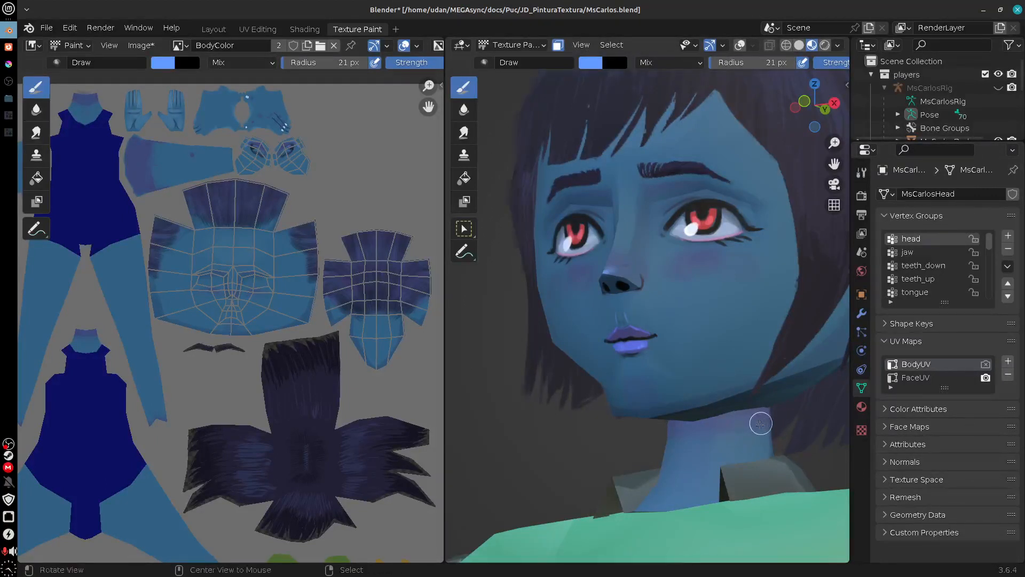
{"action": "left_click_drag", "start_coordinate": [760, 423], "coordinate": [675, 419]}
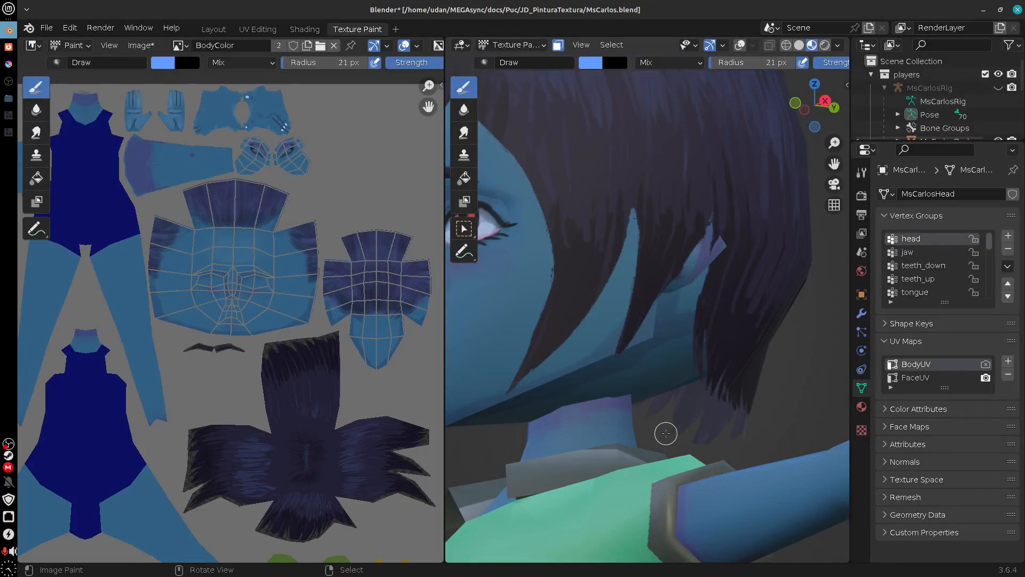
{"action": "left_click_drag", "start_coordinate": [710, 394], "coordinate": [698, 374]}
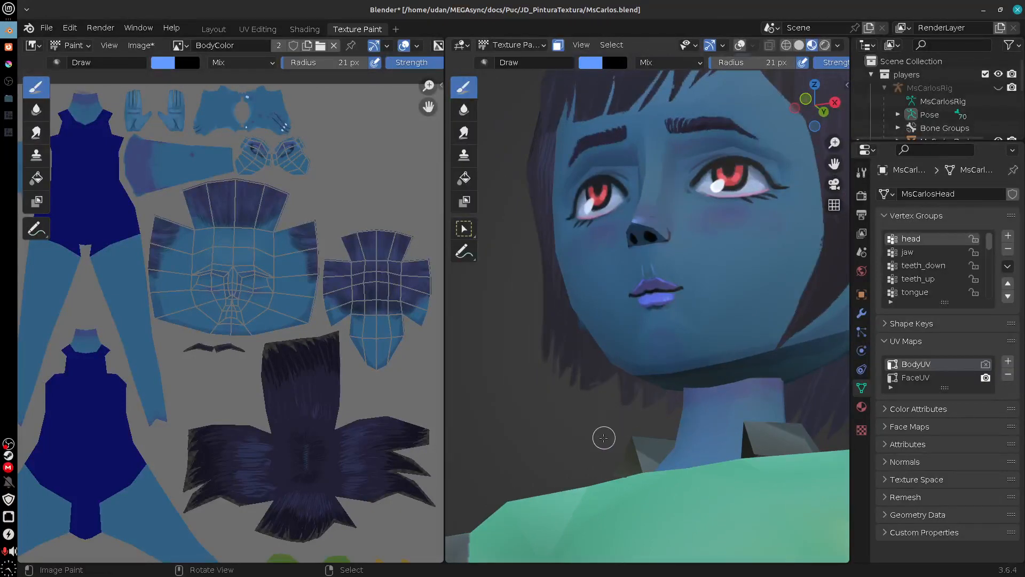
{"action": "left_click_drag", "start_coordinate": [603, 439], "coordinate": [677, 435]}
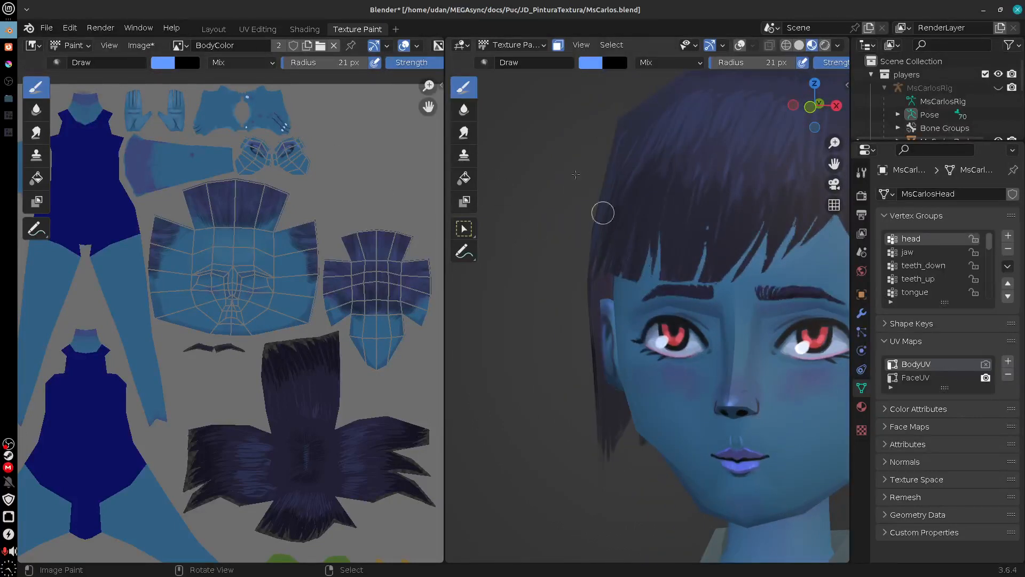
Step: Take the head mesh out of Texture Paint mode and examine its attributes and normals settings
{"action": "left_click", "coordinate": [513, 45]}
{"action": "left_click", "coordinate": [520, 59]}
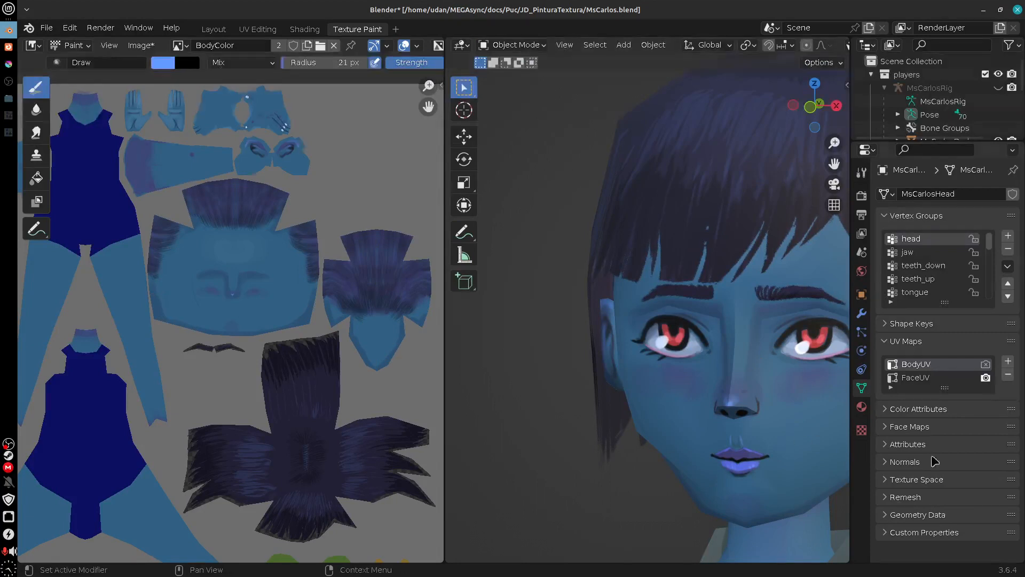
{"action": "left_click", "coordinate": [907, 444]}
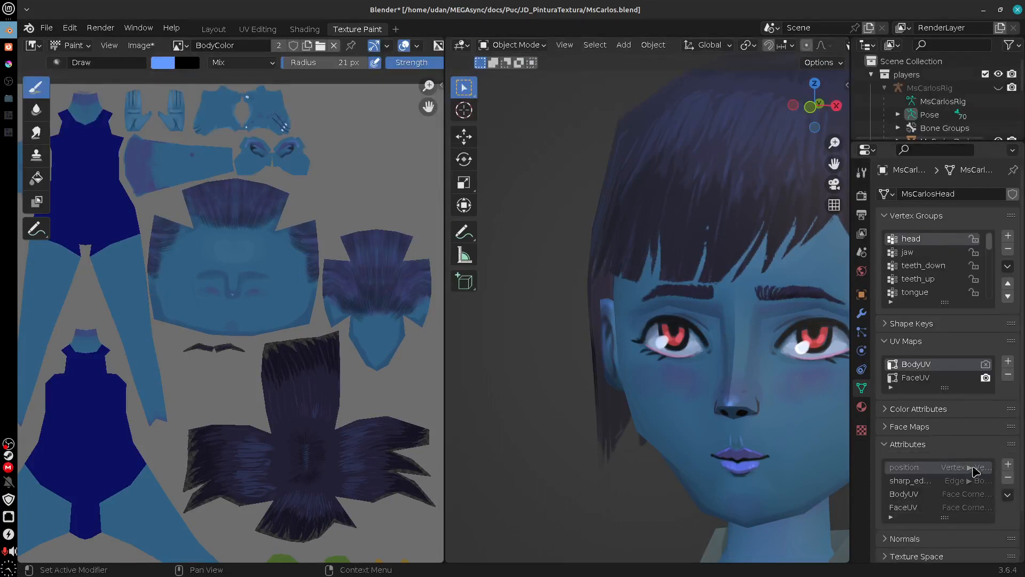
{"action": "left_click", "coordinate": [931, 448]}
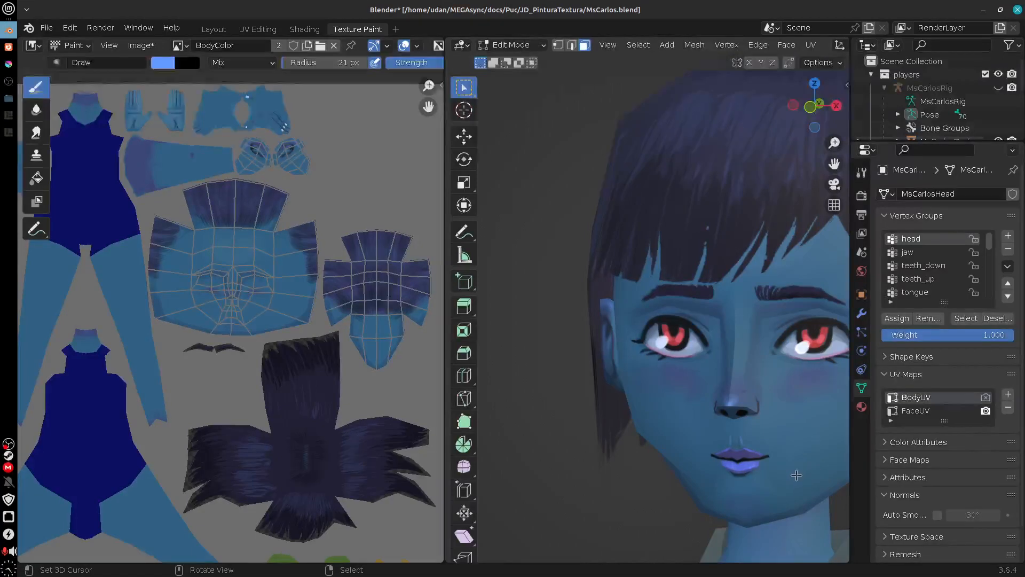
Step: In the Layout workspace, clear the sharp marking from MsCarlosHead's selected edges in Edit Mode and return to Object Mode
{"action": "left_click", "coordinate": [214, 29]}
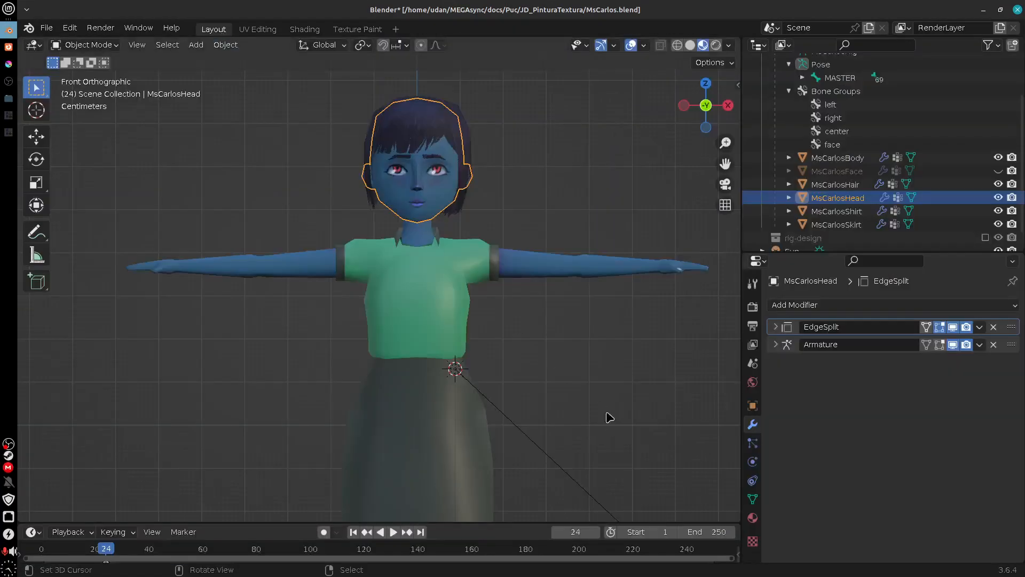
{"action": "key", "text": "Tab"}
{"action": "left_click_drag", "start_coordinate": [572, 208], "coordinate": [500, 289]}
{"action": "scroll", "coordinate": [504, 293], "scroll_direction": "up", "scroll_amount": 6}
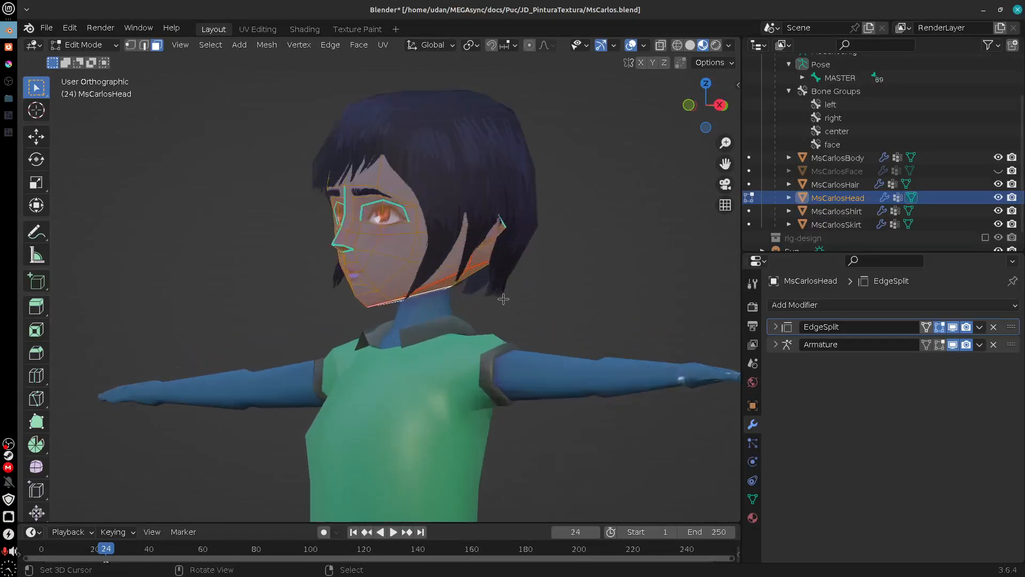
{"action": "left_click_drag", "start_coordinate": [555, 304], "coordinate": [561, 369]}
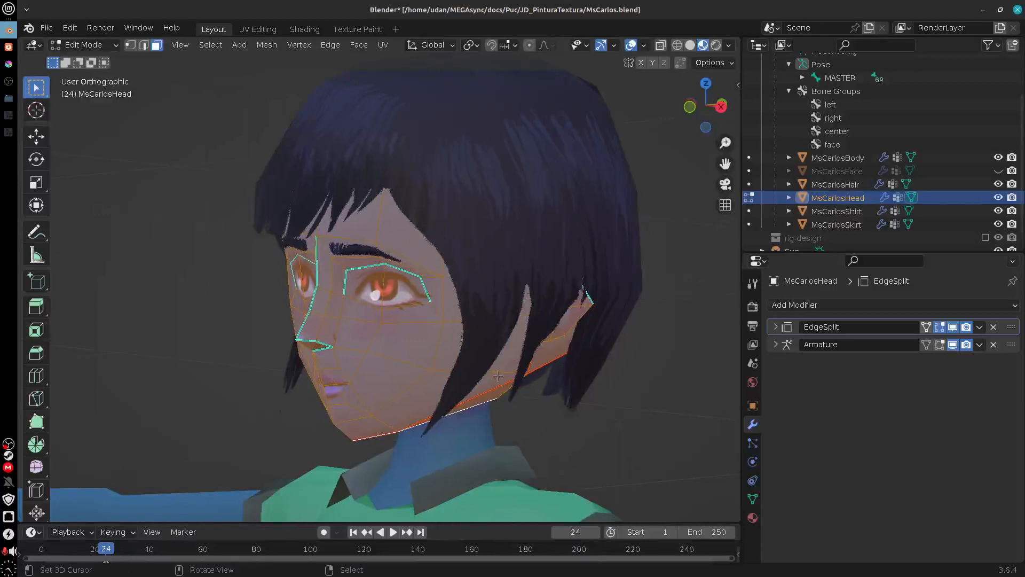
{"action": "left_click", "coordinate": [272, 47]}
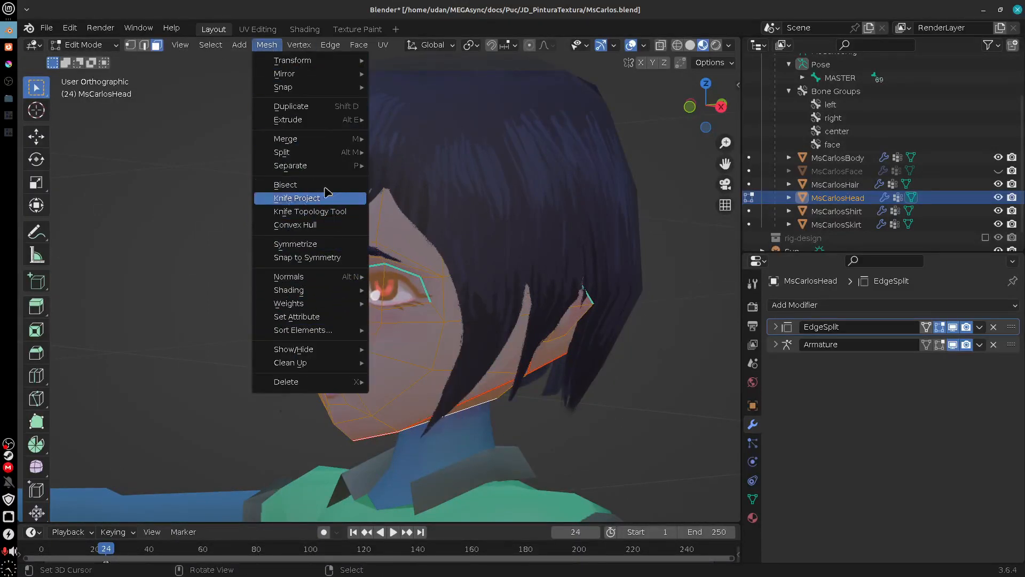
{"action": "left_click", "coordinate": [330, 45]}
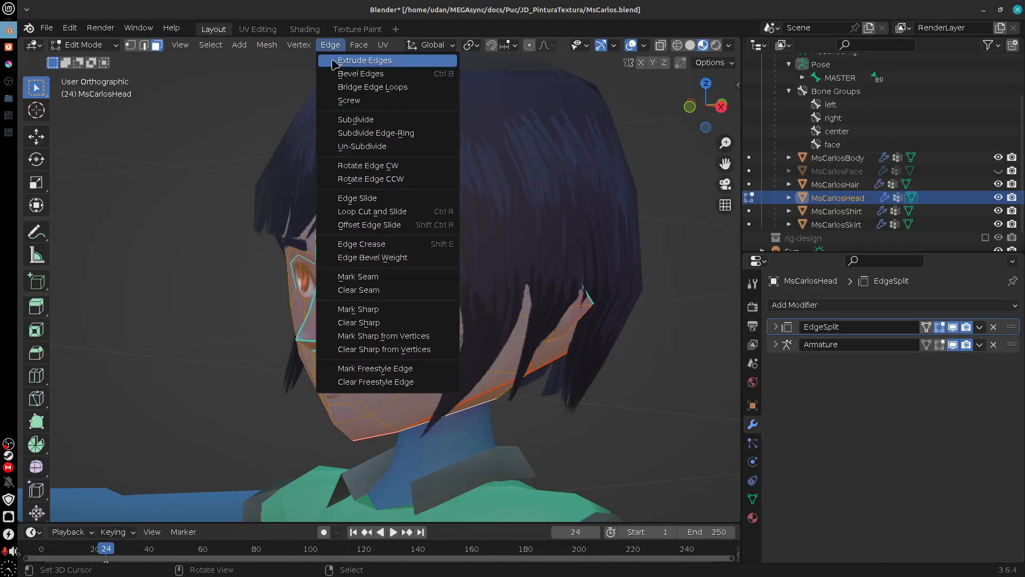
{"action": "left_click", "coordinate": [407, 323]}
{"action": "key", "text": "Tab"}
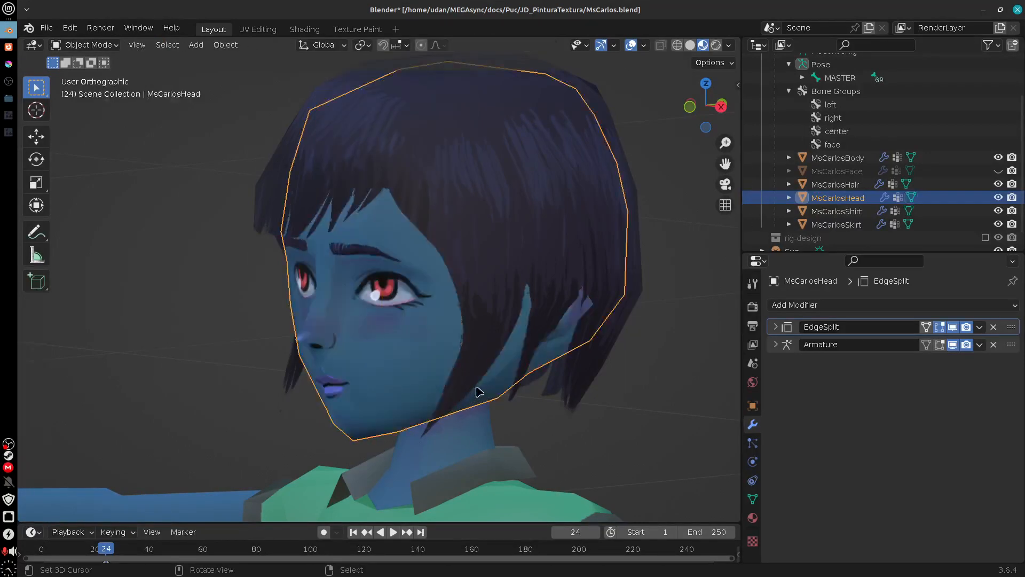
Step: Inspect the head's smoothed shading around the jaw and face, using the Shading workspace
{"action": "left_click_drag", "start_coordinate": [479, 391], "coordinate": [466, 330]}
{"action": "left_click", "coordinate": [305, 30]}
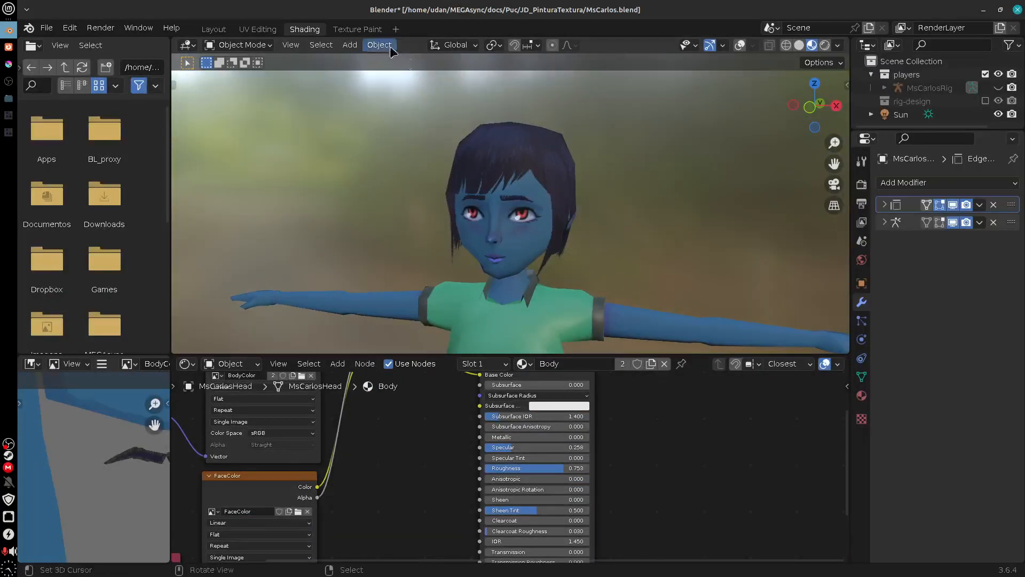
{"action": "scroll", "coordinate": [567, 221], "scroll_direction": "up", "scroll_amount": 6}
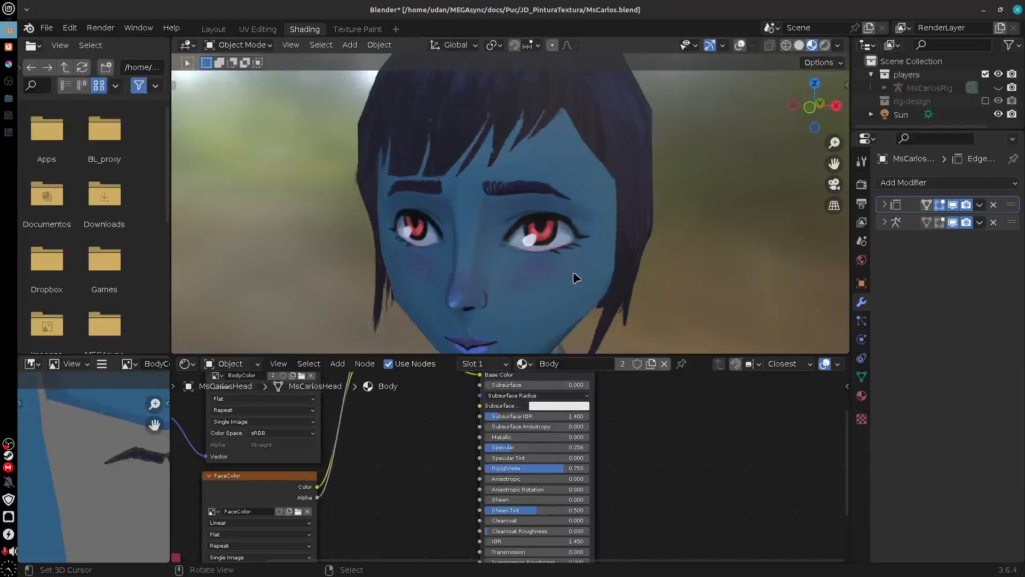
{"action": "left_click_drag", "start_coordinate": [575, 277], "coordinate": [597, 276]}
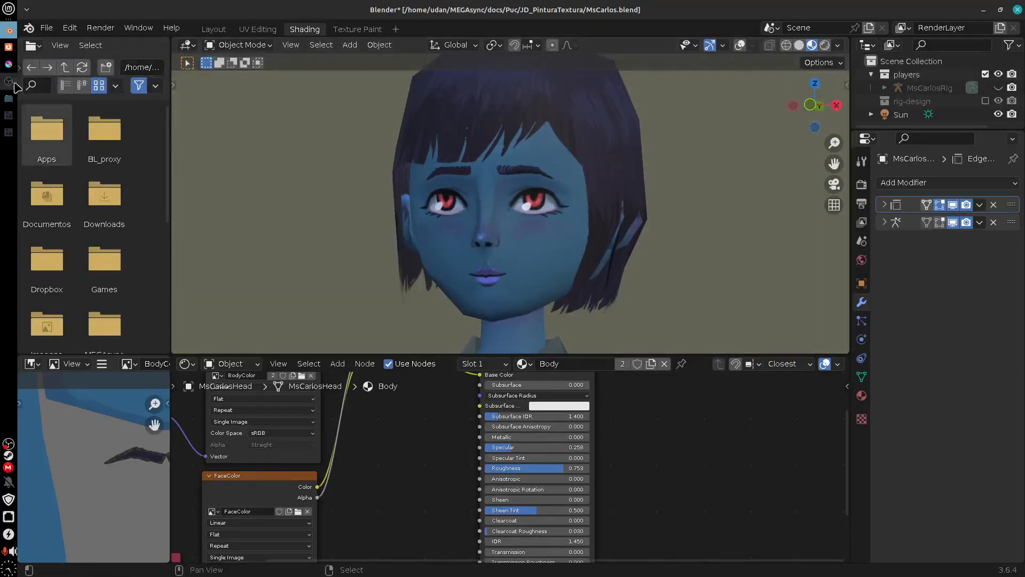
Step: Switch to Krita and extend the darker blue on Detalhes over the face island's outer edge and the back-head island's left tab
{"action": "left_click", "coordinate": [9, 64]}
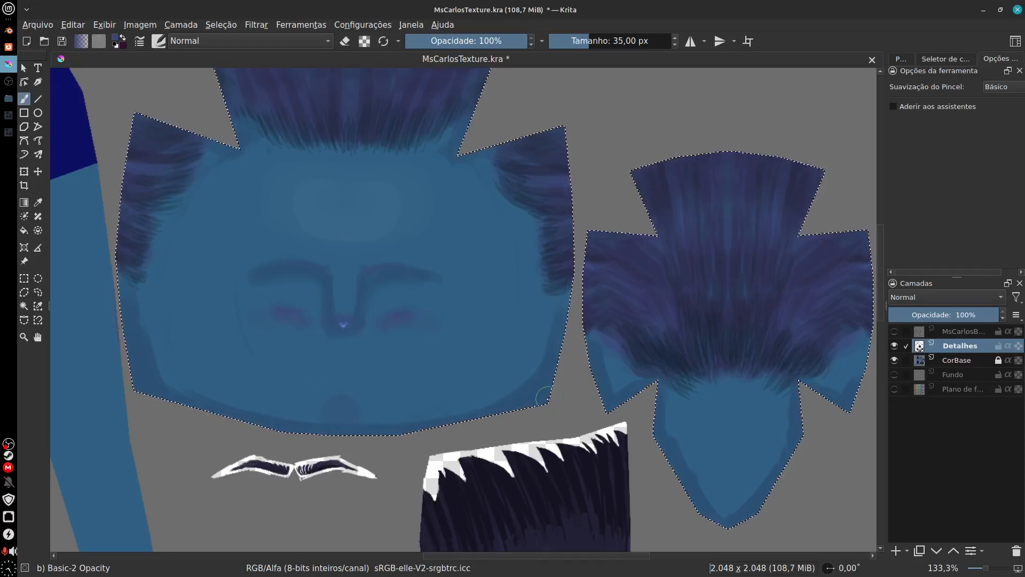
{"action": "left_click_drag", "start_coordinate": [561, 402], "coordinate": [781, 385]}
{"action": "left_click_drag", "start_coordinate": [551, 159], "coordinate": [395, 230]}
{"action": "left_click_drag", "start_coordinate": [602, 460], "coordinate": [573, 391]}
{"action": "left_click_drag", "start_coordinate": [720, 481], "coordinate": [615, 421]}
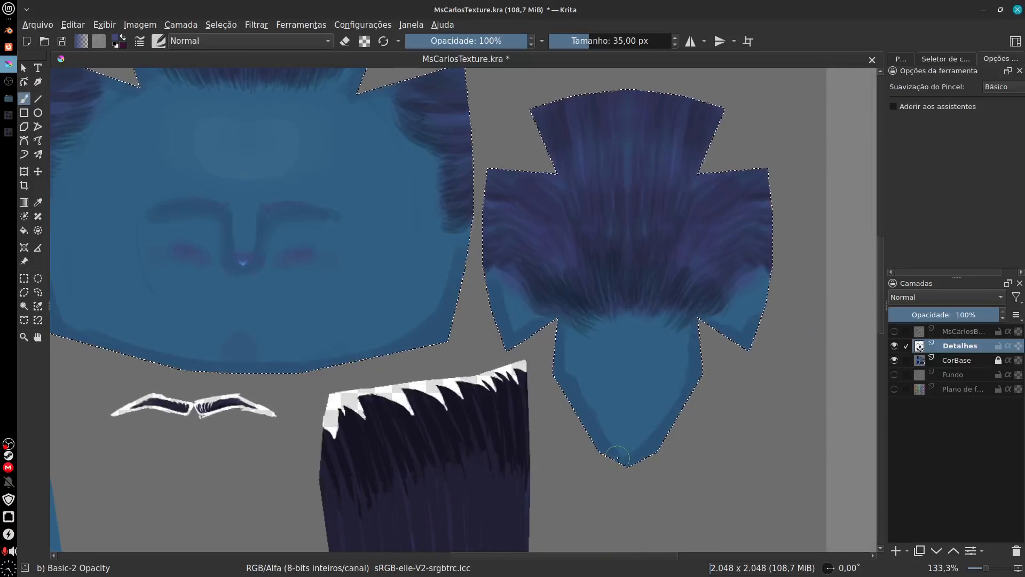
{"action": "scroll", "coordinate": [617, 457], "scroll_direction": "up", "scroll_amount": 2}
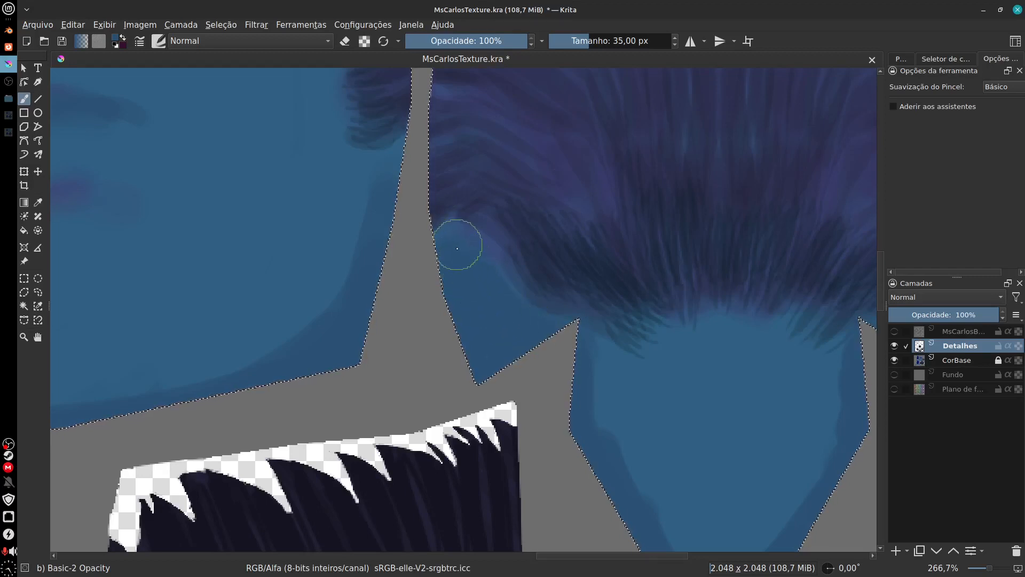
Step: Paint the darker blue over the back-head island's neck area and right tab, and reduce the brush size to 26 px
{"action": "left_click_drag", "start_coordinate": [695, 440], "coordinate": [652, 406]}
{"action": "mouse_move", "coordinate": [554, 342]}
{"action": "left_mouse_down"}
{"action": "mouse_move", "coordinate": [566, 364]}
{"action": "mouse_move", "coordinate": [579, 352]}
{"action": "mouse_move", "coordinate": [636, 360]}
{"action": "mouse_move", "coordinate": [620, 429]}
{"action": "mouse_move", "coordinate": [606, 414]}
{"action": "mouse_move", "coordinate": [632, 375]}
{"action": "mouse_move", "coordinate": [633, 335]}
{"action": "mouse_move", "coordinate": [641, 320]}
{"action": "mouse_move", "coordinate": [638, 334]}
{"action": "mouse_move", "coordinate": [667, 315]}
{"action": "mouse_move", "coordinate": [677, 353]}
{"action": "mouse_move", "coordinate": [648, 454]}
{"action": "mouse_move", "coordinate": [667, 450]}
{"action": "mouse_move", "coordinate": [636, 381]}
{"action": "left_mouse_up"}
{"action": "mouse_move", "coordinate": [630, 427]}
{"action": "left_mouse_down"}
{"action": "mouse_move", "coordinate": [626, 449]}
{"action": "mouse_move", "coordinate": [708, 373]}
{"action": "mouse_move", "coordinate": [710, 349]}
{"action": "mouse_move", "coordinate": [660, 376]}
{"action": "mouse_move", "coordinate": [657, 277]}
{"action": "mouse_move", "coordinate": [698, 265]}
{"action": "mouse_move", "coordinate": [751, 279]}
{"action": "mouse_move", "coordinate": [724, 265]}
{"action": "left_mouse_up"}
{"action": "left_click_drag", "start_coordinate": [729, 317], "coordinate": [543, 427]}
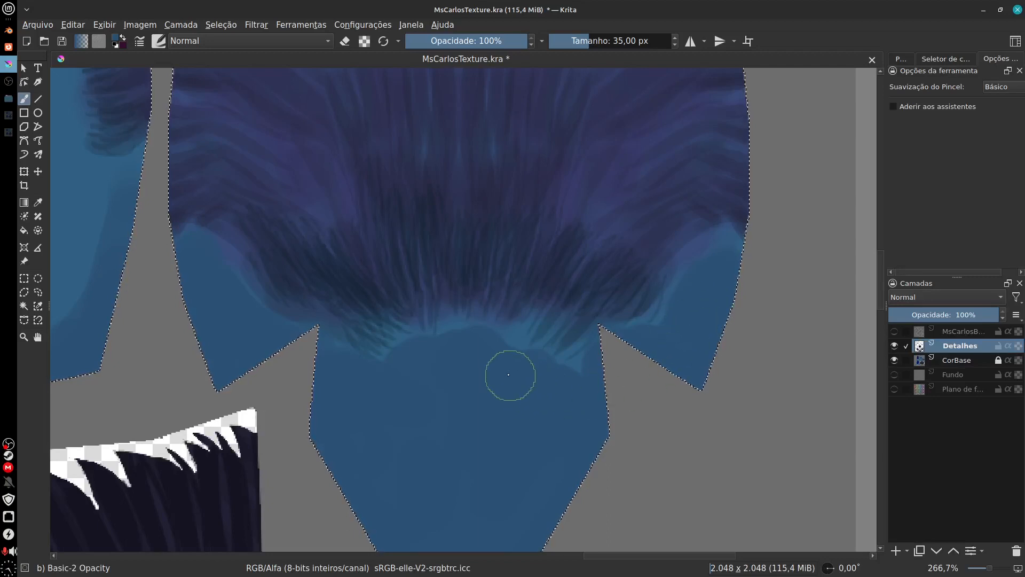
{"action": "key", "text": "bracketleft"}
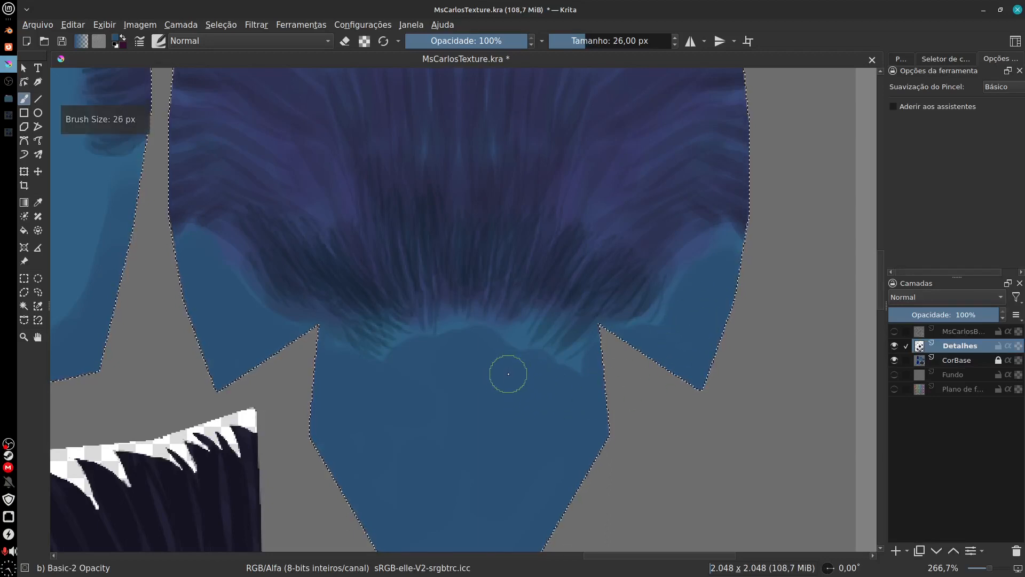
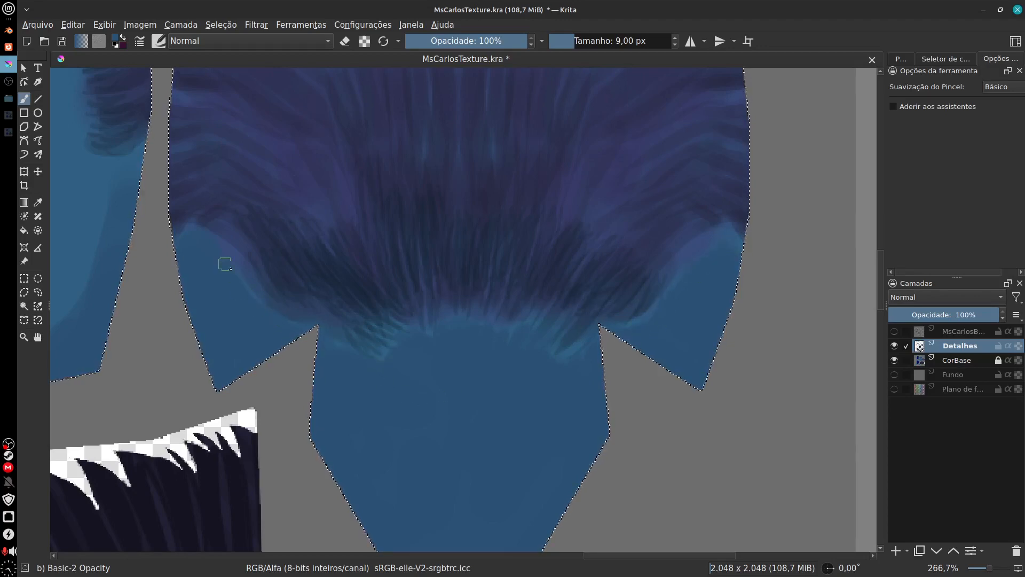
Step: Continue the darker blue along the face island's side edges beneath both sideburns, using the 9 px brush
{"action": "left_click_drag", "start_coordinate": [254, 273], "coordinate": [492, 340]}
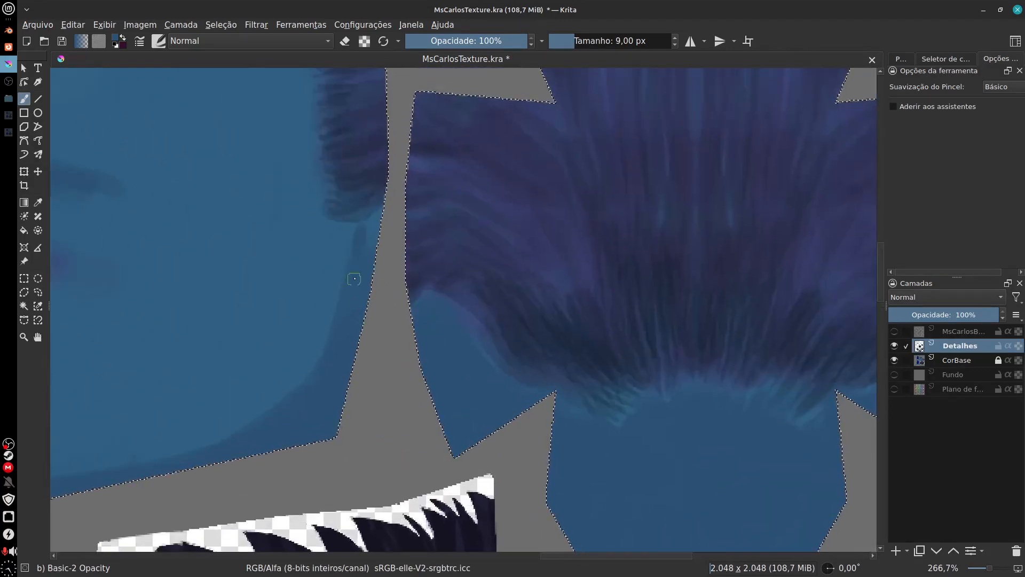
{"action": "left_click_drag", "start_coordinate": [335, 362], "coordinate": [625, 270]}
{"action": "left_click_drag", "start_coordinate": [321, 380], "coordinate": [742, 365]}
{"action": "left_click_drag", "start_coordinate": [426, 354], "coordinate": [449, 476]}
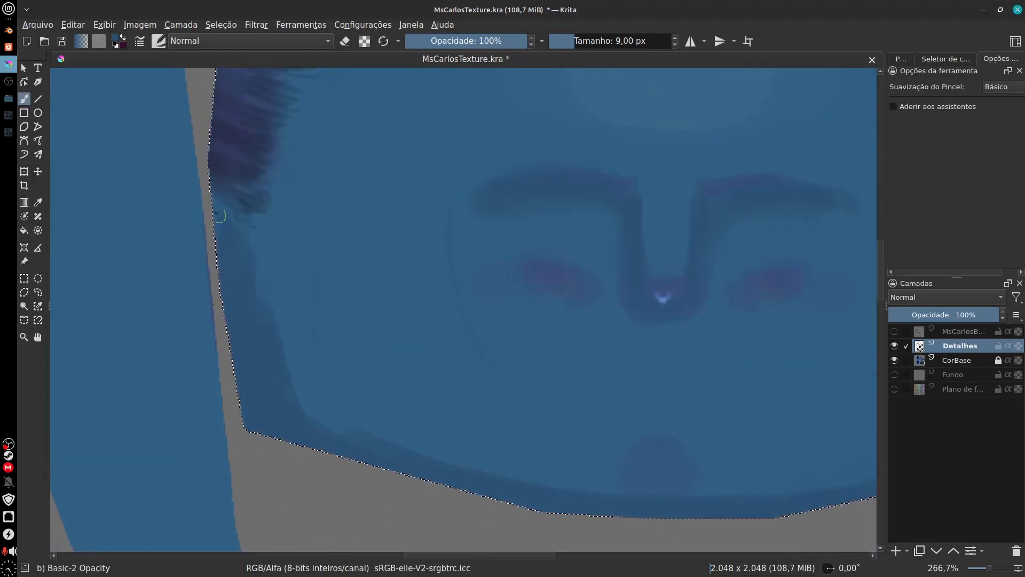
{"action": "left_click_drag", "start_coordinate": [526, 83], "coordinate": [435, 383]}
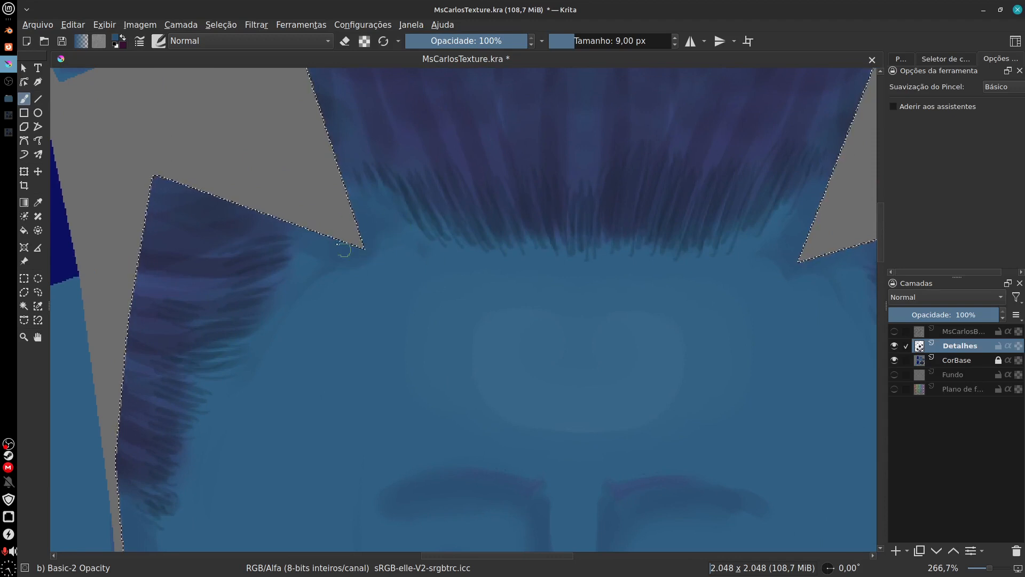
Step: Shade the hairline corners at both temples with the darker blue, undoing the last stroke beside the side hair
{"action": "left_click_drag", "start_coordinate": [734, 273], "coordinate": [617, 326]}
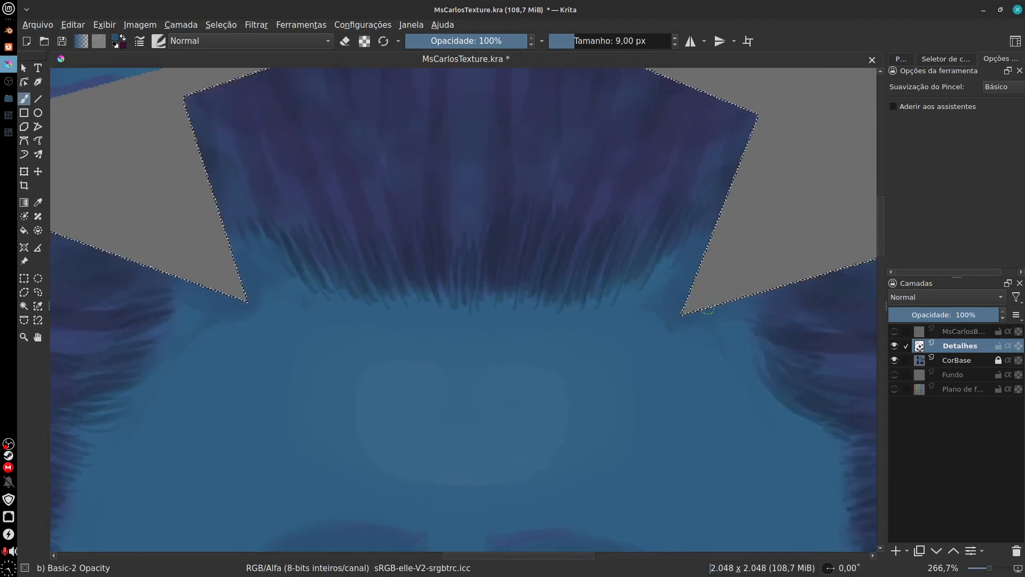
{"action": "left_click_drag", "start_coordinate": [742, 384], "coordinate": [533, 267]}
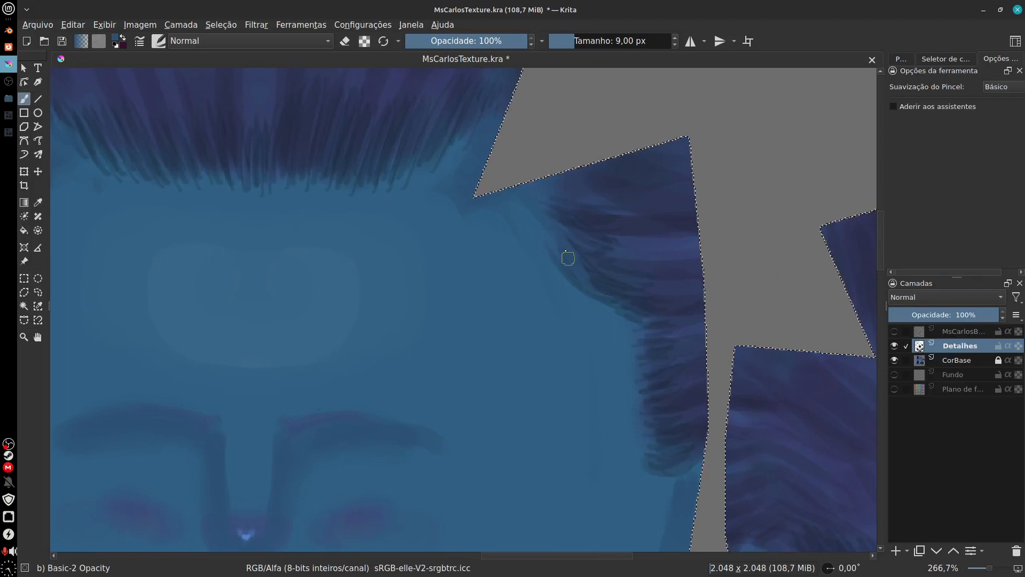
{"action": "key", "text": "ctrl+z"}
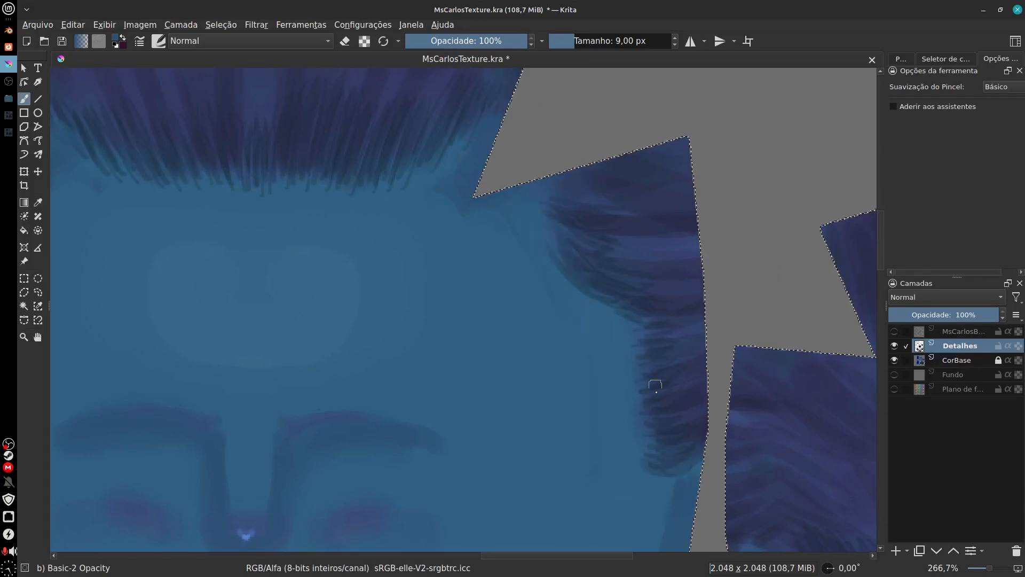
{"action": "left_click_drag", "start_coordinate": [645, 361], "coordinate": [617, 247]}
{"action": "left_click_drag", "start_coordinate": [318, 347], "coordinate": [547, 282]}
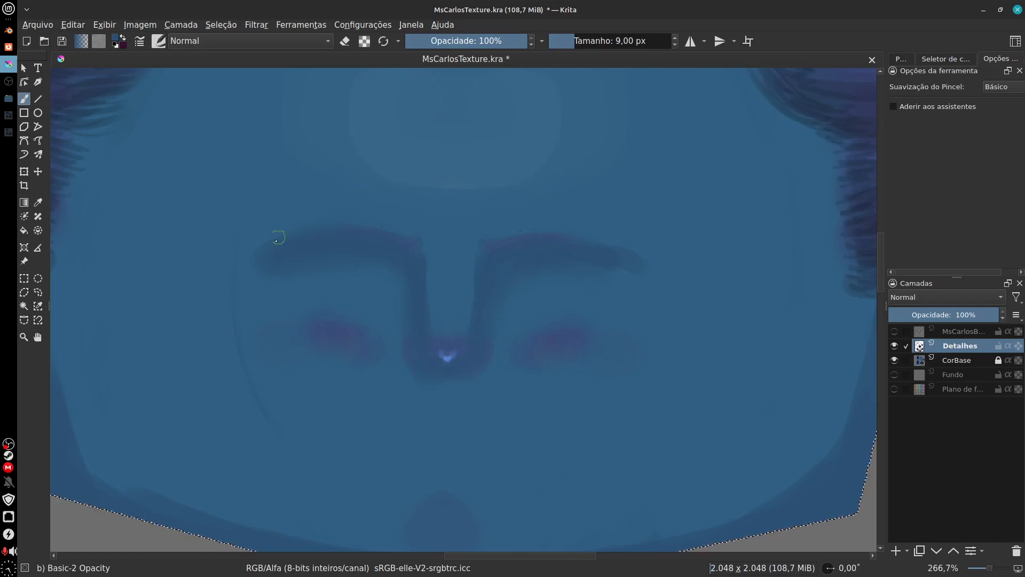
Step: Paint a soft vertical highlight down the nose bridge in the lighter blue of the forehead
{"action": "left_click", "coordinate": [278, 421], "text": "ctrl"}
{"action": "key", "text": "e"}
{"action": "left_click_drag", "start_coordinate": [454, 299], "coordinate": [411, 433]}
{"action": "key", "text": "plus"}
{"action": "key", "text": "plus"}
{"action": "left_click", "coordinate": [408, 166], "text": "ctrl"}
{"action": "left_click_drag", "start_coordinate": [407, 364], "coordinate": [421, 294]}
{"action": "left_click_drag", "start_coordinate": [407, 216], "coordinate": [414, 430]}
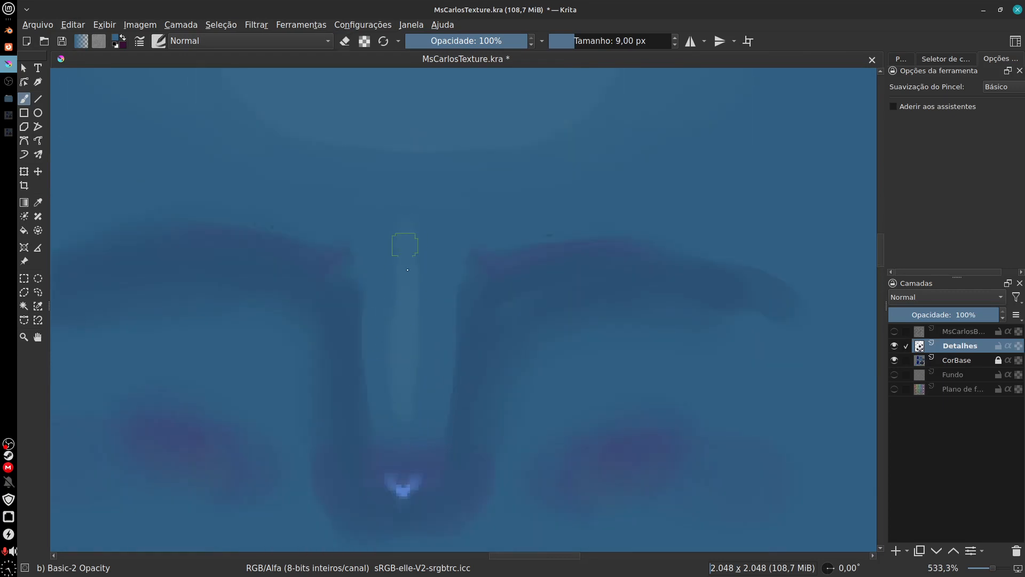
{"action": "left_click_drag", "start_coordinate": [447, 291], "coordinate": [458, 184]}
Step: Using the UV wireframe layer as a temporary guide, paint a light arc below the nose and a round chin highlight
{"action": "mouse_move", "coordinate": [567, 422]}
{"action": "left_mouse_down"}
{"action": "mouse_move", "coordinate": [526, 414]}
{"action": "mouse_move", "coordinate": [483, 436]}
{"action": "left_mouse_up"}
{"action": "left_click", "coordinate": [895, 331]}
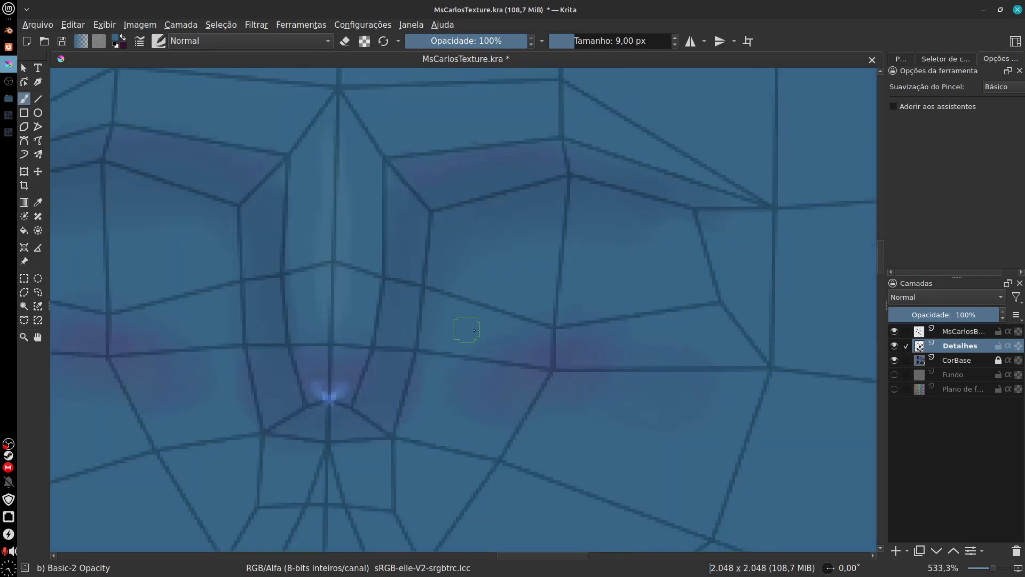
{"action": "mouse_move", "coordinate": [613, 438]}
{"action": "left_mouse_down"}
{"action": "mouse_move", "coordinate": [651, 267]}
{"action": "mouse_move", "coordinate": [736, 260]}
{"action": "left_mouse_up"}
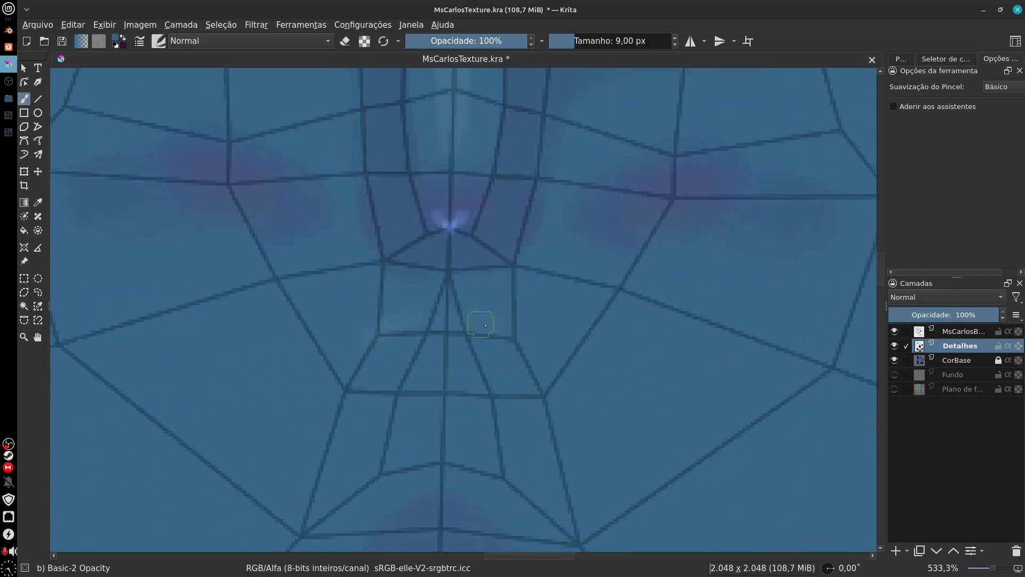
{"action": "left_click_drag", "start_coordinate": [464, 424], "coordinate": [588, 363]}
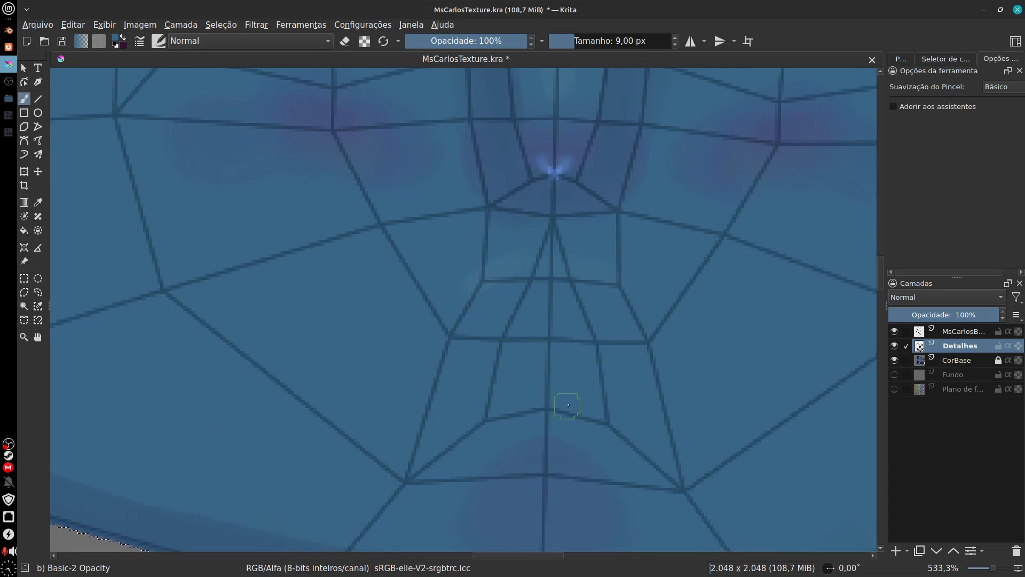
{"action": "left_click", "coordinate": [894, 331]}
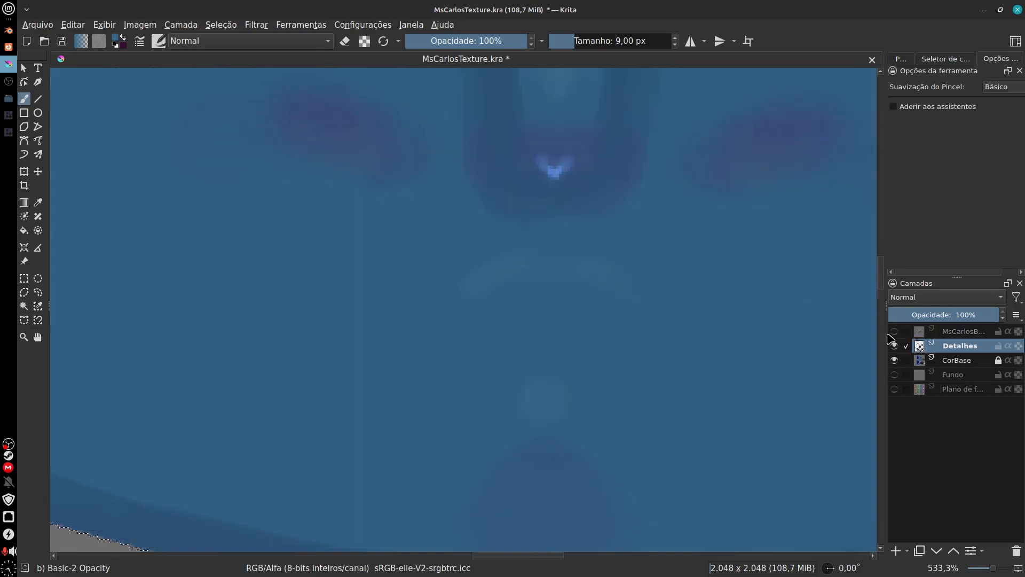
{"action": "left_click_drag", "start_coordinate": [619, 341], "coordinate": [574, 416]}
{"action": "left_click_drag", "start_coordinate": [593, 364], "coordinate": [612, 372]}
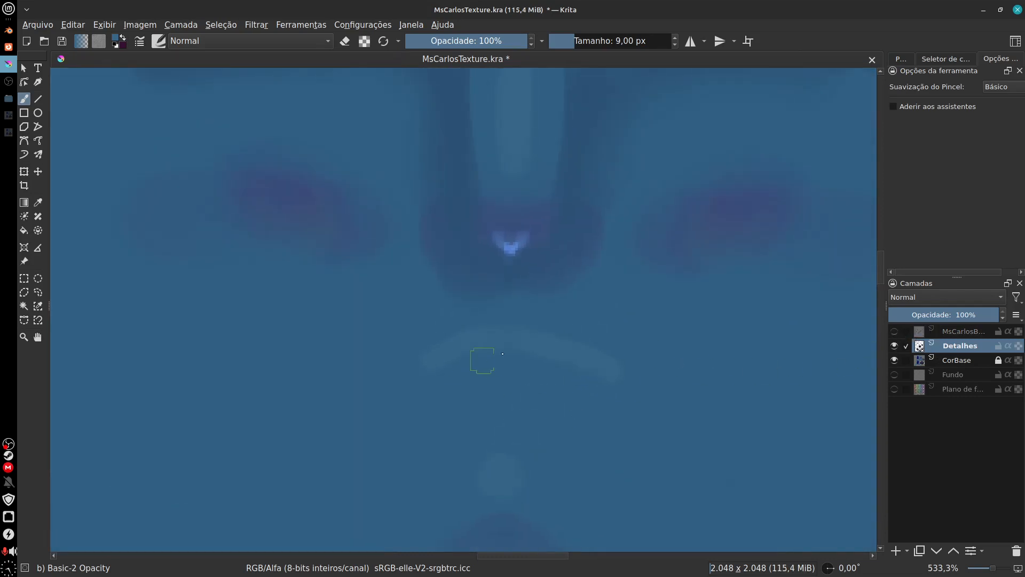
Step: Retouch the nose-bridge highlight with more light strokes between the eyebrows and the nose tip
{"action": "mouse_move", "coordinate": [619, 429]}
{"action": "left_mouse_down"}
{"action": "mouse_move", "coordinate": [583, 472]}
{"action": "mouse_move", "coordinate": [571, 550]}
{"action": "left_mouse_up"}
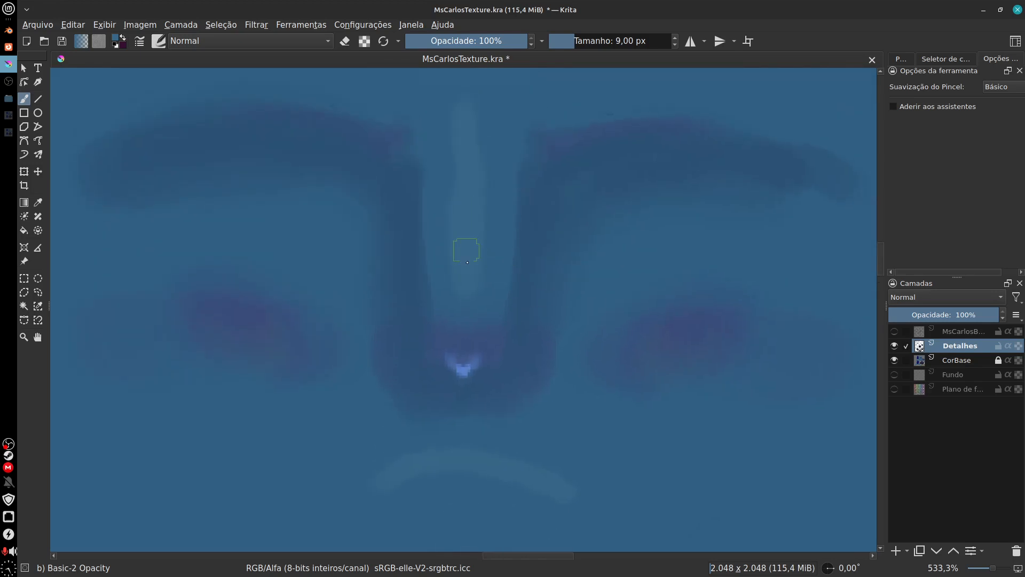
{"action": "left_click_drag", "start_coordinate": [467, 249], "coordinate": [480, 407]}
{"action": "left_click_drag", "start_coordinate": [487, 290], "coordinate": [487, 366]}
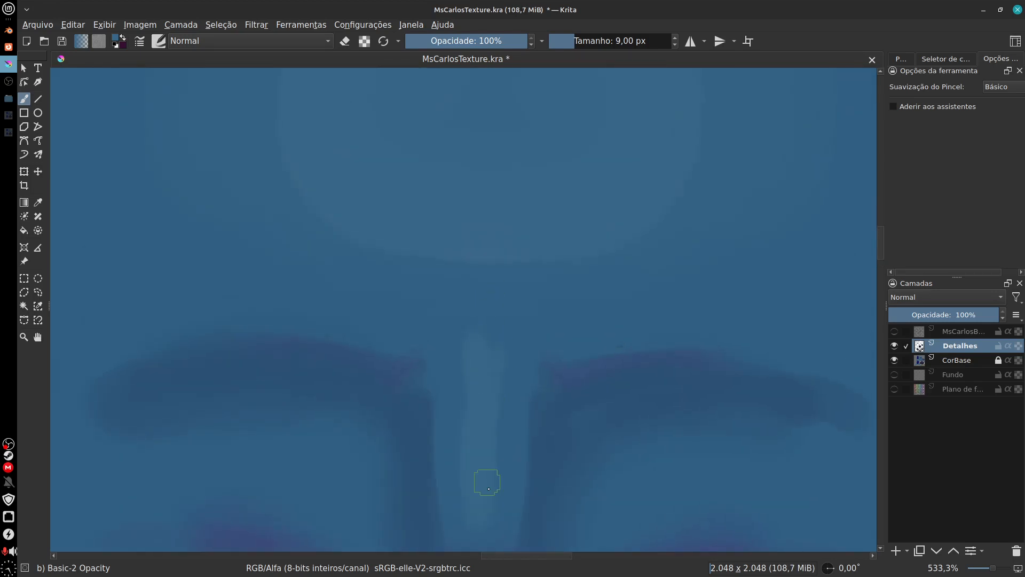
{"action": "left_click_drag", "start_coordinate": [488, 483], "coordinate": [518, 300]}
{"action": "left_click_drag", "start_coordinate": [497, 499], "coordinate": [659, 139]}
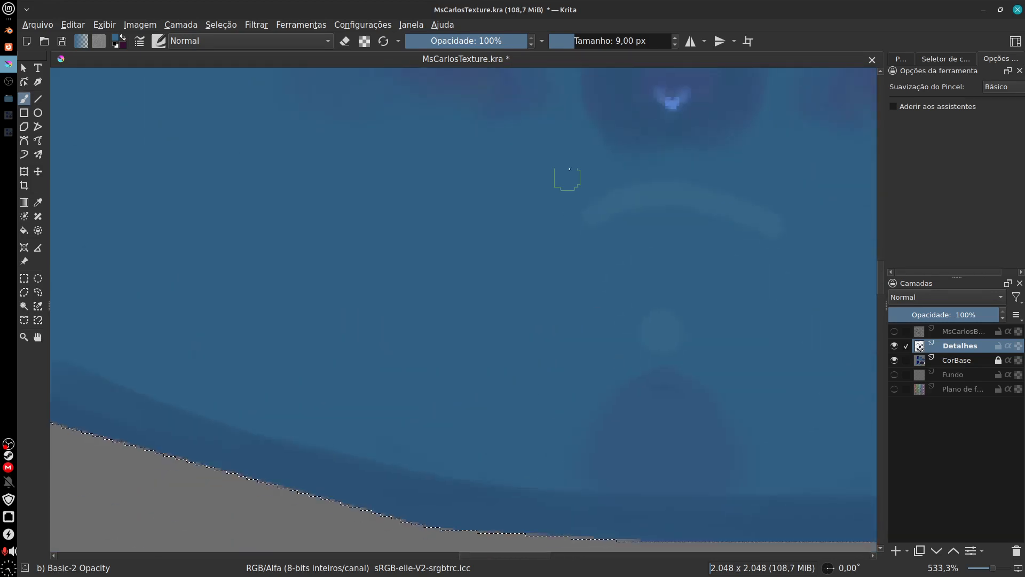
Step: Switch the brush preset to Blender Blur at 20 px for softening the face highlights
{"action": "left_click_drag", "start_coordinate": [577, 151], "coordinate": [595, 198]}
{"action": "left_click_drag", "start_coordinate": [460, 376], "coordinate": [555, 500]}
{"action": "left_click_drag", "start_coordinate": [508, 428], "coordinate": [540, 513]}
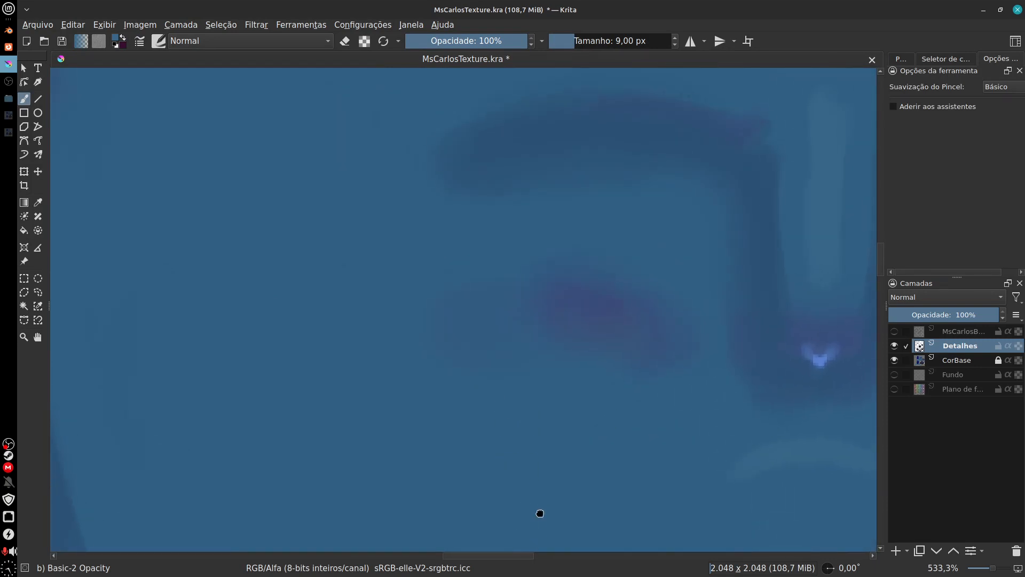
{"action": "left_click_drag", "start_coordinate": [444, 359], "coordinate": [473, 380]}
{"action": "left_click", "coordinate": [159, 42]}
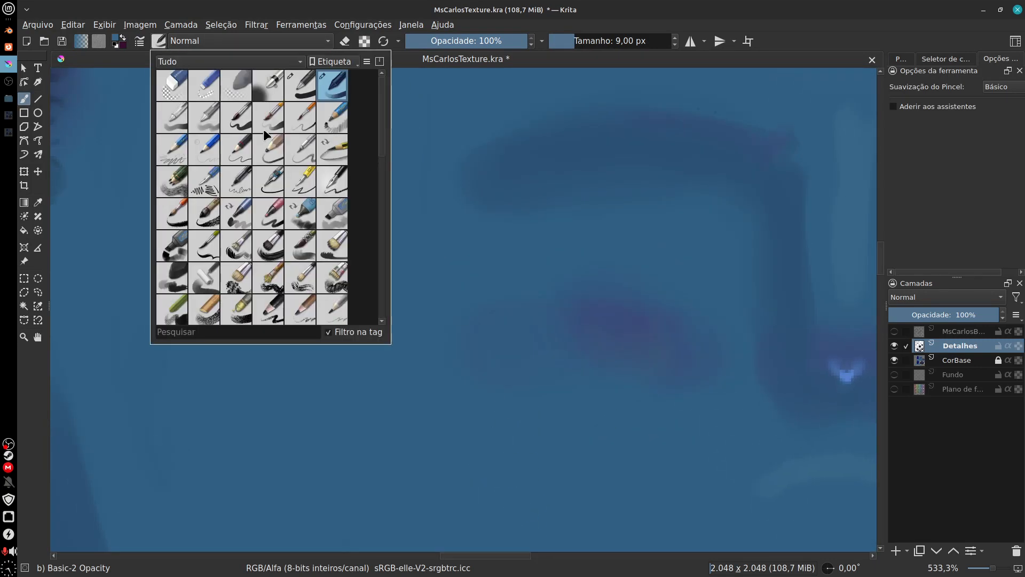
{"action": "scroll", "coordinate": [386, 187], "scroll_direction": "down", "scroll_amount": 5}
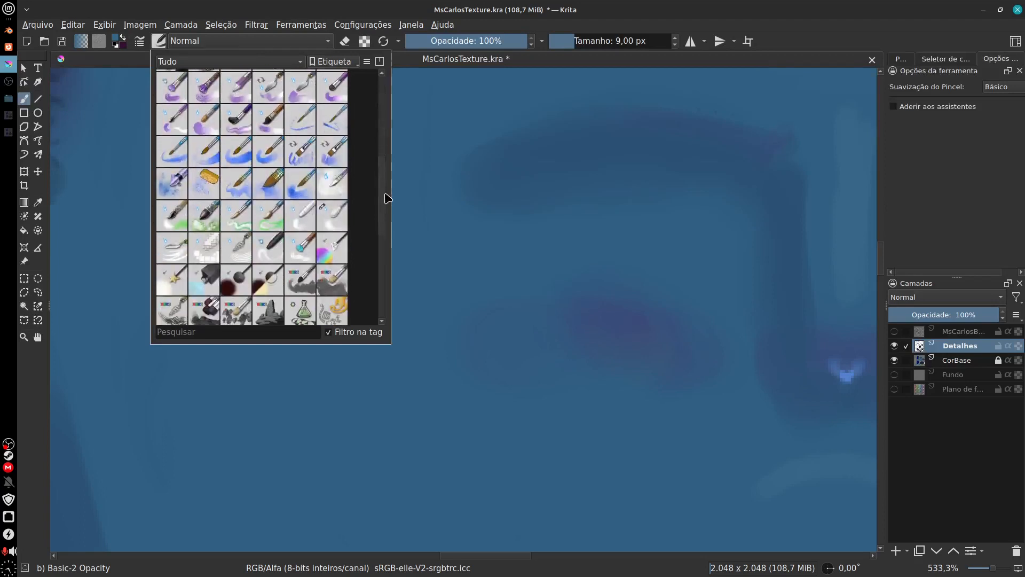
{"action": "left_click", "coordinate": [344, 199]}
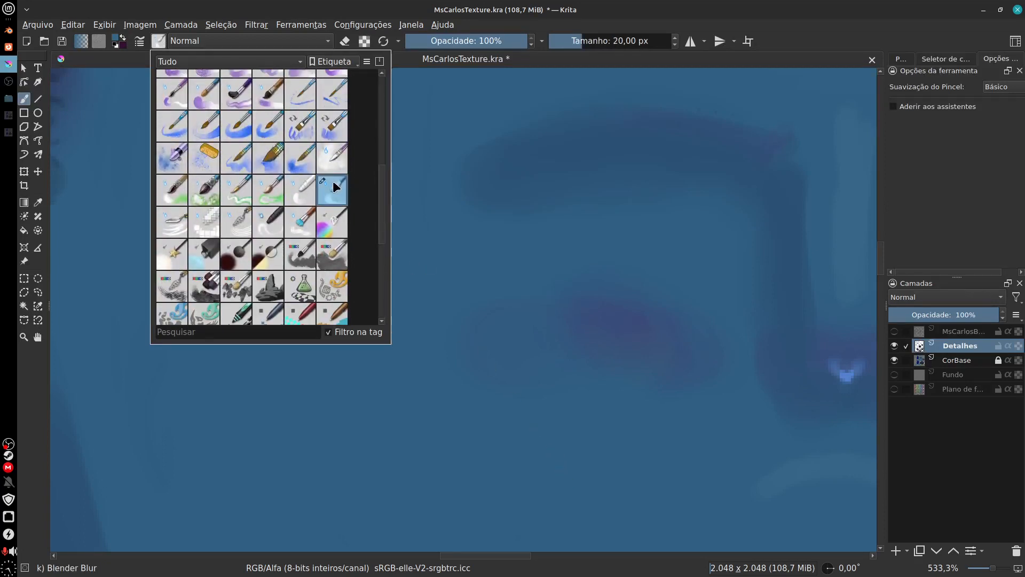
{"action": "left_click", "coordinate": [675, 463]}
Step: Blur the edges of the nose-bridge highlight, the arc below the nose and the chin spot
{"action": "left_click_drag", "start_coordinate": [694, 389], "coordinate": [444, 441]}
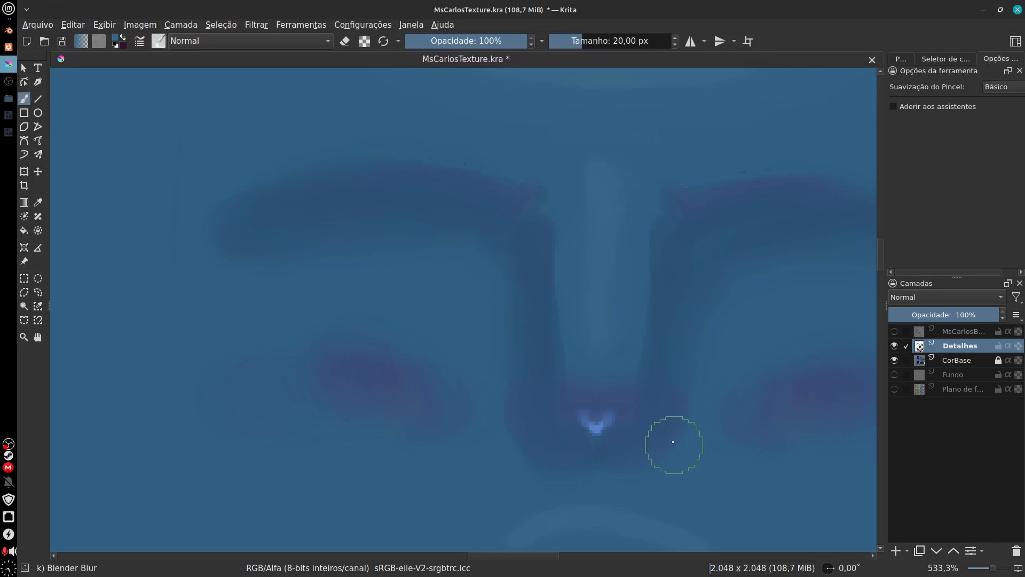
{"action": "left_click_drag", "start_coordinate": [696, 455], "coordinate": [681, 230]}
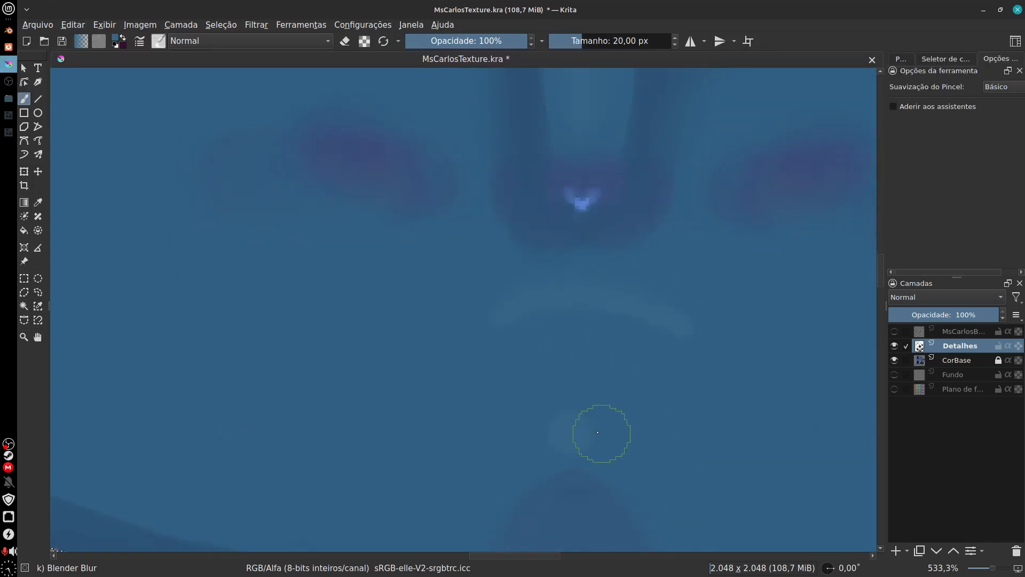
{"action": "left_click_drag", "start_coordinate": [662, 386], "coordinate": [612, 468]}
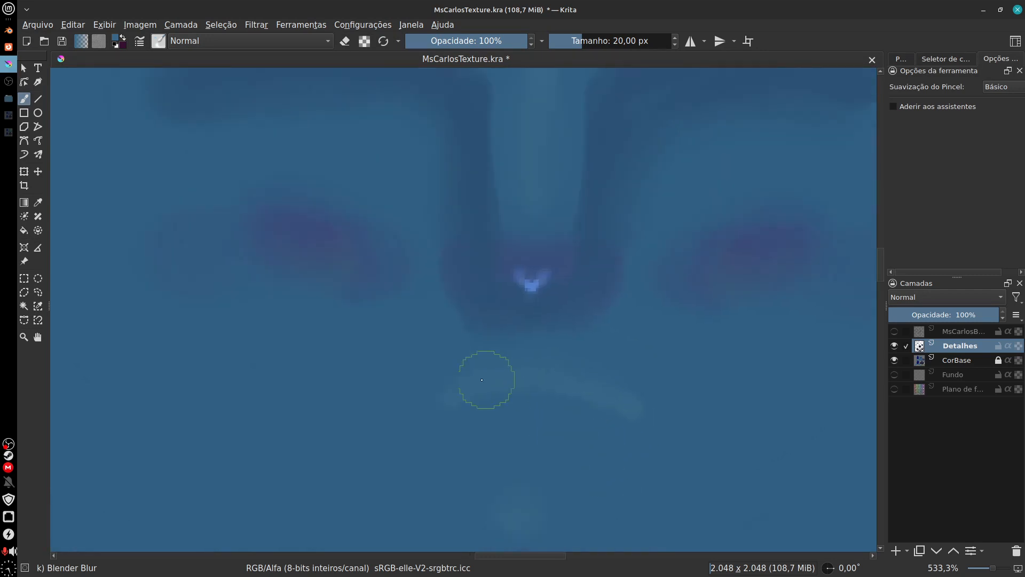
{"action": "left_click_drag", "start_coordinate": [508, 393], "coordinate": [573, 508]}
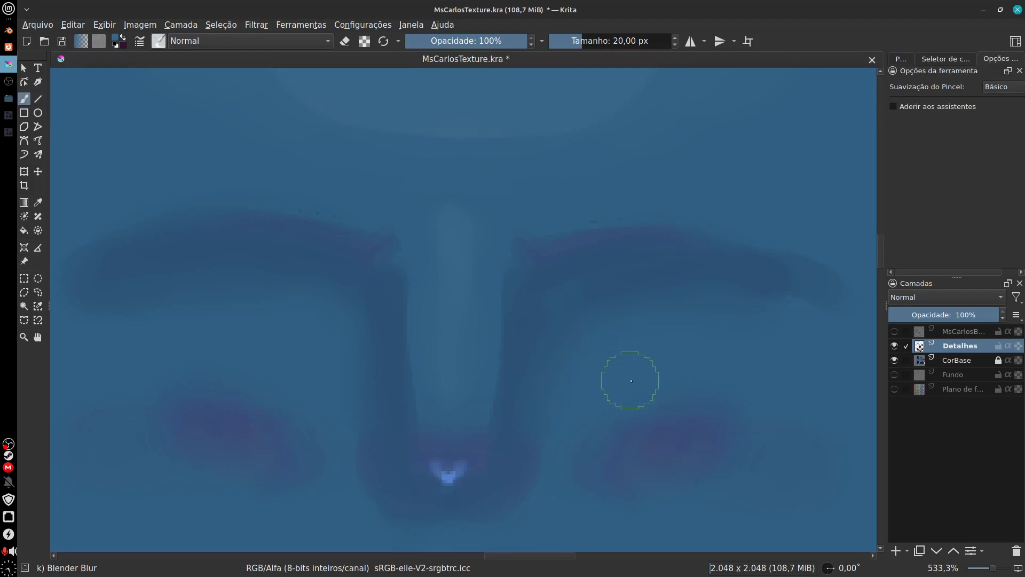
Step: Blend the shading and highlights around the nose, cheeks and mouth further at 400% zoom
{"action": "scroll", "coordinate": [661, 405], "scroll_direction": "down", "scroll_amount": 3}
{"action": "scroll", "coordinate": [661, 406], "scroll_direction": "down", "scroll_amount": 2}
{"action": "scroll", "coordinate": [469, 252], "scroll_direction": "up", "scroll_amount": 4}
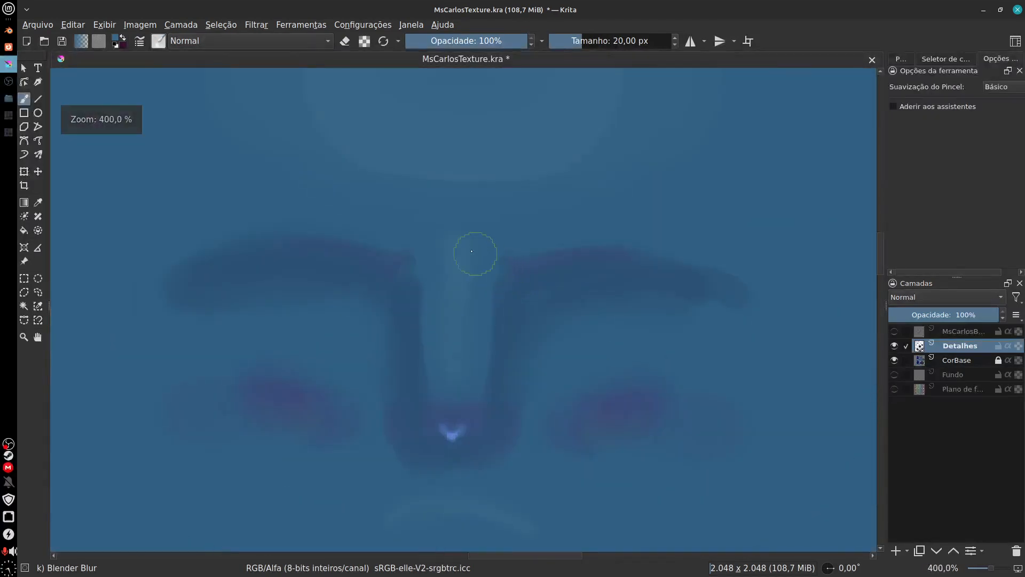
{"action": "left_click_drag", "start_coordinate": [597, 413], "coordinate": [726, 371]}
{"action": "left_click_drag", "start_coordinate": [474, 467], "coordinate": [442, 396]}
{"action": "left_click_drag", "start_coordinate": [685, 419], "coordinate": [263, 447]}
{"action": "left_click_drag", "start_coordinate": [536, 389], "coordinate": [409, 441]}
{"action": "left_click_drag", "start_coordinate": [386, 405], "coordinate": [572, 505]}
Step: Clear the selection and show the UV wireframe layer over the ear islands, keeping Detalhes at 100% opacity
{"action": "scroll", "coordinate": [549, 435], "scroll_direction": "down", "scroll_amount": 4}
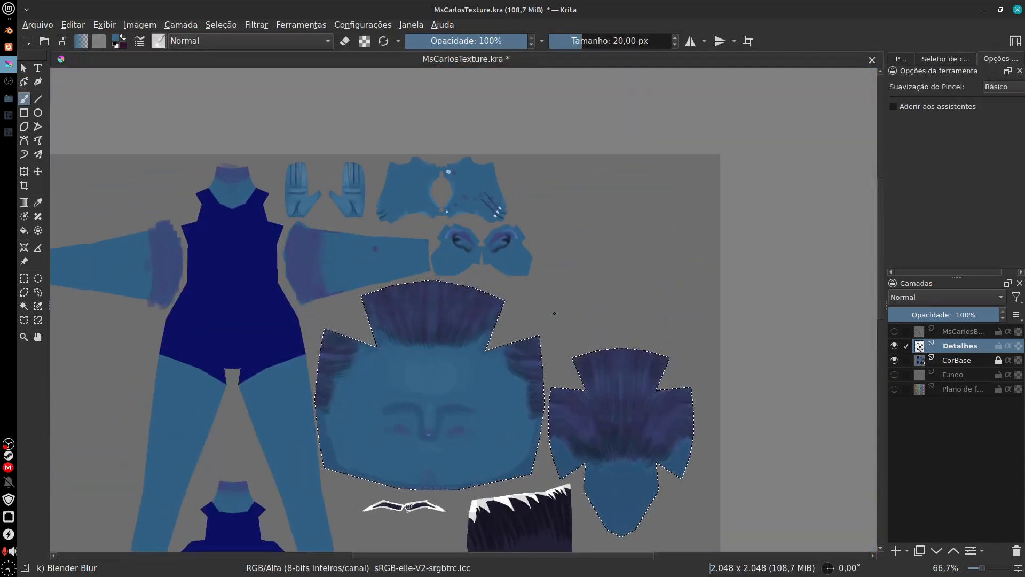
{"action": "key", "text": "ctrl+shift+a"}
{"action": "scroll", "coordinate": [554, 311], "scroll_direction": "up", "scroll_amount": 4}
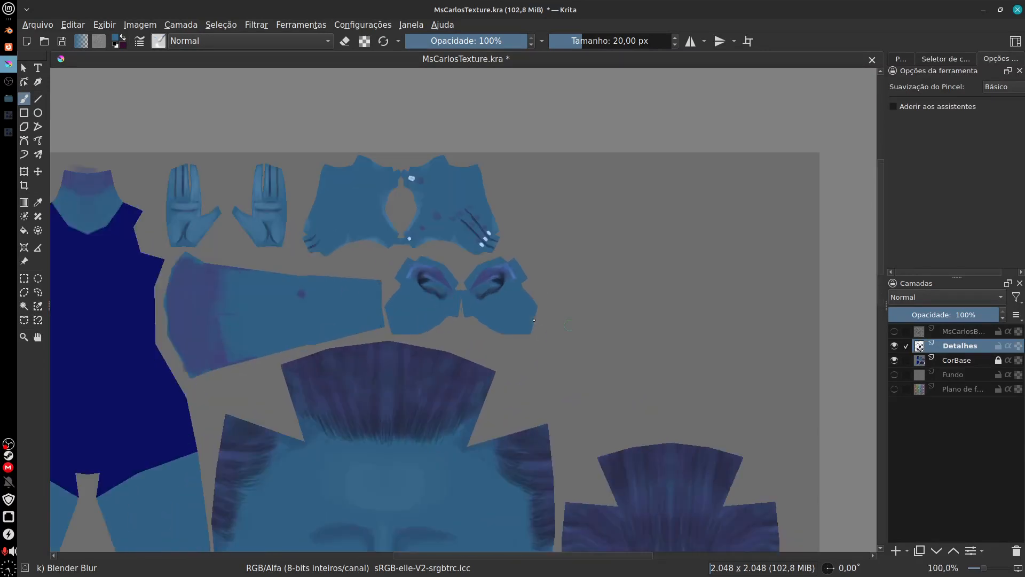
{"action": "scroll", "coordinate": [515, 334], "scroll_direction": "up", "scroll_amount": 1}
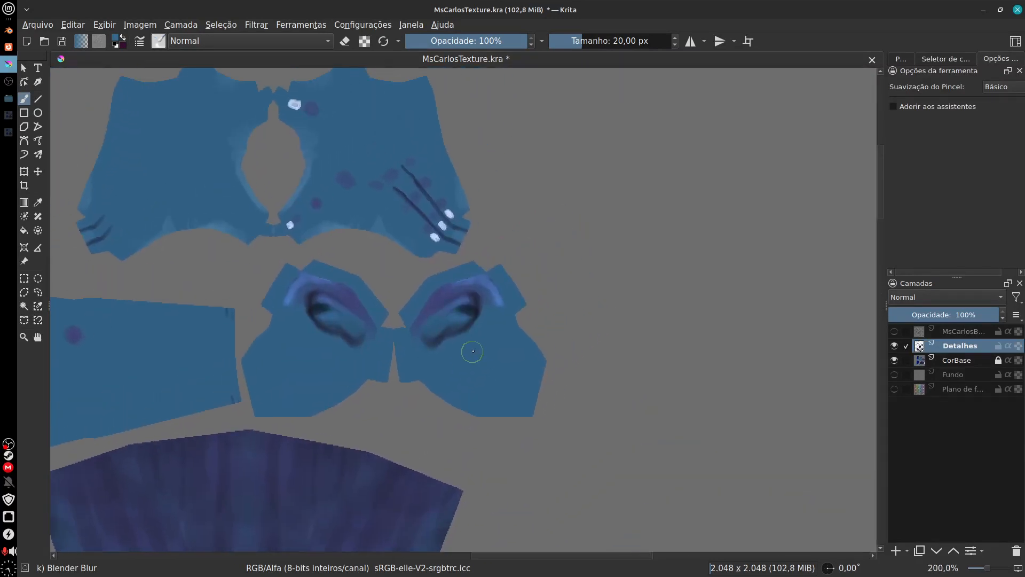
{"action": "scroll", "coordinate": [515, 364], "scroll_direction": "up", "scroll_amount": 1}
{"action": "left_click", "coordinate": [895, 331]}
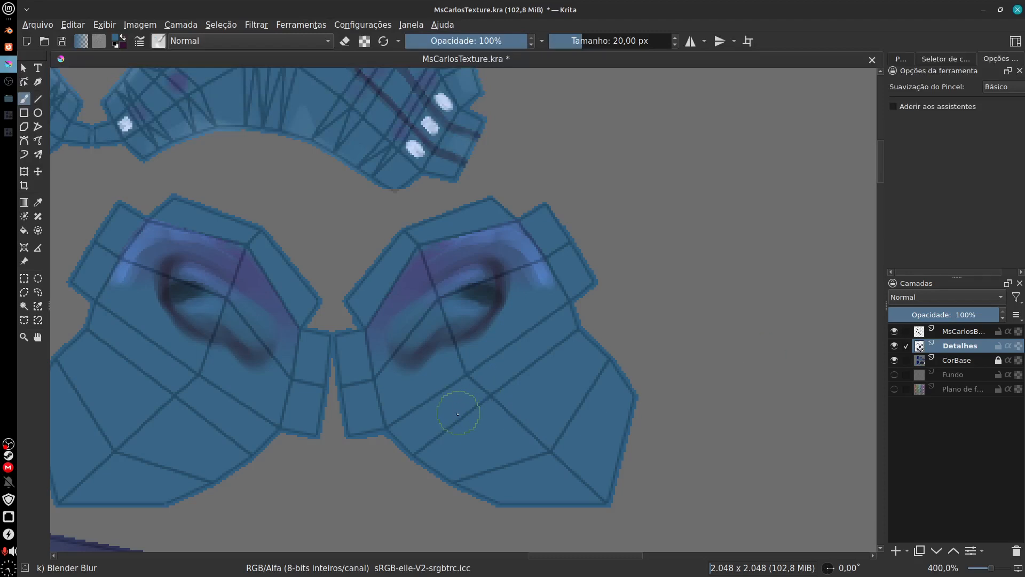
{"action": "left_click", "coordinate": [895, 319]}
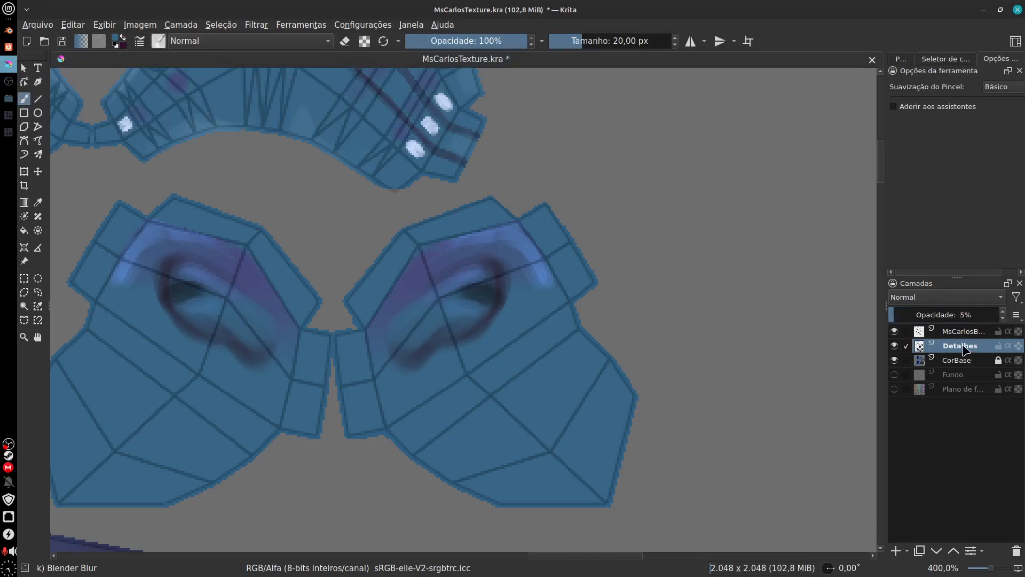
{"action": "left_click_drag", "start_coordinate": [898, 315], "coordinate": [1014, 317]}
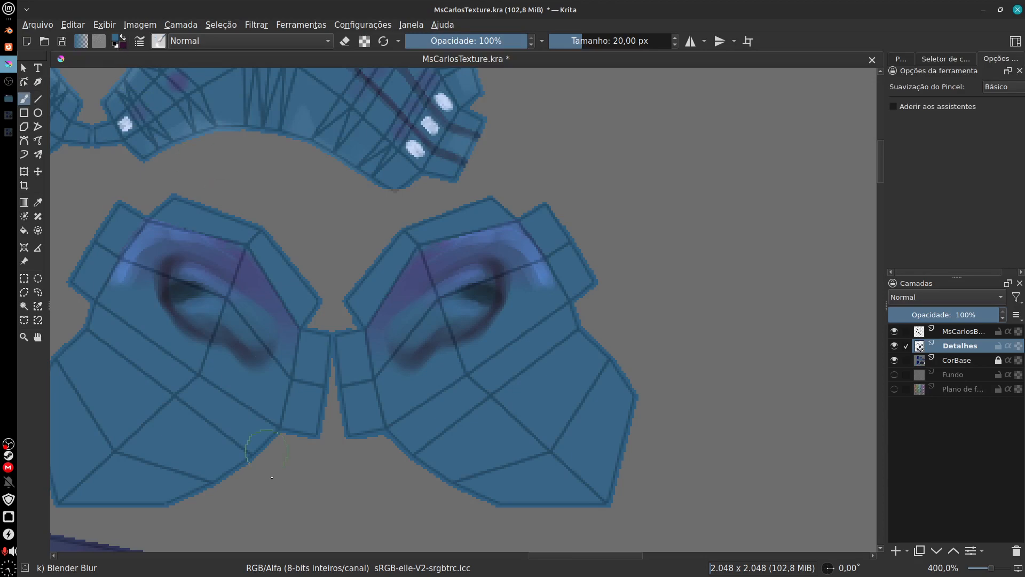
Step: Compare the face with Detalhes hidden and shown, and check its shading against the UV wireframe layer
{"action": "left_click_drag", "start_coordinate": [272, 476], "coordinate": [577, 320]}
{"action": "left_click", "coordinate": [895, 345]}
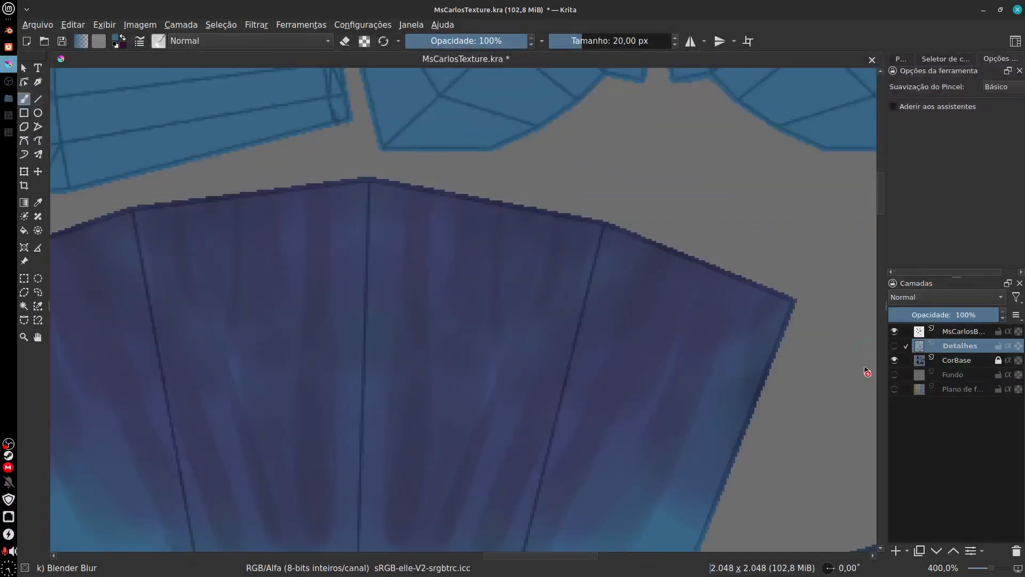
{"action": "left_click_drag", "start_coordinate": [611, 513], "coordinate": [657, 93]}
{"action": "left_click_drag", "start_coordinate": [556, 503], "coordinate": [596, 115]}
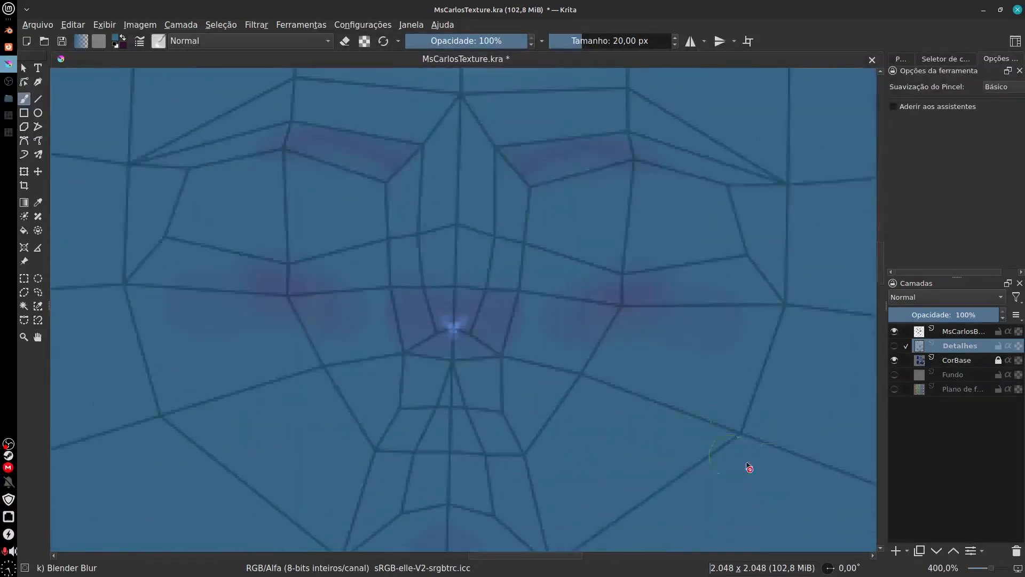
{"action": "left_click", "coordinate": [894, 345]}
{"action": "left_click", "coordinate": [894, 331]}
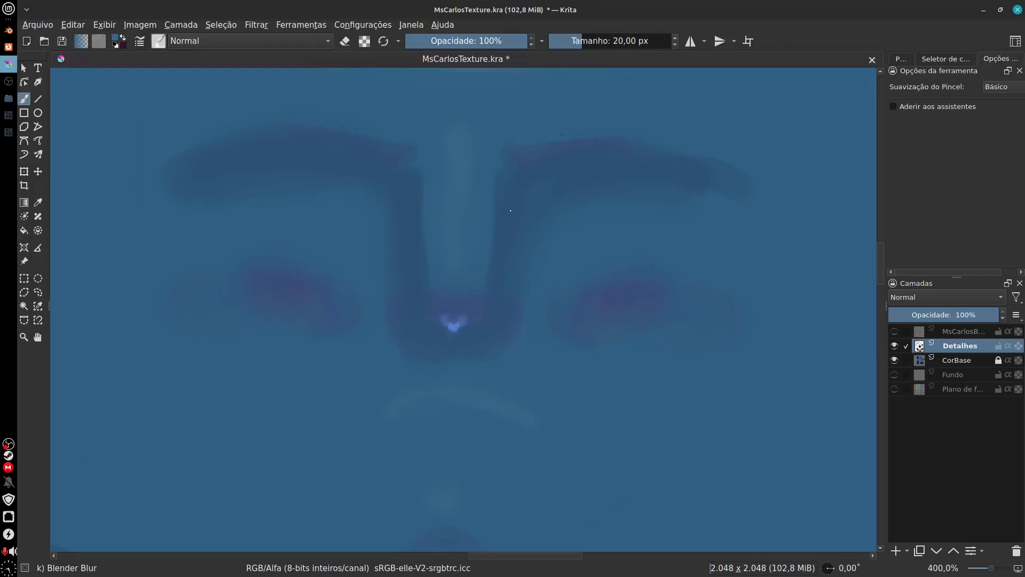
{"action": "left_click", "coordinate": [894, 331]}
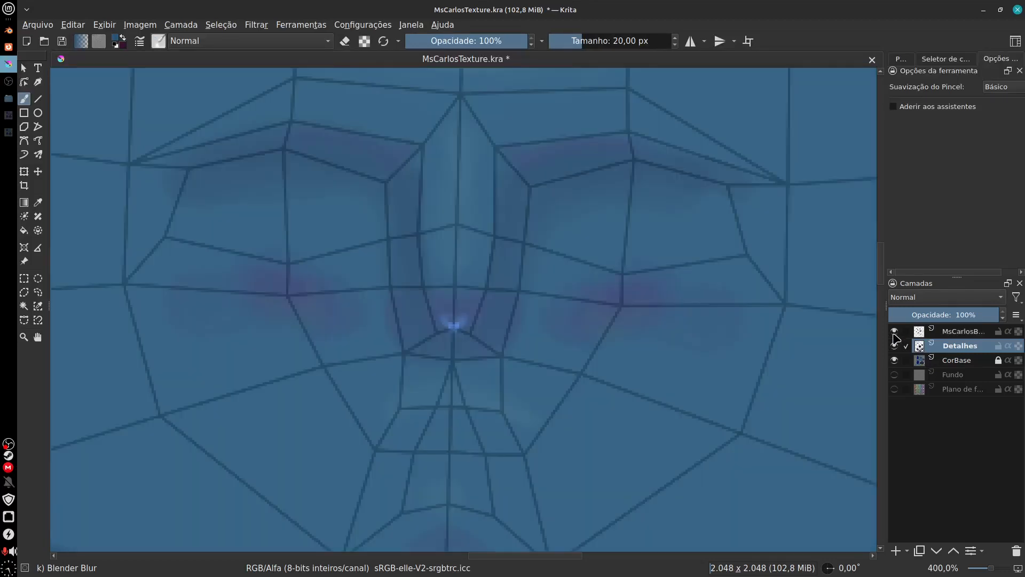
Step: Choose the Basic-2 Opacity brush and paint small dark blue strokes at 9 px on the lower faces of the right ear island
{"action": "left_click", "coordinate": [894, 331]}
{"action": "left_click", "coordinate": [894, 332]}
{"action": "left_click_drag", "start_coordinate": [667, 190], "coordinate": [556, 514]}
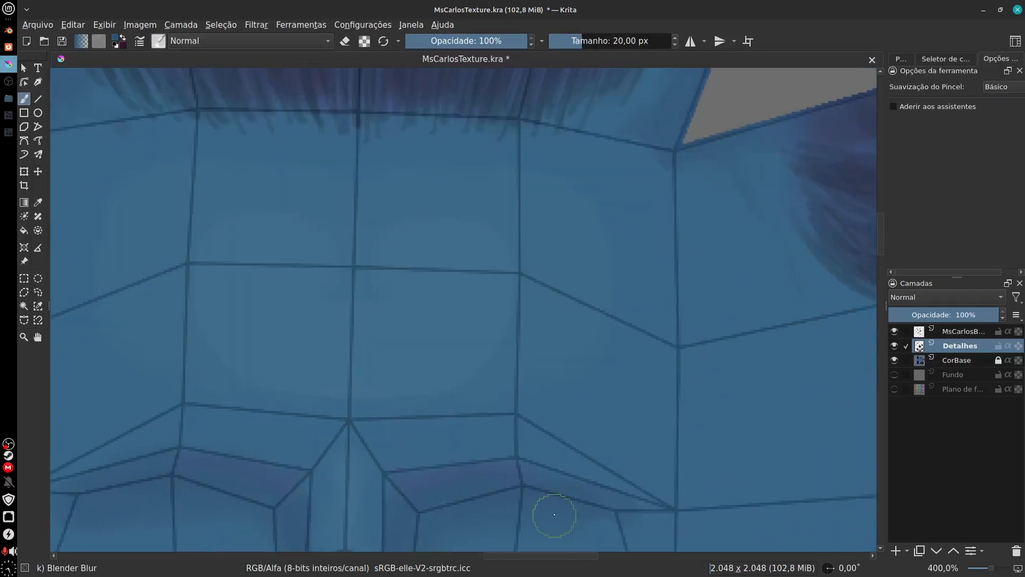
{"action": "left_click_drag", "start_coordinate": [560, 99], "coordinate": [519, 529]}
{"action": "mouse_move", "coordinate": [554, 121]}
{"action": "left_mouse_down"}
{"action": "mouse_move", "coordinate": [492, 499]}
{"action": "mouse_move", "coordinate": [396, 518]}
{"action": "left_mouse_up"}
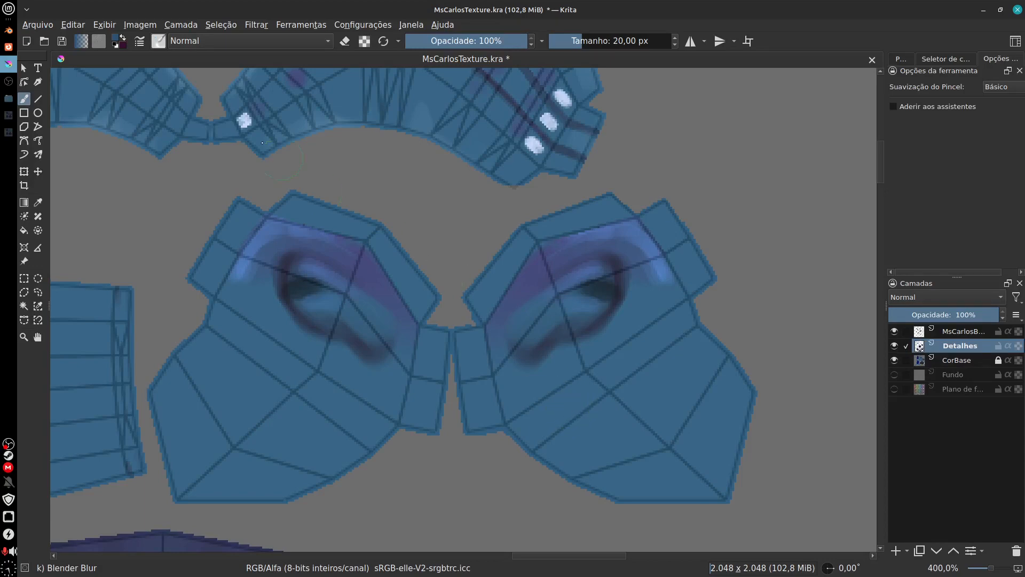
{"action": "left_click", "coordinate": [159, 41]}
{"action": "left_click_drag", "start_coordinate": [387, 185], "coordinate": [386, 102]}
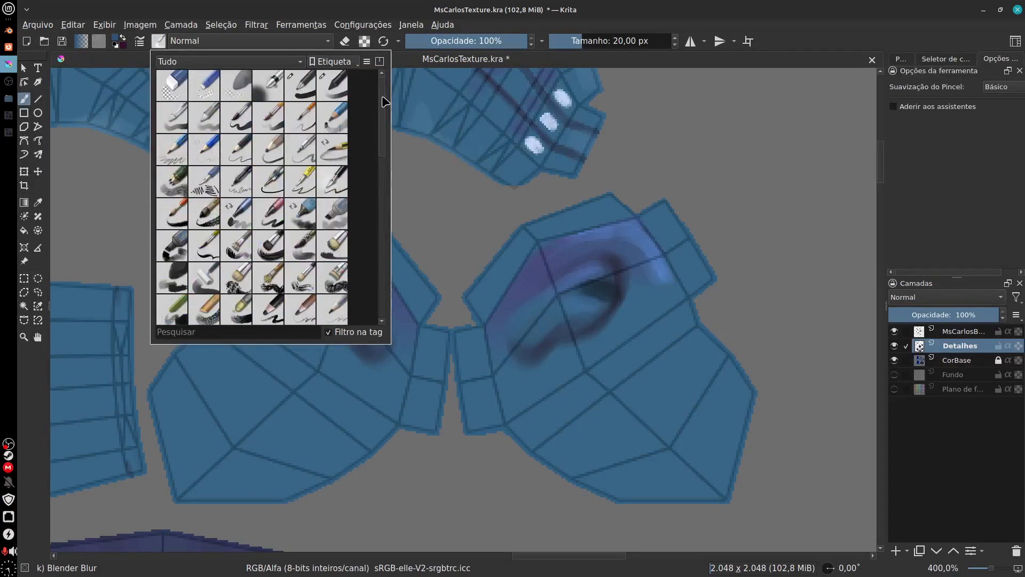
{"action": "left_click", "coordinate": [334, 86]}
{"action": "left_click", "coordinate": [604, 297]}
{"action": "left_click_drag", "start_coordinate": [643, 403], "coordinate": [600, 412]}
{"action": "left_click_drag", "start_coordinate": [643, 384], "coordinate": [591, 413]}
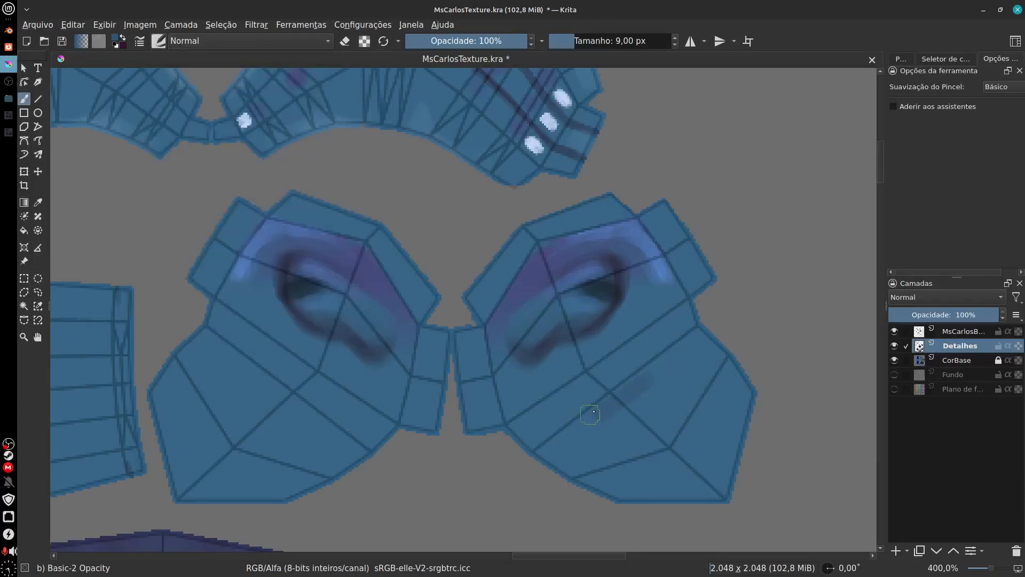
Step: Enlarge the brush to 35 px and shade the right ear's lower faces dark blue, undoing the stray stroke over its upper edge
{"action": "key", "text": "f"}
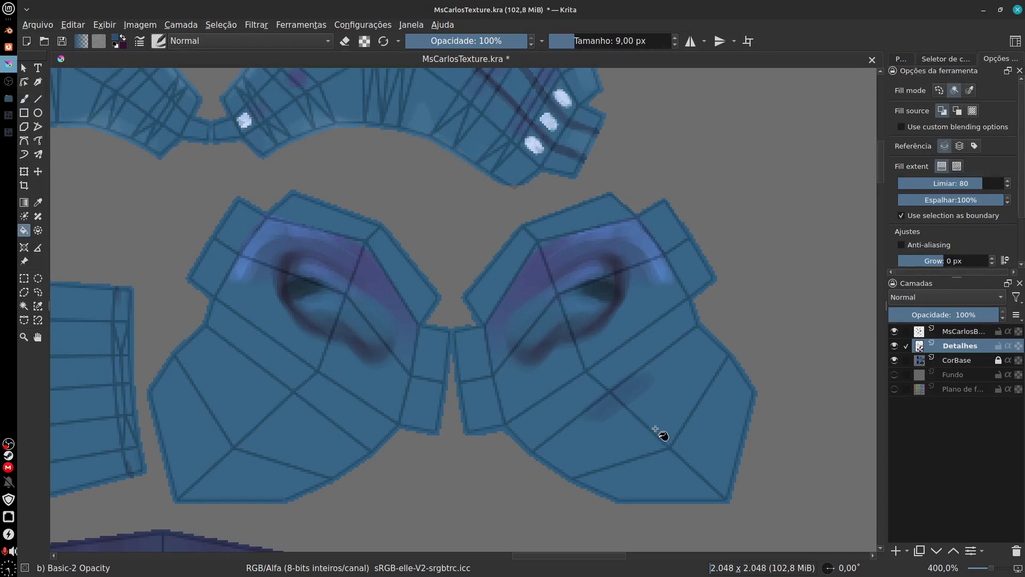
{"action": "key", "text": "b"}
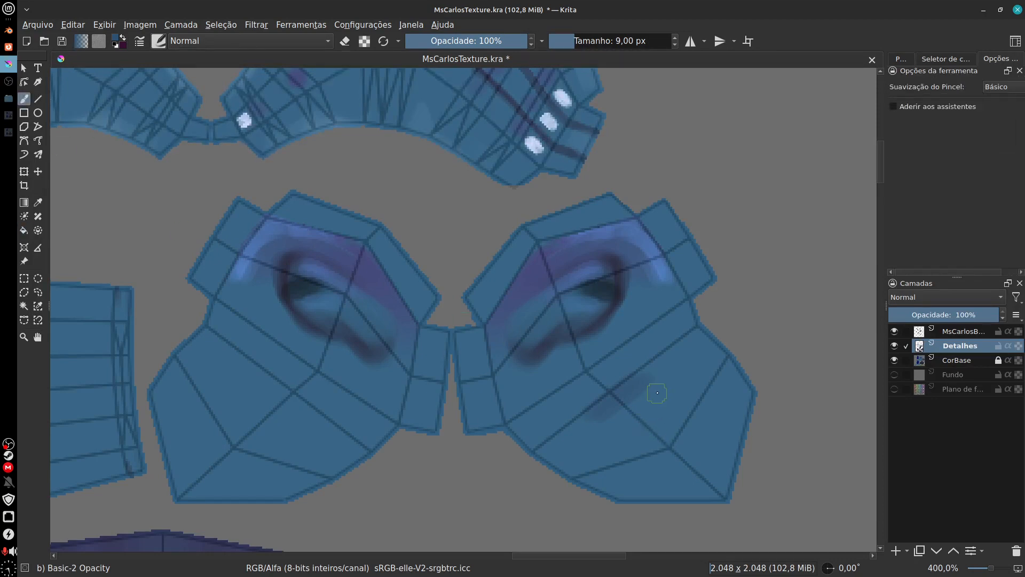
{"action": "key", "text": "bracketright"}
{"action": "key", "text": "bracketright"}
{"action": "key", "text": "bracketright"}
{"action": "key", "text": "bracketright"}
{"action": "key", "text": "bracketright"}
{"action": "key", "text": "bracketright"}
{"action": "key", "text": "bracketright"}
{"action": "key", "text": "bracketright"}
{"action": "key", "text": "bracketright"}
{"action": "key", "text": "bracketright"}
{"action": "key", "text": "bracketright"}
{"action": "key", "text": "bracketright"}
{"action": "key", "text": "bracketright"}
{"action": "key", "text": "bracketright"}
{"action": "key", "text": "bracketright"}
{"action": "key", "text": "bracketright"}
{"action": "key", "text": "bracketright"}
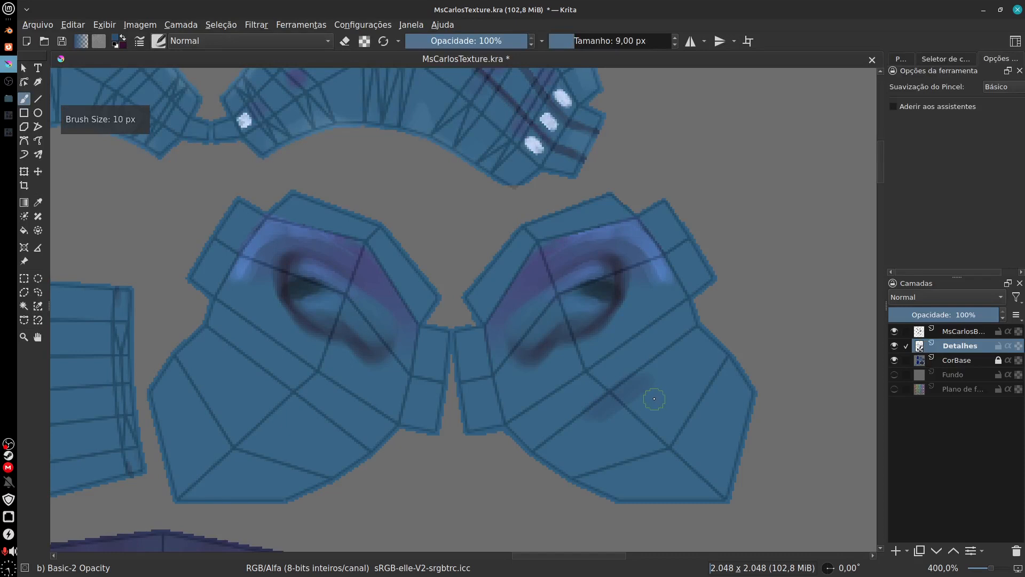
{"action": "mouse_move", "coordinate": [618, 414]}
{"action": "left_mouse_down"}
{"action": "mouse_move", "coordinate": [650, 385]}
{"action": "mouse_move", "coordinate": [578, 414]}
{"action": "mouse_move", "coordinate": [645, 389]}
{"action": "mouse_move", "coordinate": [661, 393]}
{"action": "mouse_move", "coordinate": [658, 412]}
{"action": "mouse_move", "coordinate": [687, 410]}
{"action": "mouse_move", "coordinate": [688, 376]}
{"action": "mouse_move", "coordinate": [637, 393]}
{"action": "left_mouse_up"}
{"action": "mouse_move", "coordinate": [665, 206]}
{"action": "left_mouse_down"}
{"action": "mouse_move", "coordinate": [678, 194]}
{"action": "mouse_move", "coordinate": [733, 235]}
{"action": "mouse_move", "coordinate": [724, 273]}
{"action": "left_mouse_up"}
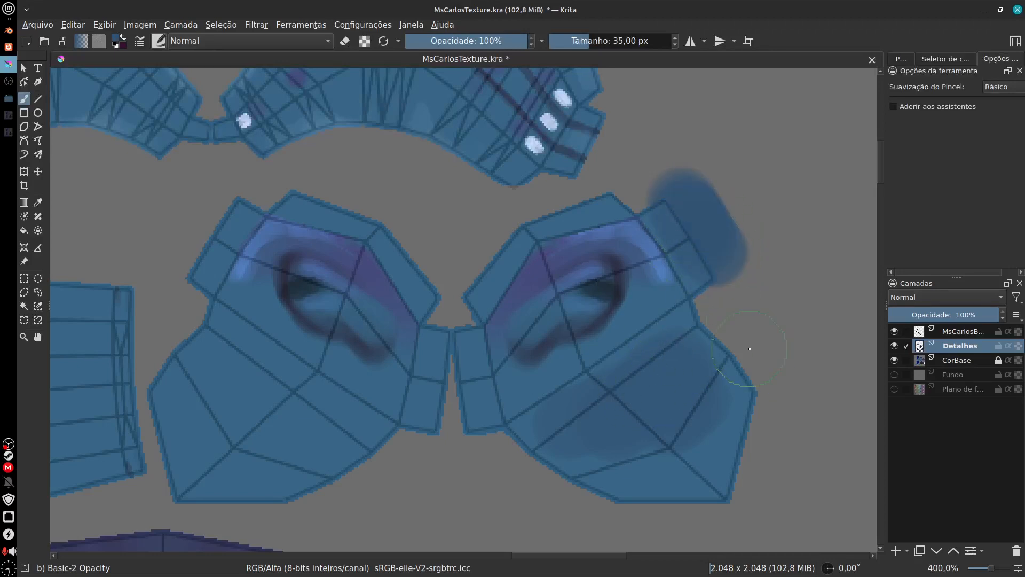
{"action": "key", "text": "ctrl+z"}
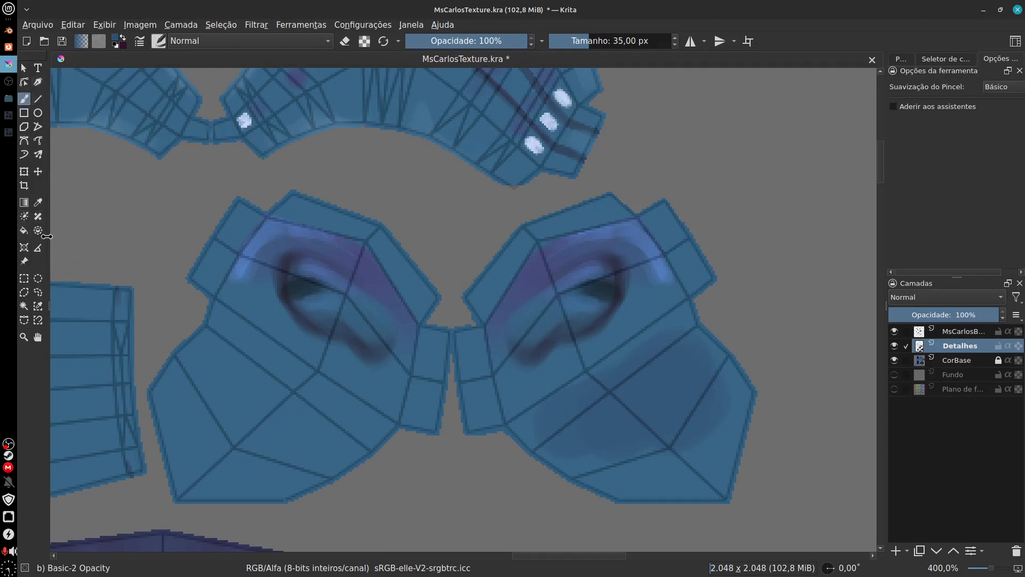
Step: Select the grey background around the islands on CorBase with a replacing contiguous selection, and make Detalhes the active layer again
{"action": "left_click", "coordinate": [24, 306]}
{"action": "left_click", "coordinate": [456, 263]}
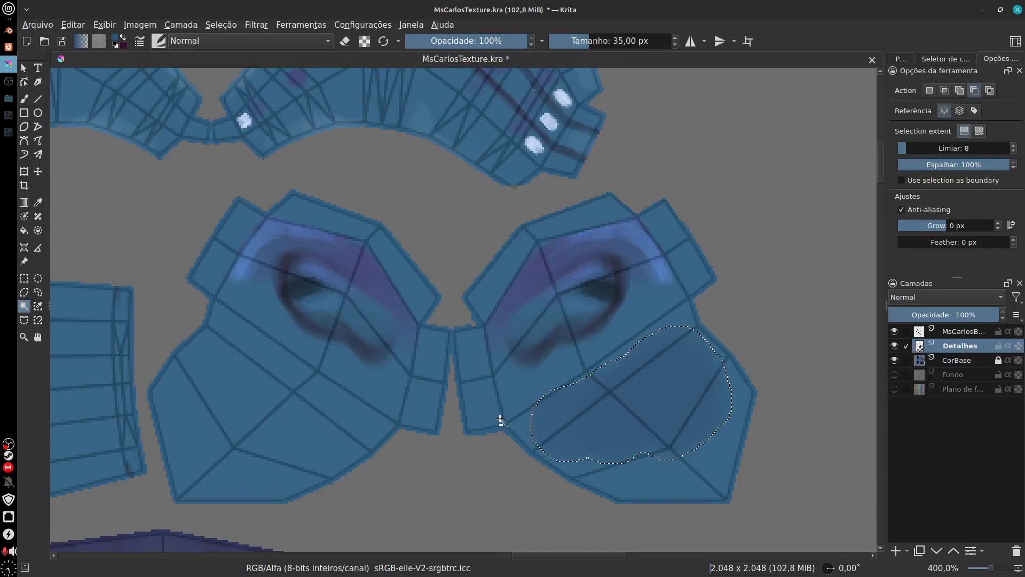
{"action": "left_click", "coordinate": [954, 363]}
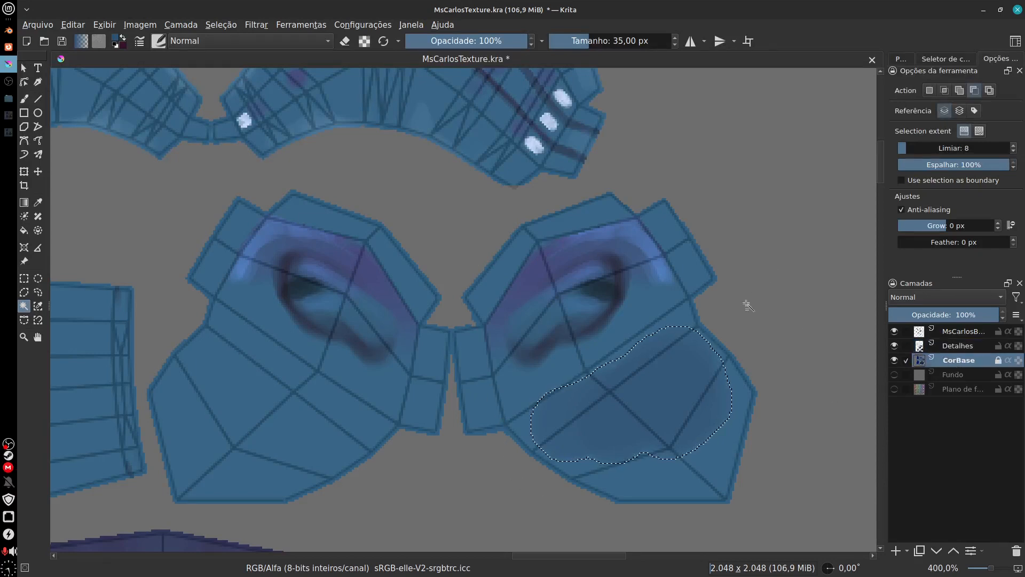
{"action": "left_click", "coordinate": [930, 90]}
{"action": "left_click", "coordinate": [791, 271]}
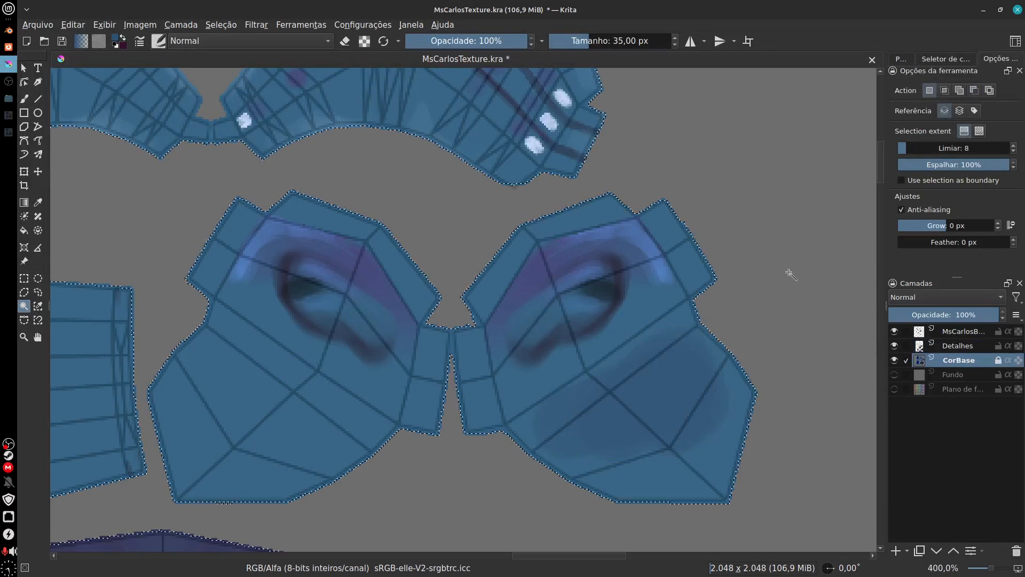
{"action": "left_click", "coordinate": [956, 348]}
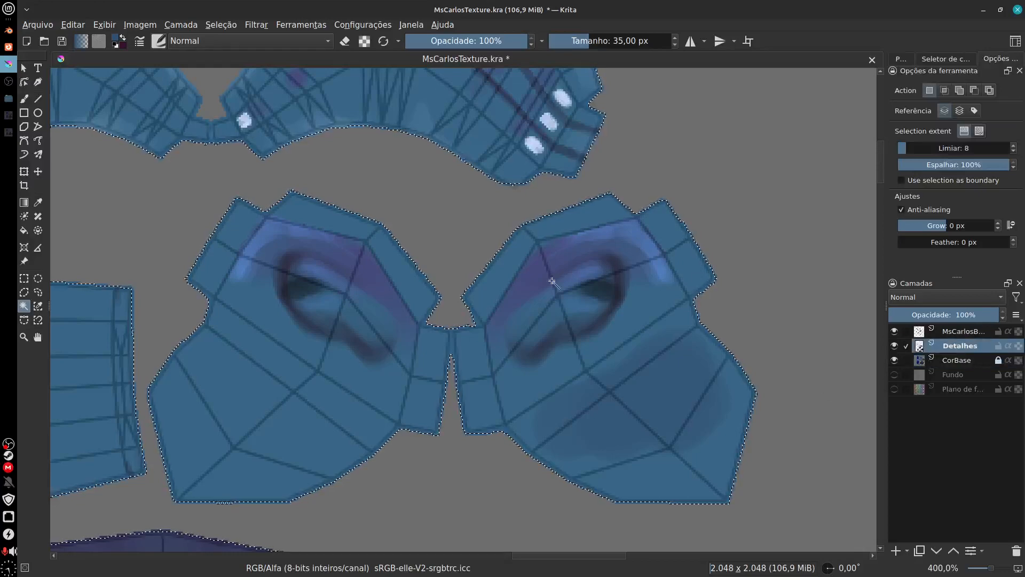
Step: Hide the UV wireframe layer and invert the selection to confine the brush to the islands
{"action": "key", "text": "b"}
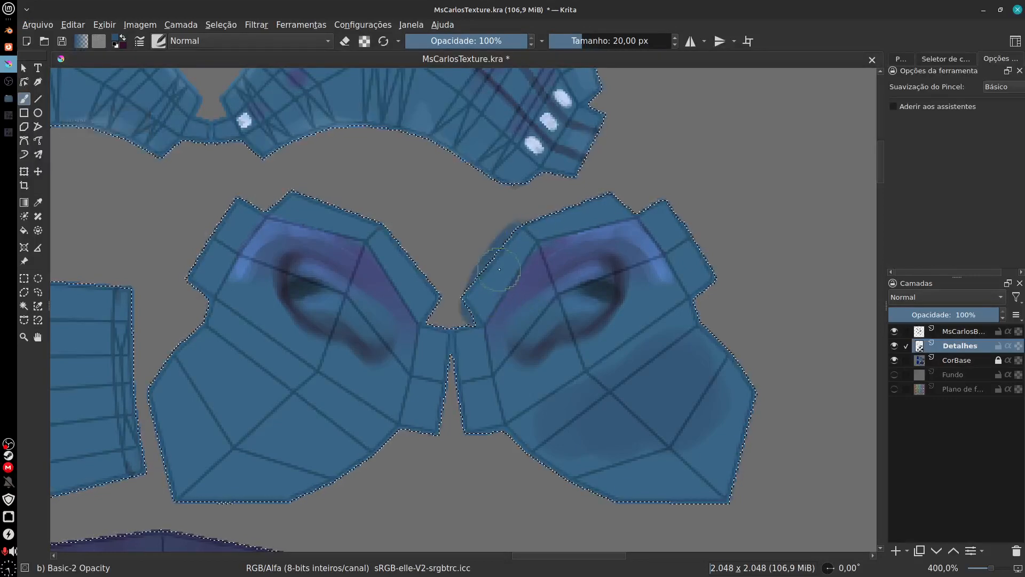
{"action": "left_click", "coordinate": [895, 332]}
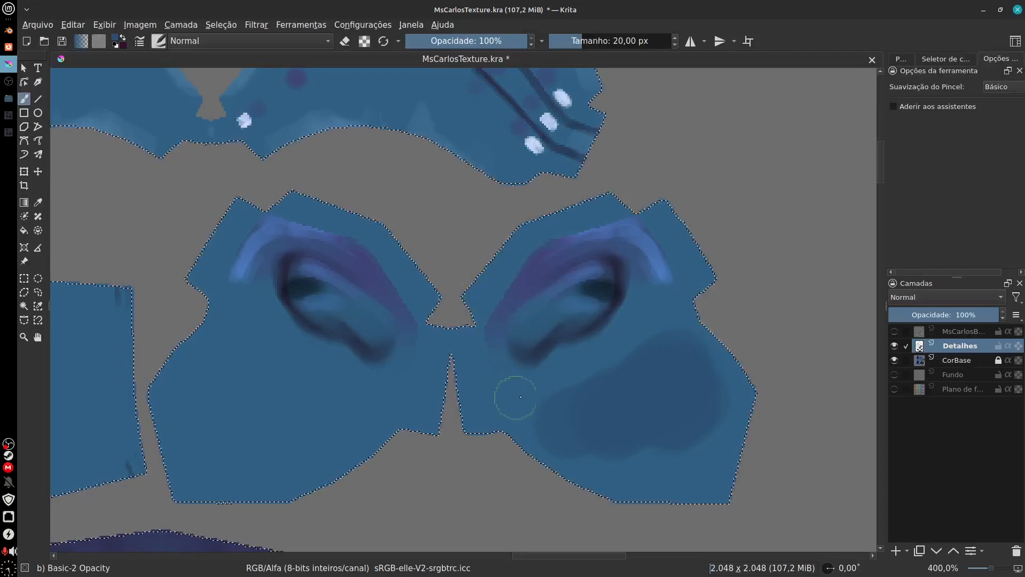
{"action": "left_click", "coordinate": [221, 25]}
{"action": "left_click", "coordinate": [285, 76]}
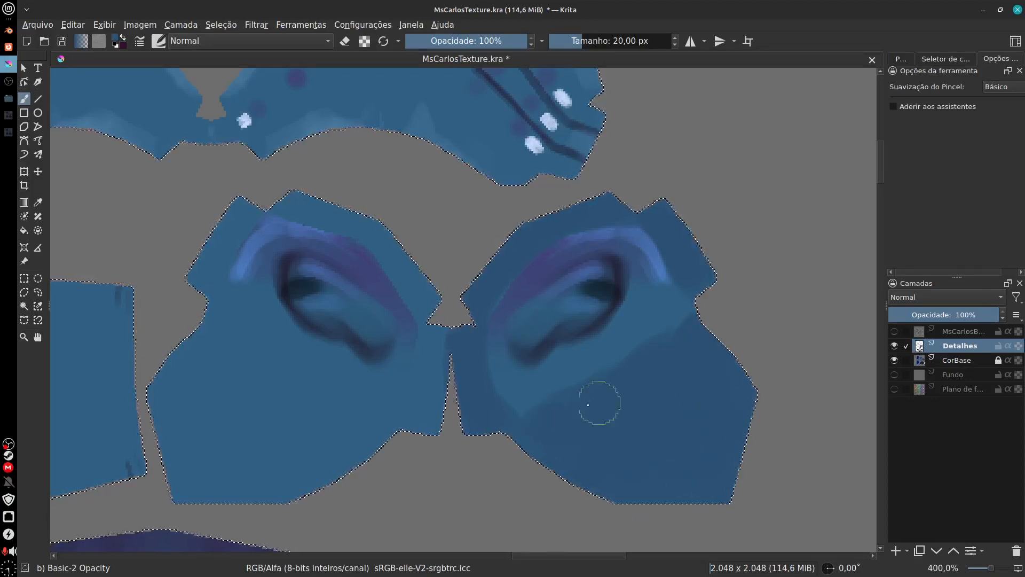
Step: Shade the outer faces of both ear islands dark blue at 20 px, checking the boundaries against the UV wireframe
{"action": "left_click", "coordinate": [894, 331]}
{"action": "left_click", "coordinate": [894, 331]}
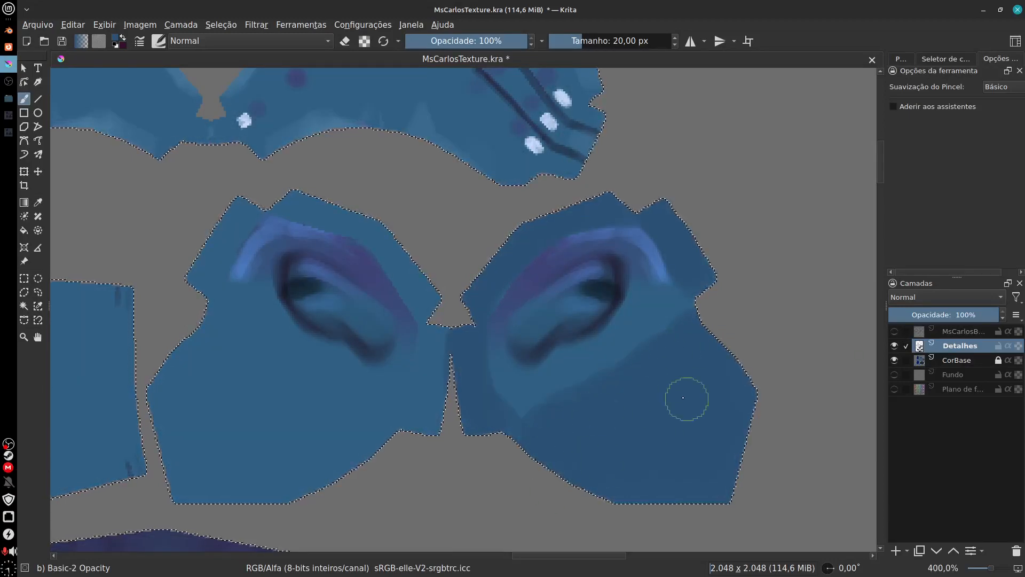
{"action": "left_click", "coordinate": [894, 332]}
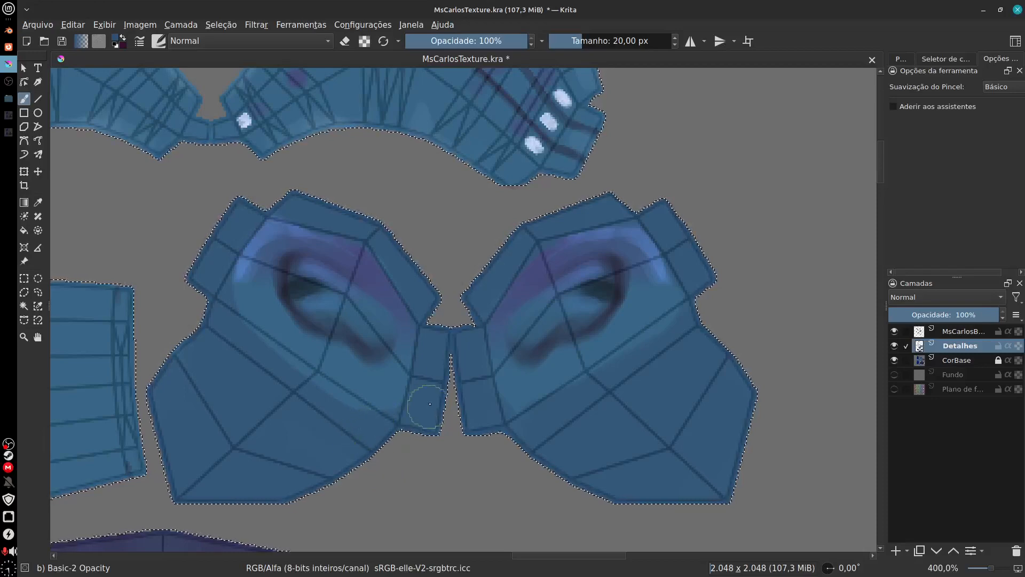
Step: Shade the lower edge band of the large island above the ears dark blue, using the 20 px brush on its right half
{"action": "left_click_drag", "start_coordinate": [441, 471], "coordinate": [520, 542]}
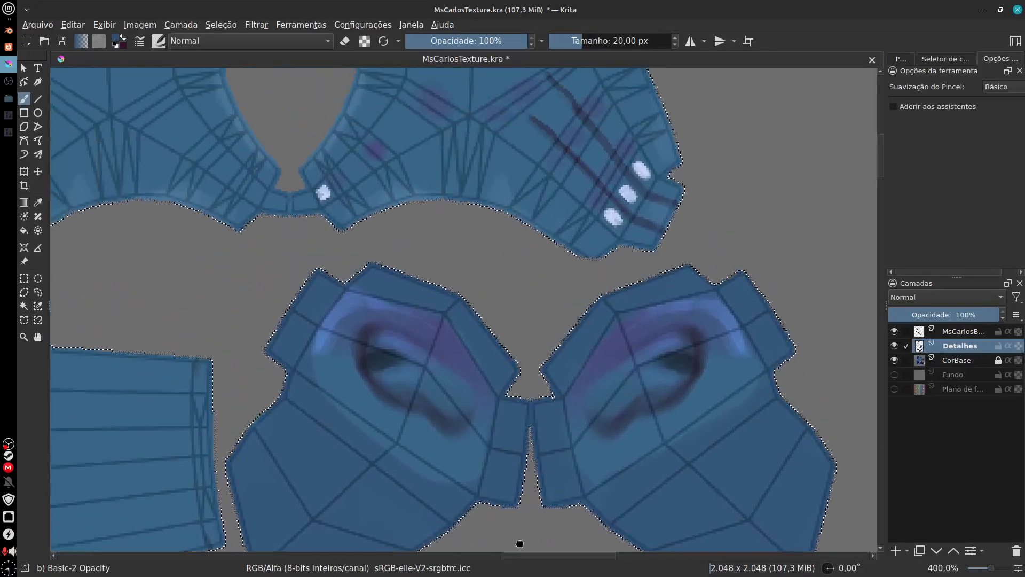
{"action": "left_click_drag", "start_coordinate": [603, 348], "coordinate": [604, 441]}
{"action": "left_click_drag", "start_coordinate": [528, 364], "coordinate": [597, 429]}
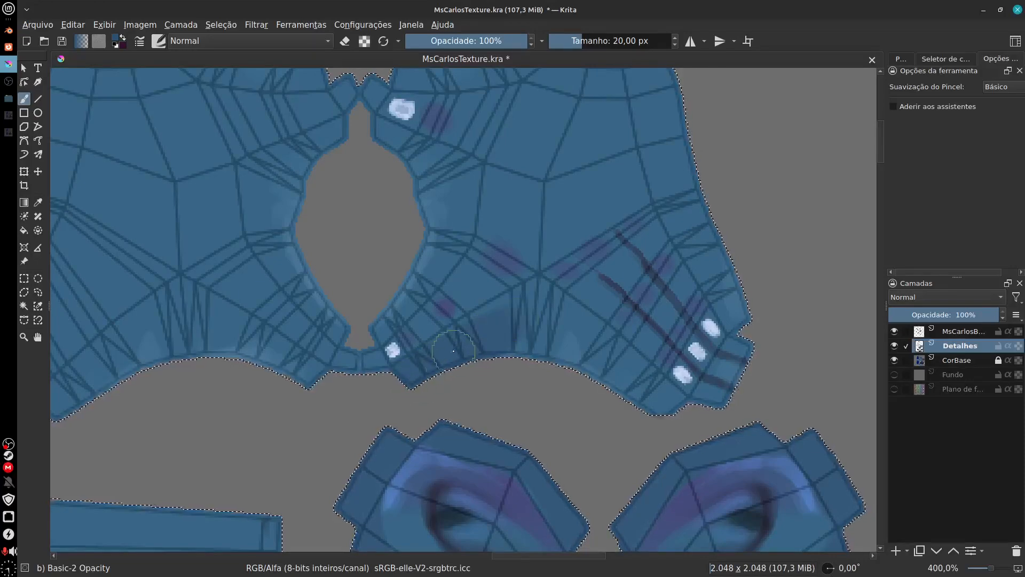
{"action": "mouse_move", "coordinate": [514, 297]}
{"action": "left_mouse_down"}
{"action": "mouse_move", "coordinate": [550, 303]}
{"action": "mouse_move", "coordinate": [666, 407]}
{"action": "mouse_move", "coordinate": [592, 374]}
{"action": "mouse_move", "coordinate": [619, 349]}
{"action": "left_mouse_up"}
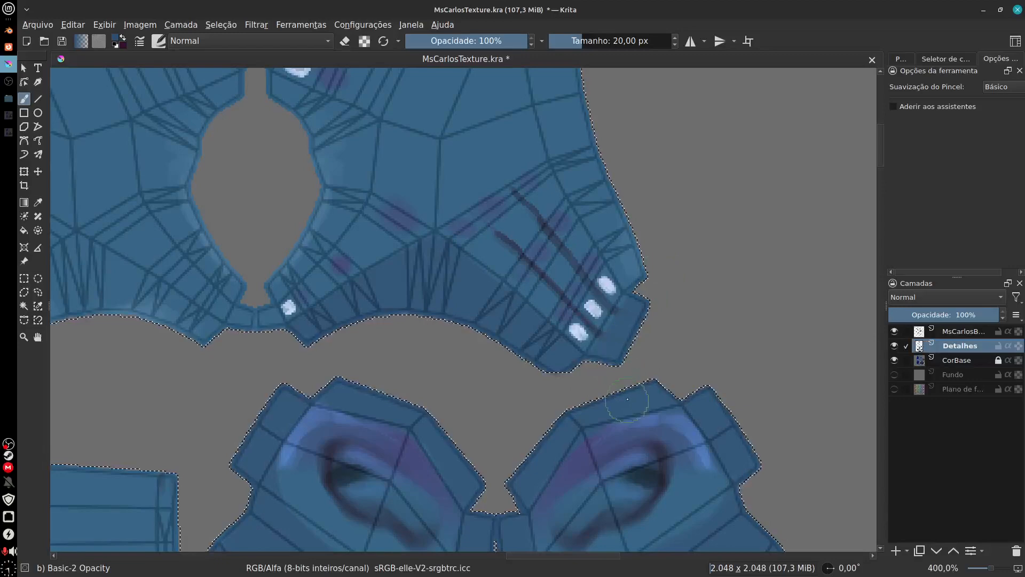
Step: Touch up the shading on the corner tab beside the three white spots with a smaller brush, undoing the stray strokes
{"action": "mouse_move", "coordinate": [627, 400]}
{"action": "left_mouse_down"}
{"action": "mouse_move", "coordinate": [610, 360]}
{"action": "mouse_move", "coordinate": [633, 297]}
{"action": "left_mouse_up"}
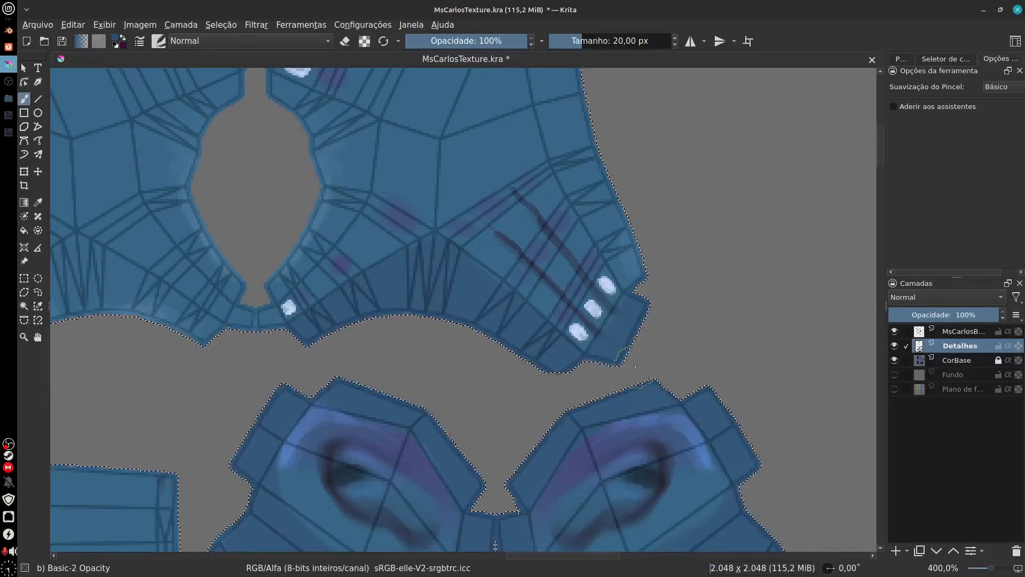
{"action": "key", "text": "ctrl+z"}
{"action": "mouse_move", "coordinate": [628, 370]}
{"action": "left_mouse_down"}
{"action": "mouse_move", "coordinate": [617, 329]}
{"action": "mouse_move", "coordinate": [669, 342]}
{"action": "mouse_move", "coordinate": [628, 336]}
{"action": "mouse_move", "coordinate": [632, 305]}
{"action": "mouse_move", "coordinate": [655, 325]}
{"action": "mouse_move", "coordinate": [650, 288]}
{"action": "mouse_move", "coordinate": [636, 318]}
{"action": "mouse_move", "coordinate": [625, 301]}
{"action": "mouse_move", "coordinate": [622, 319]}
{"action": "mouse_move", "coordinate": [648, 350]}
{"action": "mouse_move", "coordinate": [612, 336]}
{"action": "mouse_move", "coordinate": [606, 403]}
{"action": "left_mouse_up"}
{"action": "key", "text": "ctrl+z"}
{"action": "key", "text": "bracketleft"}
{"action": "key", "text": "bracketleft"}
{"action": "left_click", "coordinate": [618, 328], "text": "ctrl"}
Step: Set the brush back to 20 px and shade the large island's right outer edge dark blue up to its top corner
{"action": "key", "text": "bracketright"}
{"action": "key", "text": "bracketright"}
{"action": "key", "text": "bracketright"}
{"action": "key", "text": "bracketright"}
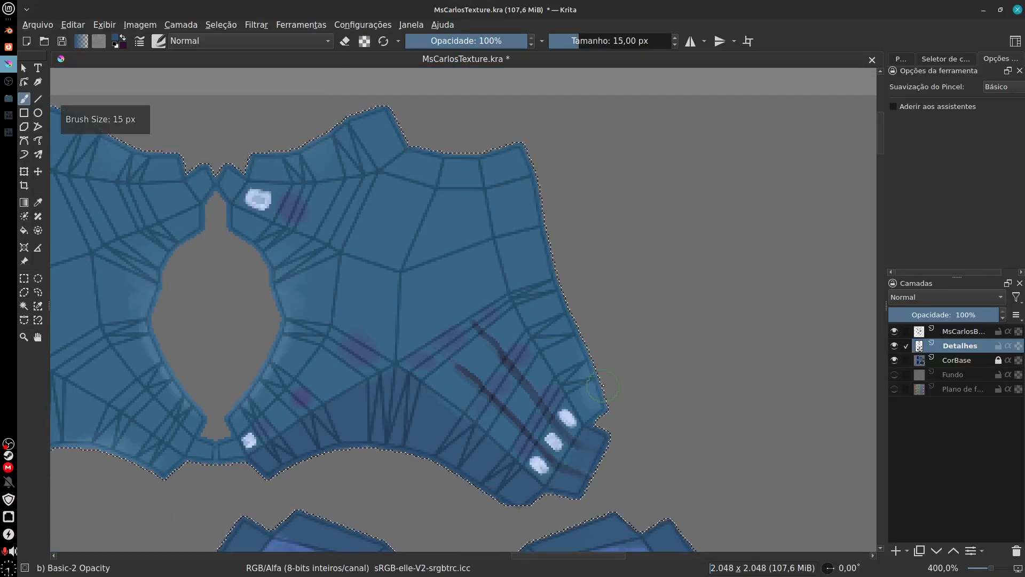
{"action": "key", "text": "bracketright"}
{"action": "key", "text": "bracketright"}
{"action": "key", "text": "bracketright"}
{"action": "key", "text": "bracketright"}
{"action": "key", "text": "bracketright"}
{"action": "mouse_move", "coordinate": [603, 386]}
{"action": "left_mouse_down"}
{"action": "mouse_move", "coordinate": [529, 181]}
{"action": "mouse_move", "coordinate": [504, 165]}
{"action": "left_mouse_up"}
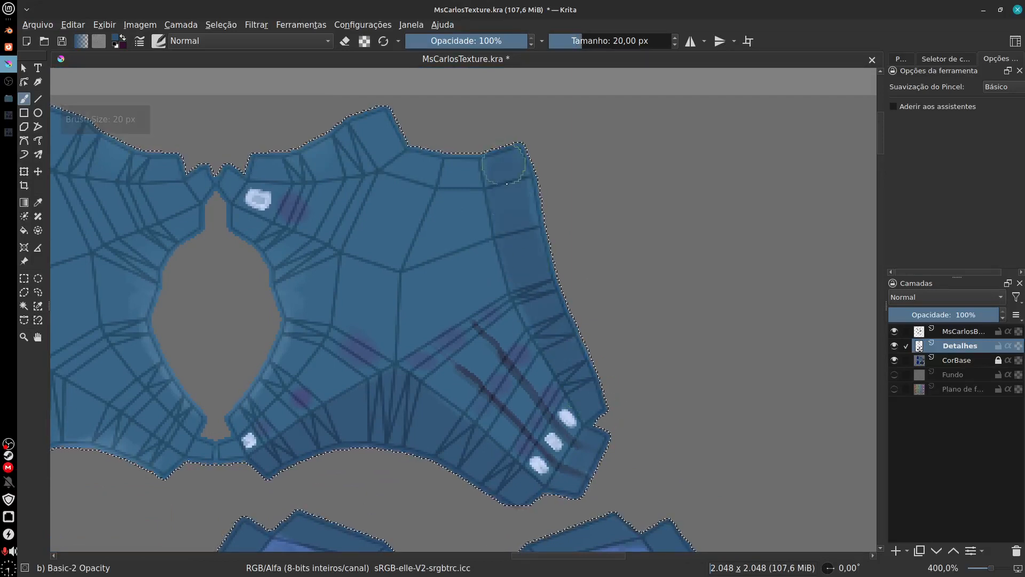
Step: Shade the right rim of the large island's central opening dark blue, undoing the extra stroke at its upper end
{"action": "mouse_move", "coordinate": [338, 430]}
{"action": "left_mouse_down"}
{"action": "mouse_move", "coordinate": [352, 398]}
{"action": "mouse_move", "coordinate": [442, 351]}
{"action": "mouse_move", "coordinate": [509, 335]}
{"action": "left_mouse_up"}
{"action": "mouse_move", "coordinate": [393, 329]}
{"action": "left_mouse_down"}
{"action": "mouse_move", "coordinate": [468, 231]}
{"action": "mouse_move", "coordinate": [449, 289]}
{"action": "mouse_move", "coordinate": [480, 212]}
{"action": "left_mouse_up"}
{"action": "mouse_move", "coordinate": [417, 128]}
{"action": "left_mouse_down"}
{"action": "mouse_move", "coordinate": [446, 157]}
{"action": "mouse_move", "coordinate": [470, 156]}
{"action": "mouse_move", "coordinate": [474, 351]}
{"action": "left_mouse_up"}
{"action": "key", "text": "ctrl+plus"}
{"action": "key", "text": "ctrl+plus"}
{"action": "key", "text": "ctrl+plus"}
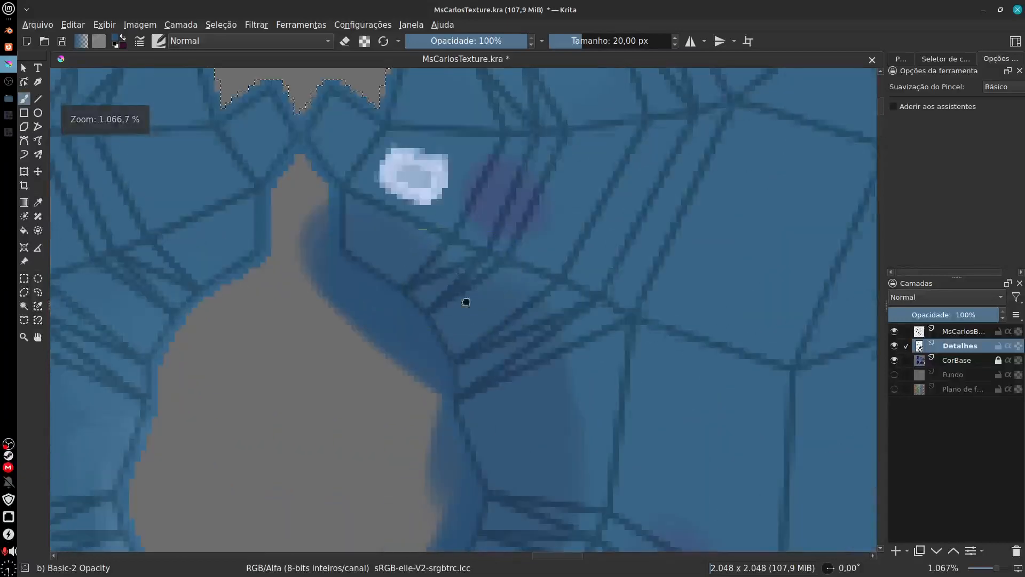
{"action": "left_click_drag", "start_coordinate": [466, 302], "coordinate": [517, 361]}
{"action": "left_click_drag", "start_coordinate": [383, 310], "coordinate": [373, 295]}
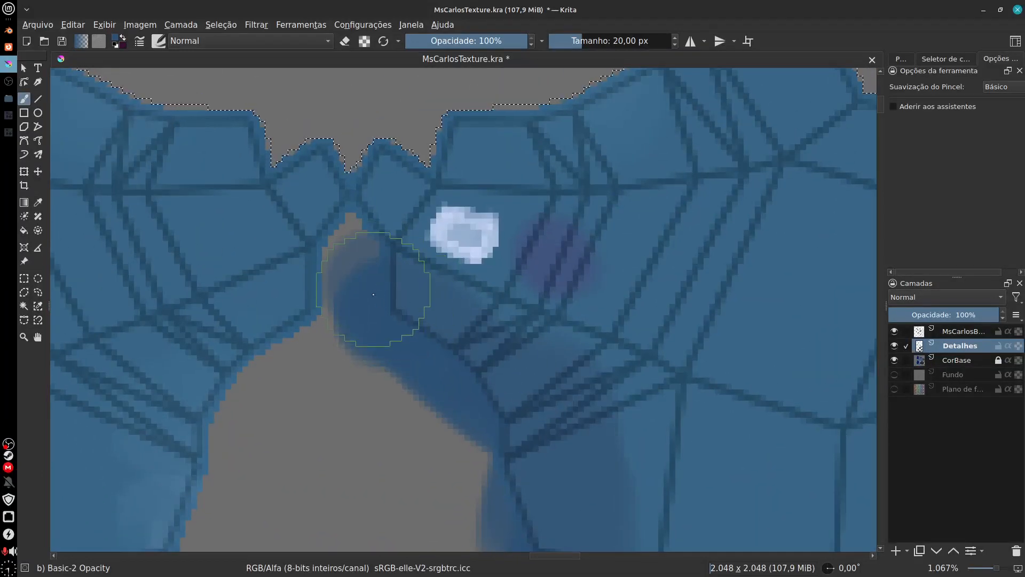
{"action": "key", "text": "ctrl+z"}
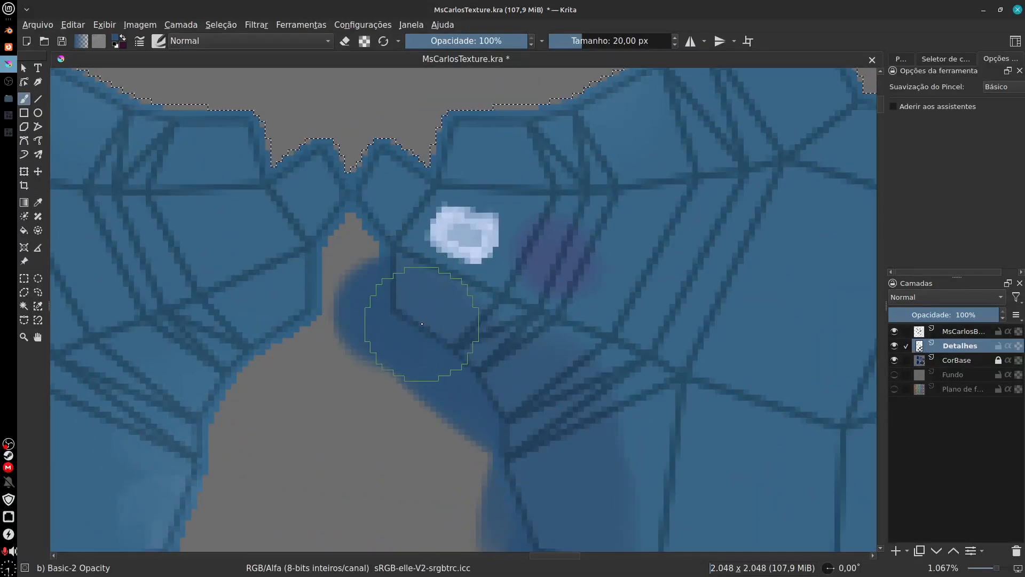
Step: Reduce the brush to 4 px and darken the wireframe edges beside and above the large white spot near the opening
{"action": "key", "text": "bracketleft"}
{"action": "key", "text": "bracketleft"}
{"action": "key", "text": "bracketleft"}
{"action": "key", "text": "bracketleft"}
{"action": "key", "text": "bracketleft"}
{"action": "key", "text": "bracketleft"}
{"action": "key", "text": "bracketleft"}
{"action": "key", "text": "bracketleft"}
{"action": "key", "text": "bracketleft"}
{"action": "key", "text": "bracketleft"}
{"action": "key", "text": "bracketleft"}
{"action": "key", "text": "bracketleft"}
{"action": "key", "text": "bracketleft"}
{"action": "key", "text": "bracketleft"}
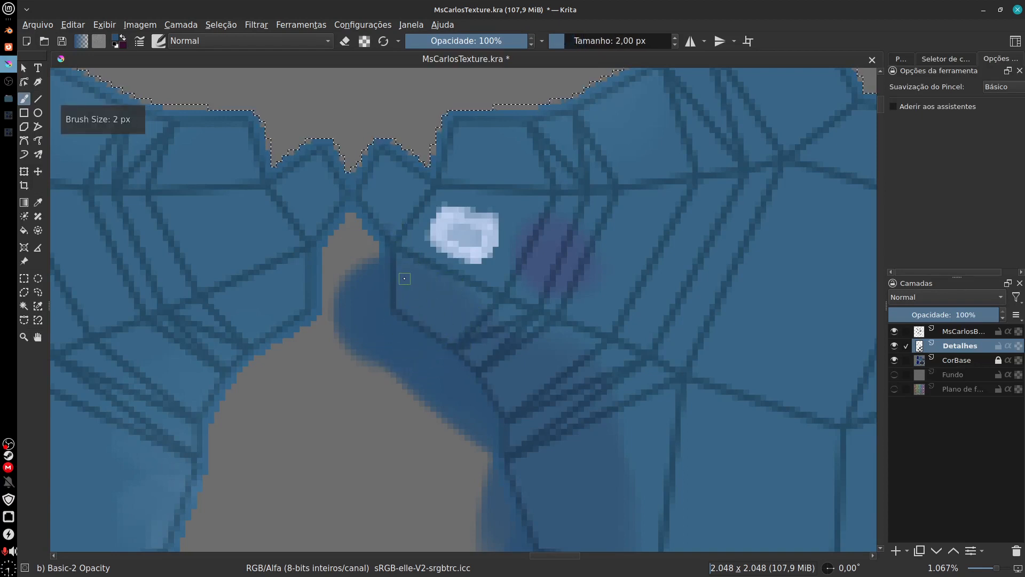
{"action": "key", "text": "bracketright"}
{"action": "key", "text": "bracketright"}
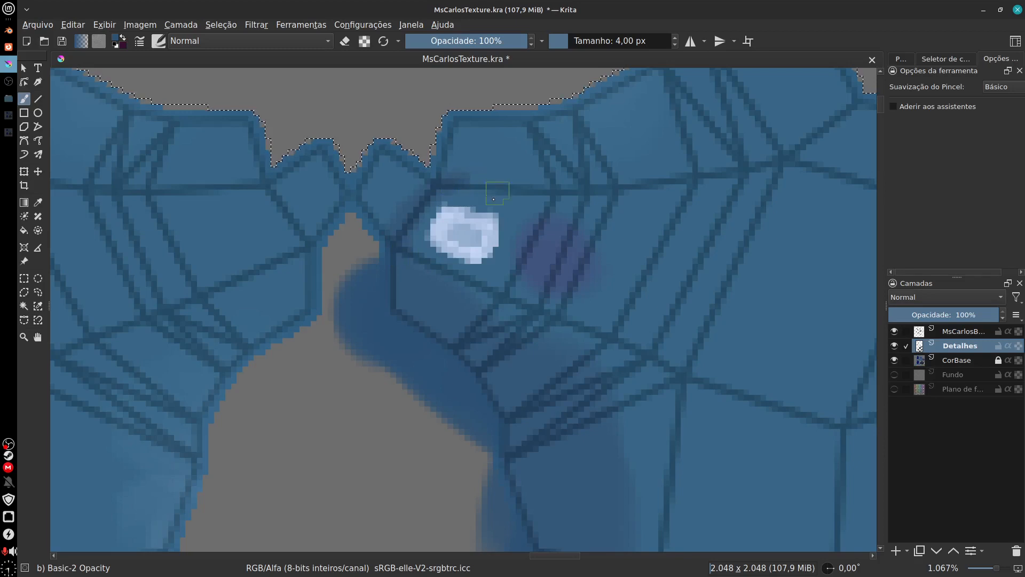
{"action": "left_click_drag", "start_coordinate": [470, 191], "coordinate": [656, 192]}
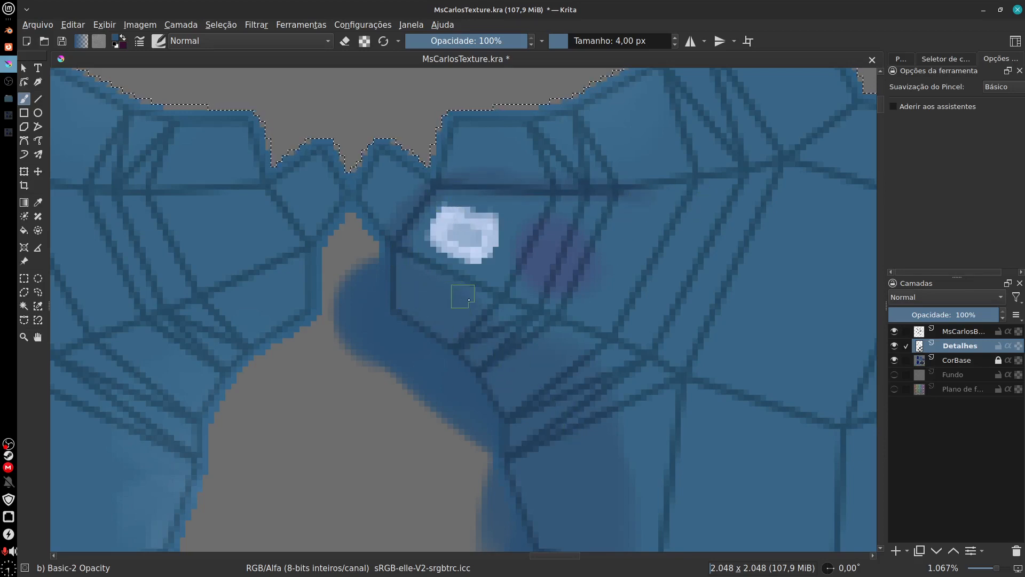
Step: Refine the dark blue shading with the 4 px brush around the small lower white spot and the three spots by the corner tab
{"action": "mouse_move", "coordinate": [692, 435]}
{"action": "left_mouse_down"}
{"action": "mouse_move", "coordinate": [641, 399]}
{"action": "mouse_move", "coordinate": [616, 291]}
{"action": "mouse_move", "coordinate": [689, 456]}
{"action": "mouse_move", "coordinate": [690, 494]}
{"action": "mouse_move", "coordinate": [566, 69]}
{"action": "left_mouse_up"}
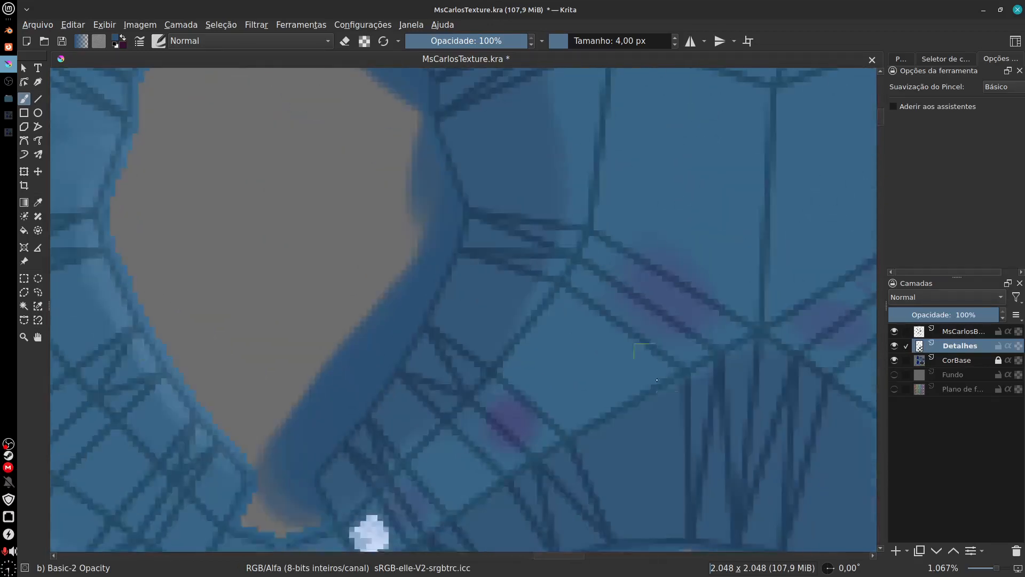
{"action": "mouse_move", "coordinate": [617, 533]}
{"action": "left_mouse_down"}
{"action": "mouse_move", "coordinate": [608, 248]}
{"action": "mouse_move", "coordinate": [627, 277]}
{"action": "left_mouse_up"}
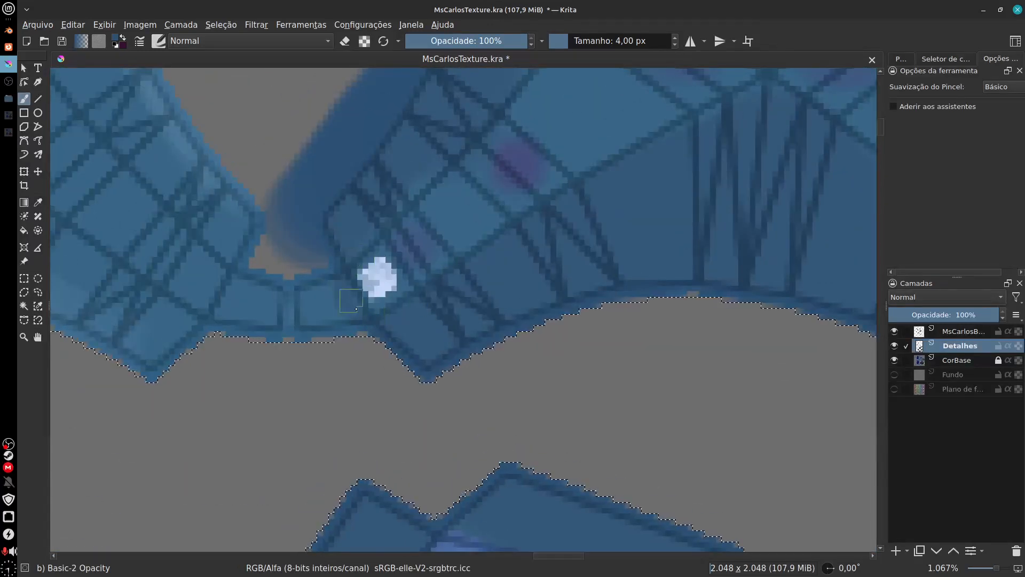
{"action": "mouse_move", "coordinate": [342, 295]}
{"action": "left_mouse_down"}
{"action": "mouse_move", "coordinate": [311, 327]}
{"action": "mouse_move", "coordinate": [337, 292]}
{"action": "mouse_move", "coordinate": [252, 344]}
{"action": "mouse_move", "coordinate": [718, 450]}
{"action": "mouse_move", "coordinate": [678, 437]}
{"action": "left_mouse_up"}
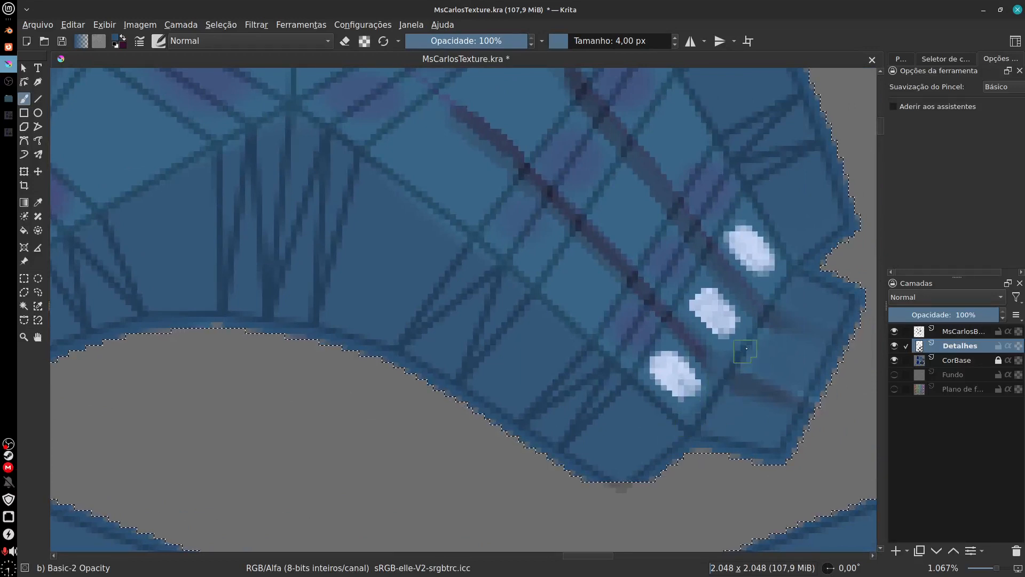
{"action": "left_click_drag", "start_coordinate": [757, 356], "coordinate": [749, 374]}
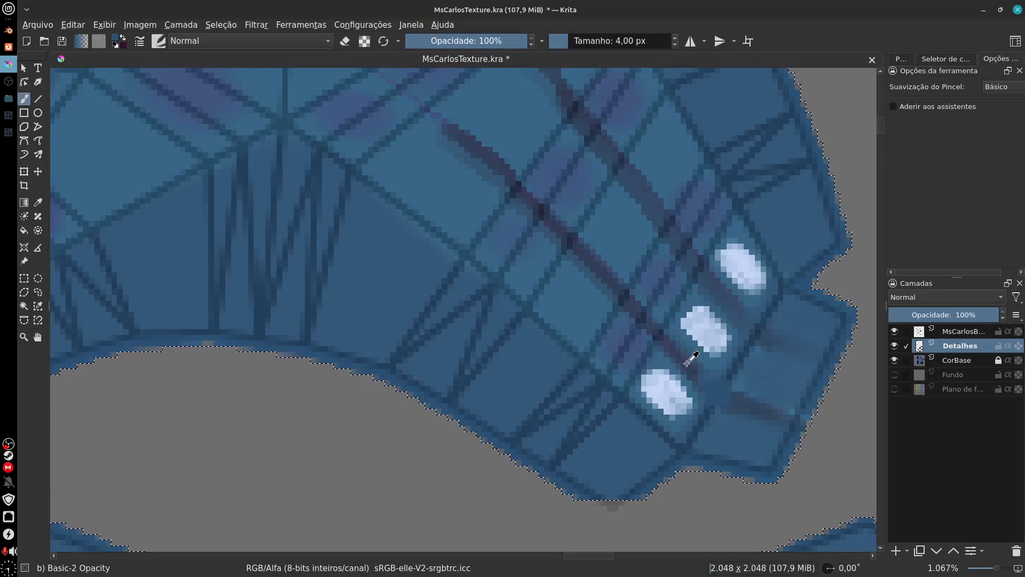
Step: Hide the wireframe layer and extend the two dark purple creases past the three white spots into the corner tab
{"action": "left_click", "coordinate": [894, 332]}
{"action": "left_click", "coordinate": [696, 375], "text": "ctrl"}
{"action": "left_click_drag", "start_coordinate": [696, 367], "coordinate": [720, 399]}
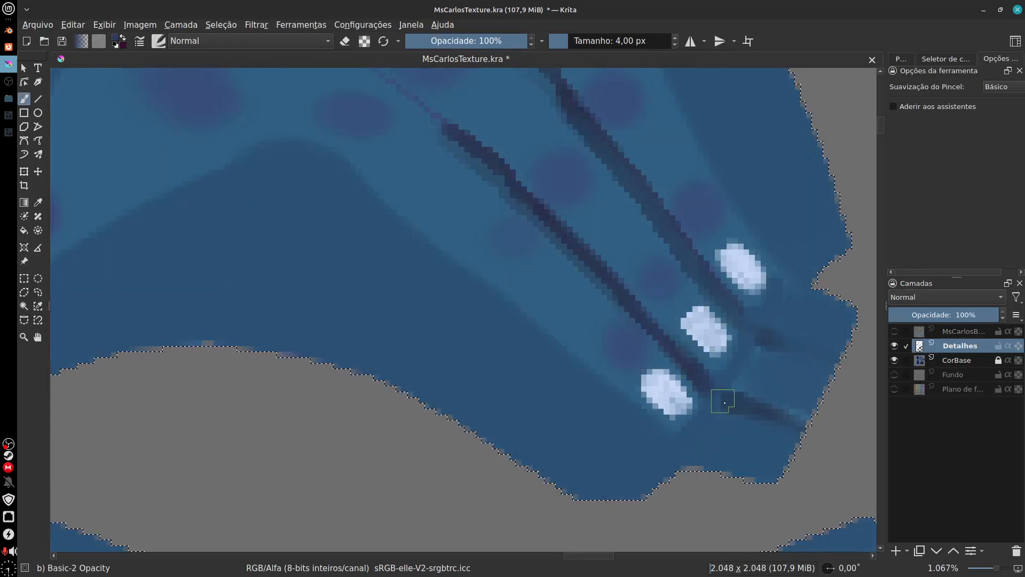
{"action": "left_click_drag", "start_coordinate": [739, 322], "coordinate": [752, 338]}
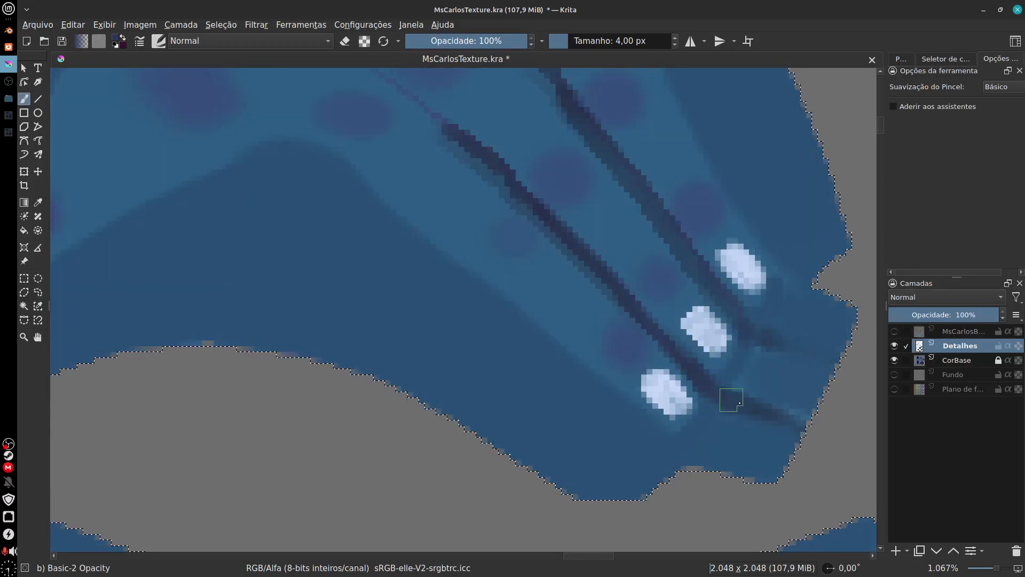
{"action": "left_click_drag", "start_coordinate": [731, 400], "coordinate": [788, 420]}
{"action": "left_click_drag", "start_coordinate": [767, 340], "coordinate": [796, 349]}
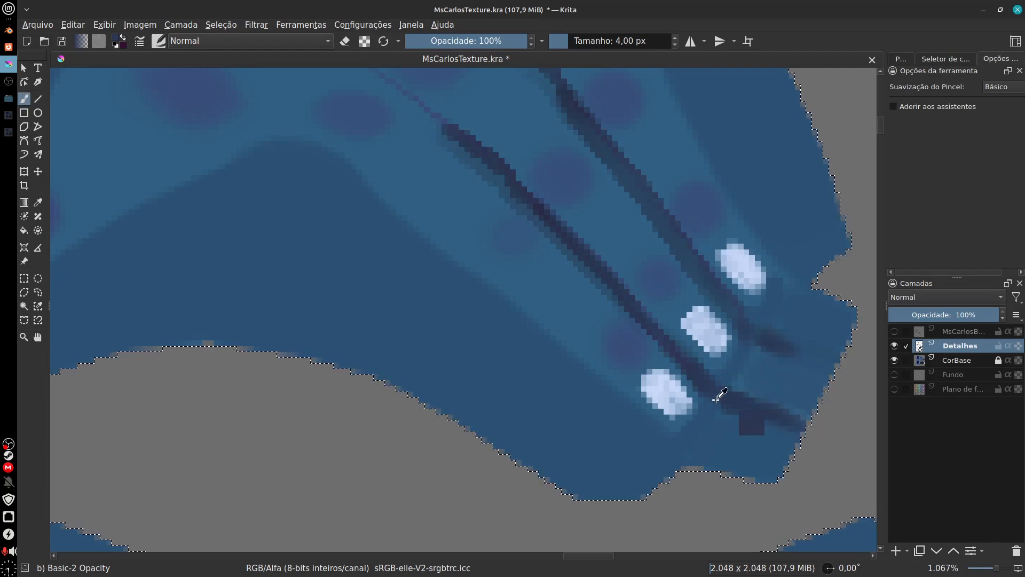
Step: Inspect the painted right half of the large island without the wireframe, from the creases to its upper edge
{"action": "left_click_drag", "start_coordinate": [684, 444], "coordinate": [595, 543]}
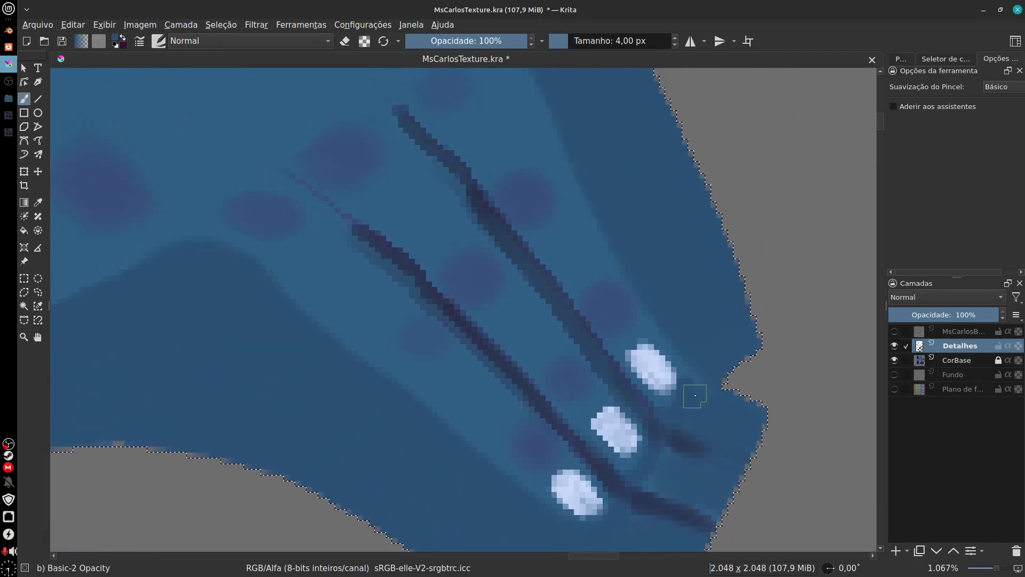
{"action": "mouse_move", "coordinate": [655, 277]}
{"action": "left_mouse_down"}
{"action": "mouse_move", "coordinate": [692, 432]}
{"action": "mouse_move", "coordinate": [729, 508]}
{"action": "left_mouse_up"}
{"action": "left_click_drag", "start_coordinate": [620, 278], "coordinate": [664, 513]}
{"action": "left_click_drag", "start_coordinate": [634, 342], "coordinate": [643, 499]}
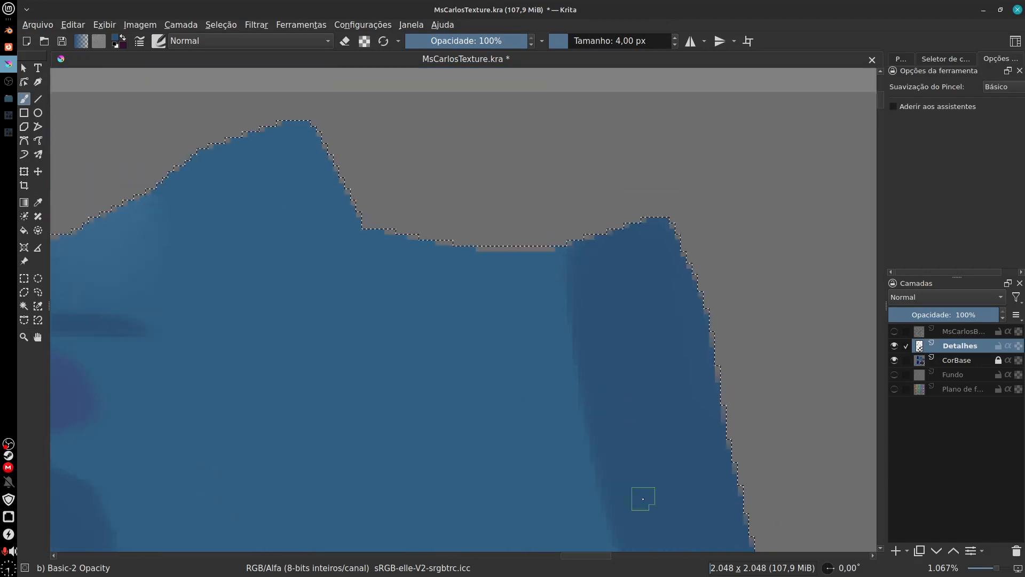
{"action": "left_click_drag", "start_coordinate": [561, 254], "coordinate": [586, 327]}
{"action": "left_click_drag", "start_coordinate": [594, 460], "coordinate": [835, 341]}
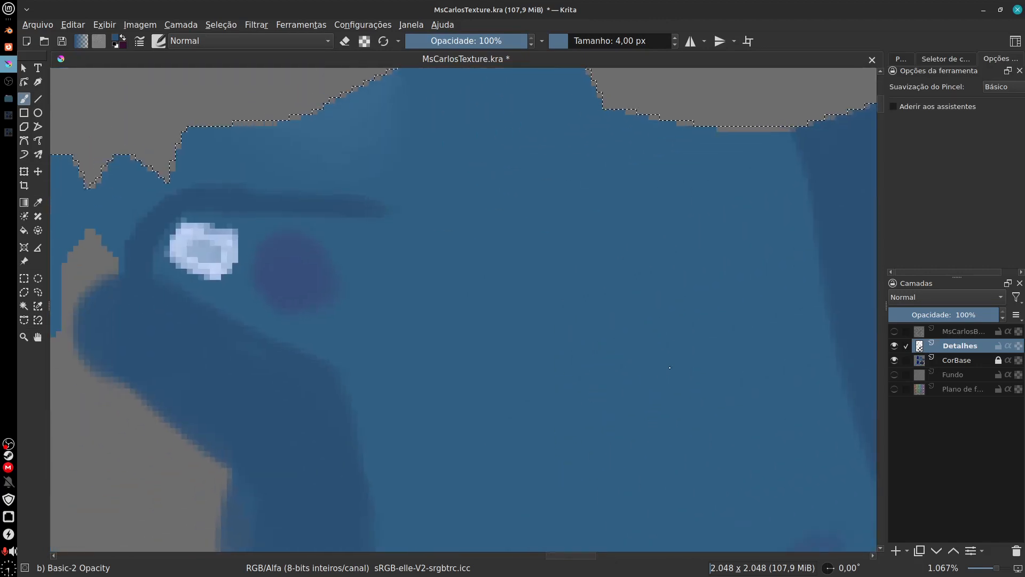
{"action": "left_click_drag", "start_coordinate": [535, 465], "coordinate": [618, 449]}
{"action": "left_click_drag", "start_coordinate": [502, 290], "coordinate": [483, 369]}
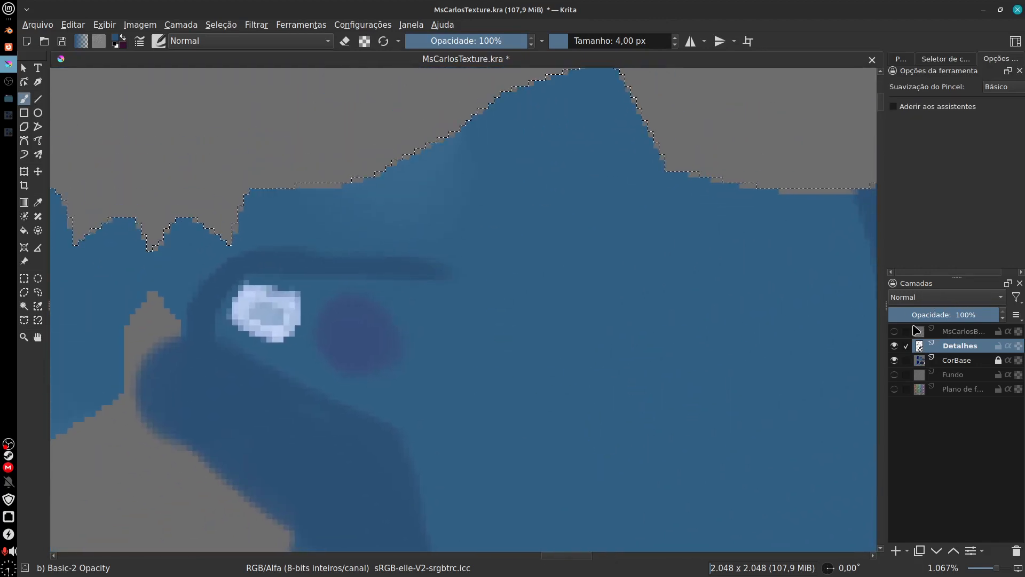
Step: Show the wireframe layer again and shade the upper border from the large white spot to the peak dark blue with an 8 px brush
{"action": "left_click", "coordinate": [895, 331]}
{"action": "left_click_drag", "start_coordinate": [277, 203], "coordinate": [233, 273]}
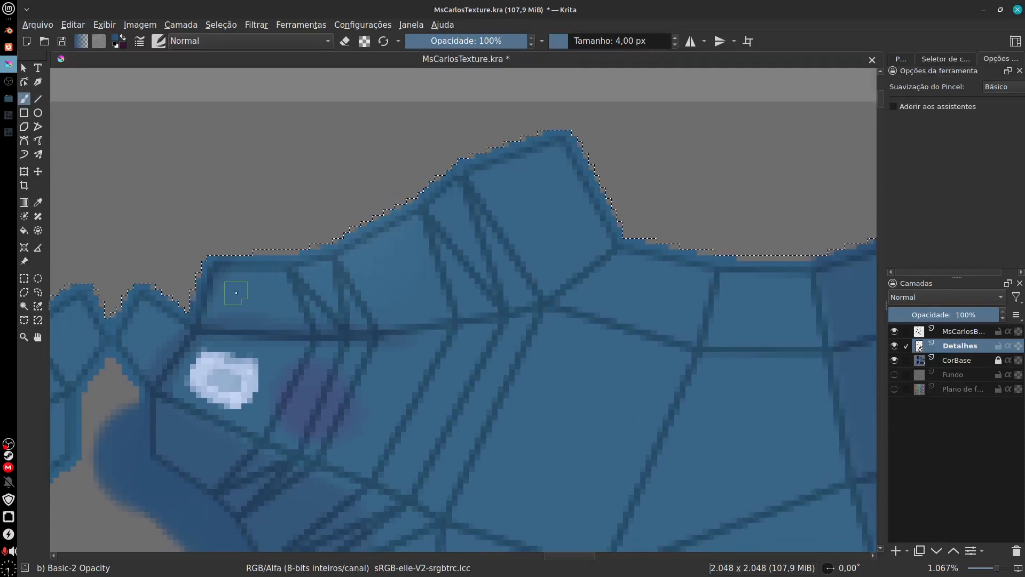
{"action": "key", "text": "f"}
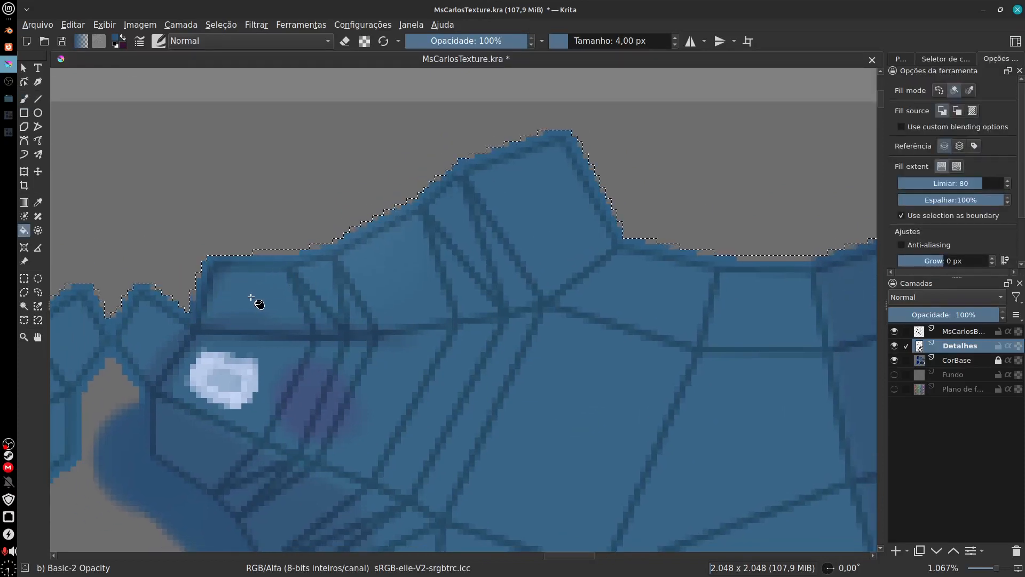
{"action": "key", "text": "b"}
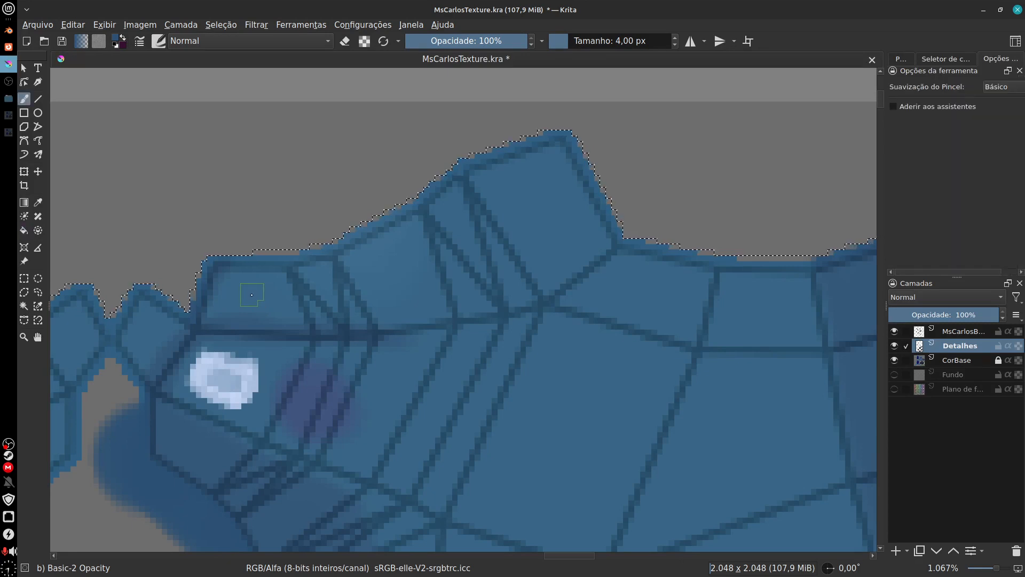
{"action": "key", "text": "bracketright"}
{"action": "key", "text": "bracketright"}
{"action": "key", "text": "bracketright"}
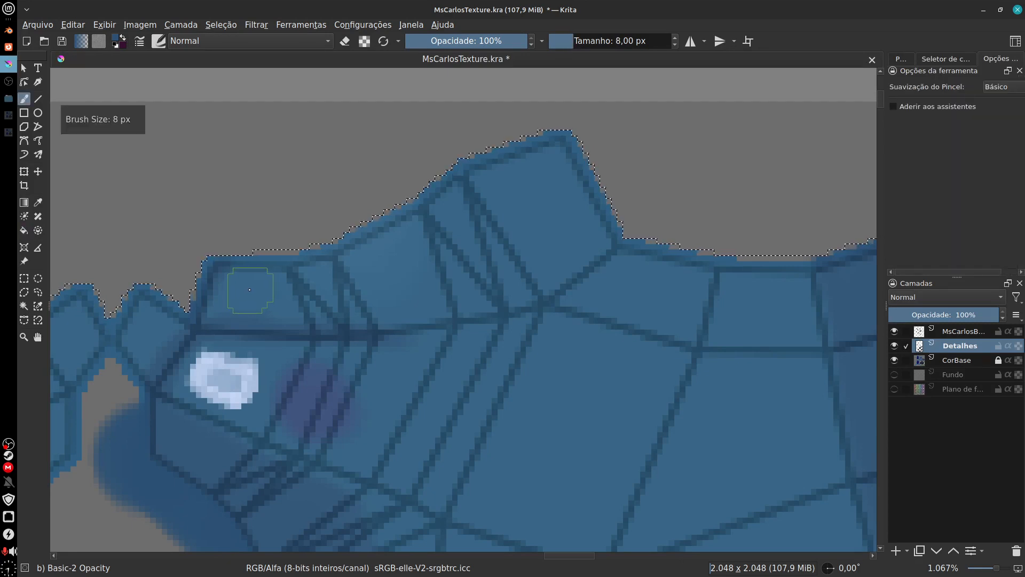
{"action": "mouse_move", "coordinate": [184, 322]}
{"action": "left_mouse_down"}
{"action": "mouse_move", "coordinate": [252, 297]}
{"action": "mouse_move", "coordinate": [430, 287]}
{"action": "mouse_move", "coordinate": [487, 268]}
{"action": "mouse_move", "coordinate": [515, 184]}
{"action": "left_mouse_up"}
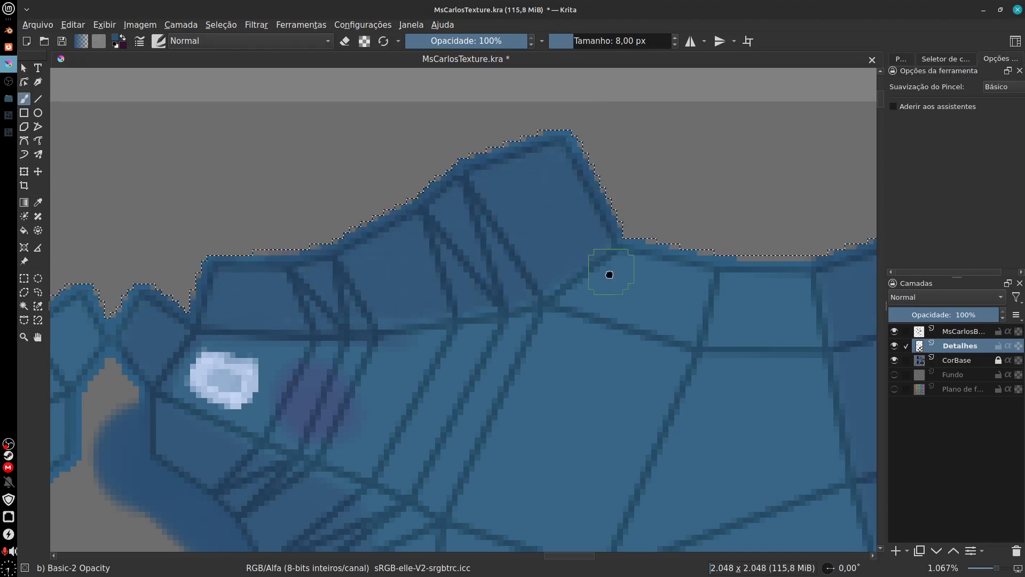
Step: Continue the dark blue shading along the large island's upper border from the peak to the shaded right corner
{"action": "mouse_move", "coordinate": [609, 274]}
{"action": "left_mouse_down"}
{"action": "mouse_move", "coordinate": [416, 287]}
{"action": "mouse_move", "coordinate": [566, 301]}
{"action": "left_mouse_up"}
{"action": "mouse_move", "coordinate": [459, 288]}
{"action": "left_mouse_down"}
{"action": "mouse_move", "coordinate": [550, 336]}
{"action": "mouse_move", "coordinate": [426, 312]}
{"action": "mouse_move", "coordinate": [632, 307]}
{"action": "mouse_move", "coordinate": [669, 318]}
{"action": "mouse_move", "coordinate": [512, 337]}
{"action": "mouse_move", "coordinate": [558, 308]}
{"action": "mouse_move", "coordinate": [464, 330]}
{"action": "mouse_move", "coordinate": [634, 352]}
{"action": "left_mouse_up"}
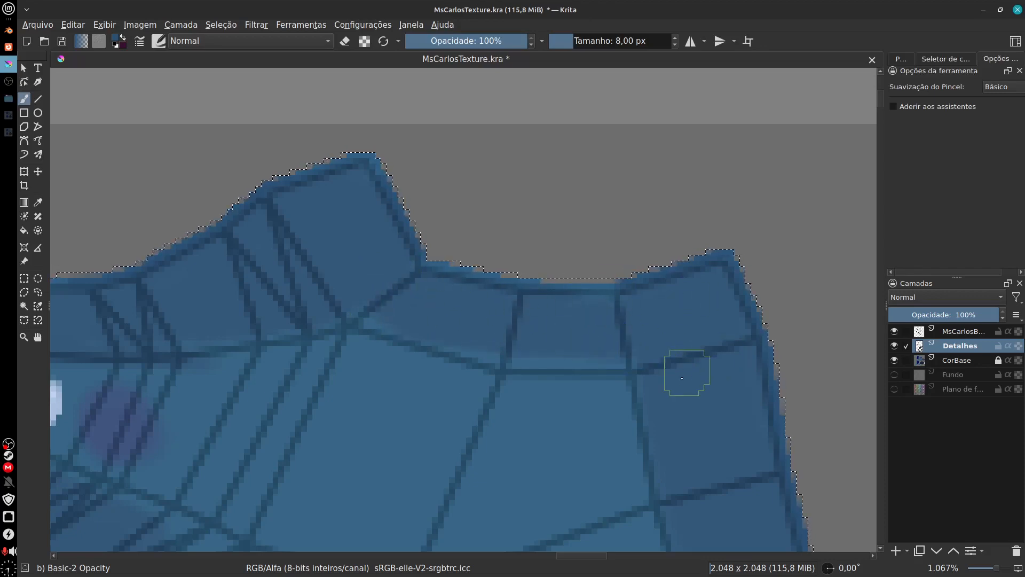
{"action": "mouse_move", "coordinate": [674, 399]}
{"action": "left_mouse_down"}
{"action": "mouse_move", "coordinate": [659, 231]}
{"action": "mouse_move", "coordinate": [715, 114]}
{"action": "mouse_move", "coordinate": [647, 246]}
{"action": "left_mouse_up"}
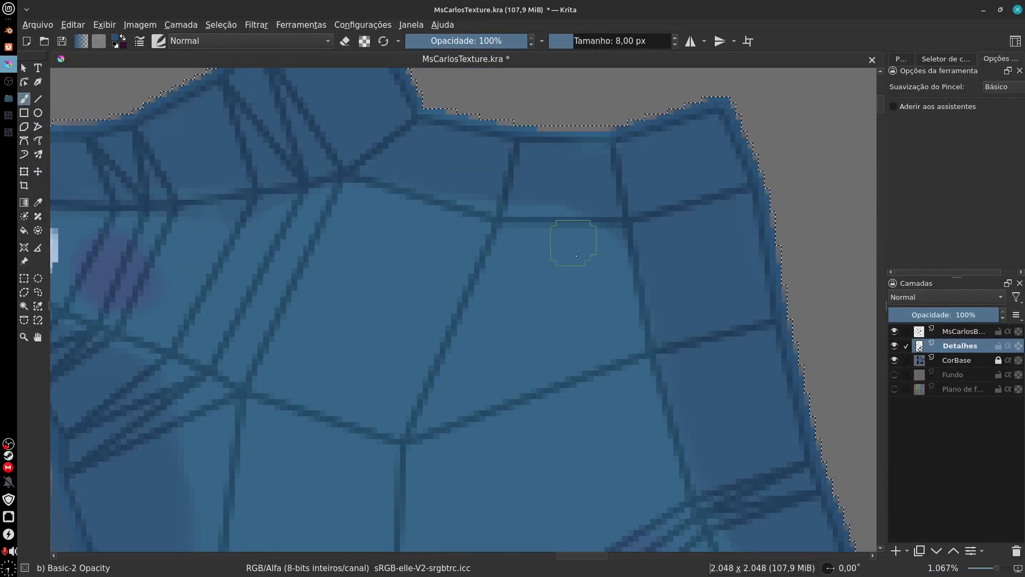
{"action": "left_click_drag", "start_coordinate": [483, 181], "coordinate": [681, 374]}
{"action": "mouse_move", "coordinate": [574, 382]}
{"action": "left_mouse_down"}
{"action": "mouse_move", "coordinate": [696, 370]}
{"action": "mouse_move", "coordinate": [809, 391]}
{"action": "left_mouse_up"}
{"action": "scroll", "coordinate": [499, 192], "scroll_direction": "down", "scroll_amount": 5}
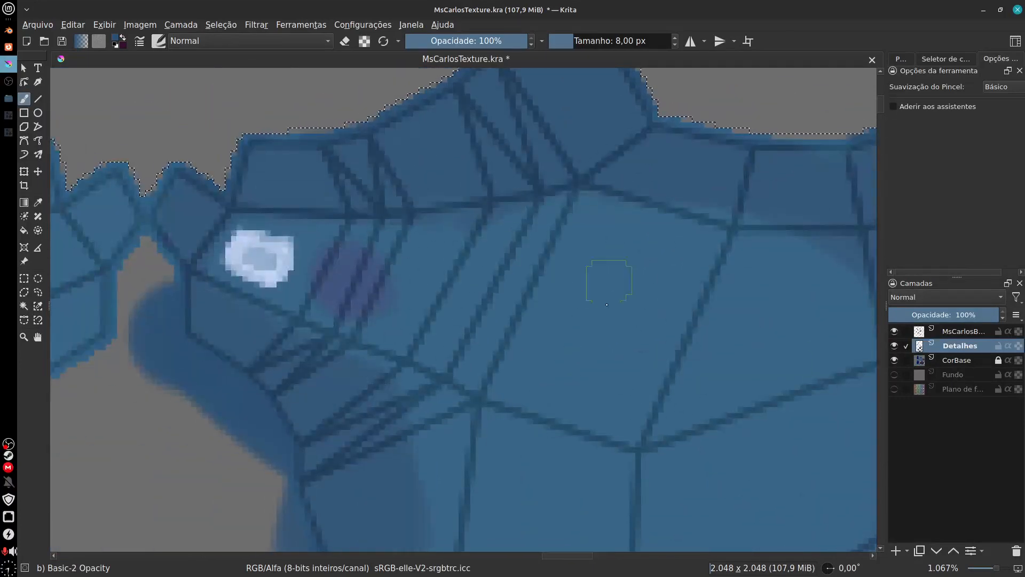
Step: Review the shading across the texture's hand, arm, torso, face, back-of-head and ear islands
{"action": "key", "text": "minus"}
{"action": "key", "text": "minus"}
{"action": "key", "text": "minus"}
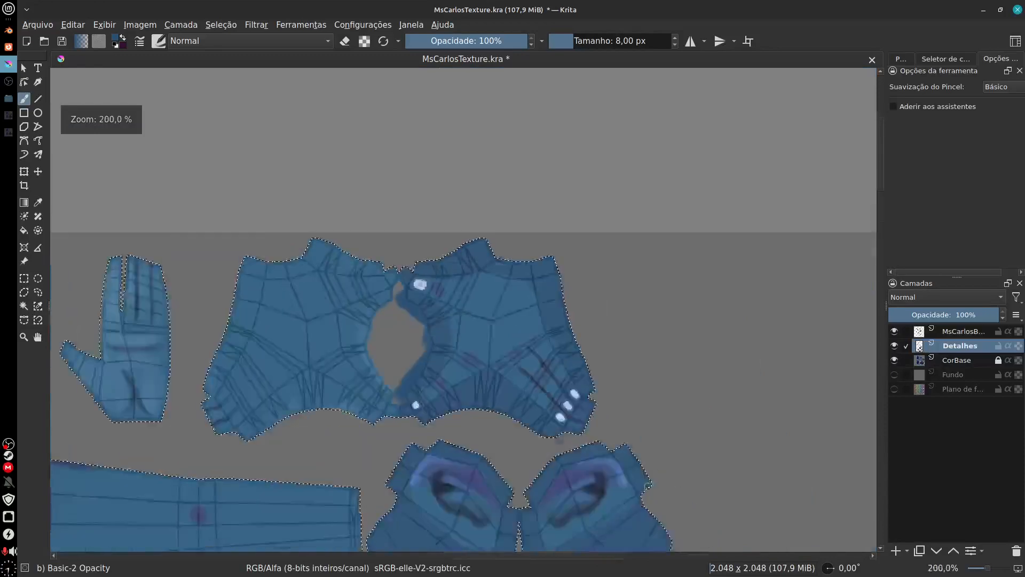
{"action": "left_click_drag", "start_coordinate": [636, 474], "coordinate": [835, 264]}
{"action": "left_click_drag", "start_coordinate": [675, 257], "coordinate": [643, 405]}
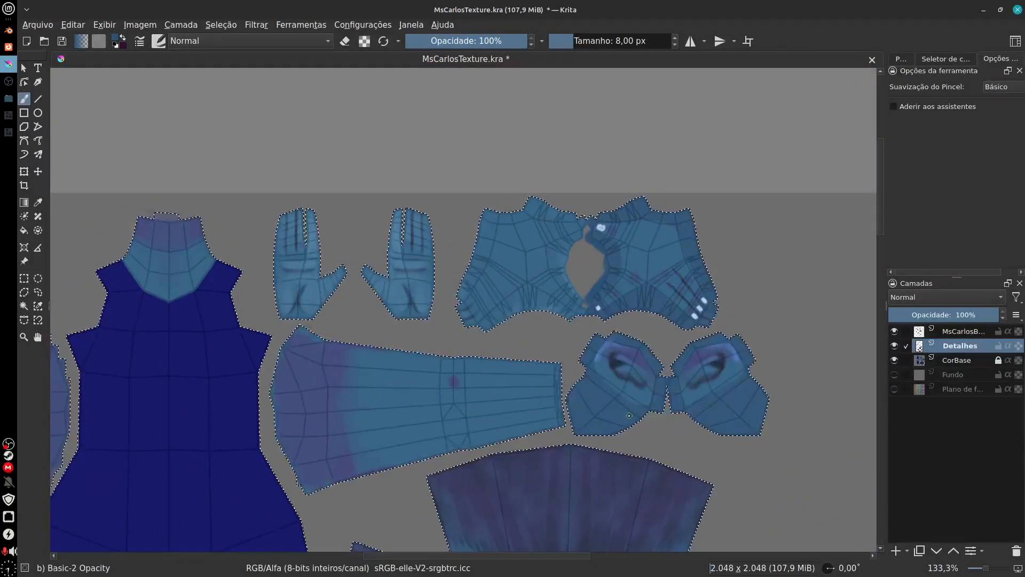
{"action": "left_click_drag", "start_coordinate": [369, 475], "coordinate": [500, 420]}
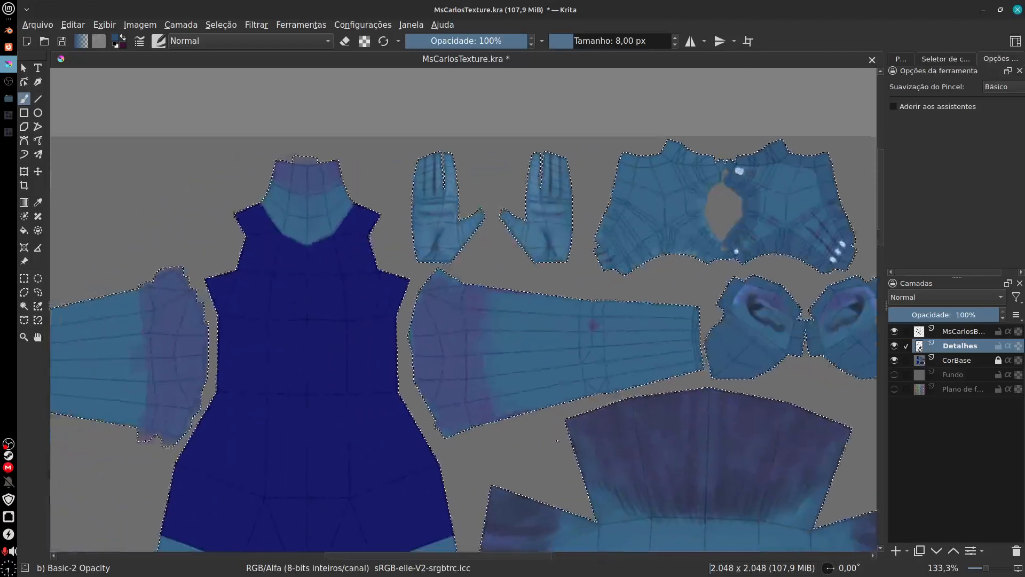
{"action": "scroll", "coordinate": [500, 420], "scroll_direction": "down", "scroll_amount": 5}
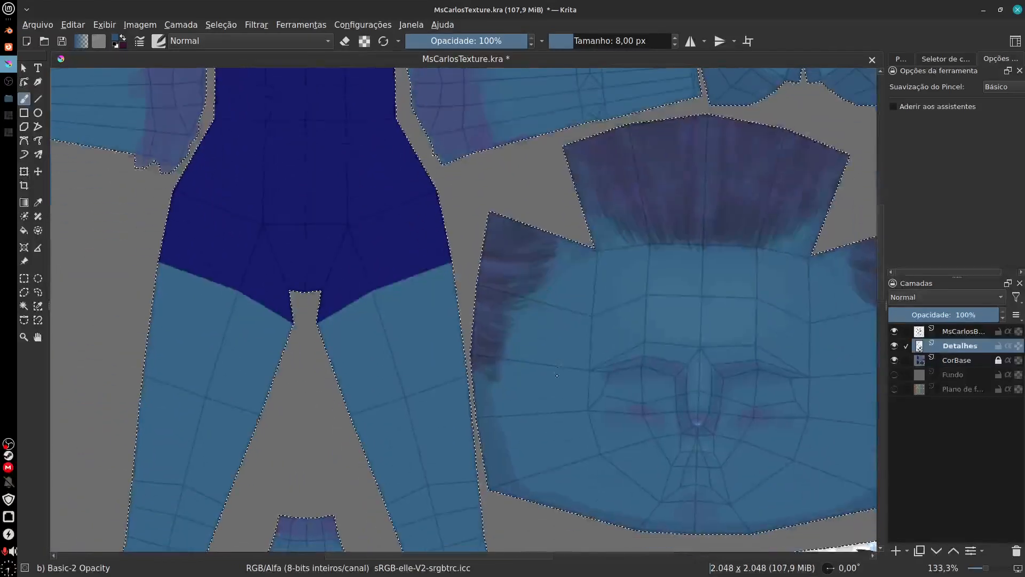
{"action": "scroll", "coordinate": [542, 300], "scroll_direction": "down", "scroll_amount": 2}
{"action": "scroll", "coordinate": [683, 417], "scroll_direction": "right", "scroll_amount": 4}
{"action": "scroll", "coordinate": [683, 417], "scroll_direction": "down", "scroll_amount": 2}
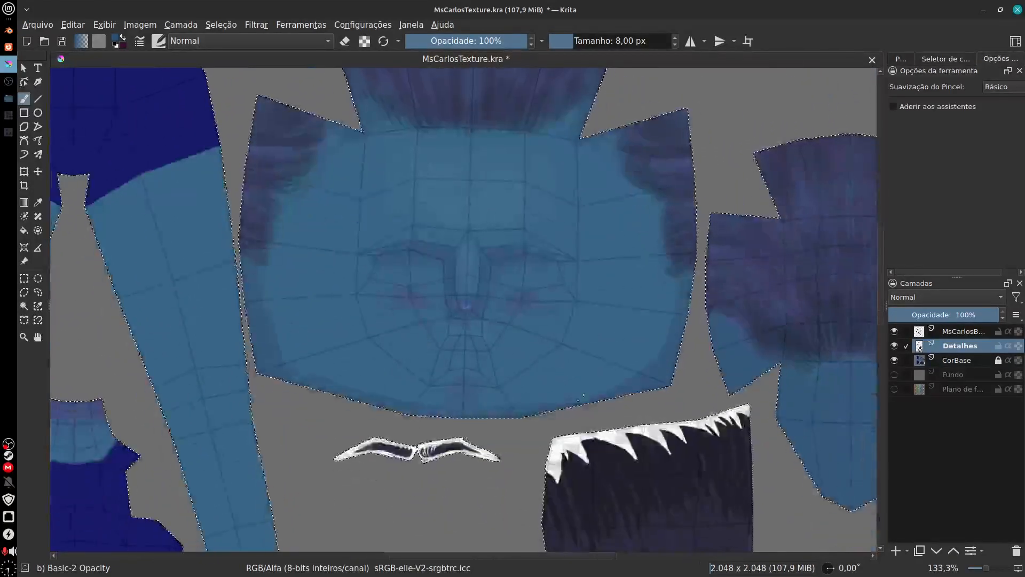
{"action": "scroll", "coordinate": [688, 408], "scroll_direction": "down", "scroll_amount": 3}
{"action": "scroll", "coordinate": [689, 406], "scroll_direction": "right", "scroll_amount": 4}
{"action": "scroll", "coordinate": [689, 406], "scroll_direction": "up", "scroll_amount": 3}
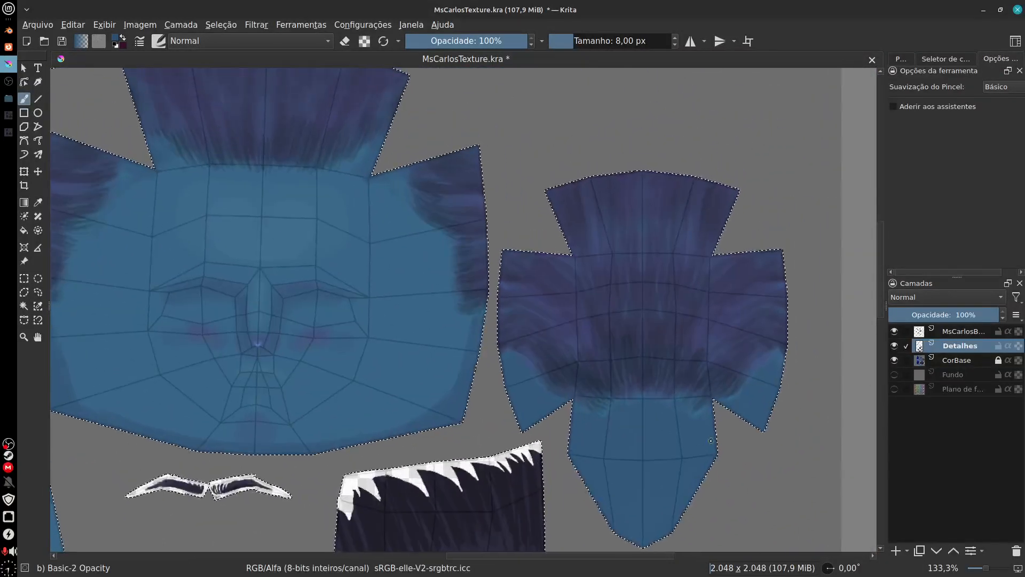
{"action": "scroll", "coordinate": [524, 488], "scroll_direction": "up", "scroll_amount": 8}
{"action": "scroll", "coordinate": [545, 338], "scroll_direction": "up", "scroll_amount": 2}
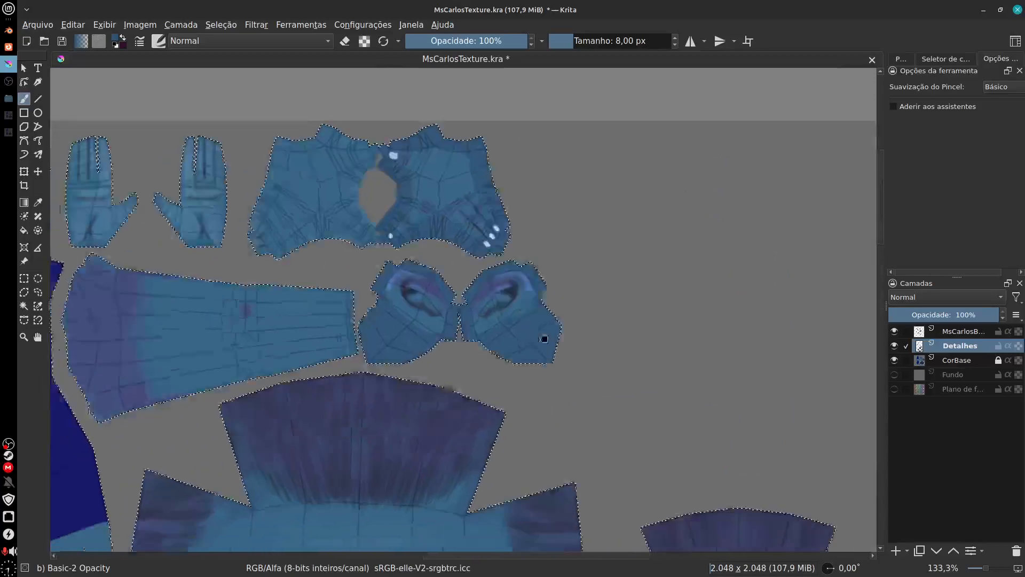
Step: Add a new paint layer above Detalhes and make the brush ready over the ear islands
{"action": "scroll", "coordinate": [519, 420], "scroll_direction": "up", "scroll_amount": 2}
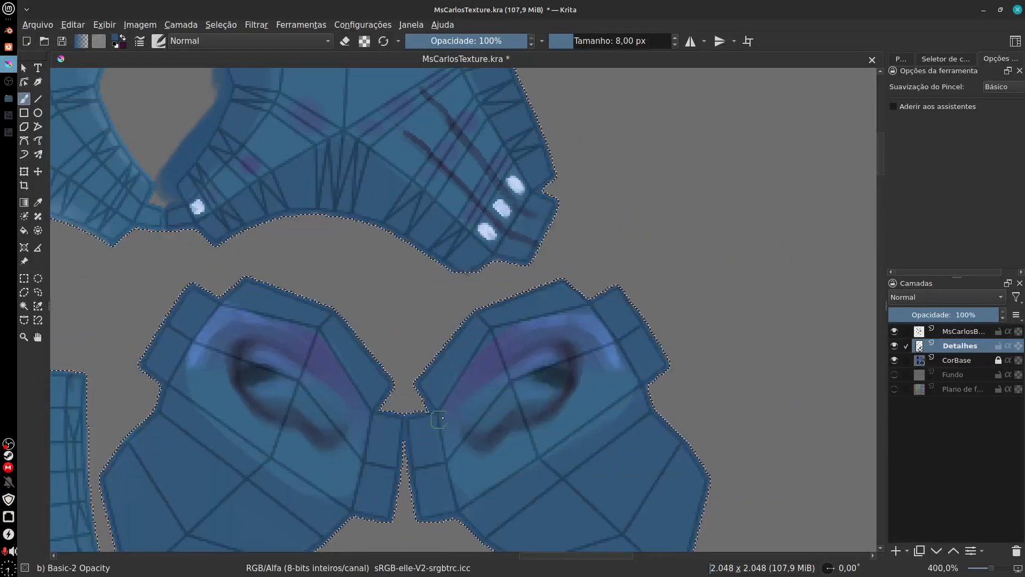
{"action": "key", "text": "f"}
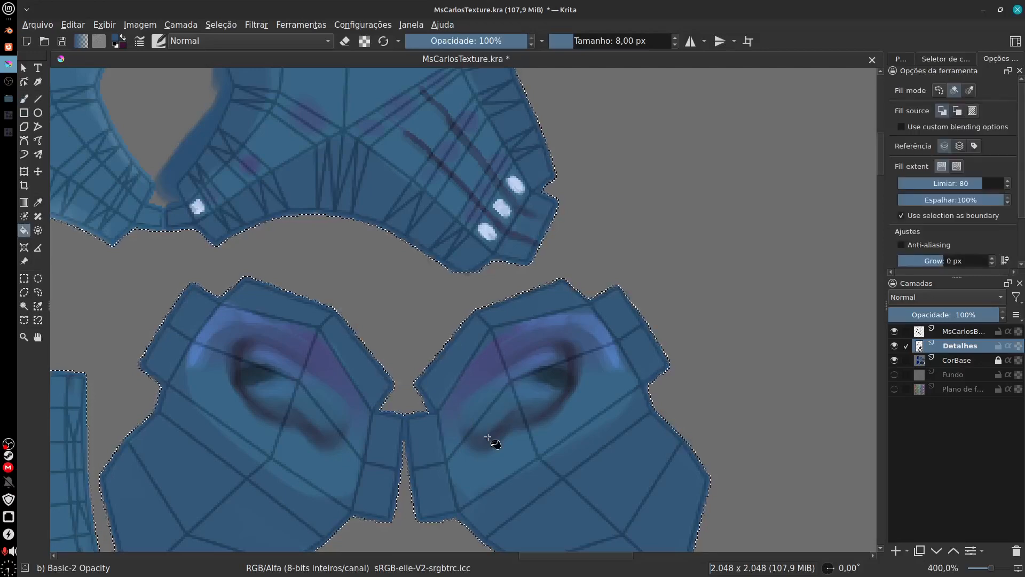
{"action": "left_click", "coordinate": [897, 550]}
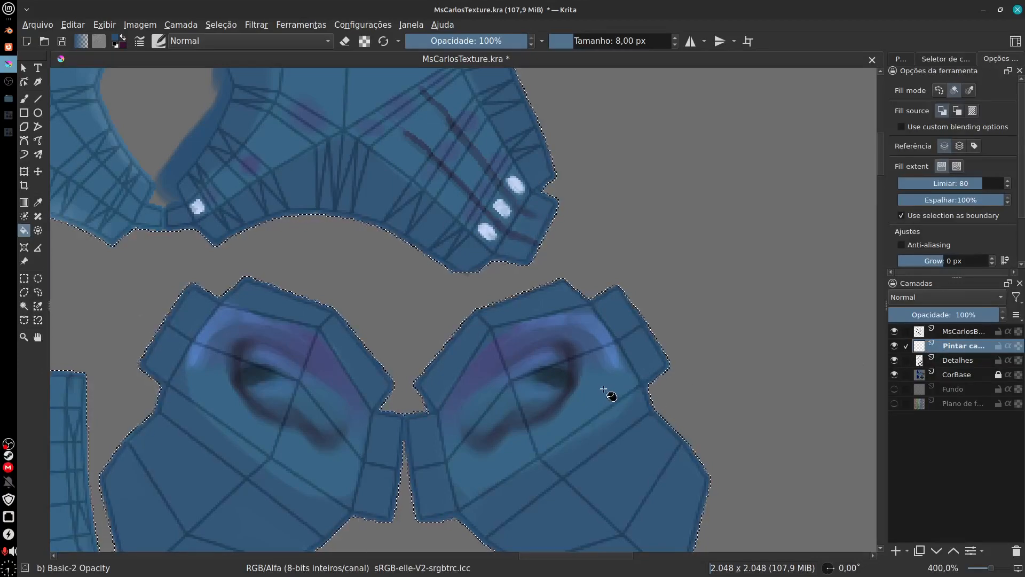
{"action": "key", "text": "b"}
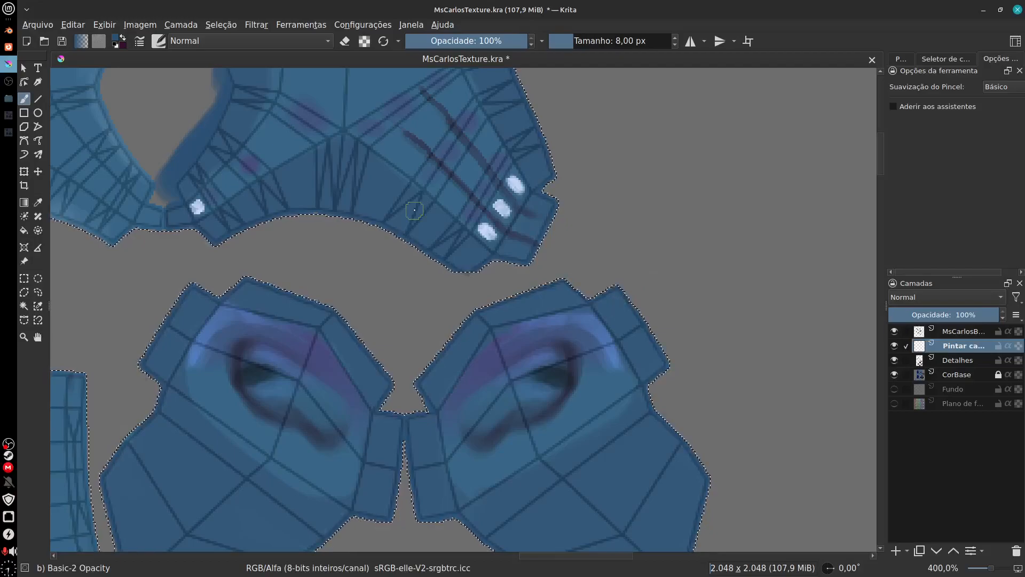
Step: Switch to Blender and preview the character's head in rendered shading, turned to a three-quarter view
{"action": "left_click", "coordinate": [9, 33]}
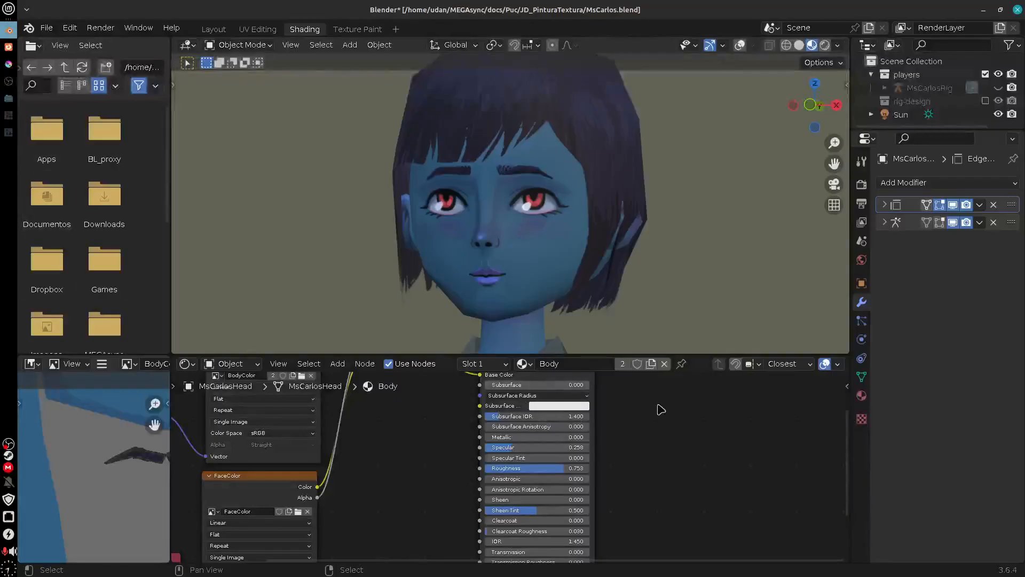
{"action": "left_click_drag", "start_coordinate": [655, 391], "coordinate": [661, 454]}
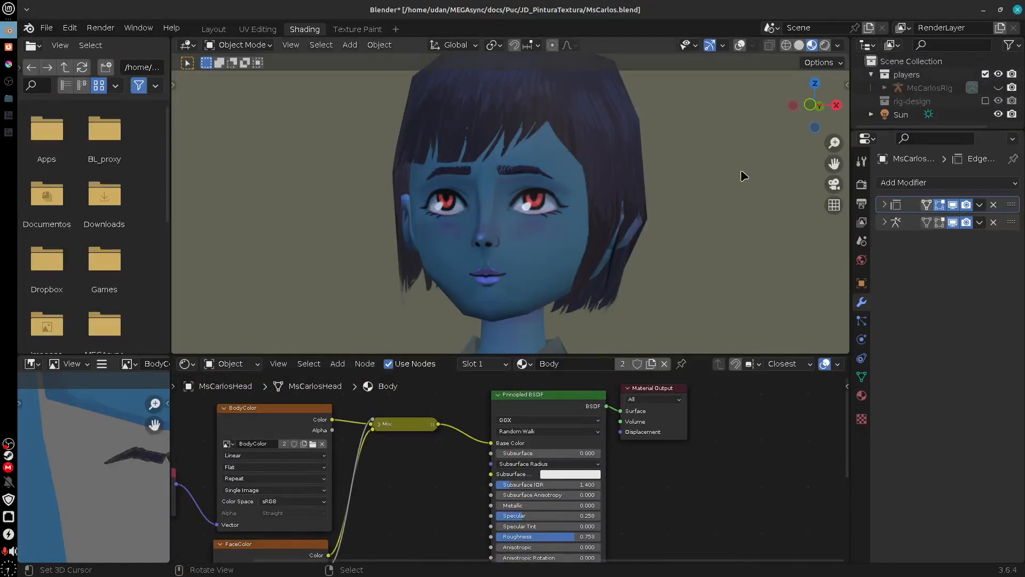
{"action": "key", "text": "shift+z"}
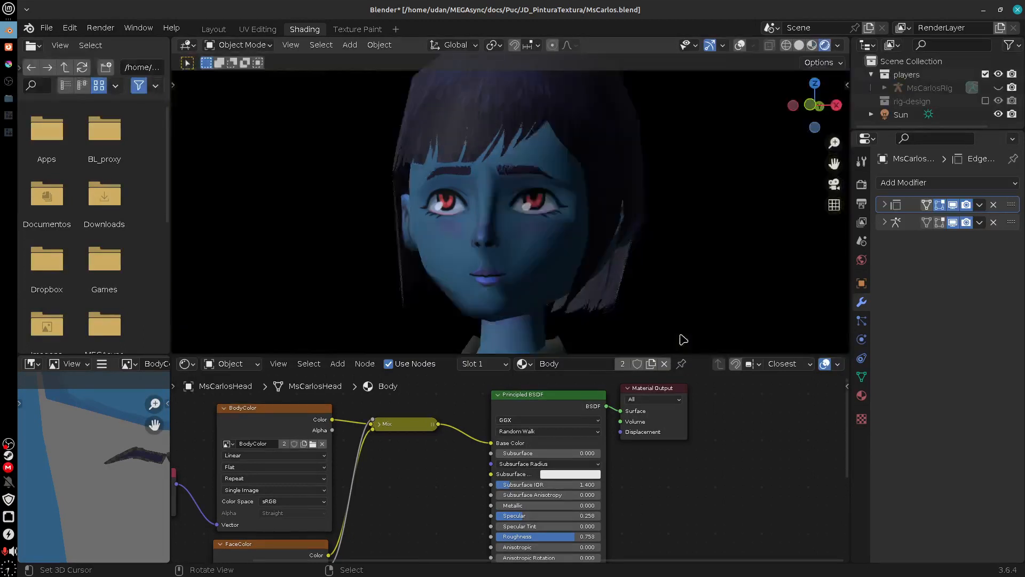
{"action": "mouse_move", "coordinate": [679, 335]}
{"action": "left_mouse_down"}
{"action": "mouse_move", "coordinate": [627, 300]}
{"action": "mouse_move", "coordinate": [635, 313]}
{"action": "mouse_move", "coordinate": [737, 313]}
{"action": "mouse_move", "coordinate": [614, 327]}
{"action": "mouse_move", "coordinate": [668, 356]}
{"action": "left_mouse_up"}
{"action": "left_click_drag", "start_coordinate": [670, 488], "coordinate": [614, 466]}
{"action": "scroll", "coordinate": [621, 483], "scroll_direction": "up", "scroll_amount": 5}
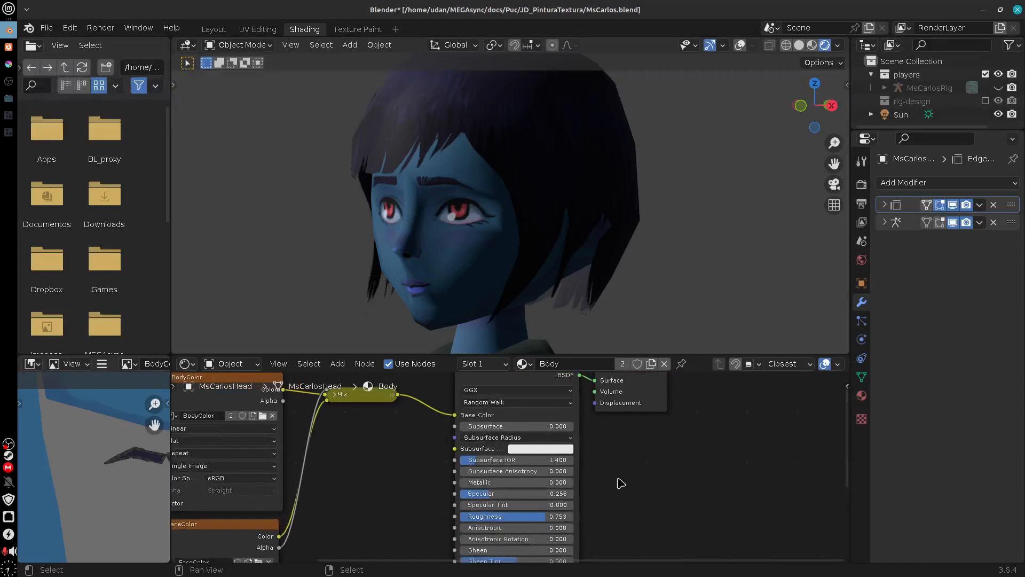
Step: Try a Subsurface of 1.000 on the Body material's Principled BSDF, settle on 0.119 and check the face up close
{"action": "left_click_drag", "start_coordinate": [680, 469], "coordinate": [721, 504]}
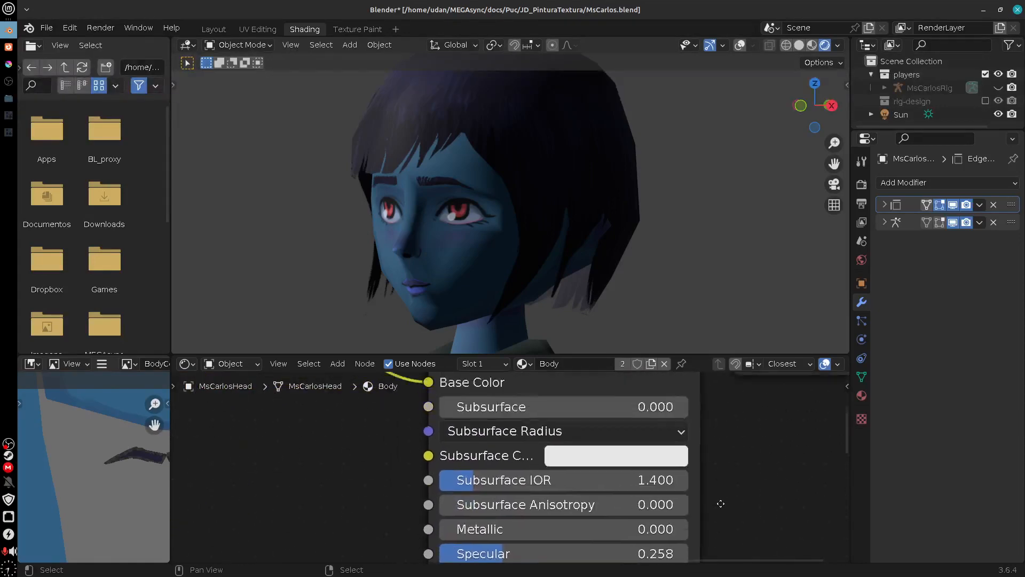
{"action": "left_click_drag", "start_coordinate": [722, 443], "coordinate": [723, 495]}
{"action": "left_click", "coordinate": [485, 463]}
{"action": "left_click_drag", "start_coordinate": [485, 462], "coordinate": [780, 467]}
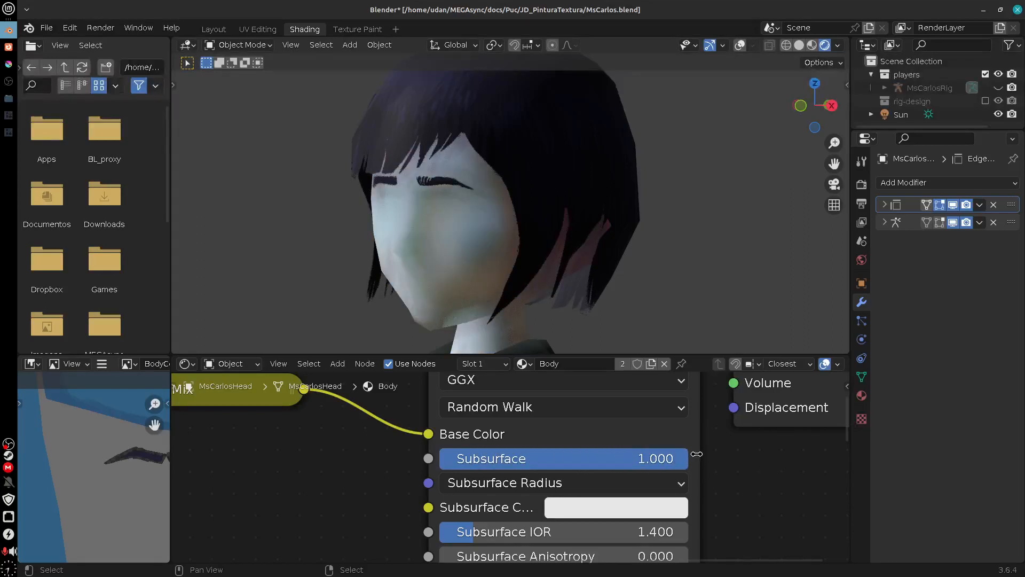
{"action": "left_click_drag", "start_coordinate": [422, 298], "coordinate": [621, 342]}
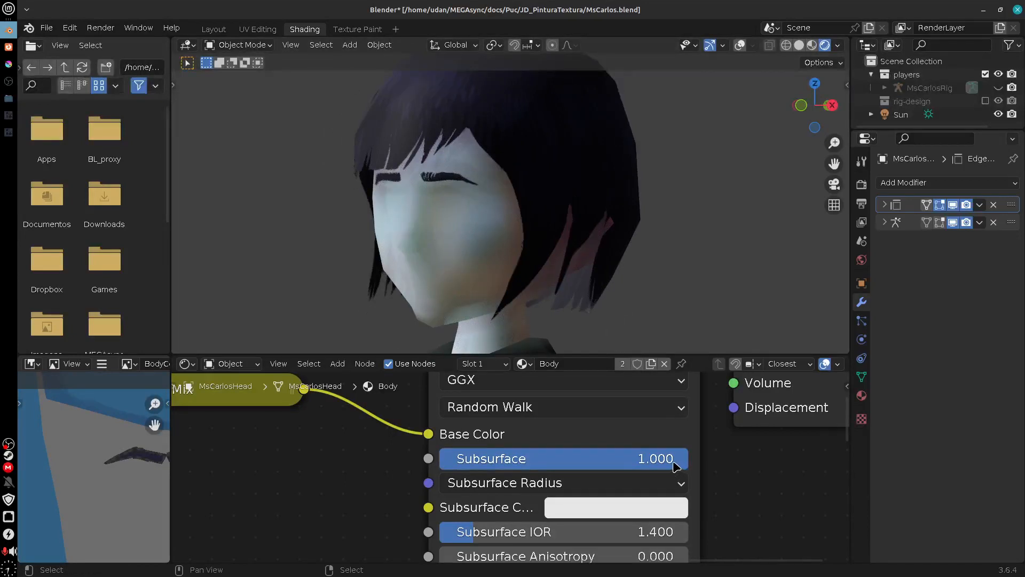
{"action": "left_click_drag", "start_coordinate": [677, 466], "coordinate": [463, 473]}
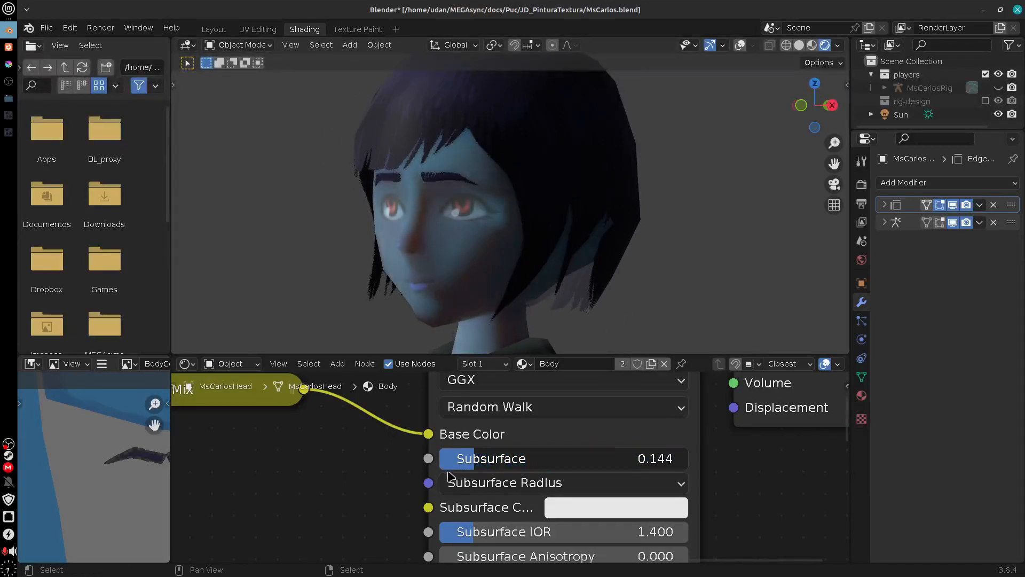
{"action": "left_click_drag", "start_coordinate": [464, 267], "coordinate": [366, 252]}
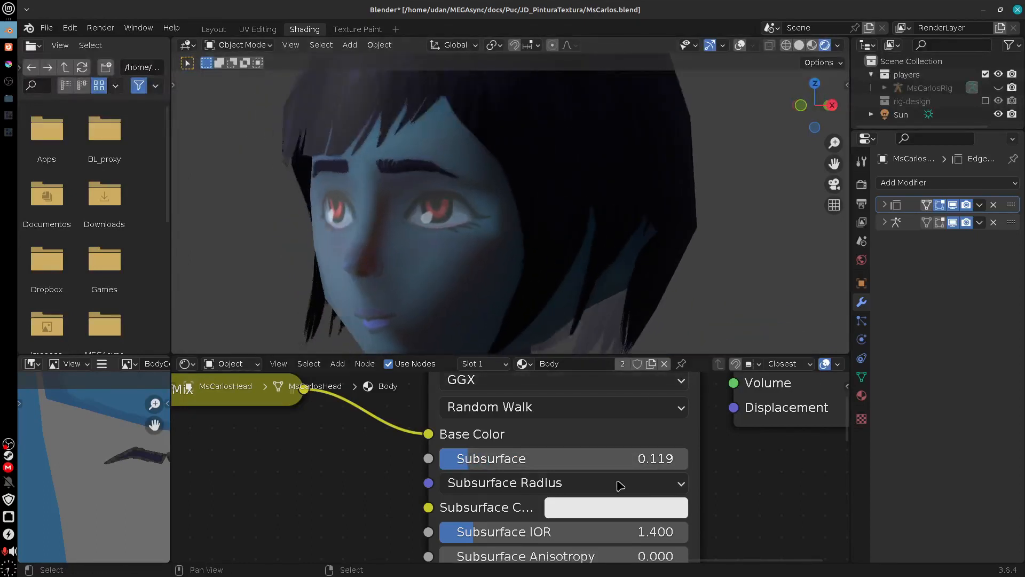
Step: Tint the Body material's Subsurface Color reddish pink and set its Subsurface to 0.105
{"action": "left_click", "coordinate": [616, 507]}
{"action": "left_click_drag", "start_coordinate": [633, 282], "coordinate": [633, 308]}
{"action": "left_click_drag", "start_coordinate": [731, 216], "coordinate": [732, 225]}
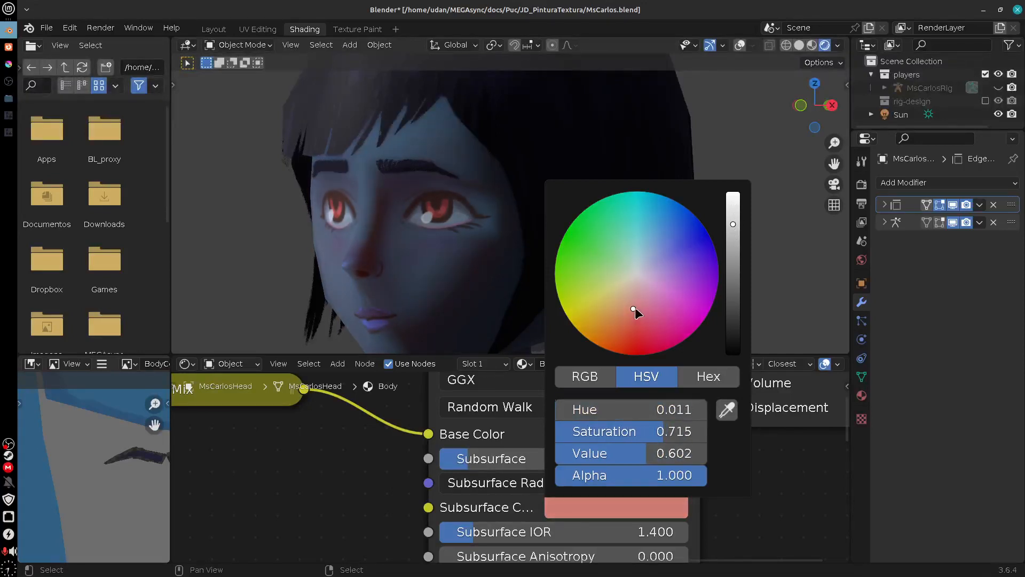
{"action": "left_click_drag", "start_coordinate": [635, 306], "coordinate": [639, 310]}
{"action": "mouse_move", "coordinate": [484, 469]}
{"action": "left_mouse_down"}
{"action": "mouse_move", "coordinate": [508, 469]}
{"action": "mouse_move", "coordinate": [457, 469]}
{"action": "mouse_move", "coordinate": [472, 470]}
{"action": "left_mouse_up"}
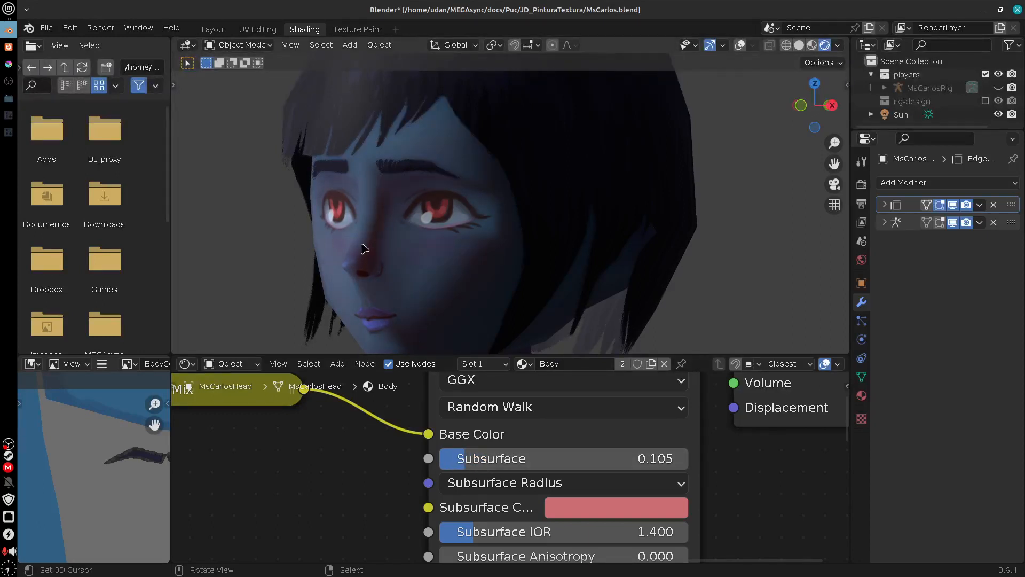
Step: Show the viewport overlays, then reset the Body material's Subsurface to 0.000 with a near-white Subsurface Color
{"action": "left_click", "coordinate": [741, 47]}
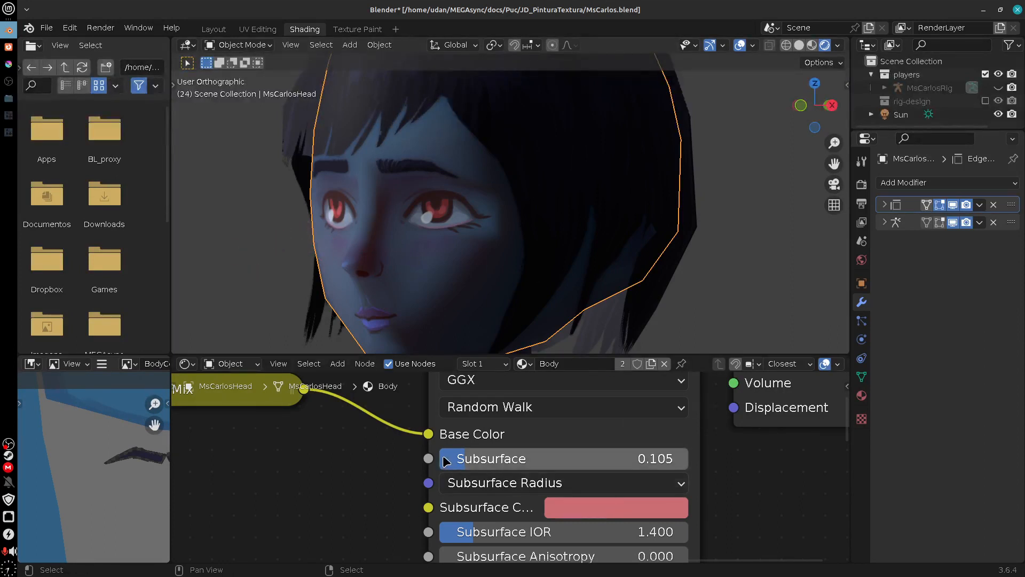
{"action": "left_click_drag", "start_coordinate": [458, 454], "coordinate": [289, 538]}
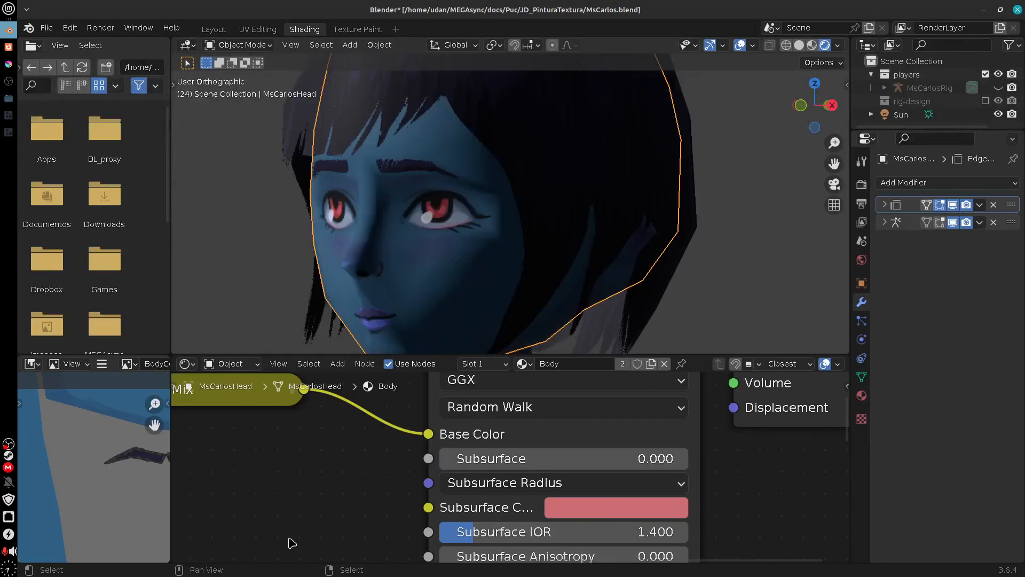
{"action": "left_click", "coordinate": [649, 517]}
{"action": "left_click_drag", "start_coordinate": [664, 315], "coordinate": [638, 281]}
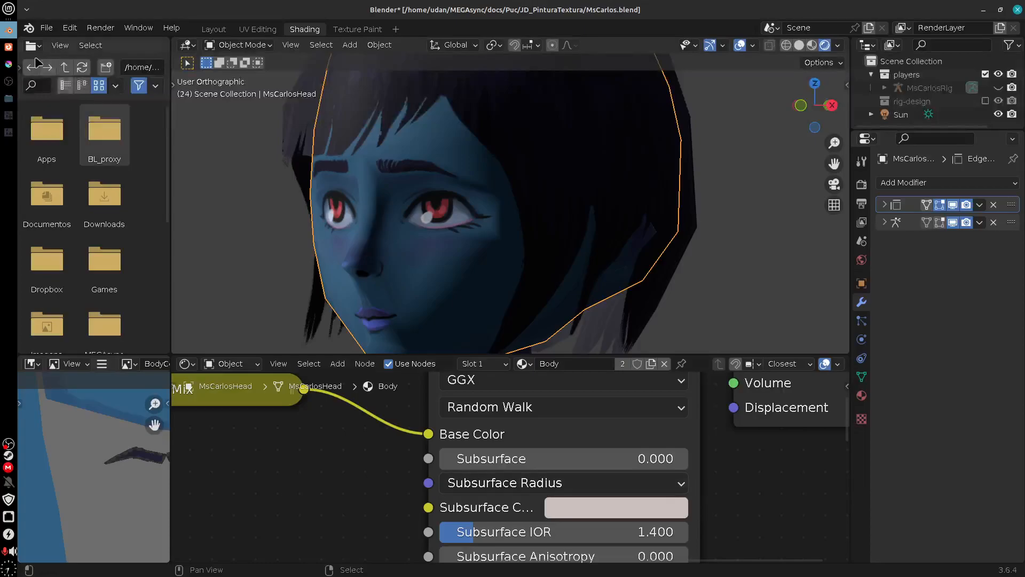
Step: Switch to Krita and pick a pink brush color from the Concept-cookie palette for painting the face island
{"action": "left_click", "coordinate": [10, 48]}
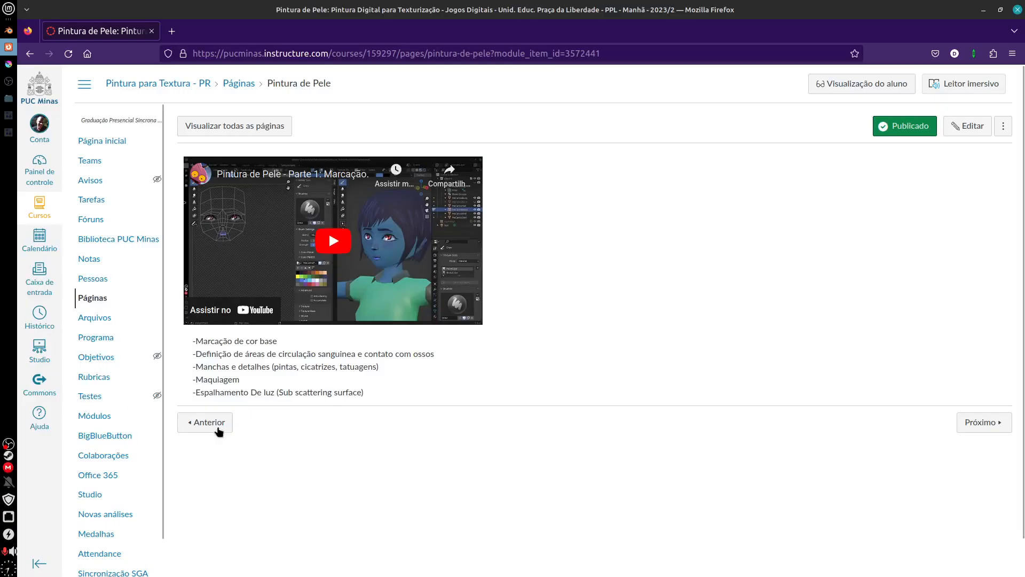
{"action": "left_click", "coordinate": [9, 64]}
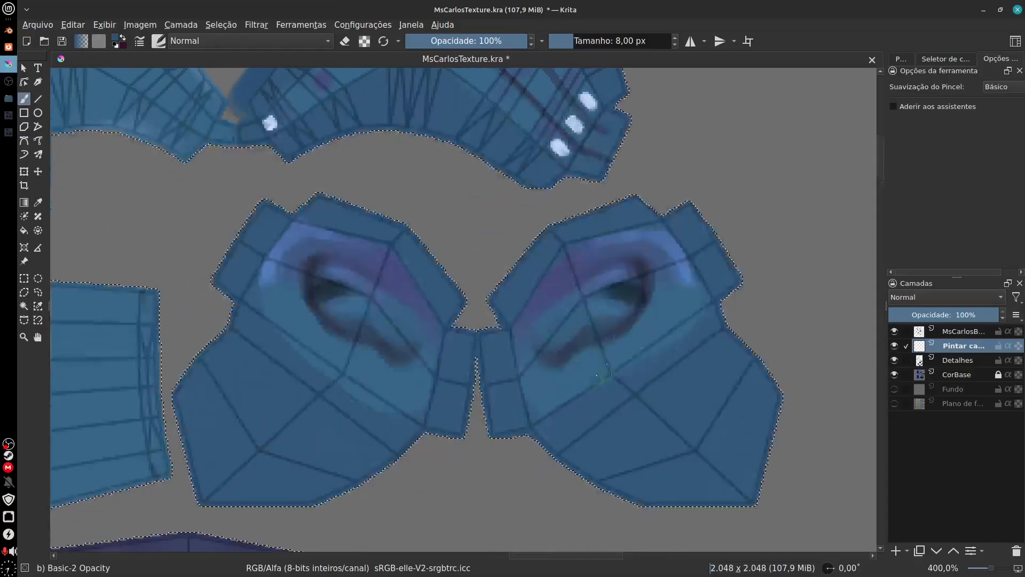
{"action": "scroll", "coordinate": [605, 373], "scroll_direction": "down", "scroll_amount": 15}
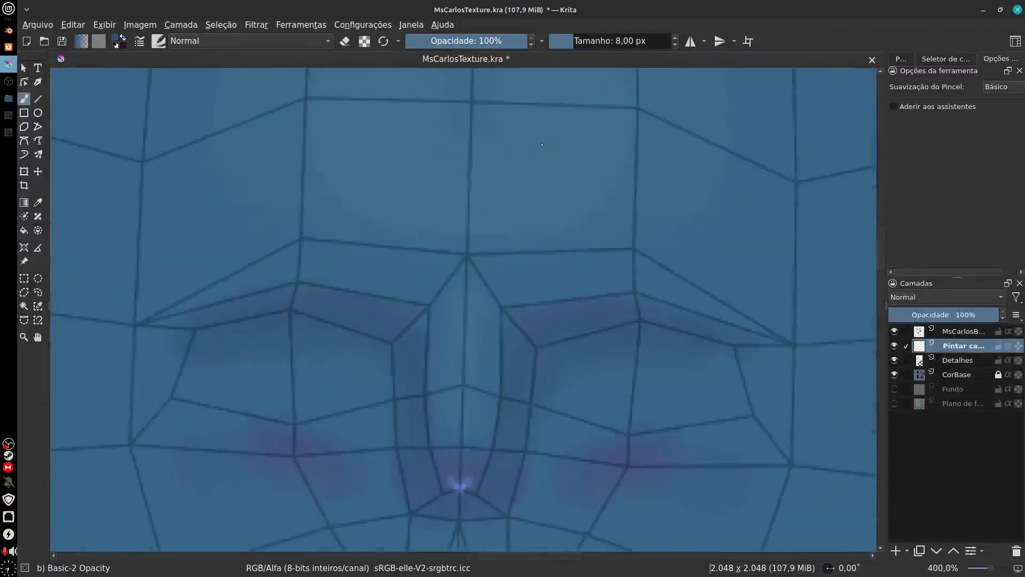
{"action": "scroll", "coordinate": [542, 145], "scroll_direction": "down", "scroll_amount": 4}
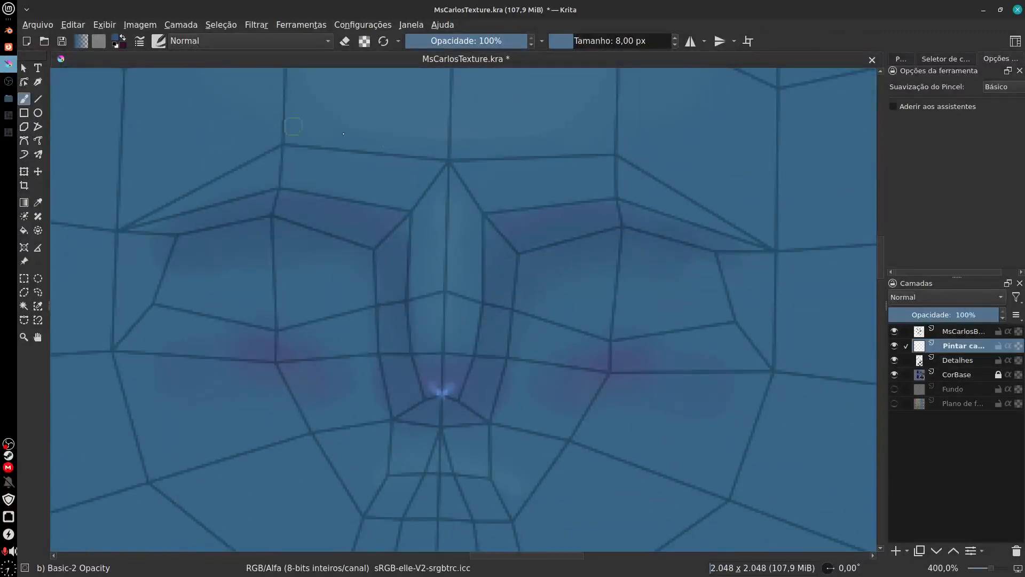
{"action": "left_click", "coordinate": [902, 59]}
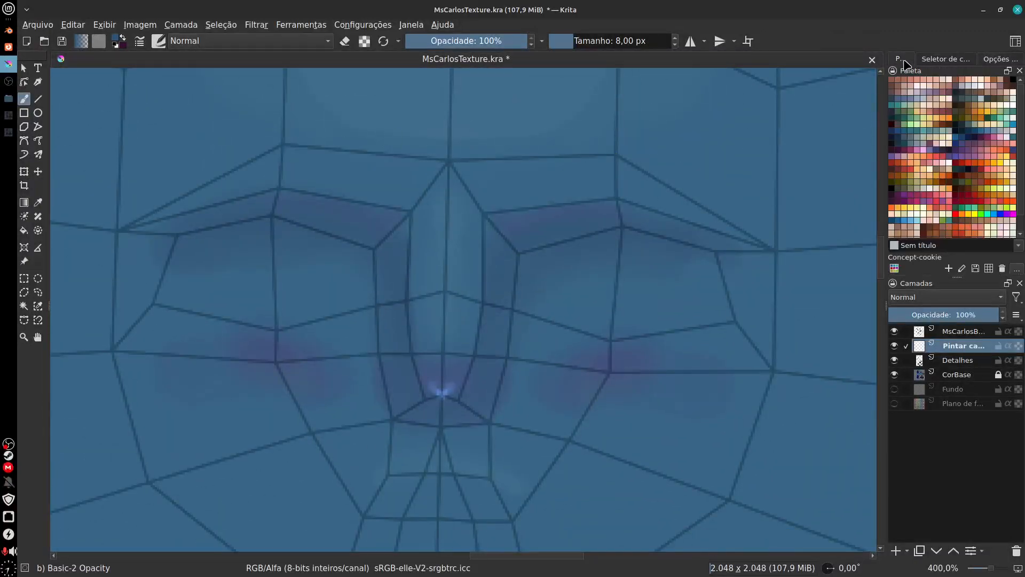
{"action": "left_click", "coordinate": [923, 149]}
Step: Paint a pink U-shaped line down both sides of the nose and around its tip on the face island
{"action": "left_click_drag", "start_coordinate": [474, 361], "coordinate": [487, 259]}
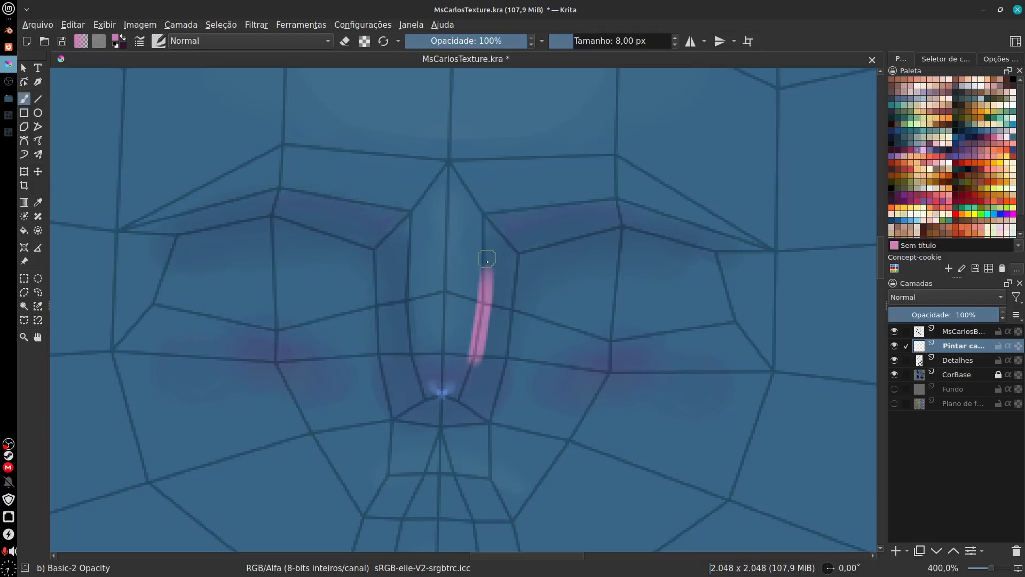
{"action": "key", "text": "ctrl+z"}
{"action": "left_click_drag", "start_coordinate": [502, 334], "coordinate": [515, 326]}
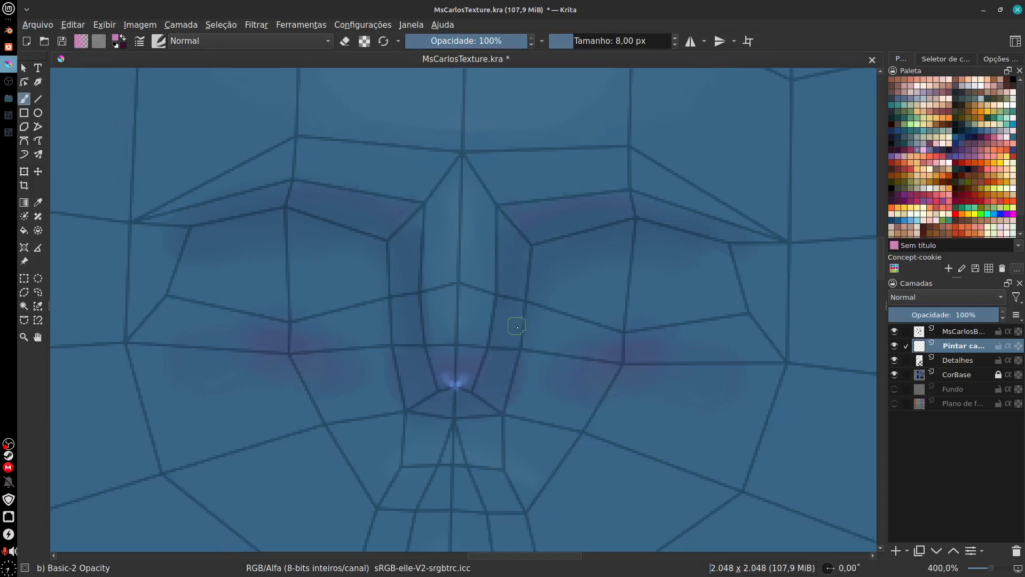
{"action": "key", "text": "ctrl+plus"}
{"action": "left_click_drag", "start_coordinate": [490, 383], "coordinate": [510, 184]}
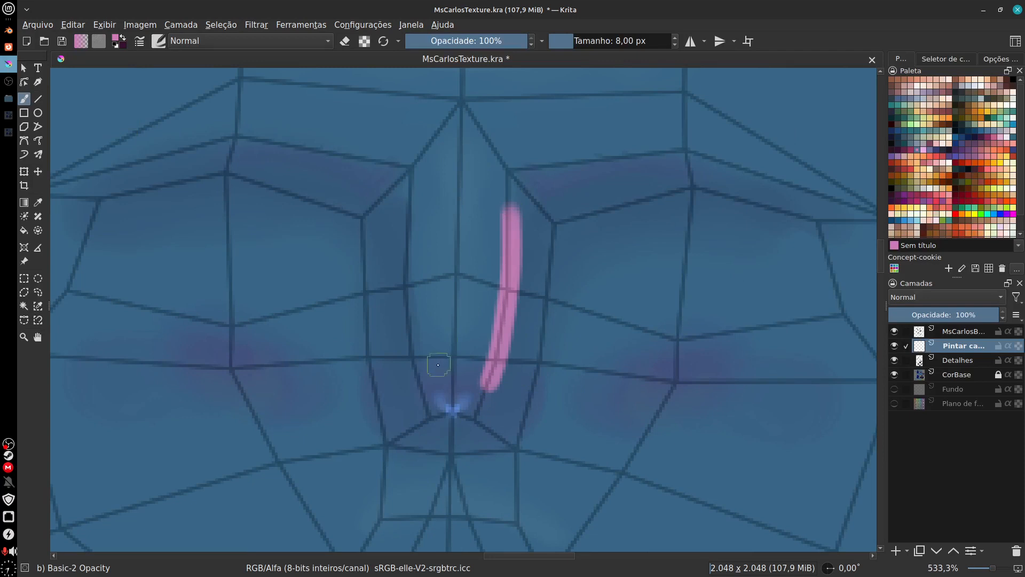
{"action": "mouse_move", "coordinate": [424, 389]}
{"action": "left_mouse_down"}
{"action": "mouse_move", "coordinate": [400, 288]}
{"action": "mouse_move", "coordinate": [407, 227]}
{"action": "left_mouse_up"}
{"action": "mouse_move", "coordinate": [422, 390]}
{"action": "left_mouse_down"}
{"action": "mouse_move", "coordinate": [431, 412]}
{"action": "mouse_move", "coordinate": [474, 411]}
{"action": "mouse_move", "coordinate": [488, 388]}
{"action": "left_mouse_up"}
Step: Paint a pink line along the face island's right jaw edge and up toward the hairline
{"action": "left_click_drag", "start_coordinate": [597, 371], "coordinate": [452, 425]}
{"action": "left_click_drag", "start_coordinate": [696, 346], "coordinate": [810, 350]}
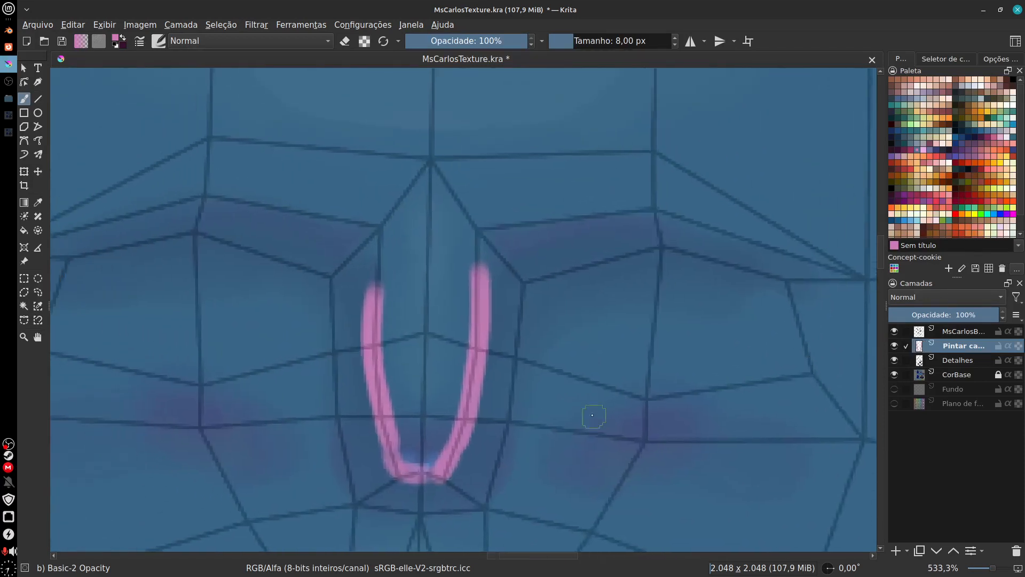
{"action": "mouse_move", "coordinate": [554, 382]}
{"action": "left_mouse_down"}
{"action": "mouse_move", "coordinate": [592, 417]}
{"action": "mouse_move", "coordinate": [640, 376]}
{"action": "mouse_move", "coordinate": [699, 376]}
{"action": "left_mouse_up"}
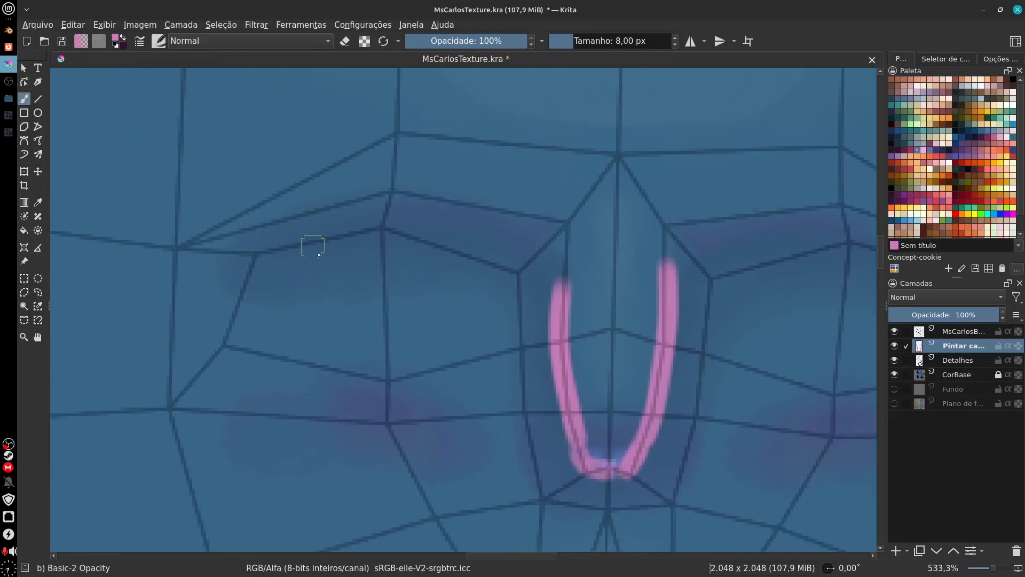
{"action": "left_click_drag", "start_coordinate": [679, 331], "coordinate": [593, 135]}
{"action": "left_click_drag", "start_coordinate": [673, 219], "coordinate": [522, 428]}
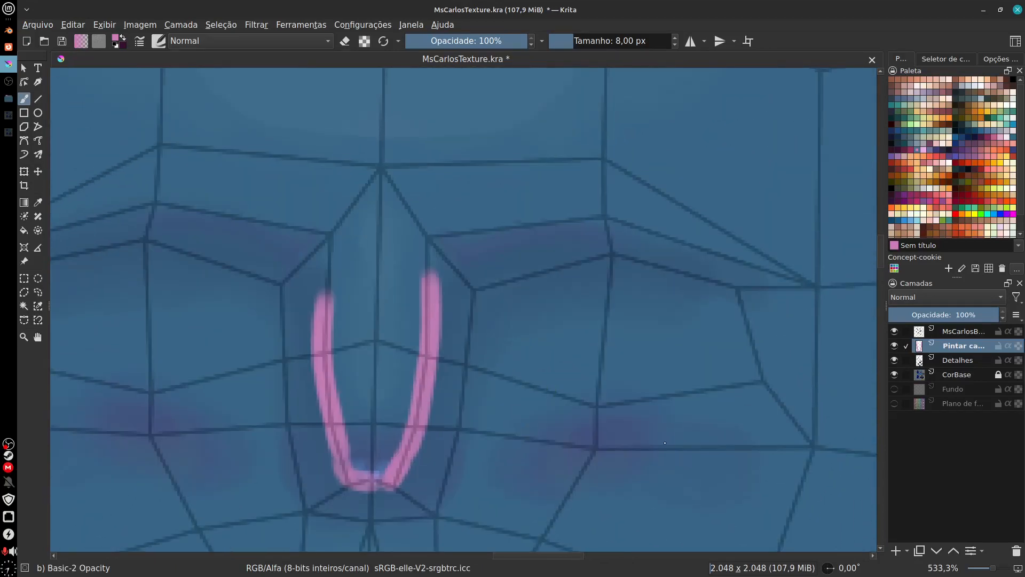
{"action": "scroll", "coordinate": [664, 443], "scroll_direction": "down", "scroll_amount": 2}
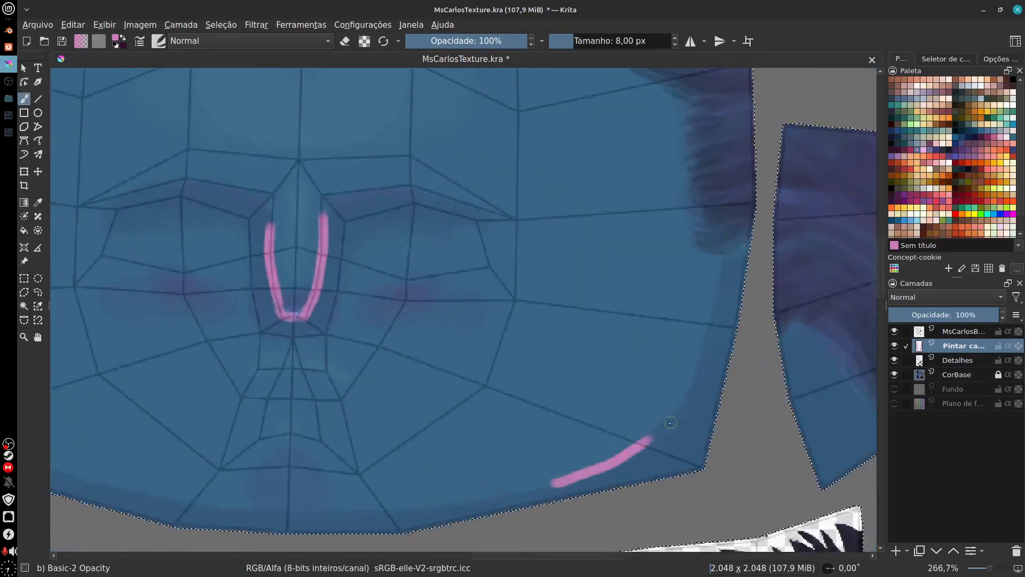
{"action": "mouse_move", "coordinate": [650, 436]}
{"action": "left_mouse_down"}
{"action": "mouse_move", "coordinate": [719, 318]}
{"action": "mouse_move", "coordinate": [716, 286]}
{"action": "left_mouse_up"}
Step: Fill the inner folds of both ear islands with pink strokes
{"action": "left_click_drag", "start_coordinate": [668, 203], "coordinate": [635, 427]}
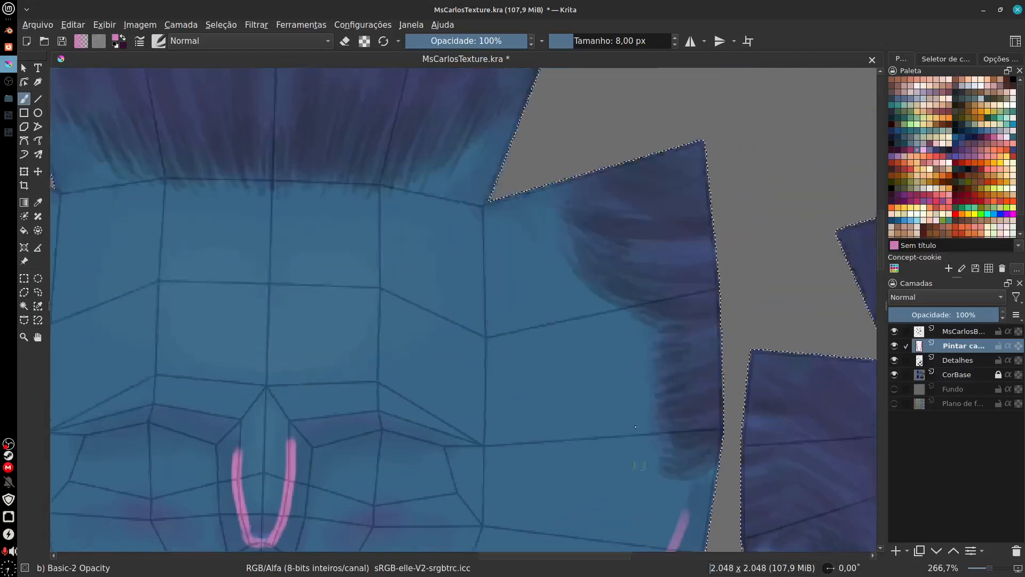
{"action": "left_click_drag", "start_coordinate": [641, 176], "coordinate": [621, 475]}
{"action": "left_click_drag", "start_coordinate": [566, 198], "coordinate": [550, 388]}
{"action": "key", "text": "ctrl+plus"}
{"action": "key", "text": "ctrl+plus"}
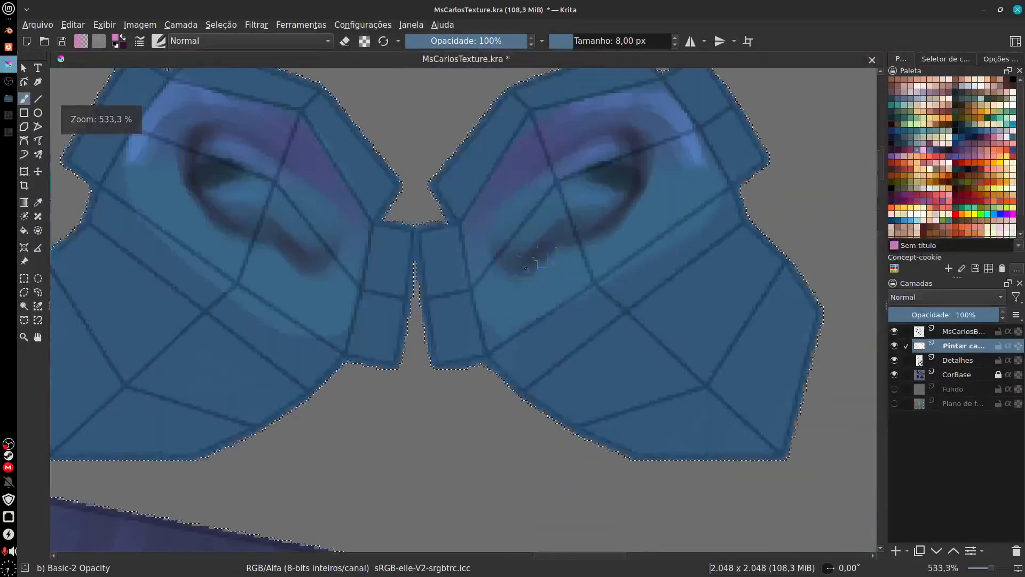
{"action": "mouse_move", "coordinate": [606, 202]}
{"action": "left_mouse_down"}
{"action": "mouse_move", "coordinate": [523, 240]}
{"action": "mouse_move", "coordinate": [563, 213]}
{"action": "mouse_move", "coordinate": [523, 239]}
{"action": "mouse_move", "coordinate": [553, 184]}
{"action": "mouse_move", "coordinate": [519, 212]}
{"action": "mouse_move", "coordinate": [586, 162]}
{"action": "mouse_move", "coordinate": [510, 232]}
{"action": "mouse_move", "coordinate": [603, 189]}
{"action": "mouse_move", "coordinate": [614, 194]}
{"action": "mouse_move", "coordinate": [505, 243]}
{"action": "left_mouse_up"}
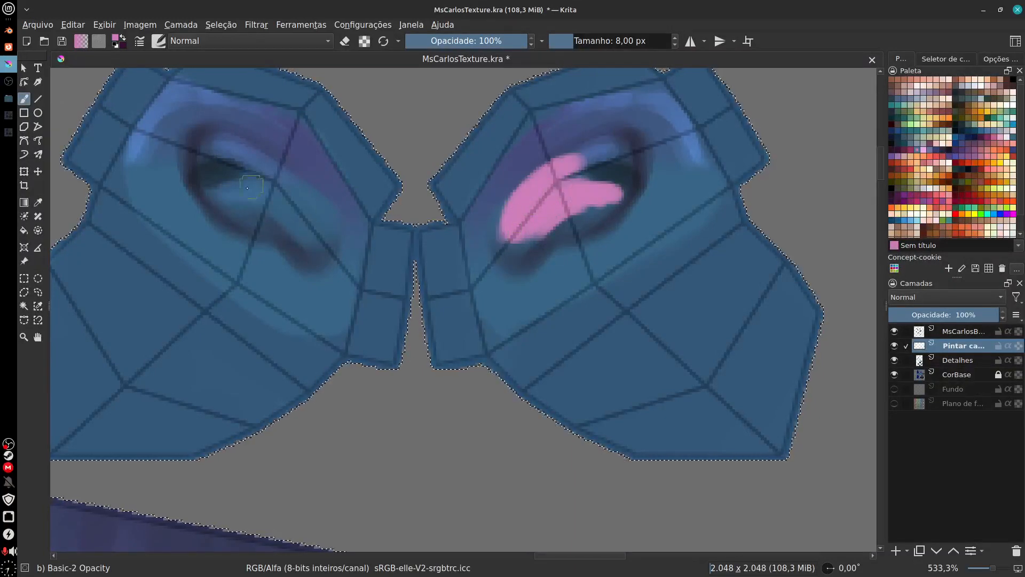
{"action": "left_click_drag", "start_coordinate": [224, 188], "coordinate": [307, 229]}
{"action": "left_click_drag", "start_coordinate": [229, 148], "coordinate": [316, 235]}
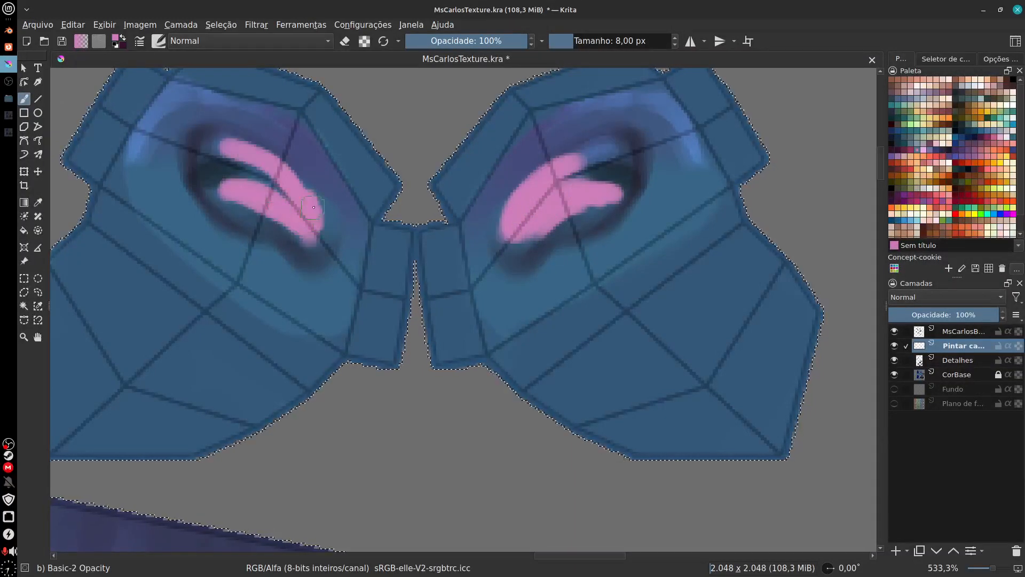
{"action": "left_click_drag", "start_coordinate": [247, 196], "coordinate": [289, 208]}
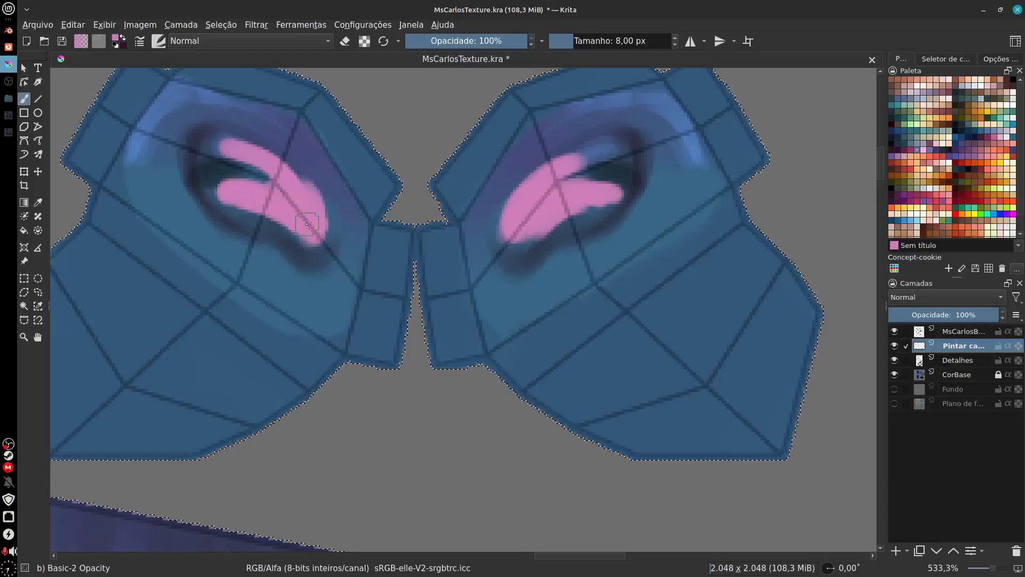
Step: Continue the pink line along the face island's lower edge and up the left cheek to the hairline
{"action": "scroll", "coordinate": [532, 370], "scroll_direction": "down", "scroll_amount": 6}
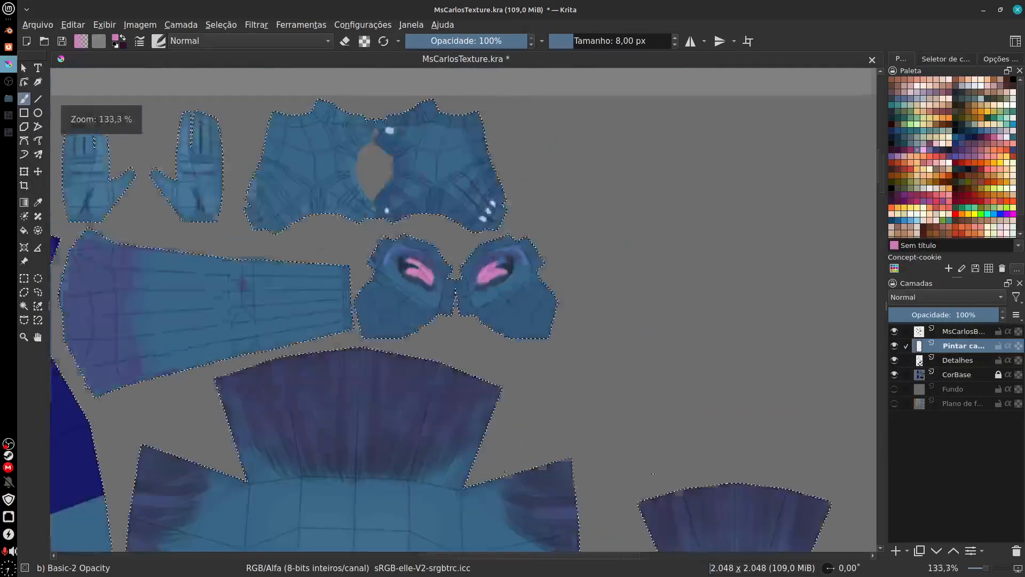
{"action": "key", "text": "minus"}
{"action": "key", "text": "minus"}
{"action": "left_click_drag", "start_coordinate": [655, 465], "coordinate": [710, 340]}
{"action": "key", "text": "plus"}
{"action": "key", "text": "plus"}
{"action": "key", "text": "plus"}
{"action": "left_click_drag", "start_coordinate": [384, 528], "coordinate": [554, 306]}
{"action": "key", "text": "minus"}
{"action": "mouse_move", "coordinate": [312, 187]}
{"action": "left_mouse_down"}
{"action": "mouse_move", "coordinate": [359, 331]}
{"action": "mouse_move", "coordinate": [398, 346]}
{"action": "mouse_move", "coordinate": [758, 383]}
{"action": "mouse_move", "coordinate": [817, 366]}
{"action": "left_mouse_up"}
{"action": "left_click_drag", "start_coordinate": [314, 223], "coordinate": [355, 329]}
{"action": "left_click_drag", "start_coordinate": [312, 177], "coordinate": [319, 216]}
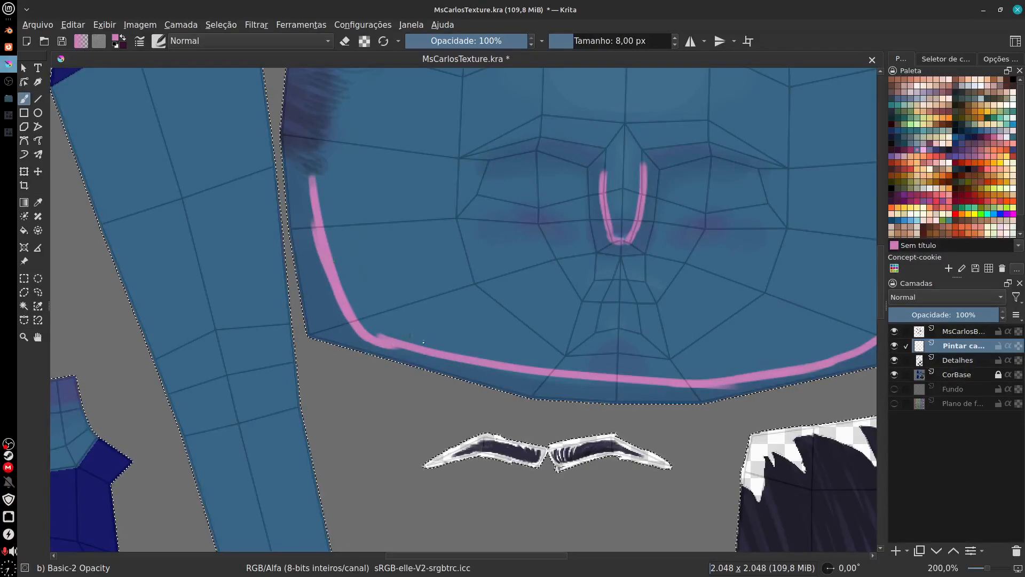
Step: Reinforce the pink line under the chin along the face island's lower edge
{"action": "mouse_move", "coordinate": [386, 342]}
{"action": "left_mouse_down"}
{"action": "mouse_move", "coordinate": [570, 375]}
{"action": "mouse_move", "coordinate": [536, 381]}
{"action": "mouse_move", "coordinate": [591, 380]}
{"action": "left_mouse_up"}
{"action": "left_click_drag", "start_coordinate": [625, 402], "coordinate": [543, 405]}
{"action": "left_click_drag", "start_coordinate": [620, 393], "coordinate": [550, 403]}
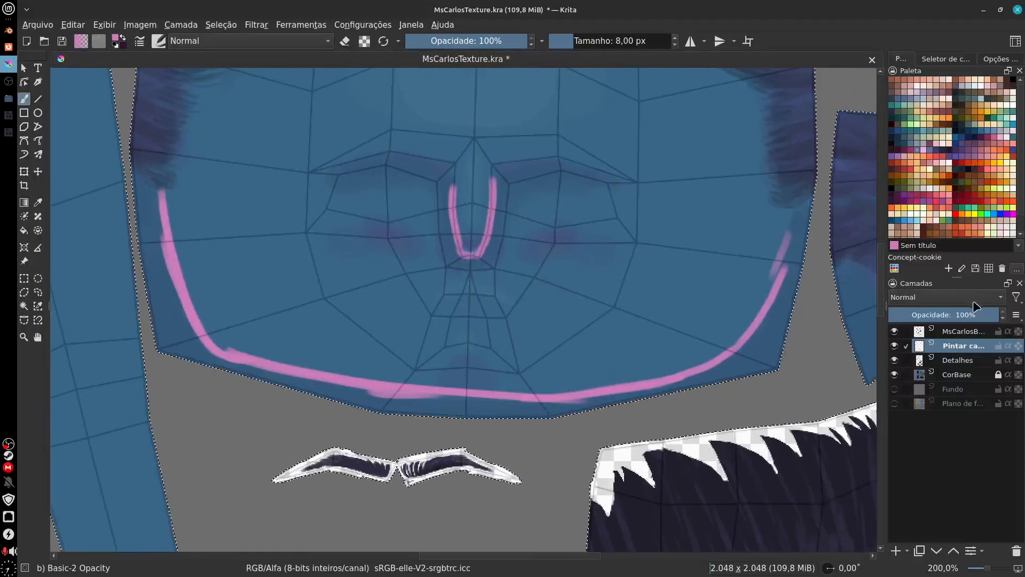
Step: Rename the pink paint layer SSS and, after trying Luminosidade, set its blending mode to Sobrepor
{"action": "double_click", "coordinate": [964, 347]}
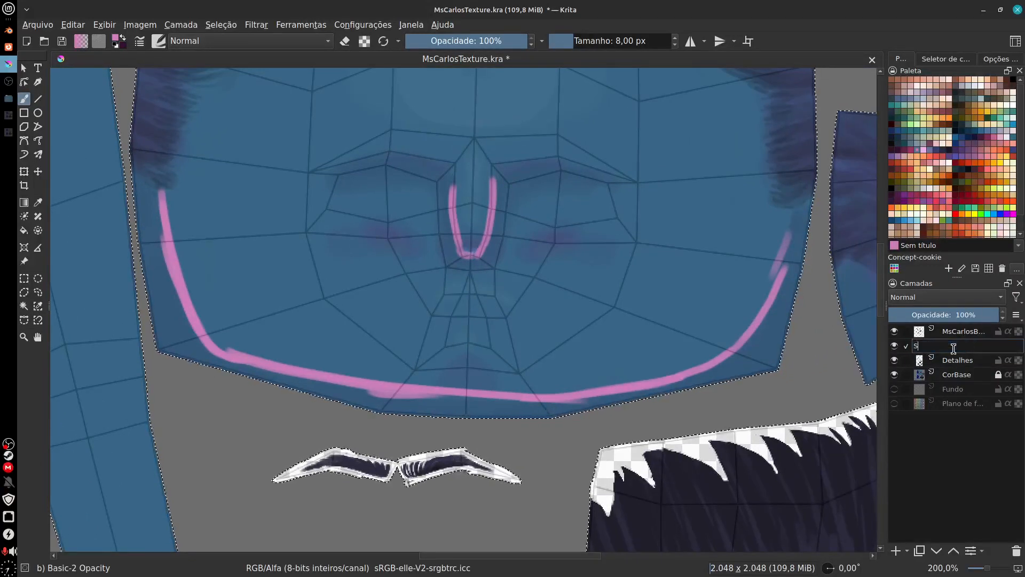
{"action": "key", "text": "Return"}
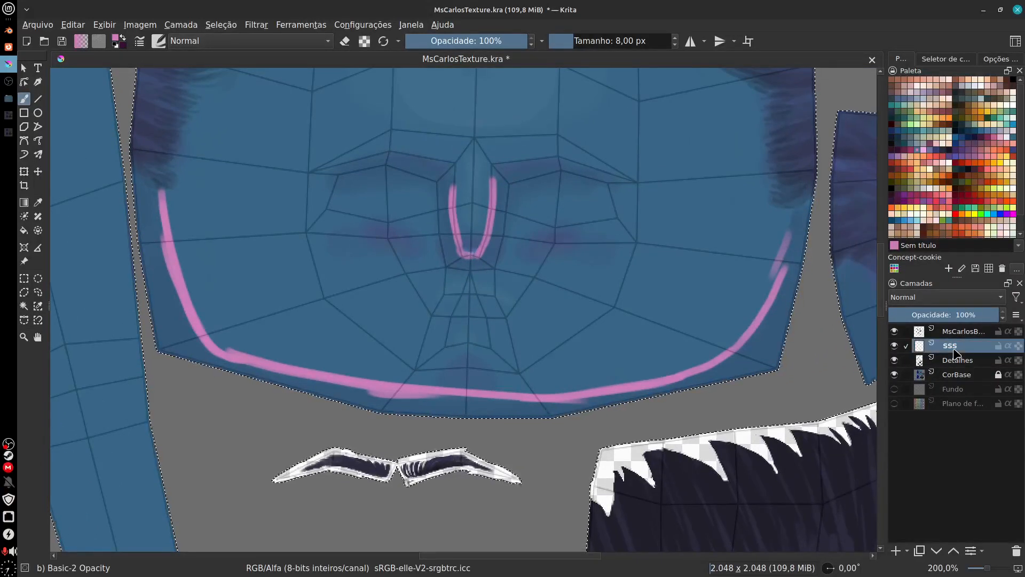
{"action": "left_click", "coordinate": [947, 298]}
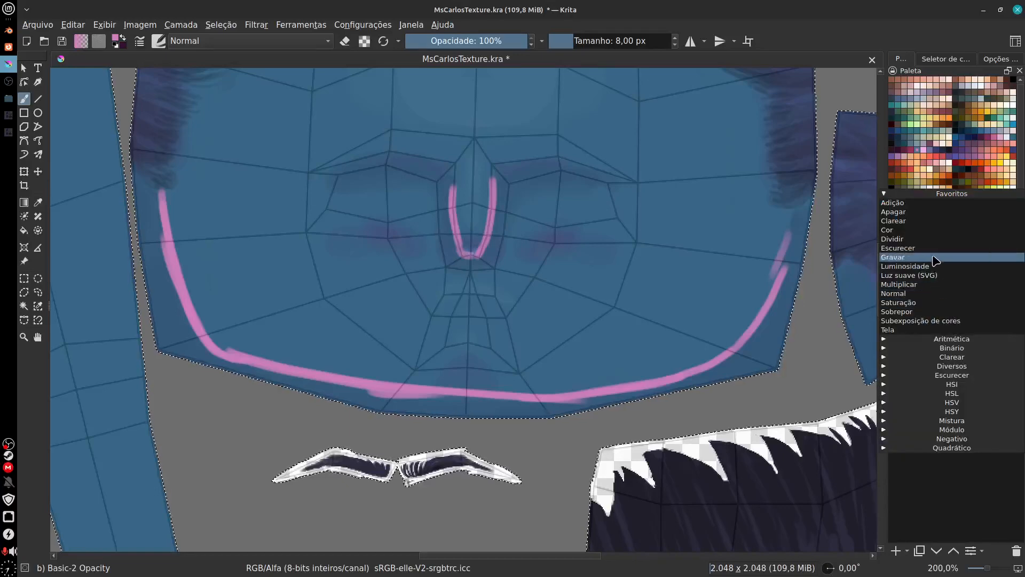
{"action": "left_click", "coordinate": [939, 268]}
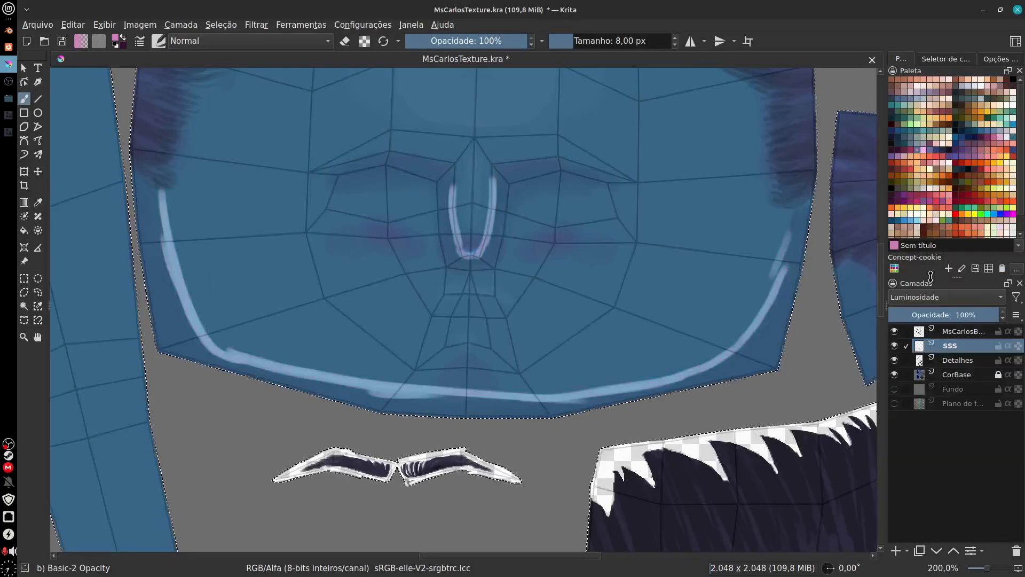
{"action": "left_click", "coordinate": [948, 297]}
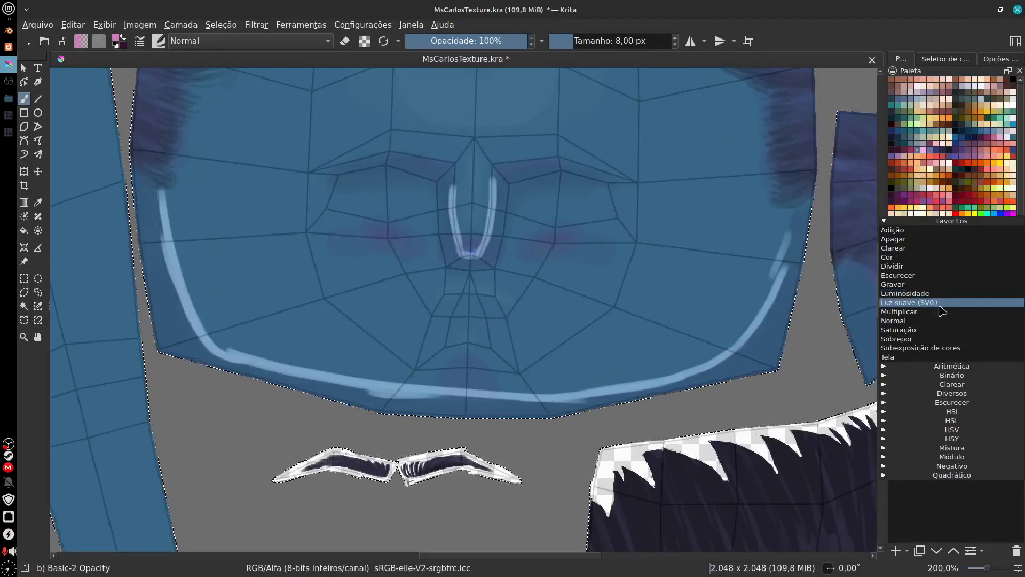
{"action": "left_click", "coordinate": [935, 339]}
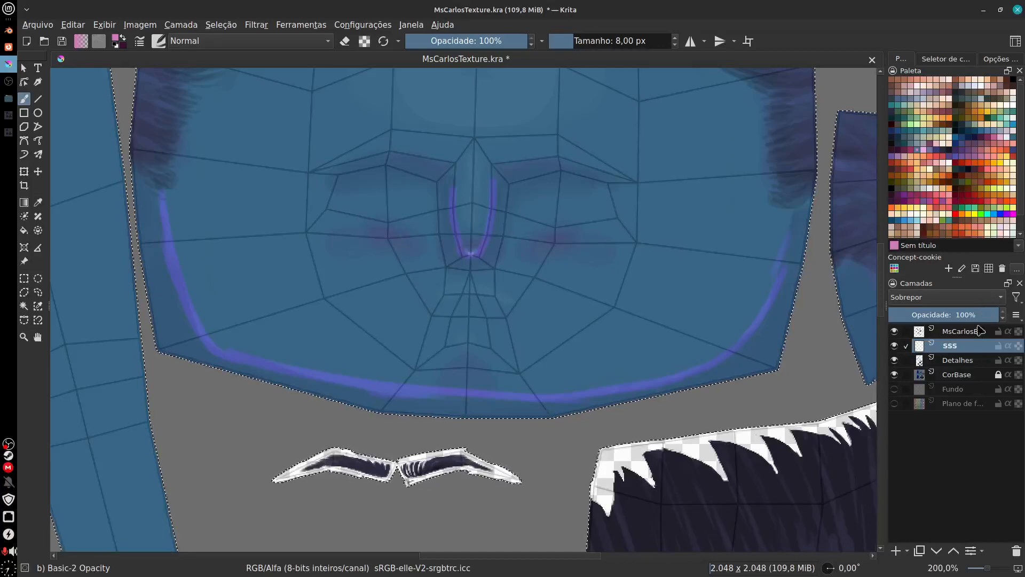
Step: Lower the SSS layer's opacity to 40% and check its effect on the face and ear islands
{"action": "left_click_drag", "start_coordinate": [980, 316], "coordinate": [924, 321]}
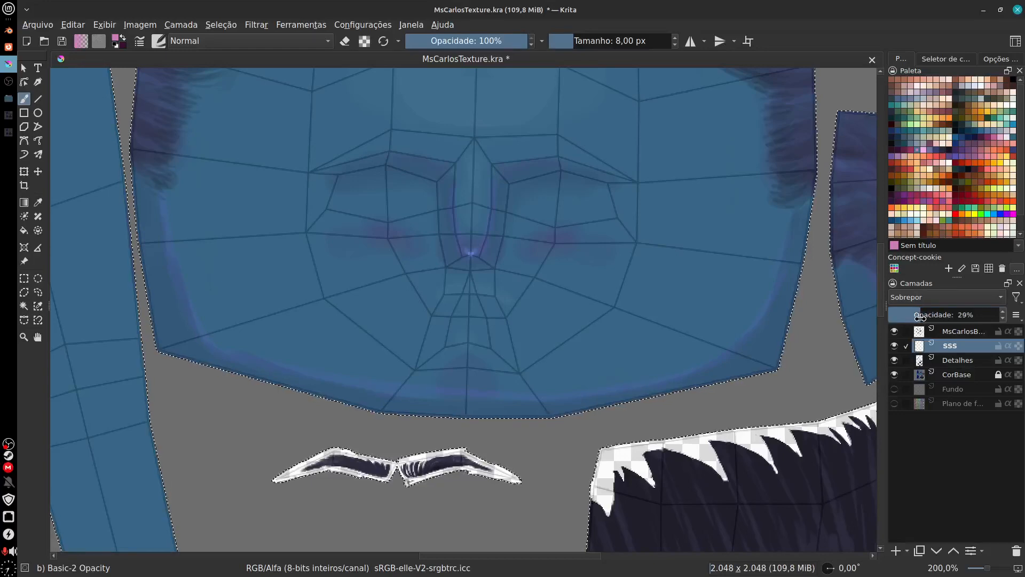
{"action": "left_click_drag", "start_coordinate": [931, 316], "coordinate": [931, 317]}
{"action": "left_click_drag", "start_coordinate": [689, 243], "coordinate": [664, 407]}
{"action": "left_click_drag", "start_coordinate": [630, 313], "coordinate": [620, 512]}
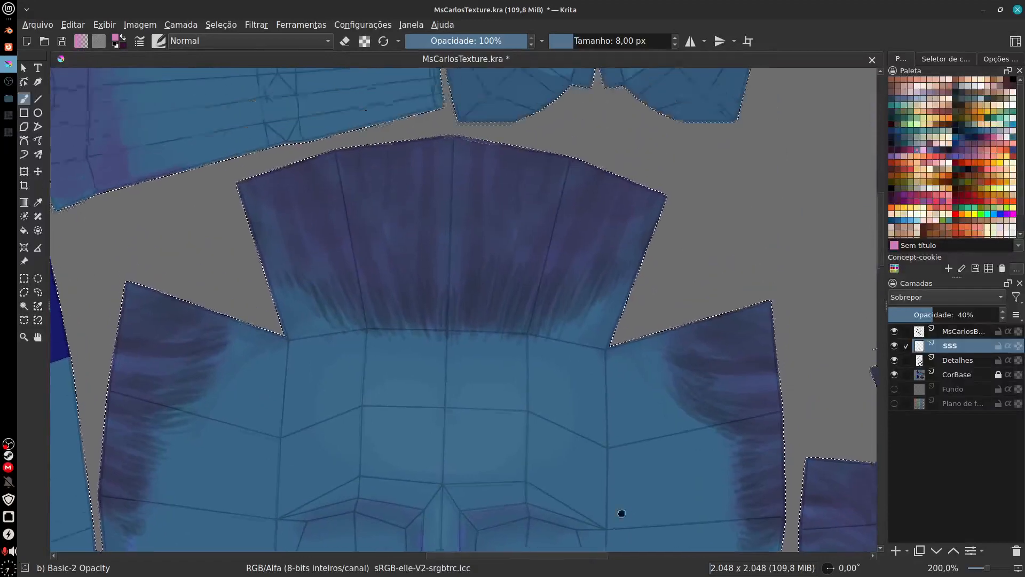
{"action": "left_click_drag", "start_coordinate": [594, 235], "coordinate": [557, 388]}
{"action": "left_click_drag", "start_coordinate": [615, 330], "coordinate": [566, 341]}
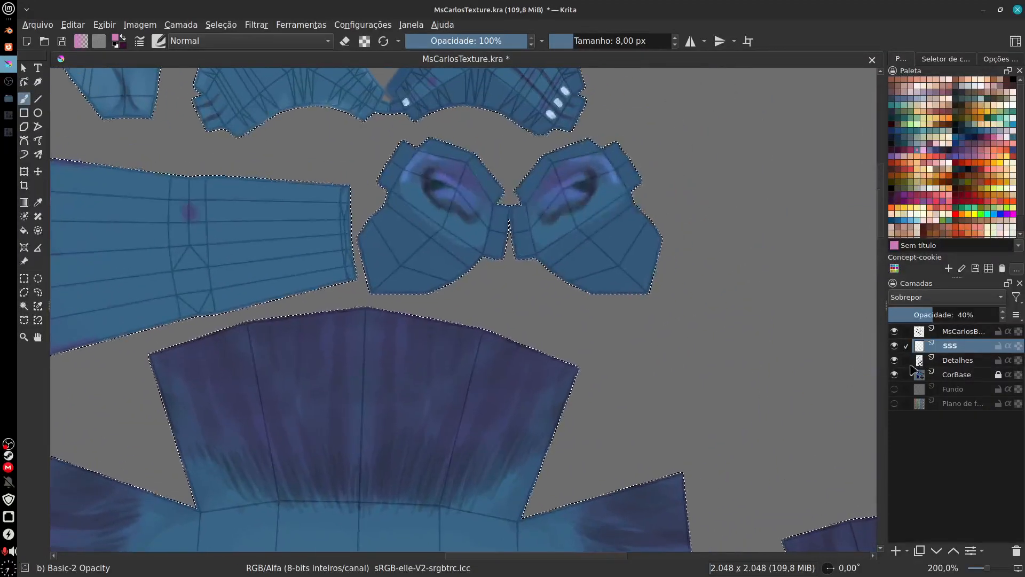
{"action": "scroll", "coordinate": [533, 226], "scroll_direction": "up", "scroll_amount": 2}
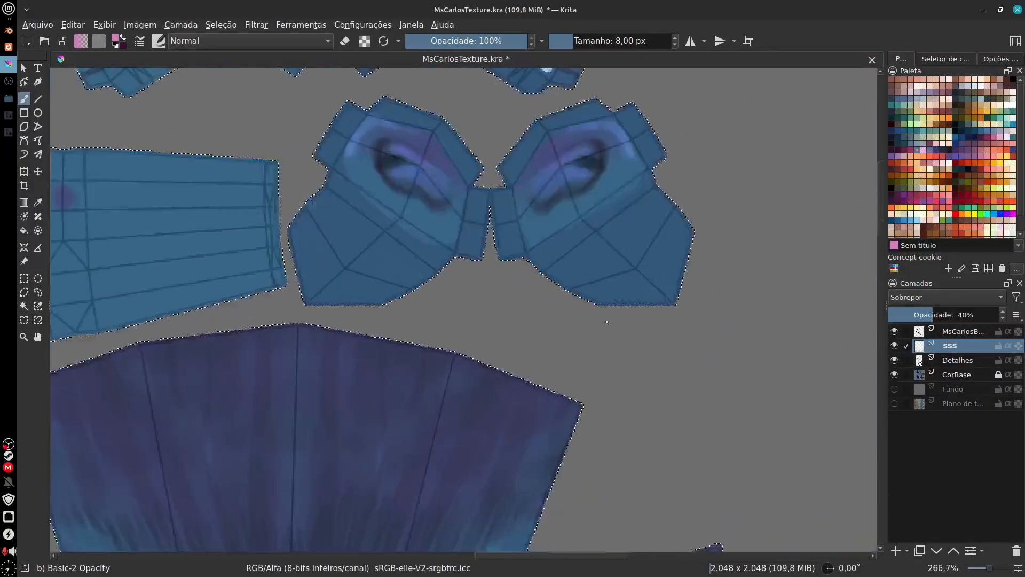
Step: Hide the UV wireframe layer and toggle the SSS layer's visibility to compare its effect on the ear islands
{"action": "left_click", "coordinate": [895, 331]}
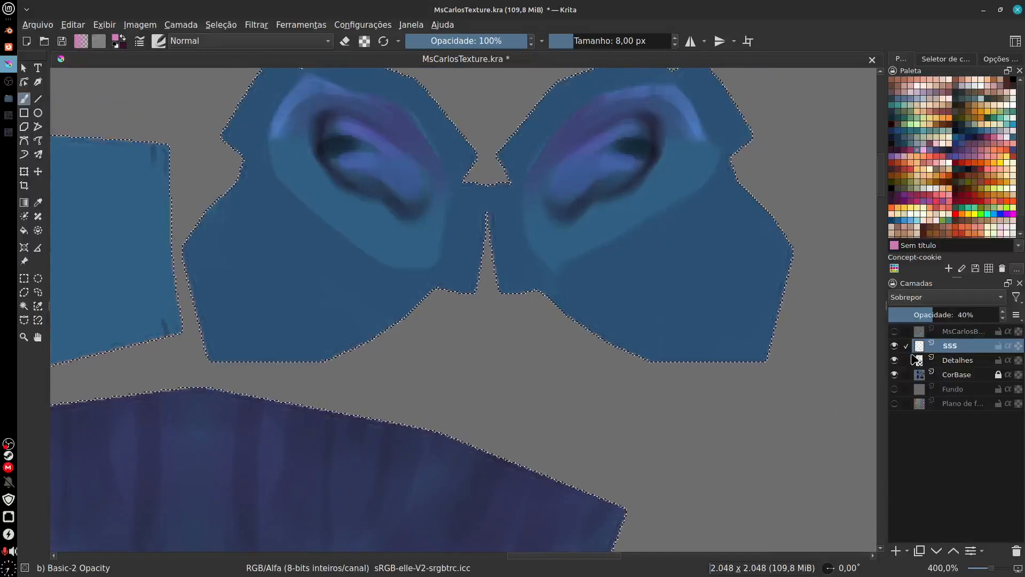
{"action": "left_click", "coordinate": [895, 346]}
{"action": "left_click", "coordinate": [895, 347]}
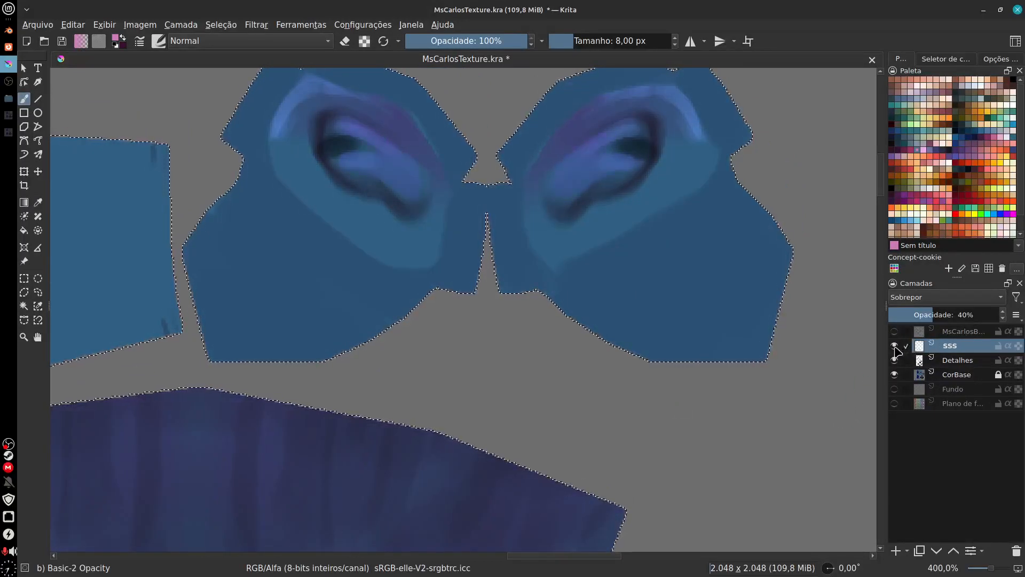
{"action": "left_click_drag", "start_coordinate": [620, 460], "coordinate": [628, 139]}
{"action": "left_click_drag", "start_coordinate": [586, 493], "coordinate": [674, 94]}
{"action": "left_click_drag", "start_coordinate": [640, 440], "coordinate": [712, 59]}
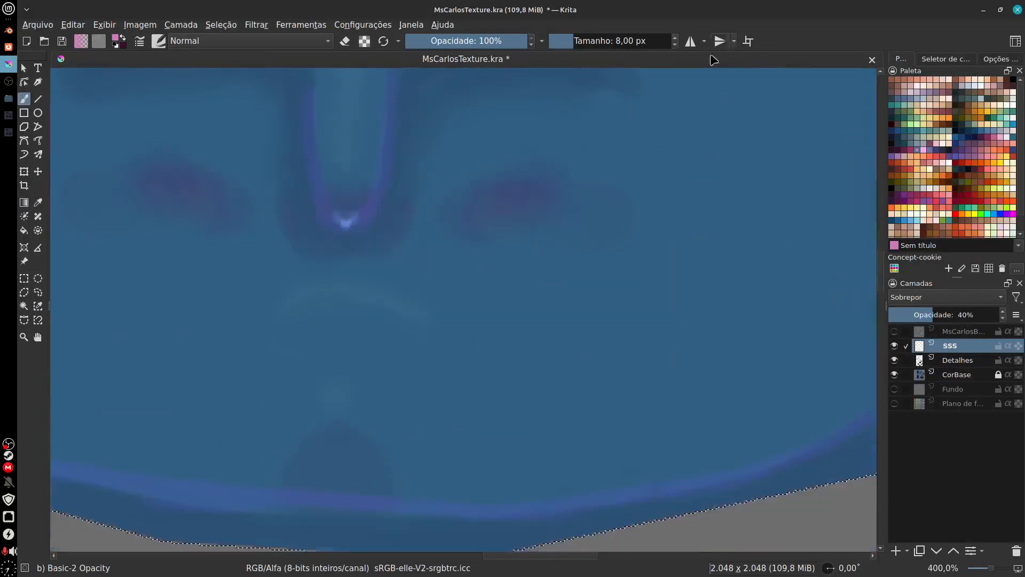
{"action": "mouse_move", "coordinate": [600, 304]}
{"action": "left_mouse_down"}
{"action": "mouse_move", "coordinate": [682, 359]}
{"action": "mouse_move", "coordinate": [717, 320]}
{"action": "left_mouse_up"}
{"action": "left_click", "coordinate": [162, 42]}
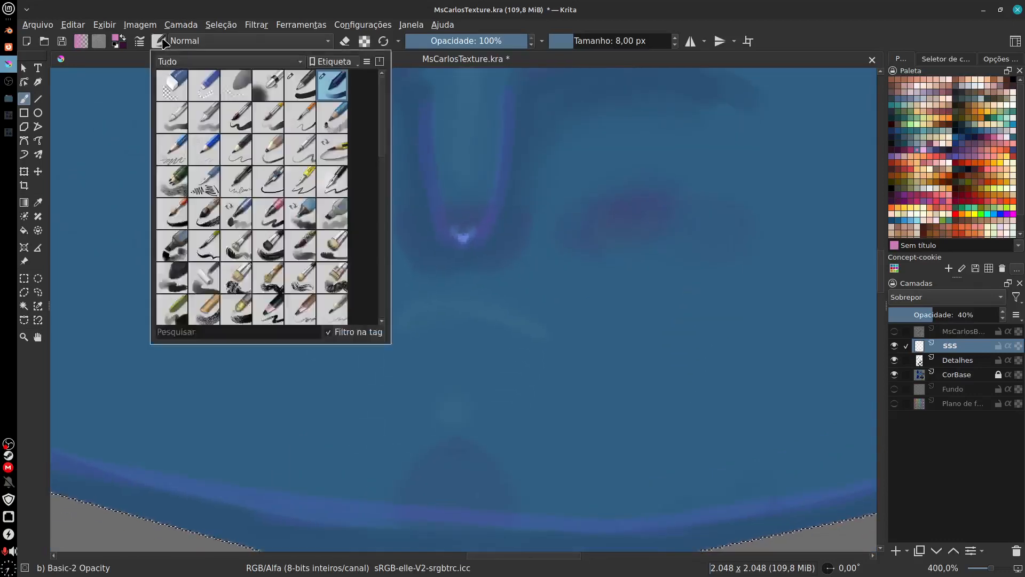
{"action": "left_click", "coordinate": [167, 44]}
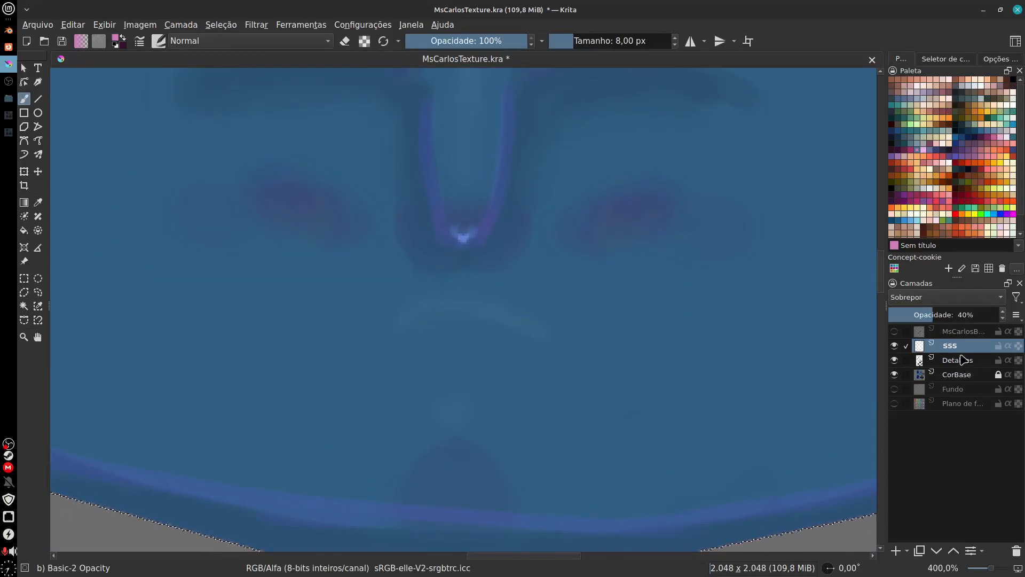
Step: Try the Clarear blending mode on the SSS layer with opacities of 15% and 36%
{"action": "left_click", "coordinate": [949, 300]}
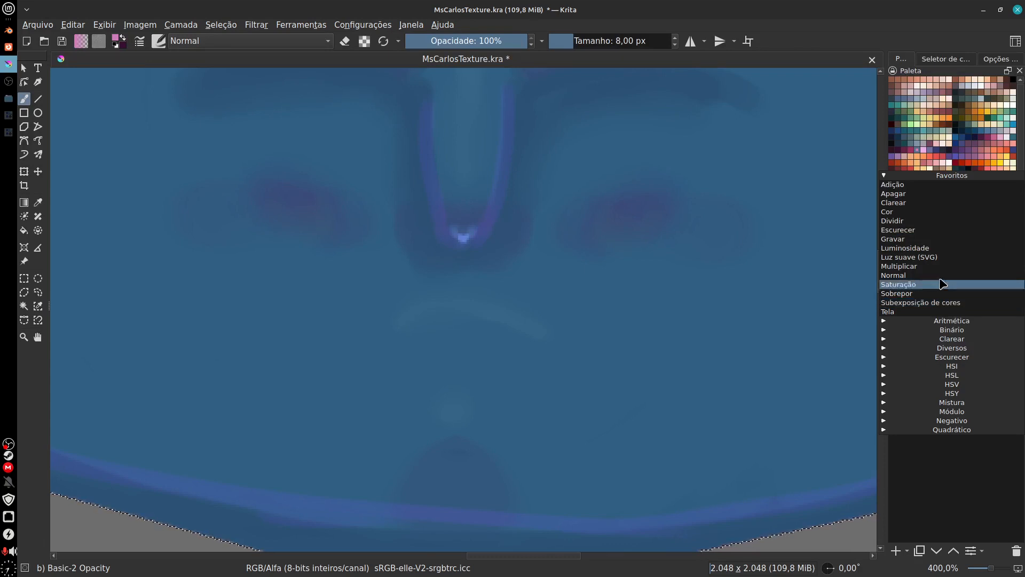
{"action": "left_click", "coordinate": [913, 203]}
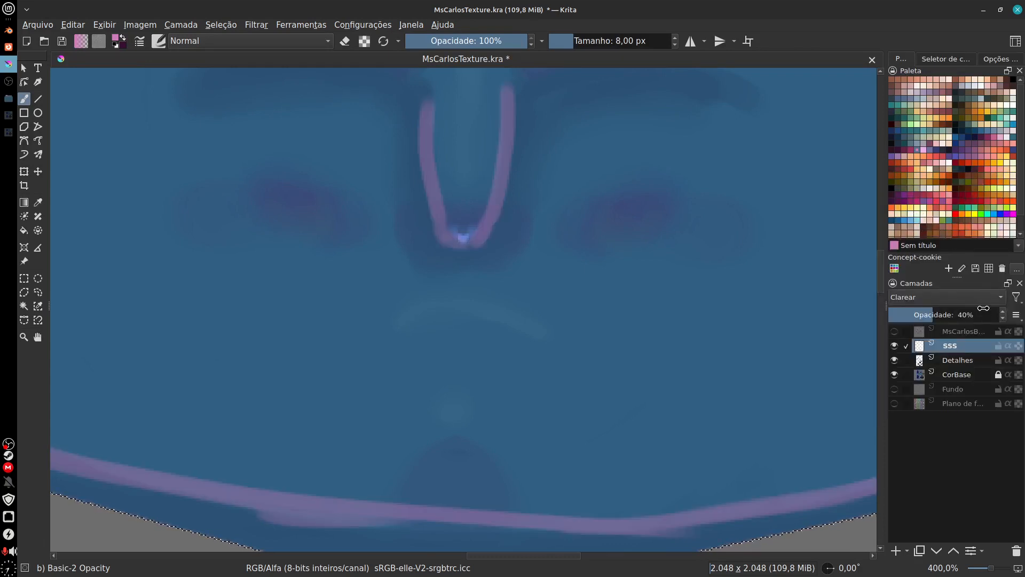
{"action": "left_click_drag", "start_coordinate": [909, 316], "coordinate": [902, 320]}
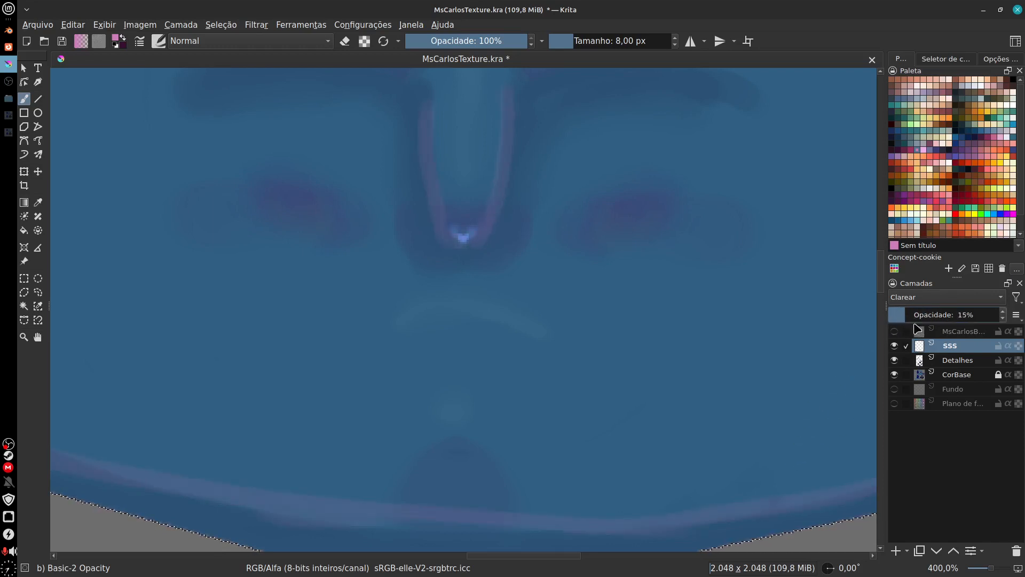
{"action": "left_click_drag", "start_coordinate": [929, 317], "coordinate": [932, 316]}
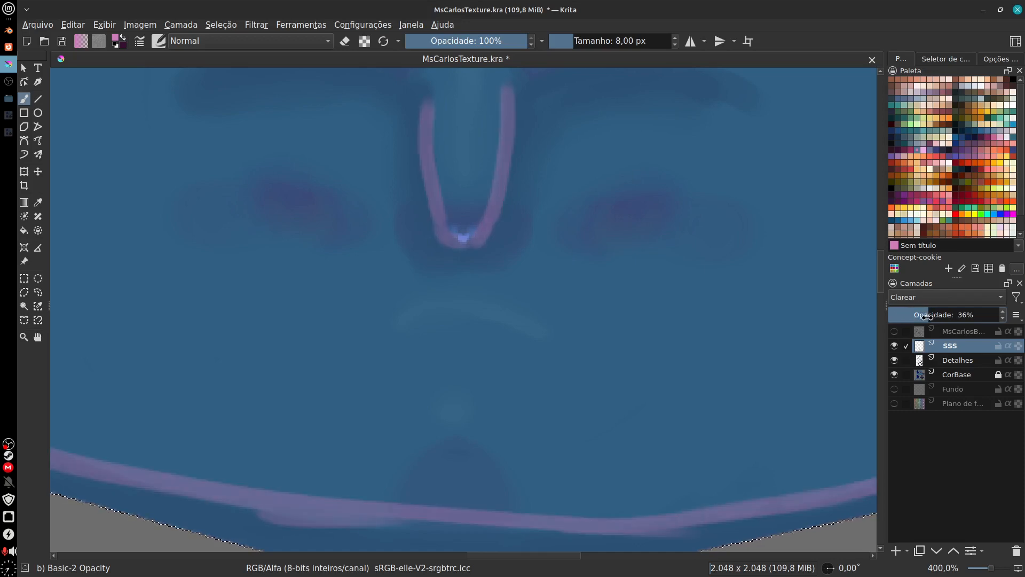
Step: Choose the Blender Blur brush at 20 px and set the SSS layer's blending mode back to Sobrepor
{"action": "scroll", "coordinate": [796, 474], "scroll_direction": "down", "scroll_amount": 3}
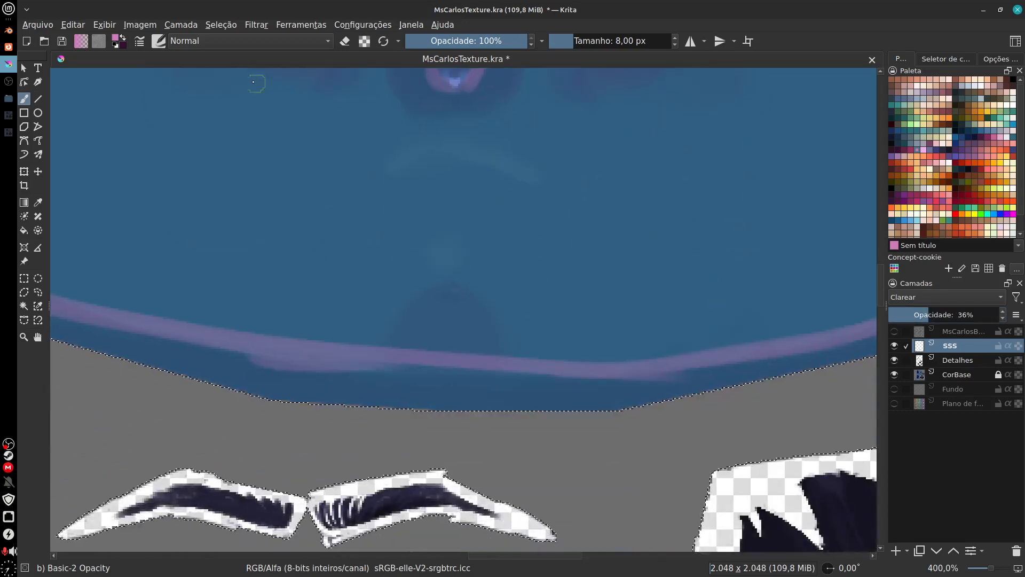
{"action": "left_click", "coordinate": [158, 41]}
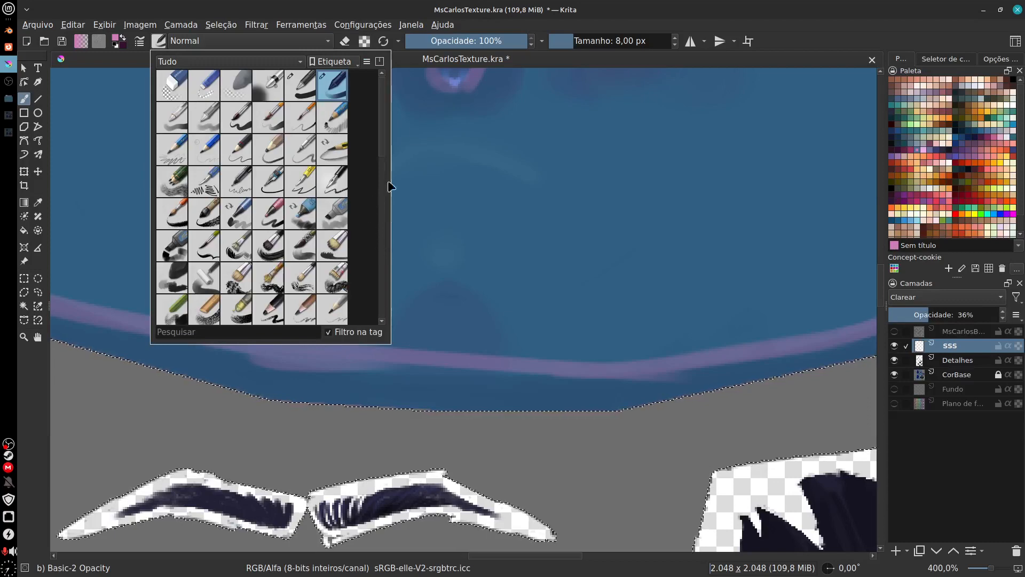
{"action": "mouse_move", "coordinate": [383, 124]}
{"action": "left_mouse_down"}
{"action": "mouse_move", "coordinate": [384, 218]}
{"action": "mouse_move", "coordinate": [381, 209]}
{"action": "left_mouse_up"}
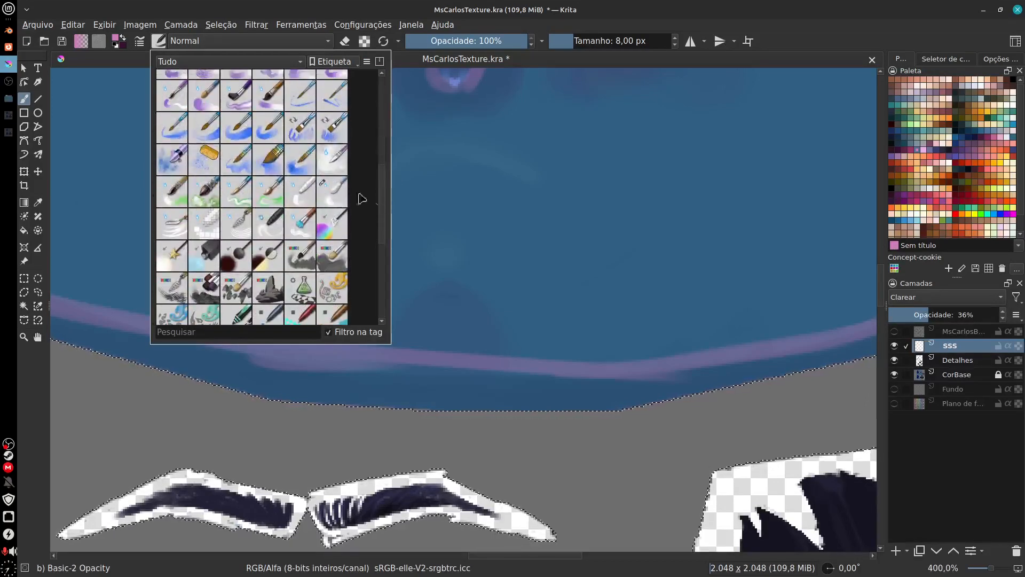
{"action": "left_click", "coordinate": [332, 191]}
{"action": "left_click", "coordinate": [949, 300]}
{"action": "left_click", "coordinate": [948, 297]}
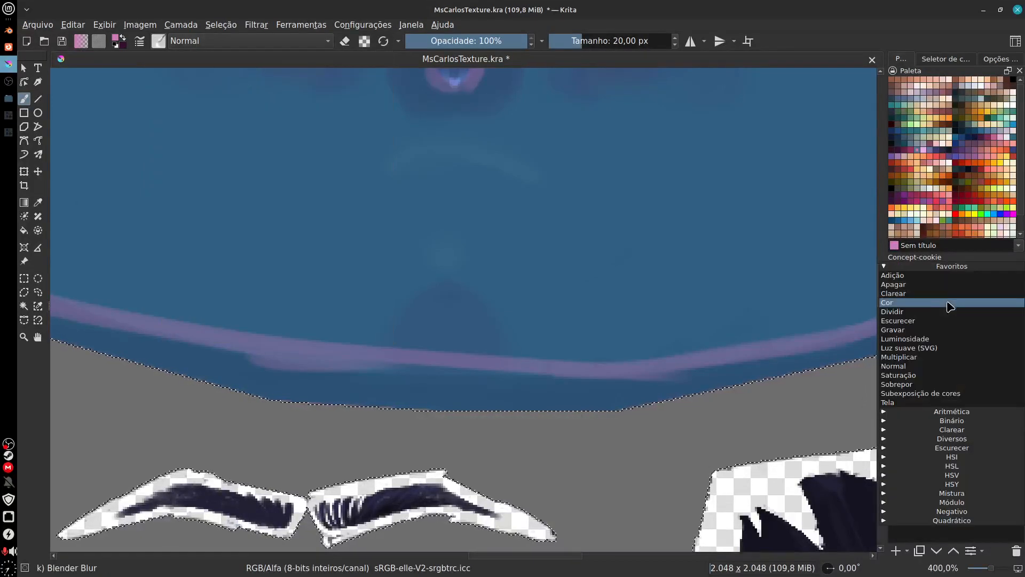
{"action": "left_click", "coordinate": [948, 384]}
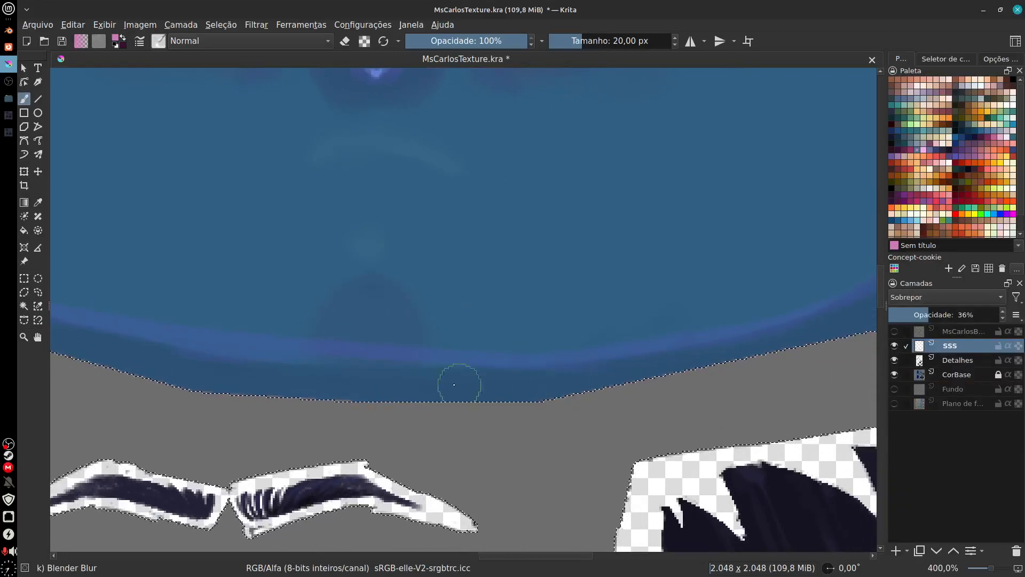
Step: Soften the pink line along the face island's lower edge and up the left cheek with the blur brush
{"action": "mouse_move", "coordinate": [460, 380]}
{"action": "left_mouse_down"}
{"action": "mouse_move", "coordinate": [707, 352]}
{"action": "mouse_move", "coordinate": [538, 389]}
{"action": "left_mouse_up"}
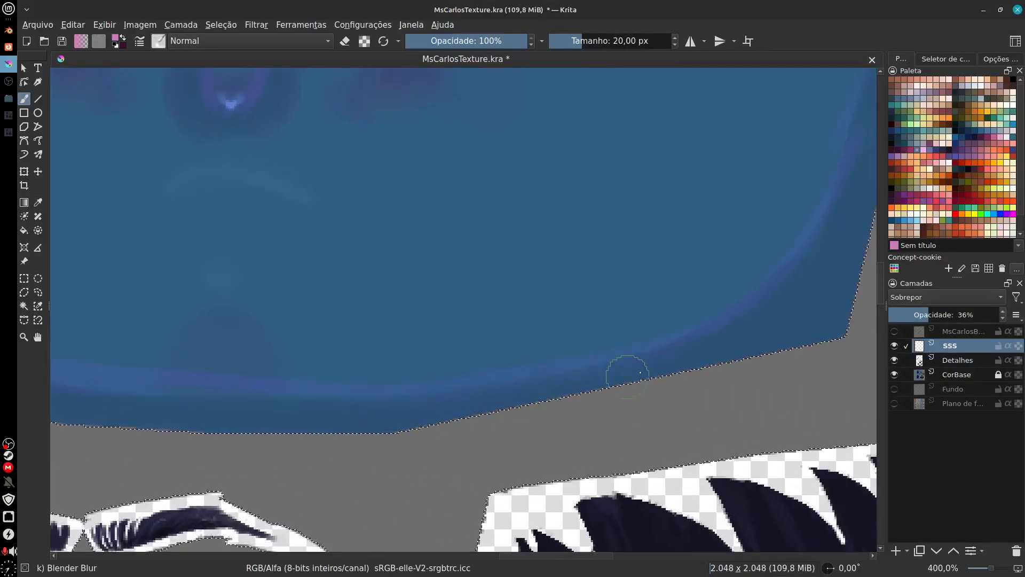
{"action": "left_click_drag", "start_coordinate": [640, 373], "coordinate": [740, 337]}
{"action": "mouse_move", "coordinate": [761, 322]}
{"action": "left_mouse_down"}
{"action": "mouse_move", "coordinate": [583, 418]}
{"action": "mouse_move", "coordinate": [617, 385]}
{"action": "mouse_move", "coordinate": [698, 224]}
{"action": "mouse_move", "coordinate": [607, 429]}
{"action": "mouse_move", "coordinate": [907, 301]}
{"action": "left_mouse_up"}
{"action": "mouse_move", "coordinate": [489, 380]}
{"action": "left_mouse_down"}
{"action": "mouse_move", "coordinate": [358, 381]}
{"action": "mouse_move", "coordinate": [581, 391]}
{"action": "left_mouse_up"}
{"action": "mouse_move", "coordinate": [631, 392]}
{"action": "left_mouse_down"}
{"action": "mouse_move", "coordinate": [497, 378]}
{"action": "mouse_move", "coordinate": [531, 365]}
{"action": "mouse_move", "coordinate": [412, 367]}
{"action": "left_mouse_up"}
{"action": "left_click_drag", "start_coordinate": [546, 400], "coordinate": [635, 426]}
{"action": "mouse_move", "coordinate": [588, 396]}
{"action": "left_mouse_down"}
{"action": "mouse_move", "coordinate": [428, 373]}
{"action": "mouse_move", "coordinate": [492, 383]}
{"action": "mouse_move", "coordinate": [545, 408]}
{"action": "mouse_move", "coordinate": [312, 377]}
{"action": "left_mouse_up"}
{"action": "mouse_move", "coordinate": [369, 348]}
{"action": "left_mouse_down"}
{"action": "mouse_move", "coordinate": [261, 314]}
{"action": "mouse_move", "coordinate": [211, 232]}
{"action": "mouse_move", "coordinate": [278, 311]}
{"action": "left_mouse_up"}
{"action": "mouse_move", "coordinate": [280, 314]}
{"action": "left_mouse_down"}
{"action": "mouse_move", "coordinate": [312, 393]}
{"action": "mouse_move", "coordinate": [236, 277]}
{"action": "mouse_move", "coordinate": [213, 183]}
{"action": "left_mouse_up"}
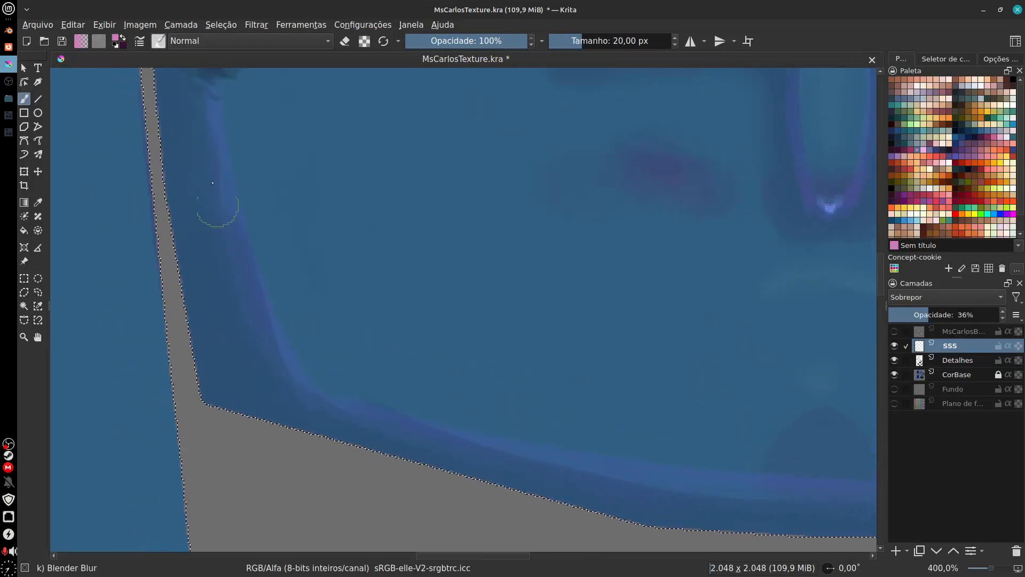
Step: Try lowering the SSS layer's opacity to 22% while viewing the whole face island
{"action": "left_click_drag", "start_coordinate": [578, 398], "coordinate": [377, 536]}
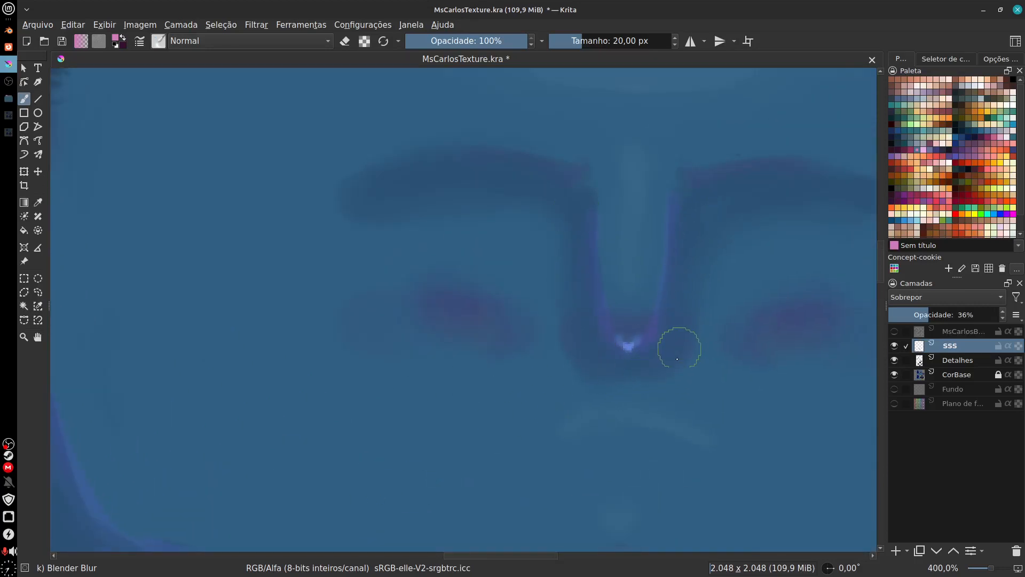
{"action": "left_click_drag", "start_coordinate": [710, 232], "coordinate": [575, 549]}
{"action": "left_click_drag", "start_coordinate": [656, 110], "coordinate": [517, 470]}
{"action": "key", "text": "minus"}
{"action": "key", "text": "minus"}
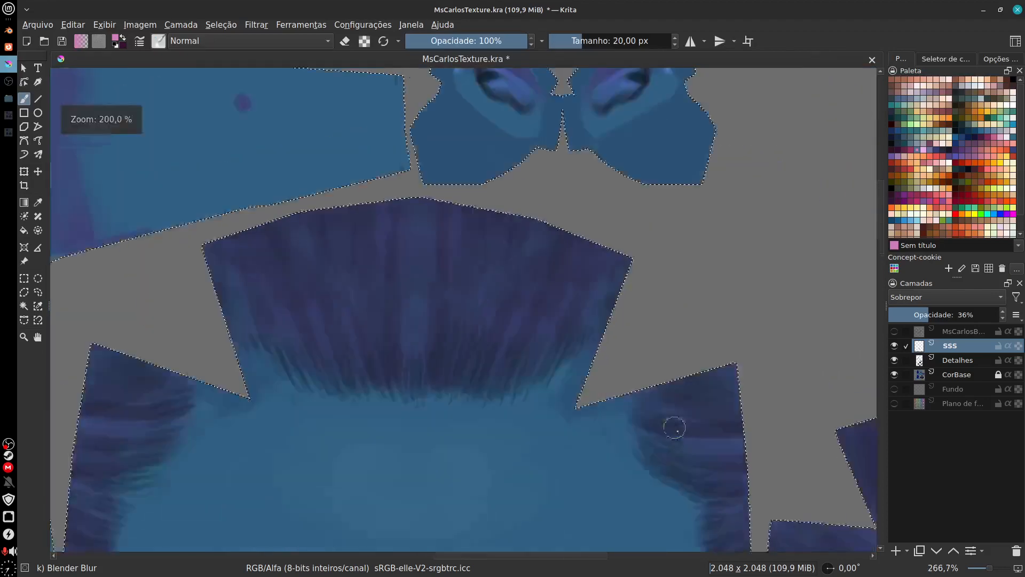
{"action": "key", "text": "minus"}
{"action": "key", "text": "minus"}
{"action": "left_click_drag", "start_coordinate": [632, 513], "coordinate": [671, 344]}
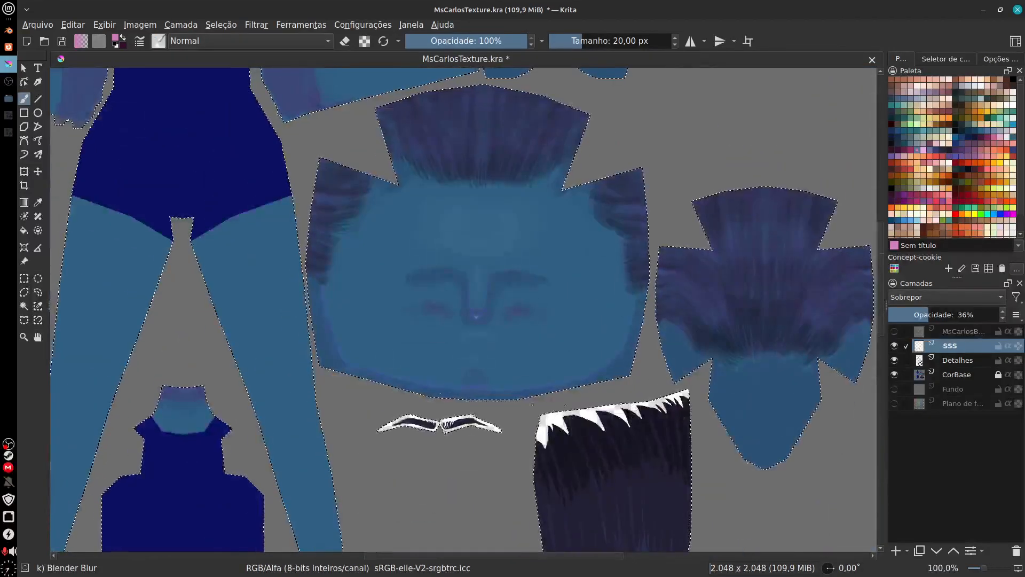
{"action": "left_click_drag", "start_coordinate": [526, 367], "coordinate": [515, 411]}
{"action": "key", "text": "plus"}
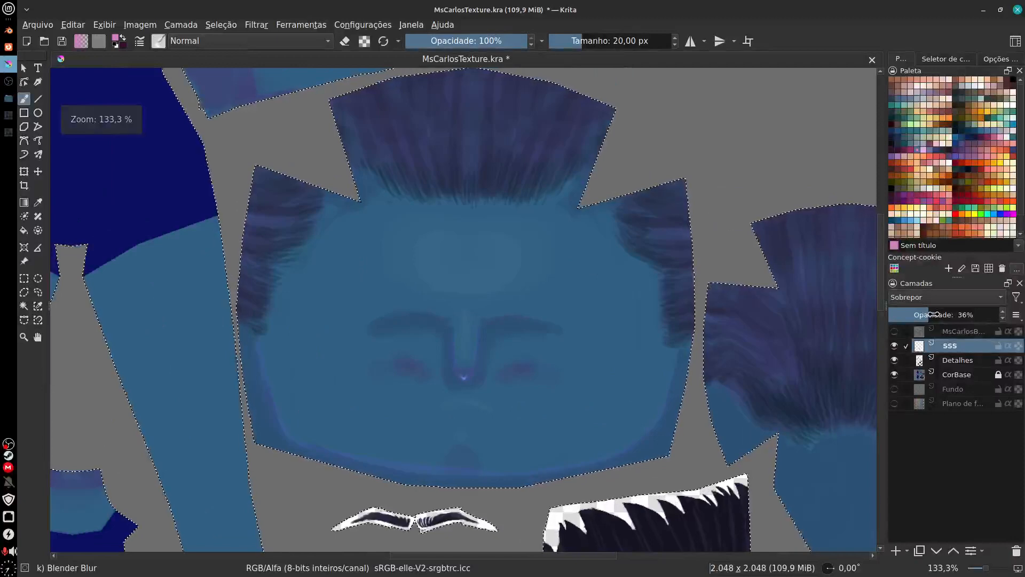
{"action": "left_click_drag", "start_coordinate": [935, 315], "coordinate": [912, 316]}
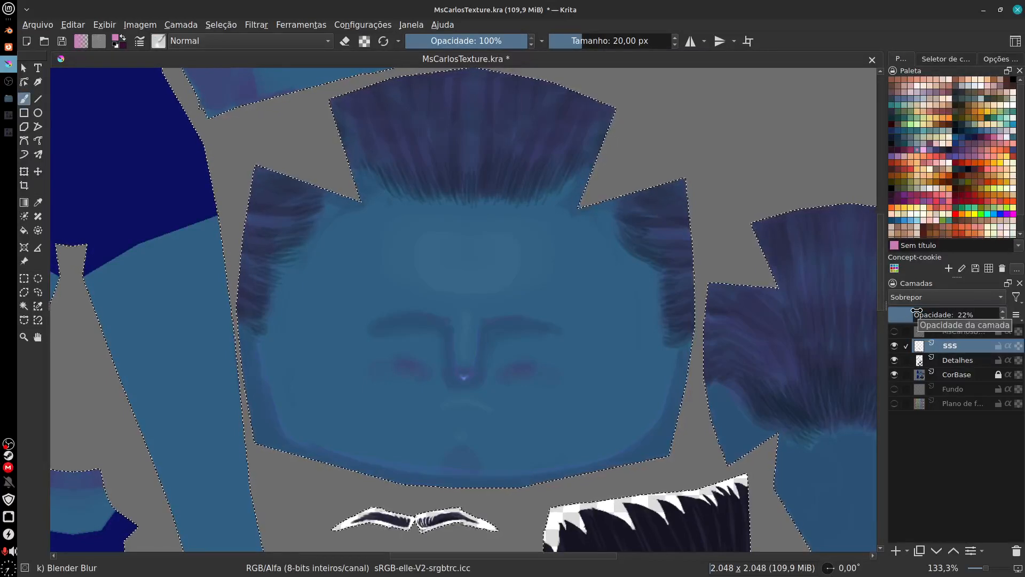
Step: Check the SSS effect on the head islands and raise the layer's opacity to 45%
{"action": "left_click_drag", "start_coordinate": [691, 403], "coordinate": [577, 338]}
{"action": "left_click_drag", "start_coordinate": [719, 489], "coordinate": [729, 405]}
{"action": "left_click_drag", "start_coordinate": [739, 442], "coordinate": [757, 474]}
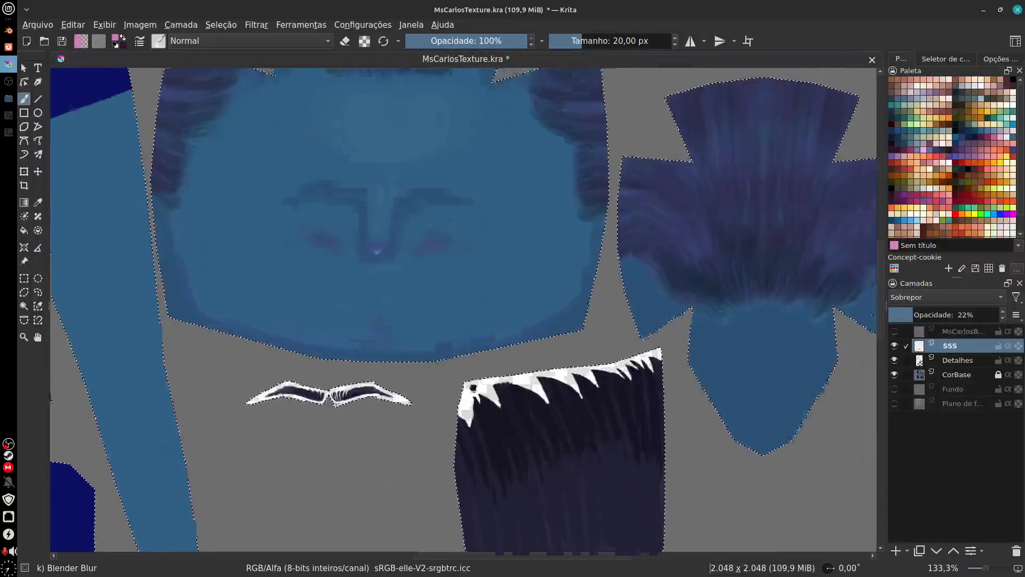
{"action": "left_click_drag", "start_coordinate": [508, 260], "coordinate": [497, 416]}
{"action": "left_click_drag", "start_coordinate": [911, 313], "coordinate": [939, 314]}
Step: Outline the light spotted shape on the island beside the hands in pink with the Basic-2 Opacity brush at 8 px
{"action": "left_click_drag", "start_coordinate": [656, 215], "coordinate": [617, 374]}
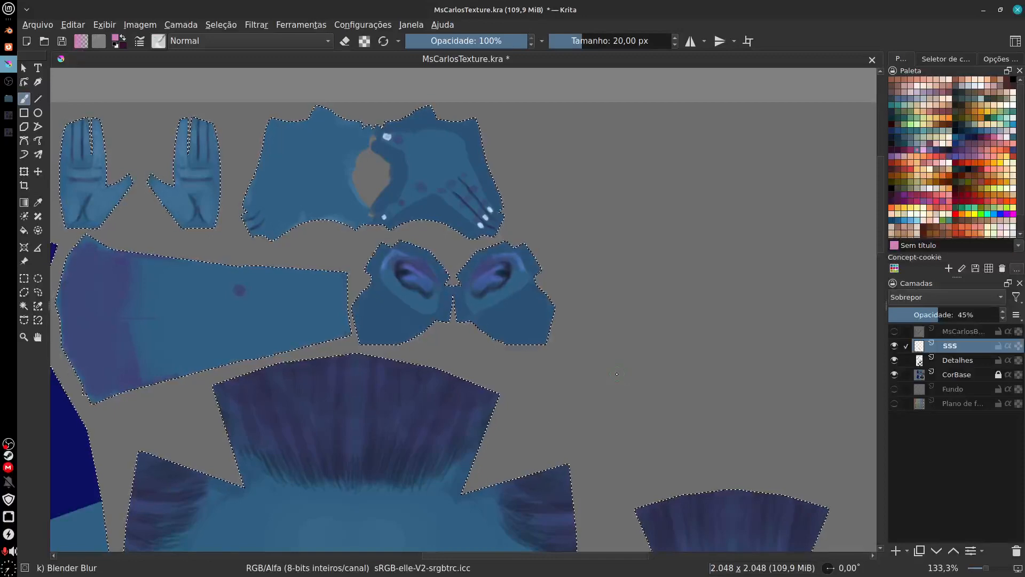
{"action": "left_click_drag", "start_coordinate": [579, 293], "coordinate": [586, 319]}
{"action": "scroll", "coordinate": [586, 318], "scroll_direction": "up", "scroll_amount": 4}
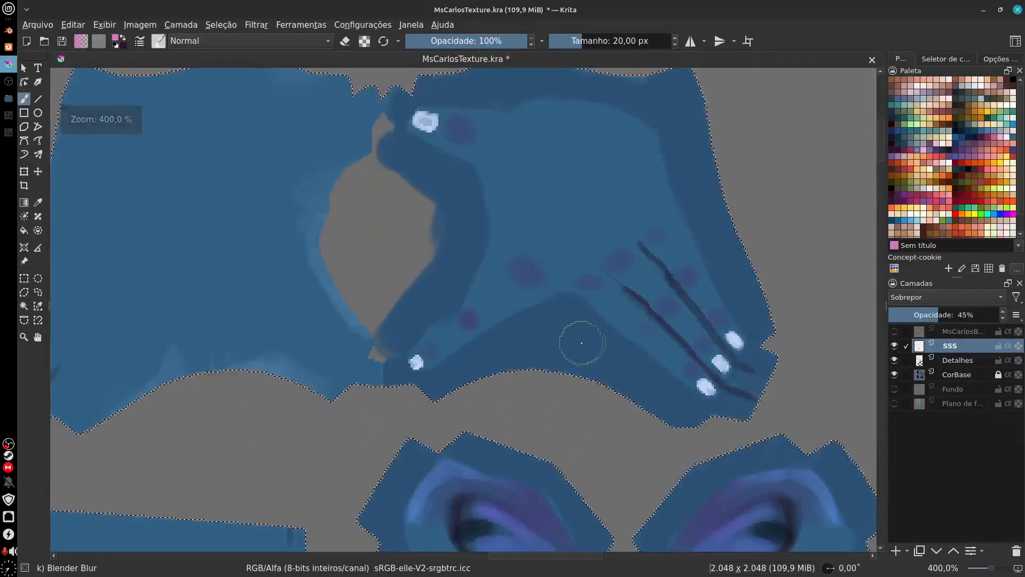
{"action": "left_click_drag", "start_coordinate": [579, 344], "coordinate": [633, 380]}
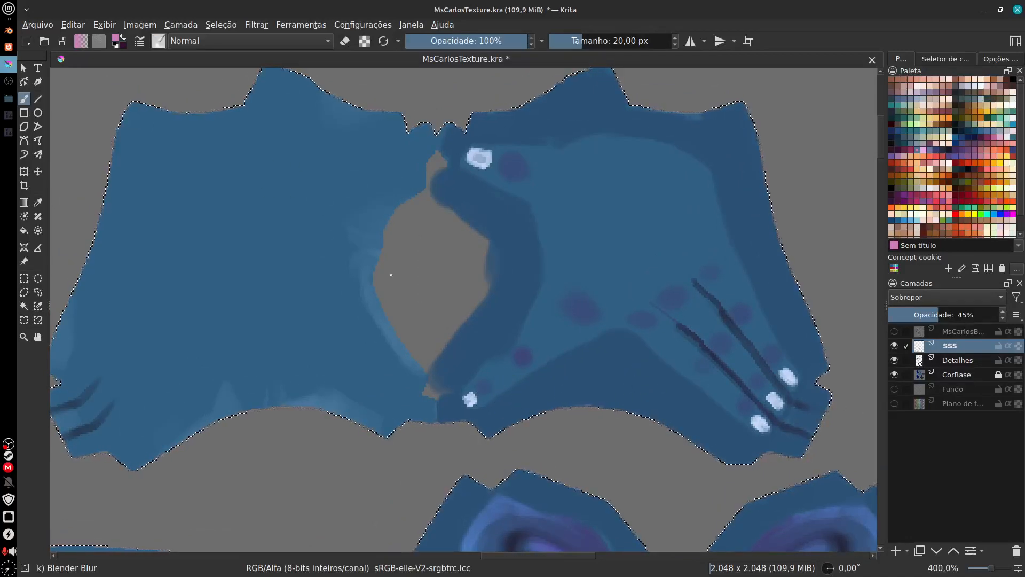
{"action": "left_click", "coordinate": [158, 41]}
{"action": "left_click_drag", "start_coordinate": [382, 229], "coordinate": [384, 115]}
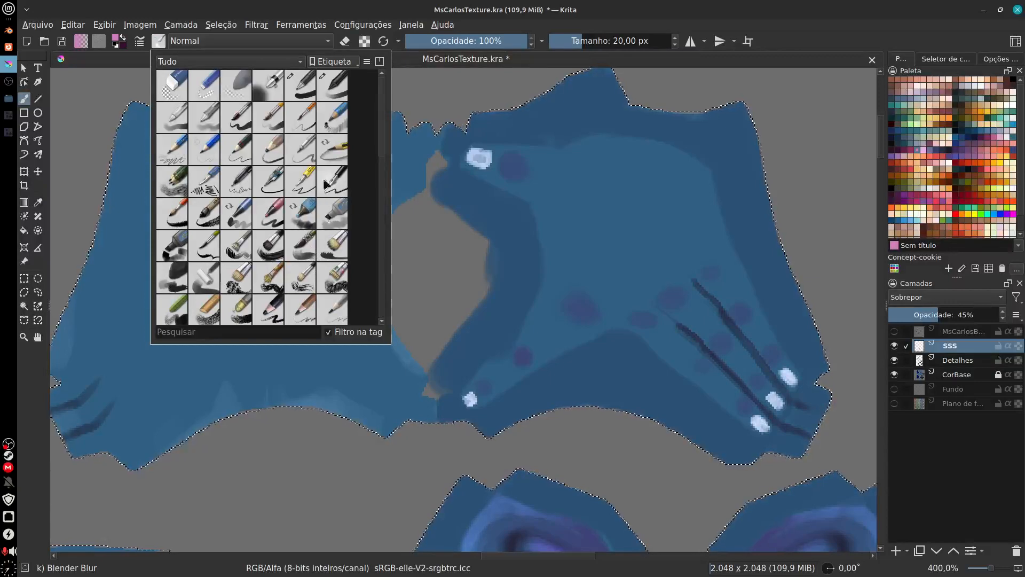
{"action": "left_click", "coordinate": [326, 84]}
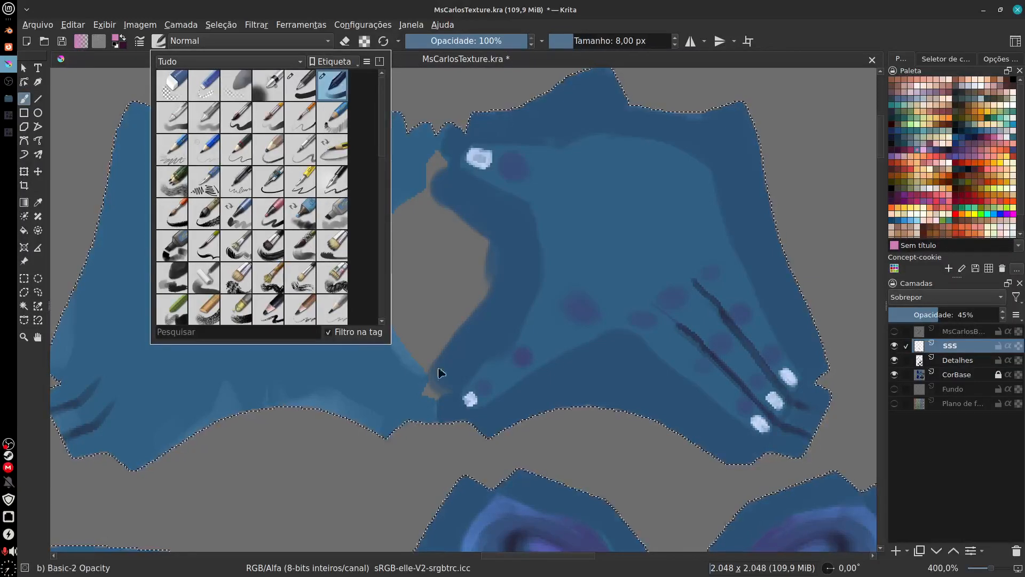
{"action": "left_click", "coordinate": [559, 384]}
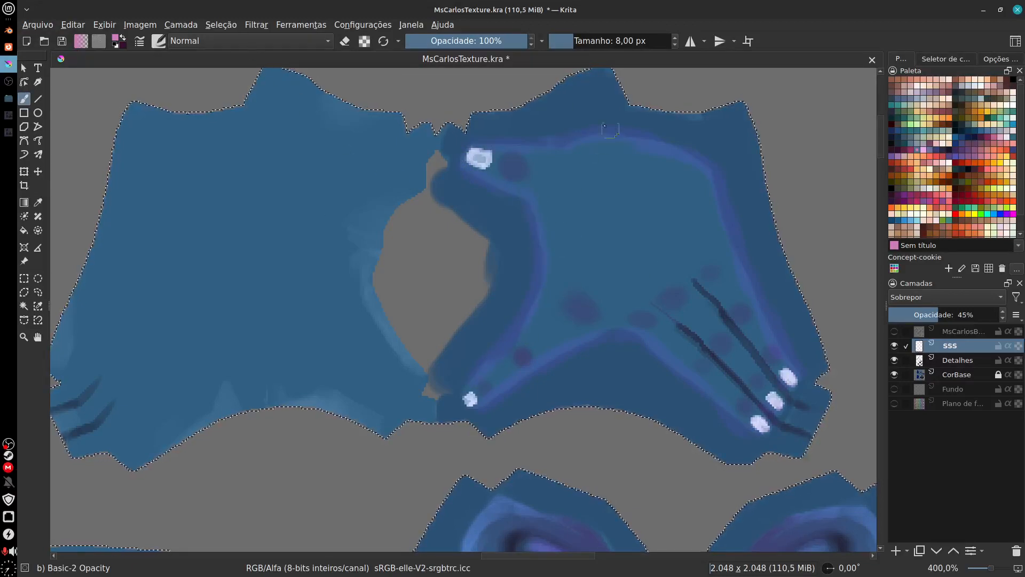
Step: Soften the pink outline around the light spotted shape with the Blender Blur brush at 20 px
{"action": "left_click", "coordinate": [159, 42]}
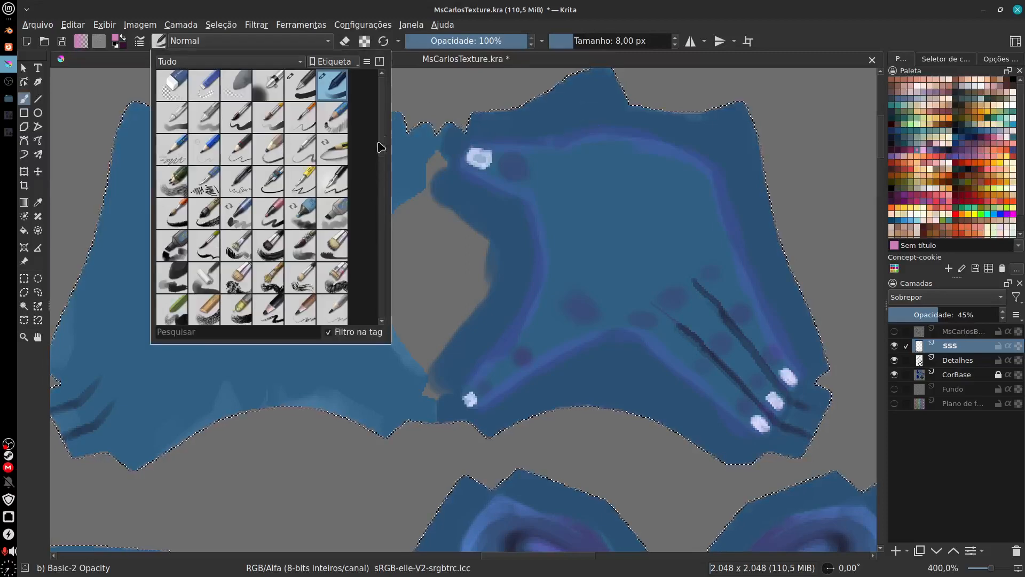
{"action": "left_click_drag", "start_coordinate": [381, 148], "coordinate": [380, 217]}
{"action": "left_click", "coordinate": [332, 212]}
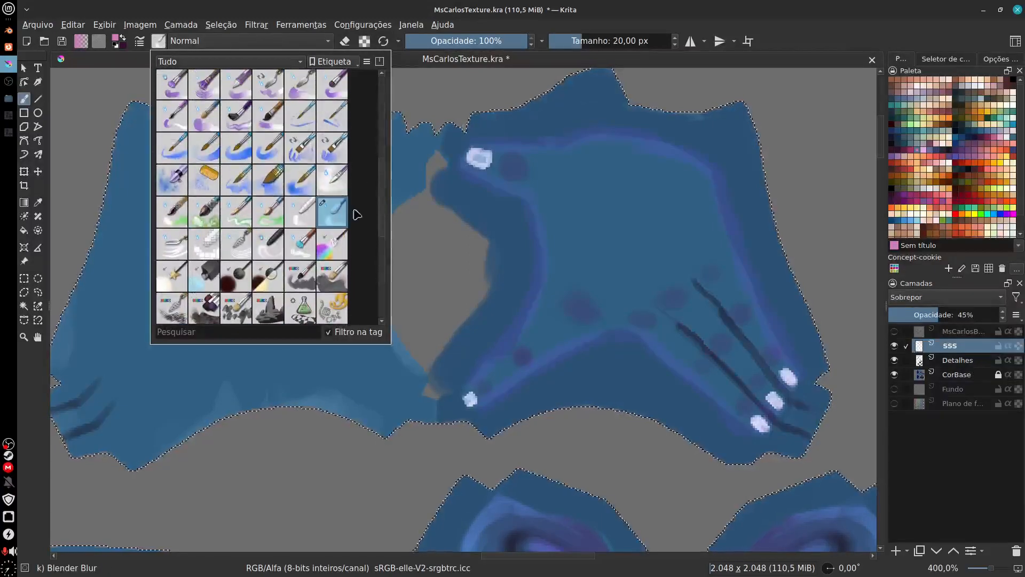
{"action": "left_click", "coordinate": [745, 175]}
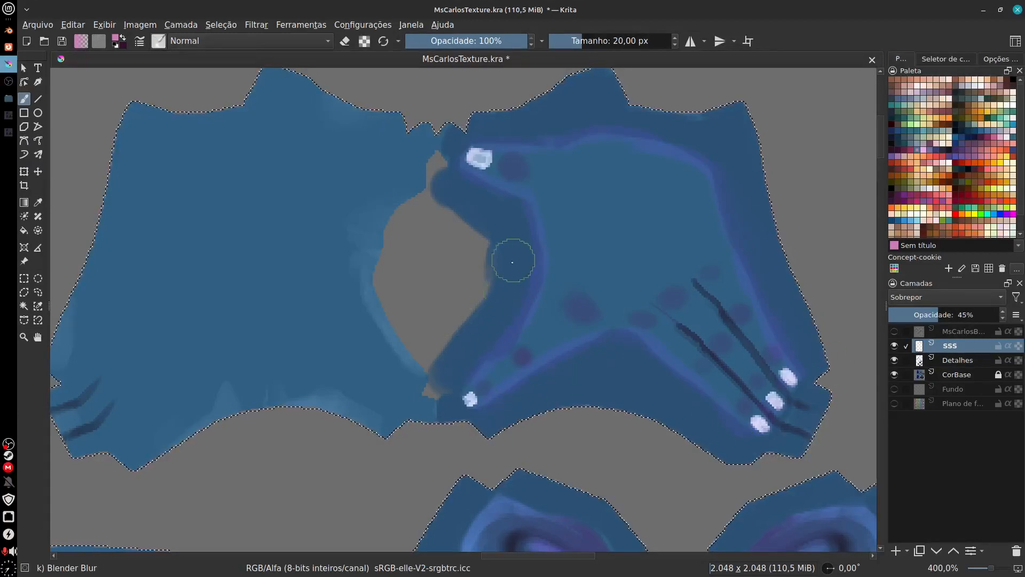
{"action": "left_click_drag", "start_coordinate": [748, 224], "coordinate": [699, 228]}
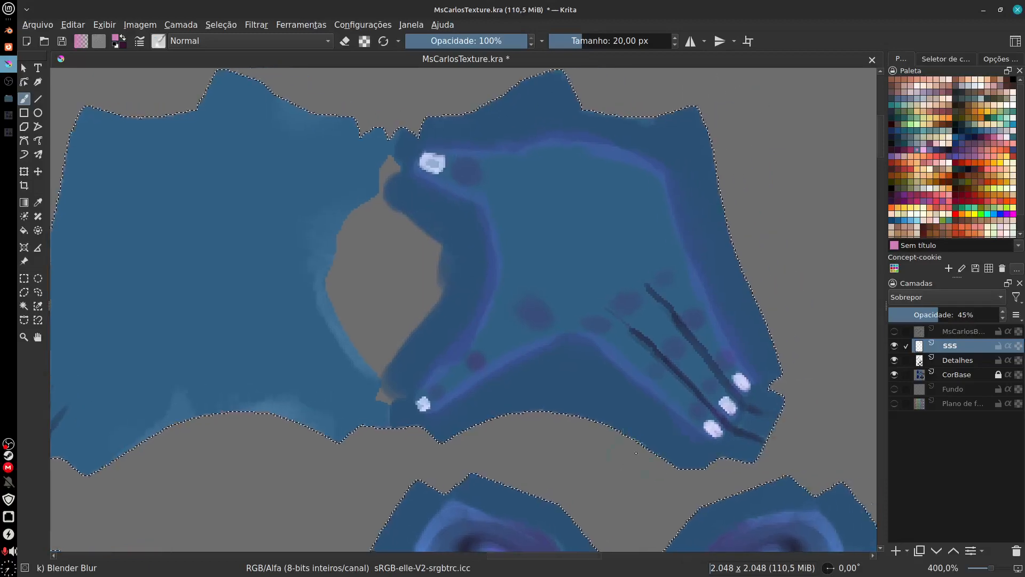
Step: Paint pink strokes along the upper edges of both eyebrows on the SSS layer with the Basic-2 Opacity brush at 8 px
{"action": "left_click_drag", "start_coordinate": [590, 446], "coordinate": [641, 71]}
{"action": "key", "text": "minus"}
{"action": "key", "text": "minus"}
{"action": "key", "text": "minus"}
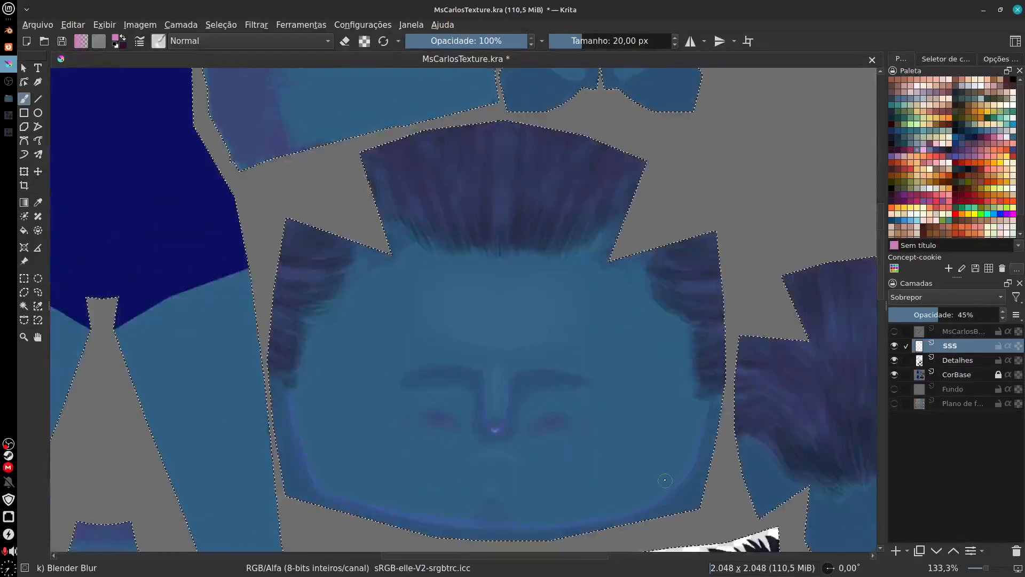
{"action": "left_click_drag", "start_coordinate": [591, 420], "coordinate": [568, 374]}
{"action": "key", "text": "plus"}
{"action": "key", "text": "plus"}
{"action": "key", "text": "plus"}
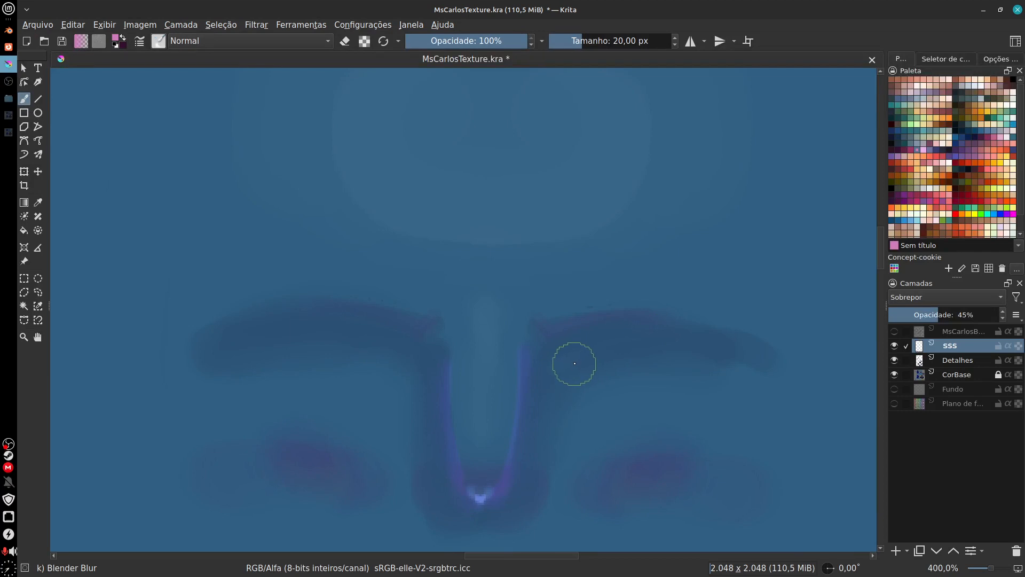
{"action": "left_click", "coordinate": [160, 42]}
{"action": "left_click_drag", "start_coordinate": [380, 200], "coordinate": [379, 110]}
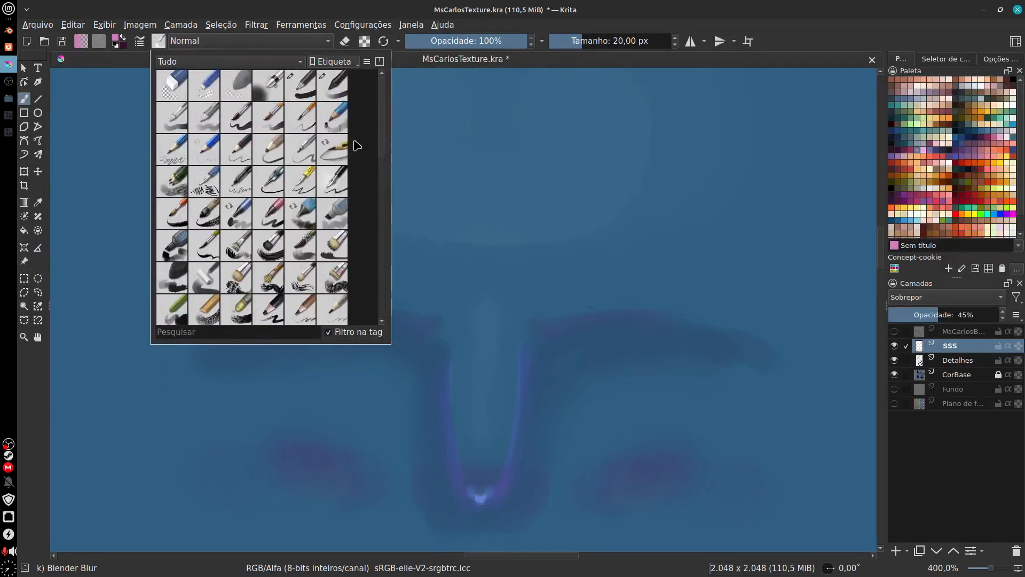
{"action": "left_click", "coordinate": [335, 88]}
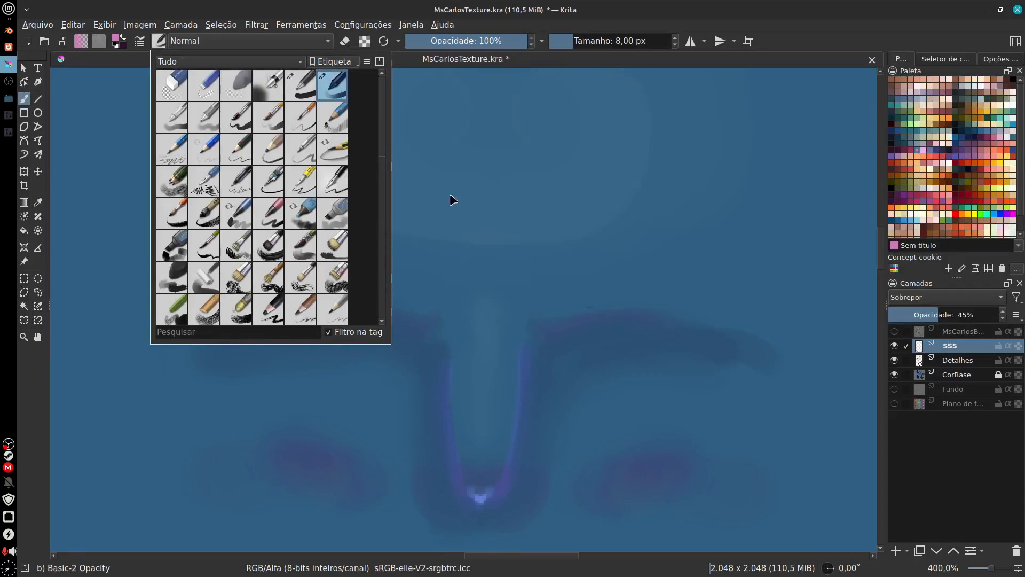
{"action": "left_click", "coordinate": [585, 340]}
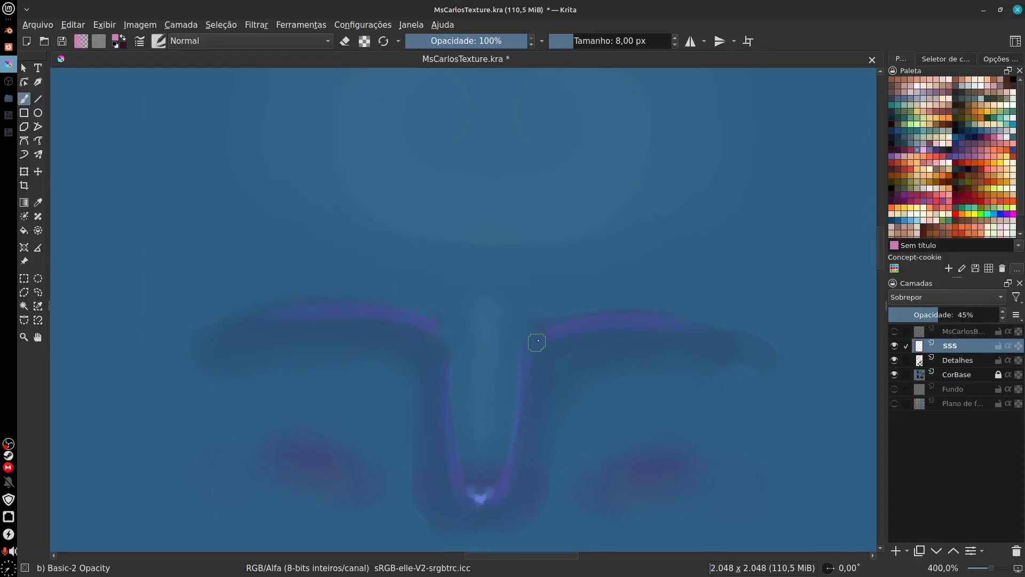
Step: Soften the pink strokes above both eyebrows with the Blender Blur brush at 20 px
{"action": "left_click", "coordinate": [160, 42]}
{"action": "scroll", "coordinate": [374, 187], "scroll_direction": "down", "scroll_amount": 10}
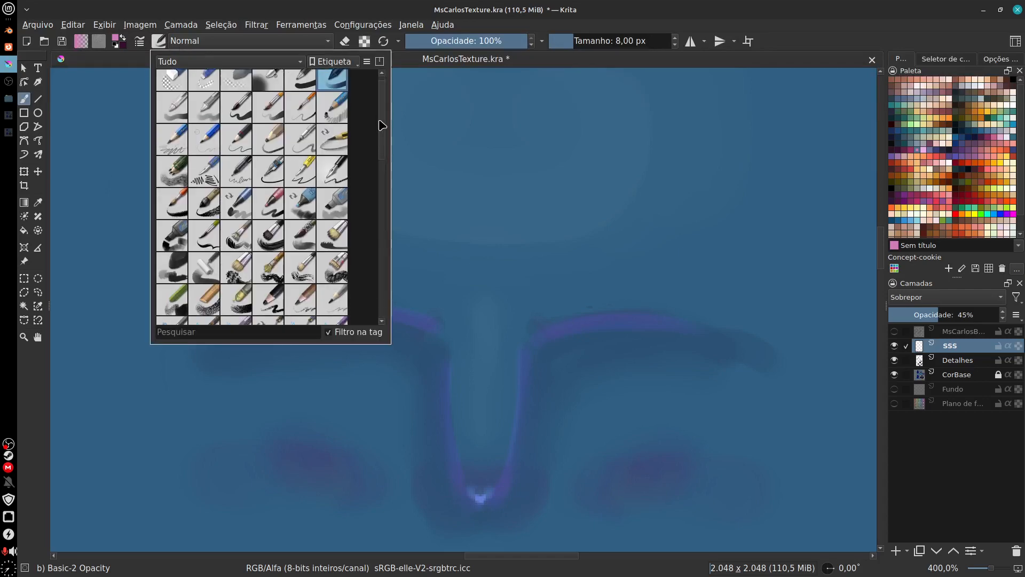
{"action": "left_click", "coordinate": [332, 212]}
{"action": "left_click", "coordinate": [568, 354]}
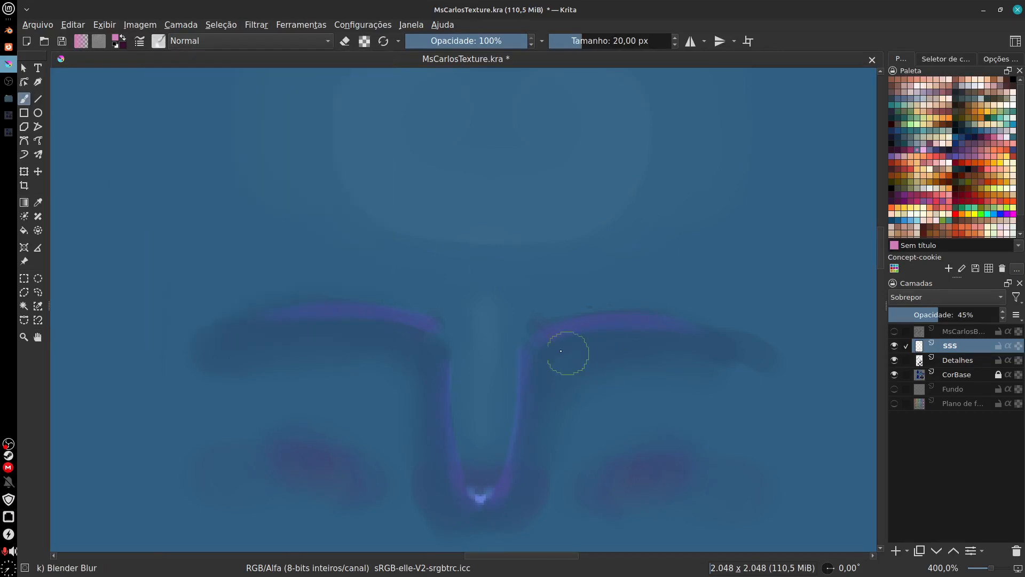
{"action": "left_click_drag", "start_coordinate": [552, 352], "coordinate": [645, 348]}
{"action": "mouse_move", "coordinate": [414, 340]}
{"action": "left_mouse_down"}
{"action": "mouse_move", "coordinate": [333, 329]}
{"action": "mouse_move", "coordinate": [262, 343]}
{"action": "mouse_move", "coordinate": [389, 340]}
{"action": "left_mouse_up"}
{"action": "left_click_drag", "start_coordinate": [680, 439], "coordinate": [594, 421]}
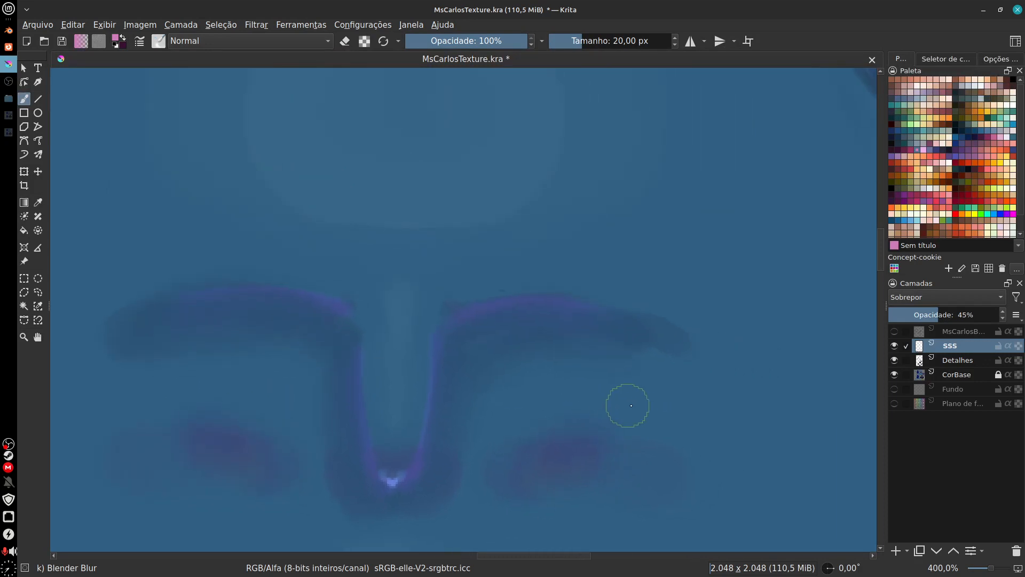
Step: Sample the face's base blue as the painting colour, then make the CorBase layer active and unlock it
{"action": "key", "text": "minus"}
{"action": "key", "text": "minus"}
{"action": "key", "text": "minus"}
{"action": "key", "text": "minus"}
{"action": "key", "text": "plus"}
{"action": "key", "text": "plus"}
{"action": "key", "text": "plus"}
{"action": "key", "text": "plus"}
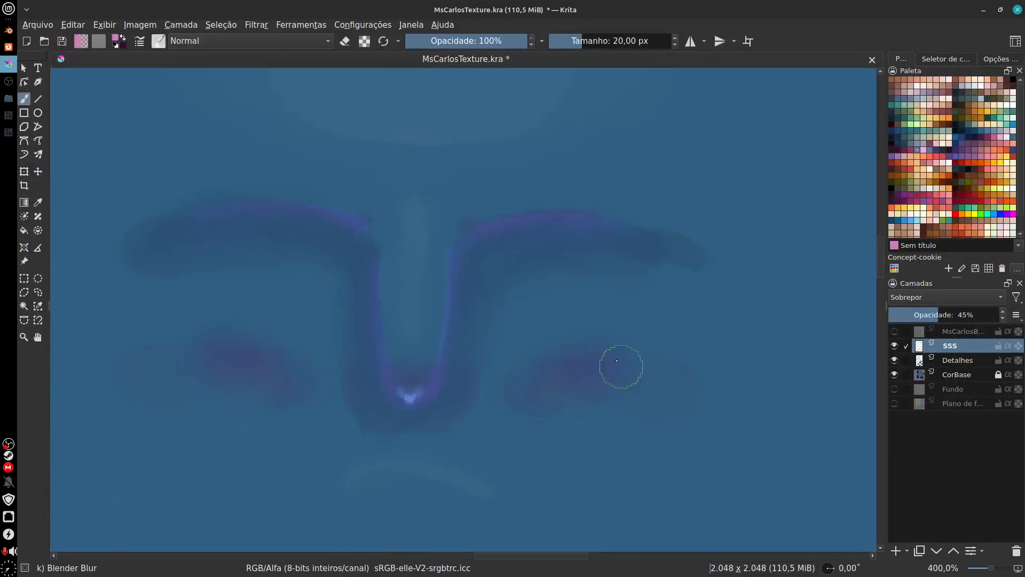
{"action": "key", "text": "ctrl"}
{"action": "left_click", "coordinate": [959, 375]}
{"action": "left_click", "coordinate": [600, 475], "text": "ctrl"}
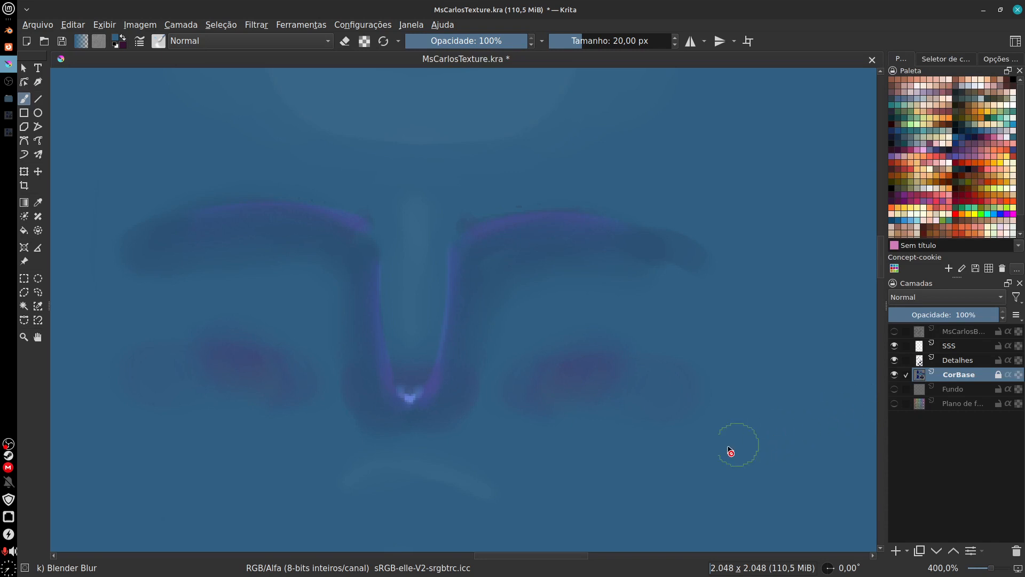
{"action": "left_click", "coordinate": [998, 376]}
{"action": "left_click", "coordinate": [625, 467], "text": "ctrl"}
Step: Cover the purplish patches on both cheeks with base blue on the CorBase layer, using the Marker Medium brush
{"action": "mouse_move", "coordinate": [625, 342]}
{"action": "left_mouse_down"}
{"action": "mouse_move", "coordinate": [592, 369]}
{"action": "mouse_move", "coordinate": [590, 420]}
{"action": "mouse_move", "coordinate": [612, 417]}
{"action": "left_mouse_up"}
{"action": "left_click", "coordinate": [159, 41]}
{"action": "left_click_drag", "start_coordinate": [382, 214], "coordinate": [383, 102]}
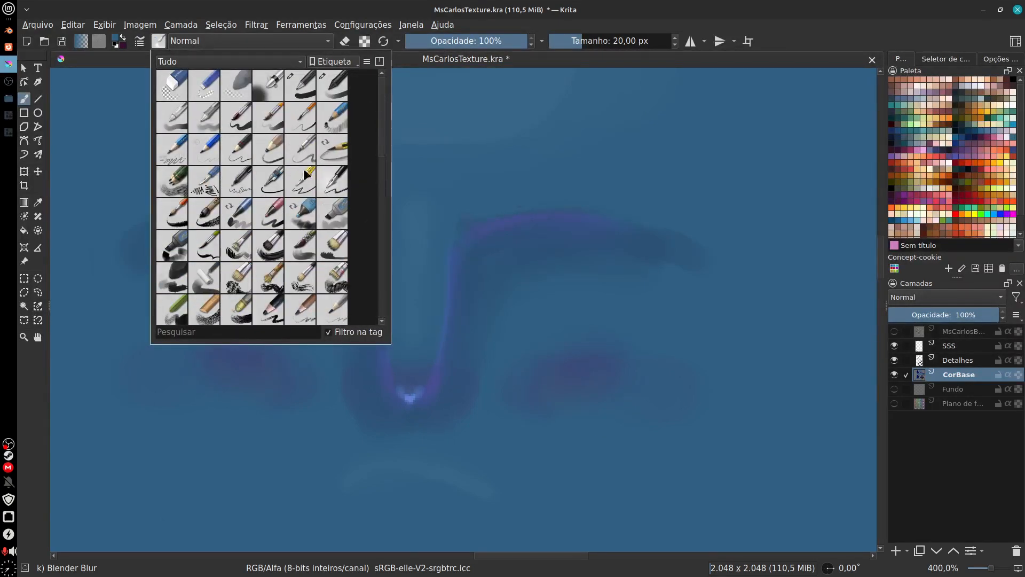
{"action": "left_click", "coordinate": [340, 213]}
{"action": "left_click", "coordinate": [630, 410]}
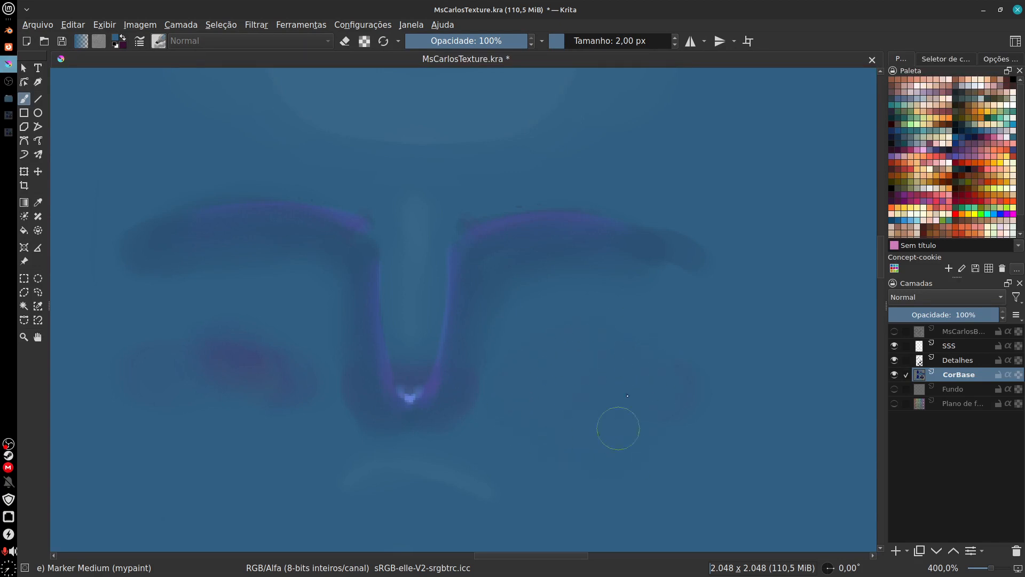
{"action": "mouse_move", "coordinate": [300, 366]}
{"action": "left_mouse_down"}
{"action": "mouse_move", "coordinate": [287, 340]}
{"action": "mouse_move", "coordinate": [254, 411]}
{"action": "mouse_move", "coordinate": [213, 341]}
{"action": "left_mouse_up"}
Step: Set up the Detalhes layer for painting with the Basic-4 Flow Opacity brush at 40 px and a dusty mauve palette colour
{"action": "left_click", "coordinate": [958, 362]}
{"action": "mouse_move", "coordinate": [606, 407]}
{"action": "left_mouse_down"}
{"action": "mouse_move", "coordinate": [607, 374]}
{"action": "mouse_move", "coordinate": [598, 418]}
{"action": "mouse_move", "coordinate": [607, 397]}
{"action": "left_mouse_up"}
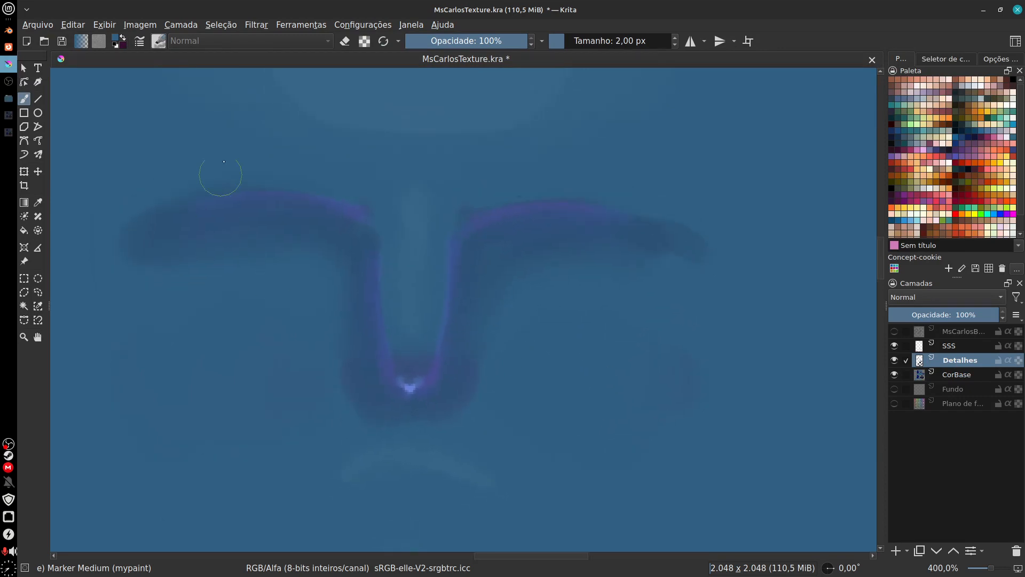
{"action": "left_click", "coordinate": [158, 41]}
{"action": "mouse_move", "coordinate": [389, 157]}
{"action": "left_mouse_down"}
{"action": "mouse_move", "coordinate": [392, 317]}
{"action": "mouse_move", "coordinate": [388, 129]}
{"action": "left_mouse_up"}
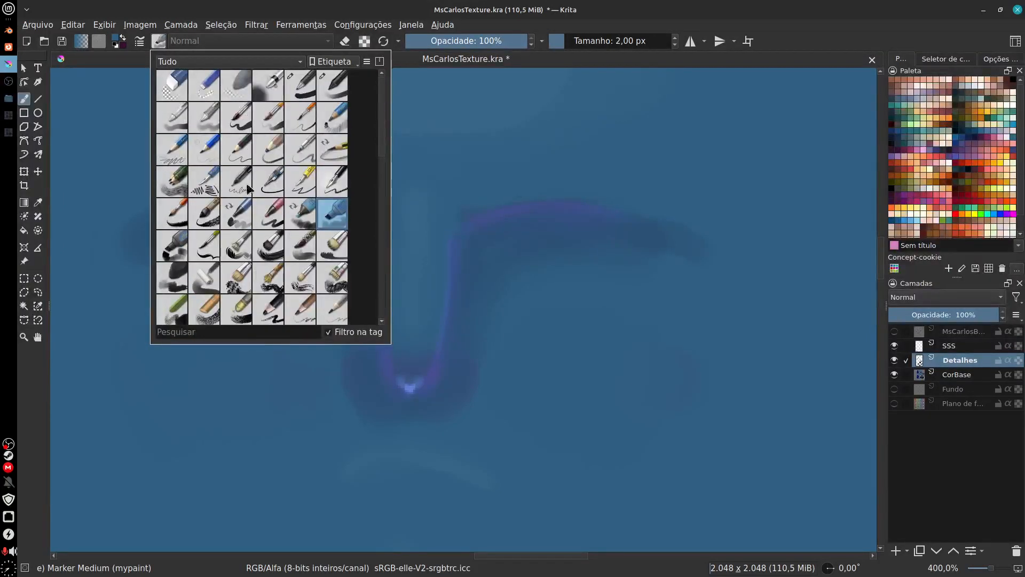
{"action": "left_click", "coordinate": [216, 128]}
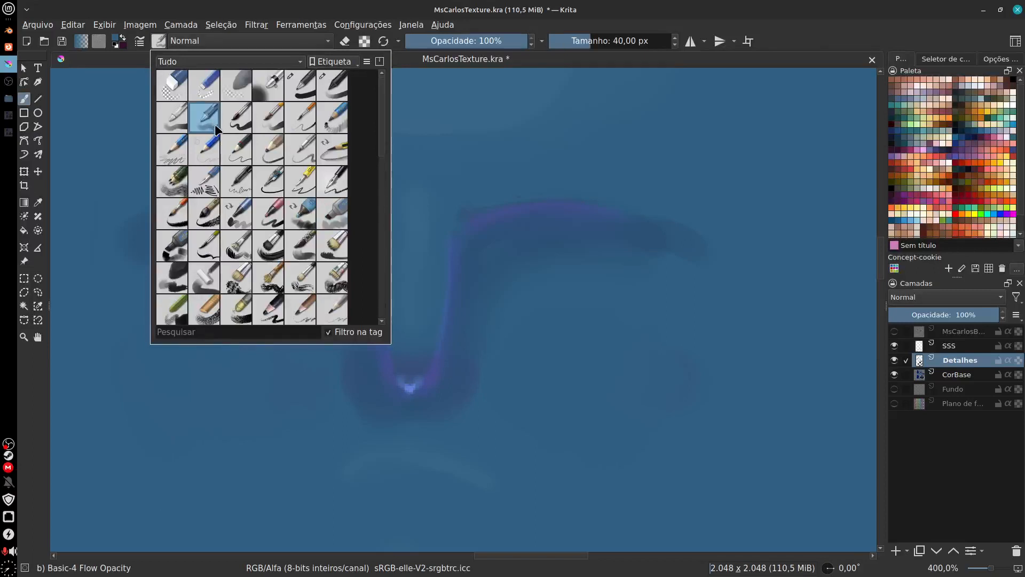
{"action": "left_click", "coordinate": [639, 312]}
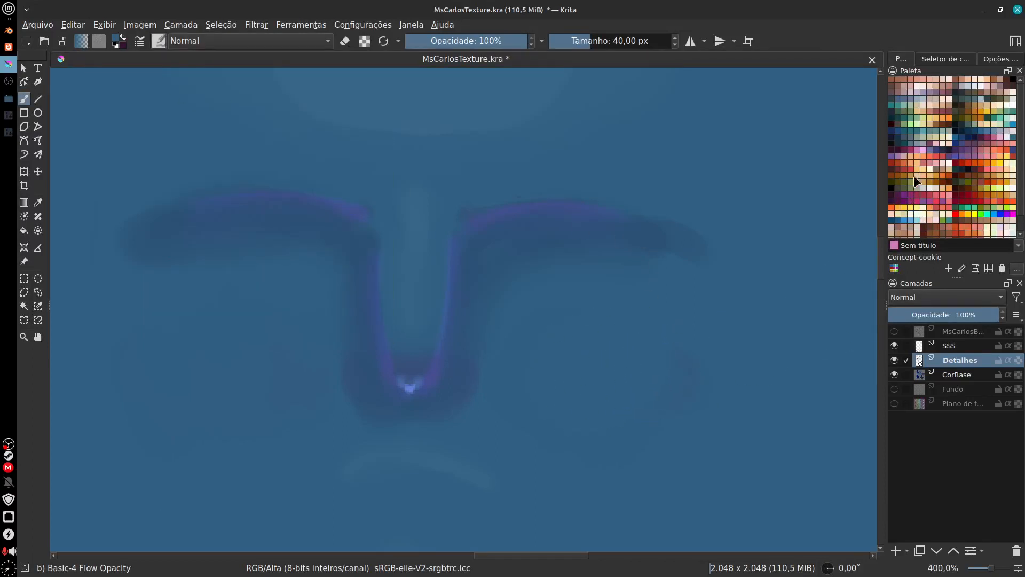
{"action": "left_click", "coordinate": [928, 89]}
Step: Try painting a mauve blush on the right-hand cheek at full brush opacity, undoing each attempt
{"action": "left_click_drag", "start_coordinate": [618, 363], "coordinate": [572, 362]}
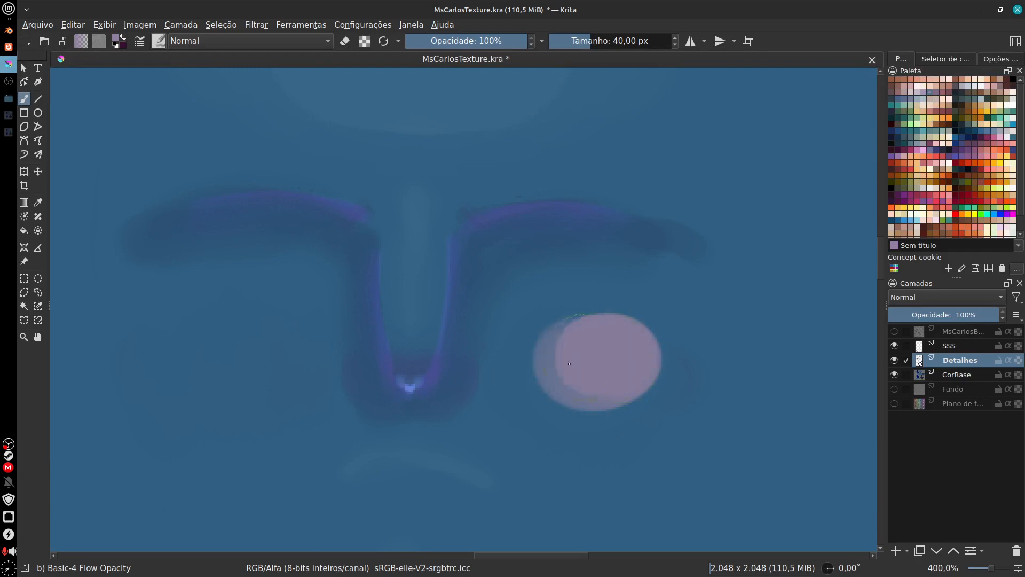
{"action": "key", "text": "ctrl+z"}
{"action": "key", "text": "Page_Up"}
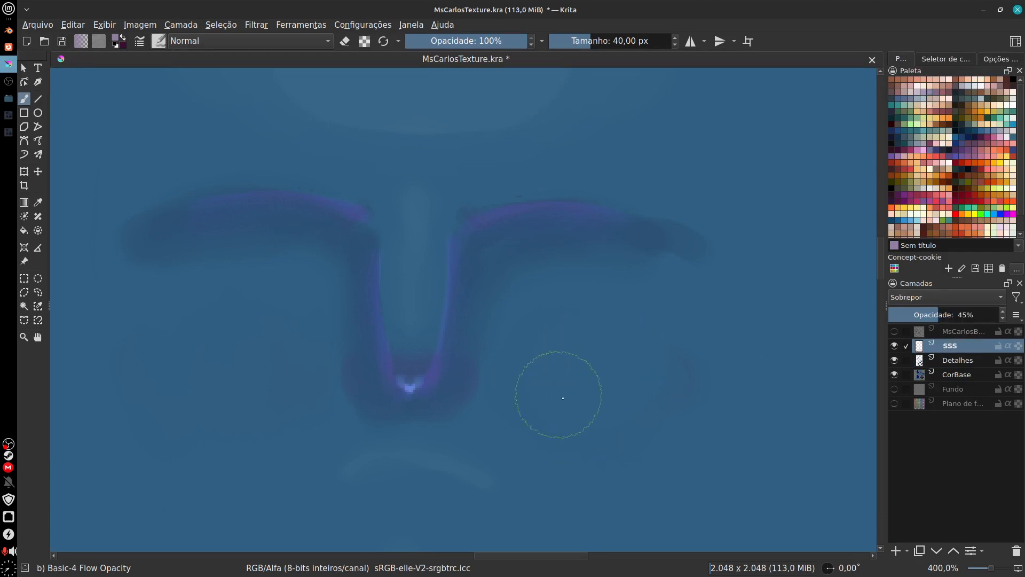
{"action": "left_click", "coordinate": [960, 361]}
{"action": "left_click_drag", "start_coordinate": [635, 380], "coordinate": [586, 420]}
{"action": "key", "text": "ctrl+z"}
{"action": "mouse_move", "coordinate": [602, 364]}
{"action": "left_mouse_down"}
{"action": "mouse_move", "coordinate": [574, 366]}
{"action": "mouse_move", "coordinate": [574, 403]}
{"action": "mouse_move", "coordinate": [549, 406]}
{"action": "mouse_move", "coordinate": [582, 426]}
{"action": "left_mouse_up"}
{"action": "key", "text": "ctrl+z"}
Step: Show the mesh wireframe layer over the face and lower the brush opacity to 33%
{"action": "left_click", "coordinate": [894, 331]}
{"action": "key", "text": "ctrl+z"}
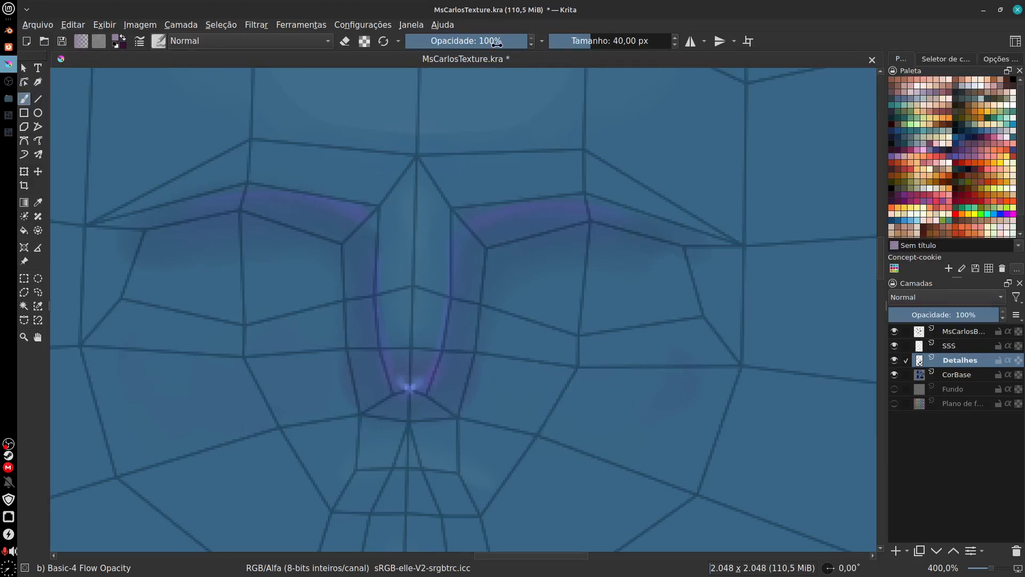
{"action": "left_click_drag", "start_coordinate": [497, 41], "coordinate": [446, 42]}
Step: Try mauve dabs on the right-hand cheek at 33% brush opacity and undo them
{"action": "mouse_move", "coordinate": [590, 377]}
{"action": "left_mouse_down"}
{"action": "mouse_move", "coordinate": [576, 392]}
{"action": "mouse_move", "coordinate": [583, 385]}
{"action": "left_mouse_up"}
{"action": "key", "text": "ctrl+z"}
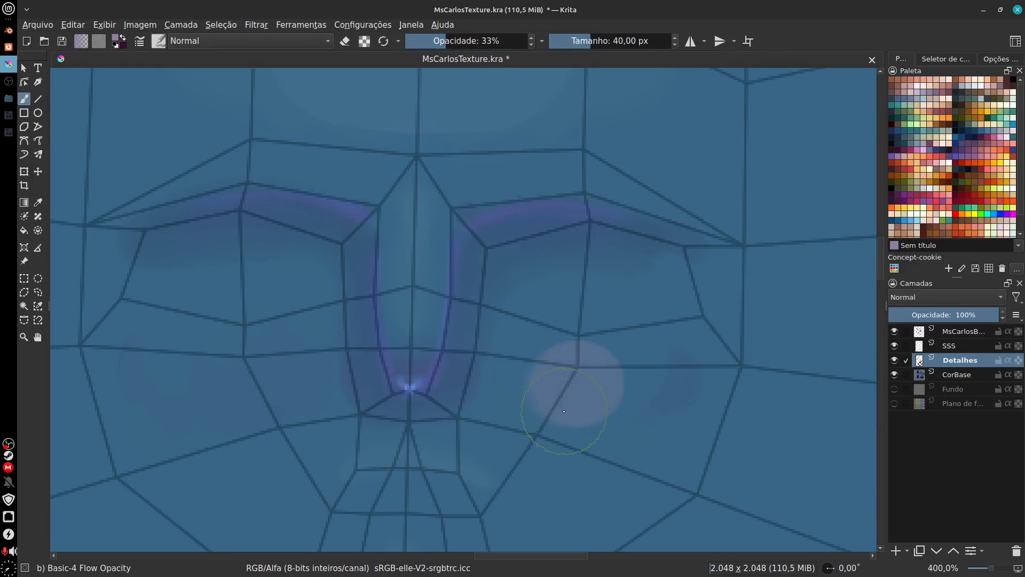
{"action": "key", "text": "ctrl+z"}
{"action": "left_click", "coordinate": [581, 383]}
{"action": "key", "text": "ctrl+z"}
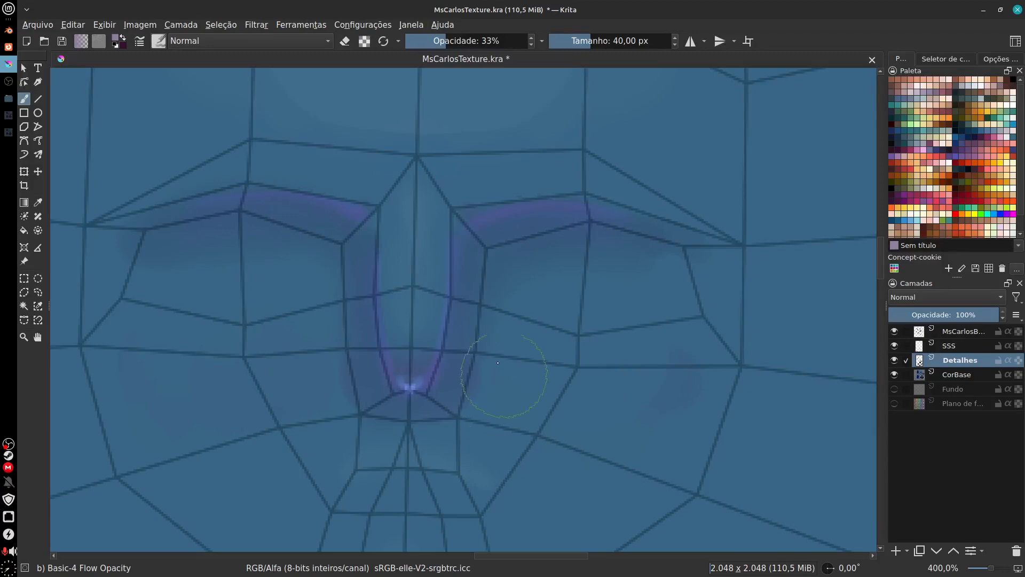
Step: Soften the Basic-4 Flow Opacity brush tip by setting its horizontal and vertical fade to 0.02 in the brush editor
{"action": "left_click", "coordinate": [159, 41]}
{"action": "left_click", "coordinate": [159, 45]}
{"action": "left_click", "coordinate": [176, 45]}
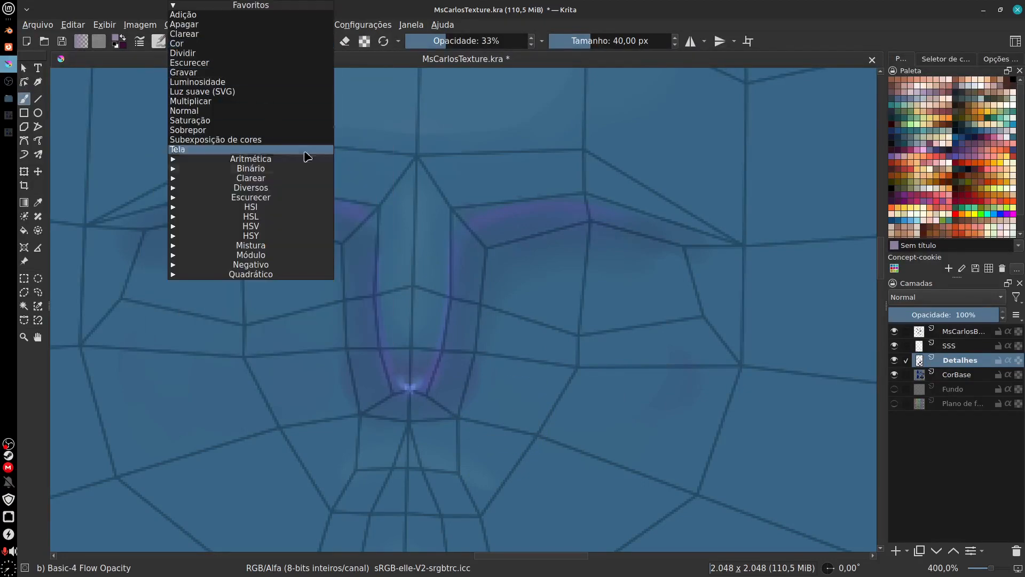
{"action": "left_click", "coordinate": [159, 46]}
{"action": "left_click", "coordinate": [160, 43]}
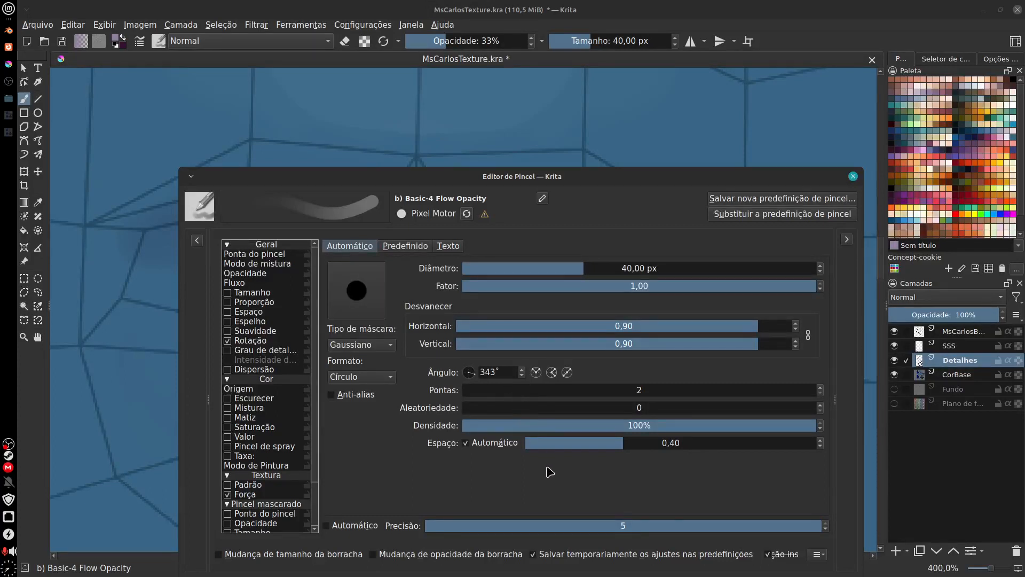
{"action": "mouse_move", "coordinate": [746, 340]}
{"action": "left_mouse_down"}
{"action": "mouse_move", "coordinate": [544, 346]}
{"action": "mouse_move", "coordinate": [396, 366]}
{"action": "left_mouse_up"}
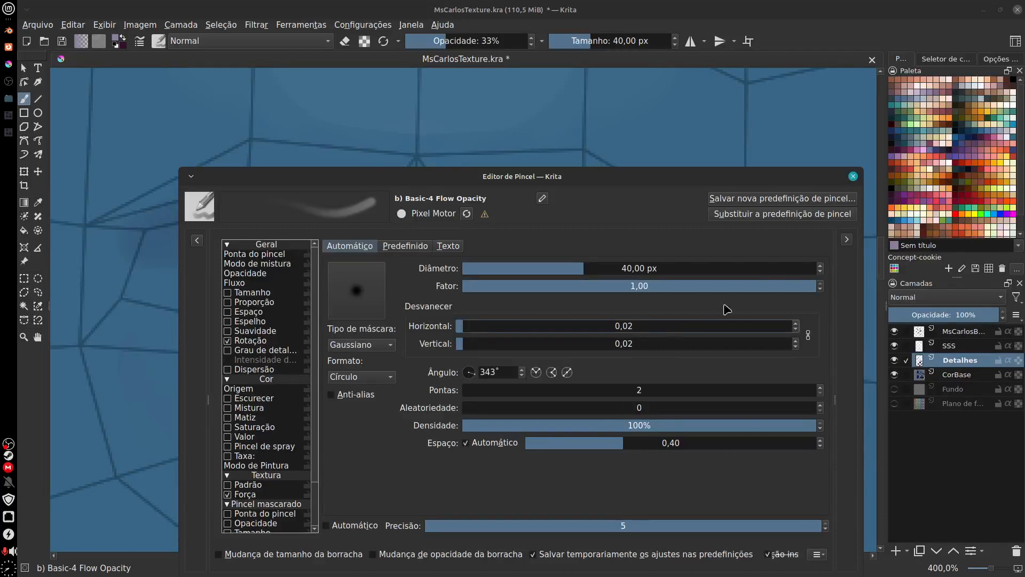
{"action": "left_click_drag", "start_coordinate": [792, 288], "coordinate": [852, 297]}
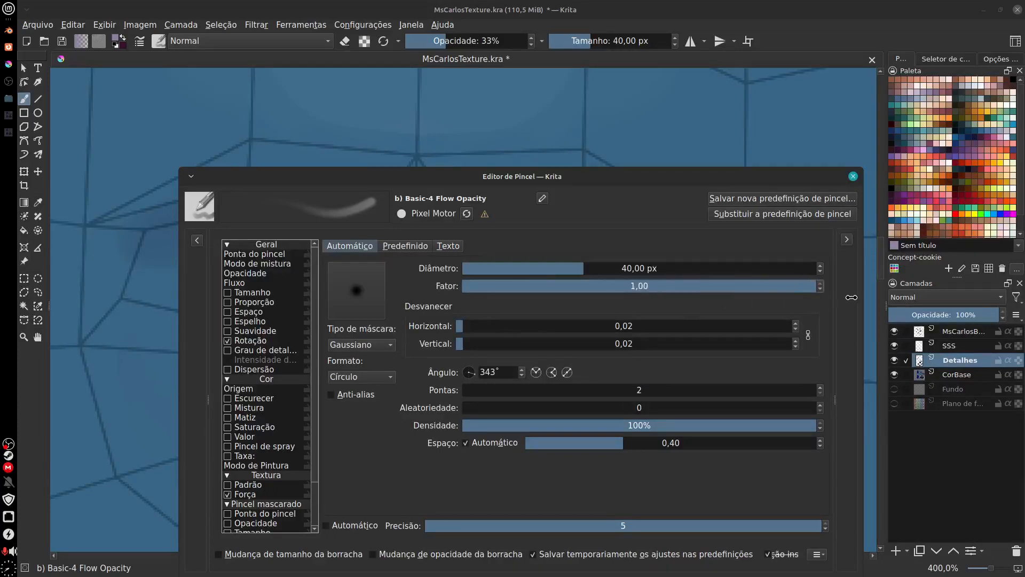
Step: Try the Suave mask type for the brush tip, restore Gaussiano and close the brush editor
{"action": "left_click", "coordinate": [387, 347]}
{"action": "left_click", "coordinate": [387, 330]}
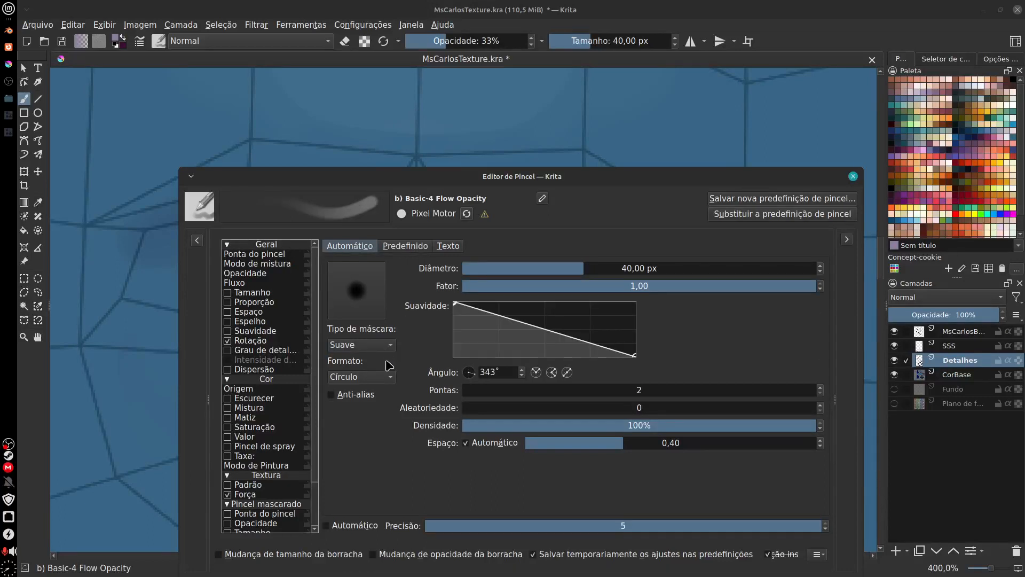
{"action": "left_click", "coordinate": [387, 348]}
{"action": "left_click", "coordinate": [382, 332]}
{"action": "left_click", "coordinate": [384, 345]}
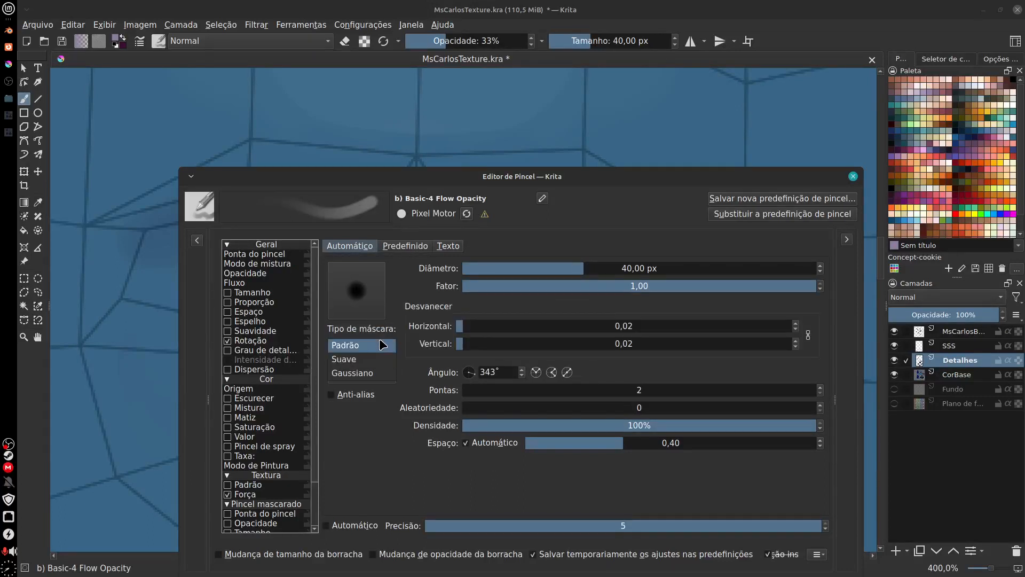
{"action": "left_click", "coordinate": [386, 374]}
{"action": "left_click", "coordinate": [388, 376]}
{"action": "left_click", "coordinate": [389, 377]}
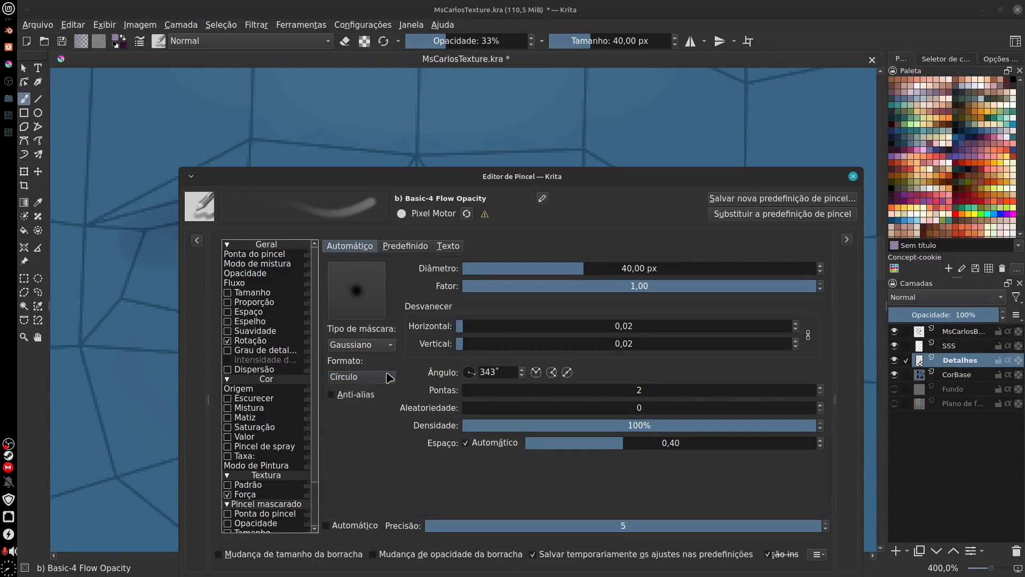
{"action": "left_click", "coordinate": [852, 177]}
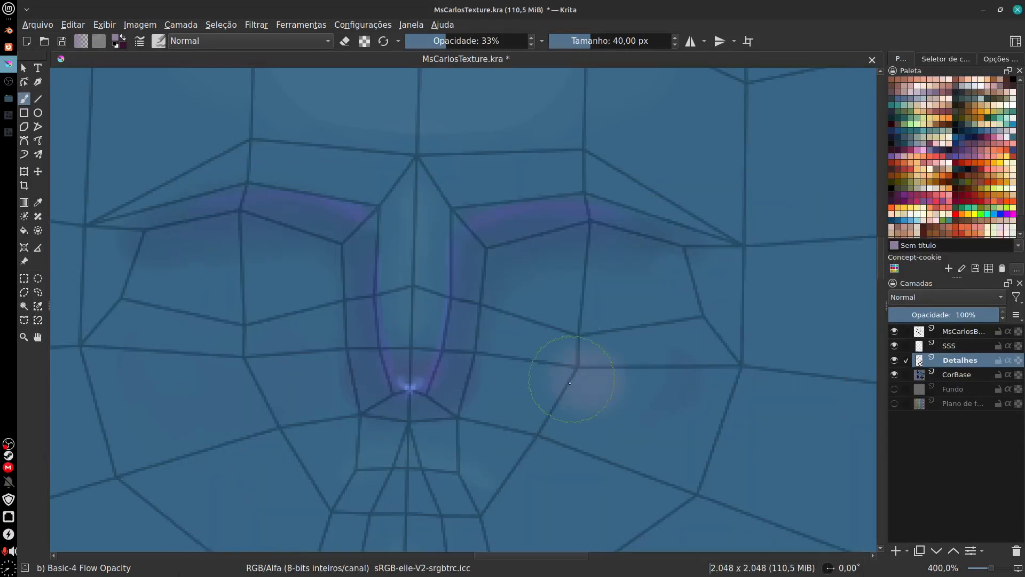
Step: Try painting mauve blush on both cheeks with the softened brush and undo the strokes
{"action": "key", "text": "ctrl+z"}
{"action": "mouse_move", "coordinate": [578, 380]}
{"action": "left_mouse_down"}
{"action": "mouse_move", "coordinate": [586, 377]}
{"action": "mouse_move", "coordinate": [563, 382]}
{"action": "left_mouse_up"}
{"action": "key", "text": "ctrl+z"}
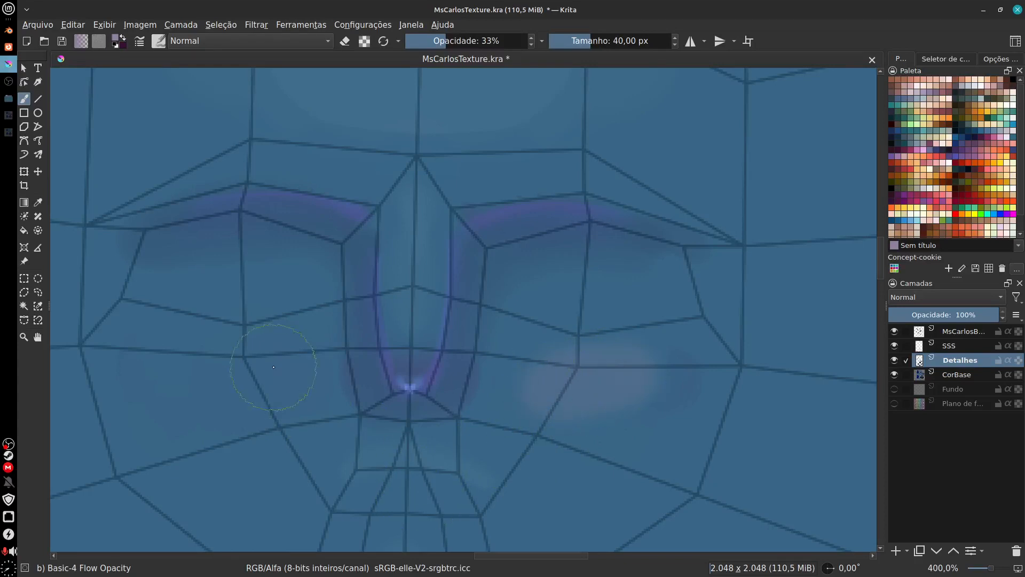
{"action": "left_click_drag", "start_coordinate": [264, 367], "coordinate": [221, 366]}
{"action": "left_click_drag", "start_coordinate": [627, 456], "coordinate": [668, 386]}
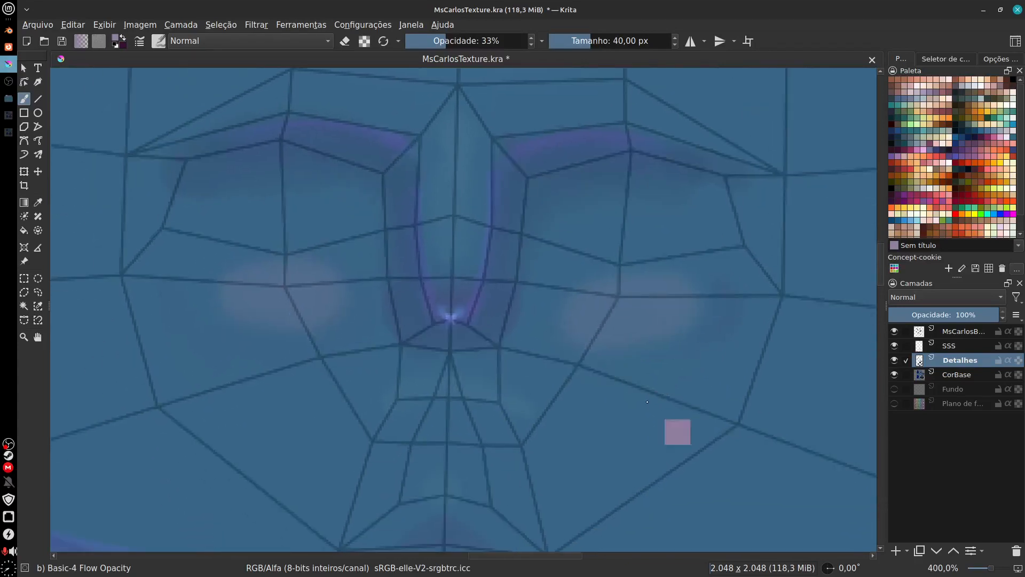
{"action": "key", "text": "ctrl+z"}
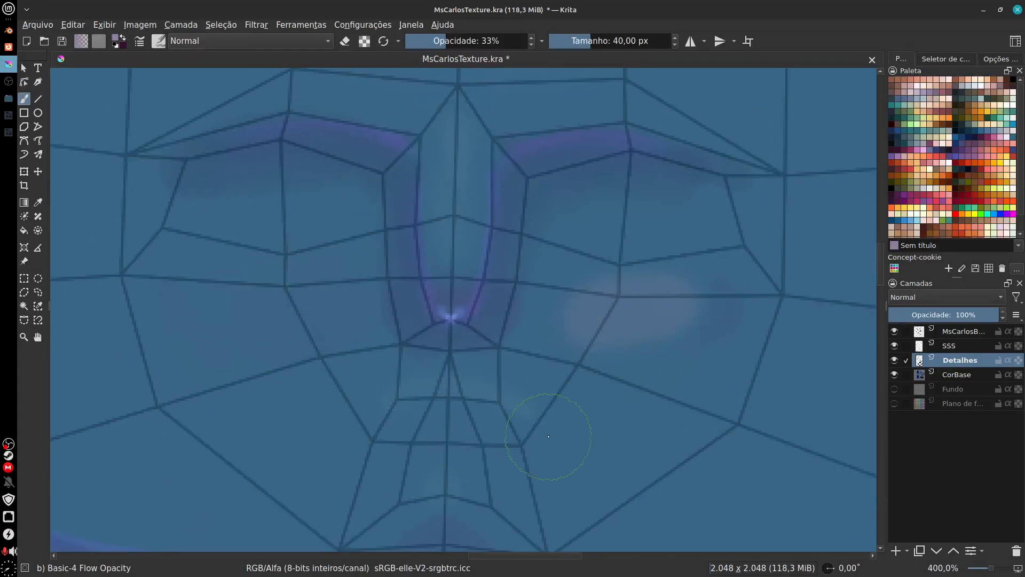
{"action": "key", "text": "ctrl+z"}
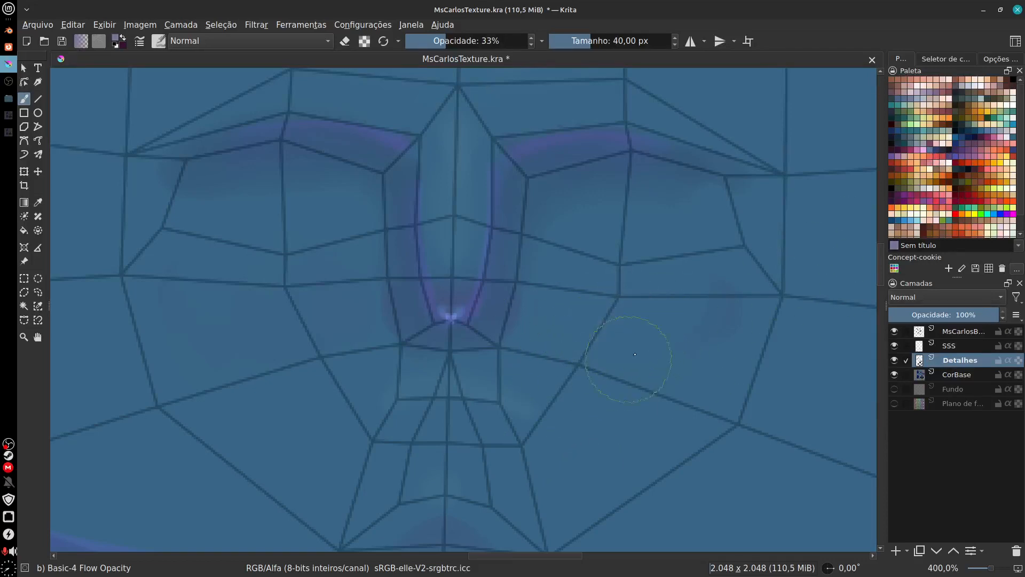
Step: Hide the wireframe layer and paint soft bluish-purple blush on both cheeks with the 40 px brush at 33% opacity
{"action": "left_click", "coordinate": [894, 331]}
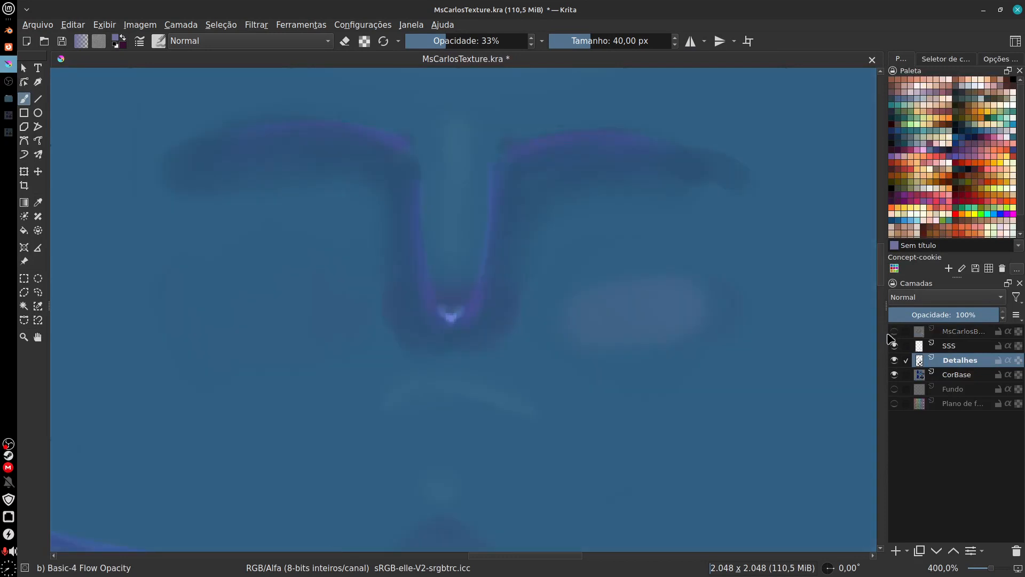
{"action": "mouse_move", "coordinate": [310, 320]}
{"action": "left_mouse_down"}
{"action": "mouse_move", "coordinate": [277, 298]}
{"action": "mouse_move", "coordinate": [245, 309]}
{"action": "left_mouse_up"}
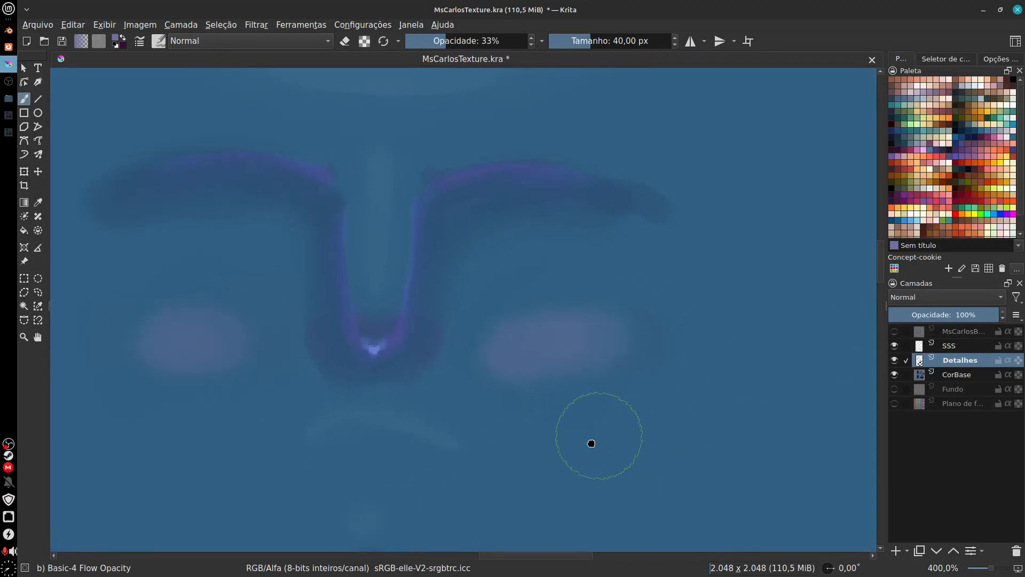
Step: Inspect the painted face at different zooms and toggle the SSS and Detalhes layers to locate the forehead highlight's layer
{"action": "scroll", "coordinate": [553, 392], "scroll_direction": "down", "scroll_amount": 2}
{"action": "scroll", "coordinate": [553, 393], "scroll_direction": "down", "scroll_amount": 1}
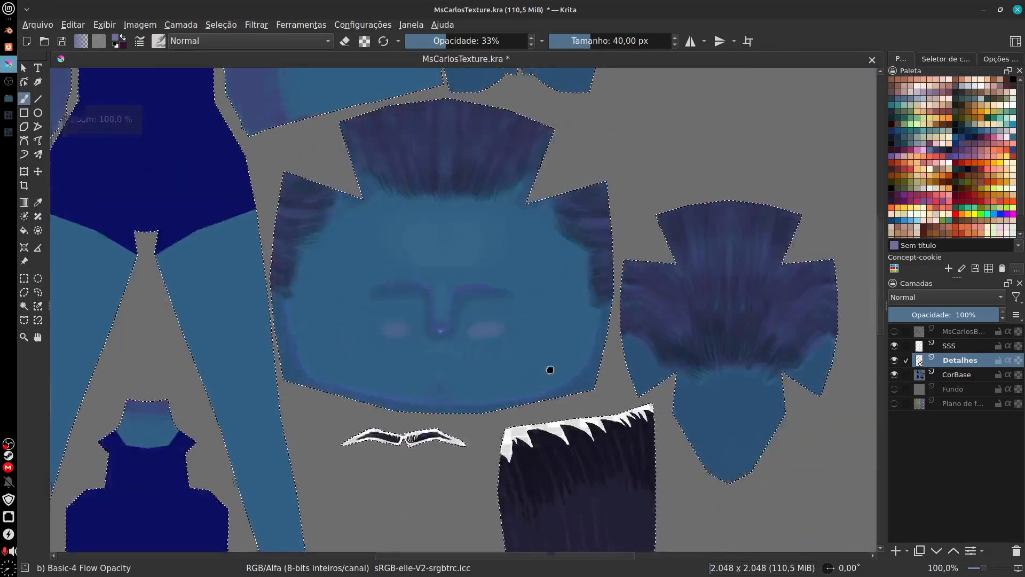
{"action": "scroll", "coordinate": [550, 371], "scroll_direction": "up", "scroll_amount": 4}
{"action": "left_click_drag", "start_coordinate": [581, 393], "coordinate": [594, 405]}
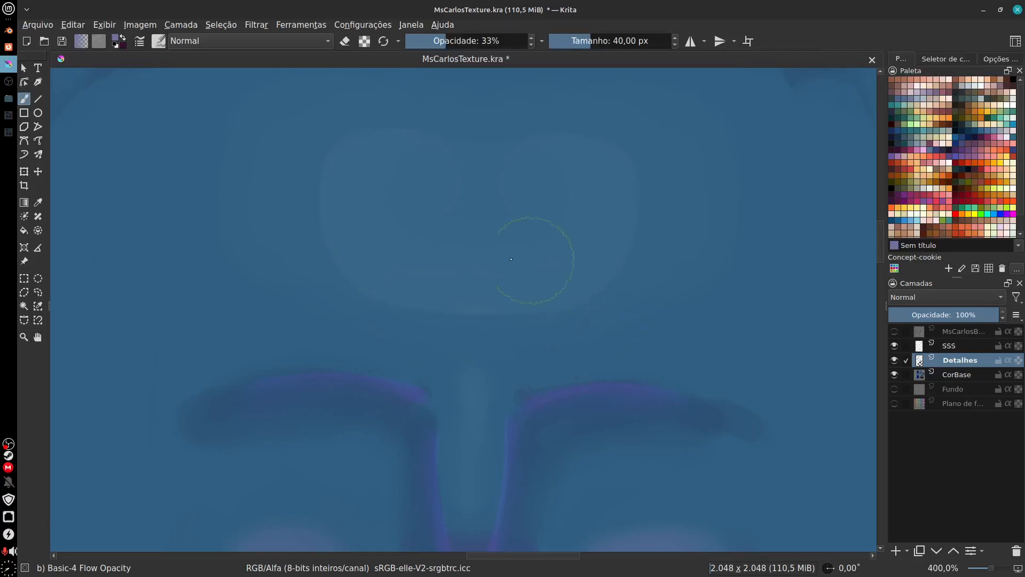
{"action": "left_click", "coordinate": [895, 345]}
{"action": "left_click", "coordinate": [895, 346]}
{"action": "left_click", "coordinate": [895, 361]}
{"action": "left_click", "coordinate": [895, 360]}
Step: Blur the edges of the large forehead highlight on the CorBase layer with the 20 px Blender Blur brush
{"action": "left_click", "coordinate": [1003, 380]}
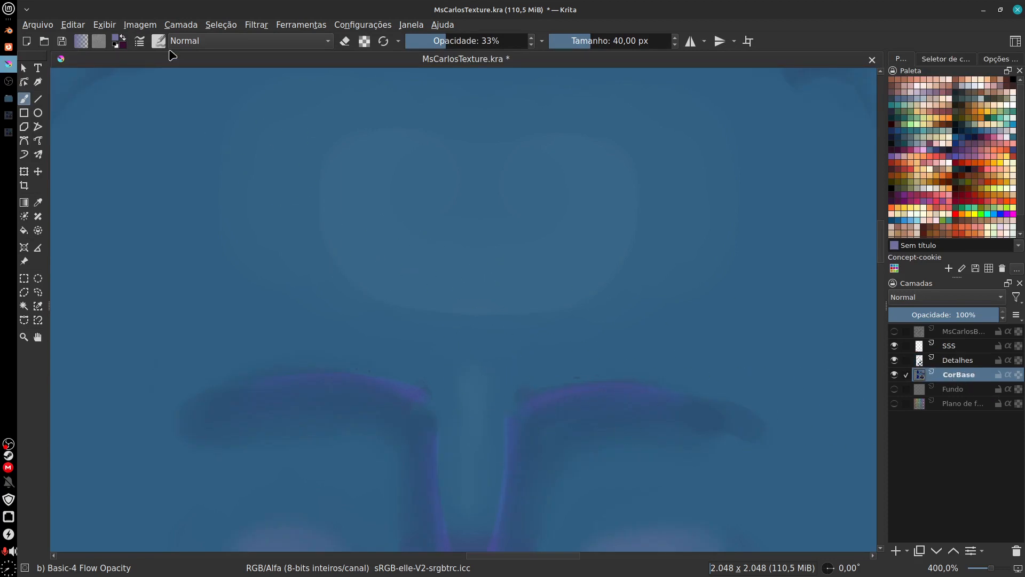
{"action": "key", "text": "F6"}
{"action": "left_click_drag", "start_coordinate": [383, 129], "coordinate": [386, 199]}
{"action": "left_click", "coordinate": [338, 258]}
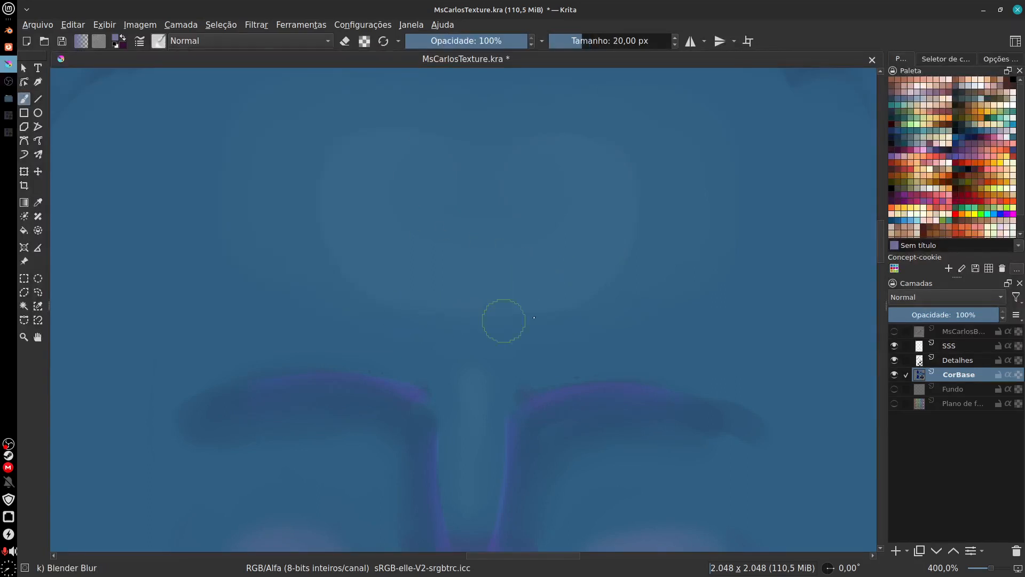
{"action": "mouse_move", "coordinate": [400, 310]}
{"action": "left_mouse_down"}
{"action": "mouse_move", "coordinate": [566, 313]}
{"action": "mouse_move", "coordinate": [623, 276]}
{"action": "mouse_move", "coordinate": [641, 194]}
{"action": "mouse_move", "coordinate": [329, 185]}
{"action": "mouse_move", "coordinate": [379, 326]}
{"action": "mouse_move", "coordinate": [588, 315]}
{"action": "mouse_move", "coordinate": [319, 222]}
{"action": "mouse_move", "coordinate": [314, 178]}
{"action": "mouse_move", "coordinate": [292, 305]}
{"action": "left_mouse_up"}
{"action": "left_click_drag", "start_coordinate": [604, 343], "coordinate": [570, 288]}
{"action": "mouse_move", "coordinate": [460, 407]}
{"action": "left_mouse_down"}
{"action": "mouse_move", "coordinate": [449, 343]}
{"action": "mouse_move", "coordinate": [446, 394]}
{"action": "mouse_move", "coordinate": [450, 369]}
{"action": "left_mouse_up"}
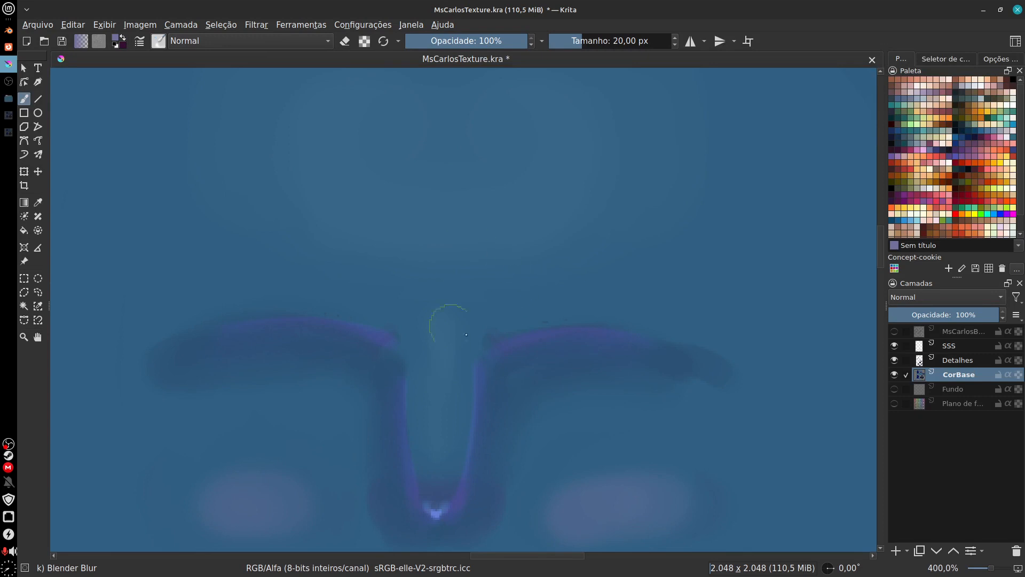
Step: Activate the Detalhes layer, pick light cyan from the palette and choose the Basic-2 Opacity brush
{"action": "left_click", "coordinate": [959, 361]}
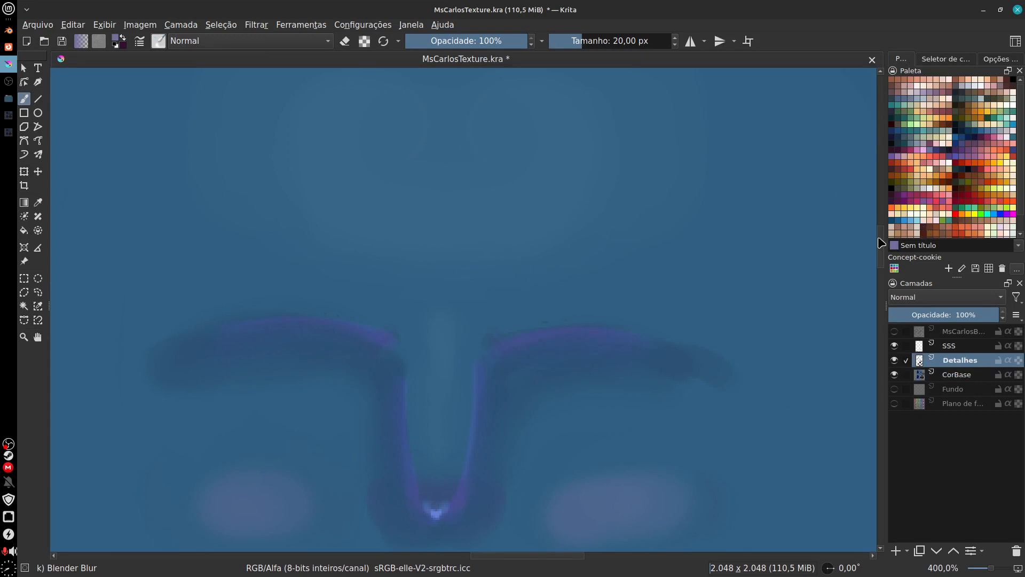
{"action": "left_click", "coordinate": [917, 220]}
{"action": "left_click", "coordinate": [159, 40]}
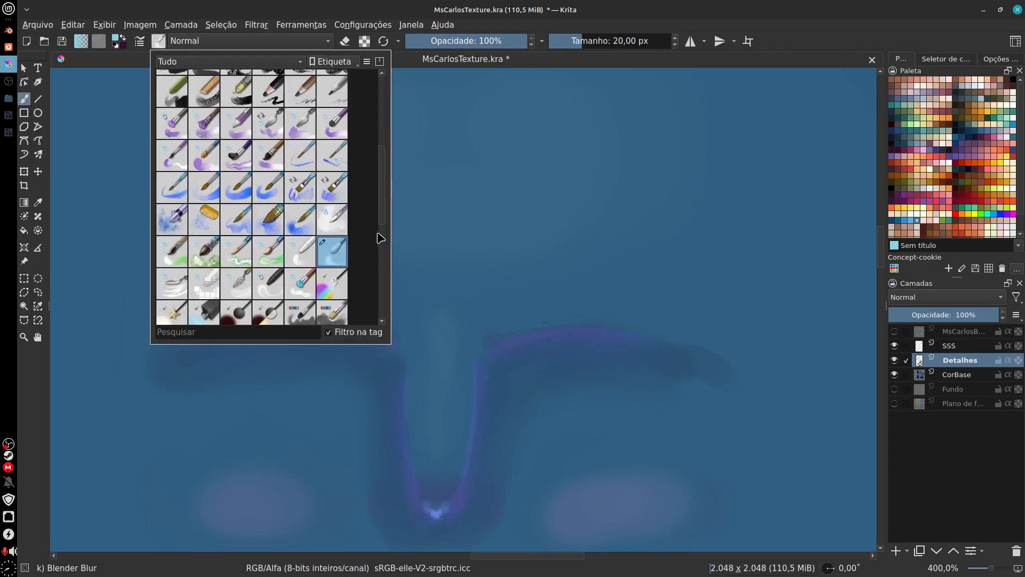
{"action": "scroll", "coordinate": [383, 160], "scroll_direction": "up", "scroll_amount": 6}
{"action": "left_click", "coordinate": [342, 94]}
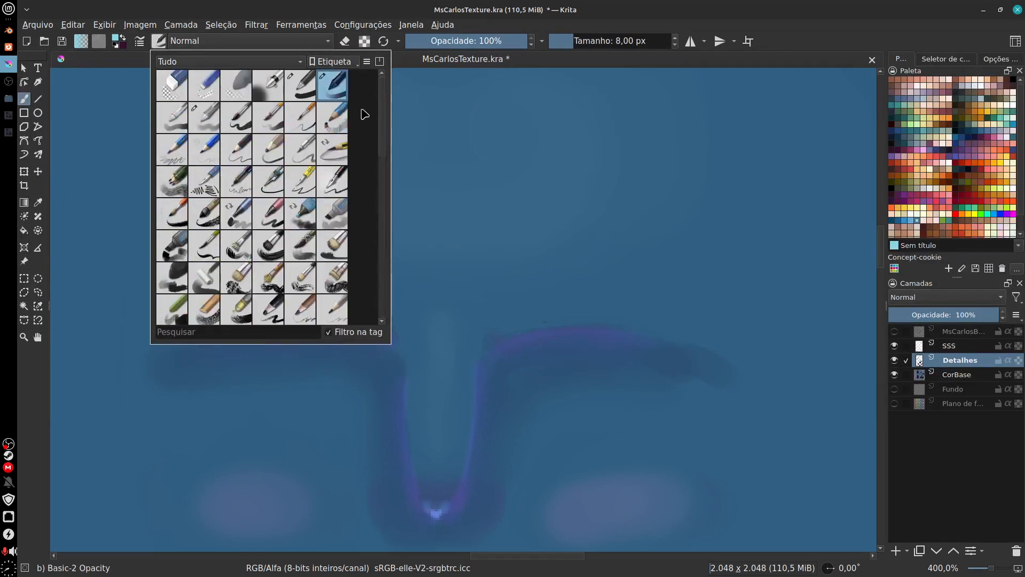
{"action": "left_click", "coordinate": [396, 147]}
Step: Try painting a light cyan line up the nose bridge at full opacity and undo the strokes
{"action": "left_click_drag", "start_coordinate": [443, 421], "coordinate": [459, 291]}
{"action": "key", "text": "ctrl+z"}
{"action": "left_click_drag", "start_coordinate": [441, 452], "coordinate": [457, 114]}
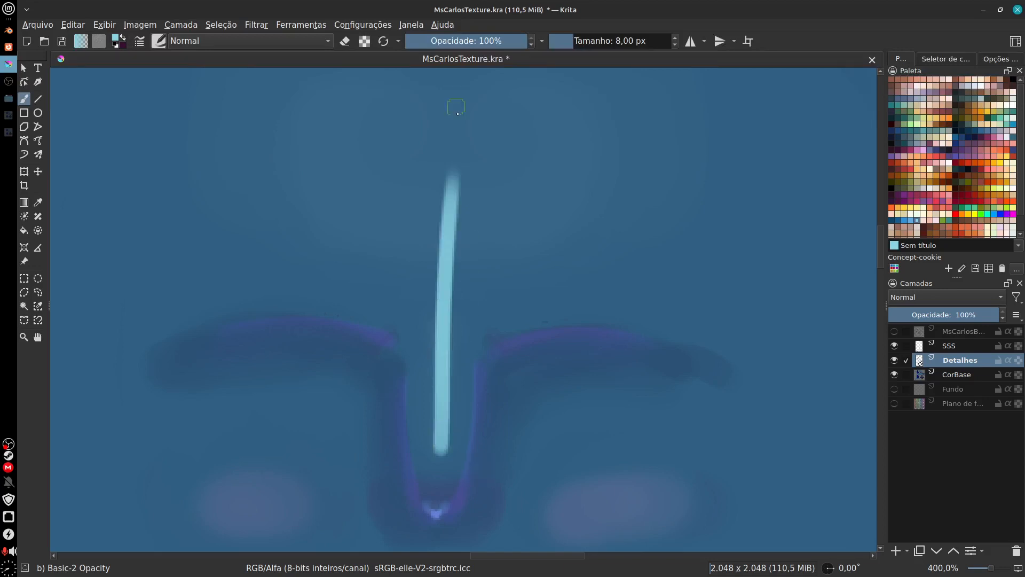
{"action": "key", "text": "ctrl+z"}
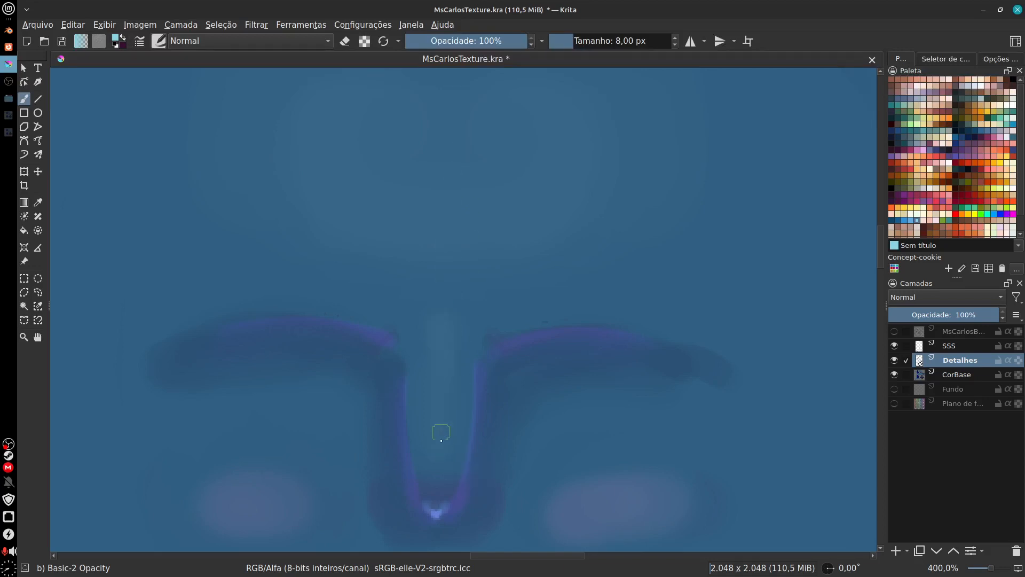
Step: Lower the brush opacity to 10% and paint a faint light cyan highlight along the nose bridge
{"action": "left_click_drag", "start_coordinate": [517, 43], "coordinate": [418, 43]}
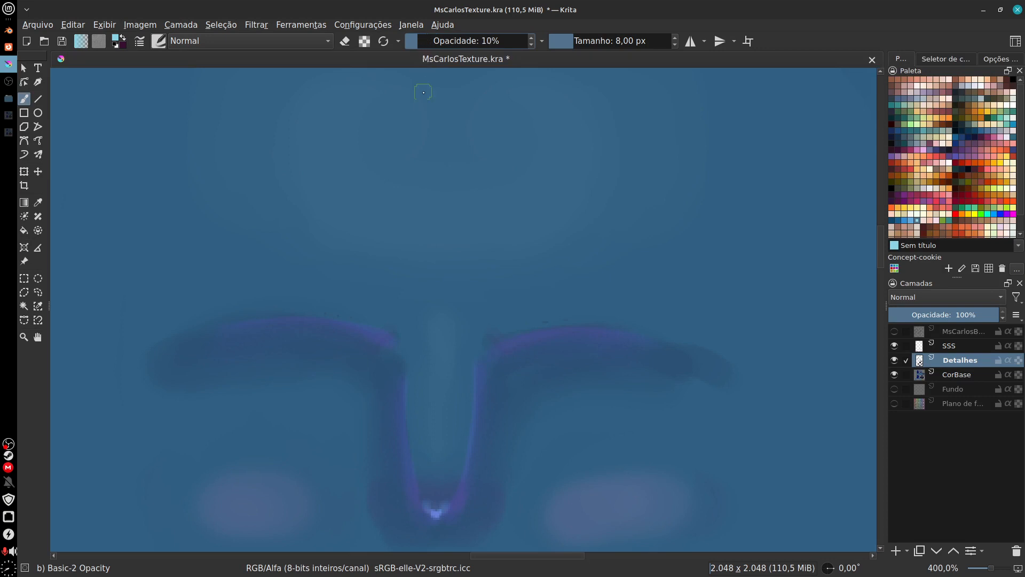
{"action": "left_click_drag", "start_coordinate": [441, 461], "coordinate": [439, 308]}
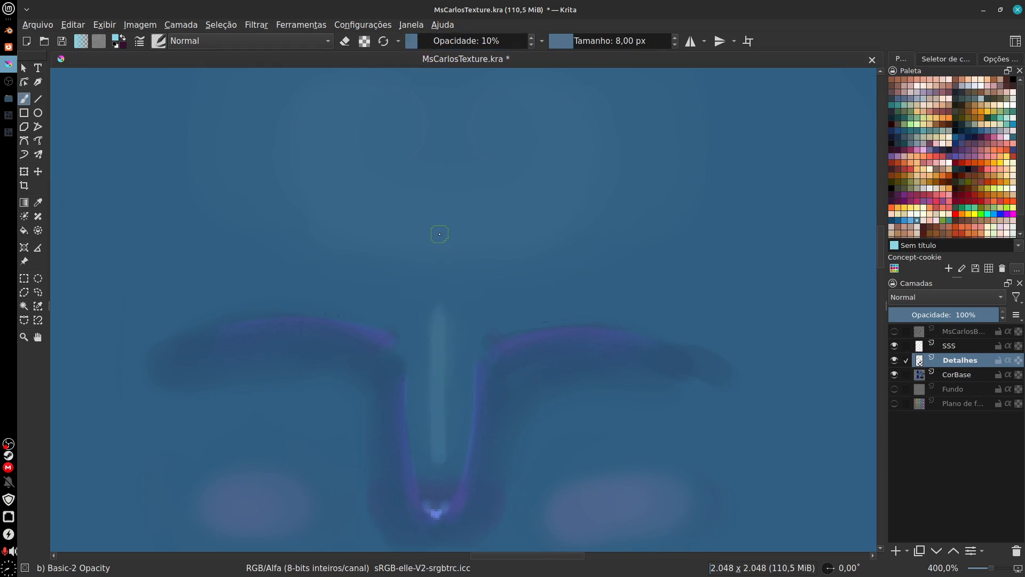
{"action": "key", "text": "f"}
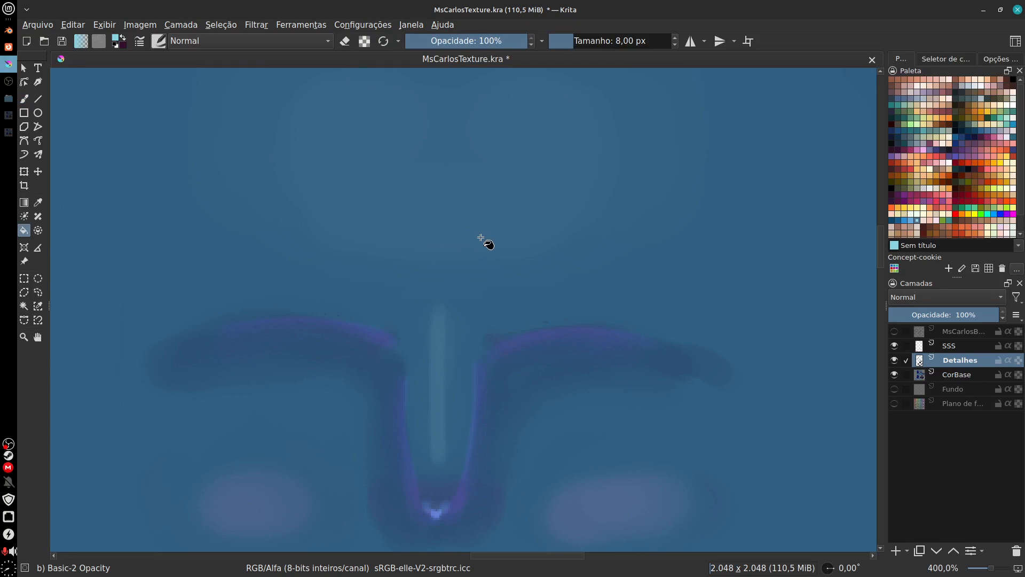
{"action": "key", "text": "b"}
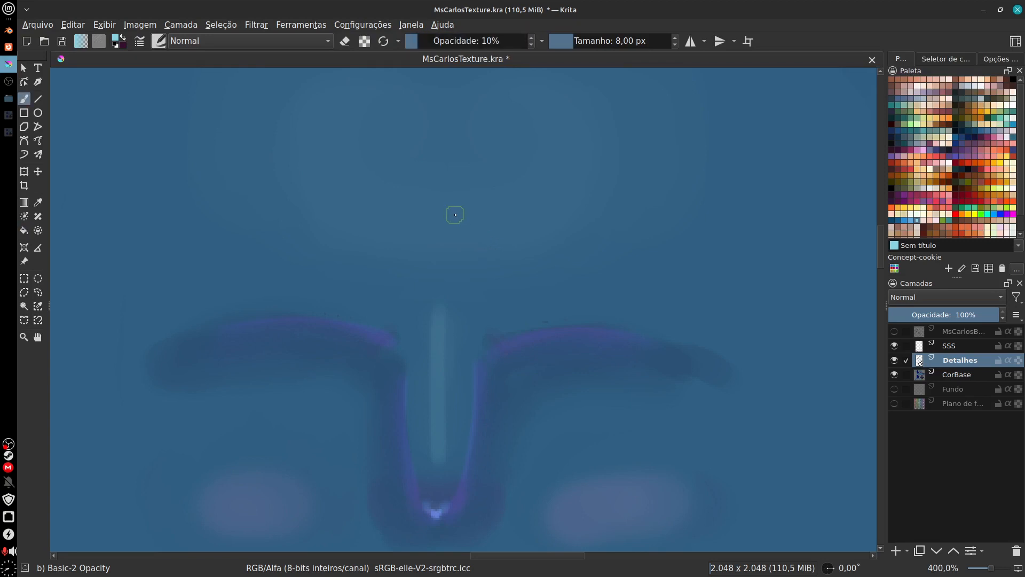
Step: Enlarge the brush to 30 px and paint a small oval light cyan highlight in the middle of the forehead
{"action": "key", "text": "bracketright"}
{"action": "key", "text": "bracketright"}
{"action": "key", "text": "bracketright"}
{"action": "key", "text": "bracketright"}
{"action": "key", "text": "bracketright"}
{"action": "key", "text": "bracketright"}
{"action": "key", "text": "bracketright"}
{"action": "key", "text": "bracketright"}
{"action": "key", "text": "bracketright"}
{"action": "key", "text": "bracketright"}
{"action": "key", "text": "bracketright"}
{"action": "key", "text": "bracketright"}
{"action": "key", "text": "bracketright"}
{"action": "key", "text": "bracketright"}
{"action": "key", "text": "bracketright"}
{"action": "left_click_drag", "start_coordinate": [483, 170], "coordinate": [401, 194]}
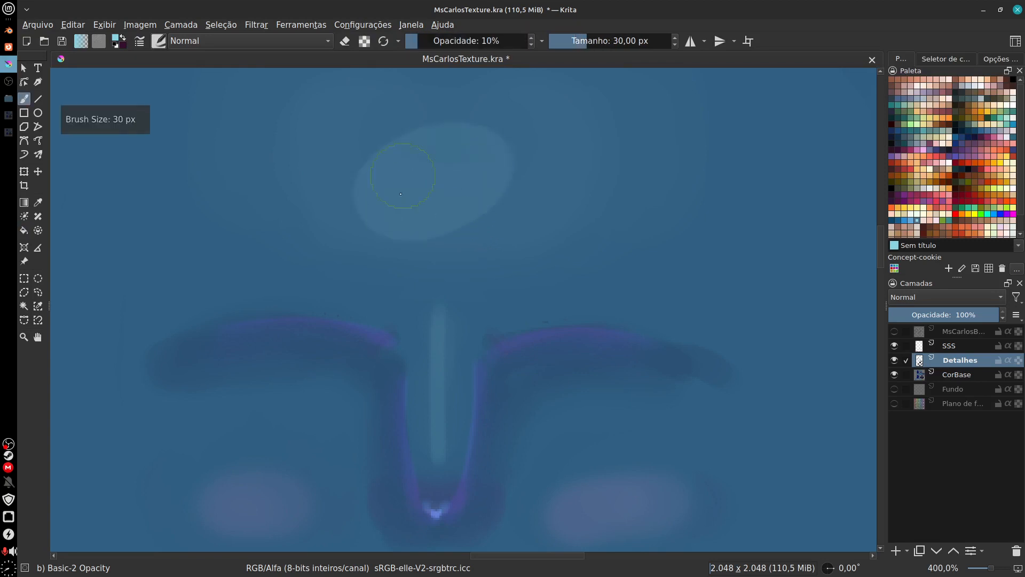
{"action": "key", "text": "ctrl+z"}
{"action": "left_click_drag", "start_coordinate": [469, 158], "coordinate": [437, 162]}
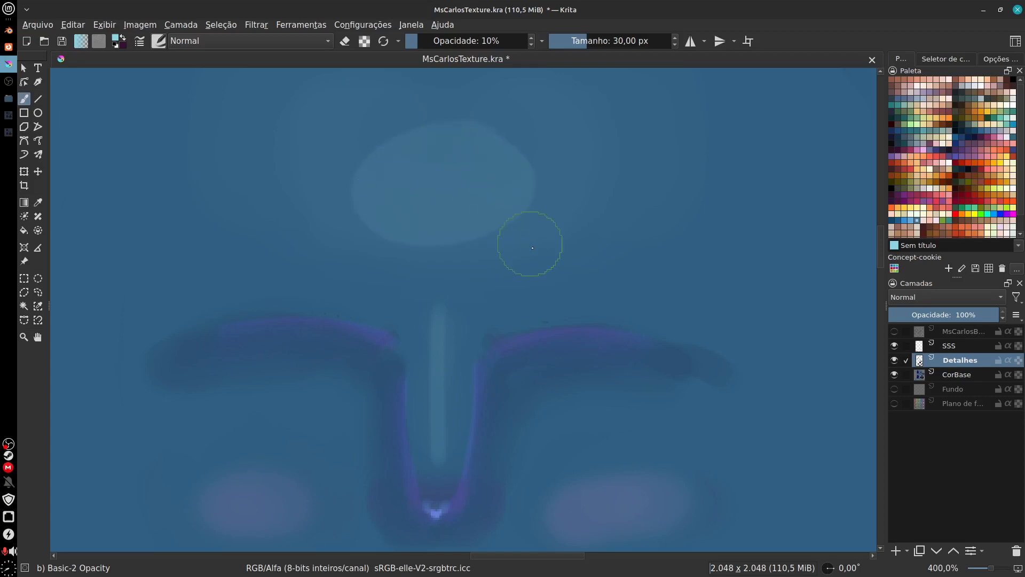
{"action": "key", "text": "ctrl+z"}
{"action": "mouse_move", "coordinate": [467, 128]}
{"action": "left_mouse_down"}
{"action": "mouse_move", "coordinate": [478, 160]}
{"action": "mouse_move", "coordinate": [481, 144]}
{"action": "mouse_move", "coordinate": [441, 161]}
{"action": "left_mouse_up"}
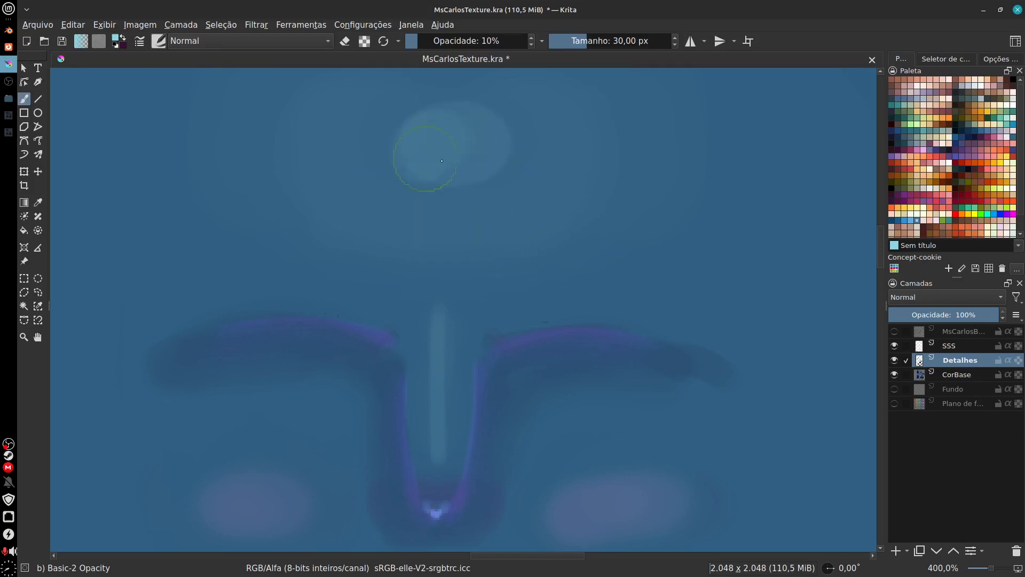
Step: Soften the forehead and nose bridge highlights on the Detalhes layer with the 20 px Blender Blur brush
{"action": "left_click", "coordinate": [159, 41]}
{"action": "mouse_move", "coordinate": [382, 138]}
{"action": "left_mouse_down"}
{"action": "mouse_move", "coordinate": [383, 234]}
{"action": "mouse_move", "coordinate": [381, 225]}
{"action": "left_mouse_up"}
{"action": "left_click", "coordinate": [341, 162]}
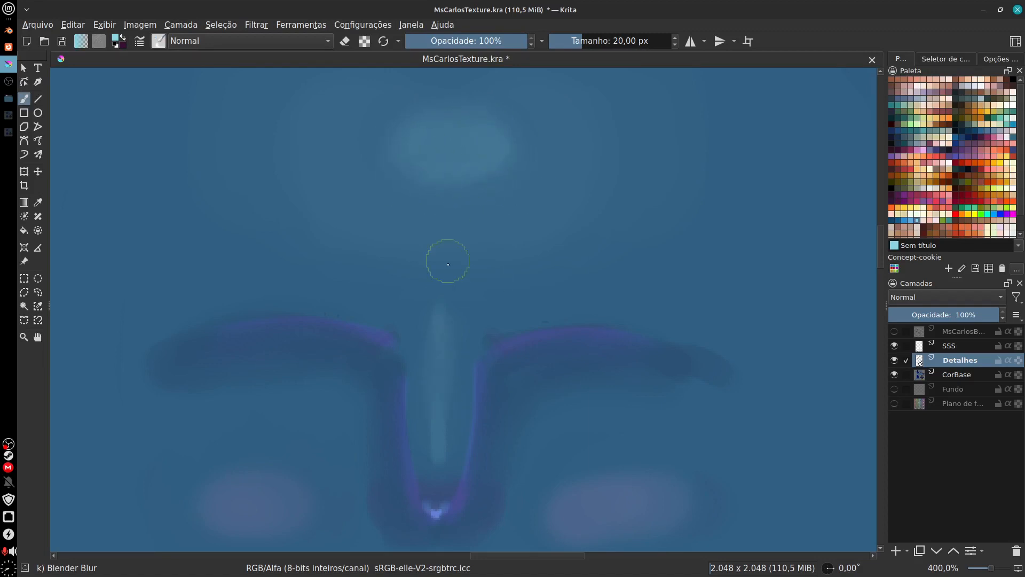
{"action": "mouse_move", "coordinate": [439, 325]}
{"action": "left_mouse_down"}
{"action": "mouse_move", "coordinate": [444, 361]}
{"action": "mouse_move", "coordinate": [445, 255]}
{"action": "mouse_move", "coordinate": [436, 343]}
{"action": "mouse_move", "coordinate": [427, 202]}
{"action": "mouse_move", "coordinate": [443, 333]}
{"action": "mouse_move", "coordinate": [415, 231]}
{"action": "mouse_move", "coordinate": [446, 335]}
{"action": "mouse_move", "coordinate": [466, 279]}
{"action": "mouse_move", "coordinate": [438, 461]}
{"action": "mouse_move", "coordinate": [437, 449]}
{"action": "mouse_move", "coordinate": [453, 451]}
{"action": "mouse_move", "coordinate": [449, 462]}
{"action": "mouse_move", "coordinate": [436, 418]}
{"action": "mouse_move", "coordinate": [445, 435]}
{"action": "mouse_move", "coordinate": [446, 404]}
{"action": "mouse_move", "coordinate": [445, 462]}
{"action": "mouse_move", "coordinate": [455, 341]}
{"action": "mouse_move", "coordinate": [458, 438]}
{"action": "left_mouse_up"}
{"action": "mouse_move", "coordinate": [428, 346]}
{"action": "left_mouse_down"}
{"action": "mouse_move", "coordinate": [414, 370]}
{"action": "mouse_move", "coordinate": [421, 471]}
{"action": "mouse_move", "coordinate": [424, 361]}
{"action": "mouse_move", "coordinate": [428, 494]}
{"action": "left_mouse_up"}
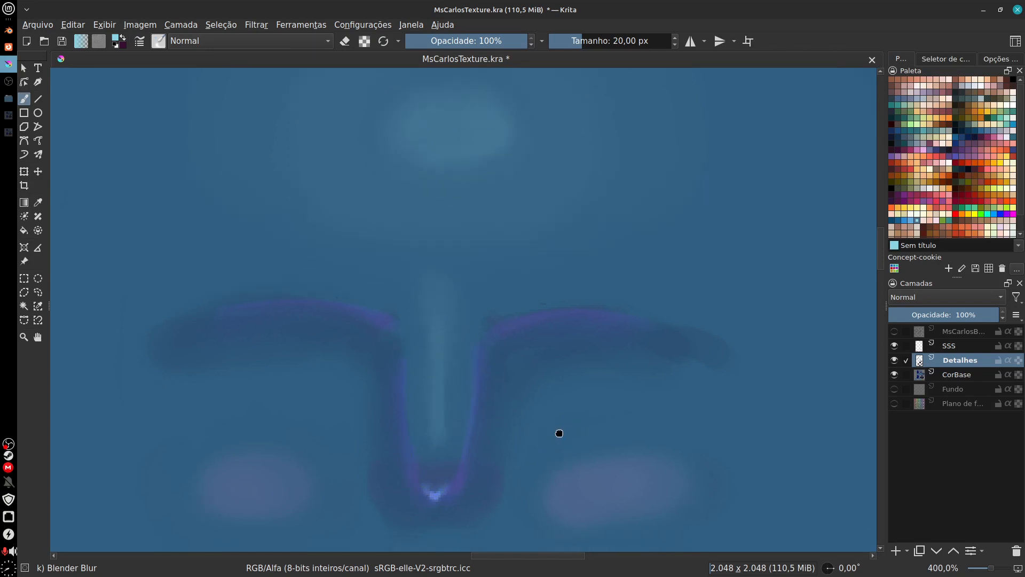
Step: Check the face at a wider zoom and switch to the Basic-2 Opacity brush at 10% opacity in eraser mode
{"action": "scroll", "coordinate": [538, 417], "scroll_direction": "down", "scroll_amount": 3}
{"action": "scroll", "coordinate": [550, 409], "scroll_direction": "down", "scroll_amount": 4}
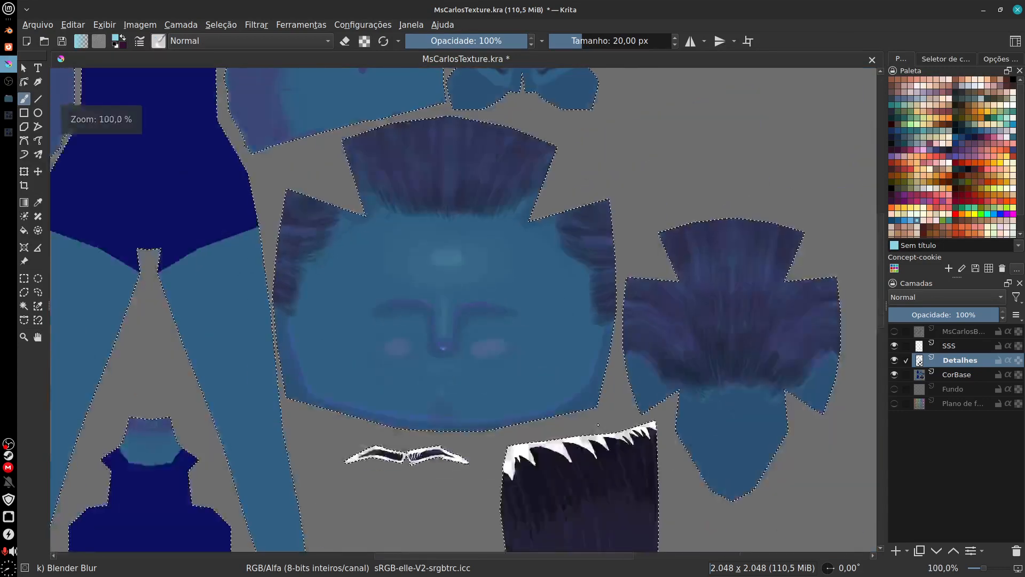
{"action": "scroll", "coordinate": [555, 362], "scroll_direction": "up", "scroll_amount": 4}
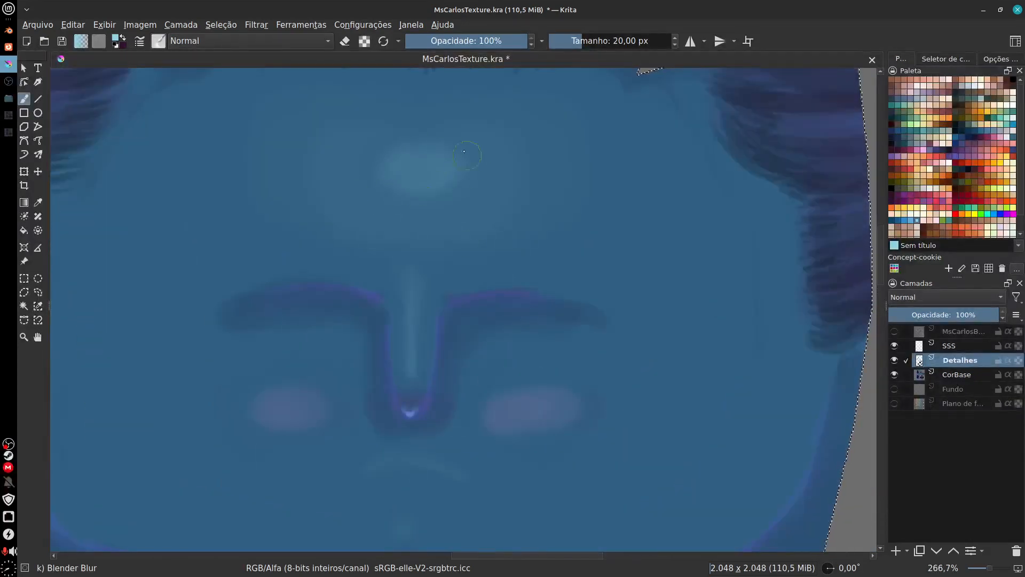
{"action": "left_click", "coordinate": [364, 41]}
{"action": "left_click", "coordinate": [364, 40]}
{"action": "left_click", "coordinate": [344, 41]}
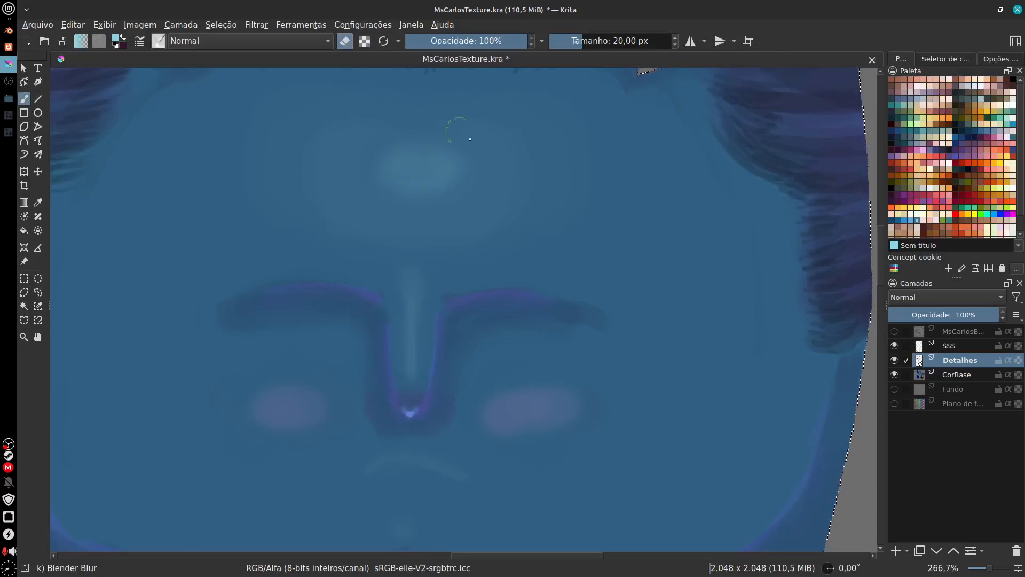
{"action": "left_click", "coordinate": [158, 41]}
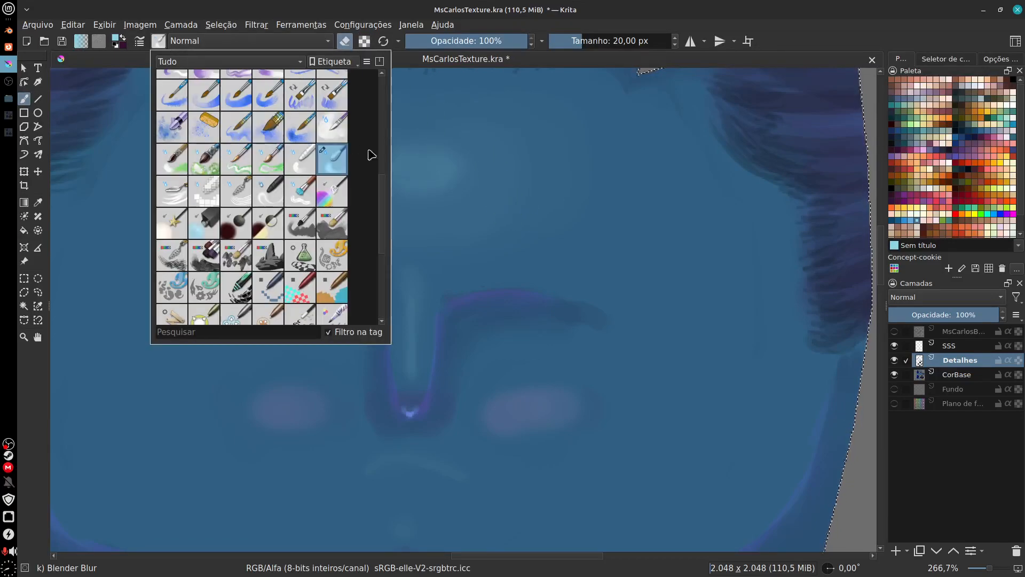
{"action": "scroll", "coordinate": [383, 160], "scroll_direction": "up", "scroll_amount": 5}
{"action": "left_click", "coordinate": [339, 92]}
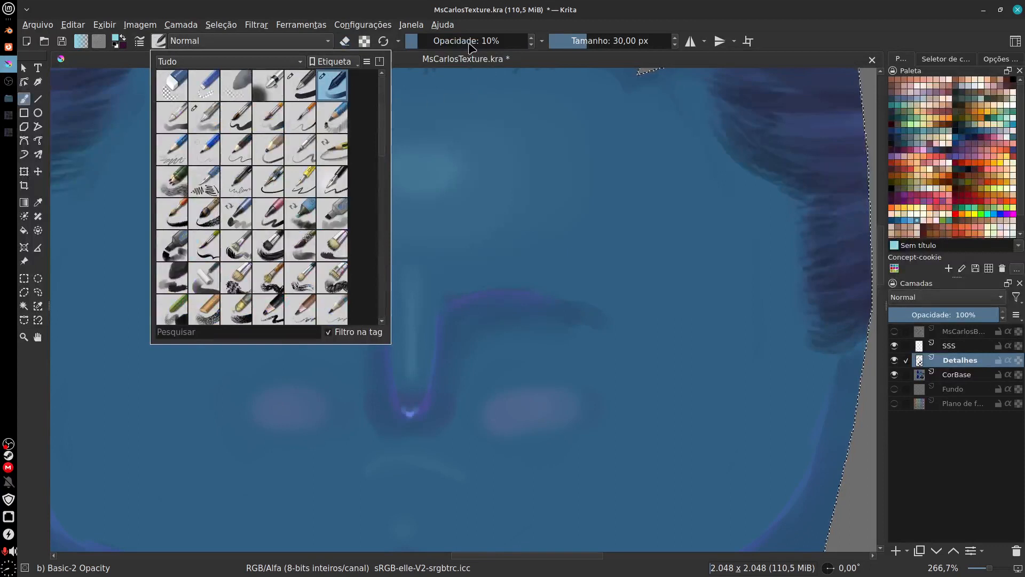
{"action": "left_click", "coordinate": [414, 62]}
{"action": "left_click", "coordinate": [345, 42]}
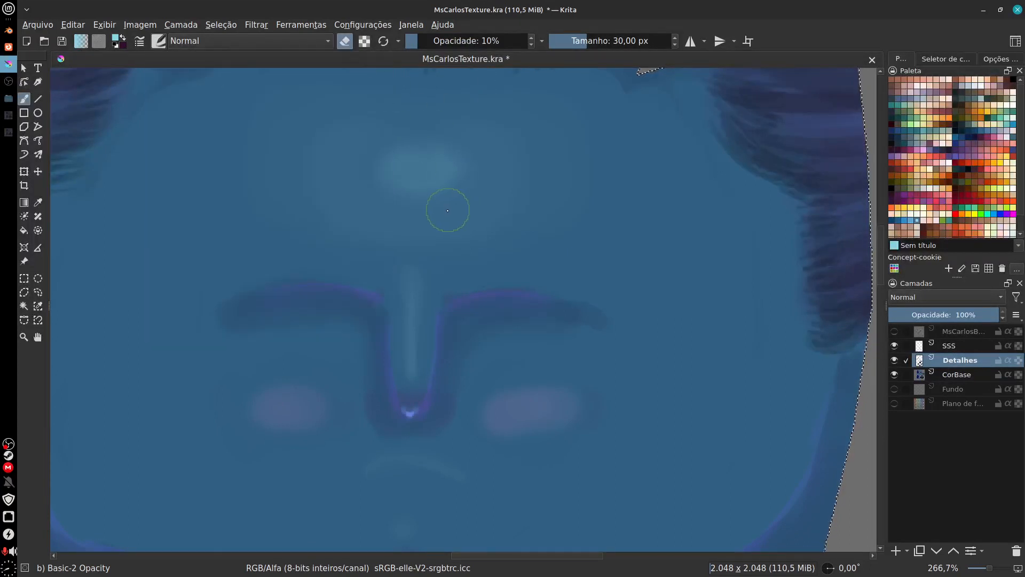
Step: Enlarge the eraser to 59 px and lightly fade the highlights on the forehead and around the mouth
{"action": "key", "text": "f"}
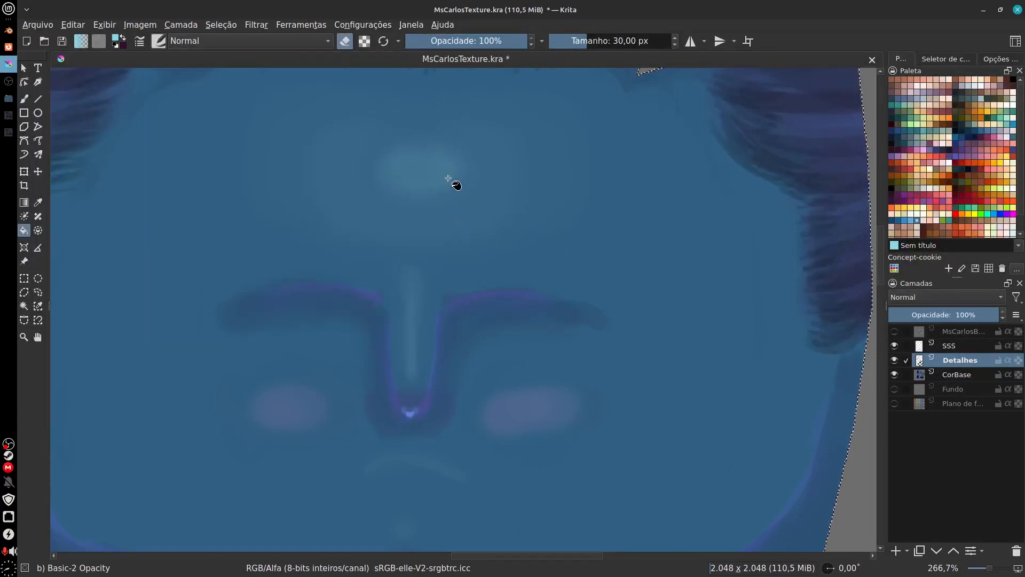
{"action": "key", "text": "b"}
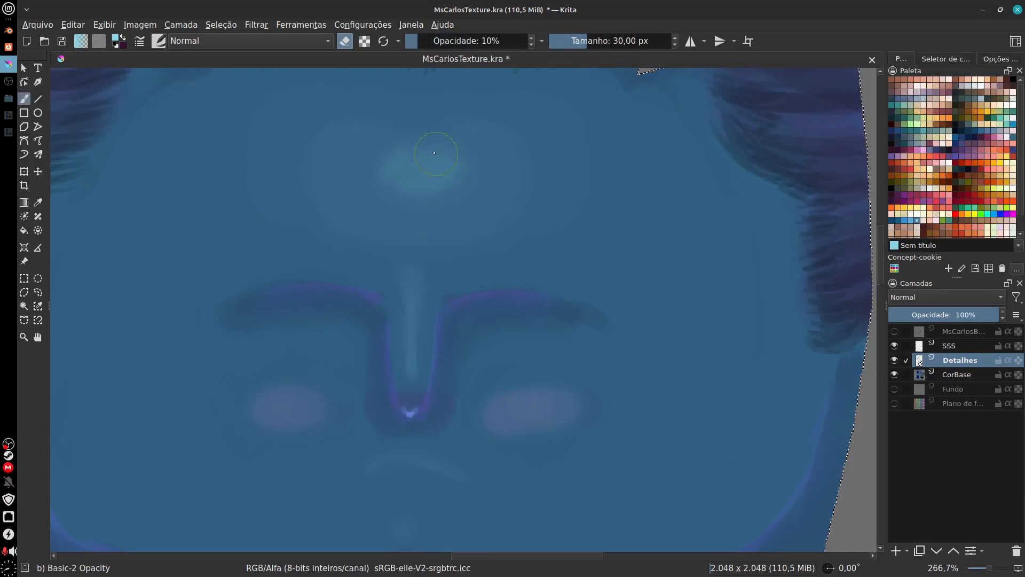
{"action": "left_click_drag", "start_coordinate": [424, 162], "coordinate": [465, 162], "text": "shift"}
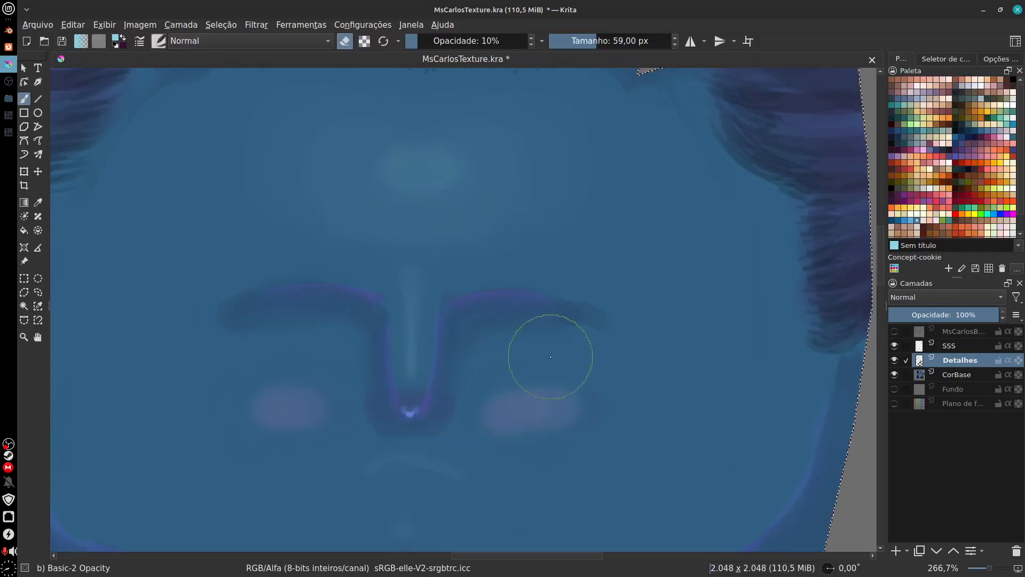
{"action": "left_click_drag", "start_coordinate": [591, 388], "coordinate": [633, 245]}
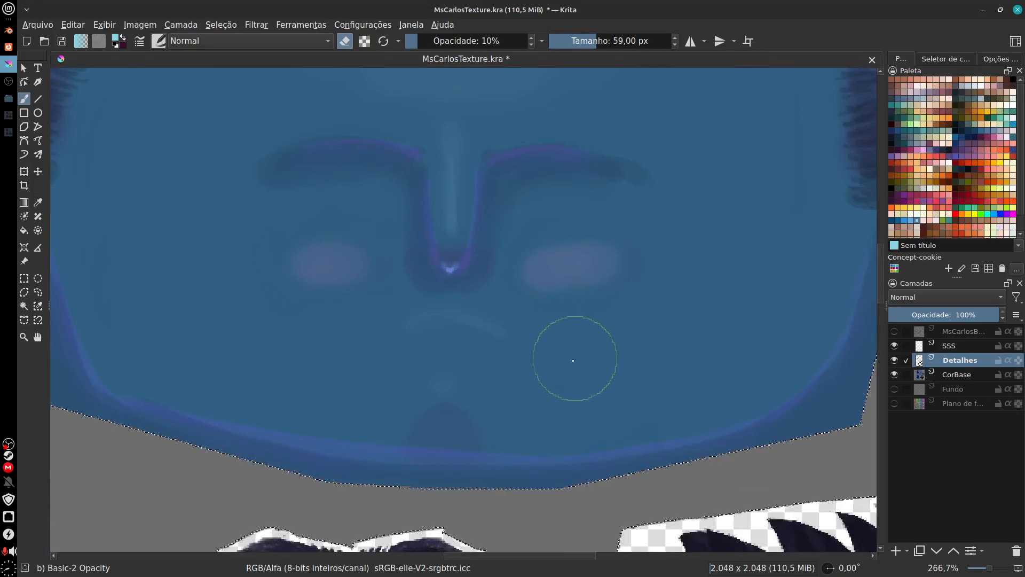
{"action": "left_click_drag", "start_coordinate": [570, 340], "coordinate": [487, 401]}
{"action": "key", "text": "1"}
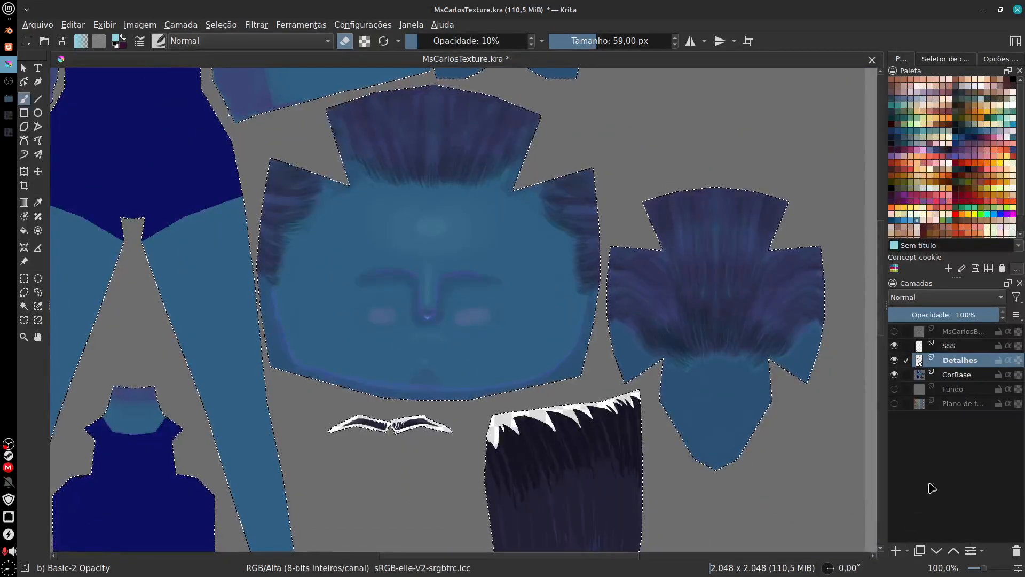
Step: Rename the Detalhes layer to Sombra
{"action": "double_click", "coordinate": [959, 363]}
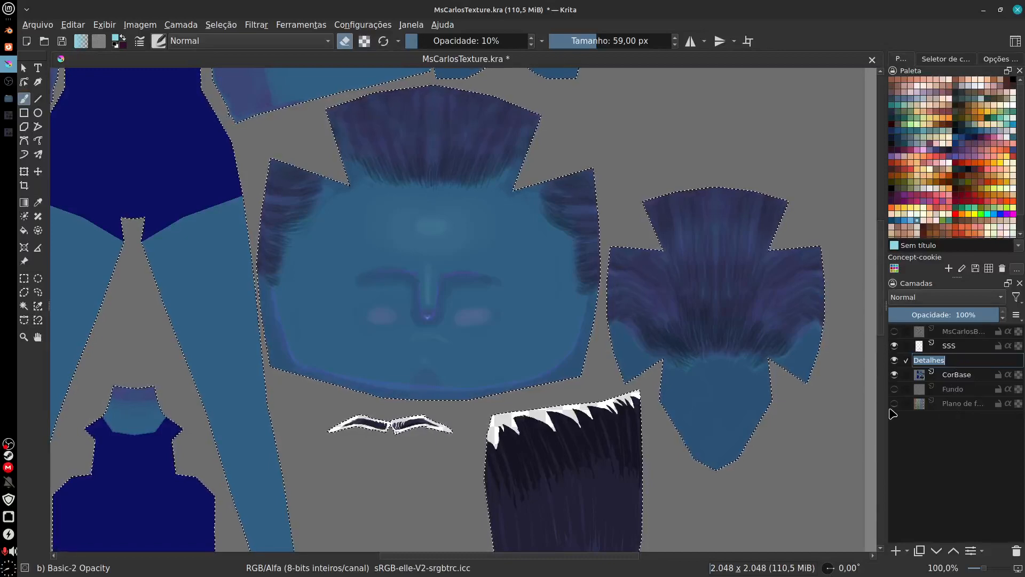
{"action": "type", "text": "Sha"}
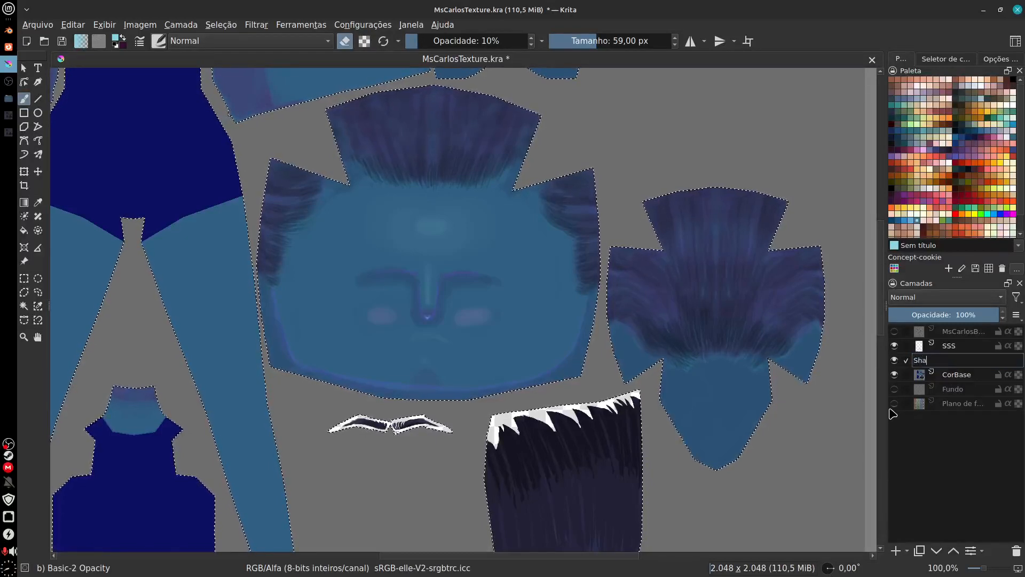
{"action": "type", "text": "sd"}
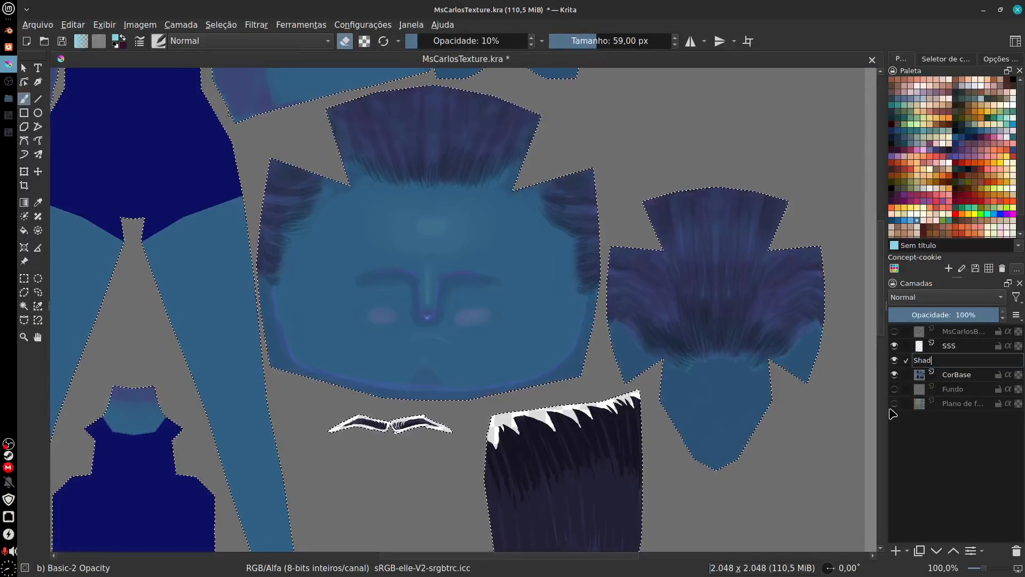
{"action": "key", "text": "BackSpace"}
{"action": "key", "text": "BackSpace"}
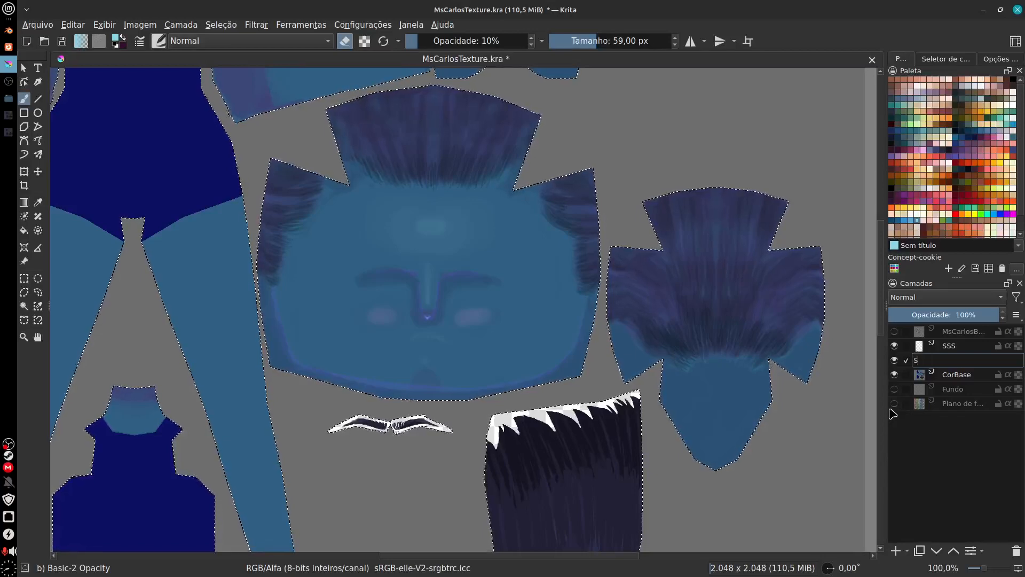
{"action": "type", "text": "Sombra"}
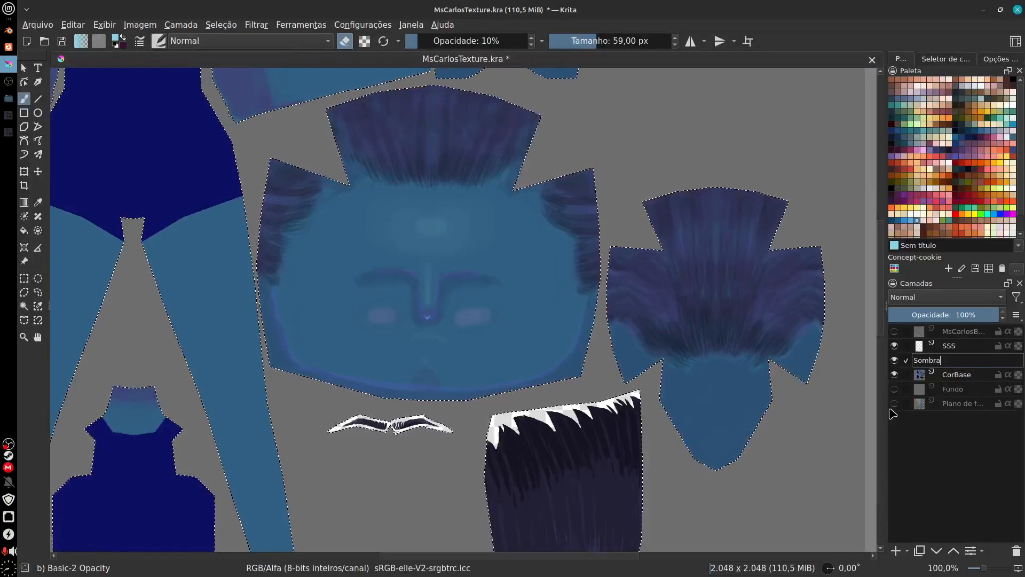
{"action": "key", "text": "Return"}
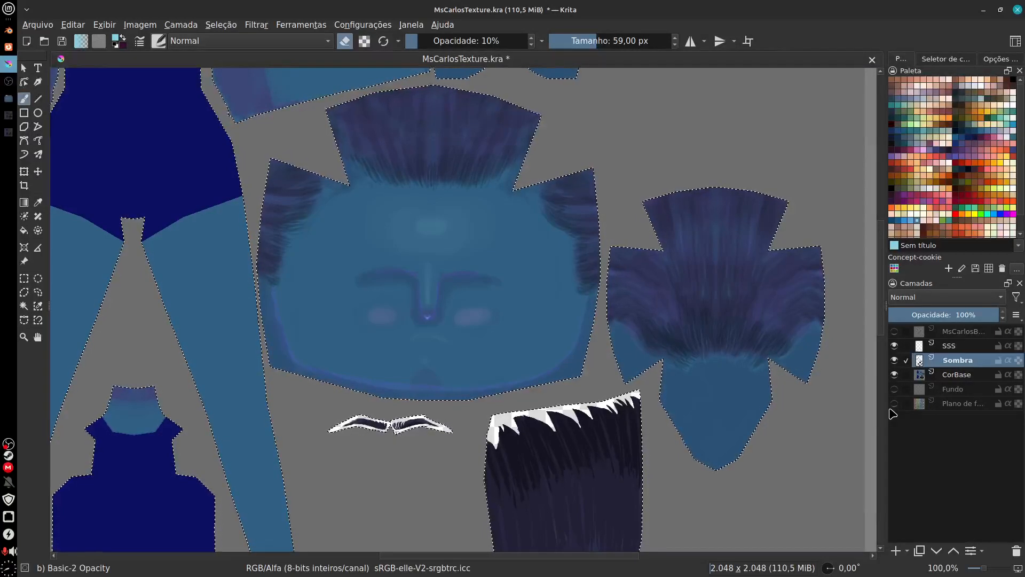
Step: Add a new paint layer directly above Sombra and choose a dark mauve painting colour from the palette
{"action": "left_click", "coordinate": [902, 548]}
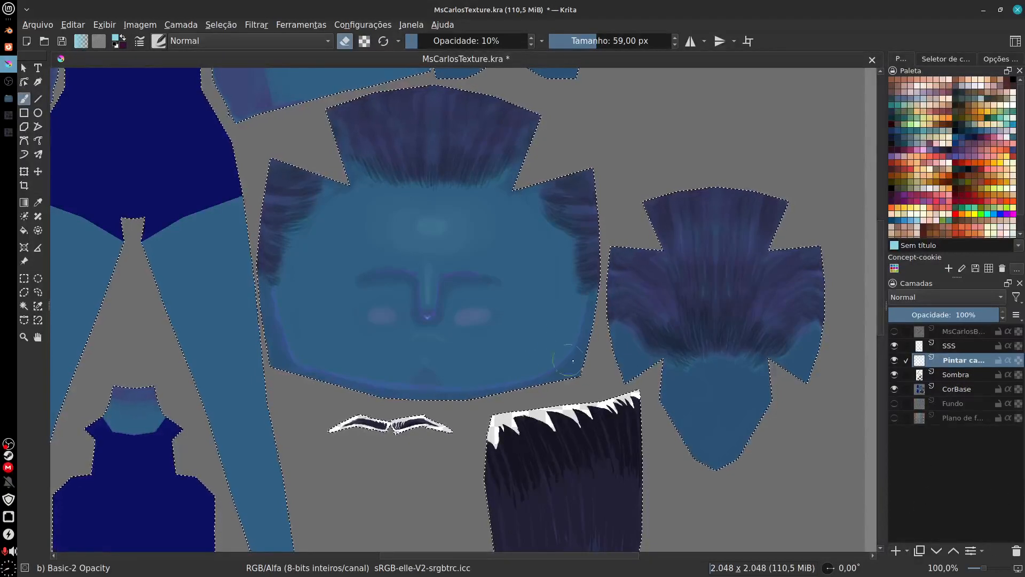
{"action": "left_click", "coordinate": [929, 143]}
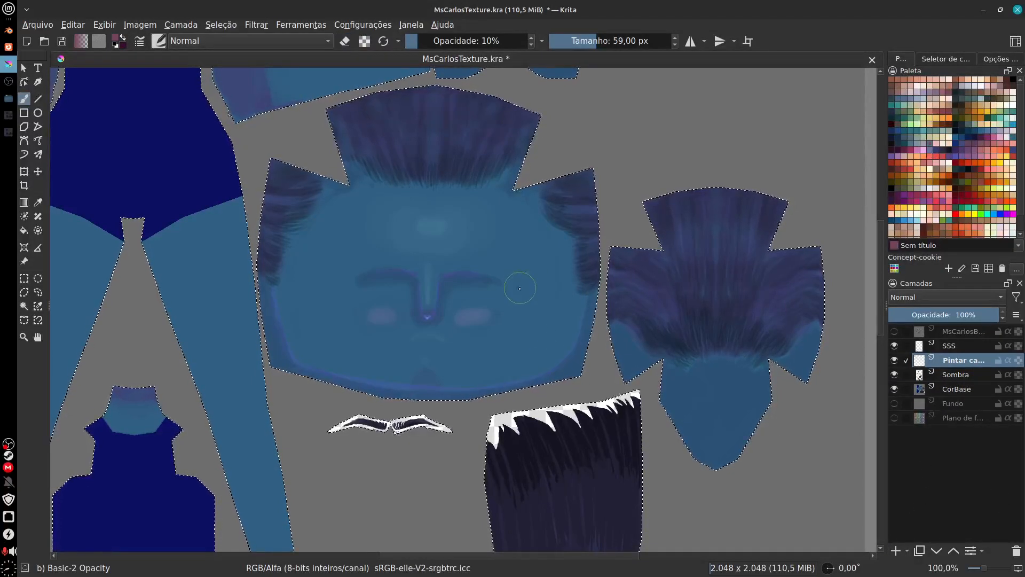
{"action": "key", "text": "plus"}
{"action": "key", "text": "plus"}
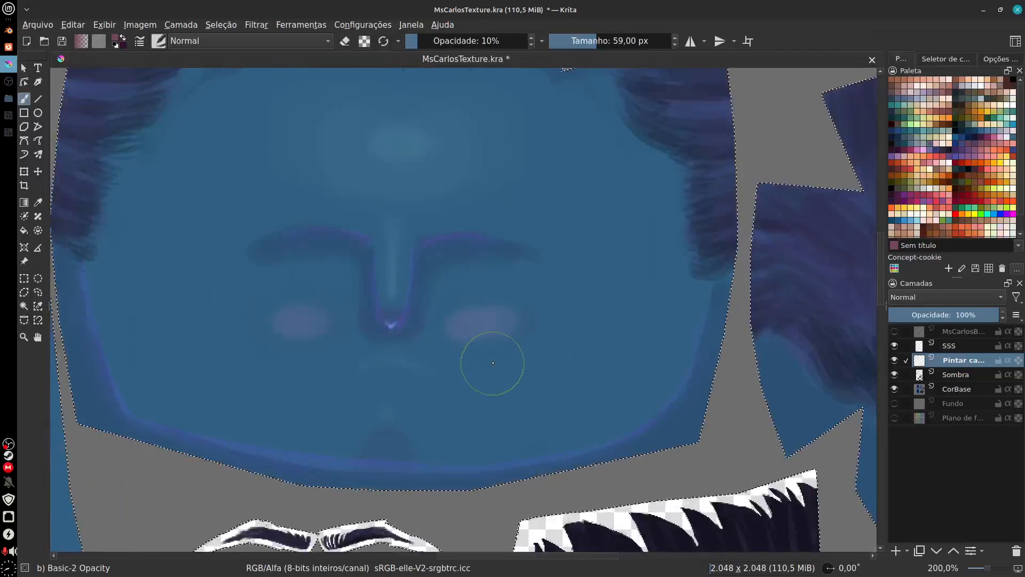
Step: Choose a dark indigo colour, test a dab of the 32 px Charcoal pencil large brush beside the nose and undo it
{"action": "left_click", "coordinate": [158, 40]}
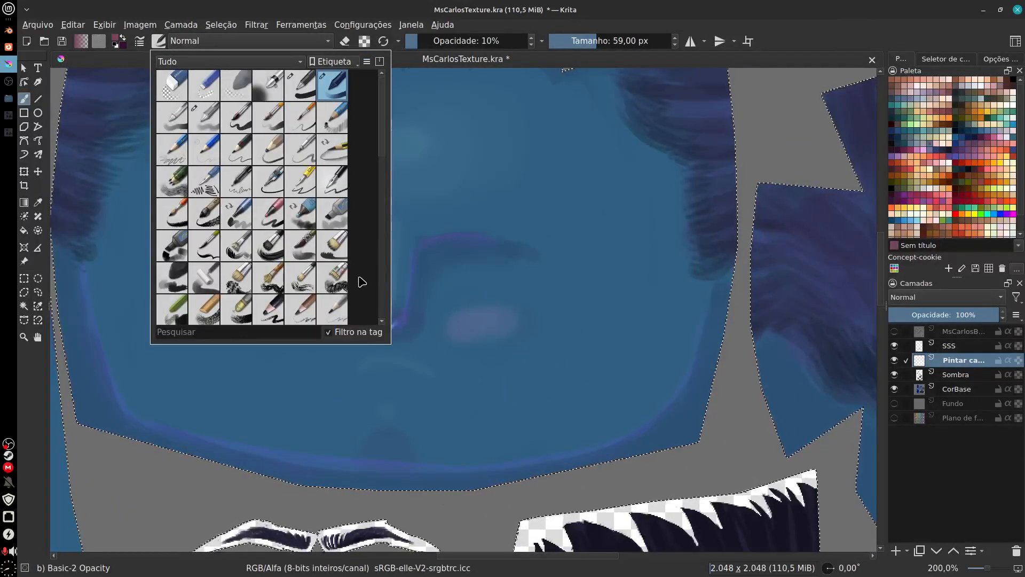
{"action": "left_click", "coordinate": [269, 309]}
{"action": "left_click", "coordinate": [492, 287]}
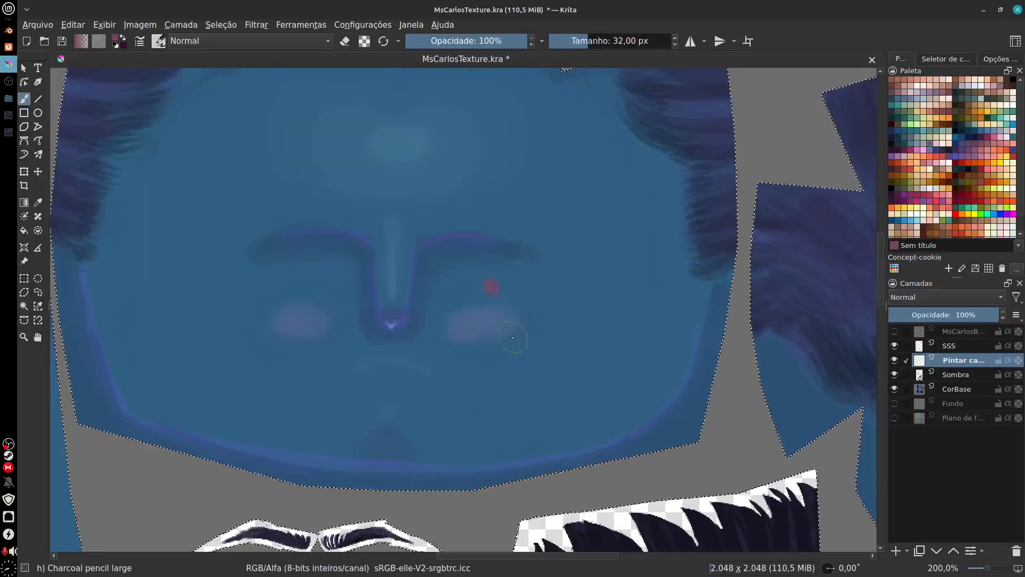
{"action": "left_click", "coordinate": [939, 155]}
{"action": "left_click", "coordinate": [436, 323]}
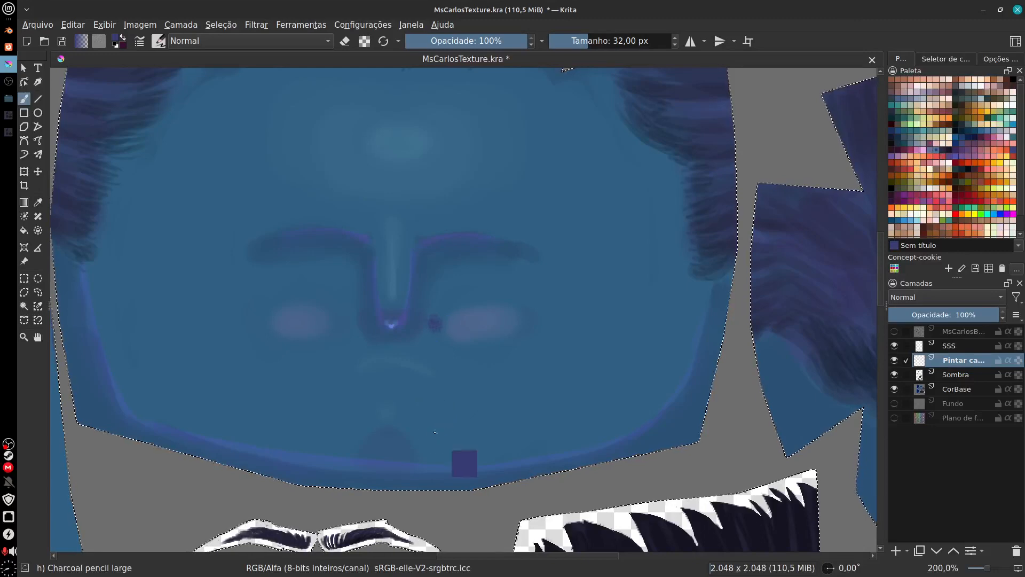
{"action": "key", "text": "ctrl+z"}
Step: Try small dark indigo spots on the nose bridge with the 7 px Ink-4 Pen Rough brush, then undo them
{"action": "left_click", "coordinate": [159, 41]}
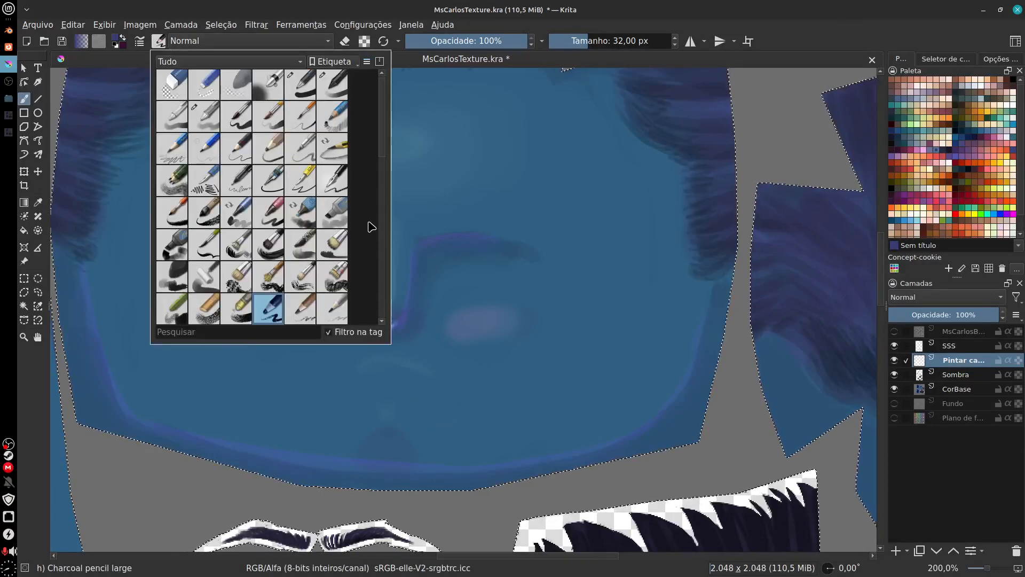
{"action": "left_click_drag", "start_coordinate": [383, 149], "coordinate": [383, 140]}
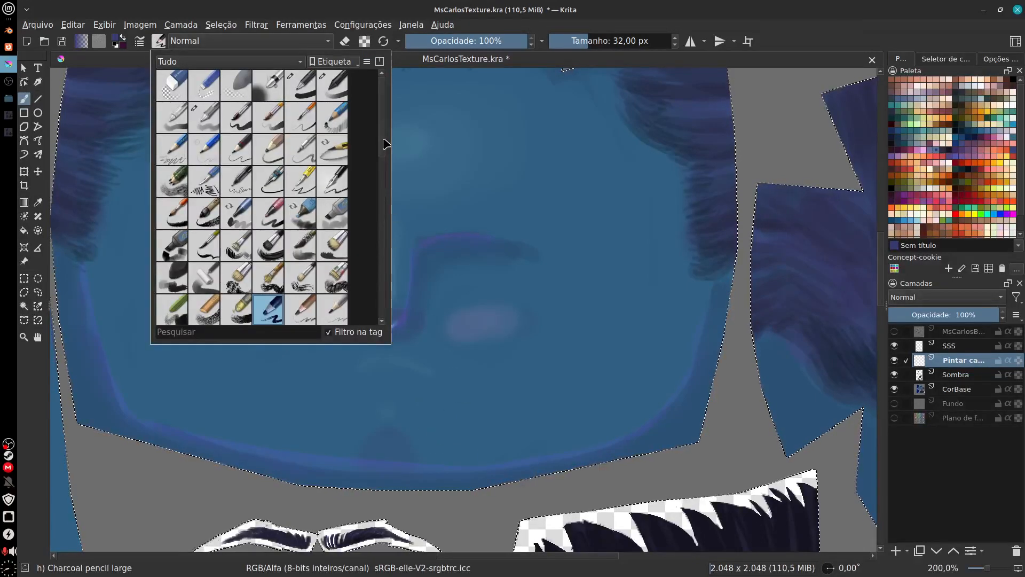
{"action": "left_click", "coordinate": [332, 181]}
{"action": "left_click", "coordinate": [415, 312]}
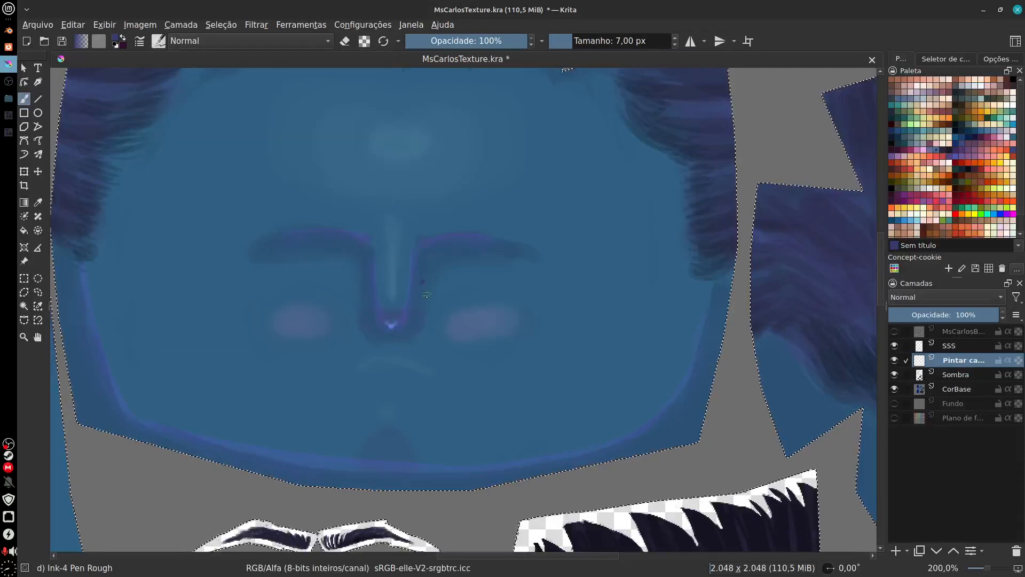
{"action": "scroll", "coordinate": [427, 296], "scroll_direction": "up", "scroll_amount": 2}
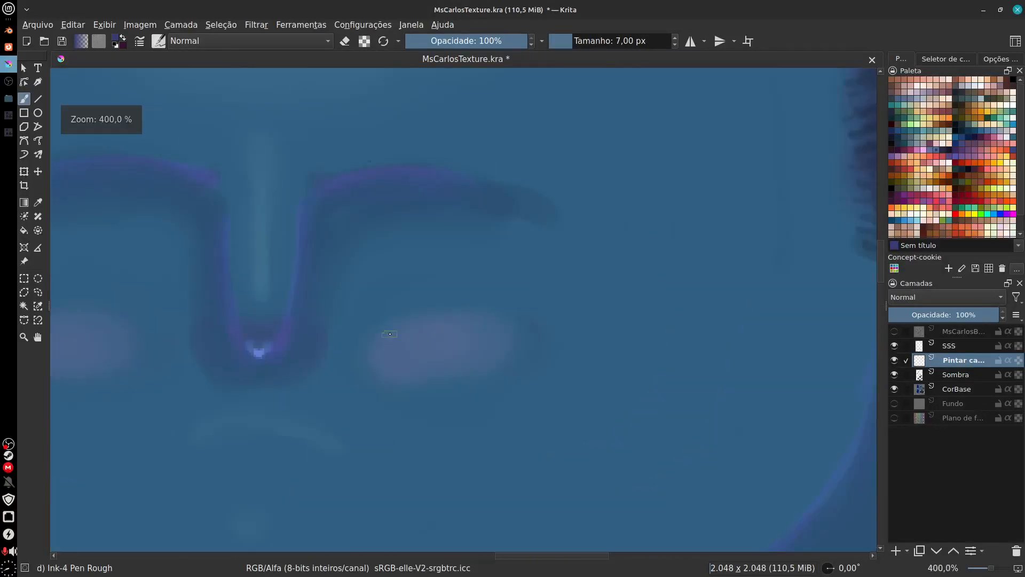
{"action": "left_click_drag", "start_coordinate": [390, 334], "coordinate": [540, 340]}
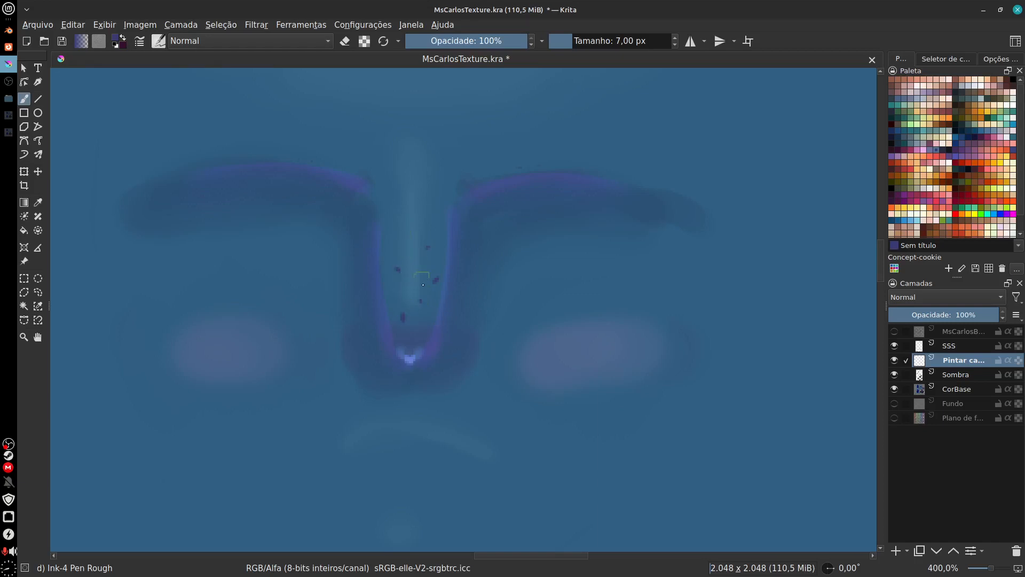
{"action": "key", "text": "ctrl+z"}
{"action": "key", "text": "ctrl+z"}
{"action": "key", "text": "ctrl+z"}
{"action": "key", "text": "ctrl+z"}
Step: Try the 1 px Basic-1 brush with eraser mode off on the nose and cheek, and undo the test
{"action": "left_click", "coordinate": [162, 43]}
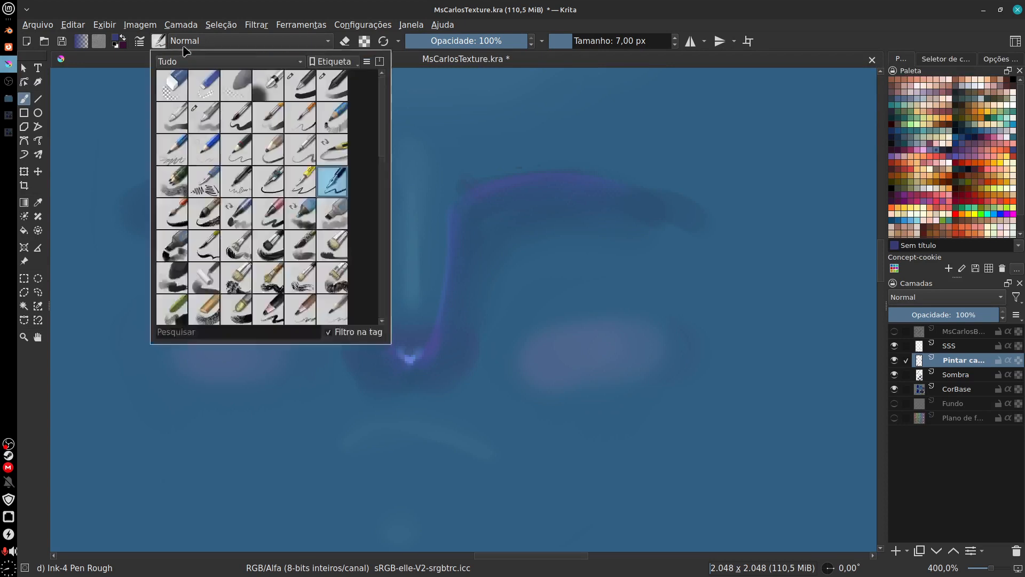
{"action": "left_click", "coordinate": [308, 94]}
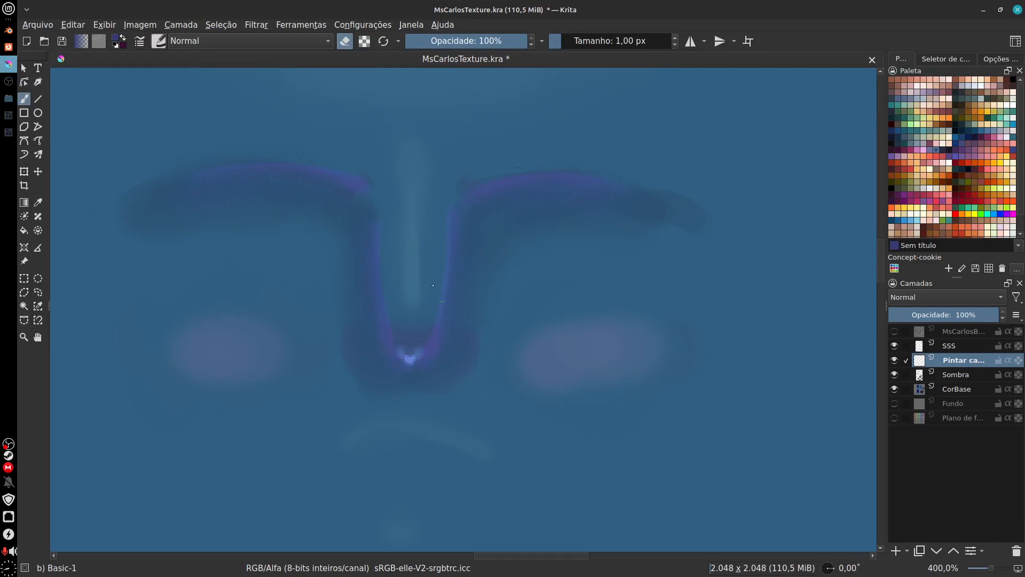
{"action": "left_click", "coordinate": [159, 43]}
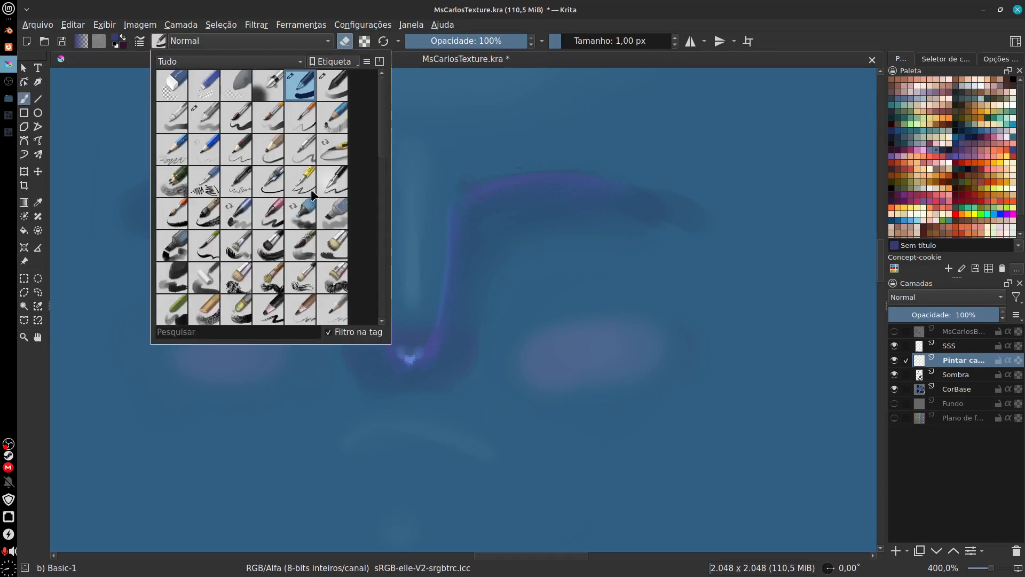
{"action": "left_click", "coordinate": [357, 49]}
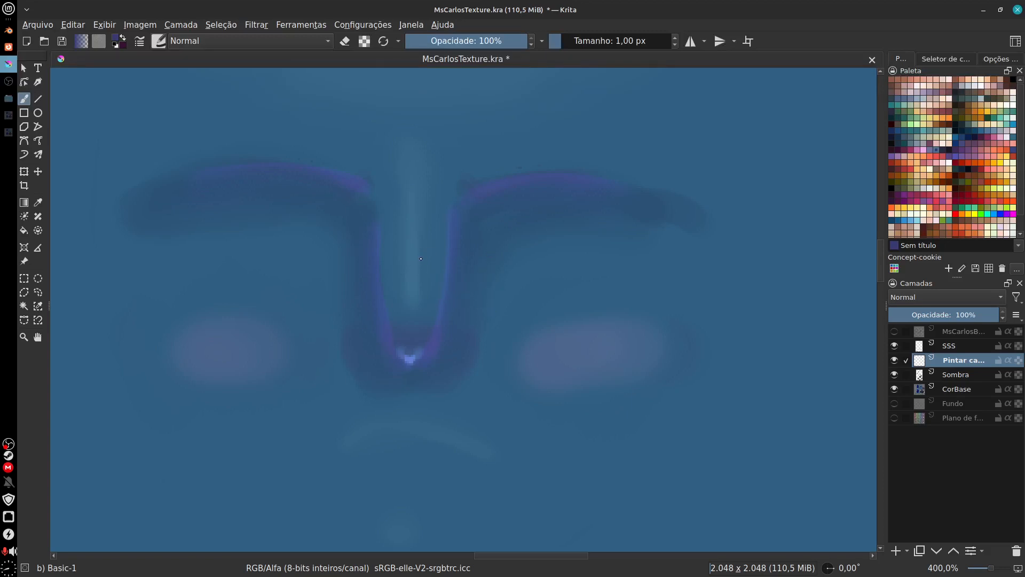
{"action": "left_click_drag", "start_coordinate": [407, 265], "coordinate": [654, 303]}
{"action": "key", "text": "ctrl+z"}
Step: Lower the Basic-1 brush opacity to 44% and test it on the cheek
{"action": "left_click", "coordinate": [159, 42]}
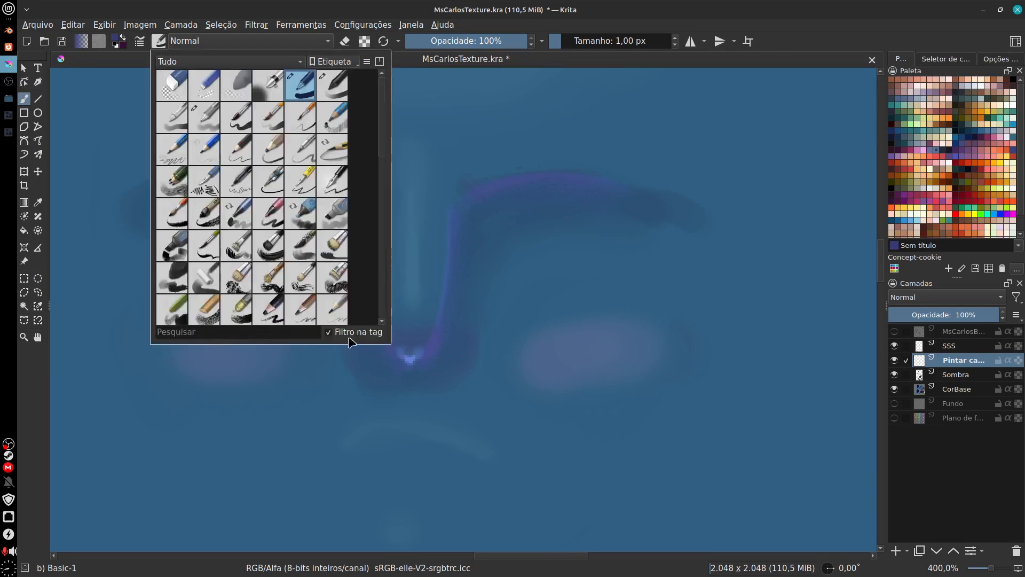
{"action": "left_click", "coordinate": [494, 51]}
{"action": "left_click_drag", "start_coordinate": [491, 44], "coordinate": [460, 58]}
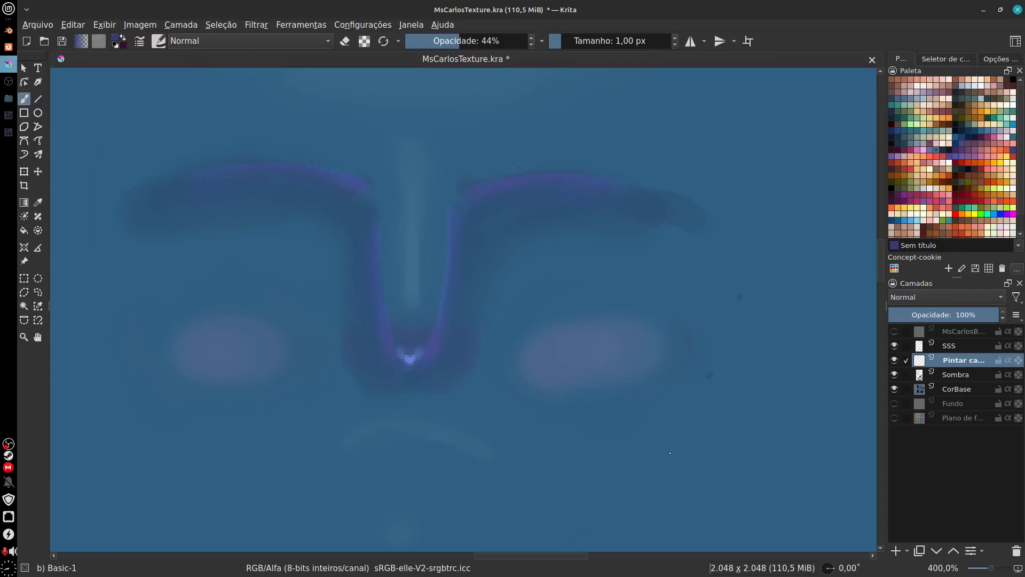
{"action": "left_click", "coordinate": [158, 41]}
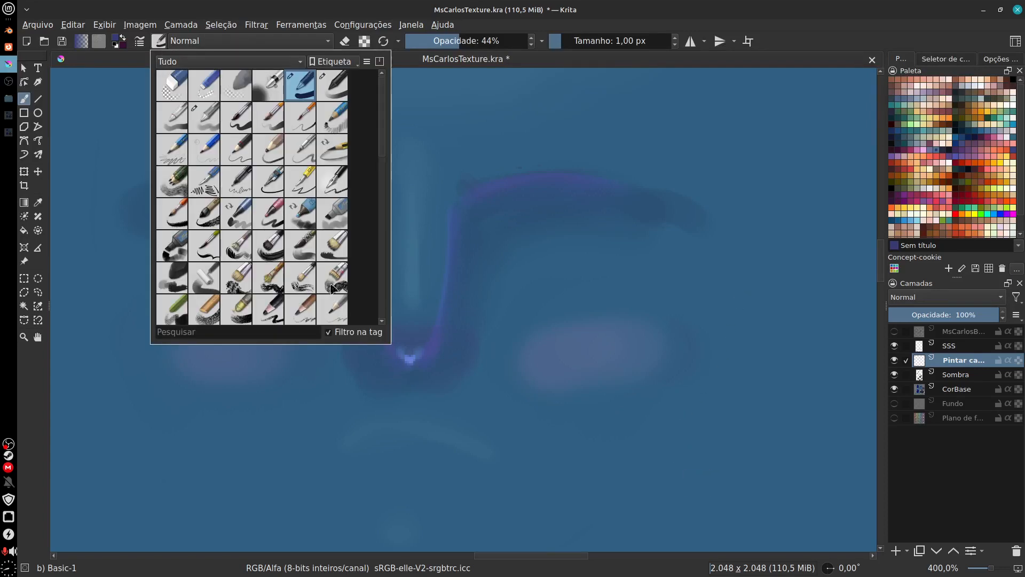
{"action": "left_click", "coordinate": [159, 40]}
Step: Examine the Basic-1 brush's spacing, blending mode, tip and size settings in the brush editor
{"action": "left_click", "coordinate": [139, 41]}
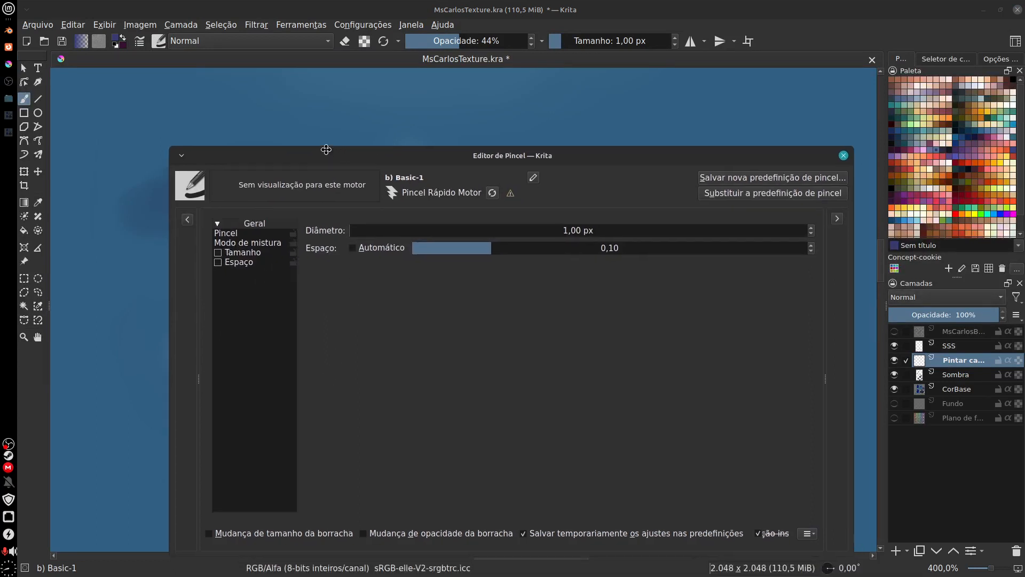
{"action": "left_click", "coordinate": [242, 227]}
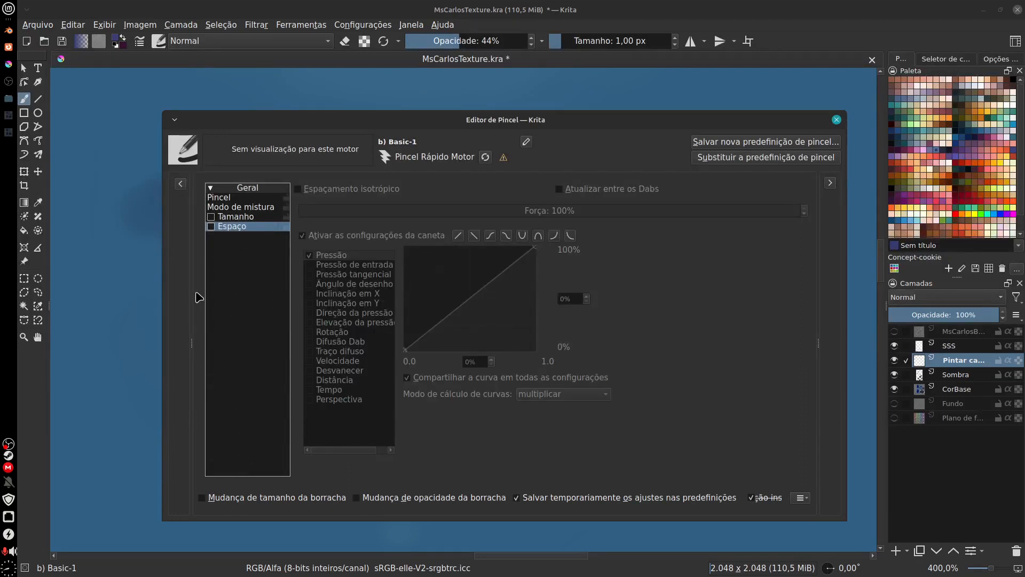
{"action": "left_click", "coordinate": [235, 208]}
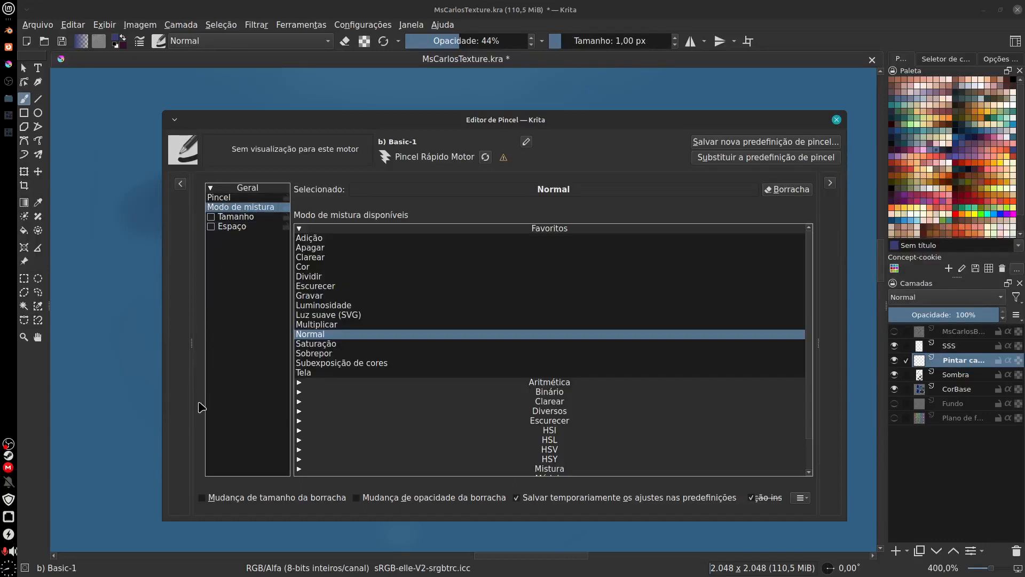
{"action": "key", "text": "Up"}
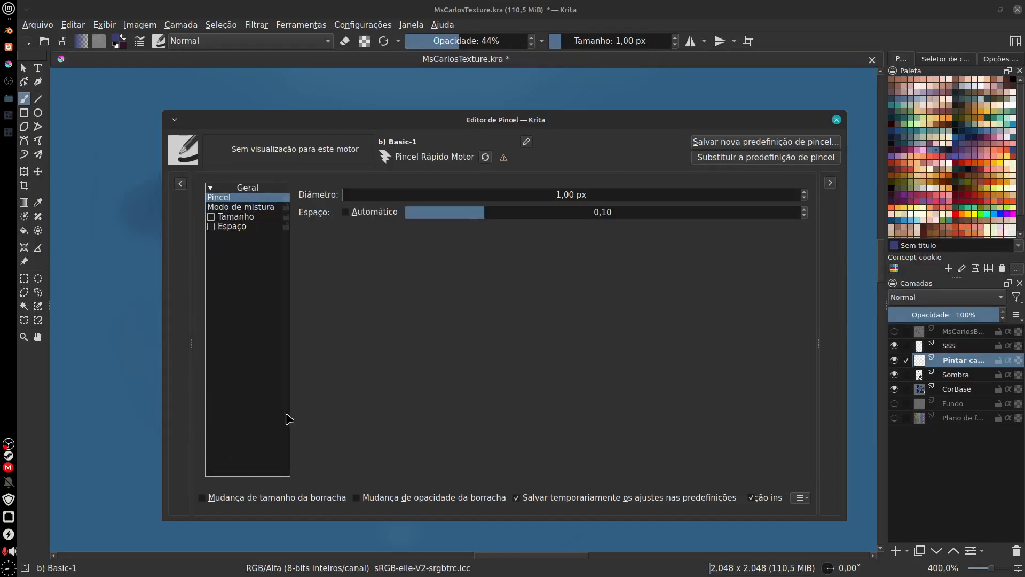
{"action": "left_click", "coordinate": [254, 223]}
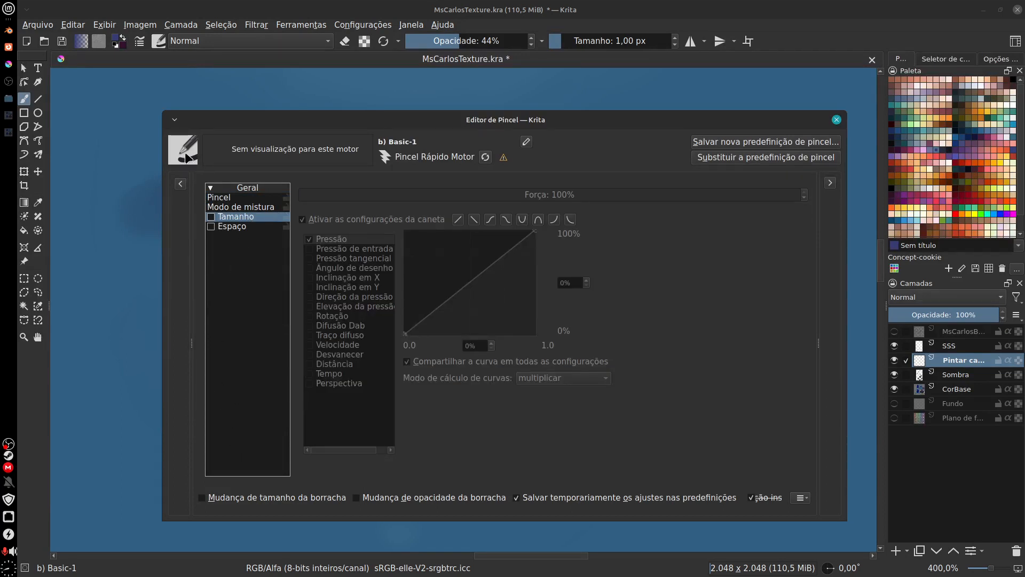
{"action": "left_click", "coordinate": [836, 119]}
Step: Try a curved stroke over the eyebrow with the 5 px Ink-3 Gpen brush and undo it
{"action": "left_click", "coordinate": [159, 41]}
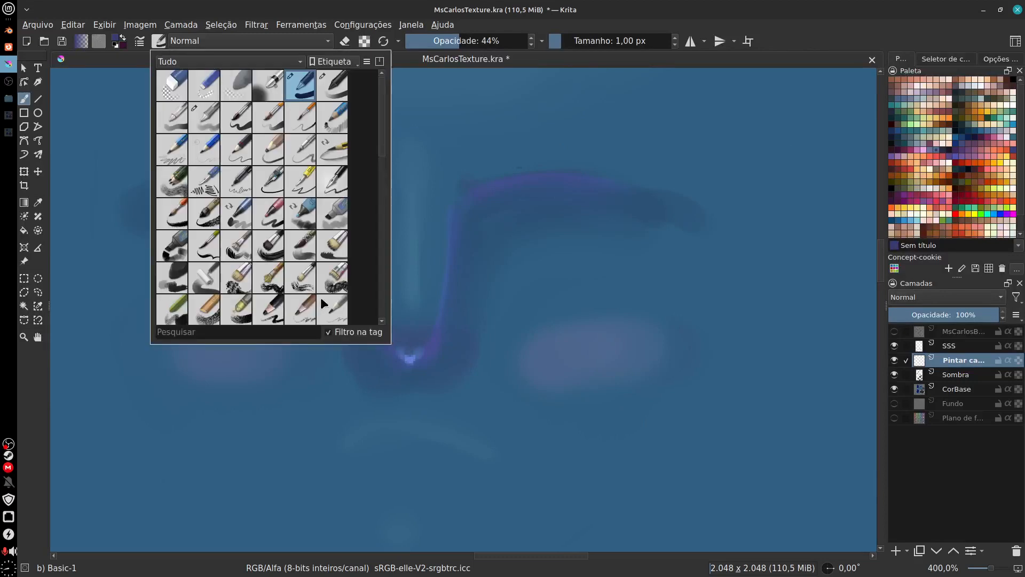
{"action": "left_click", "coordinate": [310, 184]}
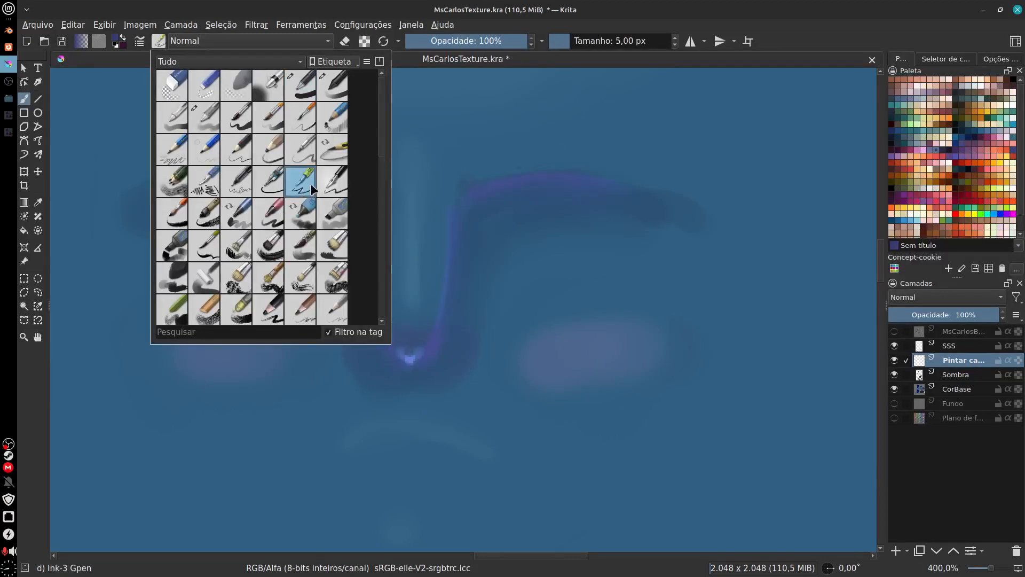
{"action": "left_click", "coordinate": [472, 189]}
{"action": "left_click_drag", "start_coordinate": [499, 144], "coordinate": [595, 290]}
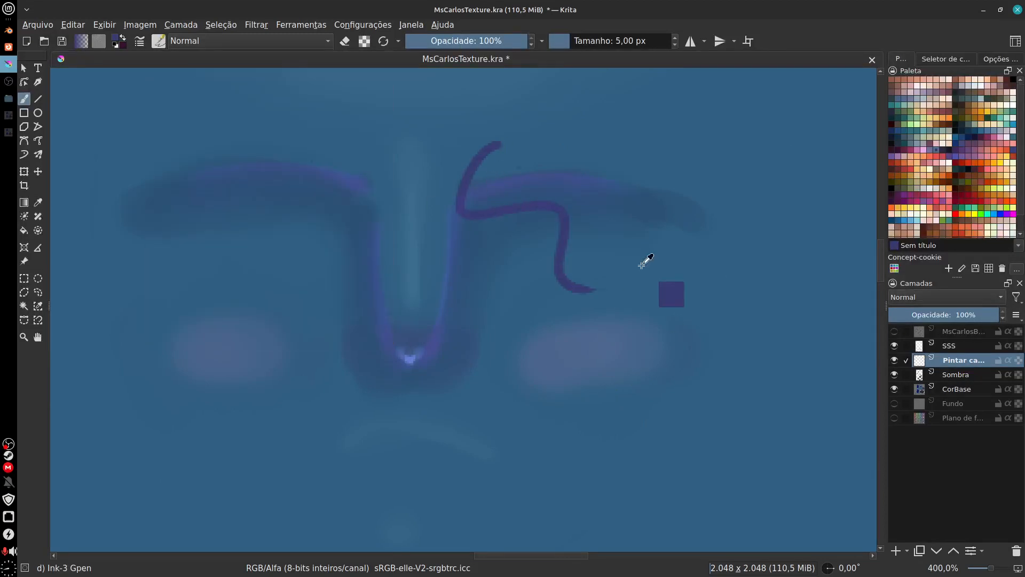
{"action": "key", "text": "ctrl+z"}
{"action": "left_click", "coordinate": [647, 268]}
Step: Retest the 7 px Ink-4 Pen Rough brush on the cheek and undo the marks
{"action": "left_click", "coordinate": [159, 43]}
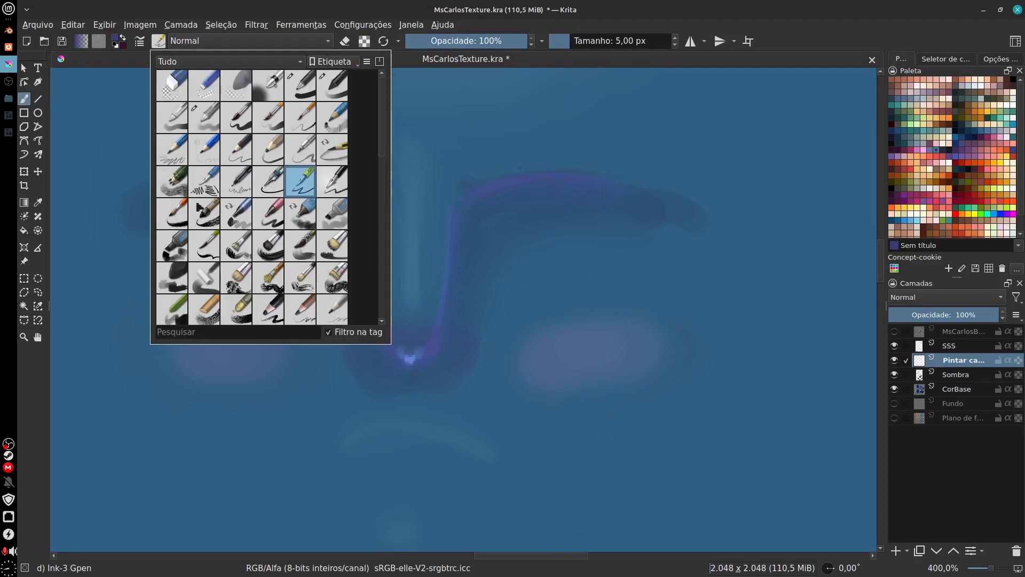
{"action": "left_click", "coordinate": [338, 208]}
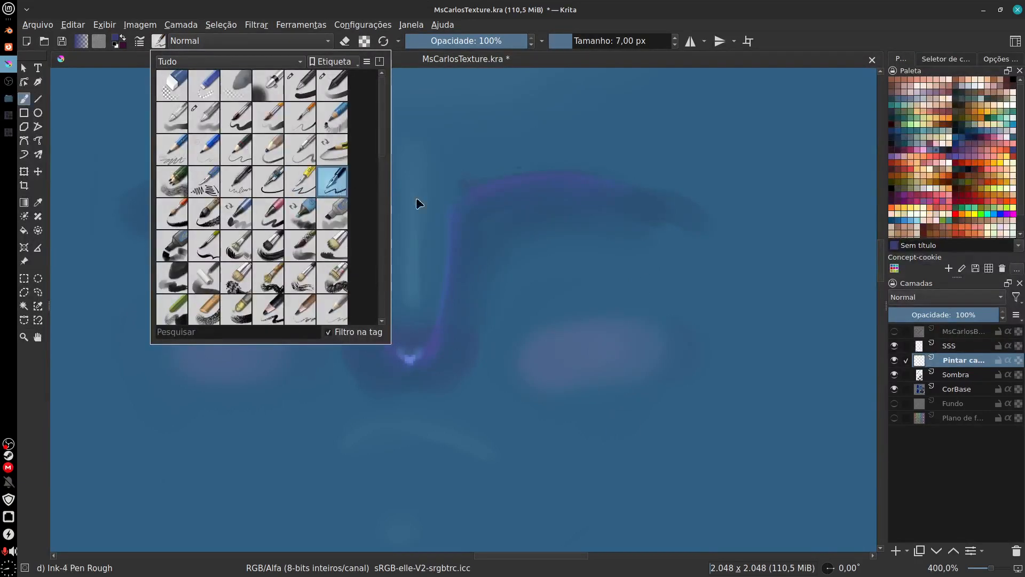
{"action": "left_click", "coordinate": [419, 204]}
{"action": "left_click_drag", "start_coordinate": [587, 274], "coordinate": [717, 267]}
{"action": "key", "text": "ctrl+z"}
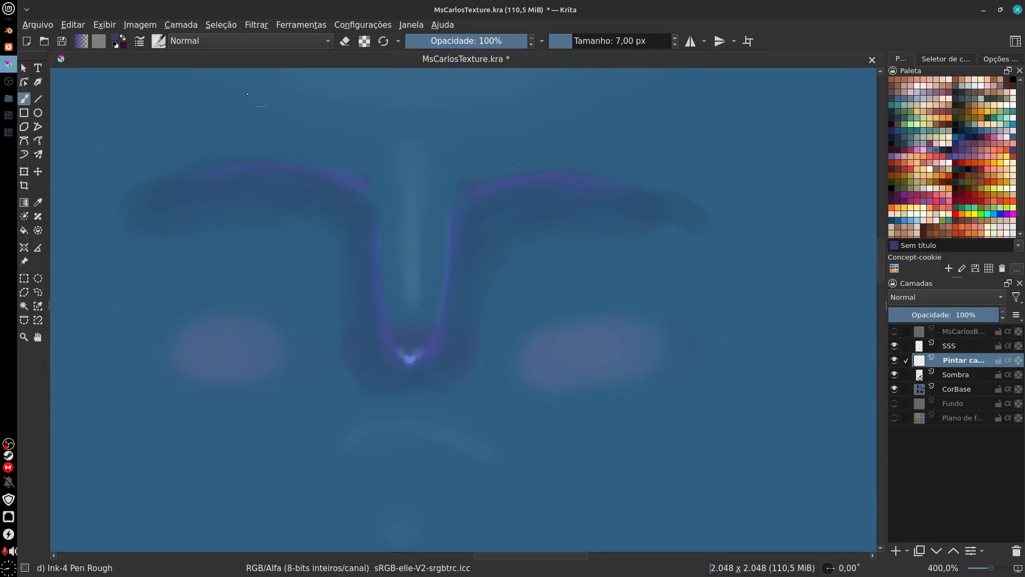
Step: Switch to the 5 px Ink-2 Fineliner brush, test it above the cheek and undo the marks
{"action": "left_click", "coordinate": [159, 42]}
{"action": "left_click", "coordinate": [277, 189]}
{"action": "left_click", "coordinate": [556, 286]}
{"action": "left_click_drag", "start_coordinate": [552, 281], "coordinate": [654, 259]}
{"action": "key", "text": "ctrl+z"}
Step: Enable Dispersão for the masked brush in the Ink-2 Fineliner brush settings
{"action": "left_click", "coordinate": [158, 41]}
{"action": "left_click", "coordinate": [141, 47]}
{"action": "left_click", "coordinate": [140, 46]}
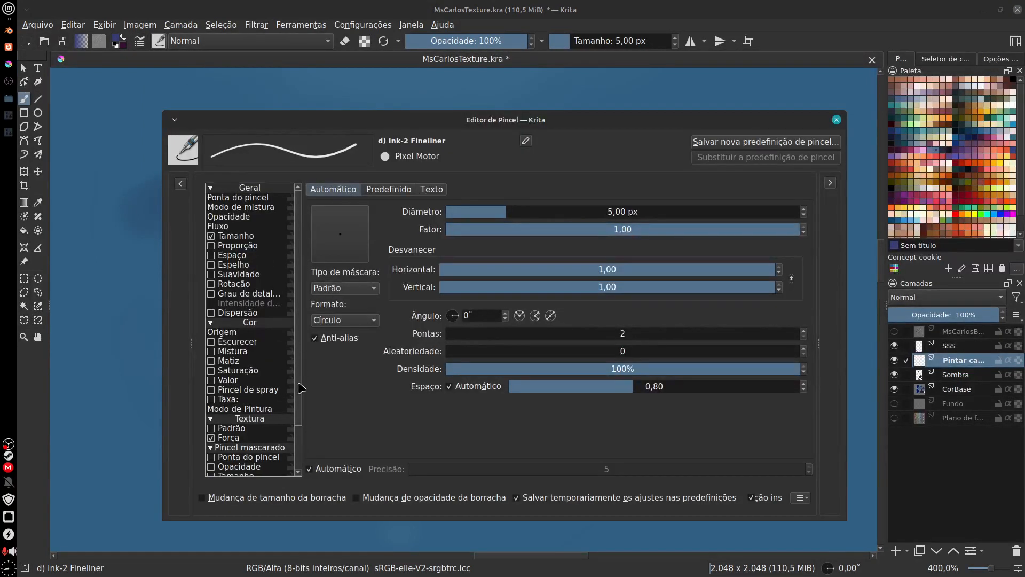
{"action": "scroll", "coordinate": [299, 405], "scroll_direction": "down", "scroll_amount": 2}
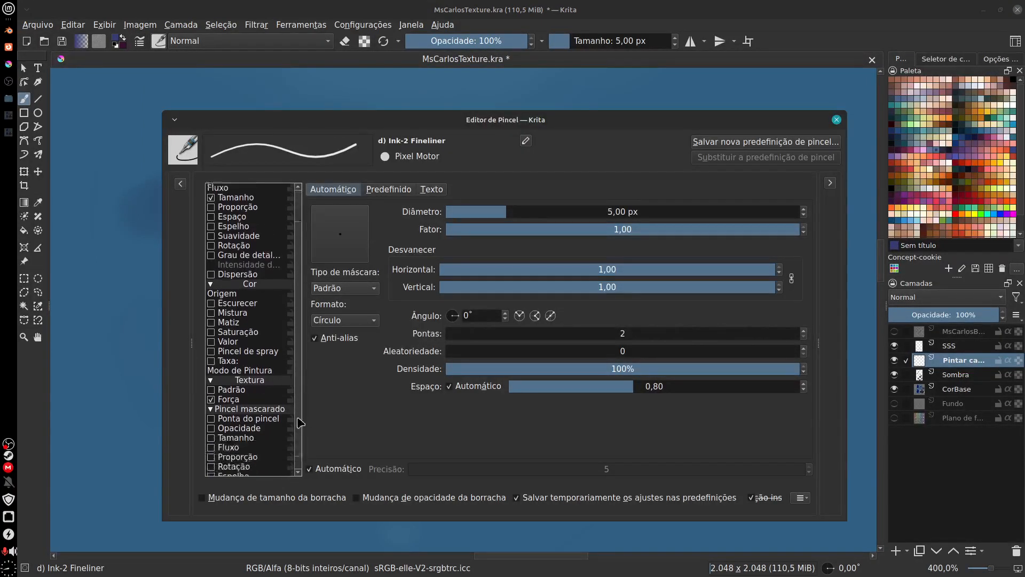
{"action": "left_click", "coordinate": [211, 471]}
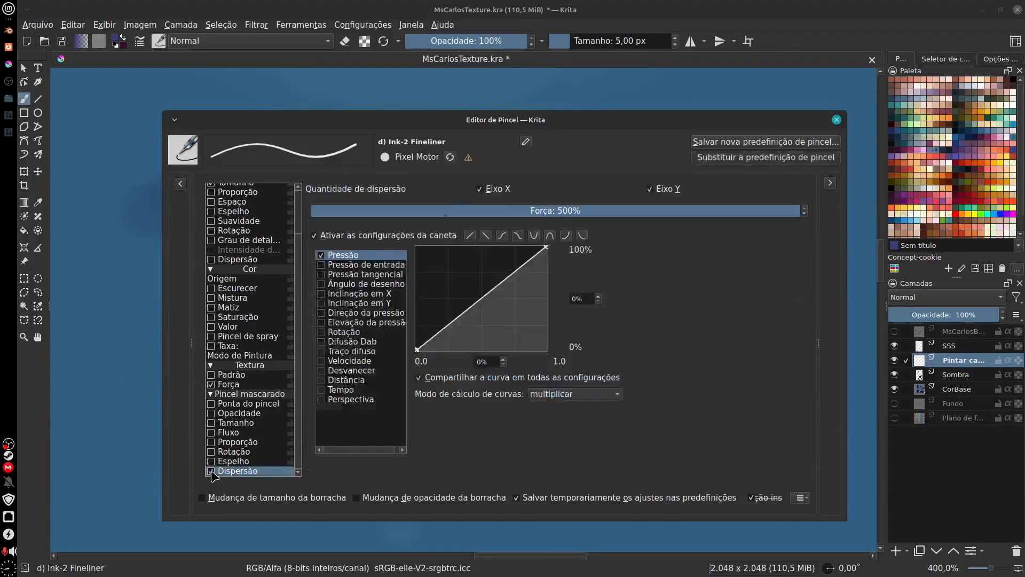
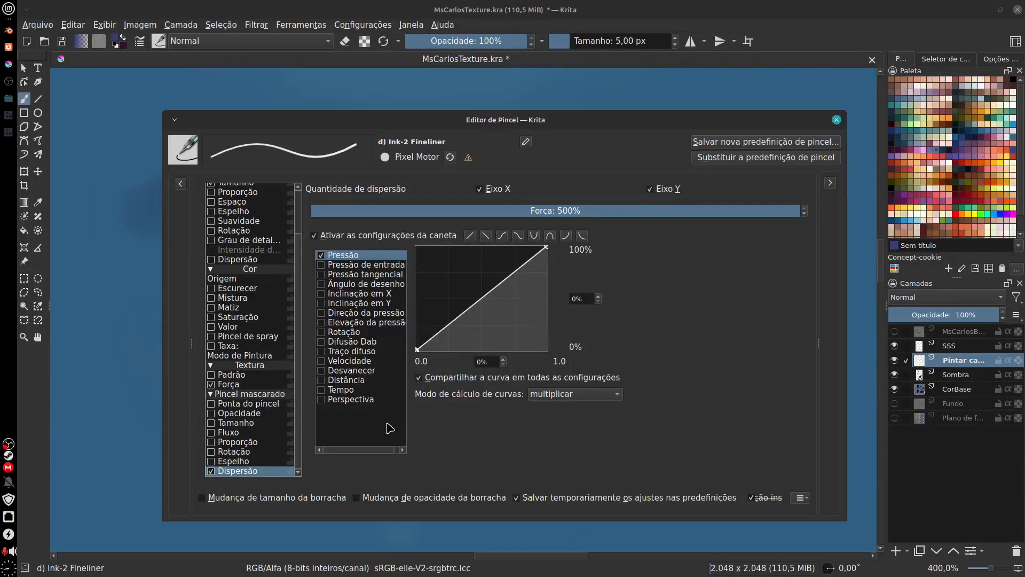
Step: Flatten the masked brush's Dispersão pressure curve at 100%, and try the Espaço option on and off
{"action": "left_click_drag", "start_coordinate": [417, 350], "coordinate": [389, 241]}
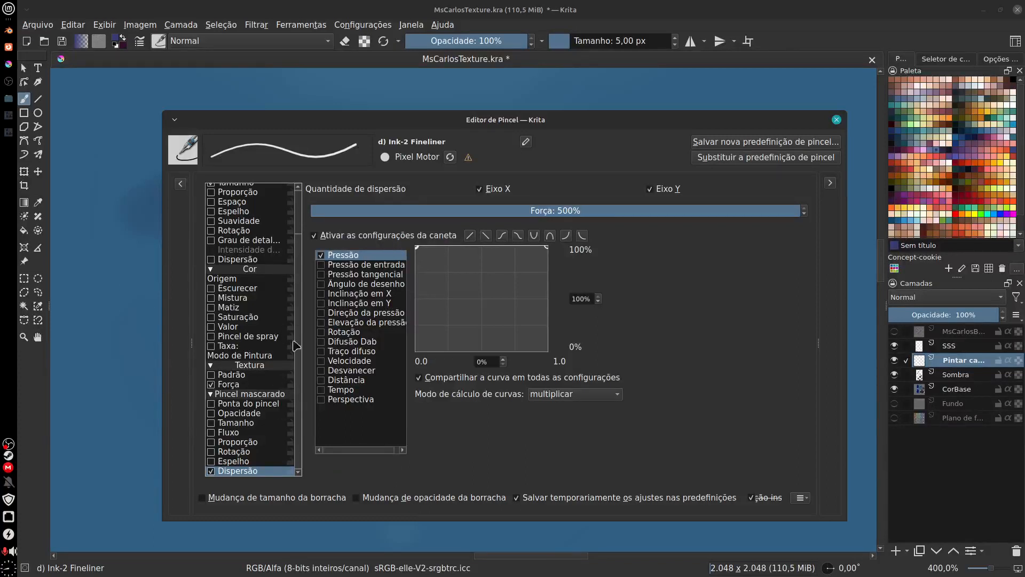
{"action": "scroll", "coordinate": [298, 365], "scroll_direction": "up", "scroll_amount": 2}
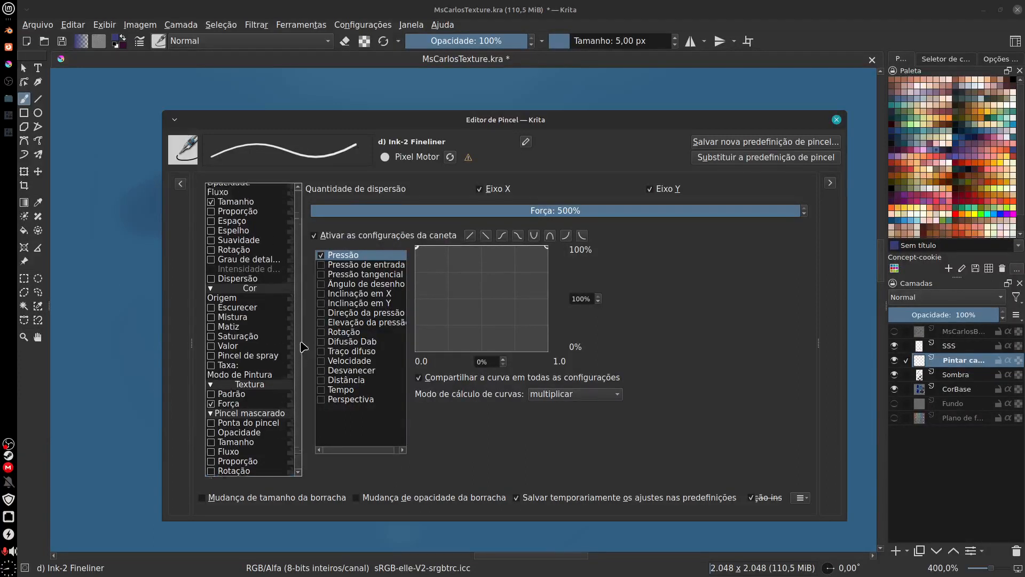
{"action": "left_click", "coordinate": [257, 255]}
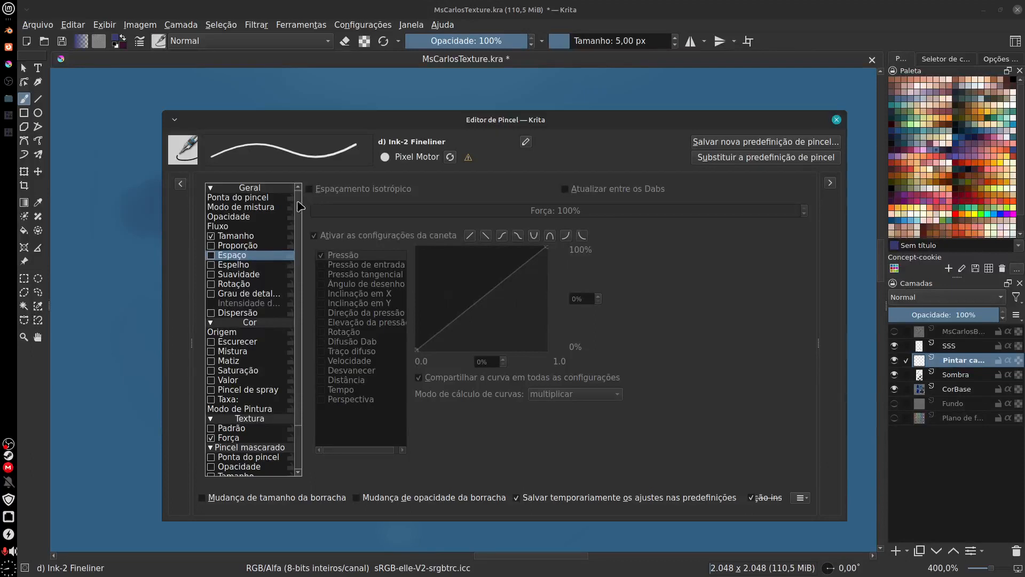
{"action": "left_click", "coordinate": [212, 255]}
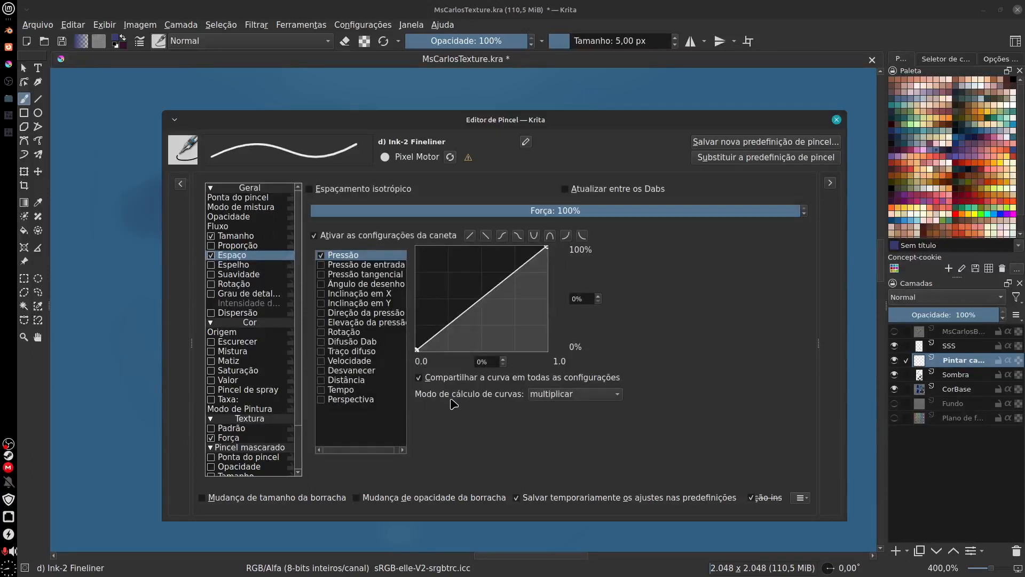
{"action": "left_click", "coordinate": [212, 256]}
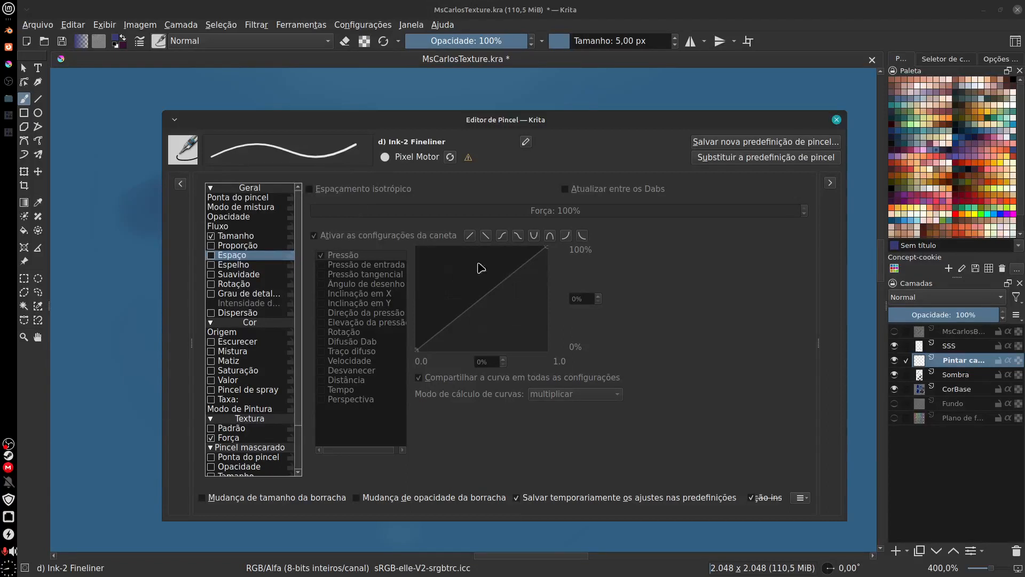
Step: Set the Ink-2 Fineliner brush tip's automatic spacing to 10,00 and reopen the masked brush's Dispersão settings
{"action": "left_click", "coordinate": [258, 198]}
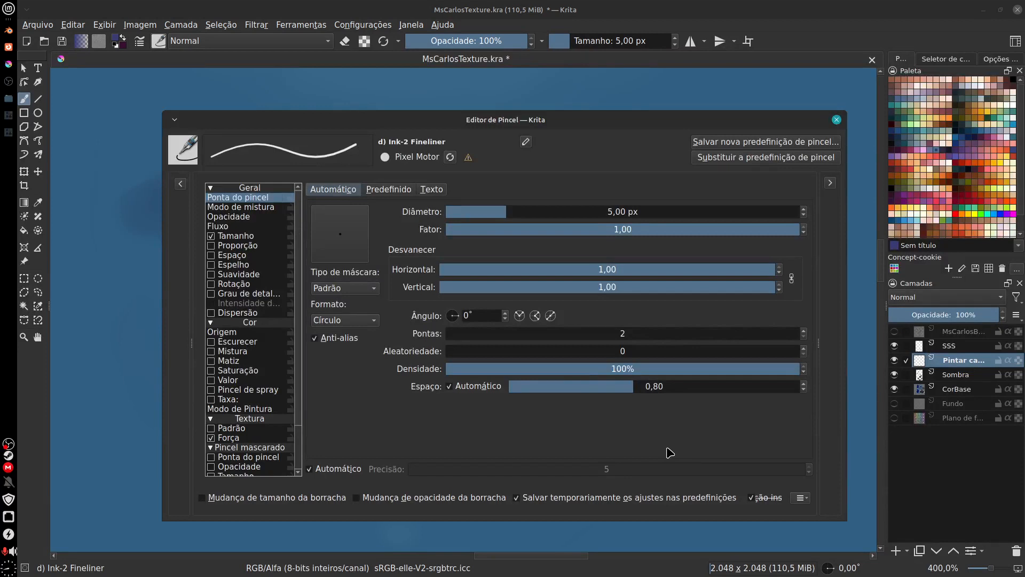
{"action": "left_click_drag", "start_coordinate": [633, 387], "coordinate": [808, 384]}
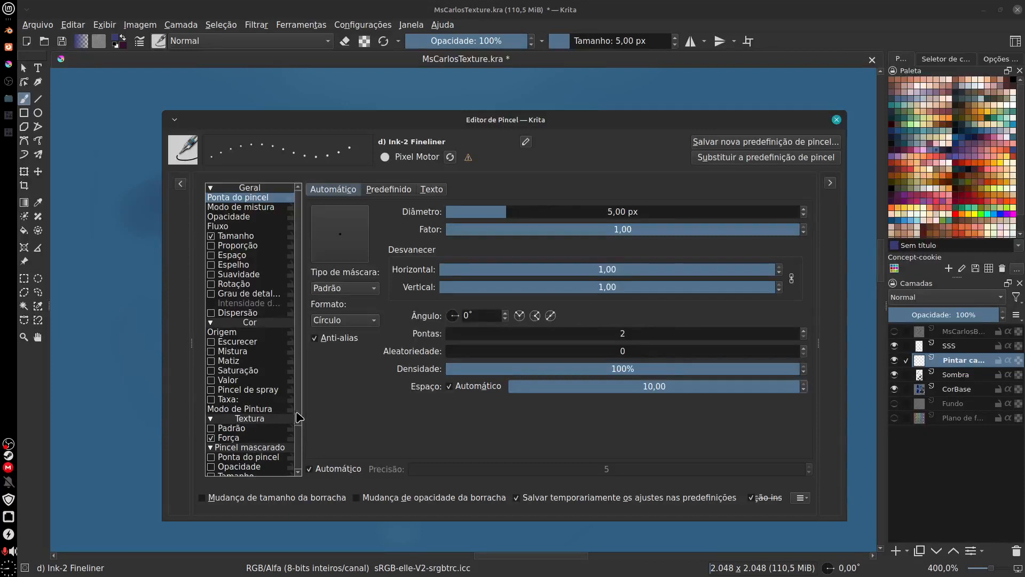
{"action": "left_click_drag", "start_coordinate": [299, 416], "coordinate": [297, 474]}
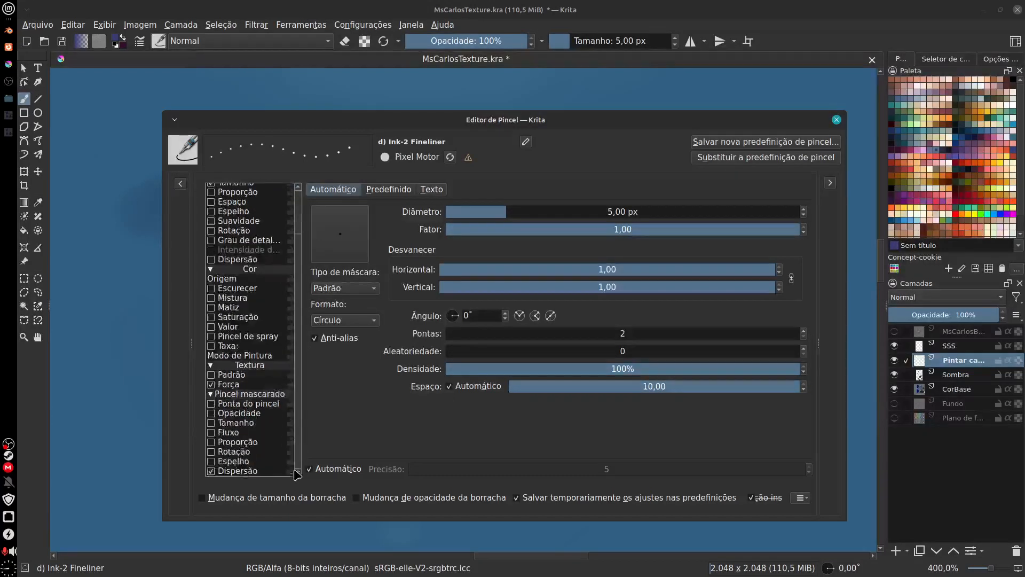
{"action": "left_click", "coordinate": [251, 472]}
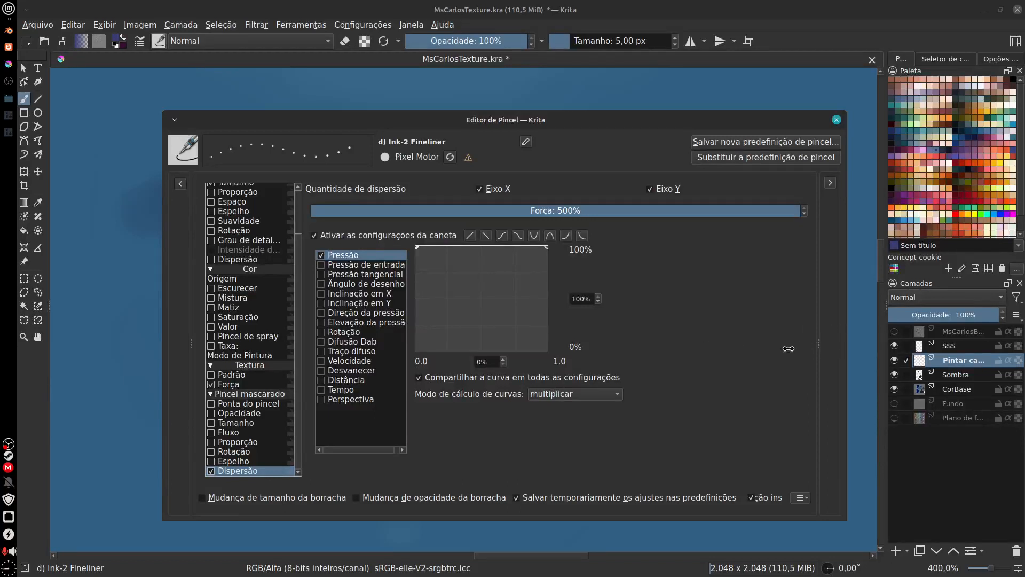
Step: Show the brush editor's scratchpad, widen it and test the spaced dots with several dabs and vertical strokes
{"action": "left_click", "coordinate": [831, 182]}
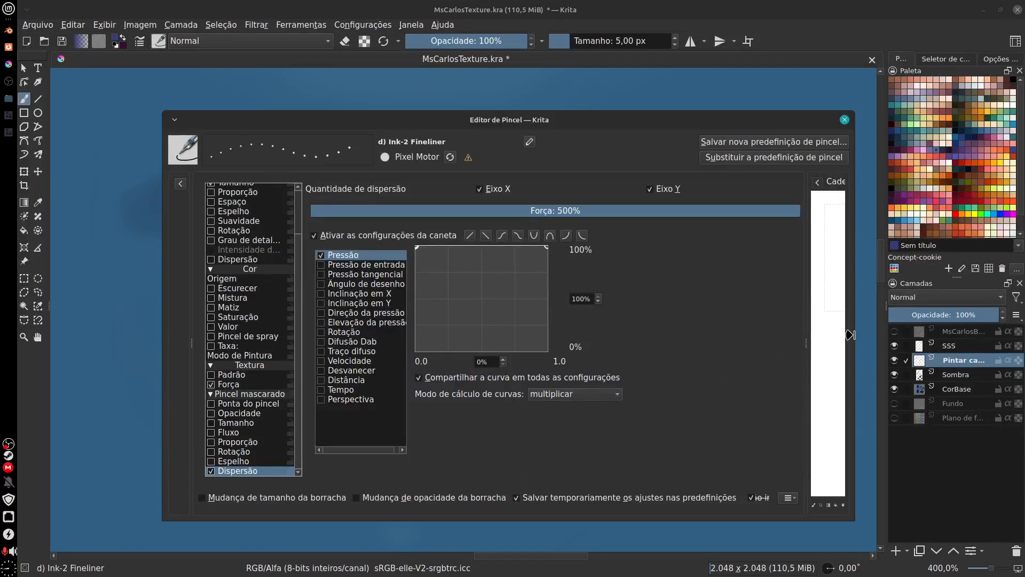
{"action": "mouse_move", "coordinate": [856, 336]}
{"action": "left_mouse_down"}
{"action": "mouse_move", "coordinate": [911, 335]}
{"action": "mouse_move", "coordinate": [806, 342]}
{"action": "left_mouse_up"}
{"action": "left_click", "coordinate": [847, 255]}
{"action": "left_click", "coordinate": [843, 301]}
{"action": "left_click", "coordinate": [878, 241]}
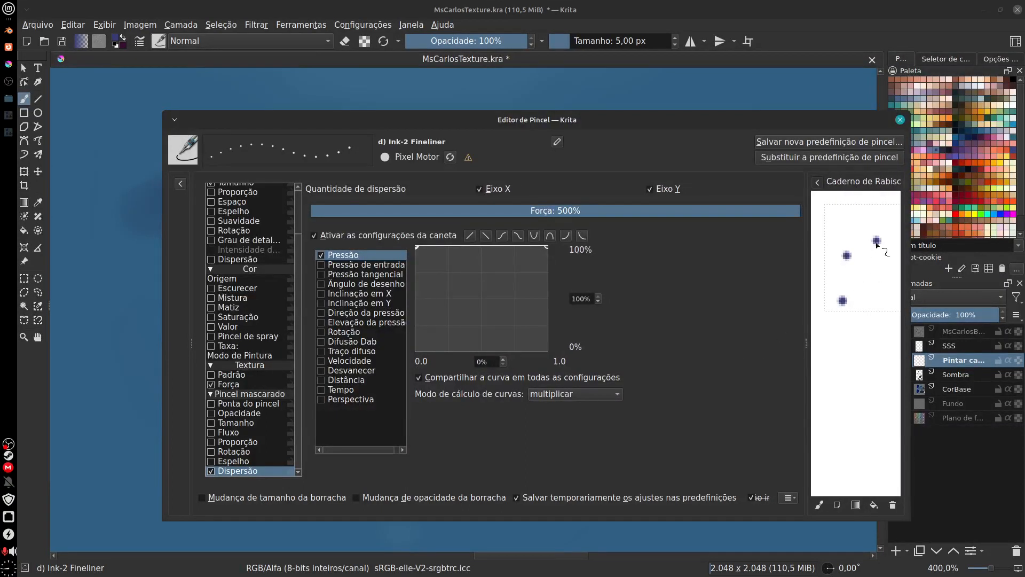
{"action": "mouse_move", "coordinate": [877, 243]}
{"action": "left_mouse_down"}
{"action": "mouse_move", "coordinate": [881, 288]}
{"action": "mouse_move", "coordinate": [859, 331]}
{"action": "mouse_move", "coordinate": [871, 366]}
{"action": "left_mouse_up"}
{"action": "mouse_move", "coordinate": [835, 240]}
{"action": "left_mouse_down"}
{"action": "mouse_move", "coordinate": [868, 306]}
{"action": "mouse_move", "coordinate": [861, 350]}
{"action": "left_mouse_up"}
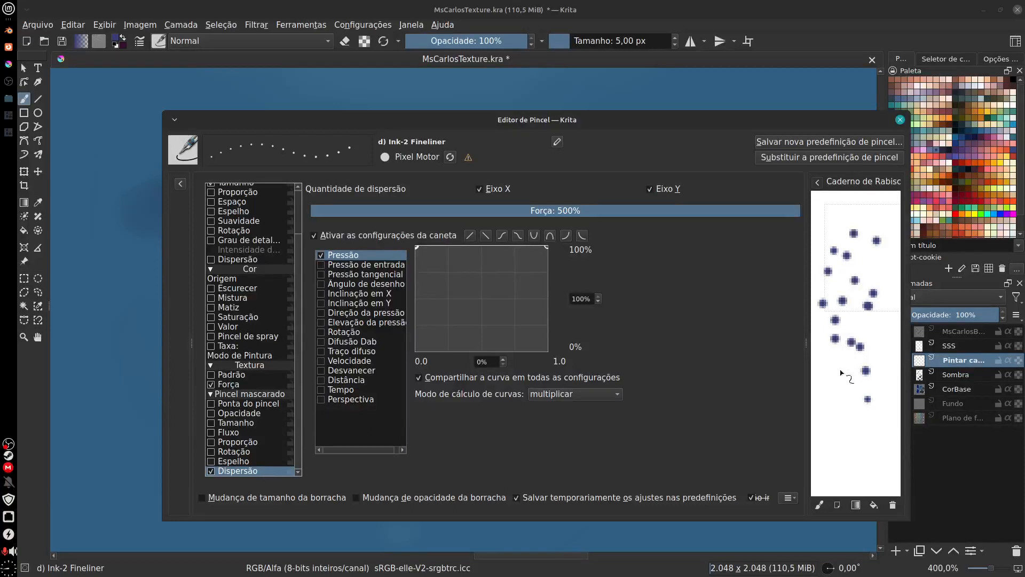
{"action": "mouse_move", "coordinate": [841, 372]}
{"action": "left_mouse_down"}
{"action": "mouse_move", "coordinate": [819, 411]}
{"action": "mouse_move", "coordinate": [859, 364]}
{"action": "mouse_move", "coordinate": [825, 429]}
{"action": "mouse_move", "coordinate": [865, 395]}
{"action": "mouse_move", "coordinate": [871, 439]}
{"action": "mouse_move", "coordinate": [871, 467]}
{"action": "left_mouse_up"}
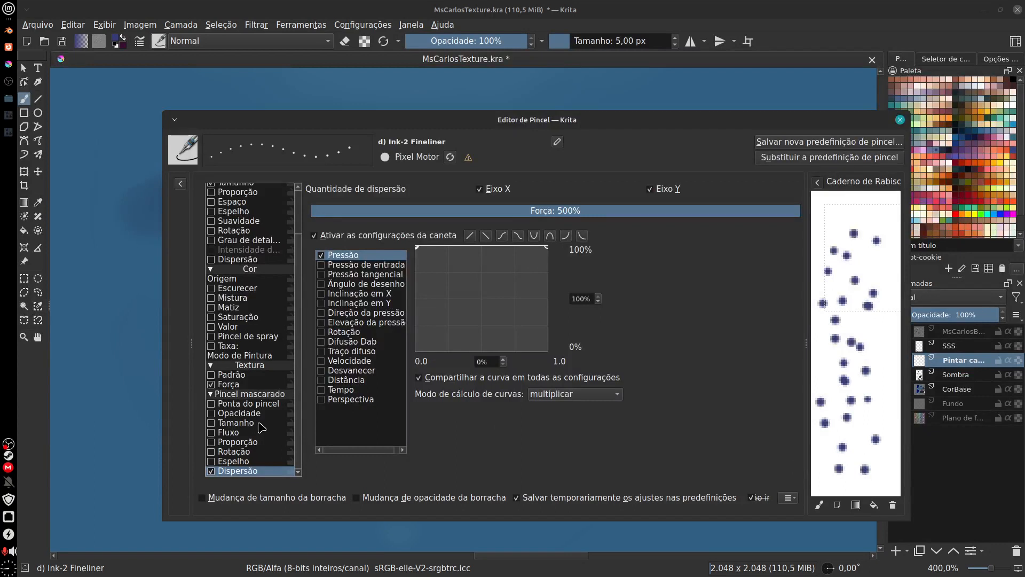
Step: Enable Dispersão in the brush's general settings and disable it for the masked brush
{"action": "left_click_drag", "start_coordinate": [298, 401], "coordinate": [300, 345]}
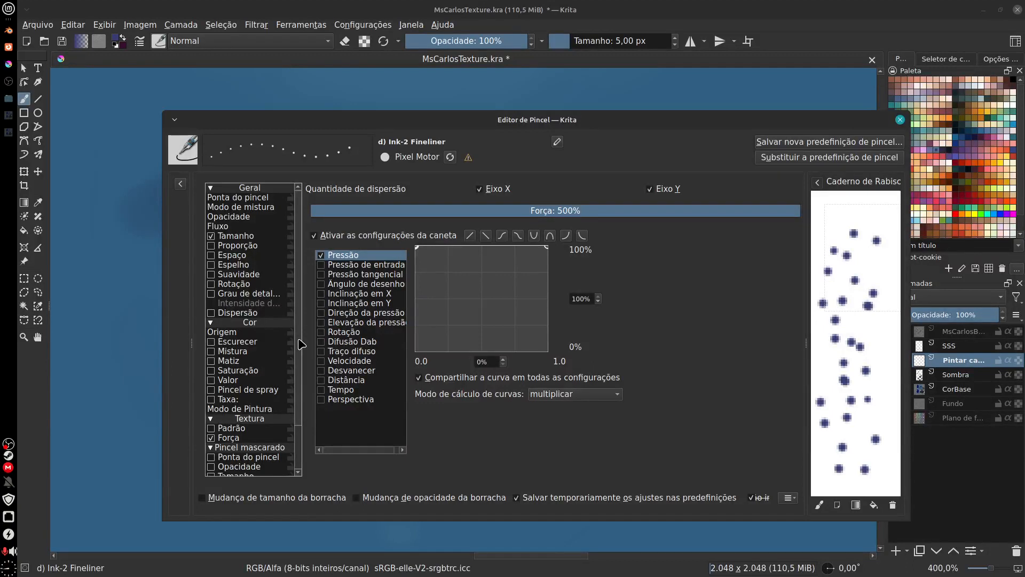
{"action": "left_click", "coordinate": [212, 313]}
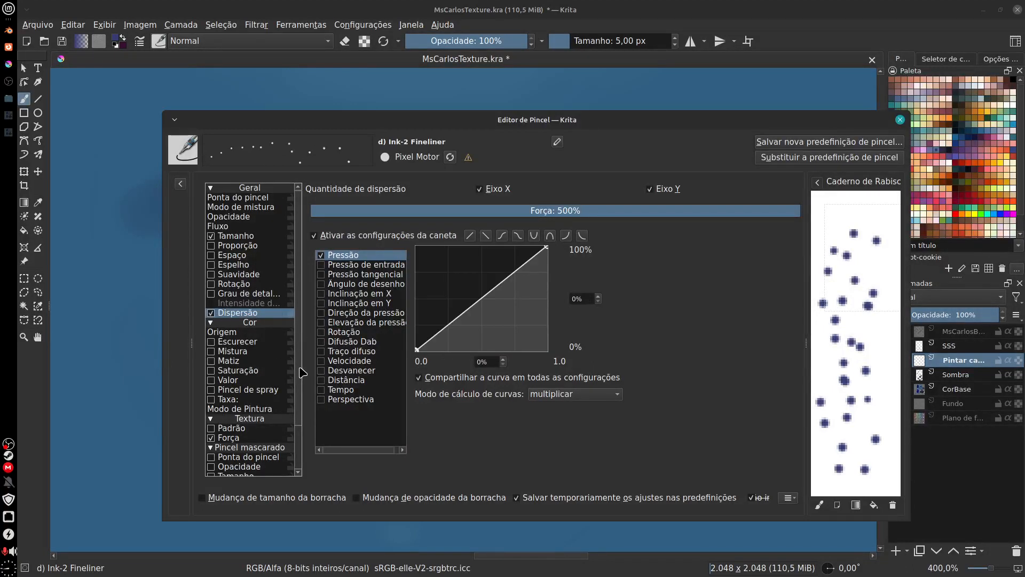
{"action": "left_click_drag", "start_coordinate": [301, 421], "coordinate": [302, 500]}
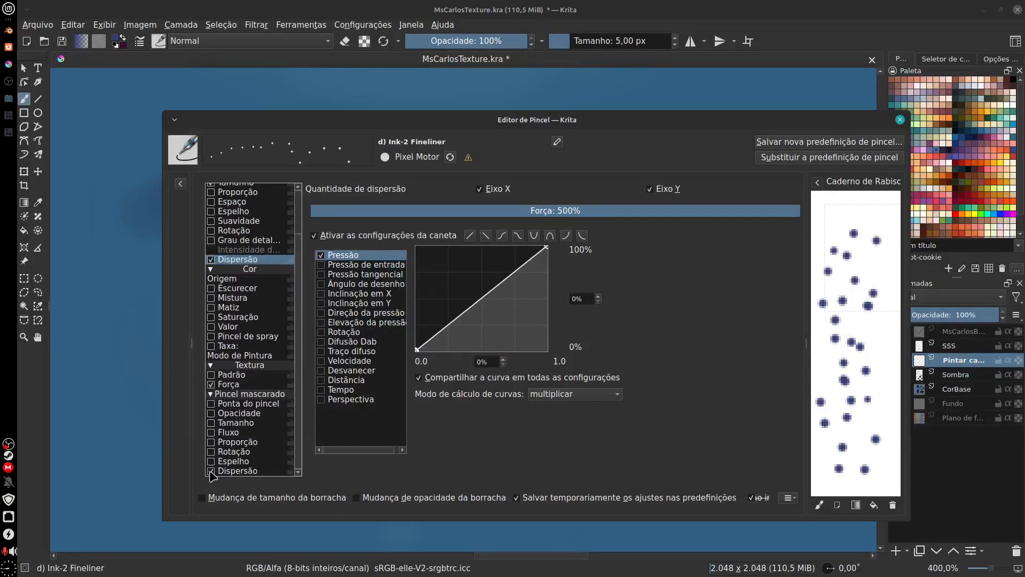
{"action": "left_click", "coordinate": [214, 472]}
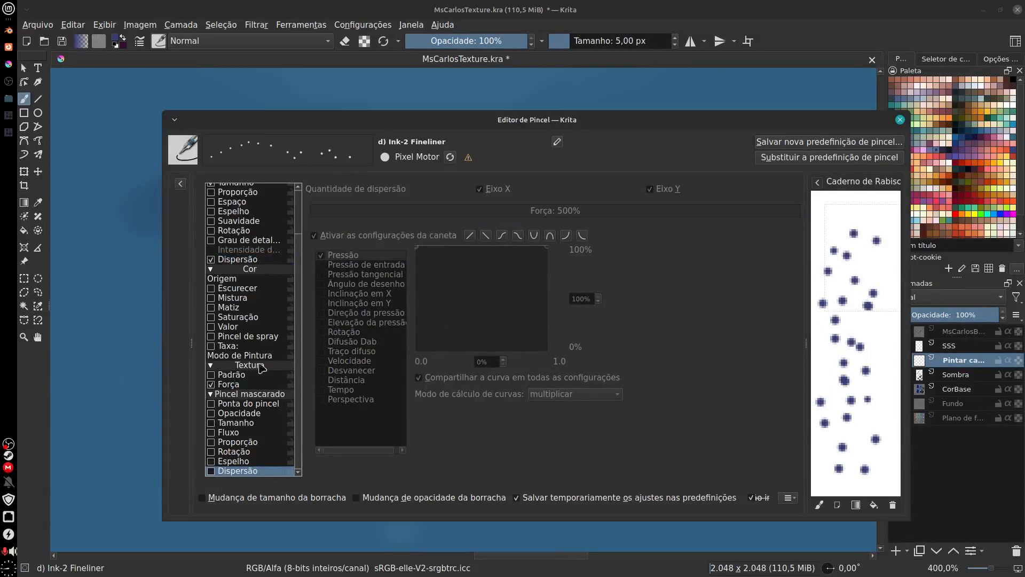
Step: Test the scatter on the scratchpad, flatten the general Dispersão pressure curve at 100% and close the brush editor
{"action": "left_click_drag", "start_coordinate": [298, 357], "coordinate": [302, 304]}
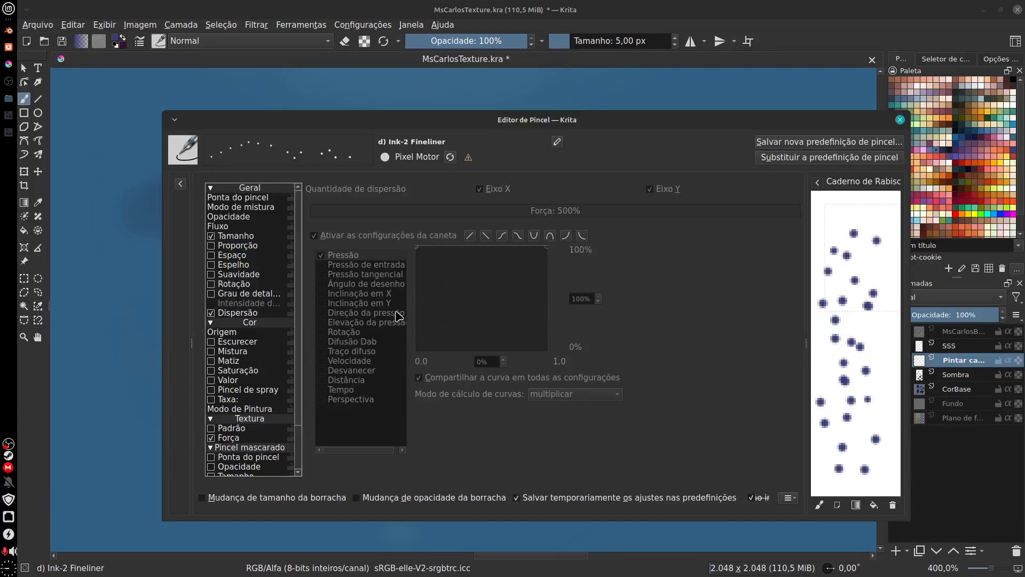
{"action": "mouse_move", "coordinate": [851, 373]}
{"action": "left_mouse_down"}
{"action": "mouse_move", "coordinate": [876, 344]}
{"action": "mouse_move", "coordinate": [859, 382]}
{"action": "mouse_move", "coordinate": [863, 342]}
{"action": "left_mouse_up"}
{"action": "left_click", "coordinate": [238, 313]}
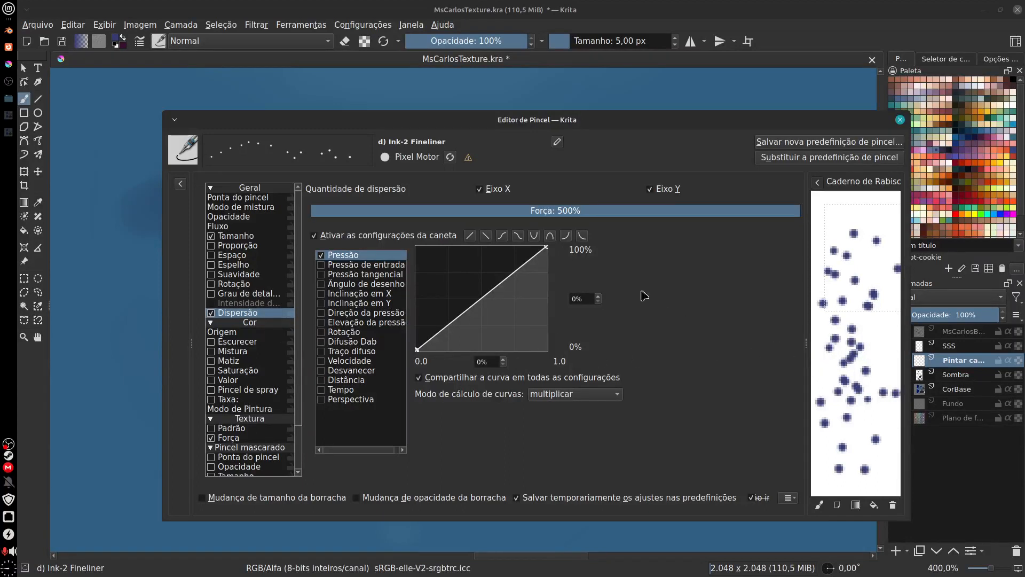
{"action": "left_click_drag", "start_coordinate": [417, 350], "coordinate": [381, 210]}
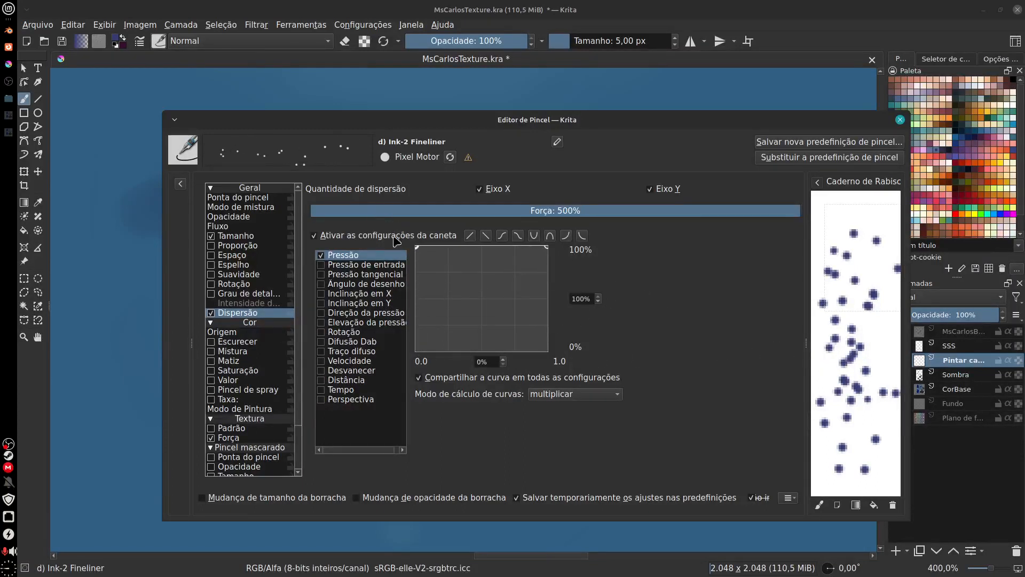
{"action": "left_click", "coordinate": [901, 121]}
Step: Try scattering small dark spots over the cheeks, nose and forehead, undoing the first stroke
{"action": "left_click_drag", "start_coordinate": [199, 410], "coordinate": [574, 267]}
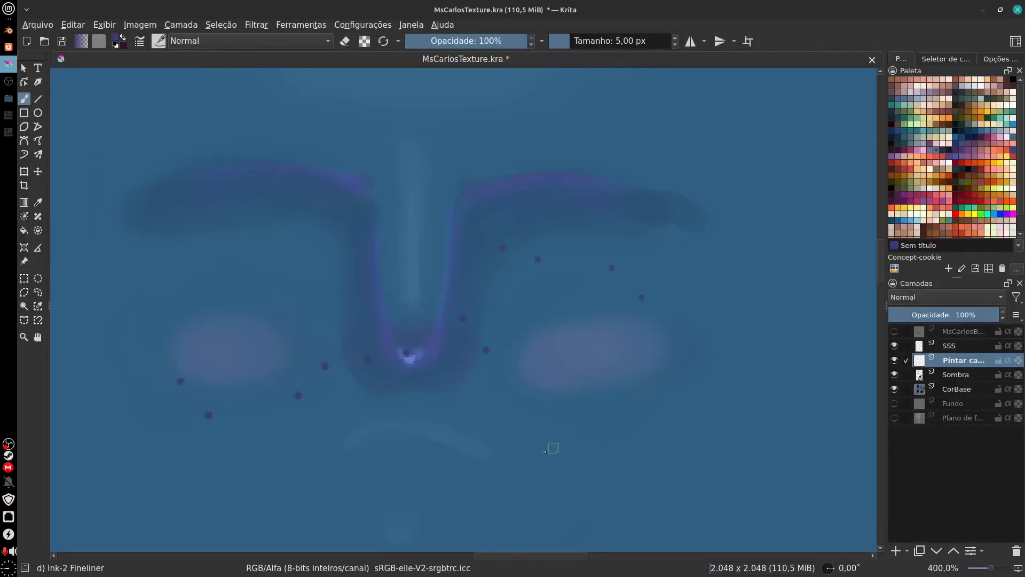
{"action": "key", "text": "ctrl+z"}
{"action": "left_click_drag", "start_coordinate": [177, 287], "coordinate": [636, 312]}
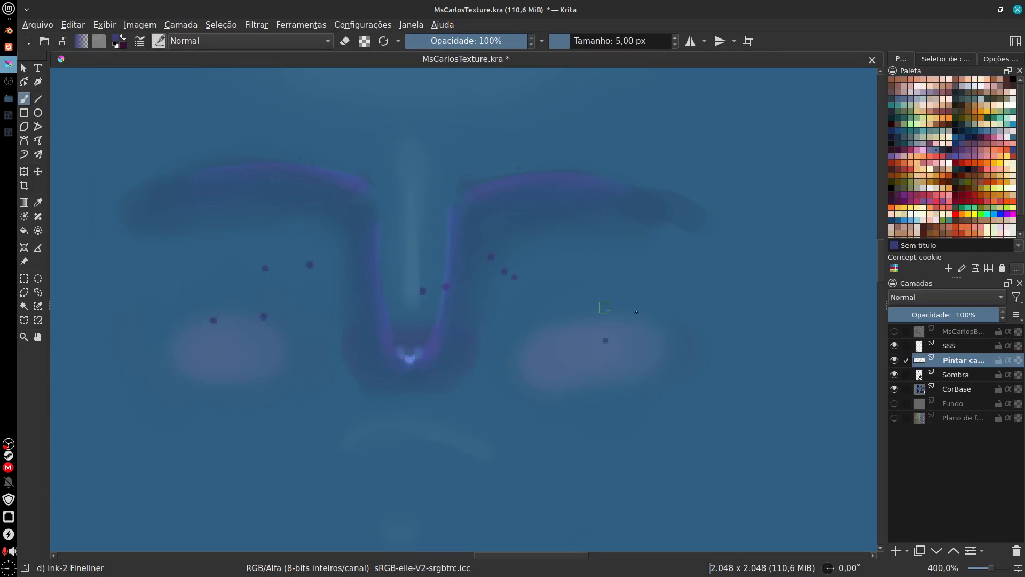
{"action": "left_click_drag", "start_coordinate": [540, 401], "coordinate": [557, 395]}
{"action": "key", "text": "minus"}
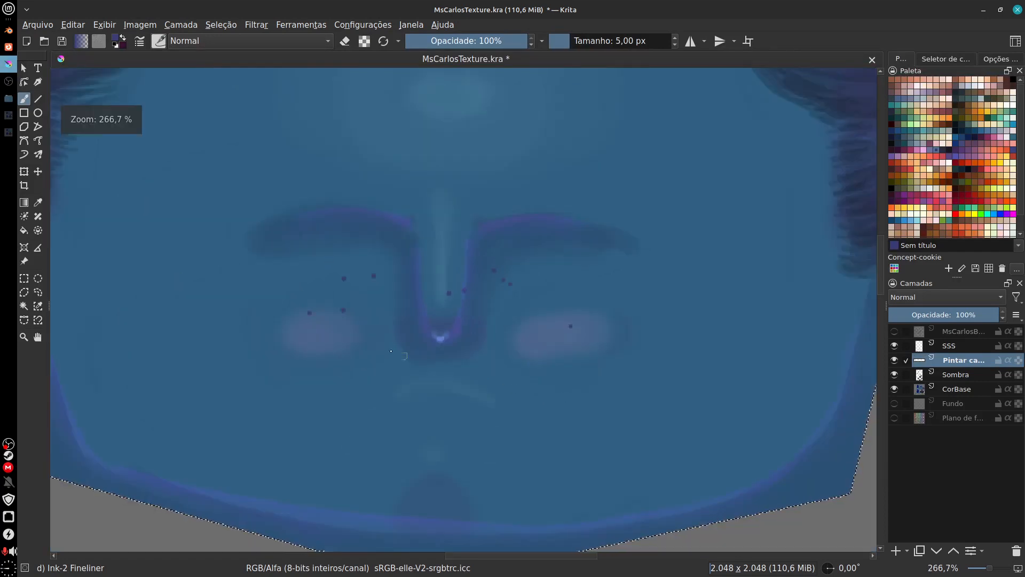
{"action": "left_click_drag", "start_coordinate": [256, 281], "coordinate": [334, 352]}
{"action": "left_click_drag", "start_coordinate": [488, 366], "coordinate": [678, 258]}
{"action": "mouse_move", "coordinate": [554, 449]}
{"action": "left_mouse_down"}
{"action": "mouse_move", "coordinate": [532, 502]}
{"action": "mouse_move", "coordinate": [530, 546]}
{"action": "left_mouse_up"}
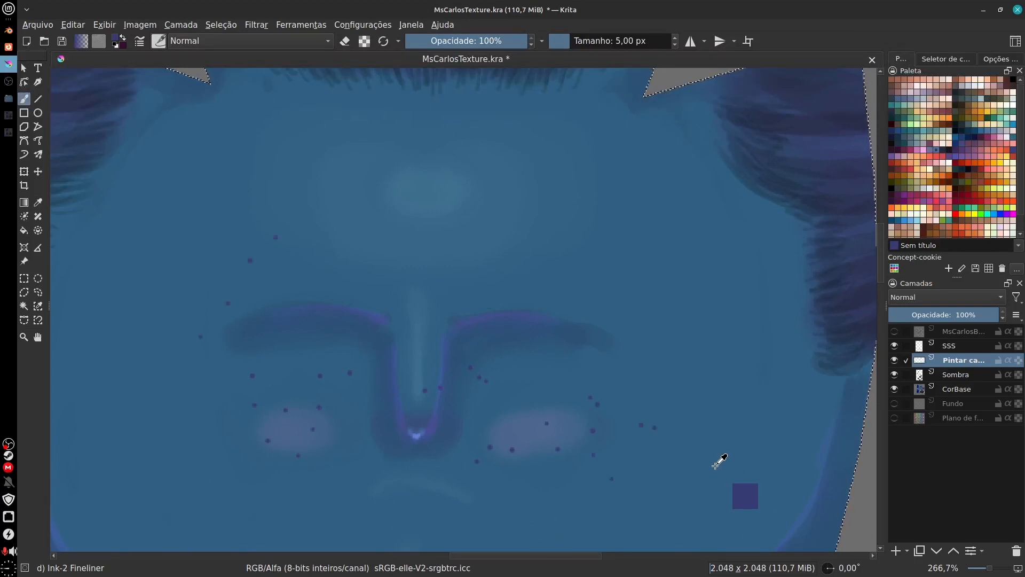
Step: Try the spots layer at 40% opacity in Normal and 34% in Multiplicar, and restore 100% opacity
{"action": "left_click", "coordinate": [935, 315]}
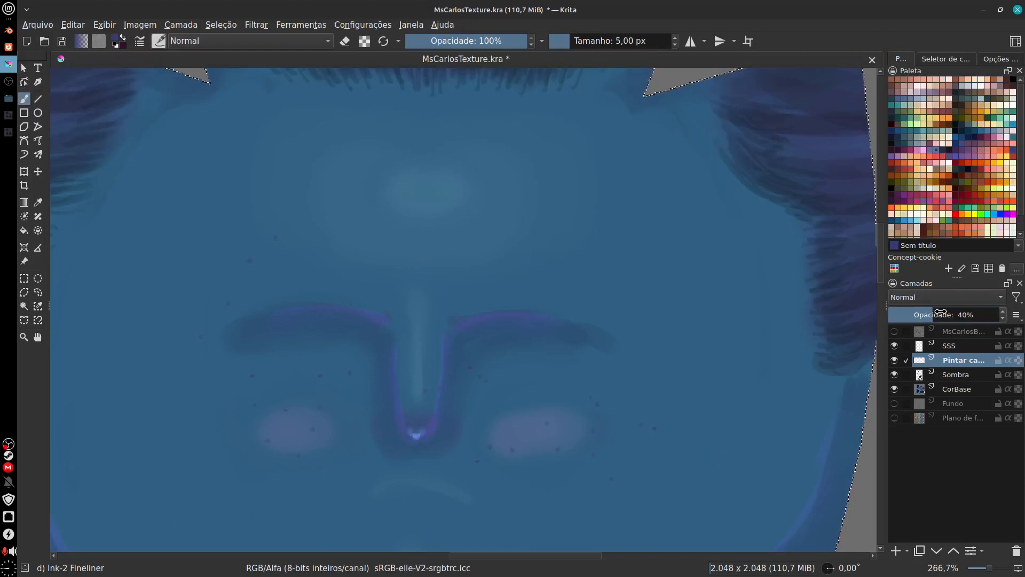
{"action": "left_click", "coordinate": [957, 298]}
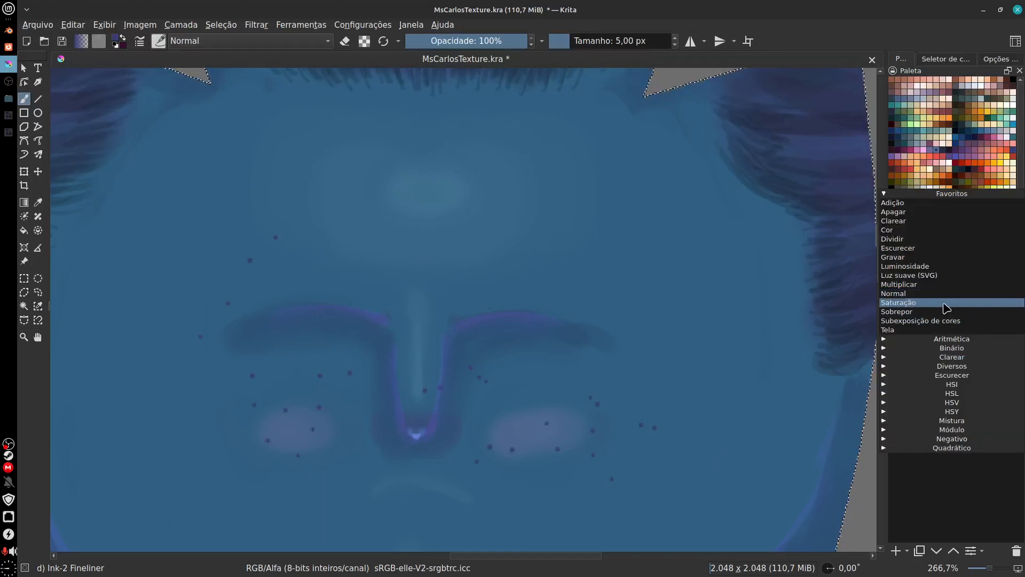
{"action": "left_click", "coordinate": [930, 285]}
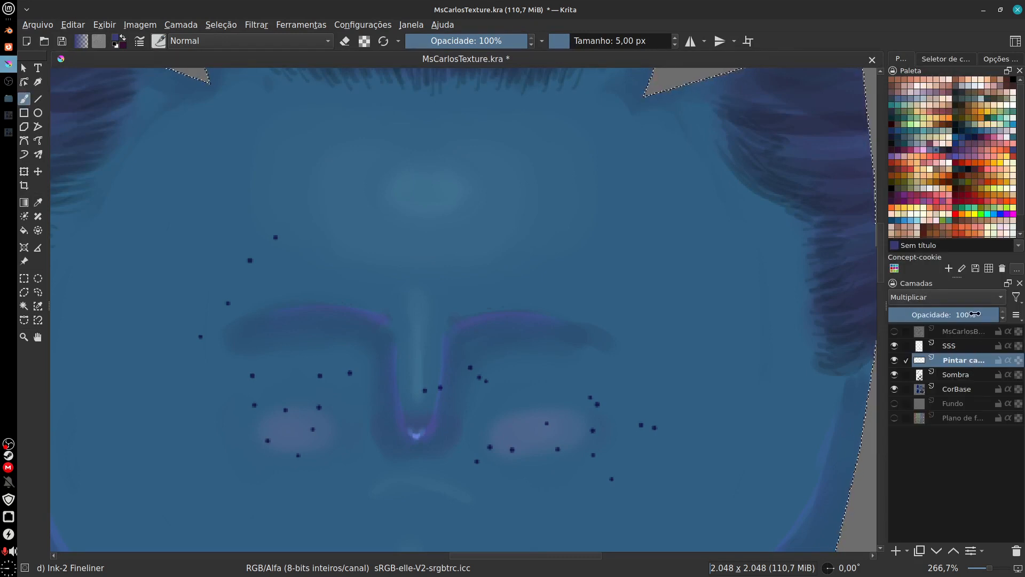
{"action": "mouse_move", "coordinate": [943, 311]}
{"action": "left_mouse_down"}
{"action": "mouse_move", "coordinate": [904, 323]}
{"action": "mouse_move", "coordinate": [936, 316]}
{"action": "mouse_move", "coordinate": [926, 316]}
{"action": "left_mouse_up"}
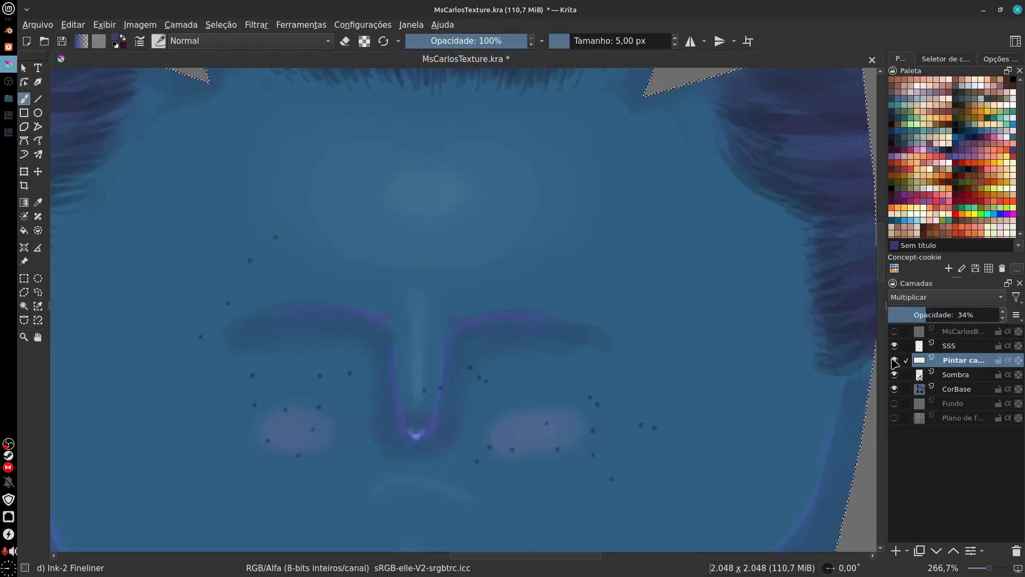
{"action": "left_click_drag", "start_coordinate": [928, 314], "coordinate": [987, 311]}
Step: Clear the scattered spots from the layer and set its blending mode back to Normal
{"action": "left_click", "coordinate": [953, 297]}
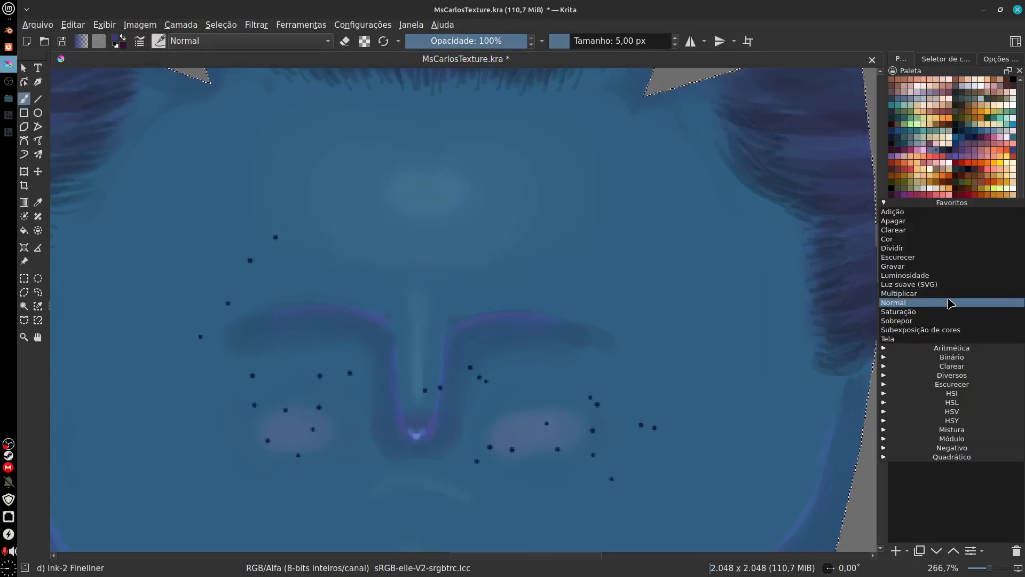
{"action": "left_click", "coordinate": [528, 495]}
{"action": "key", "text": "Delete"}
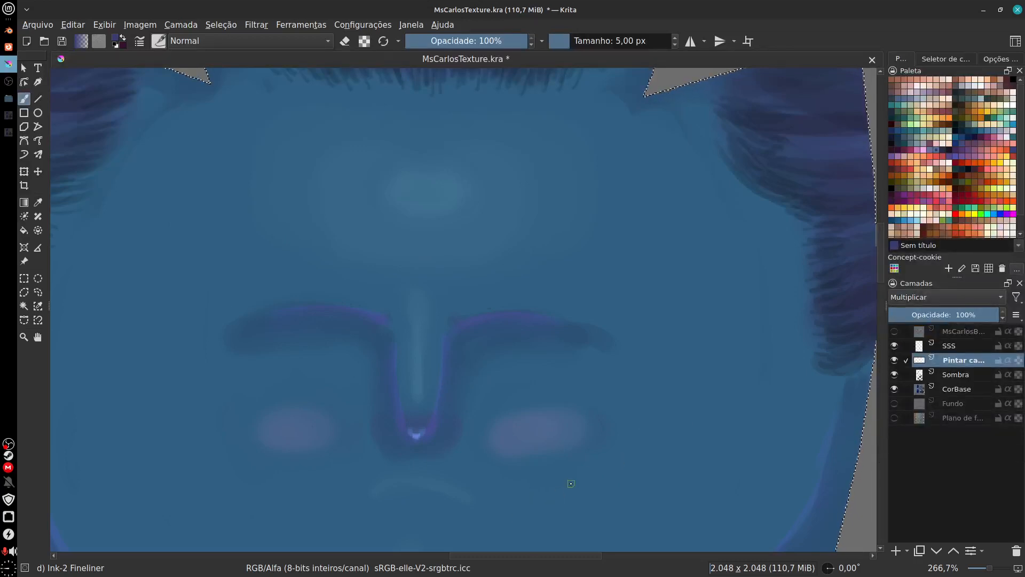
{"action": "left_click", "coordinate": [950, 297]}
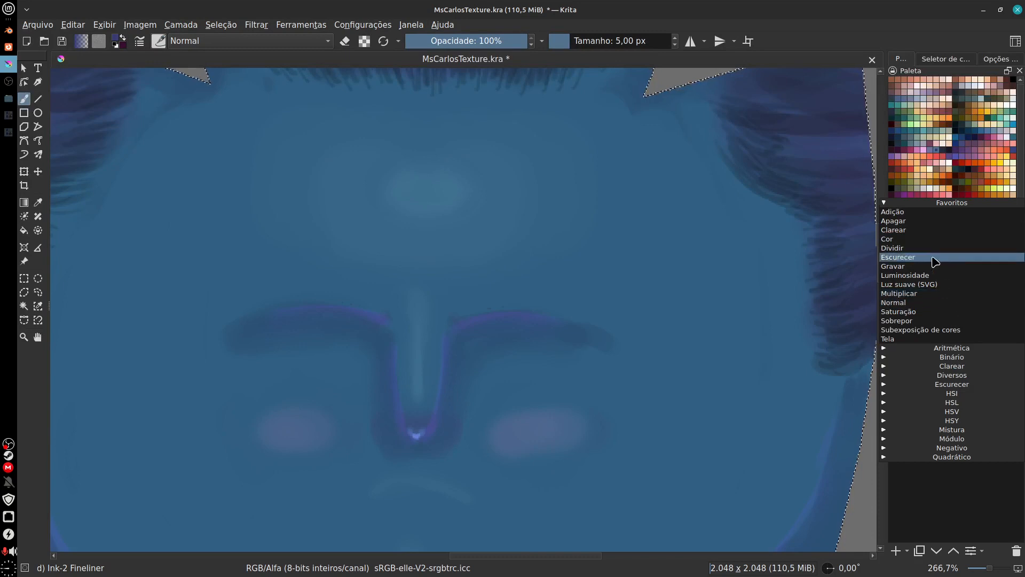
{"action": "left_click", "coordinate": [934, 302]}
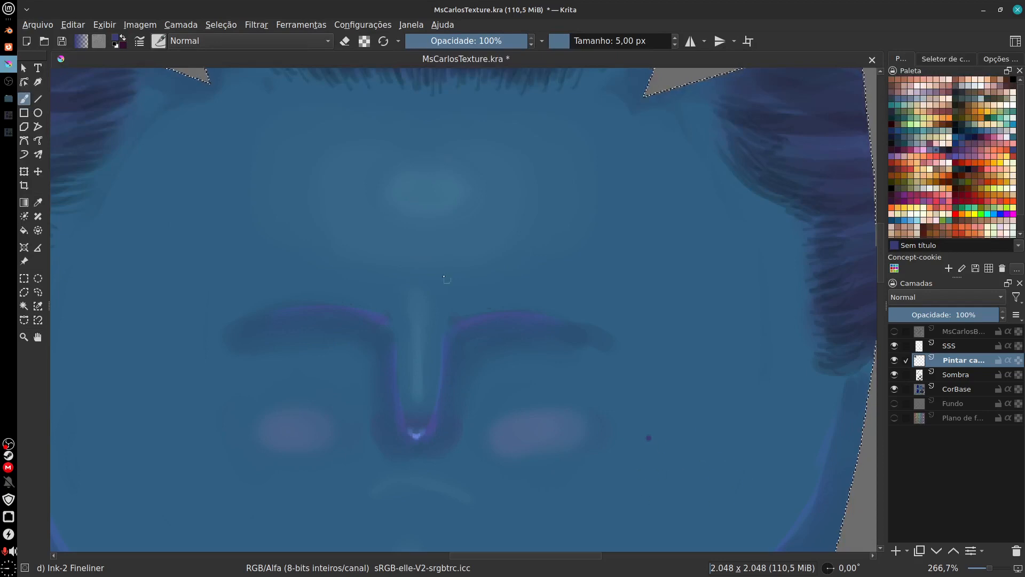
Step: Reload the original d) Ink-2 Fineliner preset in the brush editor to discard its scatter settings, and close the editor
{"action": "left_click", "coordinate": [159, 42]}
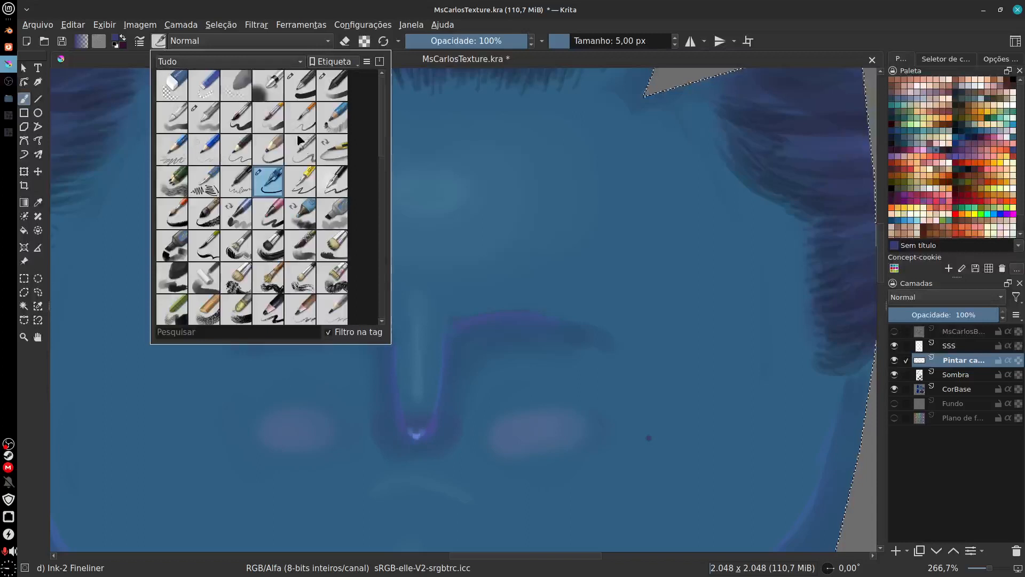
{"action": "left_click", "coordinate": [386, 46]}
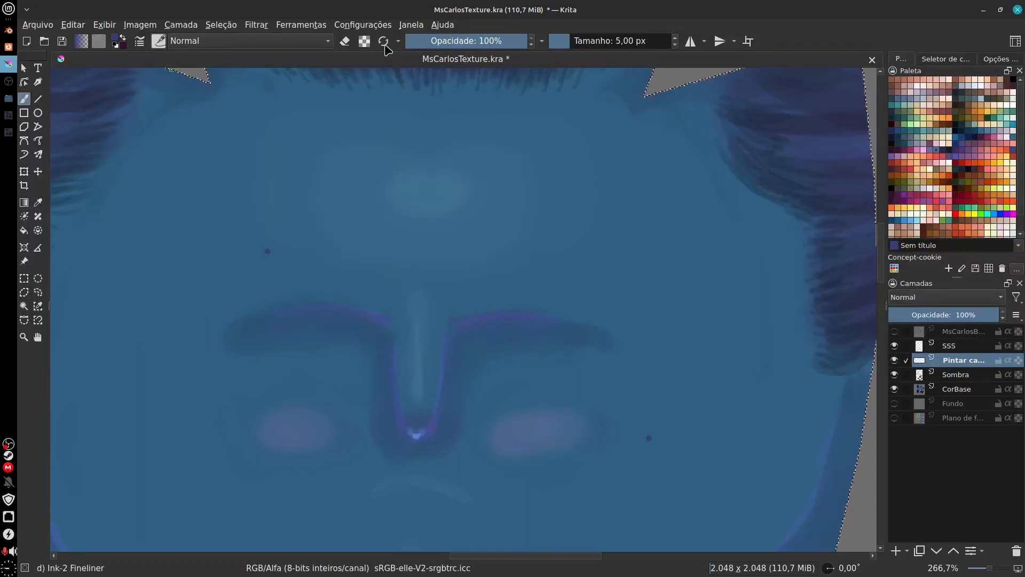
{"action": "left_click", "coordinate": [160, 41]}
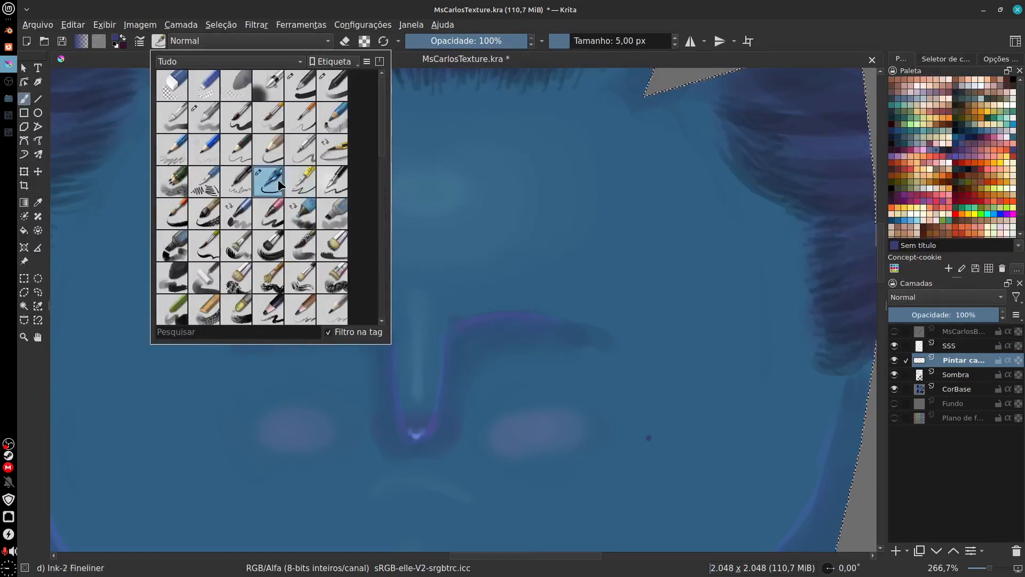
{"action": "left_click", "coordinate": [596, 408]}
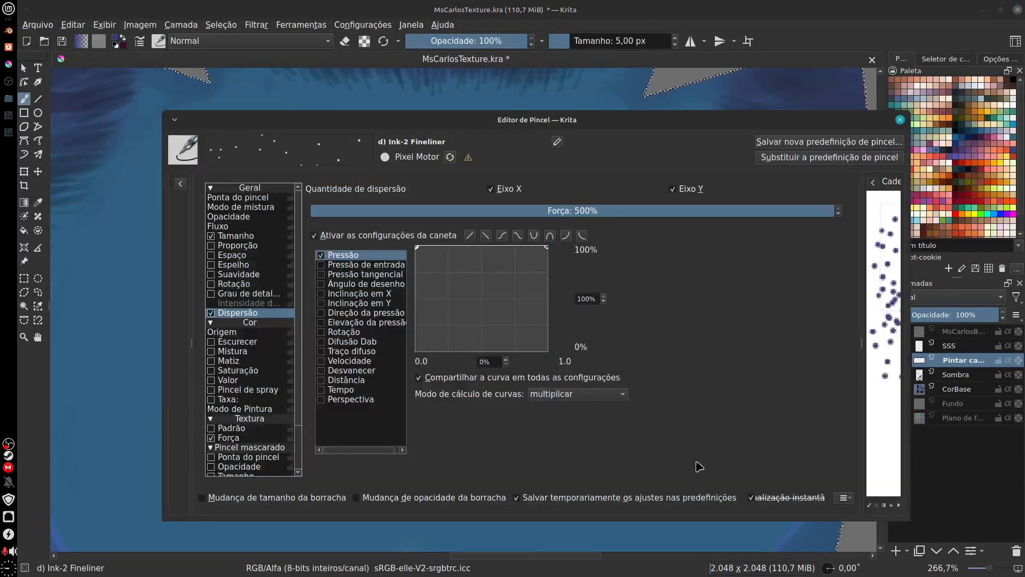
{"action": "left_click", "coordinate": [450, 157]}
{"action": "left_click", "coordinate": [900, 120]}
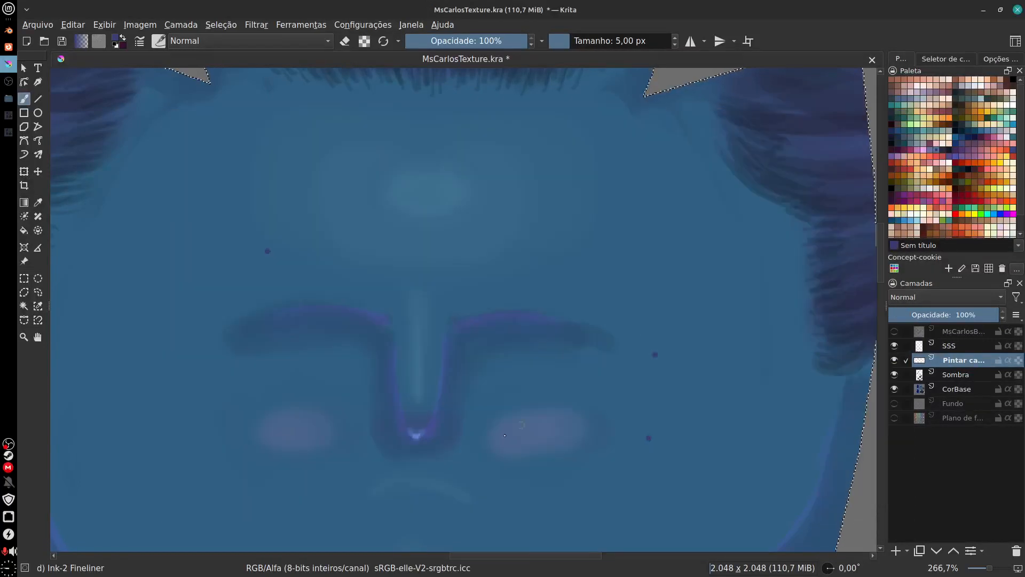
Step: Dot individual small dark spots by hand on the lower cheek and along both sides of the chin
{"action": "left_click", "coordinate": [331, 413]}
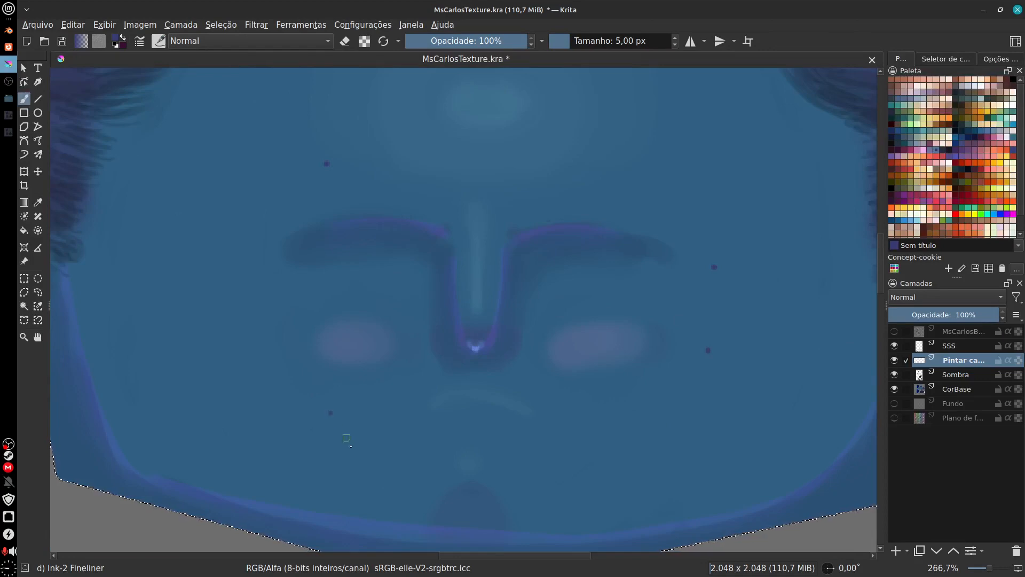
{"action": "left_click", "coordinate": [375, 474]}
{"action": "left_click_drag", "start_coordinate": [588, 449], "coordinate": [524, 446]}
{"action": "key", "text": "minus"}
{"action": "key", "text": "minus"}
{"action": "key", "text": "minus"}
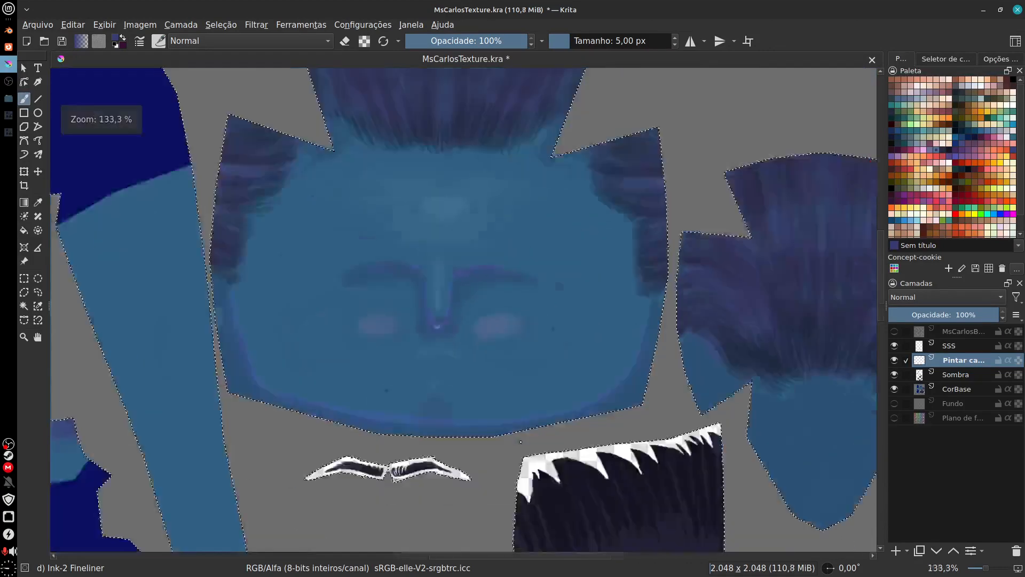
{"action": "key", "text": "plus"}
{"action": "key", "text": "plus"}
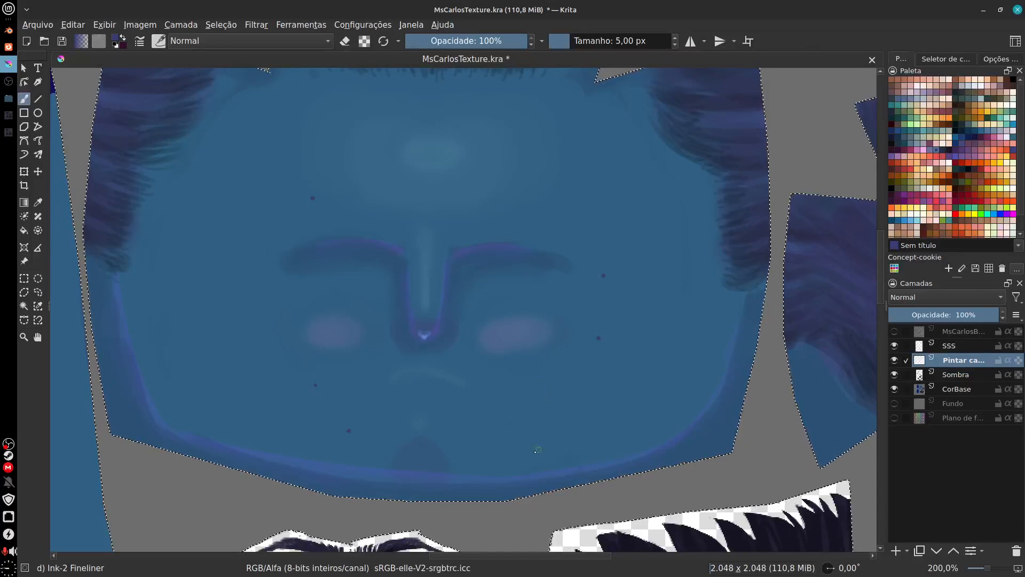
{"action": "left_click", "coordinate": [481, 469]}
{"action": "left_click_drag", "start_coordinate": [519, 426], "coordinate": [457, 462]}
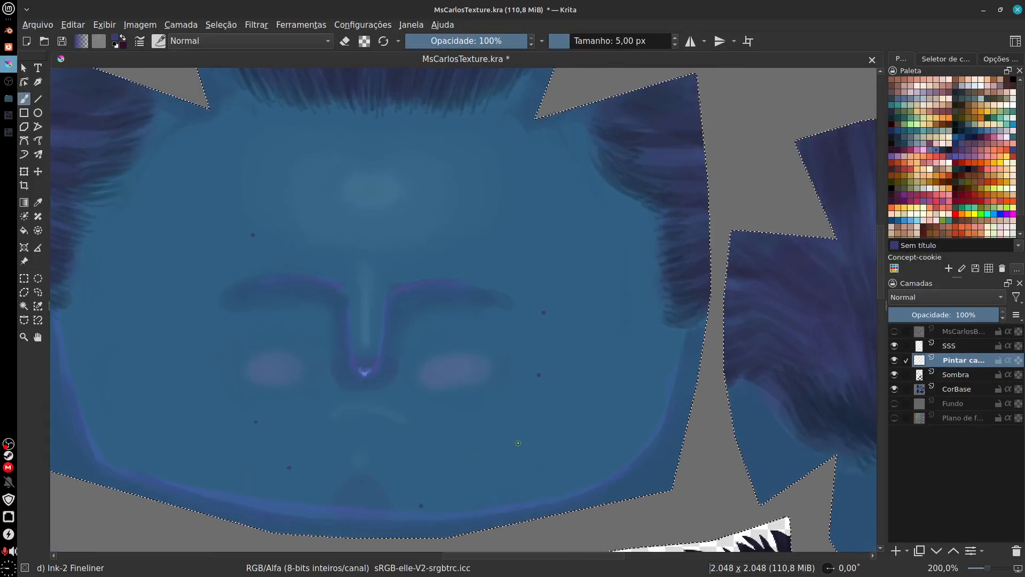
{"action": "left_click_drag", "start_coordinate": [515, 369], "coordinate": [514, 340]}
{"action": "mouse_move", "coordinate": [477, 374]}
{"action": "left_mouse_down"}
{"action": "mouse_move", "coordinate": [497, 433]}
{"action": "mouse_move", "coordinate": [482, 410]}
{"action": "mouse_move", "coordinate": [528, 379]}
{"action": "mouse_move", "coordinate": [563, 335]}
{"action": "left_mouse_up"}
{"action": "key", "text": "ctrl+z"}
Step: Sample the dark shadow colour beside the nose and draw a short slanted scar line on the cheek below the blush
{"action": "key", "text": "plus"}
{"action": "key", "text": "plus"}
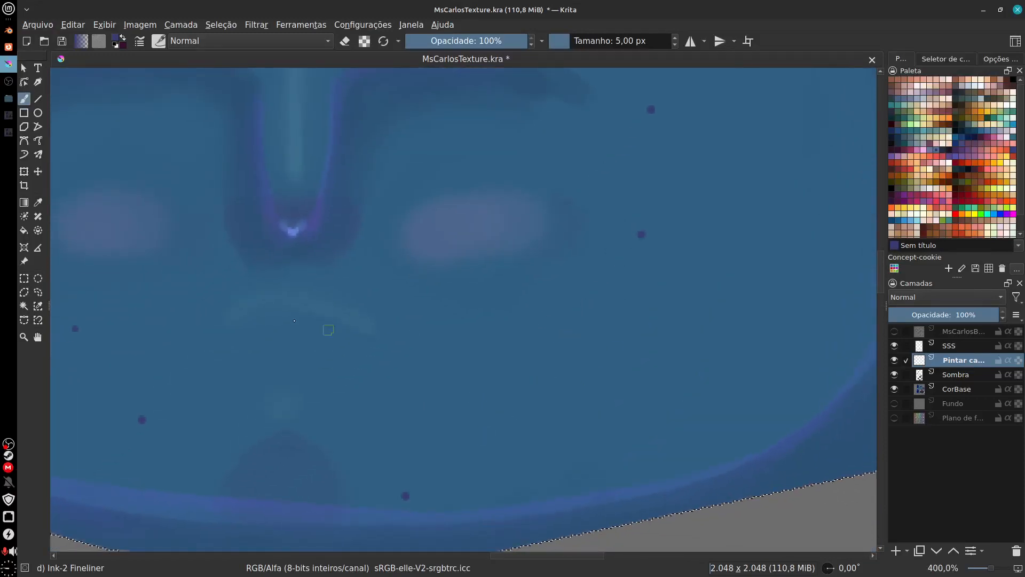
{"action": "left_click", "coordinate": [344, 235], "text": "ctrl"}
{"action": "left_click_drag", "start_coordinate": [501, 314], "coordinate": [537, 429]}
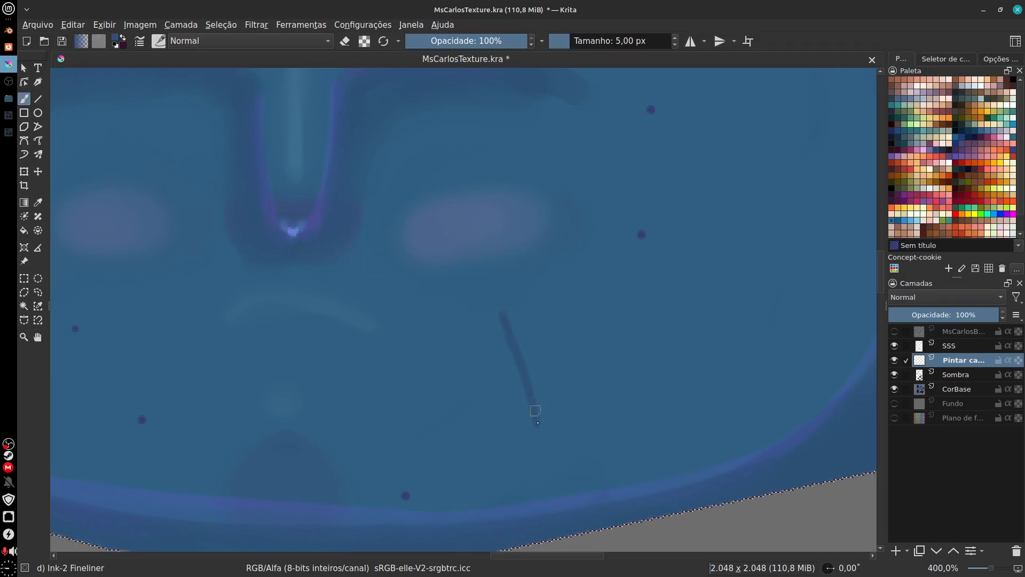
Step: Sample the light nose-bridge colour and draw a highlight line alongside the dark scar line, undoing strokes that miss
{"action": "left_click", "coordinate": [295, 149], "text": "ctrl"}
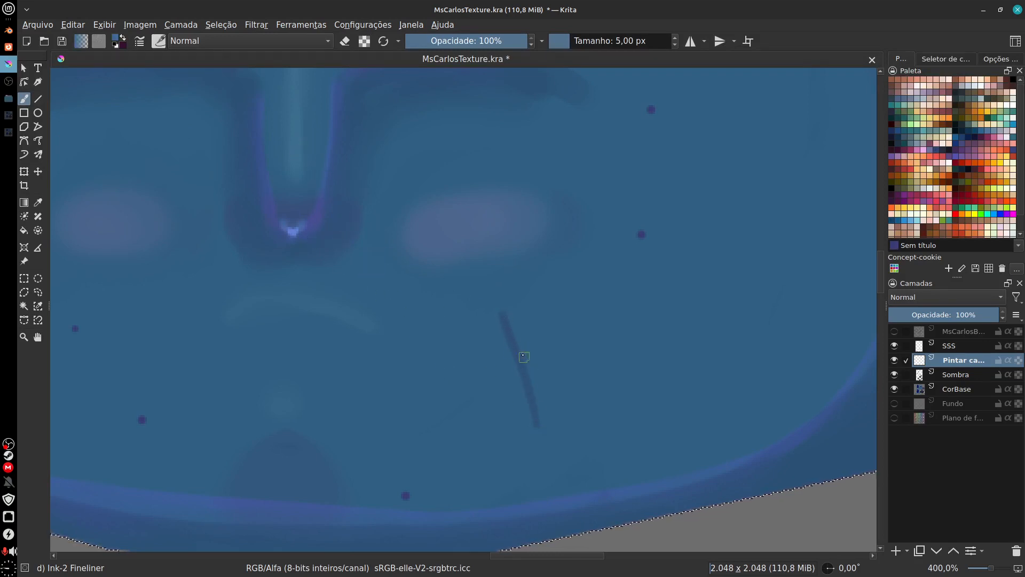
{"action": "left_click_drag", "start_coordinate": [507, 314], "coordinate": [545, 441]}
{"action": "key", "text": "ctrl+z"}
{"action": "left_click_drag", "start_coordinate": [508, 314], "coordinate": [536, 404]}
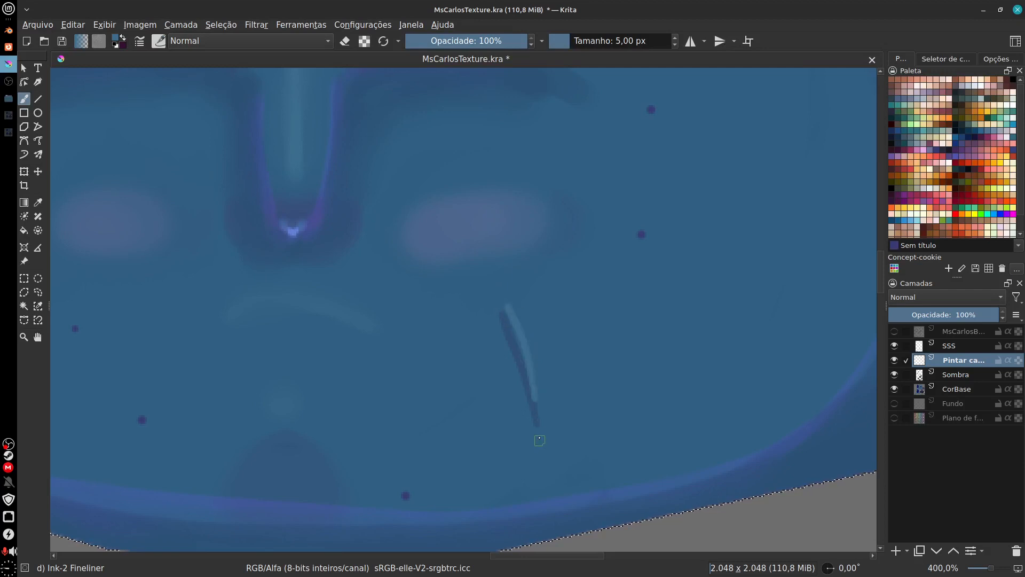
{"action": "key", "text": "ctrl+z"}
{"action": "mouse_move", "coordinate": [509, 314]}
{"action": "left_mouse_down"}
{"action": "mouse_move", "coordinate": [537, 407]}
{"action": "mouse_move", "coordinate": [480, 387]}
{"action": "left_mouse_up"}
Step: Add small light ticks and dark stitch dots along both edges of the cheek scar
{"action": "scroll", "coordinate": [479, 378], "scroll_direction": "up", "scroll_amount": 3}
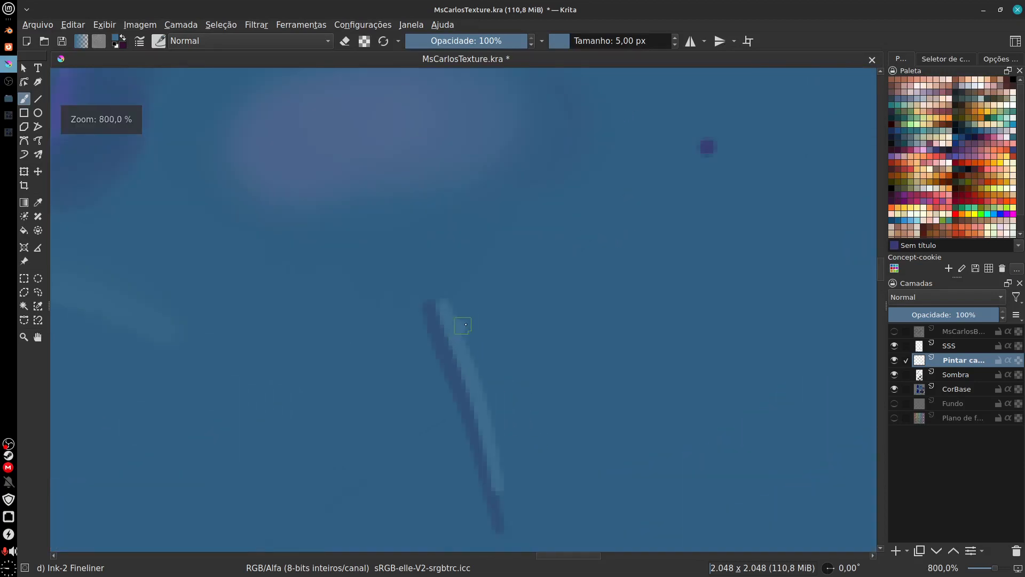
{"action": "left_click_drag", "start_coordinate": [487, 391], "coordinate": [494, 386]}
{"action": "left_click_drag", "start_coordinate": [488, 431], "coordinate": [498, 426]}
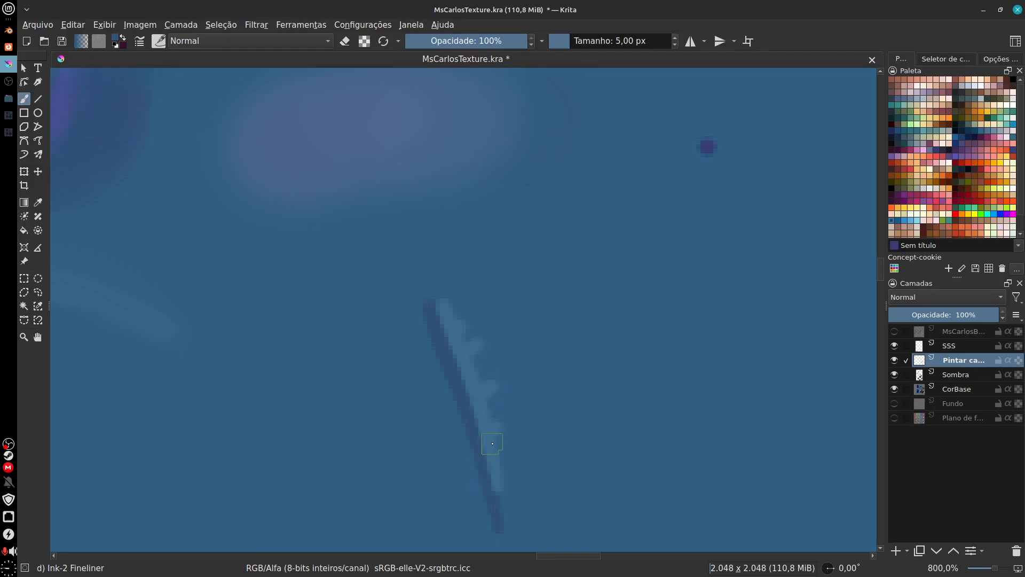
{"action": "left_click", "coordinate": [496, 438]}
{"action": "left_click", "coordinate": [489, 402]}
{"action": "left_click", "coordinate": [479, 359]}
{"action": "left_click", "coordinate": [437, 357]}
{"action": "left_click", "coordinate": [457, 401]}
{"action": "left_click", "coordinate": [434, 367]}
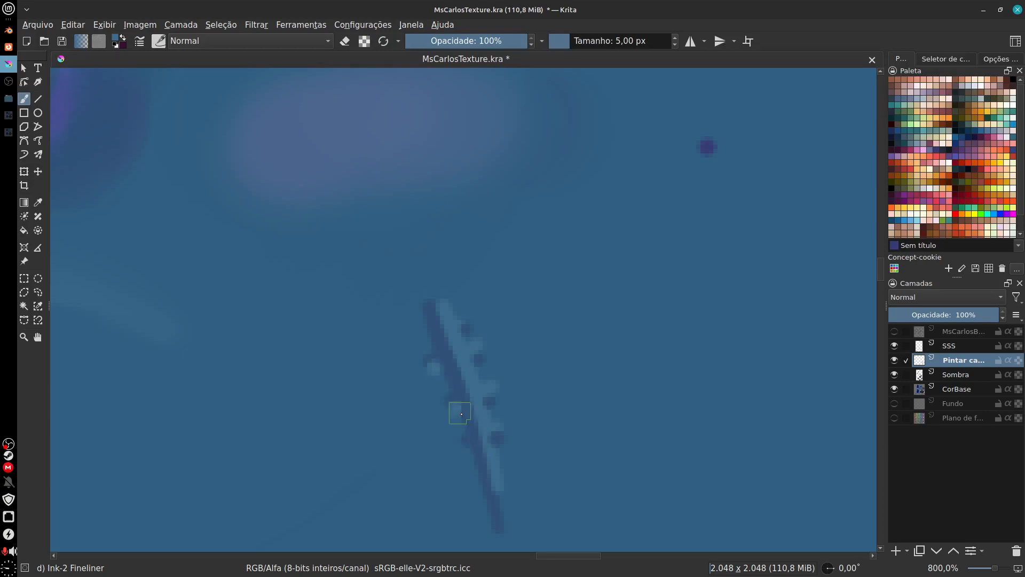
Step: Check the scar from a distance and try strokes over it in two colours from the palette
{"action": "scroll", "coordinate": [575, 413], "scroll_direction": "down", "scroll_amount": 5}
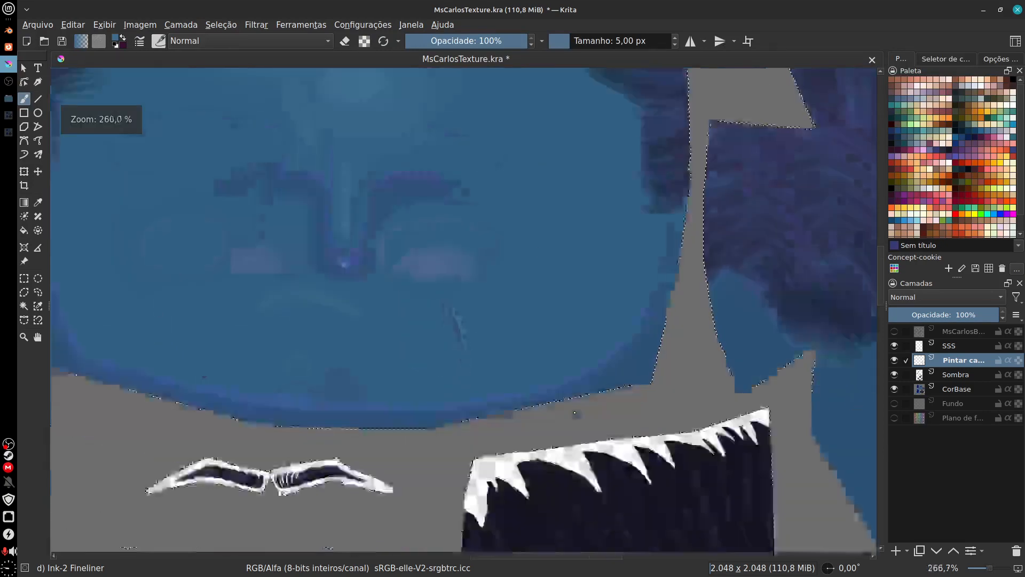
{"action": "scroll", "coordinate": [575, 413], "scroll_direction": "down", "scroll_amount": 2}
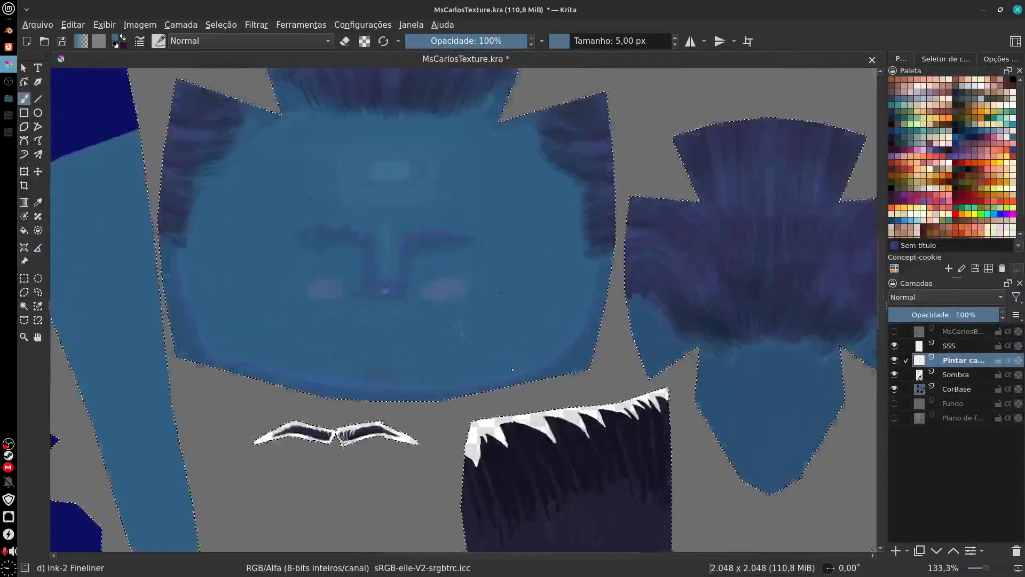
{"action": "scroll", "coordinate": [512, 370], "scroll_direction": "up", "scroll_amount": 4}
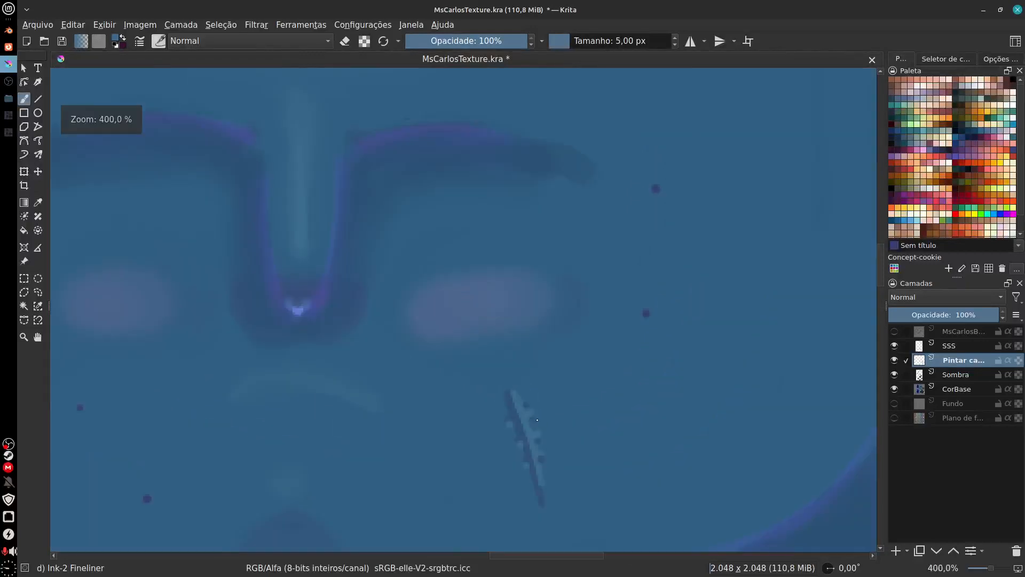
{"action": "scroll", "coordinate": [538, 401], "scroll_direction": "up", "scroll_amount": 1}
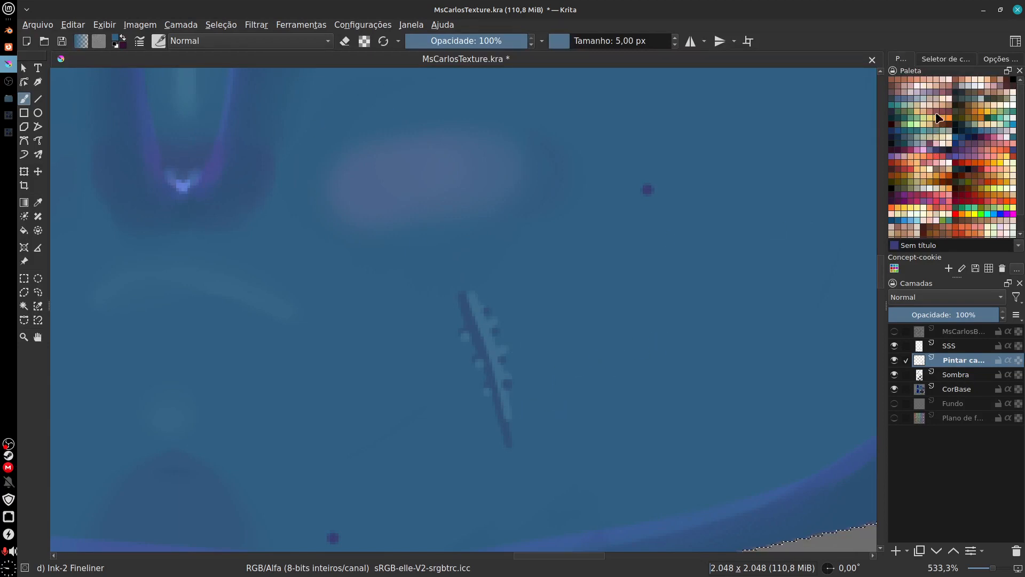
{"action": "left_click", "coordinate": [923, 98]}
{"action": "left_click_drag", "start_coordinate": [469, 302], "coordinate": [494, 375]}
{"action": "key", "text": "ctrl+z"}
{"action": "left_click", "coordinate": [917, 136]}
{"action": "left_click_drag", "start_coordinate": [472, 309], "coordinate": [512, 451]}
Step: Set the brush opacity to 43% and paint a bright line down the scar with the highlight colour sampled from the nose tip
{"action": "left_click_drag", "start_coordinate": [508, 38], "coordinate": [460, 56]}
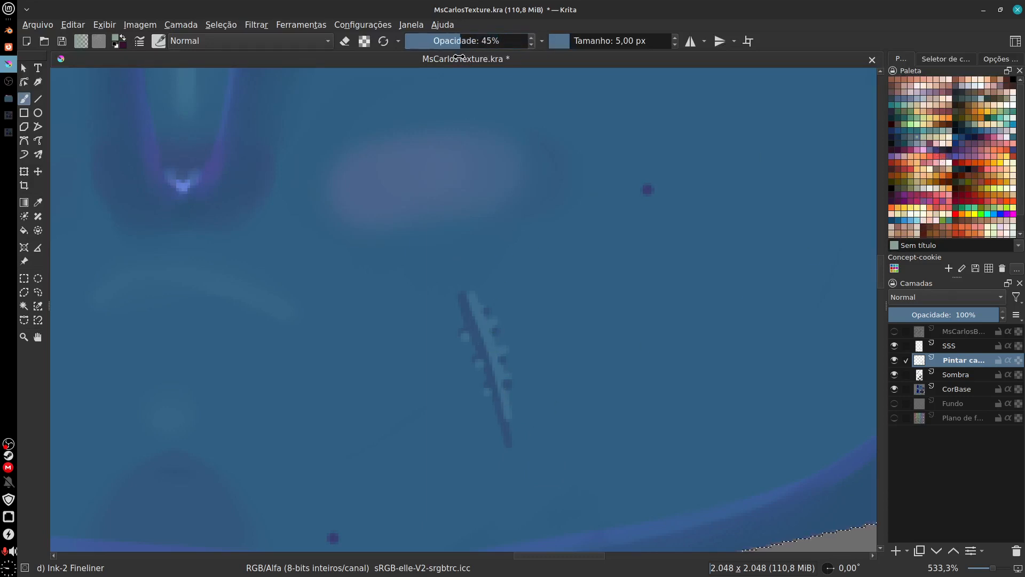
{"action": "left_click", "coordinate": [487, 334], "text": "ctrl"}
{"action": "left_click_drag", "start_coordinate": [471, 307], "coordinate": [499, 388]}
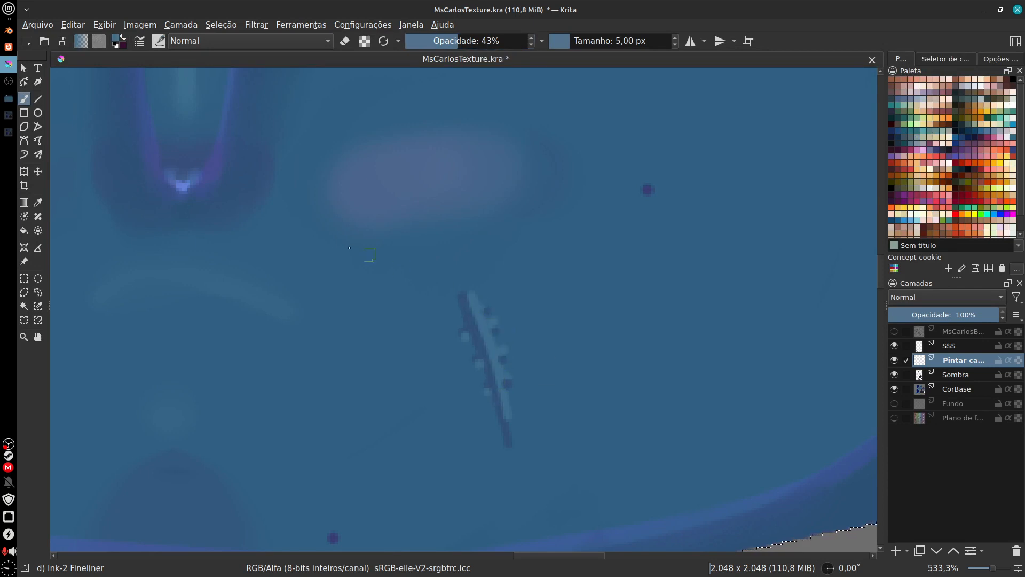
{"action": "left_click_drag", "start_coordinate": [192, 172], "coordinate": [200, 216]}
{"action": "left_click", "coordinate": [190, 230], "text": "ctrl"}
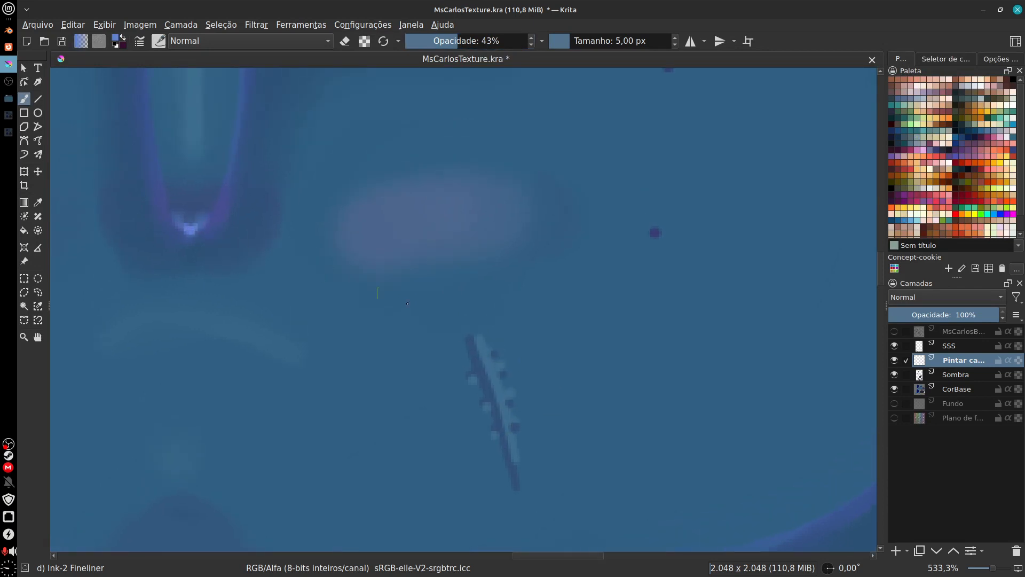
{"action": "left_click_drag", "start_coordinate": [481, 355], "coordinate": [511, 459]}
{"action": "key", "text": "ctrl+z"}
{"action": "left_click_drag", "start_coordinate": [483, 359], "coordinate": [516, 465]}
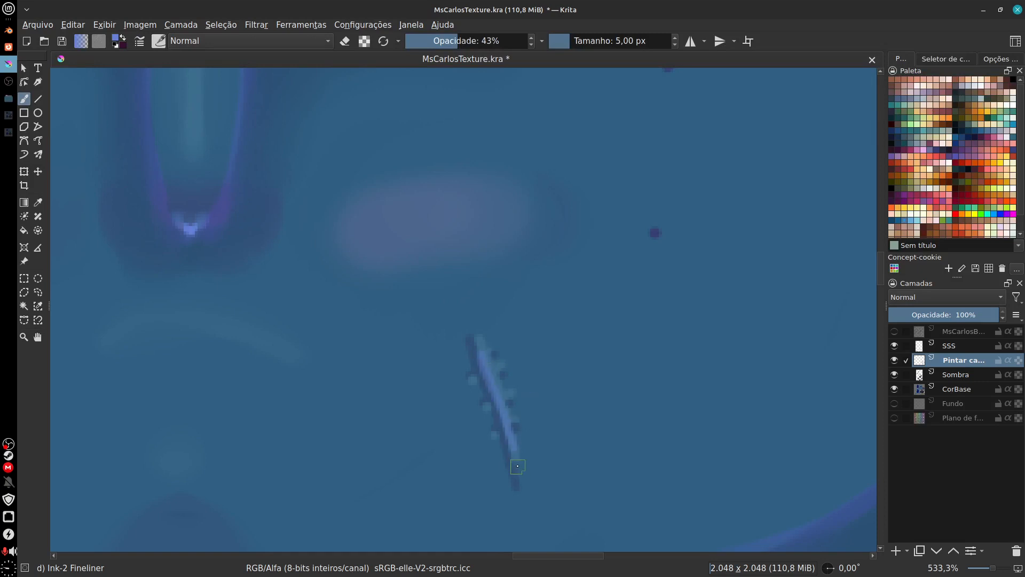
{"action": "key", "text": "ctrl+z"}
{"action": "left_click_drag", "start_coordinate": [483, 354], "coordinate": [522, 491]}
Step: Soften the bright scar line and its stitch dots at 43% opacity with the light teal sampled from the scar's edge
{"action": "scroll", "coordinate": [570, 412], "scroll_direction": "down", "scroll_amount": 5}
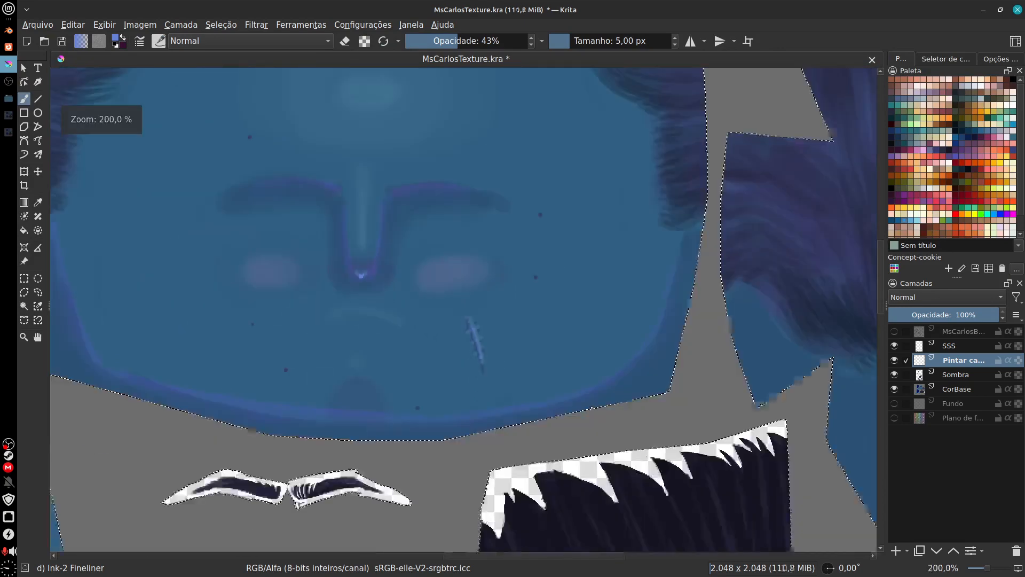
{"action": "scroll", "coordinate": [420, 372], "scroll_direction": "up", "scroll_amount": 1}
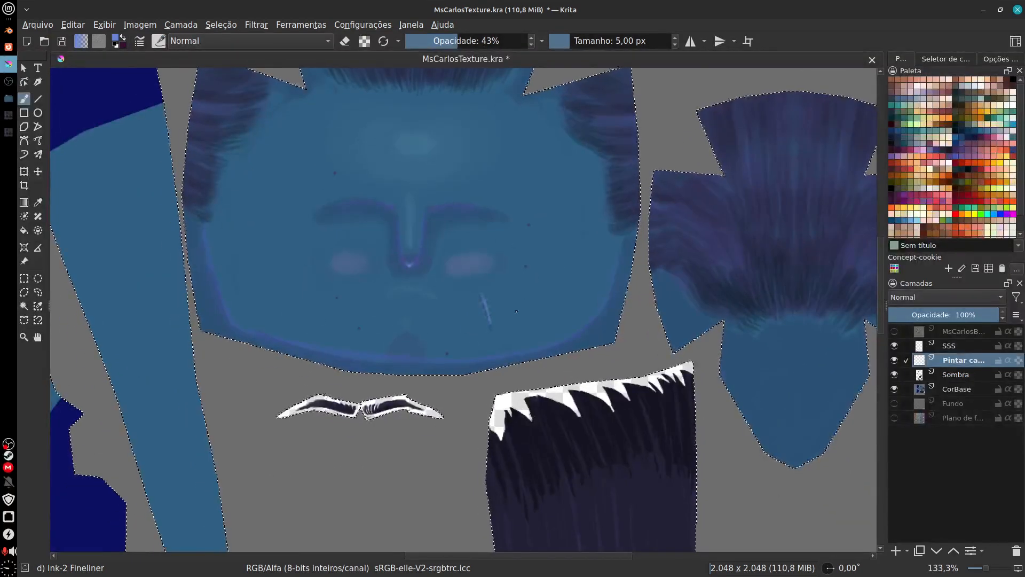
{"action": "scroll", "coordinate": [419, 373], "scroll_direction": "up", "scroll_amount": 1}
{"action": "scroll", "coordinate": [534, 337], "scroll_direction": "up", "scroll_amount": 5}
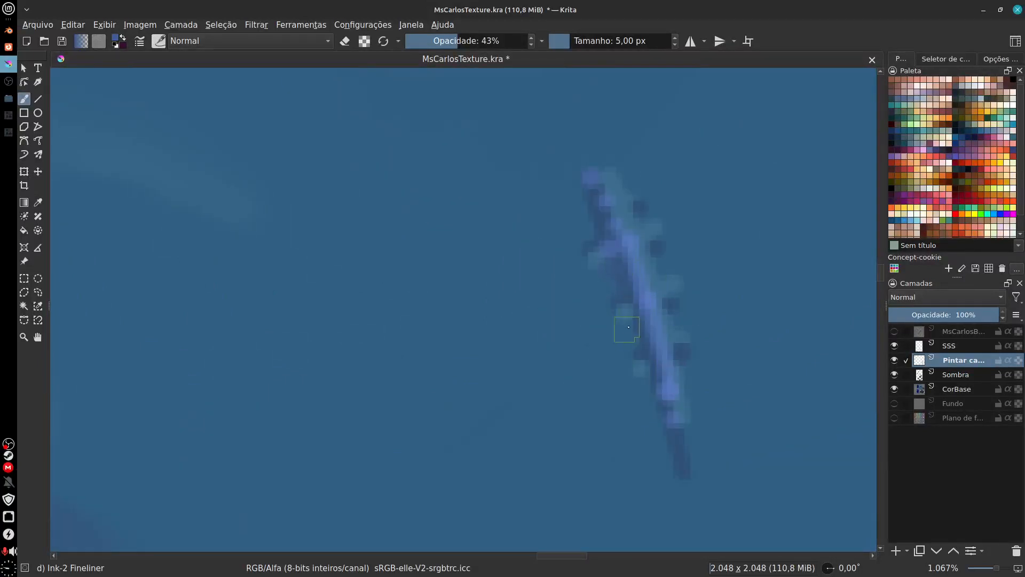
{"action": "left_click_drag", "start_coordinate": [680, 307], "coordinate": [646, 357]}
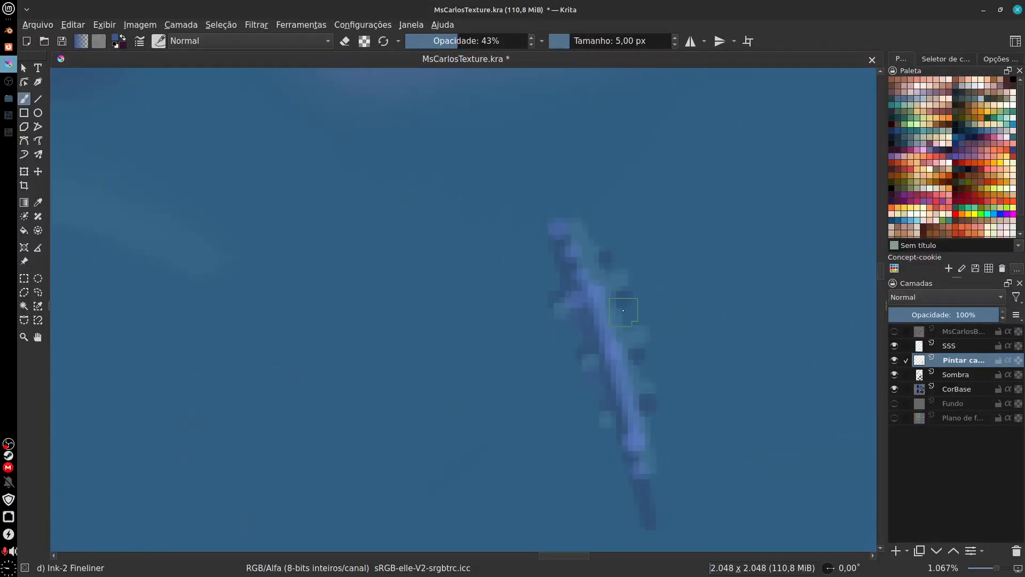
{"action": "mouse_move", "coordinate": [625, 317]}
{"action": "left_mouse_down"}
{"action": "mouse_move", "coordinate": [629, 280]}
{"action": "mouse_move", "coordinate": [597, 249]}
{"action": "left_mouse_up"}
{"action": "left_click", "coordinate": [615, 281], "text": "ctrl"}
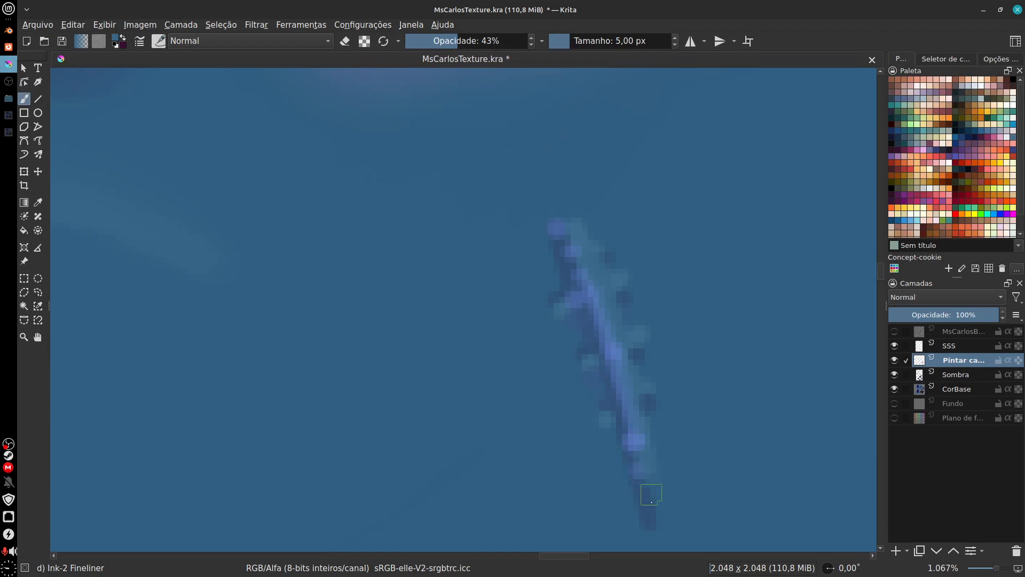
{"action": "mouse_move", "coordinate": [671, 436]}
{"action": "left_mouse_down"}
{"action": "mouse_move", "coordinate": [677, 495]}
{"action": "mouse_move", "coordinate": [629, 432]}
{"action": "left_mouse_up"}
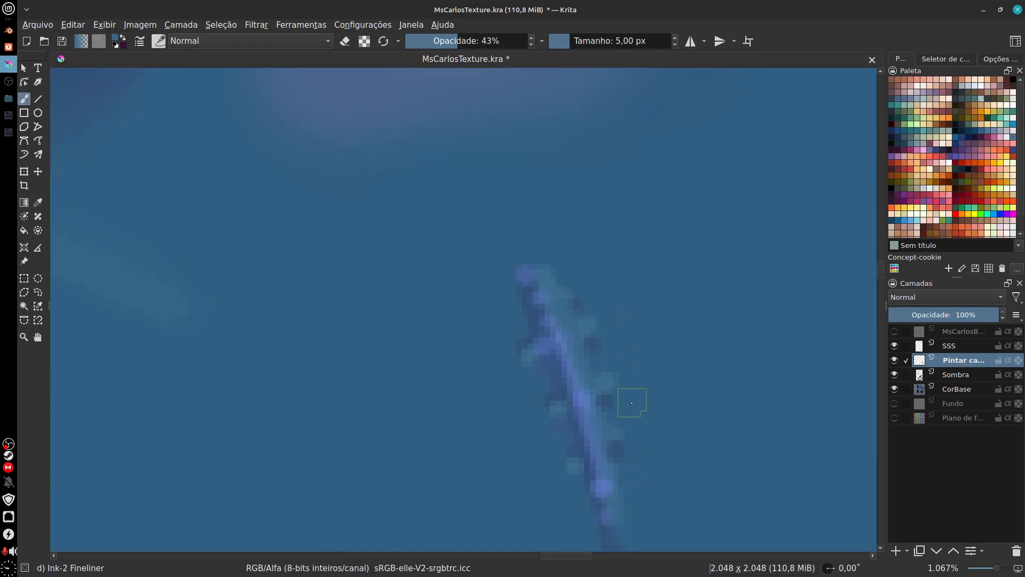
Step: Restore the brush opacity to 100%, choose a dark teal from the palette and try a stroke on the arm piece
{"action": "scroll", "coordinate": [629, 432], "scroll_direction": "down", "scroll_amount": 10}
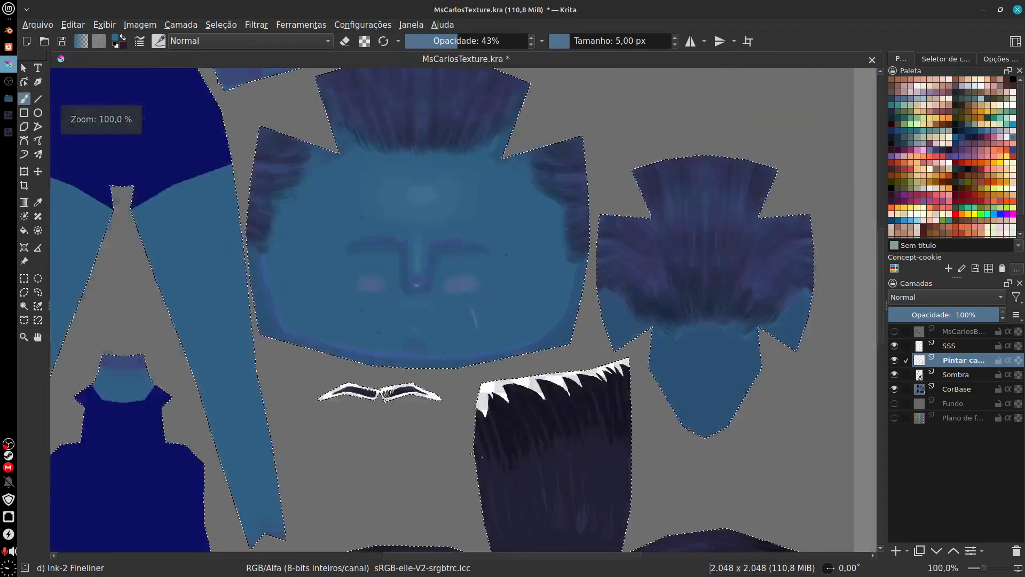
{"action": "left_click_drag", "start_coordinate": [472, 454], "coordinate": [570, 512]}
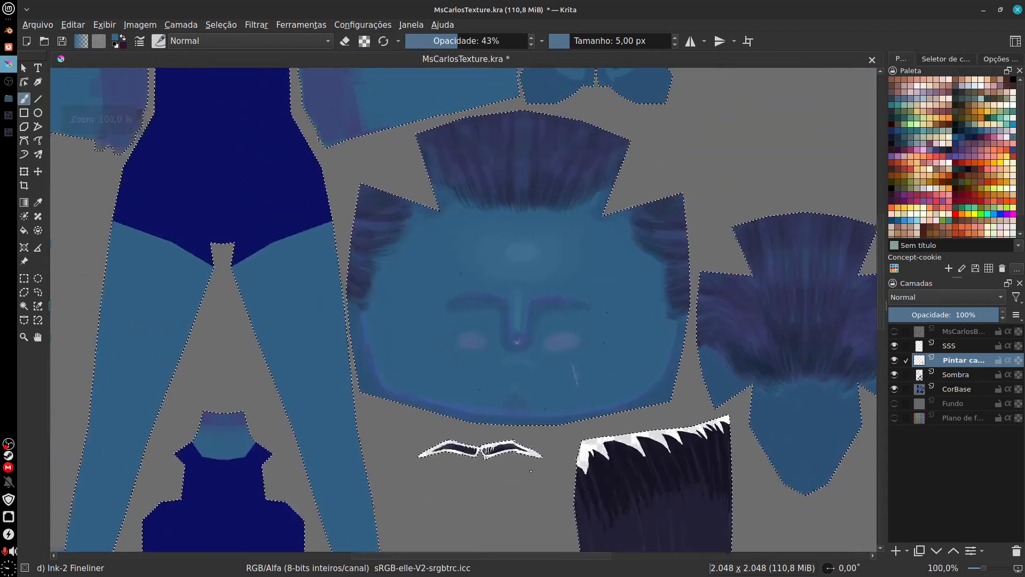
{"action": "left_click_drag", "start_coordinate": [451, 218], "coordinate": [517, 405]}
{"action": "left_click_drag", "start_coordinate": [478, 295], "coordinate": [478, 370]}
{"action": "scroll", "coordinate": [478, 370], "scroll_direction": "up", "scroll_amount": 3}
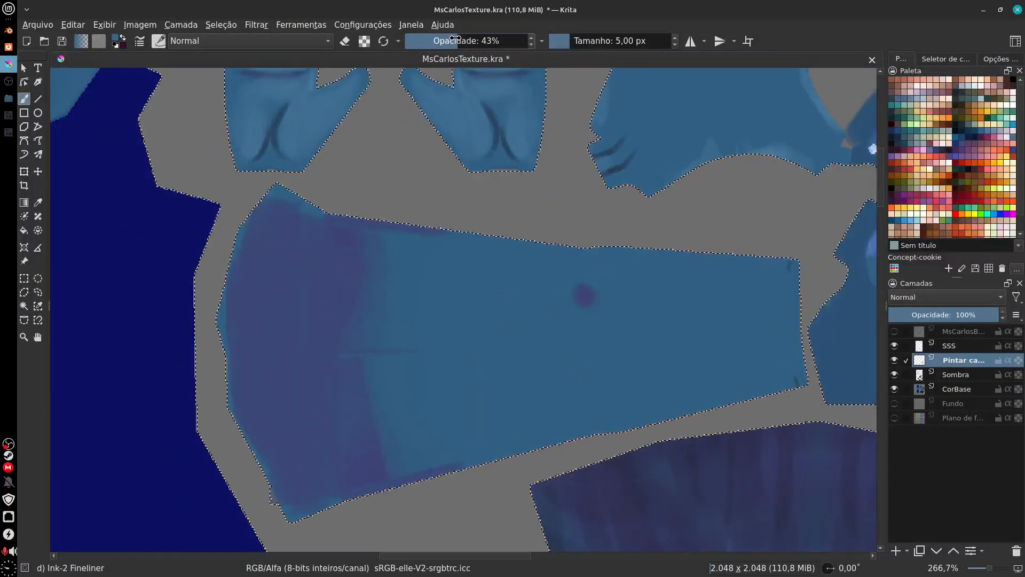
{"action": "left_click_drag", "start_coordinate": [501, 41], "coordinate": [530, 41]}
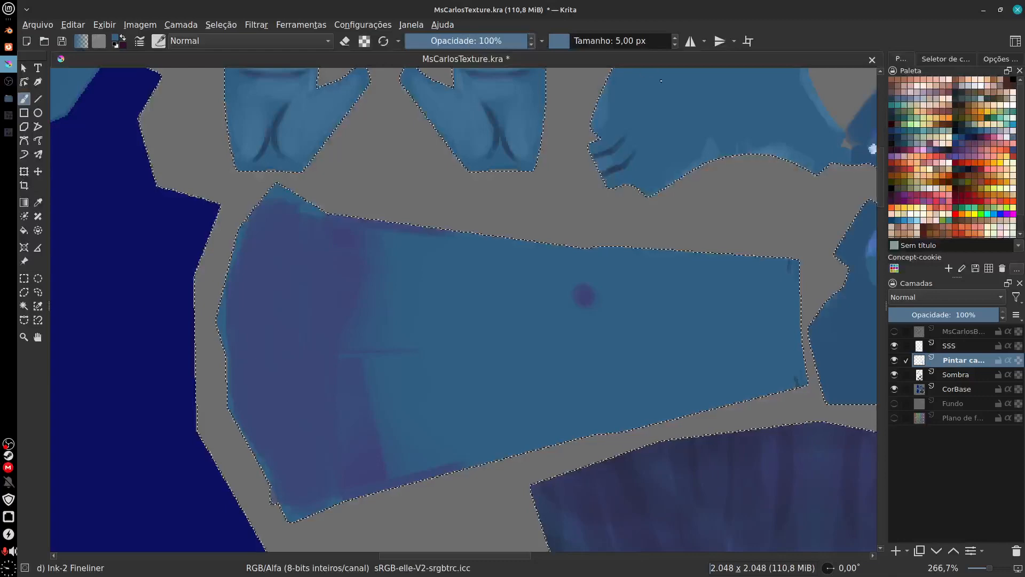
{"action": "left_click", "coordinate": [892, 112]}
{"action": "mouse_move", "coordinate": [434, 384]}
{"action": "left_mouse_down"}
{"action": "mouse_move", "coordinate": [471, 377]}
{"action": "mouse_move", "coordinate": [536, 377]}
{"action": "left_mouse_up"}
{"action": "key", "text": "ctrl+z"}
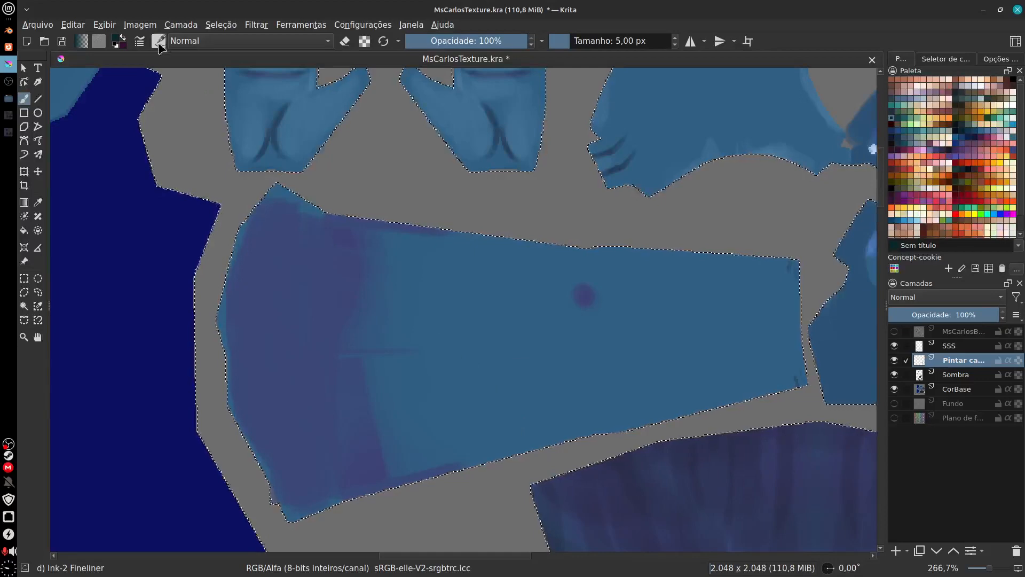
Step: Try strokes on the arm piece with the Ink-3 Gpen brush at 5 px and undo them
{"action": "key", "text": "F6"}
{"action": "left_click", "coordinate": [305, 181]}
{"action": "left_click", "coordinate": [411, 368]}
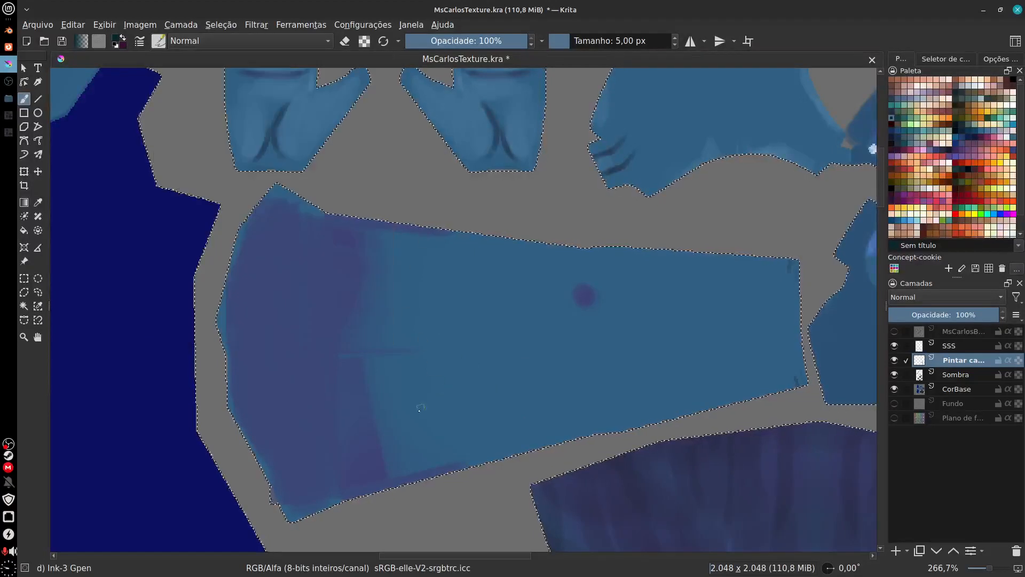
{"action": "left_click_drag", "start_coordinate": [419, 413], "coordinate": [503, 337]}
{"action": "key", "text": "ctrl+z"}
{"action": "mouse_move", "coordinate": [458, 414]}
{"action": "left_mouse_down"}
{"action": "mouse_move", "coordinate": [554, 370]}
{"action": "mouse_move", "coordinate": [460, 396]}
{"action": "mouse_move", "coordinate": [461, 344]}
{"action": "left_mouse_up"}
{"action": "key", "text": "ctrl+z"}
{"action": "key", "text": "ctrl+z"}
{"action": "scroll", "coordinate": [460, 344], "scroll_direction": "up", "scroll_amount": 2}
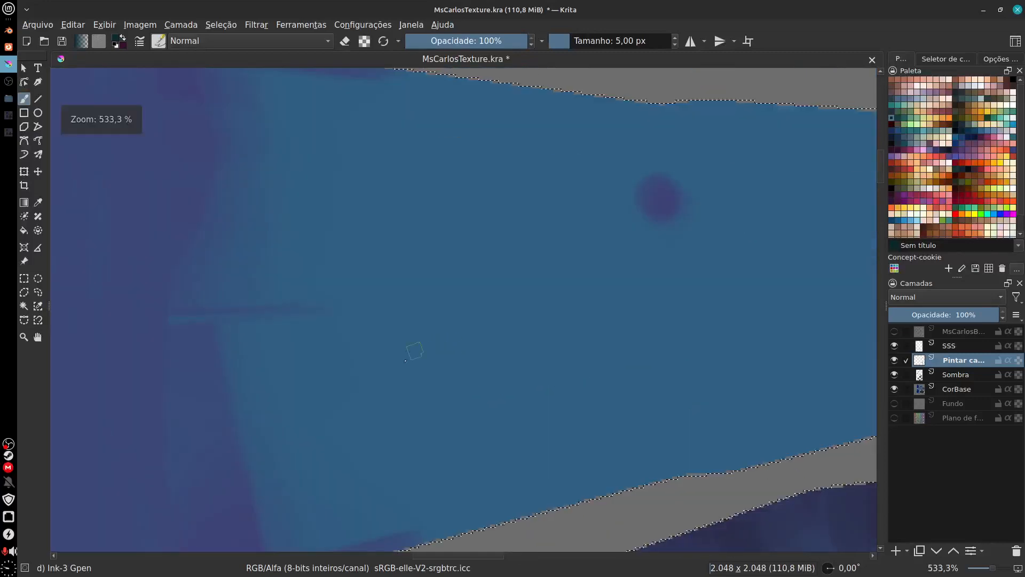
{"action": "left_click_drag", "start_coordinate": [341, 435], "coordinate": [392, 348]}
{"action": "key", "text": "ctrl+z"}
Step: Switch back to the Ink-2 Fineliner brush, test it on the arm and reduce its size to 2 px
{"action": "left_click", "coordinate": [159, 40]}
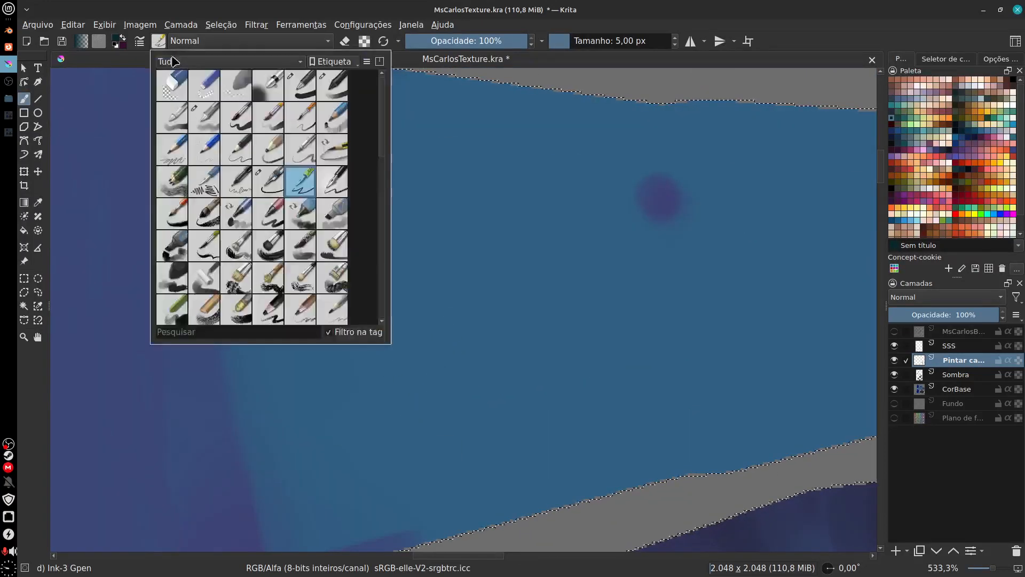
{"action": "left_click", "coordinate": [268, 181]}
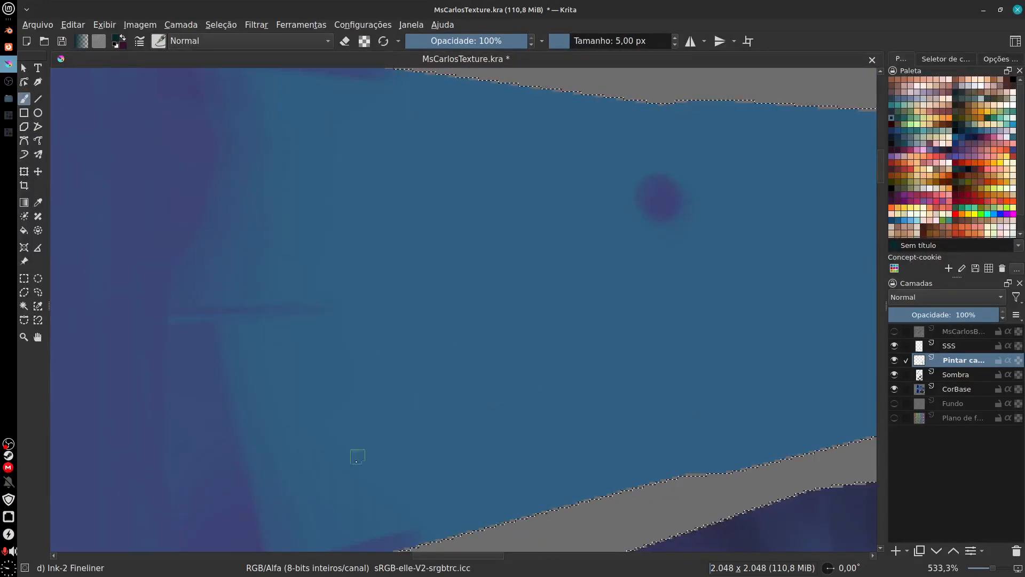
{"action": "left_click_drag", "start_coordinate": [354, 463], "coordinate": [446, 336]}
{"action": "key", "text": "ctrl+z"}
{"action": "key", "text": "bracketleft"}
{"action": "key", "text": "bracketleft"}
{"action": "key", "text": "bracketleft"}
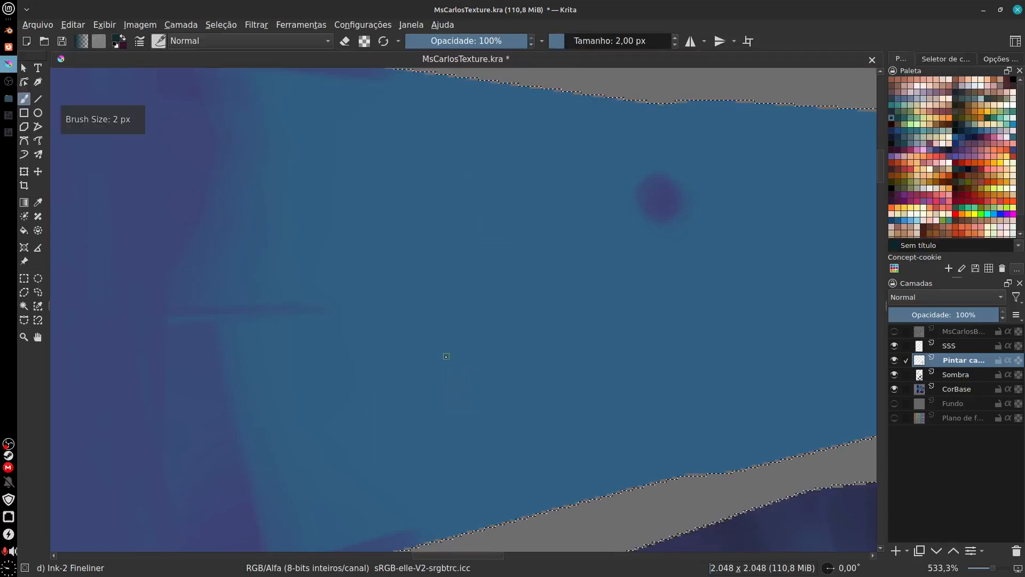
Step: Try long 2 px strokes across the narrow end of the arm piece and undo them
{"action": "scroll", "coordinate": [458, 472], "scroll_direction": "up", "scroll_amount": 3}
{"action": "mouse_move", "coordinate": [417, 344]}
{"action": "left_mouse_down"}
{"action": "mouse_move", "coordinate": [410, 331]}
{"action": "mouse_move", "coordinate": [347, 324]}
{"action": "left_mouse_up"}
{"action": "mouse_move", "coordinate": [427, 384]}
{"action": "left_mouse_down"}
{"action": "mouse_move", "coordinate": [451, 405]}
{"action": "mouse_move", "coordinate": [206, 401]}
{"action": "left_mouse_up"}
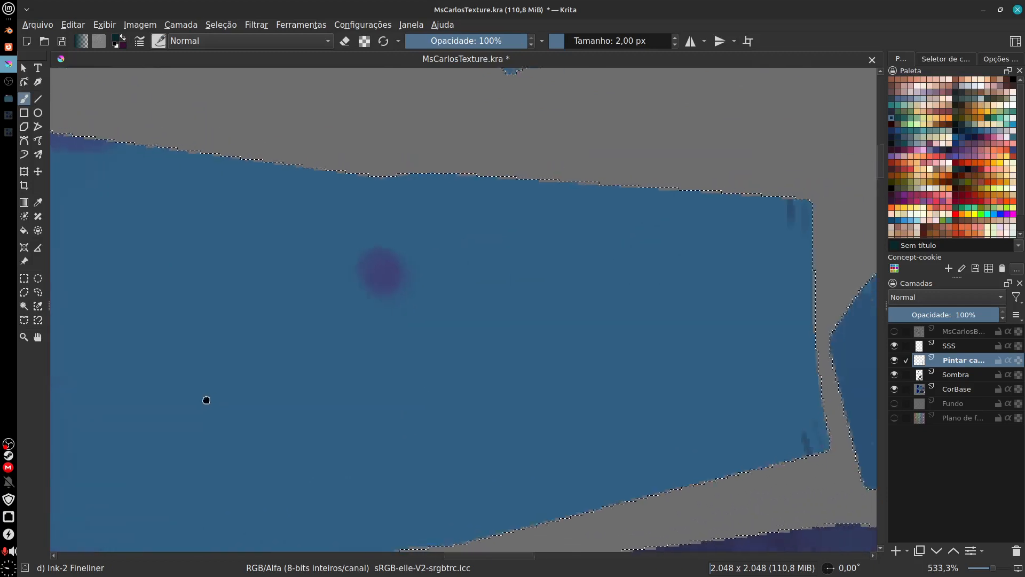
{"action": "mouse_move", "coordinate": [488, 399]}
{"action": "left_mouse_down"}
{"action": "mouse_move", "coordinate": [504, 400]}
{"action": "mouse_move", "coordinate": [467, 396]}
{"action": "left_mouse_up"}
{"action": "mouse_move", "coordinate": [694, 235]}
{"action": "left_mouse_down"}
{"action": "mouse_move", "coordinate": [694, 250]}
{"action": "mouse_move", "coordinate": [424, 453]}
{"action": "mouse_move", "coordinate": [443, 469]}
{"action": "left_mouse_up"}
{"action": "key", "text": "ctrl+z"}
{"action": "mouse_move", "coordinate": [701, 224]}
{"action": "left_mouse_down"}
{"action": "mouse_move", "coordinate": [647, 279]}
{"action": "mouse_move", "coordinate": [530, 458]}
{"action": "left_mouse_up"}
{"action": "key", "text": "ctrl+z"}
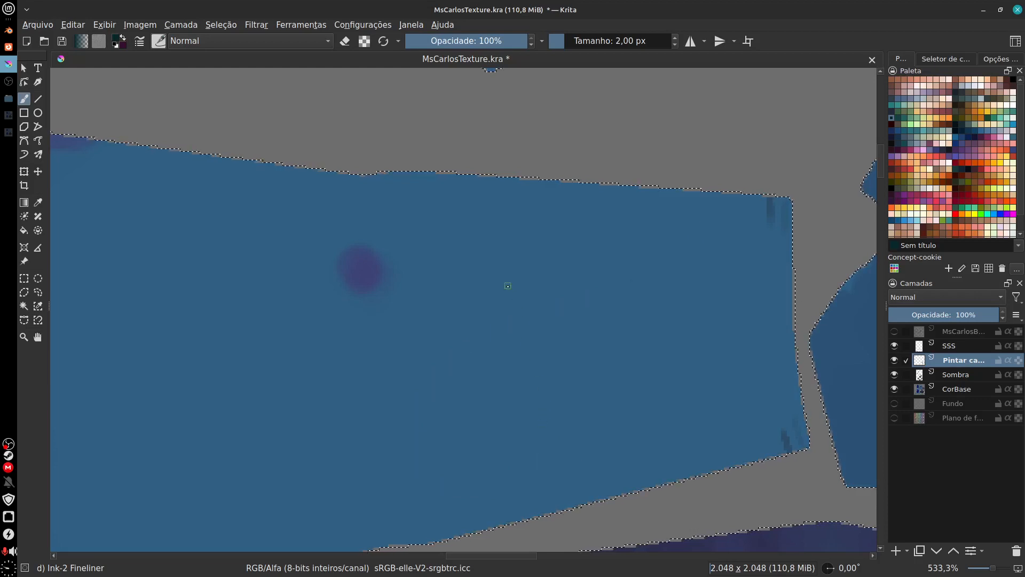
Step: Draw a three-petal flower outline with a small round centre between the purple spot and the wrist end of the arm
{"action": "mouse_move", "coordinate": [527, 247]}
{"action": "left_mouse_down"}
{"action": "mouse_move", "coordinate": [495, 232]}
{"action": "mouse_move", "coordinate": [511, 260]}
{"action": "mouse_move", "coordinate": [497, 262]}
{"action": "mouse_move", "coordinate": [493, 283]}
{"action": "mouse_move", "coordinate": [509, 275]}
{"action": "mouse_move", "coordinate": [506, 308]}
{"action": "mouse_move", "coordinate": [528, 272]}
{"action": "left_mouse_up"}
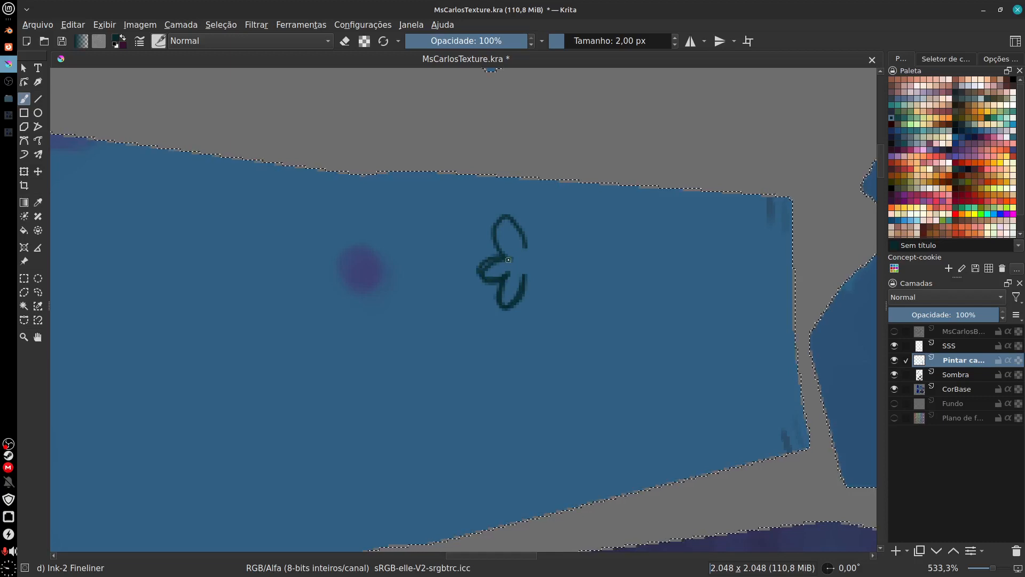
{"action": "left_click_drag", "start_coordinate": [509, 259], "coordinate": [500, 276]}
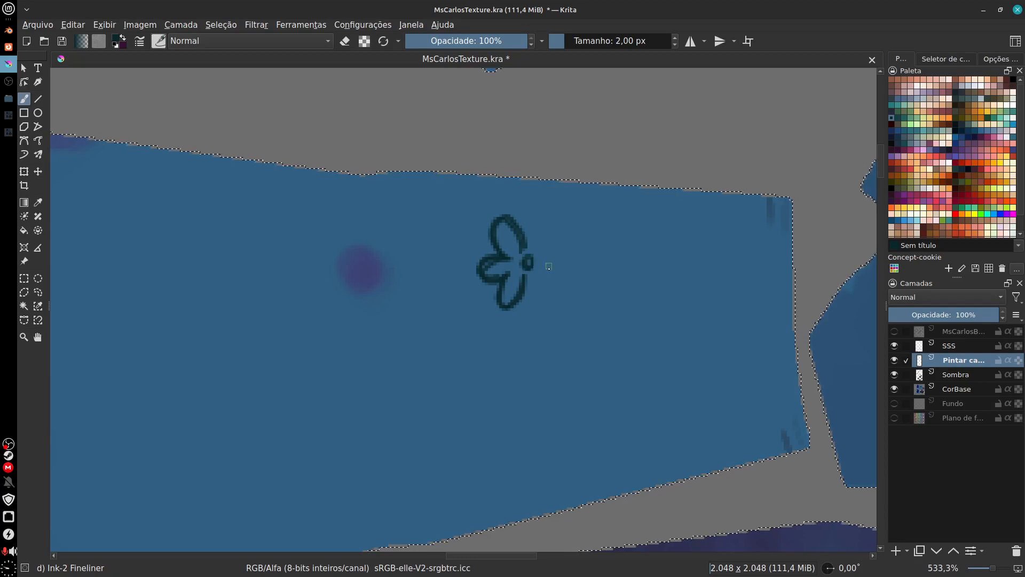
{"action": "key", "text": "ctrl+z"}
Step: Draw a thickened wavy stem from the flower towards the wrist, with one leaf on each side
{"action": "mouse_move", "coordinate": [557, 257]}
{"action": "left_mouse_down"}
{"action": "mouse_move", "coordinate": [626, 253]}
{"action": "mouse_move", "coordinate": [694, 267]}
{"action": "left_mouse_up"}
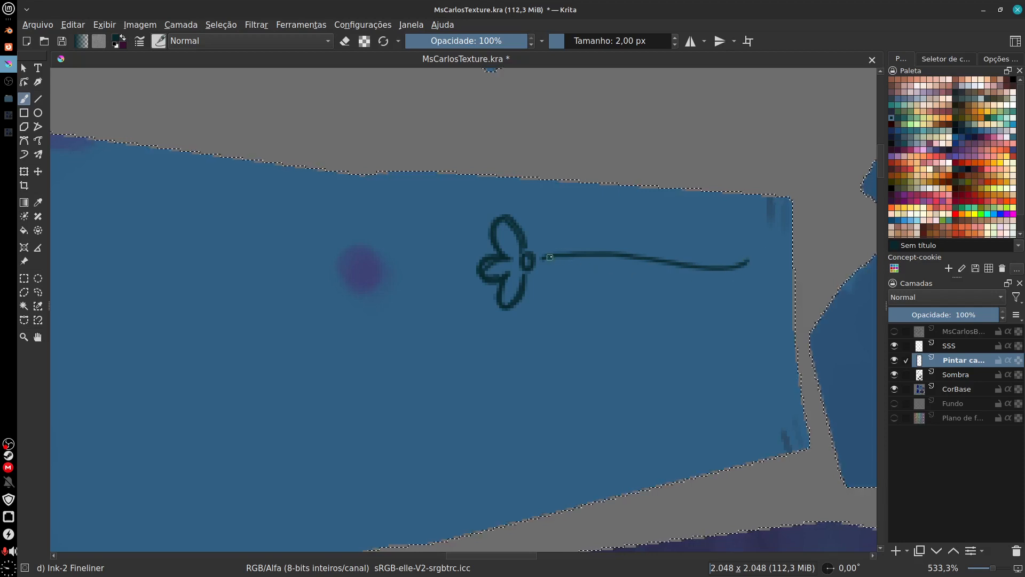
{"action": "mouse_move", "coordinate": [550, 257]}
{"action": "left_mouse_down"}
{"action": "mouse_move", "coordinate": [638, 253]}
{"action": "mouse_move", "coordinate": [709, 270]}
{"action": "left_mouse_up"}
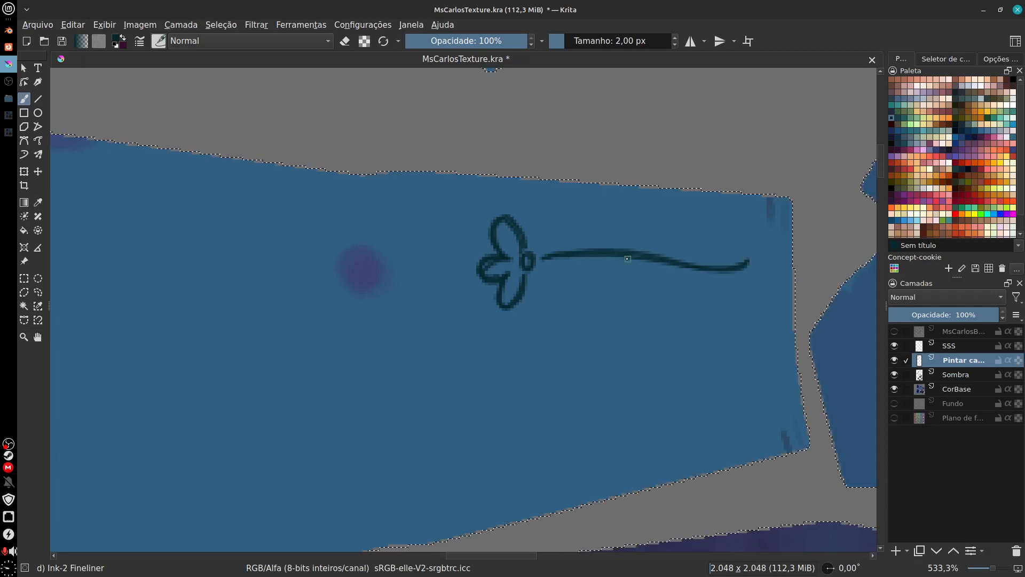
{"action": "left_click_drag", "start_coordinate": [628, 259], "coordinate": [590, 243]}
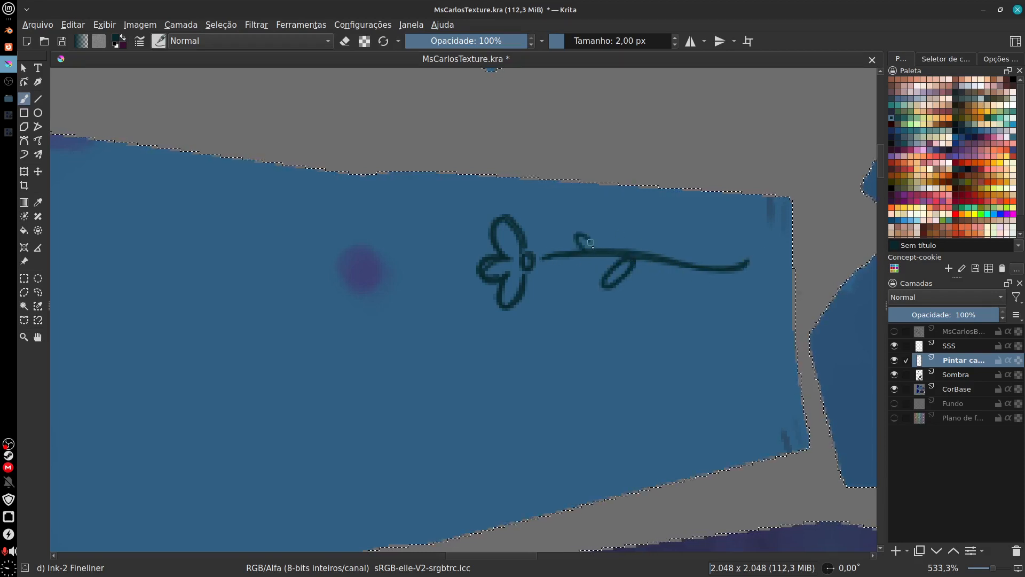
Step: Touch up the flower's lower petal outline and add small sepal strokes between its centre and the stem
{"action": "left_click_drag", "start_coordinate": [521, 373], "coordinate": [572, 401]}
{"action": "key", "text": "ctrl+minus"}
{"action": "key", "text": "ctrl+minus"}
{"action": "key", "text": "ctrl+minus"}
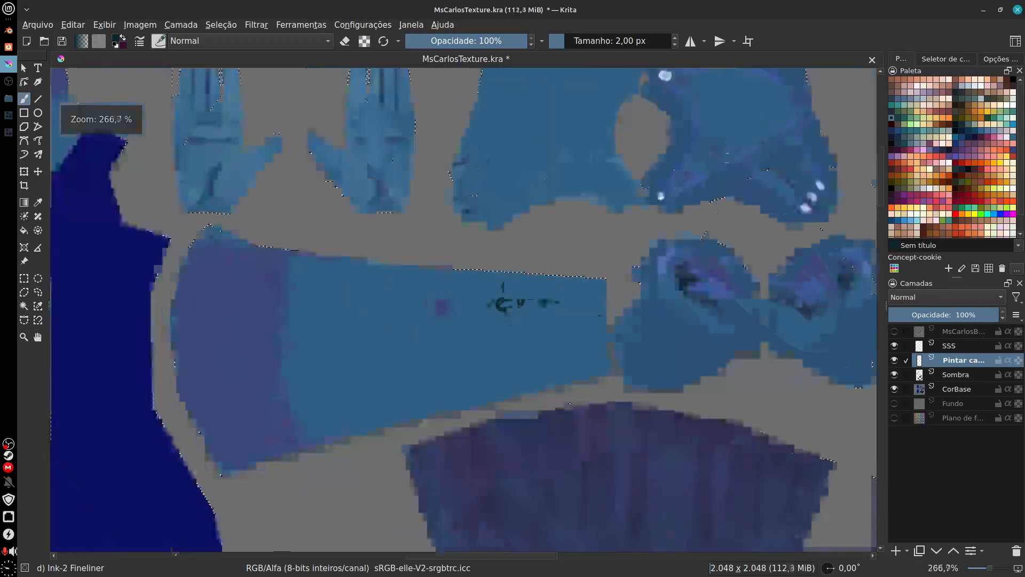
{"action": "key", "text": "ctrl+plus"}
{"action": "key", "text": "ctrl+plus"}
{"action": "key", "text": "ctrl+plus"}
{"action": "key", "text": "ctrl+plus"}
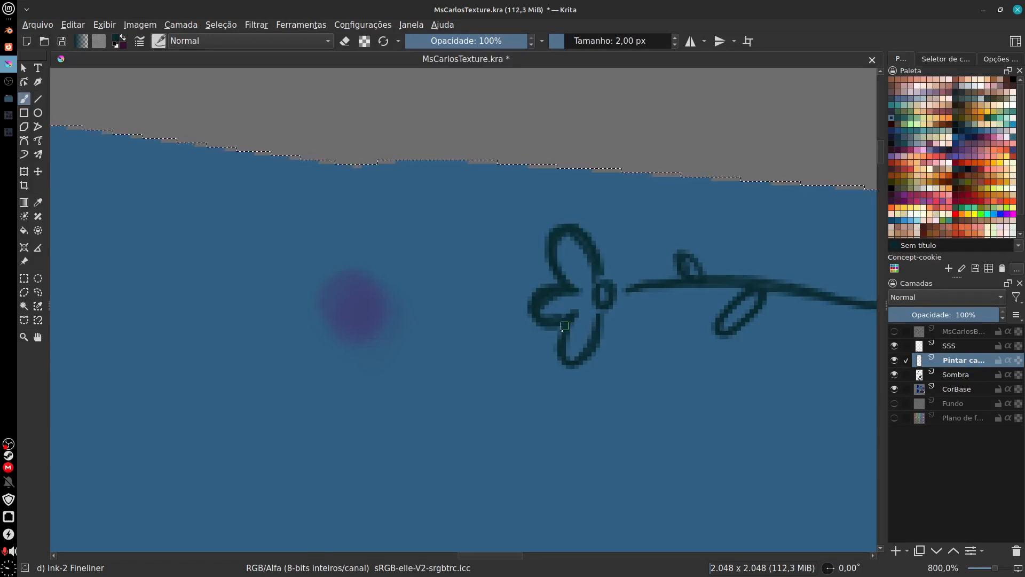
{"action": "mouse_move", "coordinate": [564, 326]}
{"action": "left_mouse_down"}
{"action": "mouse_move", "coordinate": [569, 362]}
{"action": "mouse_move", "coordinate": [593, 343]}
{"action": "left_mouse_up"}
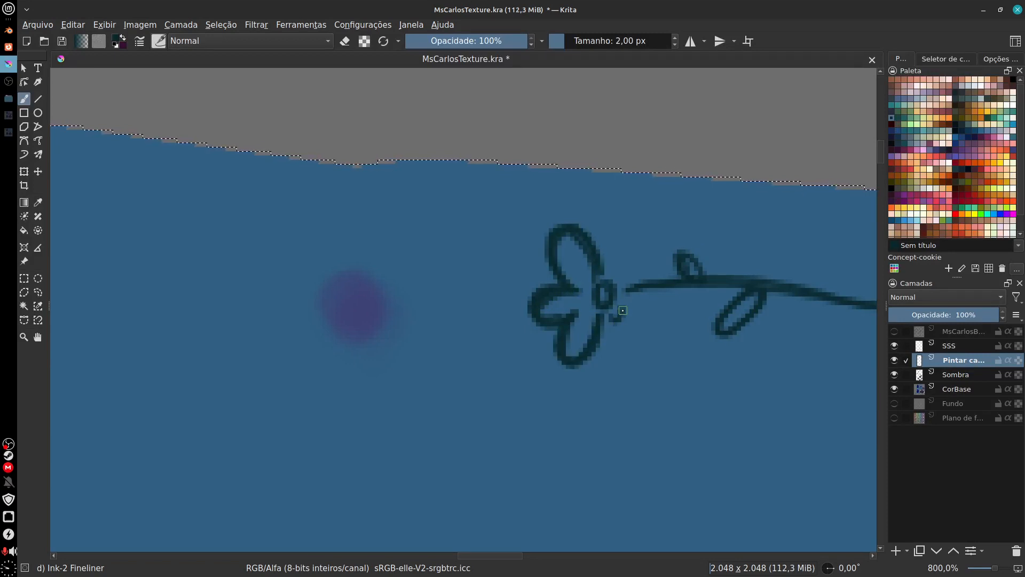
{"action": "mouse_move", "coordinate": [622, 310]}
{"action": "left_mouse_down"}
{"action": "mouse_move", "coordinate": [632, 291]}
{"action": "mouse_move", "coordinate": [622, 274]}
{"action": "left_mouse_up"}
{"action": "left_click_drag", "start_coordinate": [619, 336], "coordinate": [548, 415]}
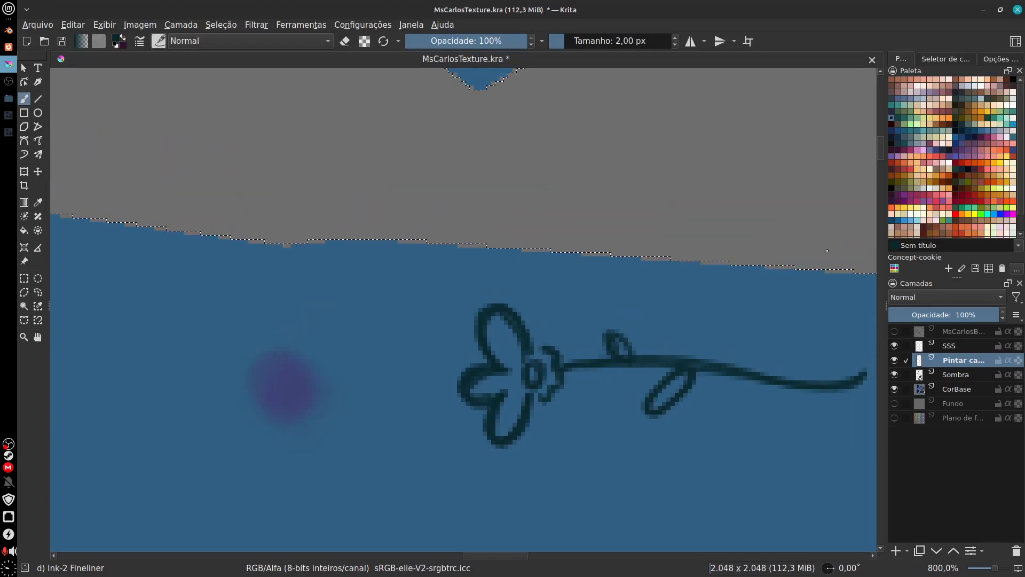
Step: Try orange accents from the palette in the flower's centre and upper petal
{"action": "left_click", "coordinate": [892, 209]}
{"action": "left_click_drag", "start_coordinate": [534, 367], "coordinate": [533, 381]}
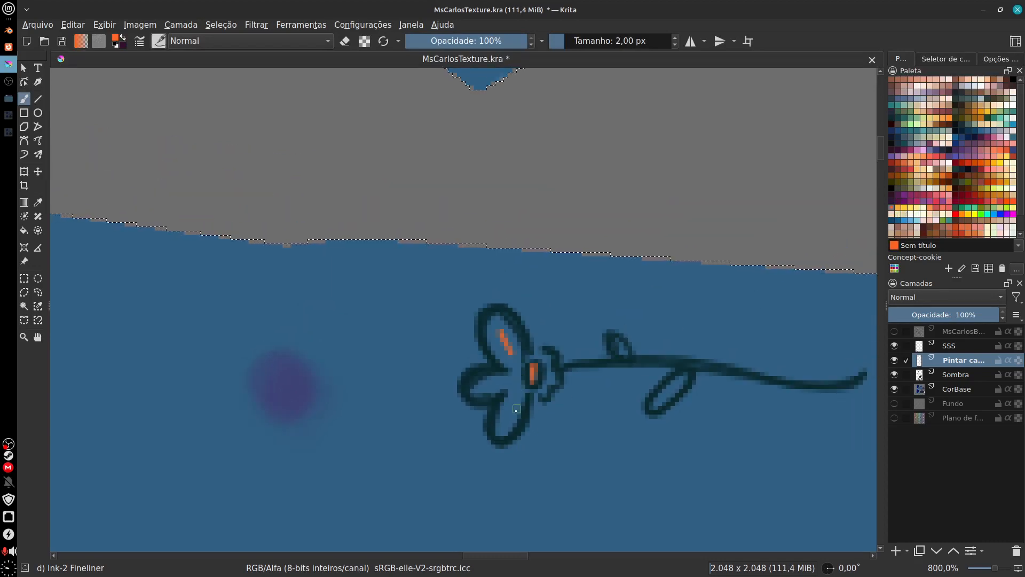
{"action": "scroll", "coordinate": [564, 399], "scroll_direction": "down", "scroll_amount": 9}
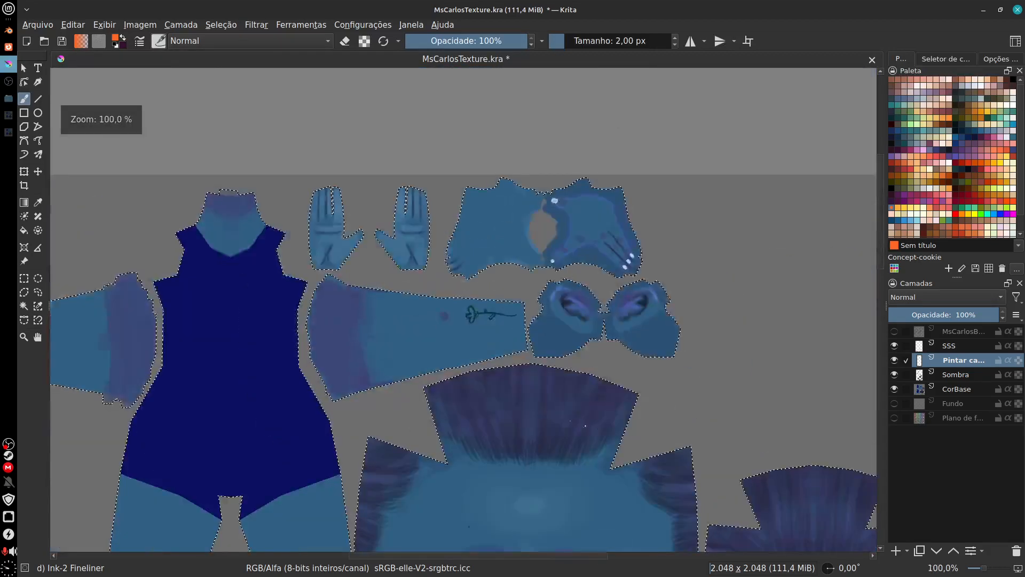
Step: Clear the selection and check the flower tattoo on the arm from a distance and up close
{"action": "left_click_drag", "start_coordinate": [684, 451], "coordinate": [720, 312]}
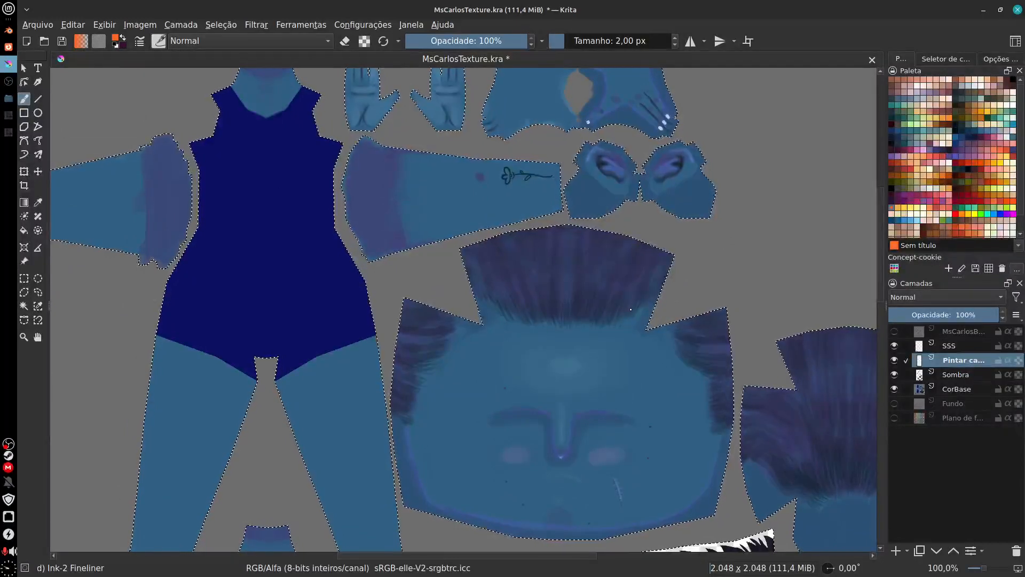
{"action": "key", "text": "ctrl+shift+a"}
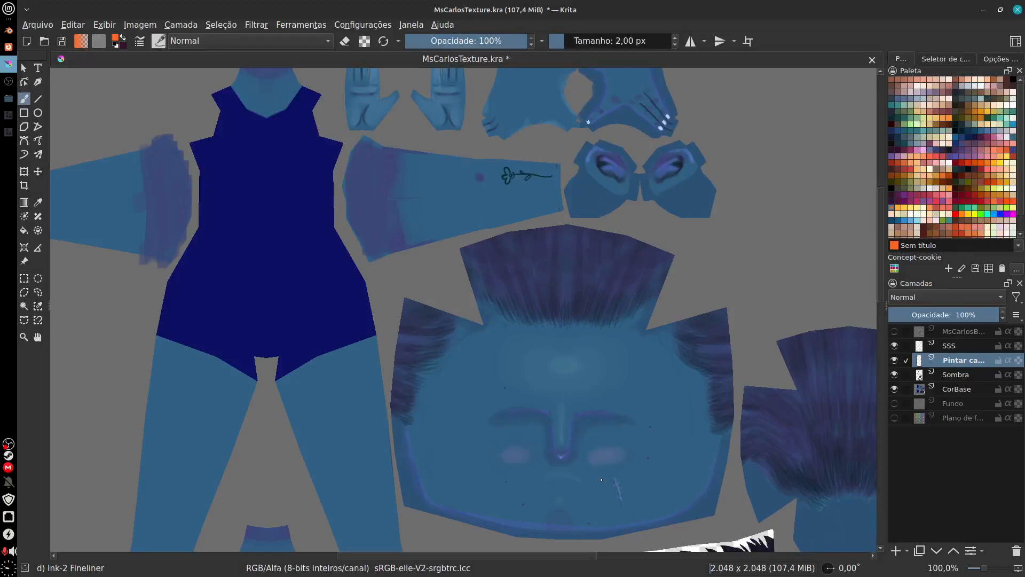
{"action": "key", "text": "plus"}
{"action": "key", "text": "plus"}
{"action": "left_click_drag", "start_coordinate": [556, 97], "coordinate": [520, 338]}
{"action": "key", "text": "plus"}
{"action": "key", "text": "plus"}
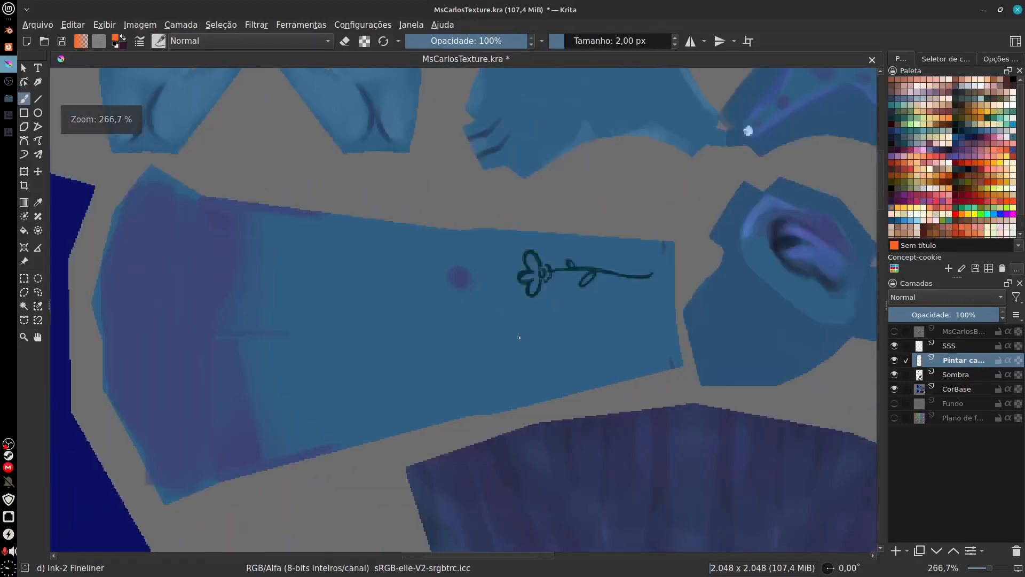
{"action": "left_click_drag", "start_coordinate": [604, 324], "coordinate": [536, 337]}
{"action": "key", "text": "minus"}
{"action": "key", "text": "1"}
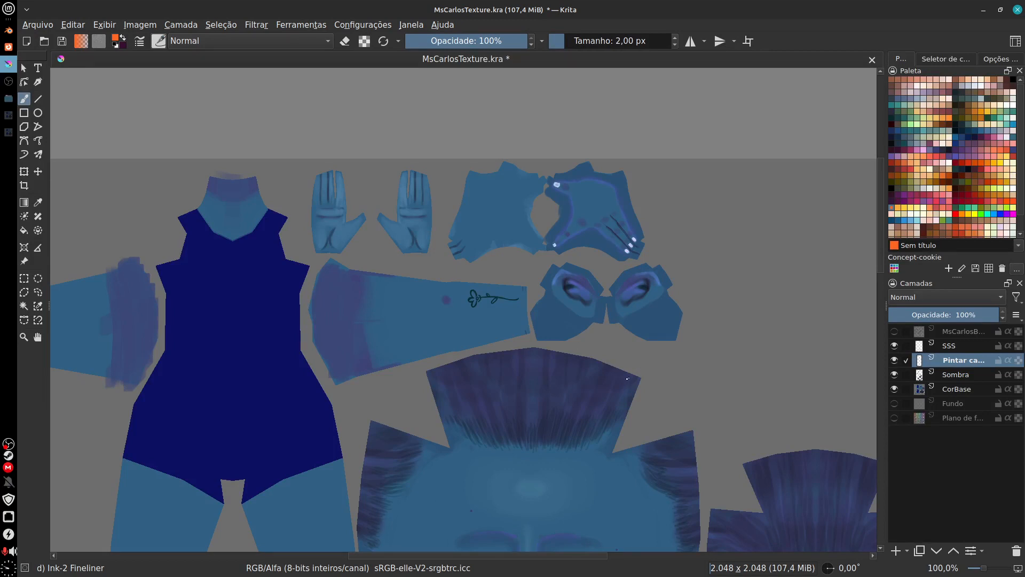
Step: Examine the whole texture layout, then the face's forehead highlight, brows, nose, blush and scar up close
{"action": "left_click_drag", "start_coordinate": [539, 302], "coordinate": [596, 306]}
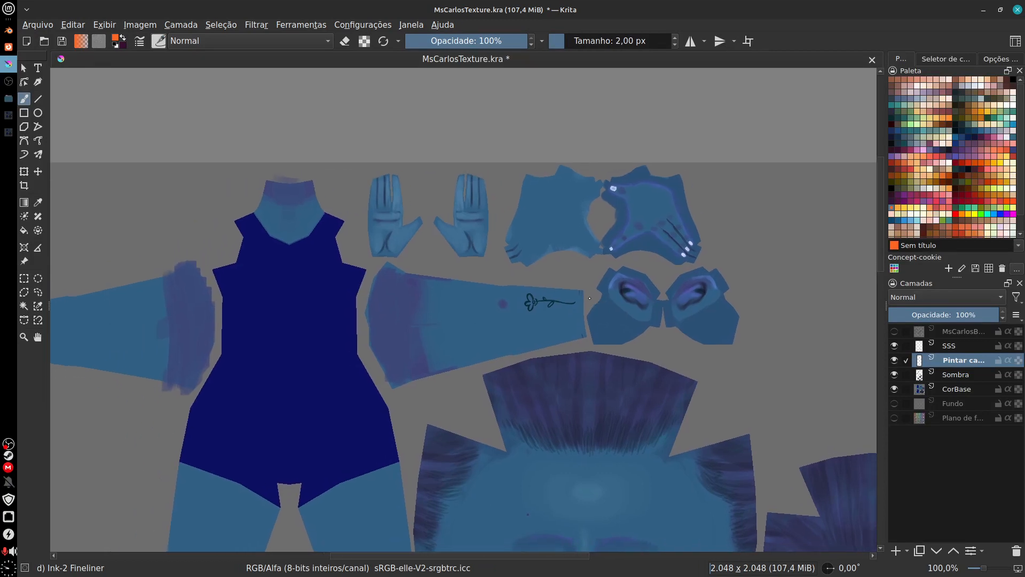
{"action": "scroll", "coordinate": [590, 298], "scroll_direction": "down", "scroll_amount": 3}
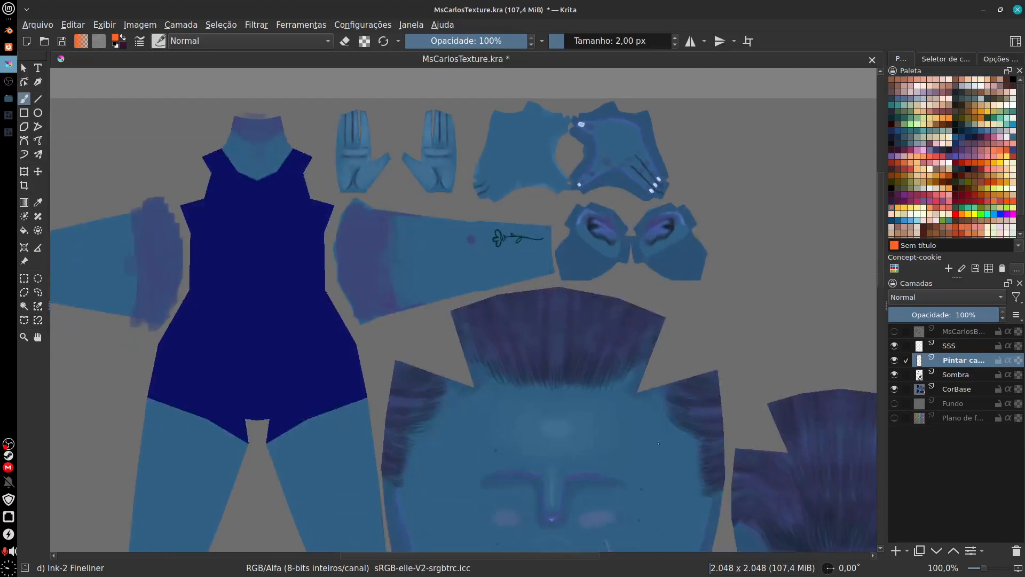
{"action": "scroll", "coordinate": [683, 352], "scroll_direction": "down", "scroll_amount": 5}
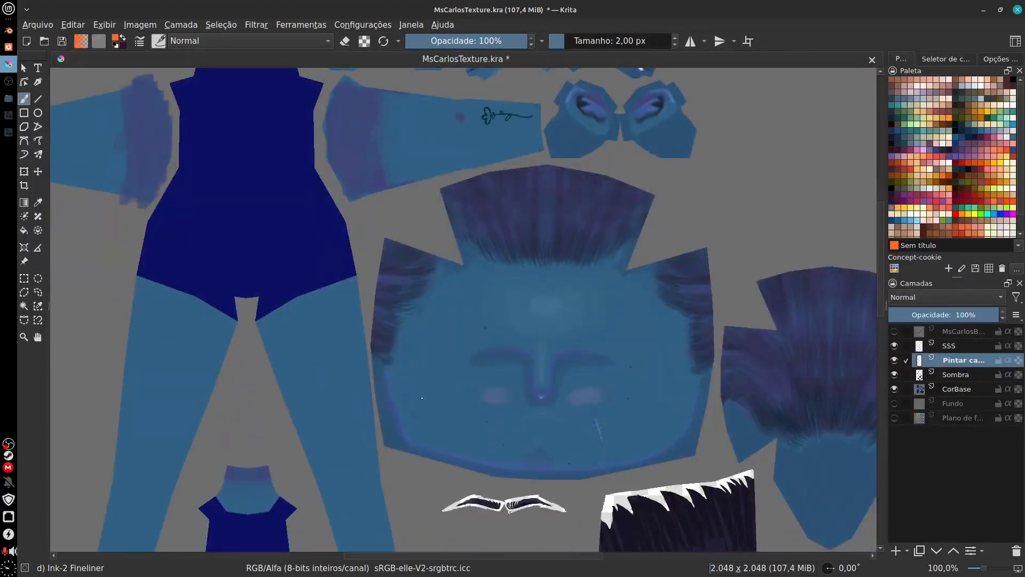
{"action": "scroll", "coordinate": [619, 260], "scroll_direction": "up", "scroll_amount": 5}
{"action": "scroll", "coordinate": [619, 260], "scroll_direction": "right", "scroll_amount": 4}
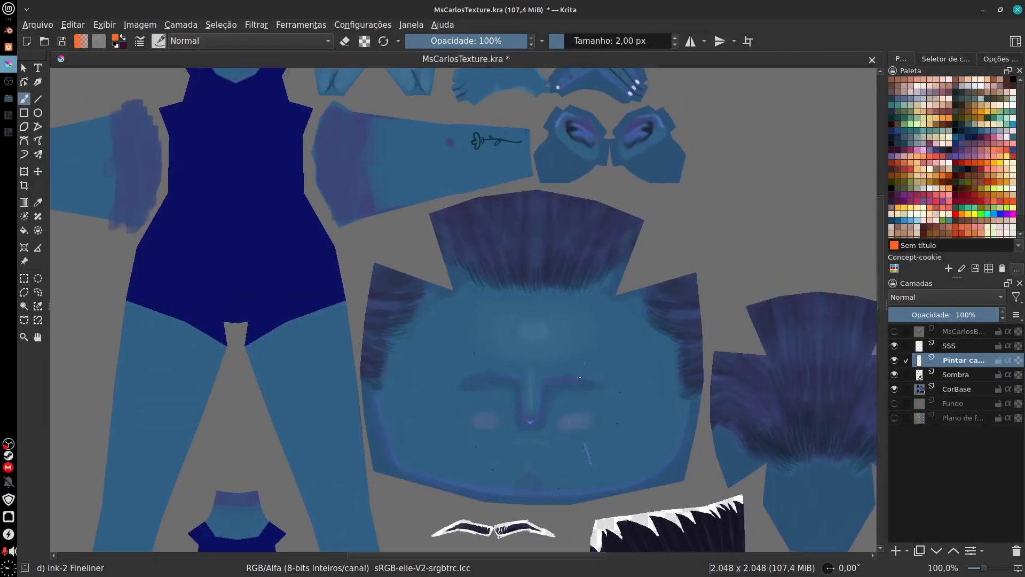
{"action": "scroll", "coordinate": [550, 288], "scroll_direction": "up", "scroll_amount": 3}
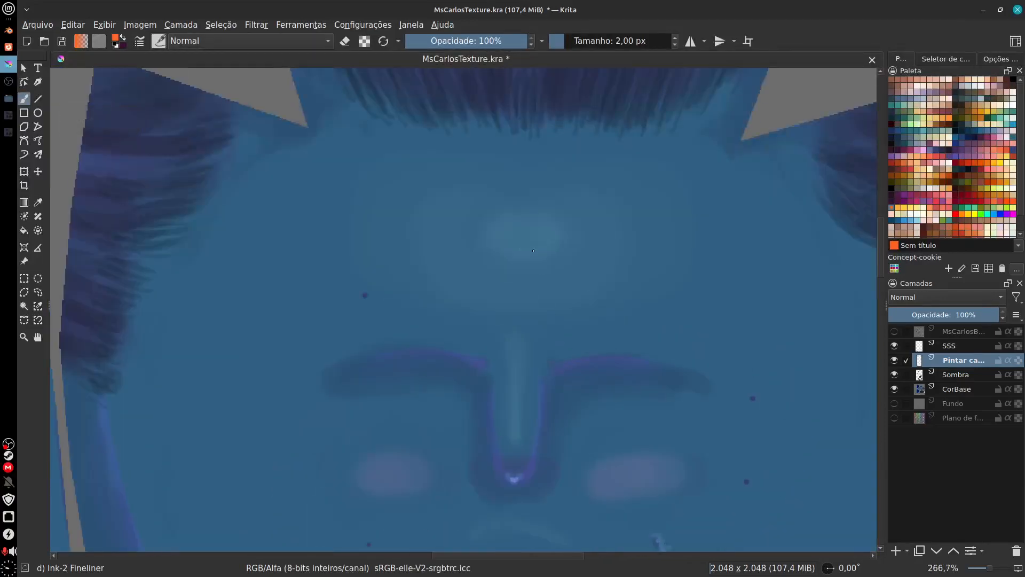
{"action": "scroll", "coordinate": [496, 393], "scroll_direction": "up", "scroll_amount": 10}
{"action": "scroll", "coordinate": [485, 411], "scroll_direction": "down", "scroll_amount": 10}
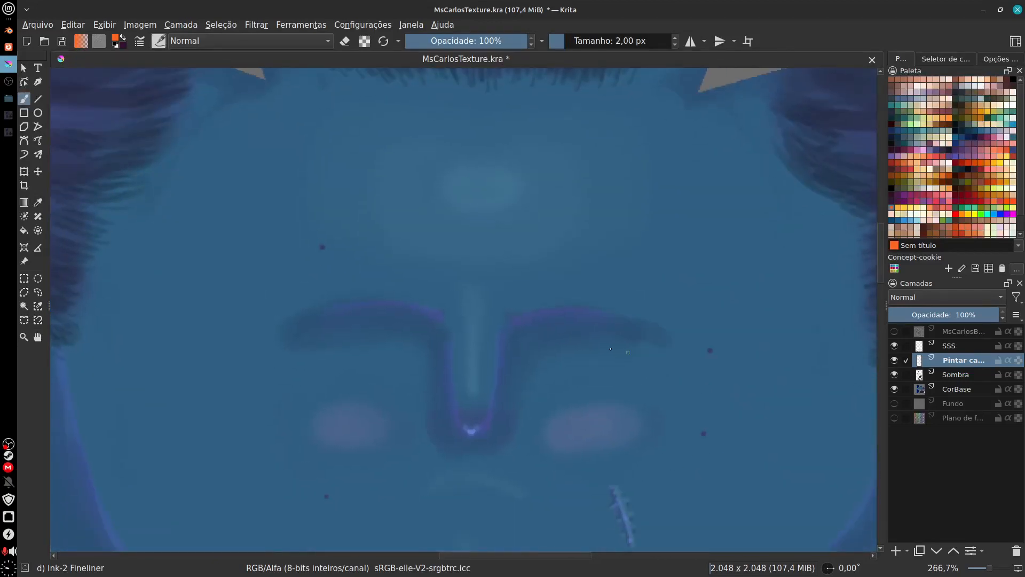
{"action": "scroll", "coordinate": [572, 270], "scroll_direction": "up", "scroll_amount": 10}
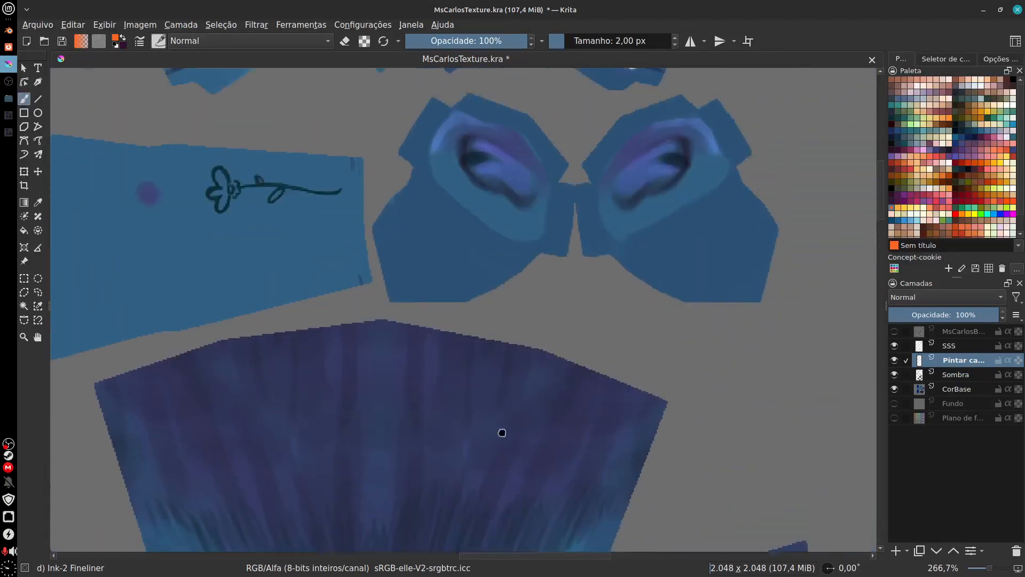
Step: Inspect the ears, flower tattoo, hairline, eyebrows and dark hair pieces across the texture
{"action": "left_click_drag", "start_coordinate": [502, 433], "coordinate": [598, 459]}
{"action": "left_click_drag", "start_coordinate": [570, 405], "coordinate": [615, 403]}
{"action": "left_click_drag", "start_coordinate": [478, 494], "coordinate": [530, 414]}
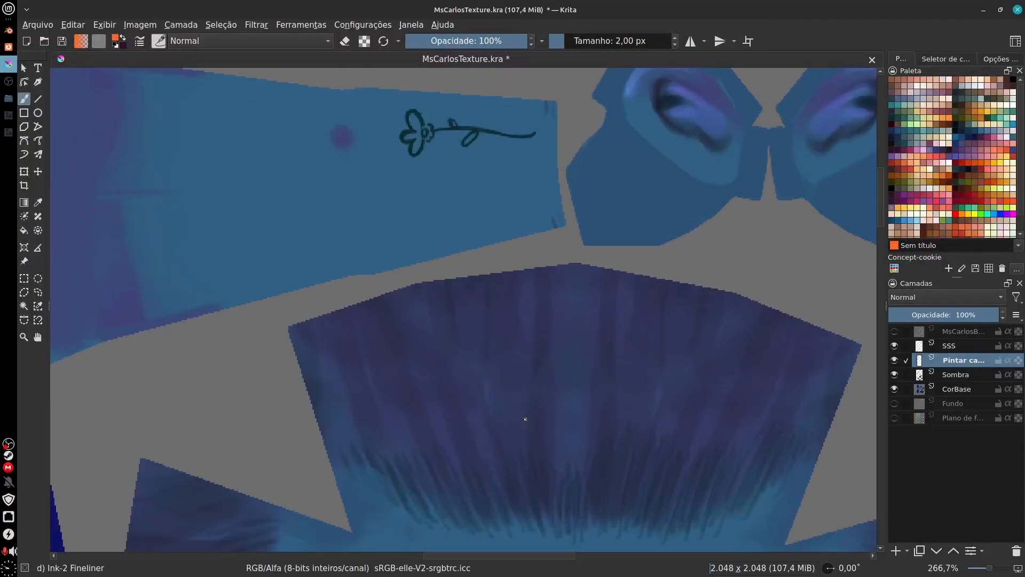
{"action": "left_click_drag", "start_coordinate": [525, 419], "coordinate": [455, 193]}
{"action": "left_click_drag", "start_coordinate": [552, 342], "coordinate": [523, 215]}
{"action": "key", "text": "ctrl+minus"}
{"action": "key", "text": "ctrl+minus"}
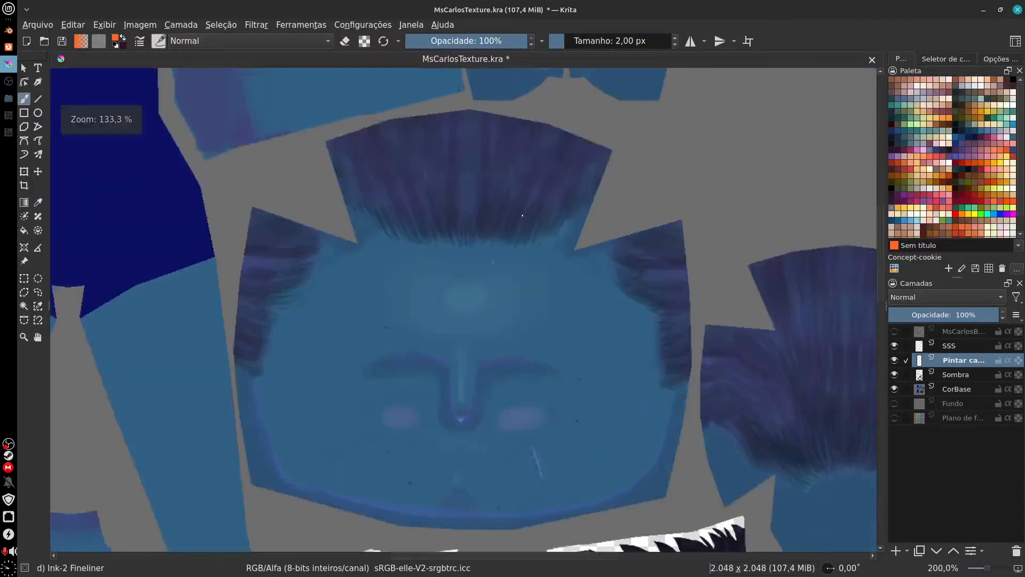
{"action": "left_click_drag", "start_coordinate": [496, 411], "coordinate": [470, 239]}
{"action": "left_click_drag", "start_coordinate": [631, 299], "coordinate": [417, 374]}
{"action": "left_click_drag", "start_coordinate": [512, 427], "coordinate": [538, 270]}
{"action": "left_click_drag", "start_coordinate": [536, 450], "coordinate": [613, 348]}
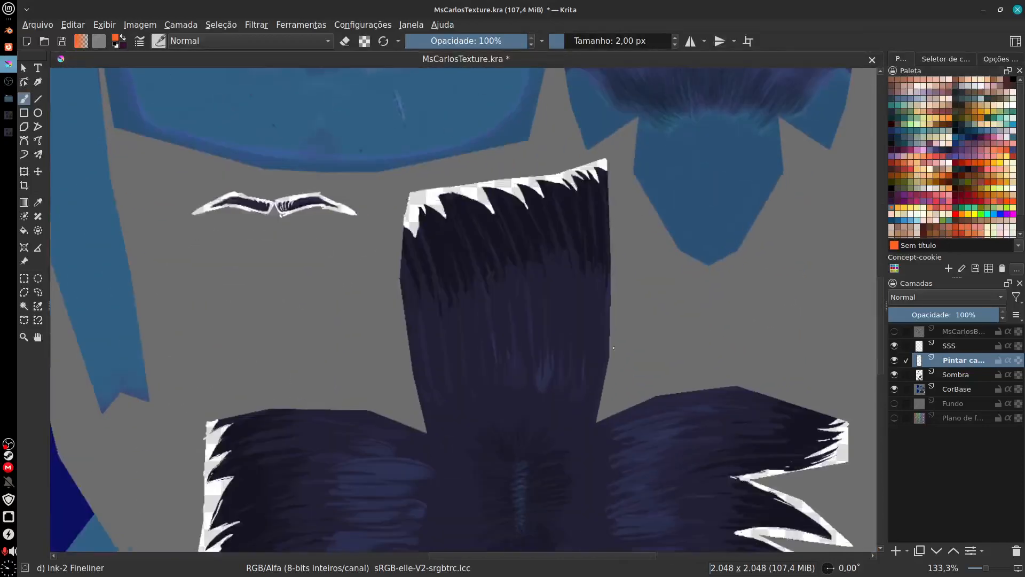
{"action": "left_click_drag", "start_coordinate": [466, 474], "coordinate": [659, 263]}
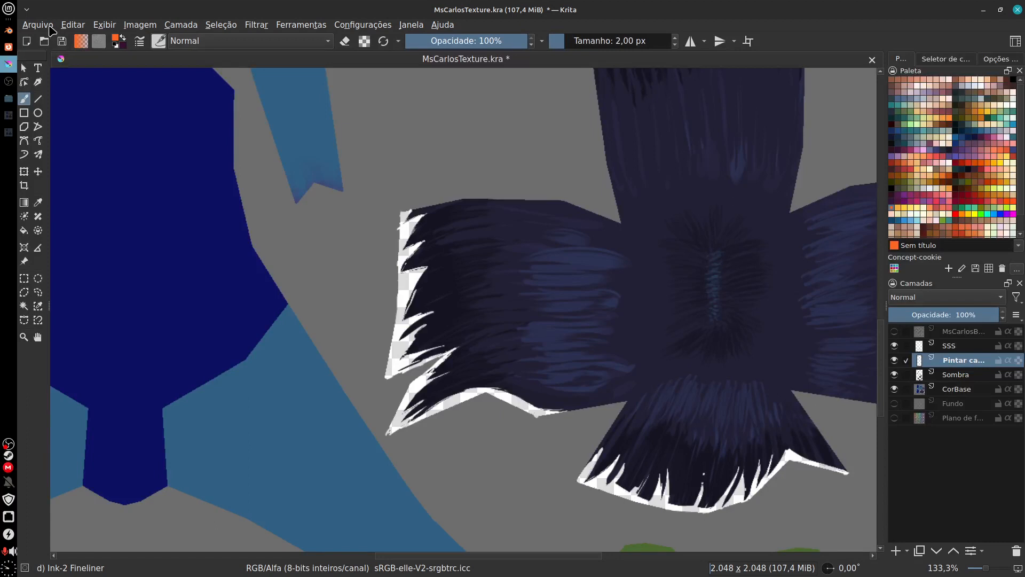
Step: Export the painted texture as a PNG over BodyColor.png with forced sRGB conversion and the alpha channel stored
{"action": "left_click", "coordinate": [38, 25]}
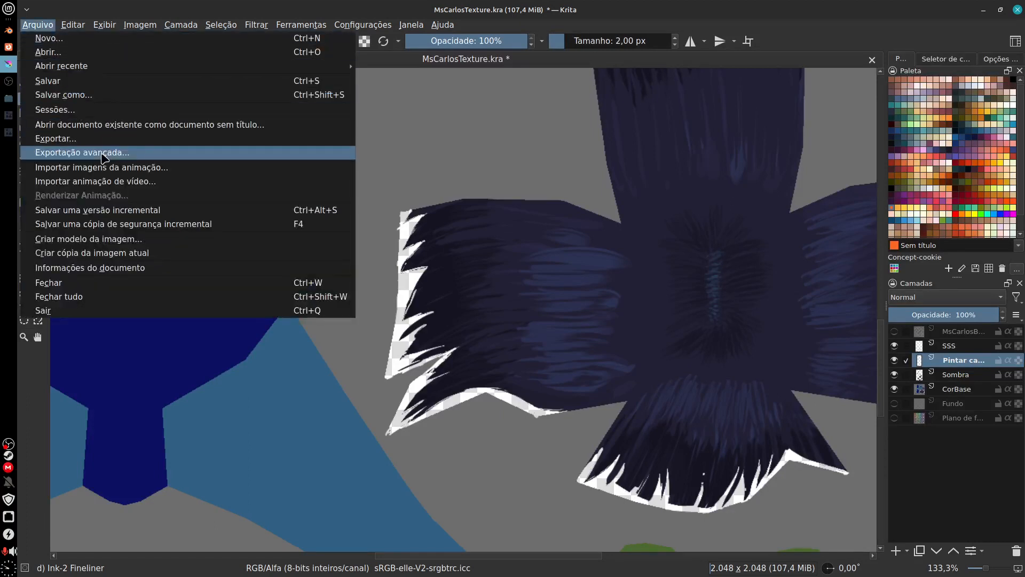
{"action": "left_click", "coordinate": [103, 141]}
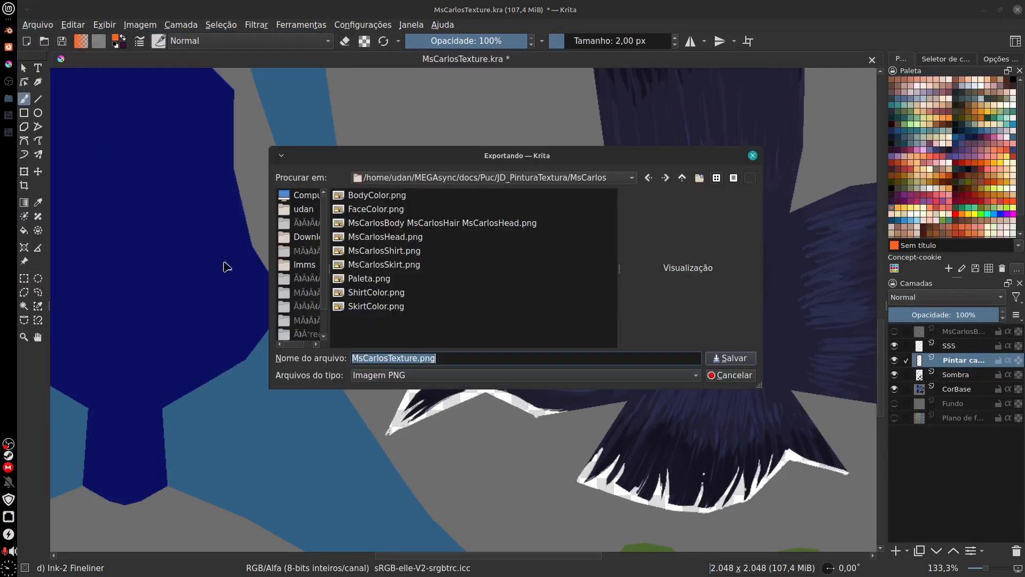
{"action": "left_click", "coordinate": [396, 195]}
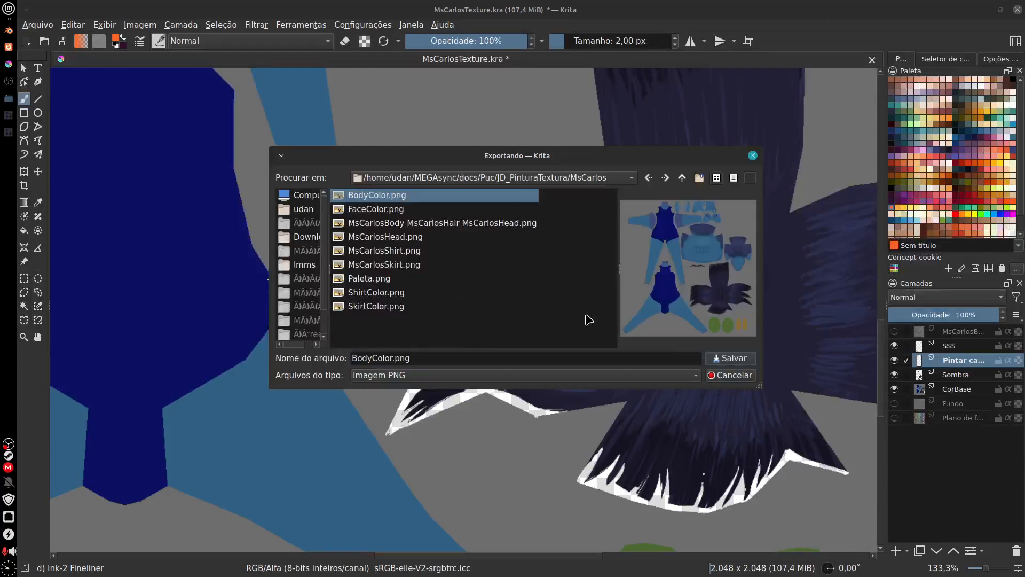
{"action": "left_click", "coordinate": [729, 360]}
{"action": "left_click", "coordinate": [561, 277]}
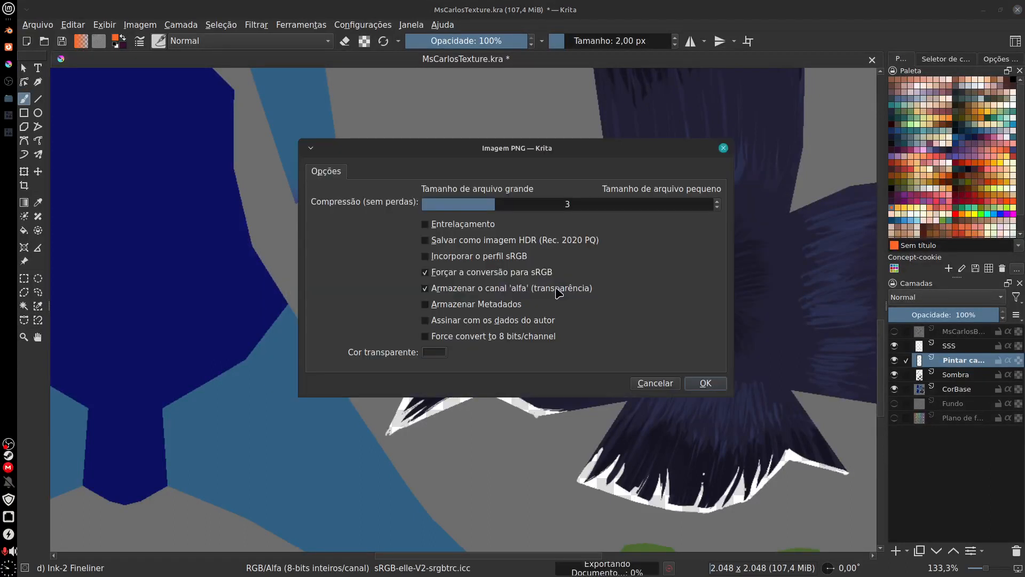
{"action": "left_click", "coordinate": [704, 384]}
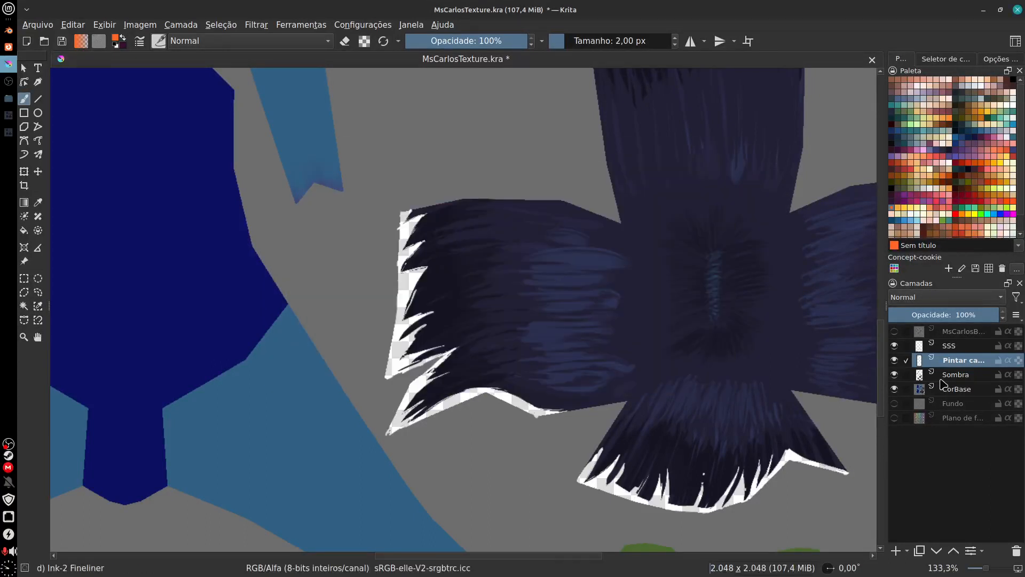
Step: Hide the Sombra, hair painting and SSS layers and export the CorBase version as BodyColorOLD.png
{"action": "left_click_drag", "start_coordinate": [897, 375], "coordinate": [895, 348]}
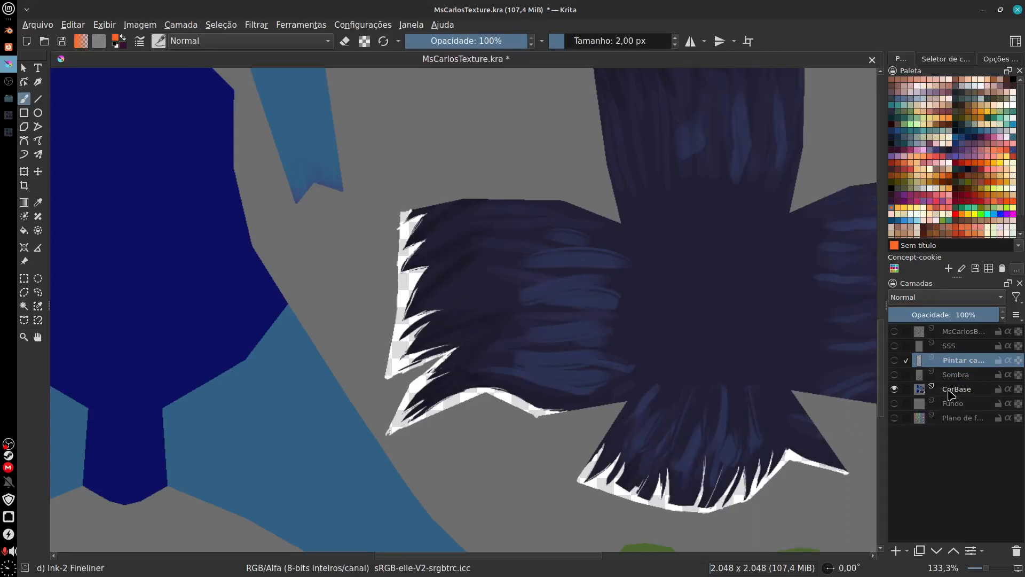
{"action": "left_click", "coordinate": [952, 395]}
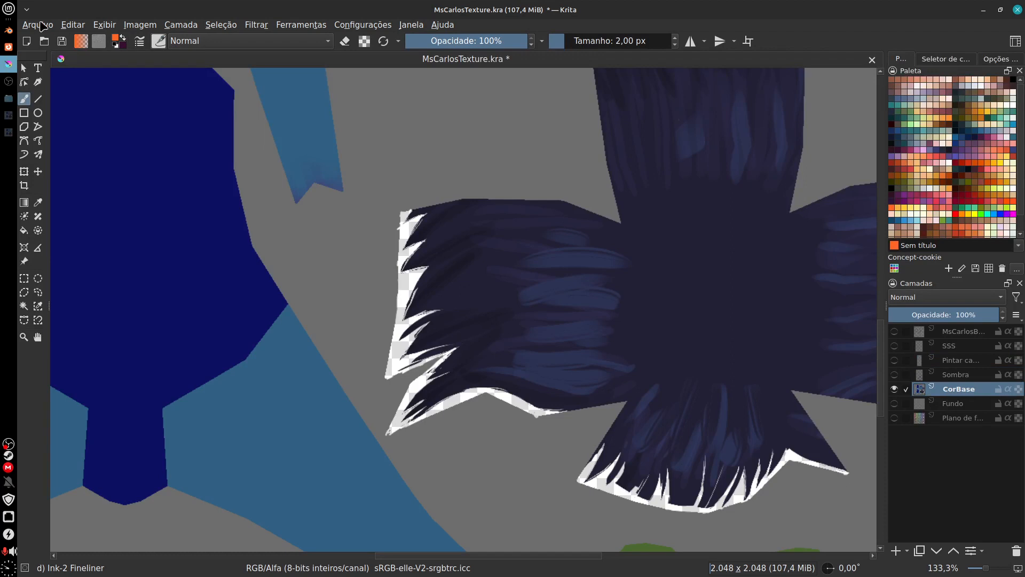
{"action": "left_click", "coordinate": [37, 24]}
{"action": "left_click", "coordinate": [59, 139]}
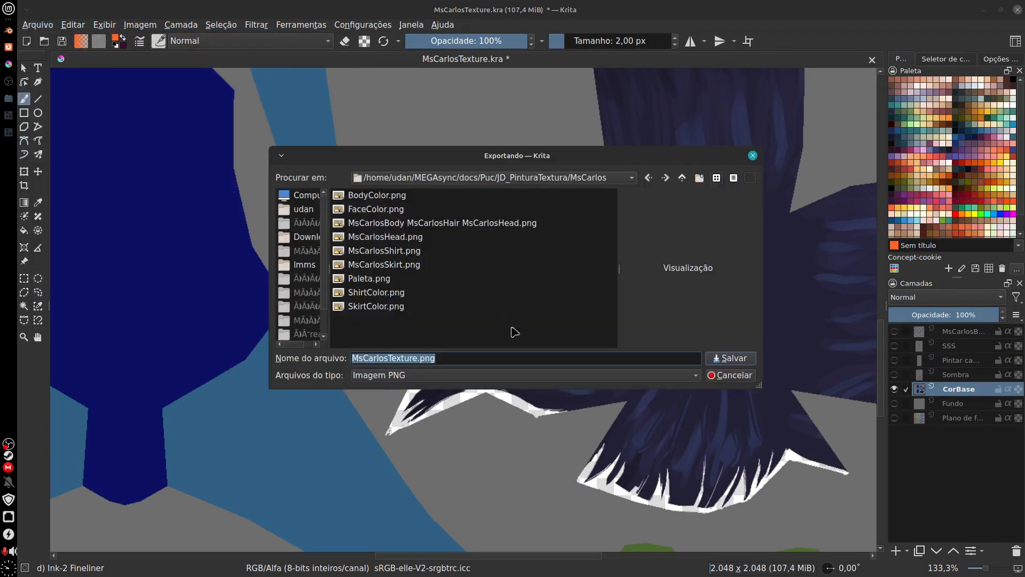
{"action": "left_click", "coordinate": [386, 197]}
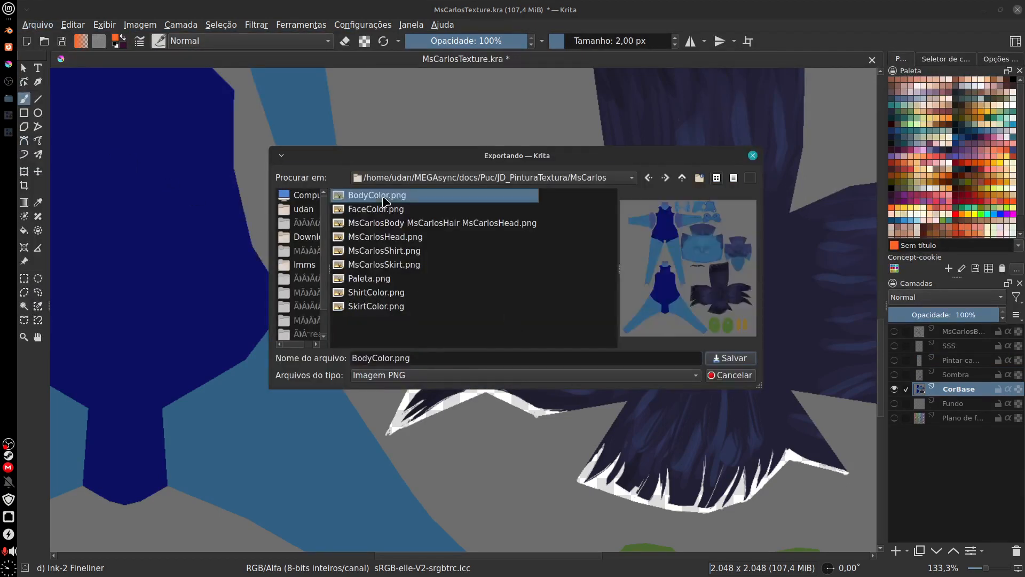
{"action": "left_click", "coordinate": [396, 359]}
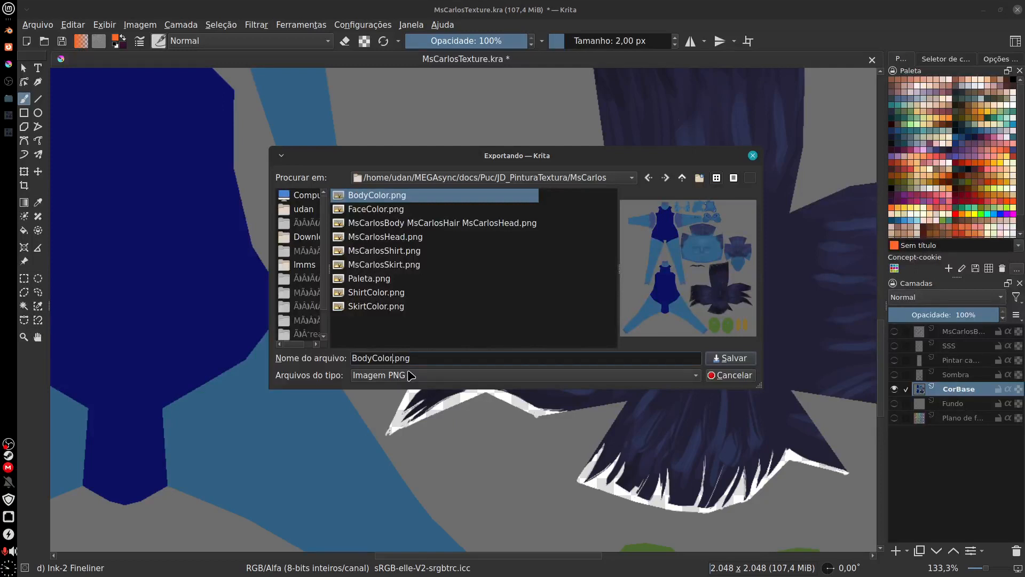
{"action": "type", "text": "O"}
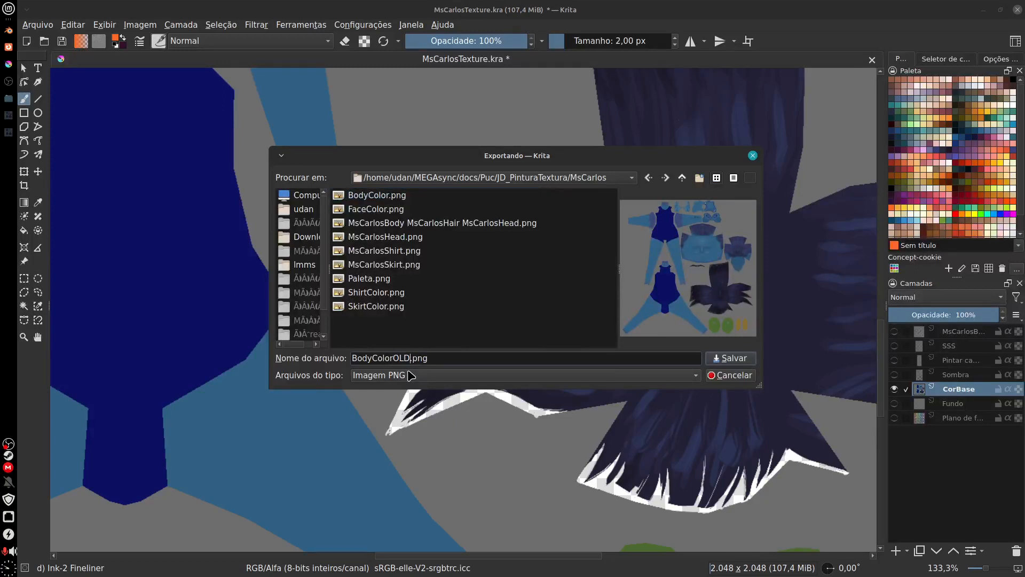
{"action": "type", "text": "LD"}
{"action": "left_click", "coordinate": [734, 360]}
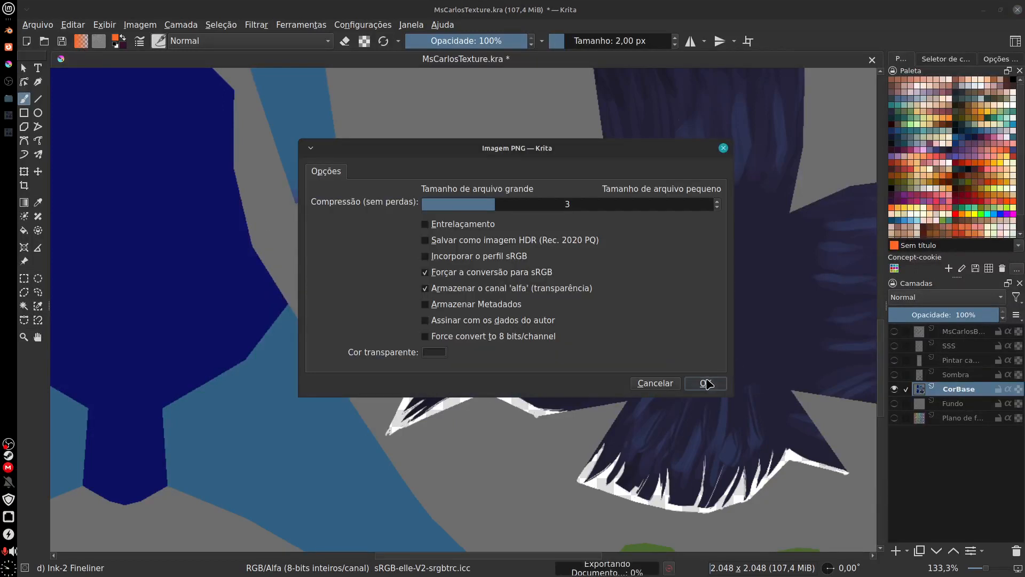
{"action": "left_click", "coordinate": [705, 384]}
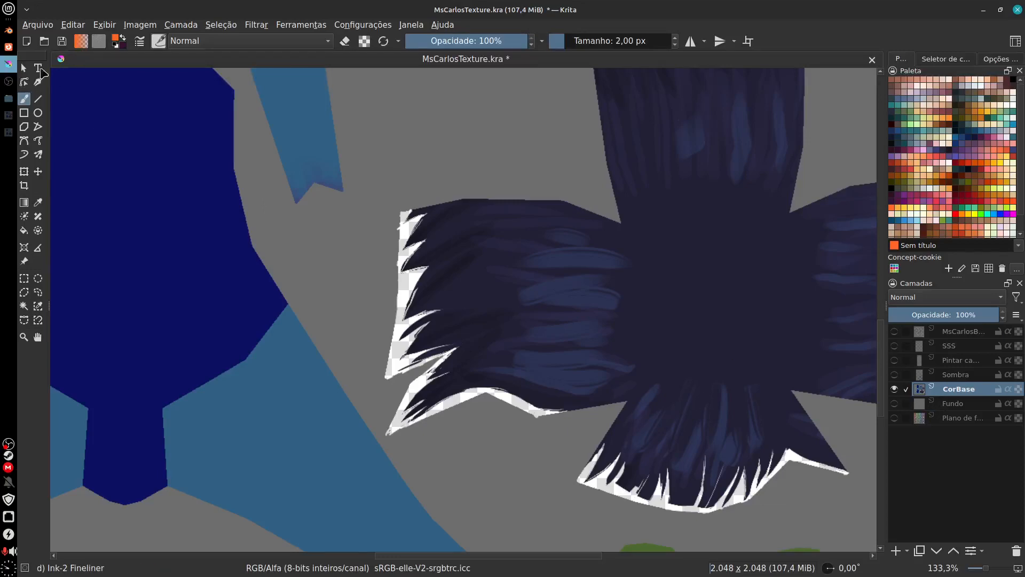
Step: Switch to Blender and open the Texture Paint workspace with the character's head in a three-quarter view
{"action": "left_click", "coordinate": [9, 33]}
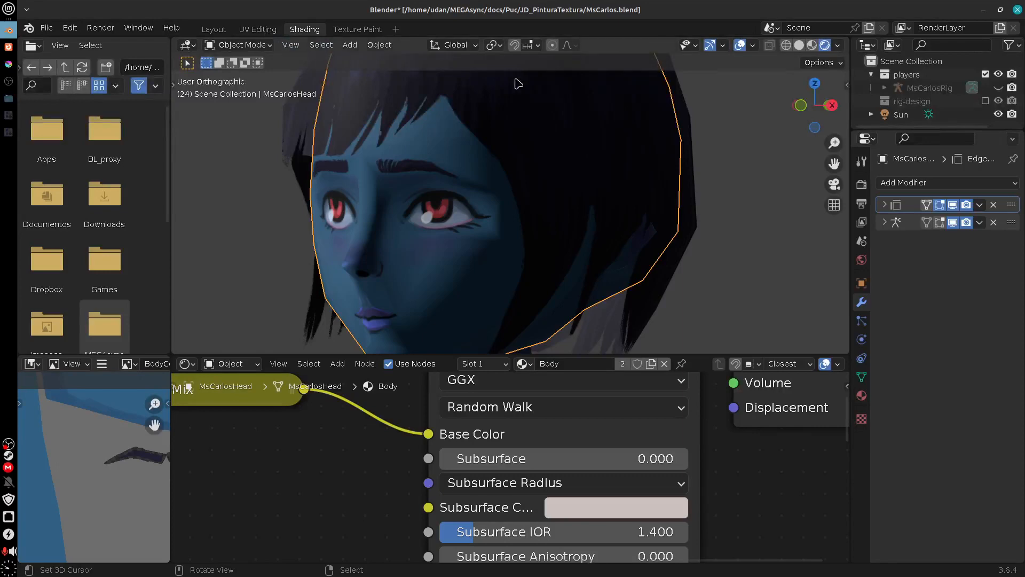
{"action": "left_click", "coordinate": [799, 45]}
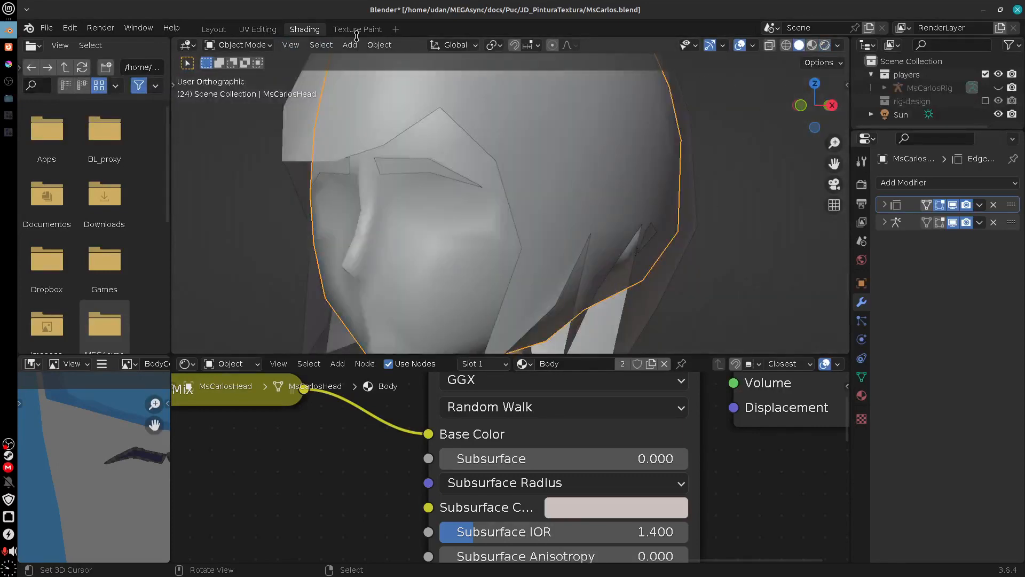
{"action": "left_click", "coordinate": [214, 30]}
{"action": "mouse_move", "coordinate": [613, 364]}
{"action": "left_mouse_down"}
{"action": "mouse_move", "coordinate": [643, 367]}
{"action": "mouse_move", "coordinate": [609, 364]}
{"action": "left_mouse_up"}
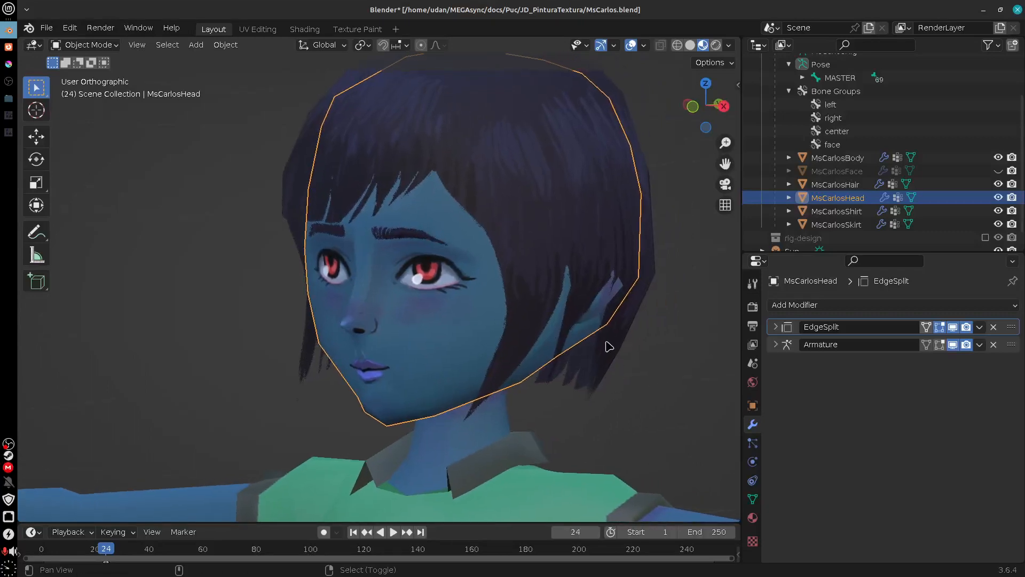
{"action": "left_click", "coordinate": [259, 29]}
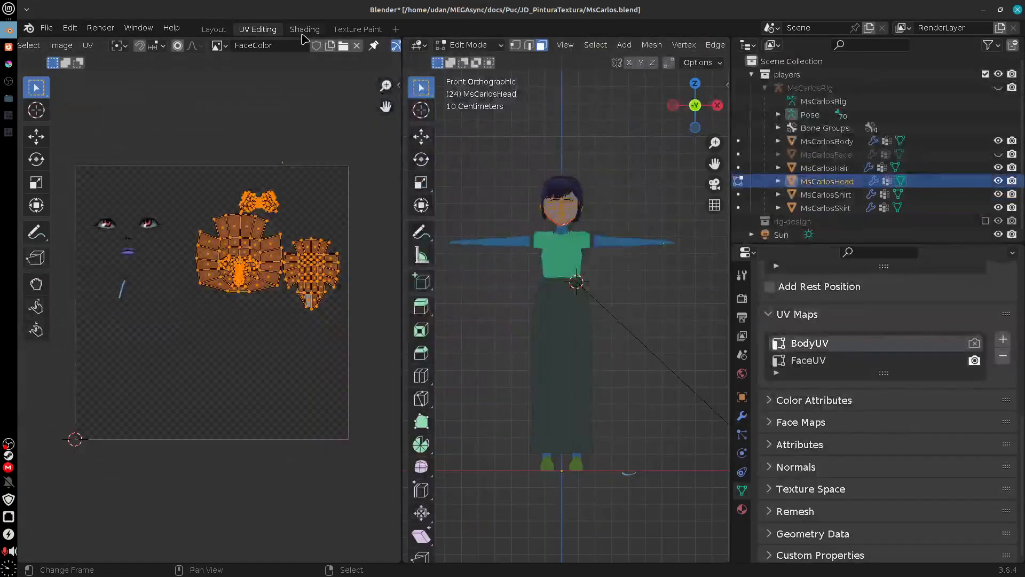
{"action": "left_click", "coordinate": [337, 30]}
{"action": "scroll", "coordinate": [693, 458], "scroll_direction": "down", "scroll_amount": 2}
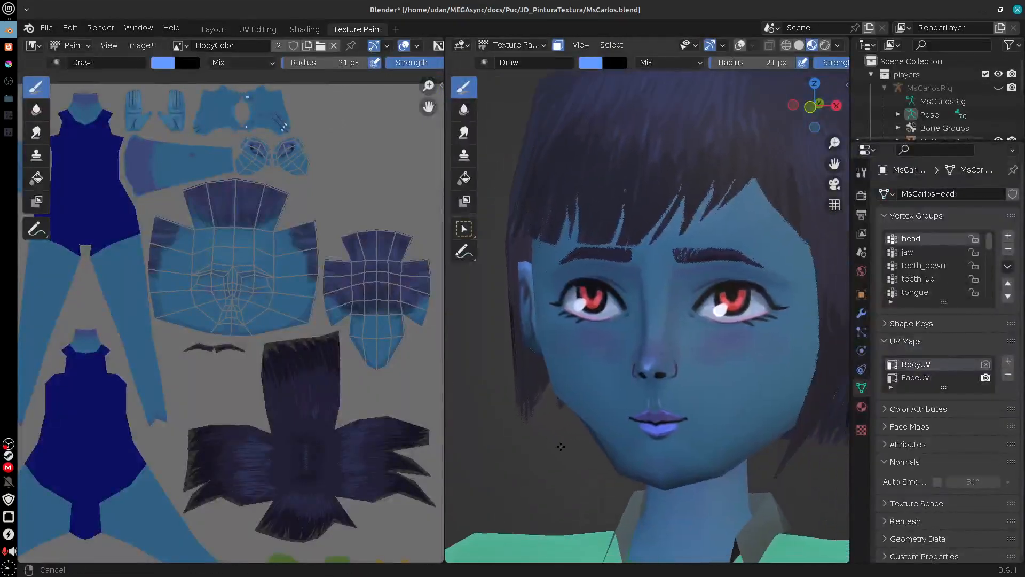
{"action": "left_click_drag", "start_coordinate": [675, 467], "coordinate": [786, 431]}
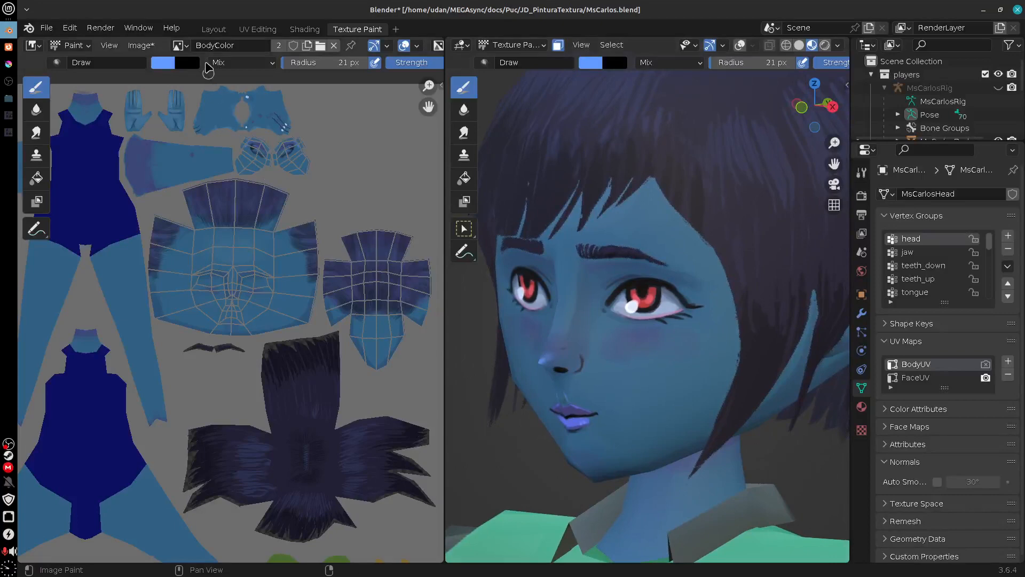
Step: Replace the BodyColor image with BodyColorOLD.png
{"action": "left_click", "coordinate": [140, 45]}
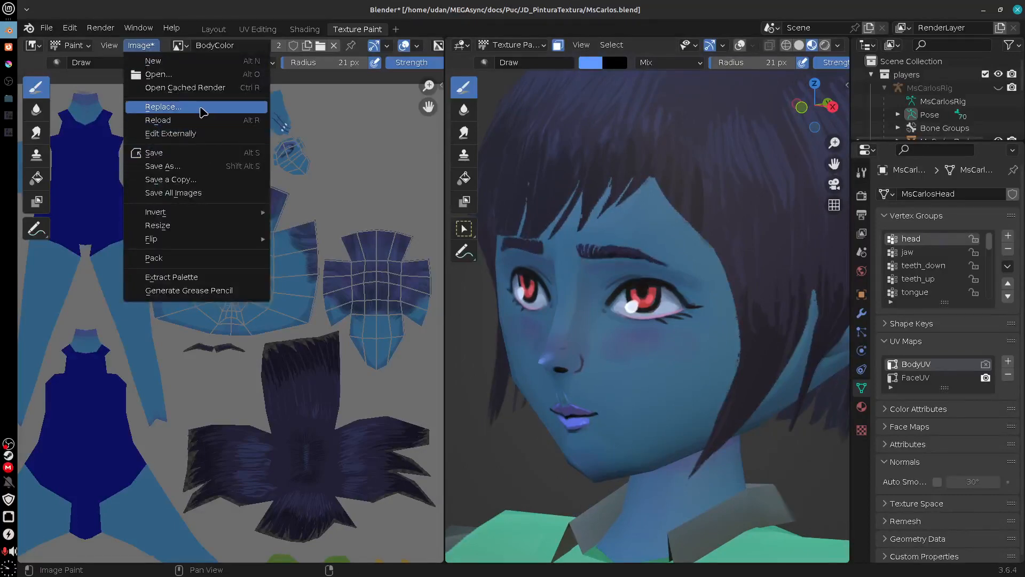
{"action": "left_click", "coordinate": [207, 111]}
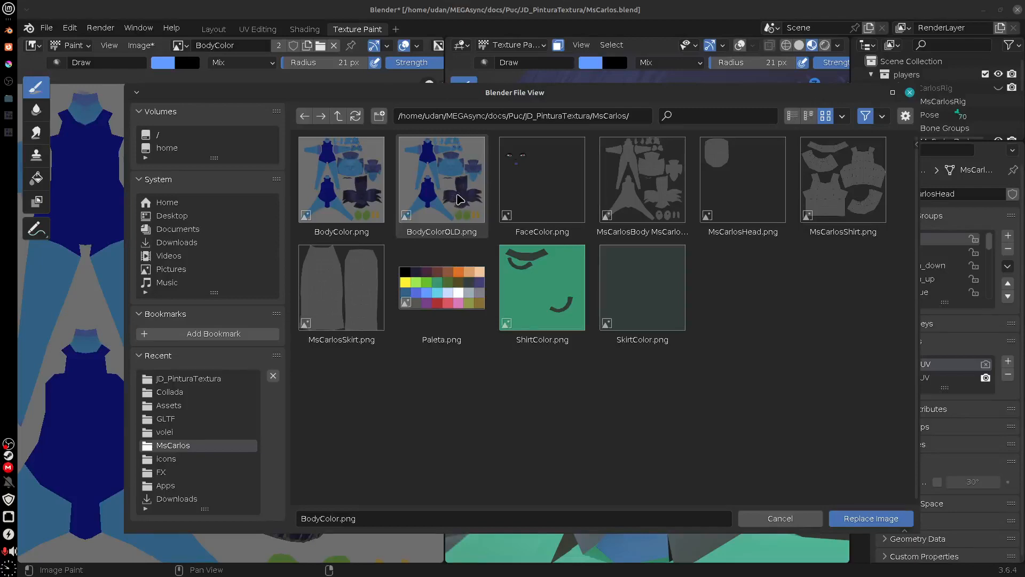
{"action": "left_click", "coordinate": [871, 518]}
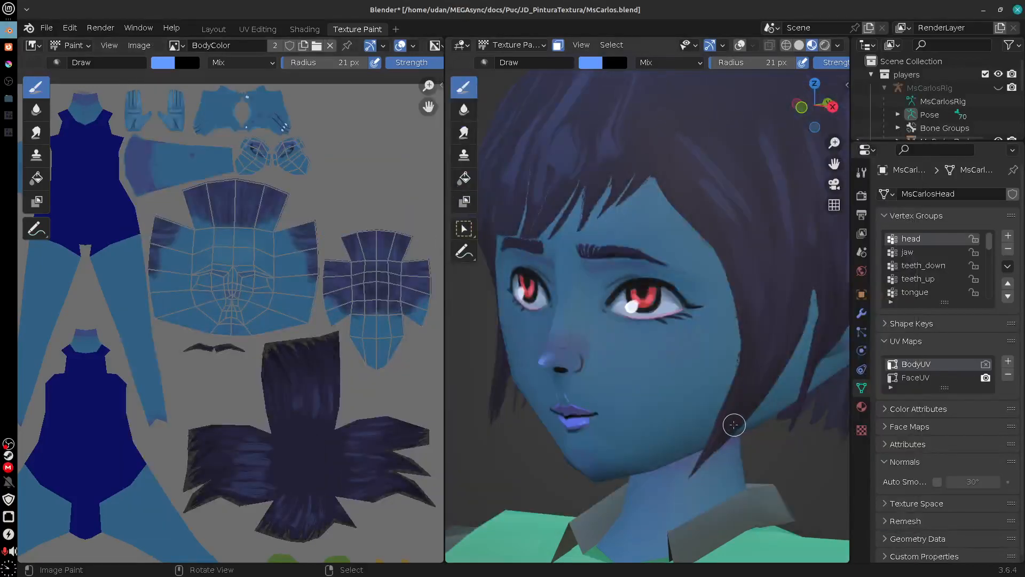
Step: Widen the 3D viewport and examine the old texture on the character's face and hair
{"action": "left_click_drag", "start_coordinate": [734, 424], "coordinate": [732, 426]}
{"action": "scroll", "coordinate": [737, 425], "scroll_direction": "down", "scroll_amount": 1}
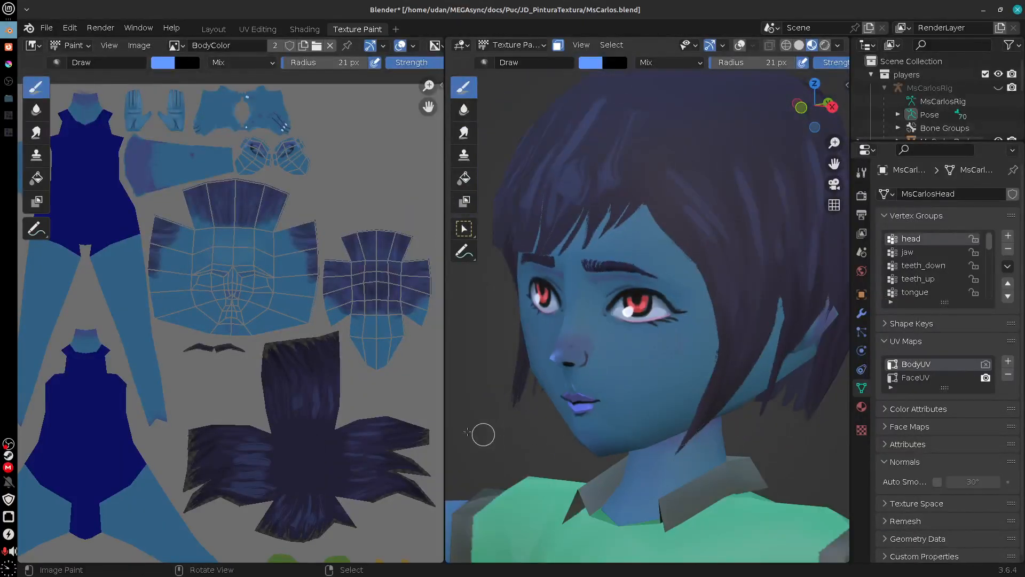
{"action": "left_click_drag", "start_coordinate": [445, 437], "coordinate": [316, 437]}
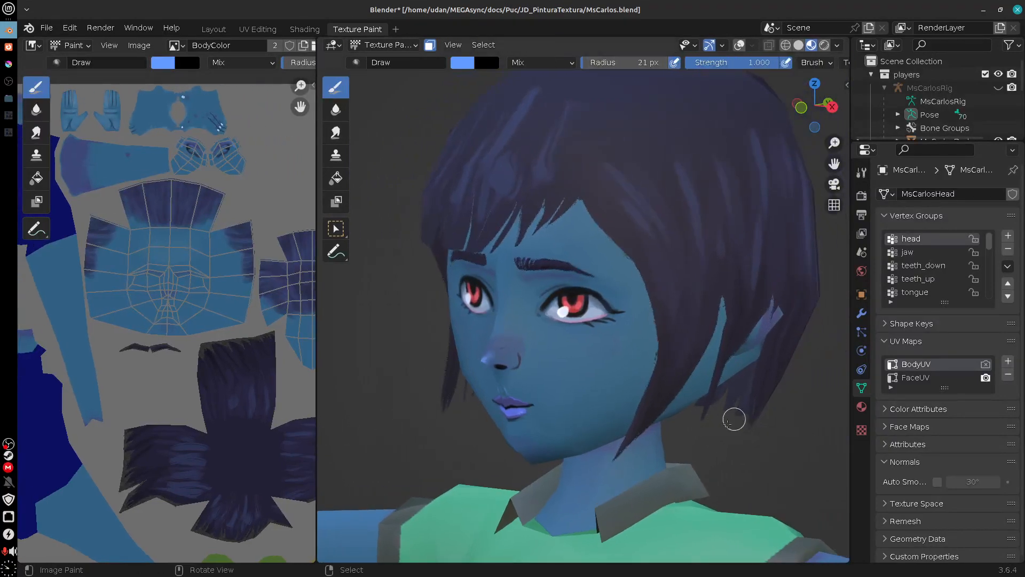
{"action": "mouse_move", "coordinate": [732, 416]}
{"action": "left_mouse_down"}
{"action": "mouse_move", "coordinate": [709, 452]}
{"action": "mouse_move", "coordinate": [735, 426]}
{"action": "mouse_move", "coordinate": [733, 443]}
{"action": "mouse_move", "coordinate": [753, 441]}
{"action": "mouse_move", "coordinate": [710, 442]}
{"action": "mouse_move", "coordinate": [701, 483]}
{"action": "mouse_move", "coordinate": [716, 452]}
{"action": "mouse_move", "coordinate": [716, 468]}
{"action": "left_mouse_up"}
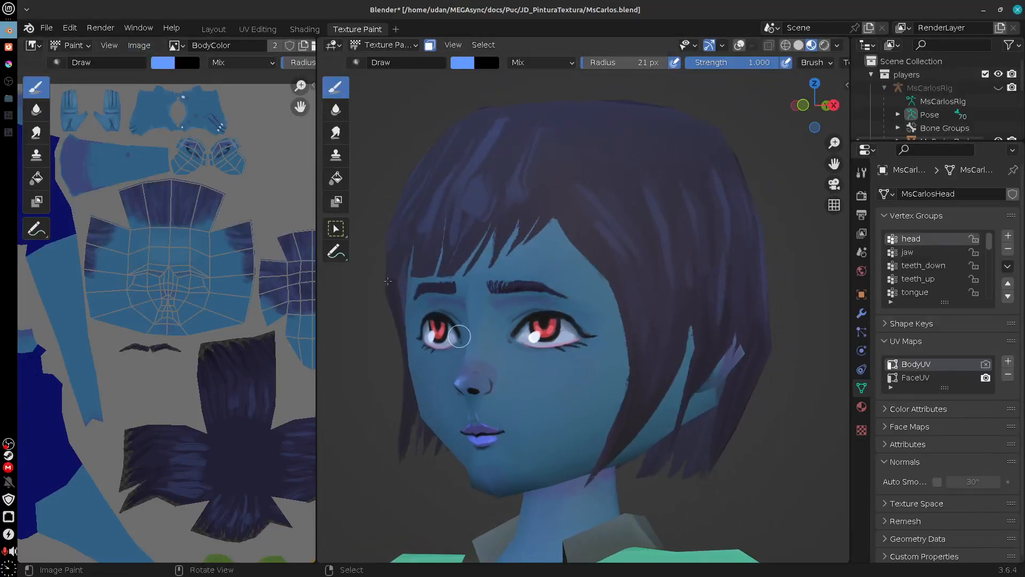
Step: Replace the old texture image with the newly exported BodyColor.png
{"action": "left_click", "coordinate": [139, 45]}
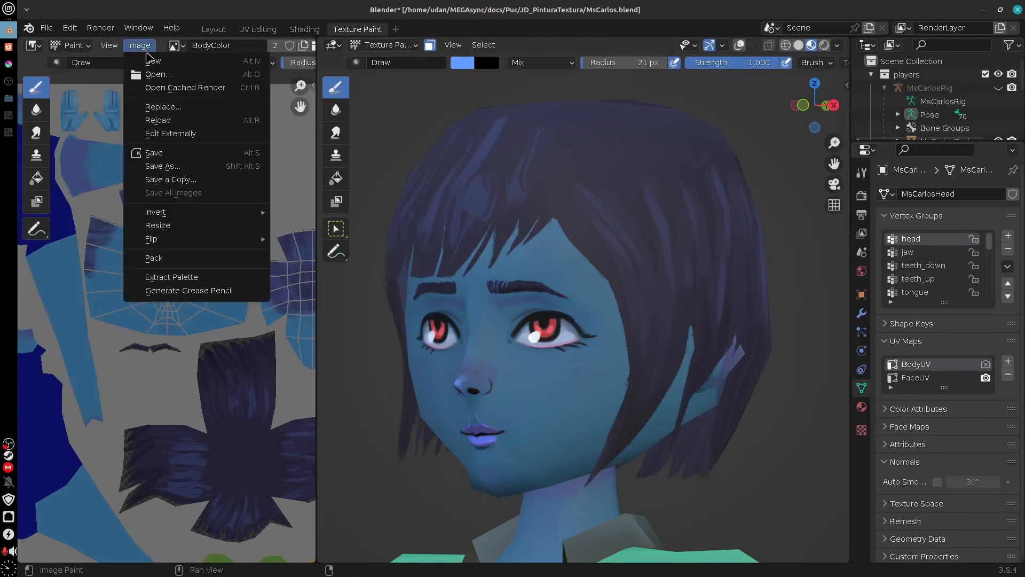
{"action": "left_click", "coordinate": [213, 107]}
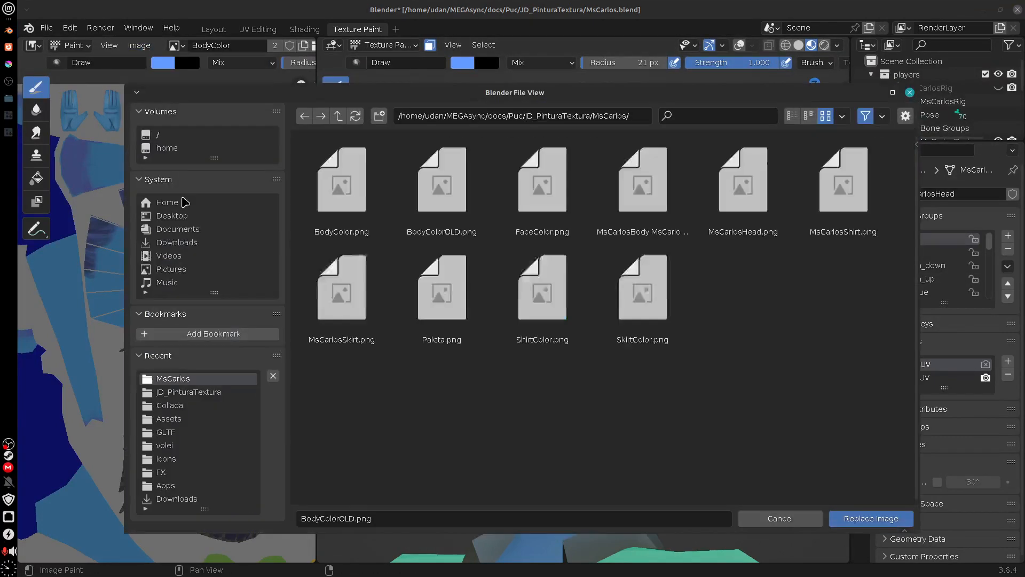
{"action": "left_click_drag", "start_coordinate": [653, 94], "coordinate": [326, 120]}
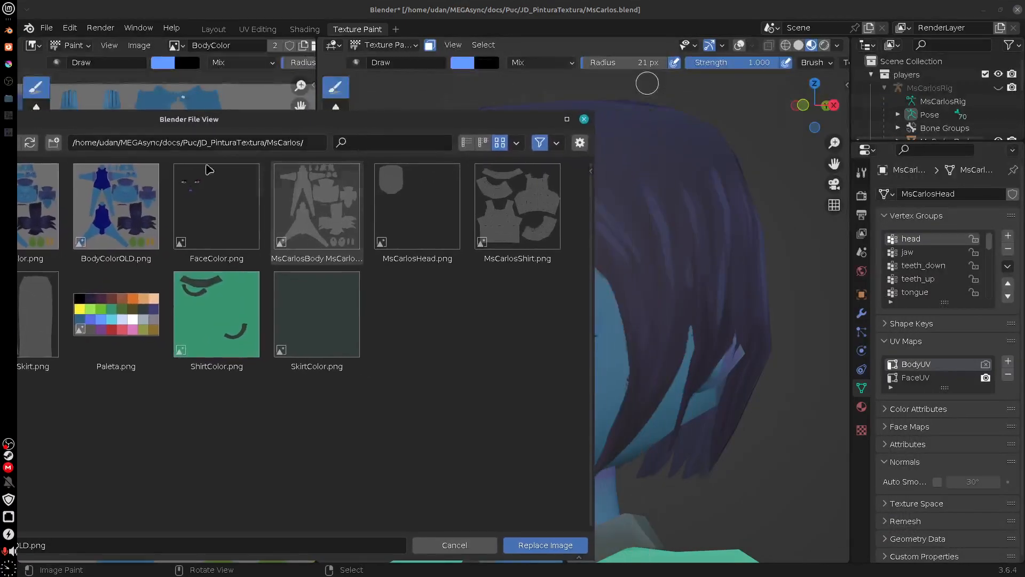
{"action": "double_click", "coordinate": [41, 223]}
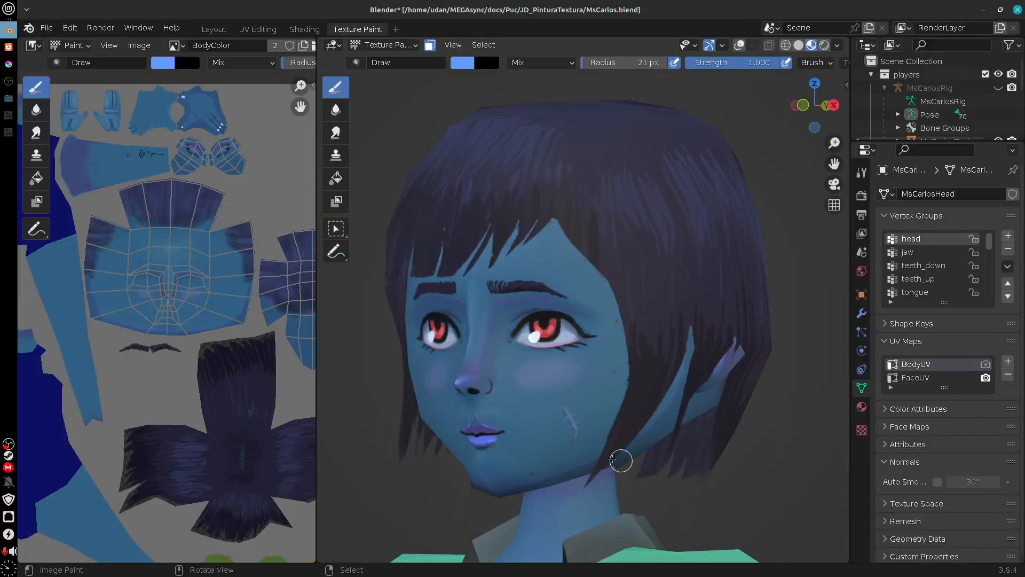
Step: Examine the new texture on the character's face, hair and upper body from several angles and distances
{"action": "mouse_move", "coordinate": [618, 458]}
{"action": "left_mouse_down"}
{"action": "mouse_move", "coordinate": [593, 443]}
{"action": "mouse_move", "coordinate": [616, 453]}
{"action": "mouse_move", "coordinate": [596, 454]}
{"action": "left_mouse_up"}
{"action": "mouse_move", "coordinate": [537, 381]}
{"action": "left_mouse_down"}
{"action": "mouse_move", "coordinate": [694, 389]}
{"action": "mouse_move", "coordinate": [779, 429]}
{"action": "mouse_move", "coordinate": [656, 431]}
{"action": "mouse_move", "coordinate": [703, 264]}
{"action": "mouse_move", "coordinate": [794, 363]}
{"action": "mouse_move", "coordinate": [675, 374]}
{"action": "mouse_move", "coordinate": [677, 469]}
{"action": "mouse_move", "coordinate": [711, 372]}
{"action": "mouse_move", "coordinate": [735, 368]}
{"action": "mouse_move", "coordinate": [694, 374]}
{"action": "mouse_move", "coordinate": [780, 366]}
{"action": "mouse_move", "coordinate": [635, 374]}
{"action": "mouse_move", "coordinate": [656, 378]}
{"action": "left_mouse_up"}
{"action": "scroll", "coordinate": [656, 430], "scroll_direction": "down", "scroll_amount": 8}
{"action": "scroll", "coordinate": [676, 373], "scroll_direction": "up", "scroll_amount": 2}
{"action": "scroll", "coordinate": [712, 376], "scroll_direction": "up", "scroll_amount": 1}
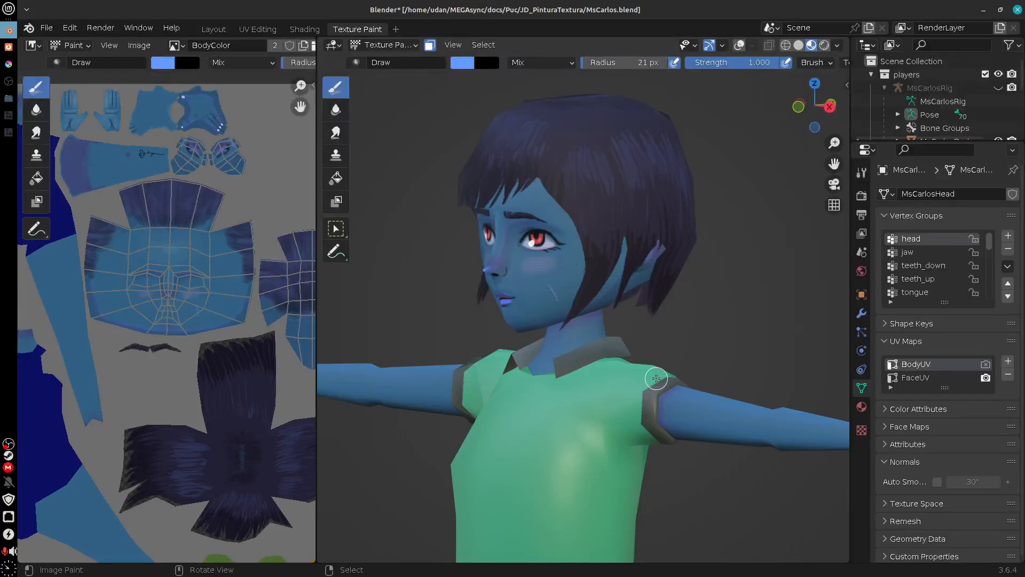
Step: Switch to Krita, show the Sombra, hair painting and SSS layers again, and select the SSS layer
{"action": "left_click", "coordinate": [8, 63]}
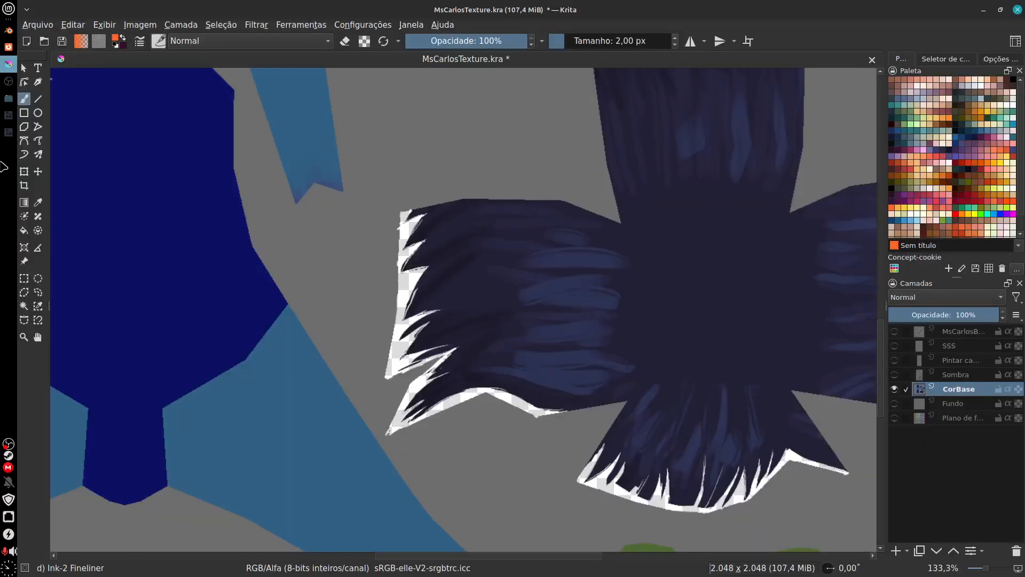
{"action": "scroll", "coordinate": [517, 443], "scroll_direction": "down", "scroll_amount": 3}
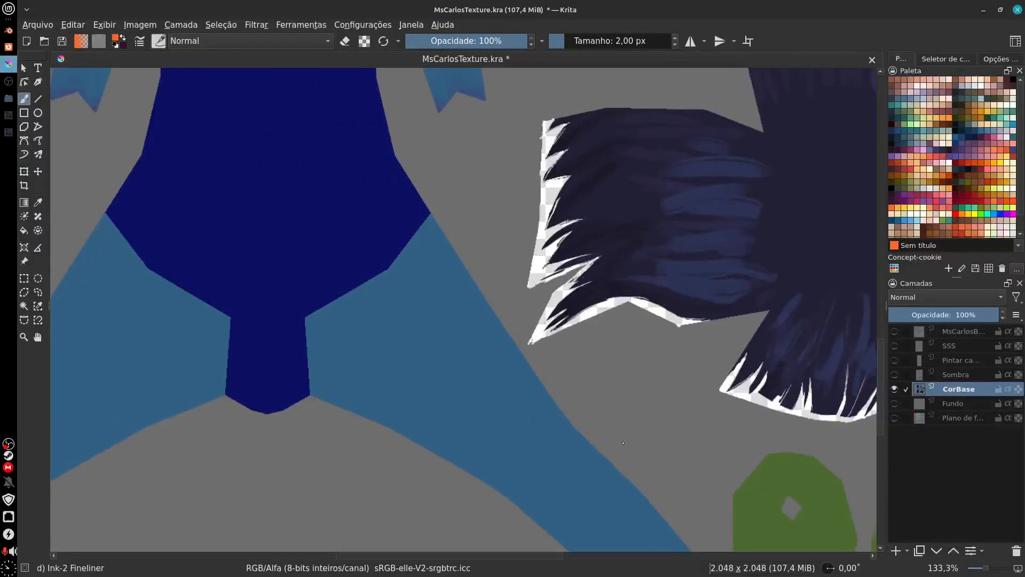
{"action": "scroll", "coordinate": [617, 454], "scroll_direction": "down", "scroll_amount": 1}
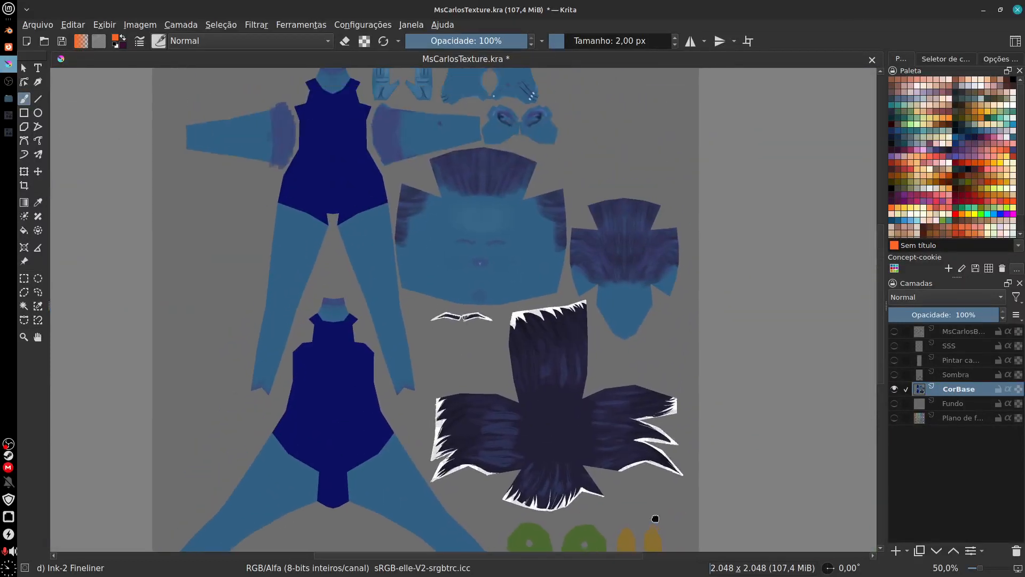
{"action": "left_click_drag", "start_coordinate": [655, 519], "coordinate": [663, 532]}
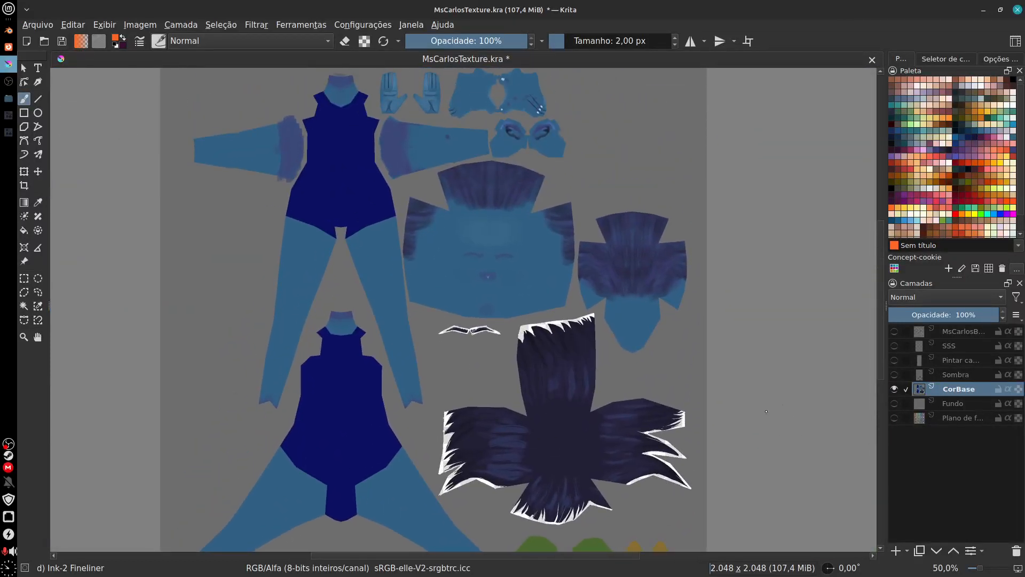
{"action": "left_click", "coordinate": [895, 374]}
{"action": "left_click", "coordinate": [895, 361]}
{"action": "left_click", "coordinate": [894, 346]}
{"action": "left_click", "coordinate": [951, 348]}
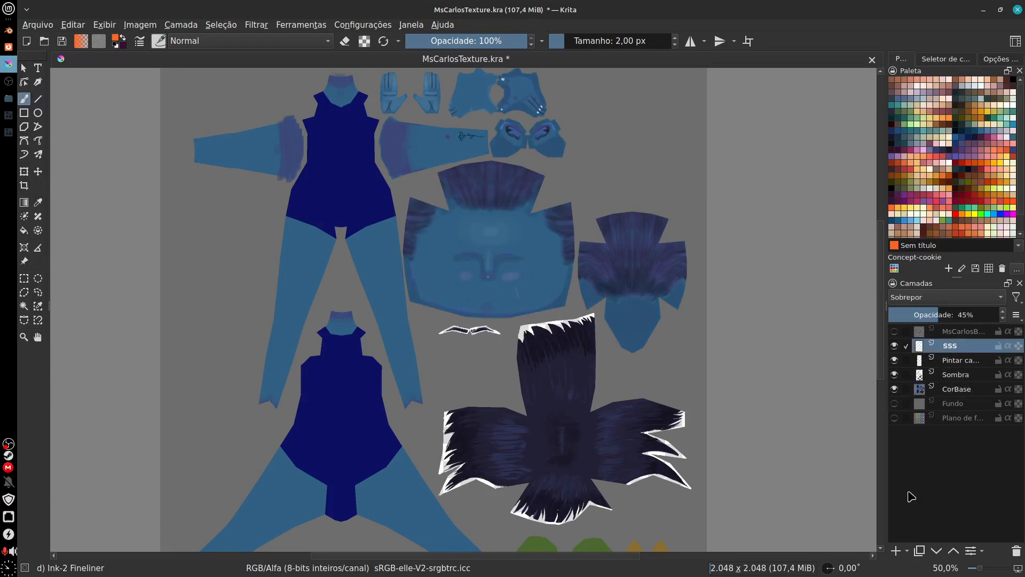
Step: Add a new paint layer above the SSS layer
{"action": "left_click", "coordinate": [896, 552]}
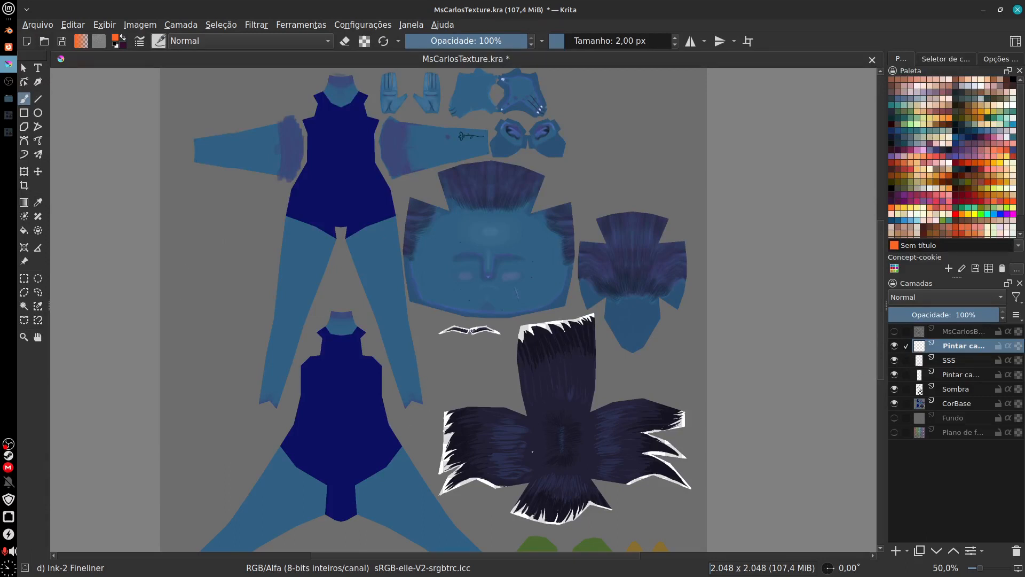
{"action": "left_click_drag", "start_coordinate": [510, 447], "coordinate": [501, 406]}
{"action": "left_click_drag", "start_coordinate": [642, 448], "coordinate": [661, 424]}
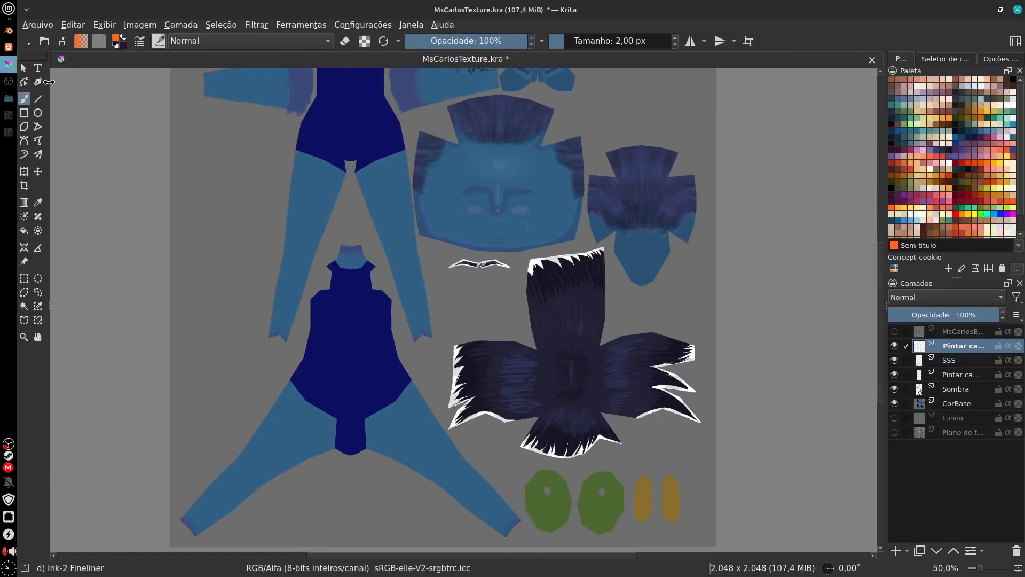
Step: Select the background around the texture islands by contiguous colour on the CorBase layer, and invert the selection
{"action": "left_click", "coordinate": [24, 306]}
{"action": "left_click", "coordinate": [997, 59]}
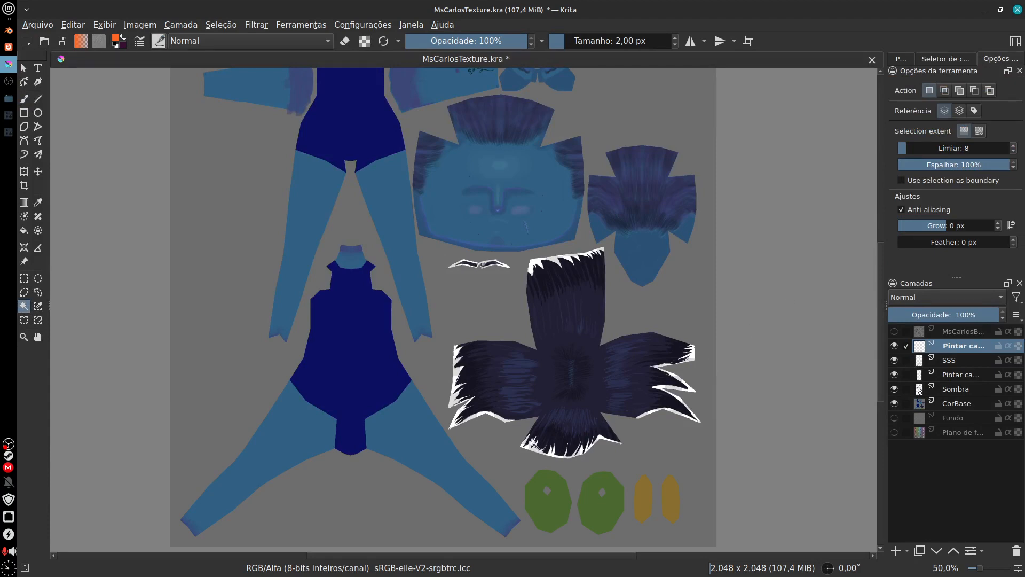
{"action": "left_click", "coordinate": [503, 468]}
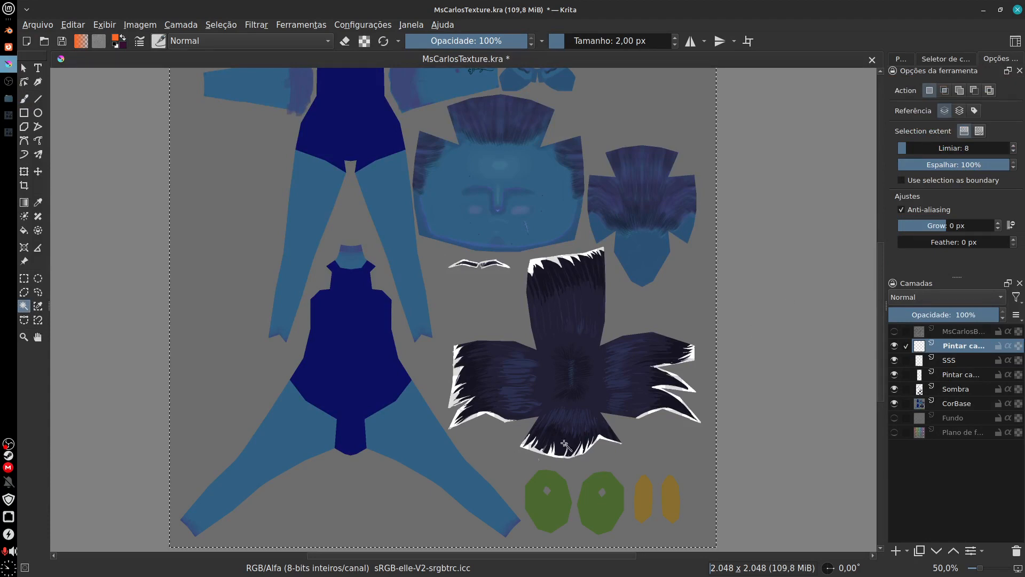
{"action": "left_click", "coordinate": [955, 418]}
{"action": "left_click", "coordinate": [953, 405]}
{"action": "left_click", "coordinate": [503, 473]}
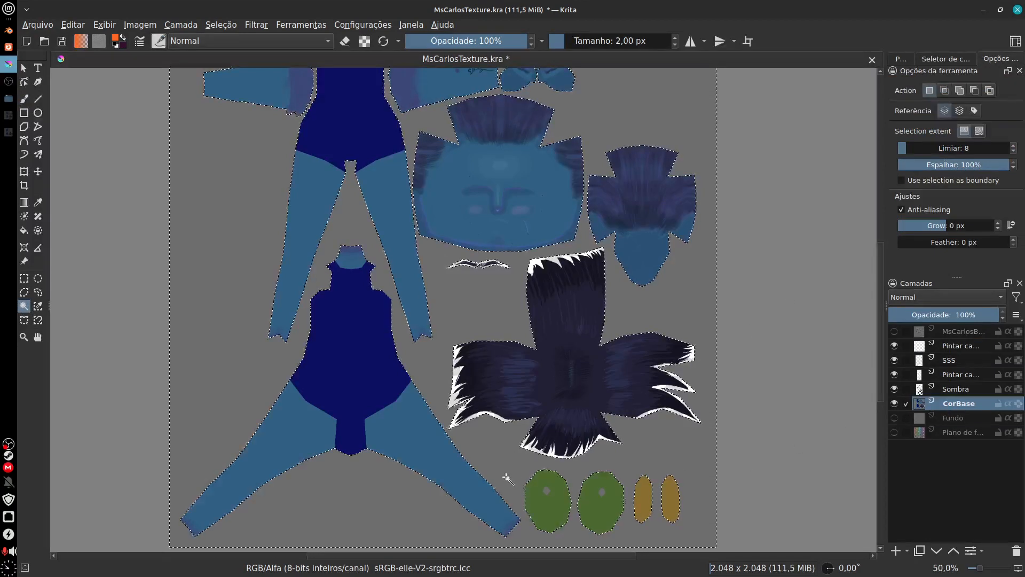
{"action": "left_click", "coordinate": [221, 25]}
{"action": "left_click", "coordinate": [278, 75]}
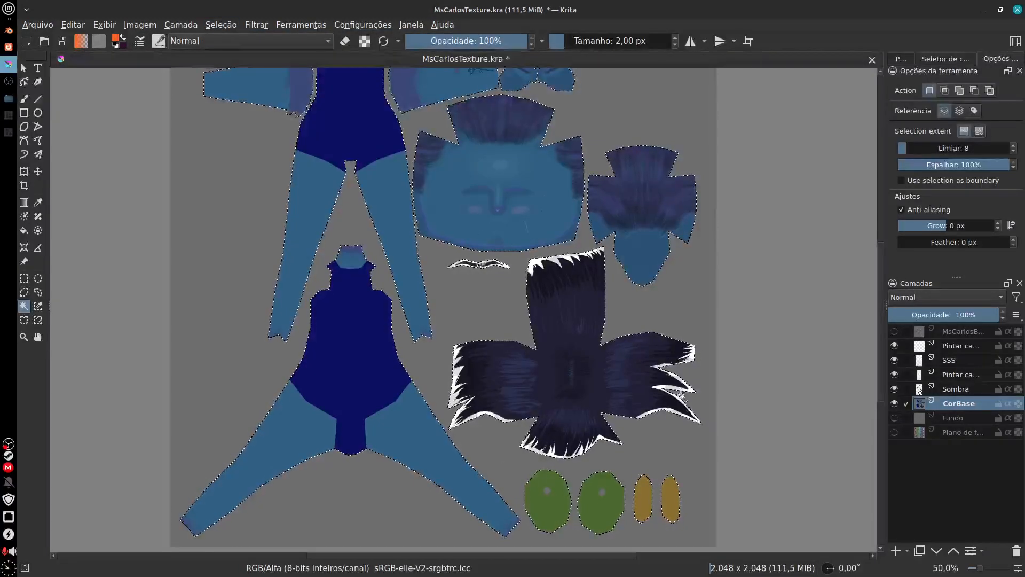
Step: Make the new layer above SSS active and choose a very dark red as the paint colour
{"action": "left_click_drag", "start_coordinate": [721, 394], "coordinate": [702, 414]}
{"action": "left_click", "coordinate": [961, 348]}
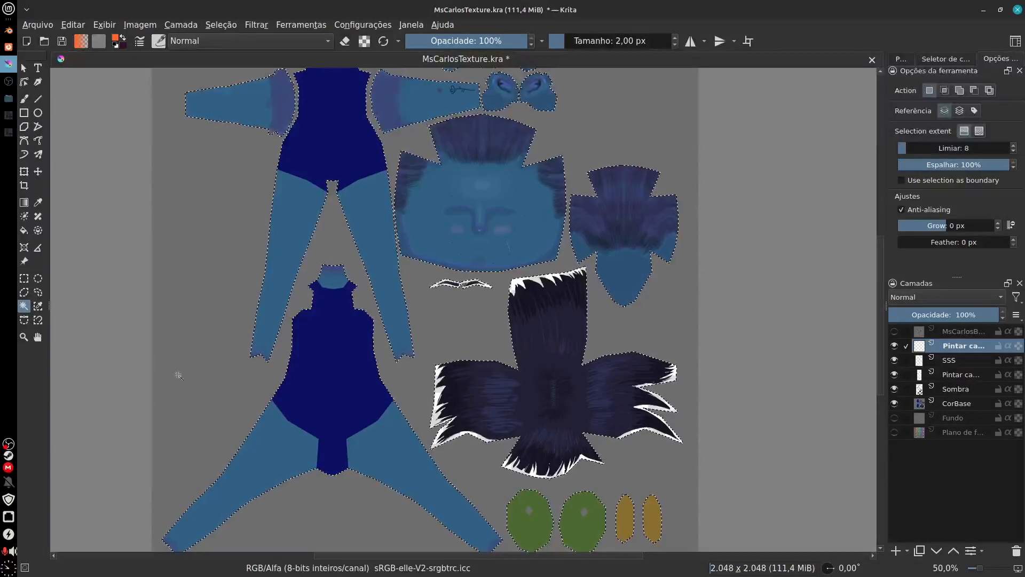
{"action": "left_click", "coordinate": [901, 58]}
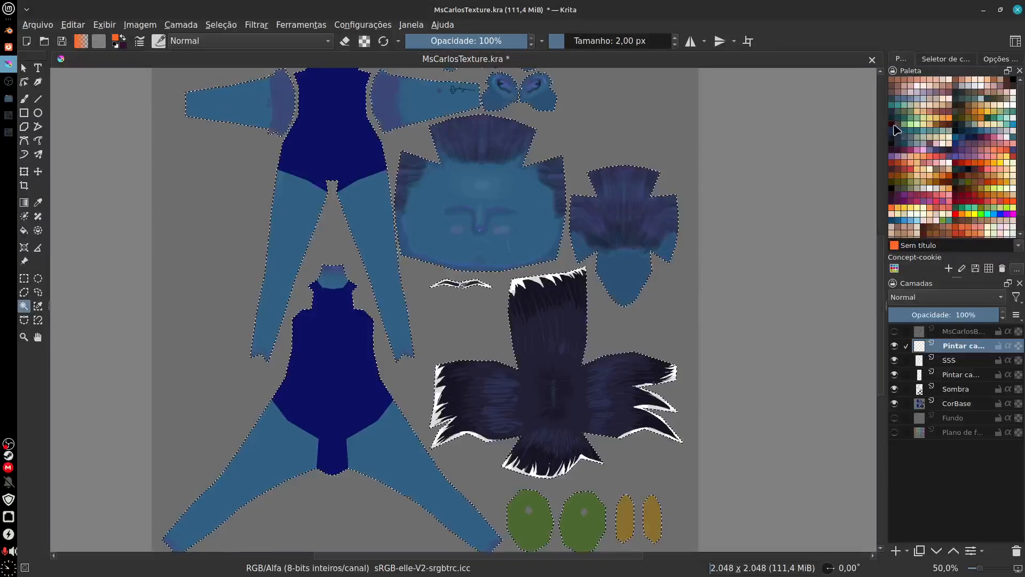
{"action": "left_click", "coordinate": [892, 124]}
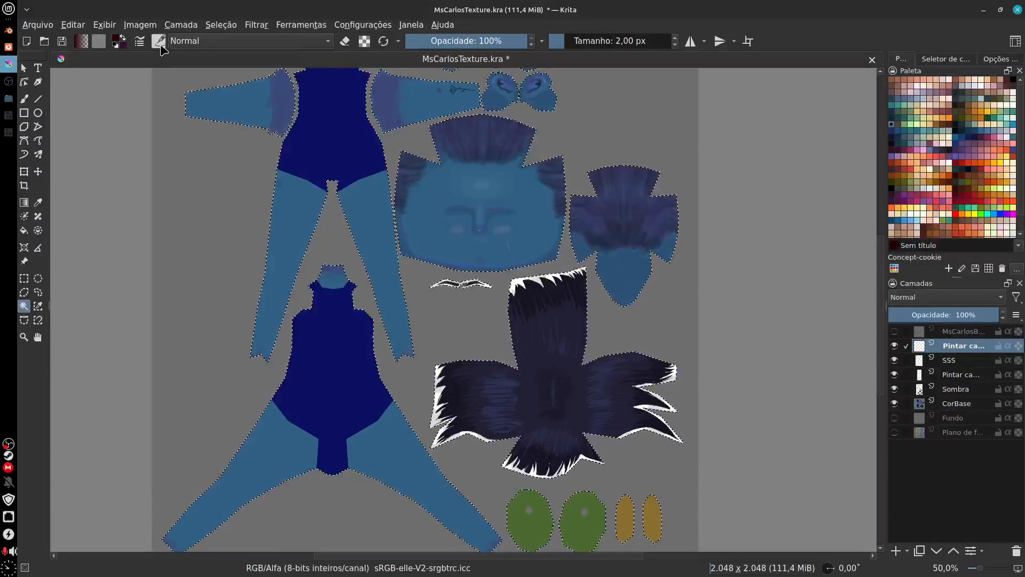
Step: Choose the y) Texture Big brush at 435 px and paint dark red mottling on the lower figure's leg
{"action": "left_click", "coordinate": [159, 41]}
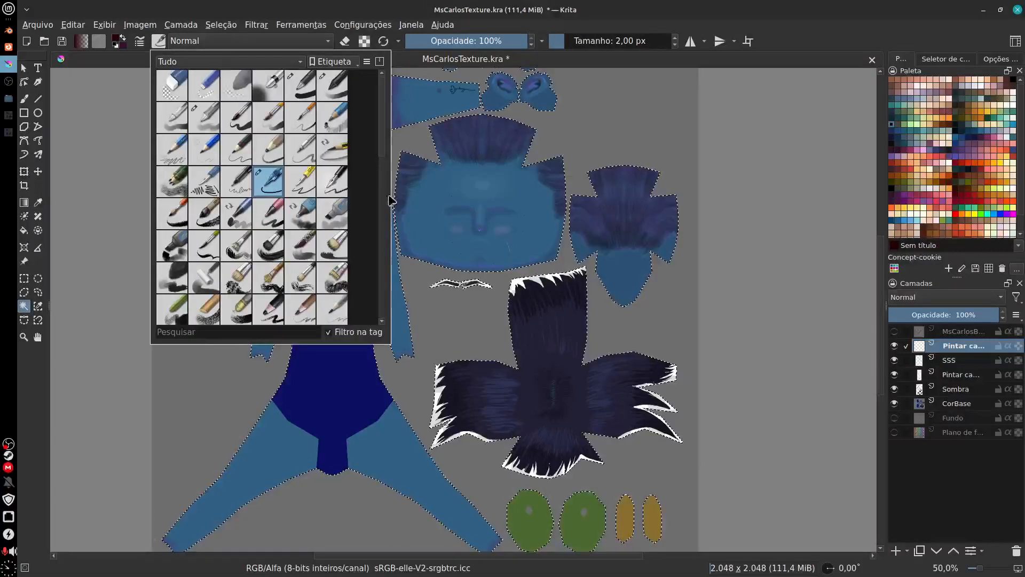
{"action": "left_click_drag", "start_coordinate": [386, 124], "coordinate": [386, 211]}
{"action": "scroll", "coordinate": [332, 213], "scroll_direction": "down", "scroll_amount": 4}
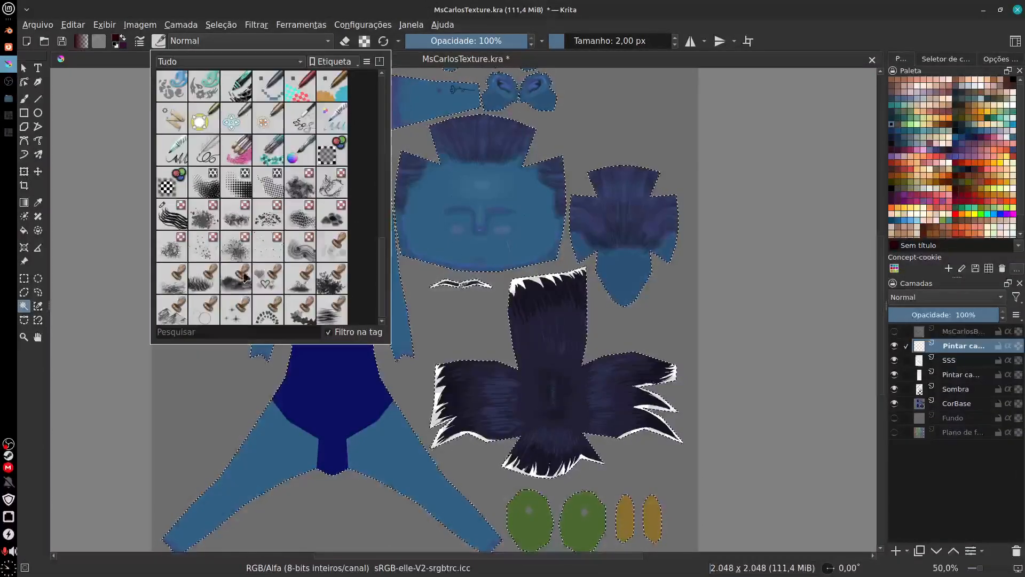
{"action": "left_click_drag", "start_coordinate": [383, 253], "coordinate": [382, 255]}
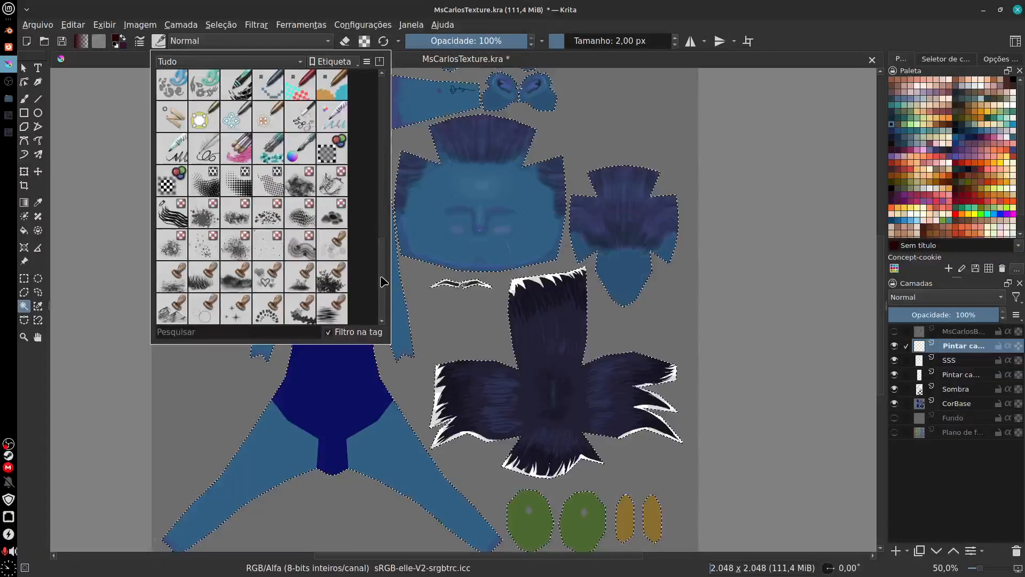
{"action": "left_click", "coordinate": [304, 192]}
{"action": "left_click", "coordinate": [318, 432]}
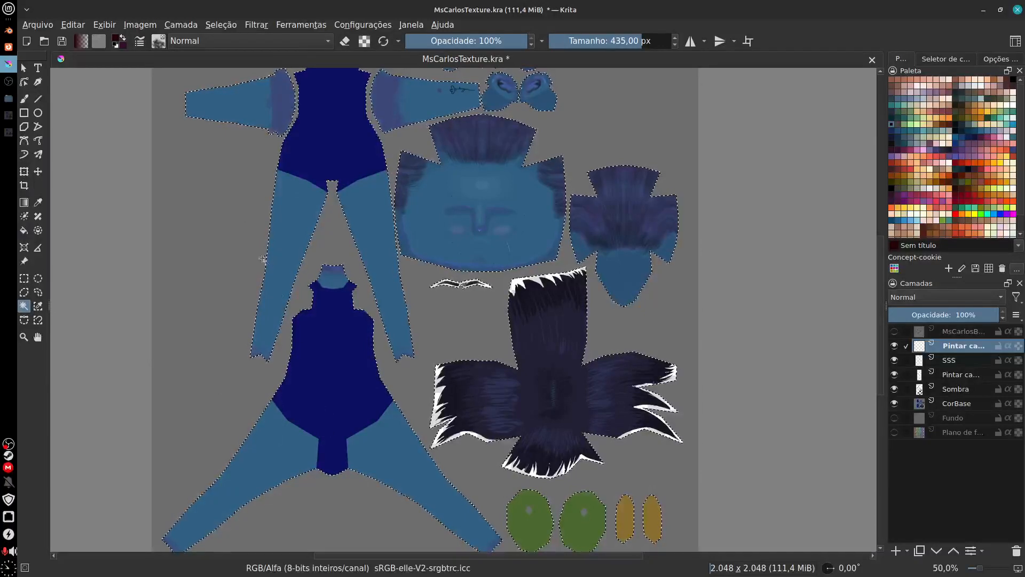
{"action": "left_click", "coordinate": [24, 99]}
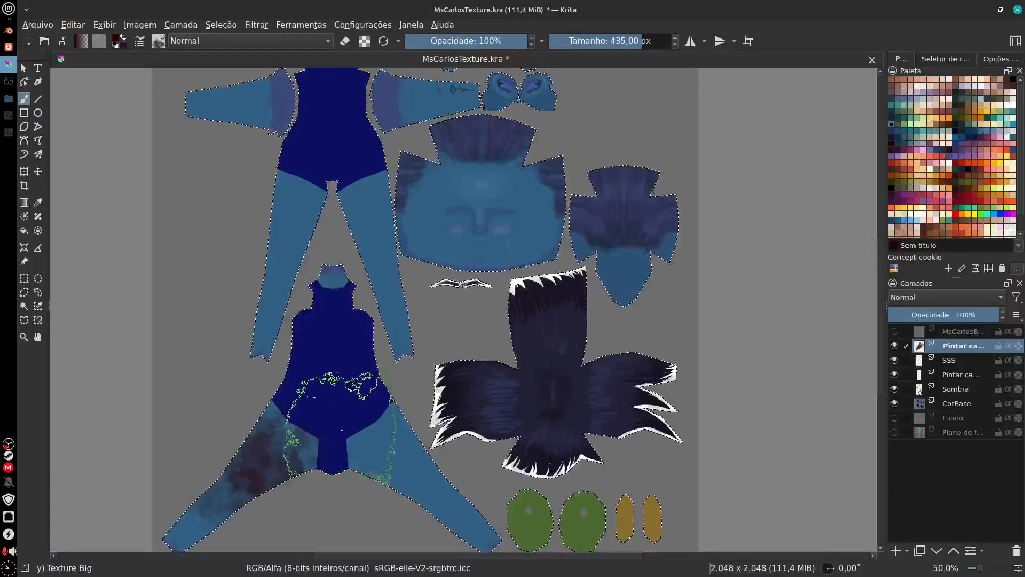
Step: Paint dark blue-violet mottled texture over the legs, torso, arms and face with the Texture Big brush
{"action": "left_click", "coordinate": [932, 153]}
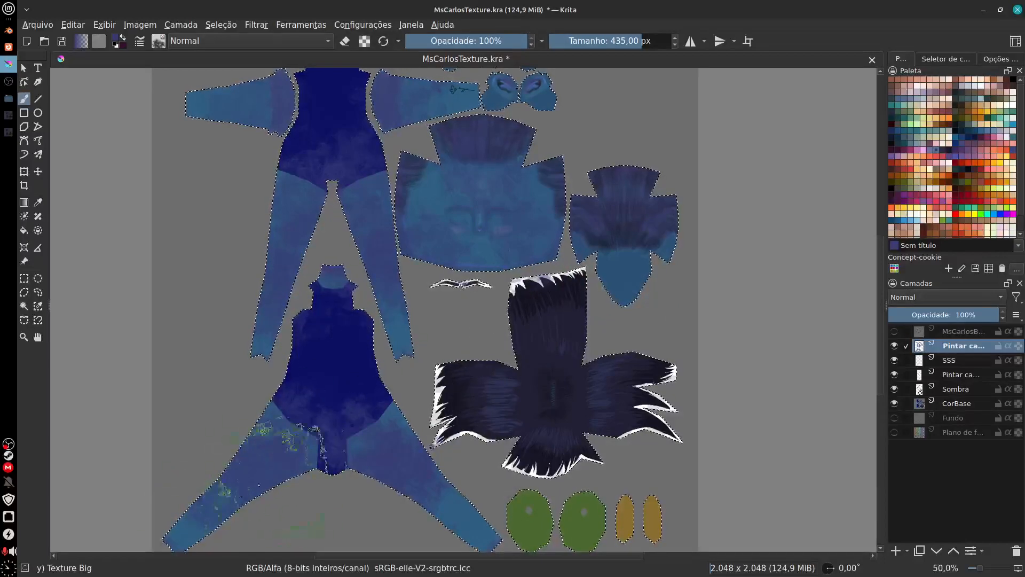
{"action": "left_click_drag", "start_coordinate": [469, 317], "coordinate": [454, 419]}
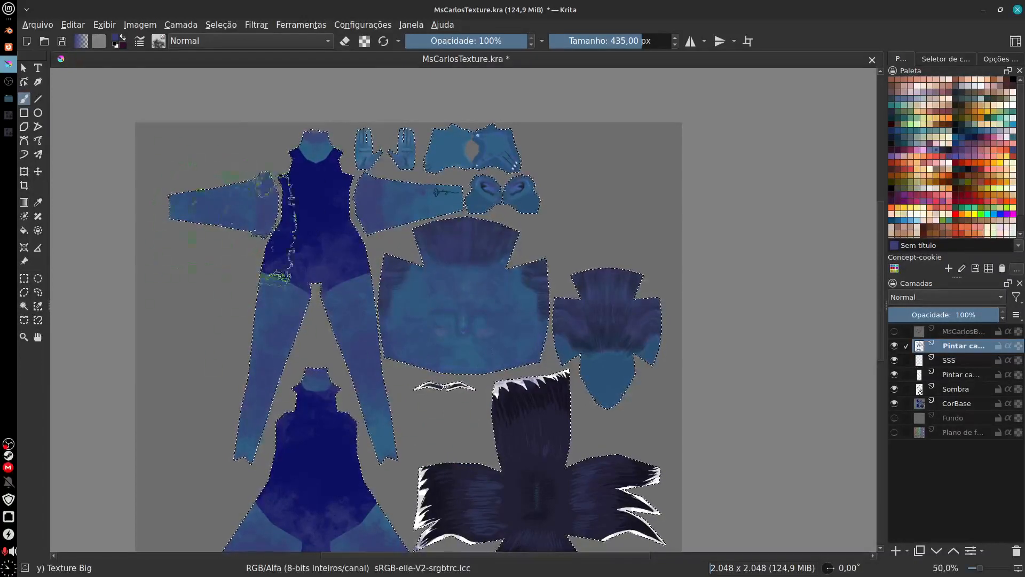
{"action": "mouse_move", "coordinate": [552, 344]}
{"action": "left_mouse_down"}
{"action": "mouse_move", "coordinate": [513, 328]}
{"action": "mouse_move", "coordinate": [557, 332]}
{"action": "left_mouse_up"}
{"action": "key", "text": "plus"}
{"action": "key", "text": "plus"}
{"action": "key", "text": "plus"}
{"action": "key", "text": "plus"}
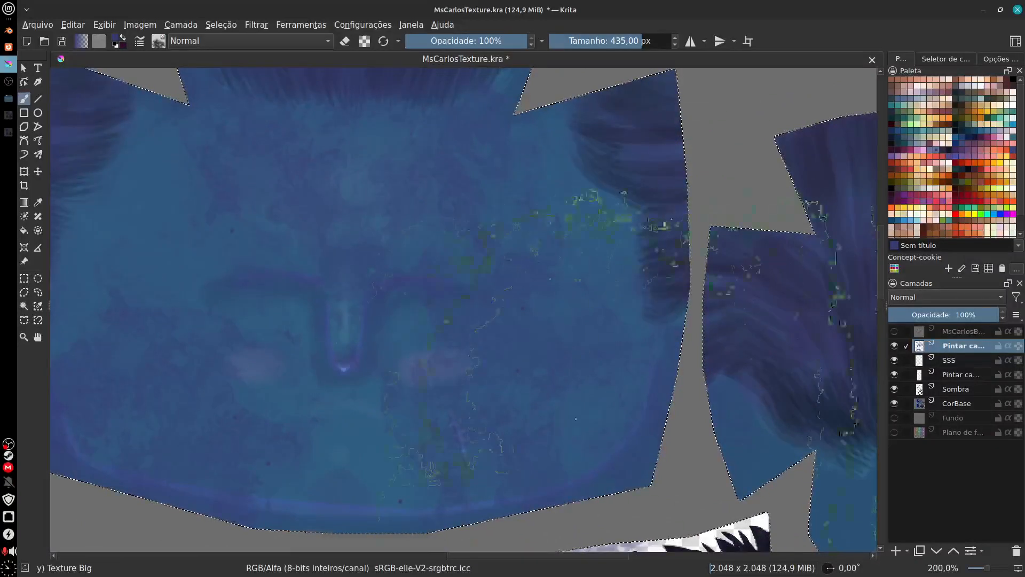
Step: Paint mauve texture over the face and set the texture layer to Multiplicar blending at 35% opacity
{"action": "mouse_move", "coordinate": [975, 315]}
{"action": "left_mouse_down"}
{"action": "mouse_move", "coordinate": [879, 328]}
{"action": "mouse_move", "coordinate": [900, 326]}
{"action": "left_mouse_up"}
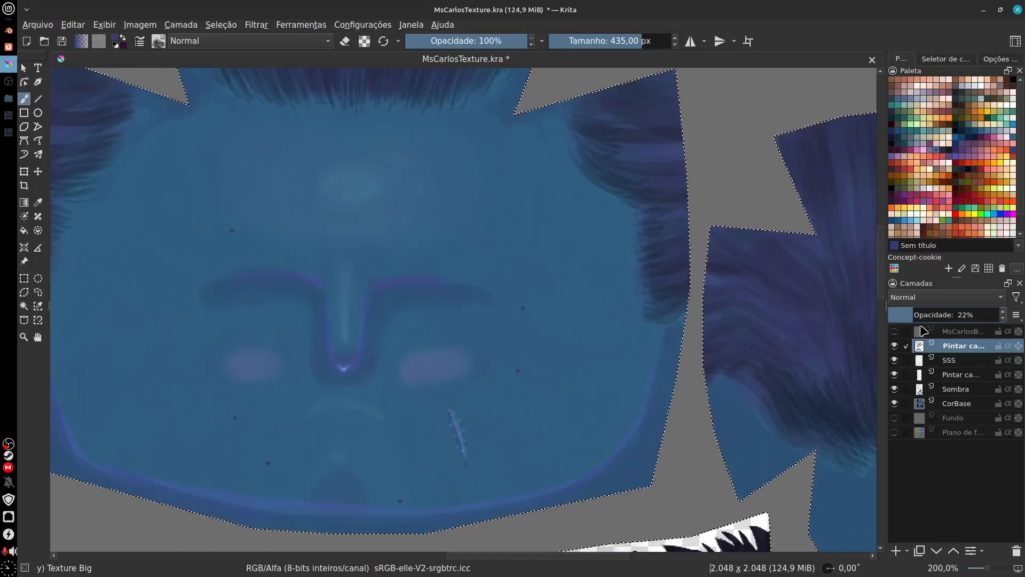
{"action": "left_click_drag", "start_coordinate": [916, 315], "coordinate": [931, 315]}
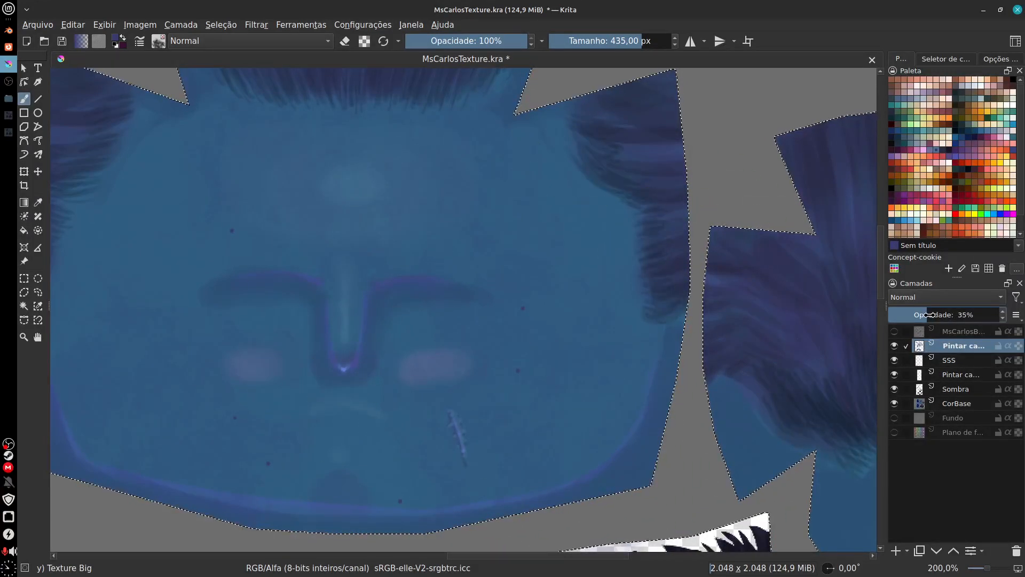
{"action": "left_click", "coordinate": [933, 145]}
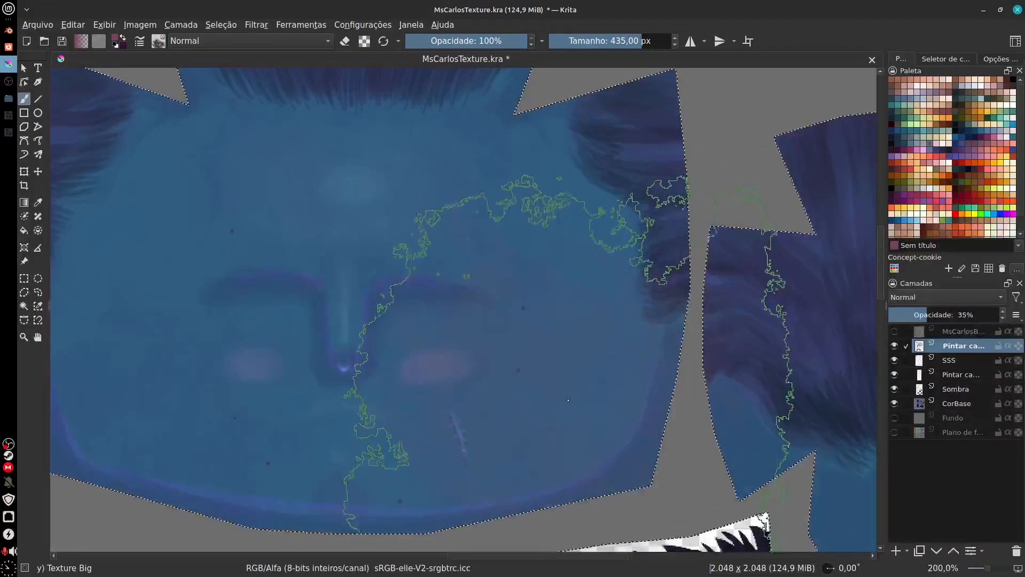
{"action": "left_click", "coordinate": [944, 297]}
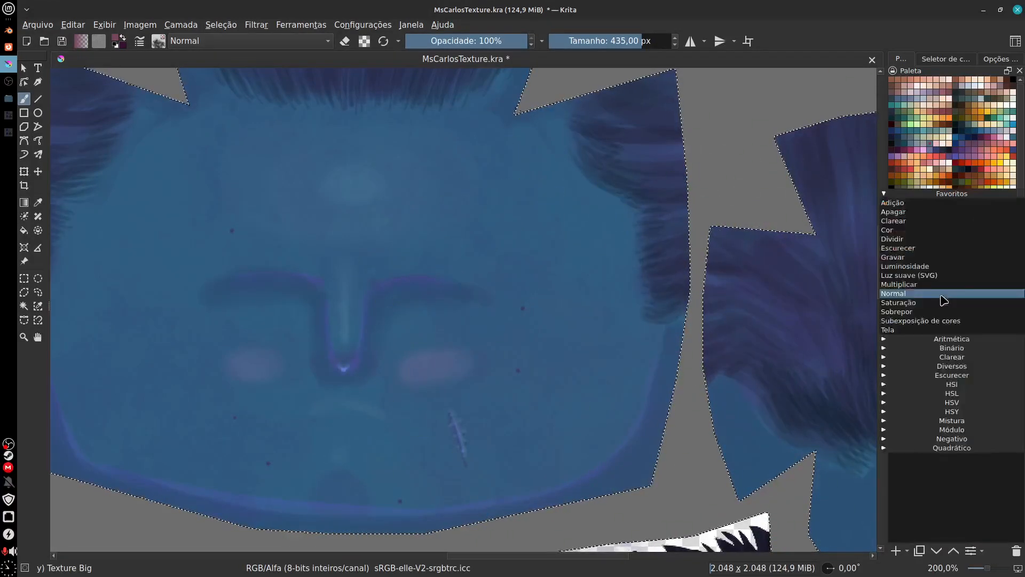
{"action": "left_click", "coordinate": [907, 284]}
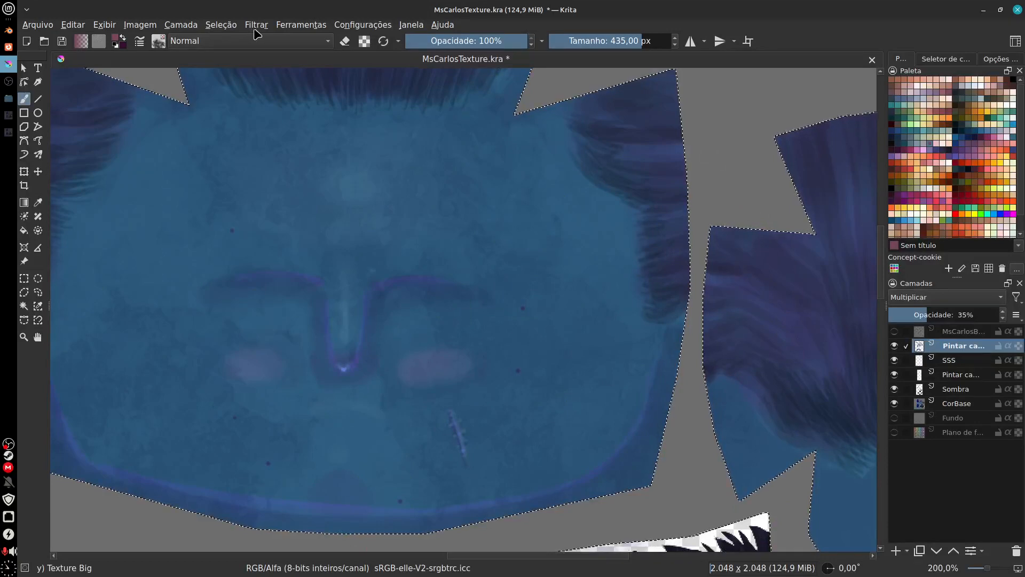
Step: Recolour the texture layer with the HSV/HSL adjustment in Colorir mode, using hue 325, saturation 86 and lightness about 42
{"action": "left_click", "coordinate": [222, 25]}
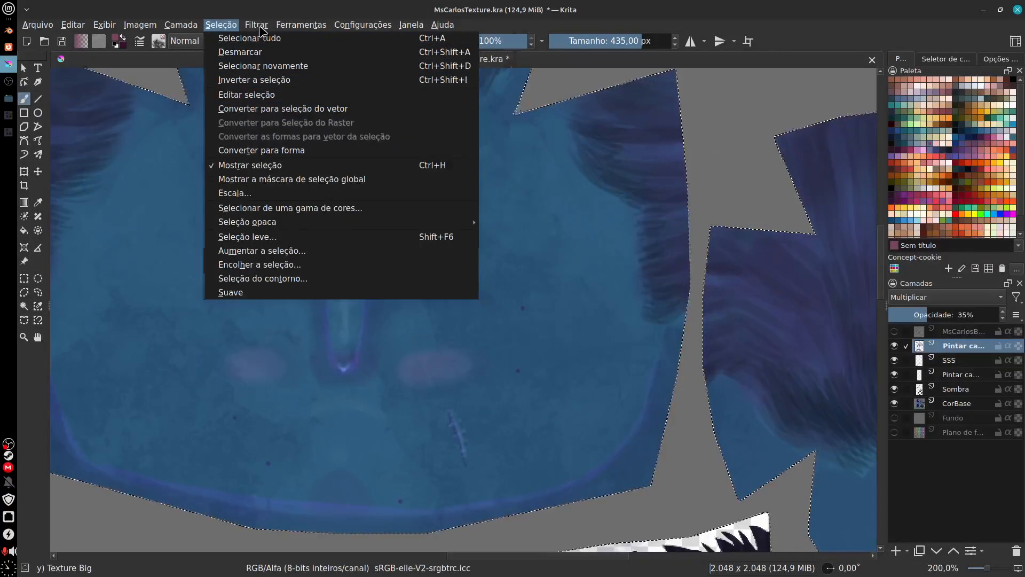
{"action": "mouse_move", "coordinate": [257, 25]}
{"action": "mouse_move", "coordinate": [415, 69]}
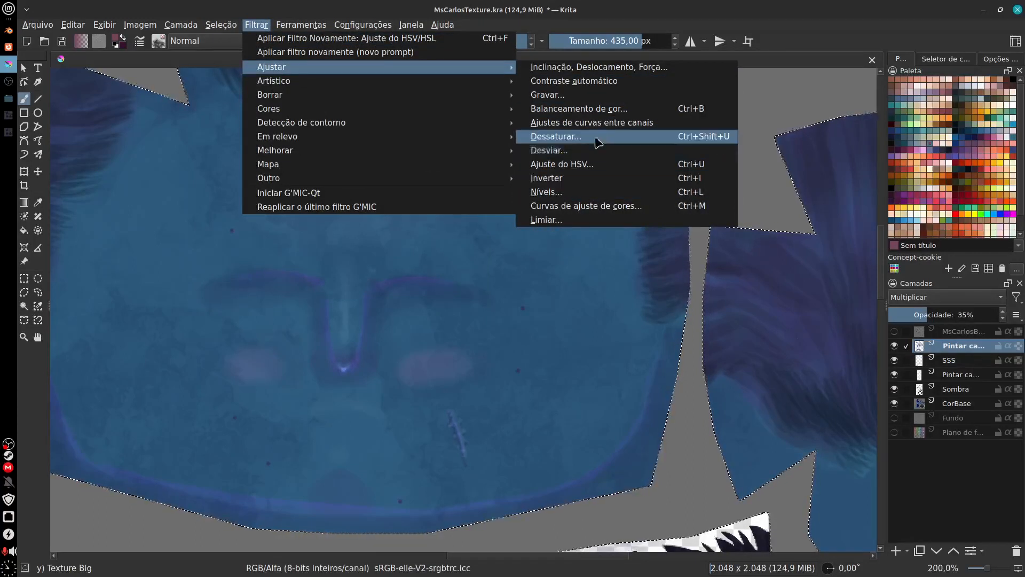
{"action": "left_click", "coordinate": [588, 165]}
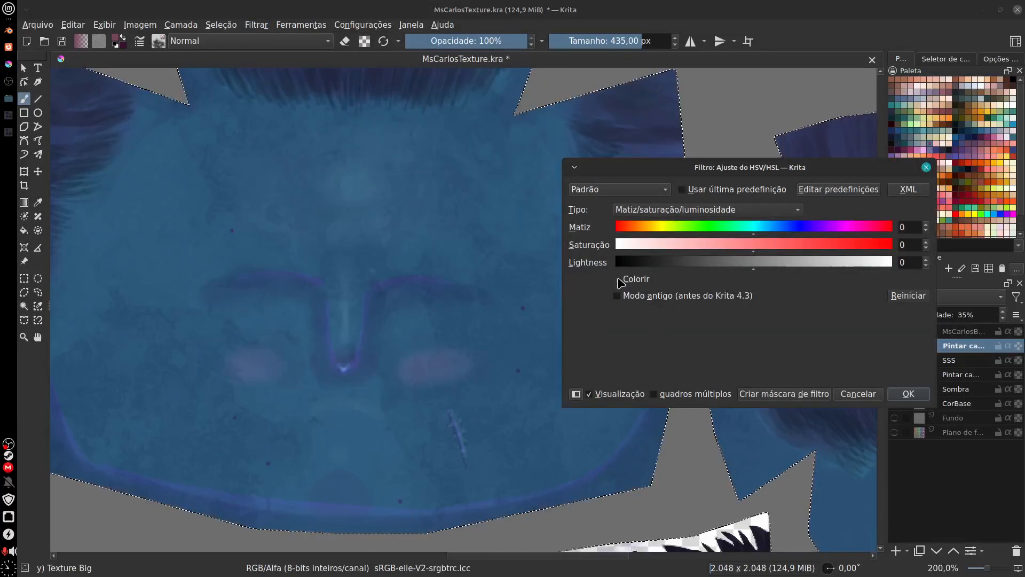
{"action": "left_click", "coordinate": [620, 280]}
{"action": "left_click_drag", "start_coordinate": [754, 237], "coordinate": [858, 245]}
{"action": "left_click_drag", "start_coordinate": [768, 255], "coordinate": [843, 251]}
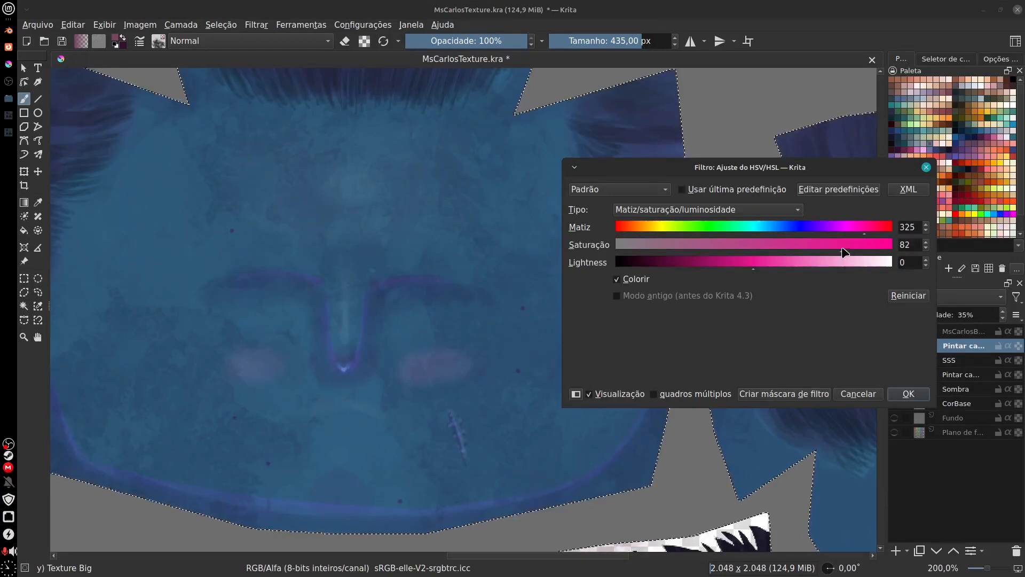
{"action": "left_click_drag", "start_coordinate": [756, 270], "coordinate": [821, 269]}
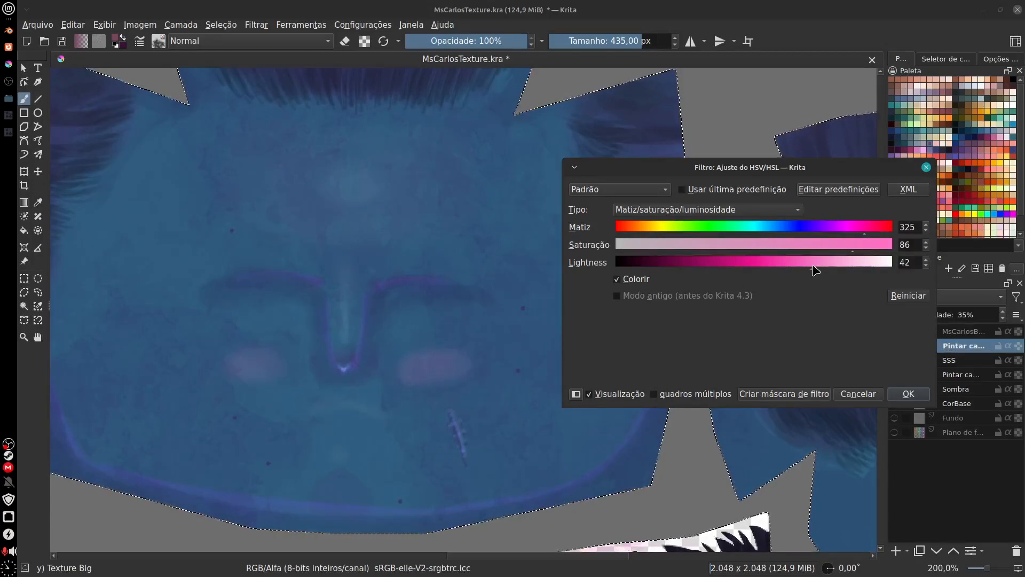
{"action": "left_click", "coordinate": [900, 399]}
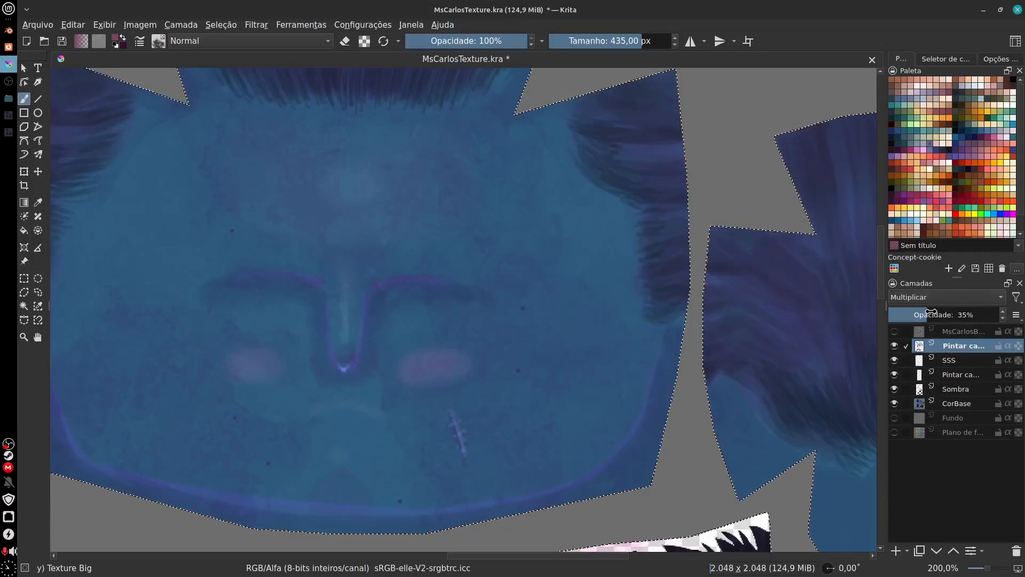
Step: Reduce the recoloured texture layer's opacity to 18%
{"action": "left_click_drag", "start_coordinate": [927, 314], "coordinate": [912, 315]}
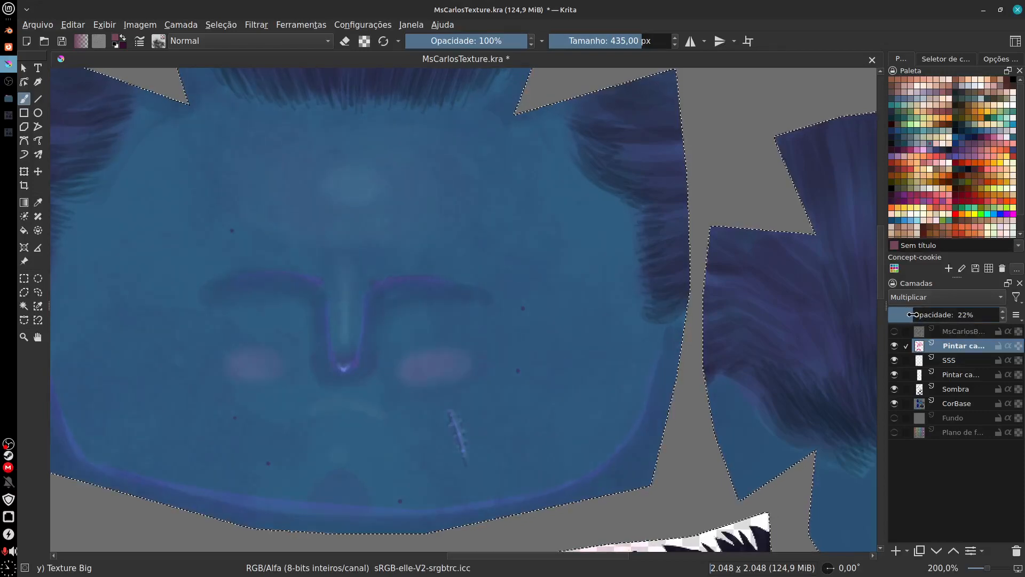
{"action": "key", "text": "f"}
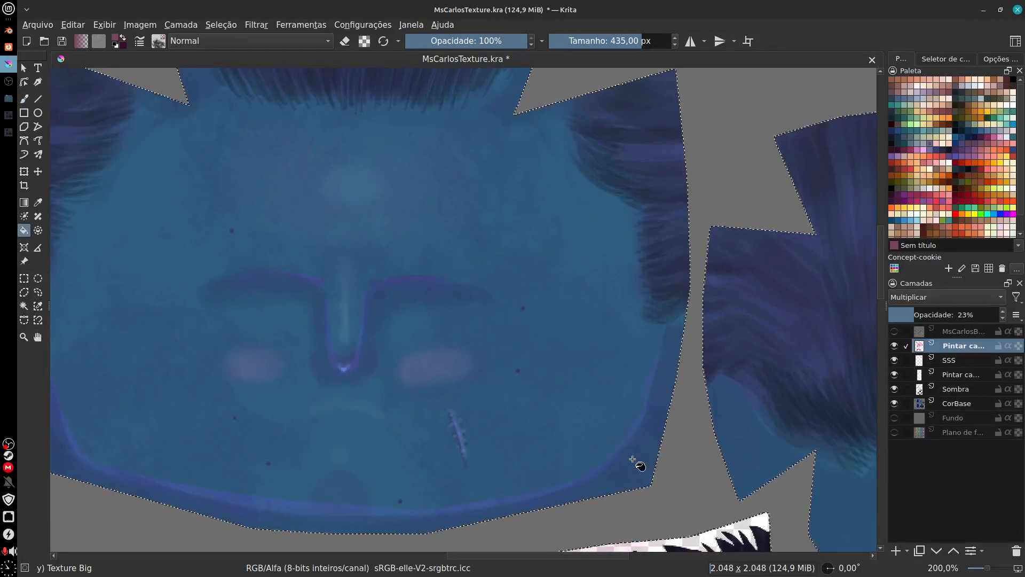
{"action": "left_click_drag", "start_coordinate": [615, 460], "coordinate": [656, 438]}
{"action": "scroll", "coordinate": [656, 437], "scroll_direction": "down", "scroll_amount": 4}
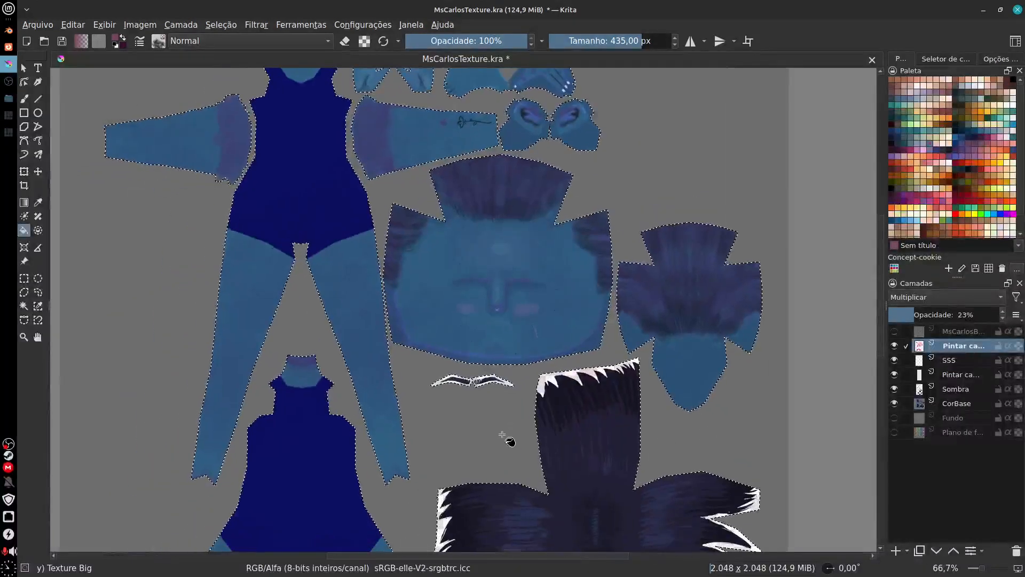
{"action": "left_click_drag", "start_coordinate": [502, 434], "coordinate": [505, 443]}
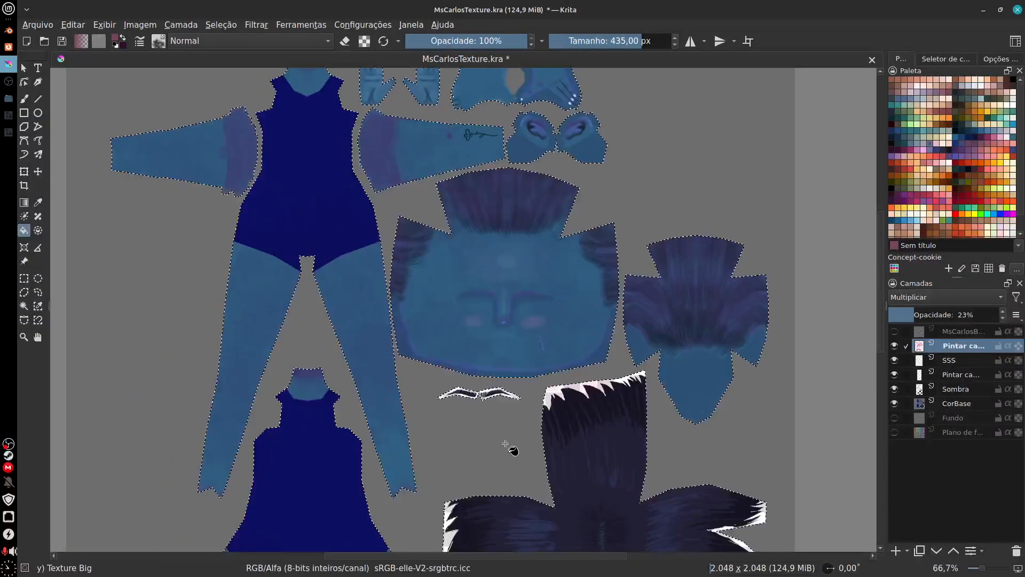
{"action": "left_click_drag", "start_coordinate": [585, 400], "coordinate": [563, 431]}
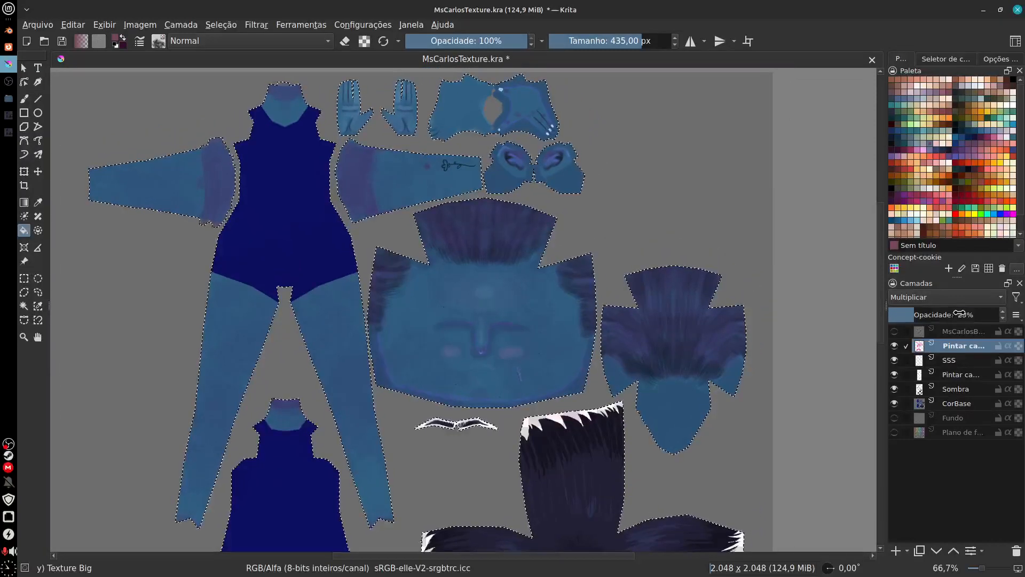
{"action": "left_click_drag", "start_coordinate": [959, 313], "coordinate": [911, 311]}
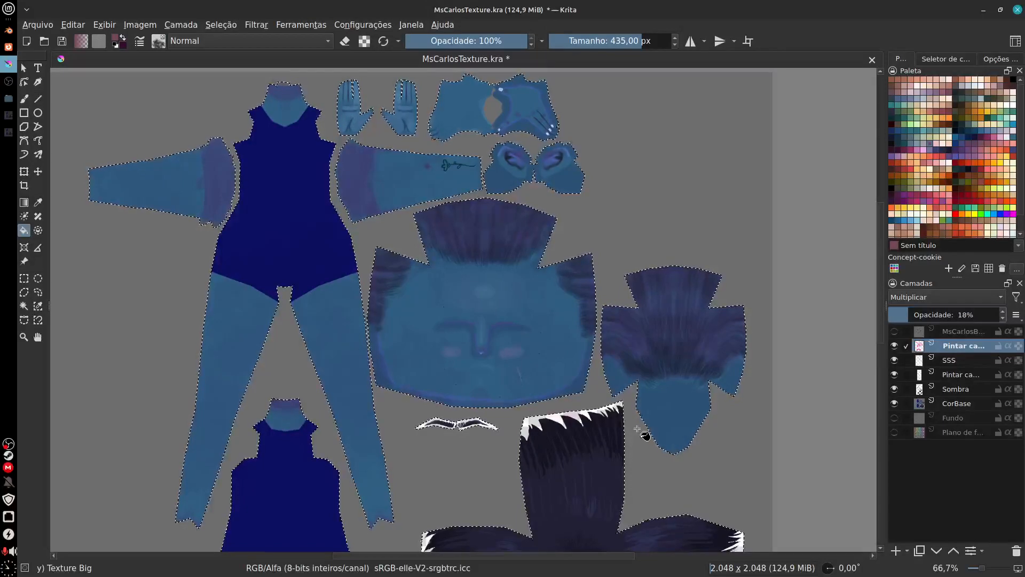
Step: Export the texture as a PNG image over the existing BodyColor.png, keeping the current PNG options
{"action": "left_click", "coordinate": [37, 24]}
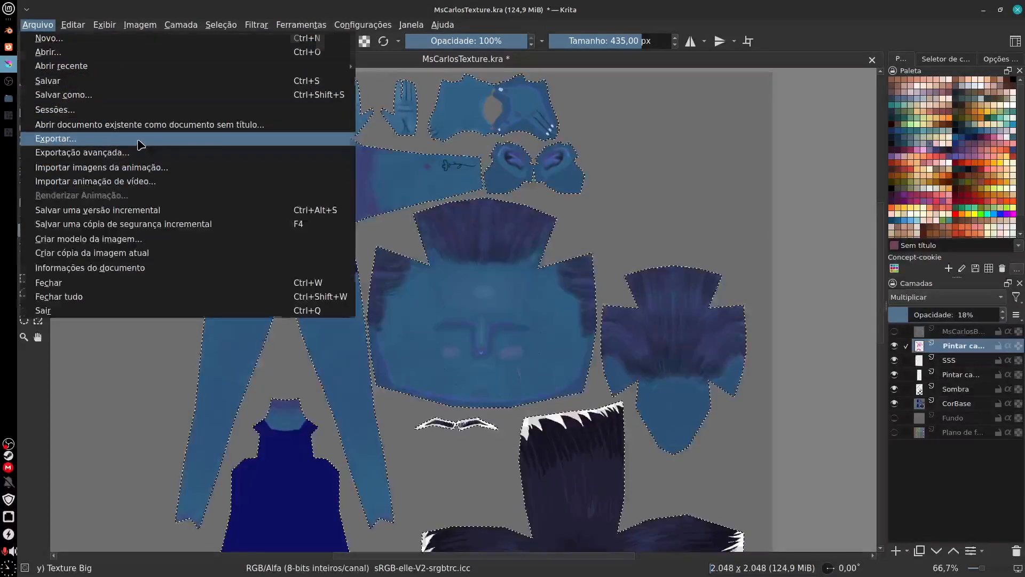
{"action": "left_click", "coordinate": [139, 142]}
{"action": "left_click", "coordinate": [405, 196]}
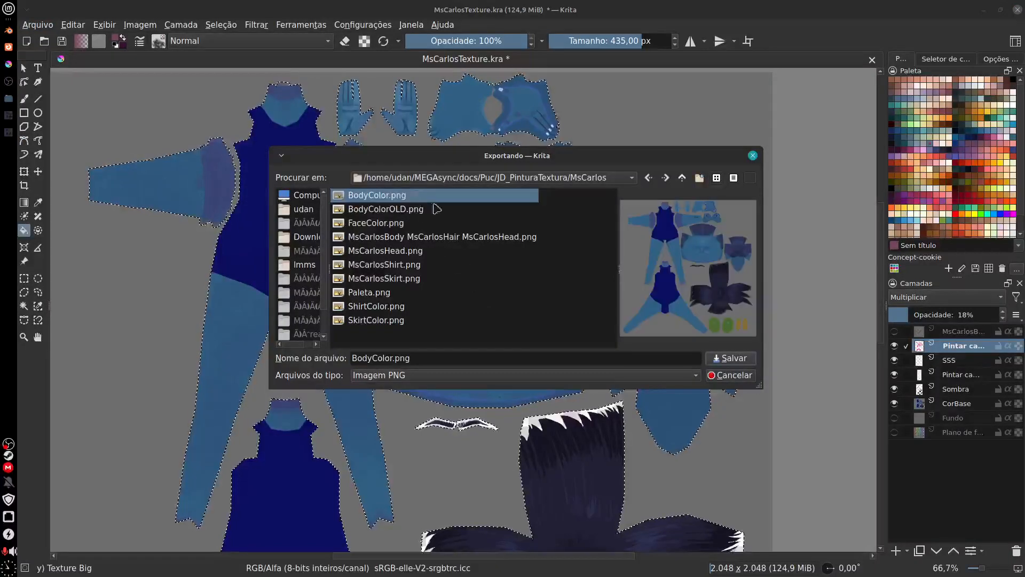
{"action": "left_click", "coordinate": [557, 272]}
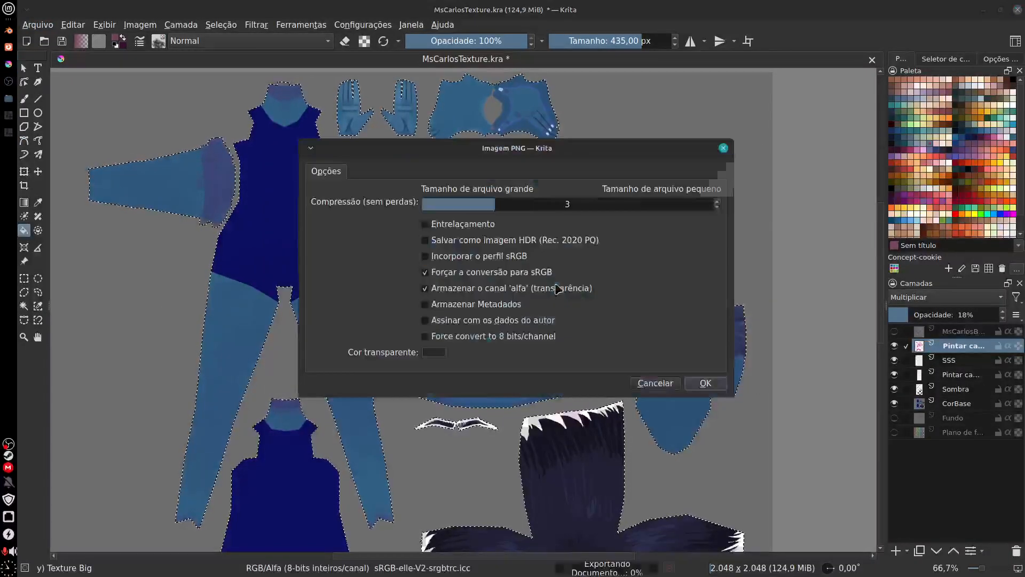
{"action": "left_click", "coordinate": [705, 384]}
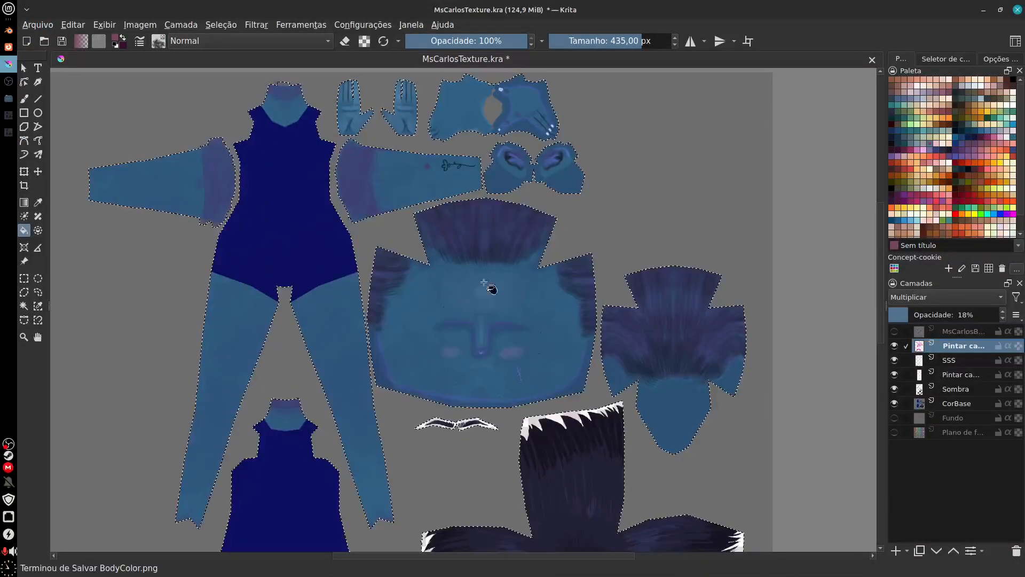
Step: Switch to Blender and reload the BodyColor image from disk
{"action": "key", "text": "alt+Tab"}
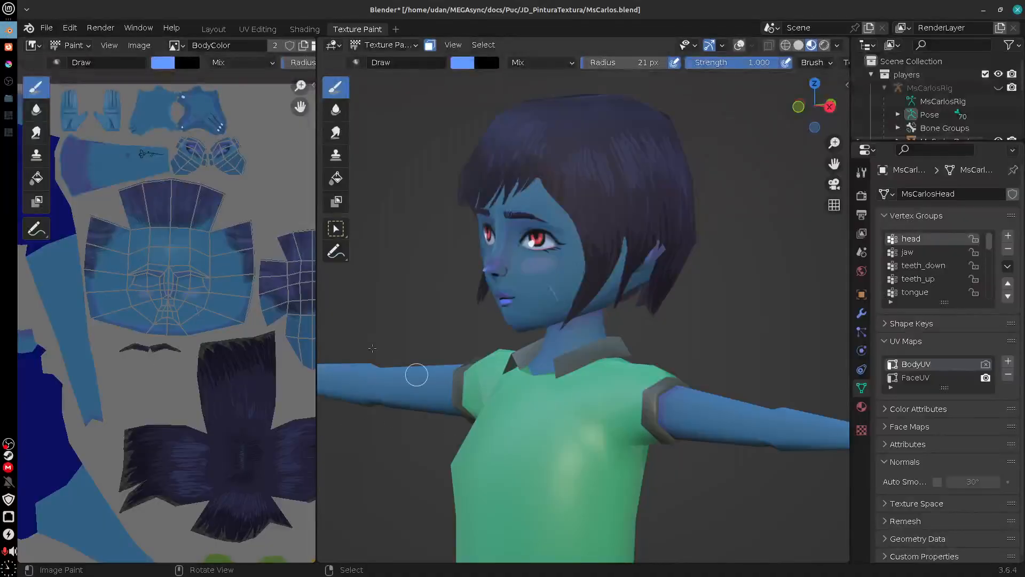
{"action": "left_click", "coordinate": [140, 46]}
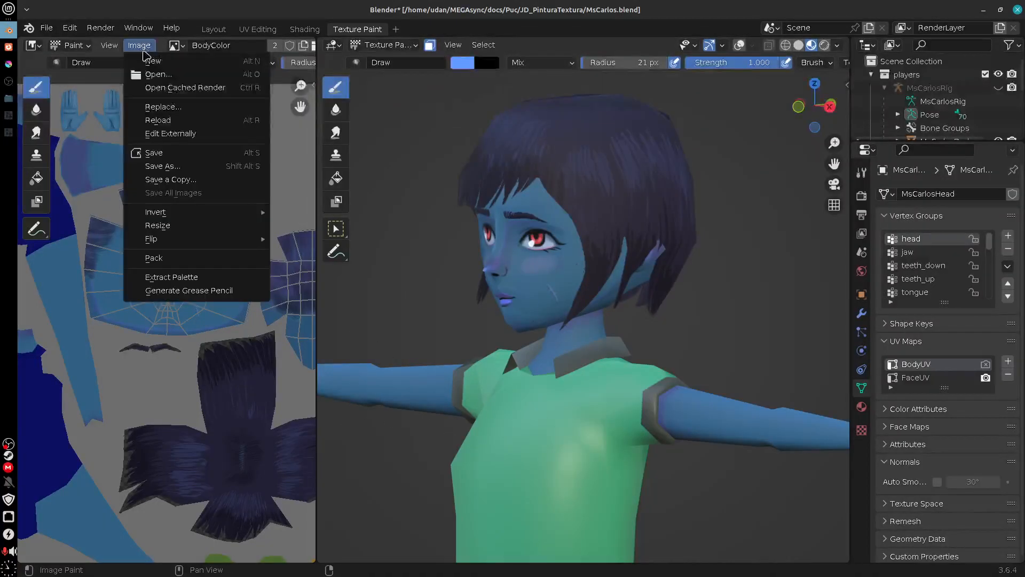
{"action": "left_click", "coordinate": [200, 120]}
Step: Examine the updated skin texture on the character's arm, hand and face from several angles
{"action": "mouse_move", "coordinate": [367, 414]}
{"action": "left_mouse_down"}
{"action": "mouse_move", "coordinate": [715, 360]}
{"action": "mouse_move", "coordinate": [535, 361]}
{"action": "mouse_move", "coordinate": [721, 323]}
{"action": "mouse_move", "coordinate": [783, 312]}
{"action": "mouse_move", "coordinate": [847, 320]}
{"action": "mouse_move", "coordinate": [697, 327]}
{"action": "mouse_move", "coordinate": [725, 331]}
{"action": "mouse_move", "coordinate": [824, 451]}
{"action": "mouse_move", "coordinate": [803, 437]}
{"action": "mouse_move", "coordinate": [804, 462]}
{"action": "mouse_move", "coordinate": [526, 401]}
{"action": "left_mouse_up"}
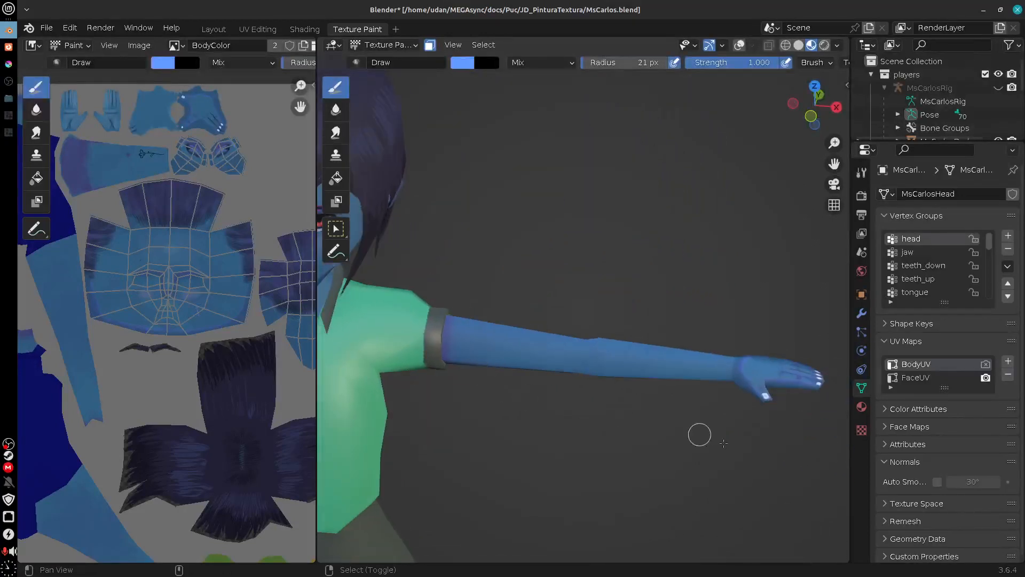
{"action": "left_click_drag", "start_coordinate": [723, 443], "coordinate": [751, 453]}
{"action": "mouse_move", "coordinate": [699, 420]}
{"action": "left_mouse_down"}
{"action": "mouse_move", "coordinate": [660, 429]}
{"action": "mouse_move", "coordinate": [587, 363]}
{"action": "mouse_move", "coordinate": [700, 412]}
{"action": "mouse_move", "coordinate": [710, 436]}
{"action": "mouse_move", "coordinate": [695, 432]}
{"action": "left_mouse_up"}
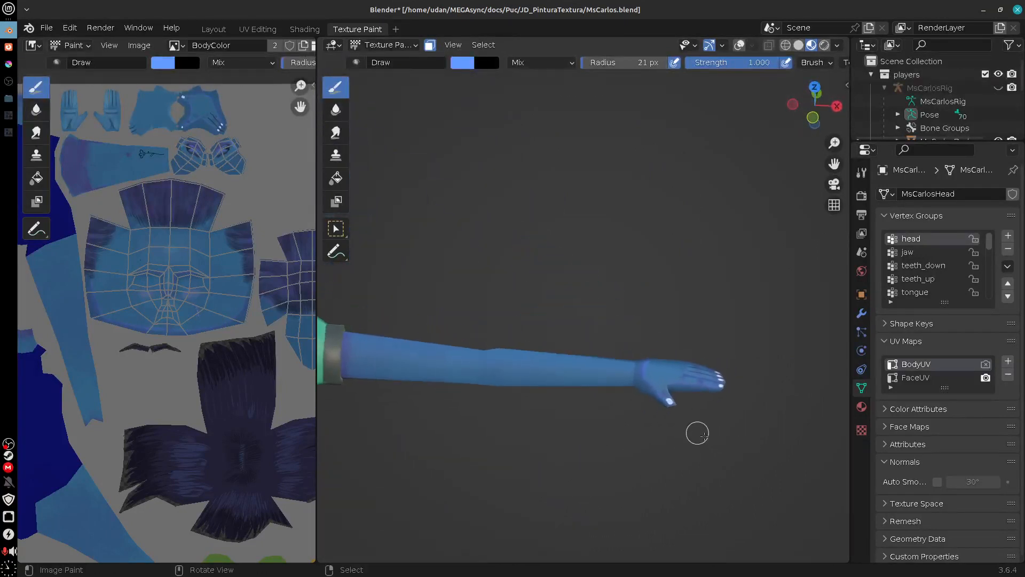
{"action": "scroll", "coordinate": [739, 464], "scroll_direction": "up", "scroll_amount": 4}
{"action": "left_click_drag", "start_coordinate": [812, 481], "coordinate": [698, 452]}
{"action": "mouse_move", "coordinate": [566, 379]}
{"action": "left_mouse_down"}
{"action": "mouse_move", "coordinate": [718, 466]}
{"action": "mouse_move", "coordinate": [698, 475]}
{"action": "mouse_move", "coordinate": [563, 464]}
{"action": "mouse_move", "coordinate": [553, 348]}
{"action": "mouse_move", "coordinate": [553, 359]}
{"action": "left_mouse_up"}
{"action": "scroll", "coordinate": [553, 360], "scroll_direction": "down", "scroll_amount": 7}
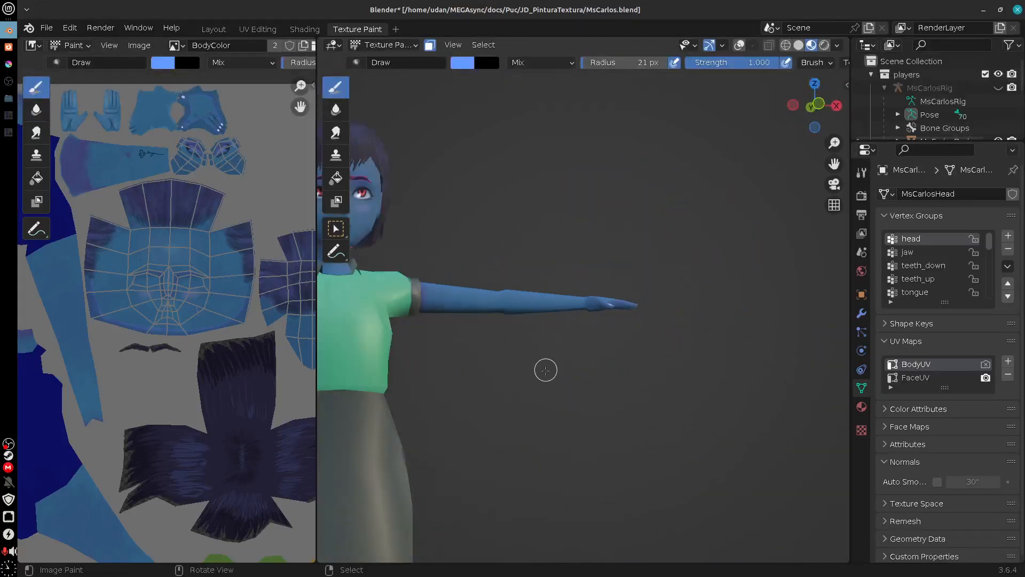
{"action": "left_click_drag", "start_coordinate": [492, 386], "coordinate": [620, 497]}
{"action": "left_click_drag", "start_coordinate": [607, 399], "coordinate": [595, 351]}
{"action": "scroll", "coordinate": [596, 351], "scroll_direction": "up", "scroll_amount": 5}
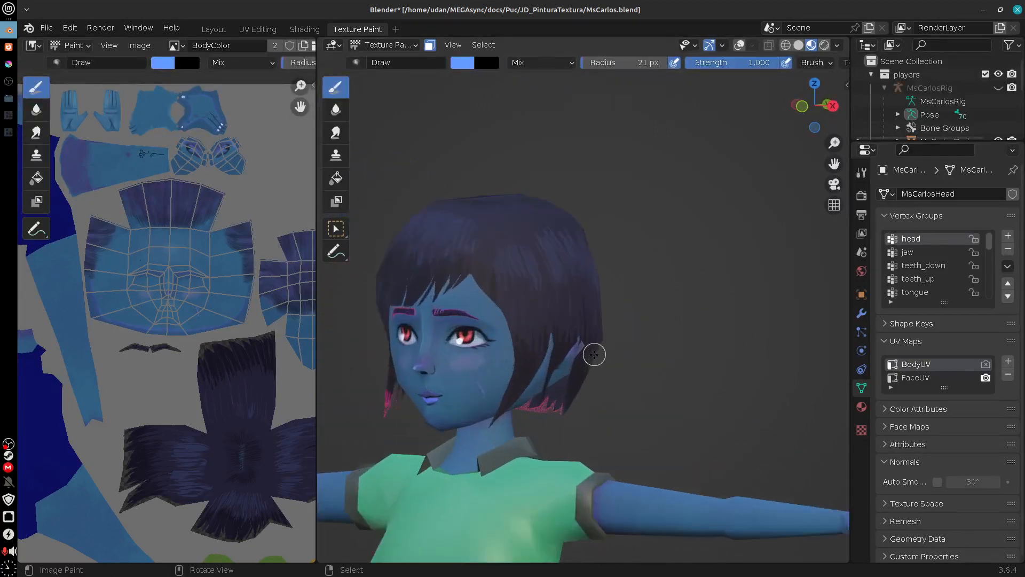
Step: Hide the MsCarlosHair object to inspect the scalp, ear and side of the head, and show it again
{"action": "left_click_drag", "start_coordinate": [916, 143], "coordinate": [919, 262]}
{"action": "left_click", "coordinate": [998, 168]}
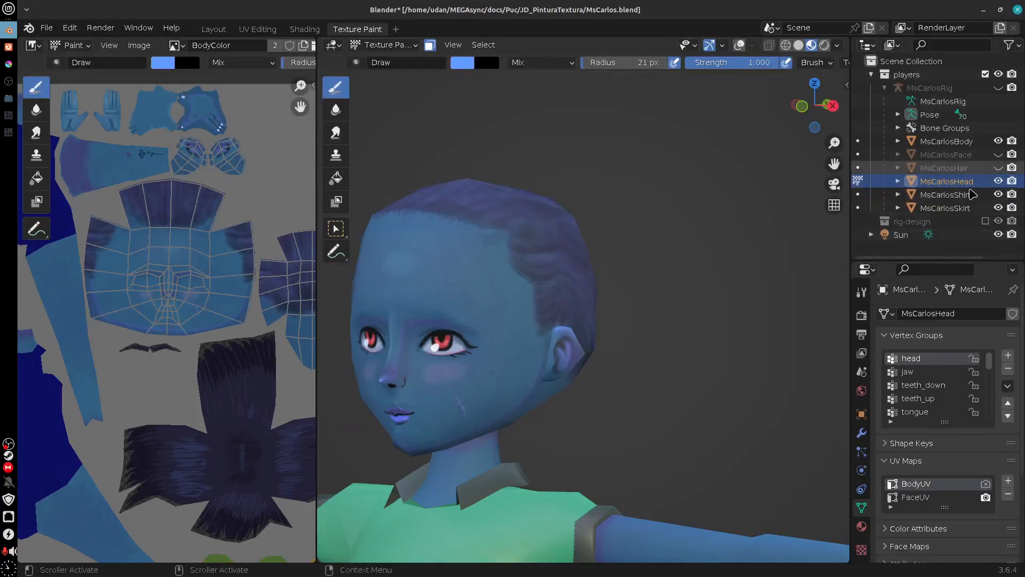
{"action": "mouse_move", "coordinate": [630, 395]}
{"action": "left_mouse_down"}
{"action": "mouse_move", "coordinate": [588, 398]}
{"action": "mouse_move", "coordinate": [637, 398]}
{"action": "mouse_move", "coordinate": [584, 377]}
{"action": "left_mouse_up"}
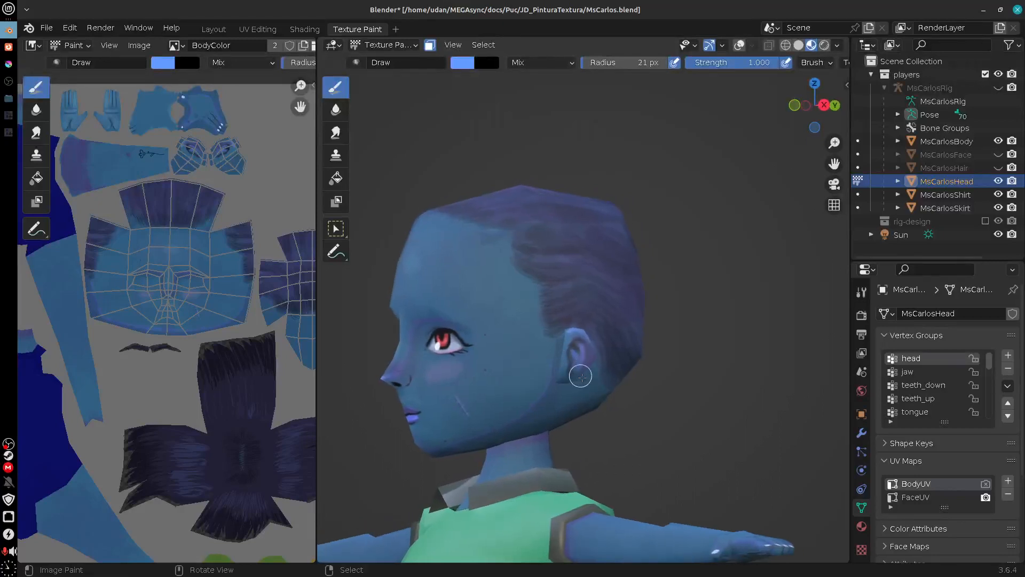
{"action": "scroll", "coordinate": [581, 377], "scroll_direction": "up", "scroll_amount": 4}
{"action": "scroll", "coordinate": [543, 419], "scroll_direction": "down", "scroll_amount": 4}
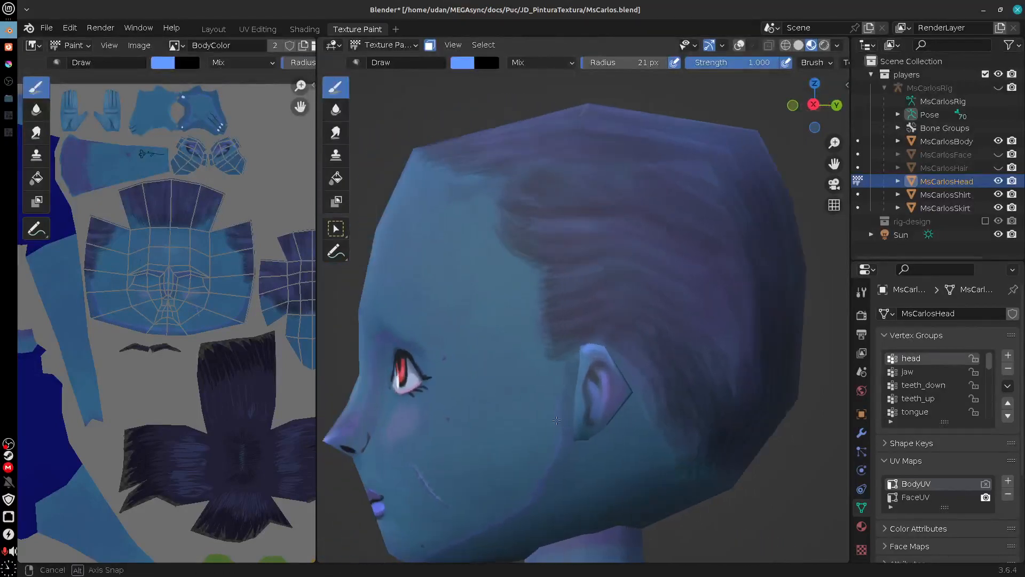
{"action": "scroll", "coordinate": [618, 429], "scroll_direction": "up", "scroll_amount": 4}
{"action": "left_click_drag", "start_coordinate": [617, 434], "coordinate": [585, 409]}
{"action": "left_click", "coordinate": [998, 168]}
Step: Inspect the character from the side and front, and check the face texture up close
{"action": "scroll", "coordinate": [808, 266], "scroll_direction": "down", "scroll_amount": 2}
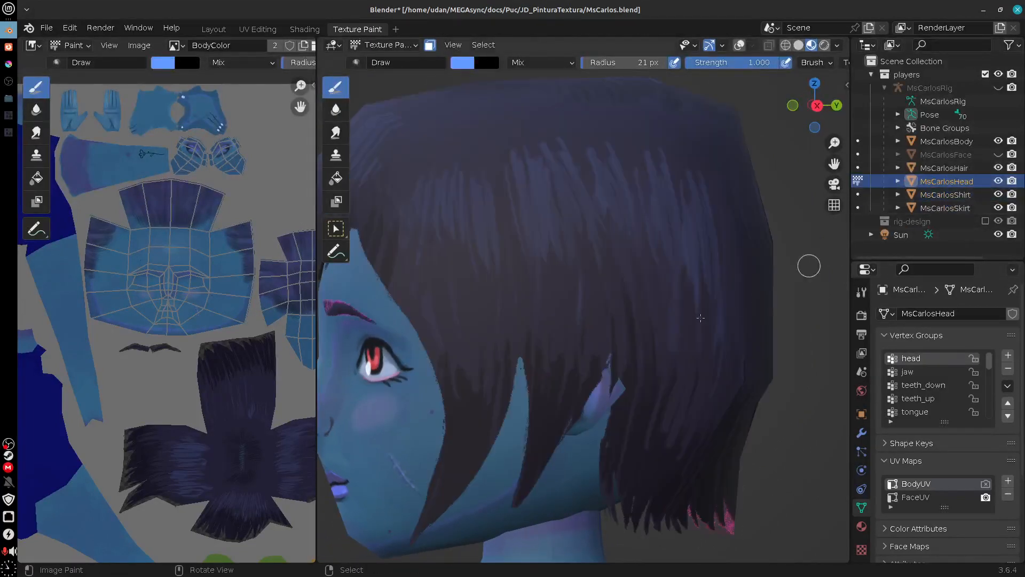
{"action": "scroll", "coordinate": [567, 405], "scroll_direction": "down", "scroll_amount": 5}
{"action": "left_click_drag", "start_coordinate": [567, 405], "coordinate": [660, 326]}
{"action": "left_click_drag", "start_coordinate": [634, 408], "coordinate": [705, 425]}
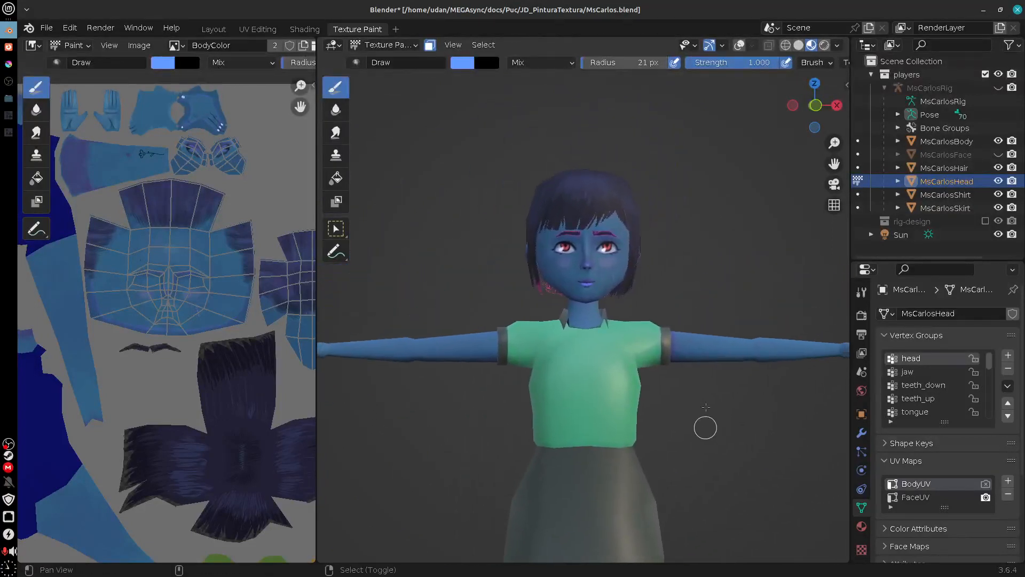
{"action": "scroll", "coordinate": [670, 313], "scroll_direction": "up", "scroll_amount": 4}
{"action": "scroll", "coordinate": [671, 313], "scroll_direction": "up", "scroll_amount": 1}
{"action": "mouse_move", "coordinate": [671, 313]}
{"action": "left_mouse_down"}
{"action": "mouse_move", "coordinate": [772, 294]}
{"action": "mouse_move", "coordinate": [692, 310]}
{"action": "mouse_move", "coordinate": [660, 302]}
{"action": "mouse_move", "coordinate": [633, 377]}
{"action": "left_mouse_up"}
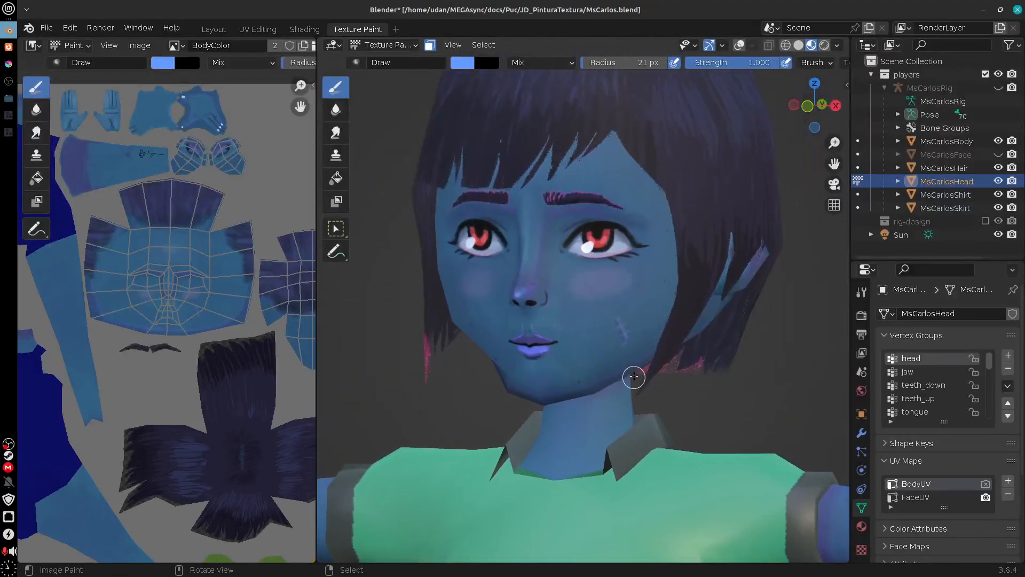
Step: Switch back to Krita and clear the selection around the texture pieces
{"action": "left_click", "coordinate": [9, 48]}
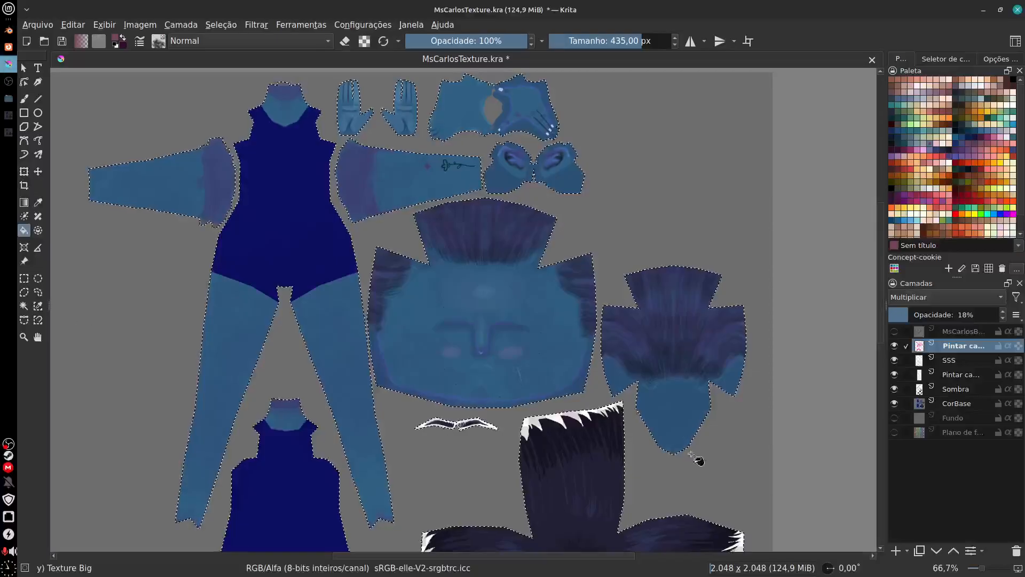
{"action": "left_click_drag", "start_coordinate": [674, 460], "coordinate": [654, 311]}
{"action": "key", "text": "ctrl+shift+a"}
{"action": "scroll", "coordinate": [647, 459], "scroll_direction": "down", "scroll_amount": 3}
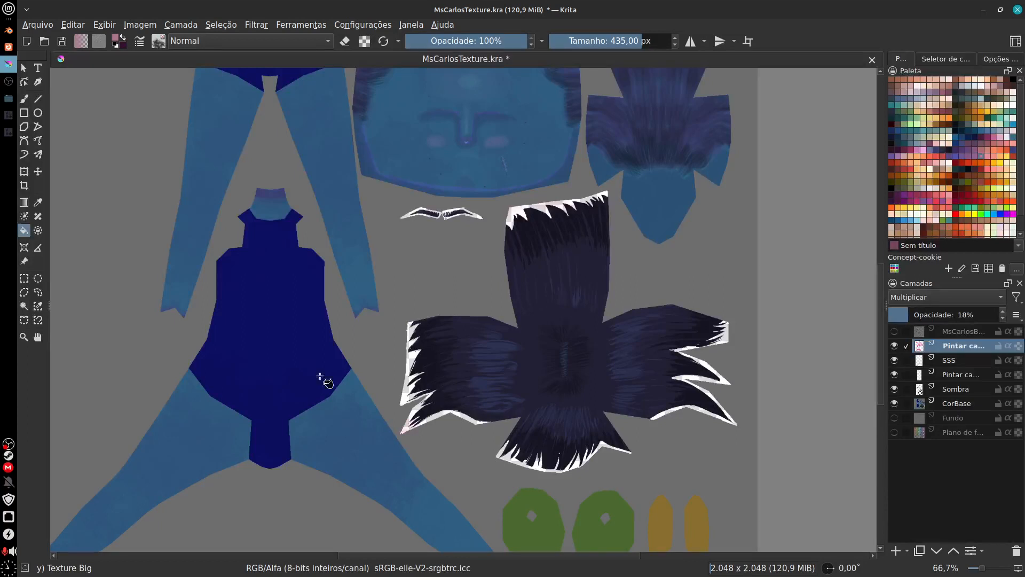
{"action": "left_click", "coordinate": [39, 293]}
{"action": "left_click_drag", "start_coordinate": [483, 477], "coordinate": [439, 448]}
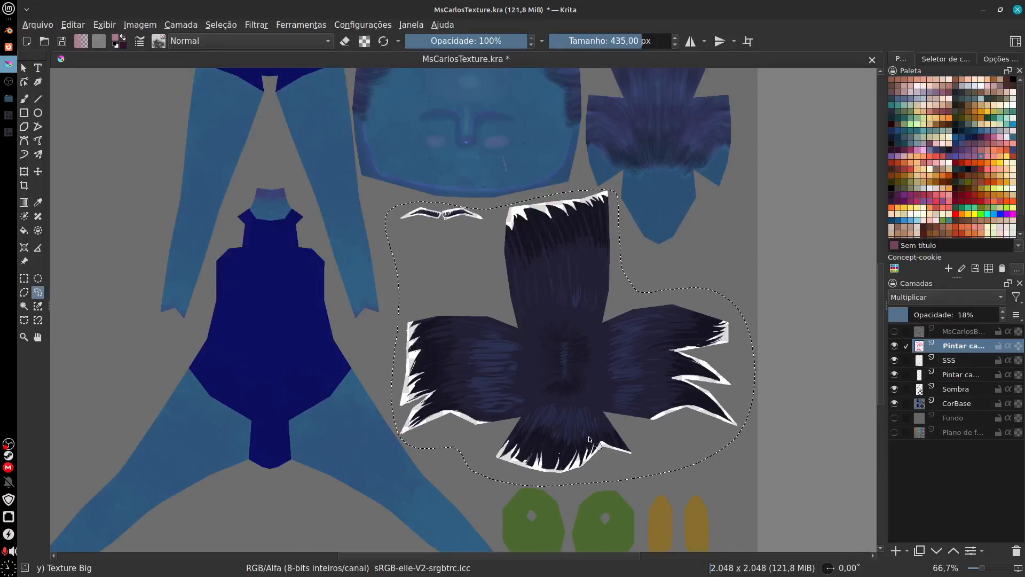
{"action": "key", "text": "ctrl+shift+a"}
Step: Rename the layer Pintar camada 2 to Textura and Pintar camada 1 to Detalhes, leaving no selection active
{"action": "double_click", "coordinate": [954, 348]}
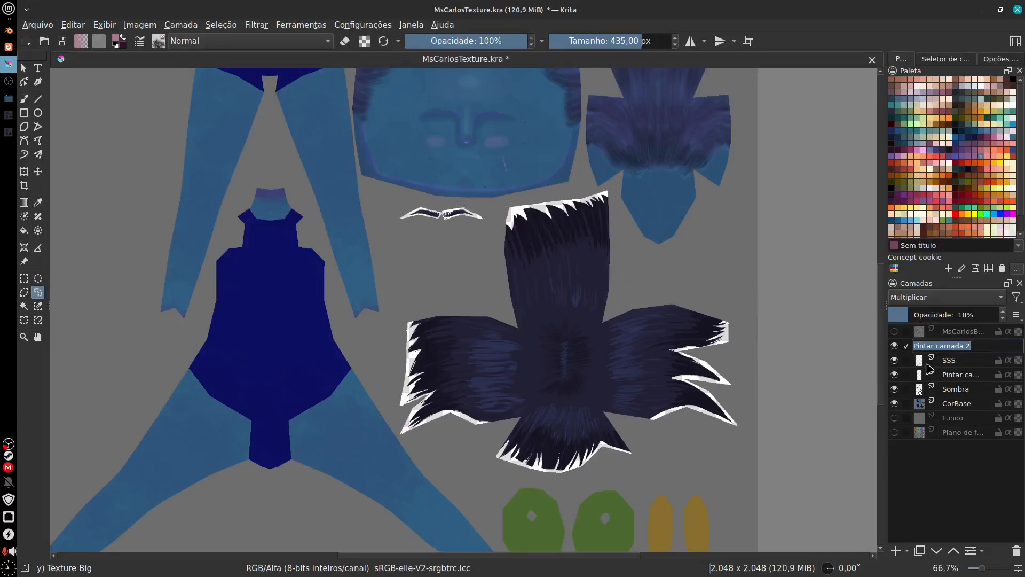
{"action": "type", "text": "Textura"}
{"action": "key", "text": "Return"}
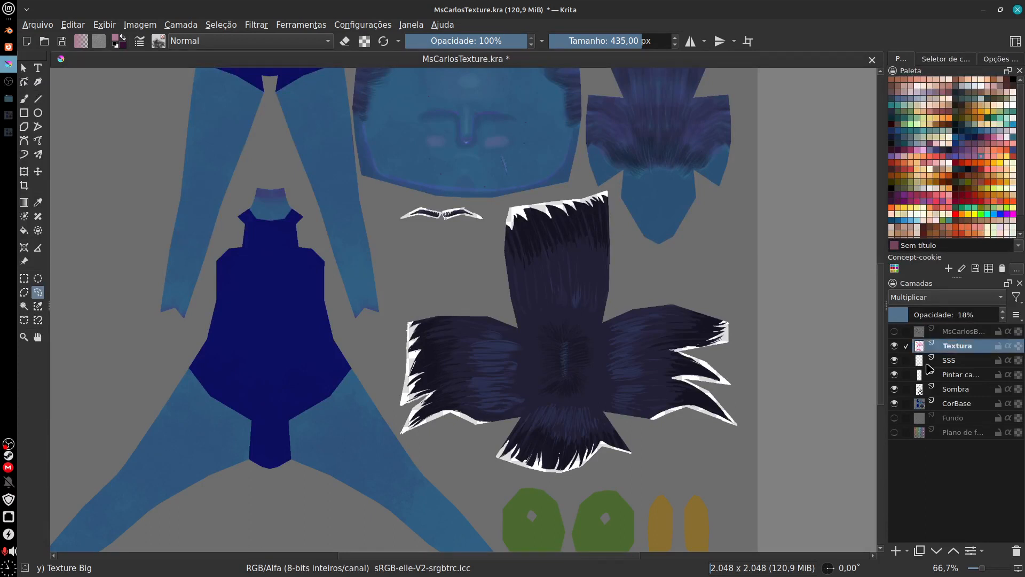
{"action": "left_click", "coordinate": [962, 380]}
{"action": "left_click", "coordinate": [961, 379]}
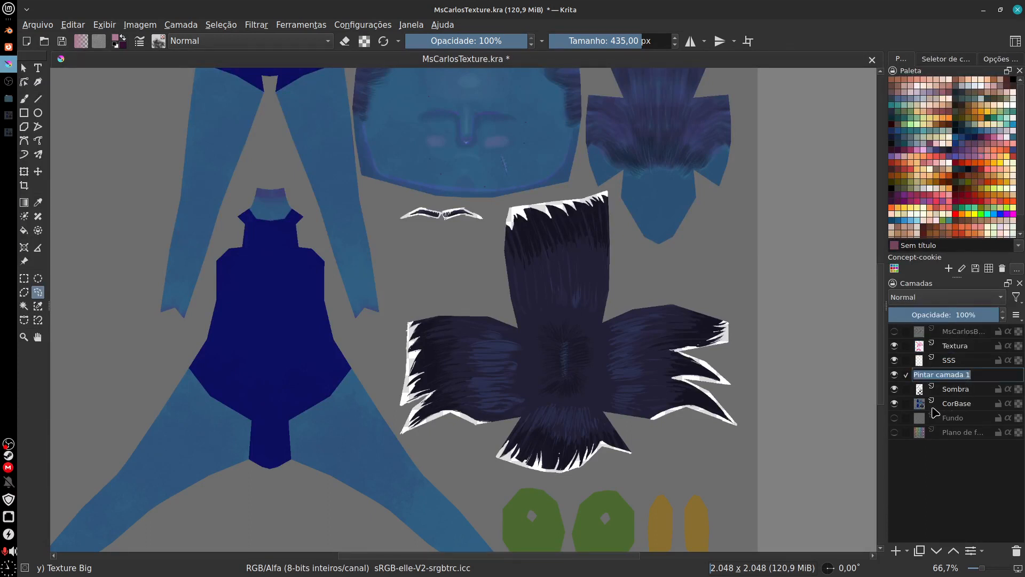
{"action": "type", "text": "Detalhes"}
{"action": "key", "text": "Return"}
{"action": "left_click_drag", "start_coordinate": [440, 215], "coordinate": [562, 424]}
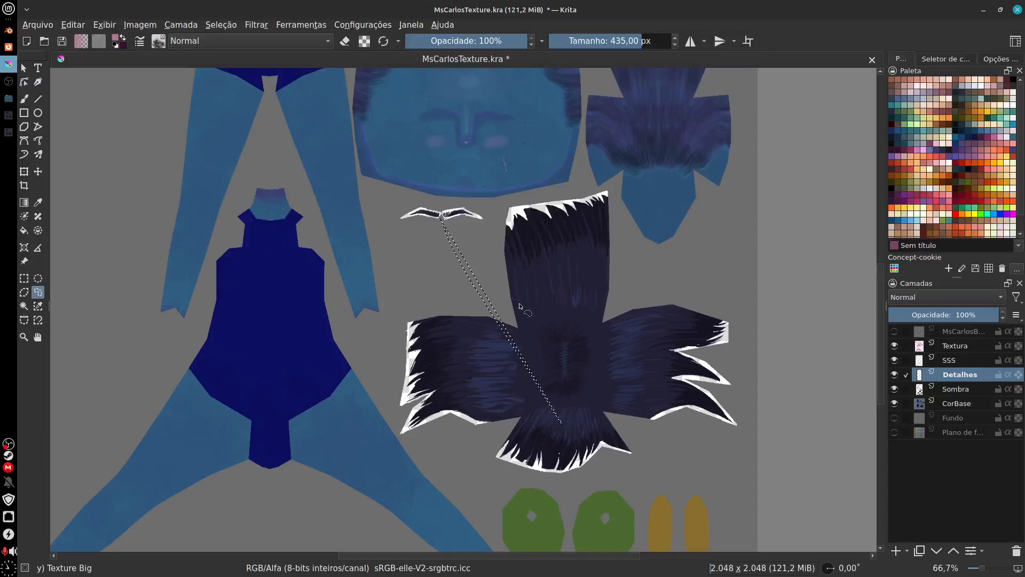
{"action": "key", "text": "ctrl+shift+a"}
Step: Activate the Sombra layer and set the Basic-2 Opacity brush to erase mode for work on the back-of-hand pieces
{"action": "left_click_drag", "start_coordinate": [495, 236], "coordinate": [634, 447]}
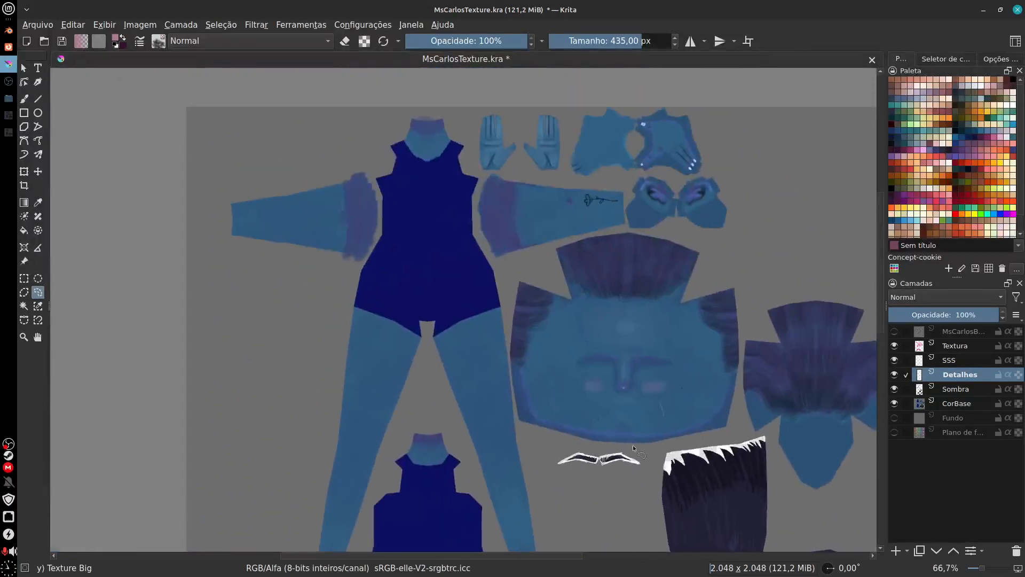
{"action": "left_click_drag", "start_coordinate": [680, 270], "coordinate": [587, 275]}
{"action": "left_click_drag", "start_coordinate": [508, 242], "coordinate": [660, 348]}
{"action": "scroll", "coordinate": [524, 297], "scroll_direction": "up", "scroll_amount": 1}
{"action": "left_click_drag", "start_coordinate": [640, 289], "coordinate": [616, 315]}
{"action": "left_click_drag", "start_coordinate": [811, 201], "coordinate": [580, 328]}
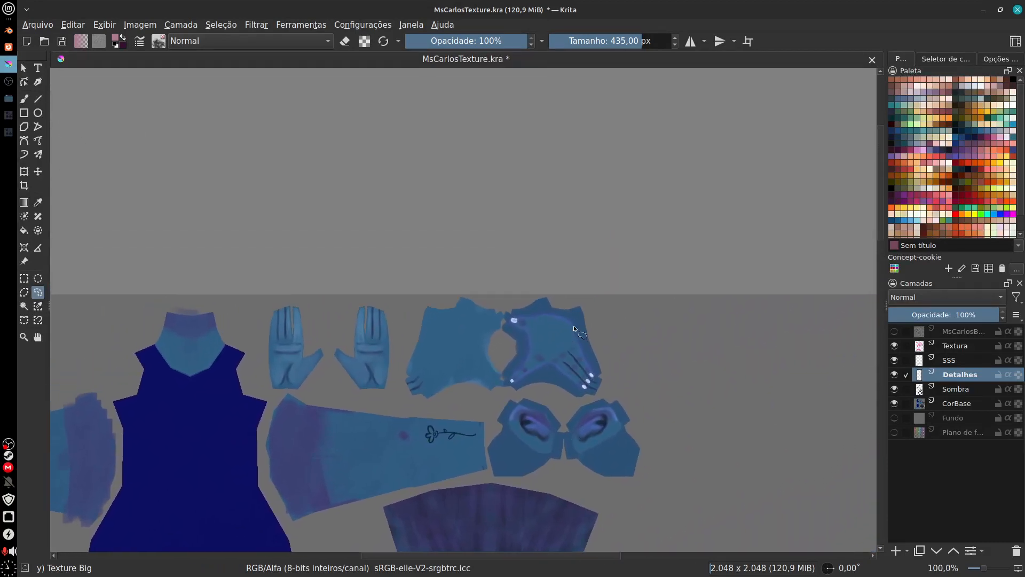
{"action": "key", "text": "ctrl+plus"}
{"action": "key", "text": "ctrl+plus"}
{"action": "key", "text": "ctrl+plus"}
{"action": "left_click_drag", "start_coordinate": [678, 356], "coordinate": [572, 375]}
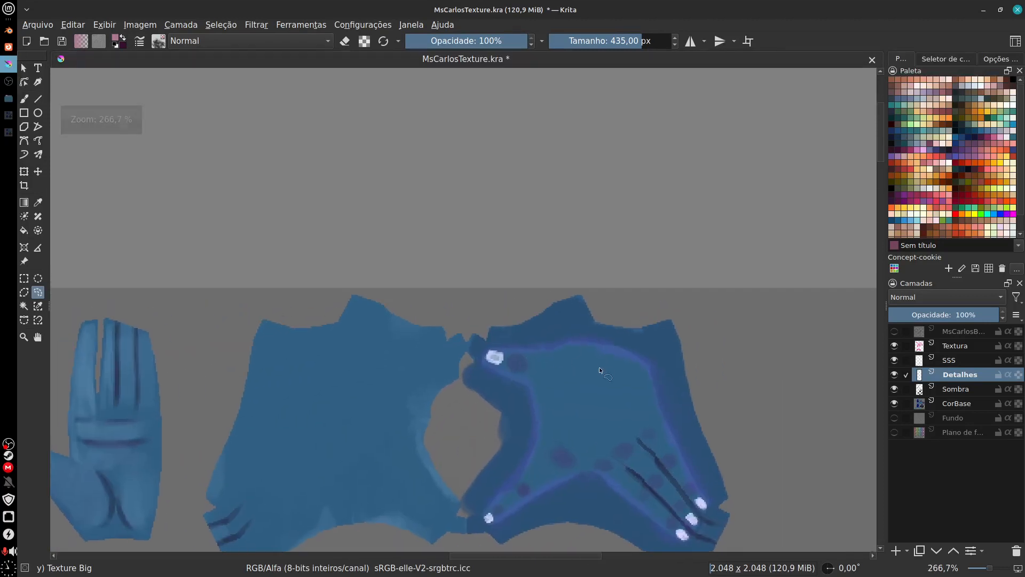
{"action": "left_click", "coordinate": [965, 392]}
{"action": "key", "text": "e"}
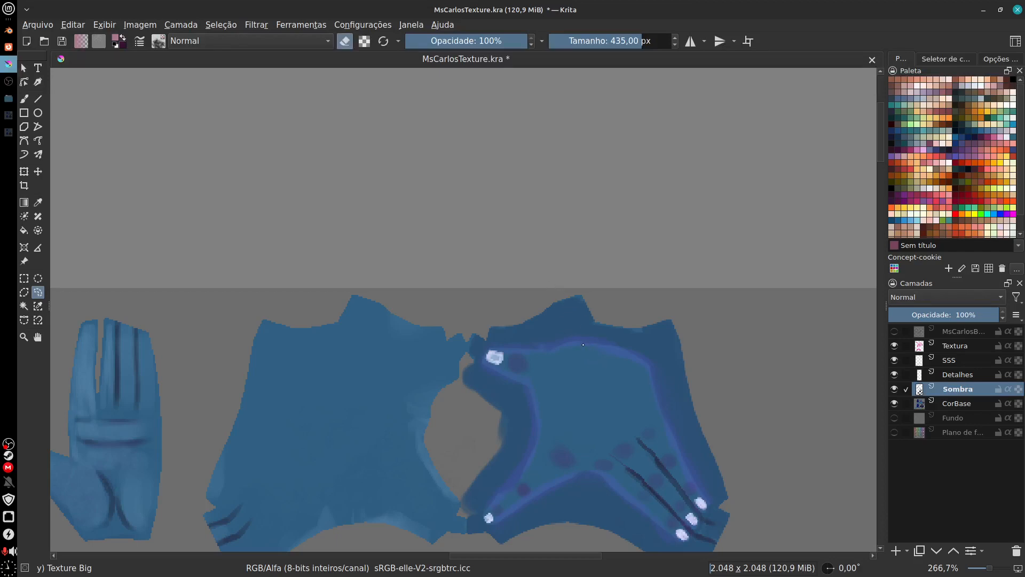
{"action": "key", "text": "b"}
{"action": "left_click", "coordinate": [158, 41]}
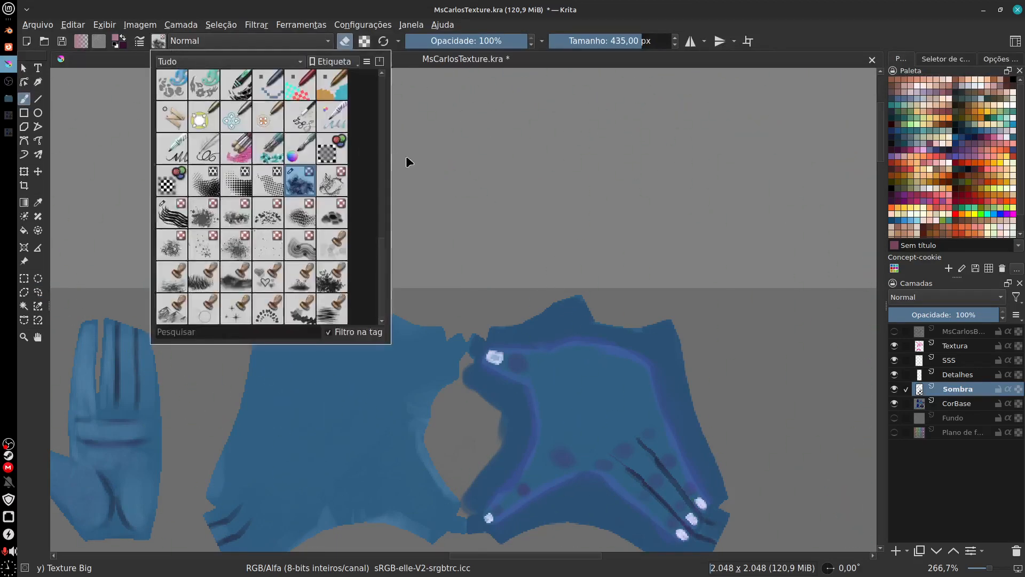
{"action": "left_click_drag", "start_coordinate": [383, 257], "coordinate": [382, 91]}
{"action": "left_click", "coordinate": [342, 91]}
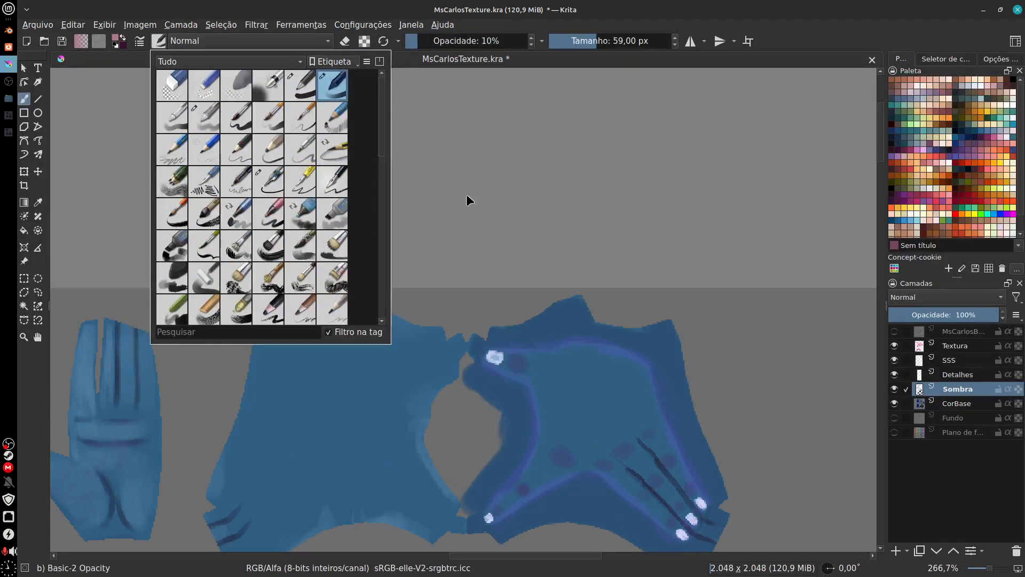
{"action": "left_click", "coordinate": [670, 353]}
{"action": "key", "text": "e"}
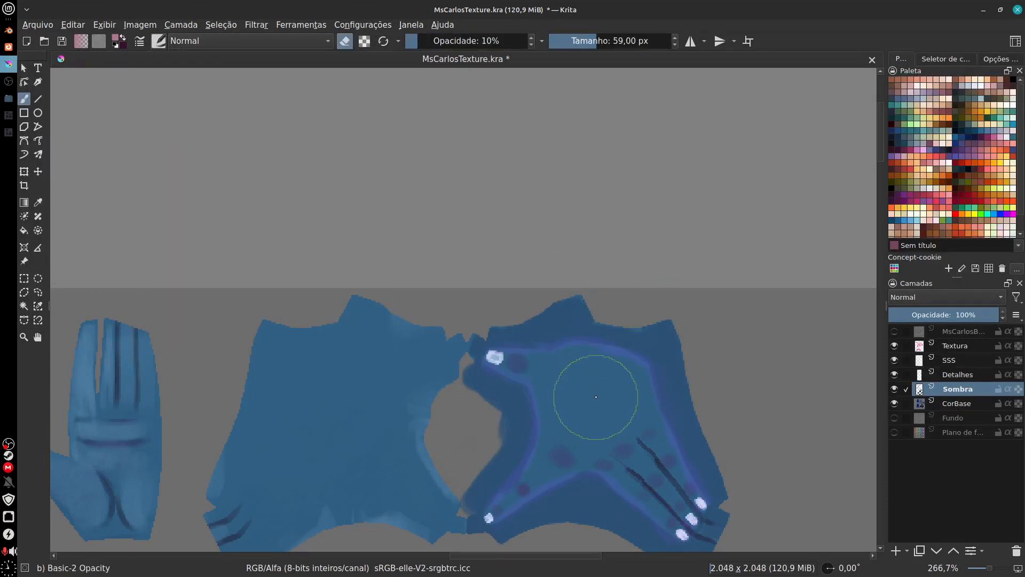
Step: Erase the shading along the upper edge of the back of the hand on the Sombra layer at 100% brush opacity
{"action": "mouse_move", "coordinate": [600, 392]}
{"action": "left_mouse_down"}
{"action": "mouse_move", "coordinate": [626, 361]}
{"action": "mouse_move", "coordinate": [609, 355]}
{"action": "mouse_move", "coordinate": [604, 405]}
{"action": "mouse_move", "coordinate": [610, 368]}
{"action": "mouse_move", "coordinate": [604, 378]}
{"action": "left_mouse_up"}
{"action": "left_click_drag", "start_coordinate": [416, 41], "coordinate": [541, 47]}
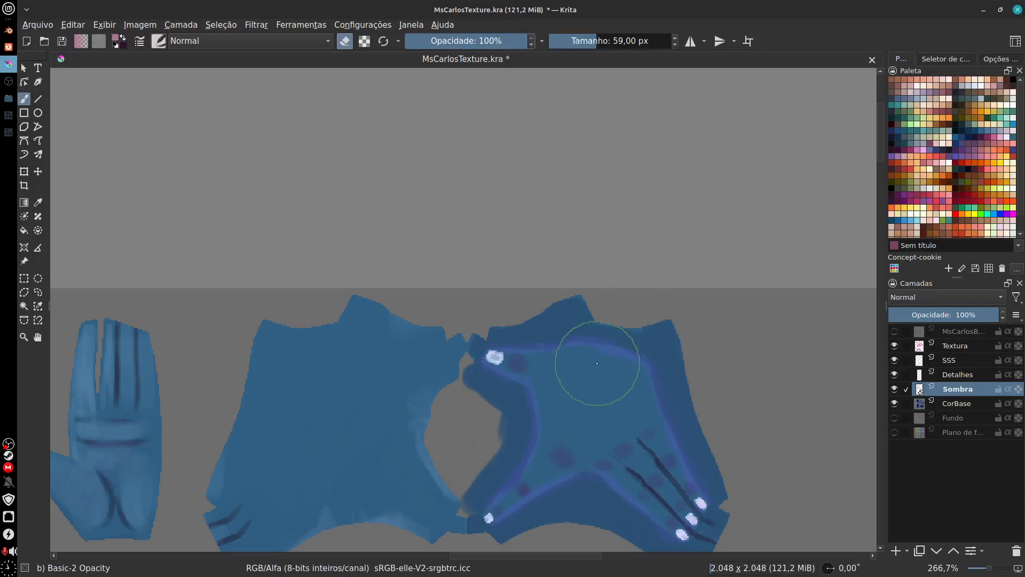
{"action": "mouse_move", "coordinate": [598, 363]}
{"action": "left_mouse_down"}
{"action": "mouse_move", "coordinate": [624, 298]}
{"action": "mouse_move", "coordinate": [609, 440]}
{"action": "mouse_move", "coordinate": [608, 362]}
{"action": "mouse_move", "coordinate": [617, 363]}
{"action": "mouse_move", "coordinate": [623, 325]}
{"action": "mouse_move", "coordinate": [606, 421]}
{"action": "mouse_move", "coordinate": [686, 394]}
{"action": "left_mouse_up"}
Step: Activate the SSS layer for the back of the hand and show the MsCarlosBody UV wireframe layer as a guide
{"action": "left_click", "coordinate": [950, 360]}
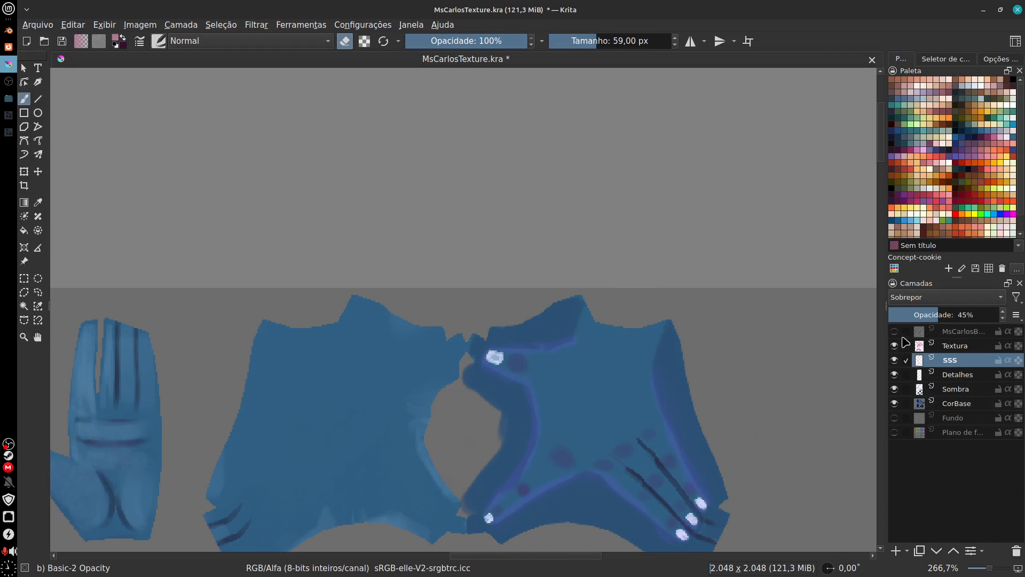
{"action": "left_click_drag", "start_coordinate": [693, 435], "coordinate": [663, 488]}
{"action": "mouse_move", "coordinate": [712, 462]}
{"action": "left_mouse_down"}
{"action": "mouse_move", "coordinate": [808, 421]}
{"action": "mouse_move", "coordinate": [769, 423]}
{"action": "left_mouse_up"}
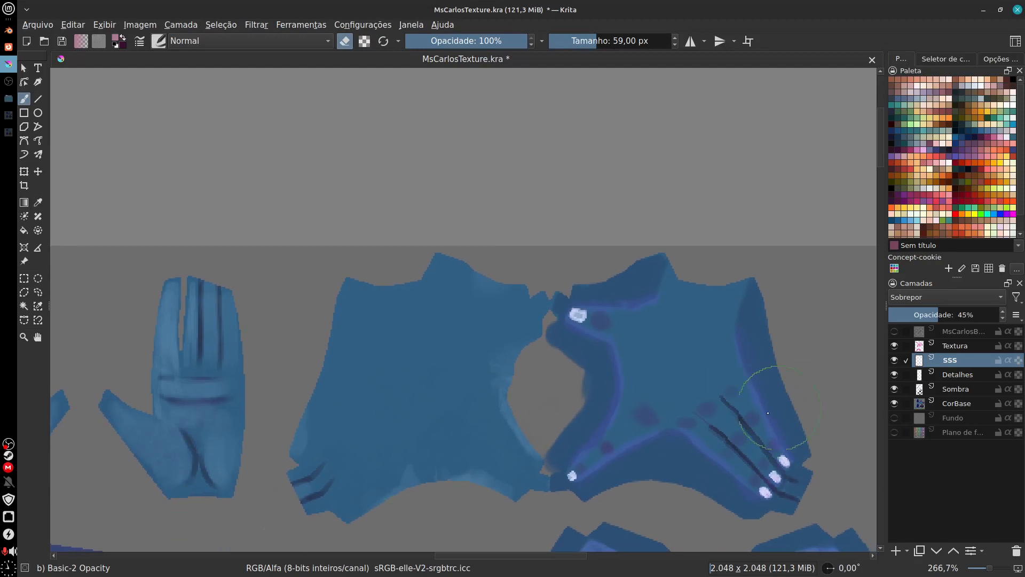
{"action": "left_click", "coordinate": [895, 332]}
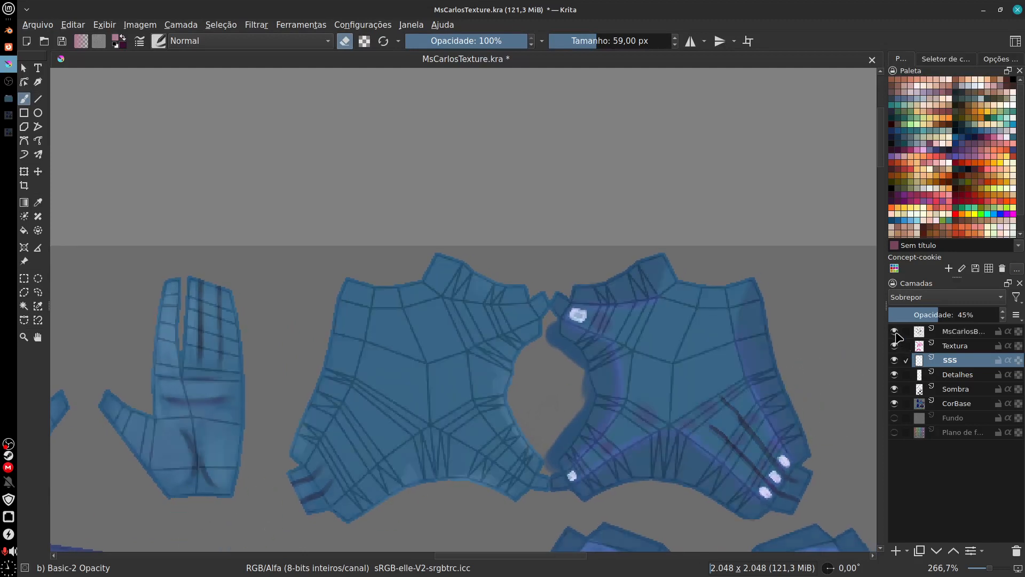
{"action": "left_click_drag", "start_coordinate": [765, 342], "coordinate": [648, 340]}
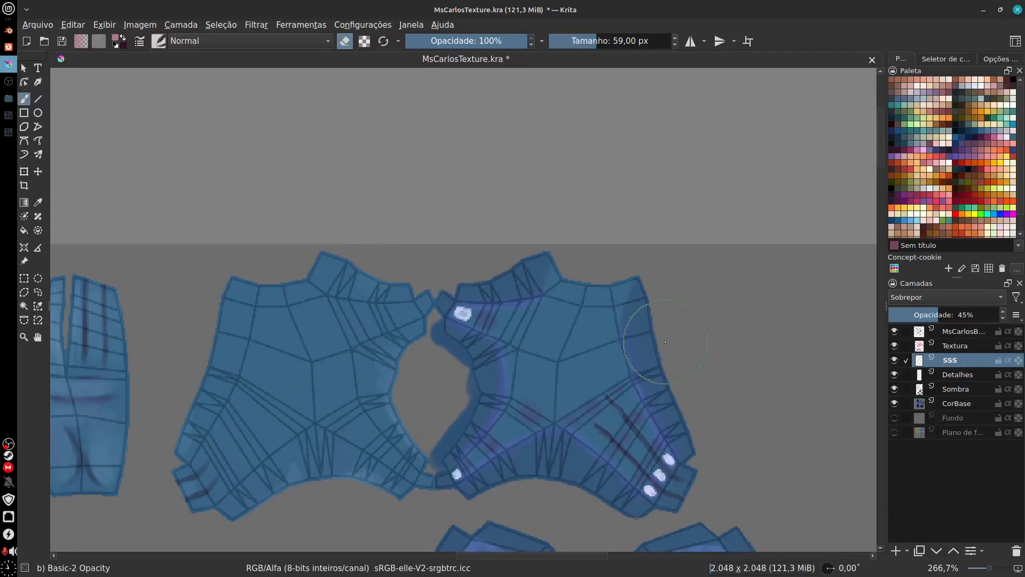
Step: Undo the last erasing on the SSS layer and make the MsCarlosBody UV wireframe layer visible again
{"action": "key", "text": "ctrl+z"}
{"action": "key", "text": "ctrl+z"}
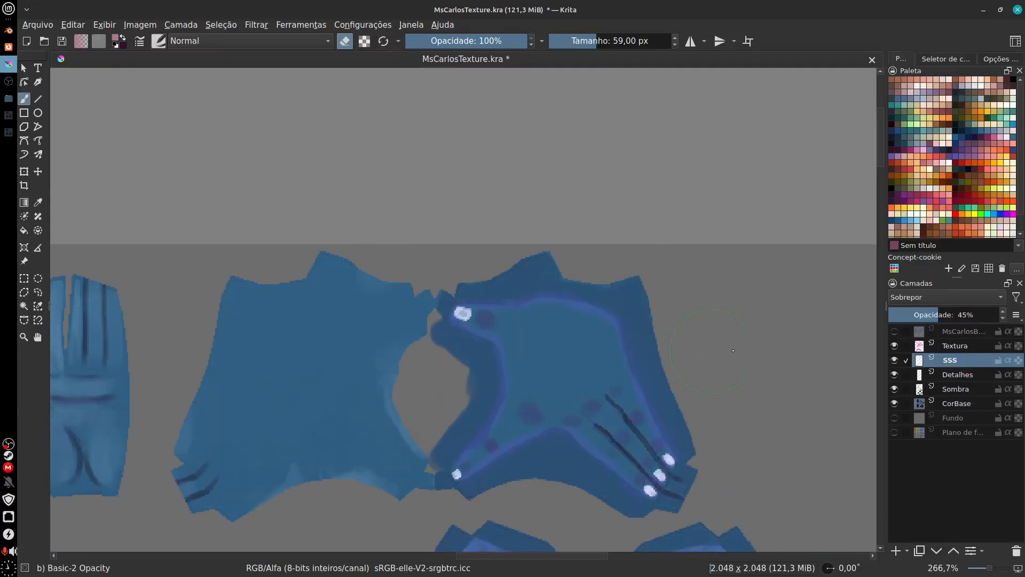
{"action": "left_click", "coordinate": [895, 331]}
Step: Erase the purple glow along the upper edge of the back-of-hand piece on the SSS layer with the brush reduced to 24 px
{"action": "key", "text": "ctrl+plus"}
{"action": "key", "text": "ctrl+plus"}
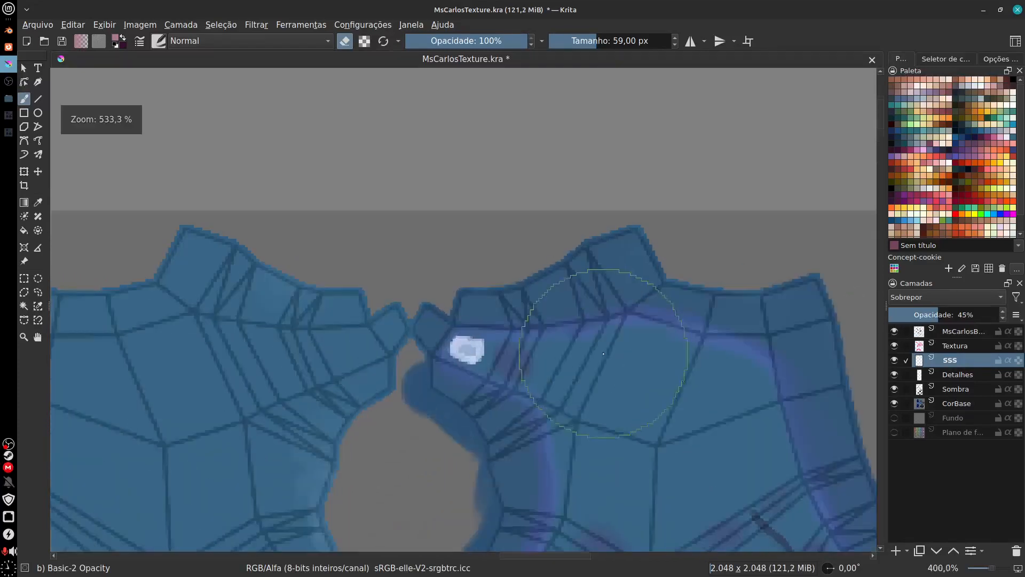
{"action": "key", "text": "bracketleft"}
{"action": "key", "text": "bracketleft"}
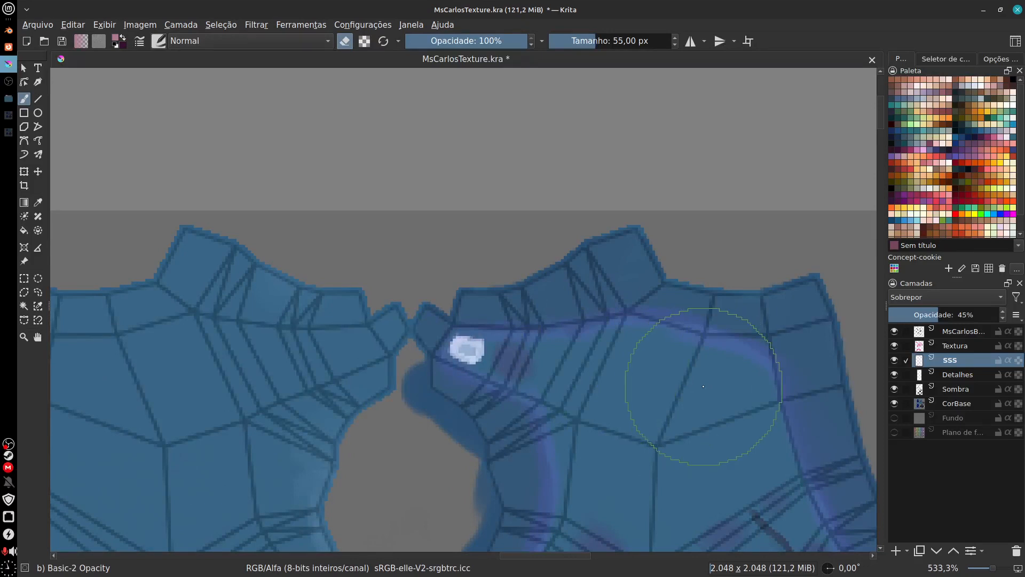
{"action": "key", "text": "bracketleft"}
{"action": "key", "text": "bracketleft"}
{"action": "key", "text": "bracketleft"}
{"action": "key", "text": "bracketleft"}
{"action": "key", "text": "bracketleft"}
{"action": "key", "text": "bracketleft"}
{"action": "key", "text": "bracketleft"}
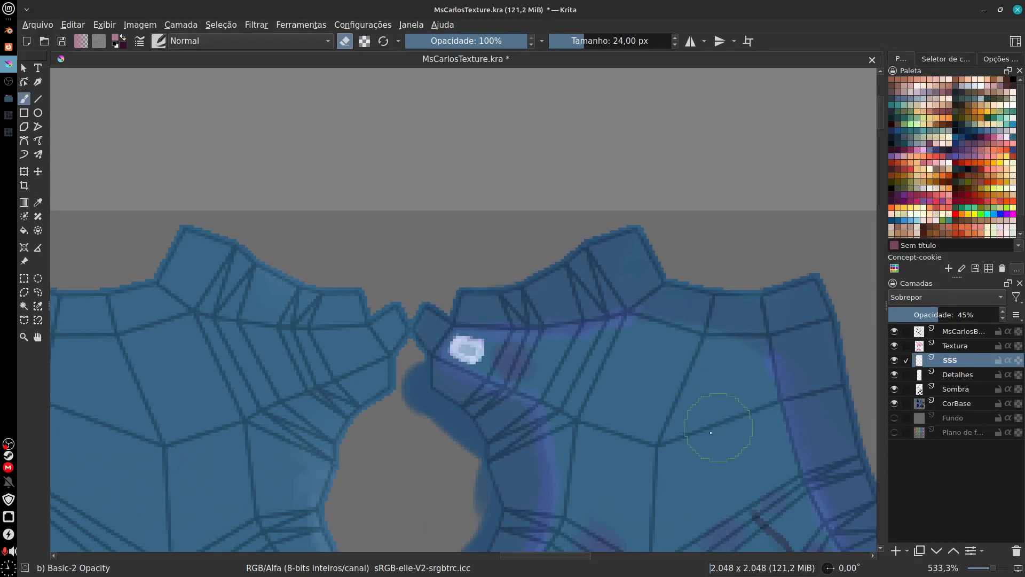
Step: Activate the Sombra layer and erase the dark shading along the upper edge and corners of the back-of-hand piece
{"action": "left_click", "coordinate": [961, 389]}
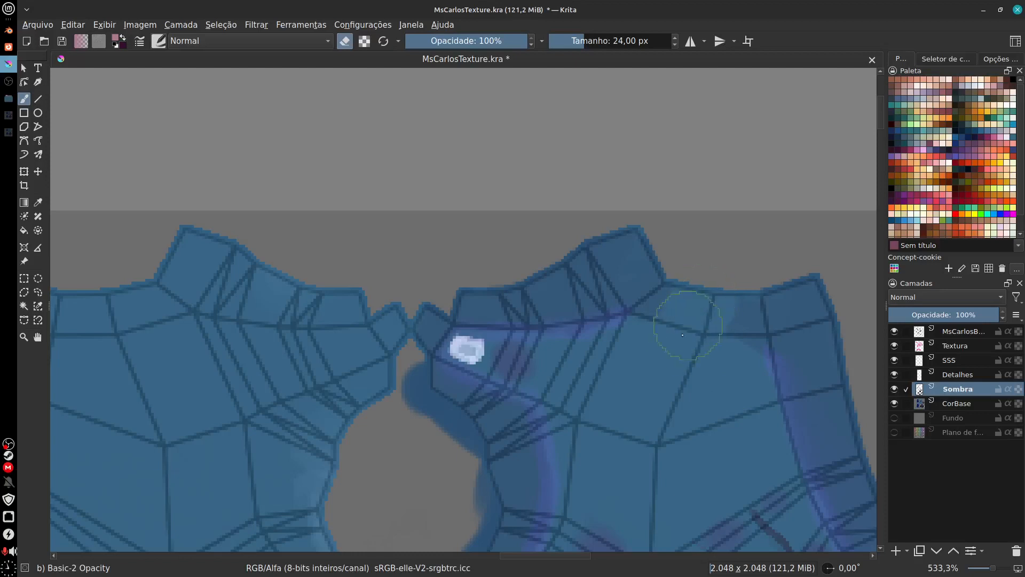
{"action": "mouse_move", "coordinate": [669, 336]}
{"action": "left_mouse_down"}
{"action": "mouse_move", "coordinate": [721, 299]}
{"action": "mouse_move", "coordinate": [730, 370]}
{"action": "mouse_move", "coordinate": [732, 335]}
{"action": "left_mouse_up"}
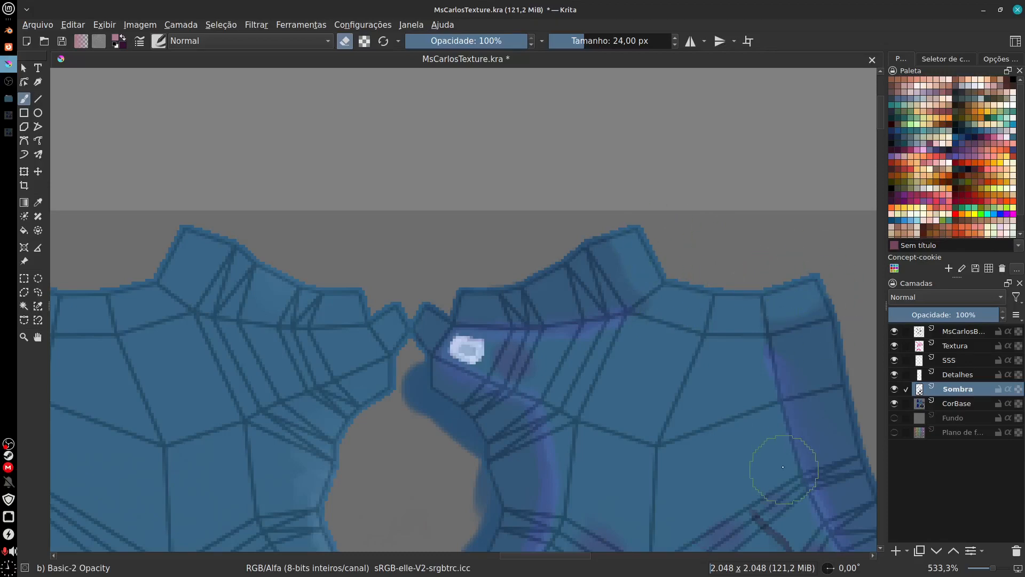
Step: Switch to the Blender Blur brush at 20 px and soften the erased shading edges on the upper part of the piece
{"action": "left_click", "coordinate": [158, 41]}
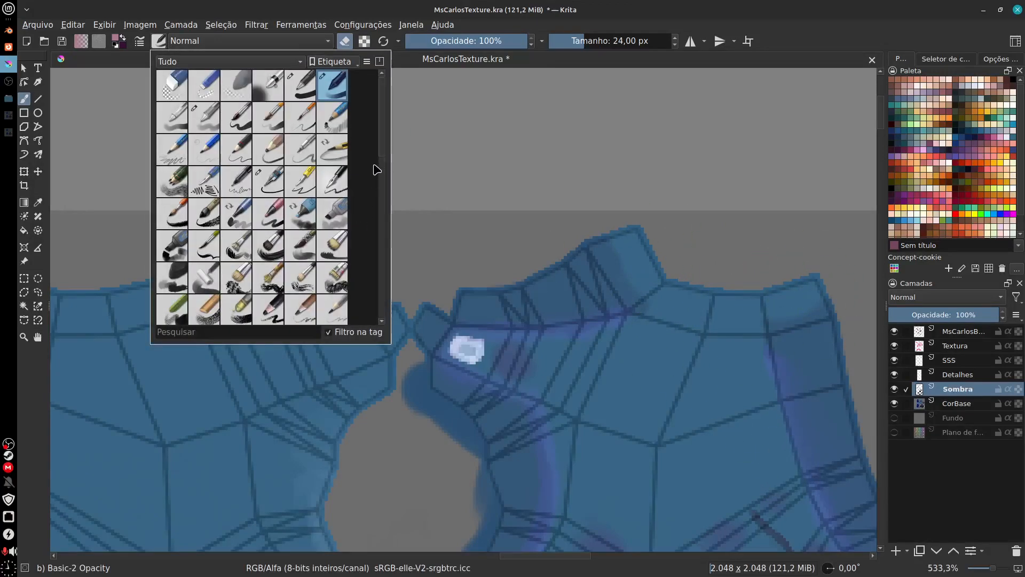
{"action": "scroll", "coordinate": [377, 169], "scroll_direction": "down", "scroll_amount": 7}
{"action": "left_click", "coordinate": [332, 237]}
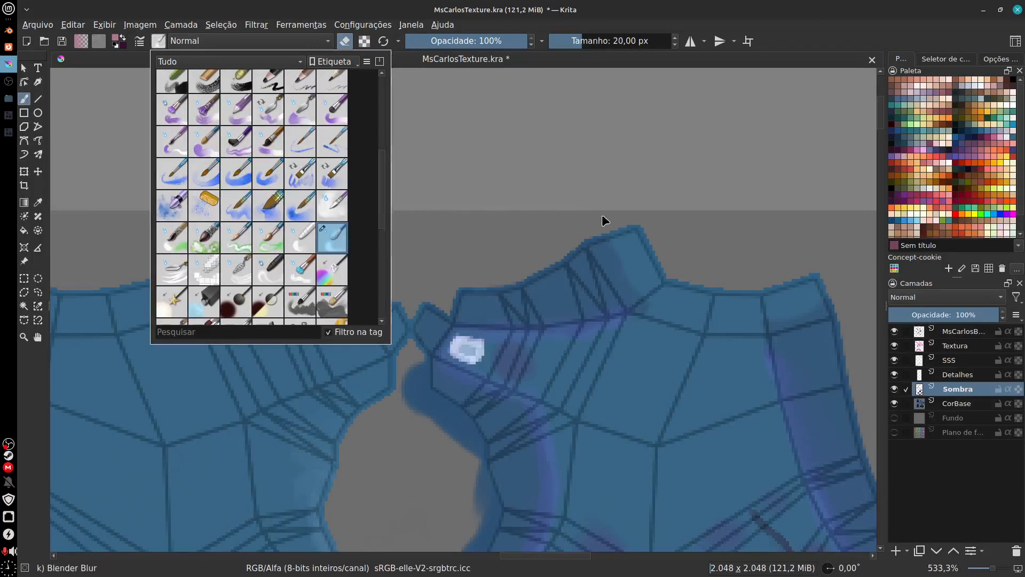
{"action": "left_click", "coordinate": [605, 221]}
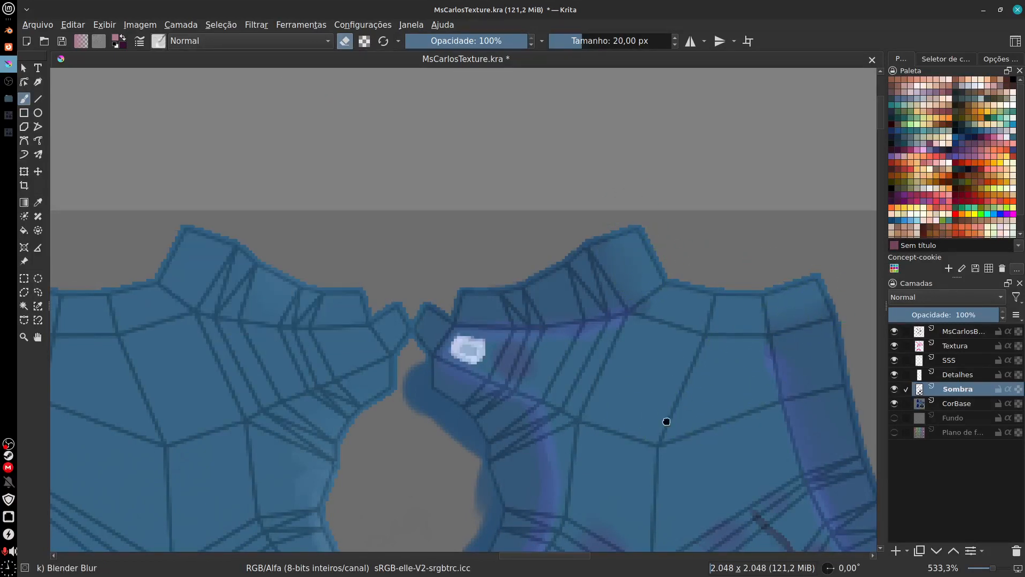
Step: Examine the shading around the lower edges of the hand pieces, the arm piece and the ear pieces
{"action": "scroll", "coordinate": [666, 422], "scroll_direction": "down", "scroll_amount": 5}
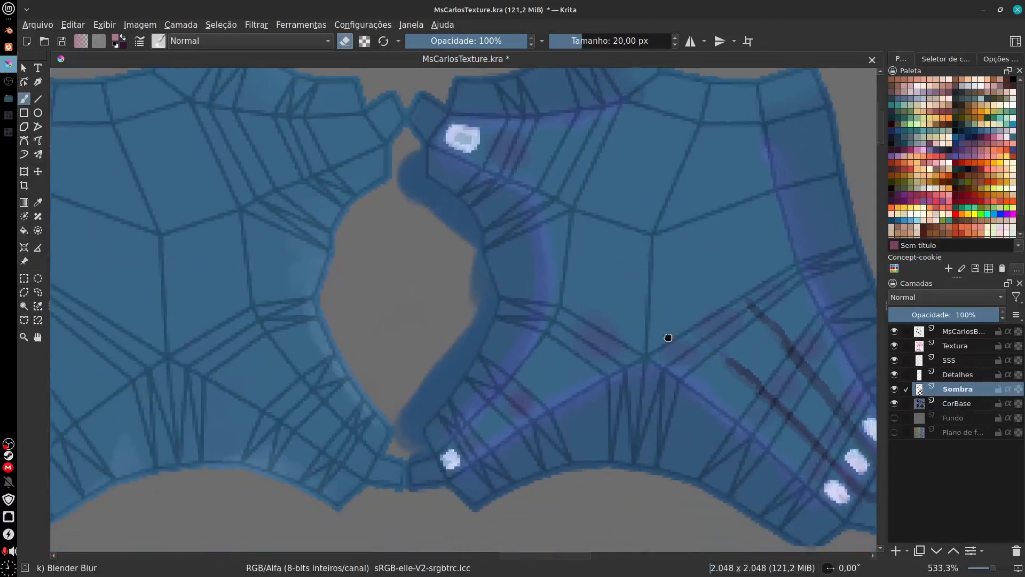
{"action": "scroll", "coordinate": [668, 337], "scroll_direction": "down", "scroll_amount": 3}
{"action": "scroll", "coordinate": [547, 467], "scroll_direction": "left", "scroll_amount": 4}
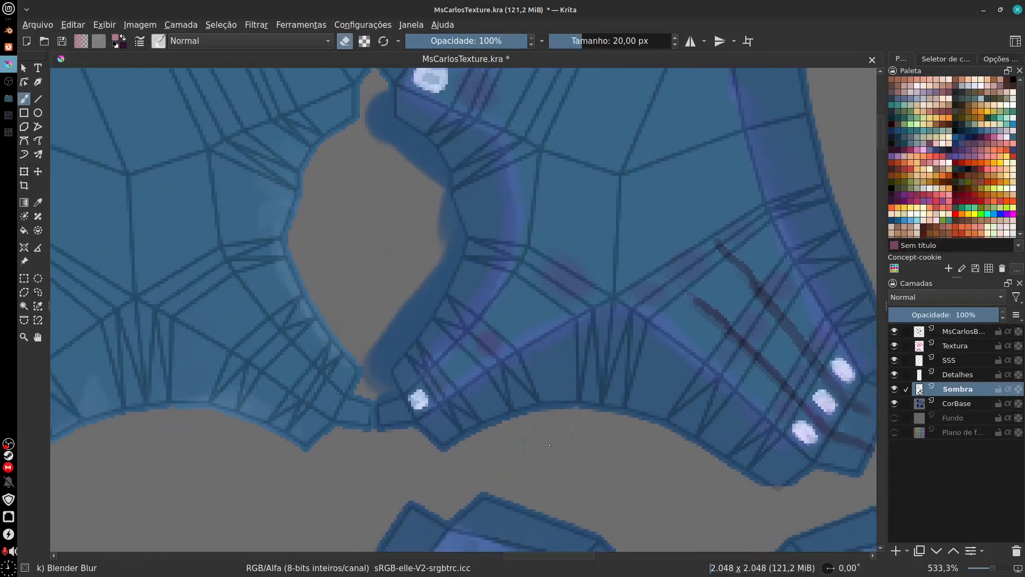
{"action": "scroll", "coordinate": [493, 443], "scroll_direction": "left", "scroll_amount": 4}
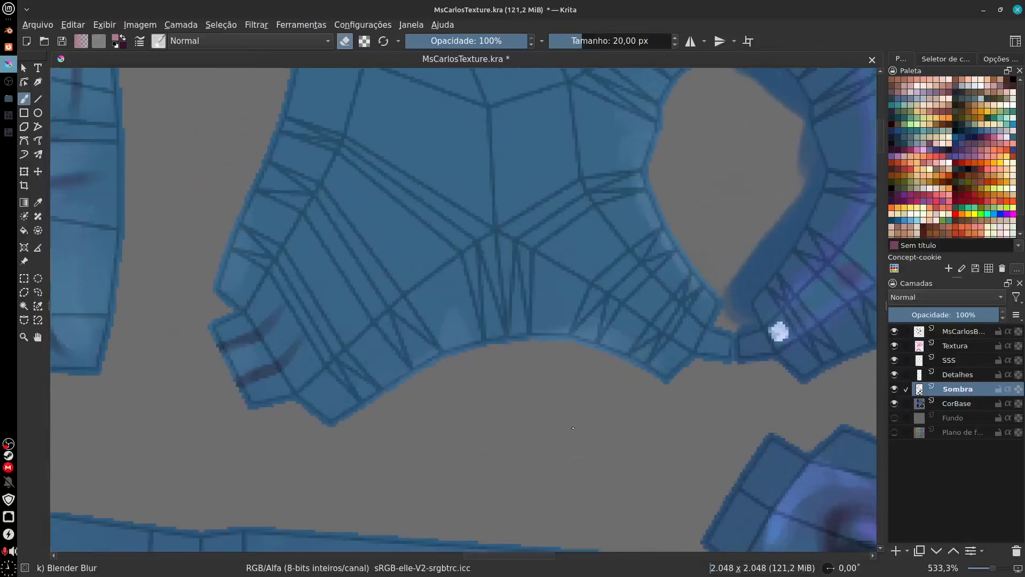
{"action": "scroll", "coordinate": [543, 449], "scroll_direction": "down", "scroll_amount": 5}
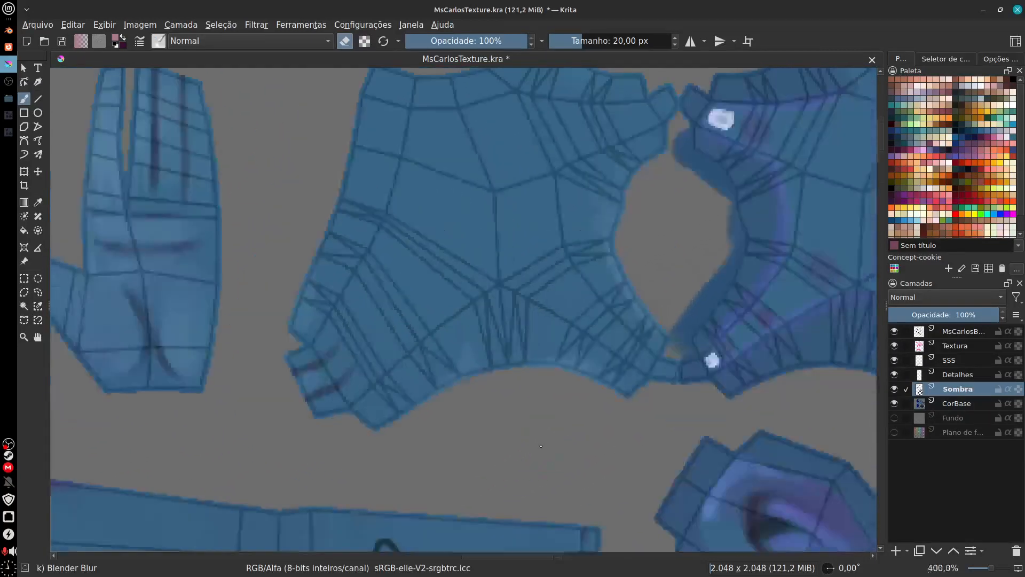
{"action": "scroll", "coordinate": [596, 327], "scroll_direction": "up", "scroll_amount": 2}
{"action": "scroll", "coordinate": [596, 327], "scroll_direction": "left", "scroll_amount": 2}
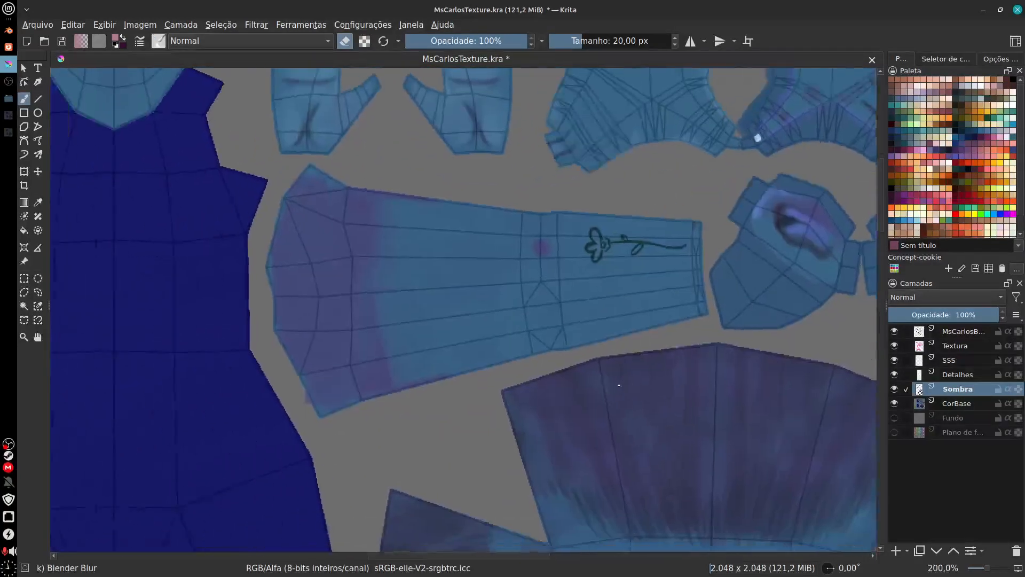
{"action": "scroll", "coordinate": [643, 410], "scroll_direction": "right", "scroll_amount": 5}
{"action": "scroll", "coordinate": [592, 389], "scroll_direction": "right", "scroll_amount": 3}
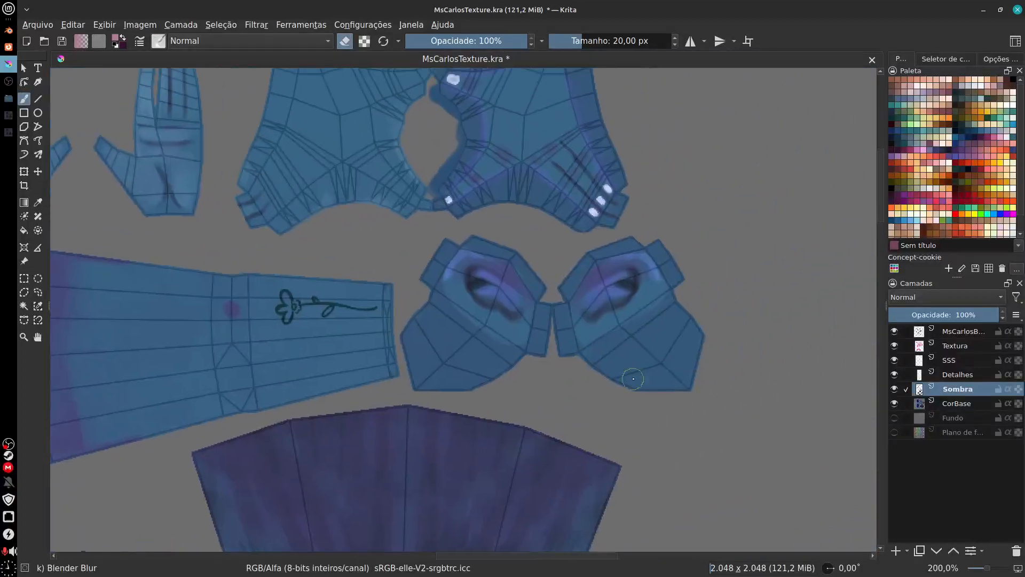
Step: Turn off erase mode and pick the blue skin color from the ear piece for work on the Sombra layer
{"action": "scroll", "coordinate": [666, 376], "scroll_direction": "up", "scroll_amount": 3}
{"action": "left_click_drag", "start_coordinate": [666, 376], "coordinate": [597, 384]}
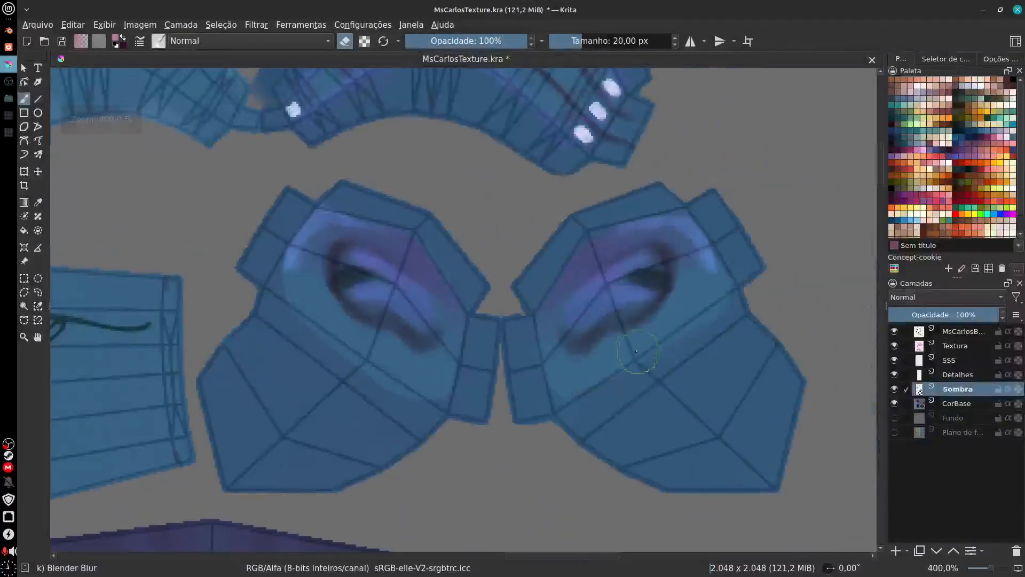
{"action": "left_click", "coordinate": [622, 351], "text": "ctrl"}
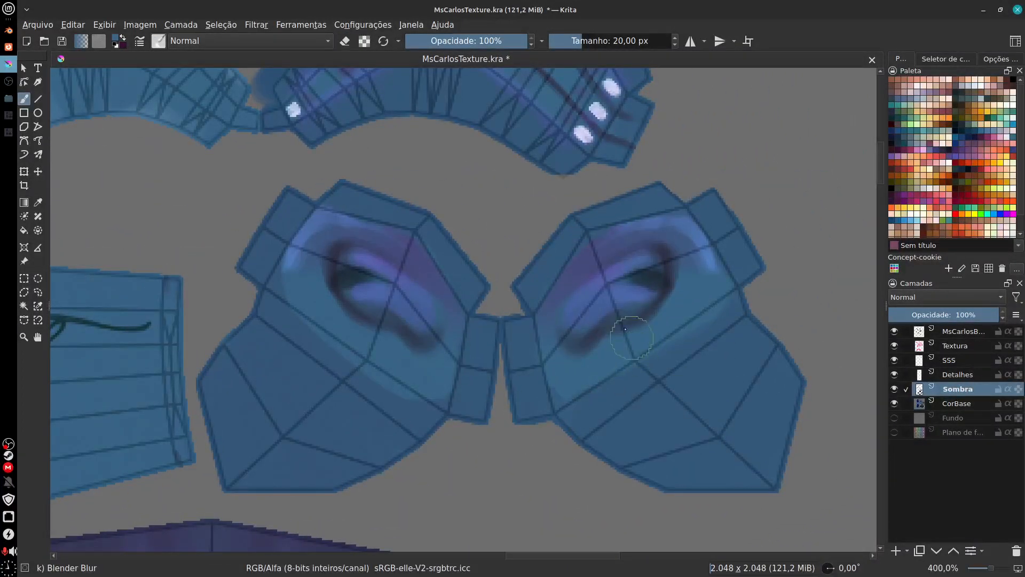
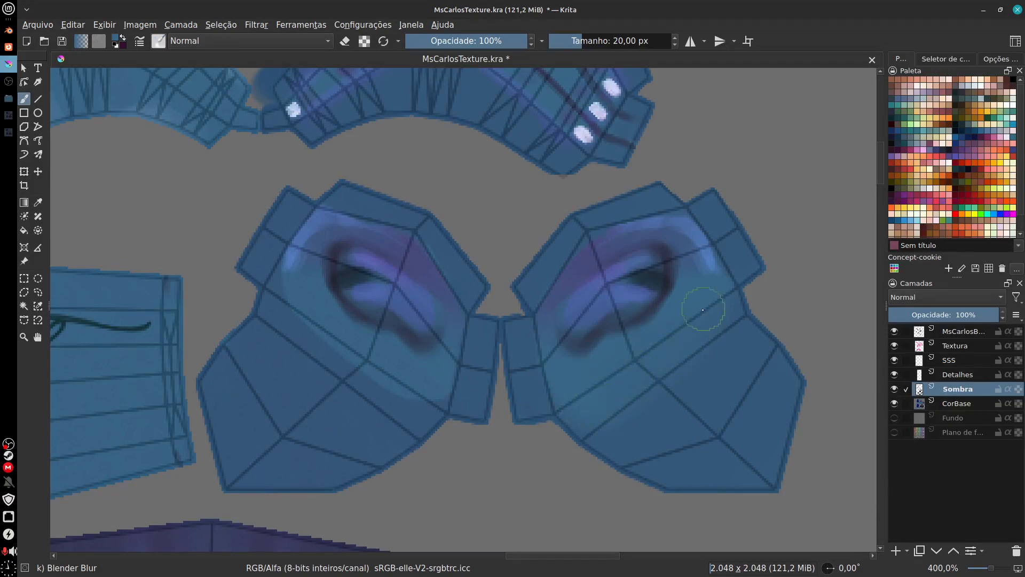
Step: Examine the painted shading on the ear pieces and along the face's jaw edge in the texture
{"action": "left_click_drag", "start_coordinate": [566, 458], "coordinate": [901, 351]}
{"action": "left_click_drag", "start_coordinate": [426, 392], "coordinate": [833, 350]}
{"action": "left_click_drag", "start_coordinate": [434, 418], "coordinate": [535, 454]}
{"action": "key", "text": "minus"}
{"action": "key", "text": "minus"}
{"action": "key", "text": "minus"}
{"action": "key", "text": "minus"}
{"action": "key", "text": "minus"}
{"action": "left_click_drag", "start_coordinate": [865, 438], "coordinate": [739, 321]}
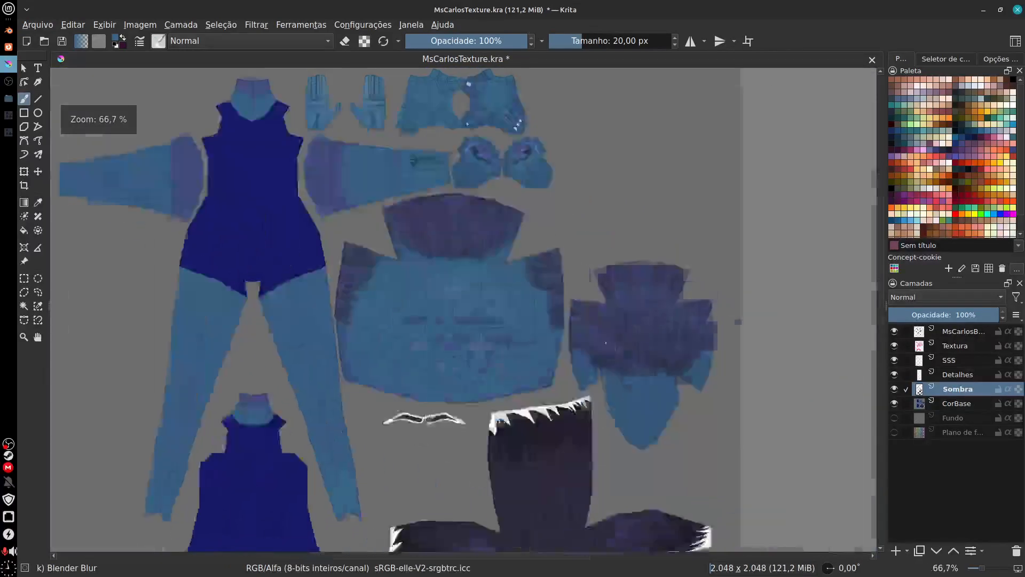
{"action": "key", "text": "plus"}
{"action": "key", "text": "plus"}
{"action": "key", "text": "plus"}
{"action": "key", "text": "plus"}
{"action": "left_click_drag", "start_coordinate": [698, 418], "coordinate": [611, 361]}
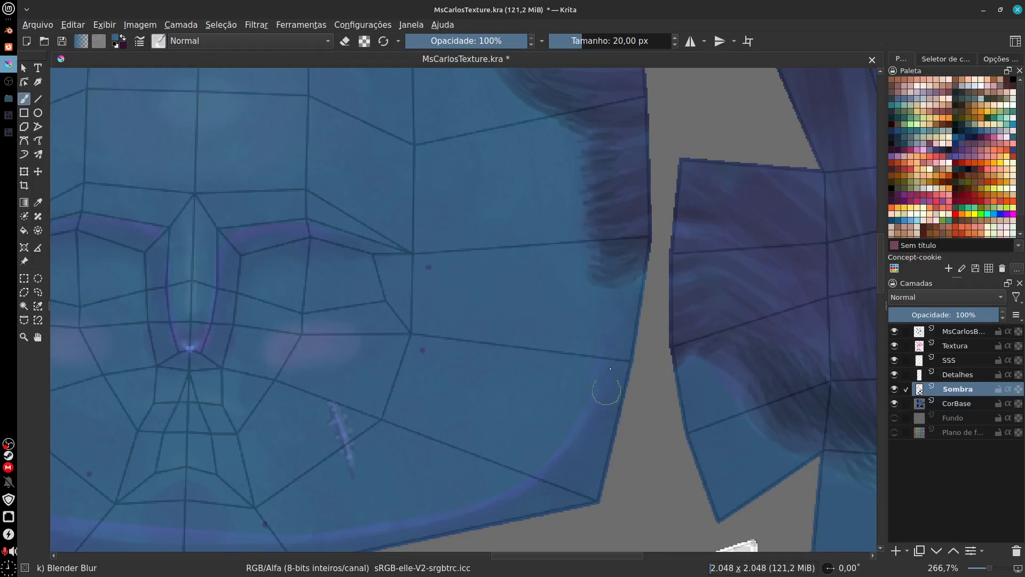
{"action": "scroll", "coordinate": [659, 524], "scroll_direction": "left", "scroll_amount": 10}
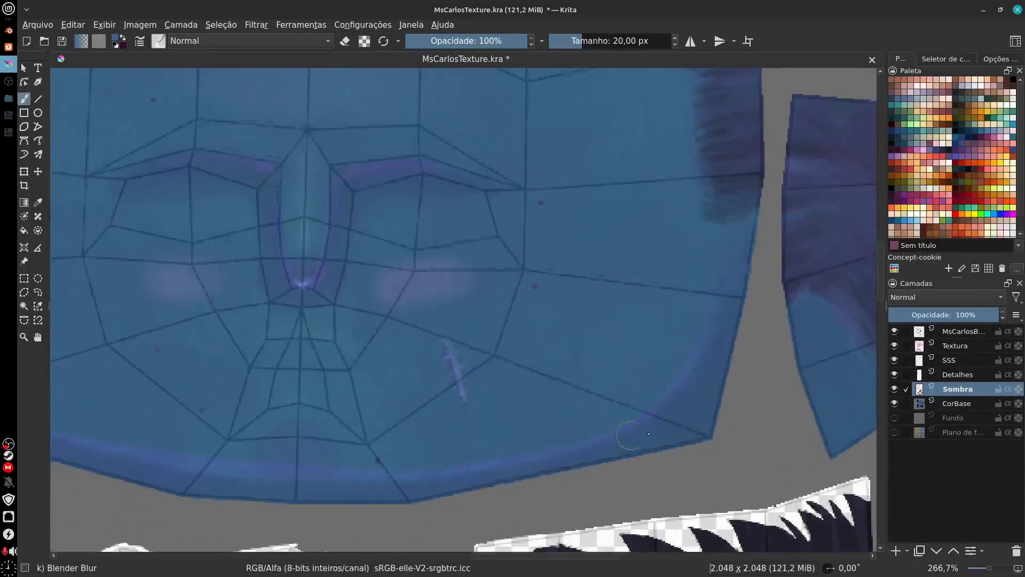
{"action": "scroll", "coordinate": [710, 424], "scroll_direction": "down", "scroll_amount": 3}
{"action": "scroll", "coordinate": [636, 423], "scroll_direction": "down", "scroll_amount": 4}
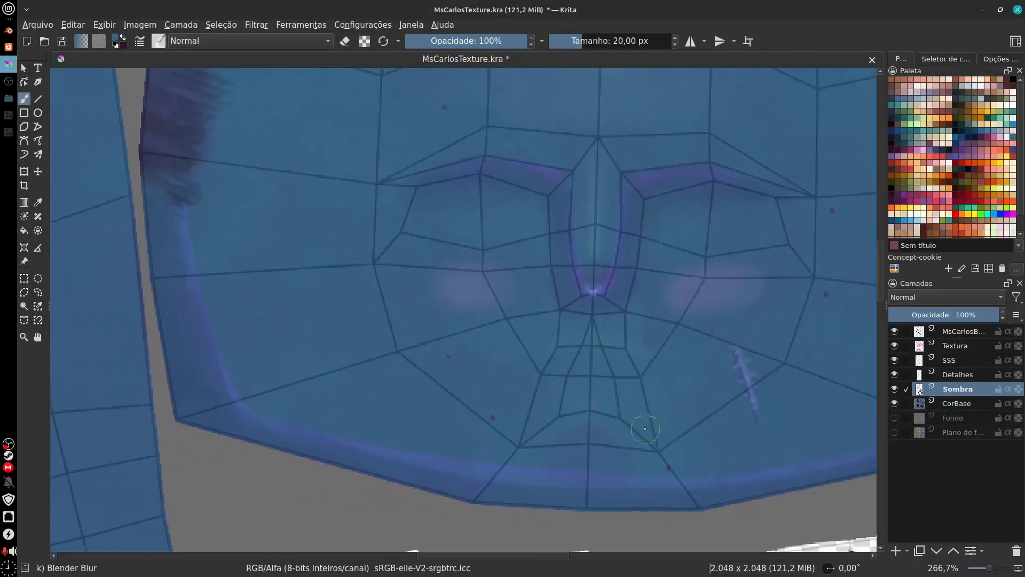
{"action": "scroll", "coordinate": [651, 427], "scroll_direction": "up", "scroll_amount": 5}
{"action": "scroll", "coordinate": [650, 427], "scroll_direction": "right", "scroll_amount": 4}
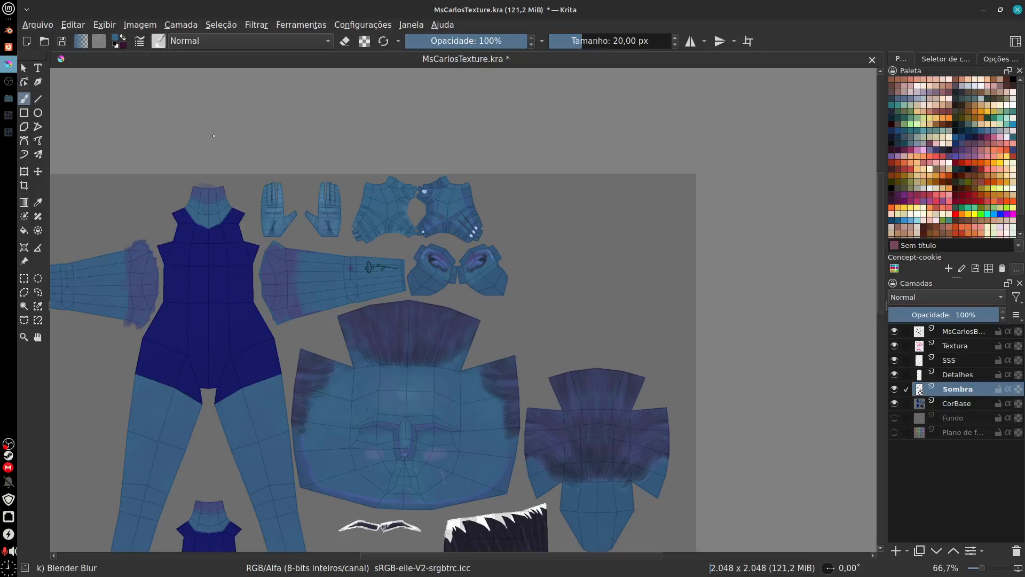
Step: Hide the topmost UV wireframe layer and export the texture as a PNG, overwriting BodyColor.png with the existing compression options
{"action": "left_click", "coordinate": [895, 331]}
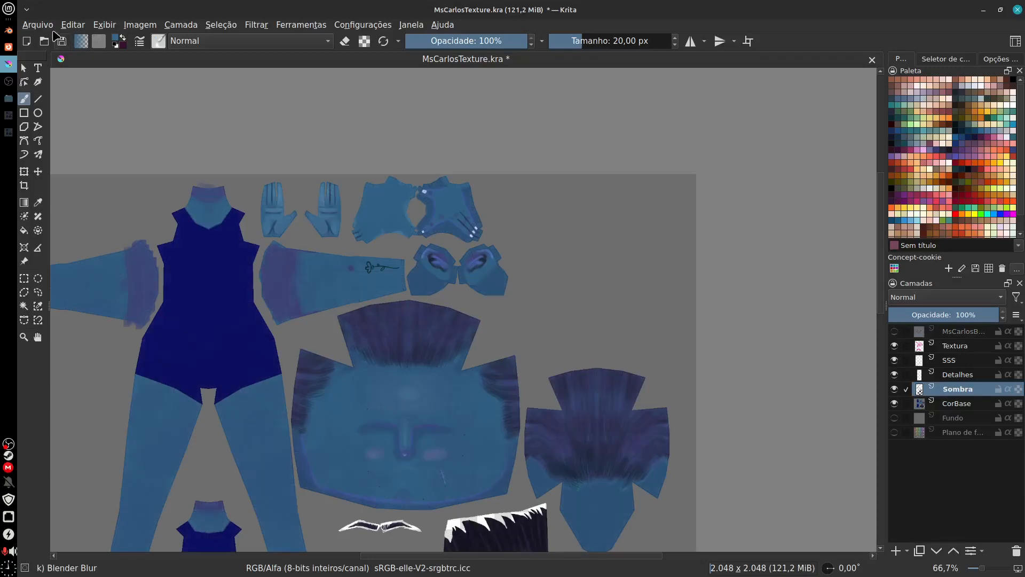
{"action": "left_click", "coordinate": [38, 25]}
{"action": "left_click", "coordinate": [142, 141]}
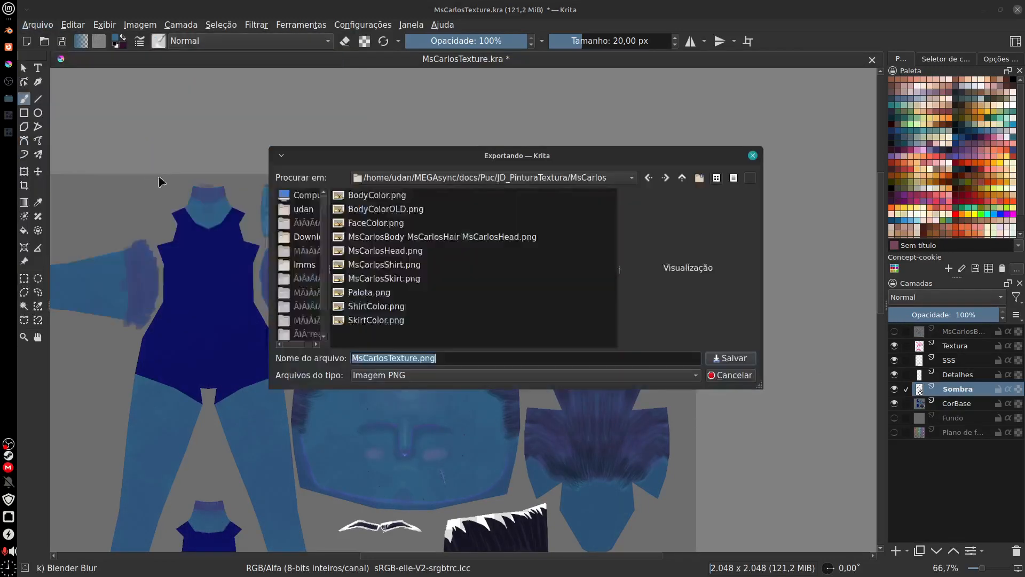
{"action": "double_click", "coordinate": [394, 196]}
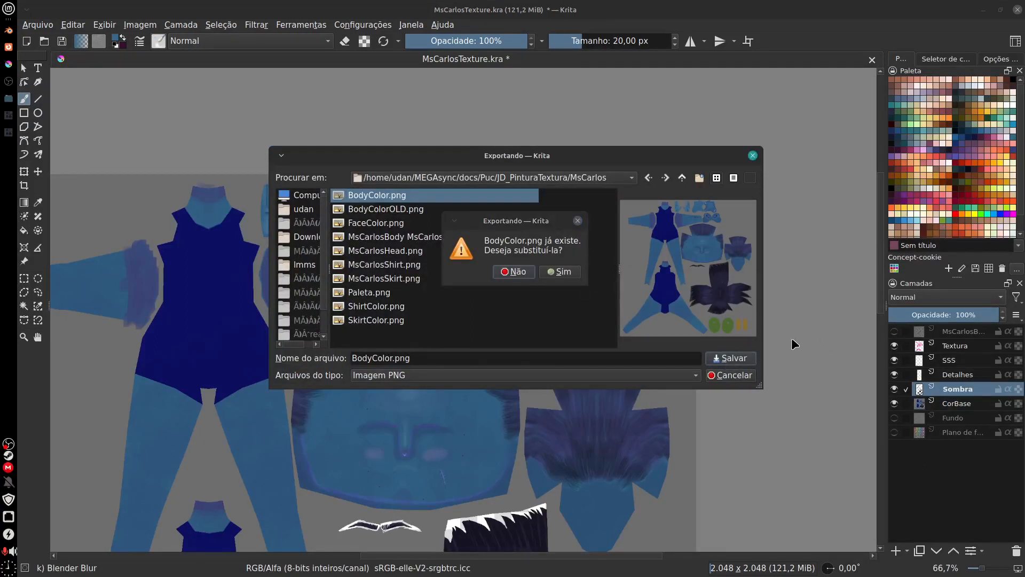
{"action": "left_click", "coordinate": [560, 271]}
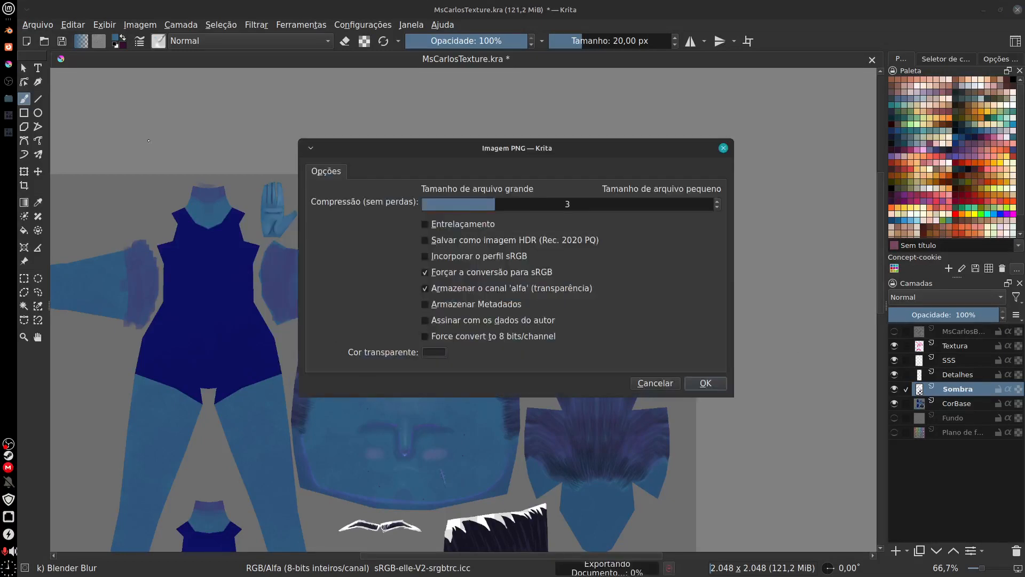
{"action": "left_click", "coordinate": [705, 383]}
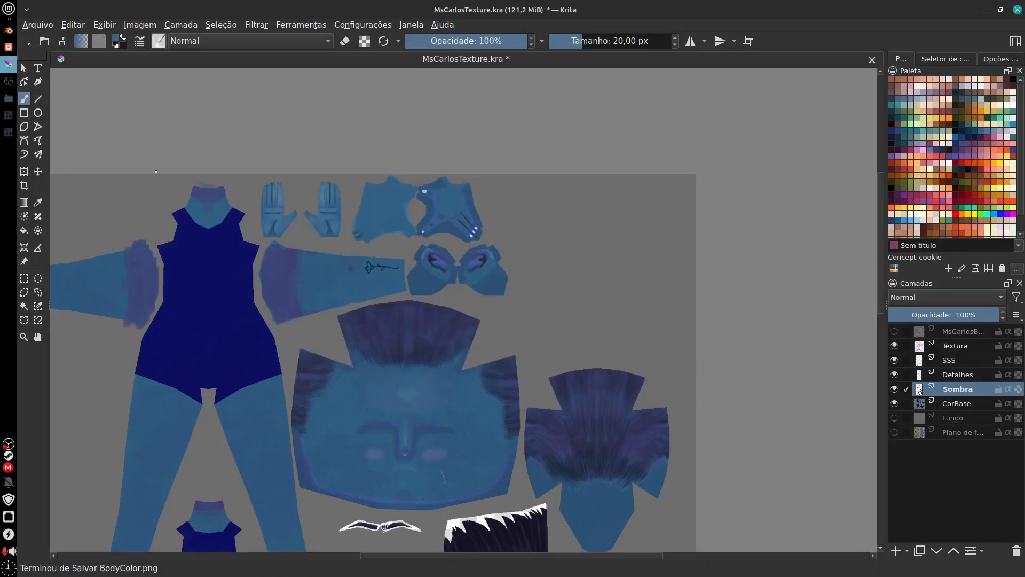
Step: Switch to Blender and reload the BodyColor image from disk
{"action": "left_click", "coordinate": [8, 31]}
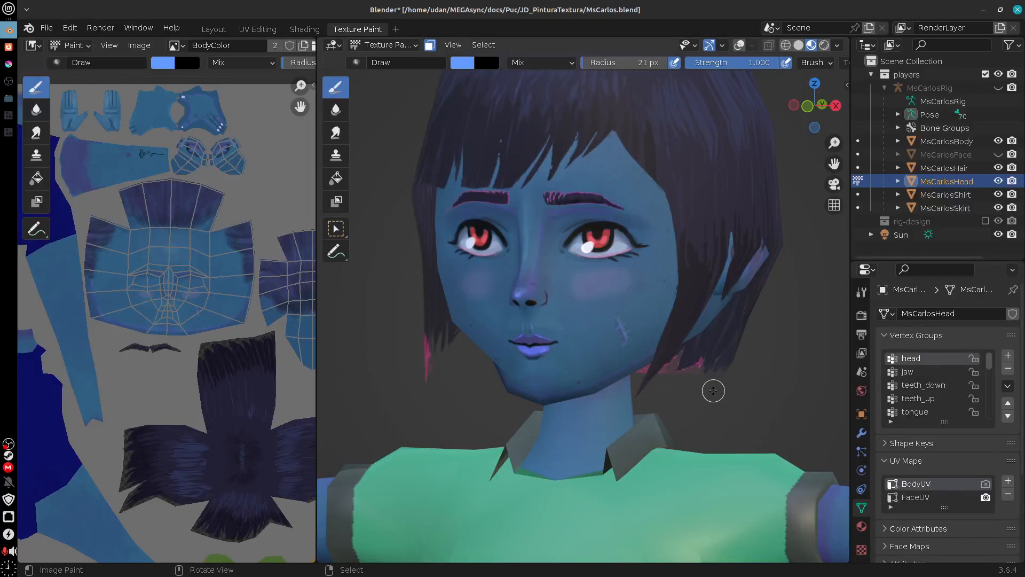
{"action": "left_click_drag", "start_coordinate": [713, 391], "coordinate": [718, 390]}
{"action": "left_click", "coordinate": [137, 45]}
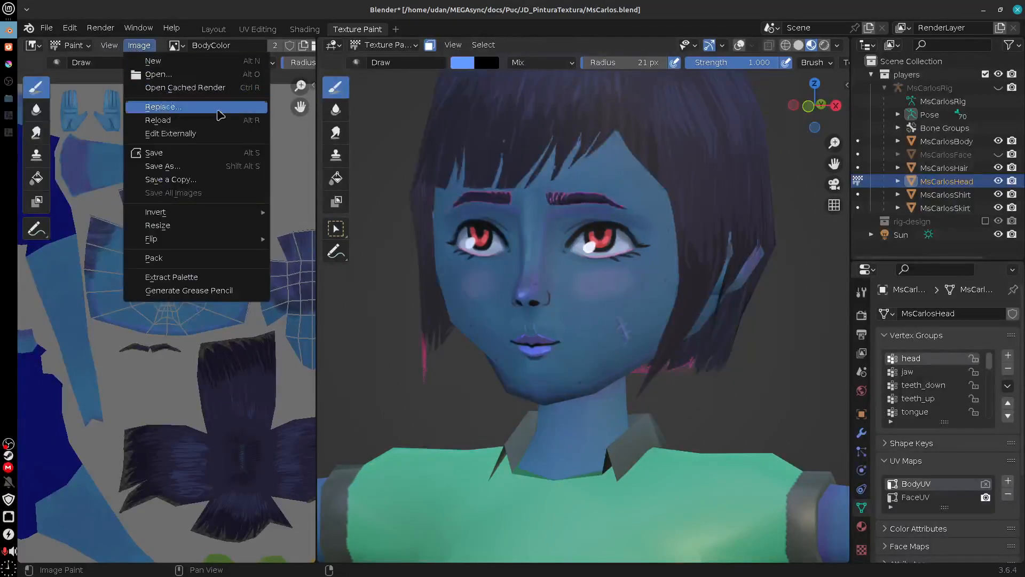
{"action": "left_click", "coordinate": [208, 126]}
Step: Check the reloaded texture around the character's head and body, and set the 3D viewport to solid shading
{"action": "mouse_move", "coordinate": [767, 406]}
{"action": "left_mouse_down"}
{"action": "mouse_move", "coordinate": [769, 449]}
{"action": "mouse_move", "coordinate": [788, 478]}
{"action": "mouse_move", "coordinate": [745, 381]}
{"action": "mouse_move", "coordinate": [716, 385]}
{"action": "mouse_move", "coordinate": [786, 403]}
{"action": "left_mouse_up"}
{"action": "left_click_drag", "start_coordinate": [776, 426], "coordinate": [403, 295]}
{"action": "left_click_drag", "start_coordinate": [696, 448], "coordinate": [400, 401]}
{"action": "mouse_move", "coordinate": [790, 437]}
{"action": "left_mouse_down"}
{"action": "mouse_move", "coordinate": [625, 455]}
{"action": "mouse_move", "coordinate": [576, 423]}
{"action": "mouse_move", "coordinate": [590, 422]}
{"action": "mouse_move", "coordinate": [627, 468]}
{"action": "mouse_move", "coordinate": [595, 405]}
{"action": "mouse_move", "coordinate": [625, 427]}
{"action": "mouse_move", "coordinate": [739, 332]}
{"action": "mouse_move", "coordinate": [748, 411]}
{"action": "mouse_move", "coordinate": [630, 443]}
{"action": "mouse_move", "coordinate": [473, 465]}
{"action": "mouse_move", "coordinate": [614, 467]}
{"action": "mouse_move", "coordinate": [771, 437]}
{"action": "mouse_move", "coordinate": [693, 429]}
{"action": "mouse_move", "coordinate": [710, 414]}
{"action": "mouse_move", "coordinate": [609, 417]}
{"action": "mouse_move", "coordinate": [715, 320]}
{"action": "mouse_move", "coordinate": [760, 253]}
{"action": "left_mouse_up"}
{"action": "scroll", "coordinate": [714, 412], "scroll_direction": "down", "scroll_amount": 3}
{"action": "left_click", "coordinate": [799, 46]}
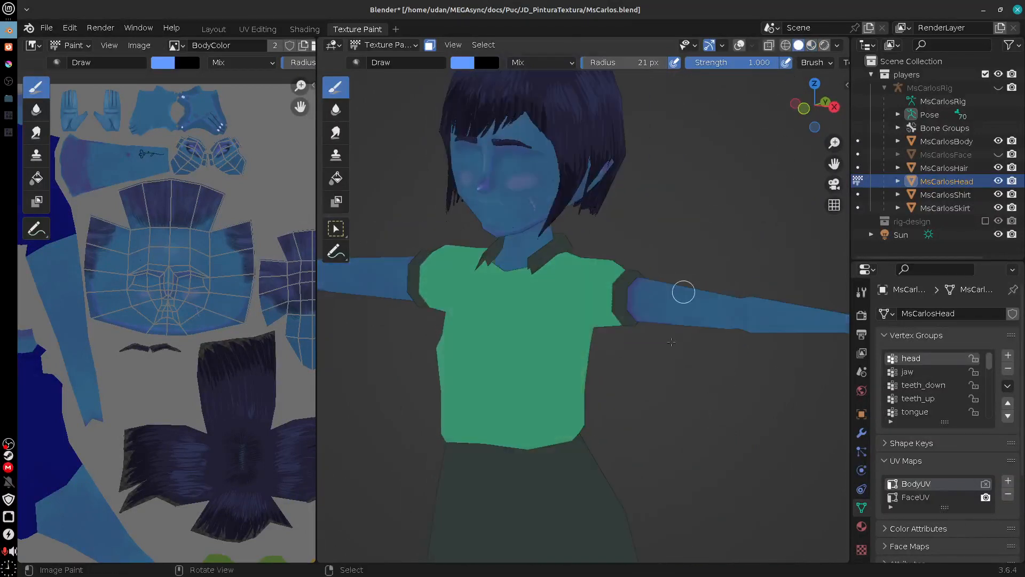
Step: Choose the Soften brush and set its radius to 52 px for the wrist area of the hand
{"action": "left_click_drag", "start_coordinate": [674, 372], "coordinate": [734, 388]}
{"action": "scroll", "coordinate": [668, 399], "scroll_direction": "up", "scroll_amount": 2}
{"action": "left_click_drag", "start_coordinate": [668, 402], "coordinate": [749, 370]}
{"action": "left_click_drag", "start_coordinate": [694, 458], "coordinate": [612, 461]}
{"action": "left_click_drag", "start_coordinate": [612, 454], "coordinate": [314, 475]}
{"action": "left_click_drag", "start_coordinate": [625, 363], "coordinate": [641, 390]}
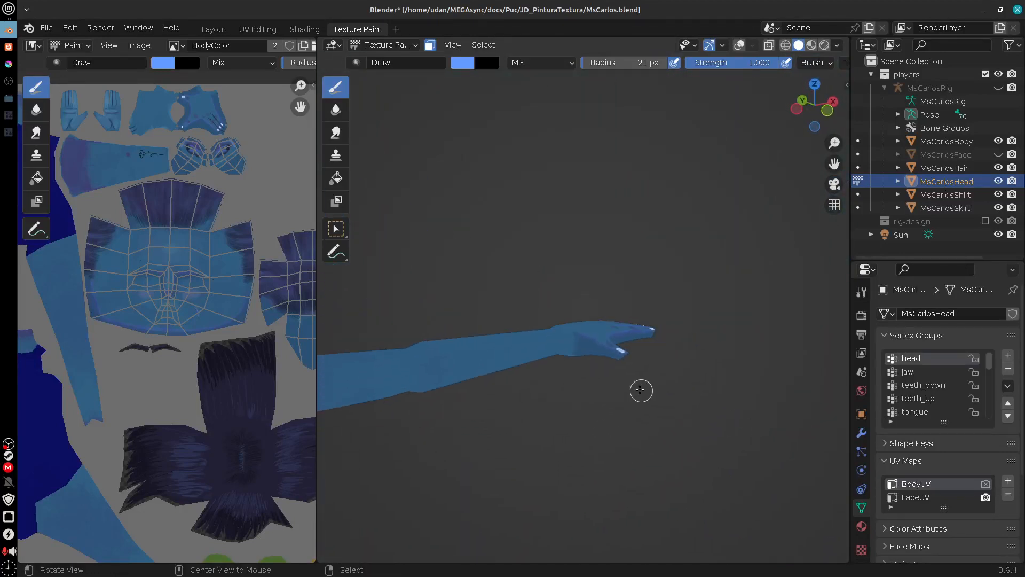
{"action": "scroll", "coordinate": [623, 388], "scroll_direction": "up", "scroll_amount": 5}
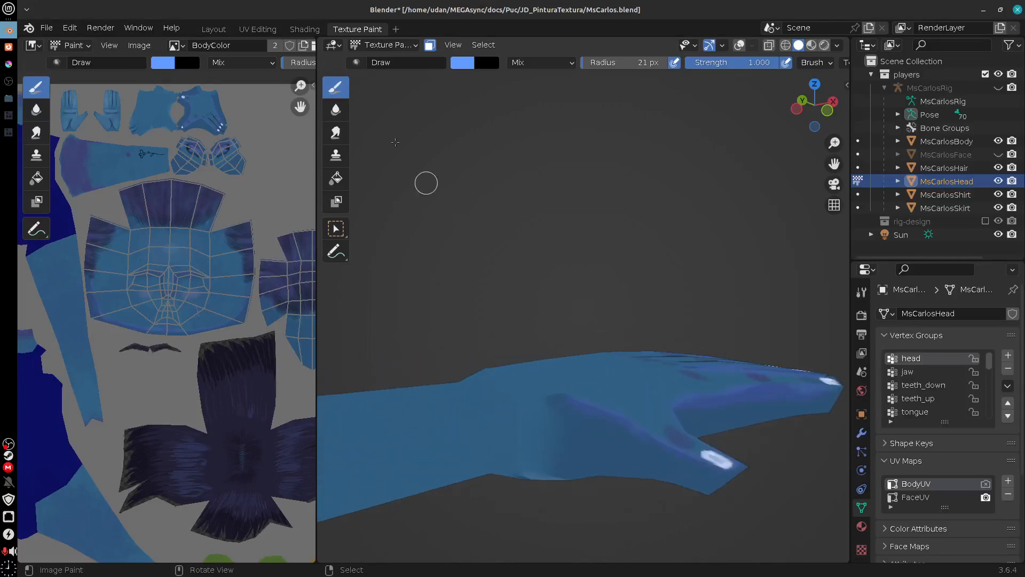
{"action": "left_click", "coordinate": [336, 109]}
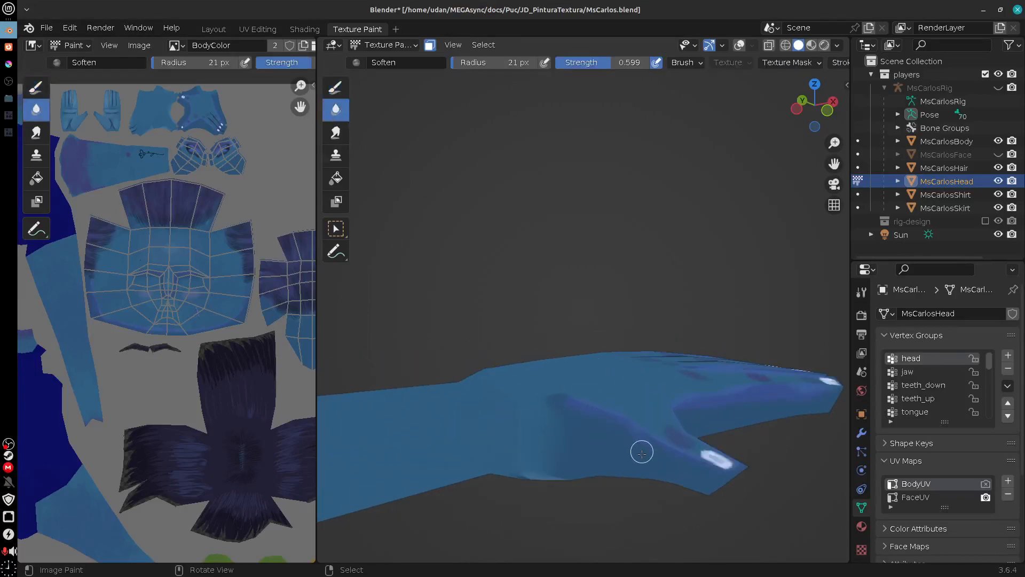
{"action": "left_click_drag", "start_coordinate": [642, 452], "coordinate": [743, 417]}
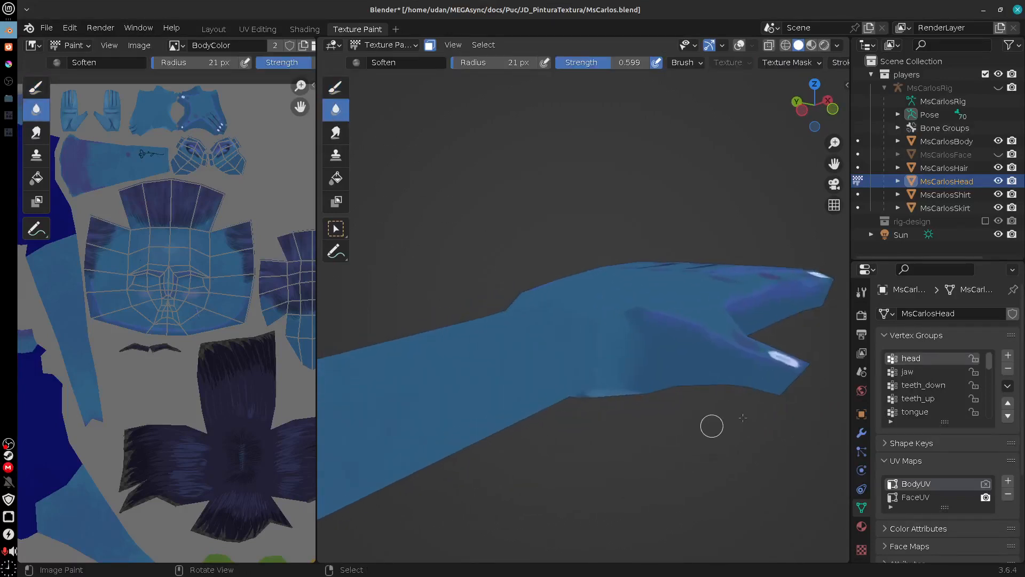
{"action": "left_click", "coordinate": [863, 293]}
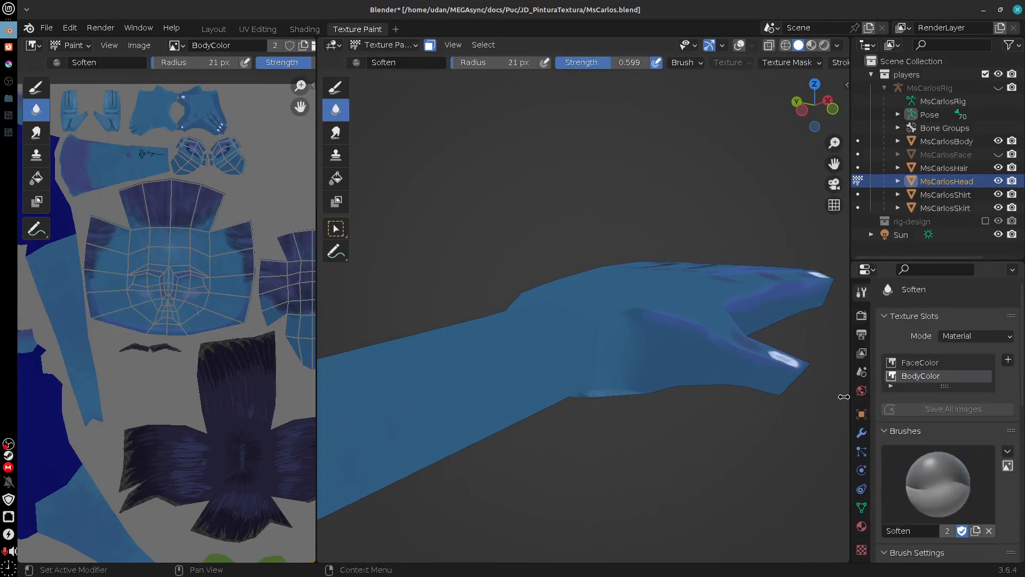
{"action": "key", "text": "f"}
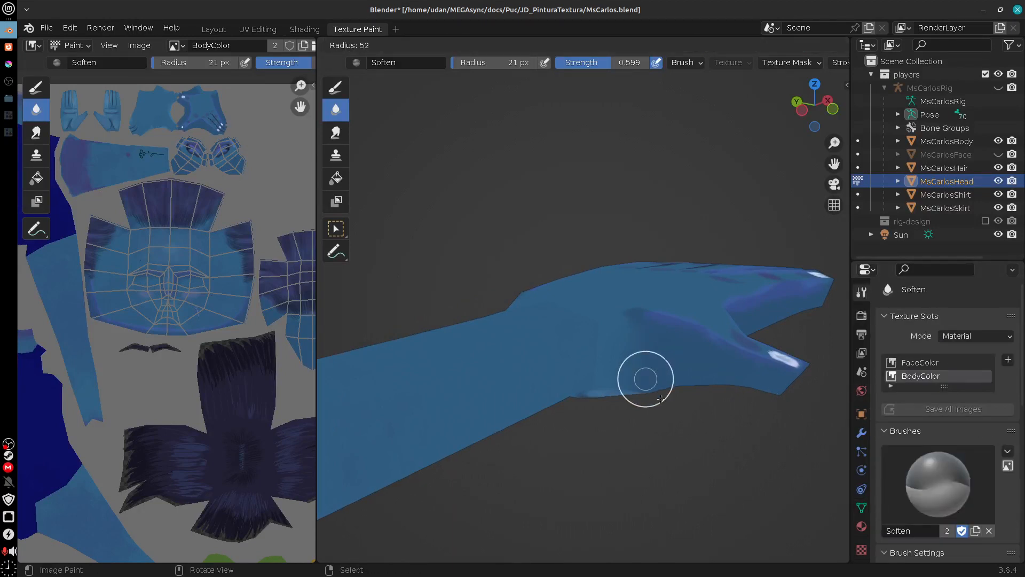
{"action": "left_click", "coordinate": [652, 380]}
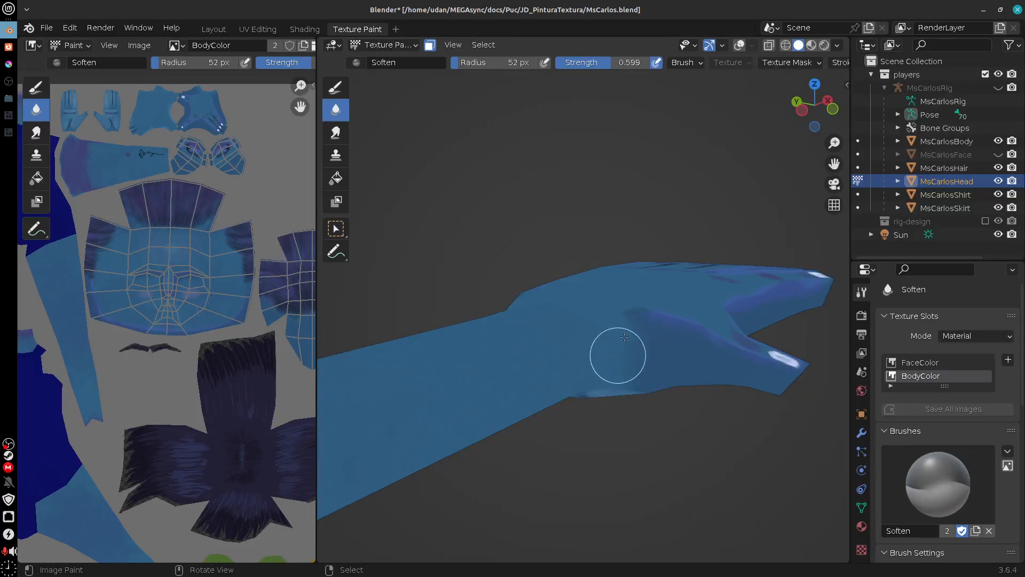
Step: Make MsCarlosBody the texture-painting object and try to soften the seam between the wrist and the hand
{"action": "left_click_drag", "start_coordinate": [647, 403], "coordinate": [636, 471]}
{"action": "mouse_move", "coordinate": [748, 398]}
{"action": "left_mouse_down"}
{"action": "mouse_move", "coordinate": [615, 434]}
{"action": "mouse_move", "coordinate": [620, 500]}
{"action": "mouse_move", "coordinate": [604, 506]}
{"action": "mouse_move", "coordinate": [627, 442]}
{"action": "left_mouse_up"}
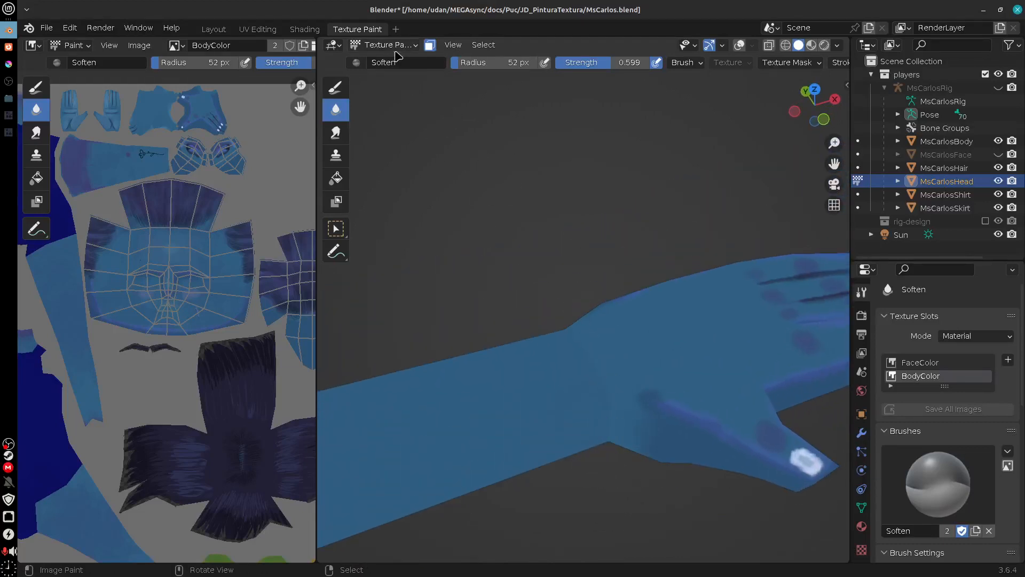
{"action": "left_click", "coordinate": [859, 141]}
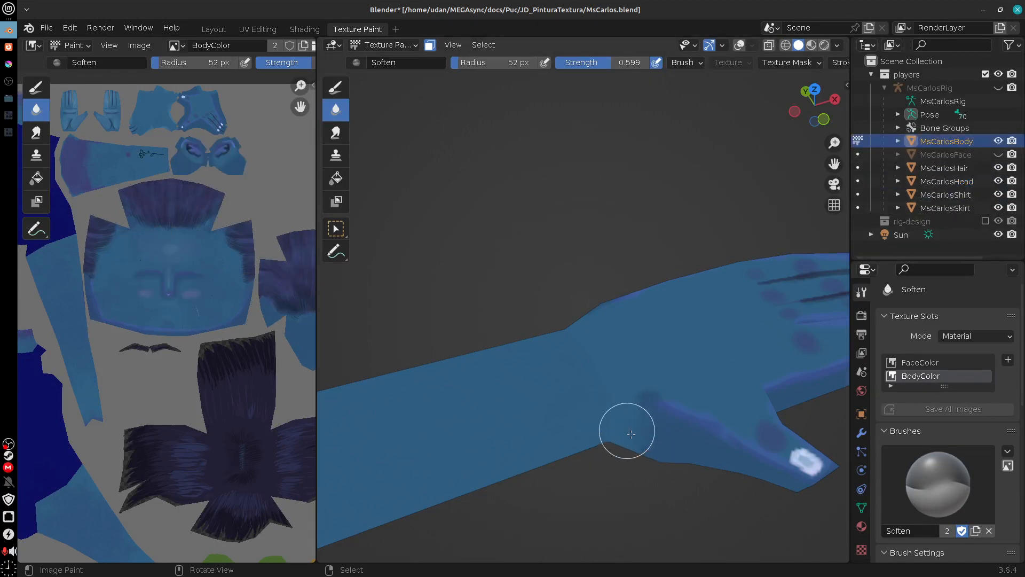
{"action": "left_click_drag", "start_coordinate": [635, 464], "coordinate": [656, 450]}
{"action": "left_click_drag", "start_coordinate": [625, 492], "coordinate": [661, 412]}
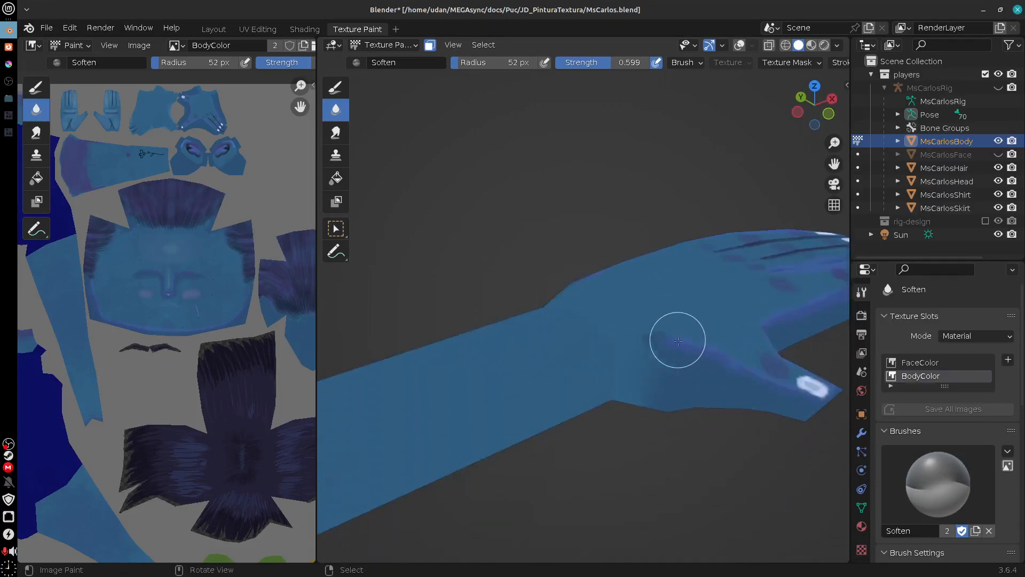
Step: Try to blend the wrist seam with the Smear brush at 0.2 strength
{"action": "left_click", "coordinate": [336, 134]}
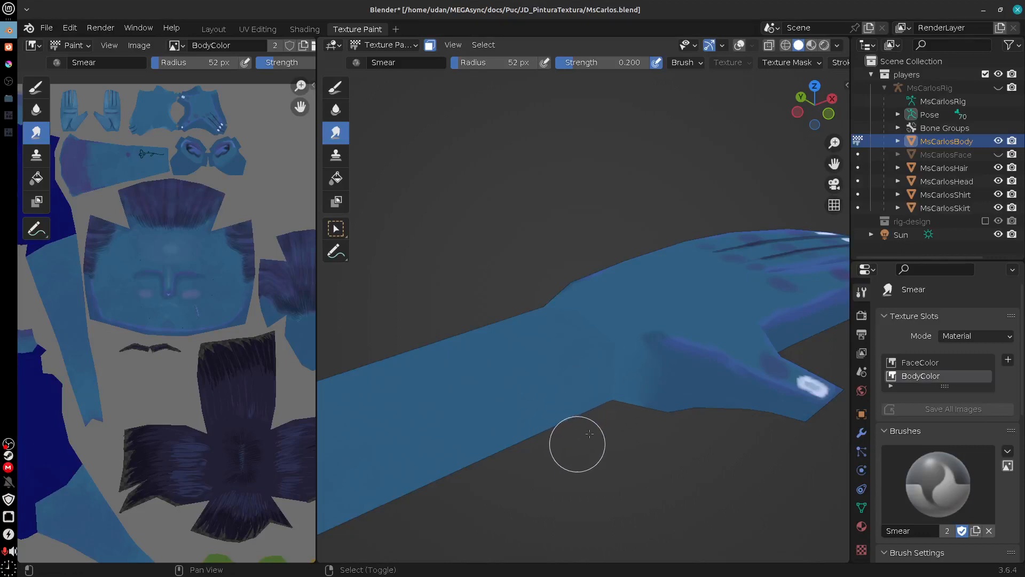
{"action": "mouse_move", "coordinate": [577, 441]}
{"action": "left_mouse_down"}
{"action": "mouse_move", "coordinate": [643, 460]}
{"action": "mouse_move", "coordinate": [629, 486]}
{"action": "mouse_move", "coordinate": [673, 487]}
{"action": "mouse_move", "coordinate": [667, 481]}
{"action": "left_mouse_up"}
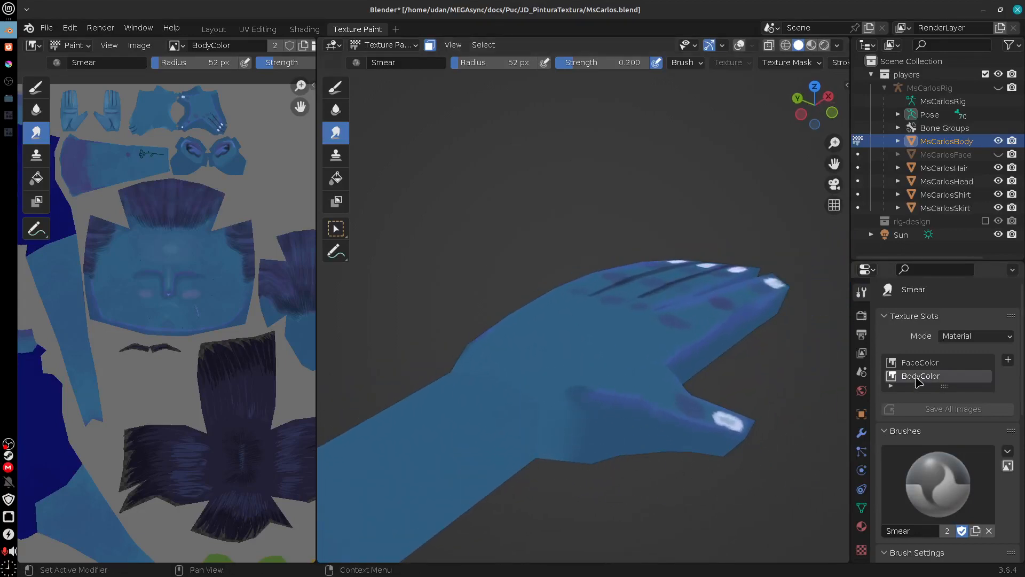
{"action": "left_click_drag", "start_coordinate": [666, 457], "coordinate": [671, 409]}
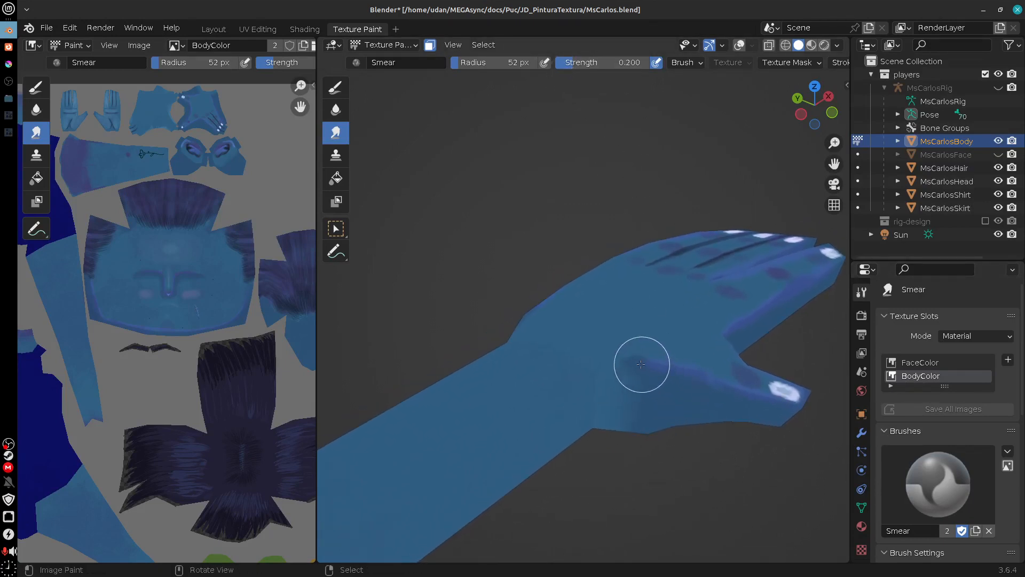
{"action": "left_click_drag", "start_coordinate": [584, 67], "coordinate": [668, 70]}
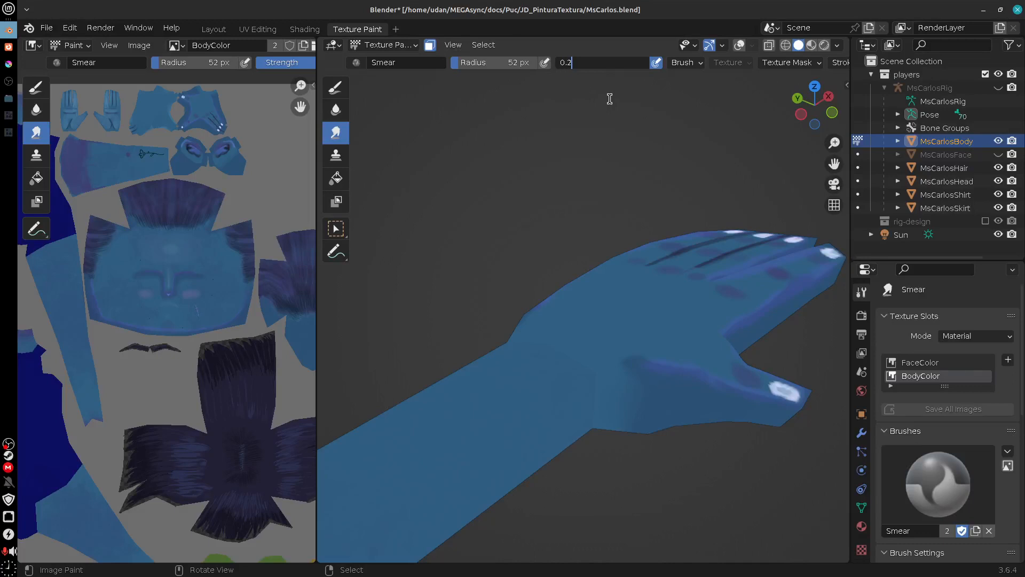
{"action": "key", "text": "Return"}
{"action": "mouse_move", "coordinate": [598, 452]}
{"action": "left_mouse_down"}
{"action": "mouse_move", "coordinate": [621, 410]}
{"action": "mouse_move", "coordinate": [585, 381]}
{"action": "mouse_move", "coordinate": [547, 379]}
{"action": "mouse_move", "coordinate": [604, 382]}
{"action": "mouse_move", "coordinate": [631, 396]}
{"action": "left_mouse_up"}
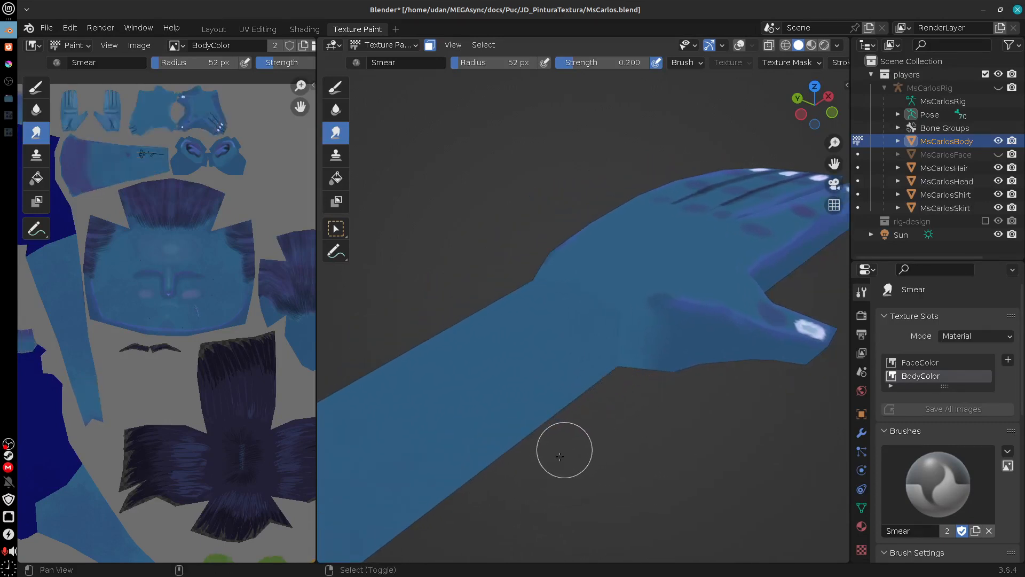
Step: Return to the Soften brush on the tattooed forearm and bring up its bleed, occlude and culling options
{"action": "left_click_drag", "start_coordinate": [563, 448], "coordinate": [706, 367]}
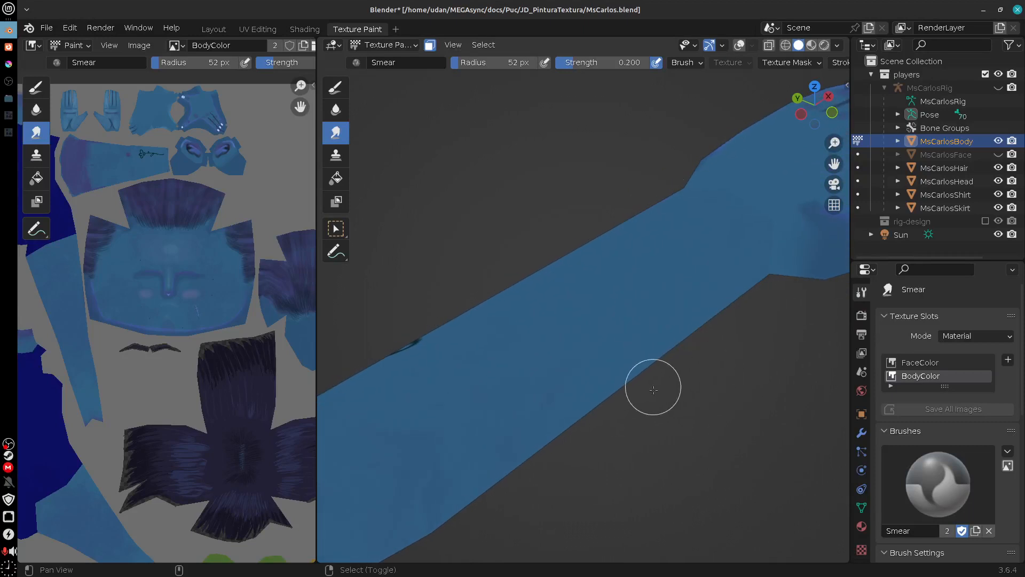
{"action": "left_click_drag", "start_coordinate": [609, 403], "coordinate": [731, 414]}
{"action": "left_click_drag", "start_coordinate": [653, 450], "coordinate": [641, 314]}
{"action": "left_click", "coordinate": [336, 109]}
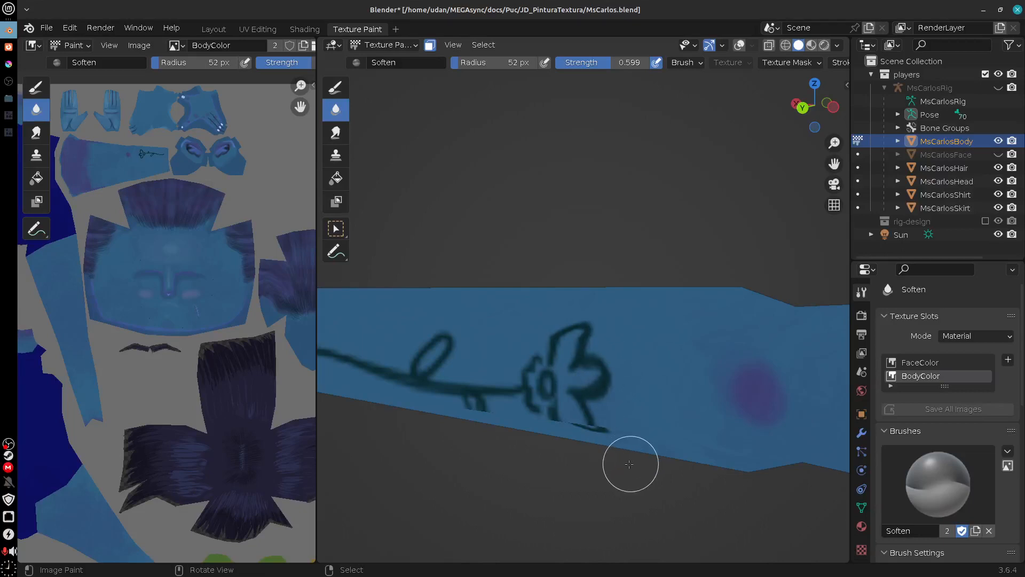
{"action": "left_click_drag", "start_coordinate": [626, 479], "coordinate": [572, 477]}
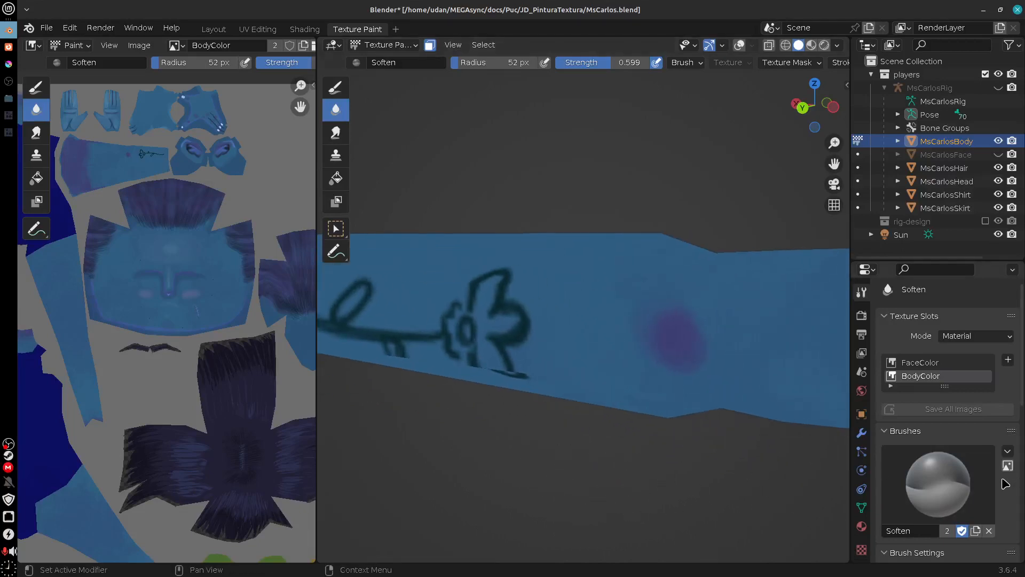
{"action": "left_click_drag", "start_coordinate": [1022, 399], "coordinate": [1016, 560]}
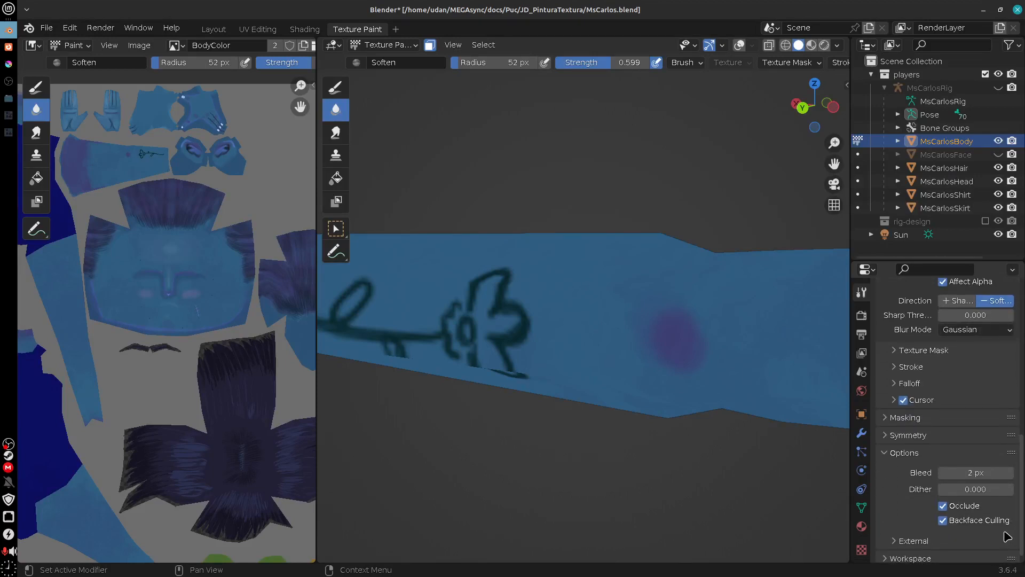
Step: Turn on the viewport overlays and disable the wireframe overlay while viewing the palm and wrist
{"action": "mouse_move", "coordinate": [571, 442]}
{"action": "left_mouse_down"}
{"action": "mouse_move", "coordinate": [694, 495]}
{"action": "mouse_move", "coordinate": [692, 398]}
{"action": "mouse_move", "coordinate": [719, 419]}
{"action": "mouse_move", "coordinate": [790, 424]}
{"action": "mouse_move", "coordinate": [769, 456]}
{"action": "mouse_move", "coordinate": [744, 427]}
{"action": "mouse_move", "coordinate": [540, 437]}
{"action": "mouse_move", "coordinate": [600, 462]}
{"action": "mouse_move", "coordinate": [635, 417]}
{"action": "mouse_move", "coordinate": [648, 374]}
{"action": "mouse_move", "coordinate": [673, 444]}
{"action": "mouse_move", "coordinate": [583, 454]}
{"action": "mouse_move", "coordinate": [633, 442]}
{"action": "left_mouse_up"}
{"action": "left_click", "coordinate": [741, 45]}
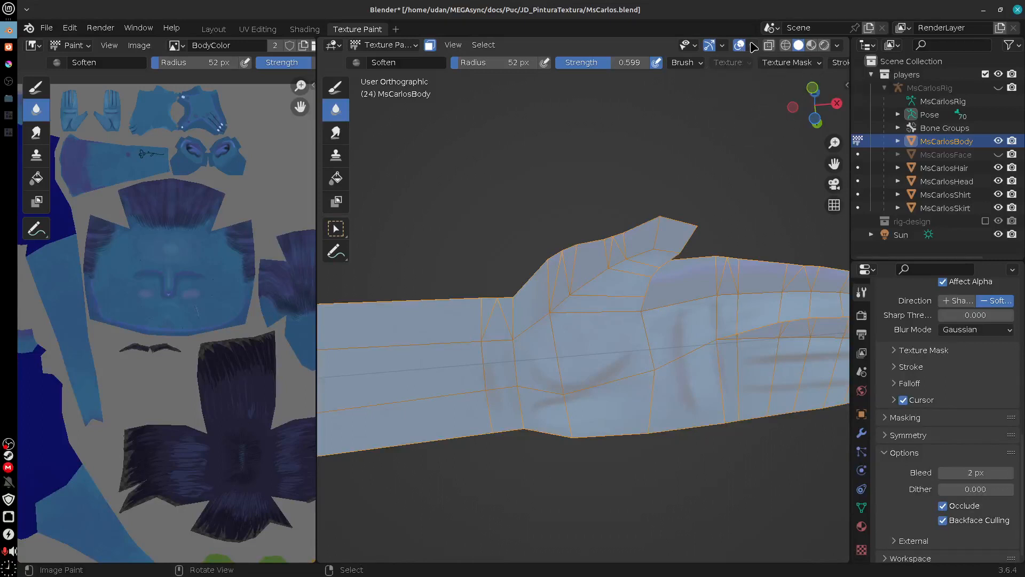
{"action": "left_click", "coordinate": [752, 45]}
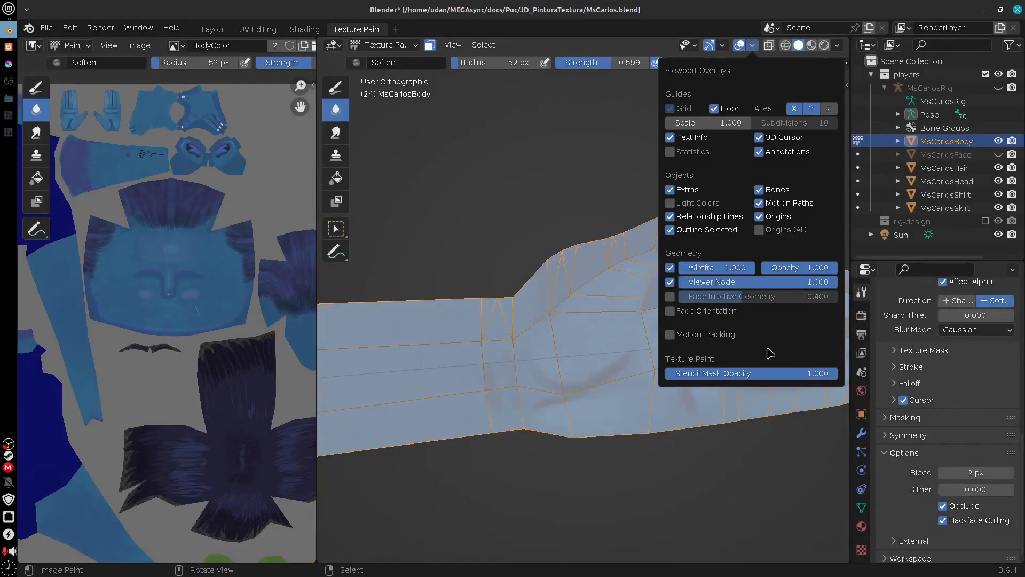
{"action": "left_click", "coordinate": [669, 268]}
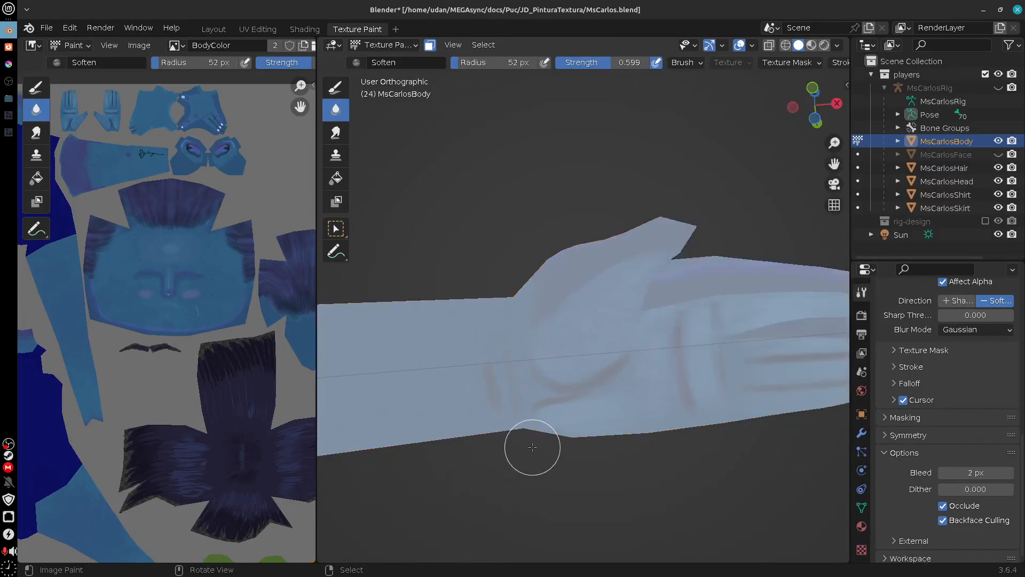
Step: Blend the seam between forearm and hand with the Soften brush around the back of the hand, the thumb side and the palm
{"action": "key", "text": "a"}
{"action": "mouse_move", "coordinate": [598, 406]}
{"action": "left_mouse_down", "text": "alt"}
{"action": "mouse_move", "coordinate": [646, 464]}
{"action": "mouse_move", "coordinate": [685, 392]}
{"action": "mouse_move", "coordinate": [649, 371]}
{"action": "mouse_move", "coordinate": [656, 365]}
{"action": "mouse_move", "coordinate": [650, 459]}
{"action": "mouse_move", "coordinate": [692, 433]}
{"action": "left_mouse_up", "text": "alt"}
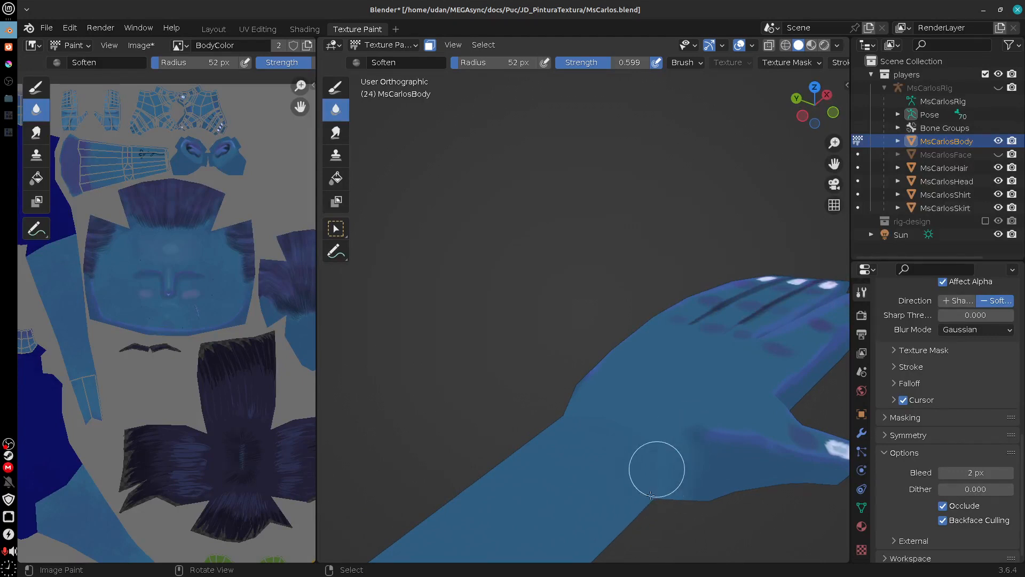
{"action": "left_click_drag", "start_coordinate": [657, 480], "coordinate": [675, 531], "text": "alt"}
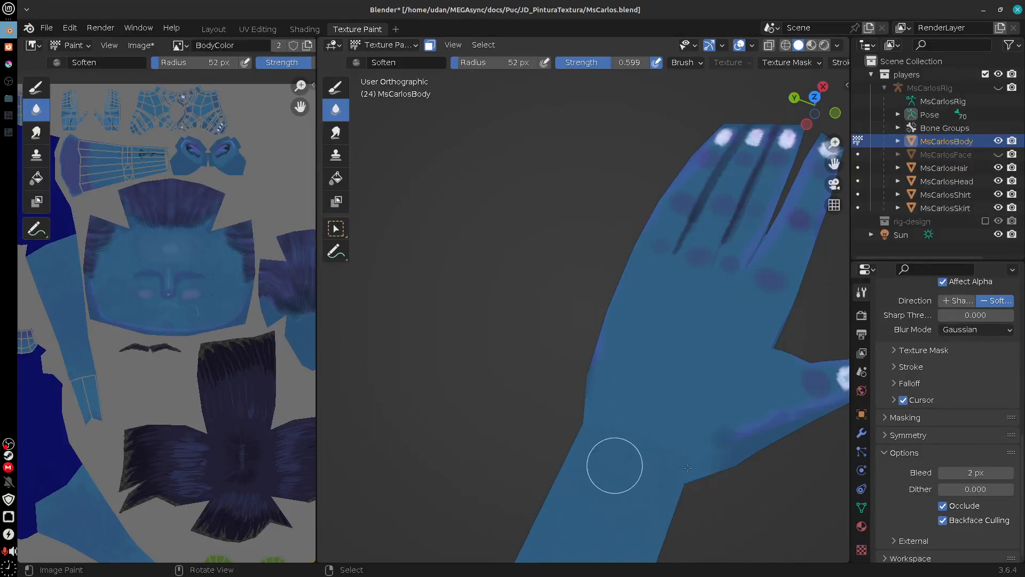
{"action": "left_click_drag", "start_coordinate": [688, 468], "coordinate": [620, 422], "text": "alt"}
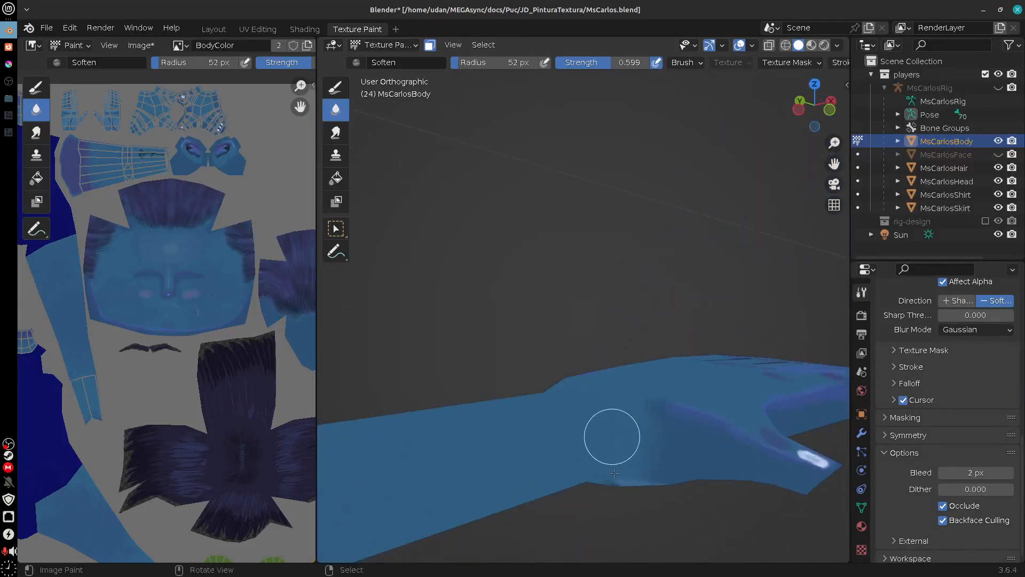
{"action": "left_click_drag", "start_coordinate": [668, 486], "coordinate": [638, 343], "text": "alt"}
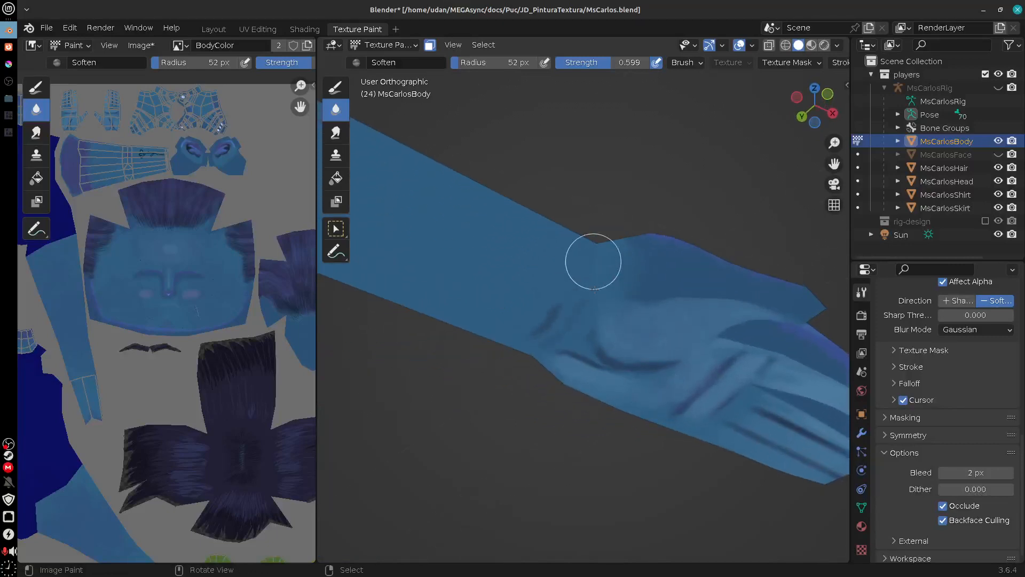
{"action": "left_click_drag", "start_coordinate": [595, 289], "coordinate": [692, 364], "text": "alt"}
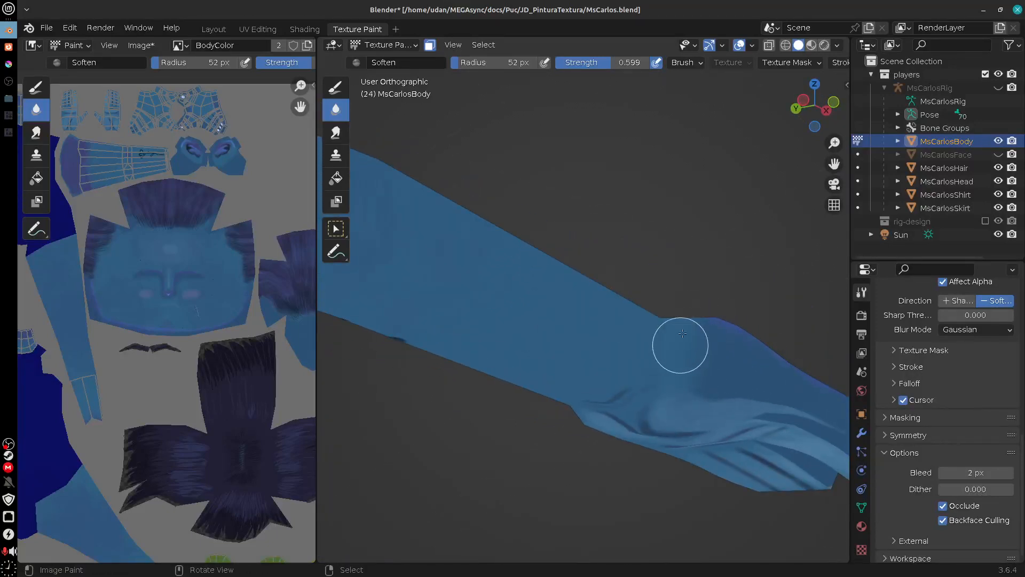
{"action": "left_click_drag", "start_coordinate": [700, 368], "coordinate": [625, 354], "text": "alt"}
Step: Switch to the Smear brush and check the wrist, the sleeves, the neck and the underside of the chin
{"action": "left_click", "coordinate": [336, 133]}
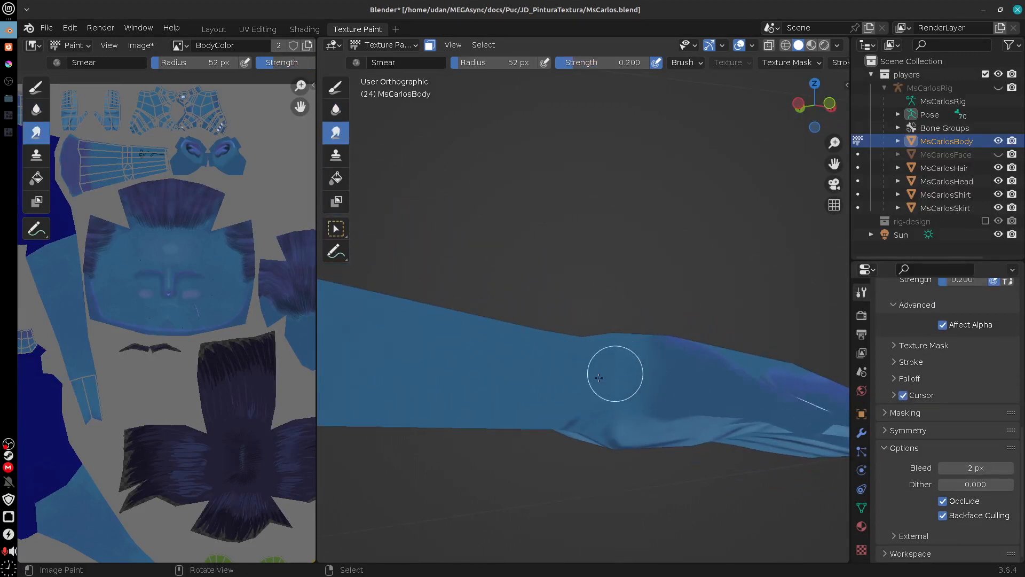
{"action": "left_click_drag", "start_coordinate": [648, 407], "coordinate": [969, 426], "text": "alt"}
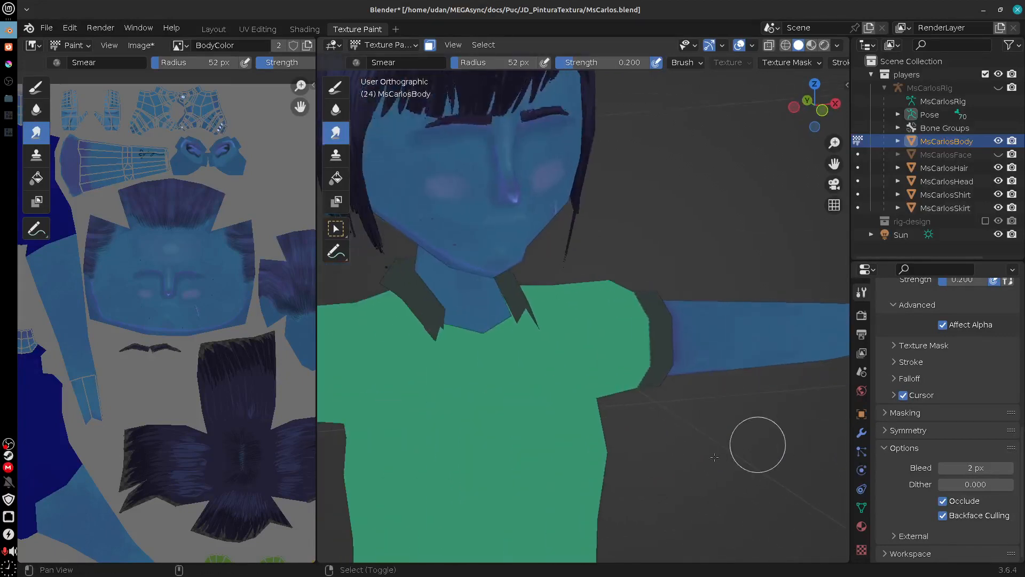
{"action": "left_click_drag", "start_coordinate": [758, 444], "coordinate": [819, 510], "text": "alt+shift"}
{"action": "left_click_drag", "start_coordinate": [719, 454], "coordinate": [739, 424], "text": "alt"}
{"action": "left_click_drag", "start_coordinate": [732, 306], "coordinate": [703, 316], "text": "alt+shift"}
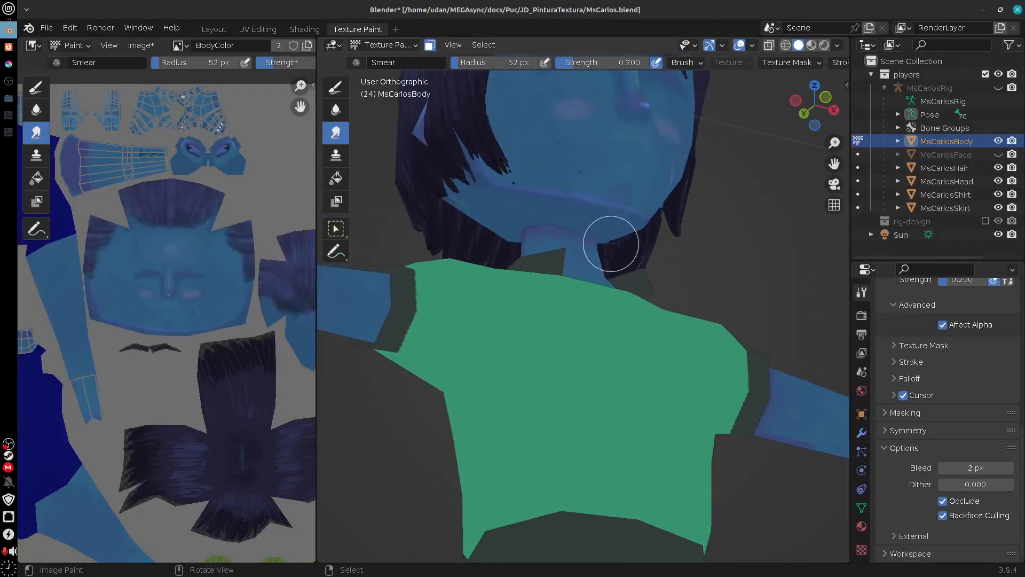
{"action": "scroll", "coordinate": [611, 240], "scroll_direction": "up", "scroll_amount": 3}
{"action": "left_click_drag", "start_coordinate": [567, 159], "coordinate": [583, 295], "text": "alt+shift"}
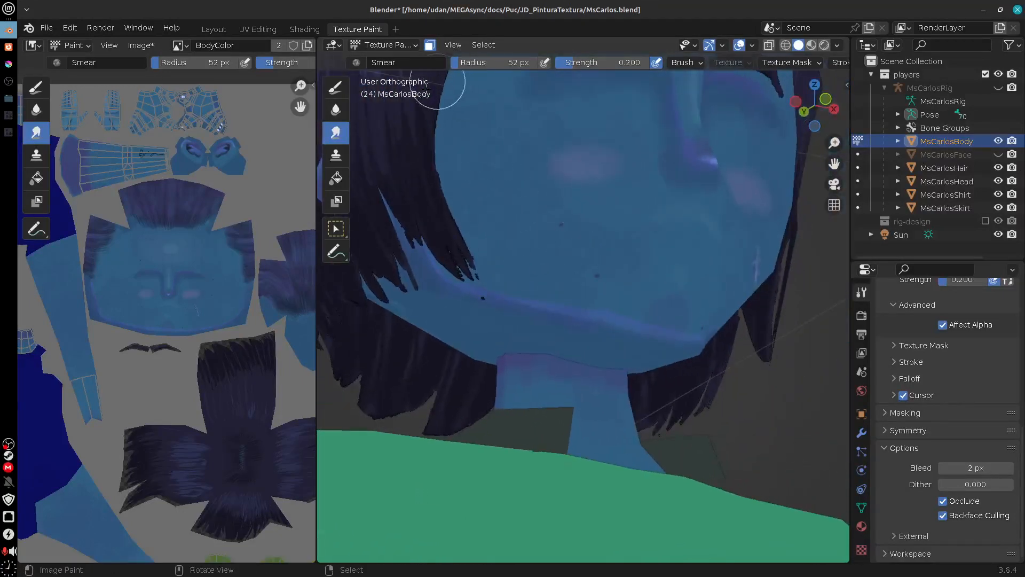
Step: Return to the Soften brush and review the neck and the whole character from the front, above and below
{"action": "left_click", "coordinate": [336, 108]}
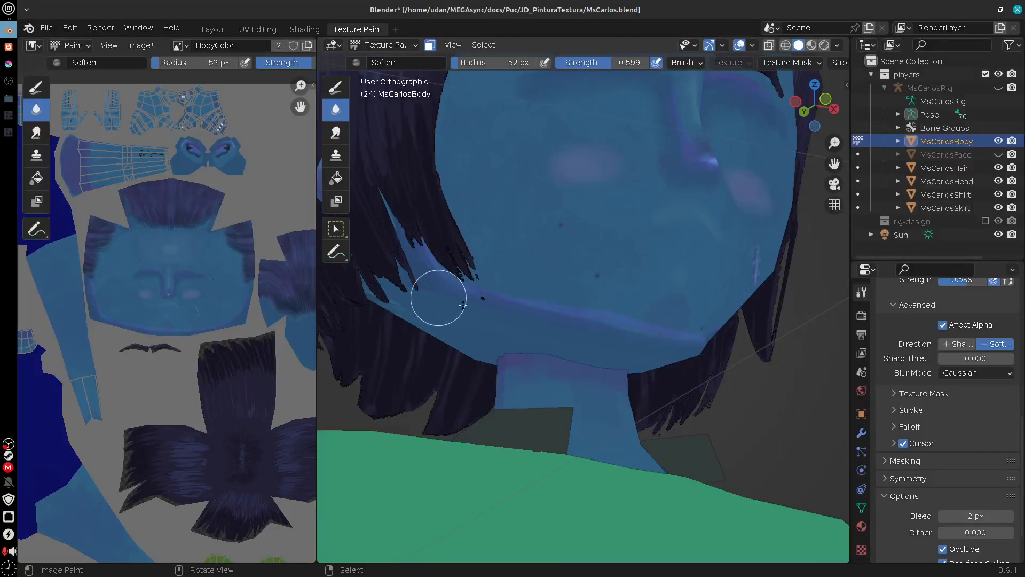
{"action": "mouse_move", "coordinate": [566, 339]}
{"action": "left_mouse_down"}
{"action": "mouse_move", "coordinate": [534, 382]}
{"action": "mouse_move", "coordinate": [556, 368]}
{"action": "mouse_move", "coordinate": [563, 332]}
{"action": "mouse_move", "coordinate": [604, 320]}
{"action": "mouse_move", "coordinate": [579, 342]}
{"action": "mouse_move", "coordinate": [600, 363]}
{"action": "left_mouse_up"}
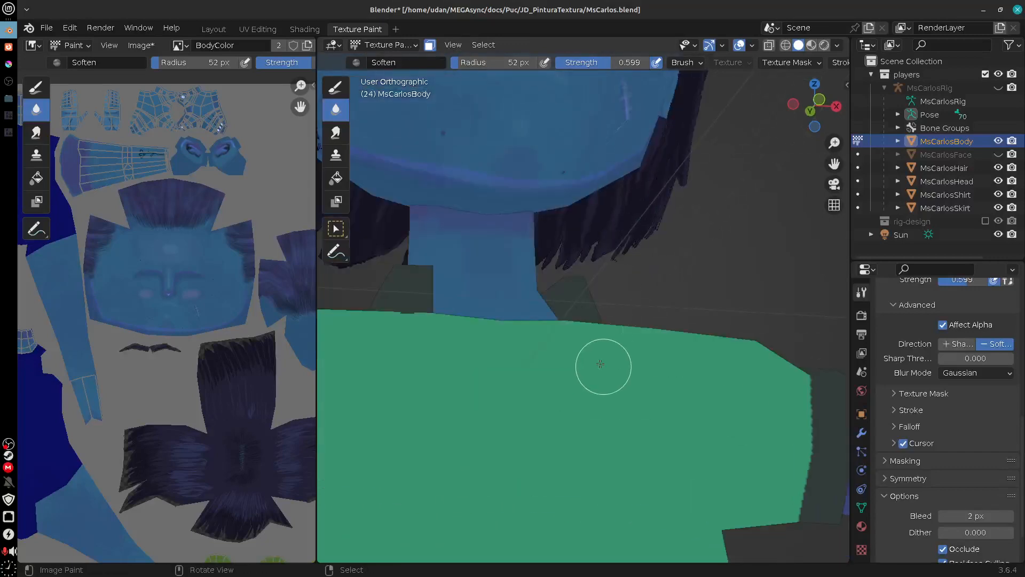
{"action": "scroll", "coordinate": [605, 370], "scroll_direction": "down", "scroll_amount": 6}
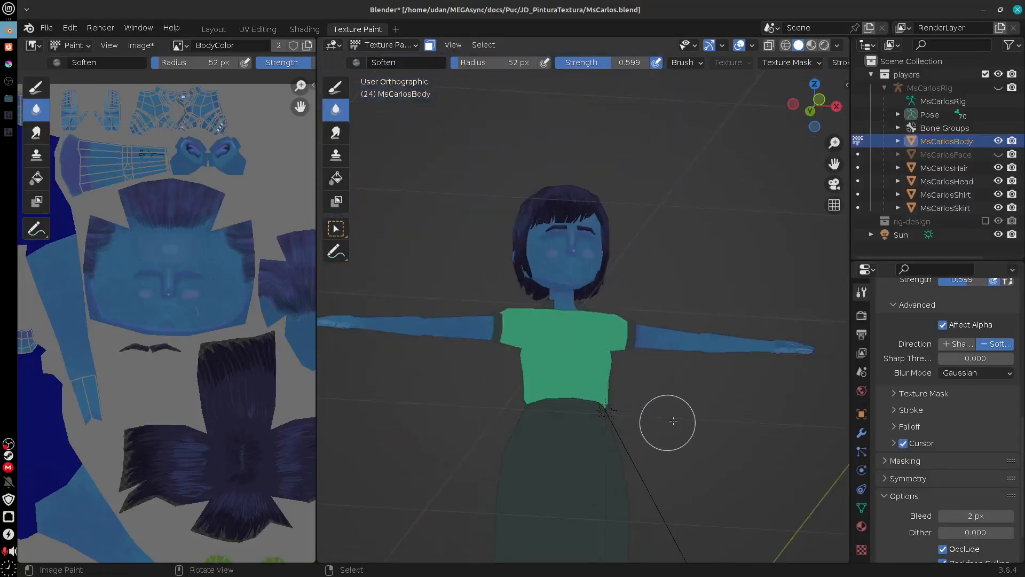
{"action": "mouse_move", "coordinate": [746, 373]}
{"action": "left_mouse_down"}
{"action": "mouse_move", "coordinate": [678, 449]}
{"action": "mouse_move", "coordinate": [715, 466]}
{"action": "mouse_move", "coordinate": [753, 459]}
{"action": "mouse_move", "coordinate": [742, 399]}
{"action": "mouse_move", "coordinate": [755, 400]}
{"action": "mouse_move", "coordinate": [723, 436]}
{"action": "mouse_move", "coordinate": [732, 430]}
{"action": "left_mouse_up"}
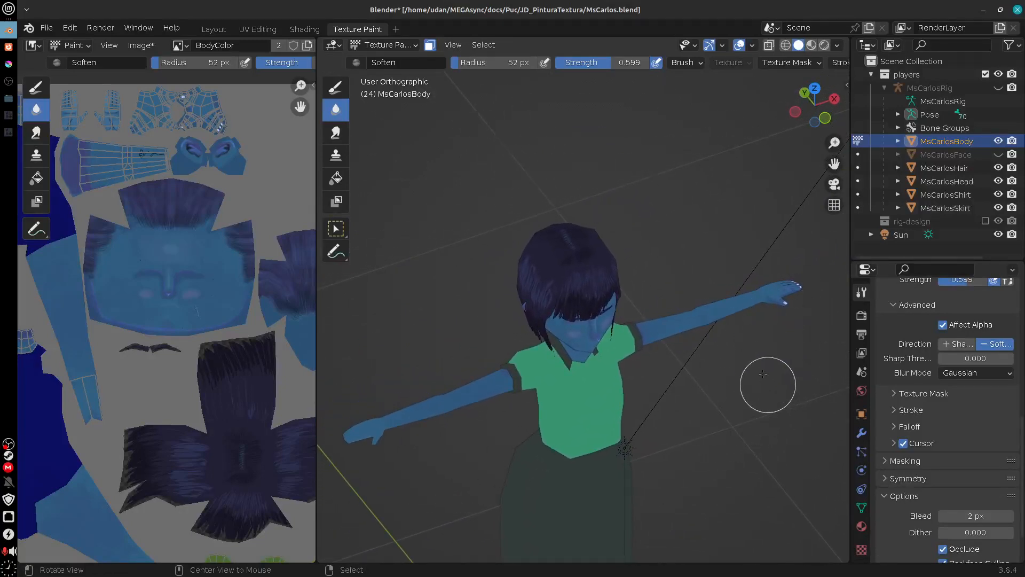
{"action": "mouse_move", "coordinate": [763, 373]}
{"action": "left_mouse_down"}
{"action": "mouse_move", "coordinate": [736, 388]}
{"action": "mouse_move", "coordinate": [767, 369]}
{"action": "left_mouse_up"}
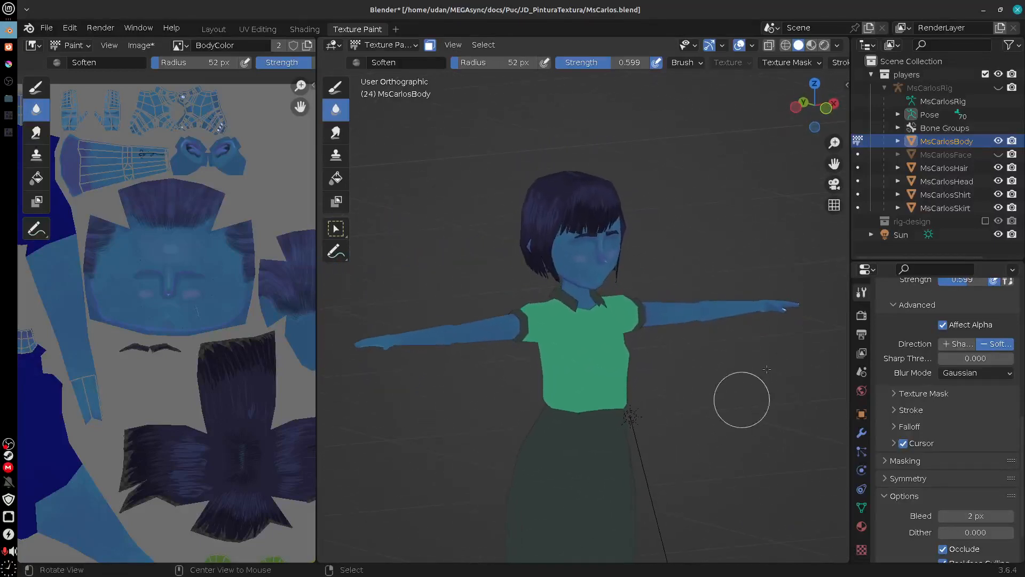
{"action": "mouse_move", "coordinate": [696, 385]}
{"action": "left_mouse_down"}
{"action": "mouse_move", "coordinate": [704, 409]}
{"action": "mouse_move", "coordinate": [719, 400]}
{"action": "mouse_move", "coordinate": [561, 392]}
{"action": "mouse_move", "coordinate": [602, 361]}
{"action": "mouse_move", "coordinate": [668, 415]}
{"action": "mouse_move", "coordinate": [705, 395]}
{"action": "left_mouse_up"}
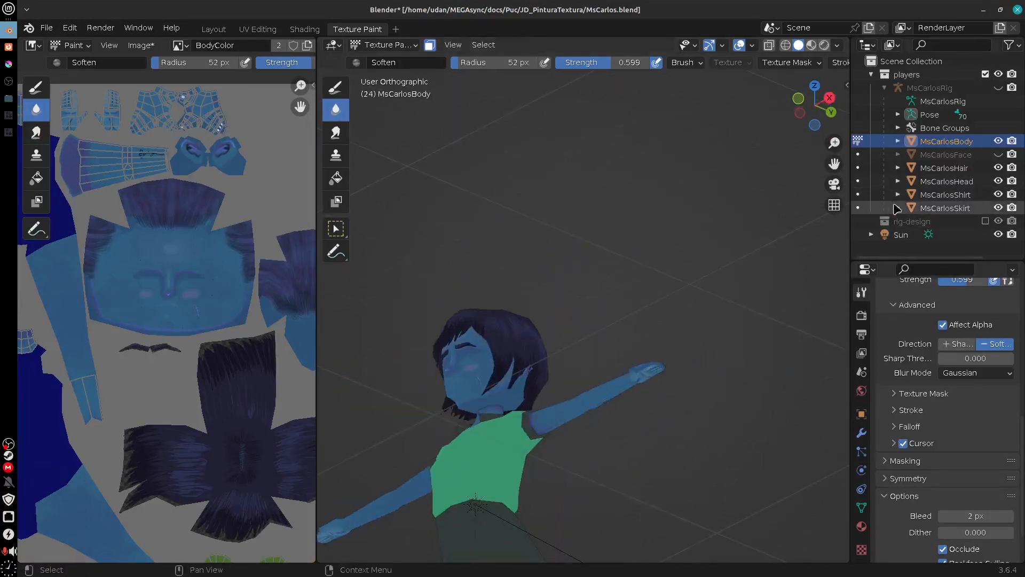
Step: Make MsCarlosHead the texture-painting object and work on the purple jaw line beside the scarred cheek with the Soften brush
{"action": "left_click", "coordinate": [858, 182]}
{"action": "left_click_drag", "start_coordinate": [617, 436], "coordinate": [698, 341]}
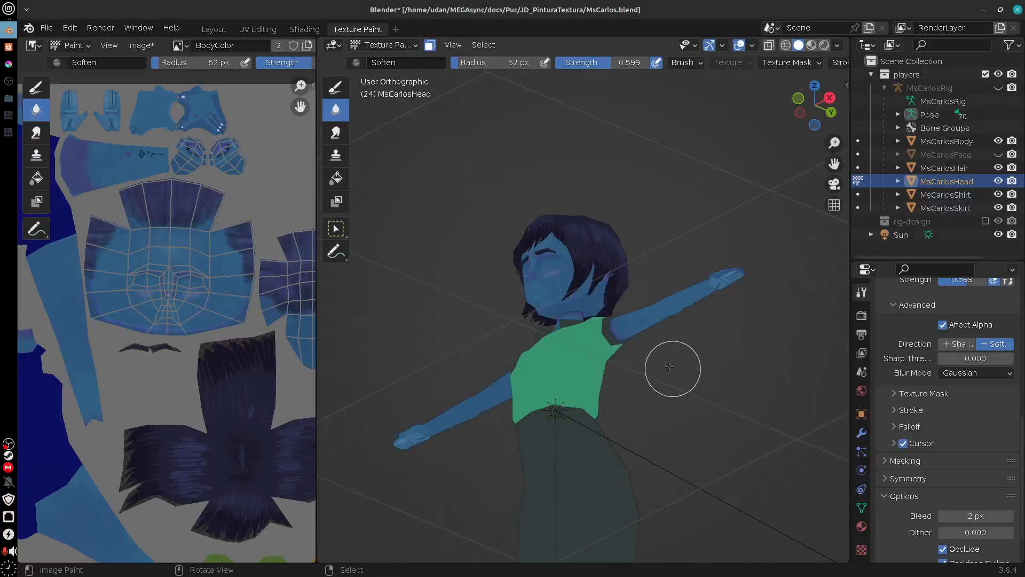
{"action": "scroll", "coordinate": [636, 339], "scroll_direction": "up", "scroll_amount": 5}
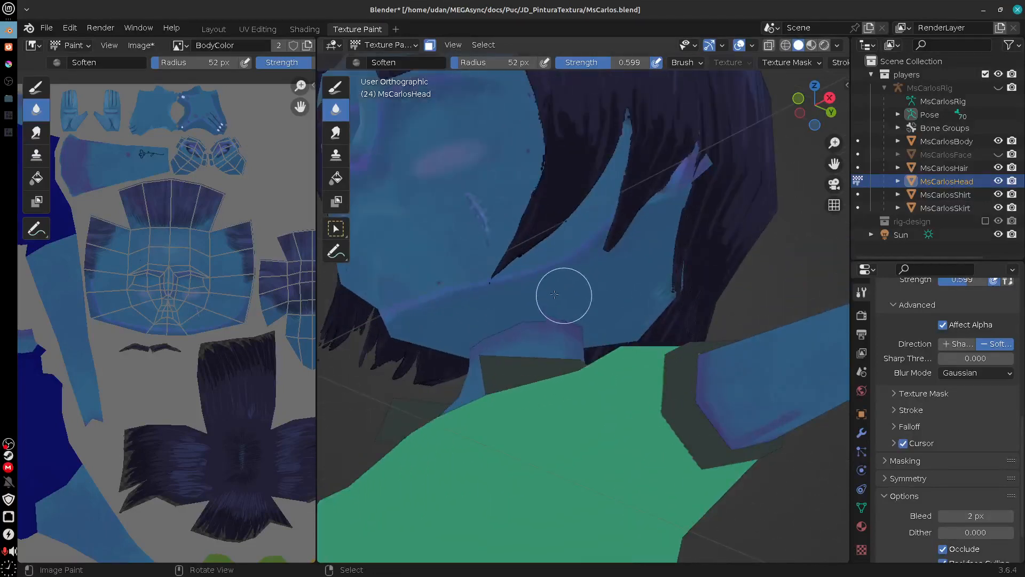
{"action": "left_click_drag", "start_coordinate": [614, 311], "coordinate": [609, 297]}
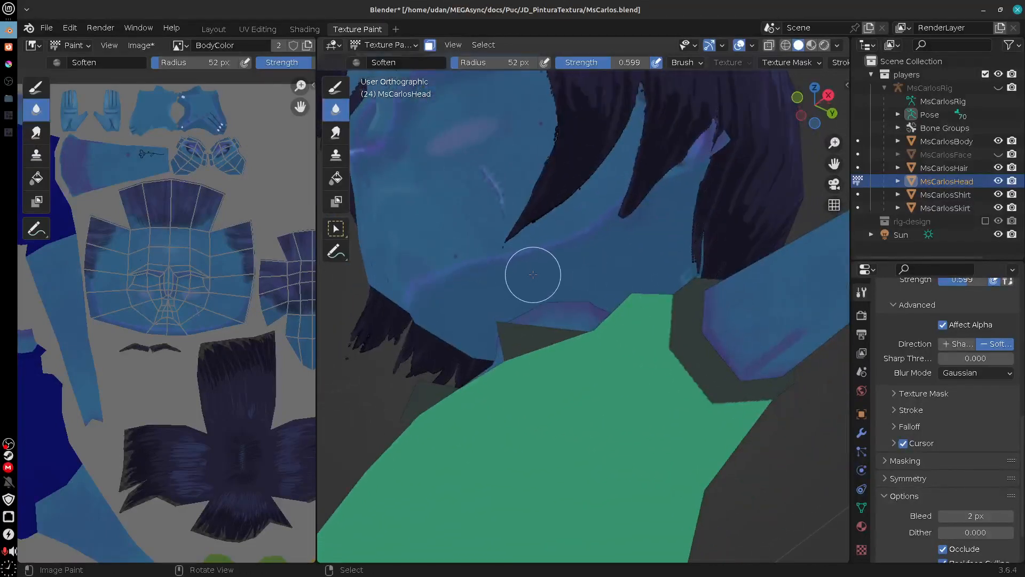
{"action": "scroll", "coordinate": [533, 275], "scroll_direction": "up", "scroll_amount": 3}
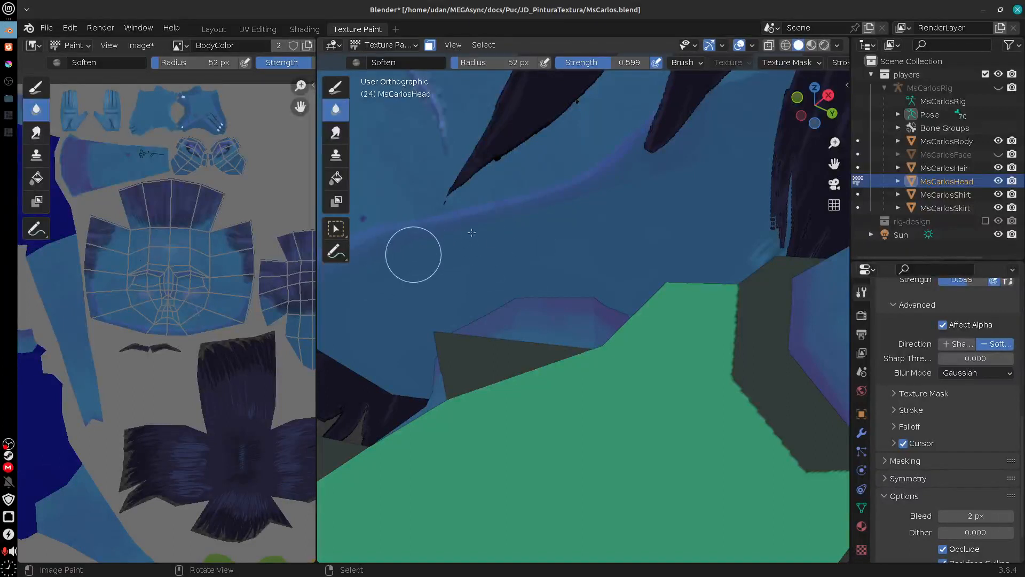
{"action": "left_click_drag", "start_coordinate": [561, 229], "coordinate": [613, 304]}
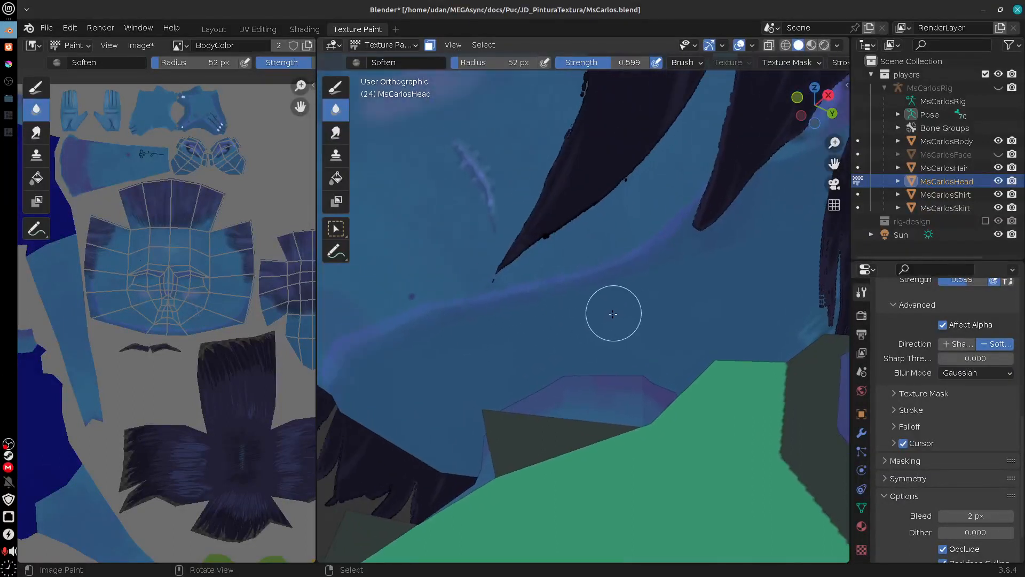
{"action": "key", "text": "shift+l"}
{"action": "key", "text": "l"}
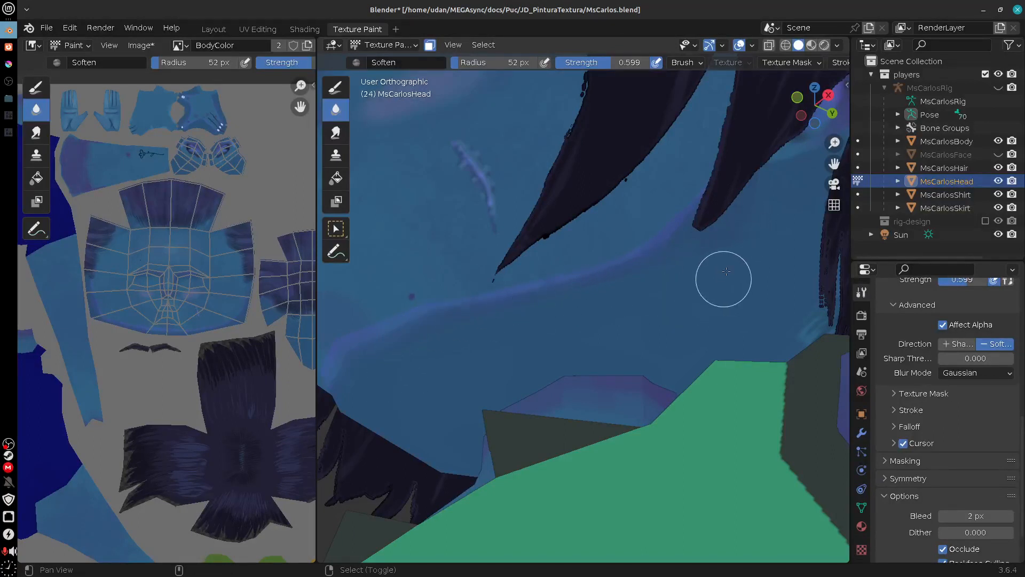
Step: Go over the jaw shading beneath the hair on both sides of the face with the Soften brush
{"action": "mouse_move", "coordinate": [739, 270]}
{"action": "left_mouse_down"}
{"action": "mouse_move", "coordinate": [699, 338]}
{"action": "mouse_move", "coordinate": [541, 315]}
{"action": "left_mouse_up"}
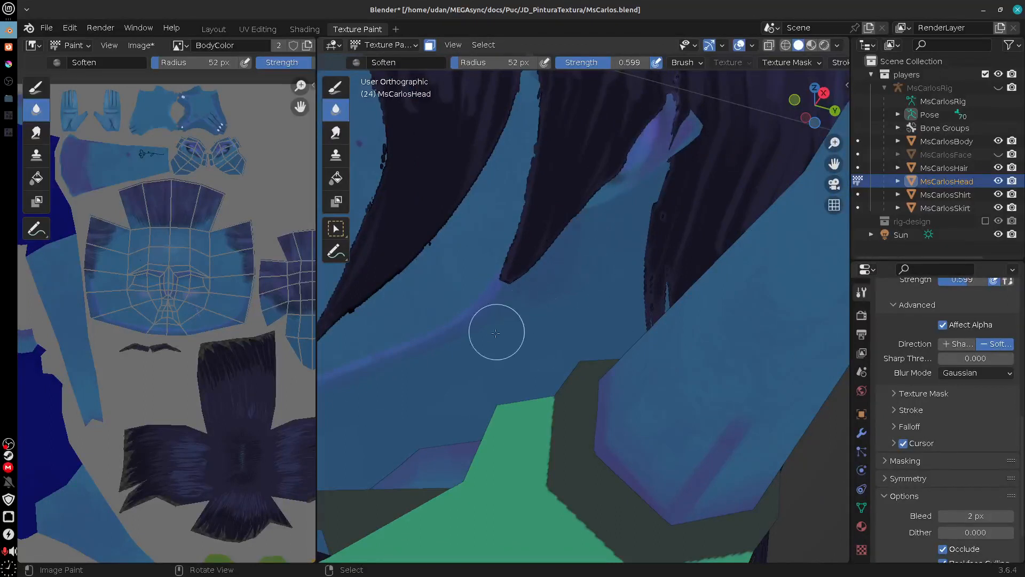
{"action": "left_click_drag", "start_coordinate": [594, 295], "coordinate": [599, 374]}
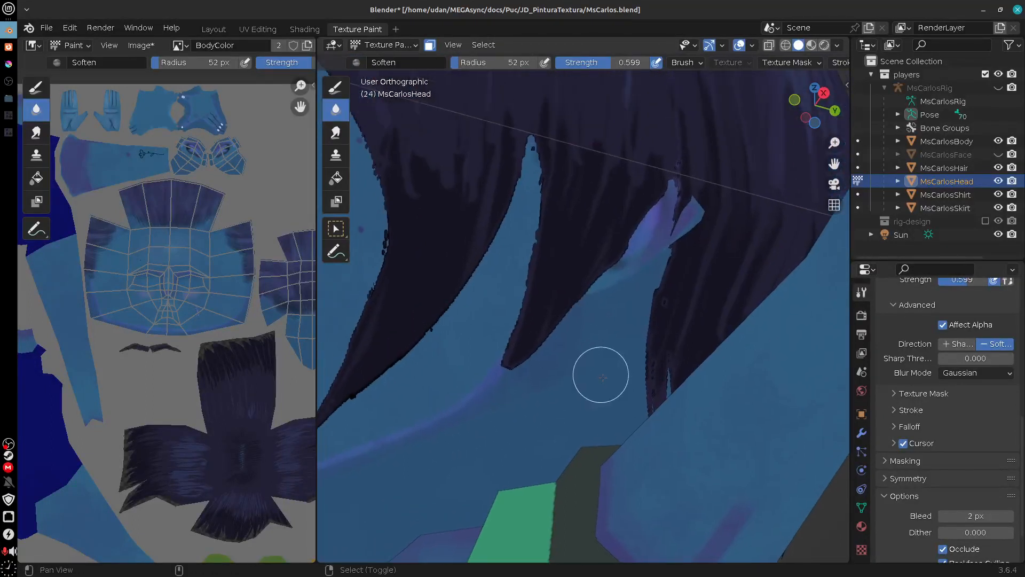
{"action": "left_click_drag", "start_coordinate": [640, 414], "coordinate": [597, 351]}
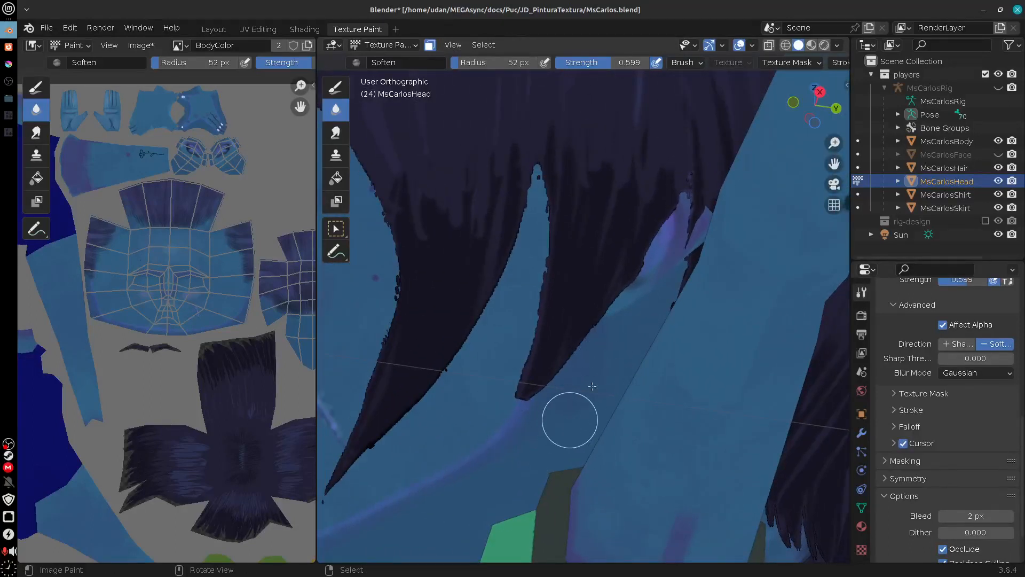
{"action": "mouse_move", "coordinate": [615, 410]}
{"action": "left_mouse_down"}
{"action": "mouse_move", "coordinate": [646, 393]}
{"action": "mouse_move", "coordinate": [632, 424]}
{"action": "mouse_move", "coordinate": [656, 419]}
{"action": "left_mouse_up"}
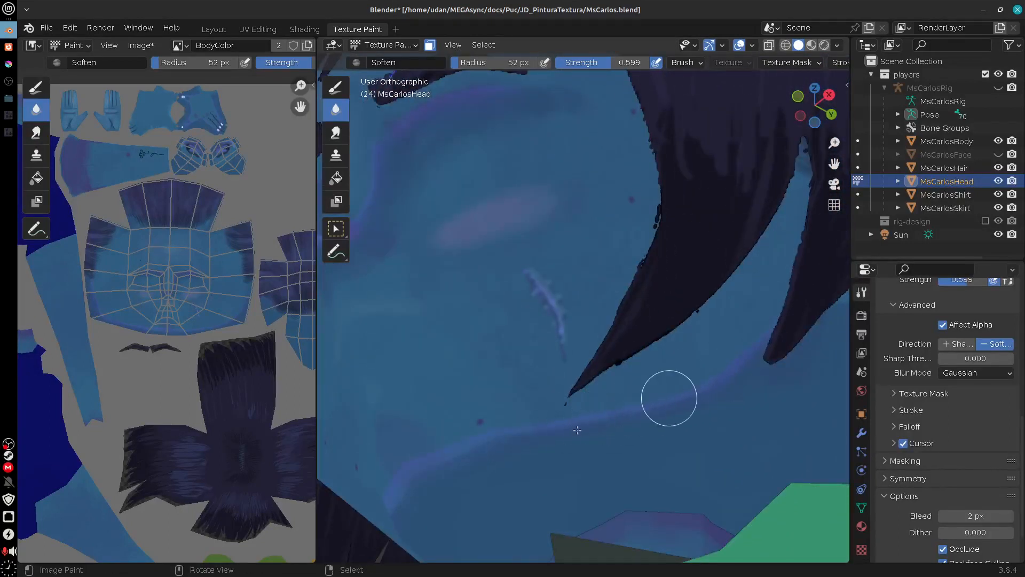
{"action": "mouse_move", "coordinate": [520, 460]}
{"action": "left_mouse_down"}
{"action": "mouse_move", "coordinate": [590, 392]}
{"action": "mouse_move", "coordinate": [676, 386]}
{"action": "mouse_move", "coordinate": [748, 417]}
{"action": "mouse_move", "coordinate": [606, 343]}
{"action": "mouse_move", "coordinate": [701, 351]}
{"action": "left_mouse_up"}
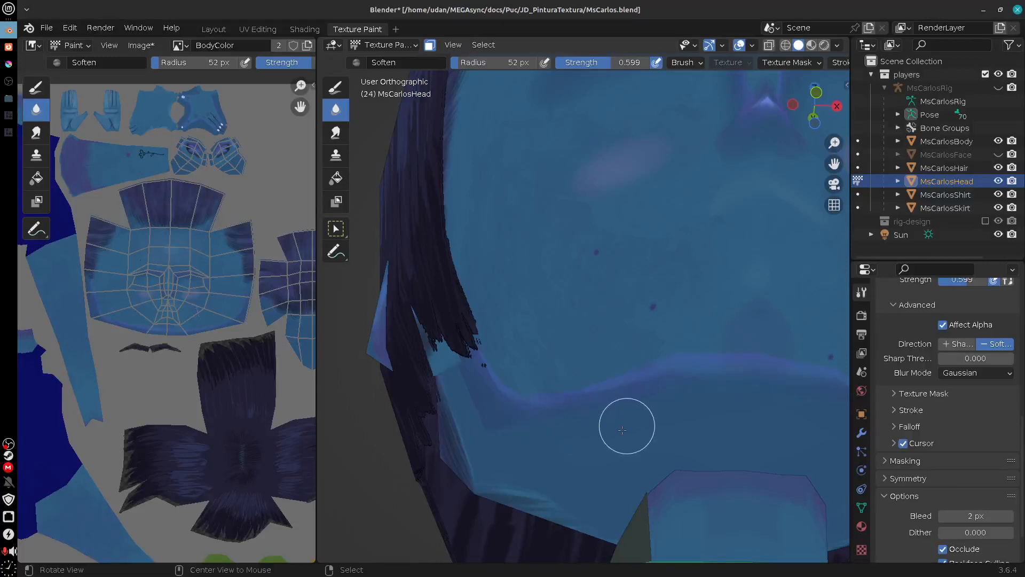
{"action": "left_click_drag", "start_coordinate": [627, 423], "coordinate": [620, 429]}
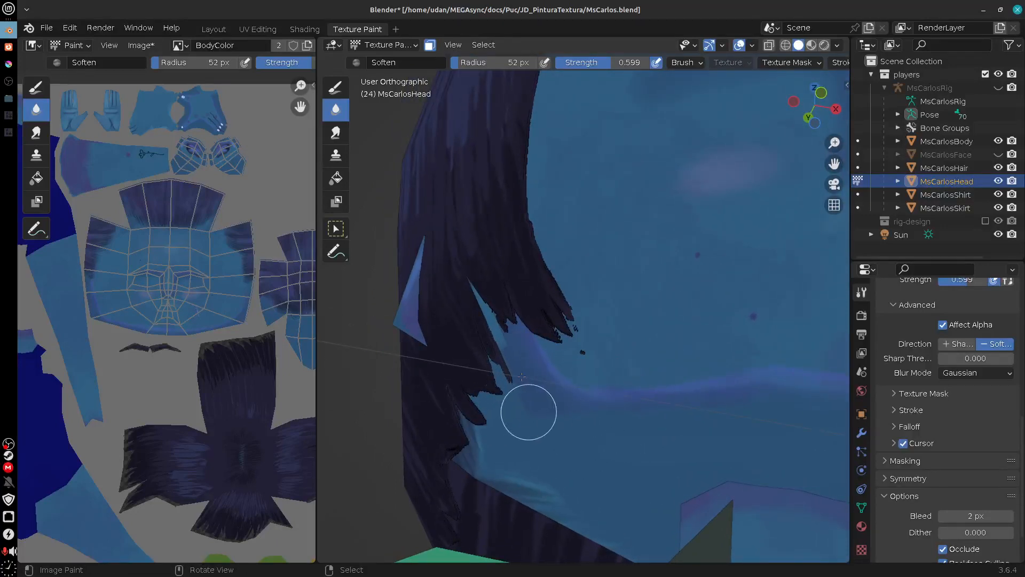
Step: Examine the painted chin, cheeks, nose and brow shading from both sides of the face
{"action": "left_click_drag", "start_coordinate": [823, 402], "coordinate": [622, 470]}
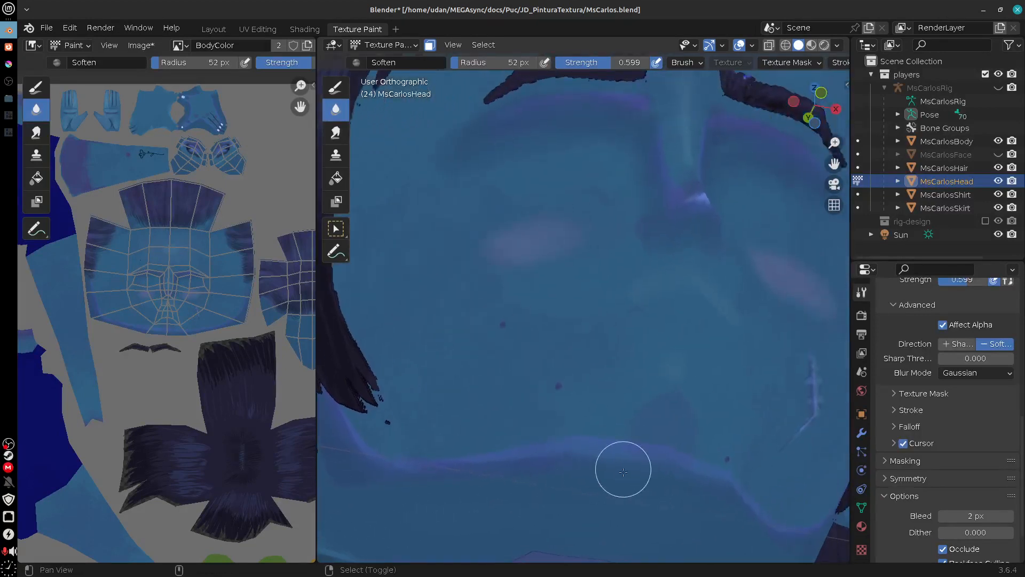
{"action": "left_click_drag", "start_coordinate": [696, 355], "coordinate": [641, 394]}
{"action": "left_click_drag", "start_coordinate": [683, 329], "coordinate": [617, 412]}
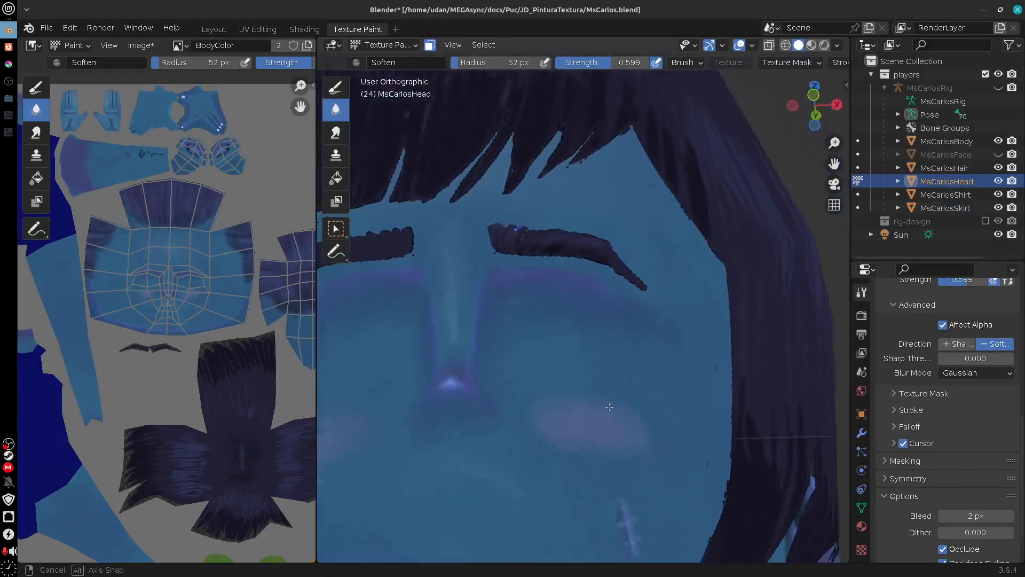
{"action": "left_click_drag", "start_coordinate": [607, 542], "coordinate": [674, 370]}
{"action": "mouse_move", "coordinate": [610, 343]}
{"action": "left_mouse_down"}
{"action": "mouse_move", "coordinate": [591, 361]}
{"action": "mouse_move", "coordinate": [619, 407]}
{"action": "left_mouse_up"}
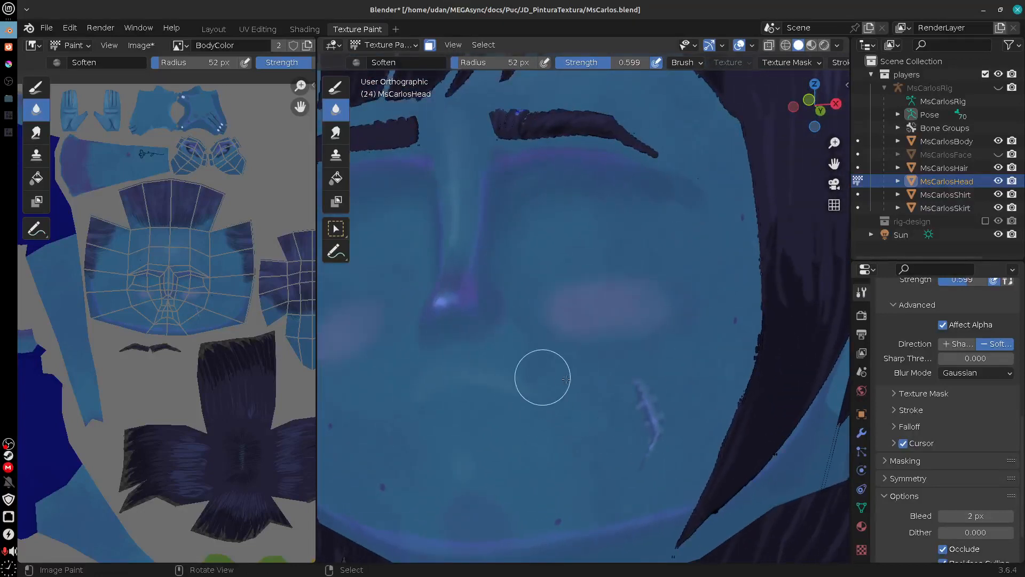
{"action": "left_click_drag", "start_coordinate": [557, 396], "coordinate": [618, 407]}
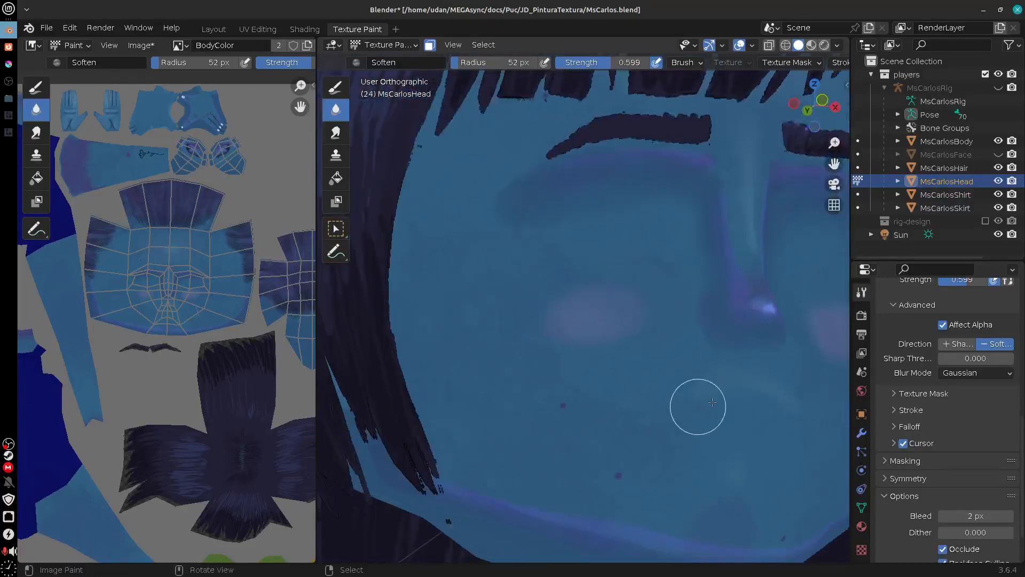
{"action": "mouse_move", "coordinate": [725, 407]}
{"action": "left_mouse_down"}
{"action": "mouse_move", "coordinate": [630, 460]}
{"action": "mouse_move", "coordinate": [643, 471]}
{"action": "mouse_move", "coordinate": [665, 458]}
{"action": "mouse_move", "coordinate": [659, 446]}
{"action": "left_mouse_up"}
Step: Switch to the Draw brush with a 24 px radius, try a stroke beside the base of the nose, and undo it
{"action": "left_click", "coordinate": [336, 86]}
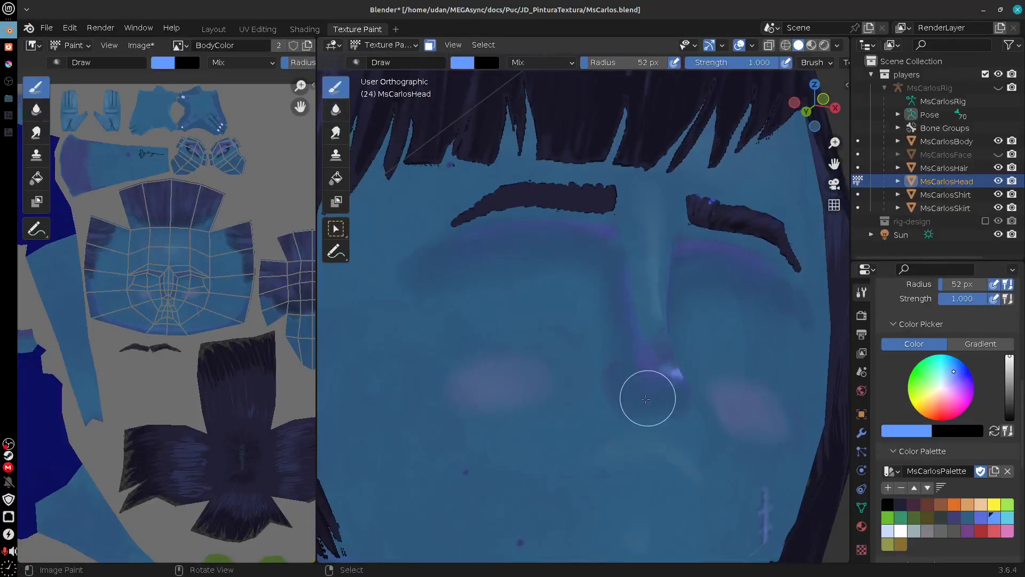
{"action": "key", "text": "f"}
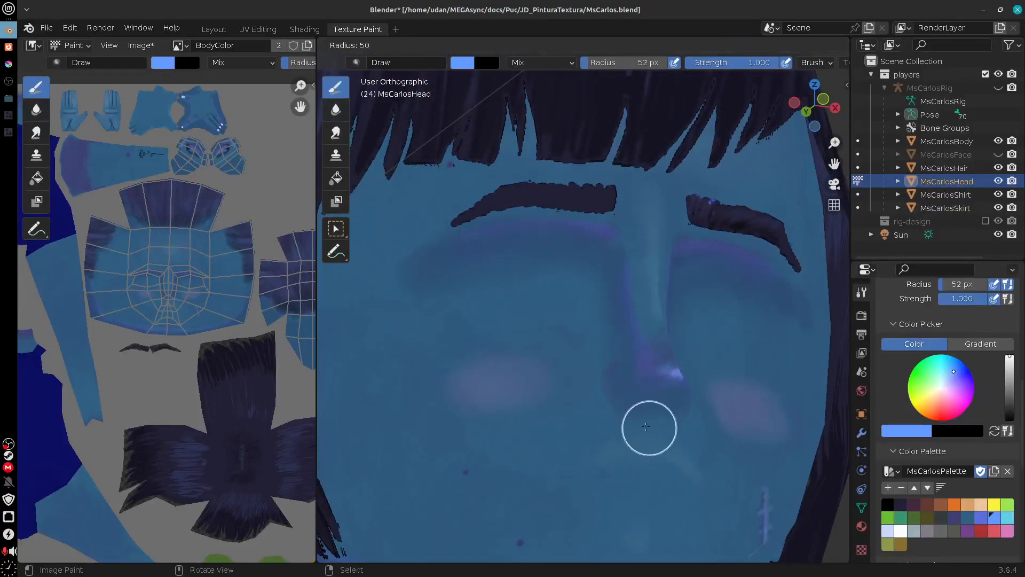
{"action": "left_click", "coordinate": [635, 426]}
{"action": "left_click_drag", "start_coordinate": [615, 402], "coordinate": [635, 424]}
{"action": "key", "text": "ctrl+z"}
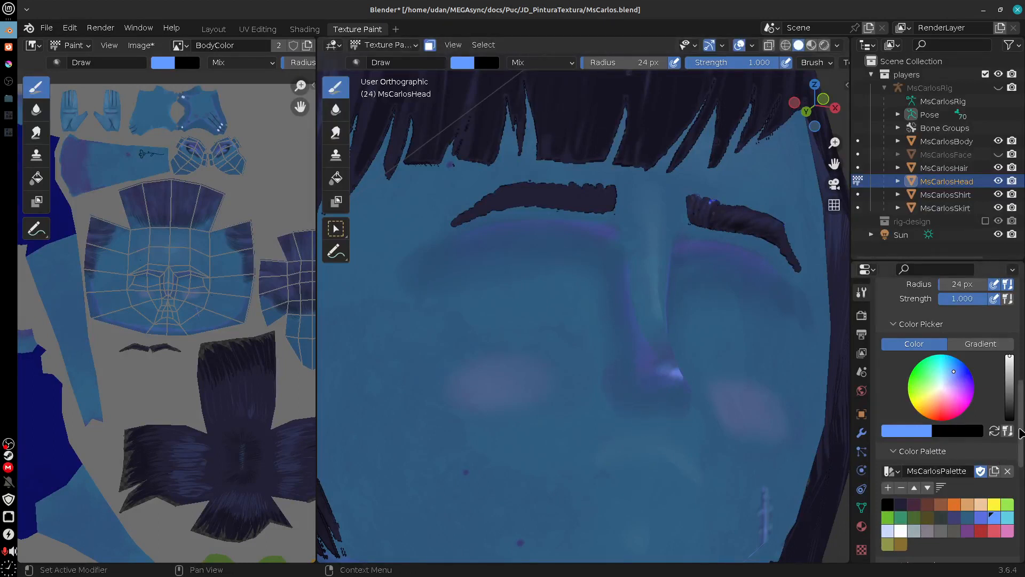
Step: Open the Draw brush's falloff settings and apply the Smooth curve preset
{"action": "scroll", "coordinate": [953, 443], "scroll_direction": "up", "scroll_amount": 4}
{"action": "left_click", "coordinate": [953, 446]}
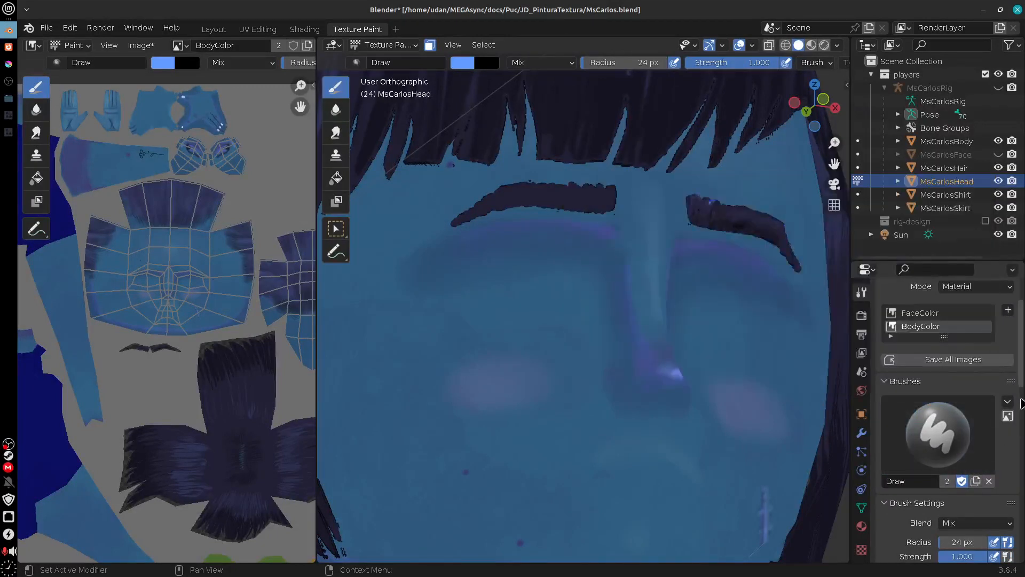
{"action": "scroll", "coordinate": [1017, 522], "scroll_direction": "down", "scroll_amount": 5}
{"action": "scroll", "coordinate": [1017, 522], "scroll_direction": "down", "scroll_amount": 3}
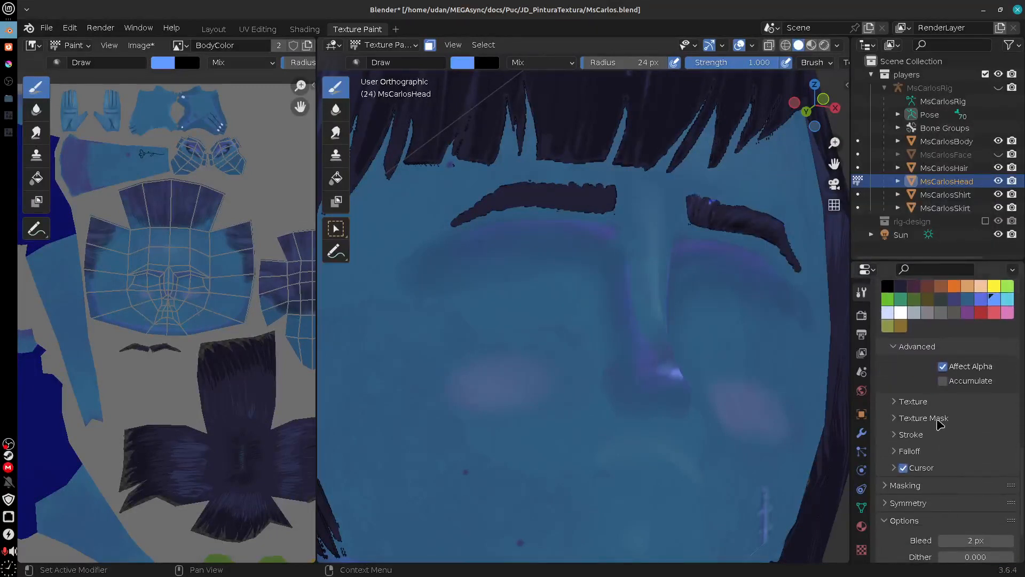
{"action": "left_click", "coordinate": [939, 441]}
{"action": "left_click", "coordinate": [954, 440]}
{"action": "left_click", "coordinate": [962, 452]}
{"action": "scroll", "coordinate": [1021, 423], "scroll_direction": "down", "scroll_amount": 10}
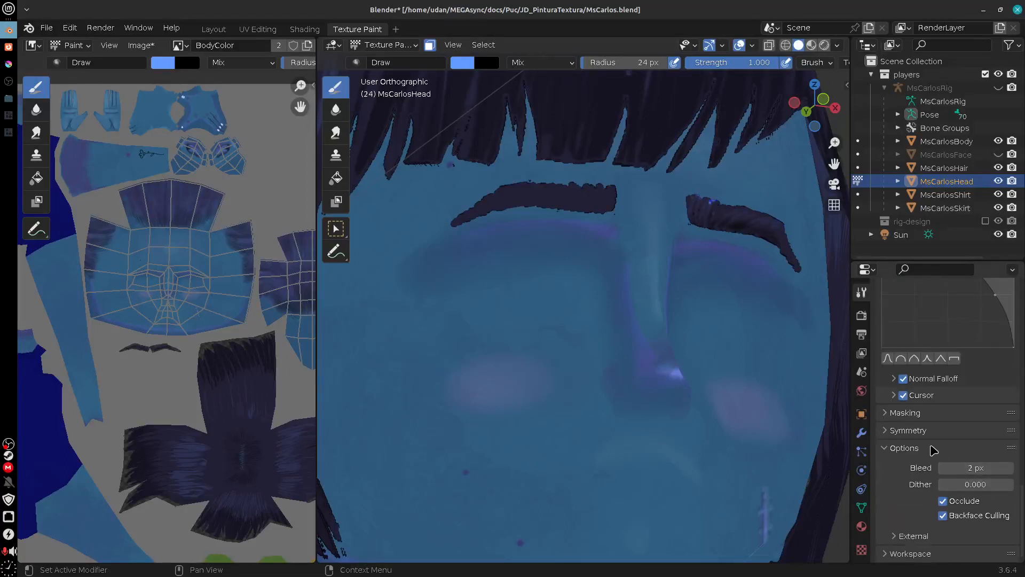
{"action": "left_click", "coordinate": [887, 360]}
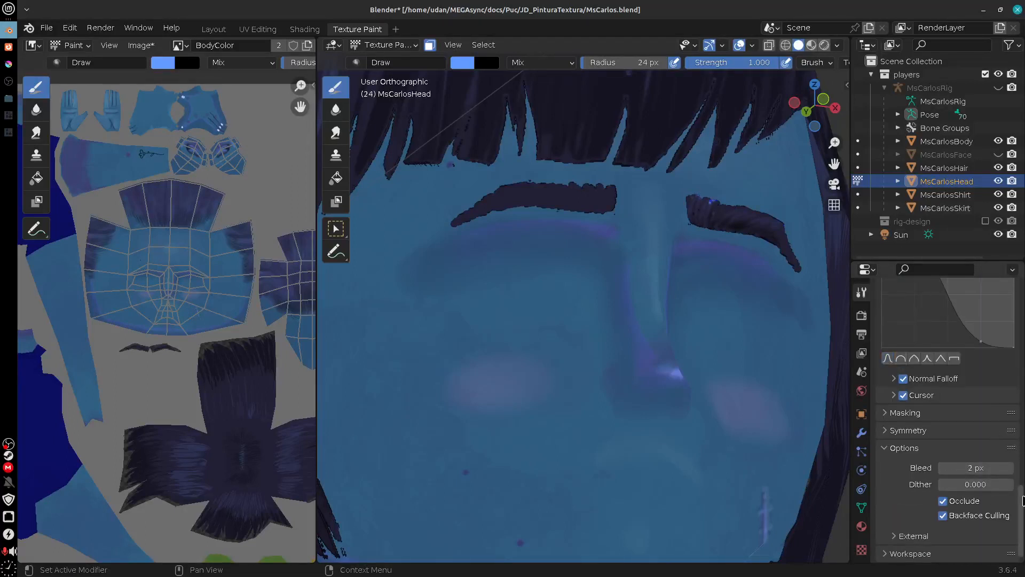
Step: Choose the face's blue as the brush colour, darken it, and lower the brush strength to 0.388
{"action": "scroll", "coordinate": [1021, 501], "scroll_direction": "up", "scroll_amount": 12}
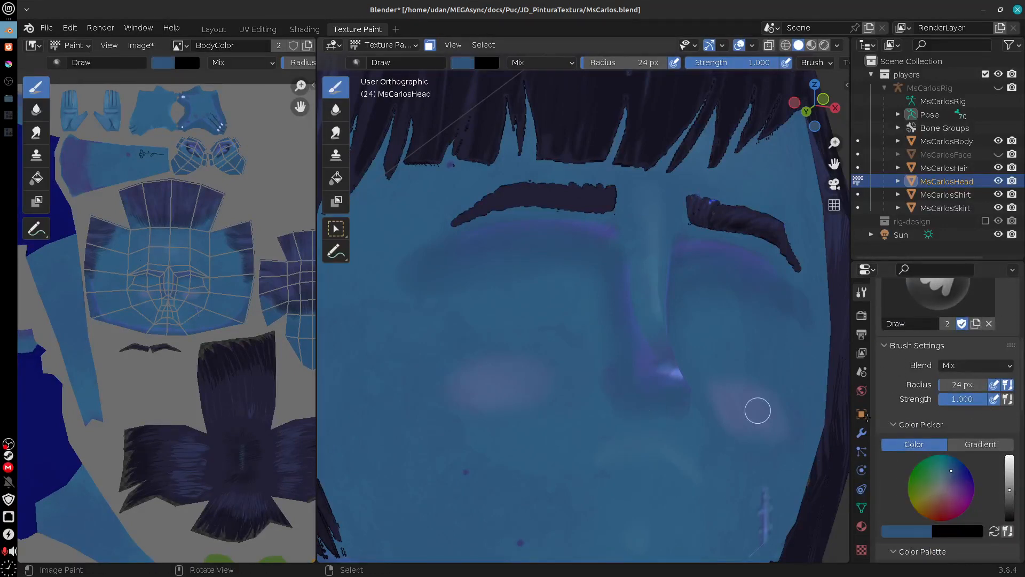
{"action": "left_click", "coordinate": [1010, 495]}
{"action": "left_click_drag", "start_coordinate": [1010, 494], "coordinate": [1010, 497]}
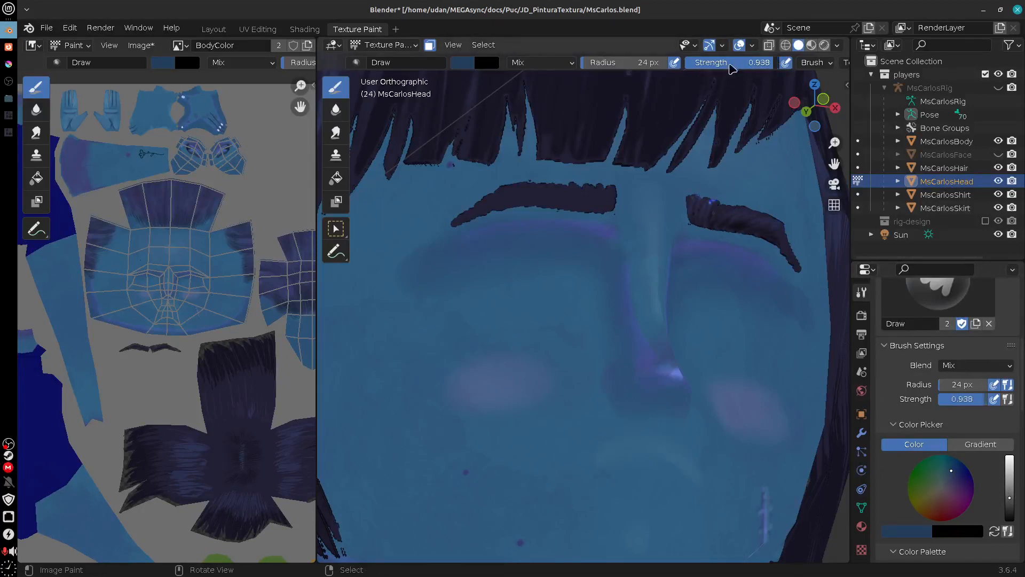
{"action": "left_click_drag", "start_coordinate": [732, 67], "coordinate": [681, 67]}
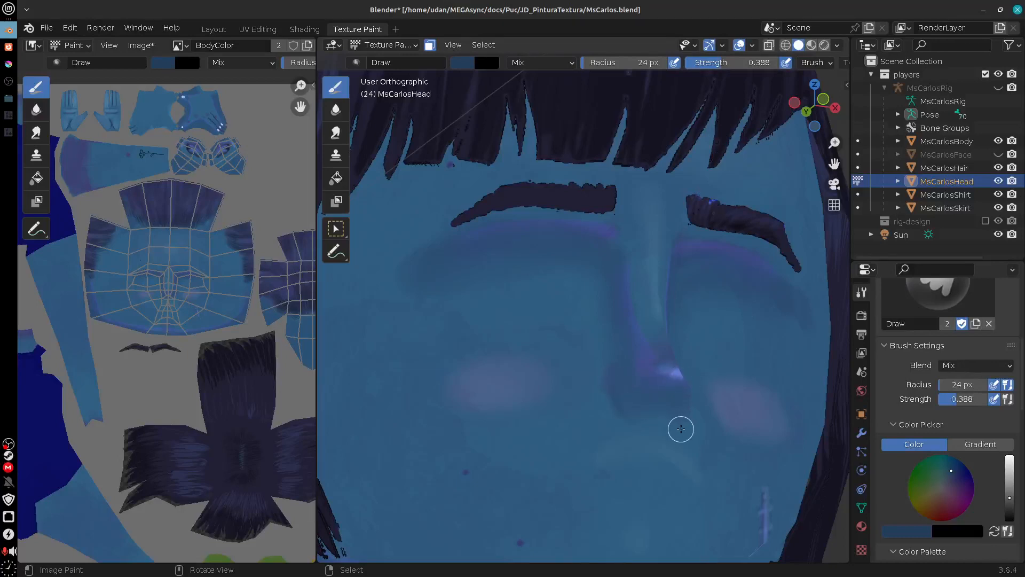
Step: Paint a soft dark-blue line around the side and lower corner of the nose base with the Draw brush
{"action": "scroll", "coordinate": [674, 460], "scroll_direction": "up", "scroll_amount": 2}
{"action": "left_click_drag", "start_coordinate": [720, 454], "coordinate": [632, 349]}
{"action": "left_click_drag", "start_coordinate": [613, 387], "coordinate": [591, 368]}
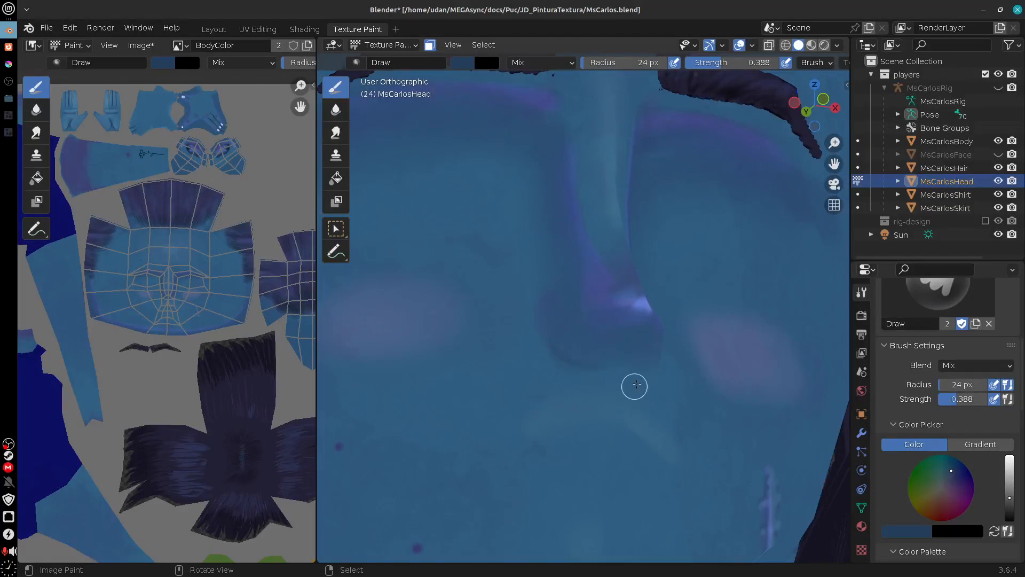
{"action": "mouse_move", "coordinate": [768, 400]}
{"action": "left_mouse_down"}
{"action": "mouse_move", "coordinate": [654, 401]}
{"action": "mouse_move", "coordinate": [741, 401]}
{"action": "left_mouse_up"}
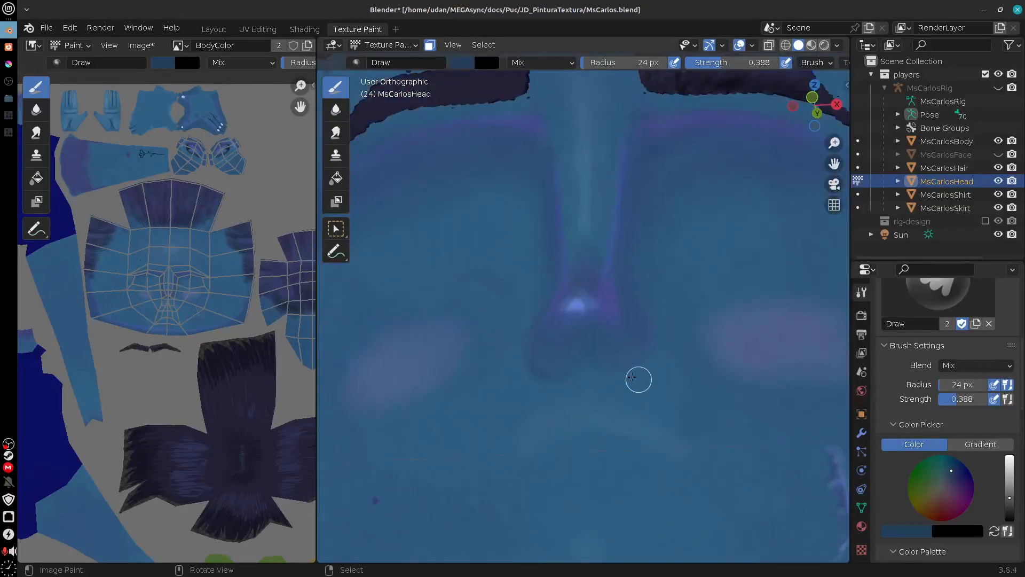
Step: Turn on X-axis symmetry and paint the dark contour along the nostril sides and underside of the nose
{"action": "scroll", "coordinate": [816, 64], "scroll_direction": "down", "scroll_amount": 5}
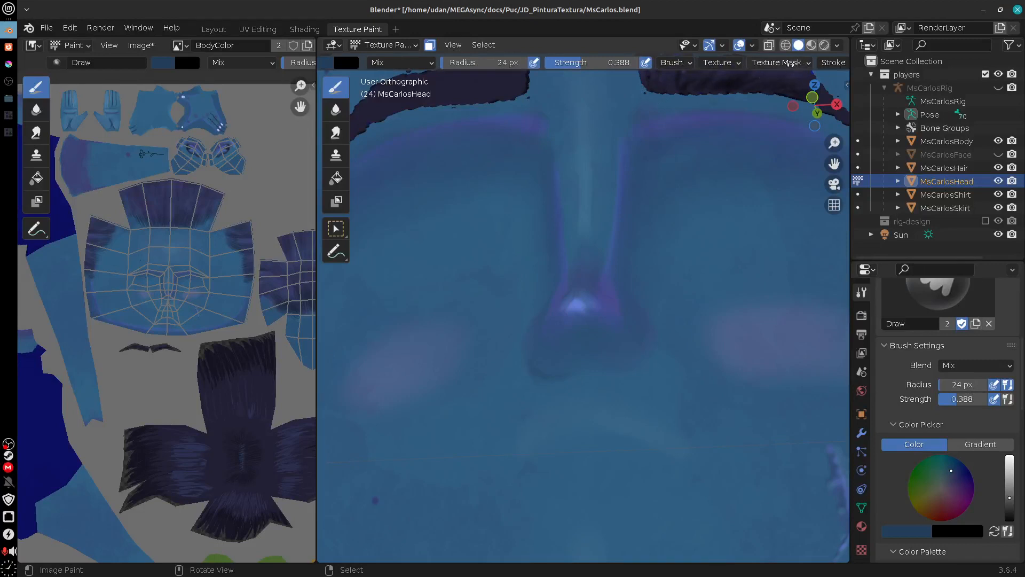
{"action": "scroll", "coordinate": [790, 63], "scroll_direction": "down", "scroll_amount": 2}
{"action": "scroll", "coordinate": [795, 62], "scroll_direction": "down", "scroll_amount": 10}
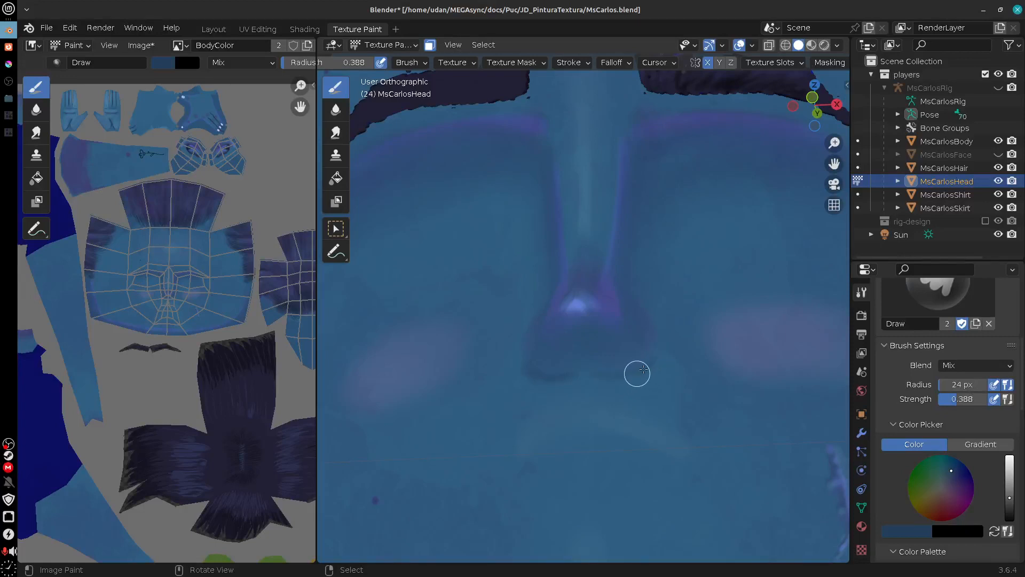
{"action": "left_click_drag", "start_coordinate": [648, 373], "coordinate": [623, 380]}
{"action": "left_click_drag", "start_coordinate": [505, 383], "coordinate": [559, 405]}
{"action": "left_click_drag", "start_coordinate": [535, 371], "coordinate": [544, 358]}
{"action": "left_click_drag", "start_coordinate": [496, 464], "coordinate": [551, 387]}
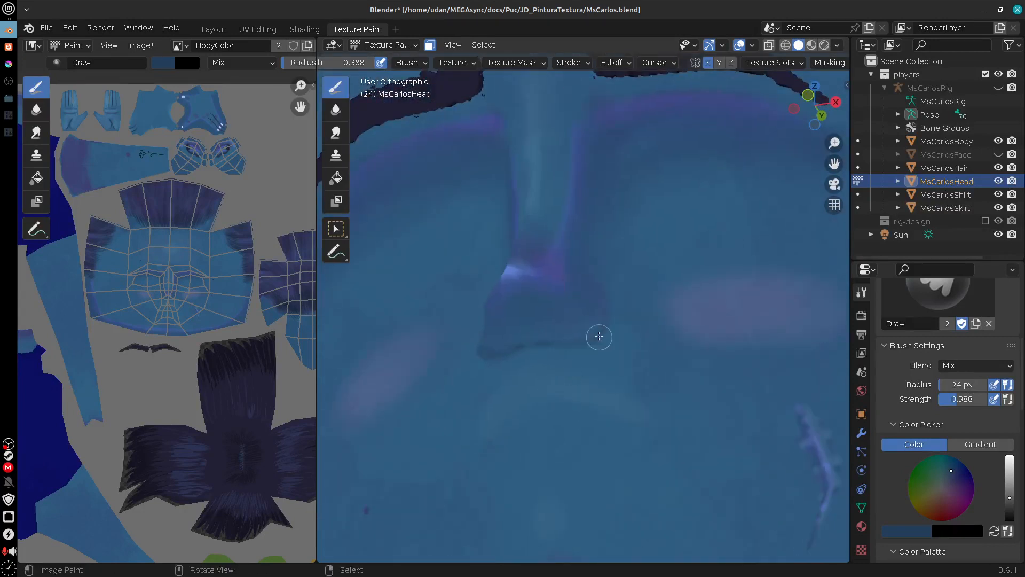
Step: Paint dark creases in the eye sockets beside the bridge of the nose
{"action": "left_click_drag", "start_coordinate": [641, 170], "coordinate": [611, 279]}
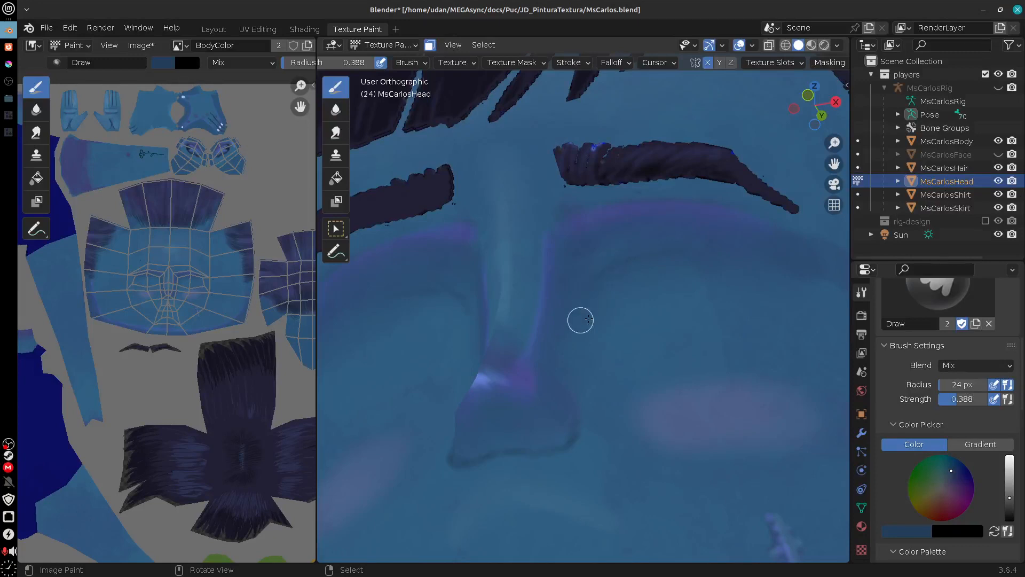
{"action": "left_click_drag", "start_coordinate": [740, 446], "coordinate": [761, 361]}
{"action": "left_click_drag", "start_coordinate": [660, 439], "coordinate": [688, 381]}
Step: Blend the dark contour around the nose base with the Soften brush and check it across the whole face
{"action": "left_click", "coordinate": [336, 109]}
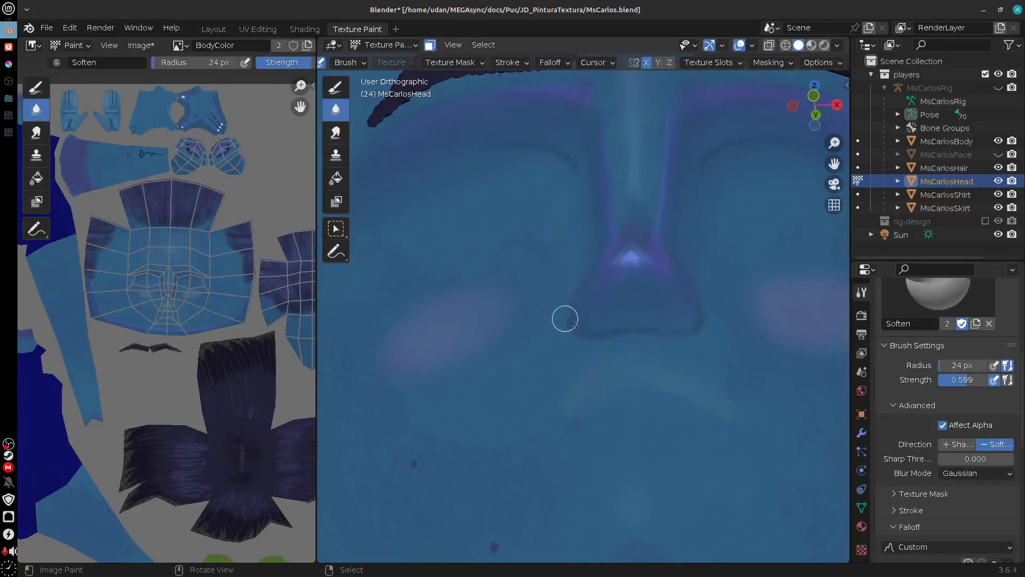
{"action": "left_click_drag", "start_coordinate": [628, 327], "coordinate": [517, 390]}
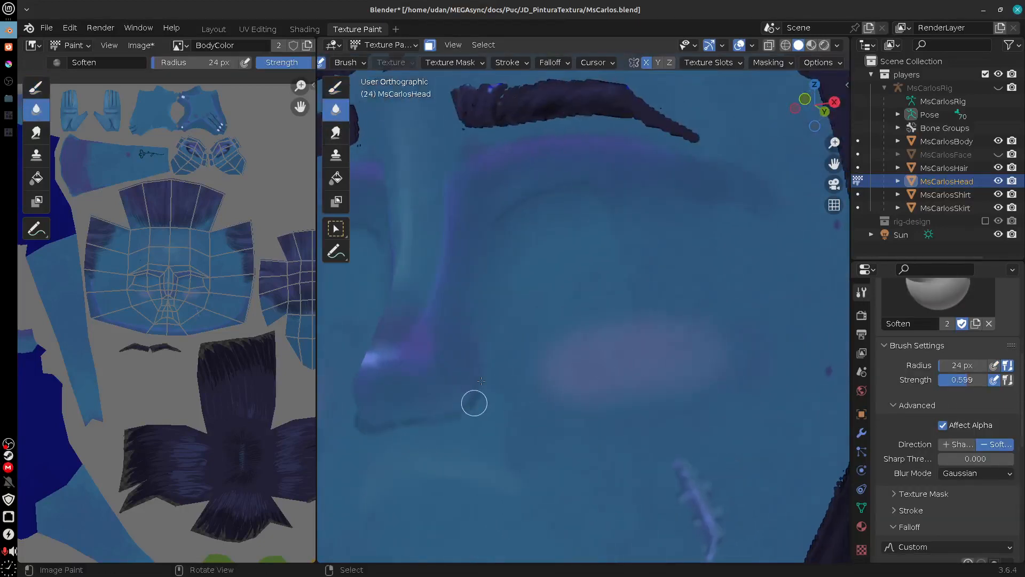
{"action": "left_click_drag", "start_coordinate": [395, 421], "coordinate": [788, 454]}
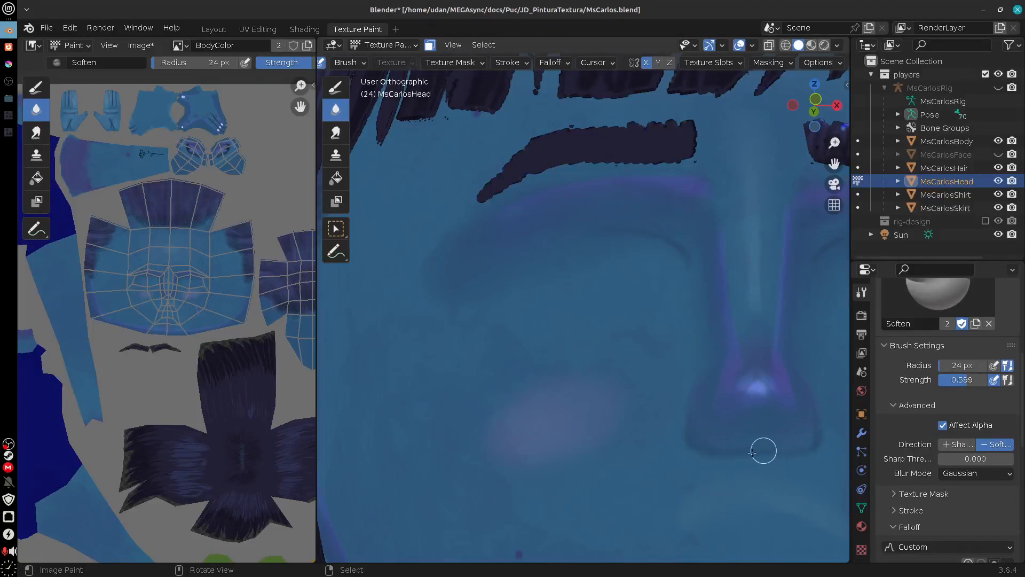
{"action": "left_click_drag", "start_coordinate": [776, 464], "coordinate": [693, 458]}
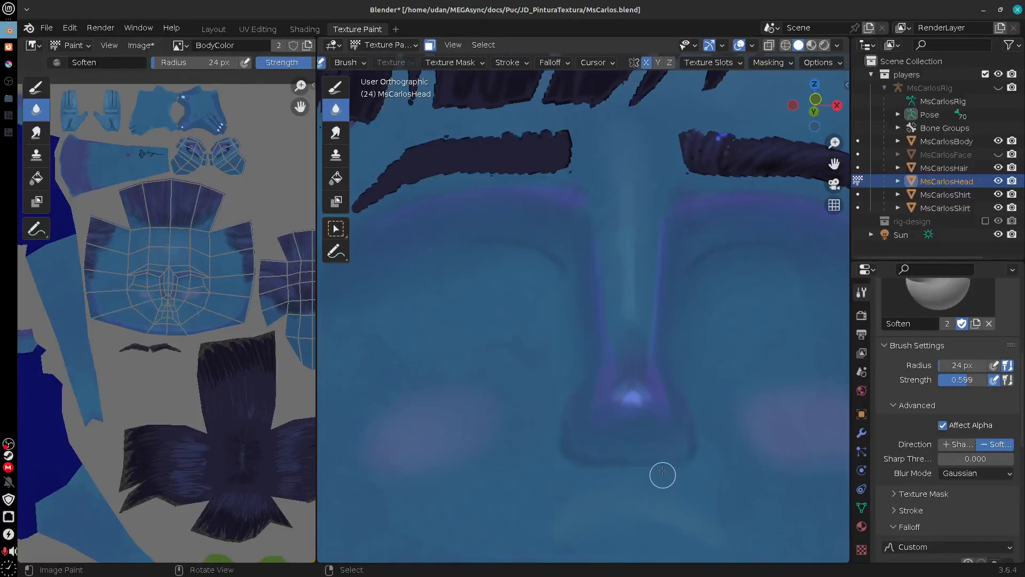
{"action": "left_click_drag", "start_coordinate": [629, 462], "coordinate": [599, 402]}
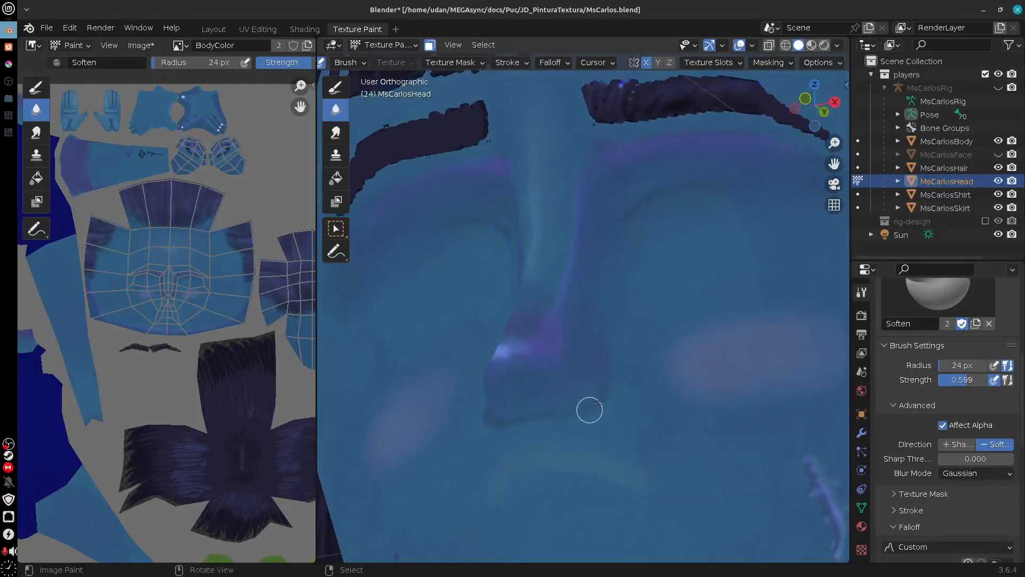
{"action": "left_click_drag", "start_coordinate": [502, 426], "coordinate": [592, 386]}
{"action": "left_click_drag", "start_coordinate": [650, 415], "coordinate": [618, 470]}
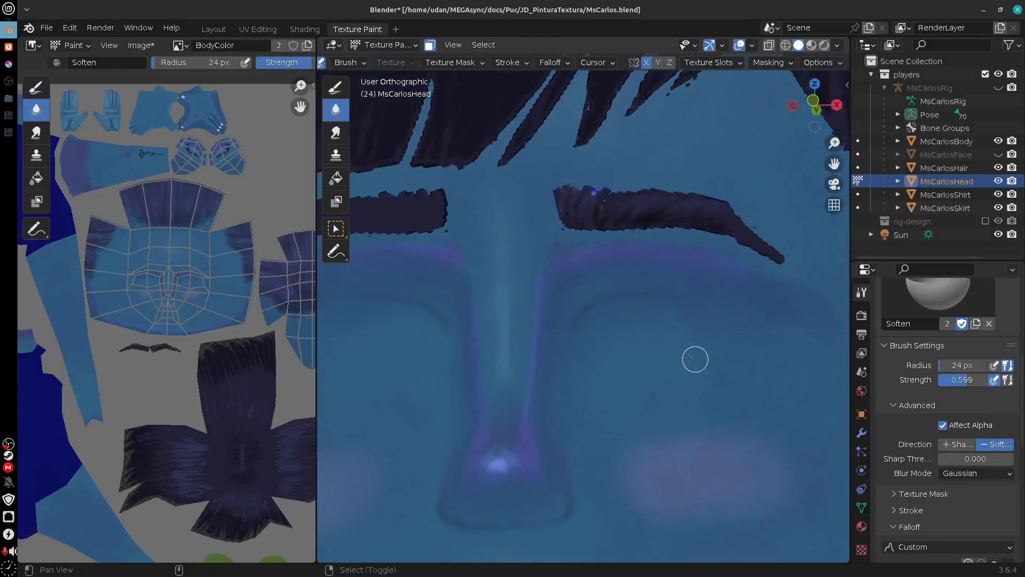
{"action": "left_click_drag", "start_coordinate": [694, 359], "coordinate": [639, 394]}
{"action": "scroll", "coordinate": [642, 413], "scroll_direction": "down", "scroll_amount": 3}
{"action": "scroll", "coordinate": [646, 416], "scroll_direction": "down", "scroll_amount": 4}
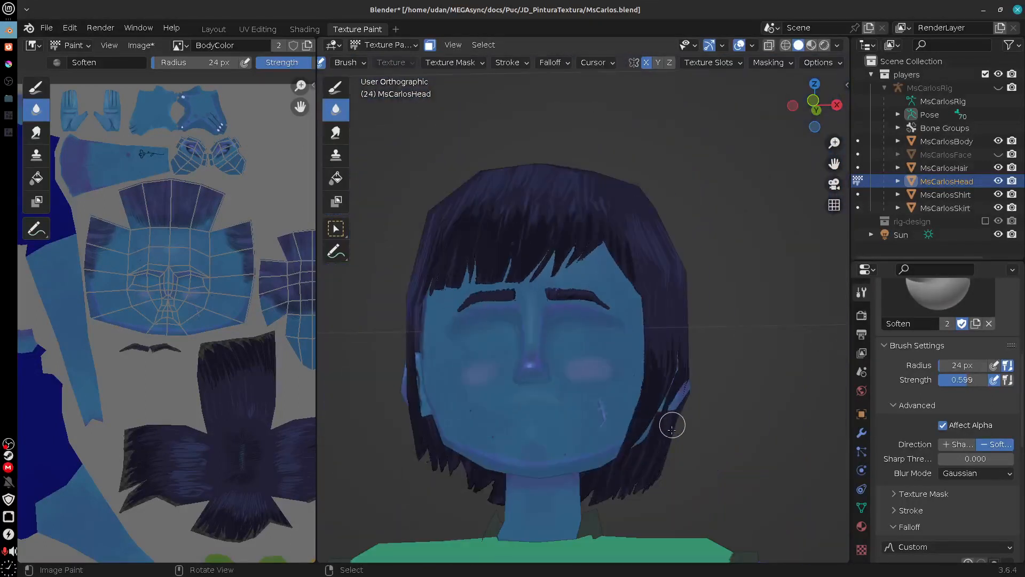
{"action": "left_click_drag", "start_coordinate": [671, 424], "coordinate": [578, 437]}
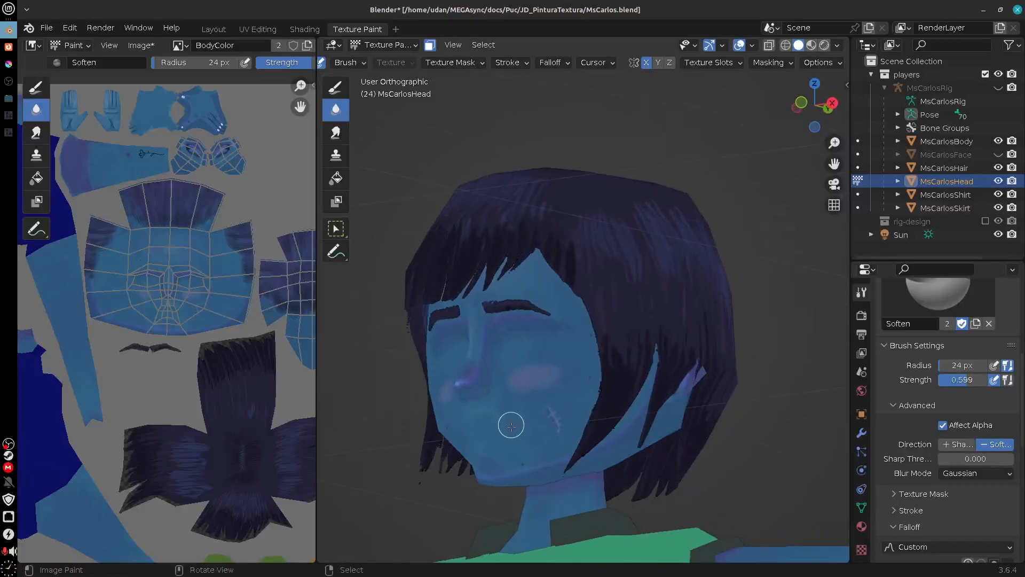
Step: Smear the contour around the nose base and nostril sides using a 43 px Smear brush at 0.200 strength
{"action": "scroll", "coordinate": [511, 426], "scroll_direction": "up", "scroll_amount": 5}
{"action": "left_click_drag", "start_coordinate": [404, 492], "coordinate": [630, 358]}
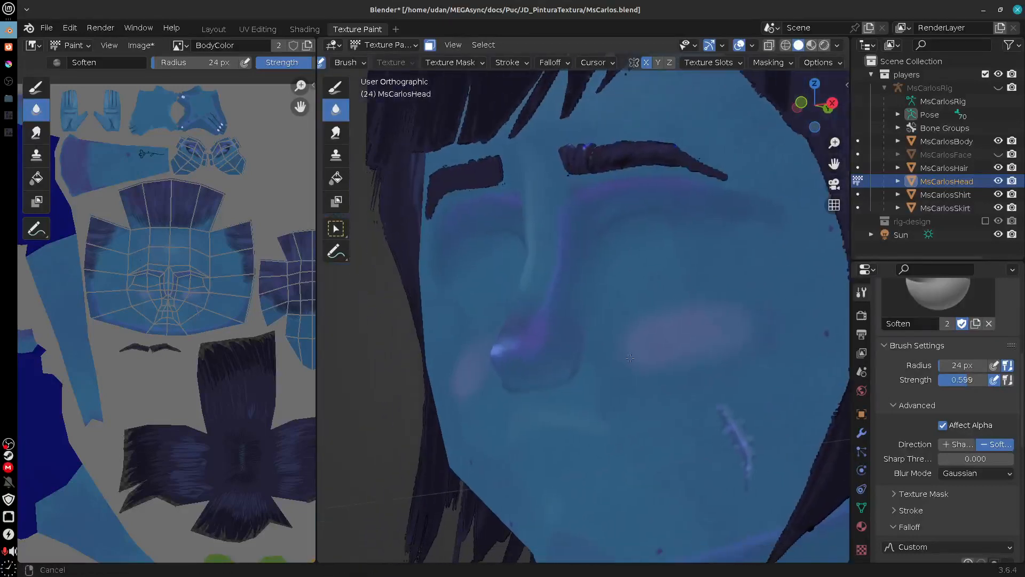
{"action": "scroll", "coordinate": [606, 400], "scroll_direction": "up", "scroll_amount": 3}
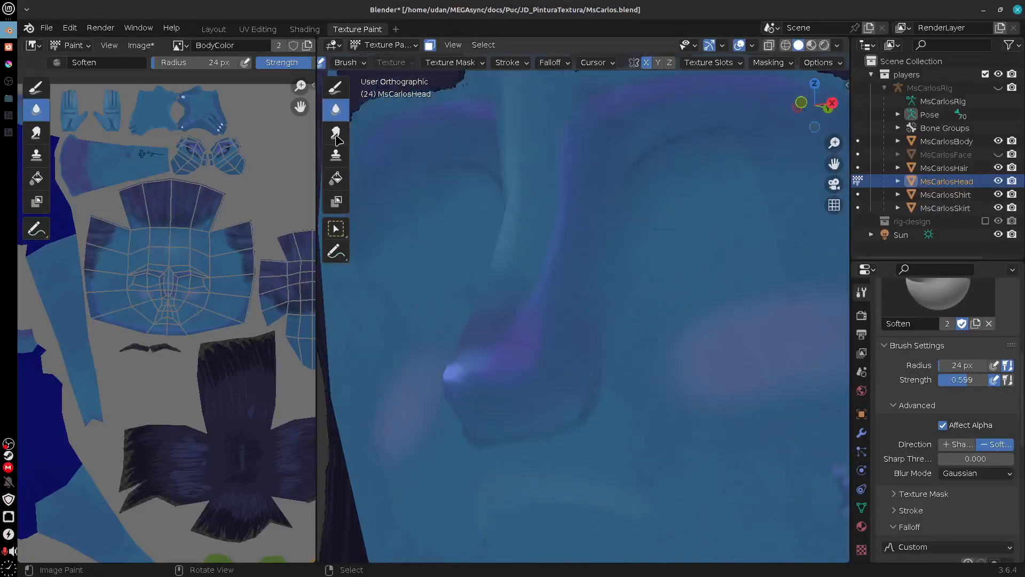
{"action": "left_click", "coordinate": [336, 134]}
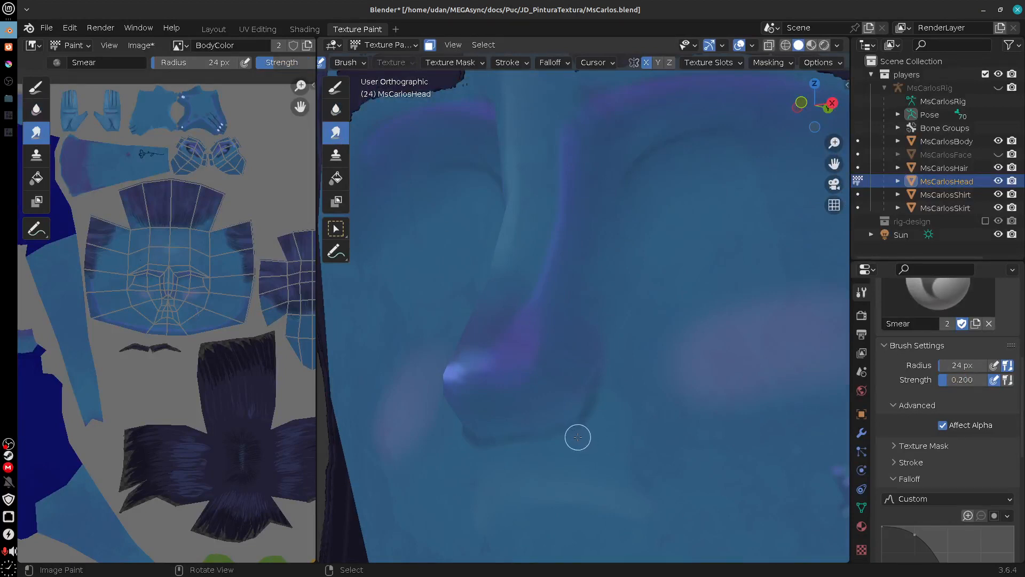
{"action": "key", "text": "f"}
{"action": "left_click", "coordinate": [594, 417]}
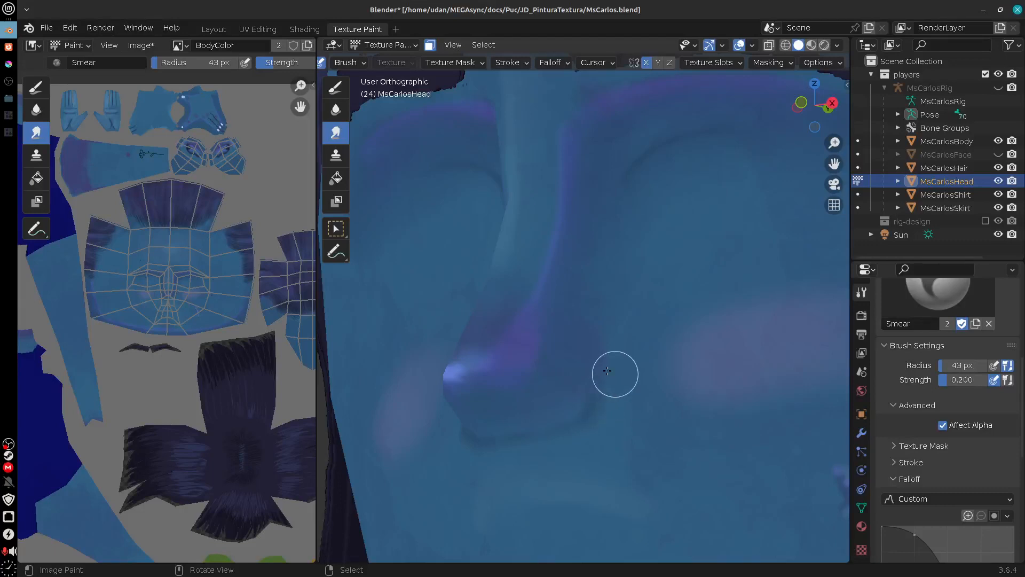
{"action": "left_click_drag", "start_coordinate": [581, 439], "coordinate": [712, 468]}
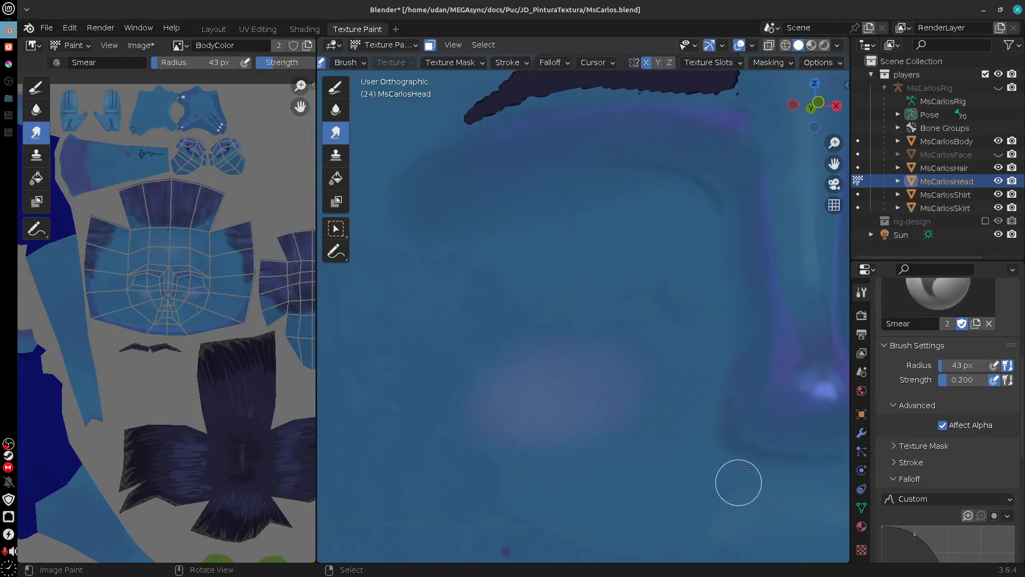
{"action": "left_click_drag", "start_coordinate": [770, 481], "coordinate": [645, 466]}
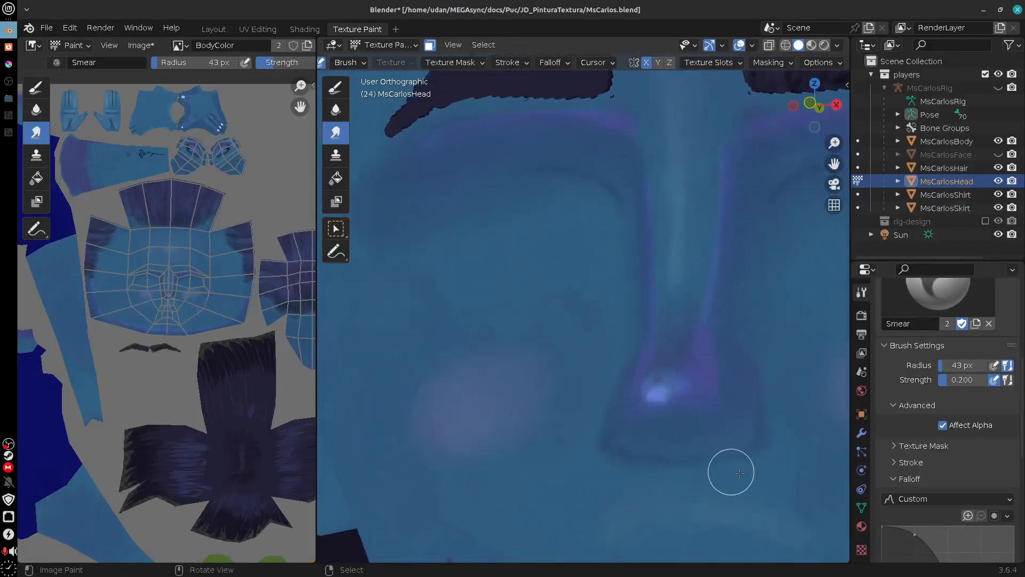
{"action": "left_click_drag", "start_coordinate": [740, 473], "coordinate": [666, 394]}
Step: Blend the nose-tip highlight and the surrounding purple shading with the Soften brush at a 43 px radius
{"action": "left_click", "coordinate": [342, 113]}
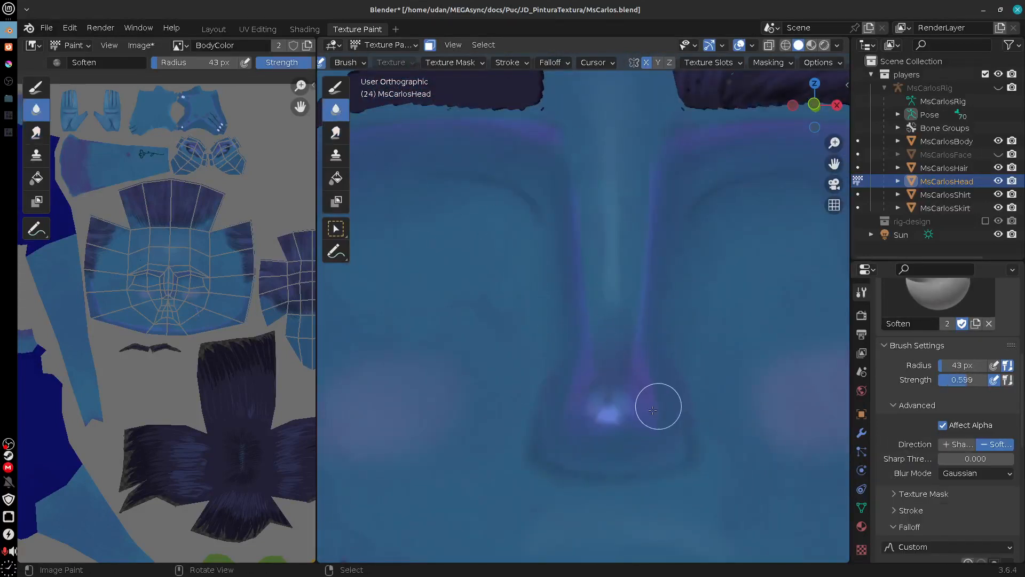
{"action": "left_click_drag", "start_coordinate": [608, 405], "coordinate": [658, 433]}
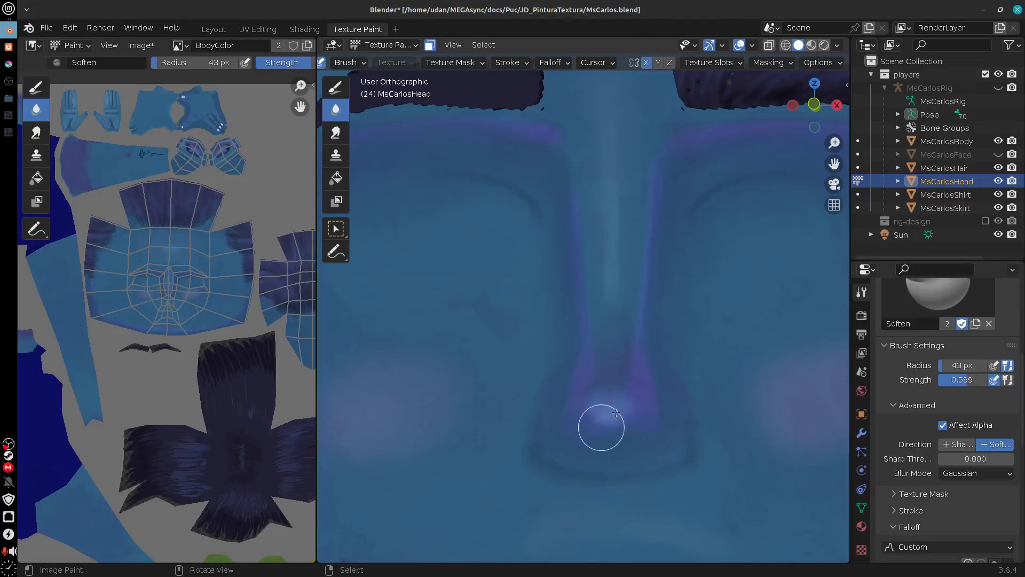
{"action": "left_click_drag", "start_coordinate": [706, 373], "coordinate": [659, 390]}
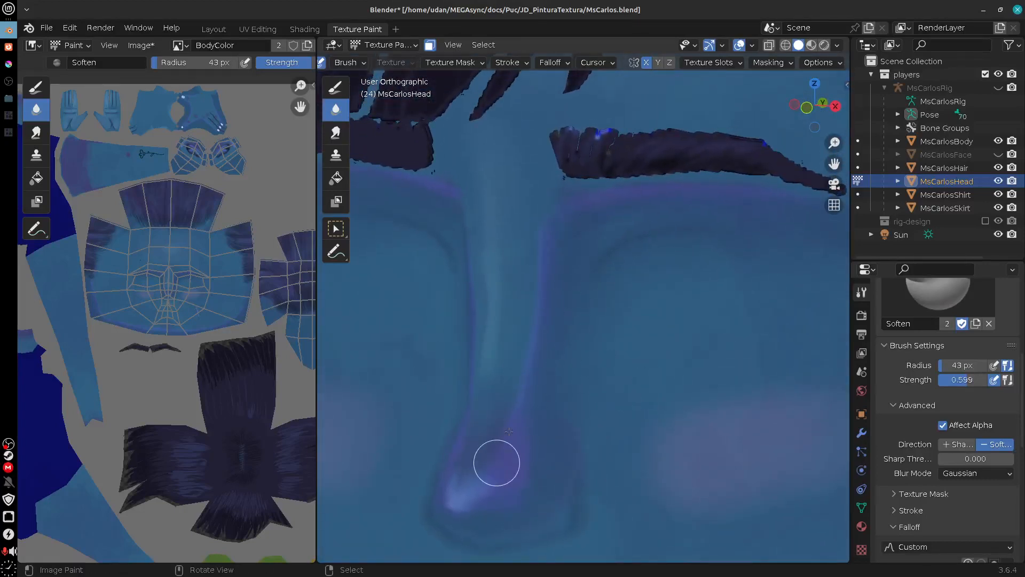
{"action": "left_click_drag", "start_coordinate": [489, 449], "coordinate": [469, 481]}
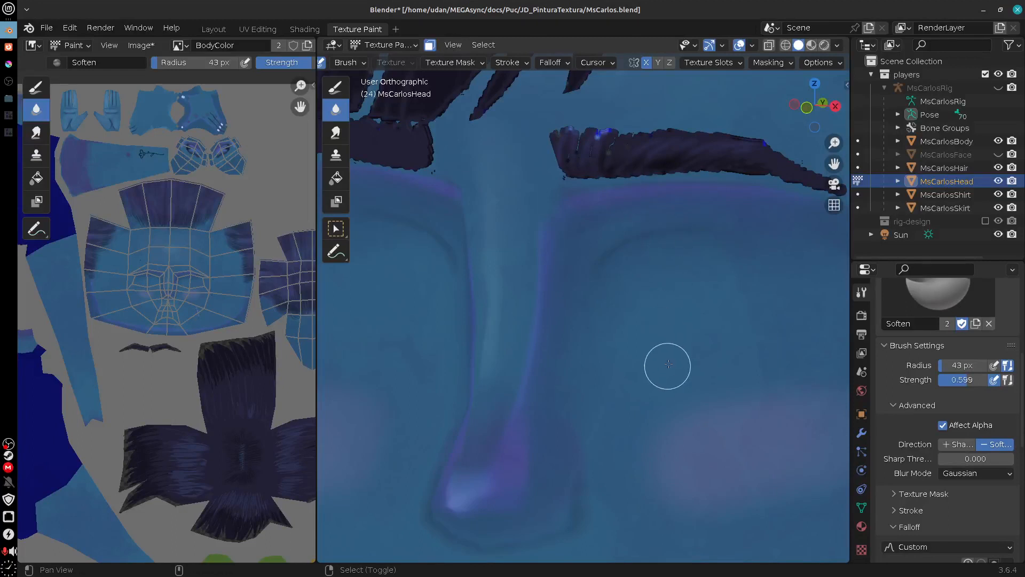
{"action": "left_click_drag", "start_coordinate": [666, 367], "coordinate": [692, 311]}
{"action": "left_click_drag", "start_coordinate": [560, 297], "coordinate": [614, 293]}
{"action": "left_click_drag", "start_coordinate": [683, 342], "coordinate": [612, 336]}
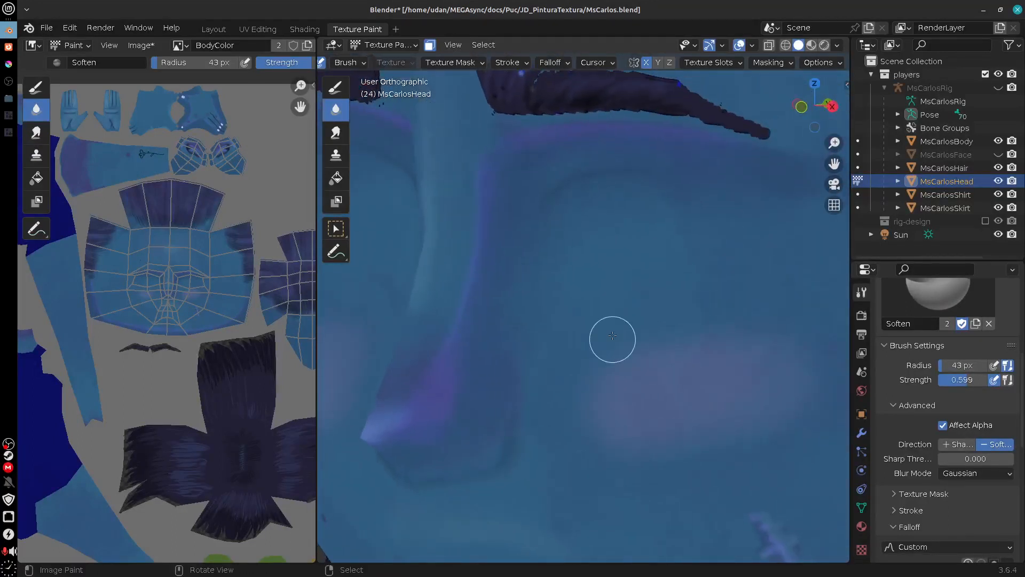
Step: Inspect the whole character in perspective with Material Preview shading, and switch to the Shading workspace
{"action": "scroll", "coordinate": [623, 353], "scroll_direction": "down", "scroll_amount": 6}
{"action": "mouse_move", "coordinate": [626, 376]}
{"action": "left_mouse_down"}
{"action": "mouse_move", "coordinate": [720, 399]}
{"action": "mouse_move", "coordinate": [586, 400]}
{"action": "mouse_move", "coordinate": [708, 402]}
{"action": "mouse_move", "coordinate": [653, 424]}
{"action": "mouse_move", "coordinate": [686, 407]}
{"action": "mouse_move", "coordinate": [666, 411]}
{"action": "mouse_move", "coordinate": [709, 419]}
{"action": "mouse_move", "coordinate": [695, 399]}
{"action": "mouse_move", "coordinate": [662, 412]}
{"action": "left_mouse_up"}
{"action": "key", "text": "KP_5"}
{"action": "left_click", "coordinate": [812, 46]}
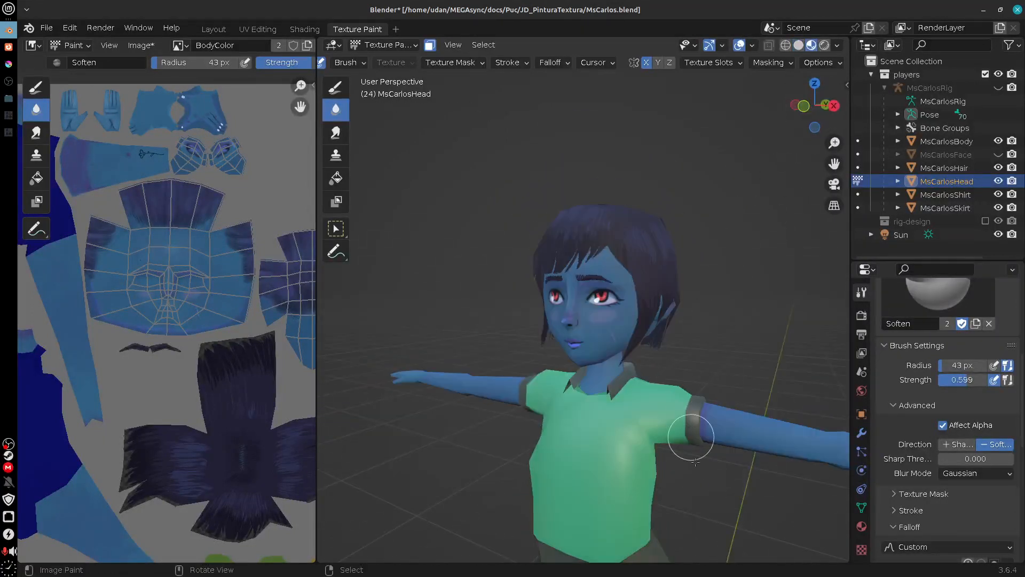
{"action": "mouse_move", "coordinate": [720, 472]}
{"action": "left_mouse_down"}
{"action": "mouse_move", "coordinate": [654, 468]}
{"action": "mouse_move", "coordinate": [721, 502]}
{"action": "mouse_move", "coordinate": [706, 480]}
{"action": "left_mouse_up"}
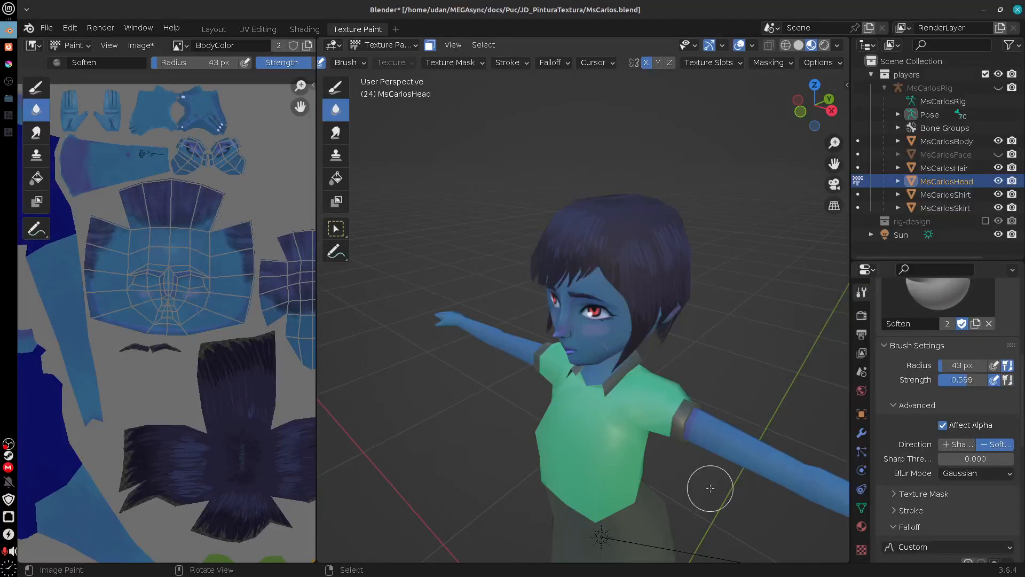
{"action": "left_click", "coordinate": [304, 29]}
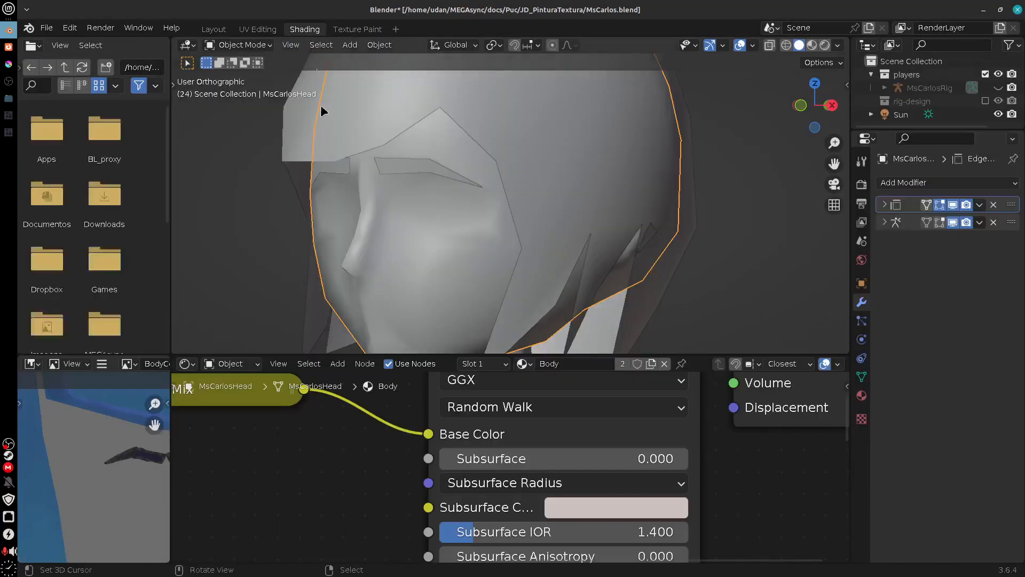
Step: Set the Body material's Specular to 0.000 and its Roughness to 1.000
{"action": "scroll", "coordinate": [716, 494], "scroll_direction": "down", "scroll_amount": 6}
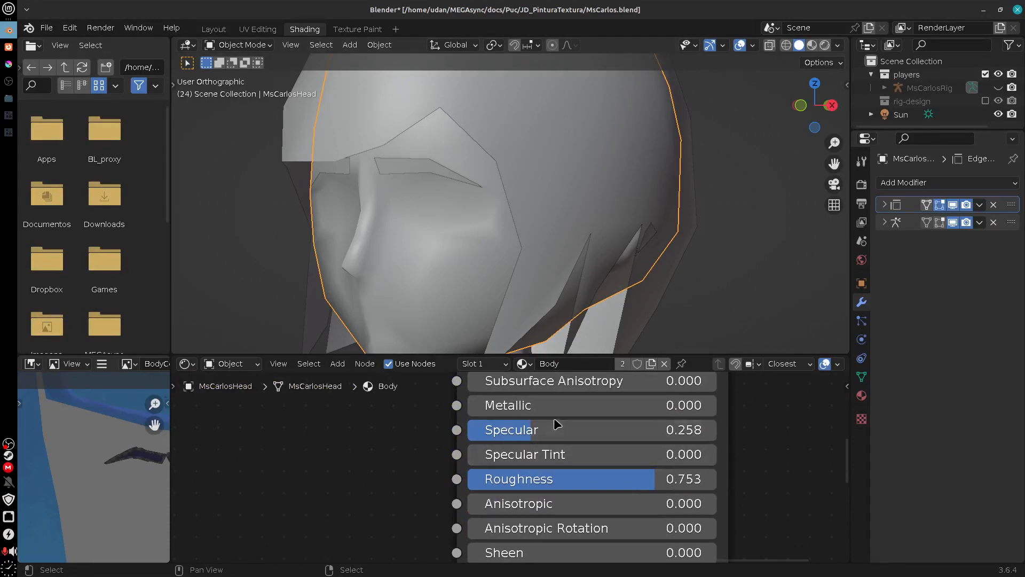
{"action": "key", "text": "BackSpace"}
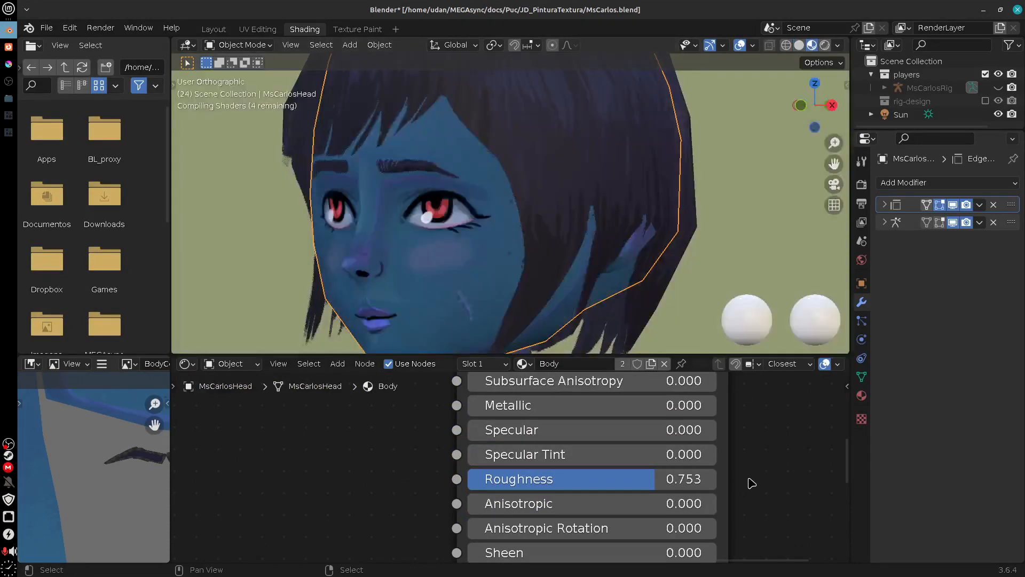
{"action": "left_click_drag", "start_coordinate": [643, 487], "coordinate": [728, 488]}
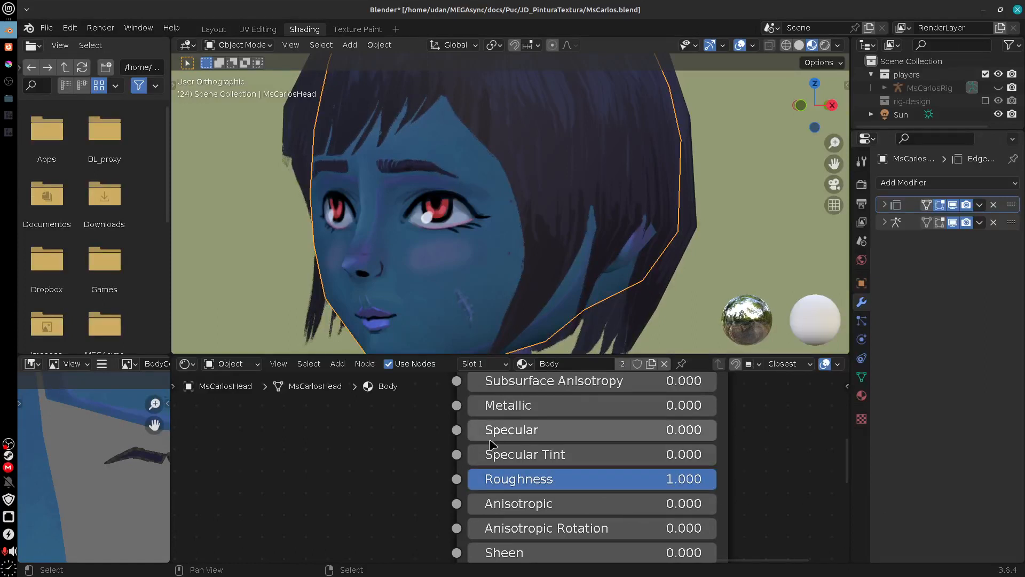
{"action": "mouse_move", "coordinate": [489, 435]}
{"action": "left_mouse_down"}
{"action": "mouse_move", "coordinate": [756, 450]}
{"action": "mouse_move", "coordinate": [355, 478]}
{"action": "left_mouse_up"}
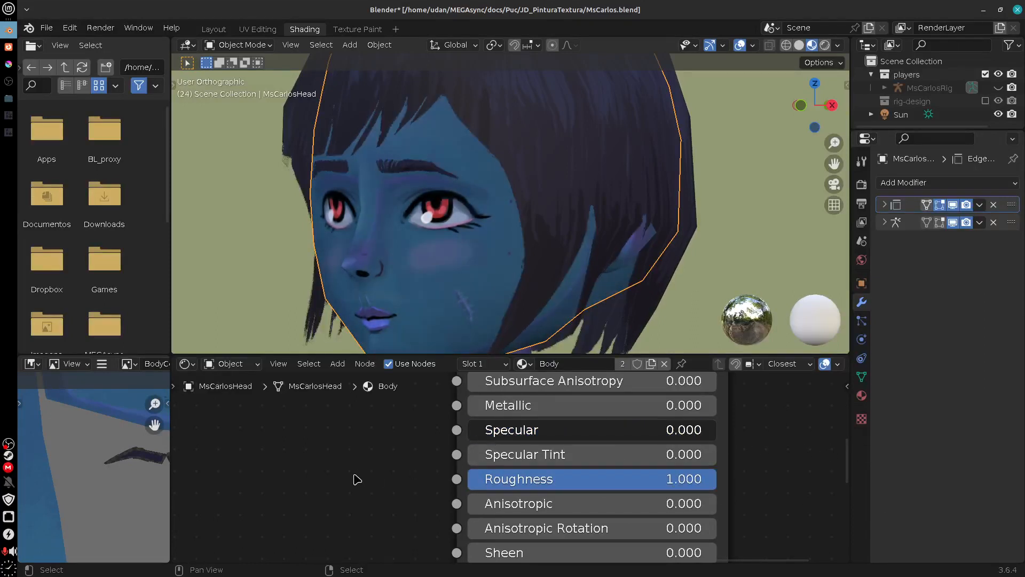
Step: Try the Body material with Roughness 0.000 and Specular 1.000, and restore Specular to 0.000 and Roughness to 1.000
{"action": "left_click_drag", "start_coordinate": [723, 481], "coordinate": [356, 516]}
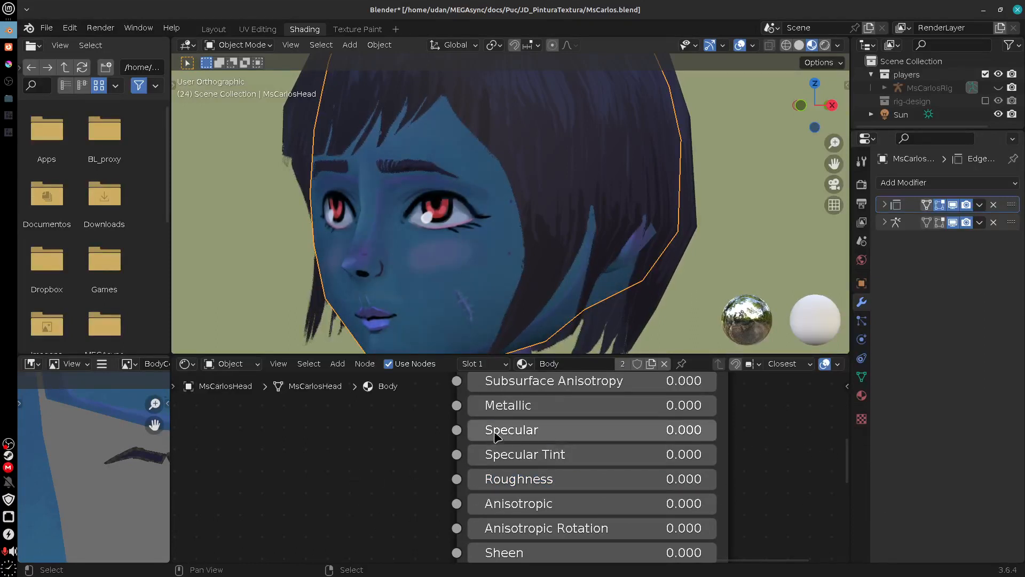
{"action": "left_click_drag", "start_coordinate": [475, 429], "coordinate": [662, 228]}
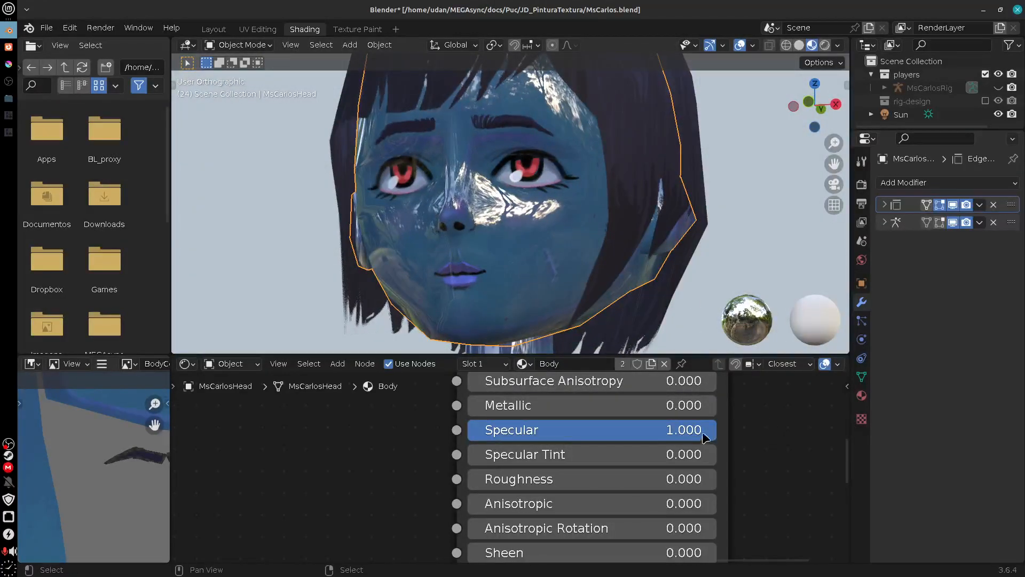
{"action": "left_click_drag", "start_coordinate": [709, 427], "coordinate": [348, 453]}
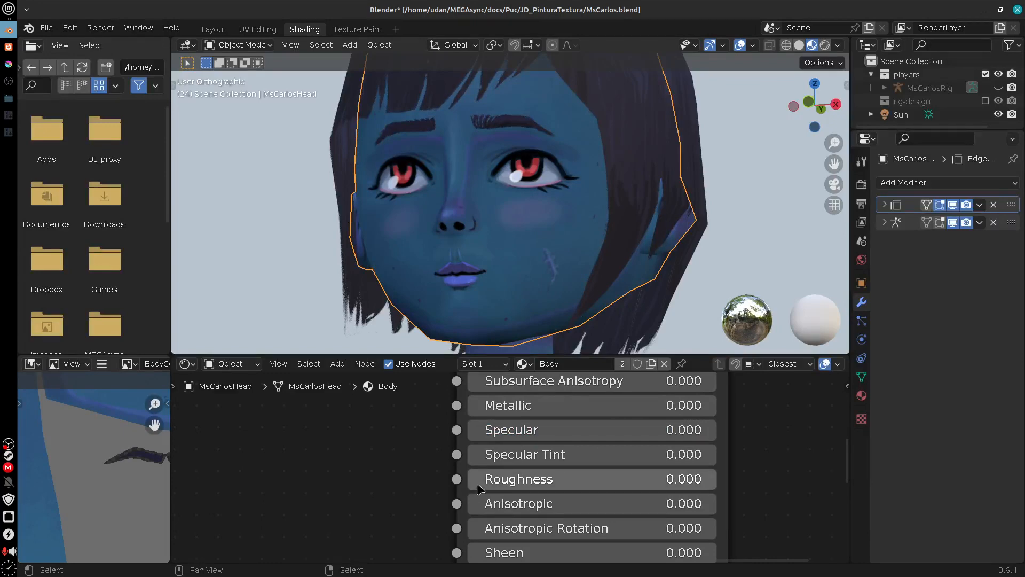
{"action": "left_click_drag", "start_coordinate": [479, 488], "coordinate": [694, 488]}
{"action": "left_click_drag", "start_coordinate": [652, 298], "coordinate": [620, 267]}
Step: Raise the Material Preview environment lighting strength to 2.000, keeping the forest HDRI
{"action": "left_click", "coordinate": [839, 46]}
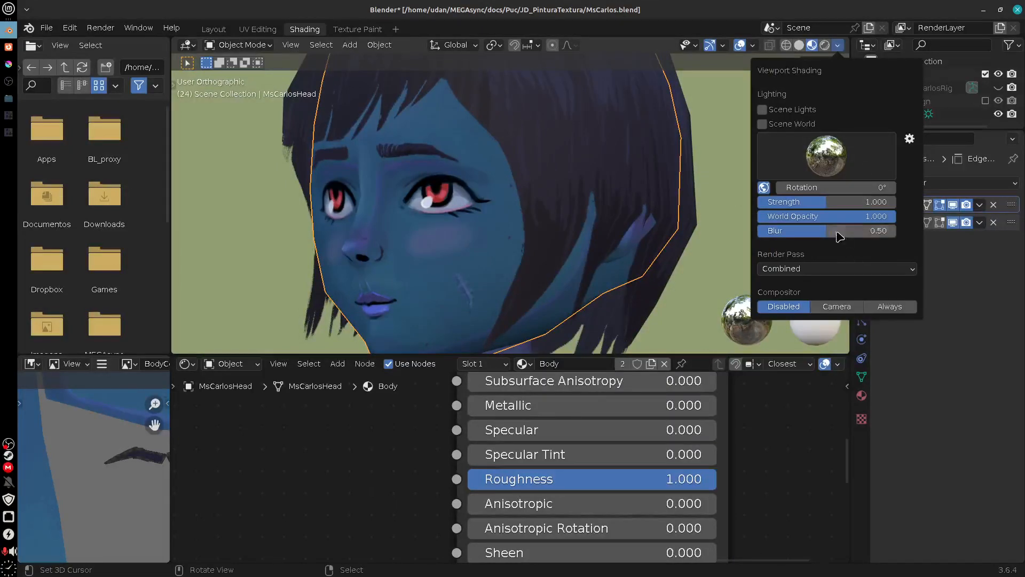
{"action": "left_click_drag", "start_coordinate": [829, 205], "coordinate": [929, 211]}
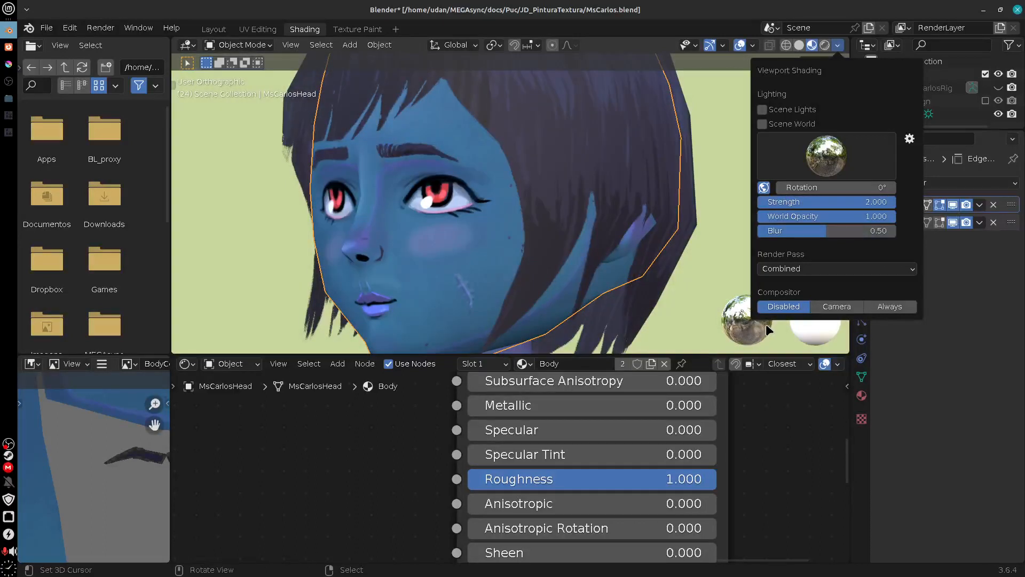
{"action": "left_click", "coordinate": [825, 166]}
{"action": "left_click", "coordinate": [675, 213]}
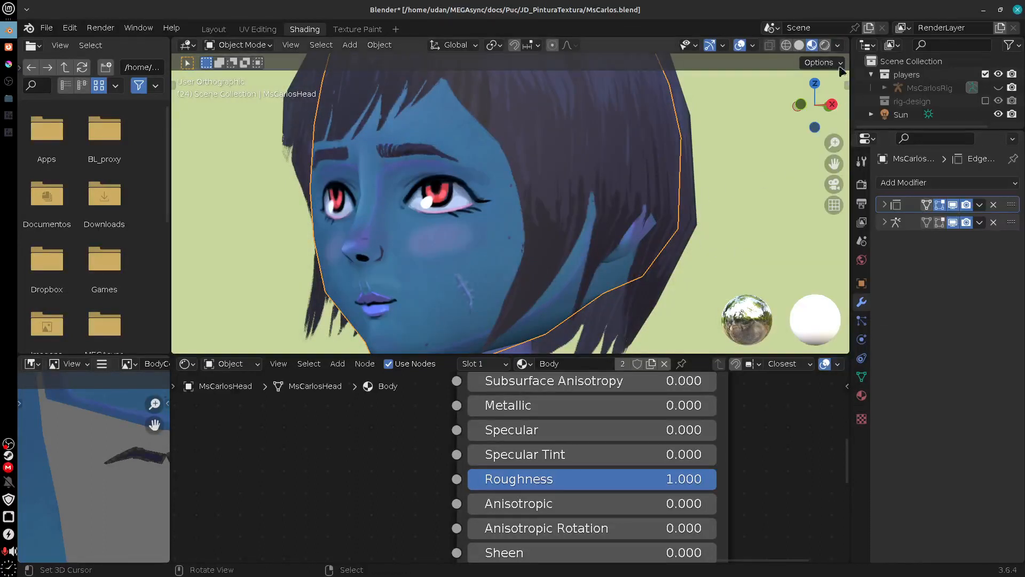
Step: Try the other preview HDRI environments on the character's head and restore the forest one
{"action": "left_click", "coordinate": [838, 46]}
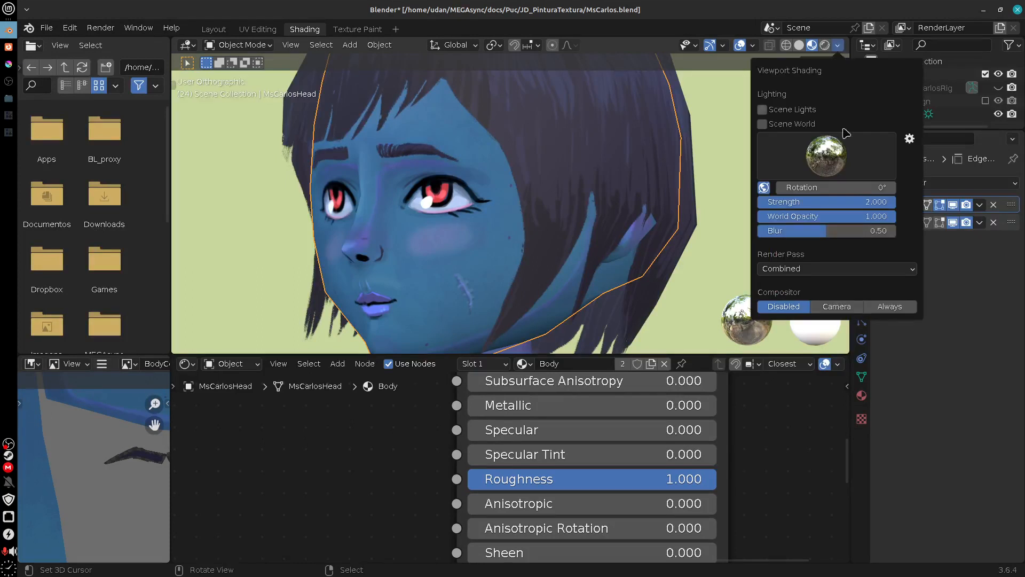
{"action": "left_click", "coordinate": [831, 167]}
{"action": "left_click", "coordinate": [673, 208]}
{"action": "left_click", "coordinate": [807, 162]}
{"action": "left_click", "coordinate": [602, 210]}
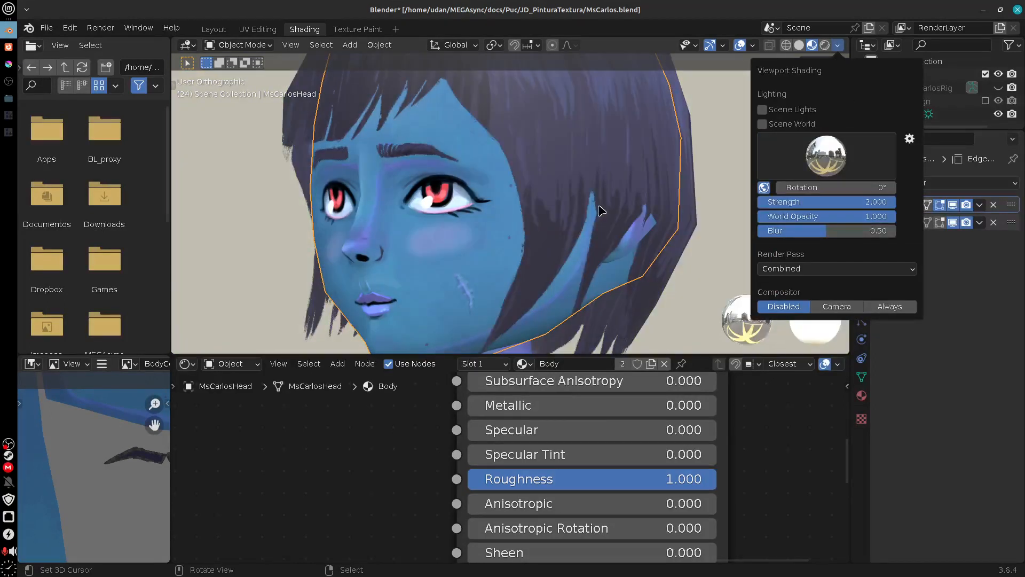
{"action": "left_click", "coordinate": [813, 176]}
{"action": "left_click", "coordinate": [793, 203]}
{"action": "left_click", "coordinate": [825, 171]}
{"action": "left_click", "coordinate": [863, 214]}
{"action": "left_click", "coordinate": [840, 167]}
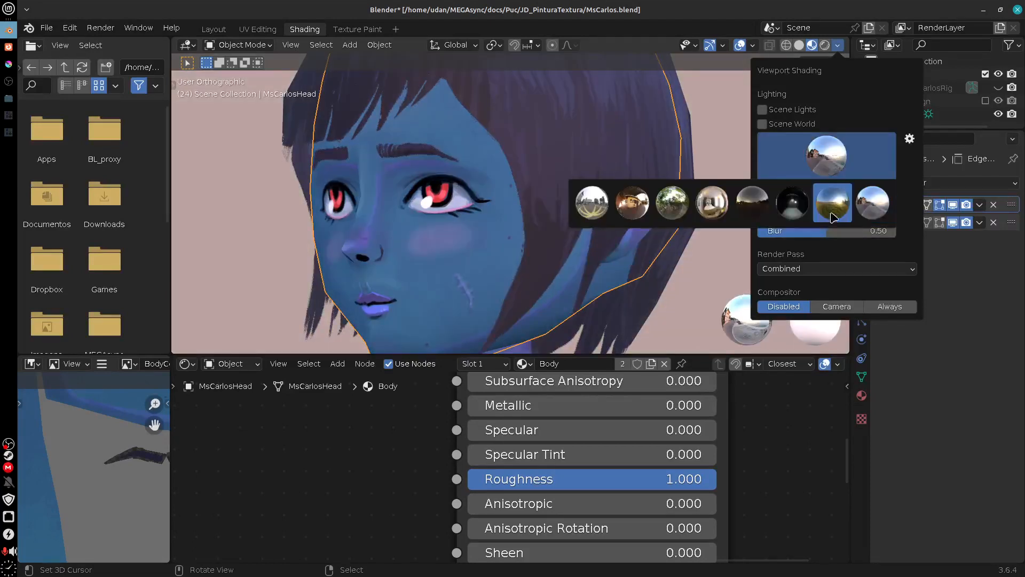
{"action": "left_click", "coordinate": [830, 215]}
{"action": "left_click", "coordinate": [826, 163]}
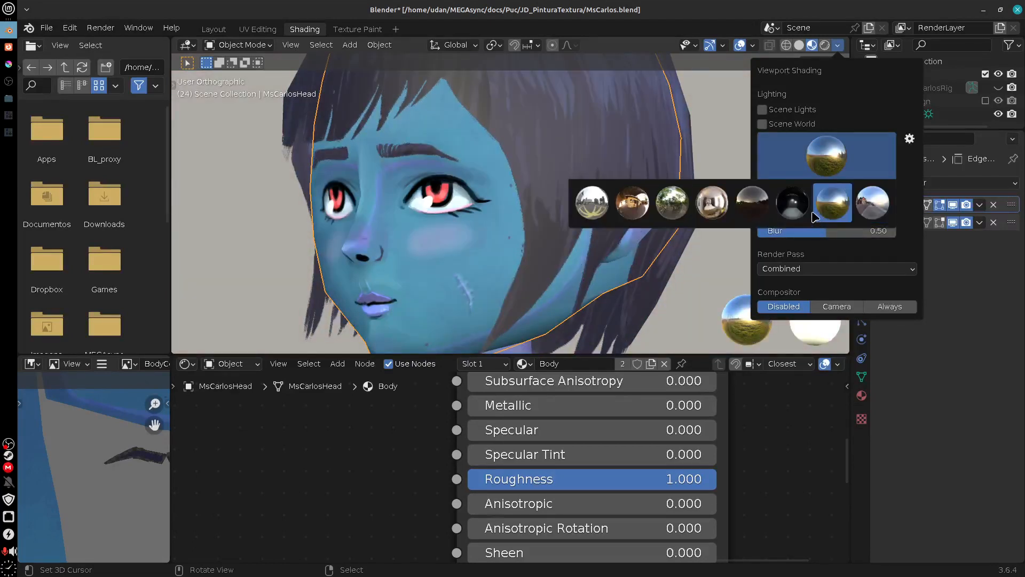
{"action": "left_click", "coordinate": [792, 214]}
{"action": "left_click", "coordinate": [829, 166]}
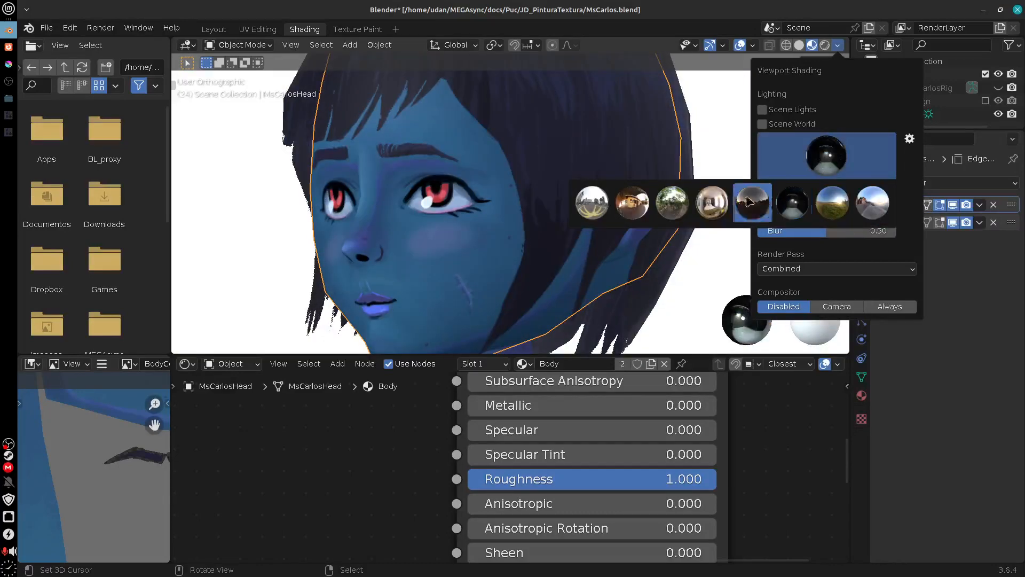
{"action": "left_click", "coordinate": [668, 209]}
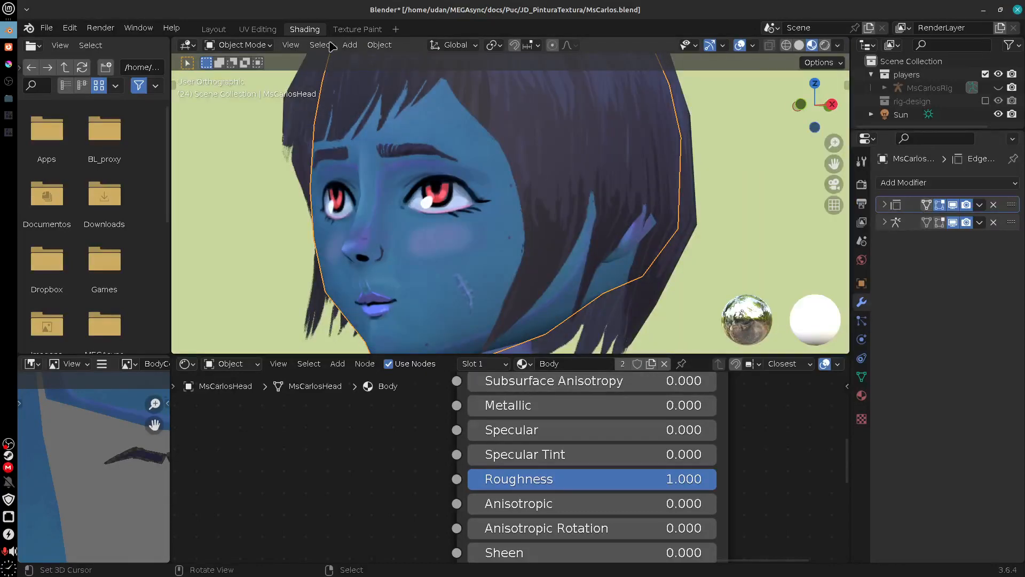
Step: Switch to the Texture Paint workspace and light its Material Preview with Scene World on and Scene Lights off
{"action": "left_click", "coordinate": [358, 30]}
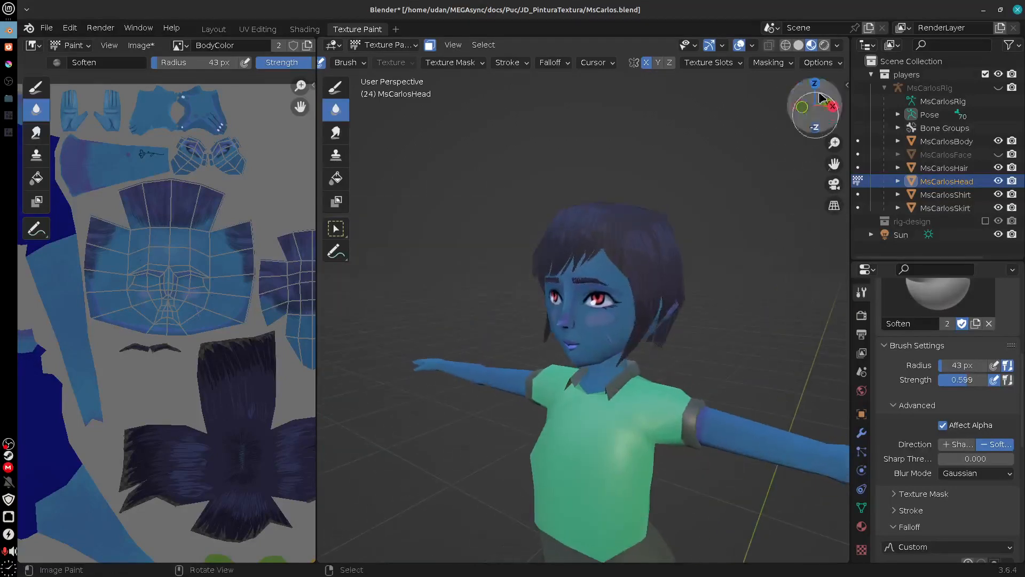
{"action": "left_click", "coordinate": [838, 47]}
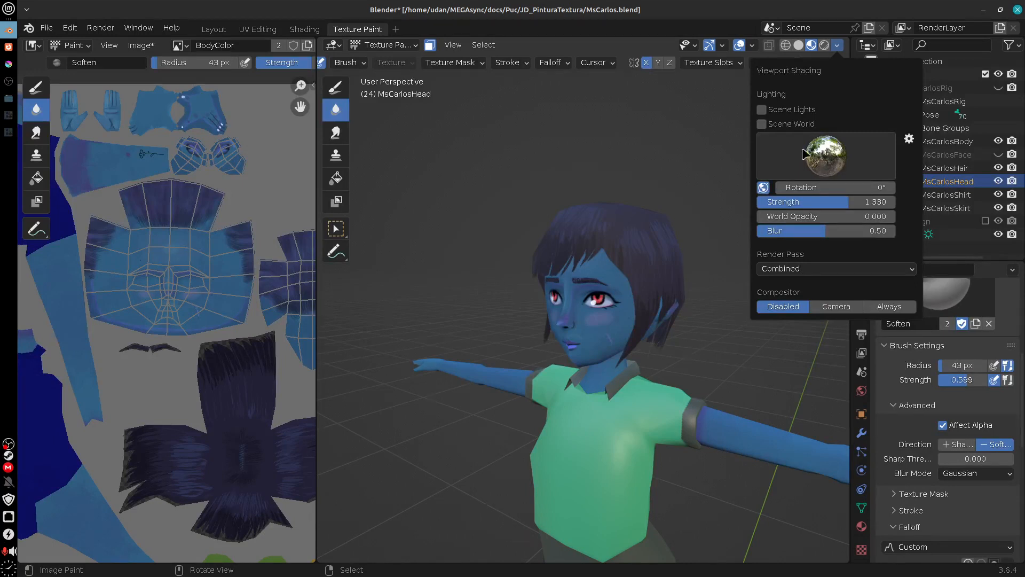
{"action": "left_click", "coordinate": [762, 124]}
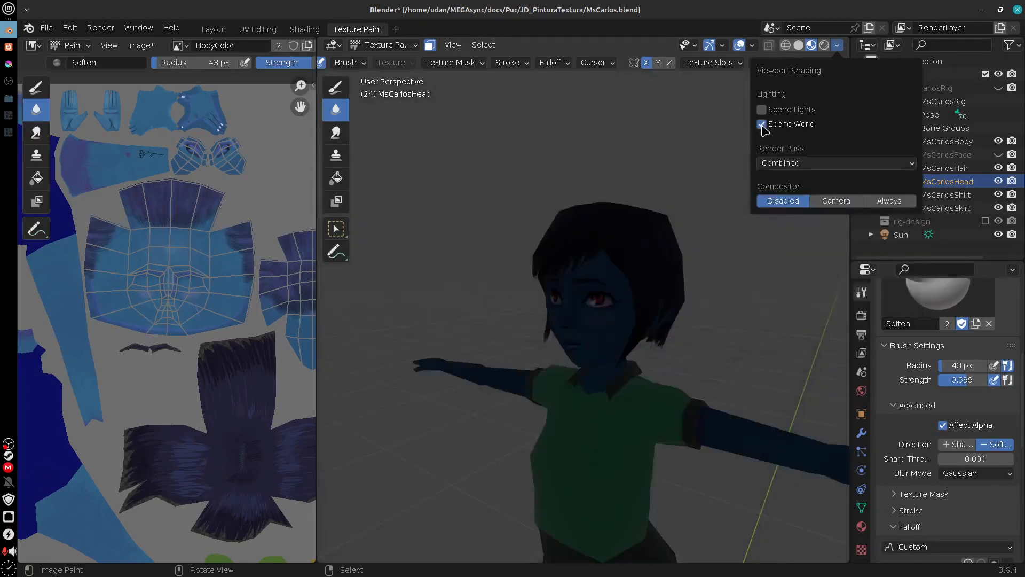
{"action": "left_click", "coordinate": [763, 110]}
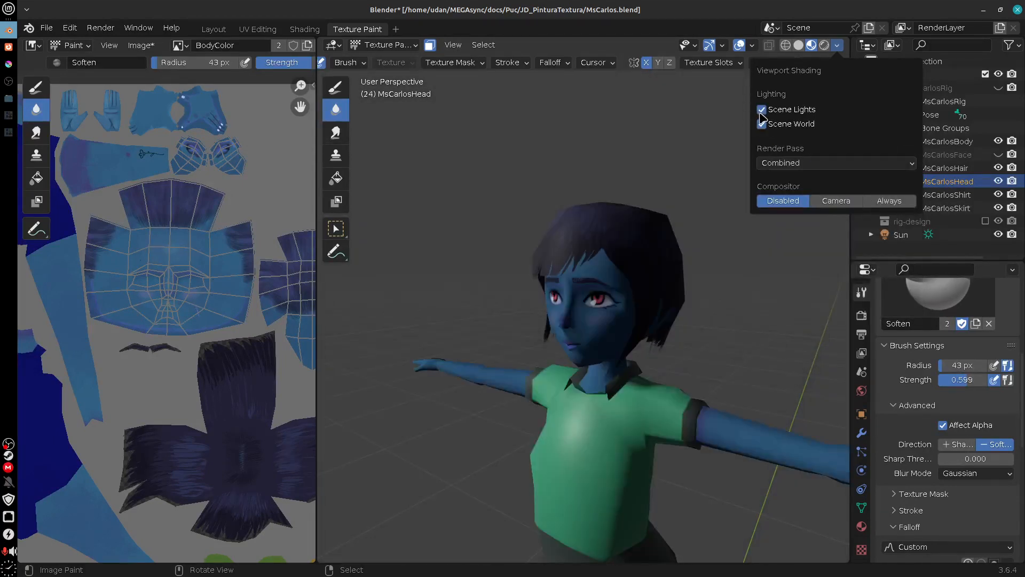
{"action": "left_click", "coordinate": [760, 113]}
{"action": "left_click", "coordinate": [762, 126]}
{"action": "left_click", "coordinate": [762, 126]}
{"action": "left_click", "coordinate": [762, 126]}
{"action": "left_click", "coordinate": [762, 126]}
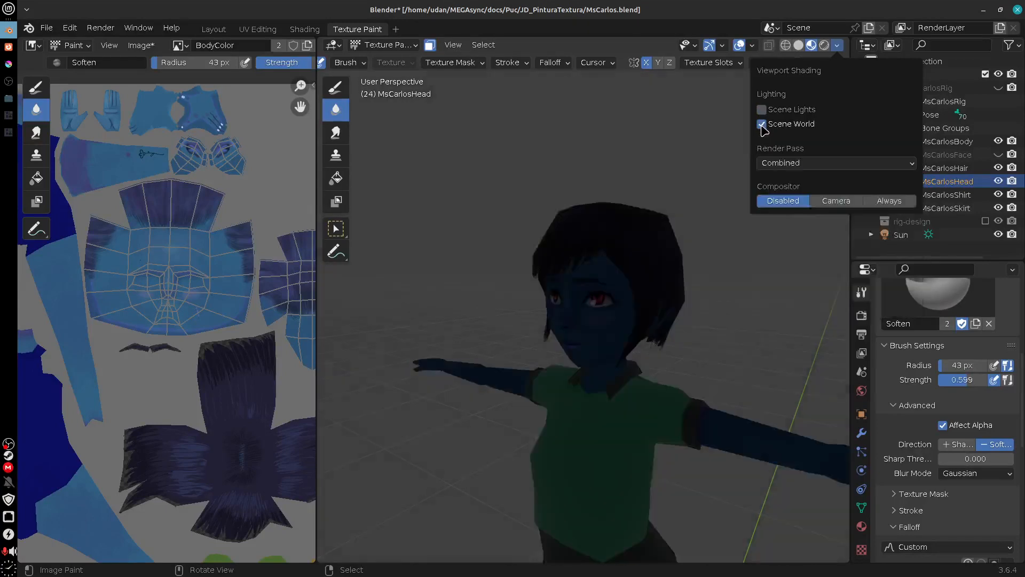
Step: Set the World surface color to white with a Value of 1.000 and check the face up close
{"action": "left_click", "coordinate": [862, 390]}
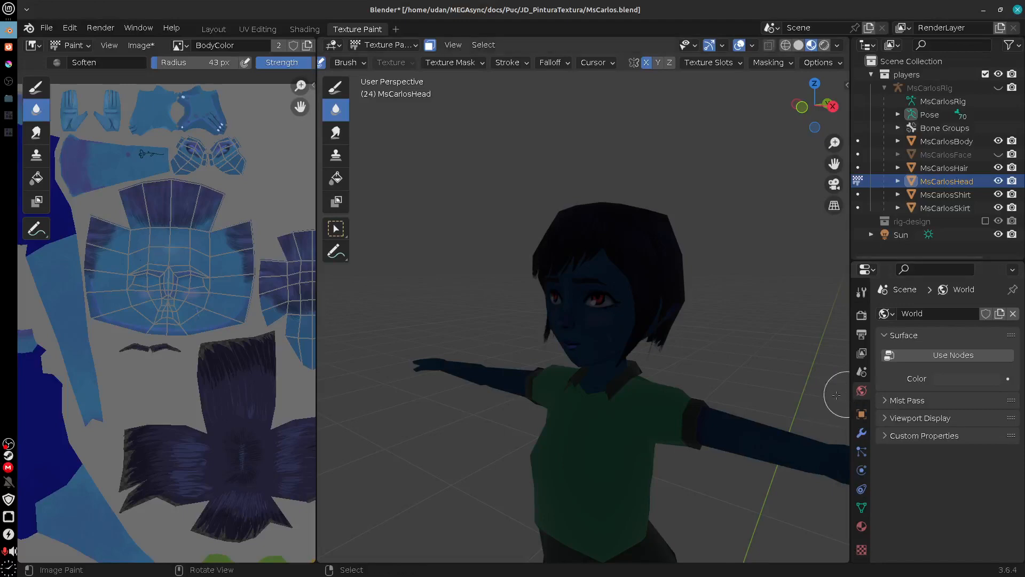
{"action": "left_click", "coordinate": [965, 380]}
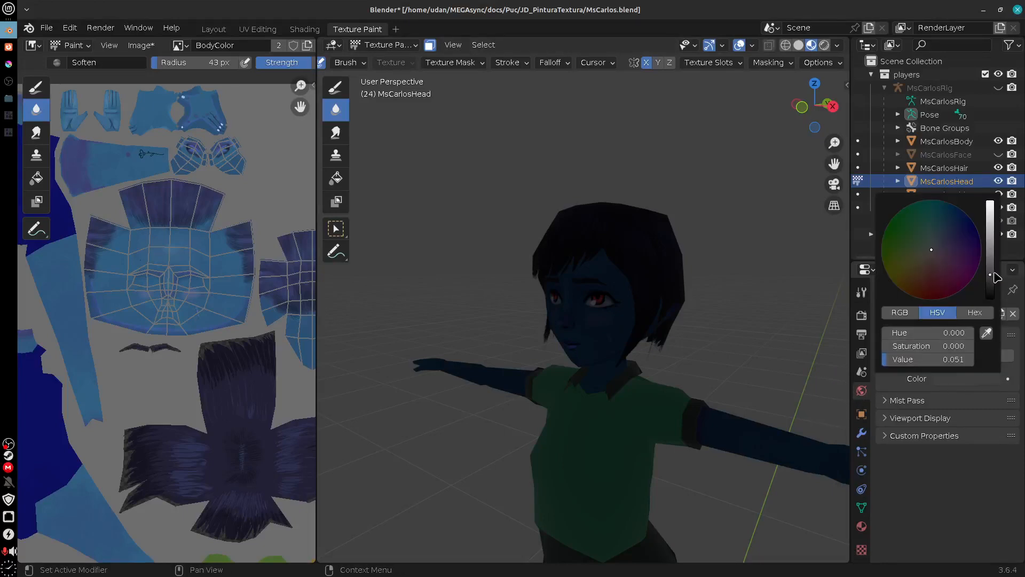
{"action": "left_click_drag", "start_coordinate": [996, 277], "coordinate": [985, 176]}
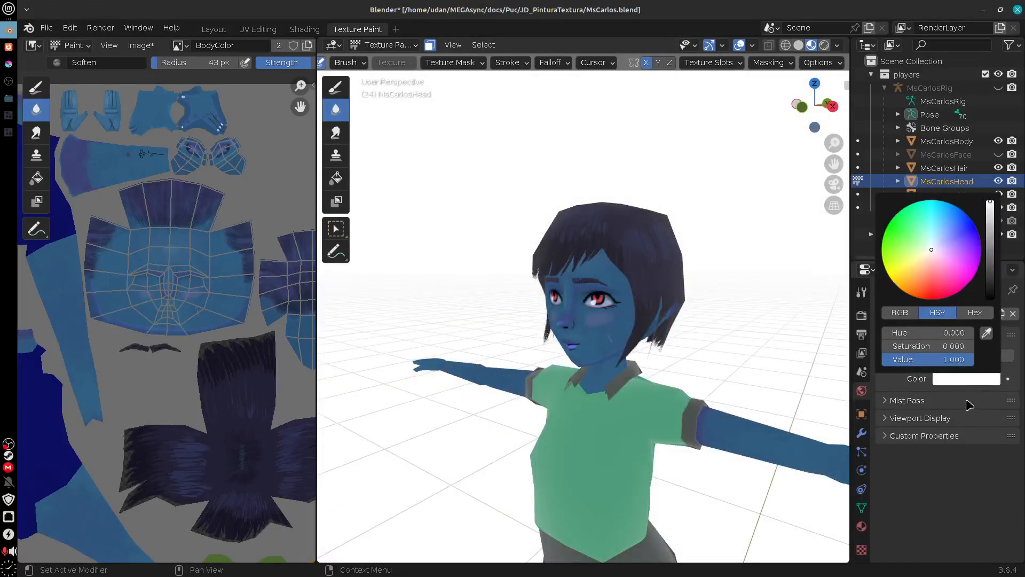
{"action": "mouse_move", "coordinate": [710, 483]}
{"action": "left_mouse_down"}
{"action": "mouse_move", "coordinate": [729, 417]}
{"action": "mouse_move", "coordinate": [661, 426]}
{"action": "mouse_move", "coordinate": [758, 424]}
{"action": "mouse_move", "coordinate": [750, 437]}
{"action": "mouse_move", "coordinate": [763, 425]}
{"action": "left_mouse_up"}
{"action": "scroll", "coordinate": [660, 426], "scroll_direction": "up", "scroll_amount": 2}
Step: Enlarge the properties editor, collapse the Sampling settings and expand the scene's Color Management settings
{"action": "left_click_drag", "start_coordinate": [893, 260], "coordinate": [894, 162]}
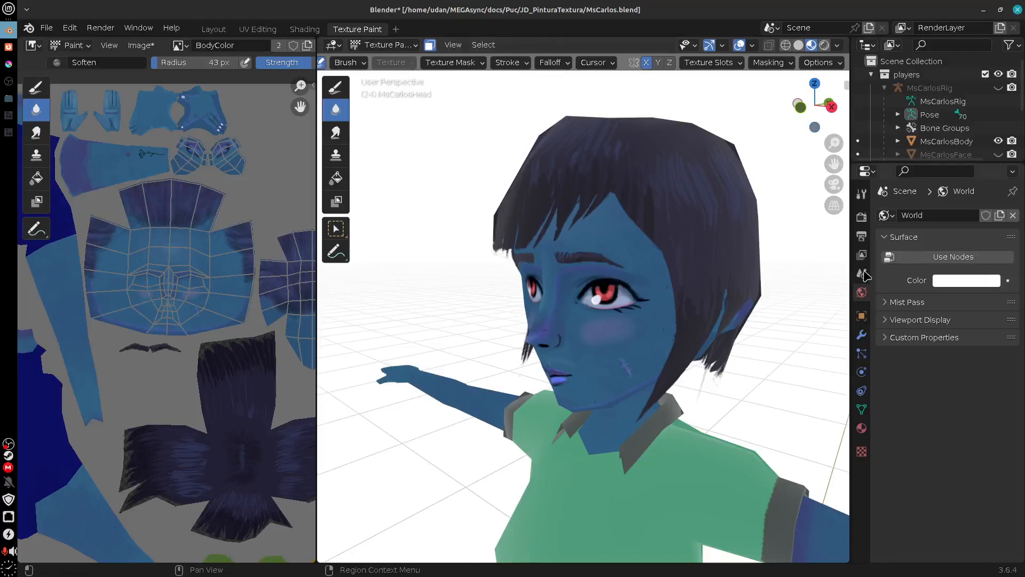
{"action": "left_click_drag", "start_coordinate": [668, 335], "coordinate": [686, 327]}
{"action": "left_click", "coordinate": [862, 219]}
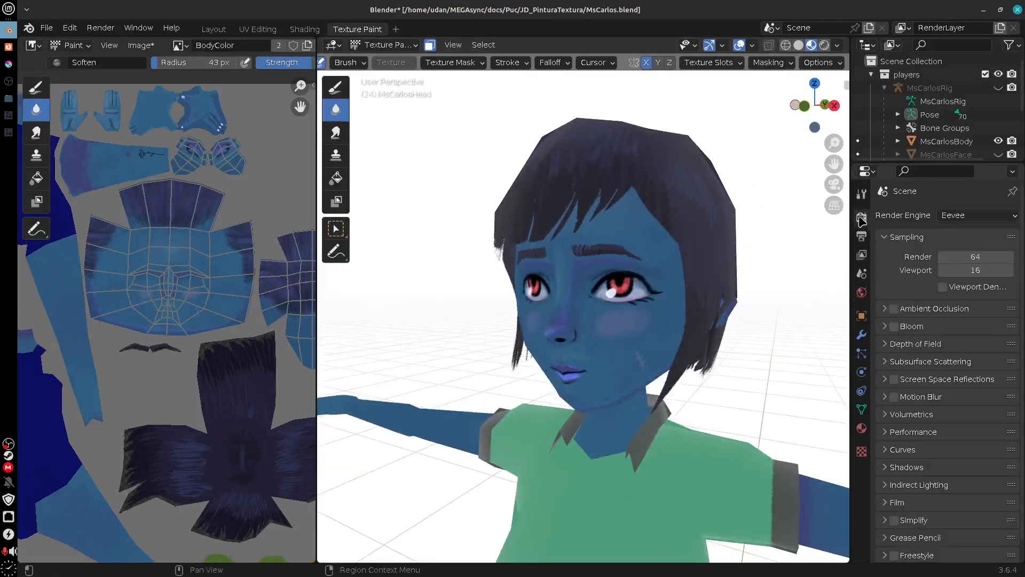
{"action": "left_click", "coordinate": [887, 238]}
{"action": "left_click_drag", "start_coordinate": [850, 459], "coordinate": [814, 462]}
{"action": "left_click", "coordinate": [921, 517]}
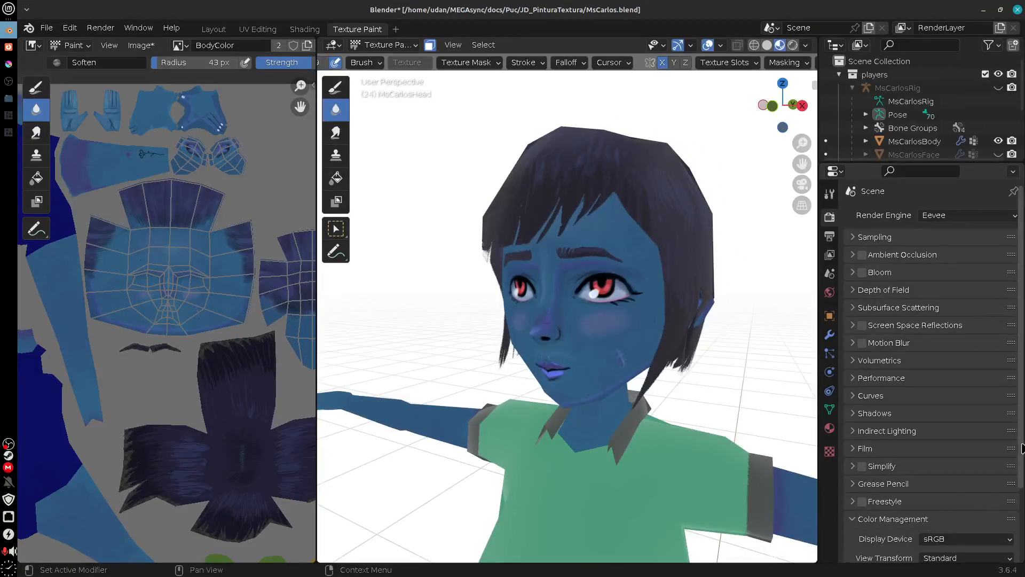
{"action": "scroll", "coordinate": [987, 505], "scroll_direction": "down", "scroll_amount": 3}
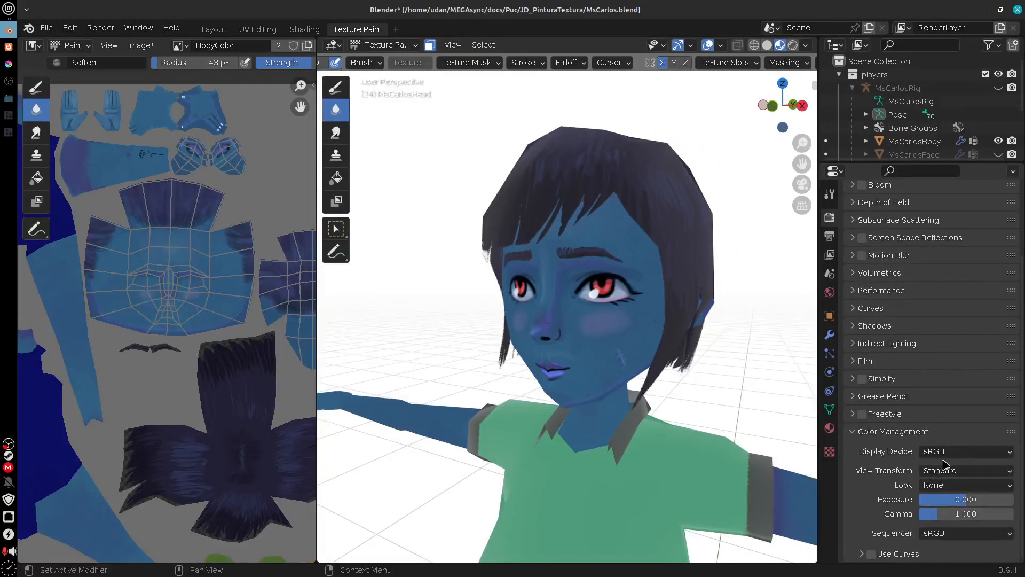
Step: Try the None and XYZ display devices in Color Management and restore sRGB
{"action": "left_click", "coordinate": [953, 453]}
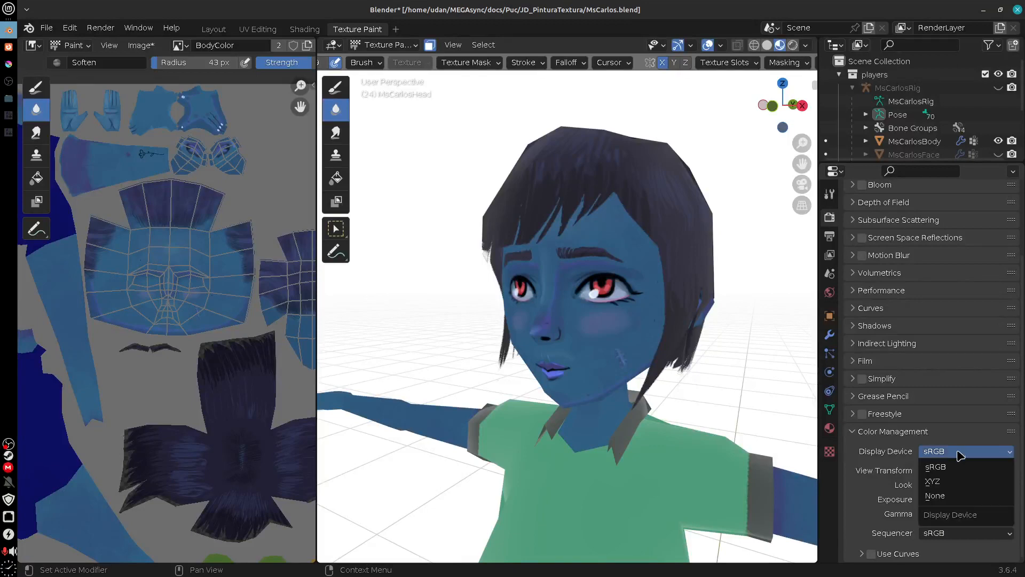
{"action": "left_click", "coordinate": [949, 497]}
{"action": "left_click", "coordinate": [948, 452]}
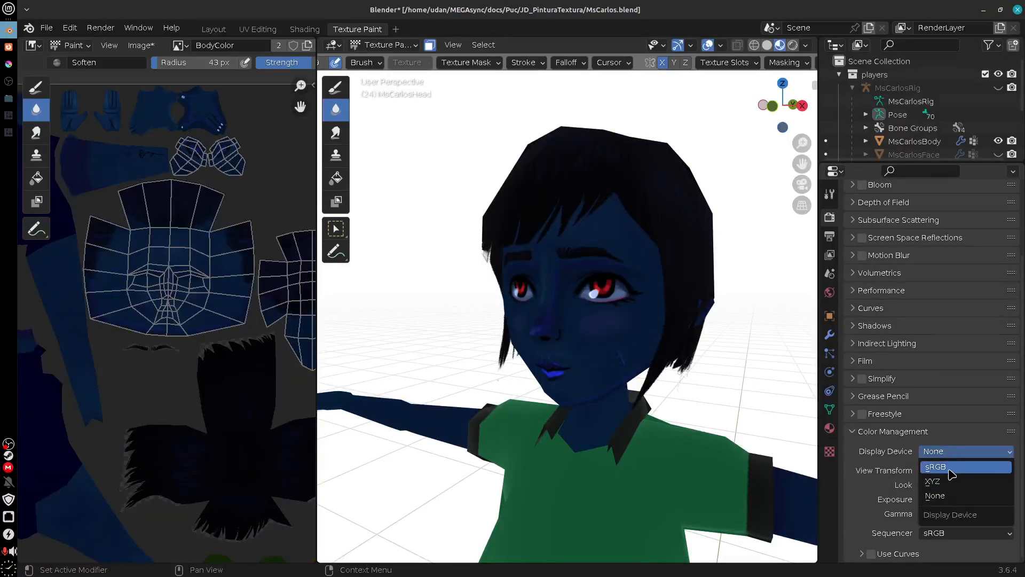
{"action": "left_click", "coordinate": [952, 470]}
{"action": "left_click", "coordinate": [938, 458]}
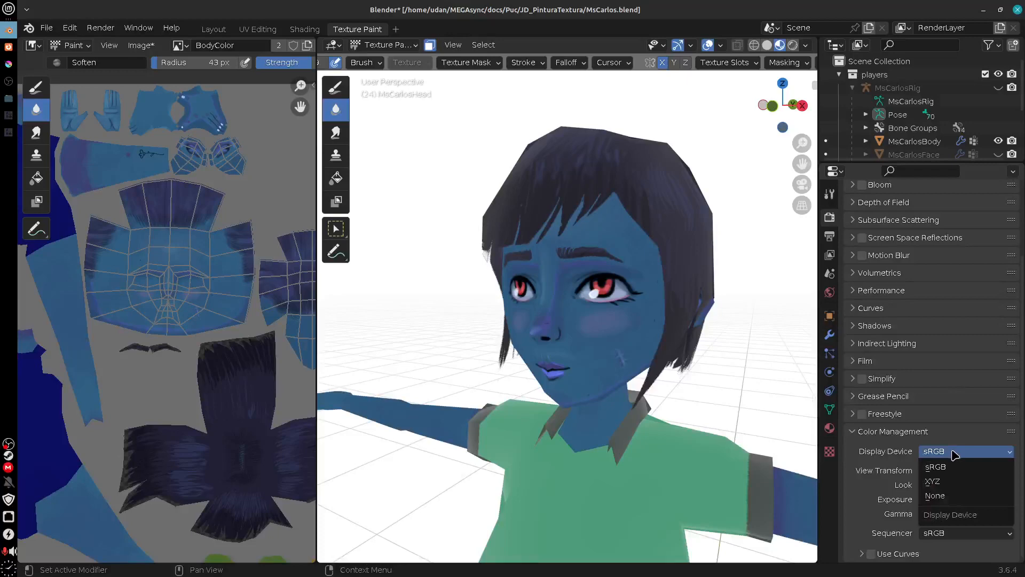
{"action": "left_click", "coordinate": [944, 487]}
{"action": "left_click", "coordinate": [959, 455]}
{"action": "left_click", "coordinate": [929, 469]}
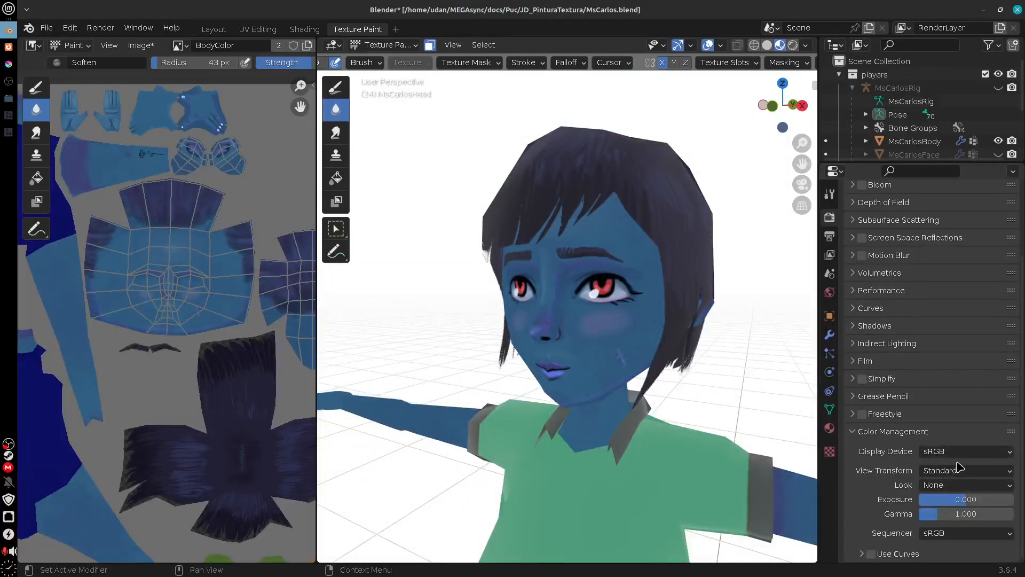
Step: Compare the Filmic view transform with Standard in Color Management and restore Standard
{"action": "left_click", "coordinate": [966, 475]}
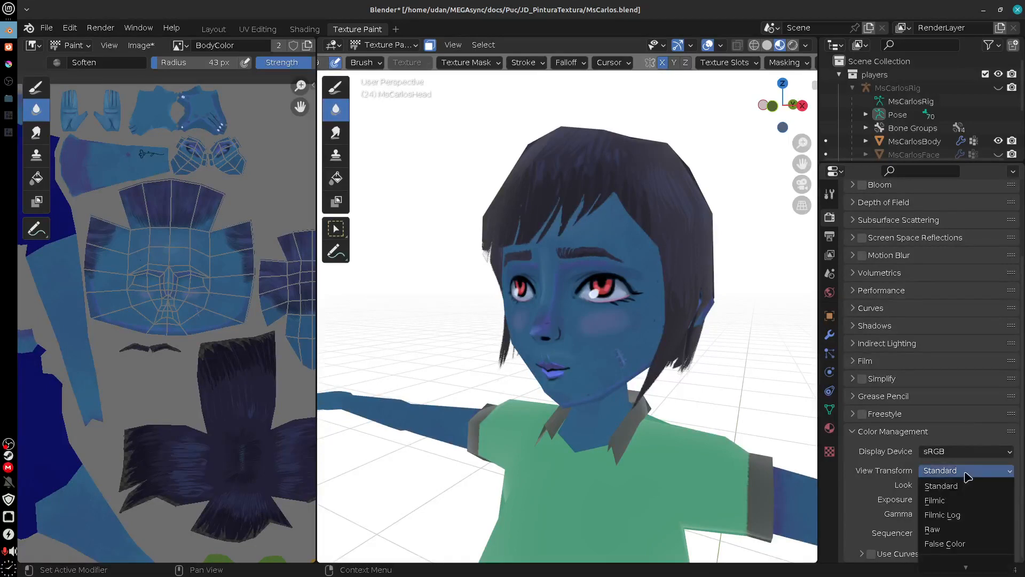
{"action": "left_click", "coordinate": [964, 491]}
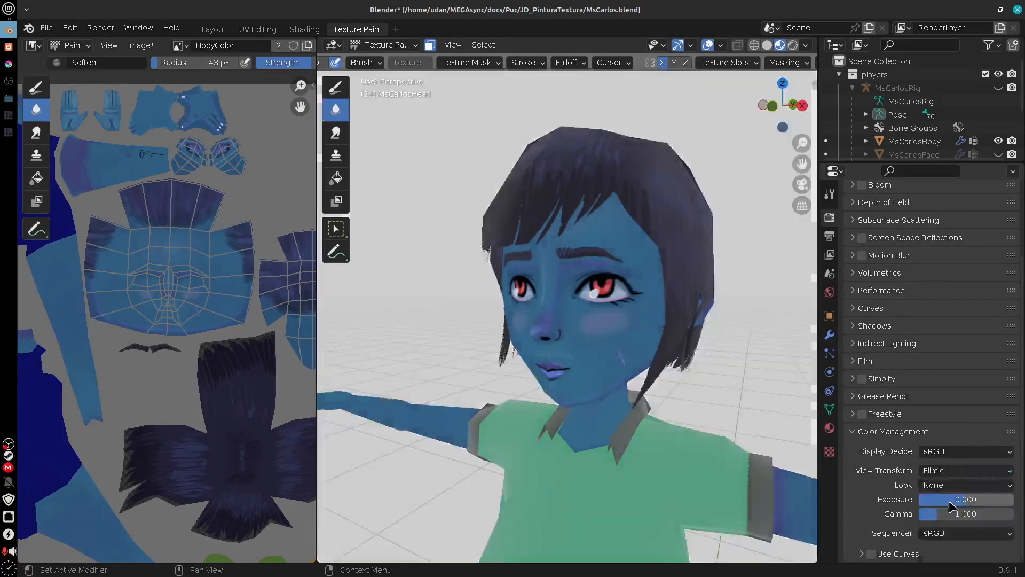
{"action": "left_click", "coordinate": [956, 471]}
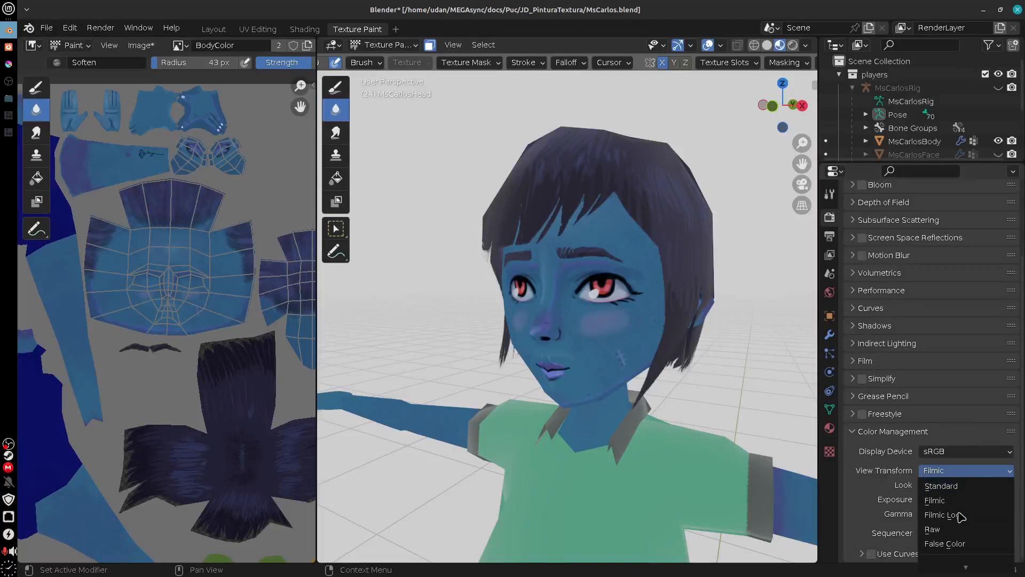
{"action": "left_click", "coordinate": [956, 486]}
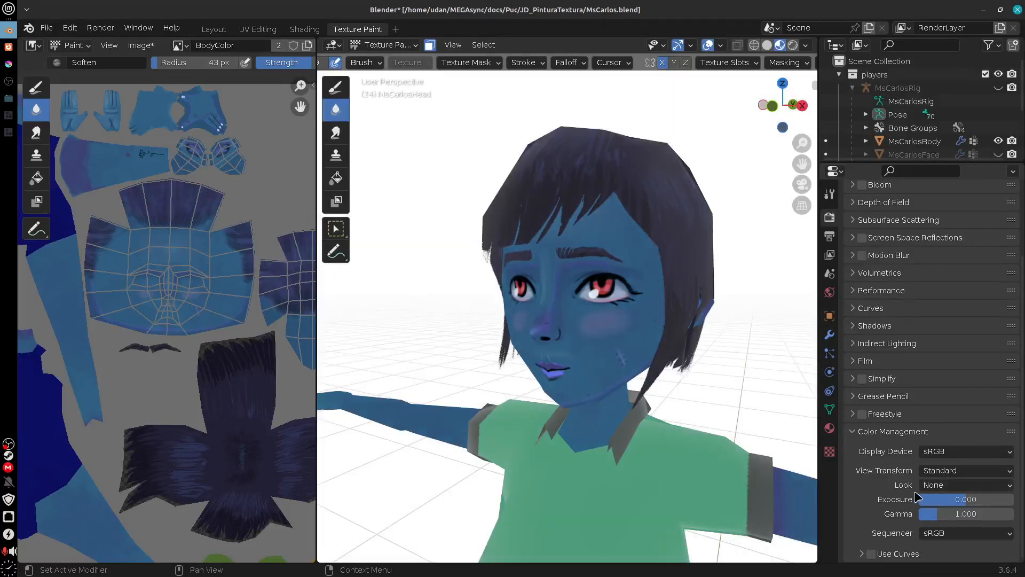
{"action": "left_click", "coordinate": [953, 471]}
{"action": "left_click", "coordinate": [957, 488]}
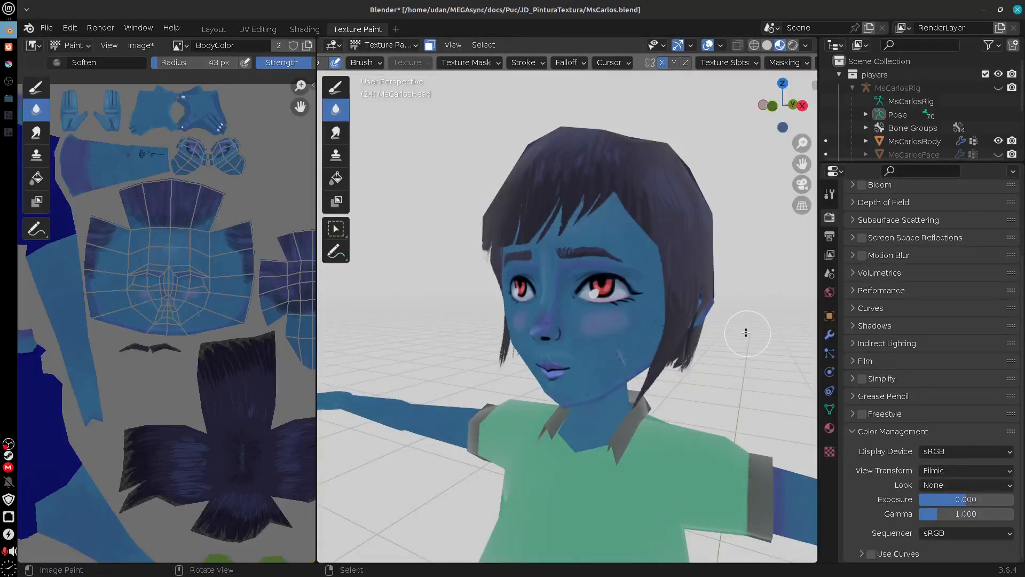
{"action": "mouse_move", "coordinate": [746, 333]}
{"action": "left_mouse_down"}
{"action": "mouse_move", "coordinate": [792, 303]}
{"action": "mouse_move", "coordinate": [741, 341]}
{"action": "left_mouse_up"}
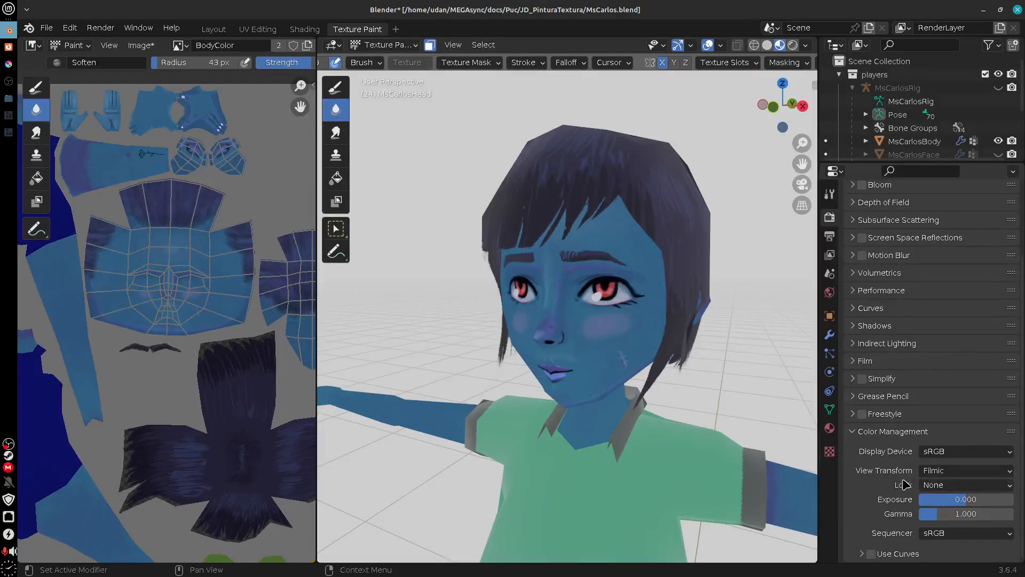
{"action": "left_click", "coordinate": [942, 474]}
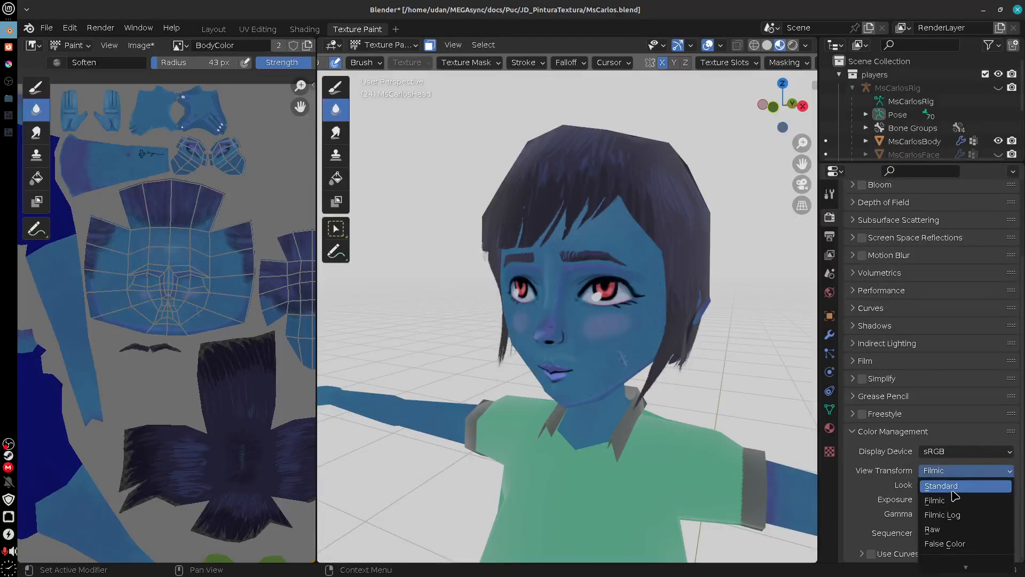
{"action": "left_click", "coordinate": [954, 493]}
{"action": "mouse_move", "coordinate": [694, 470]}
{"action": "left_mouse_down"}
{"action": "mouse_move", "coordinate": [625, 465]}
{"action": "mouse_move", "coordinate": [667, 465]}
{"action": "mouse_move", "coordinate": [610, 496]}
{"action": "mouse_move", "coordinate": [659, 479]}
{"action": "left_mouse_up"}
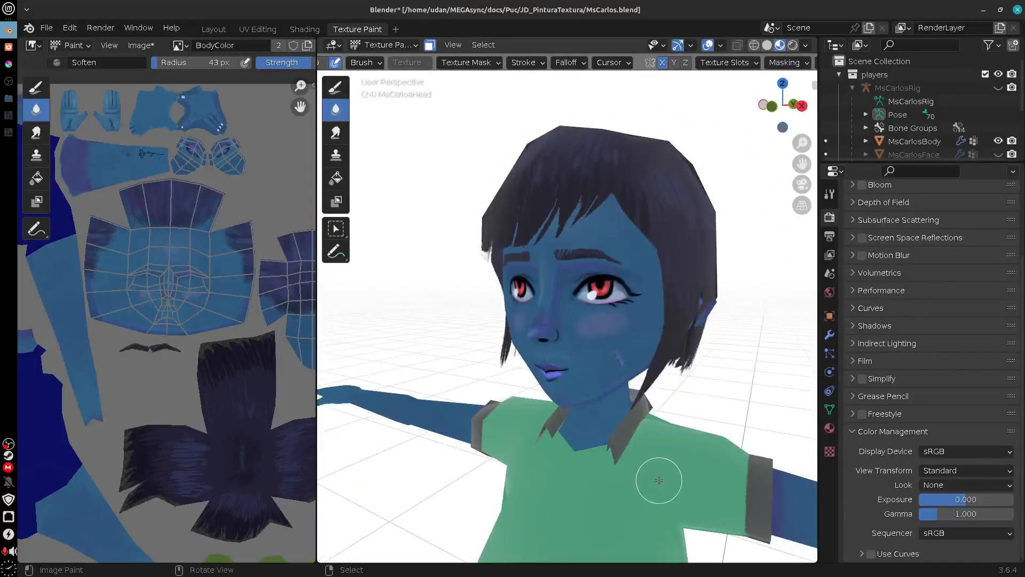
Step: Show the World properties and expand the Mist Pass and Viewport Display settings
{"action": "left_click", "coordinate": [832, 428]}
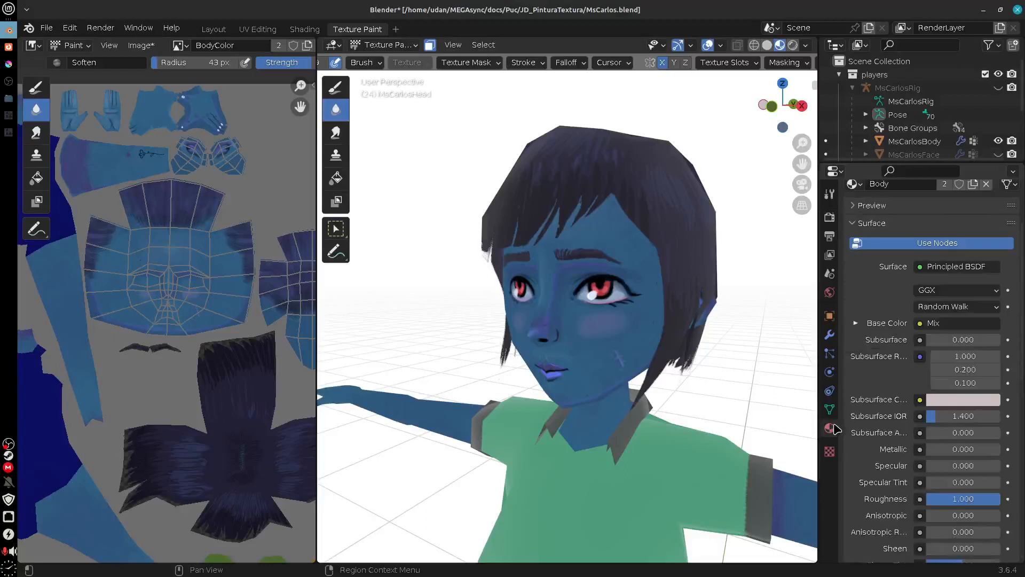
{"action": "left_click", "coordinate": [830, 293]}
{"action": "left_click", "coordinate": [903, 304]}
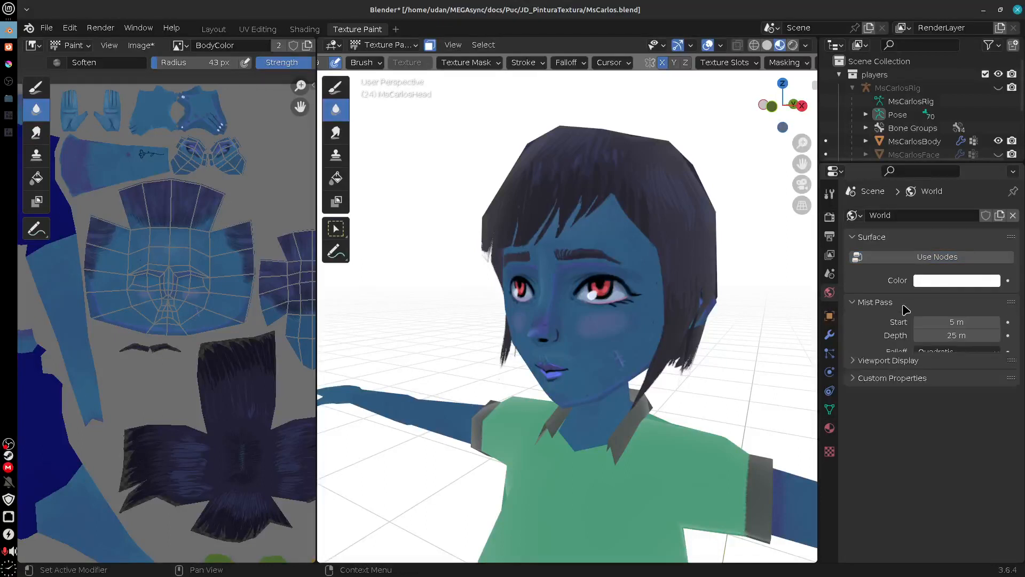
{"action": "left_click", "coordinate": [927, 373]}
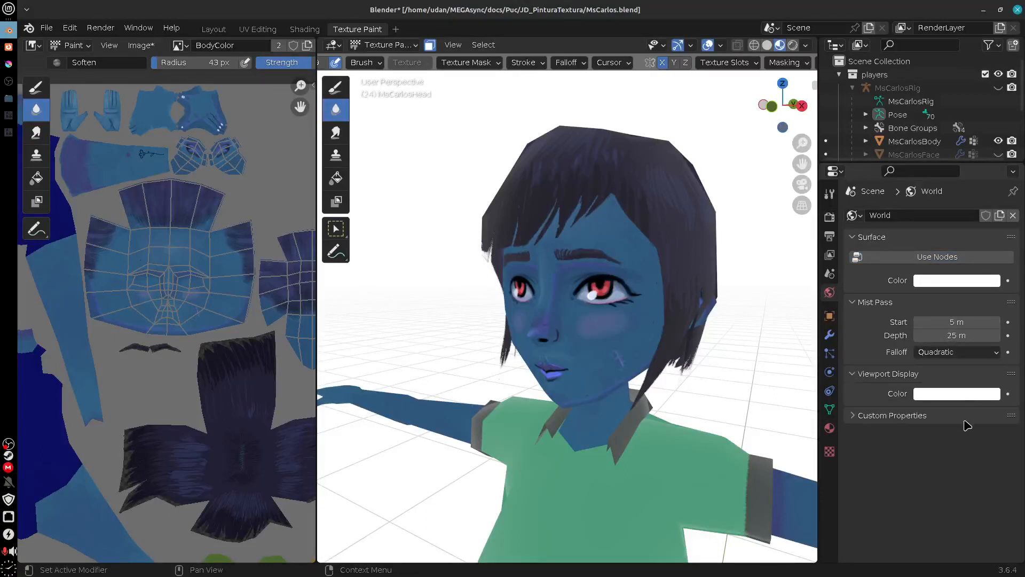
Step: Try darkening the World surface color to grey and restore it to full white
{"action": "left_click", "coordinate": [944, 288]}
{"action": "left_click_drag", "start_coordinate": [997, 142], "coordinate": [995, 160]}
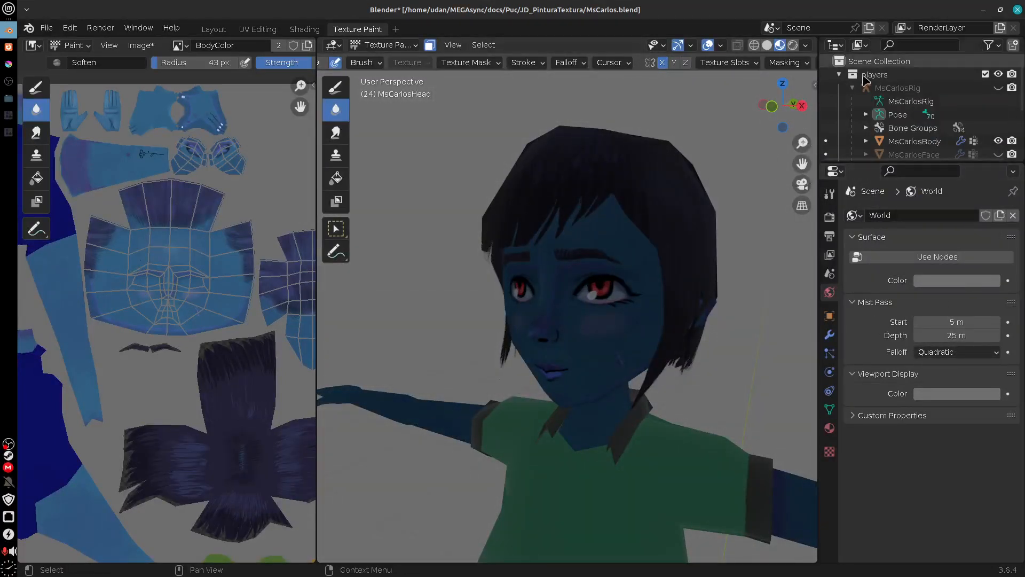
{"action": "left_click", "coordinate": [951, 282]}
{"action": "left_click_drag", "start_coordinate": [990, 158], "coordinate": [990, 105]}
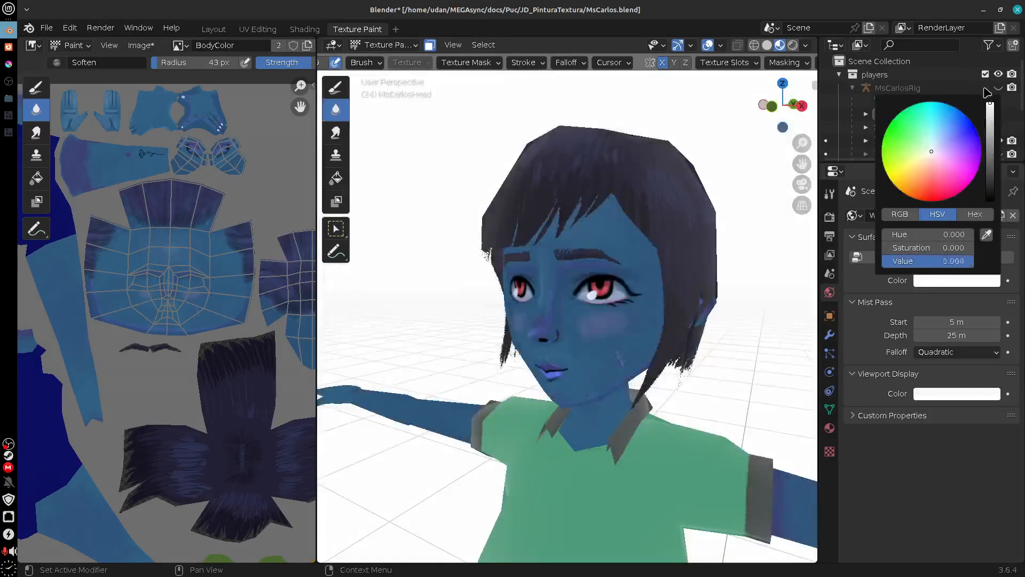
Step: Return the 3D viewport to Material Preview shading and inspect the painted face up close from several angles
{"action": "left_click", "coordinate": [780, 45]}
{"action": "left_click_drag", "start_coordinate": [739, 380], "coordinate": [604, 368]}
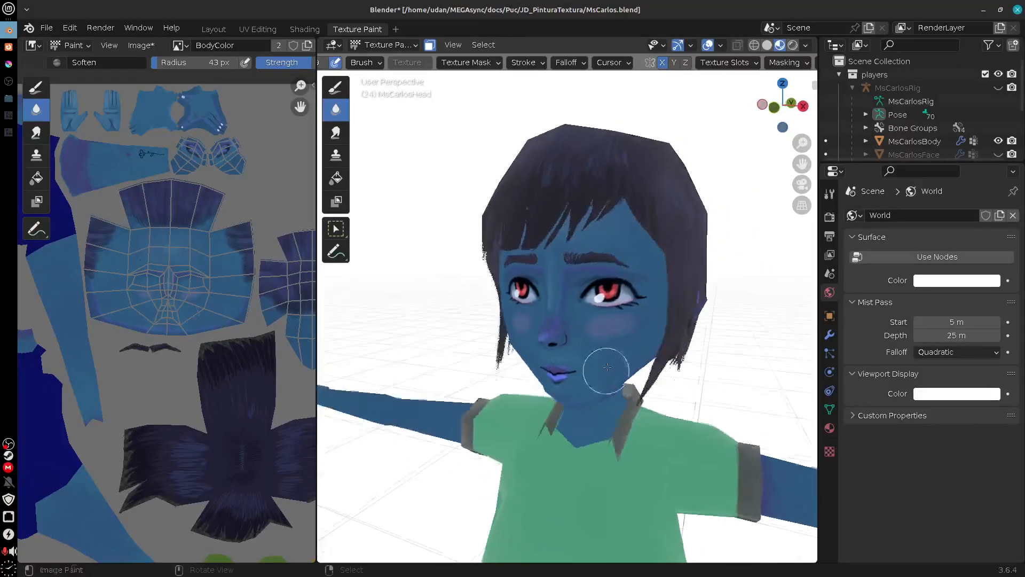
{"action": "scroll", "coordinate": [613, 367], "scroll_direction": "up", "scroll_amount": 3}
{"action": "mouse_move", "coordinate": [666, 380]}
{"action": "left_mouse_down"}
{"action": "mouse_move", "coordinate": [638, 366]}
{"action": "mouse_move", "coordinate": [652, 375]}
{"action": "left_mouse_up"}
{"action": "mouse_move", "coordinate": [644, 410]}
{"action": "left_mouse_down"}
{"action": "mouse_move", "coordinate": [669, 413]}
{"action": "mouse_move", "coordinate": [638, 414]}
{"action": "left_mouse_up"}
{"action": "left_click_drag", "start_coordinate": [644, 378], "coordinate": [630, 366]}
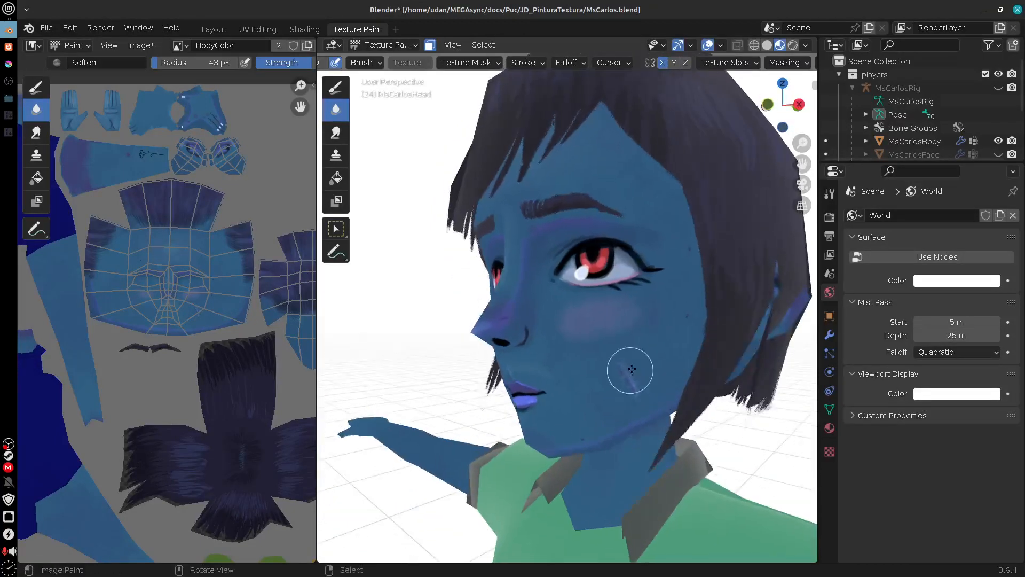
Step: Compare the face with Scene World lighting off and on in Material Preview, leaving Scene World enabled
{"action": "left_click", "coordinate": [805, 44]}
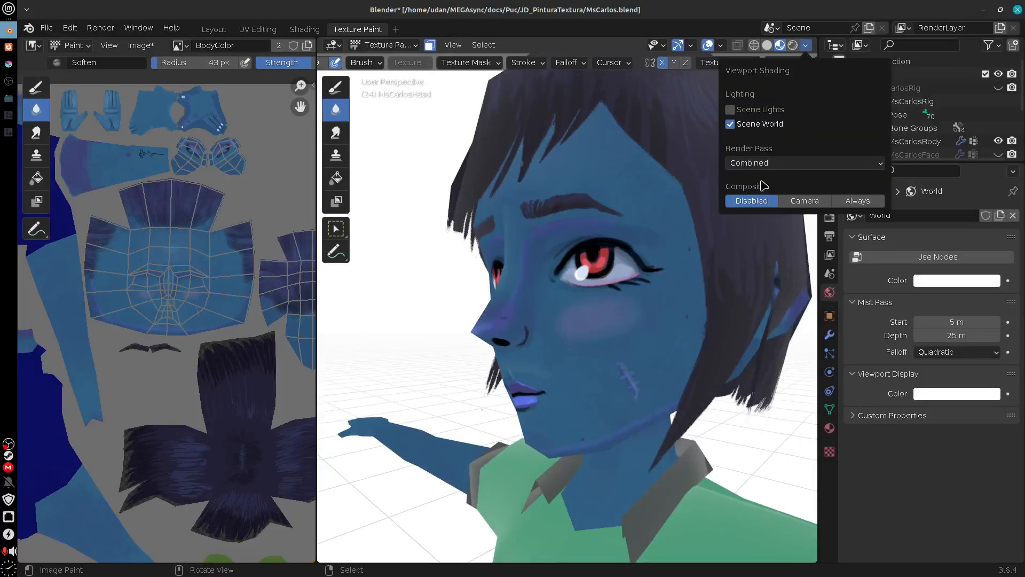
{"action": "left_click", "coordinate": [730, 124]}
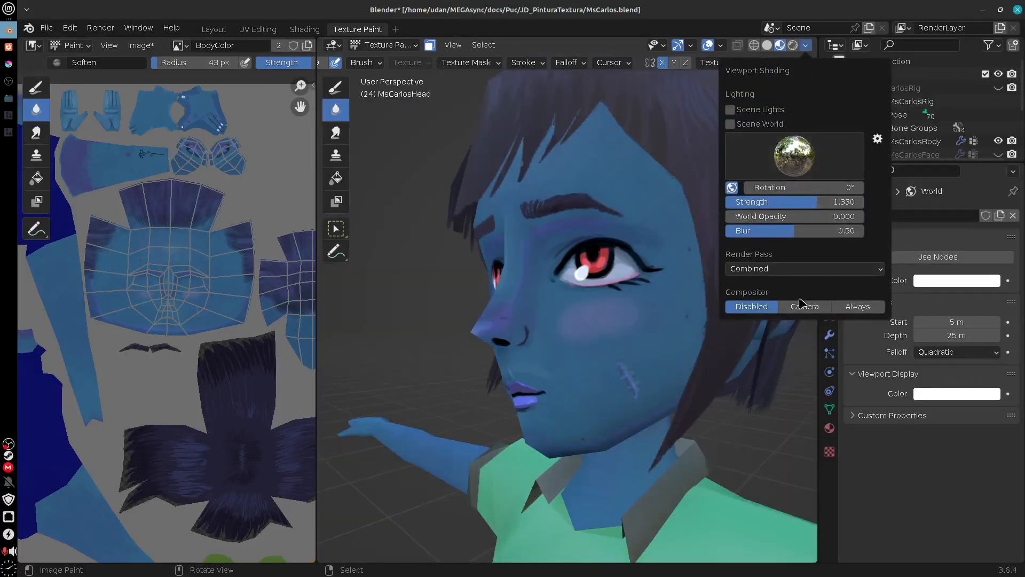
{"action": "left_click", "coordinate": [730, 124]}
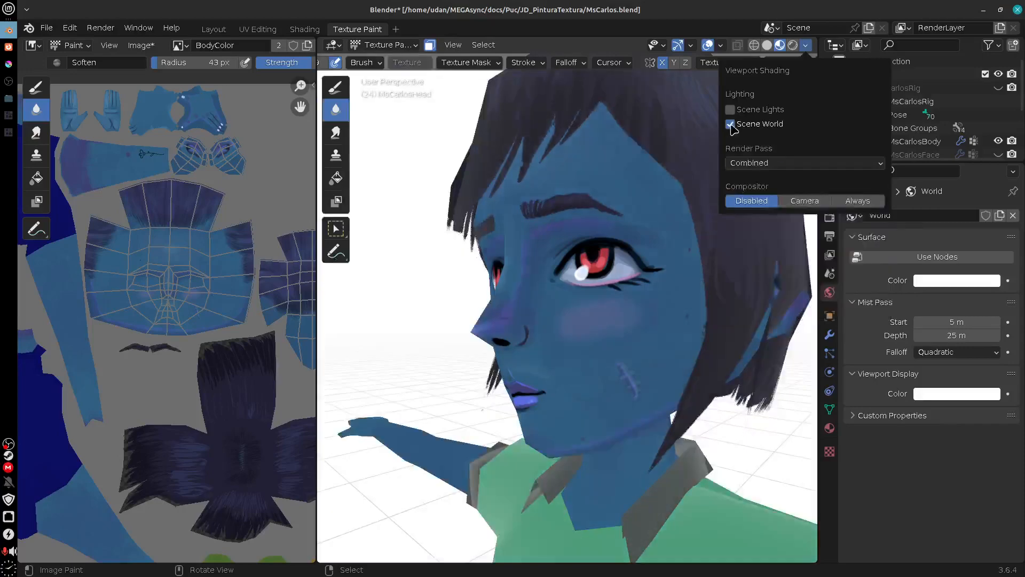
{"action": "left_click", "coordinate": [730, 124]}
{"action": "left_click", "coordinate": [730, 123]}
{"action": "left_click", "coordinate": [732, 125]}
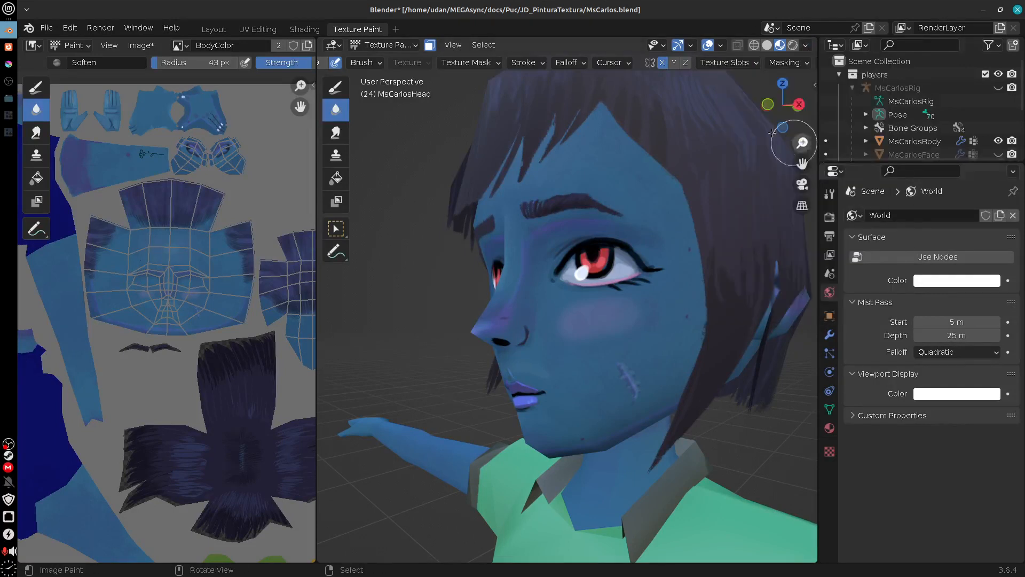
{"action": "left_click", "coordinate": [808, 48]}
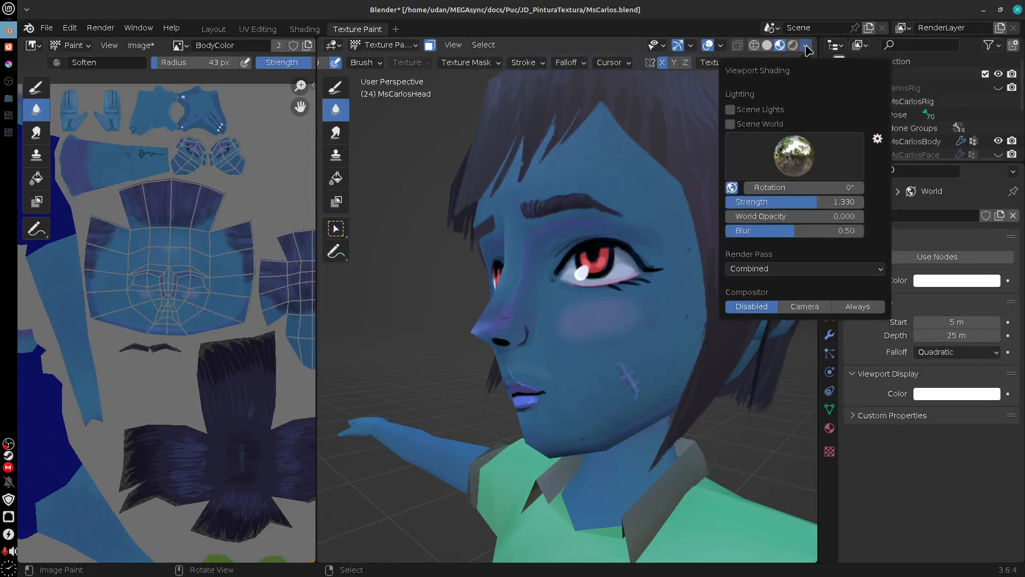
{"action": "left_click", "coordinate": [730, 124]}
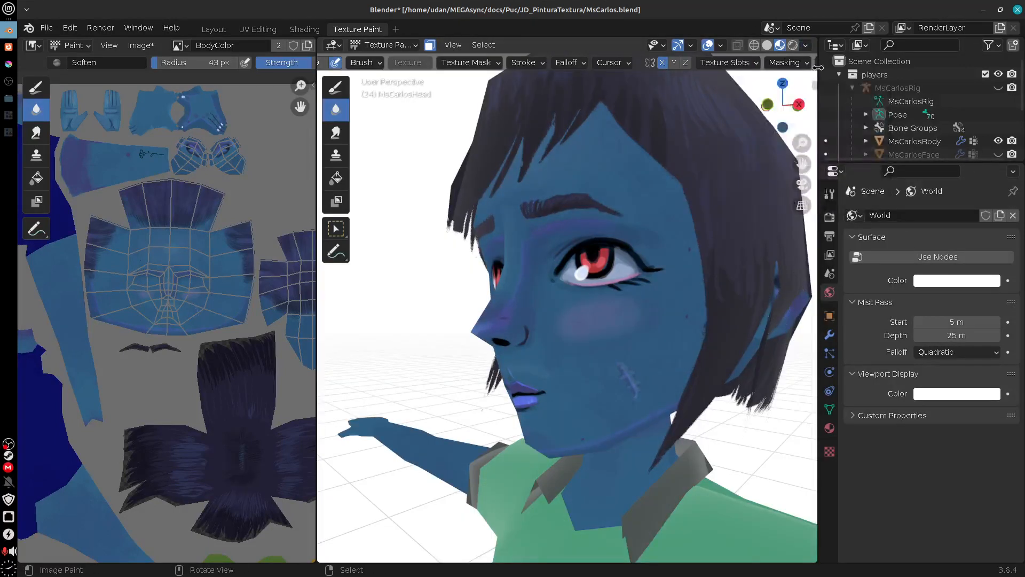
{"action": "left_click", "coordinate": [808, 48]}
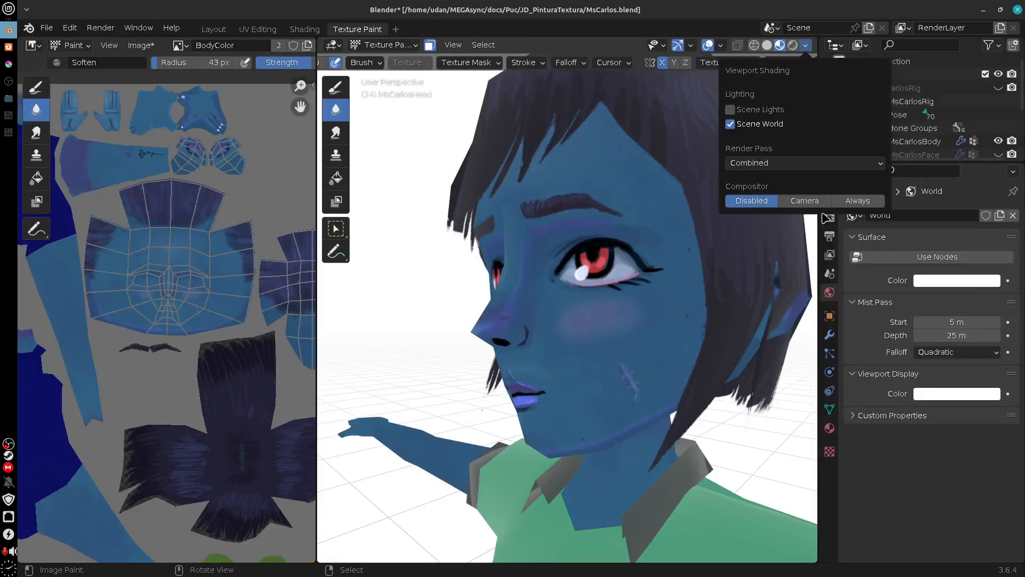
Step: Switch the 3D viewport to Rendered shading and examine the whole character from the front and at an angle
{"action": "mouse_move", "coordinate": [698, 328]}
{"action": "left_mouse_down"}
{"action": "mouse_move", "coordinate": [680, 377]}
{"action": "mouse_move", "coordinate": [654, 382]}
{"action": "left_mouse_up"}
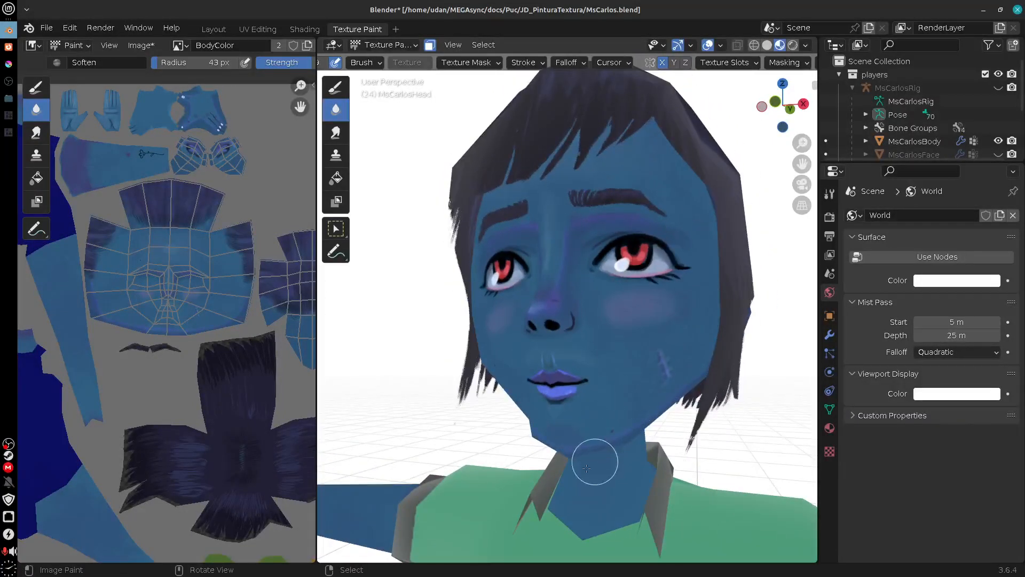
{"action": "mouse_move", "coordinate": [636, 455]}
{"action": "left_mouse_down"}
{"action": "mouse_move", "coordinate": [642, 469]}
{"action": "mouse_move", "coordinate": [649, 443]}
{"action": "mouse_move", "coordinate": [648, 474]}
{"action": "mouse_move", "coordinate": [699, 479]}
{"action": "mouse_move", "coordinate": [647, 490]}
{"action": "mouse_move", "coordinate": [691, 492]}
{"action": "mouse_move", "coordinate": [664, 468]}
{"action": "mouse_move", "coordinate": [642, 471]}
{"action": "left_mouse_up"}
{"action": "scroll", "coordinate": [649, 443], "scroll_direction": "down", "scroll_amount": 6}
{"action": "scroll", "coordinate": [642, 471], "scroll_direction": "down", "scroll_amount": 2}
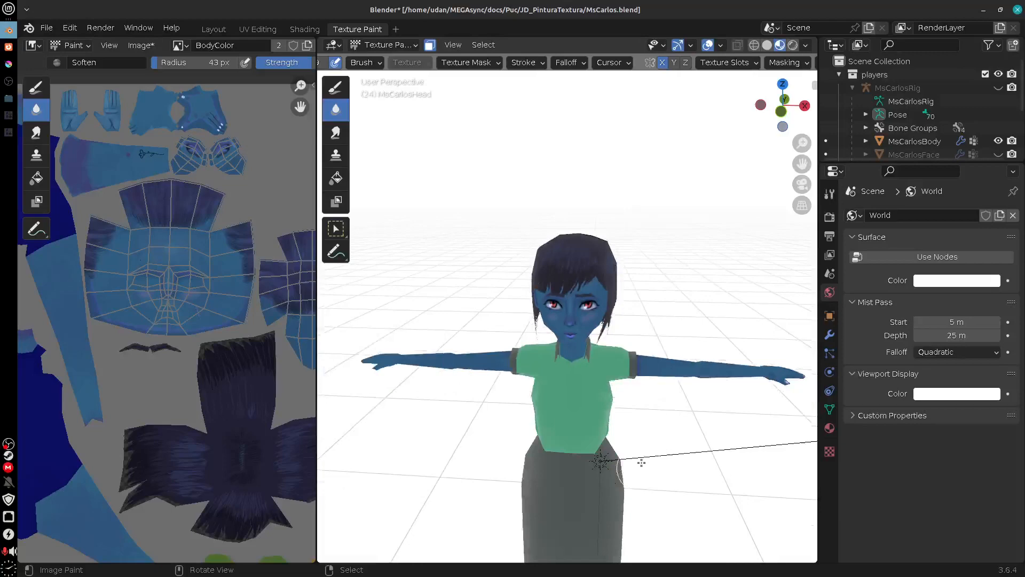
{"action": "left_click", "coordinate": [793, 45]}
{"action": "left_click_drag", "start_coordinate": [695, 414], "coordinate": [669, 411]}
{"action": "key", "text": "KP_5"}
{"action": "key", "text": "KP_5"}
{"action": "key", "text": "KP_5"}
{"action": "key", "text": "KP_5"}
{"action": "key", "text": "KP_5"}
{"action": "key", "text": "KP_5"}
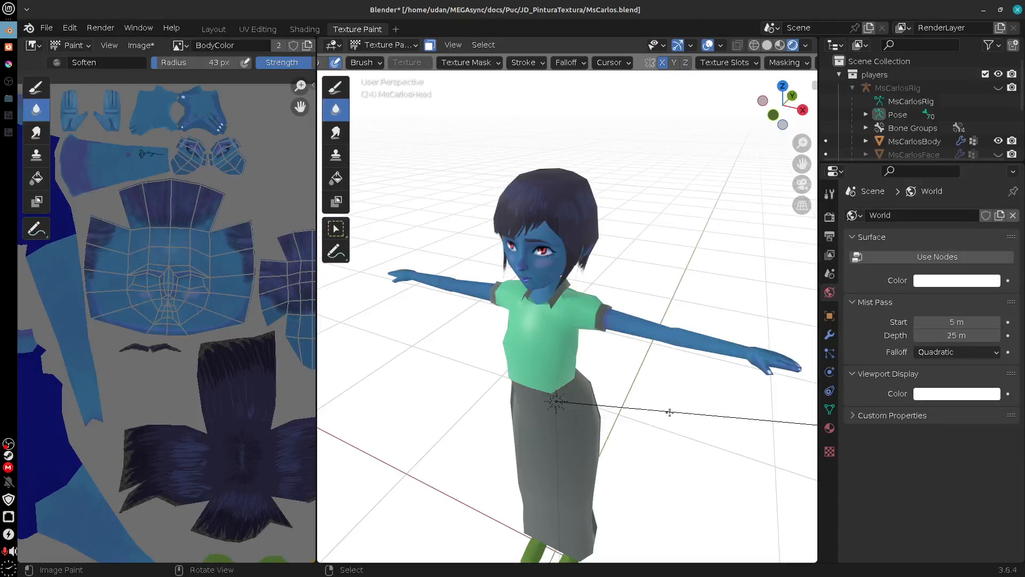
{"action": "key", "text": "KP_1"}
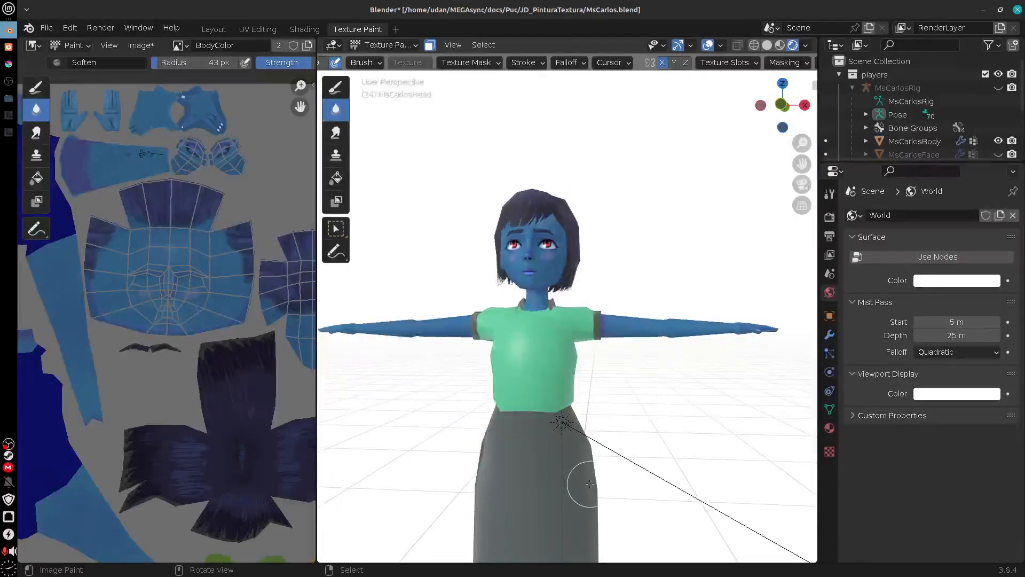
{"action": "left_click_drag", "start_coordinate": [647, 448], "coordinate": [604, 476]}
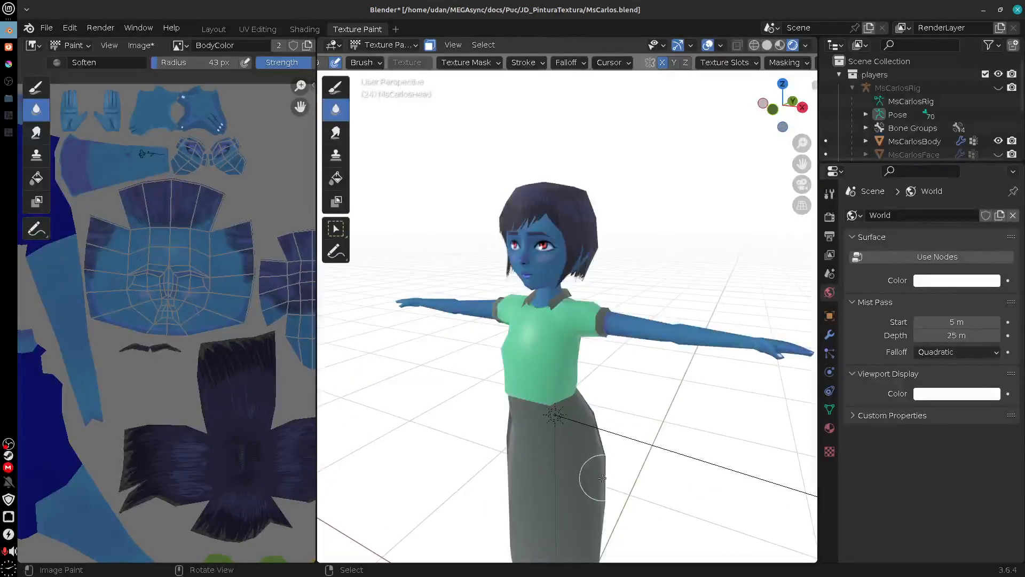